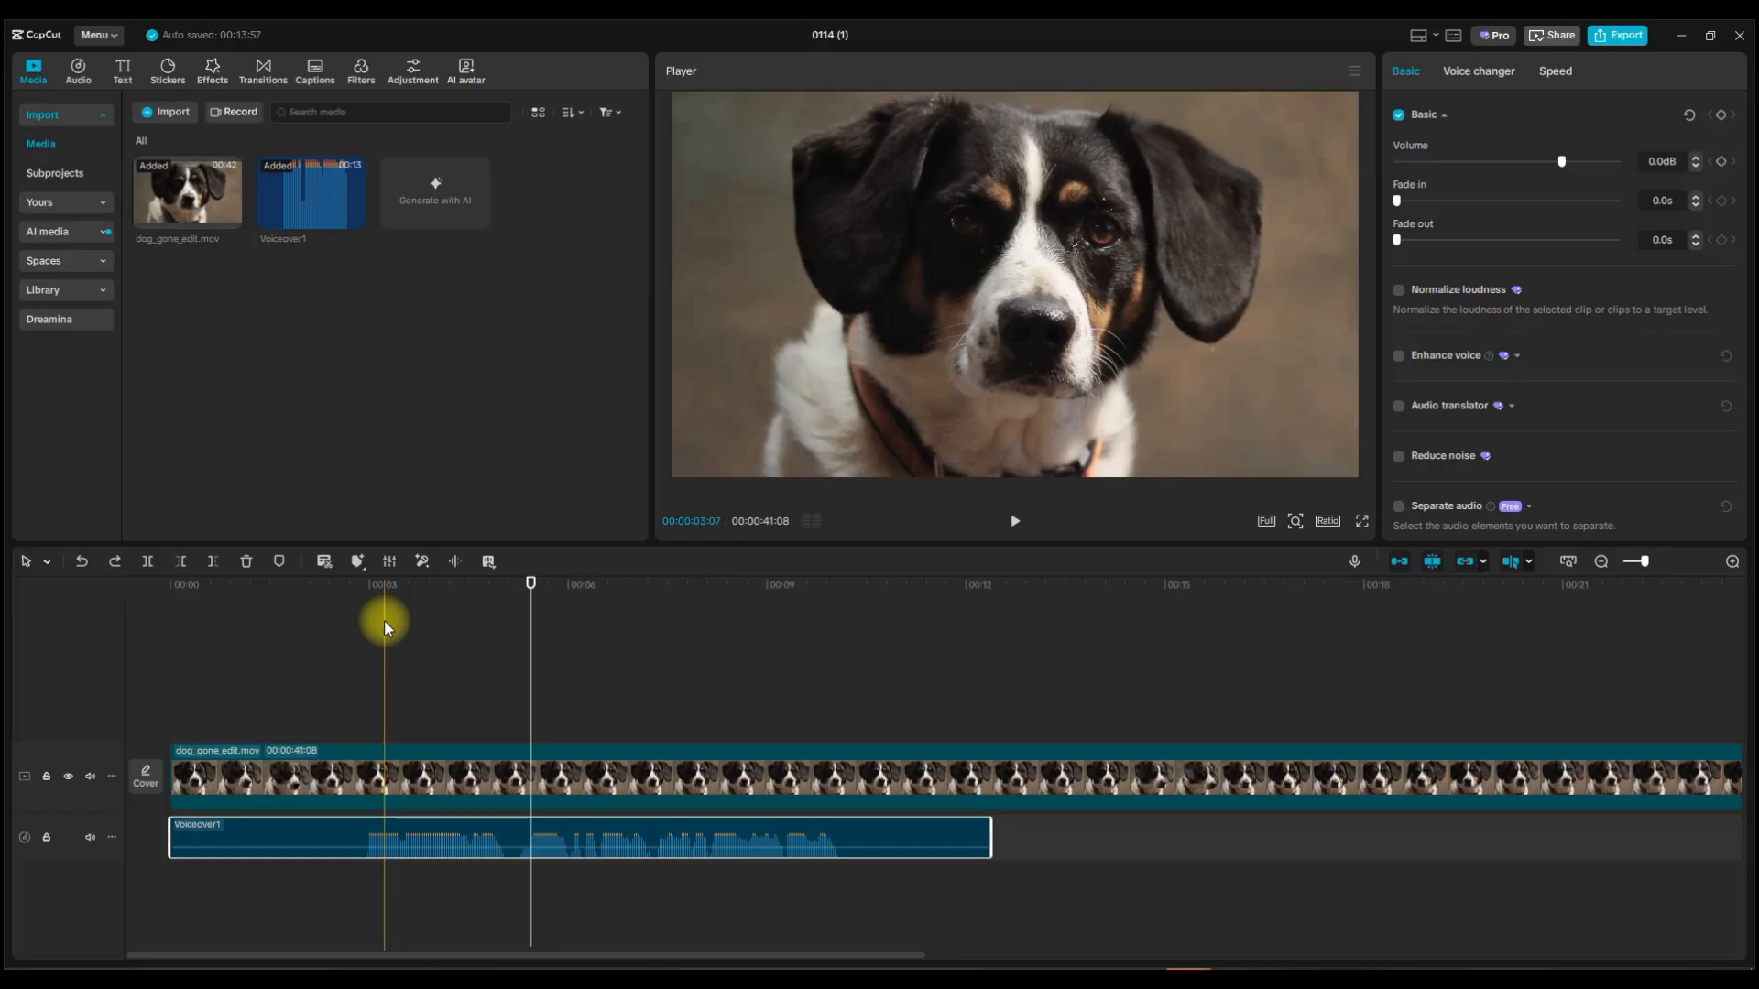
Play the voiceover from the start of the speech at about 3 seconds to find the word to censor.
drag(393, 605, 366, 614)
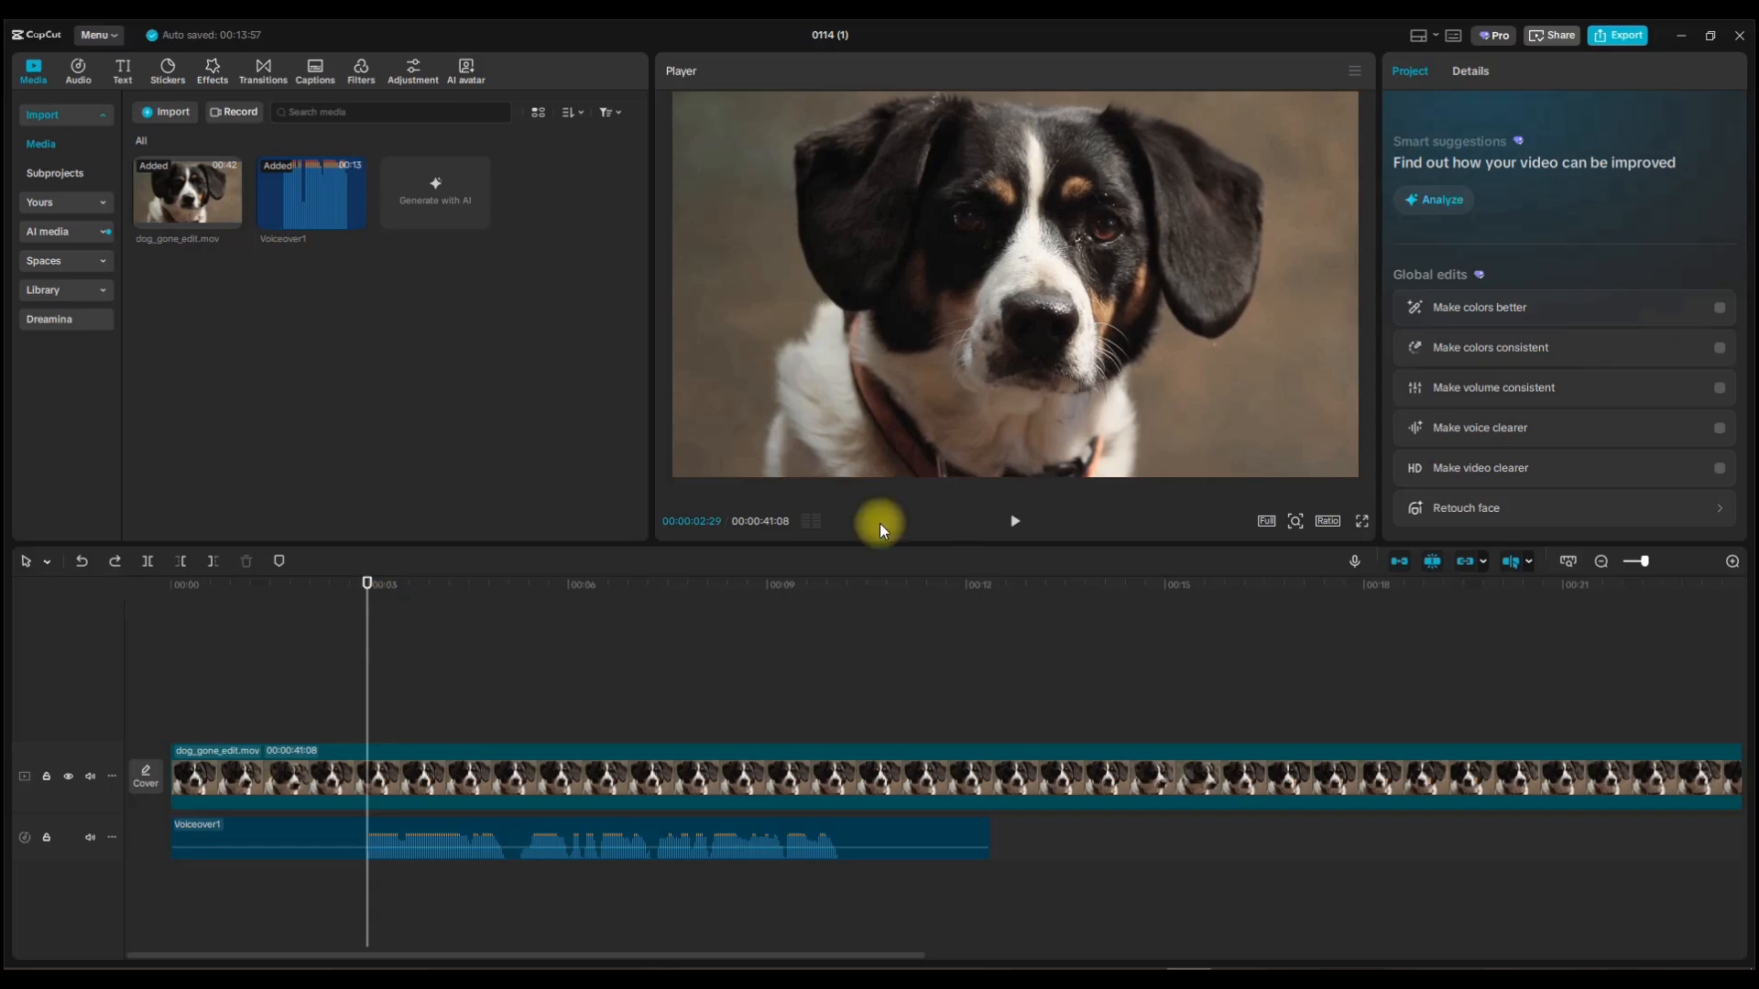
click(1015, 522)
click(1015, 521)
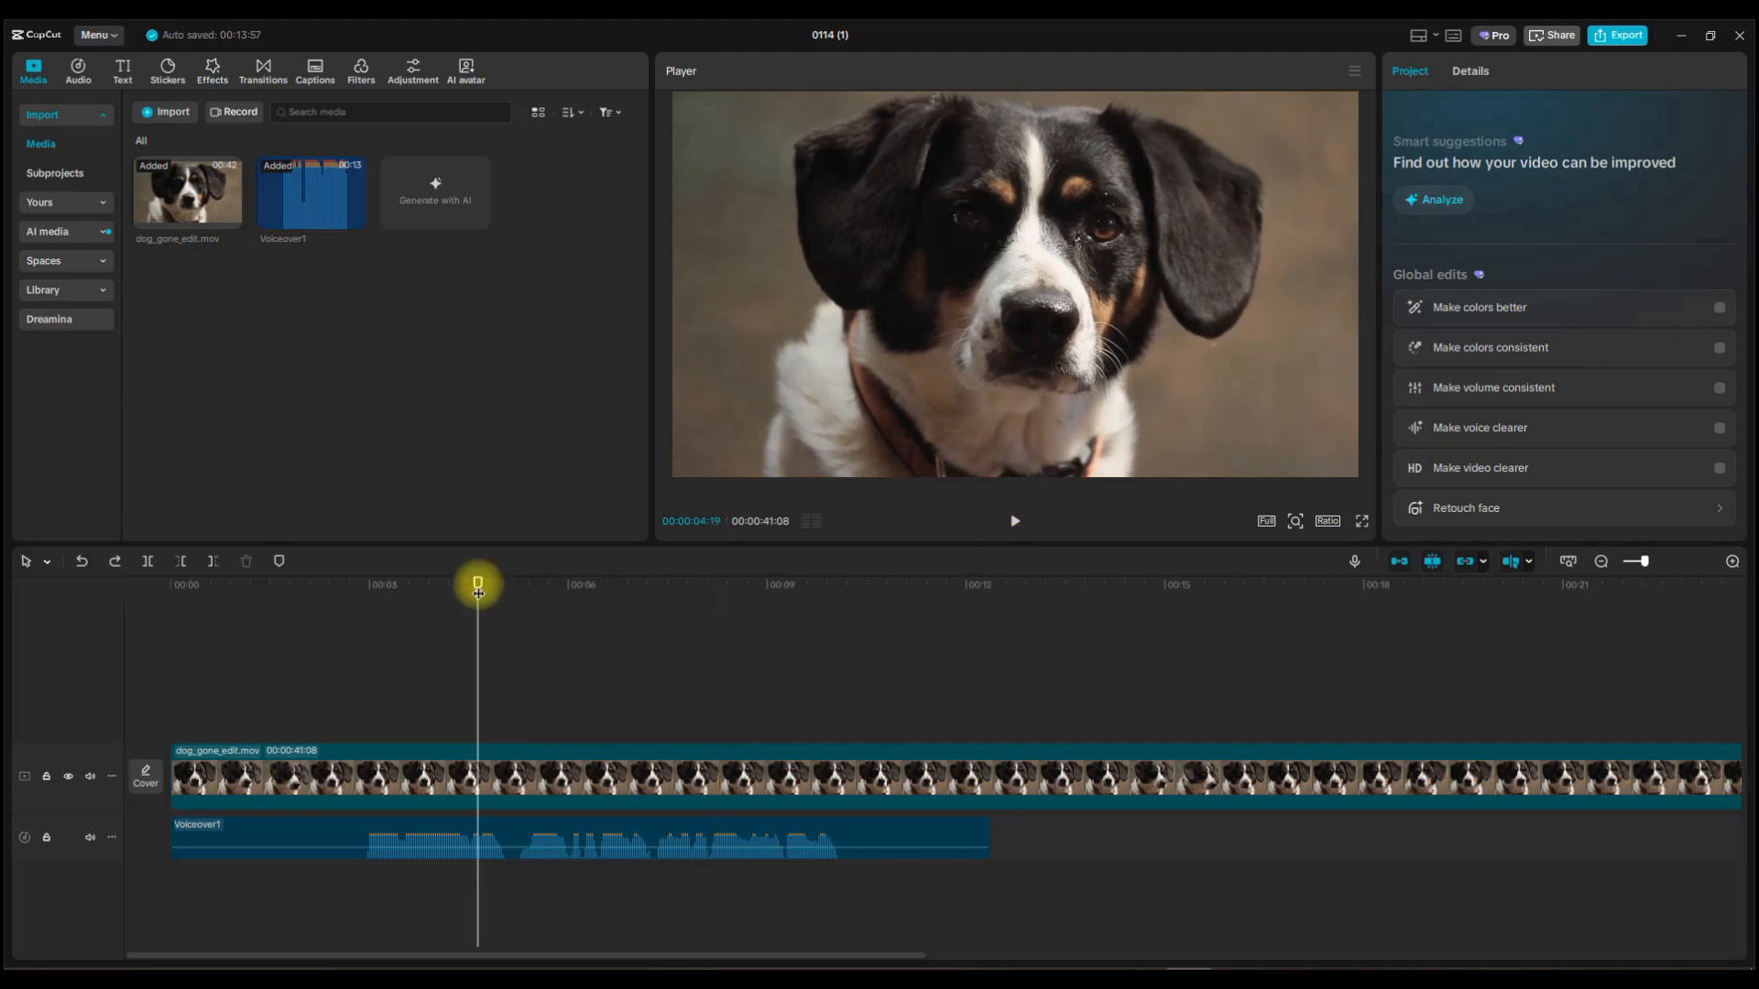
drag(477, 591, 284, 589)
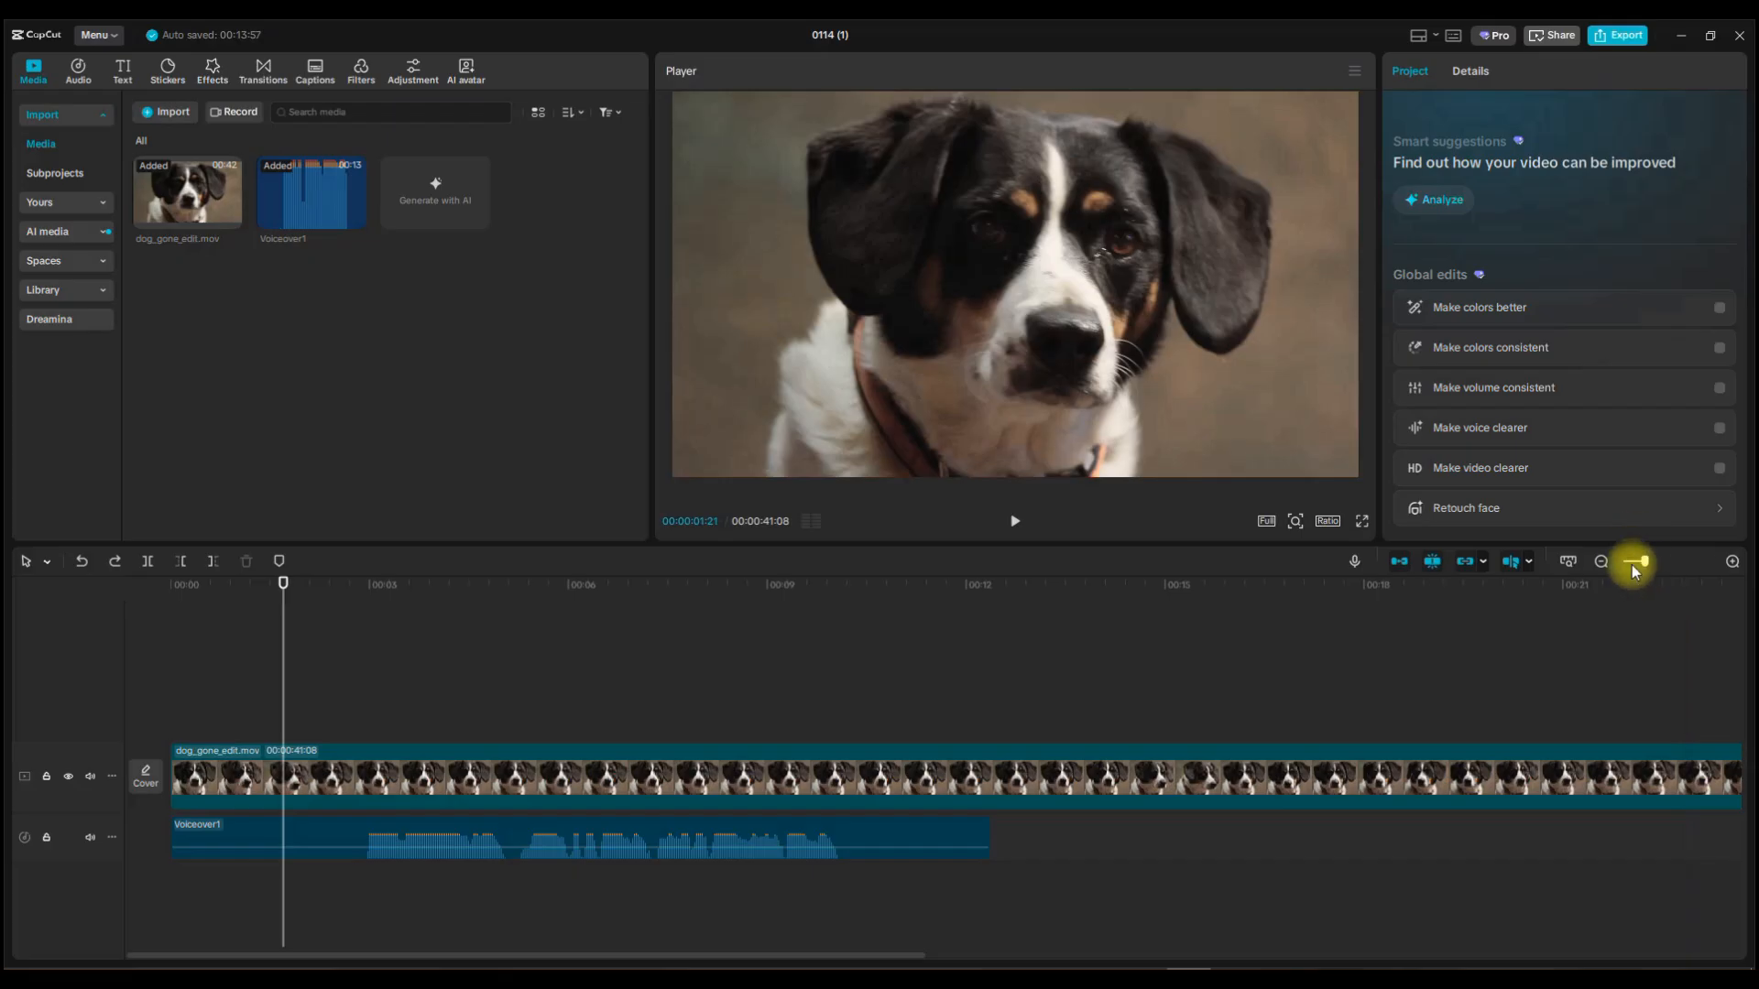
Locate the start of the unwanted word and split the voiceover there, at about 00:00:04:00.
drag(1645, 563, 1657, 565)
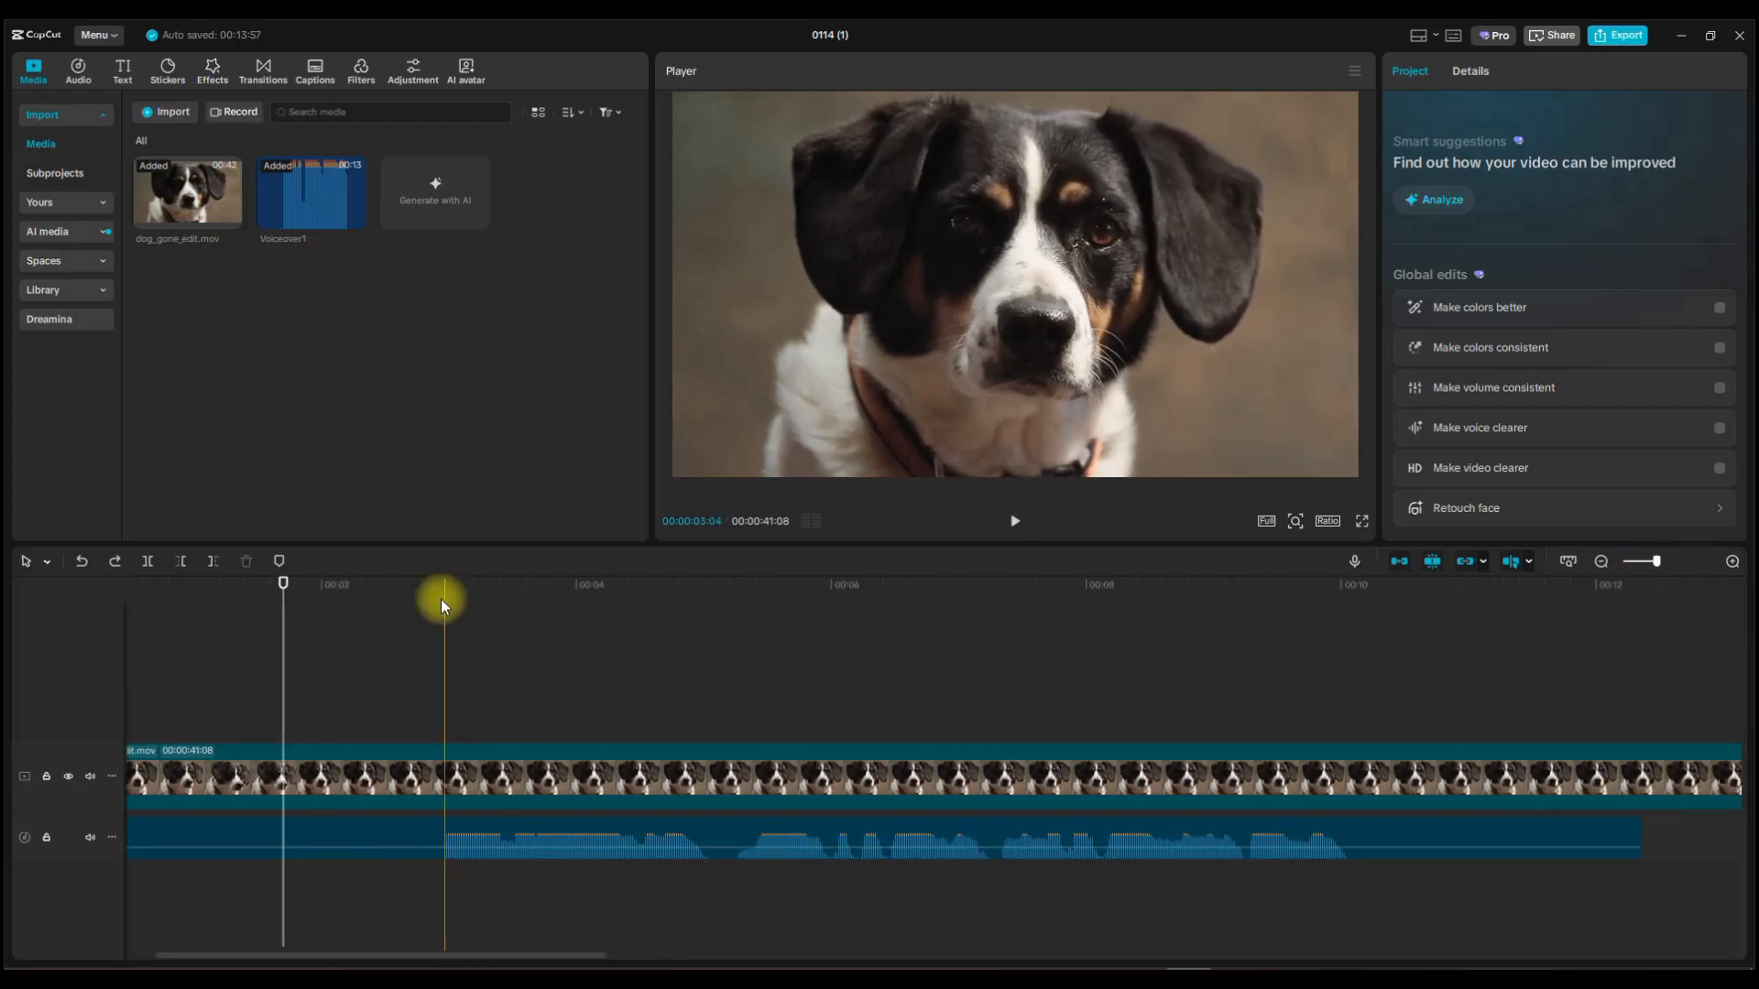
click(477, 598)
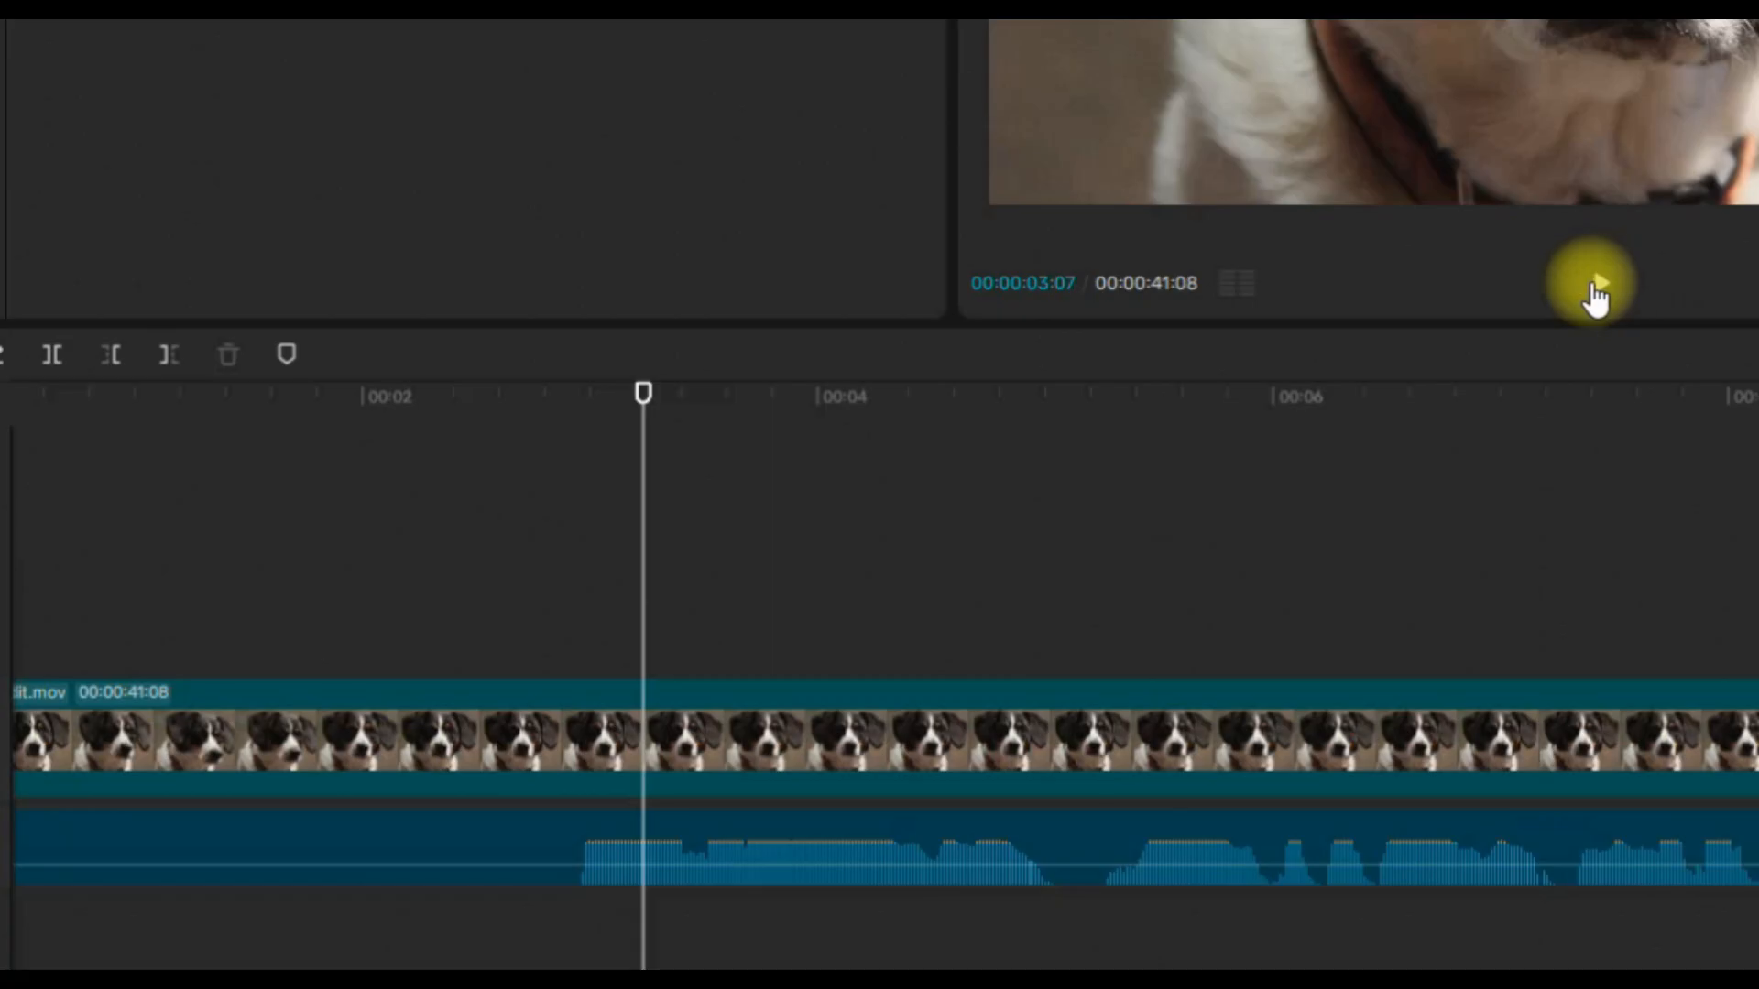
click(1594, 295)
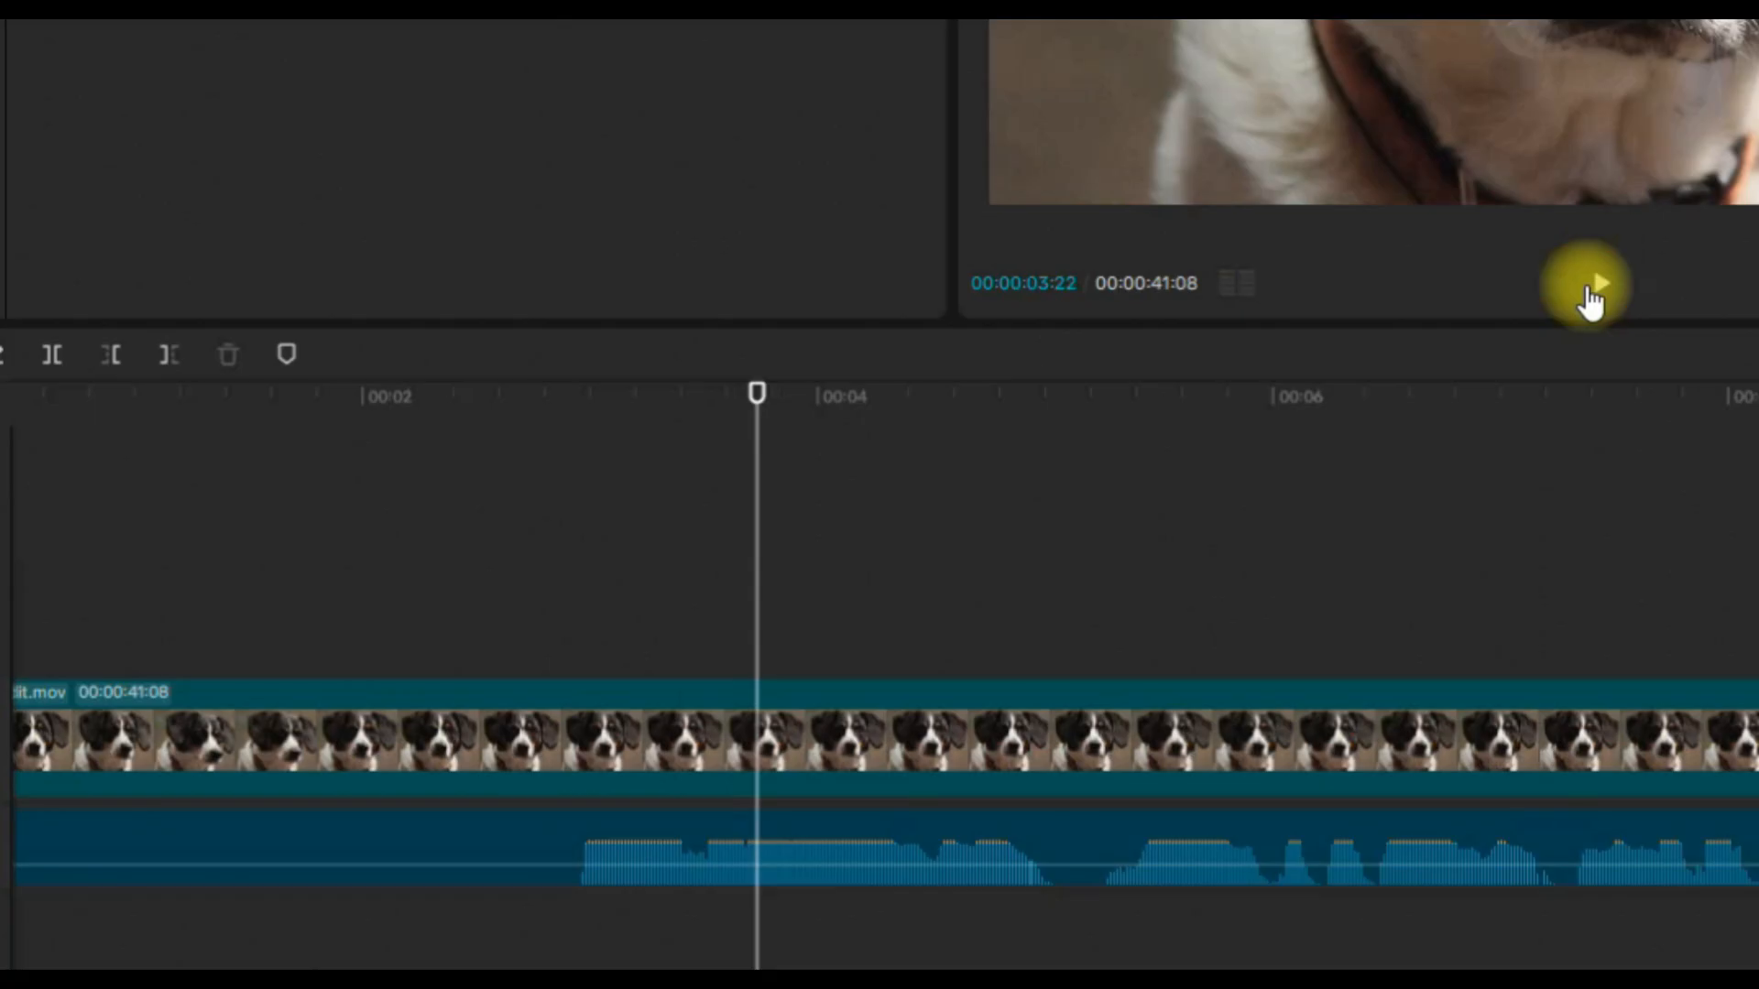
click(1592, 288)
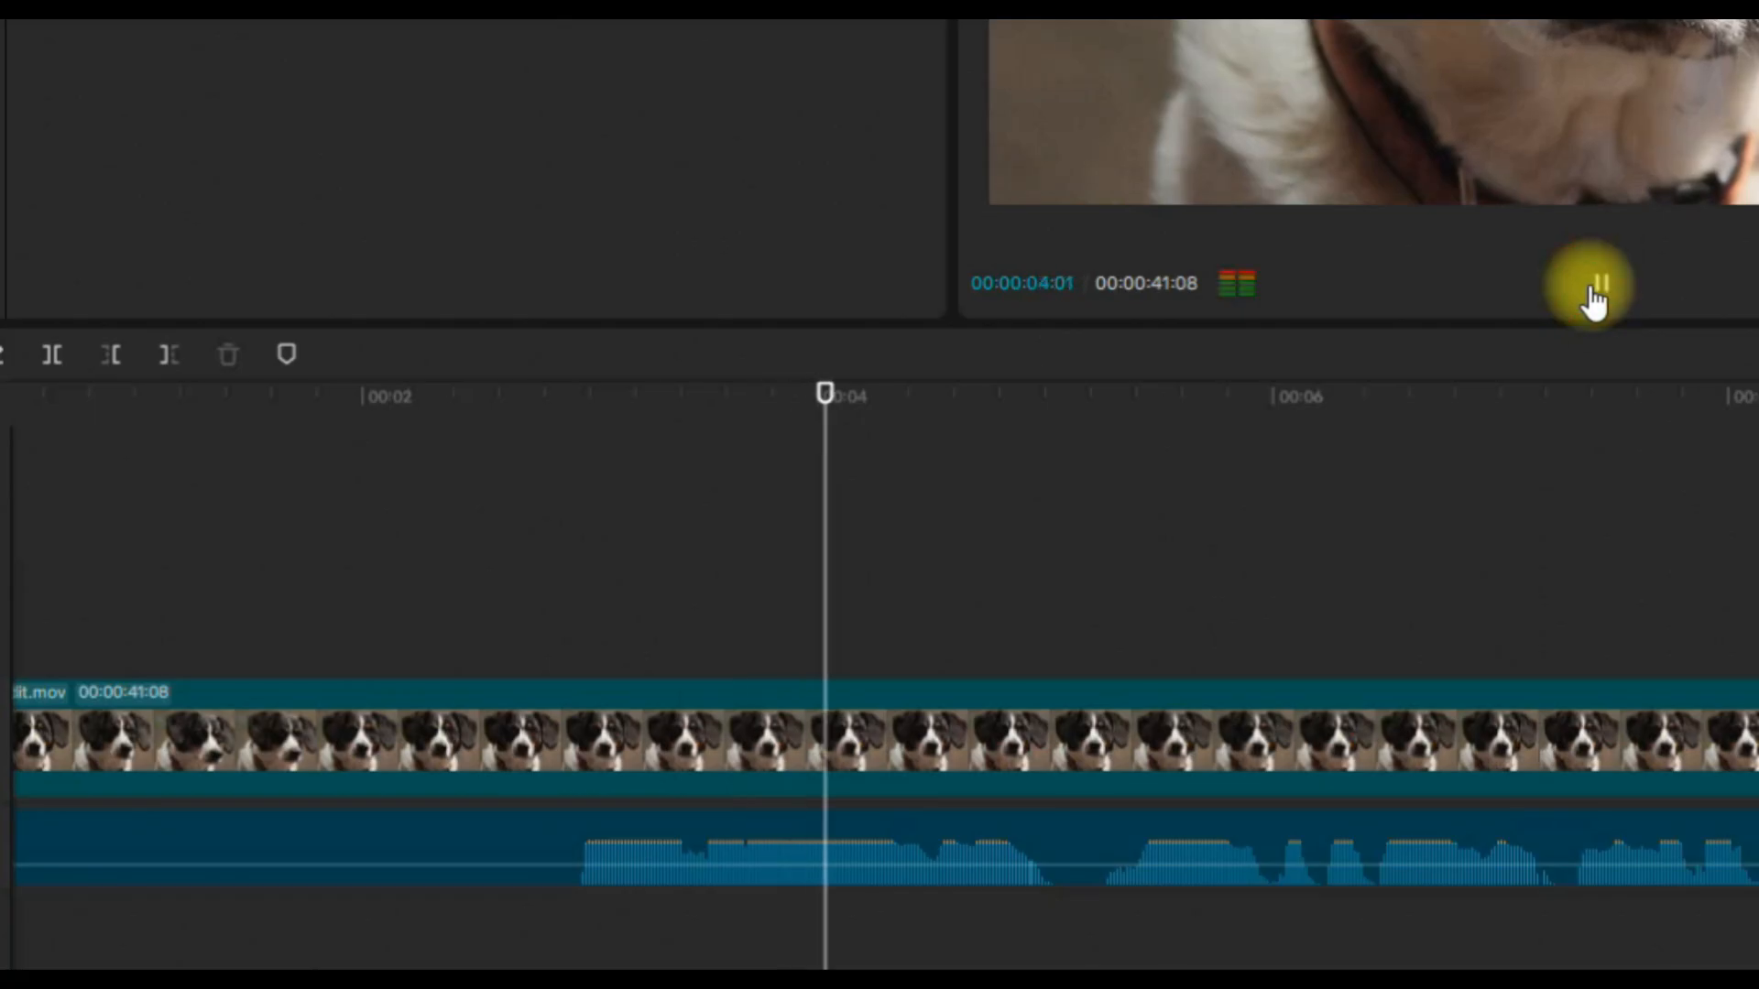
click(1592, 287)
drag(795, 430, 745, 404)
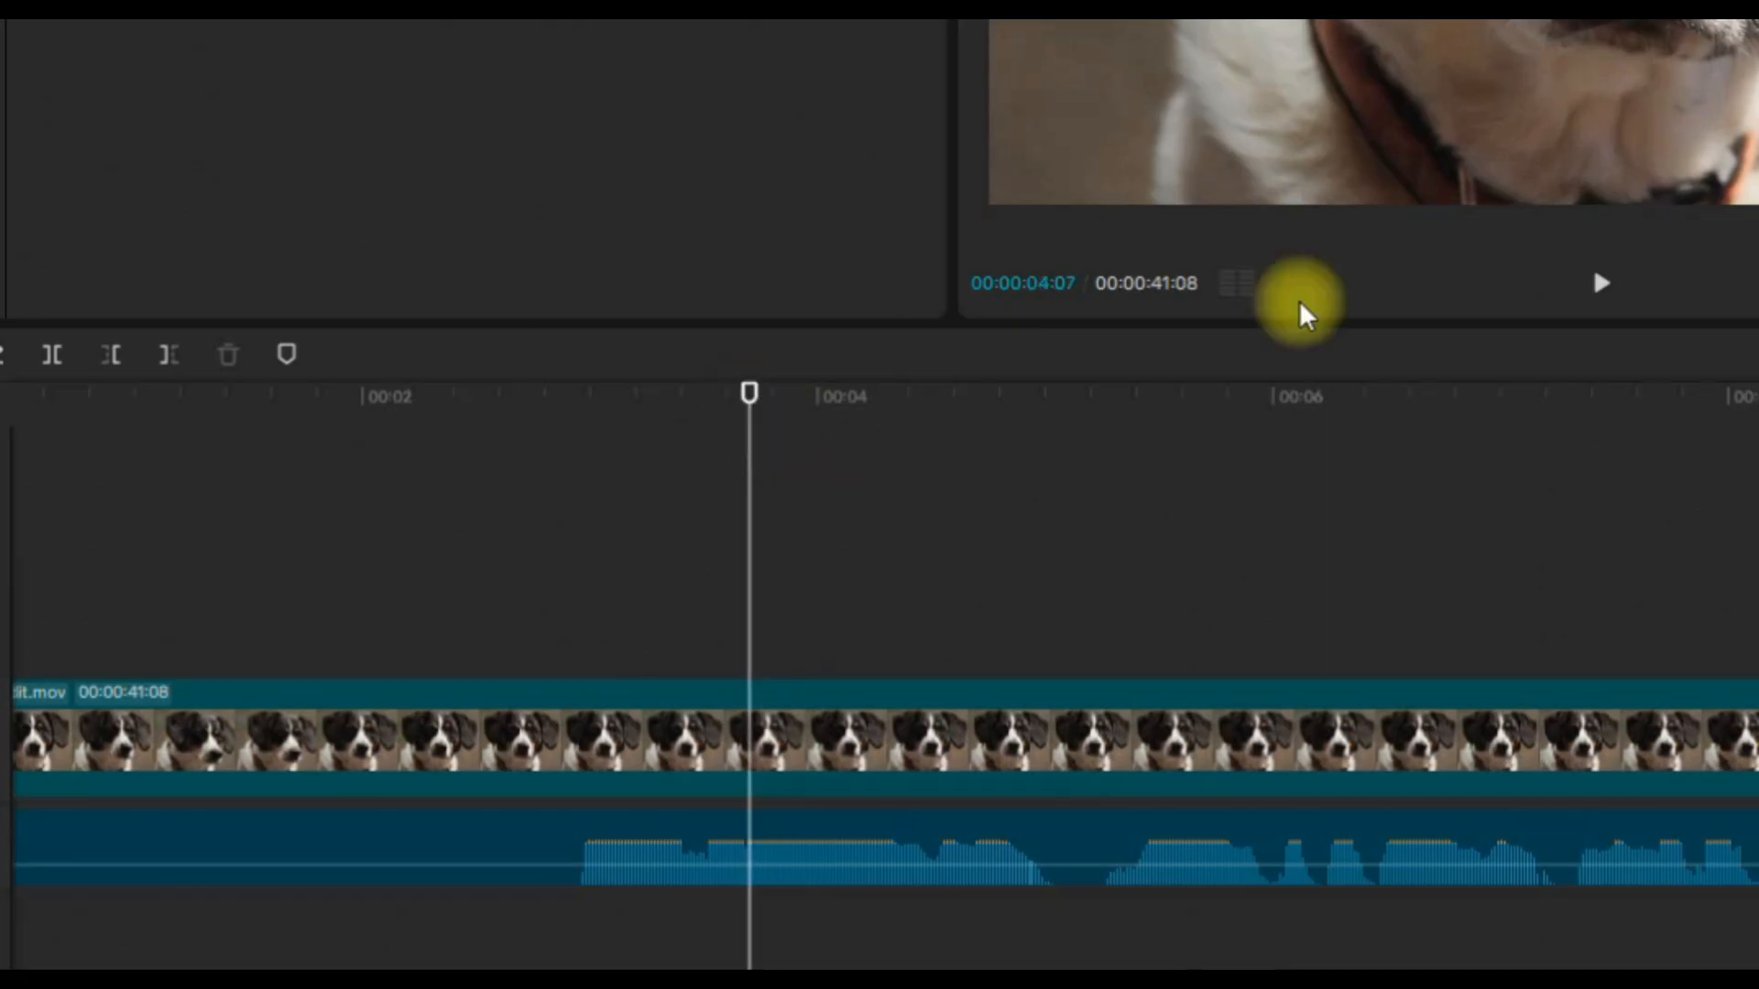
click(1603, 282)
click(1607, 281)
drag(866, 445, 816, 396)
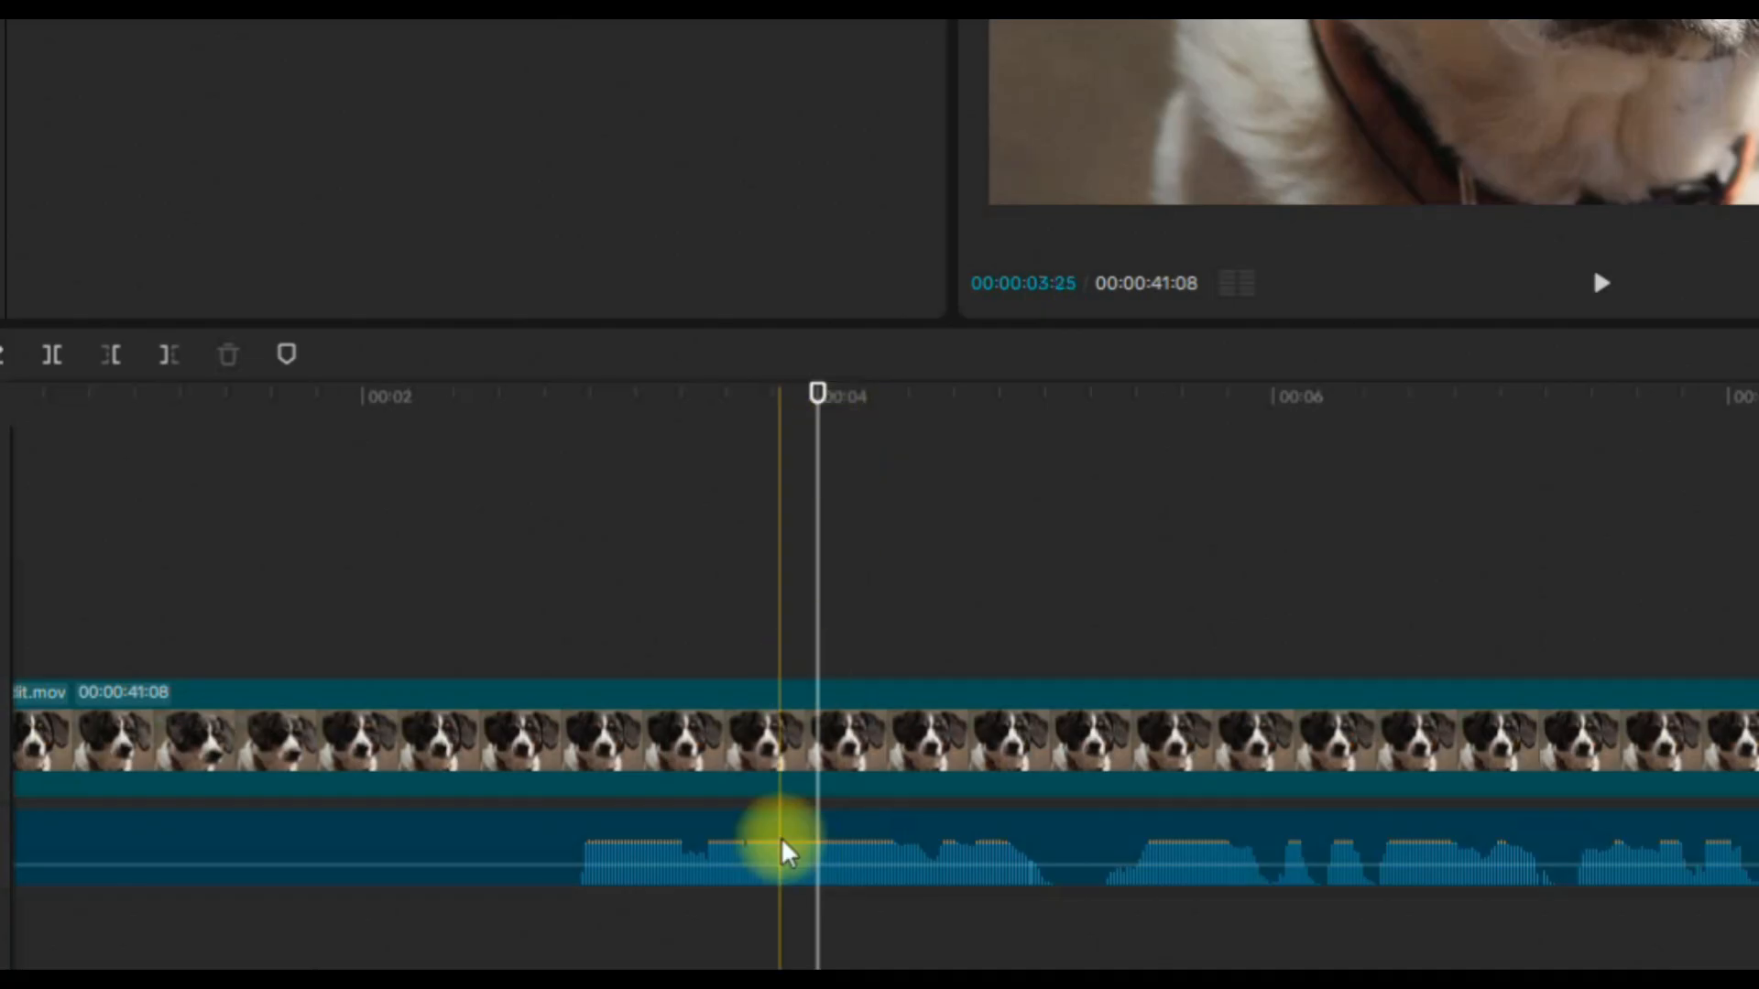
click(820, 827)
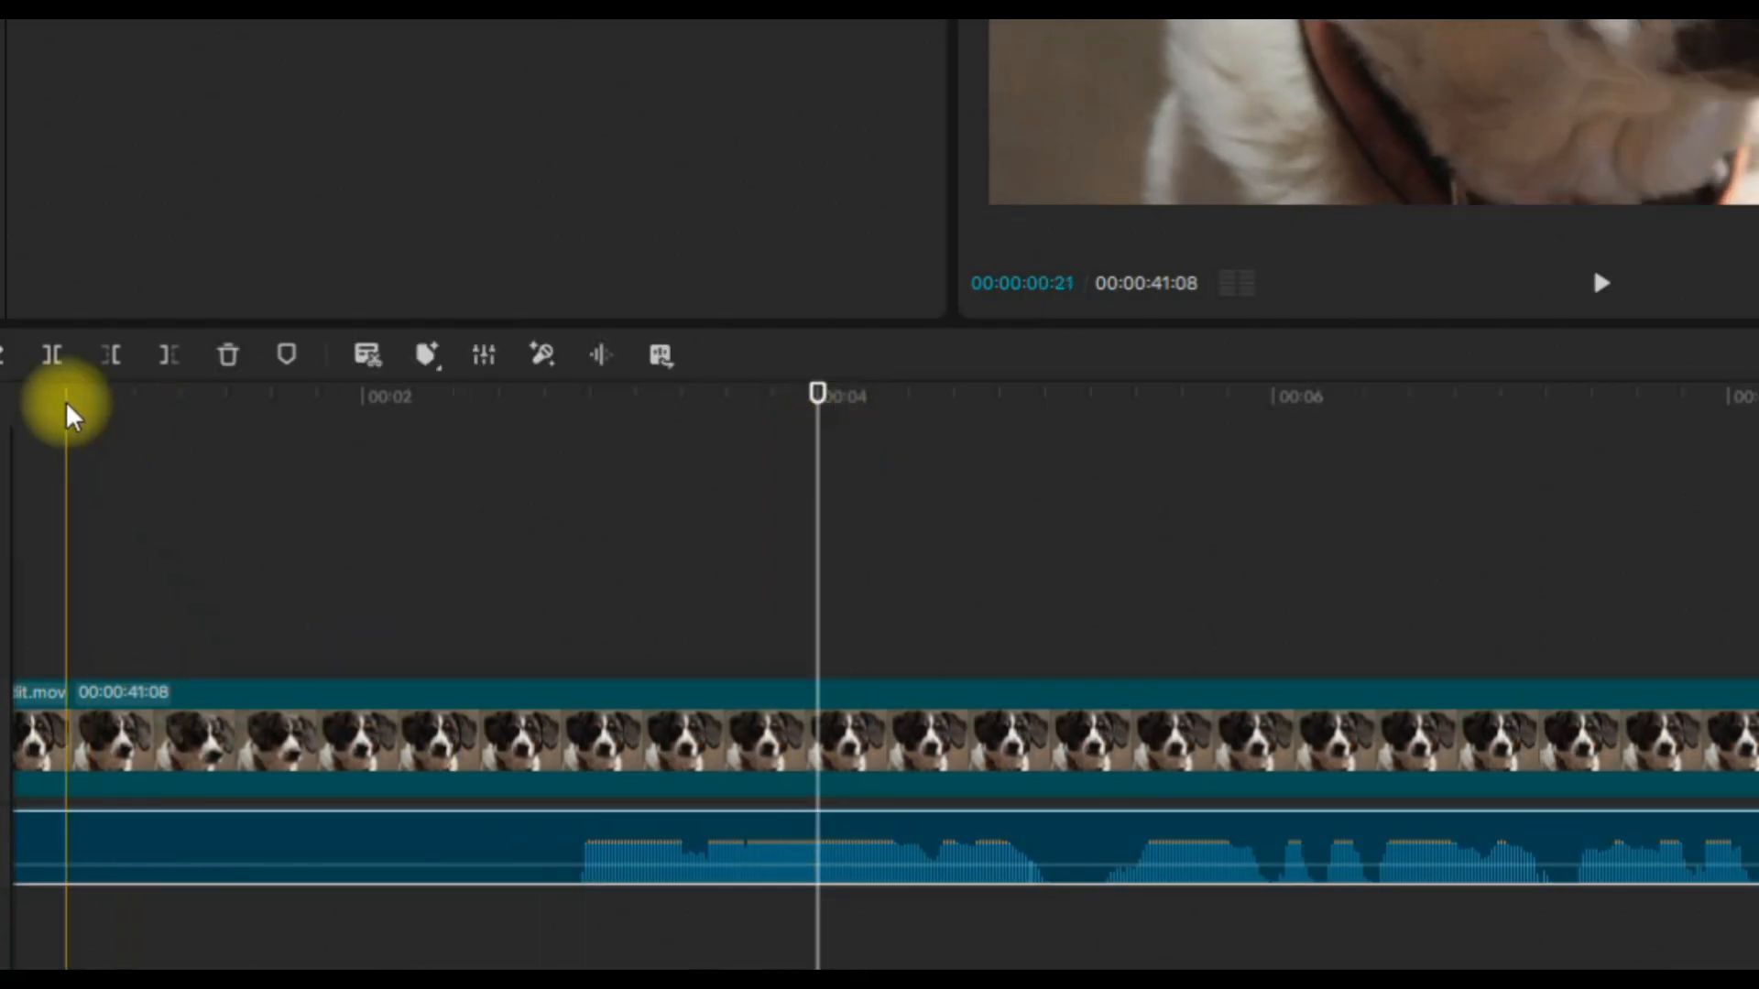
click(53, 355)
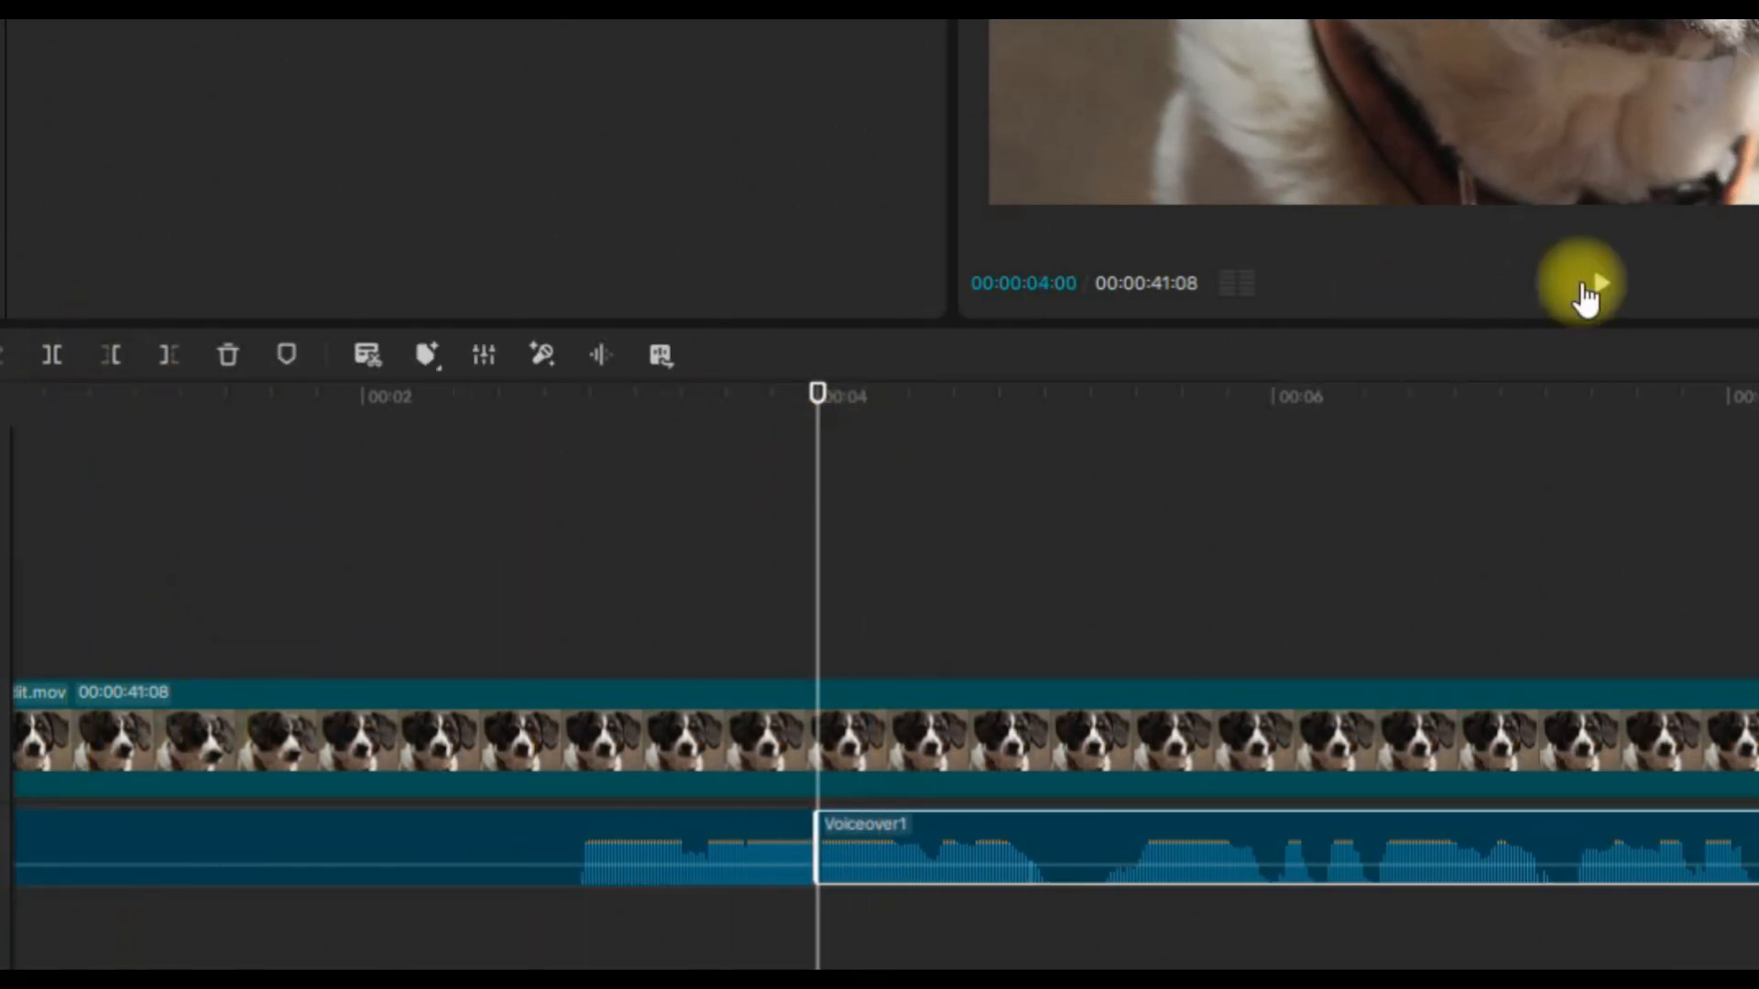
Locate the end of the unwanted word and split the voiceover again at 00:00:04:20.
click(1596, 279)
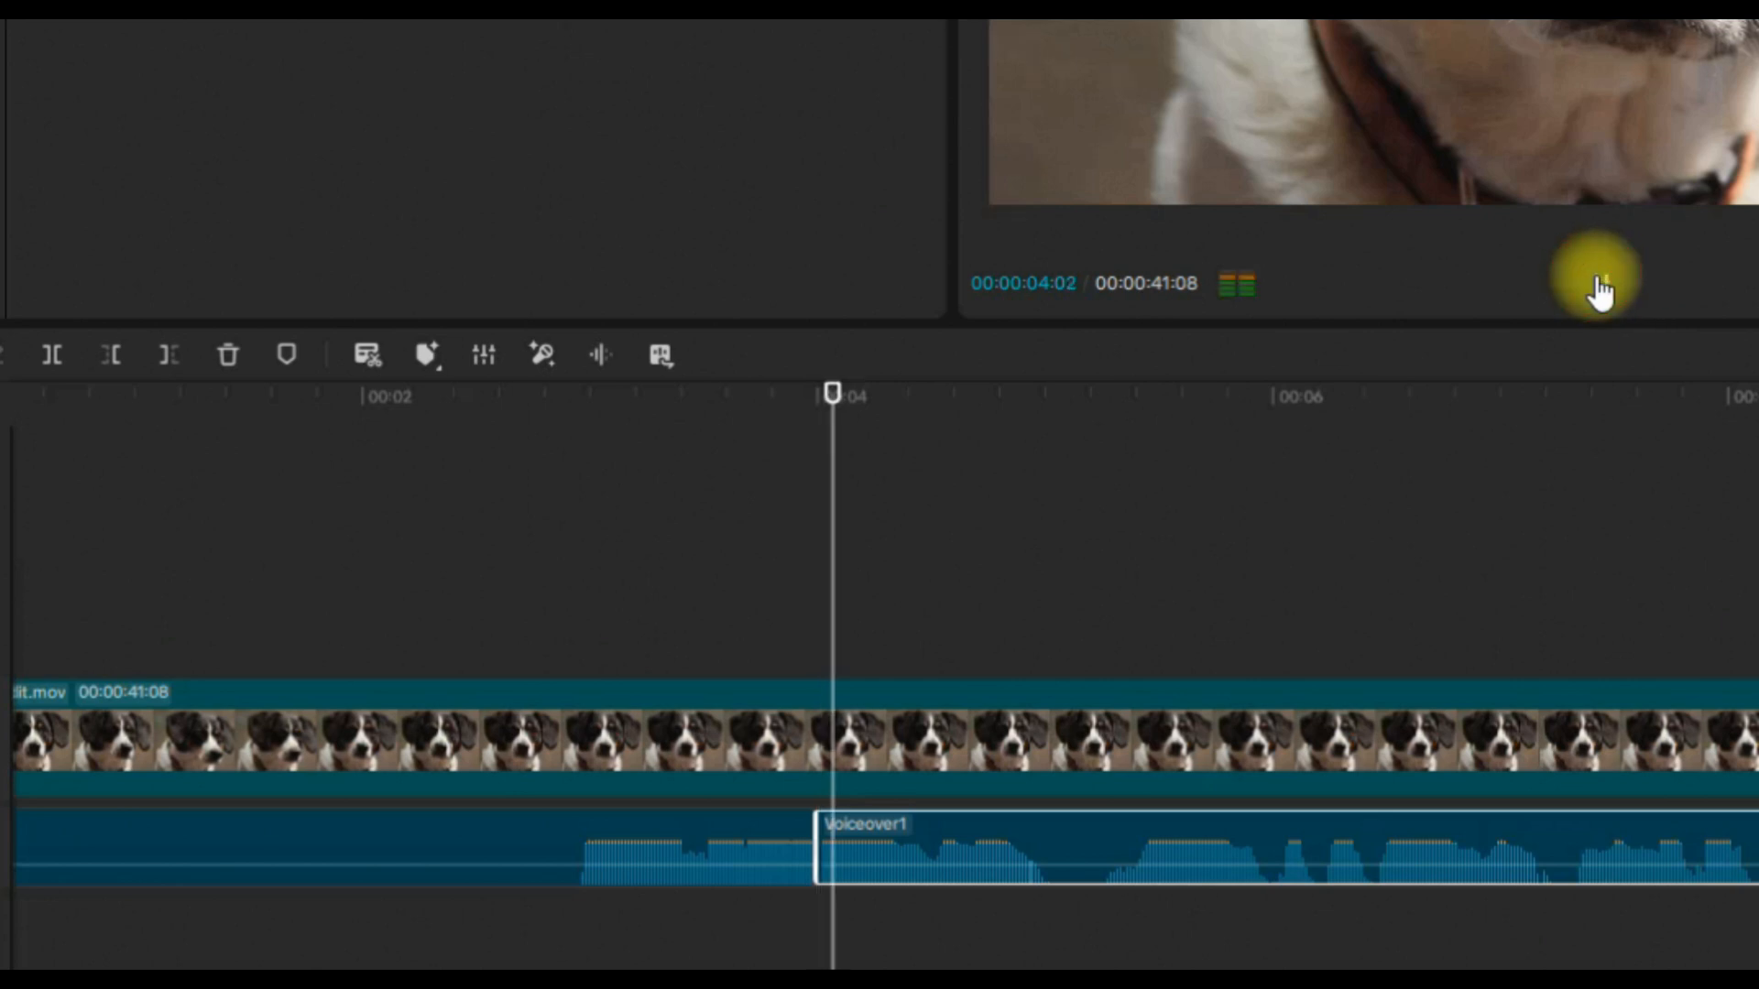
click(1596, 280)
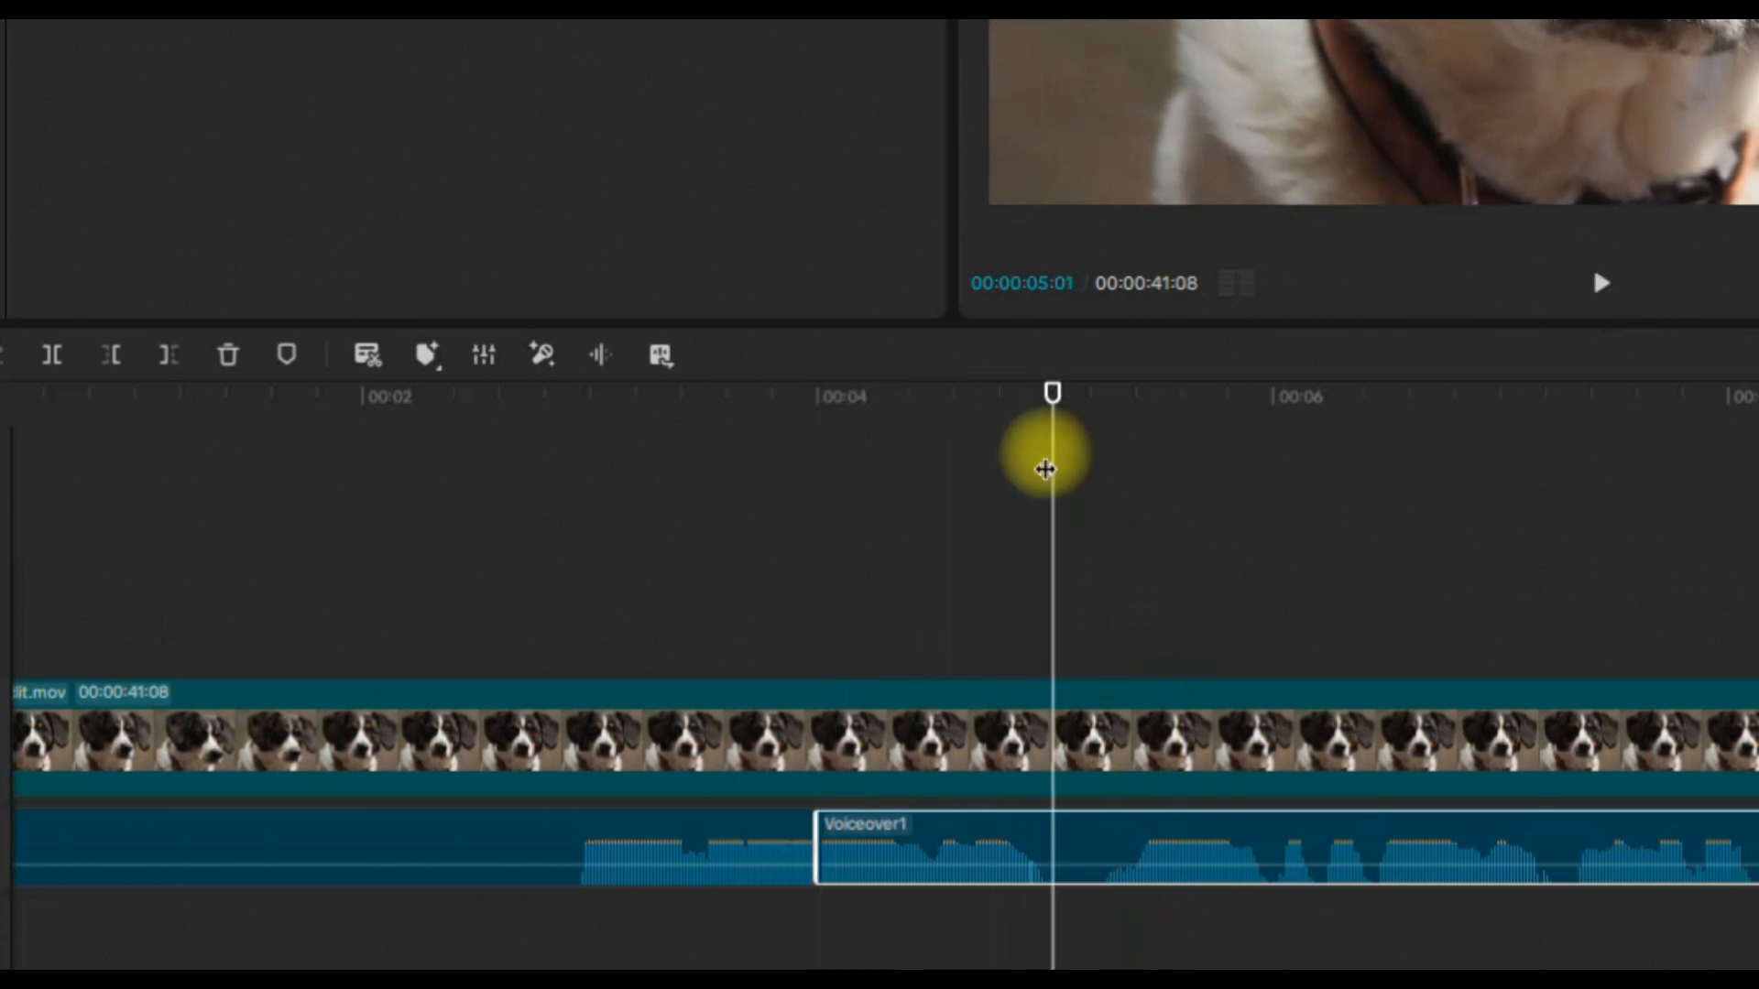
drag(1041, 459, 975, 469)
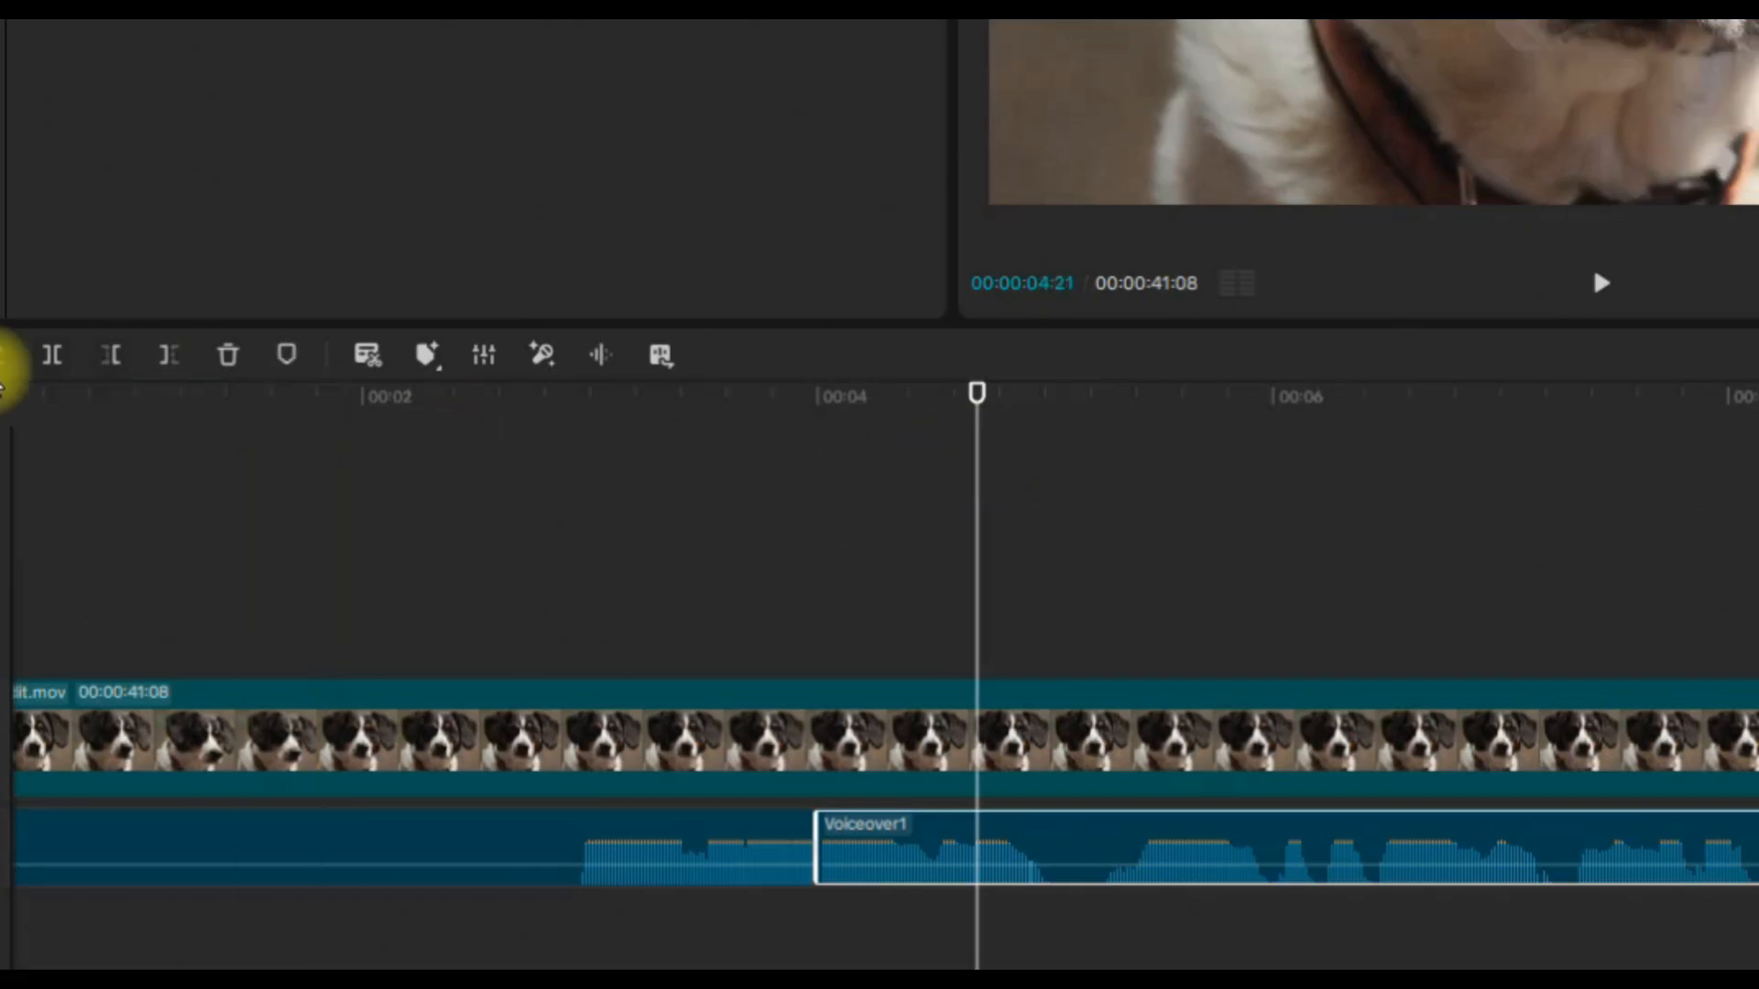
click(1602, 295)
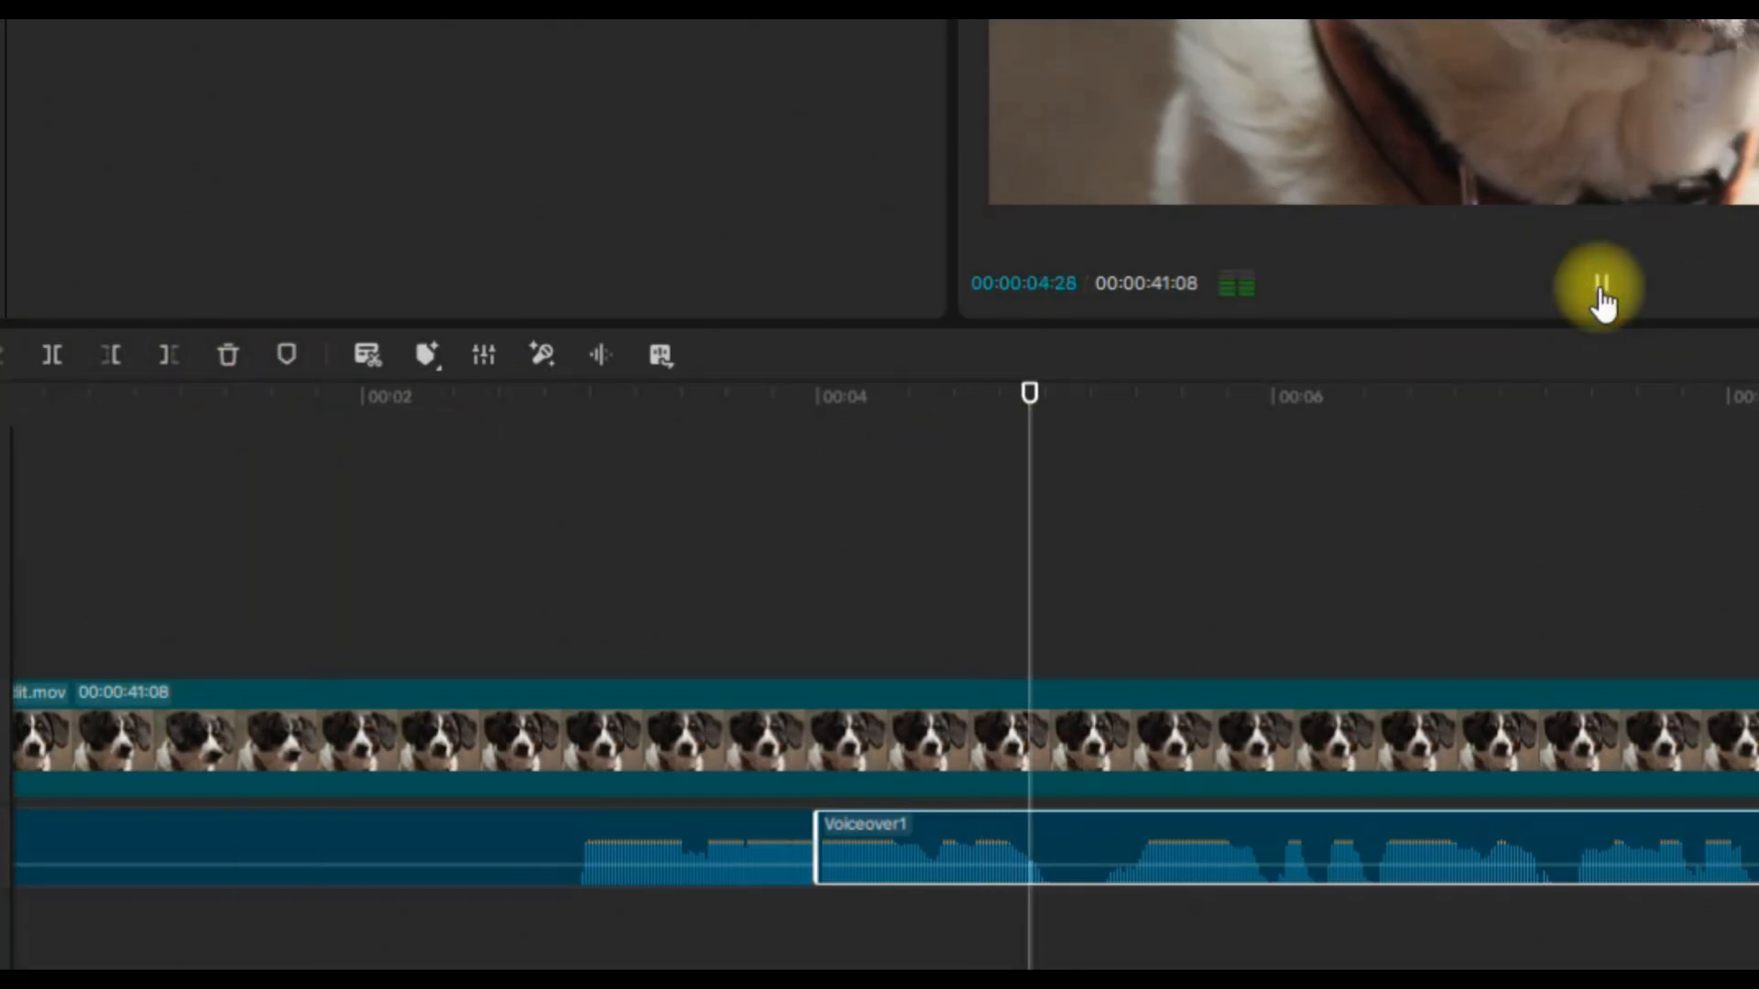
click(1603, 295)
click(983, 456)
drag(983, 456, 969, 444)
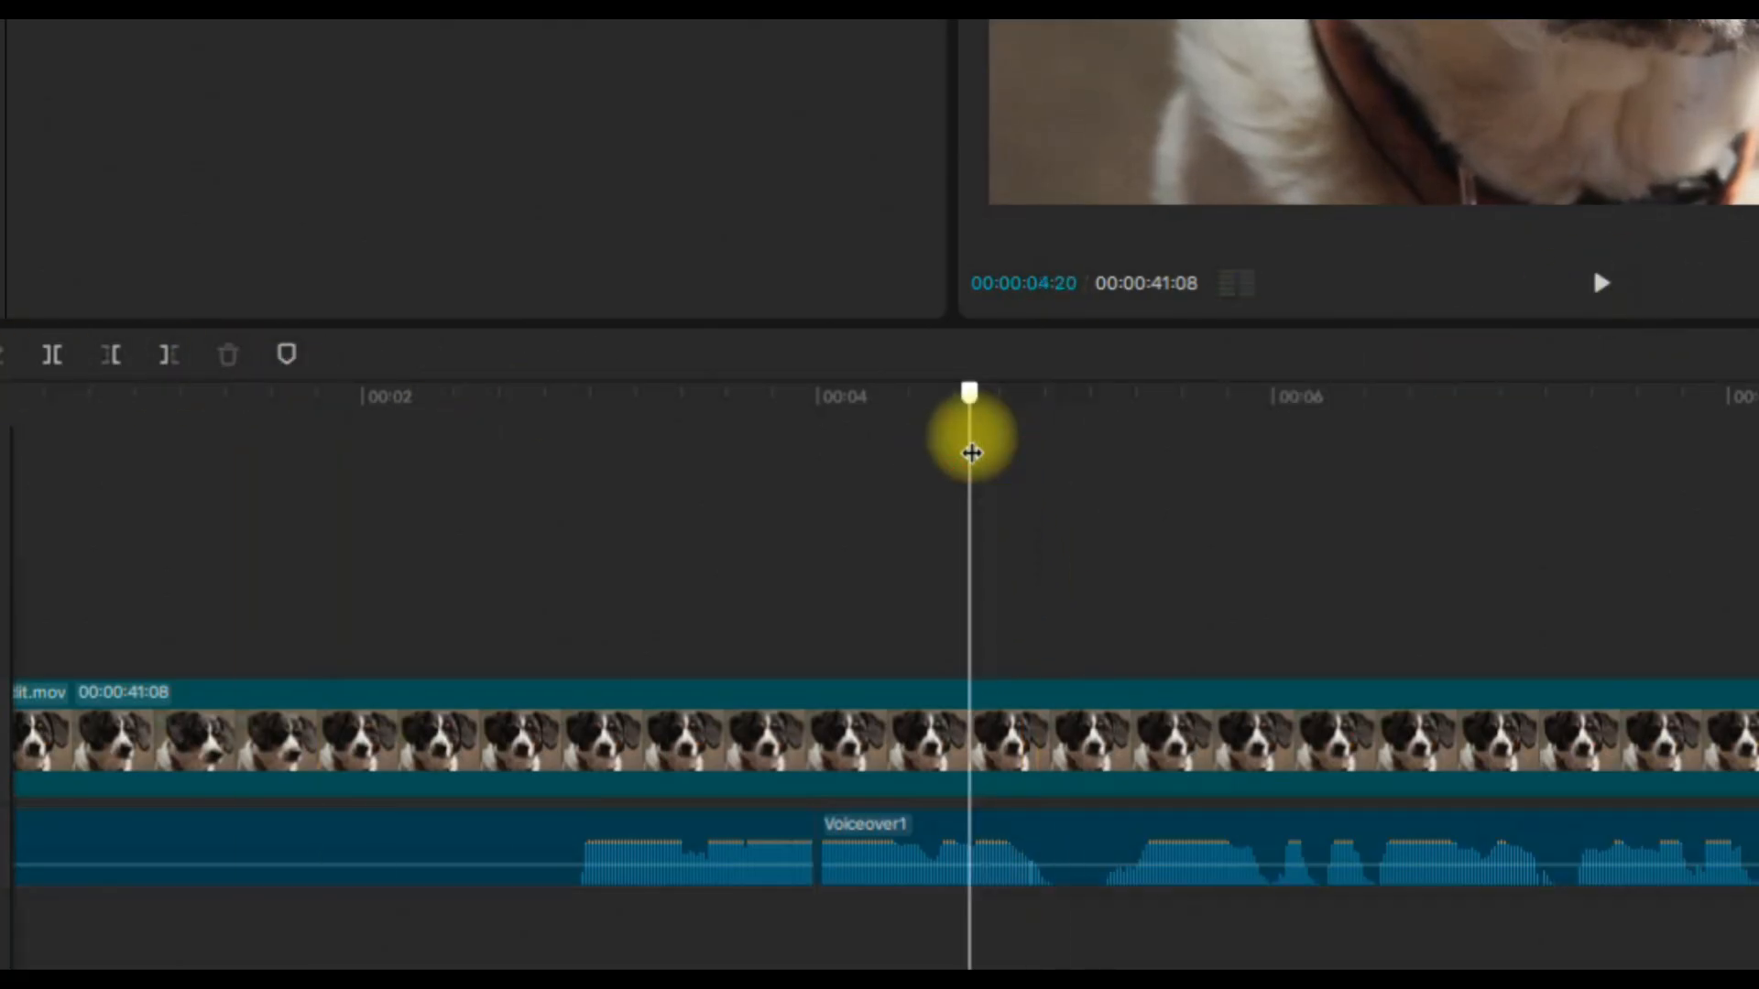
click(962, 828)
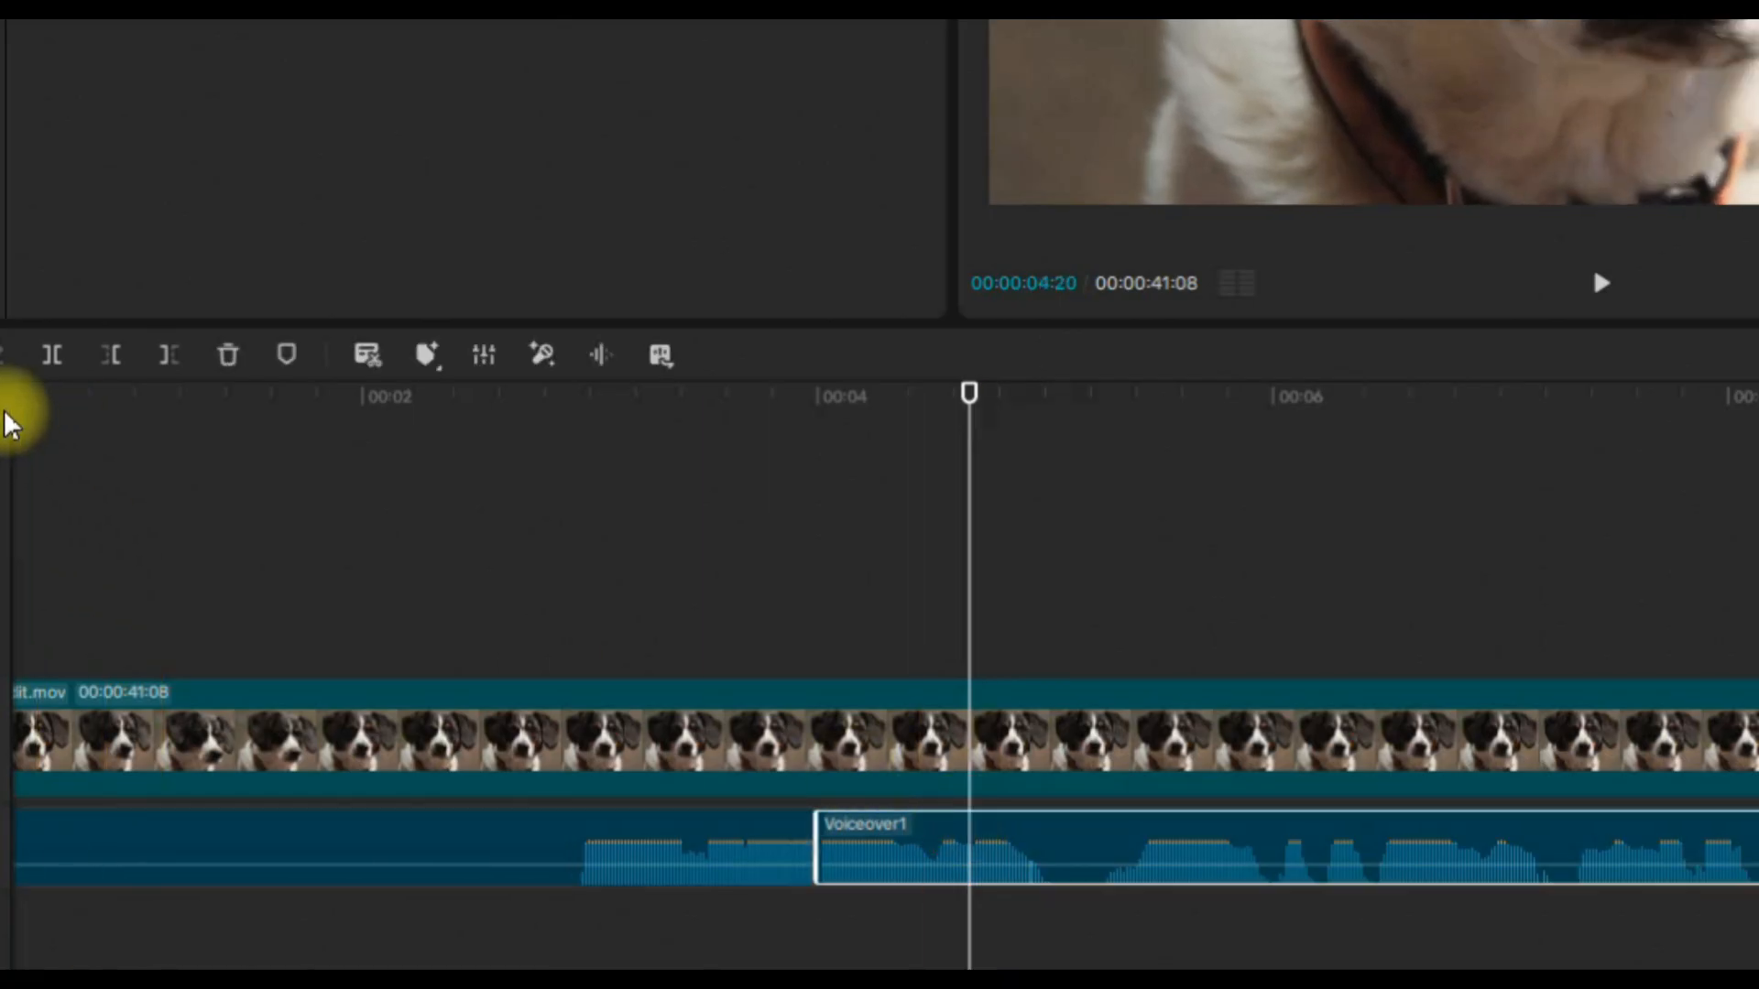
click(52, 355)
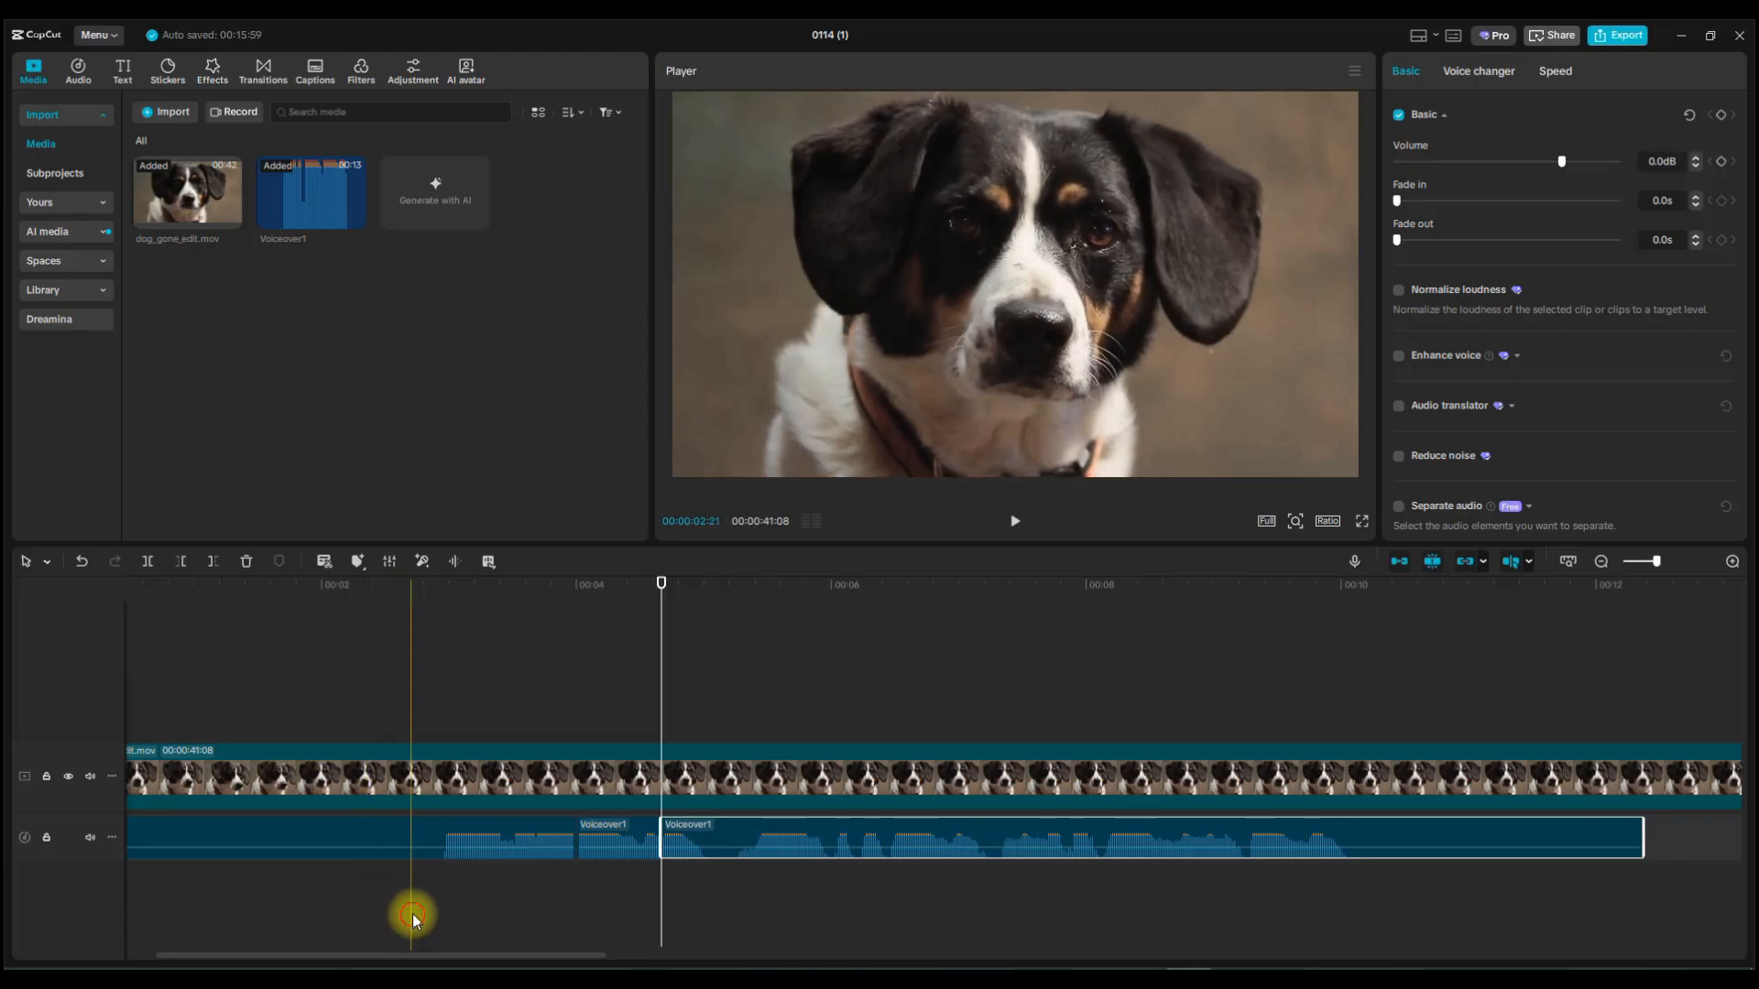
Delete the short voiceover segment between the two splits, leaving a gap, and play back the passage.
click(408, 914)
click(616, 829)
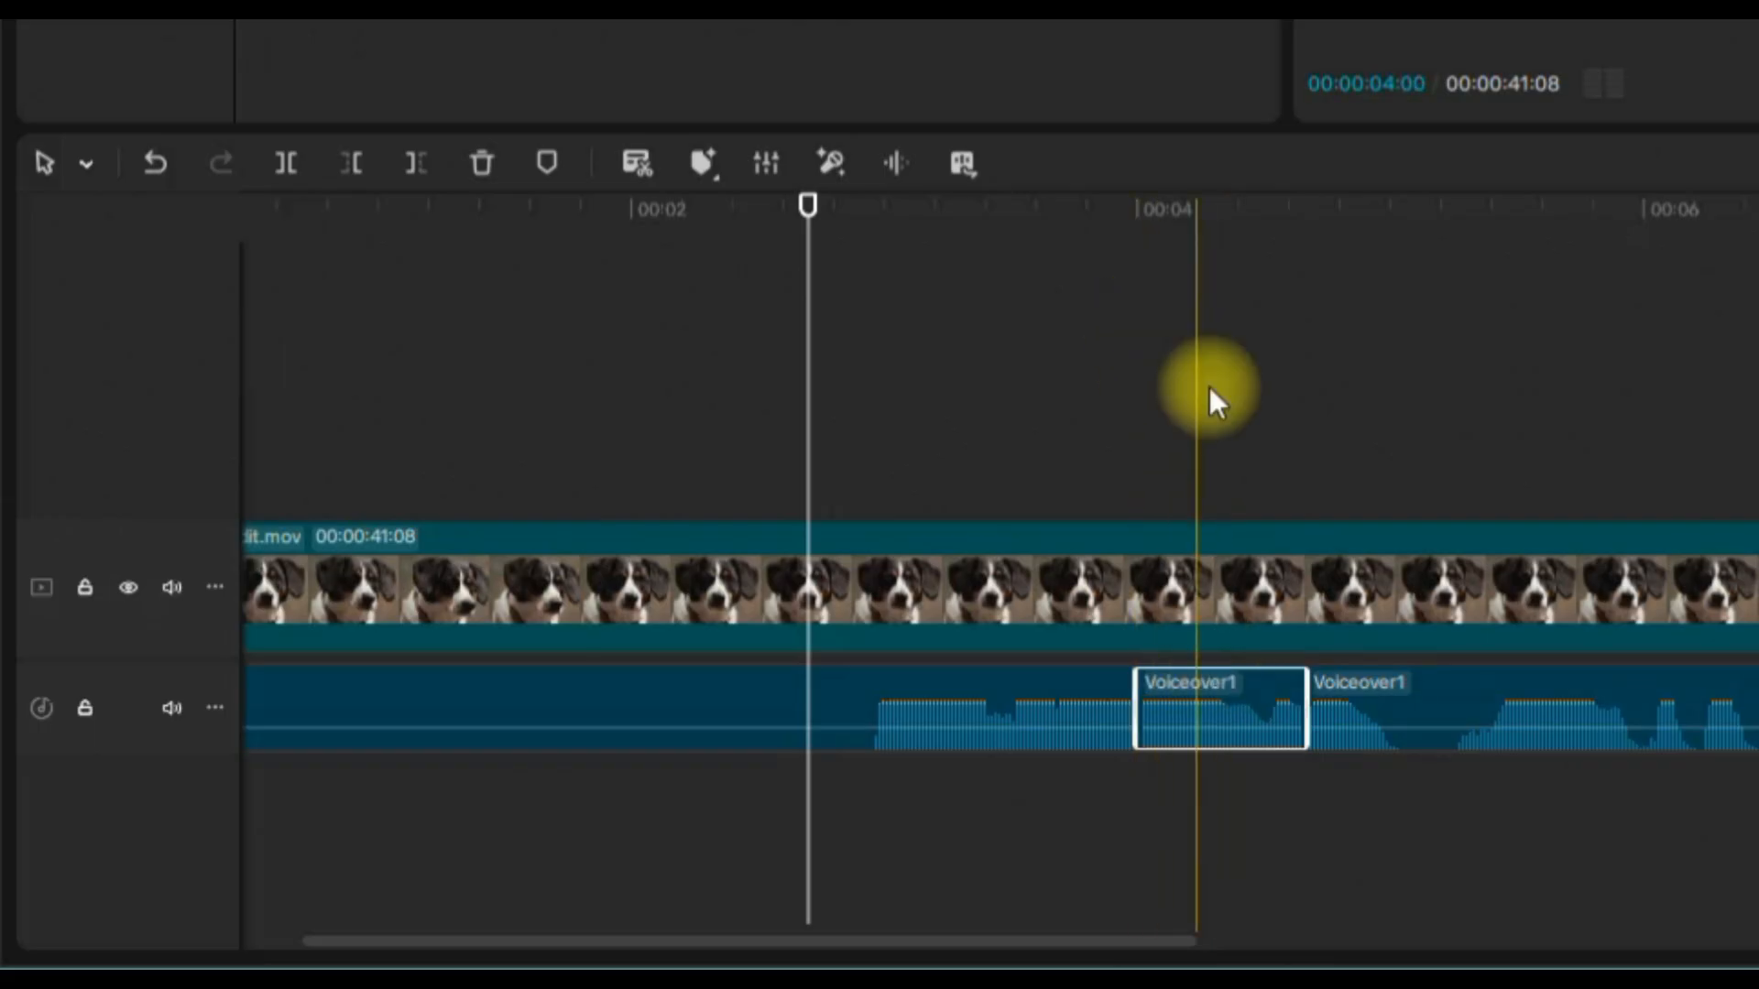
key(Delete)
click(964, 240)
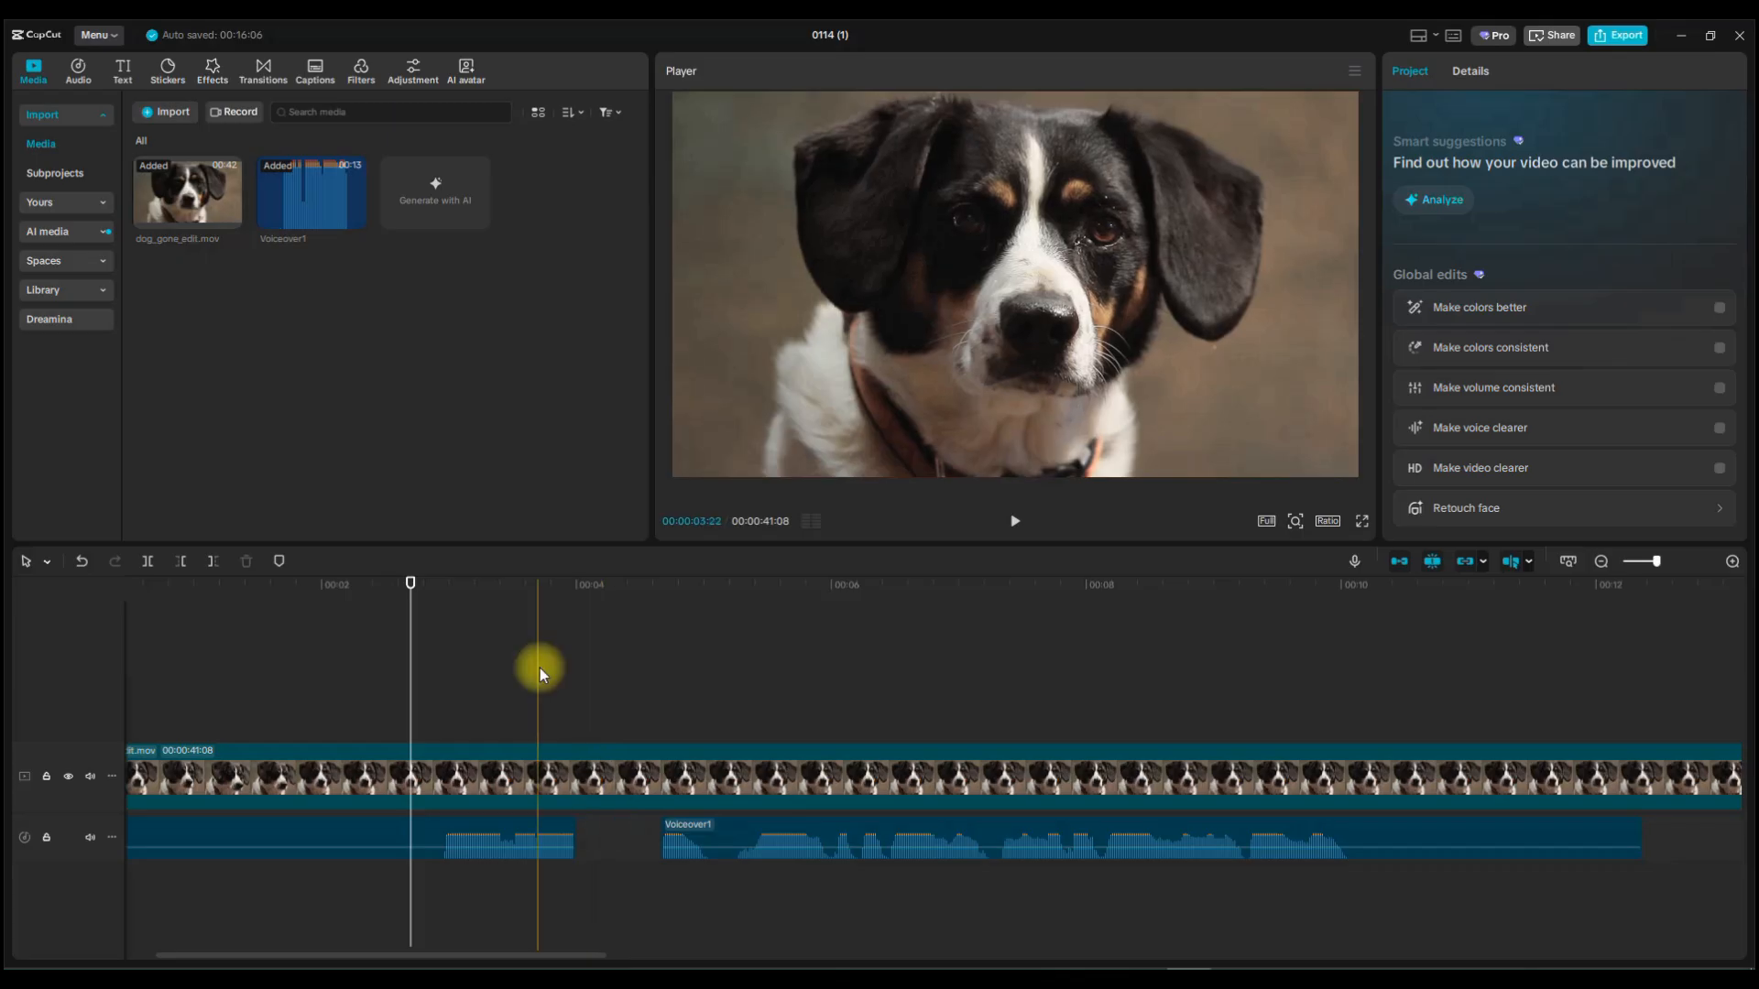
click(1013, 520)
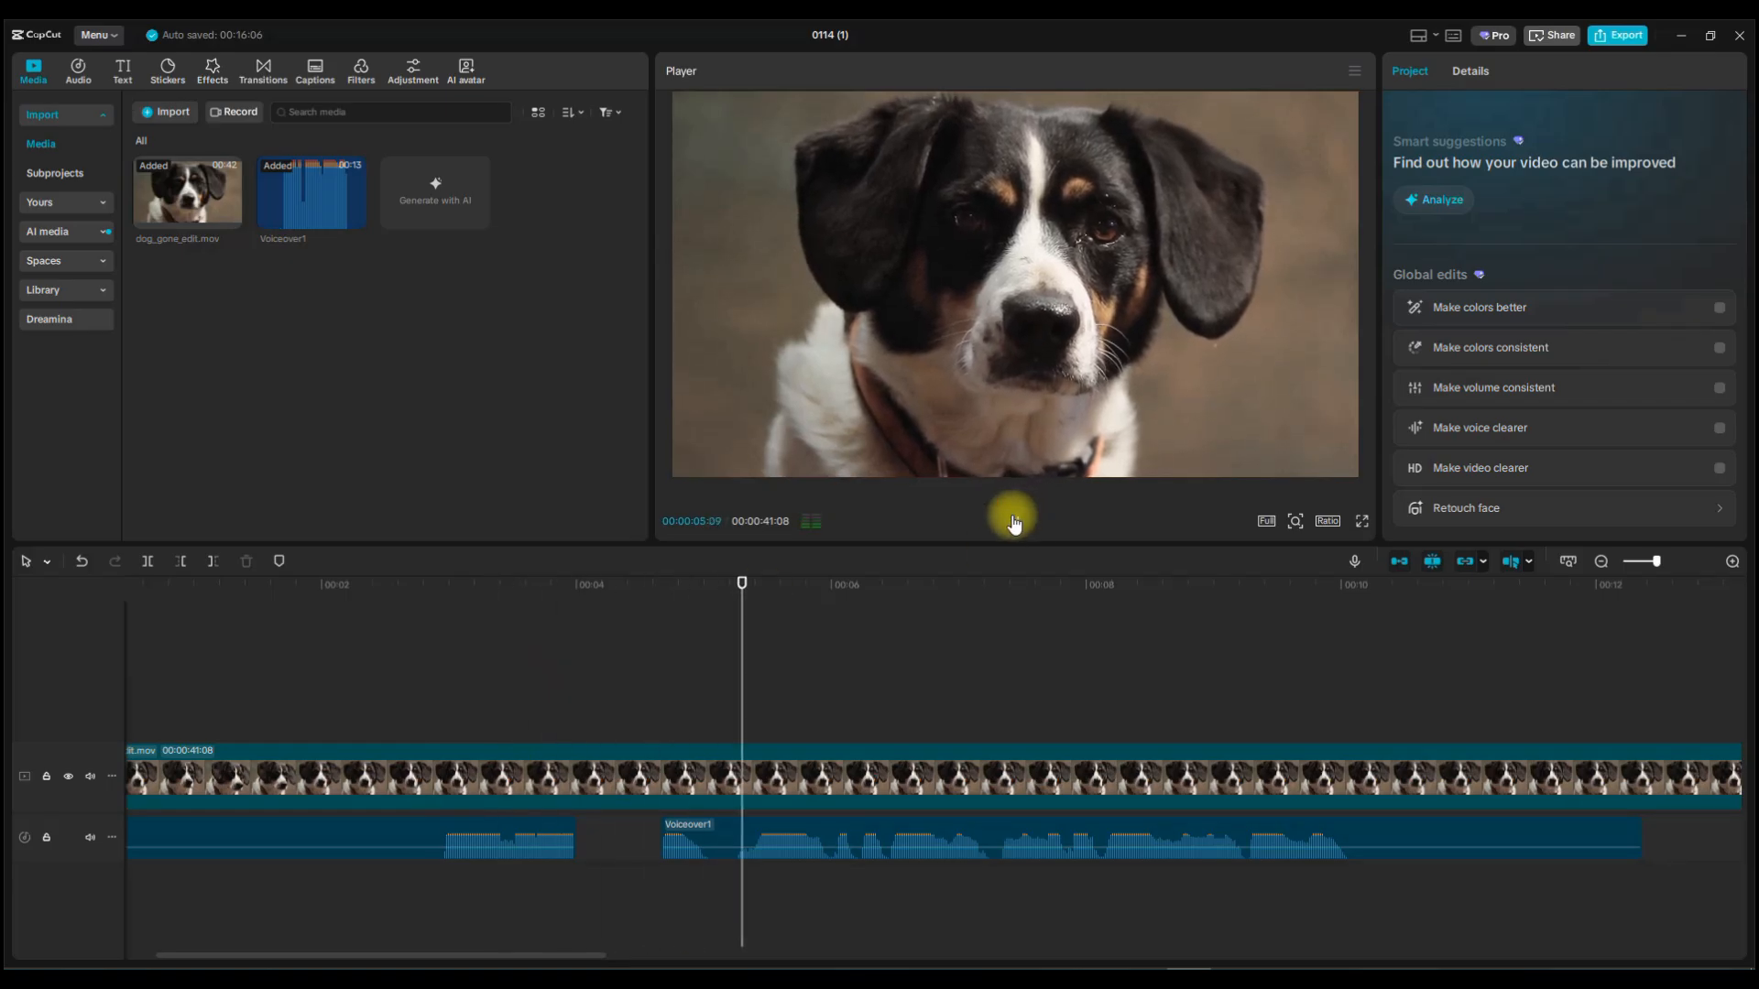
click(1013, 520)
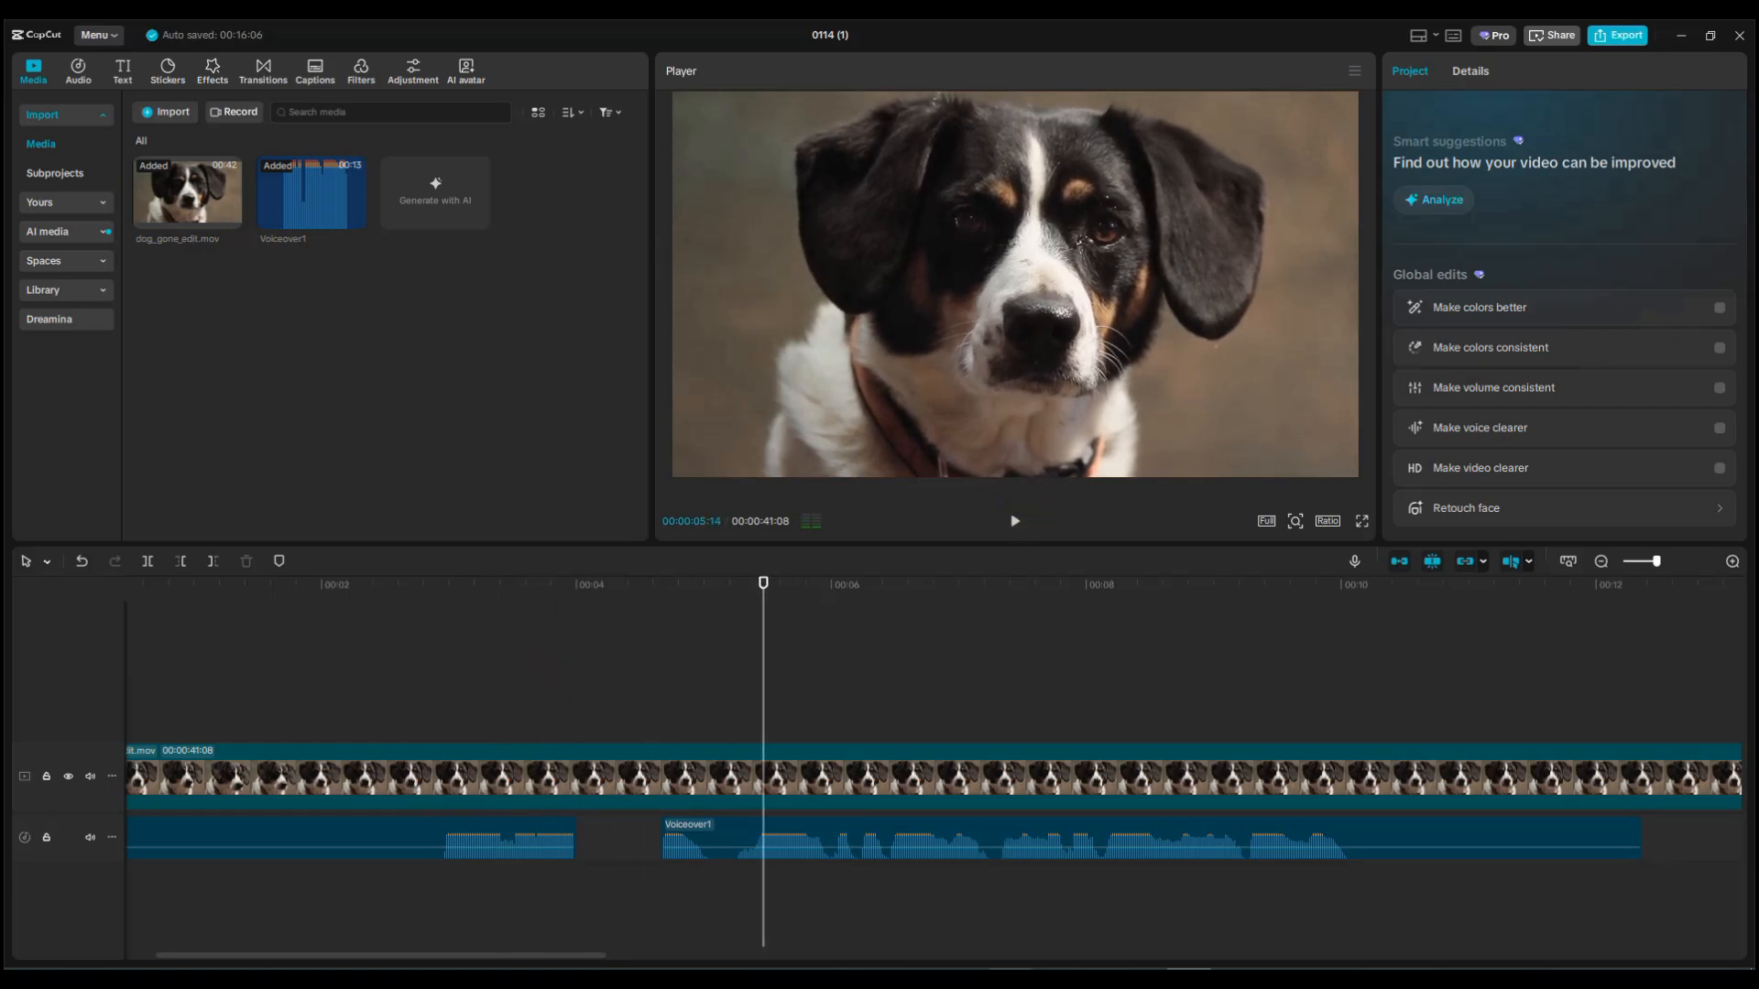
Trim the end of the first voiceover segment slightly and play back the transition into the gap.
click(573, 848)
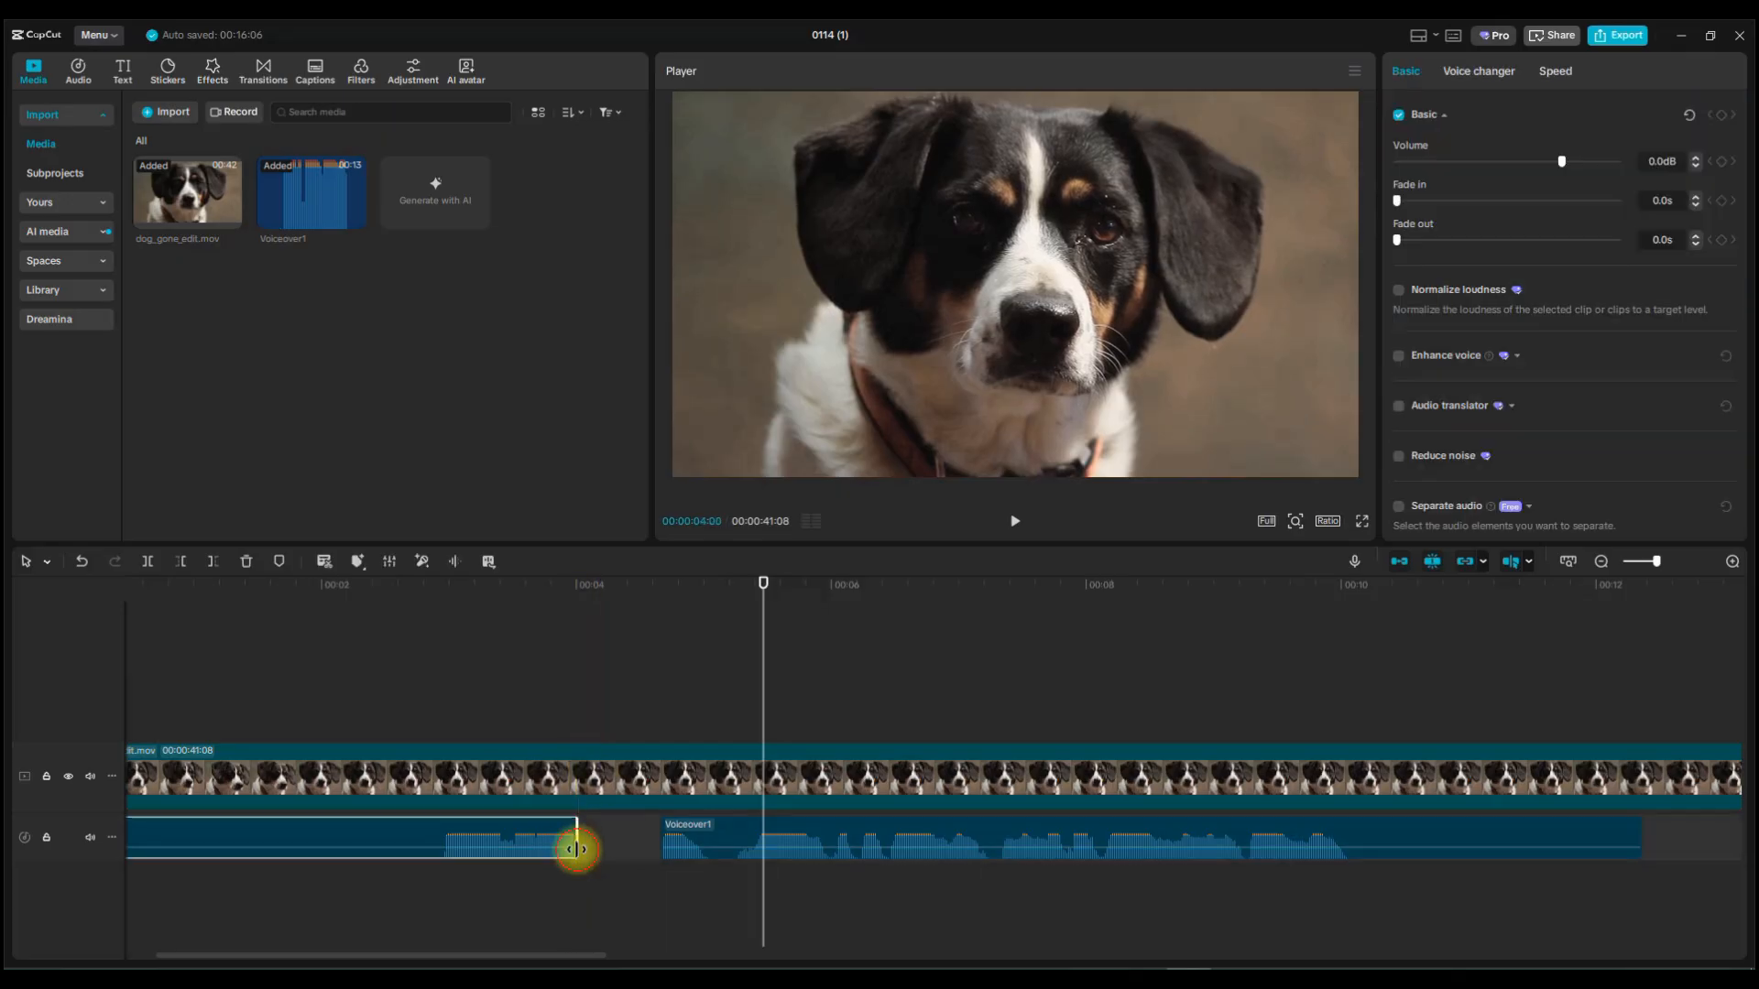
click(512, 586)
click(1015, 522)
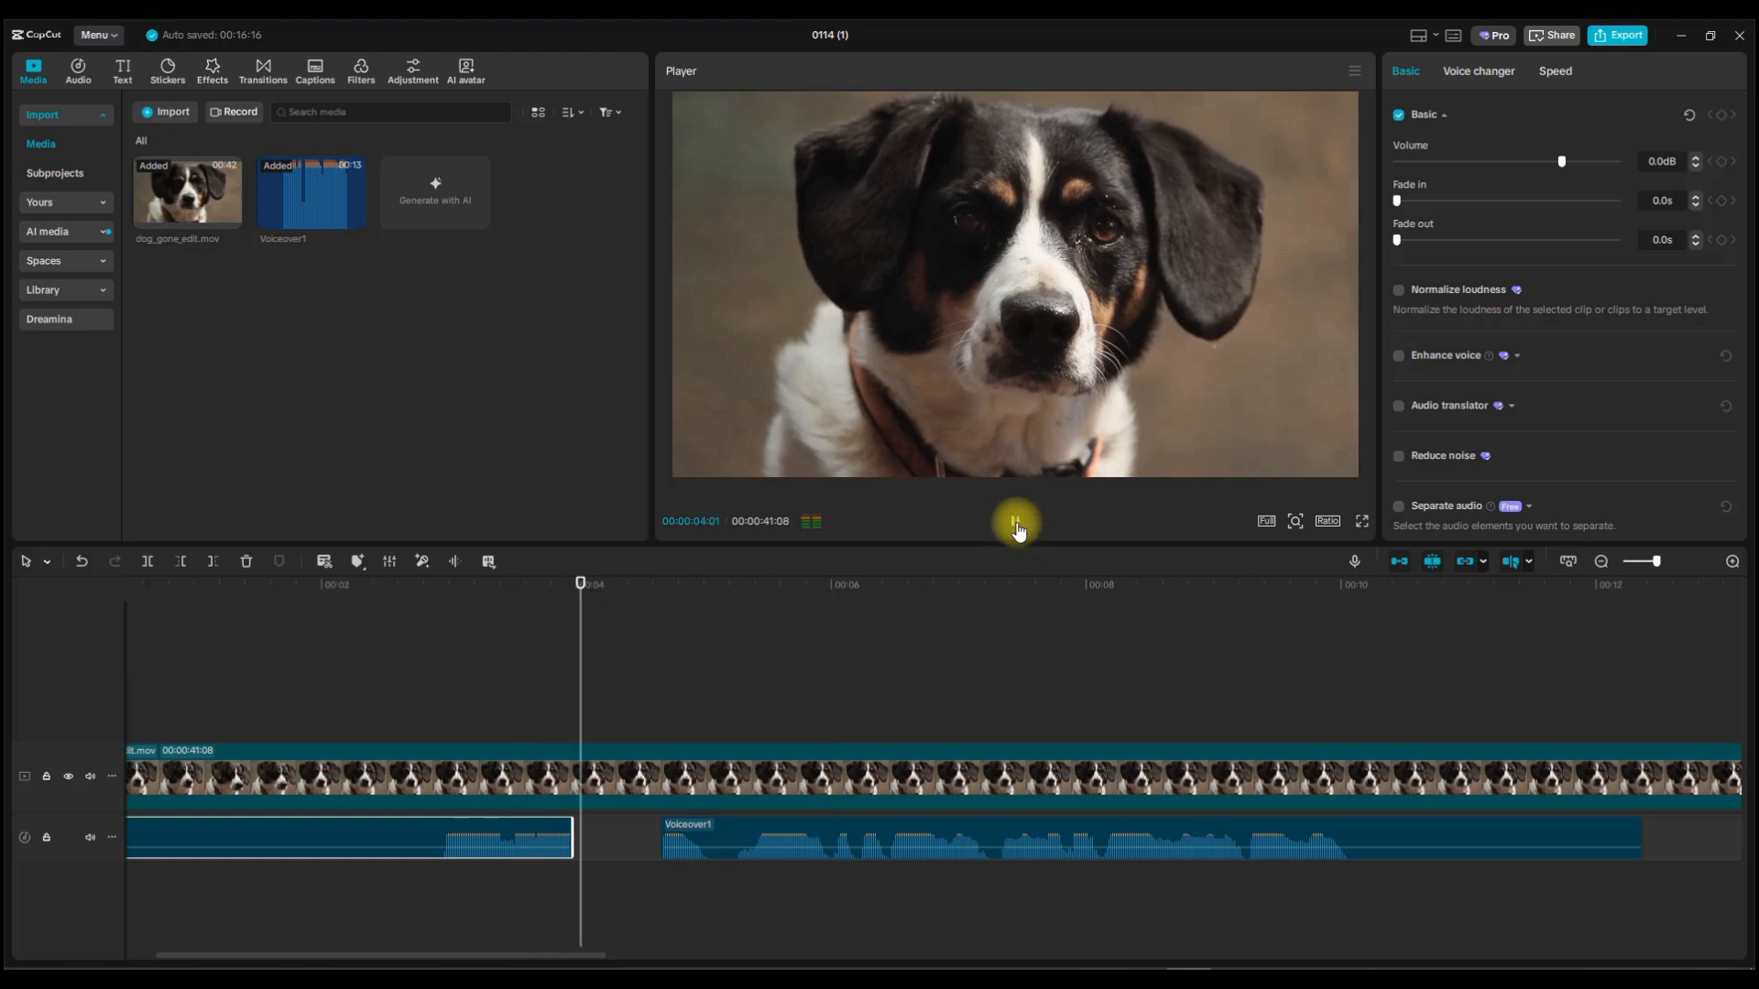
click(1014, 522)
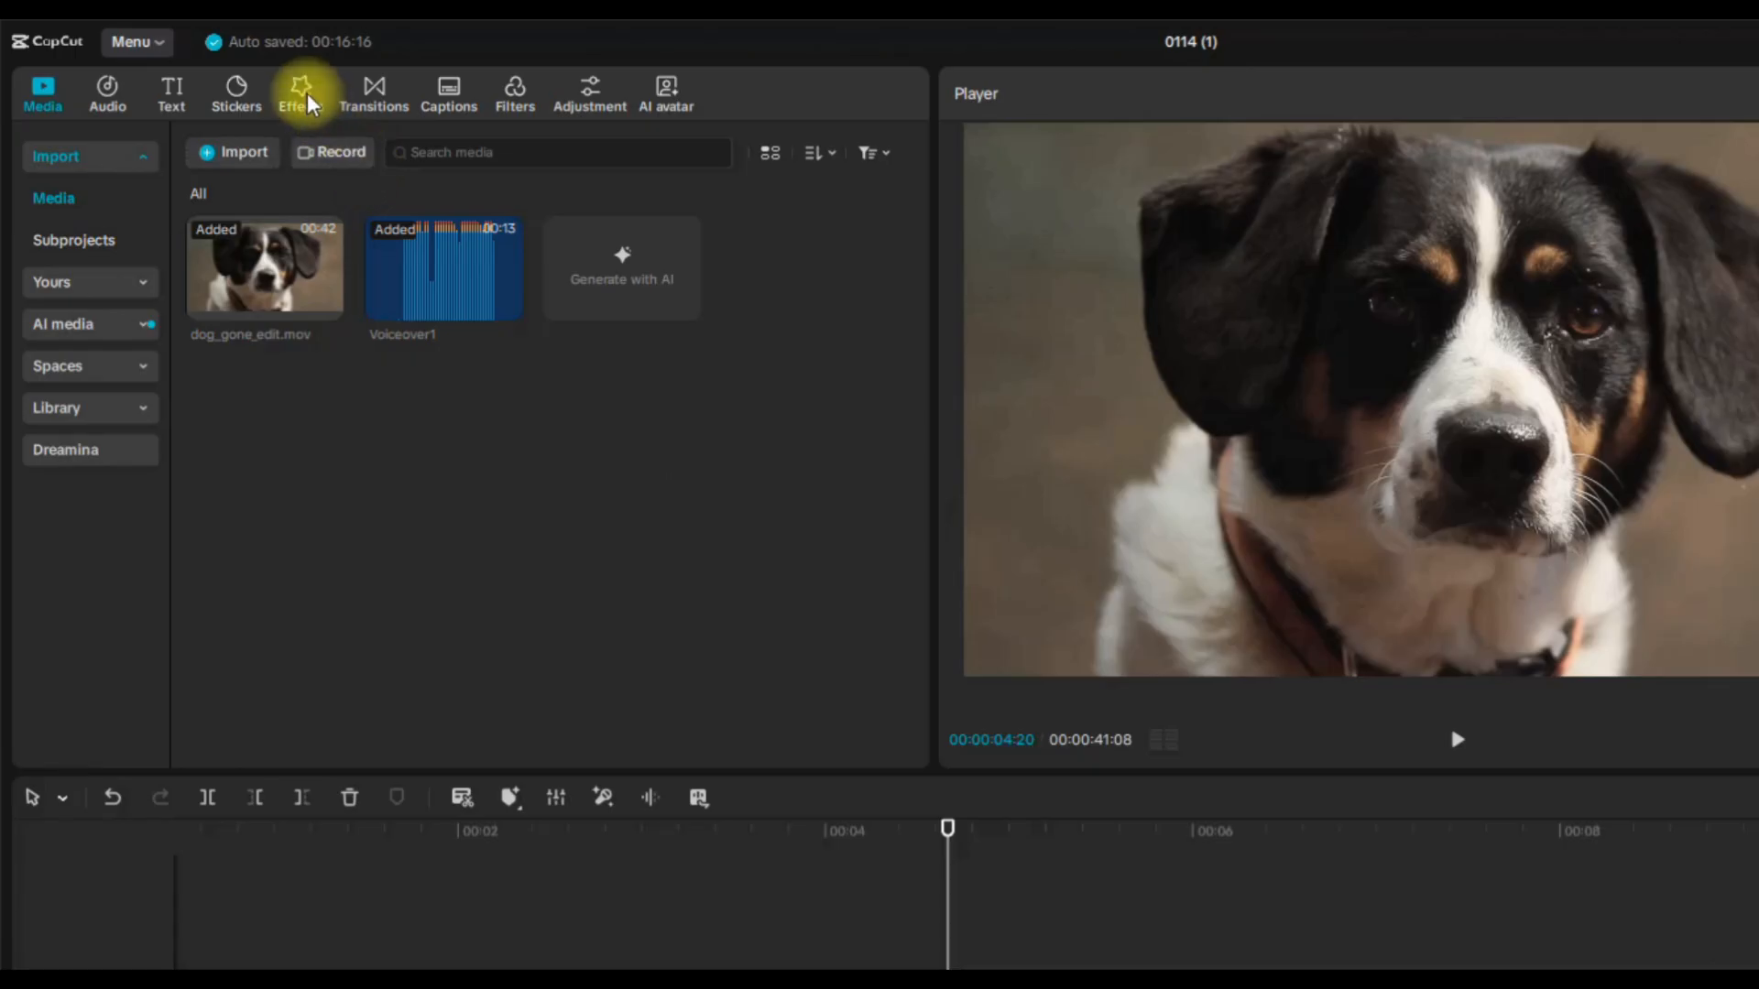
Search the sound effects library for "beep".
click(109, 91)
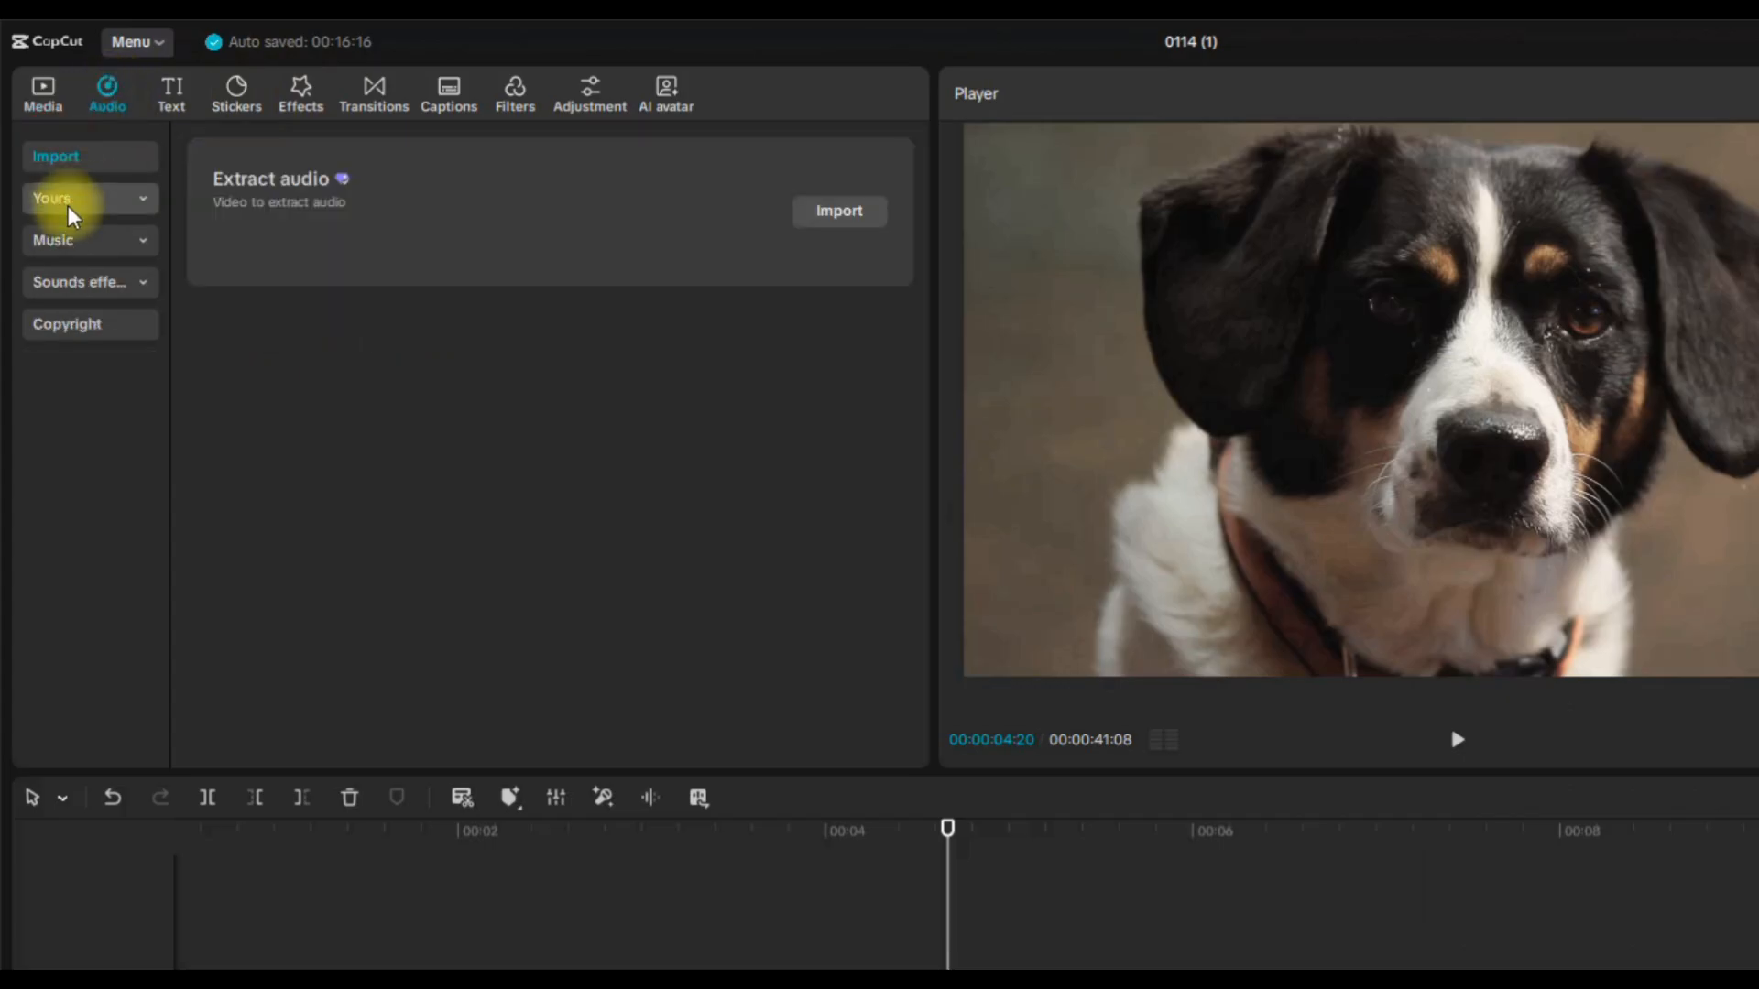
click(84, 284)
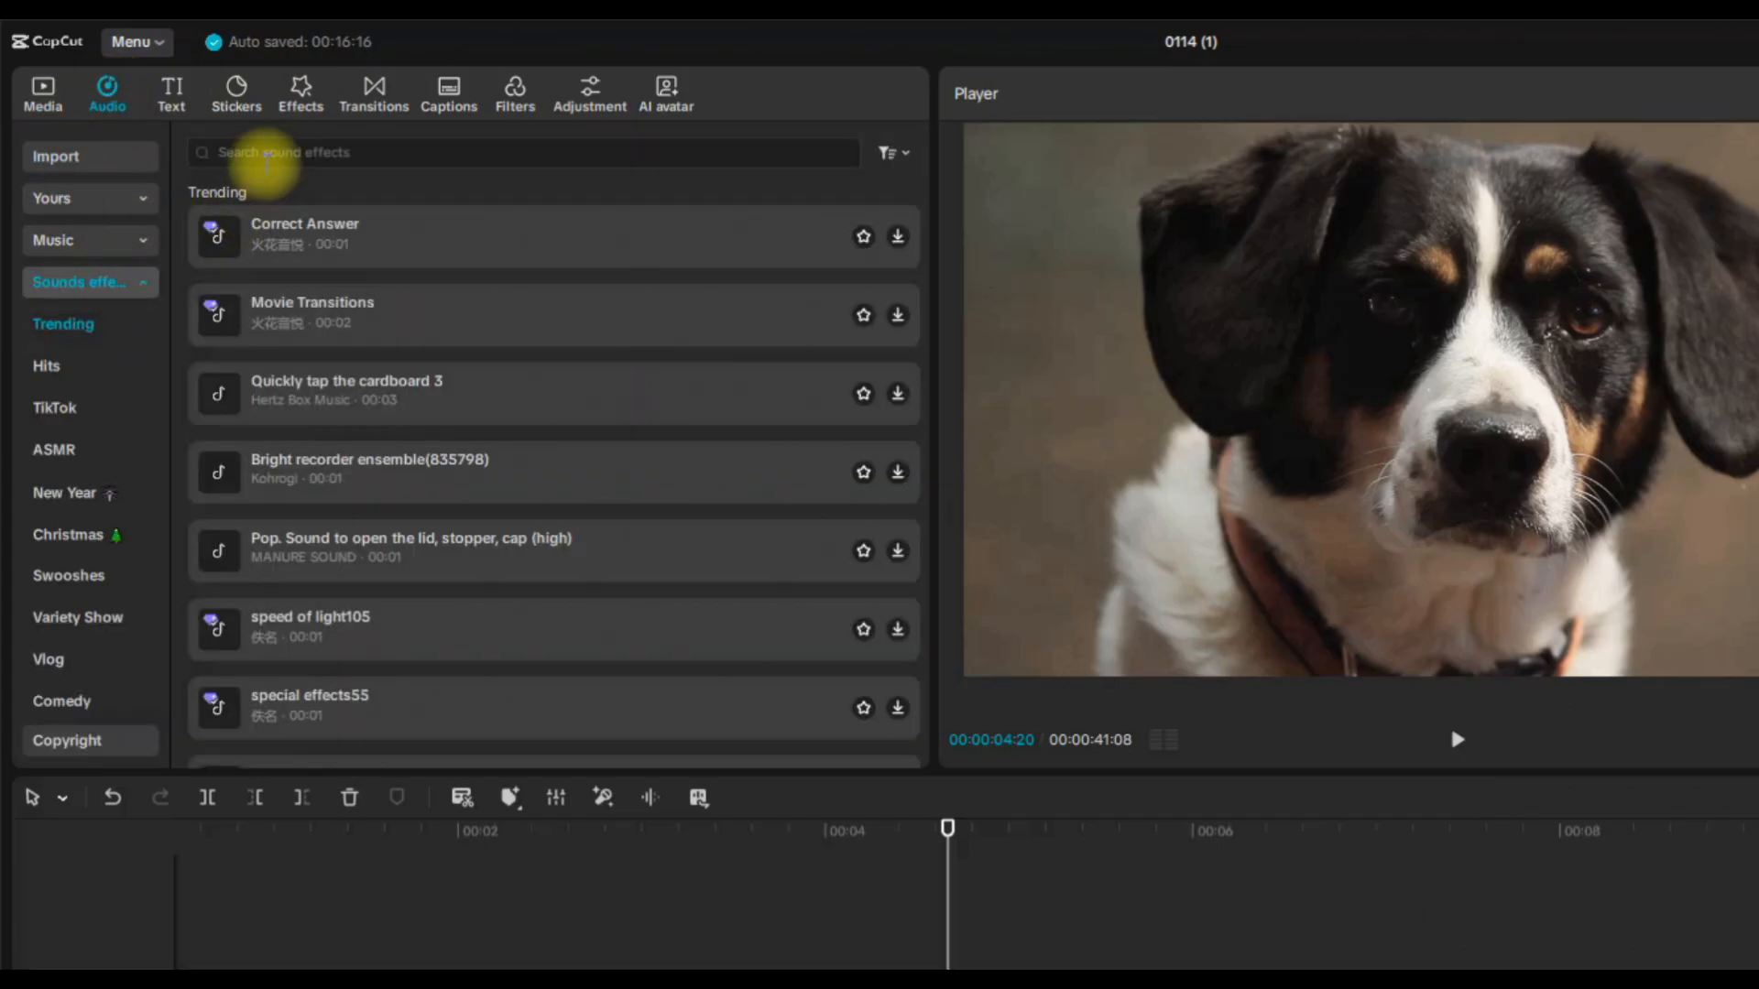
click(267, 151)
text(beep)
key(Return)
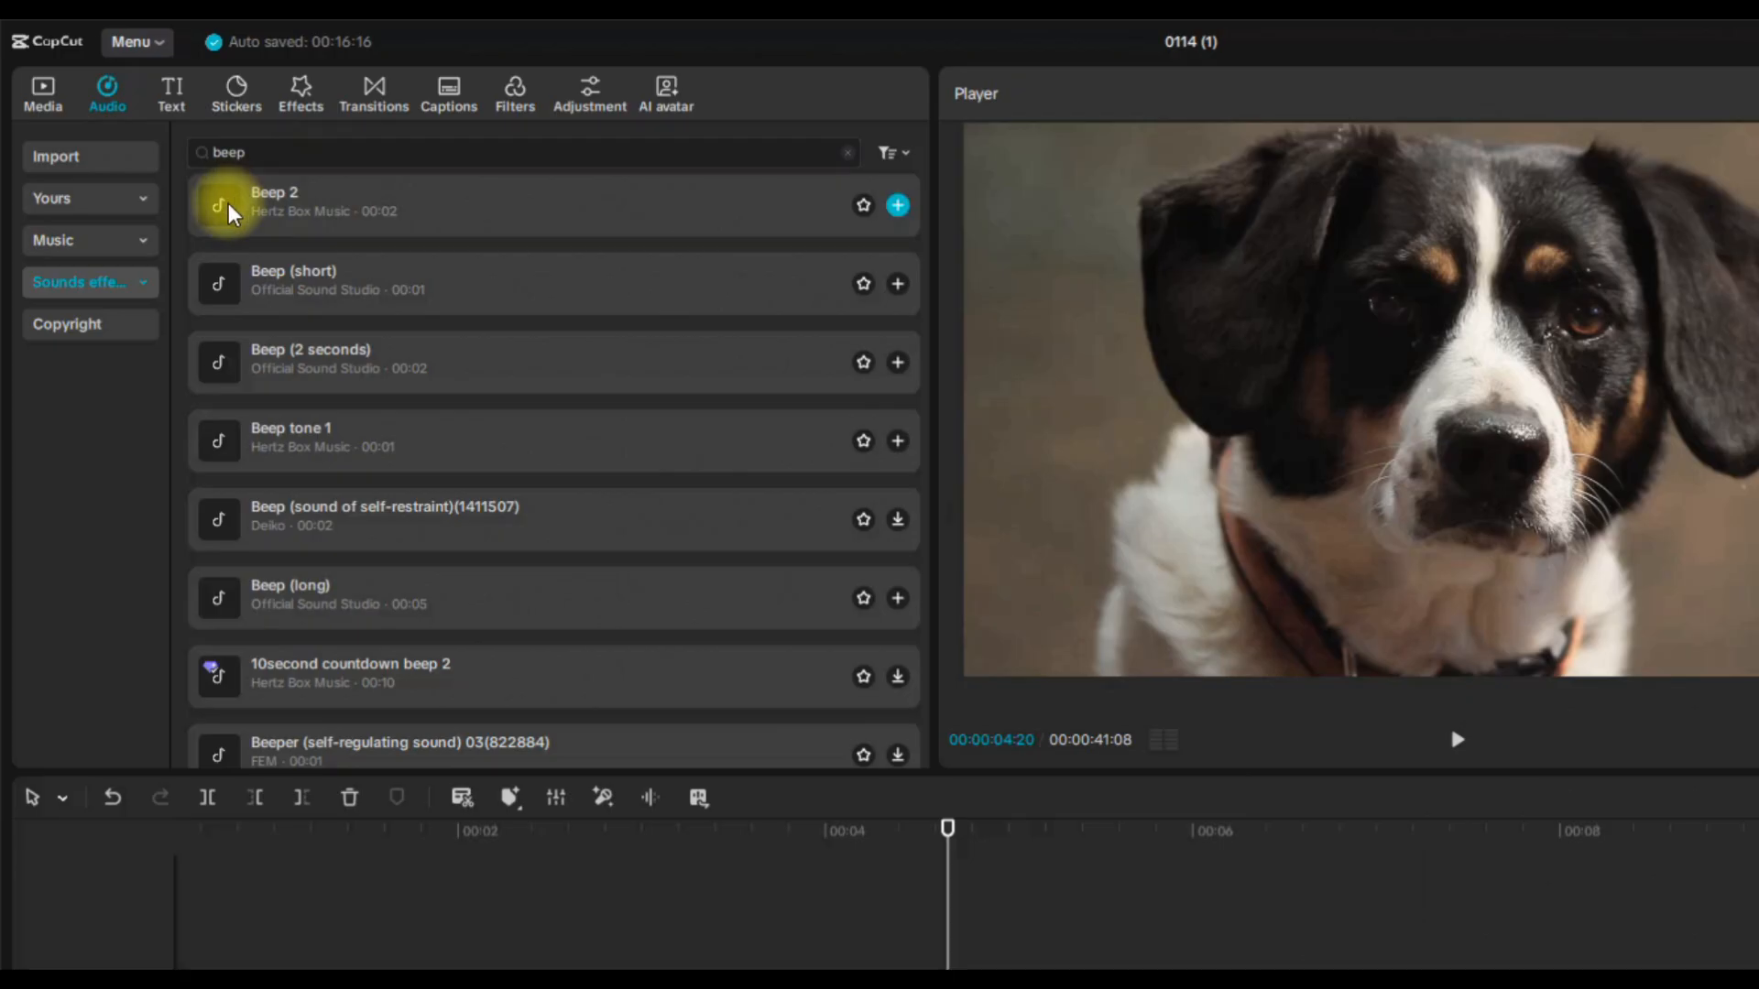
Preview the Beep 2, Beep (short) and Beep tone 1 sound effects.
click(229, 213)
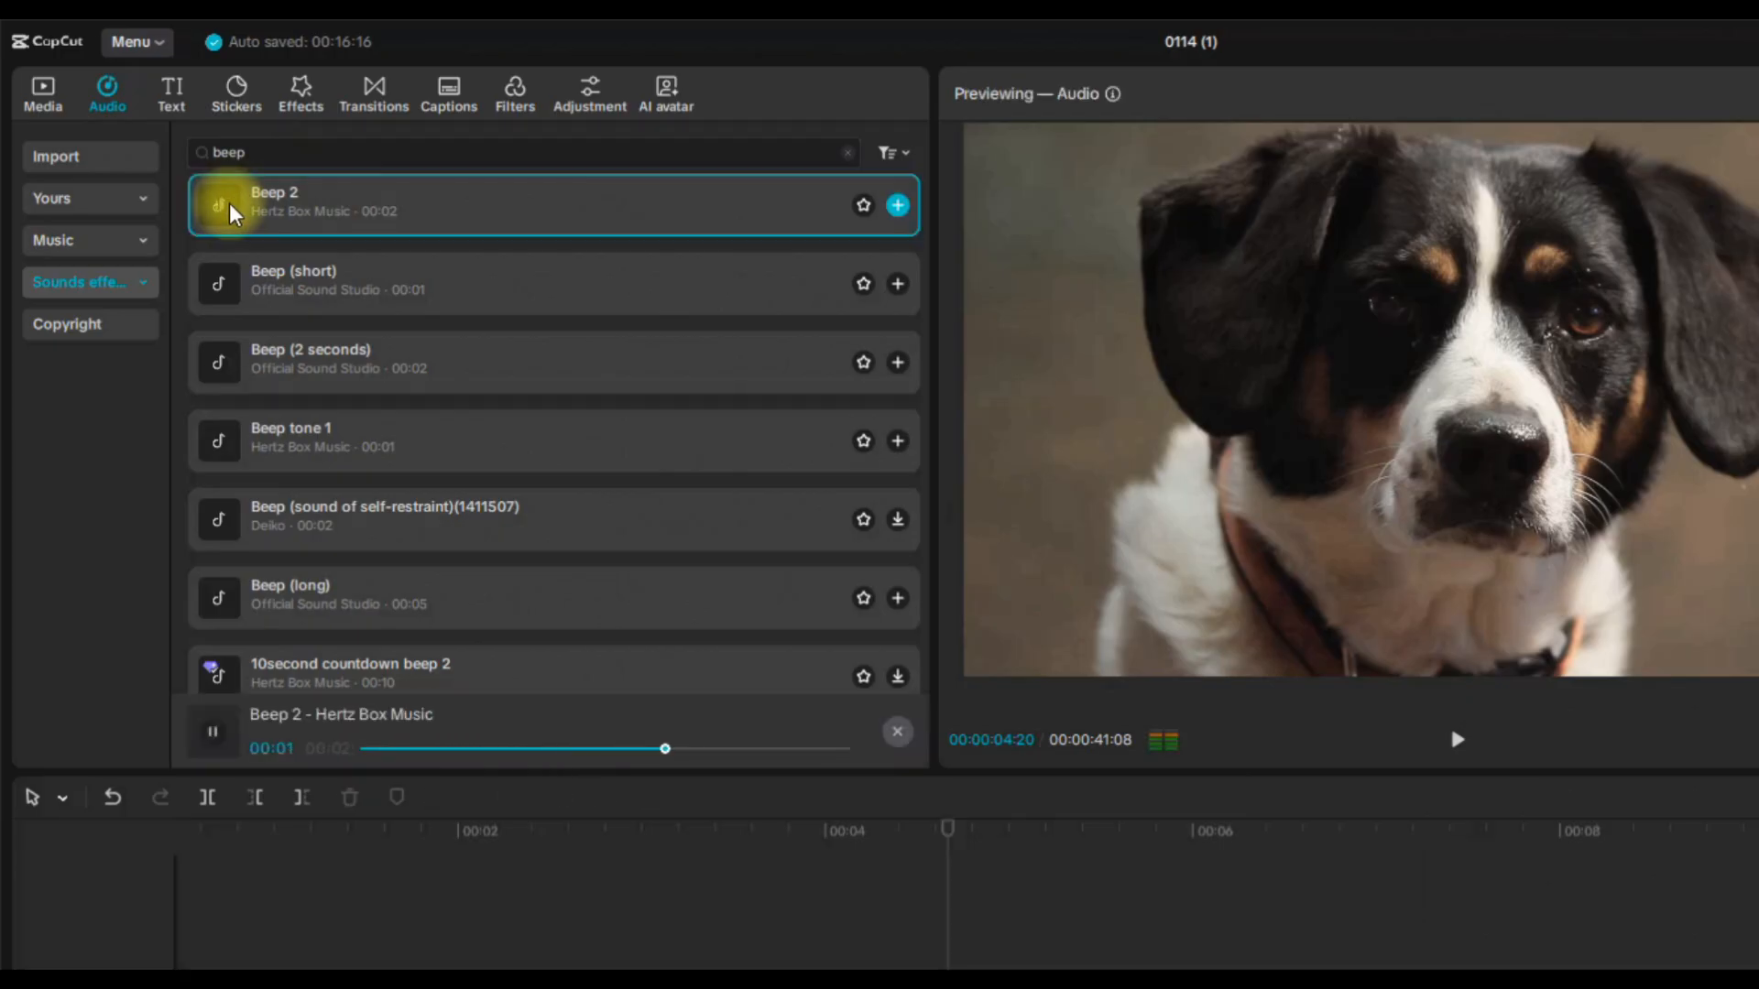
click(234, 284)
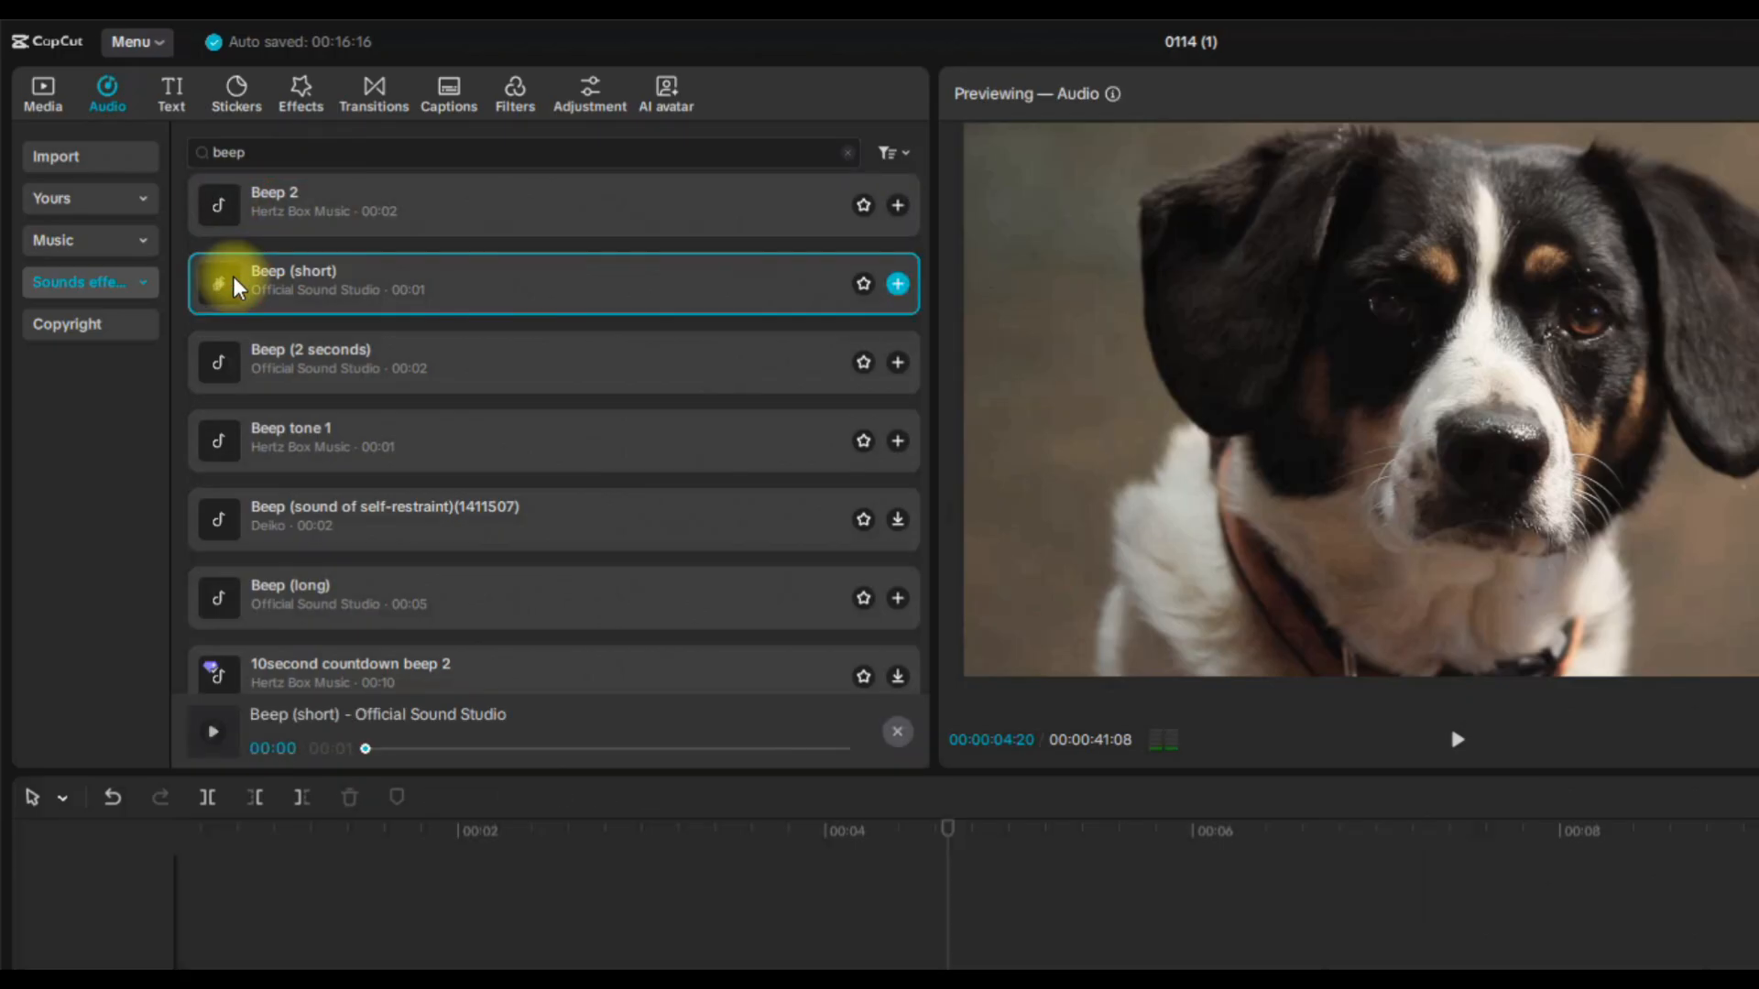
click(238, 442)
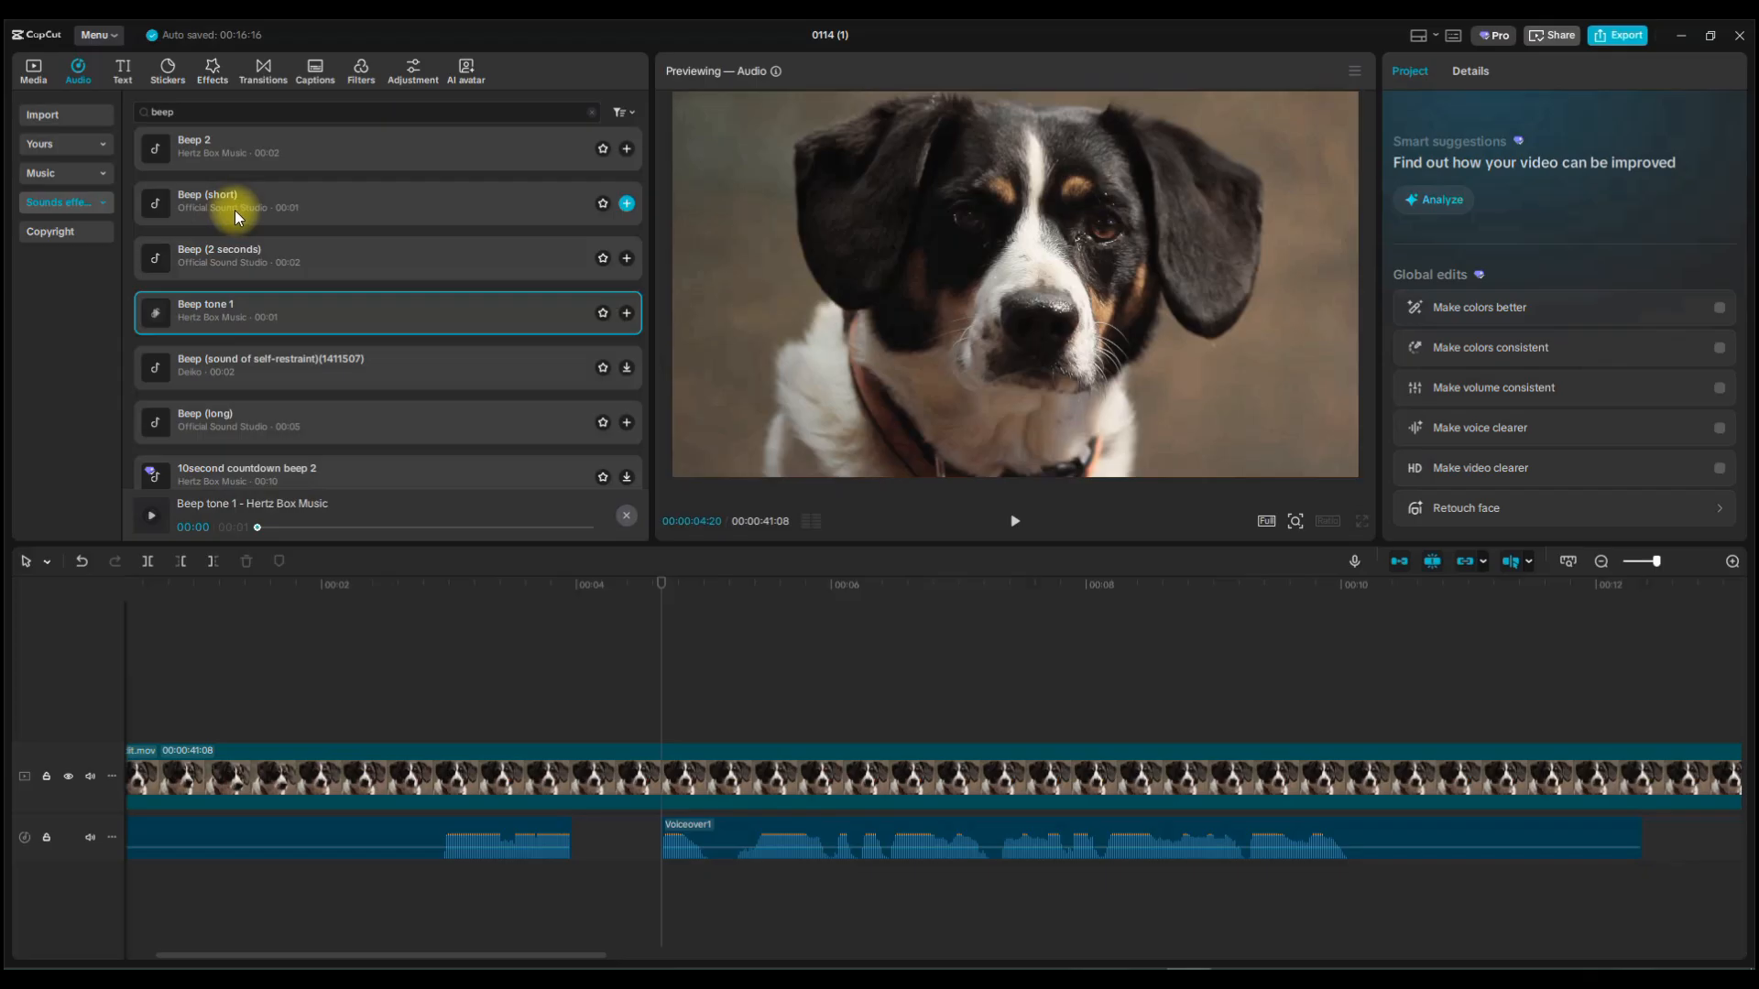
Place the Beep (short) sound effect on a new audio track under the voiceover gap, fitted to its length, and play it back.
click(236, 209)
drag(321, 199, 608, 881)
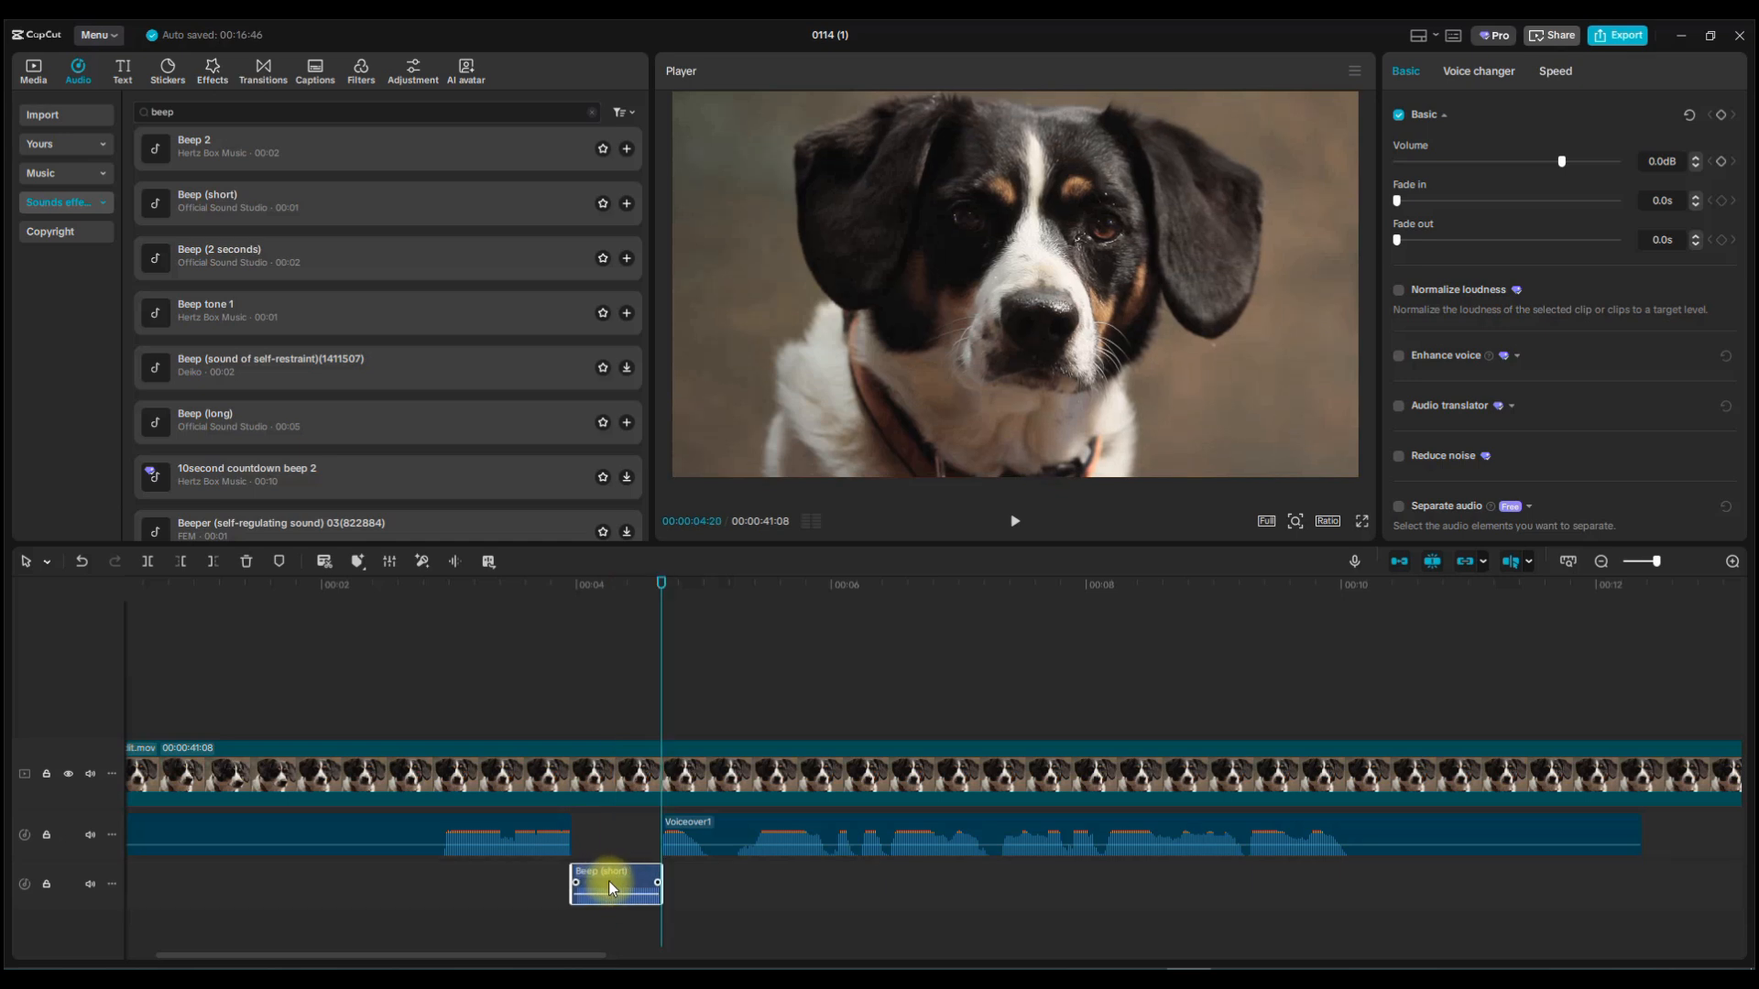
click(538, 675)
click(1019, 521)
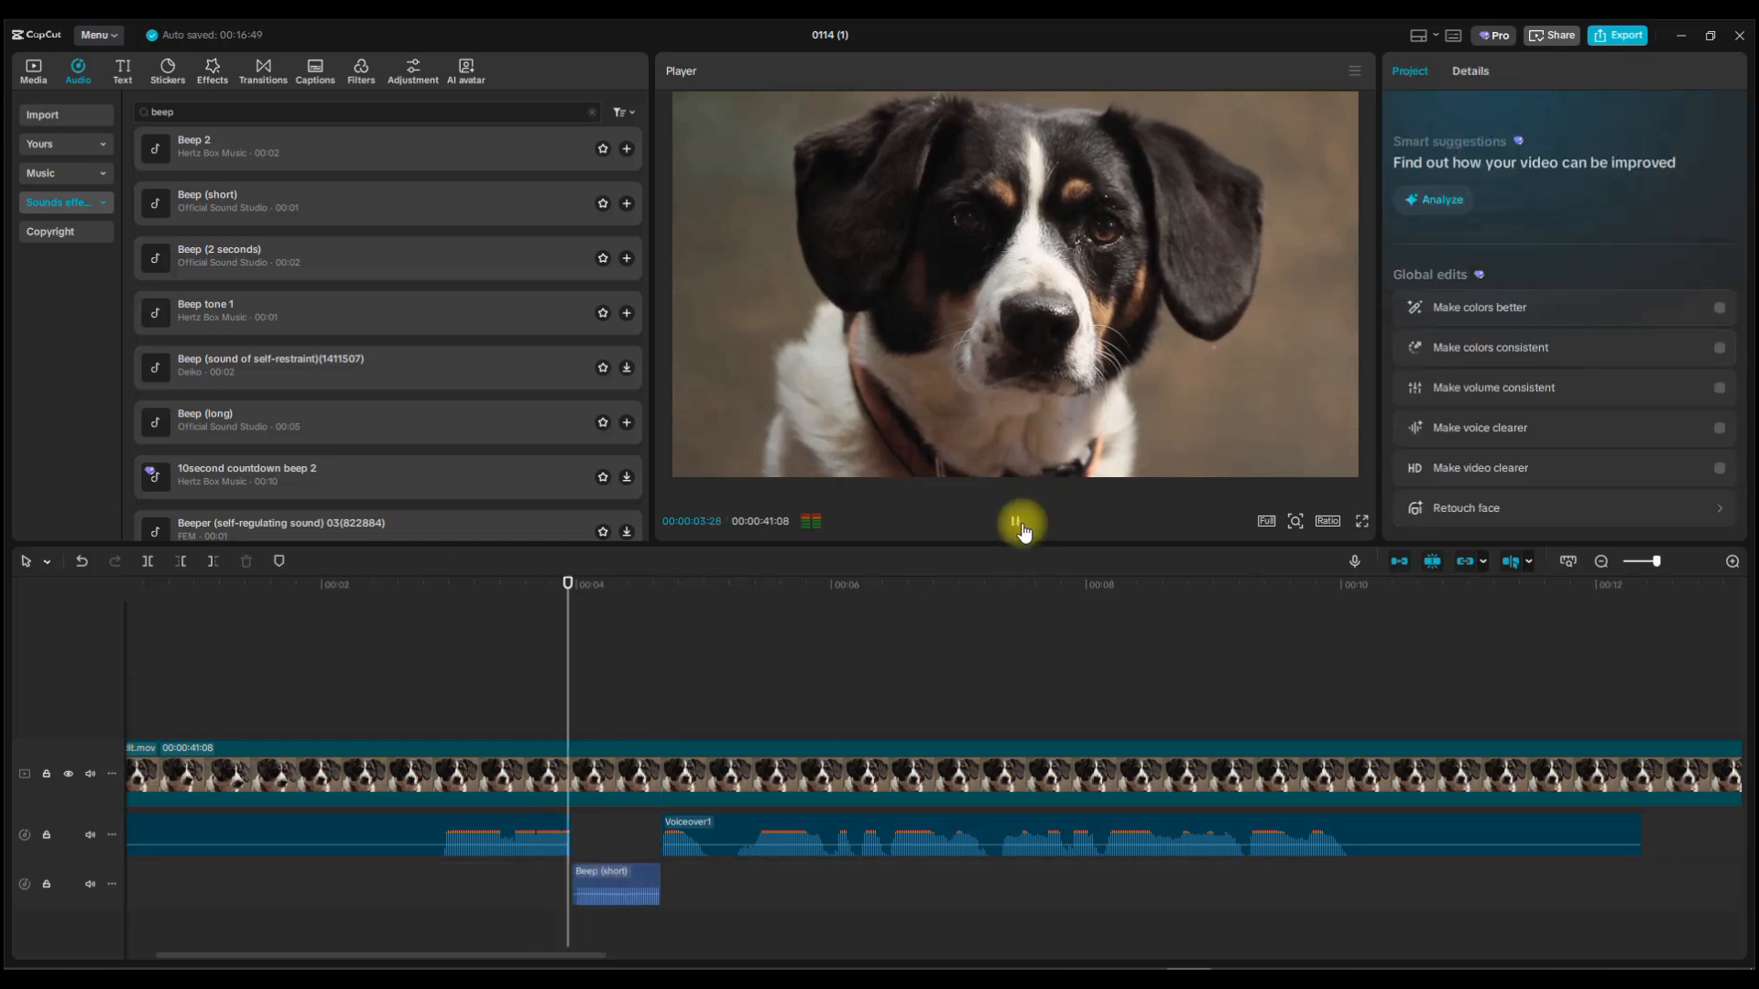
click(1019, 522)
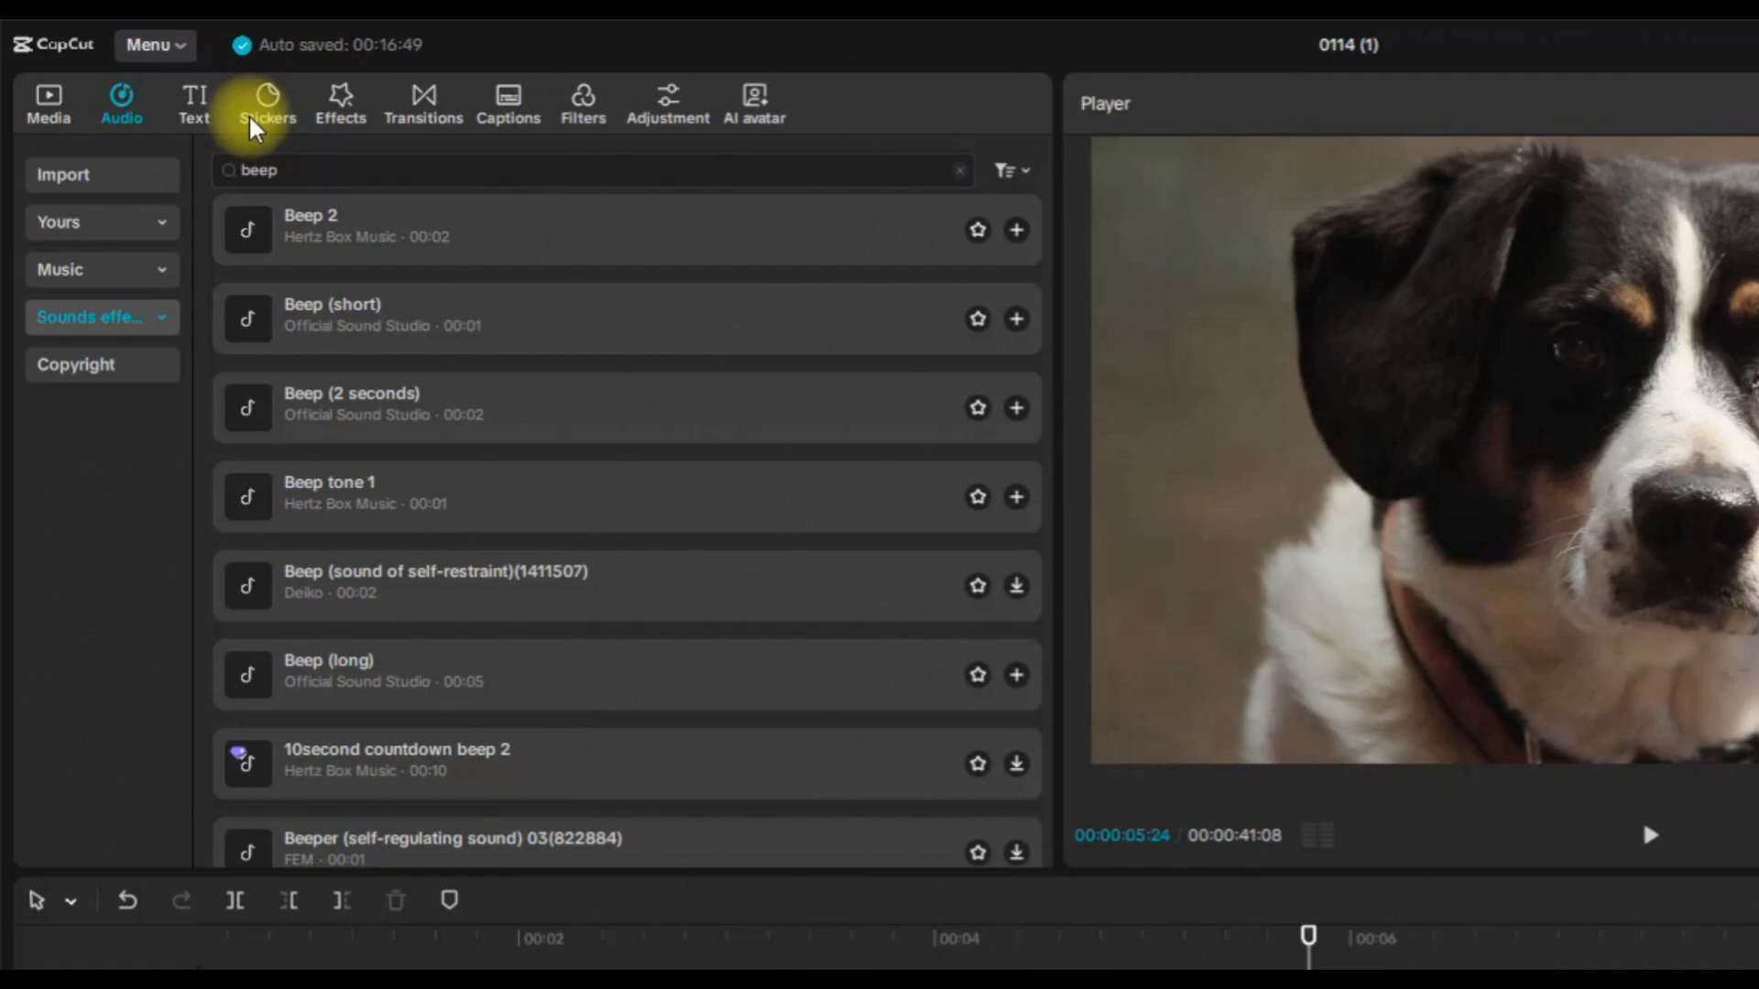
Add the trending shushing emoji sticker on a track above the video and shorten it to end with the beep.
click(252, 119)
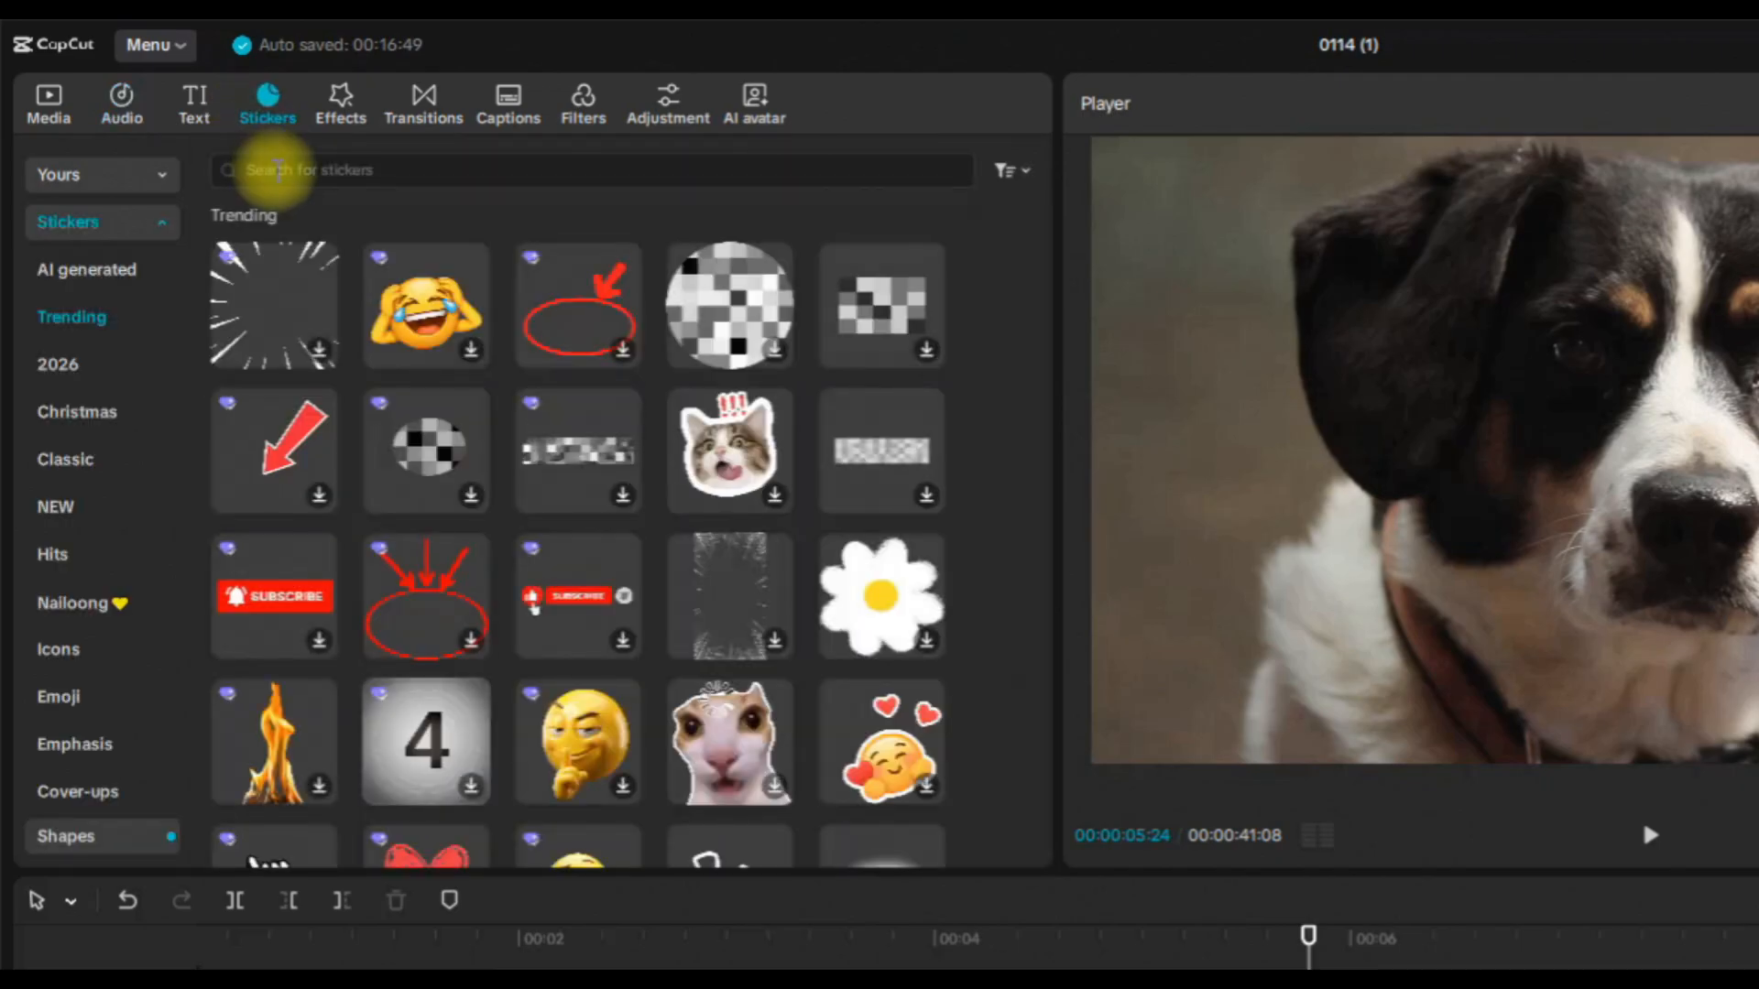
click(611, 788)
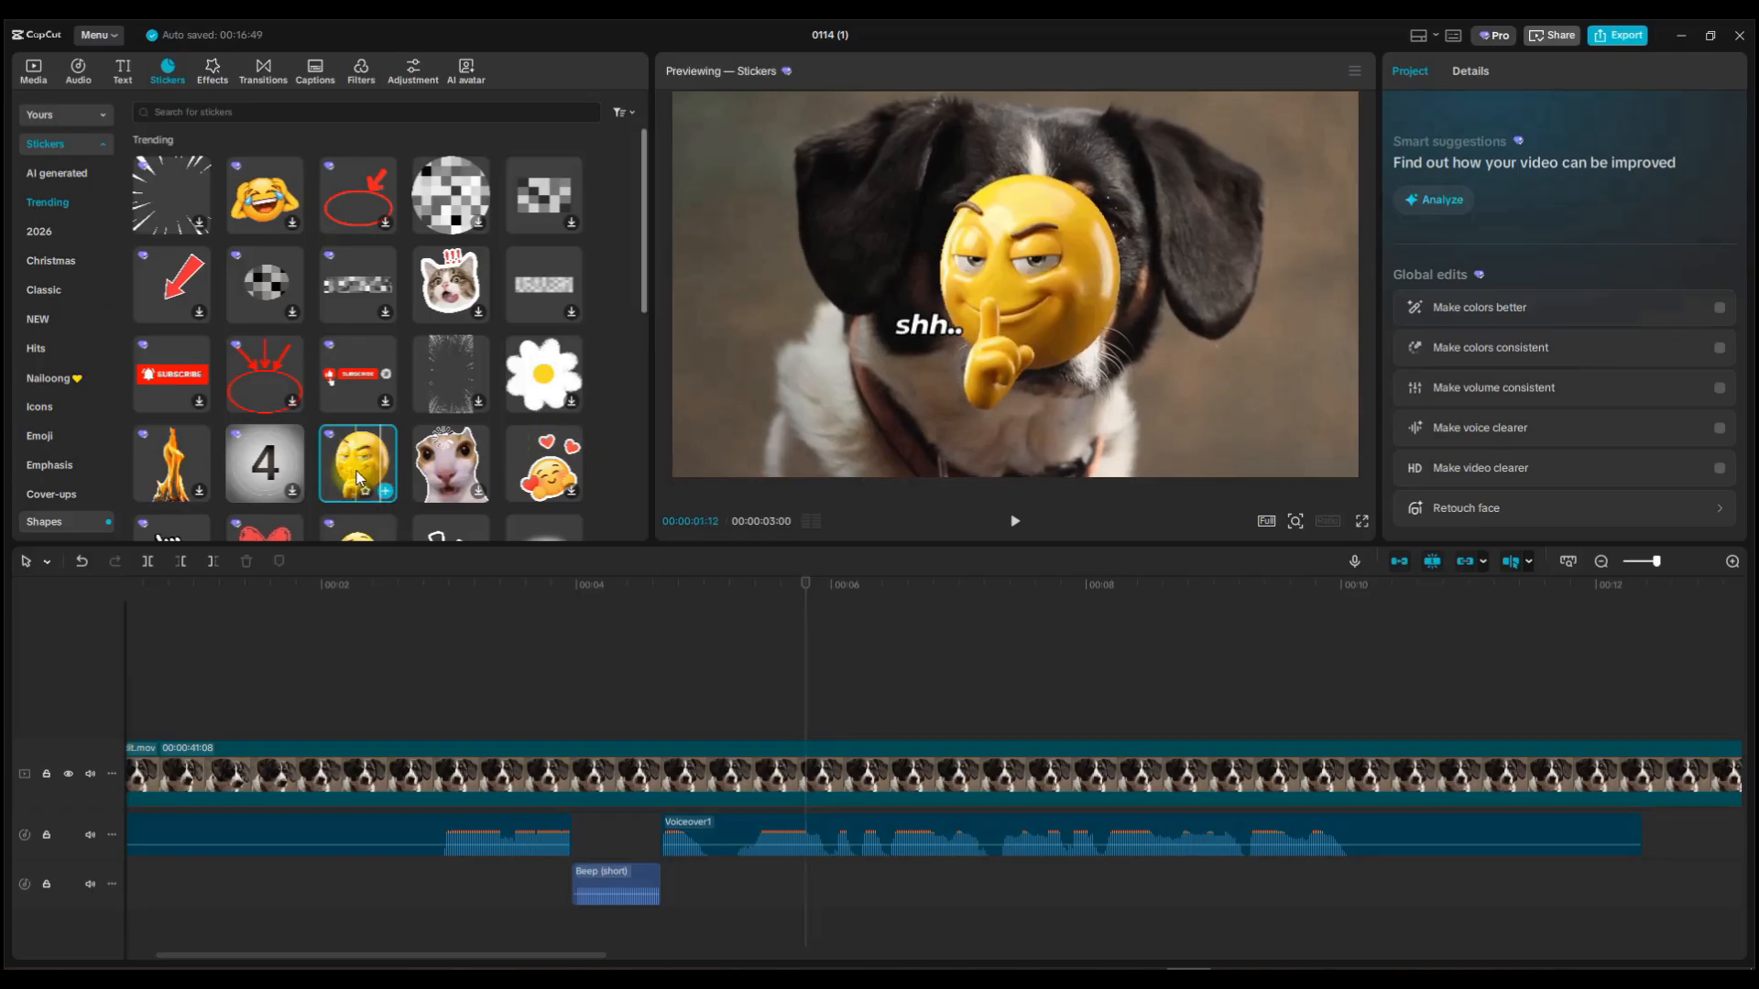
click(423, 529)
drag(423, 529, 567, 728)
drag(943, 721, 659, 720)
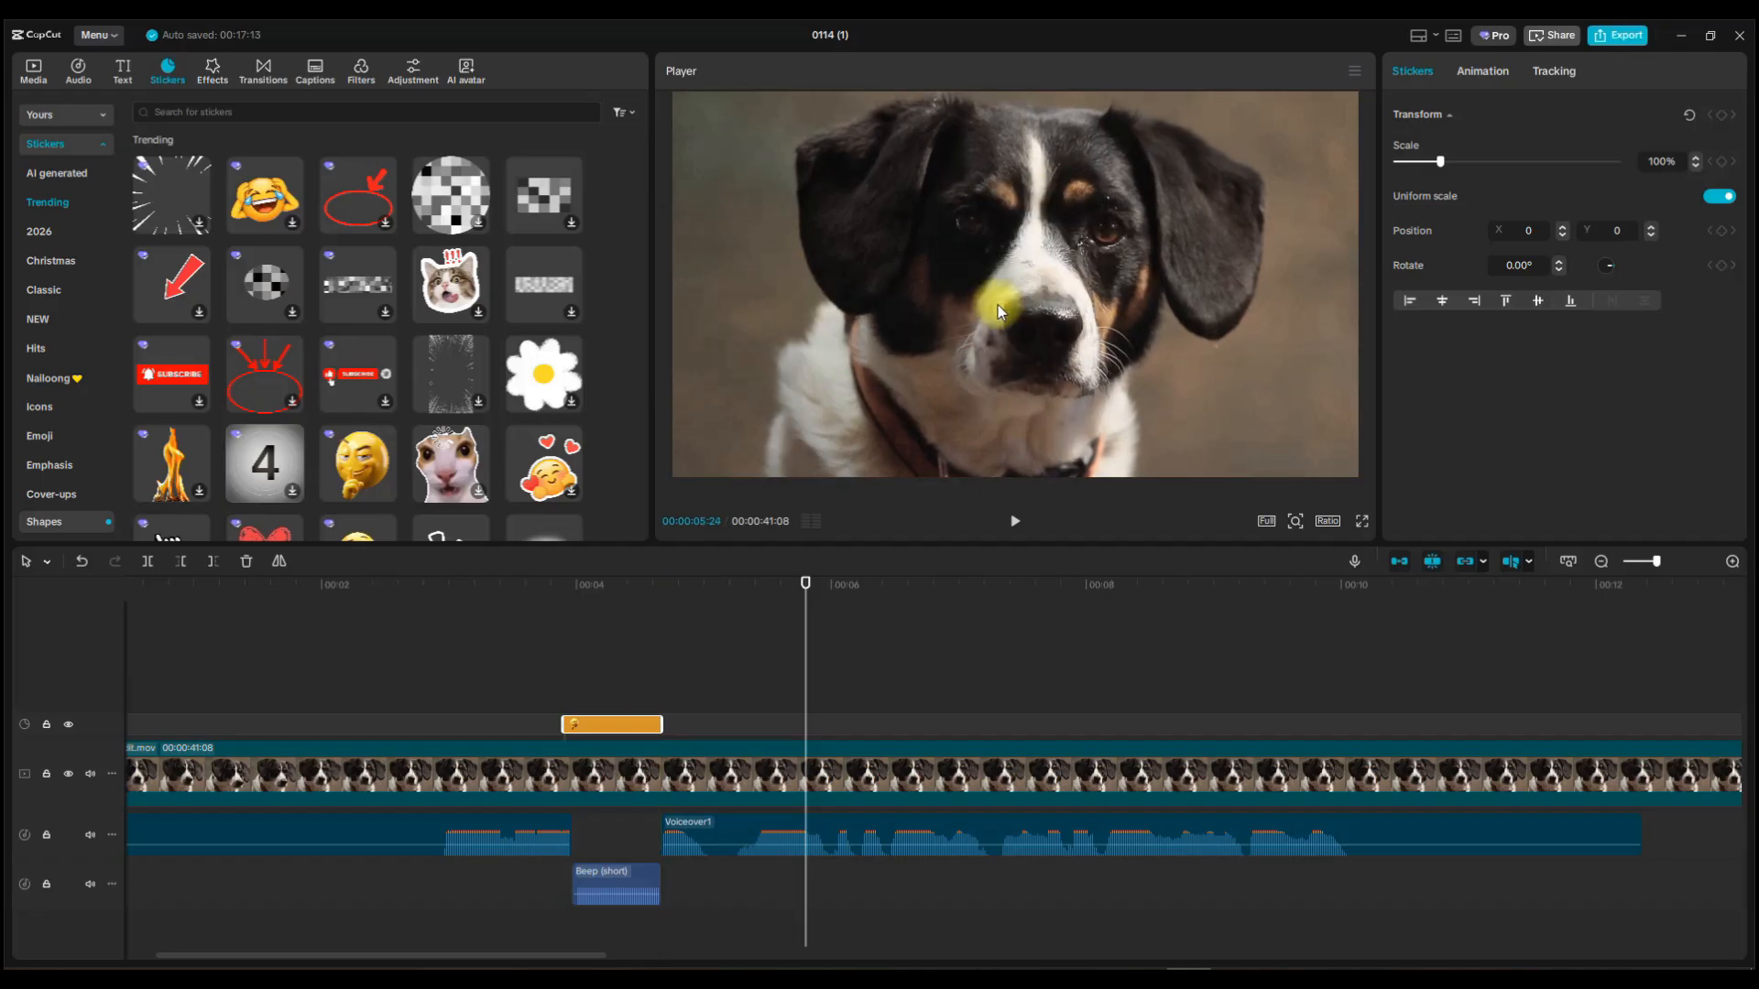
Place the emoji sticker over the dog's mouth at X 100, Y -333, scale it to 74%, and play back the censored part.
click(623, 682)
click(613, 723)
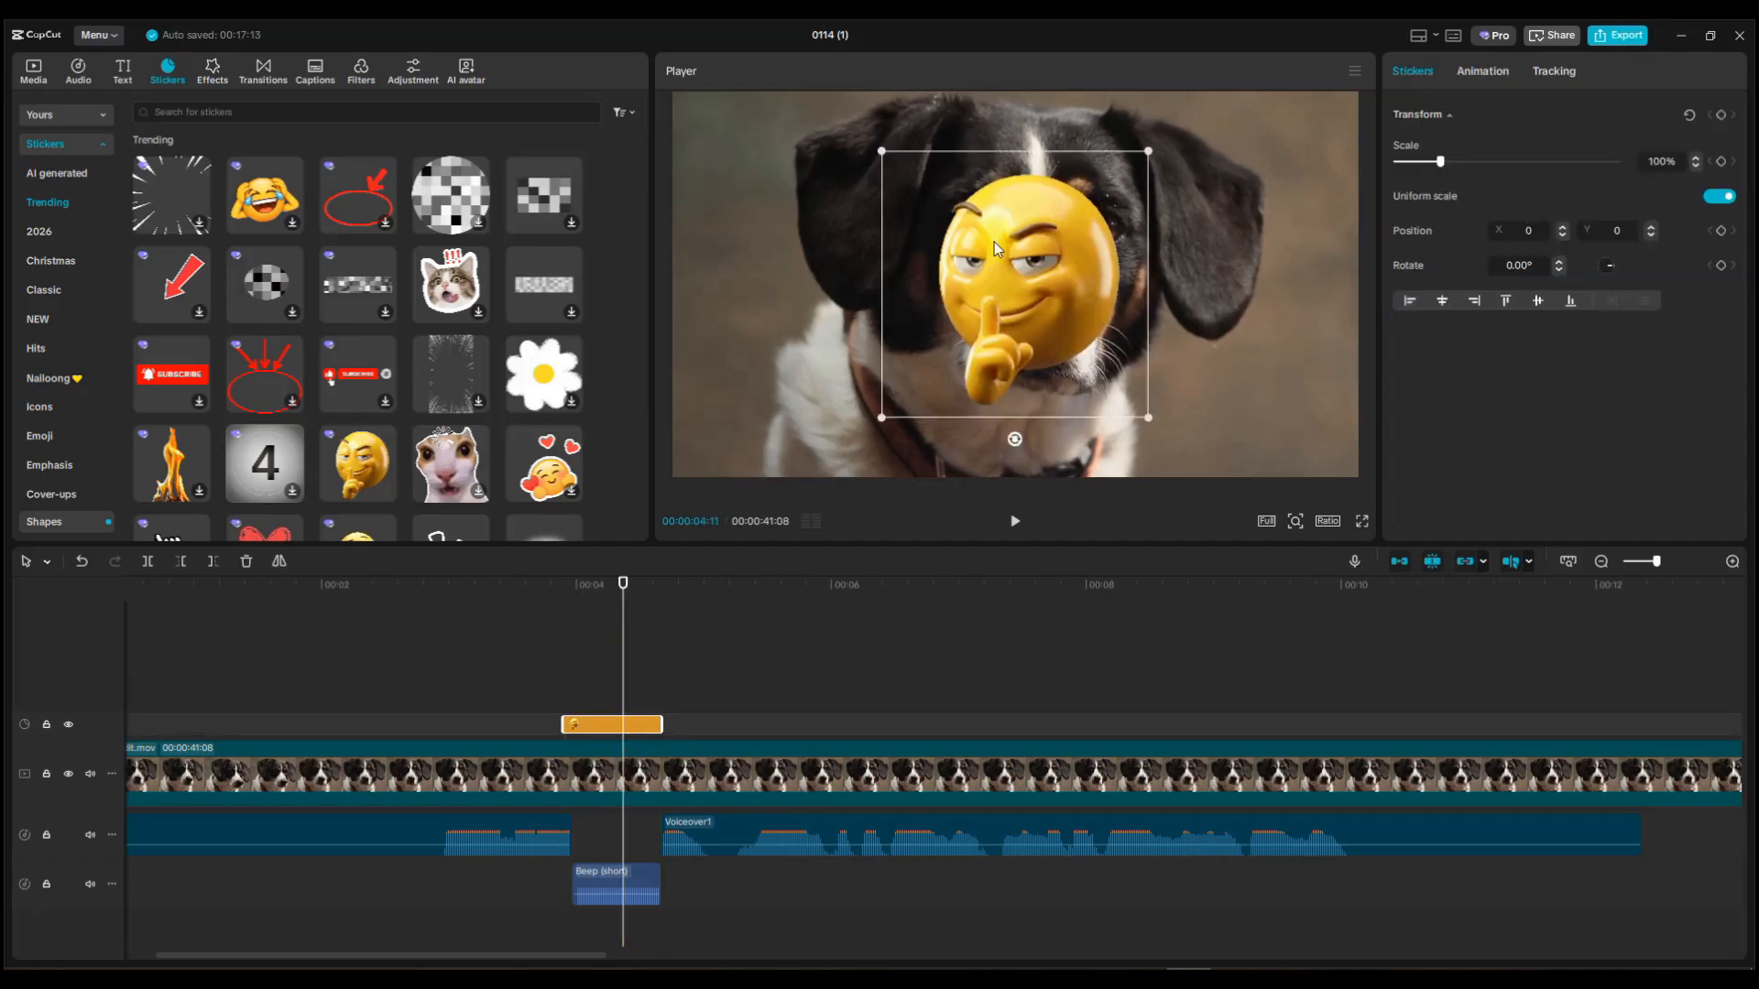
drag(986, 265, 1004, 323)
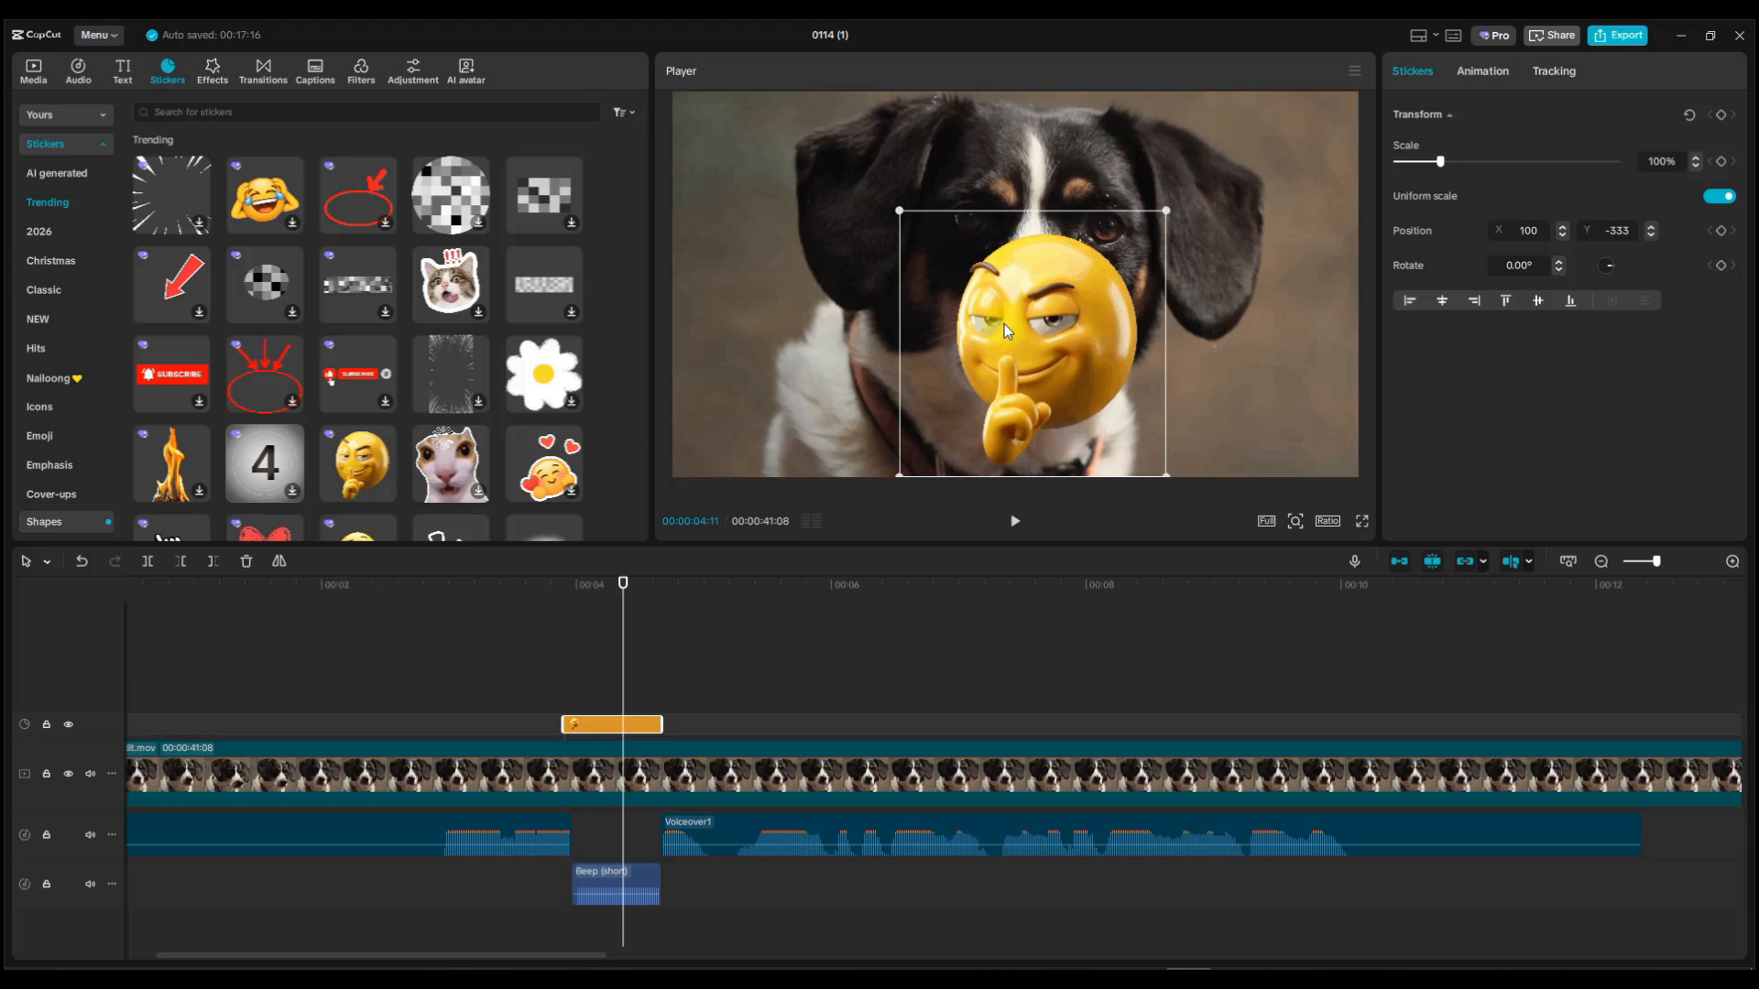
drag(1158, 216, 1107, 255)
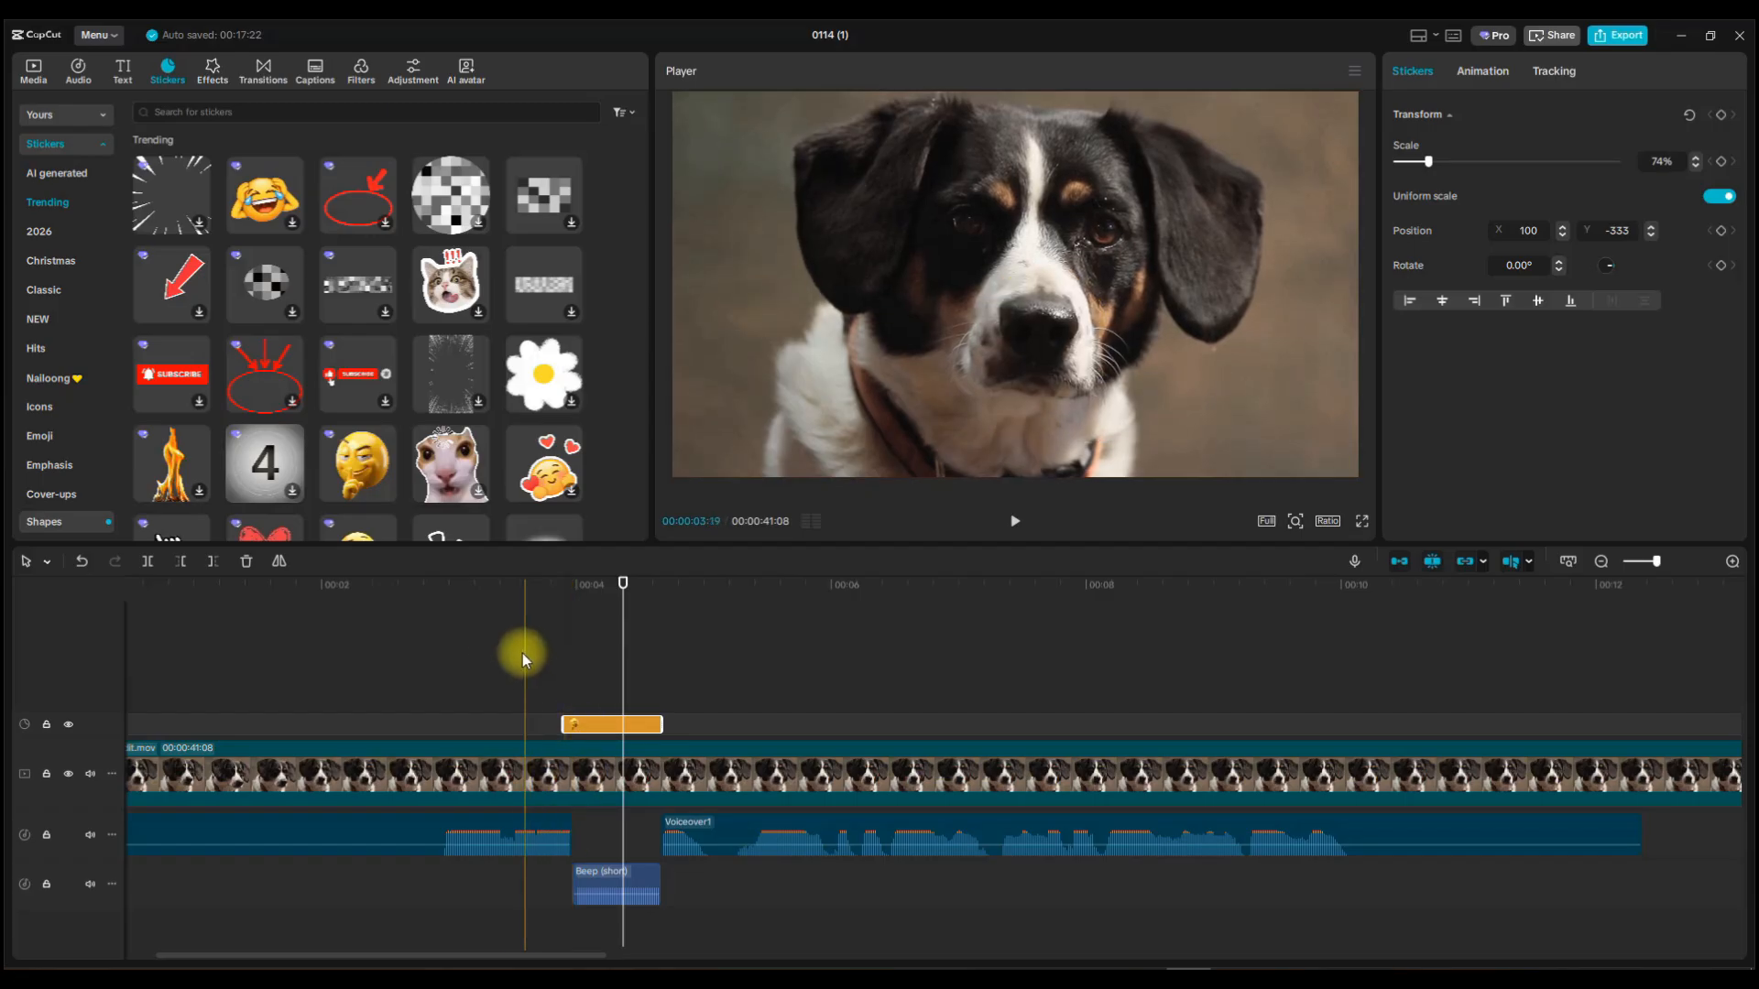
click(411, 624)
click(1018, 522)
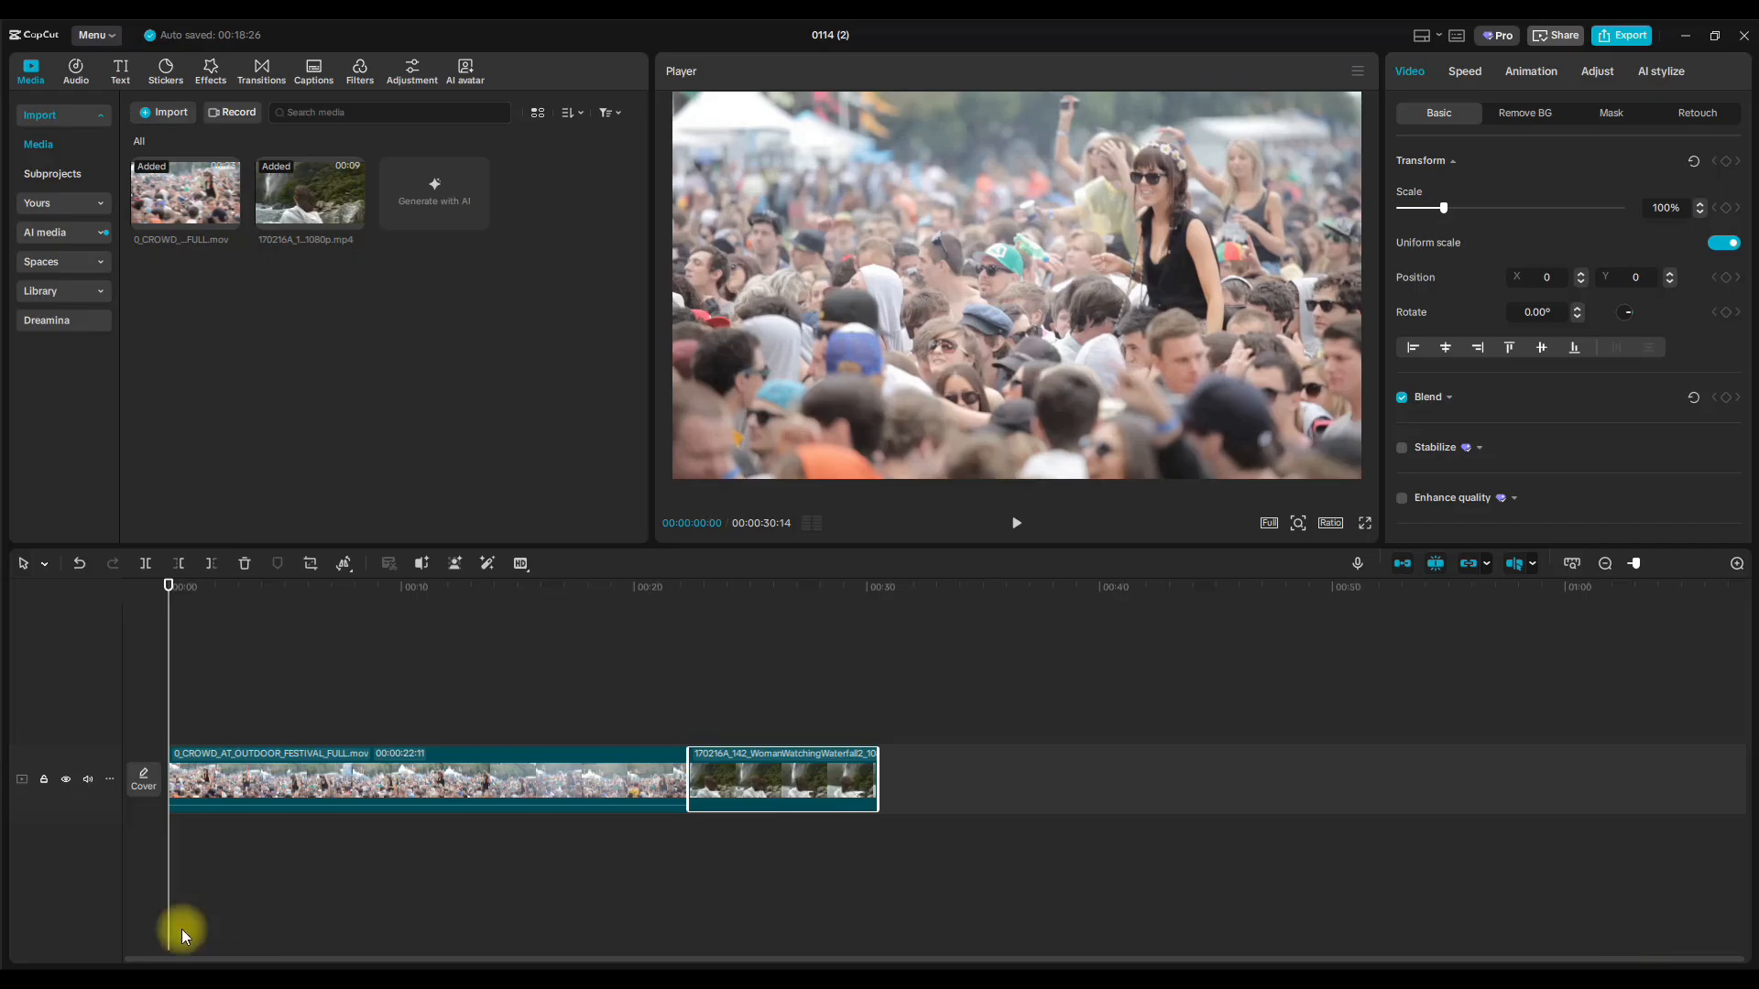
Examine the voiceover recording options for the festival project at 00:00:04:16.
mouse_move(266, 591)
mouse_down()
mouse_move(228, 589)
mouse_move(274, 608)
mouse_up()
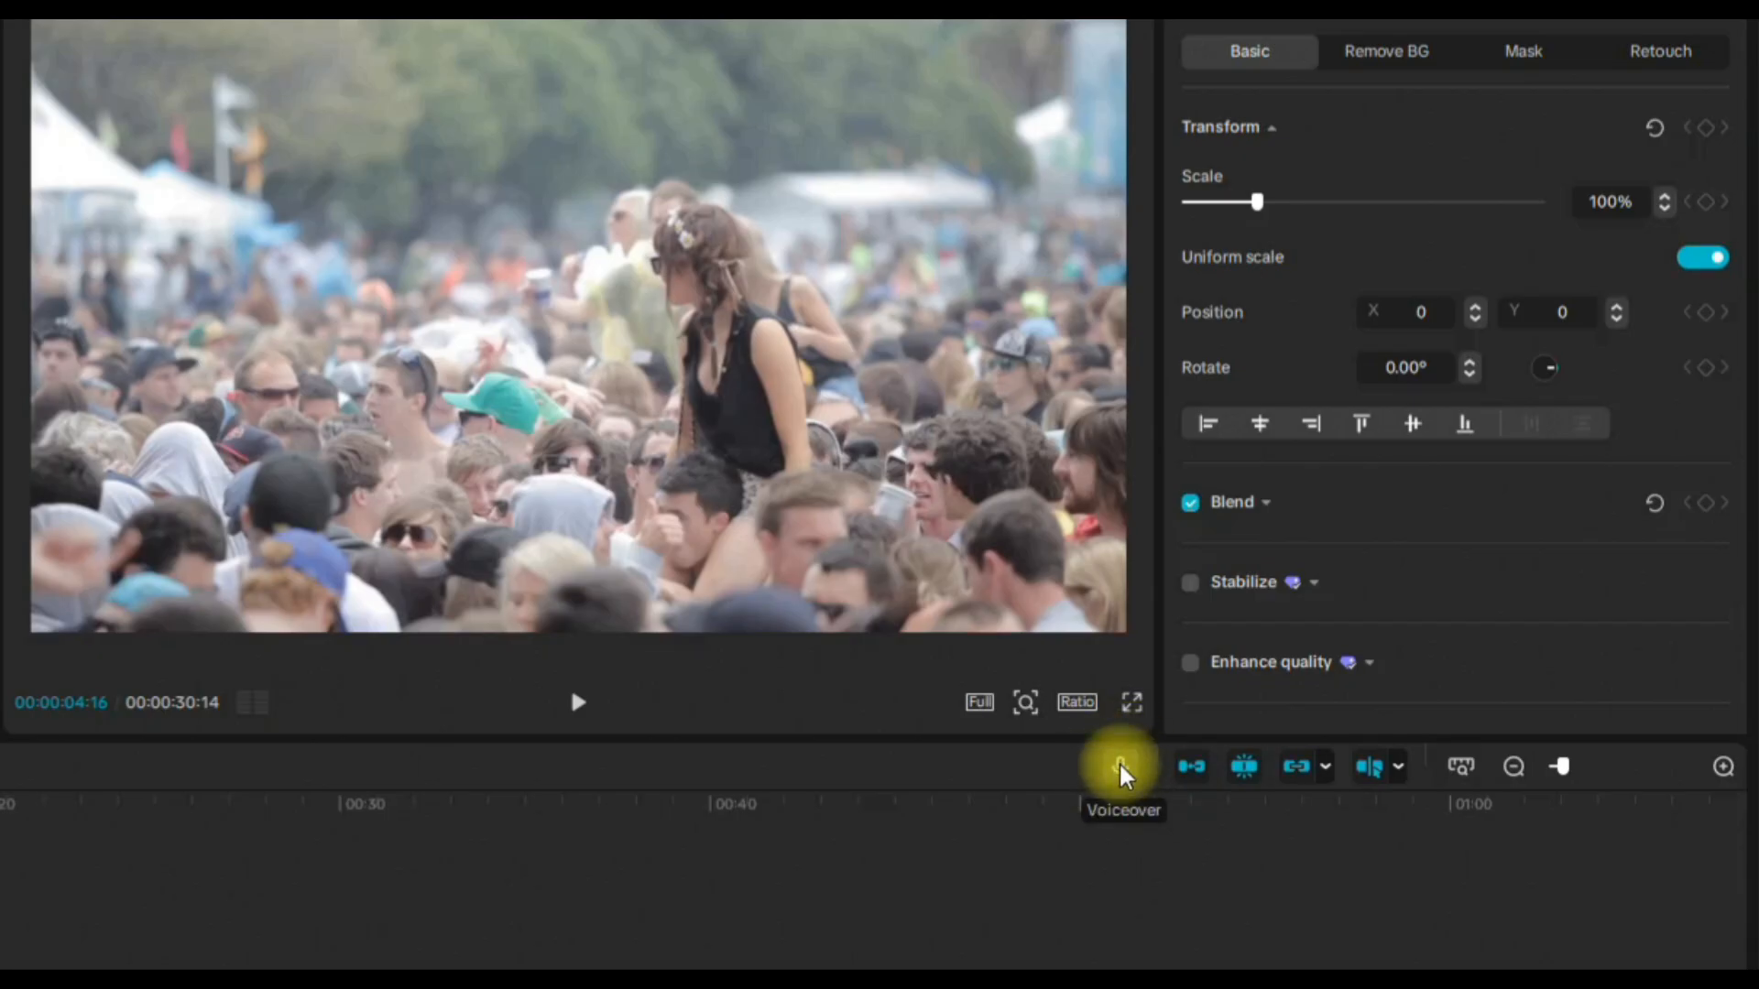
click(1119, 767)
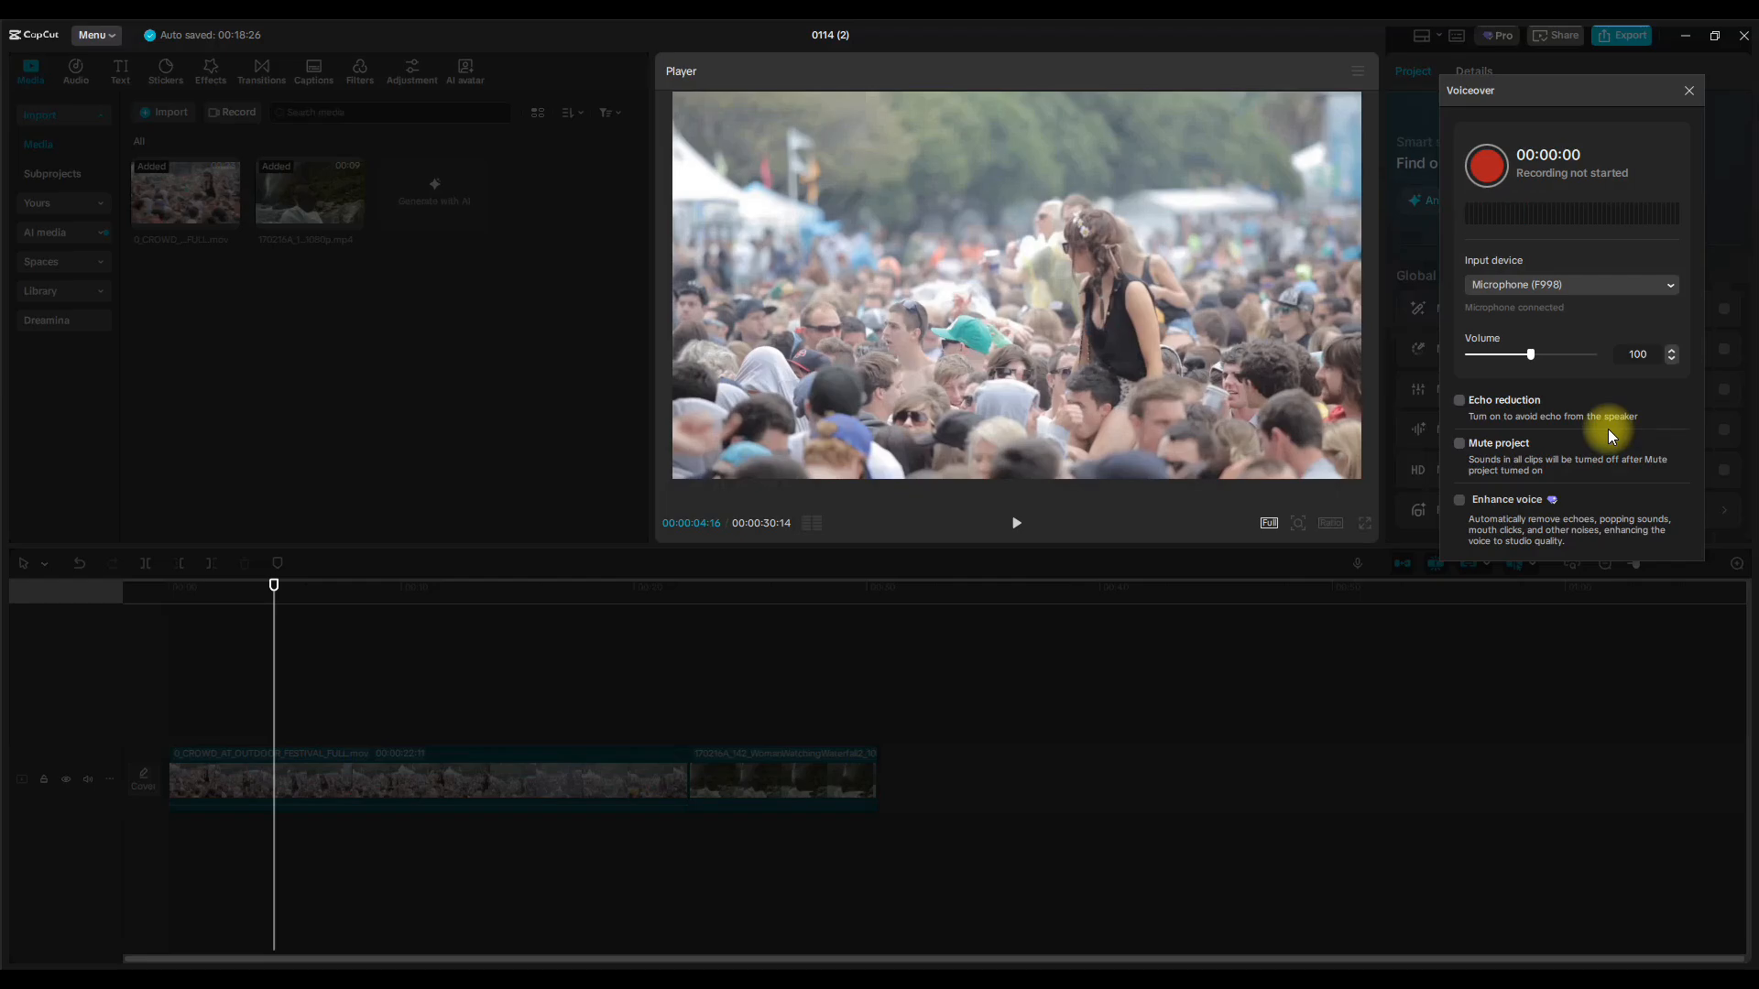
click(1689, 90)
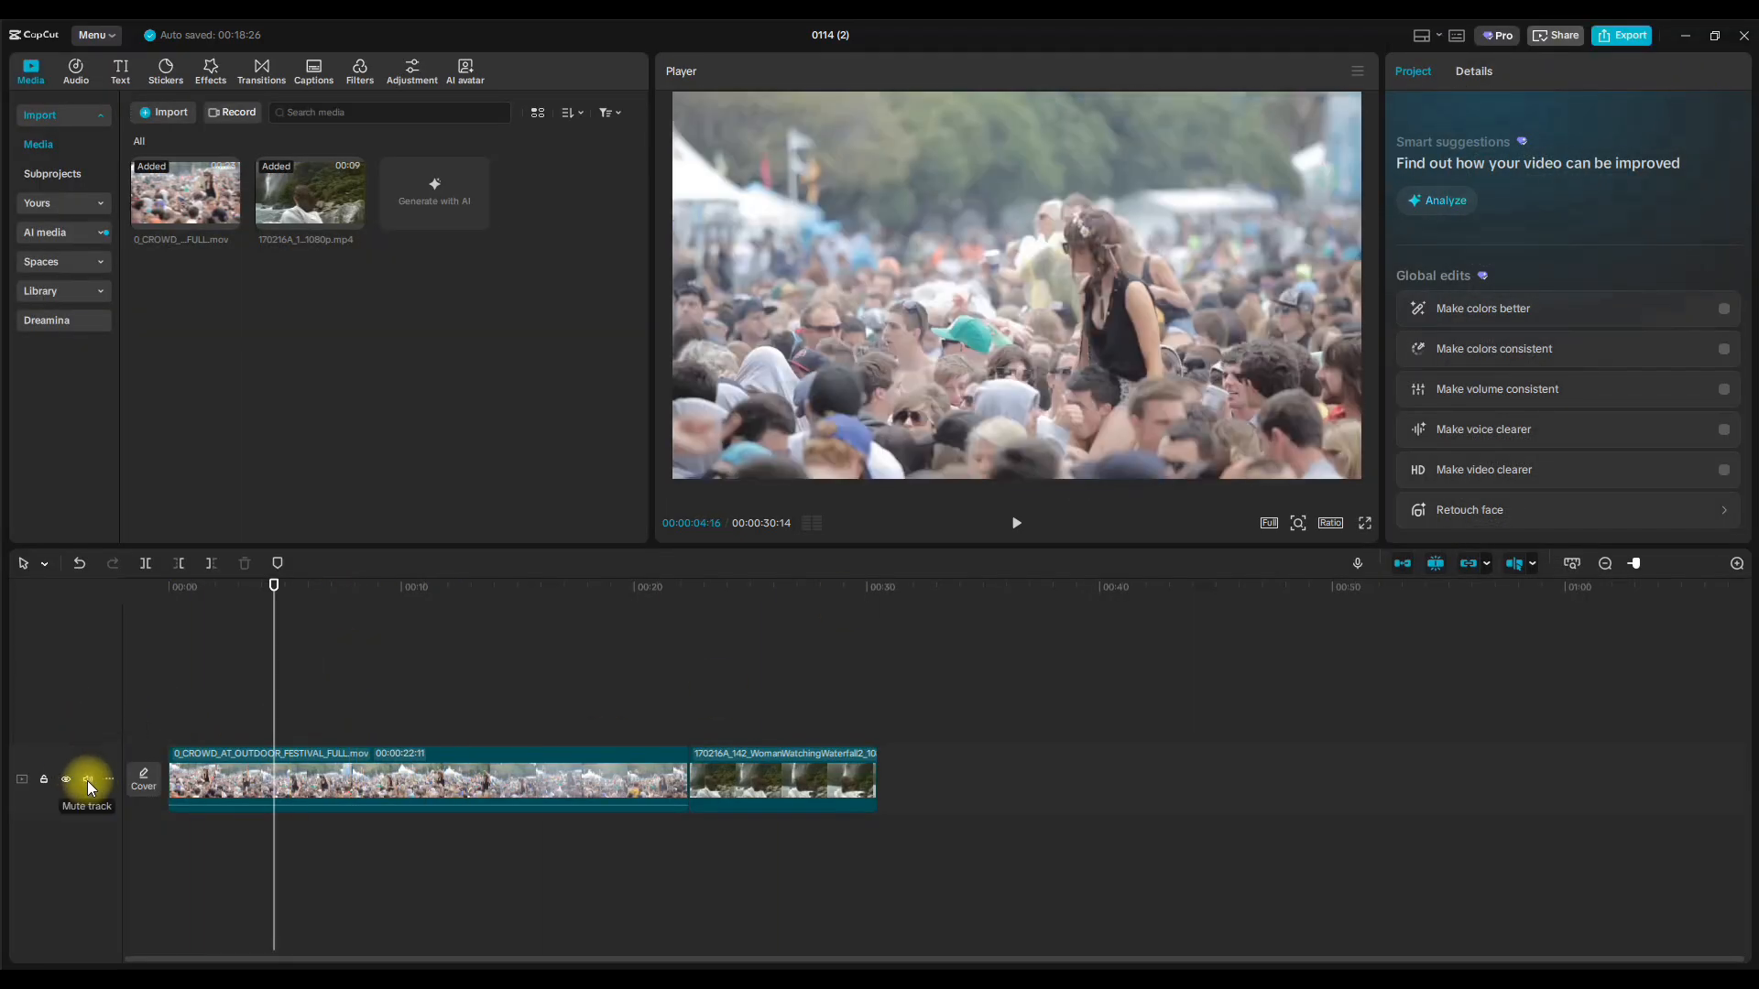
Mute the video track, turn its sound back on, and play the festival clip briefly.
click(86, 781)
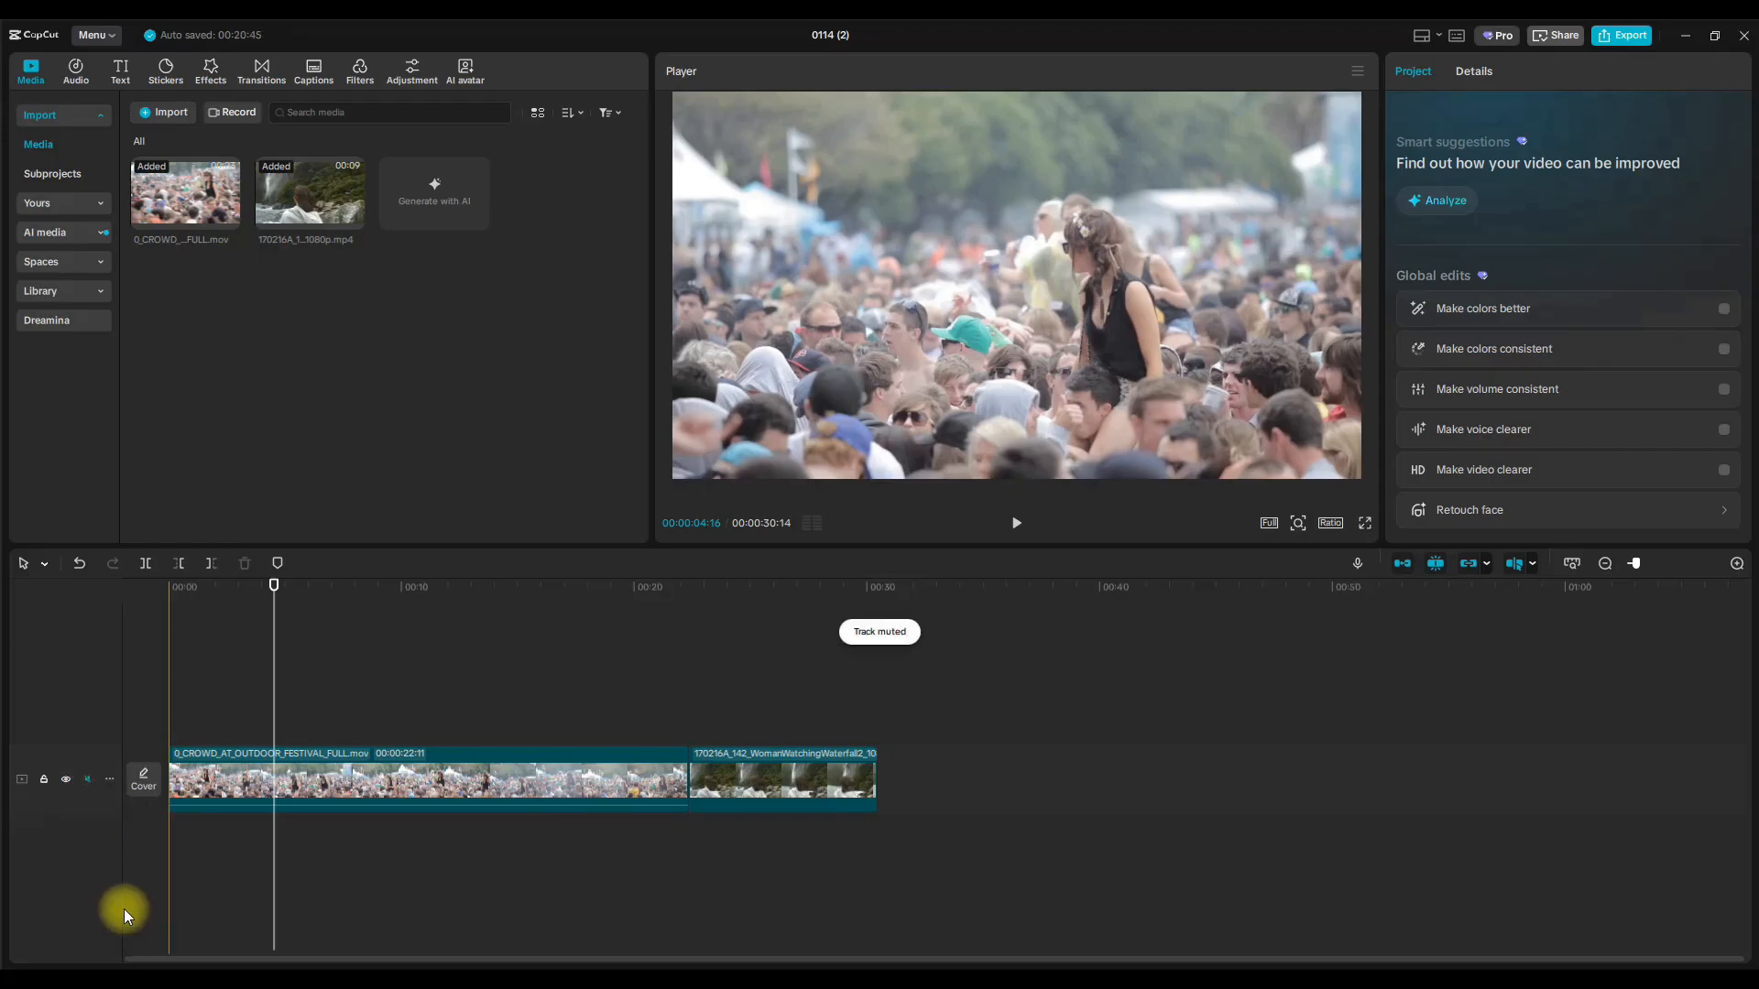
click(86, 780)
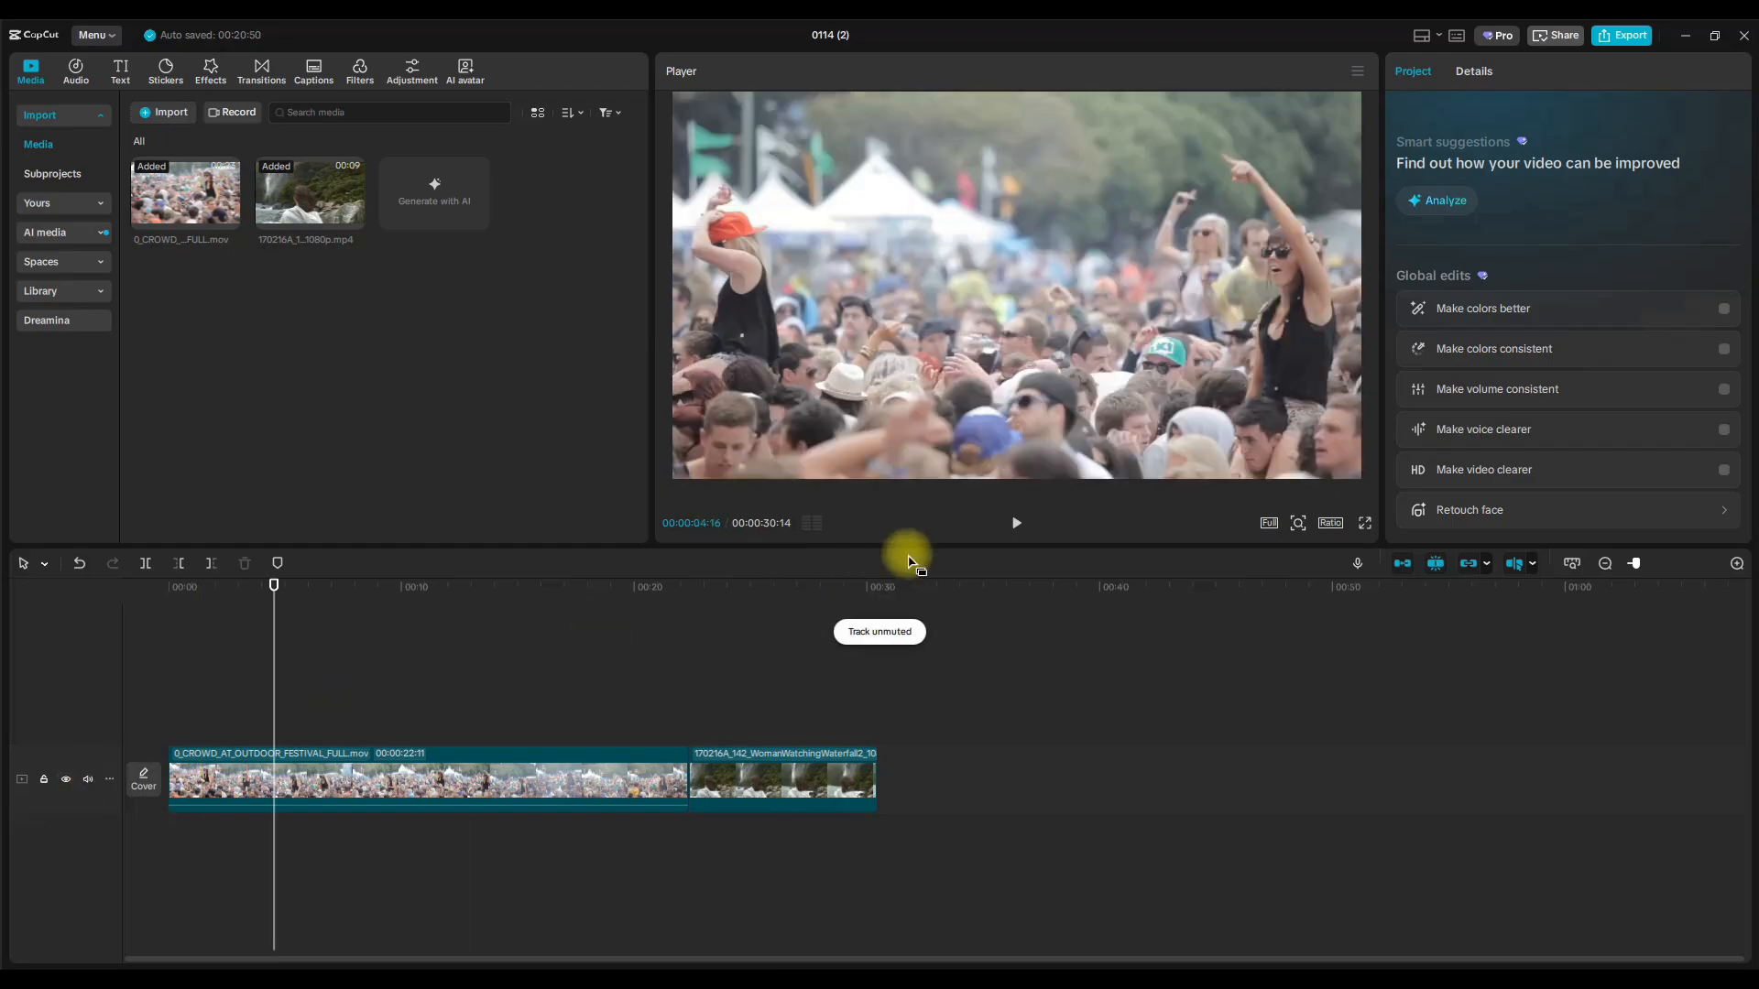
click(1016, 524)
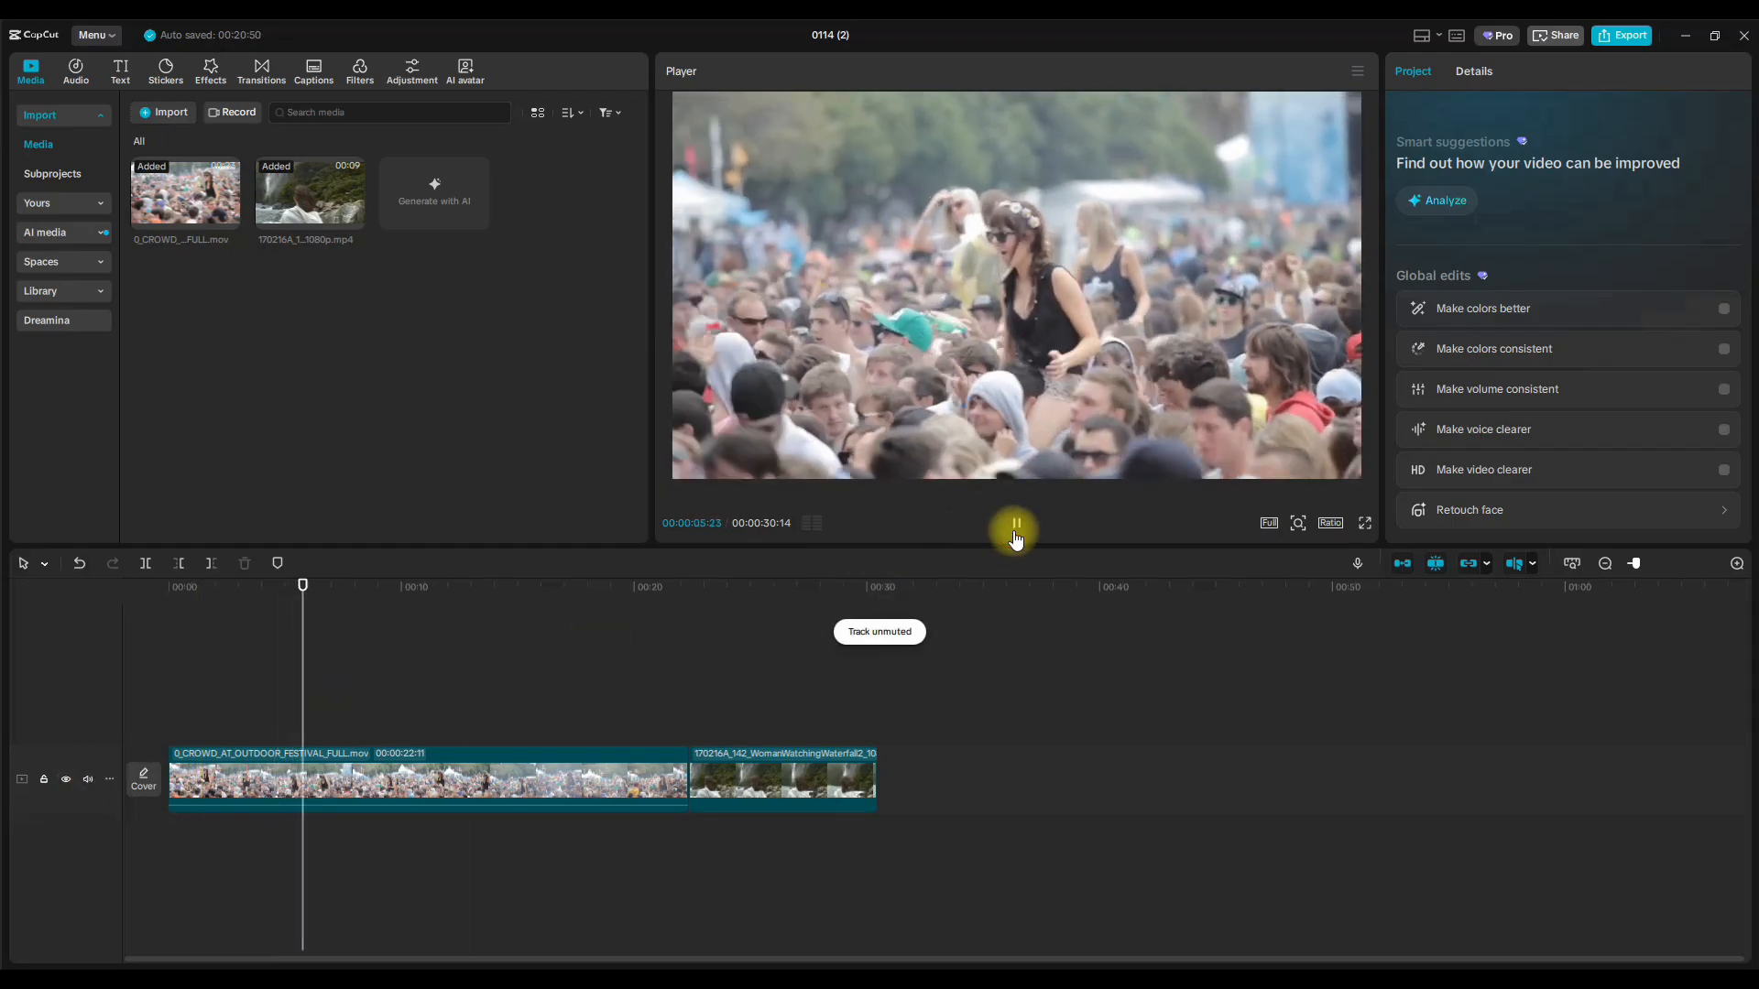
click(1016, 527)
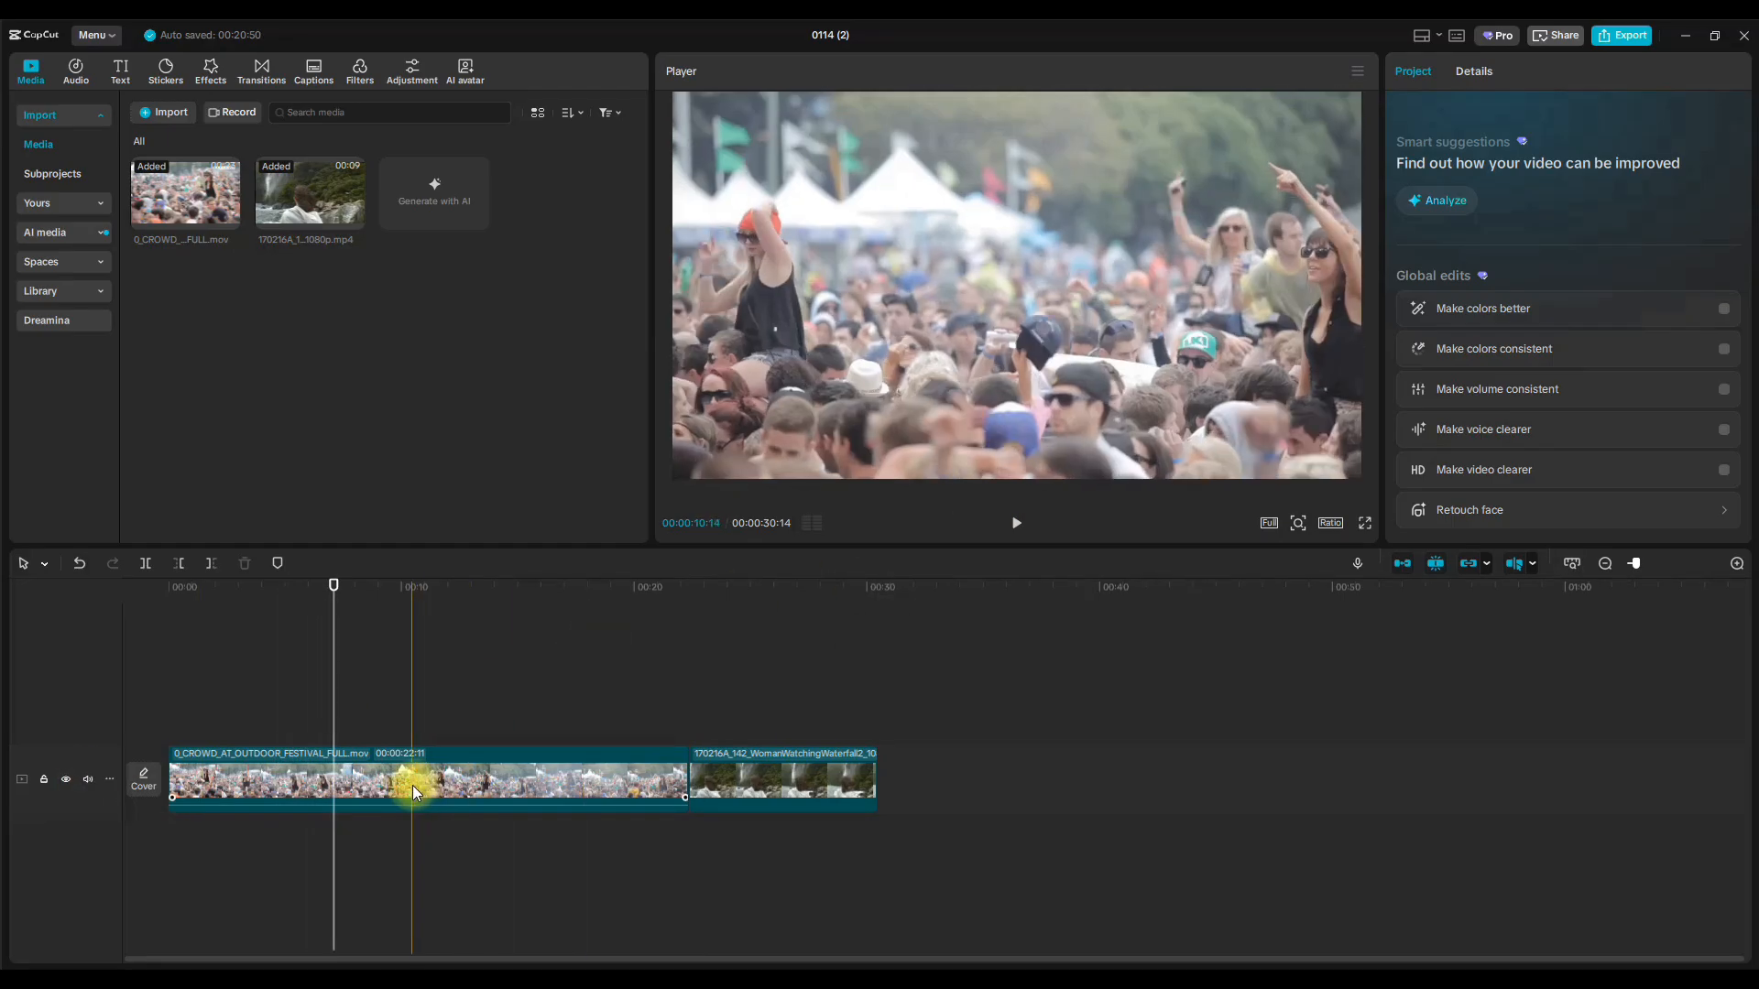
Record a voiceover about 13 seconds long starting at 00:00:07:03, using the F998 microphone, and leave the recorder.
click(1356, 563)
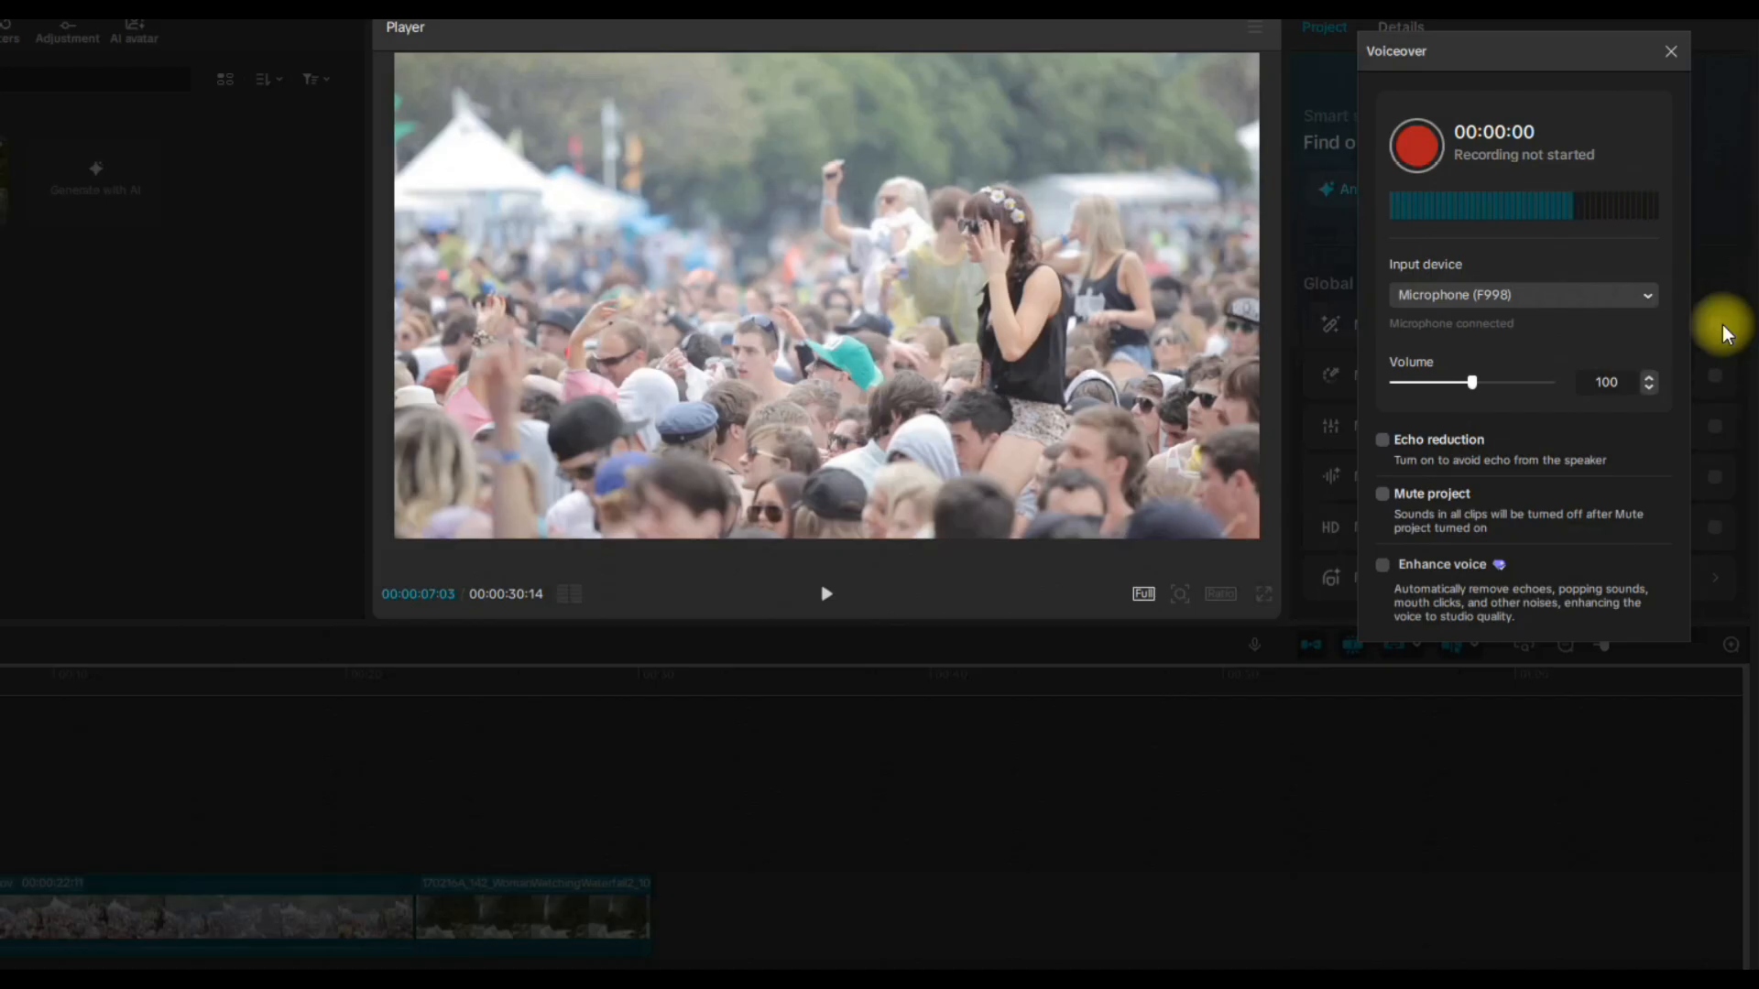
click(1409, 150)
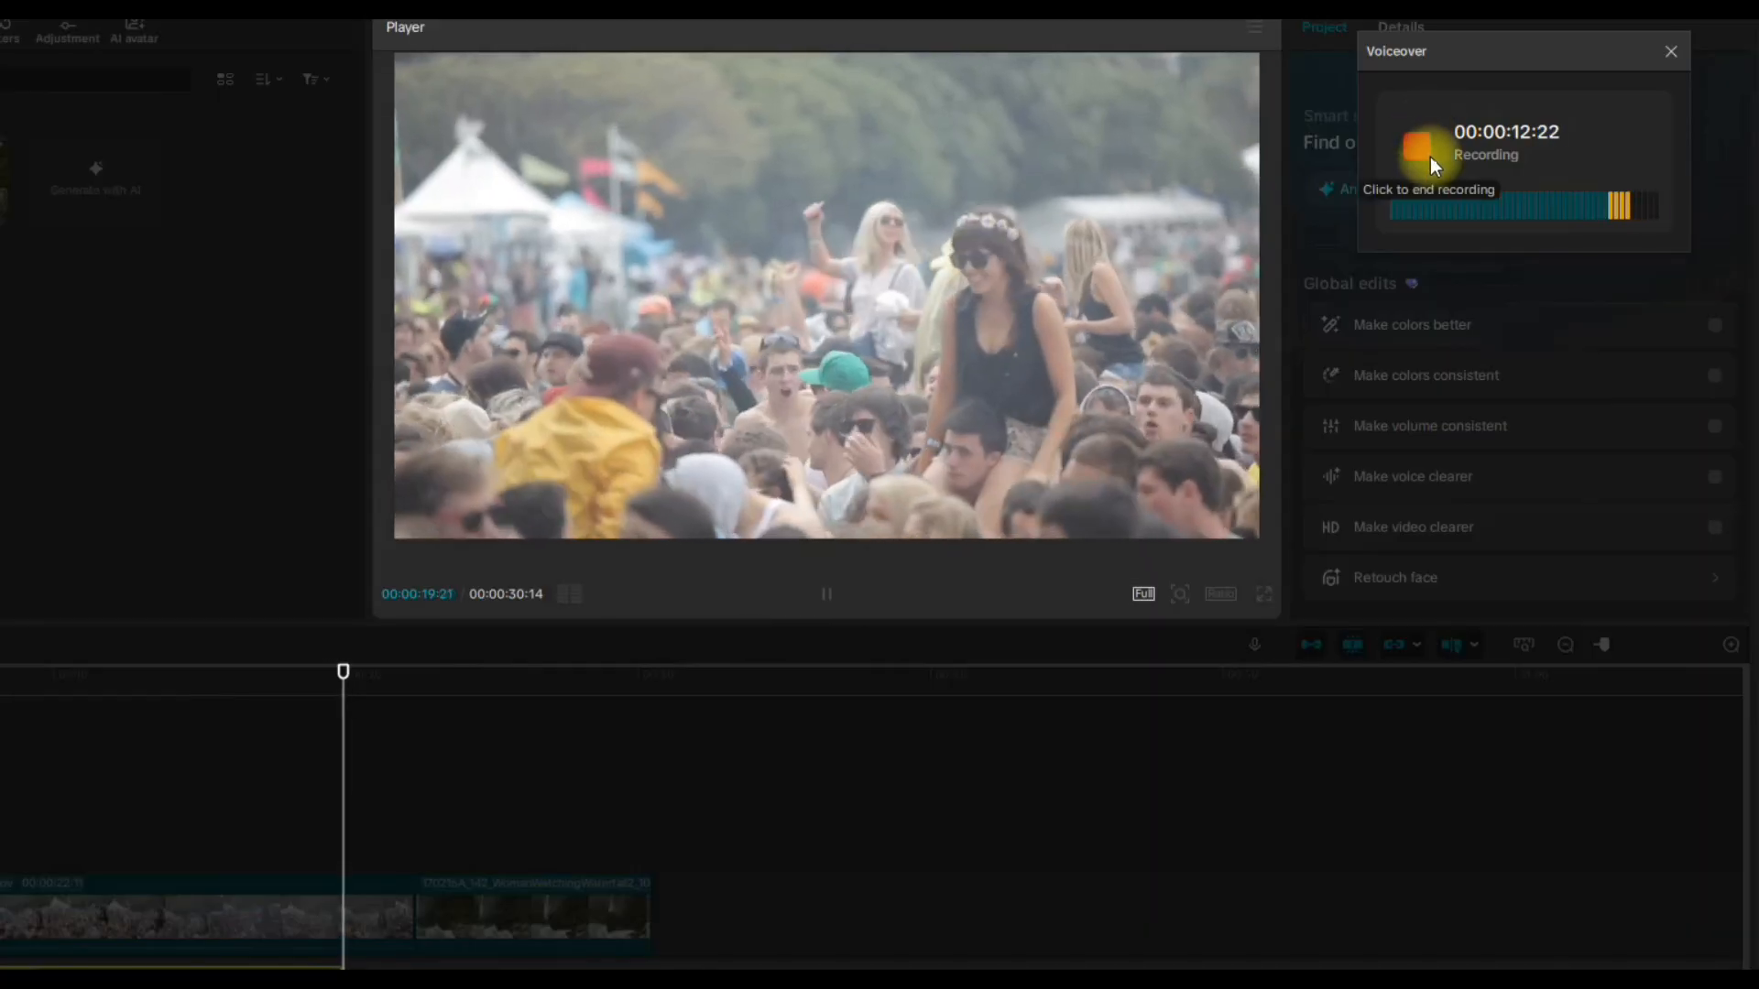
click(1422, 147)
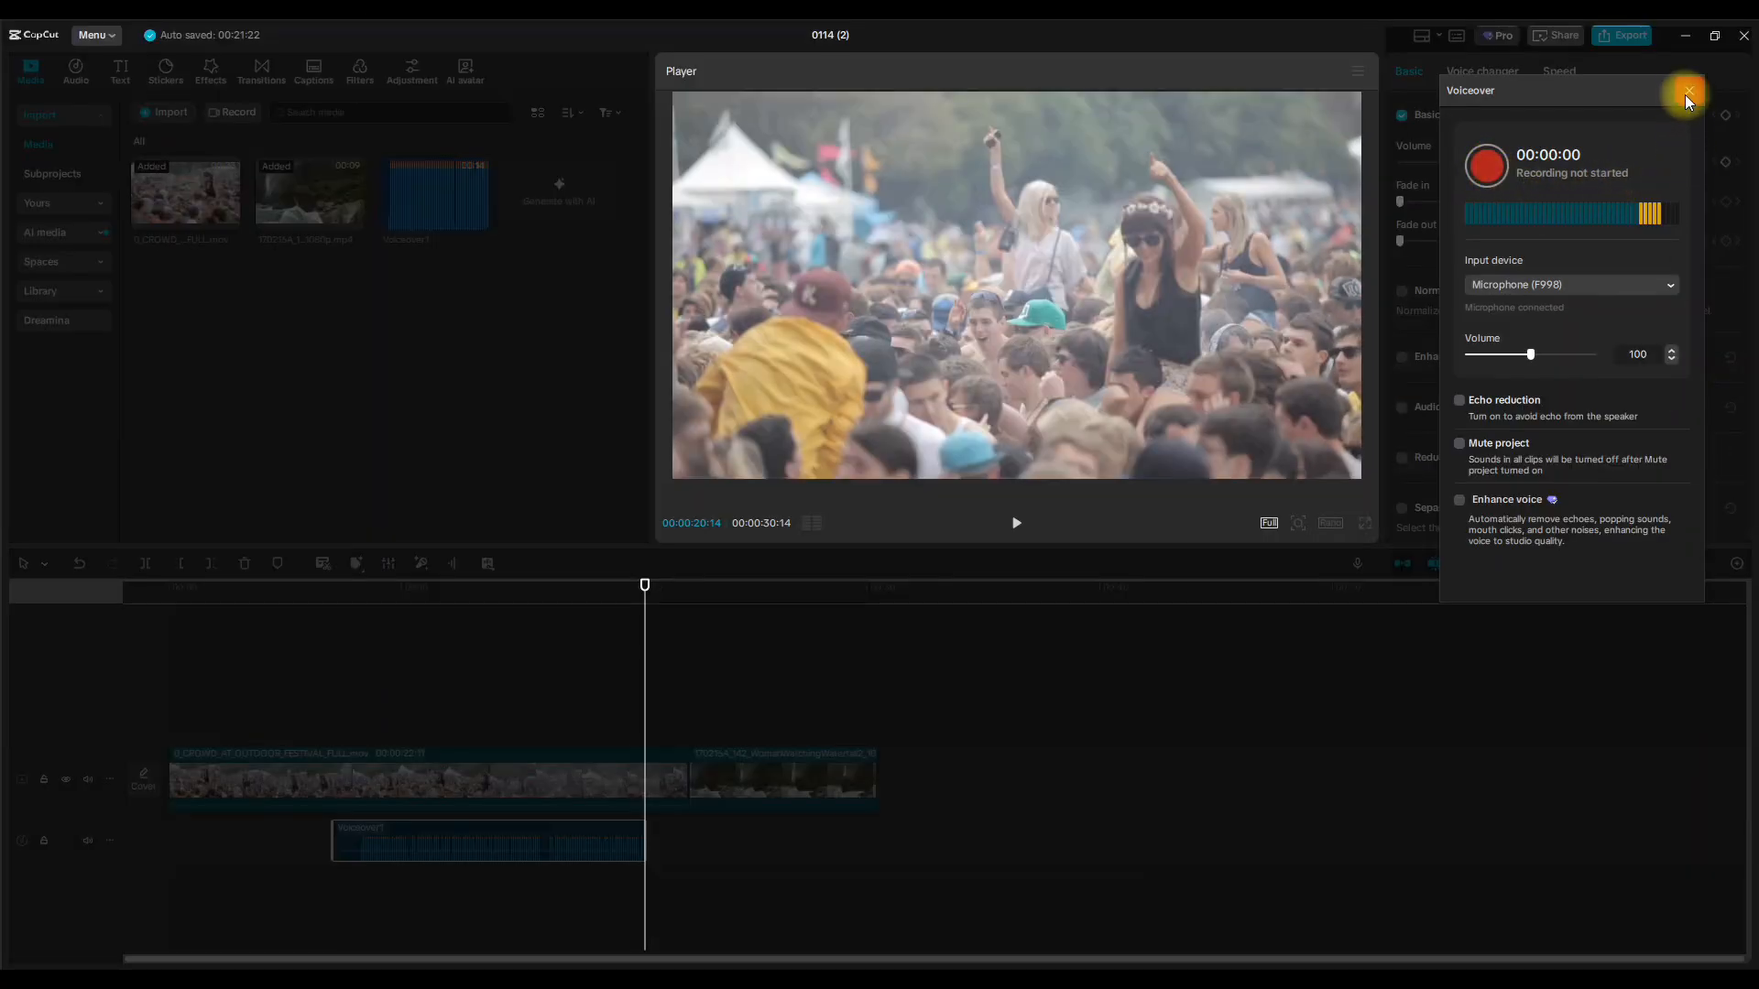
click(1688, 90)
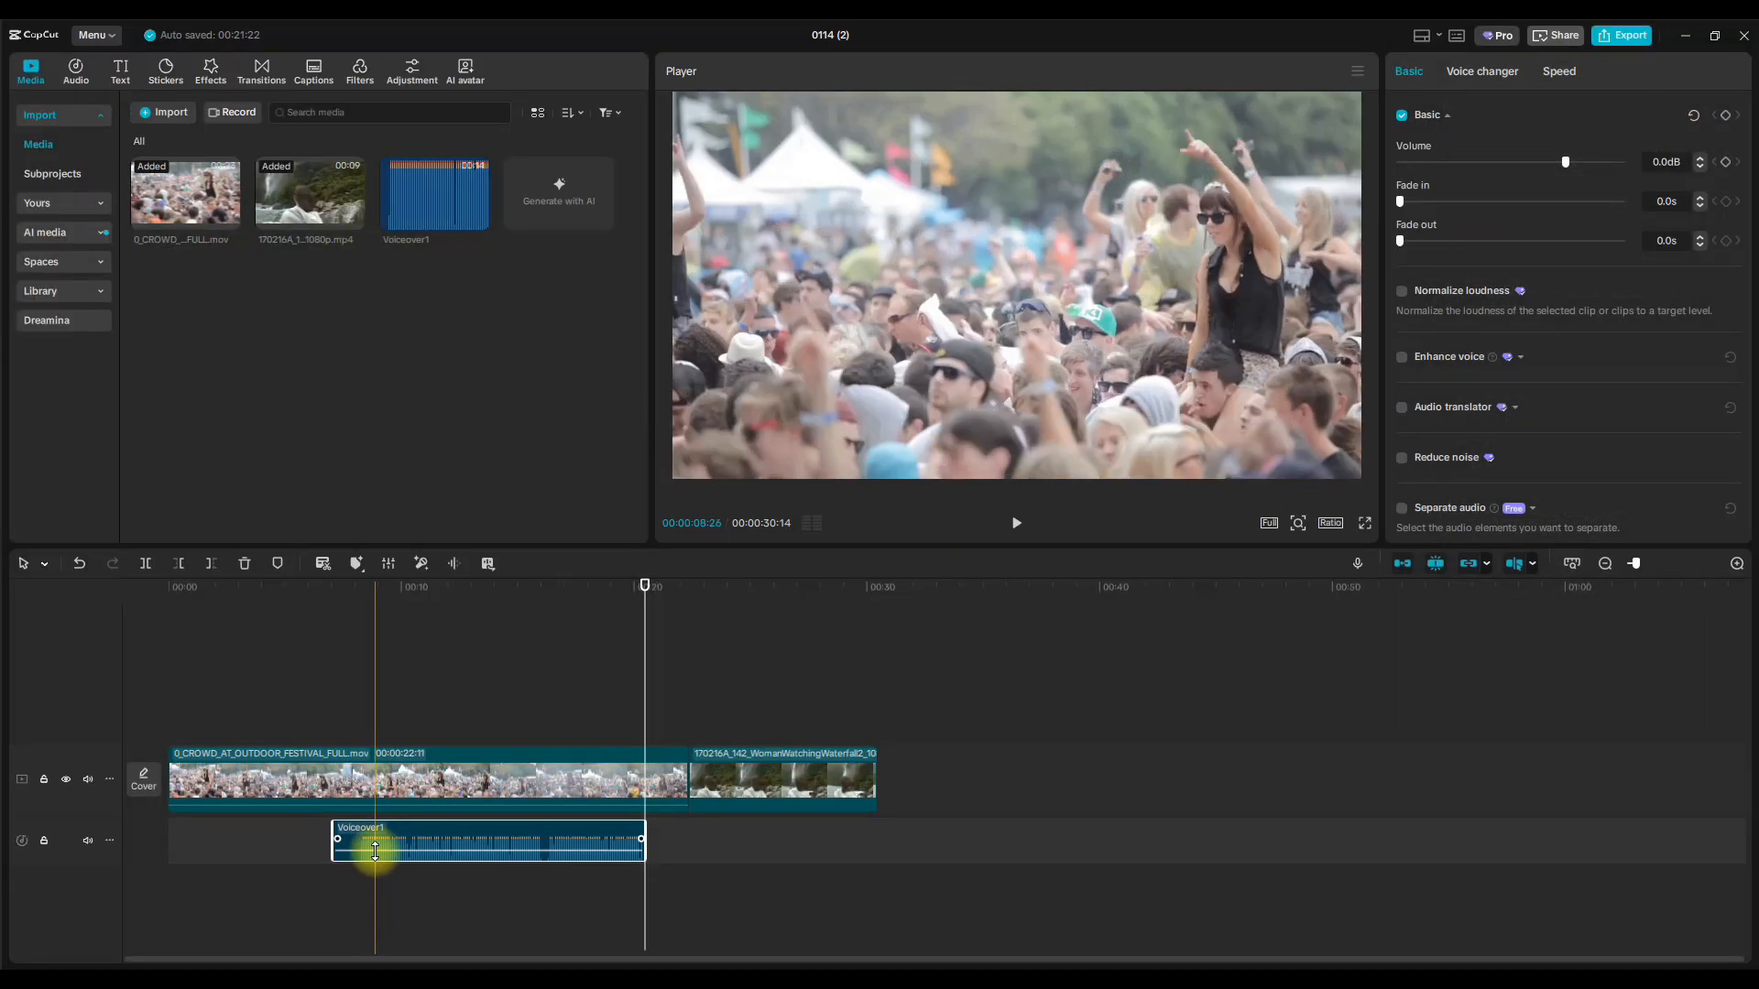
Trim about one second of silence off the start of the voiceover and play it back with the video.
drag(332, 847, 355, 862)
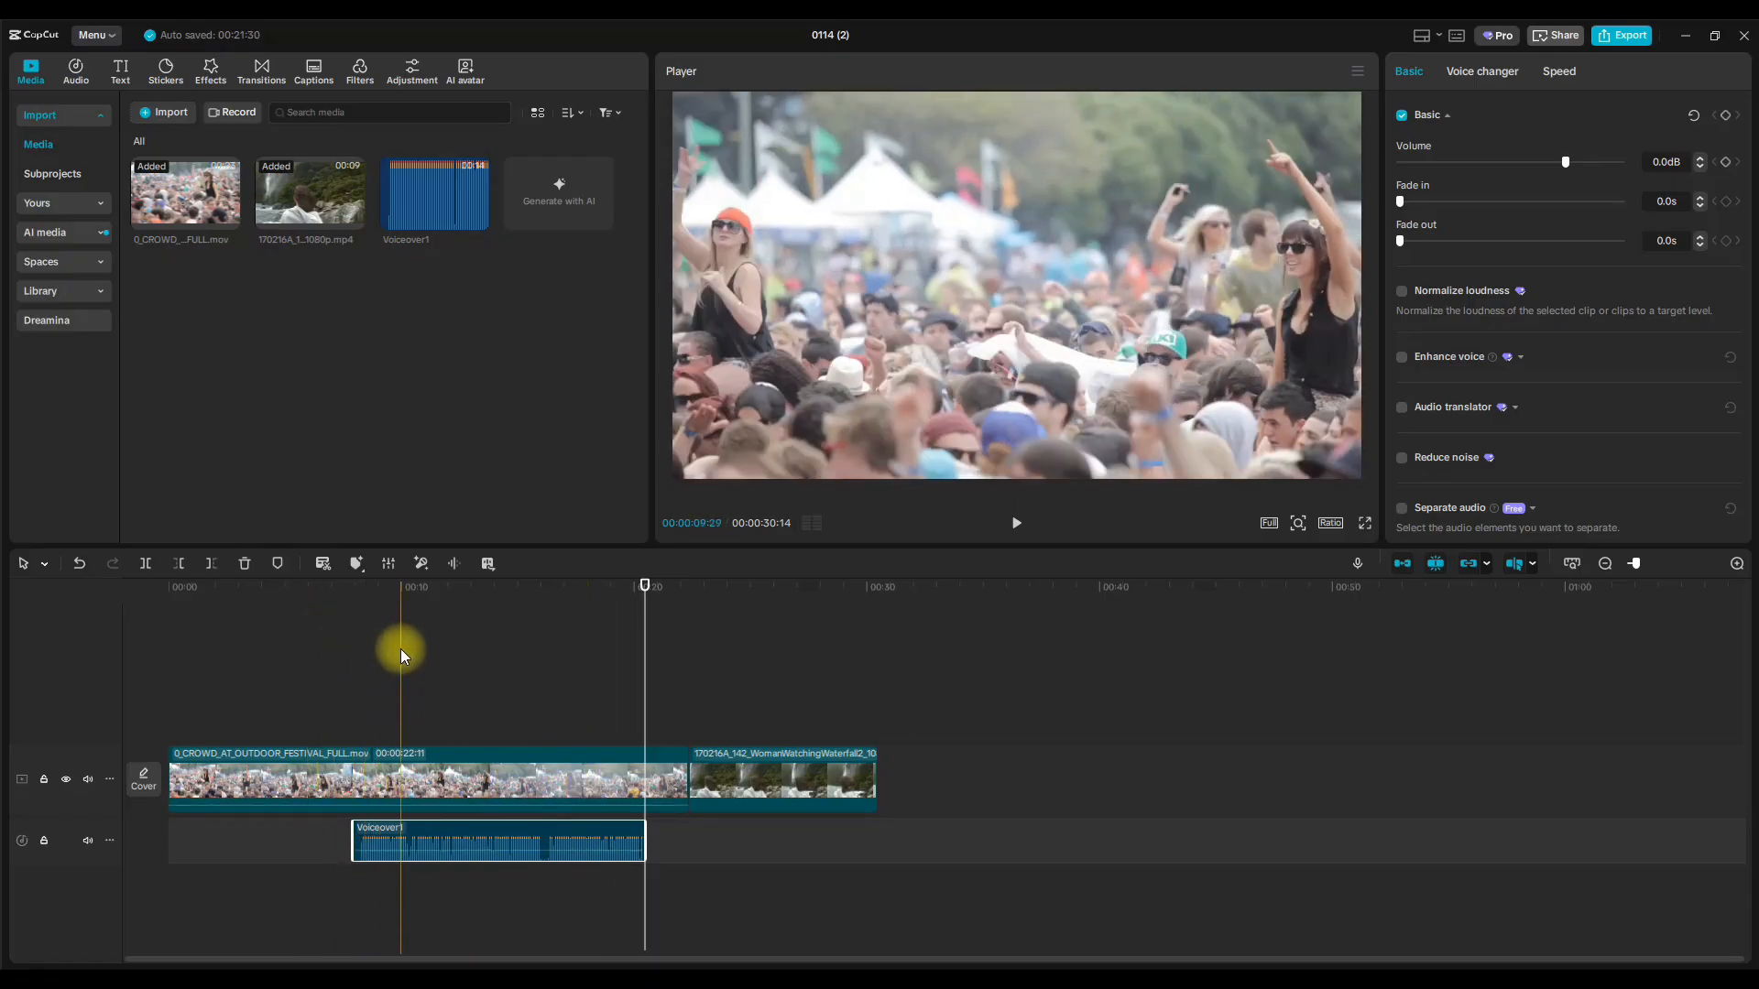
click(400, 649)
drag(406, 613, 330, 597)
click(1014, 533)
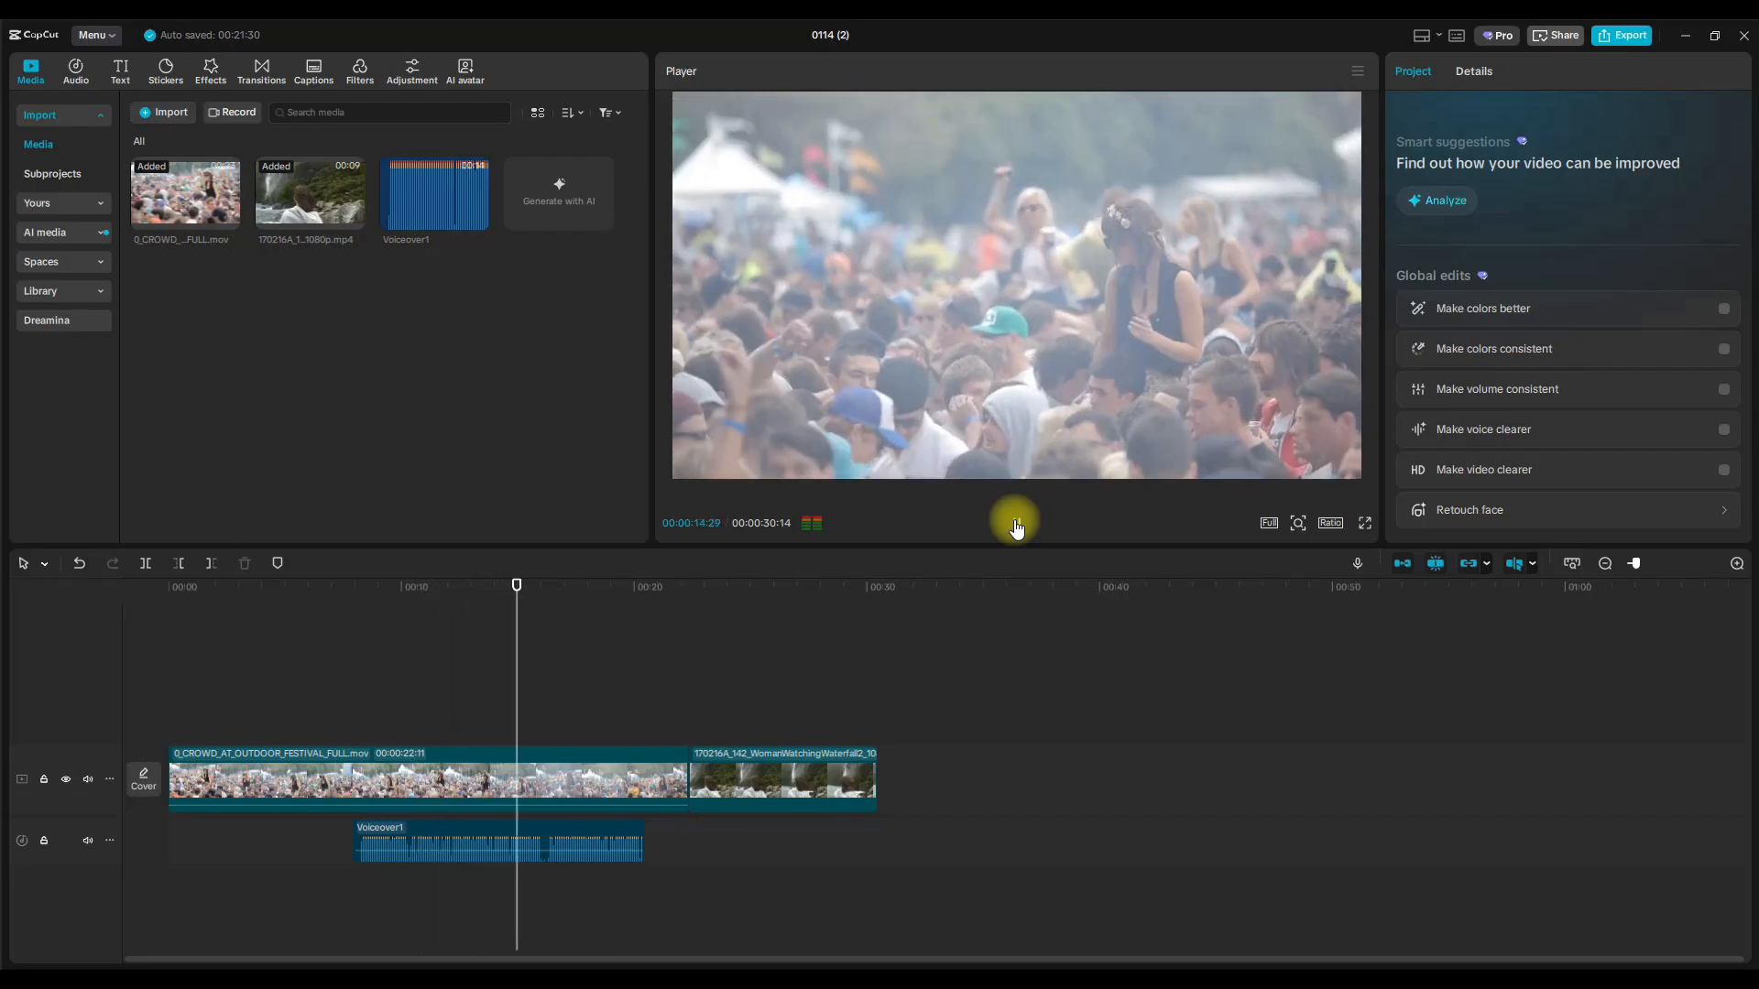
click(1017, 527)
Split the voiceover on both sides of the silent pause, at about 00:00:15:28 and 00:00:16:07.
drag(1633, 563, 1654, 564)
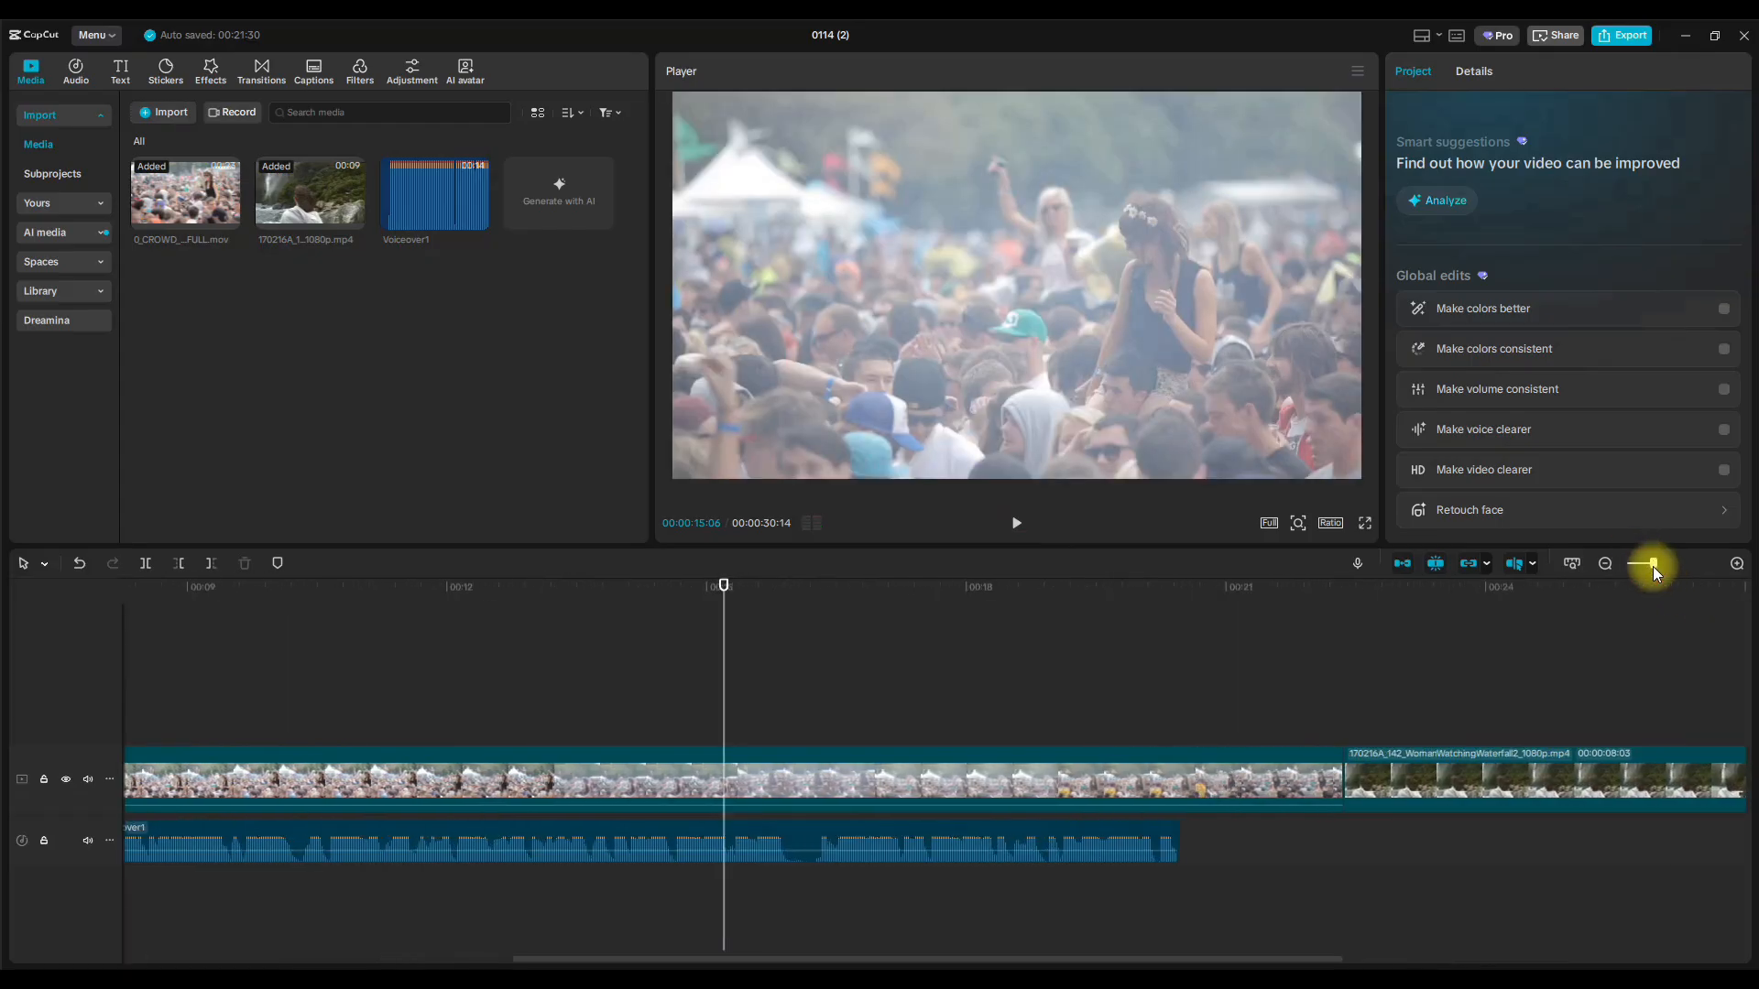
drag(727, 600, 787, 629)
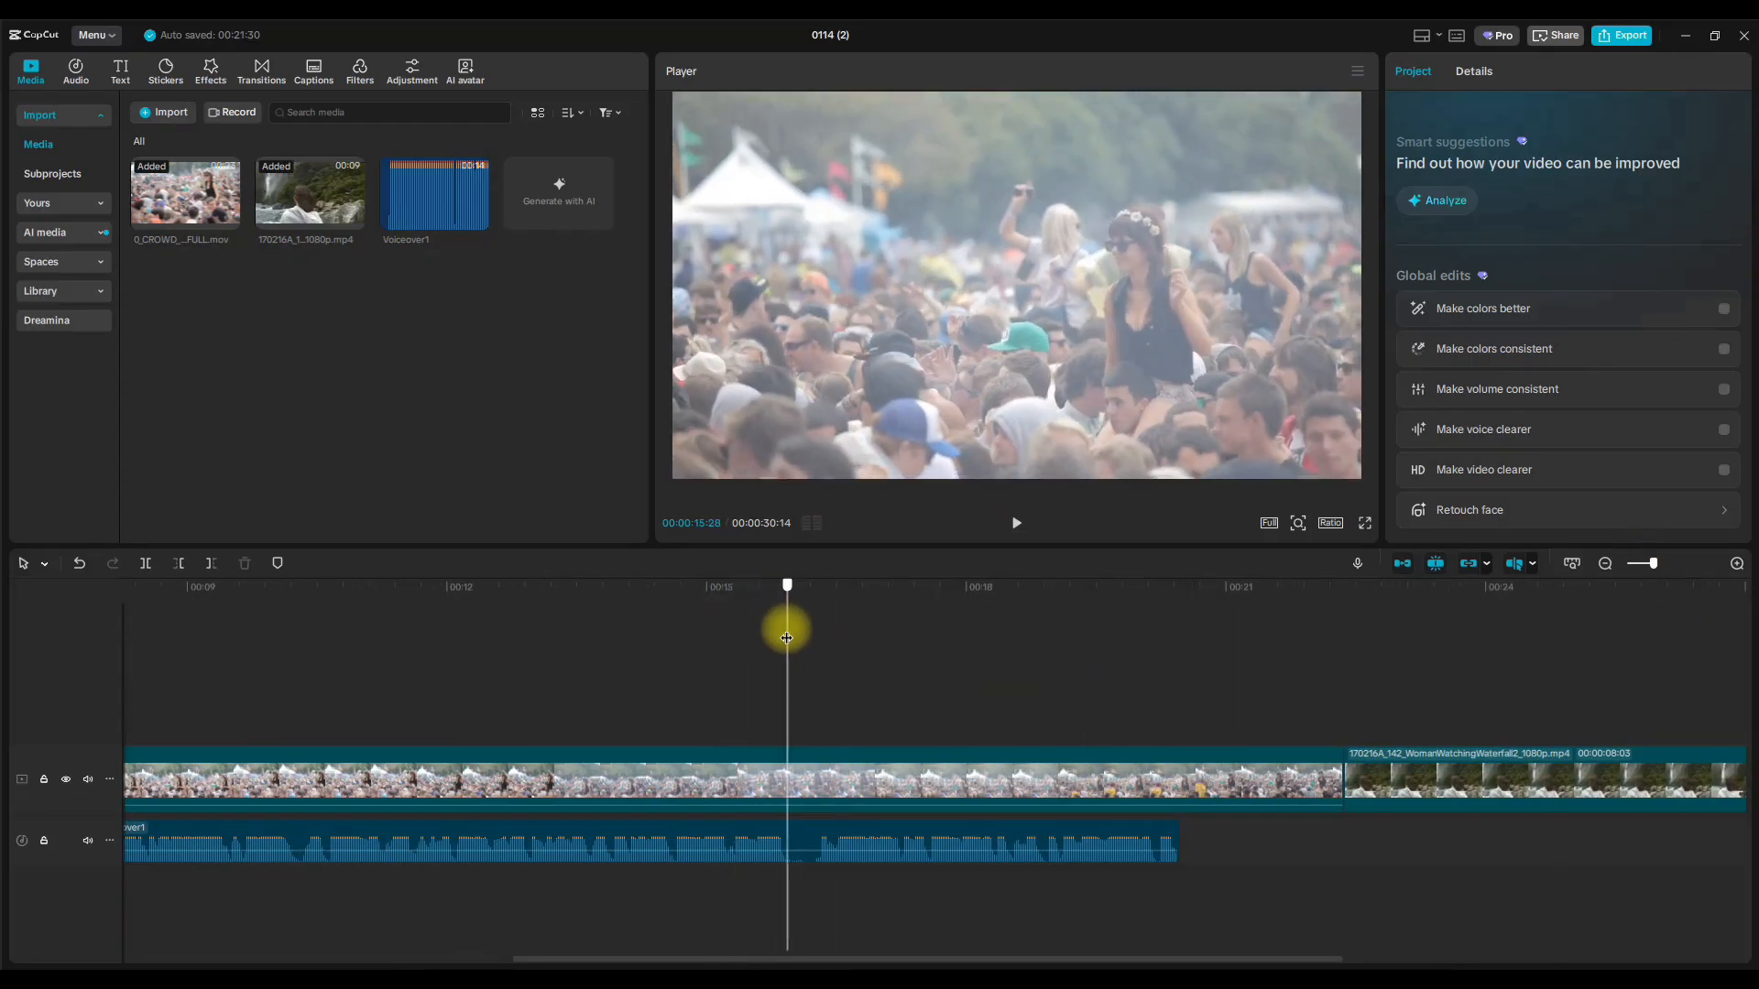
click(786, 849)
click(135, 564)
click(148, 569)
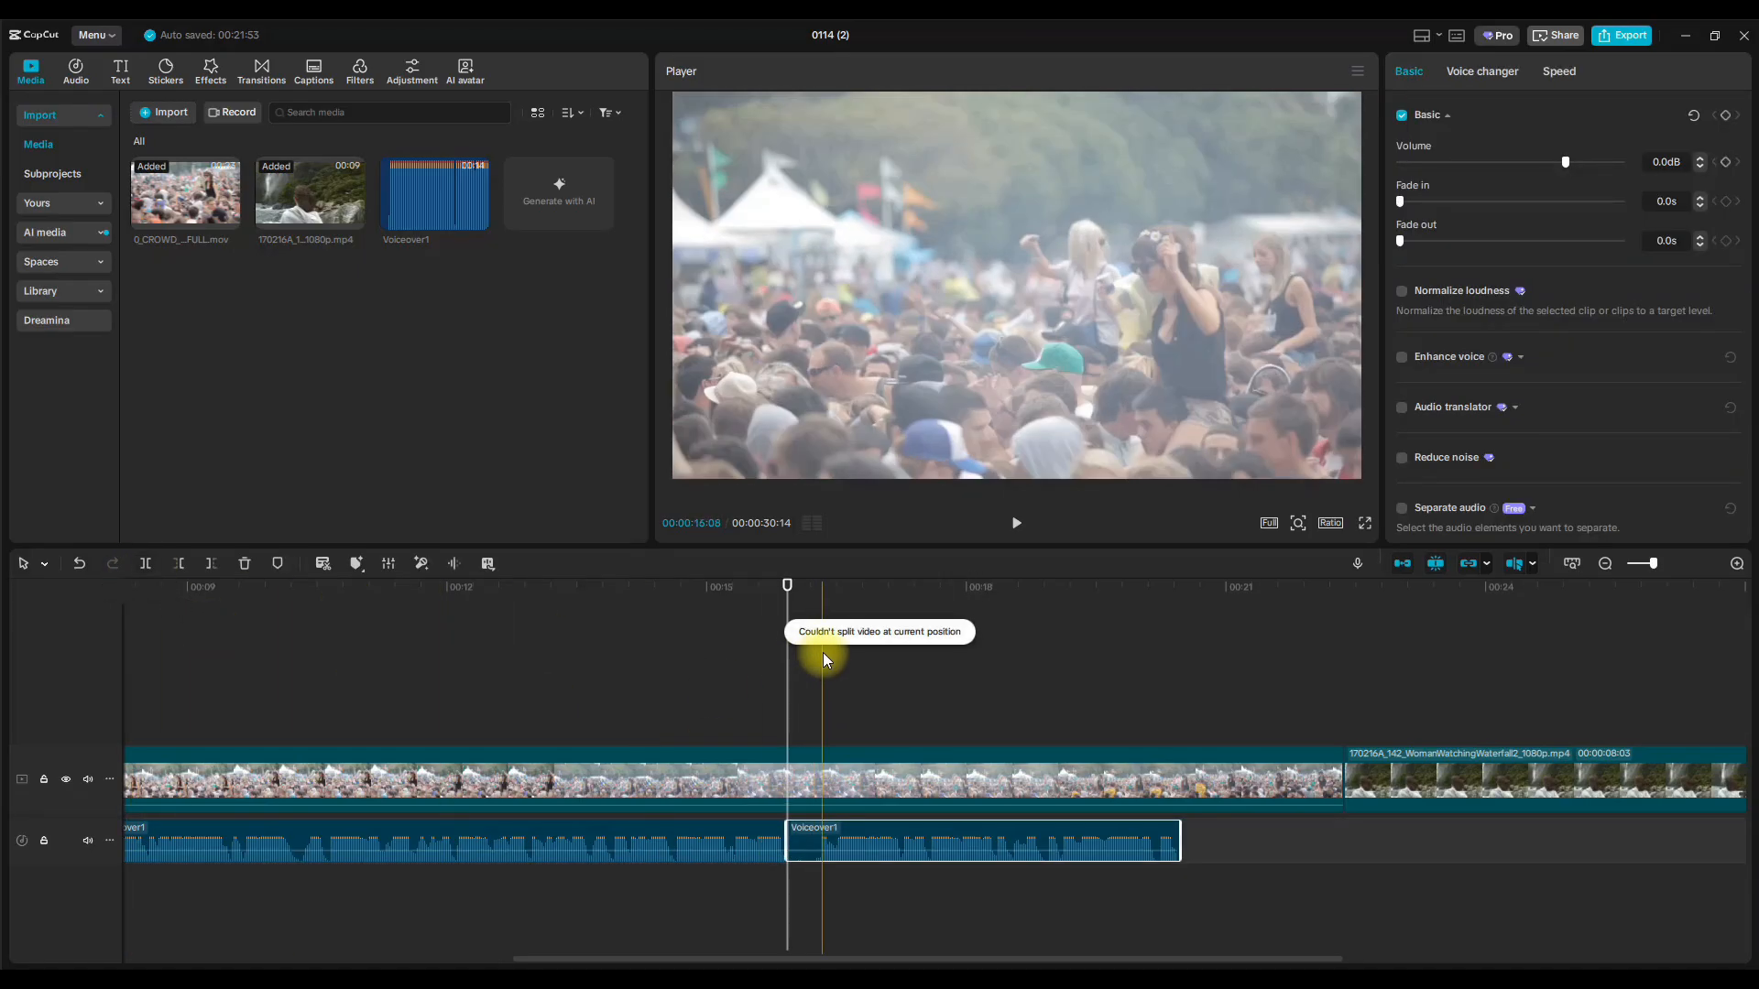
drag(795, 606, 813, 600)
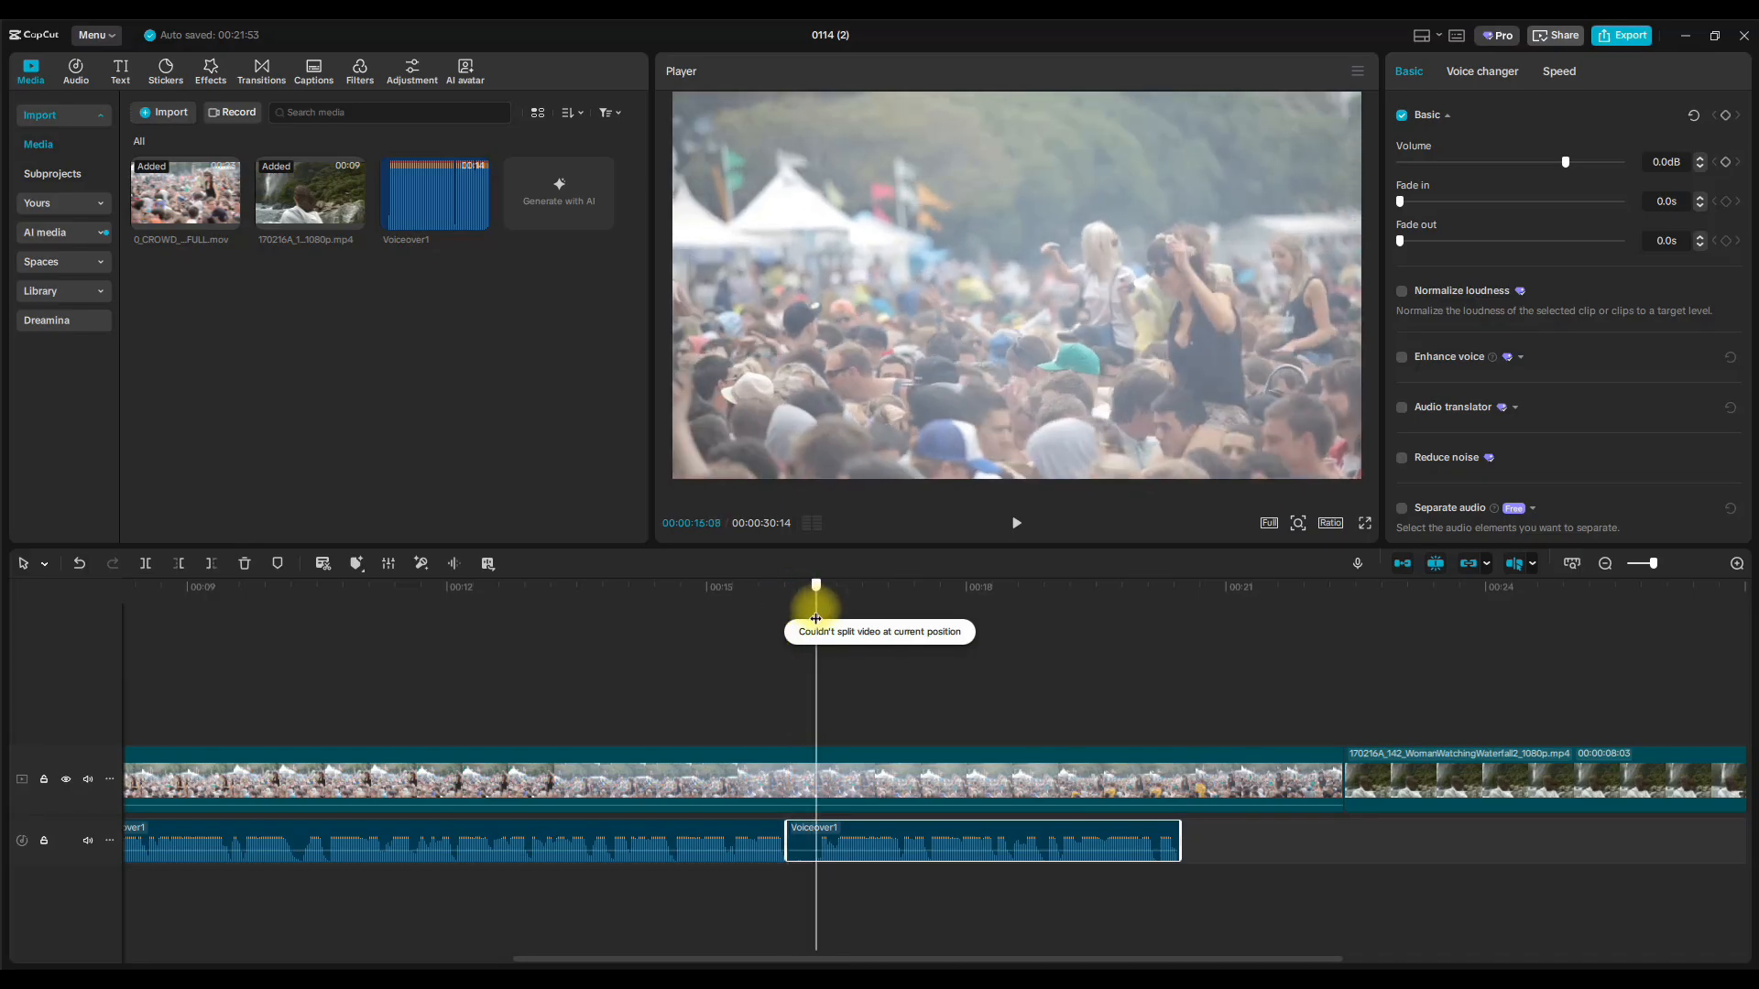
click(145, 565)
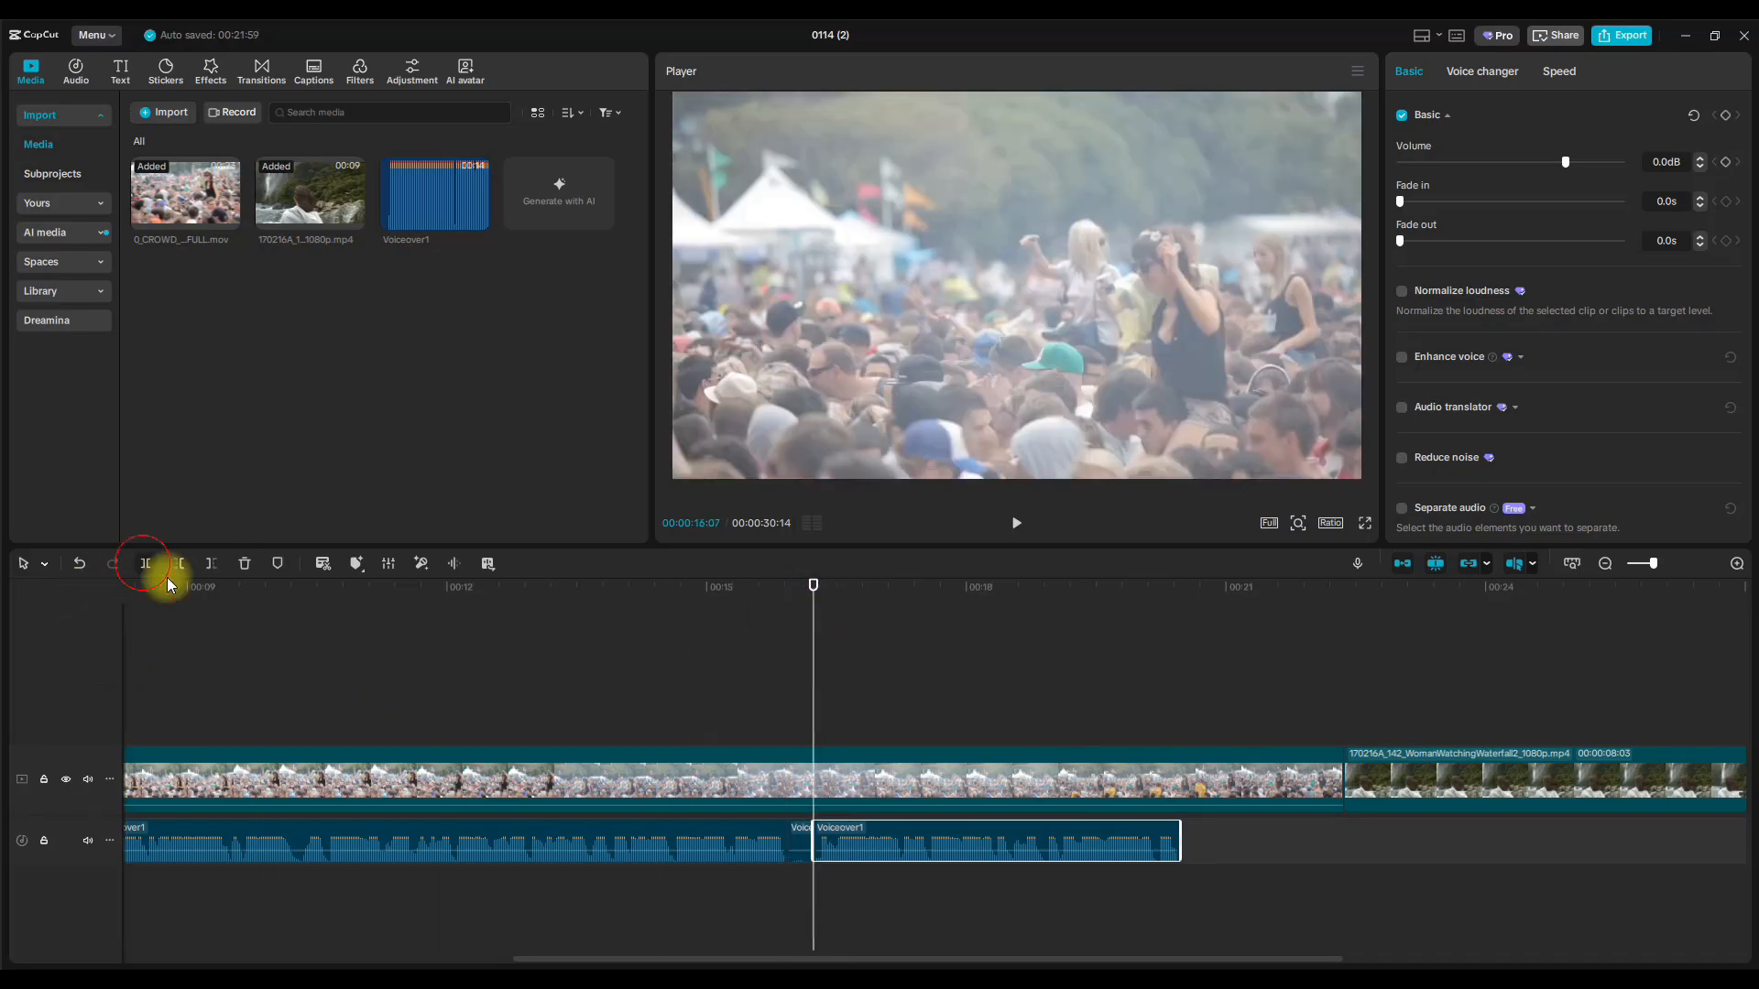
Delete the short silent voiceover segment and move the remaining part up against the first one.
click(741, 921)
click(812, 843)
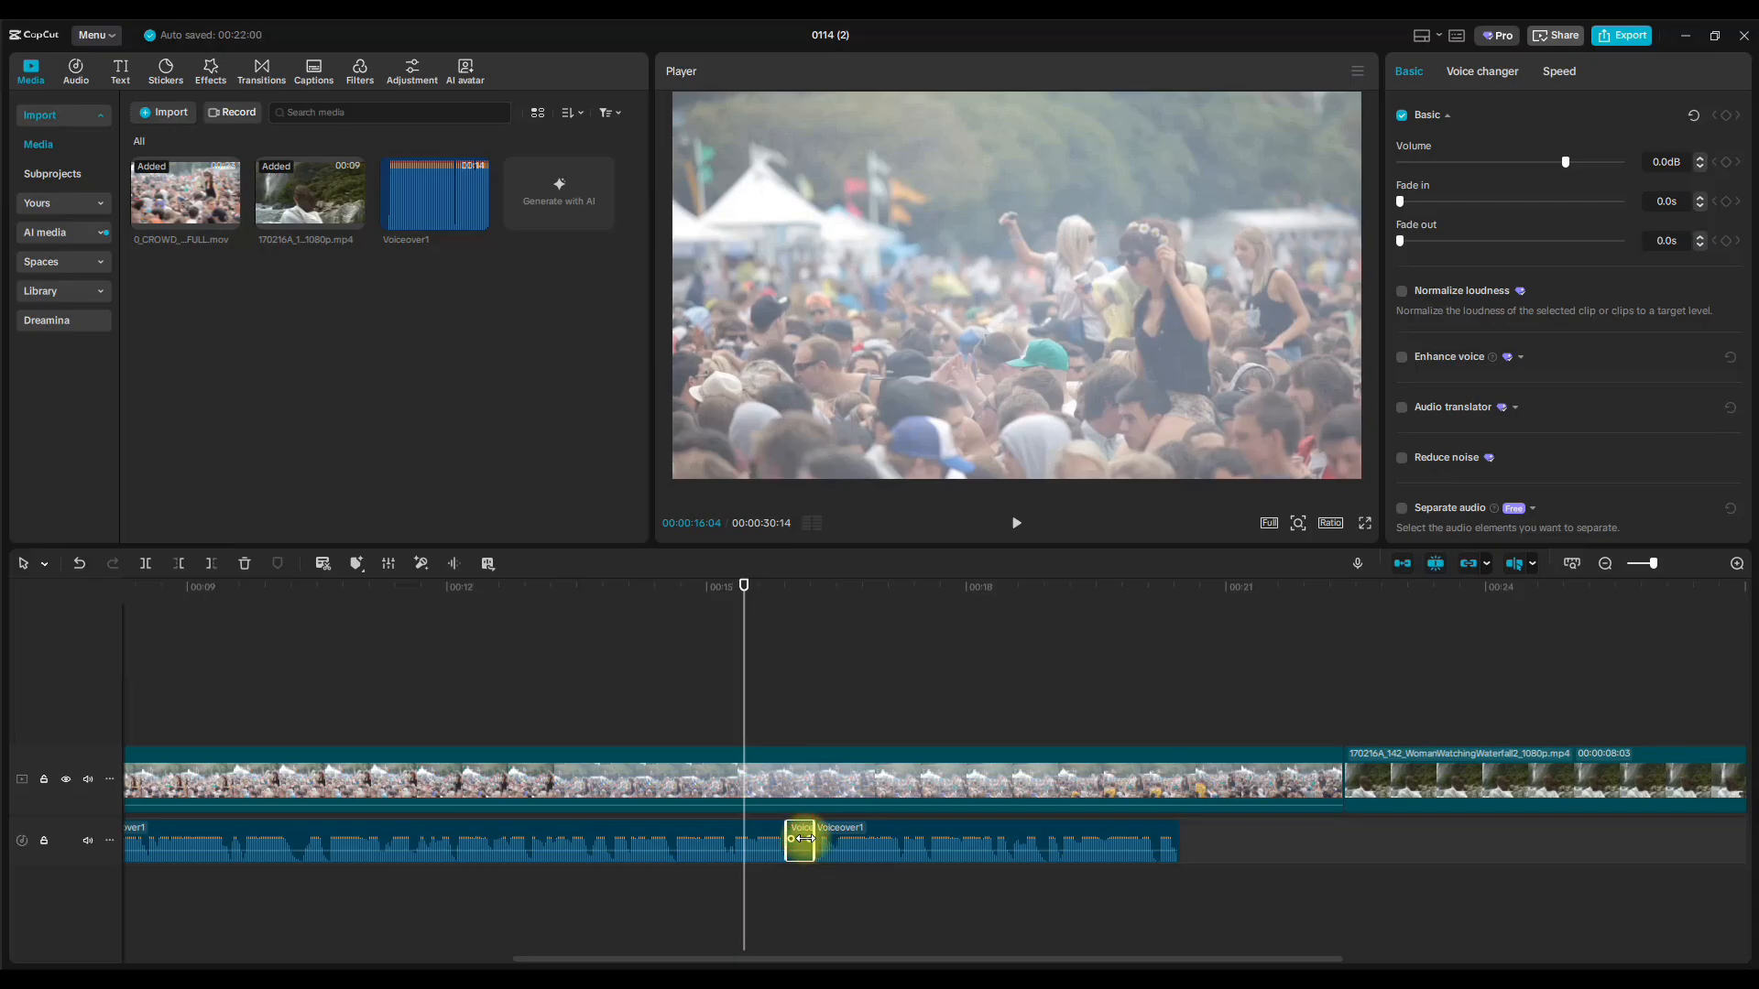
key(Delete)
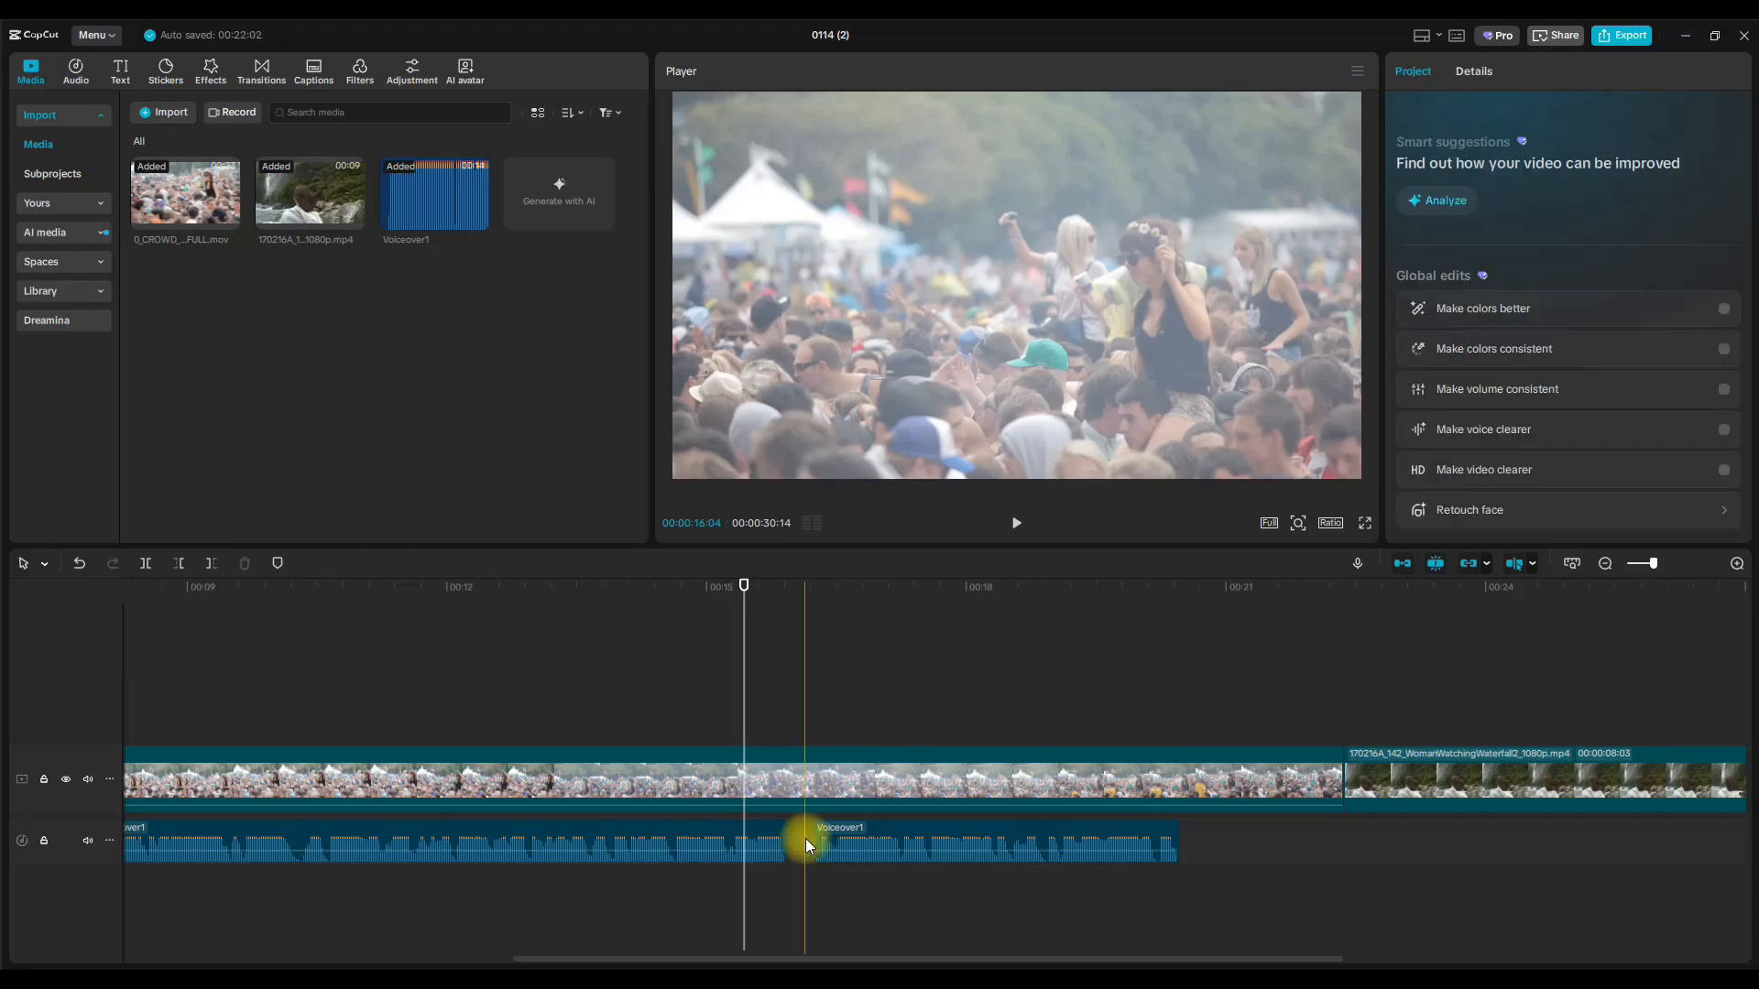
click(943, 923)
drag(985, 830, 969, 832)
Play back the voiceover across the join, starting at 00:00:15:04.
click(718, 681)
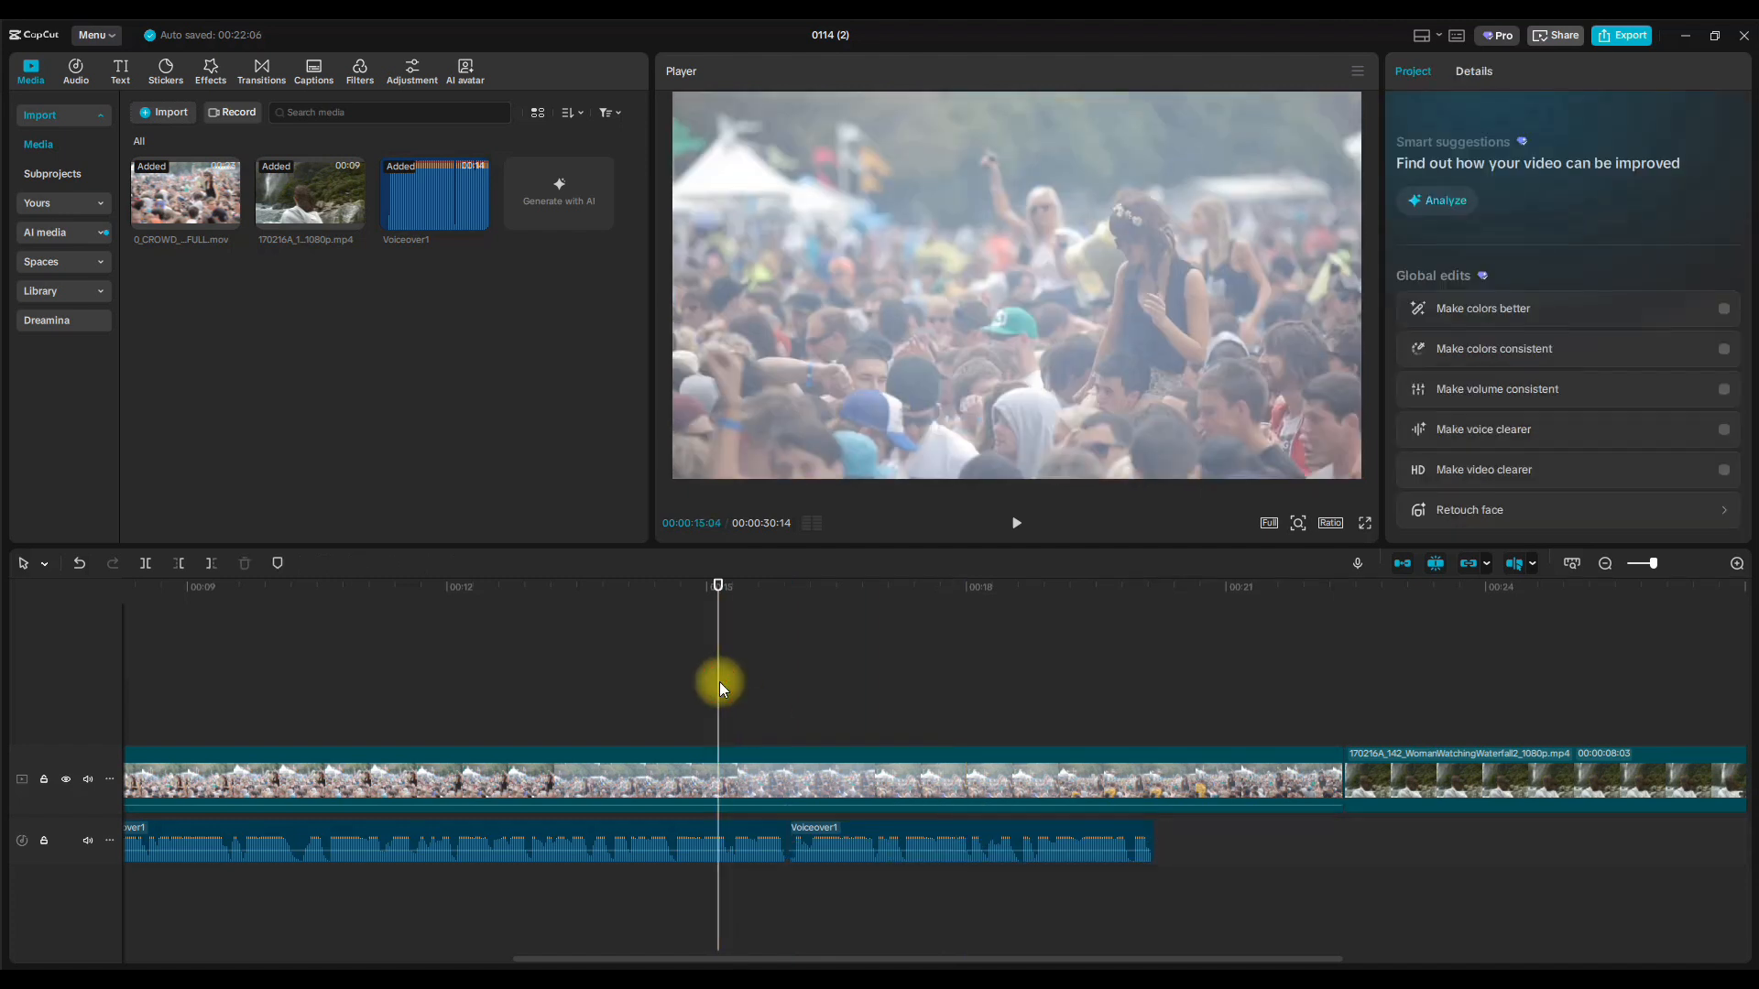
click(1016, 523)
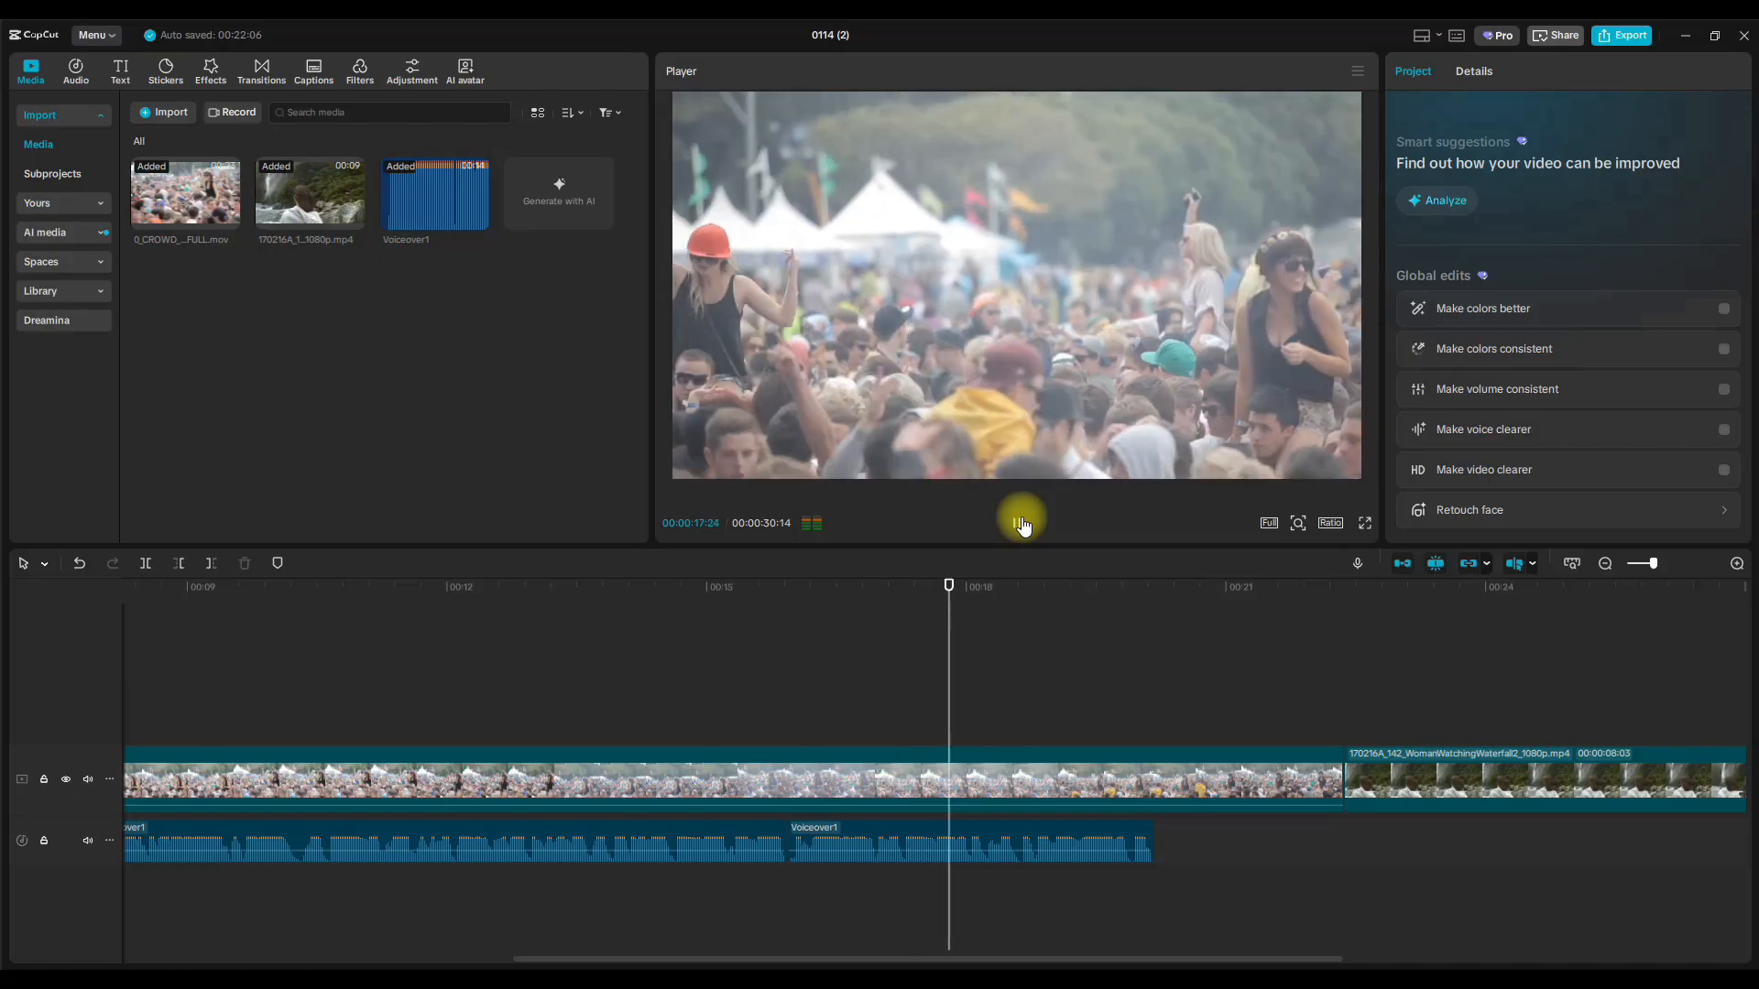
click(1024, 524)
click(1650, 564)
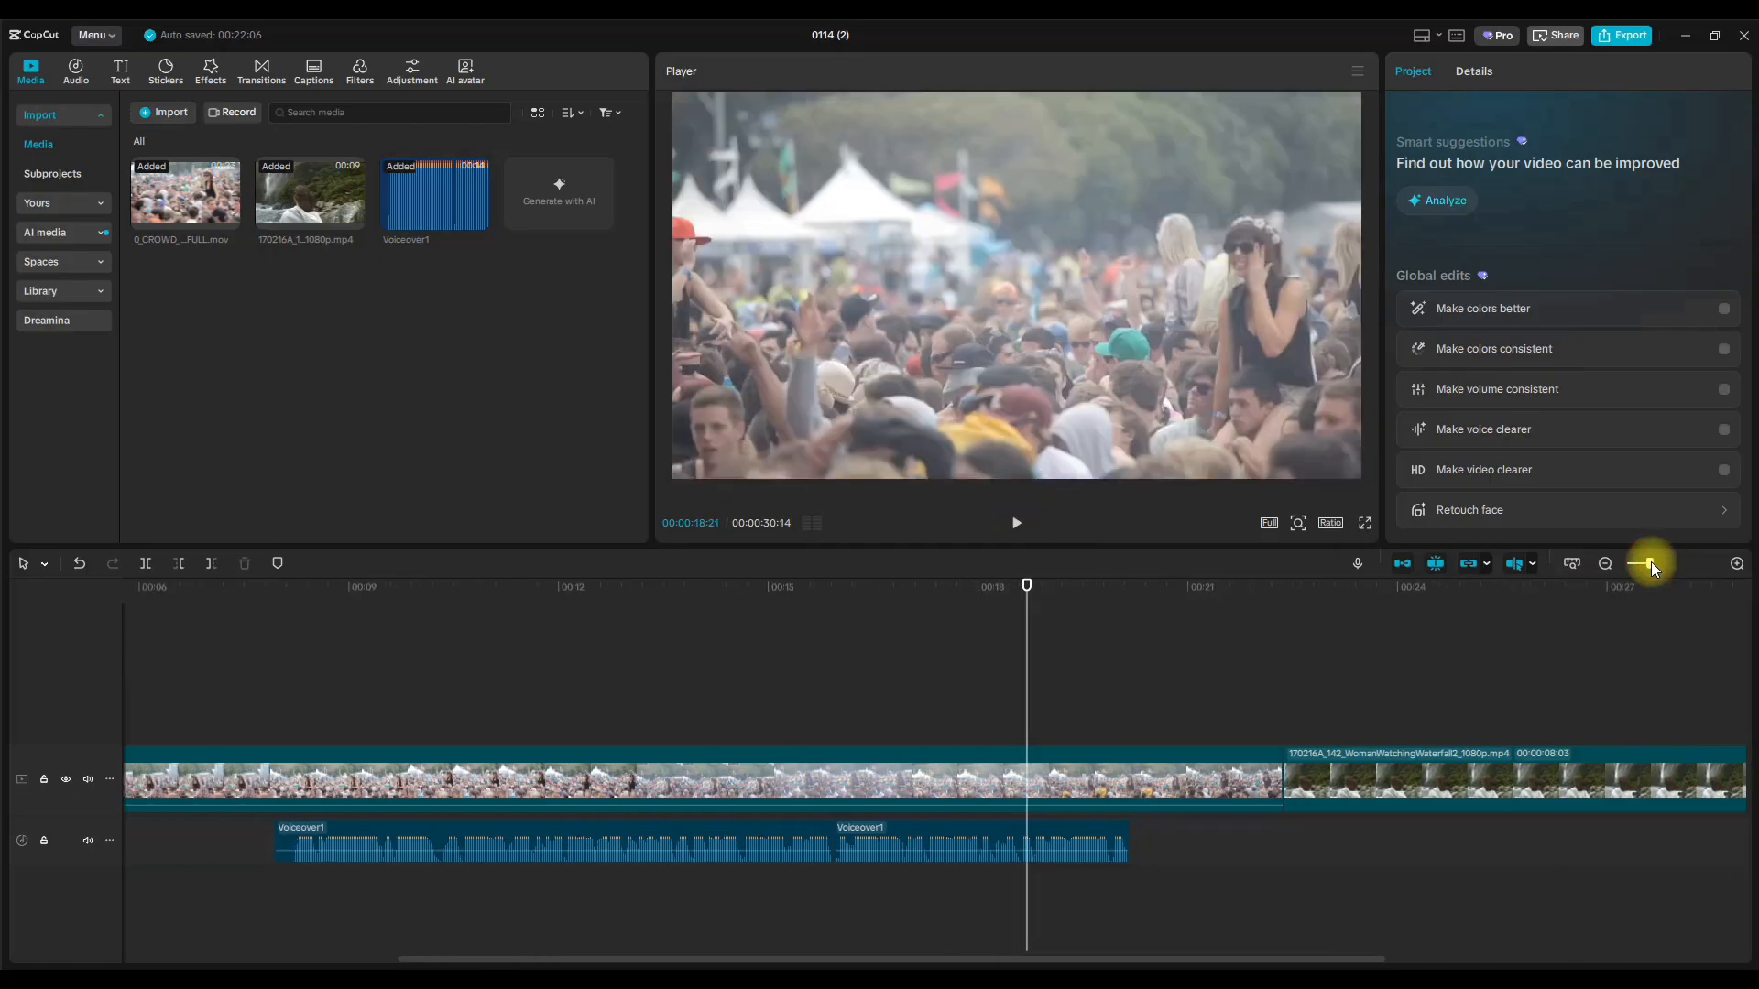
drag(1653, 568, 1642, 563)
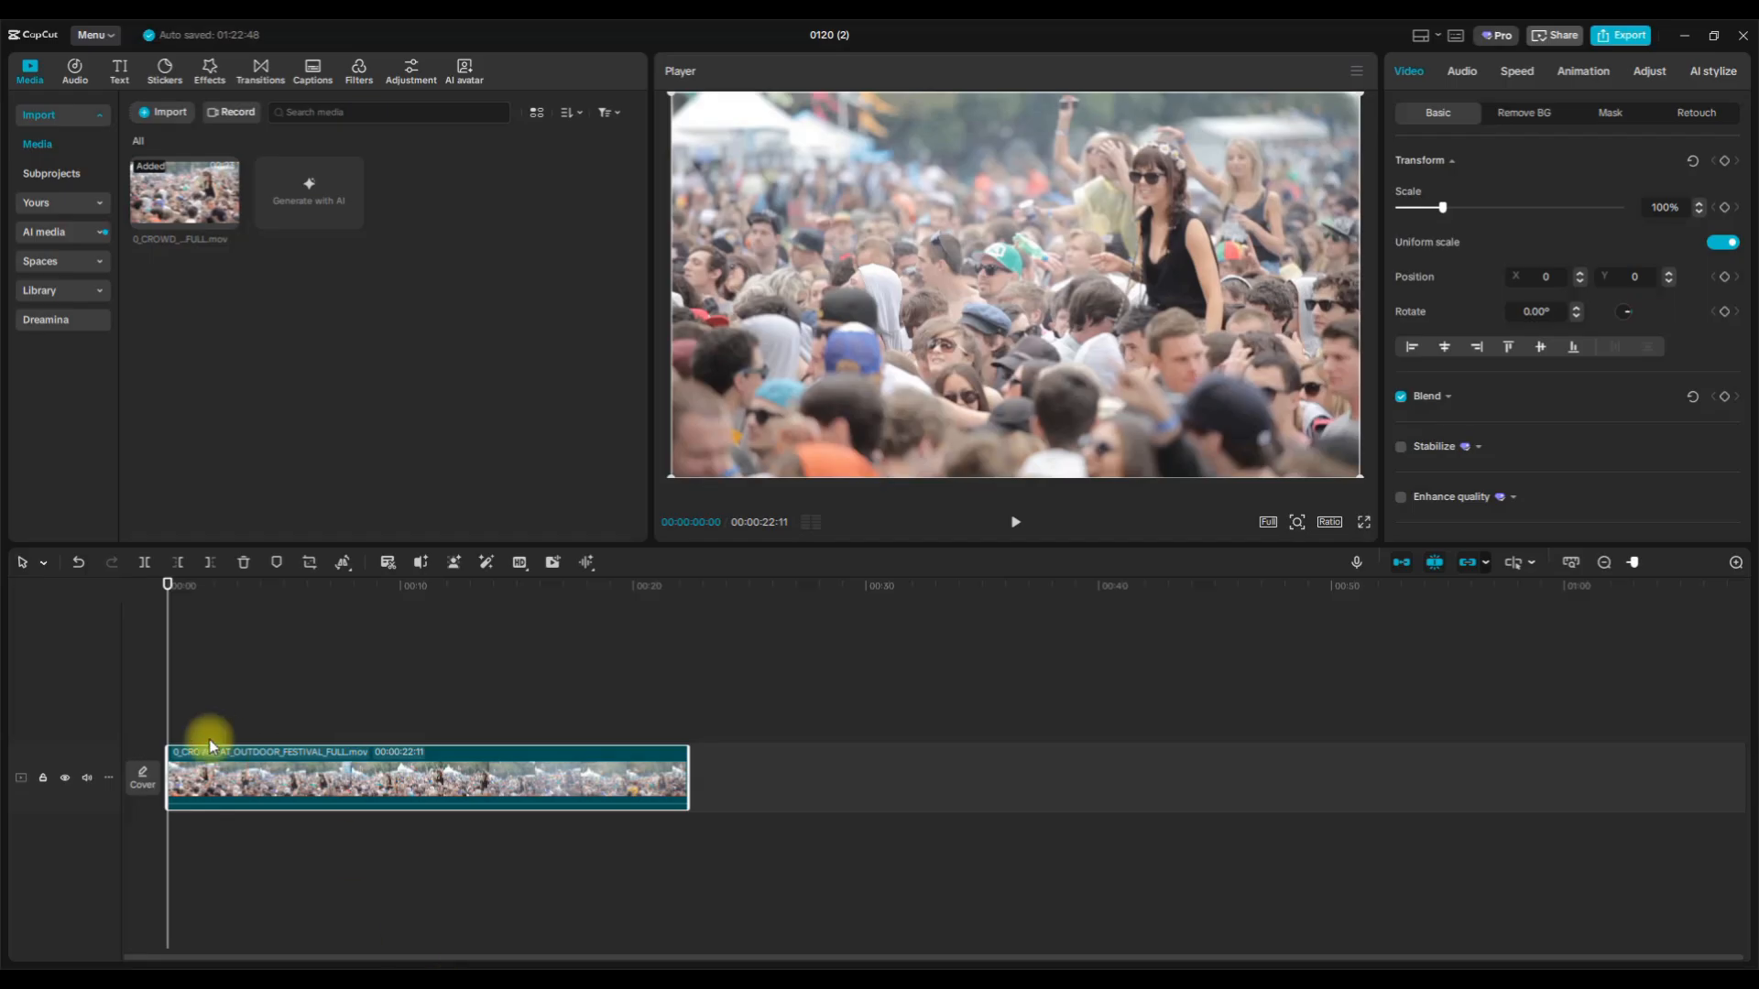
Try shifting the festival crowd clip sideways within the frame, undoing each move.
click(275, 779)
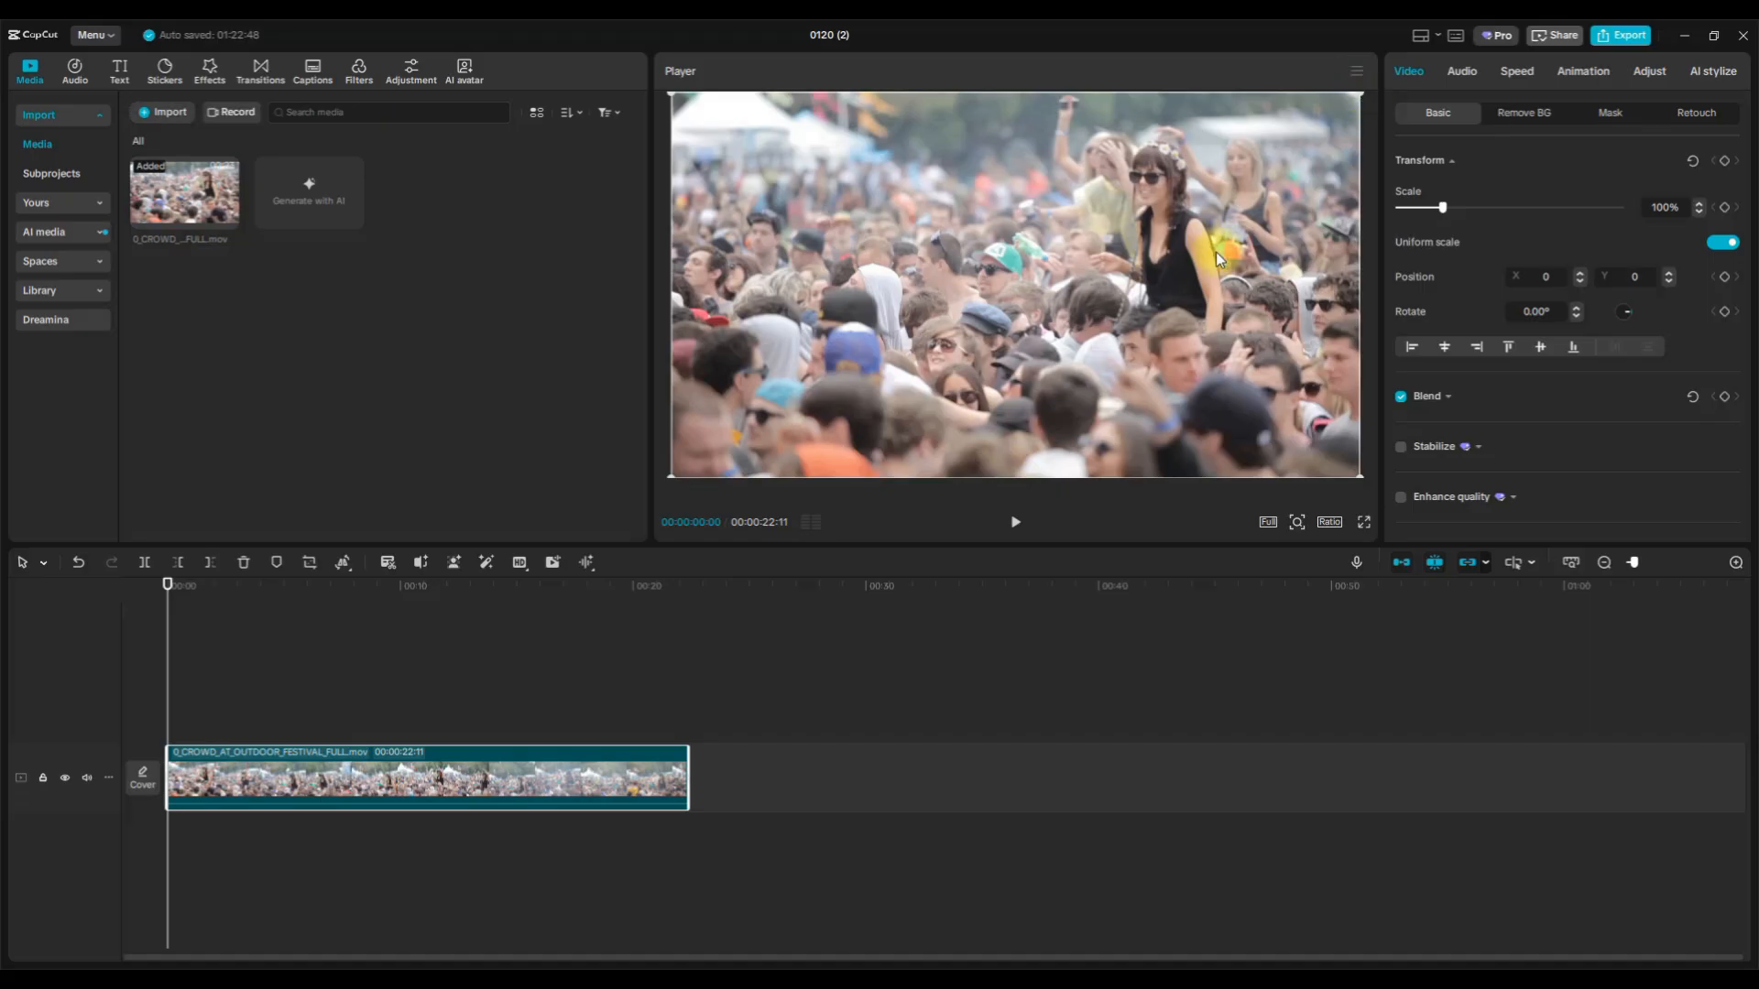
drag(1189, 244, 826, 233)
click(78, 561)
drag(1120, 279, 962, 279)
click(78, 563)
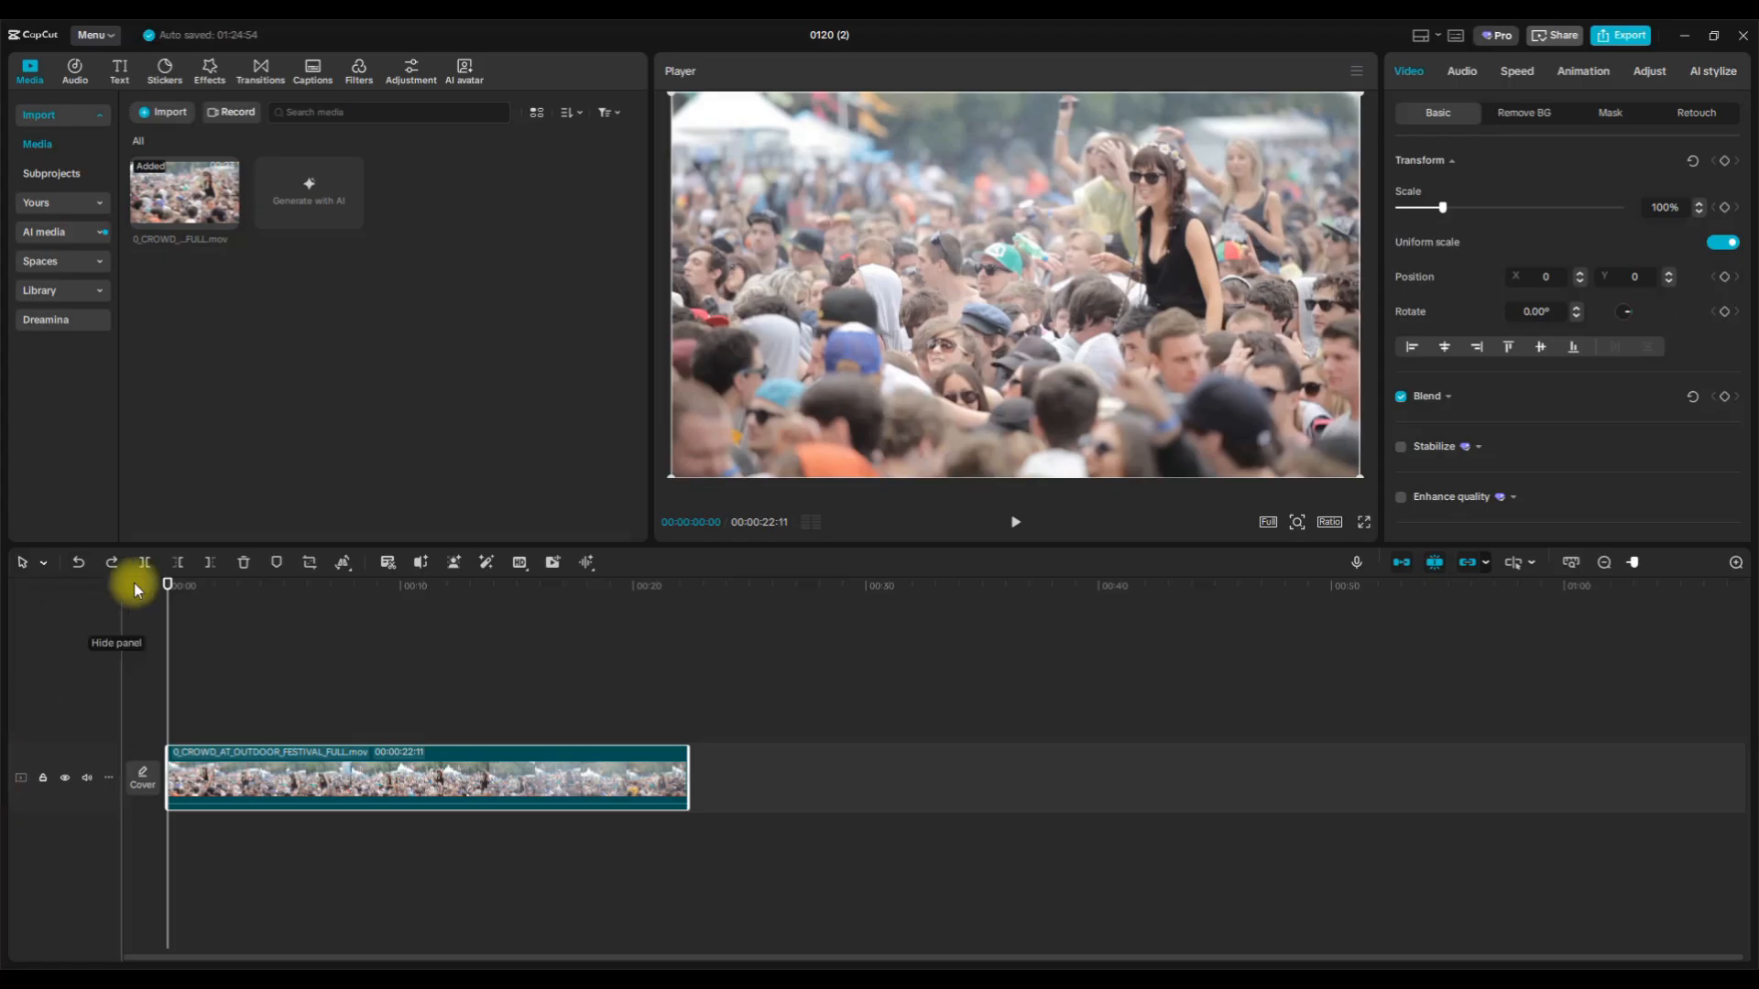
Add a scale keyframe to the festival crowd clip at 00:00:01:24.
drag(167, 584, 211, 598)
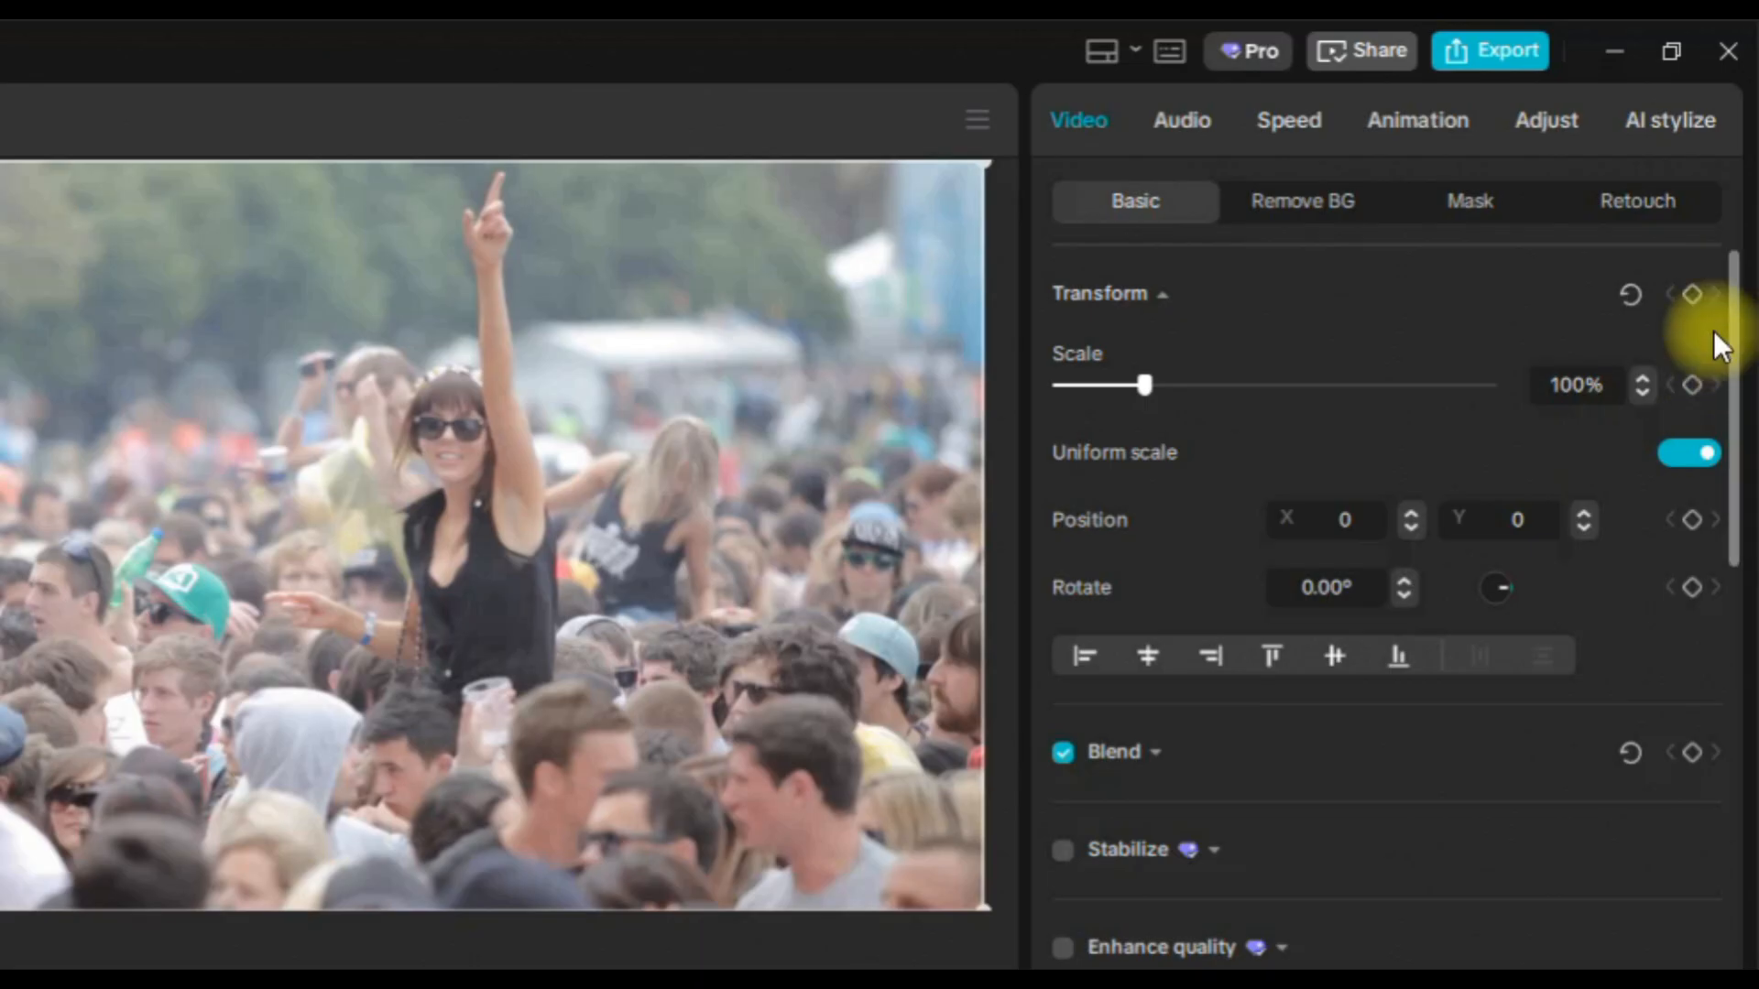
click(1691, 388)
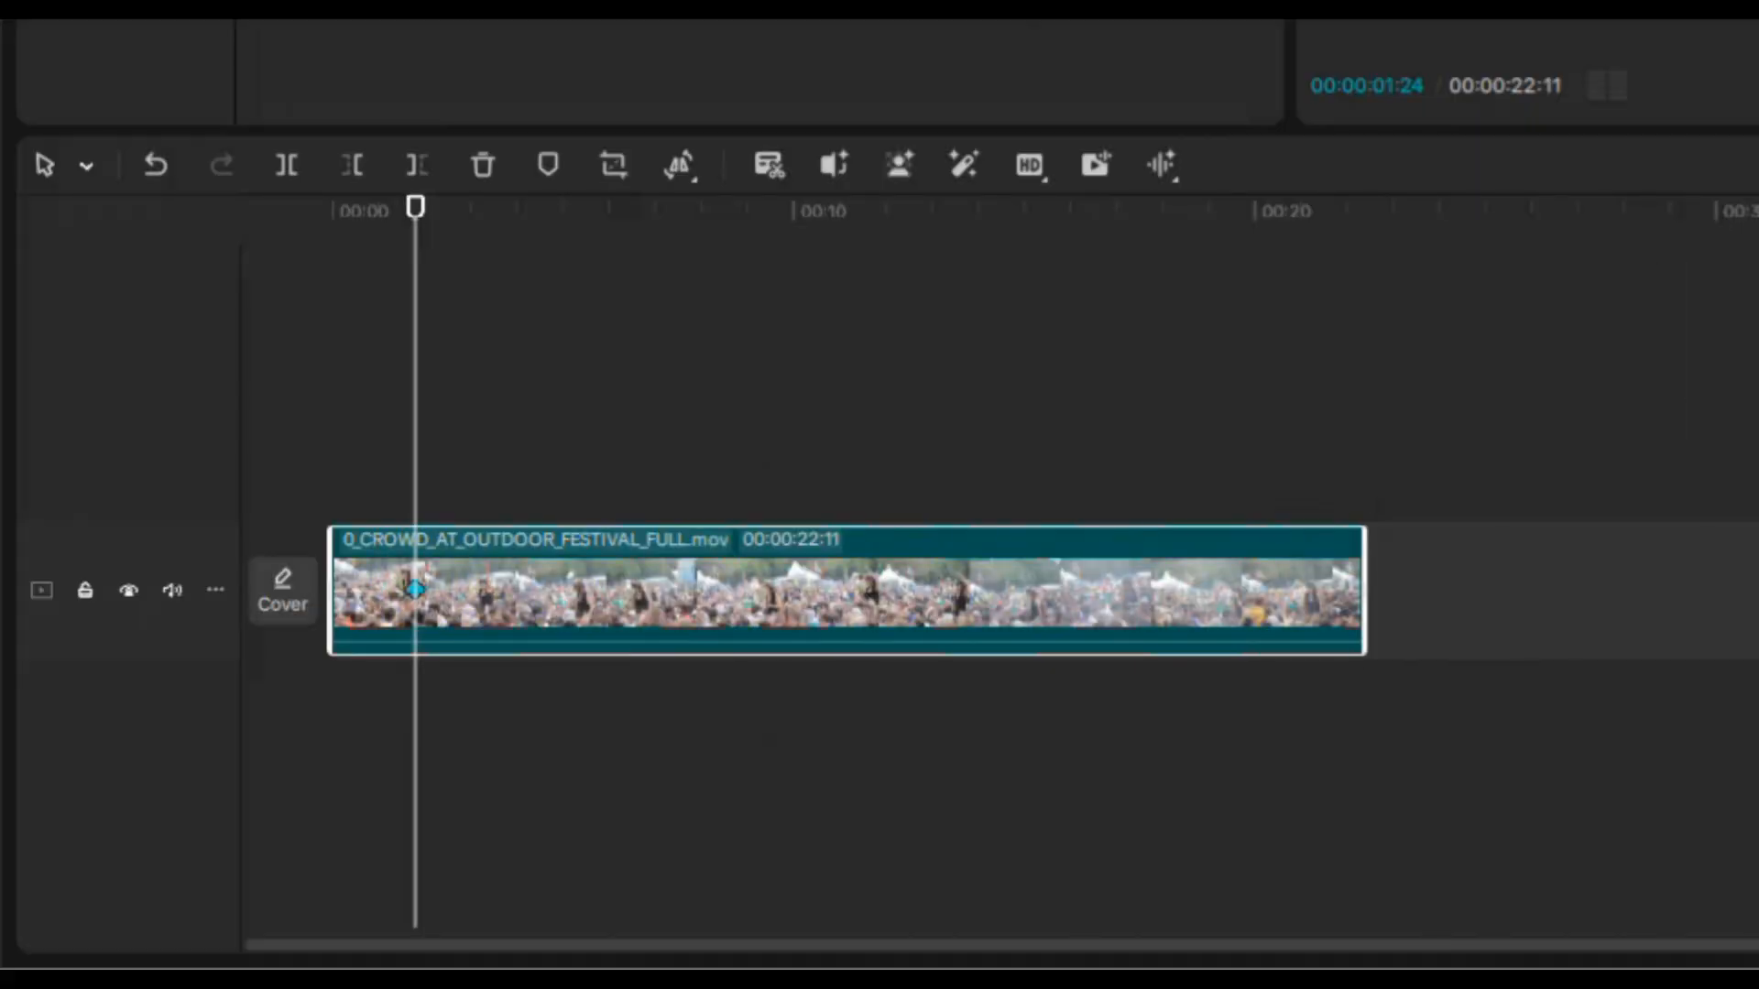
Add a scale keyframe to the festival crowd clip at 00:00:04:14 and enlarge the clip to 232% there.
scroll(847, 591, up, 8)
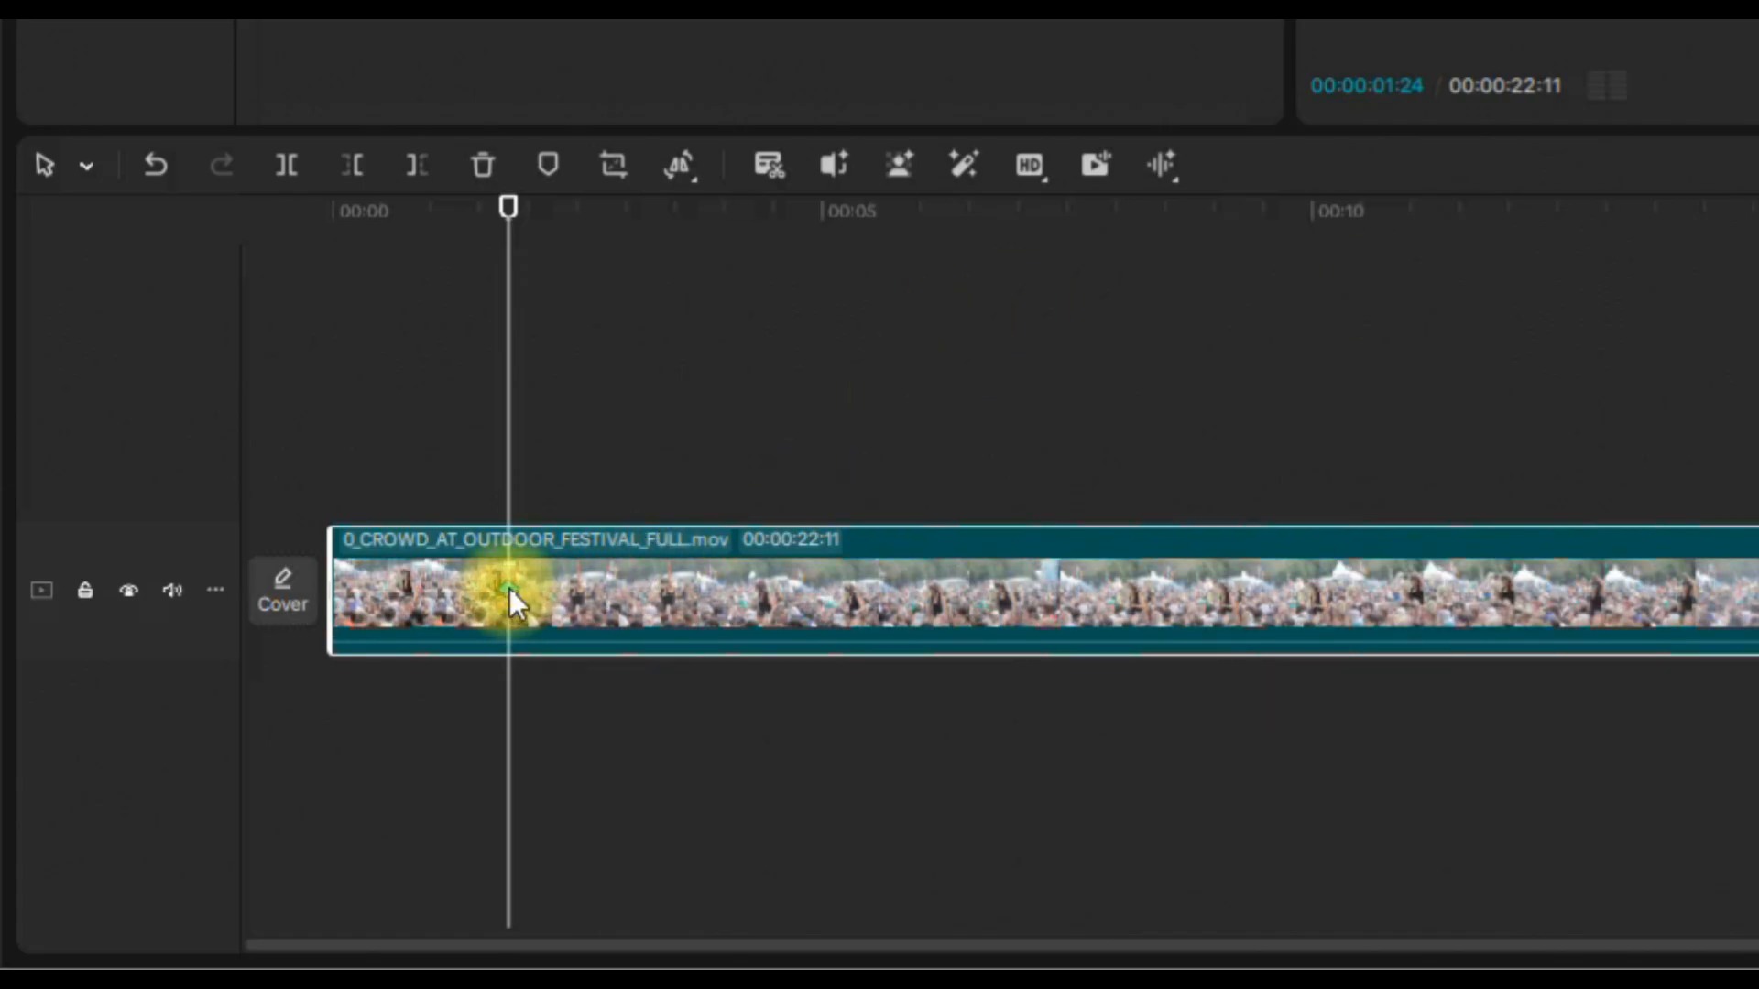
drag(507, 209, 775, 259)
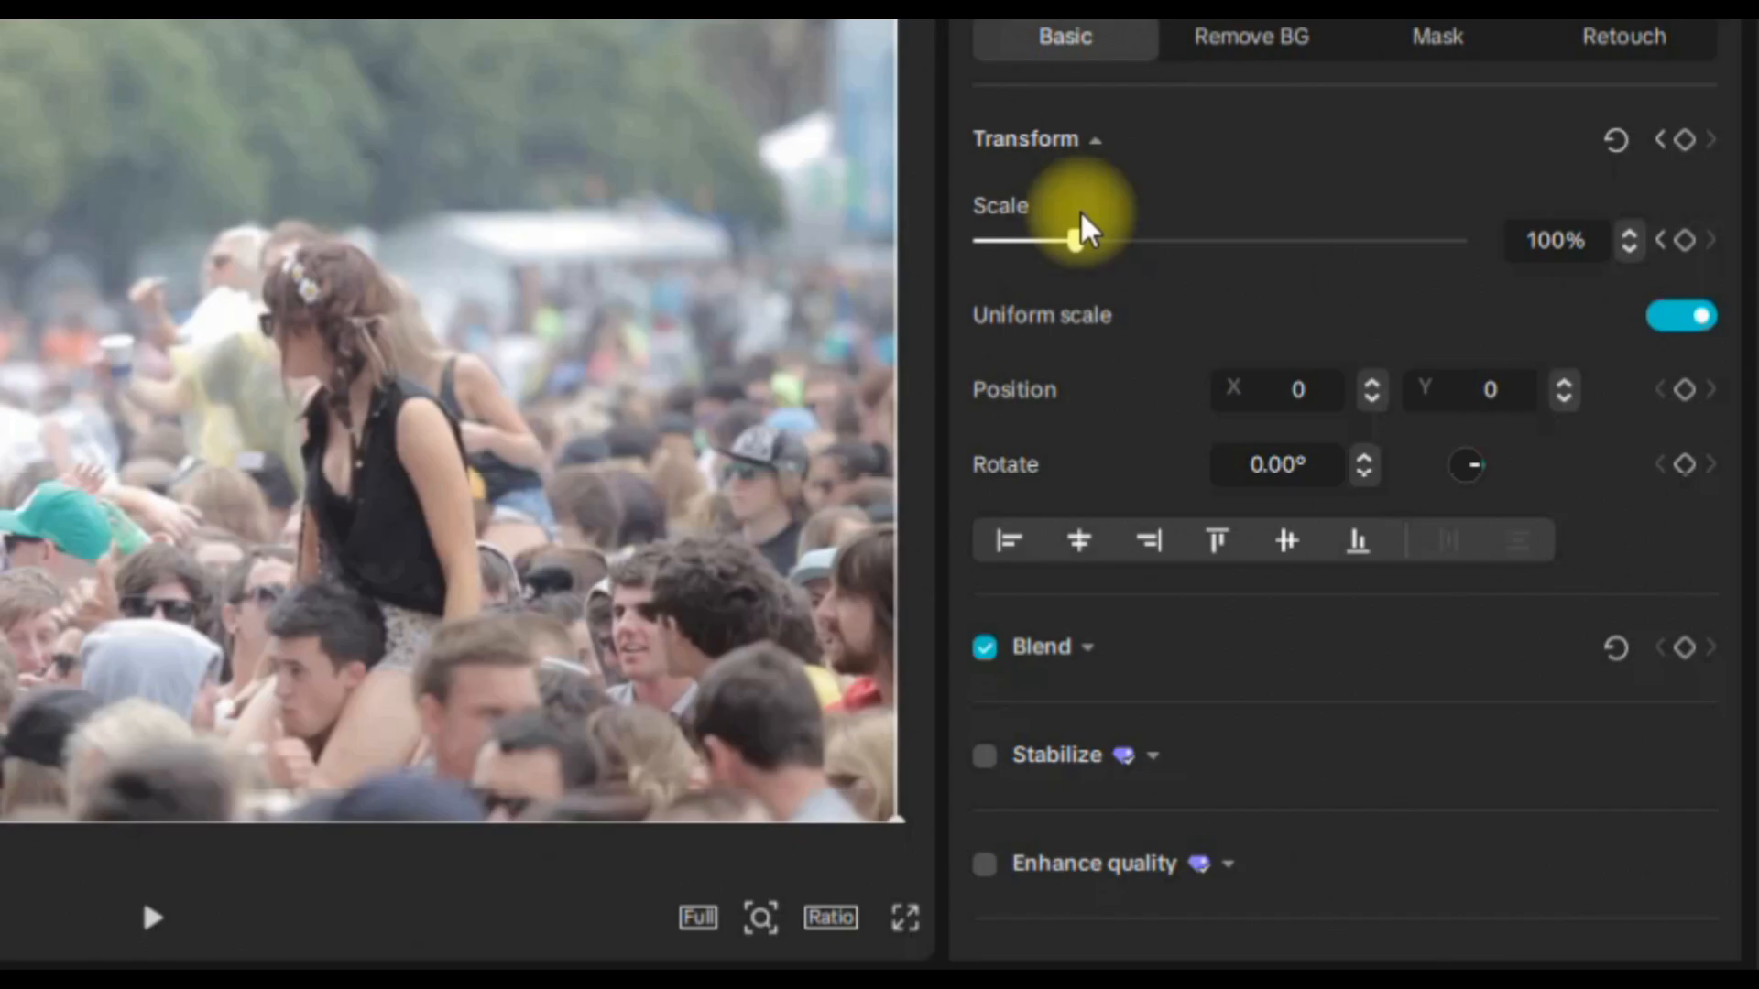
click(1685, 242)
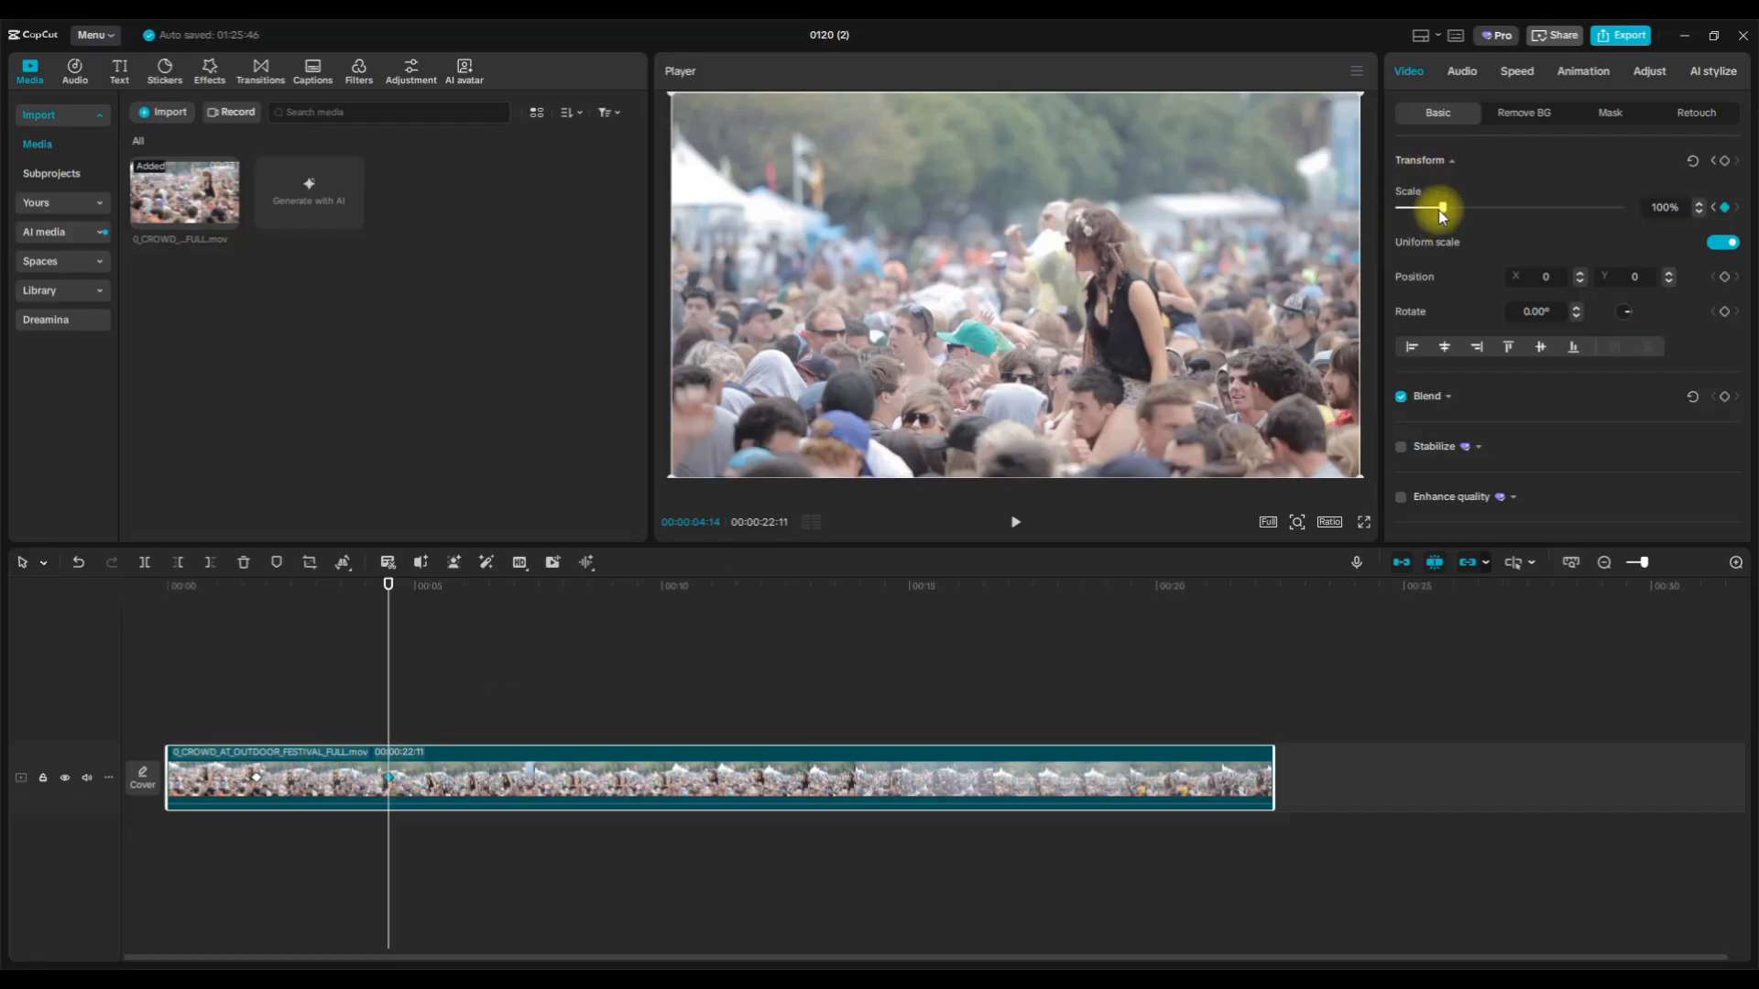
drag(1440, 210, 1487, 226)
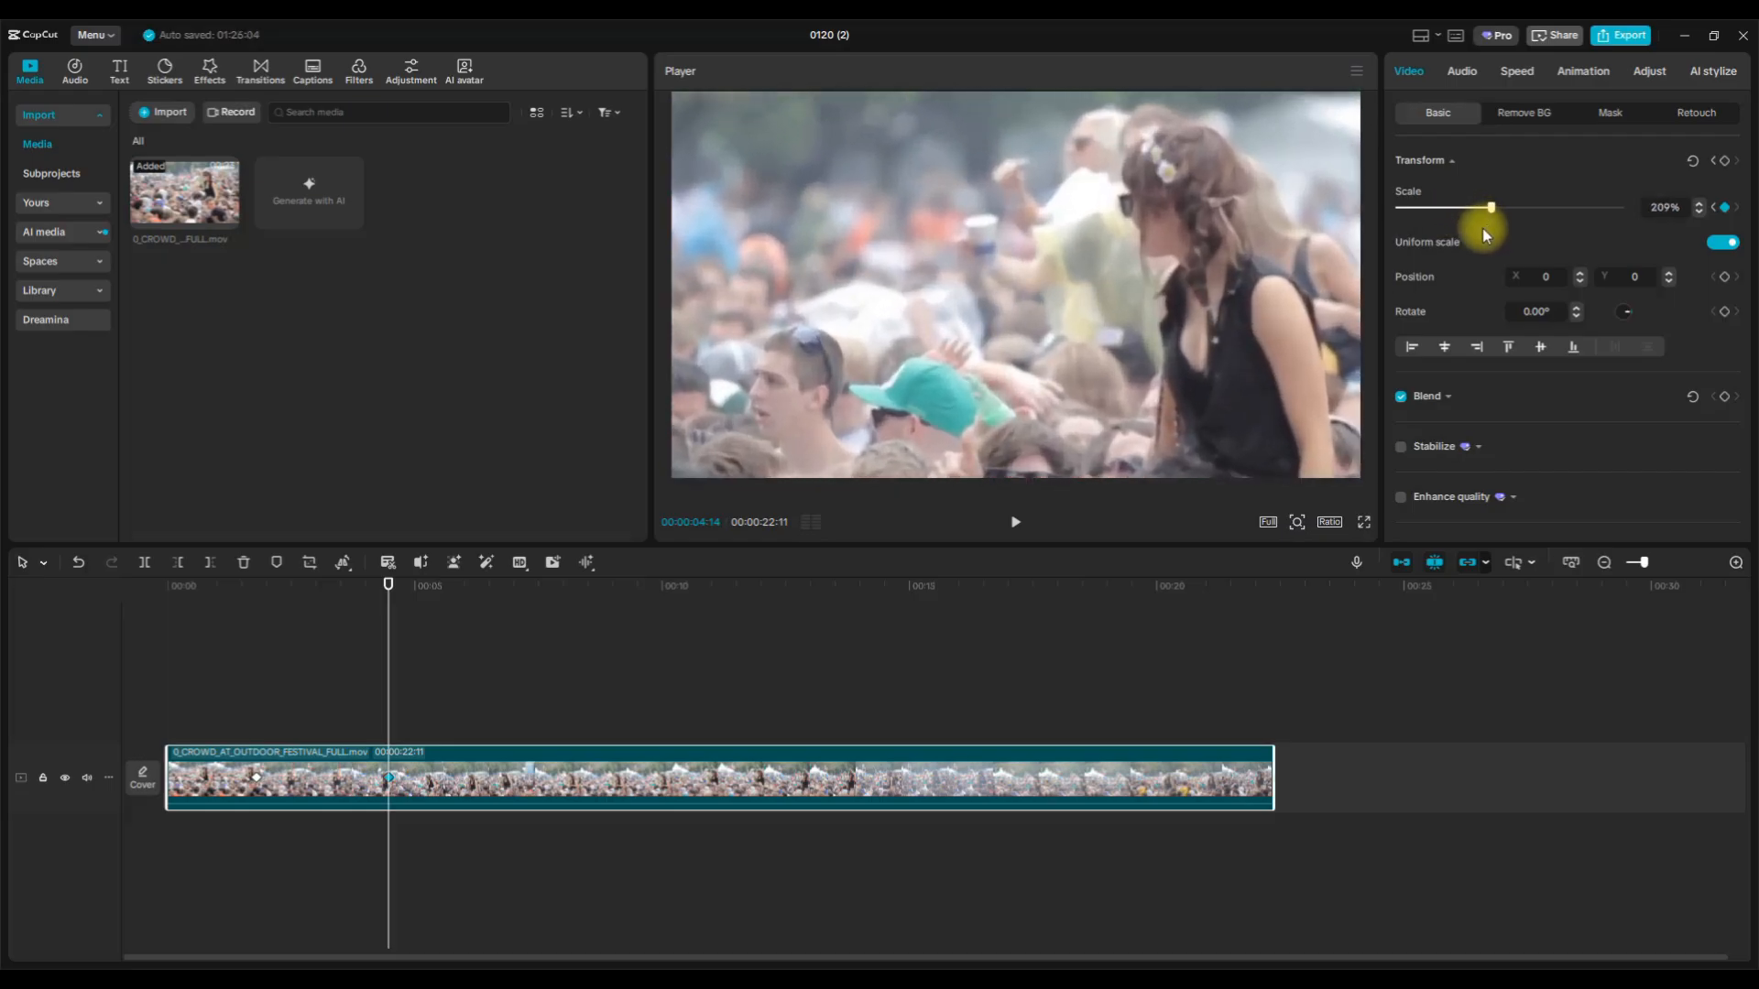
drag(1482, 229, 1502, 213)
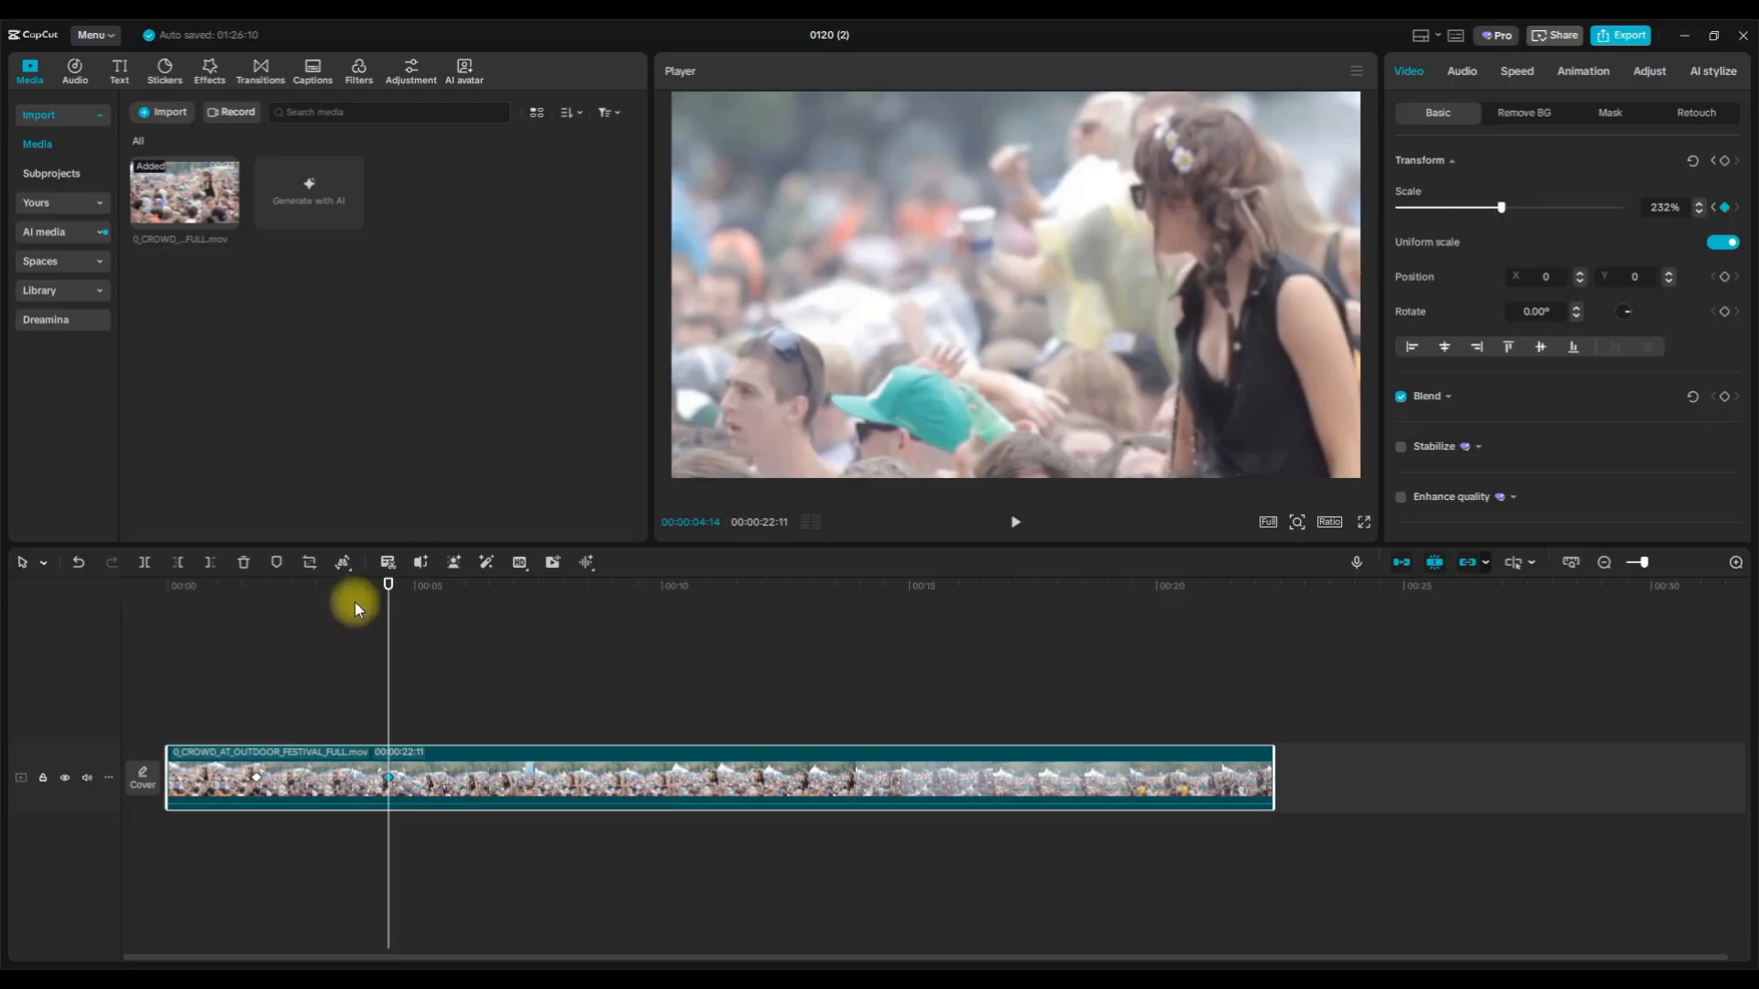
Play back the zoom-in on the crowd clip, starting at 00:00:01:10.
drag(385, 583, 238, 594)
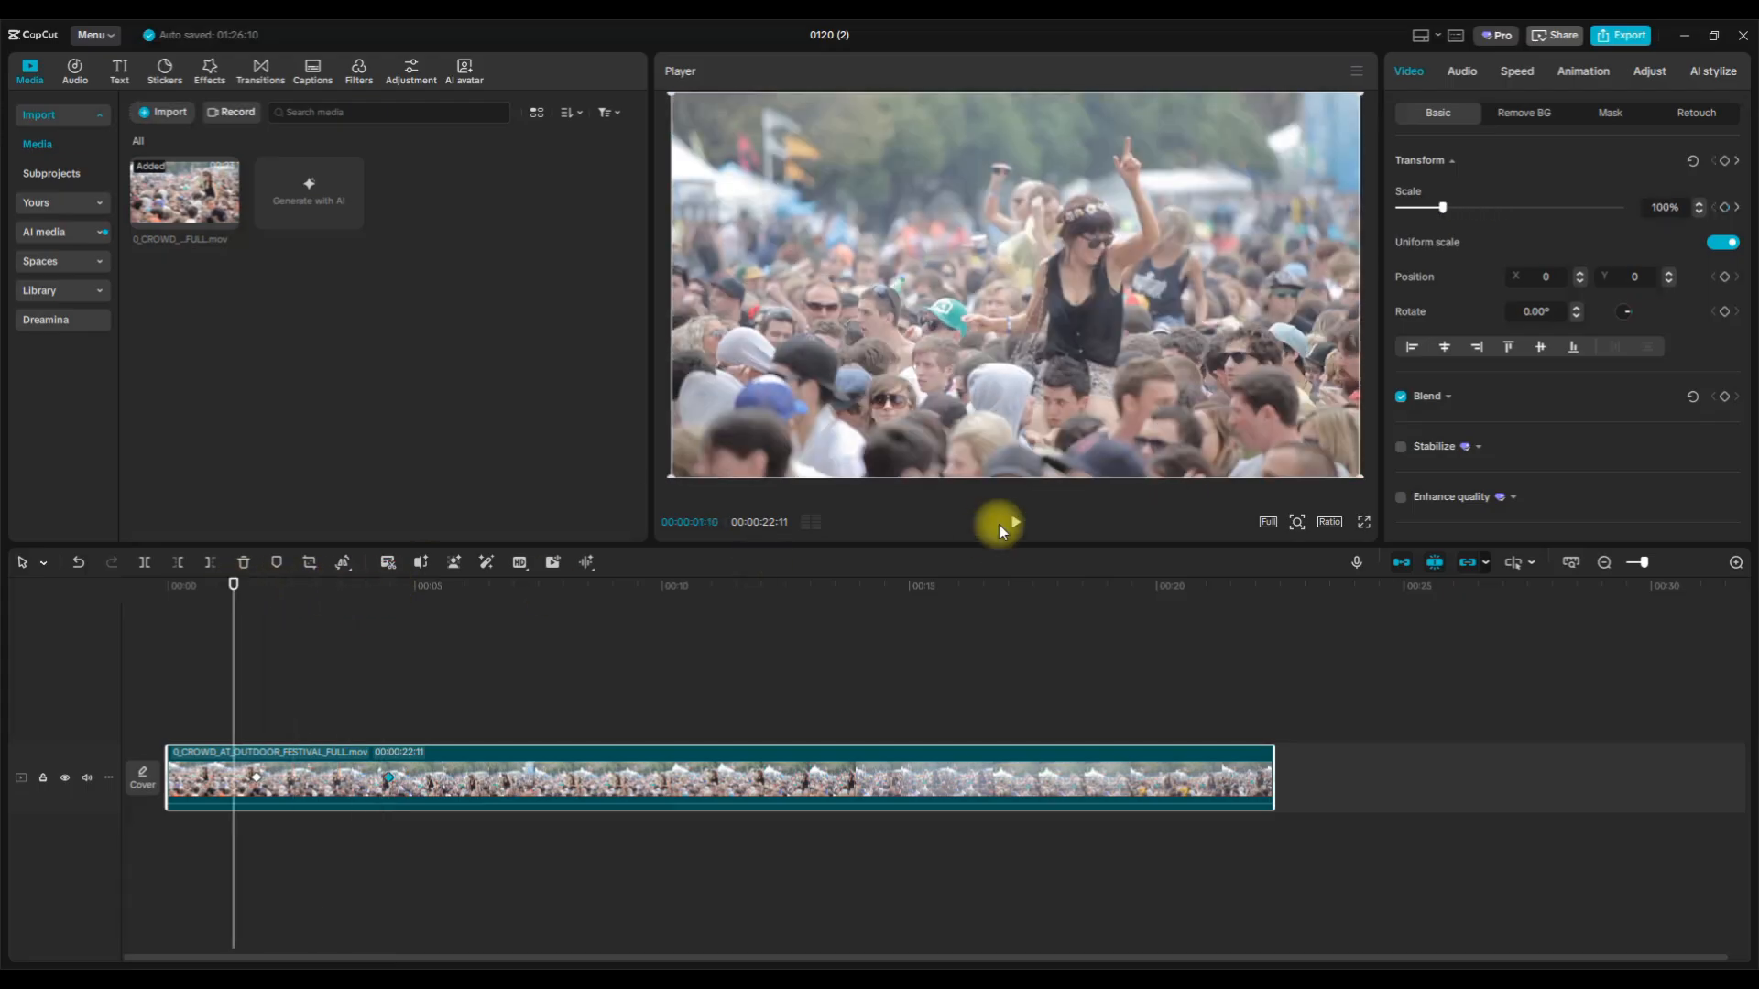
click(1015, 522)
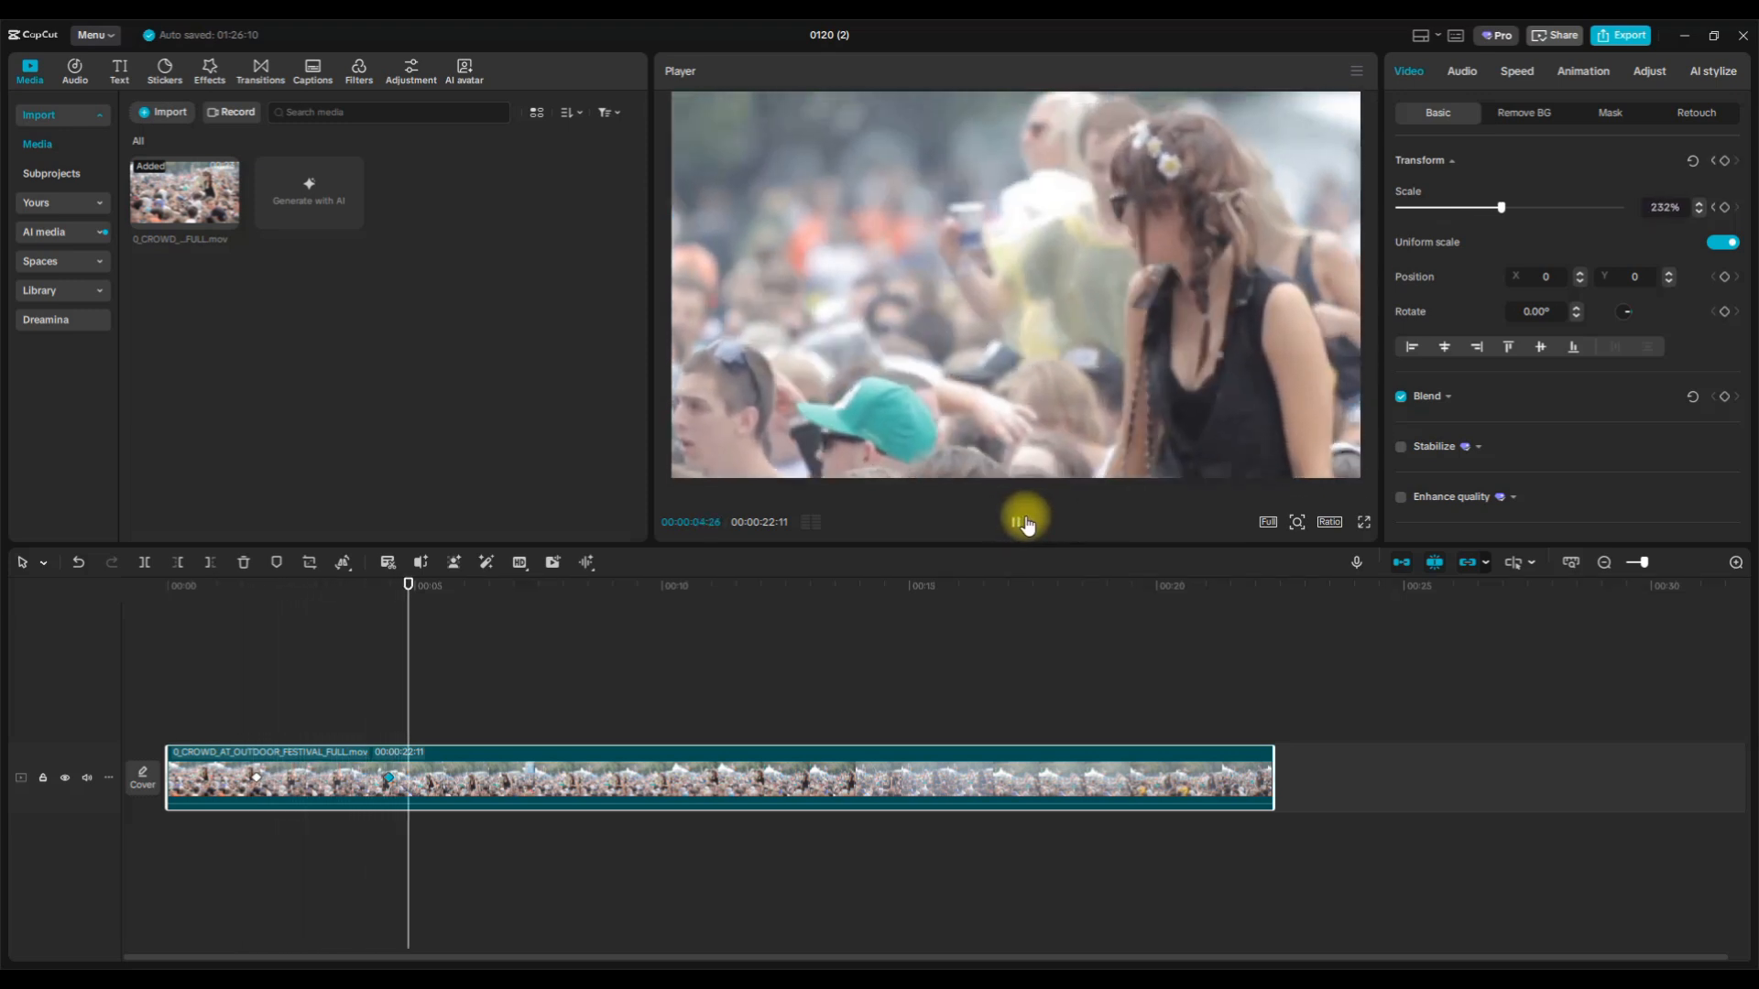
click(1026, 524)
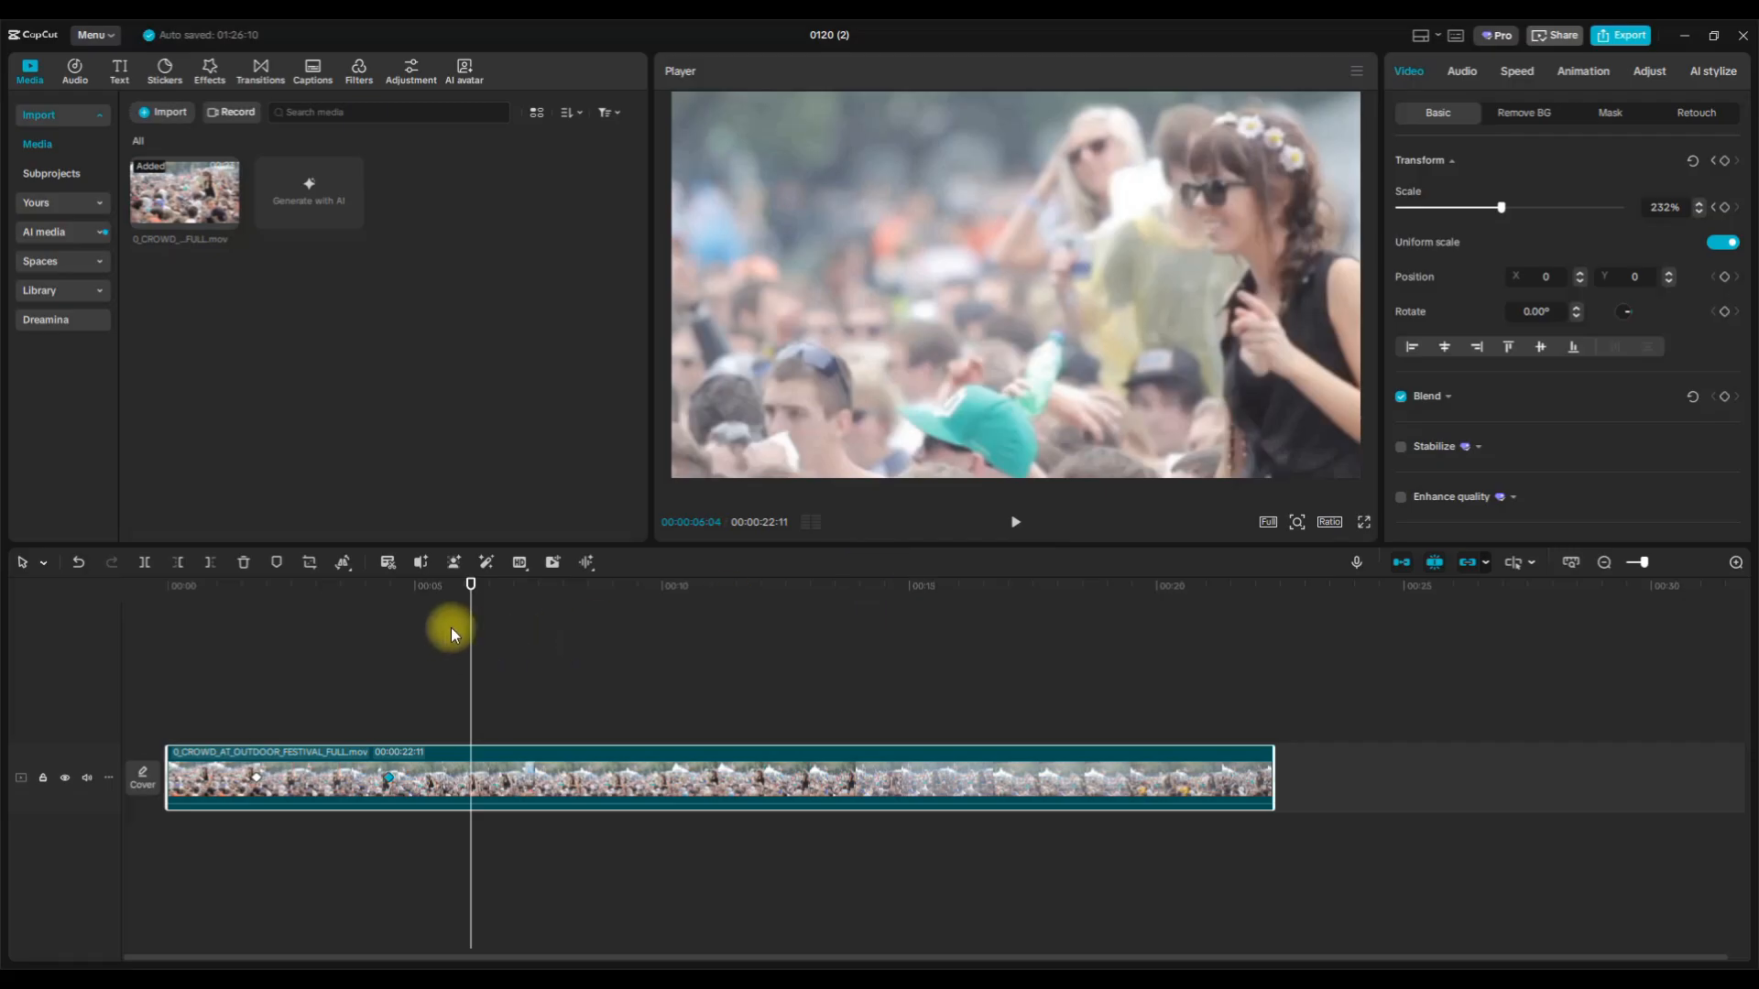
Add a position keyframe to the crowd clip at its first scale keyframe, 00:00:01:24.
click(459, 597)
drag(457, 597, 316, 591)
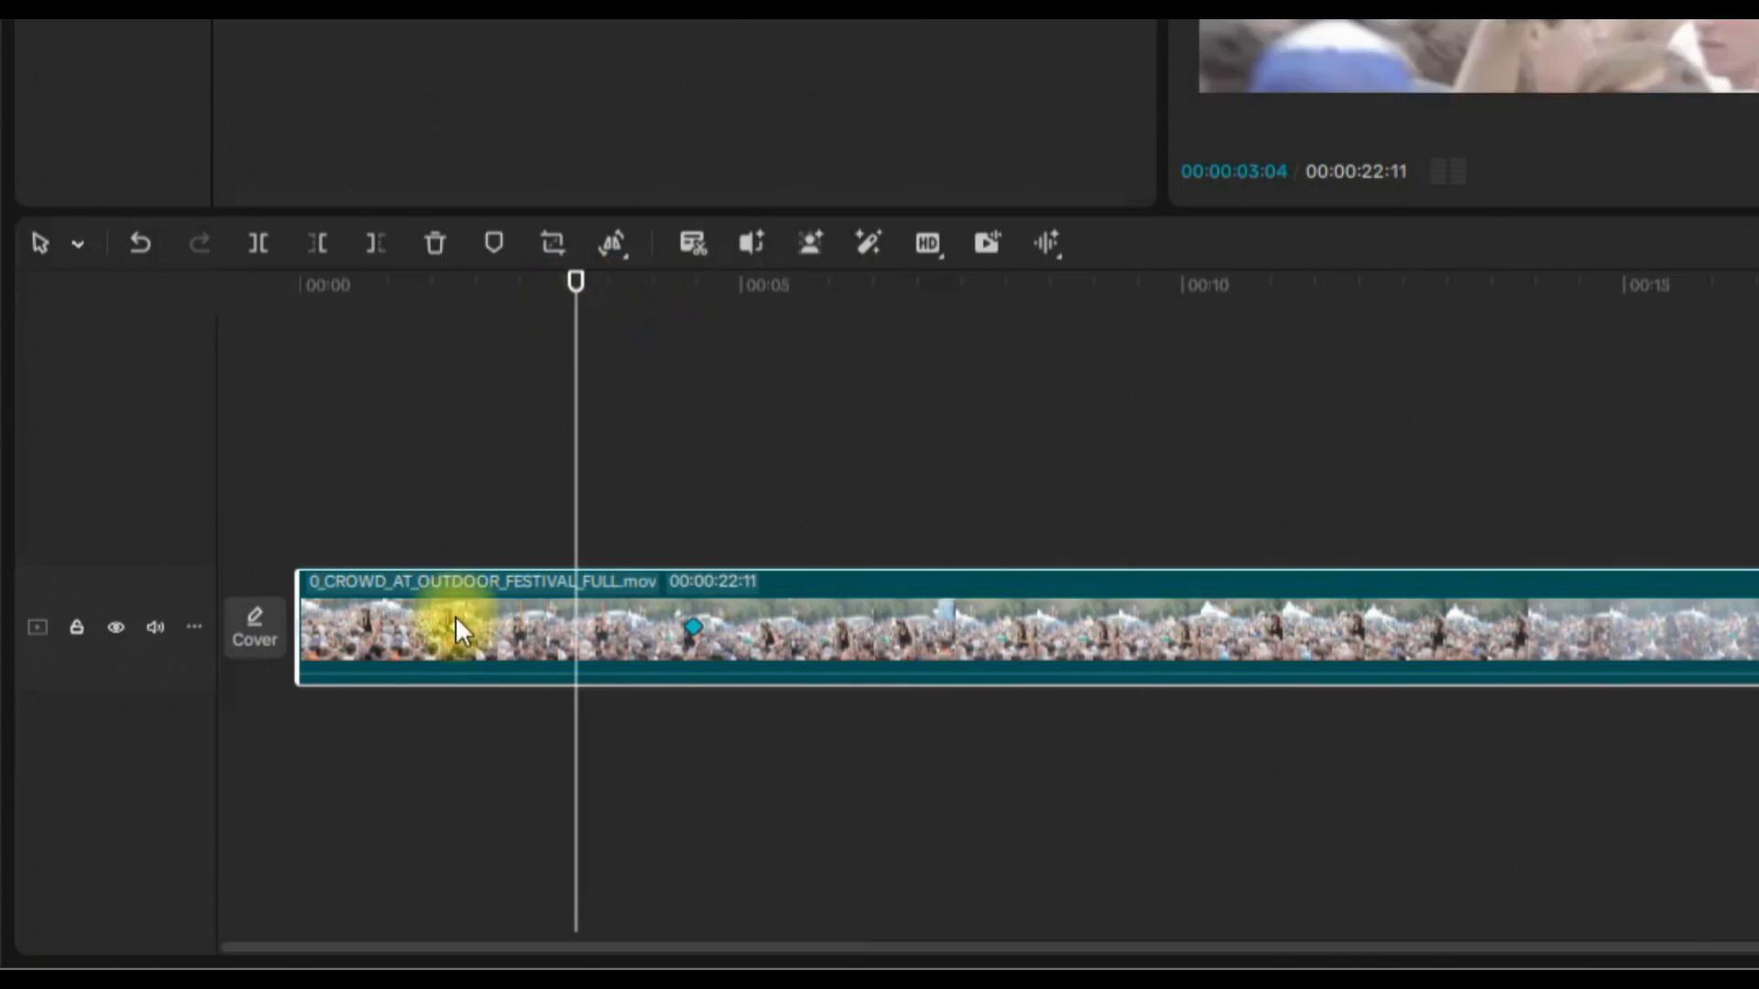
click(261, 776)
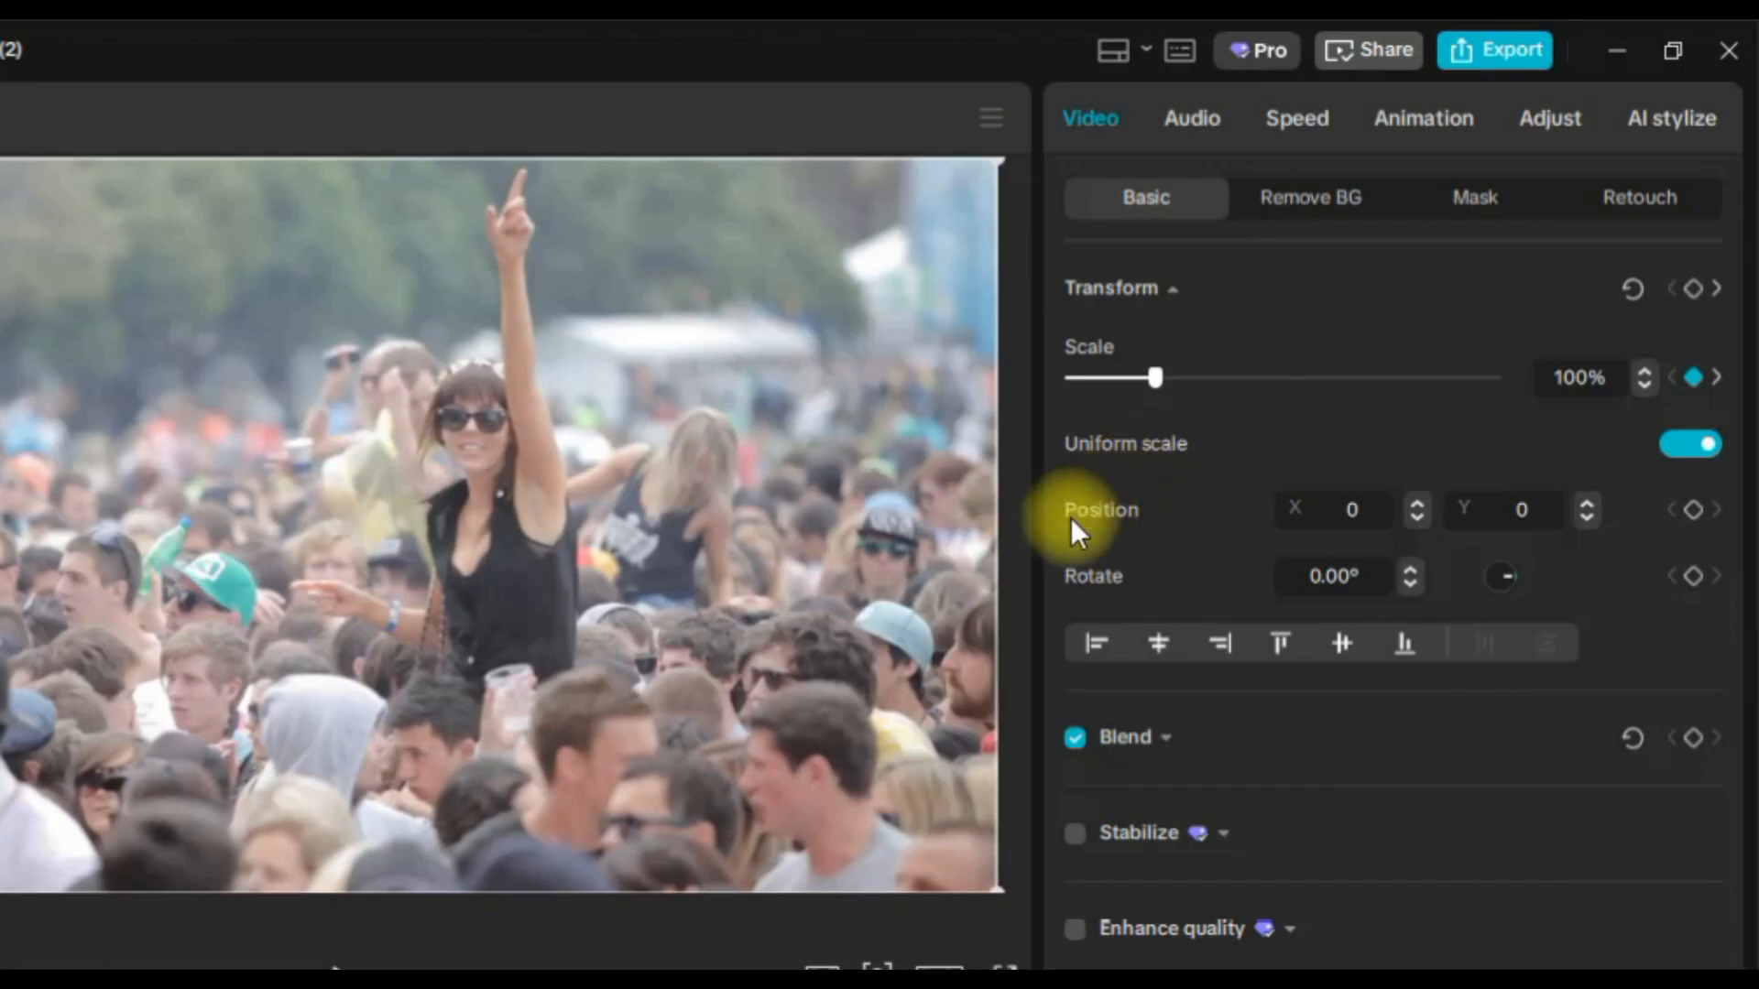
click(1696, 515)
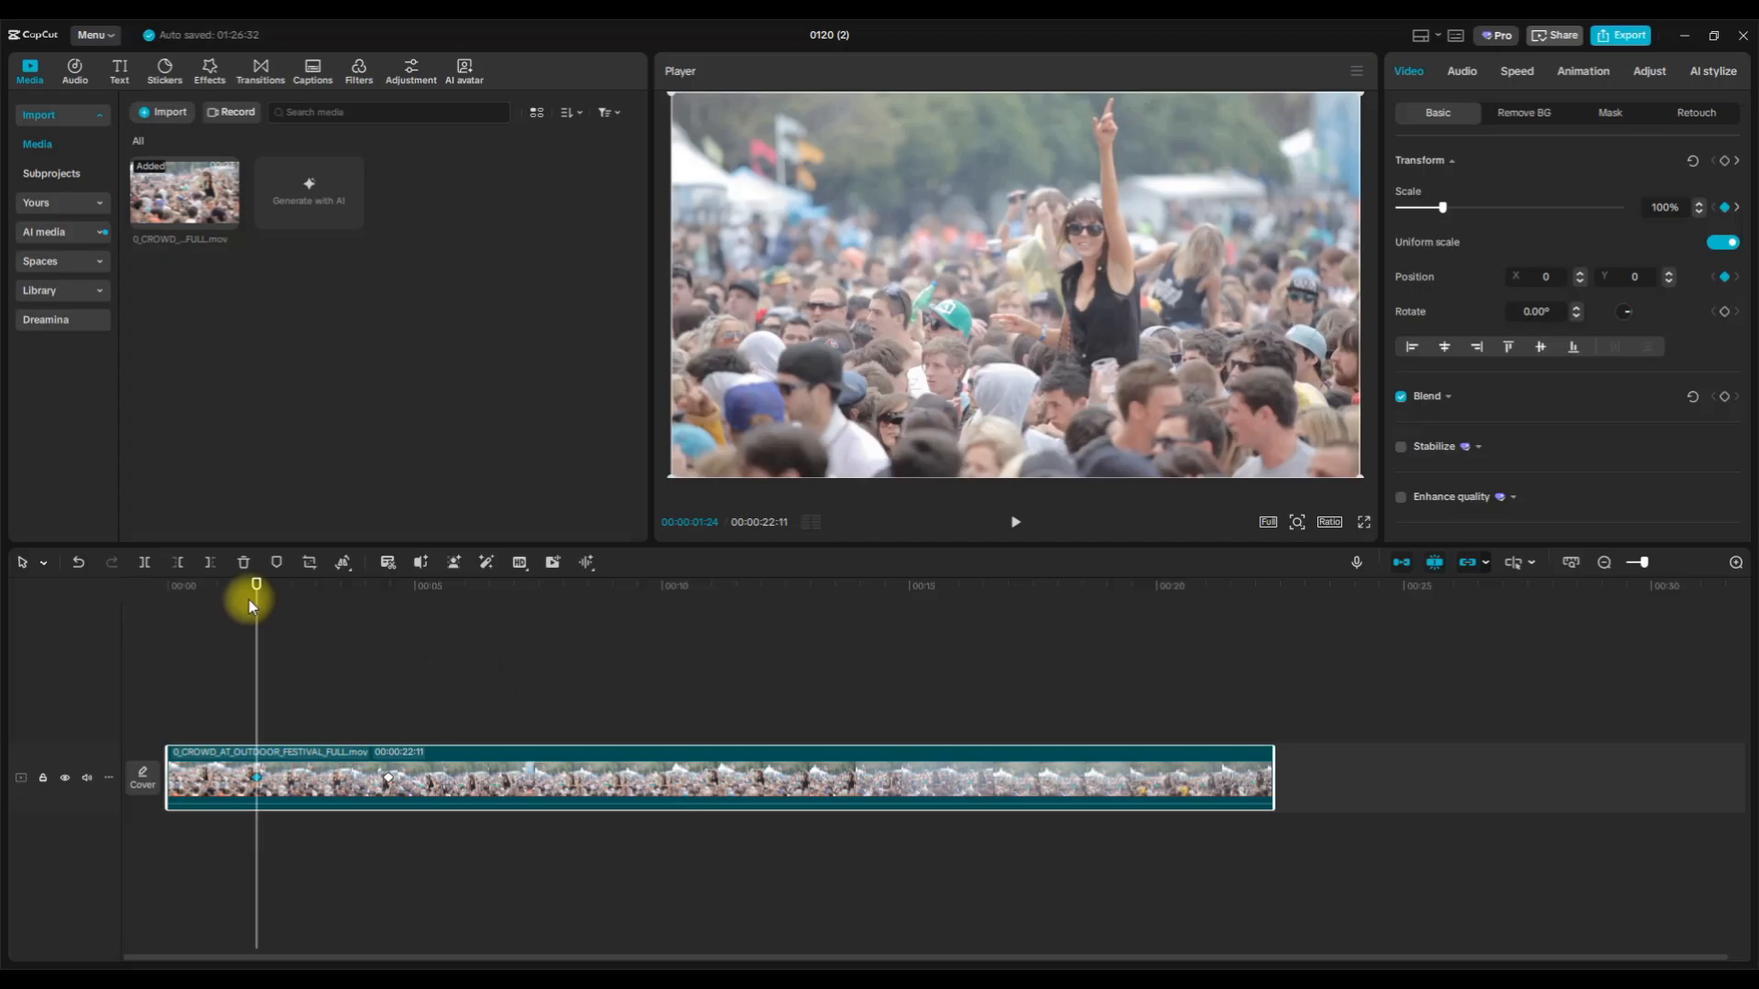
Add a position keyframe at 00:00:04:14 and shift the enlarged clip horizontally to X -1284, bringing the woman nearer the frame's centre.
drag(252, 604, 341, 605)
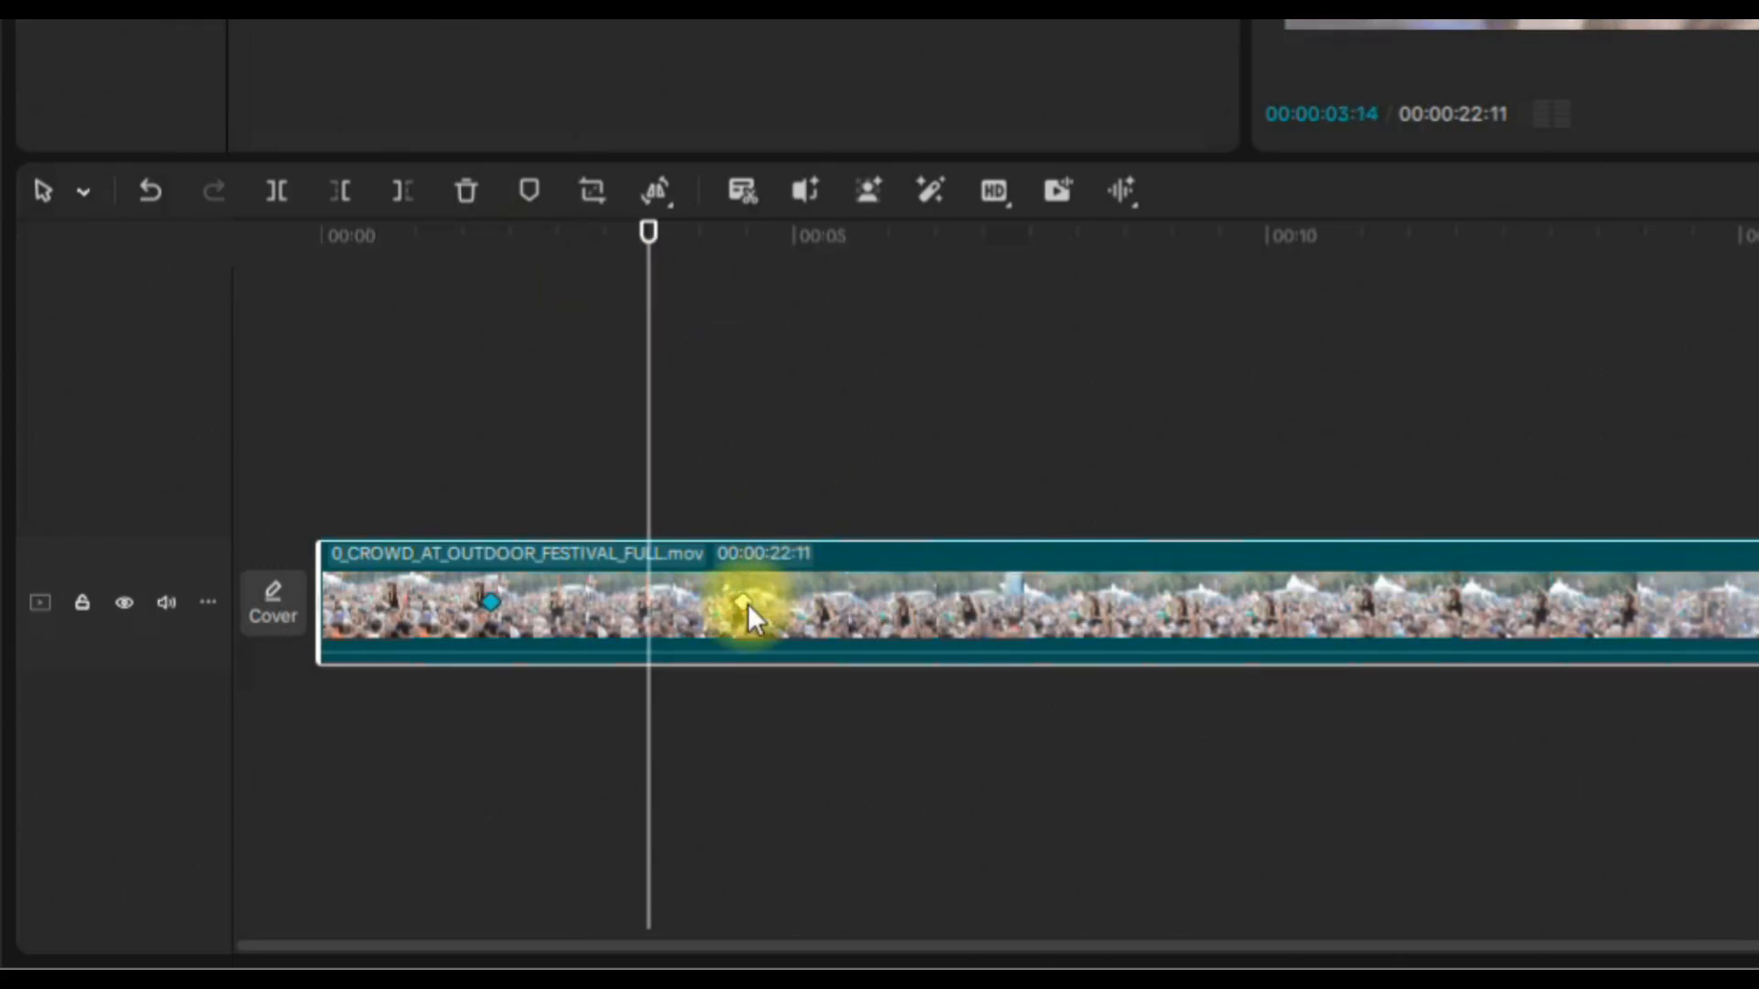
click(747, 603)
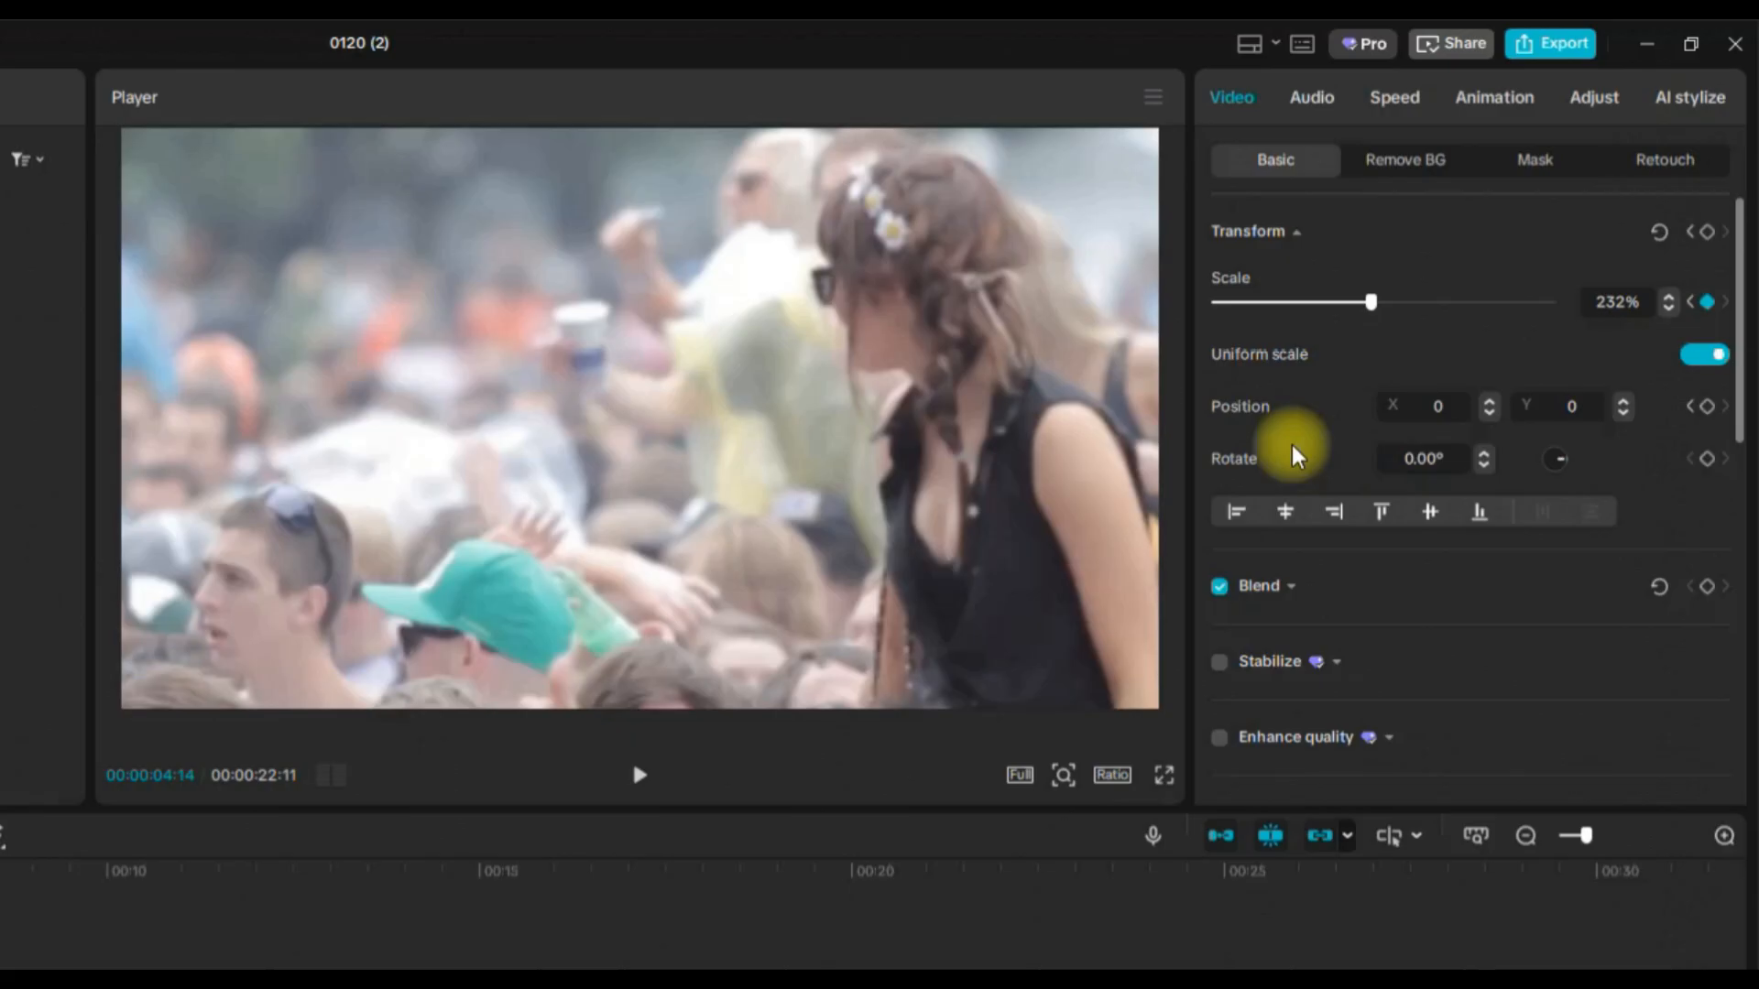
click(1706, 408)
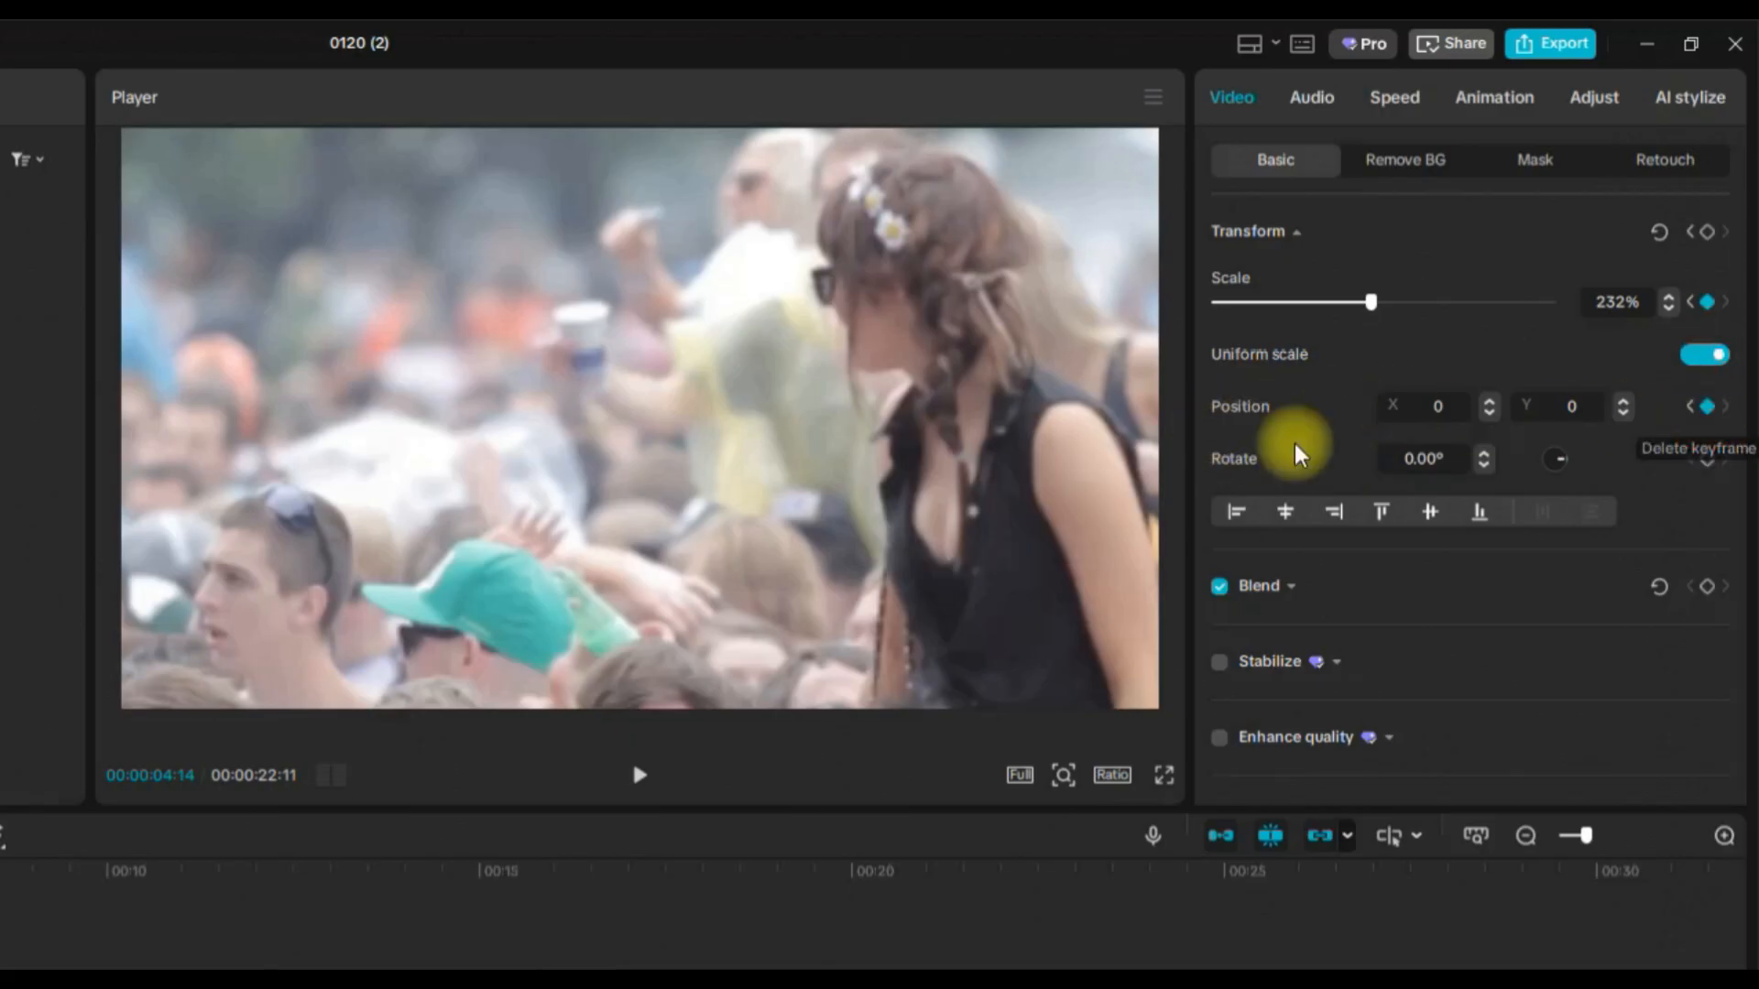
drag(953, 394, 608, 382)
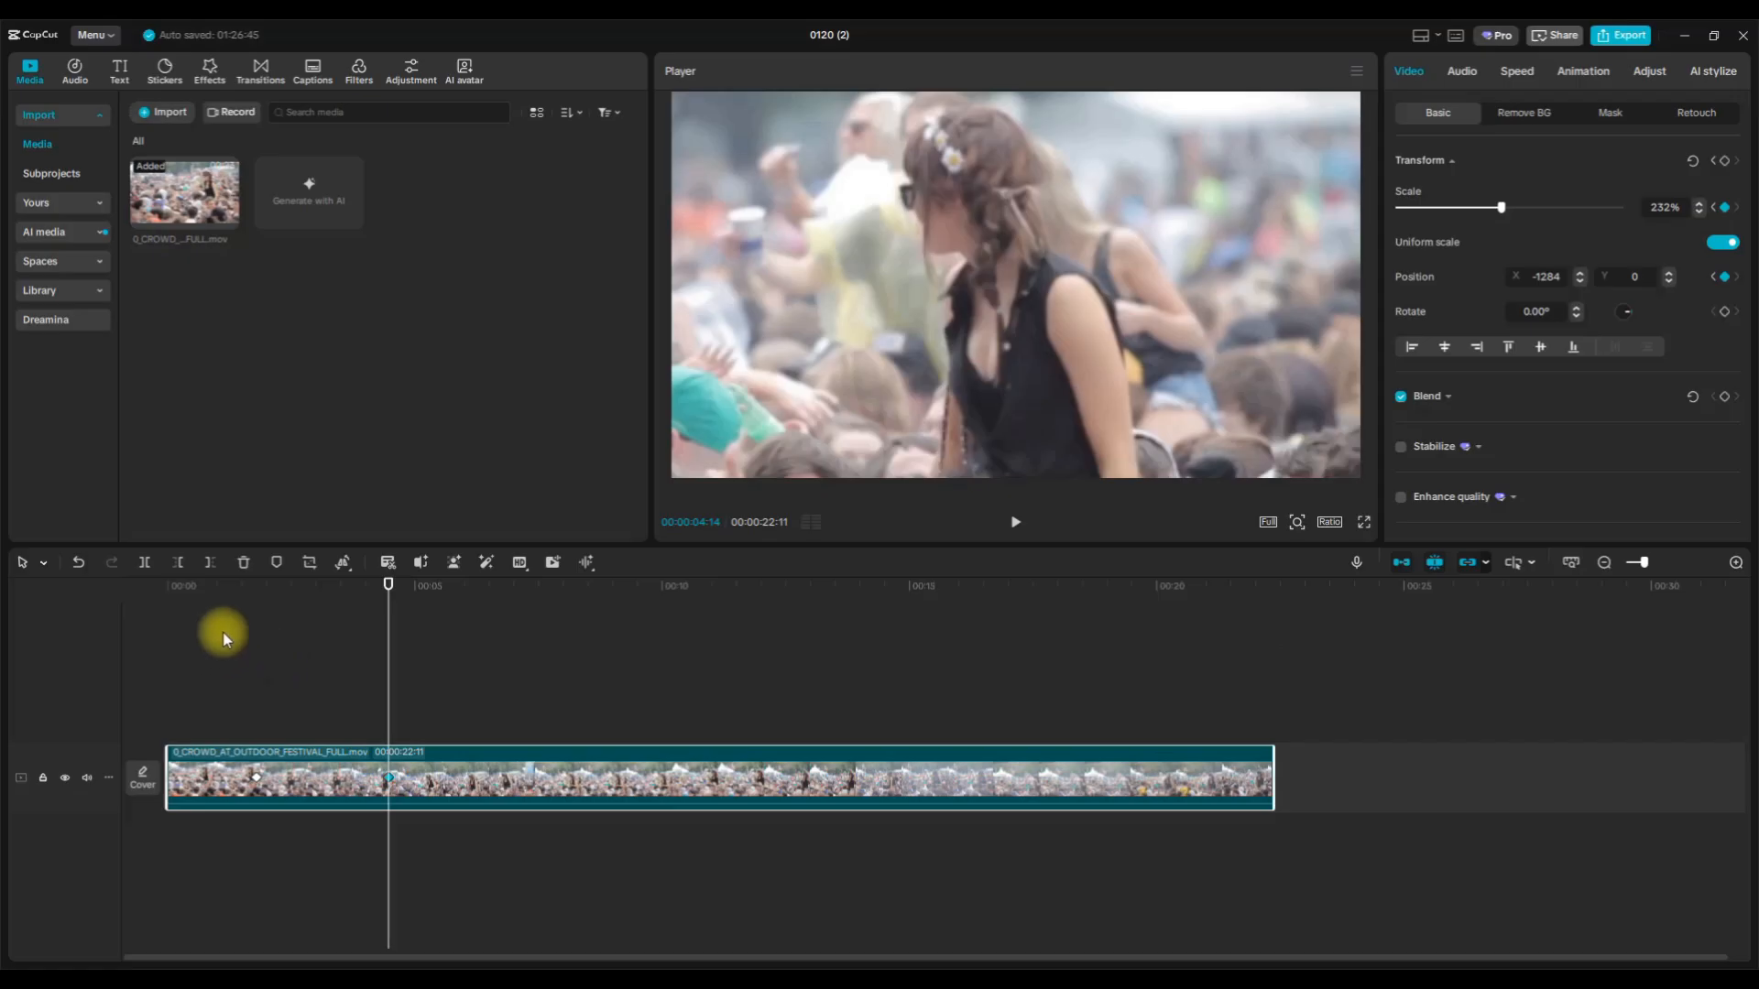
Play back the combined zoom and sideways shift, starting at 00:00:01:12.
click(235, 601)
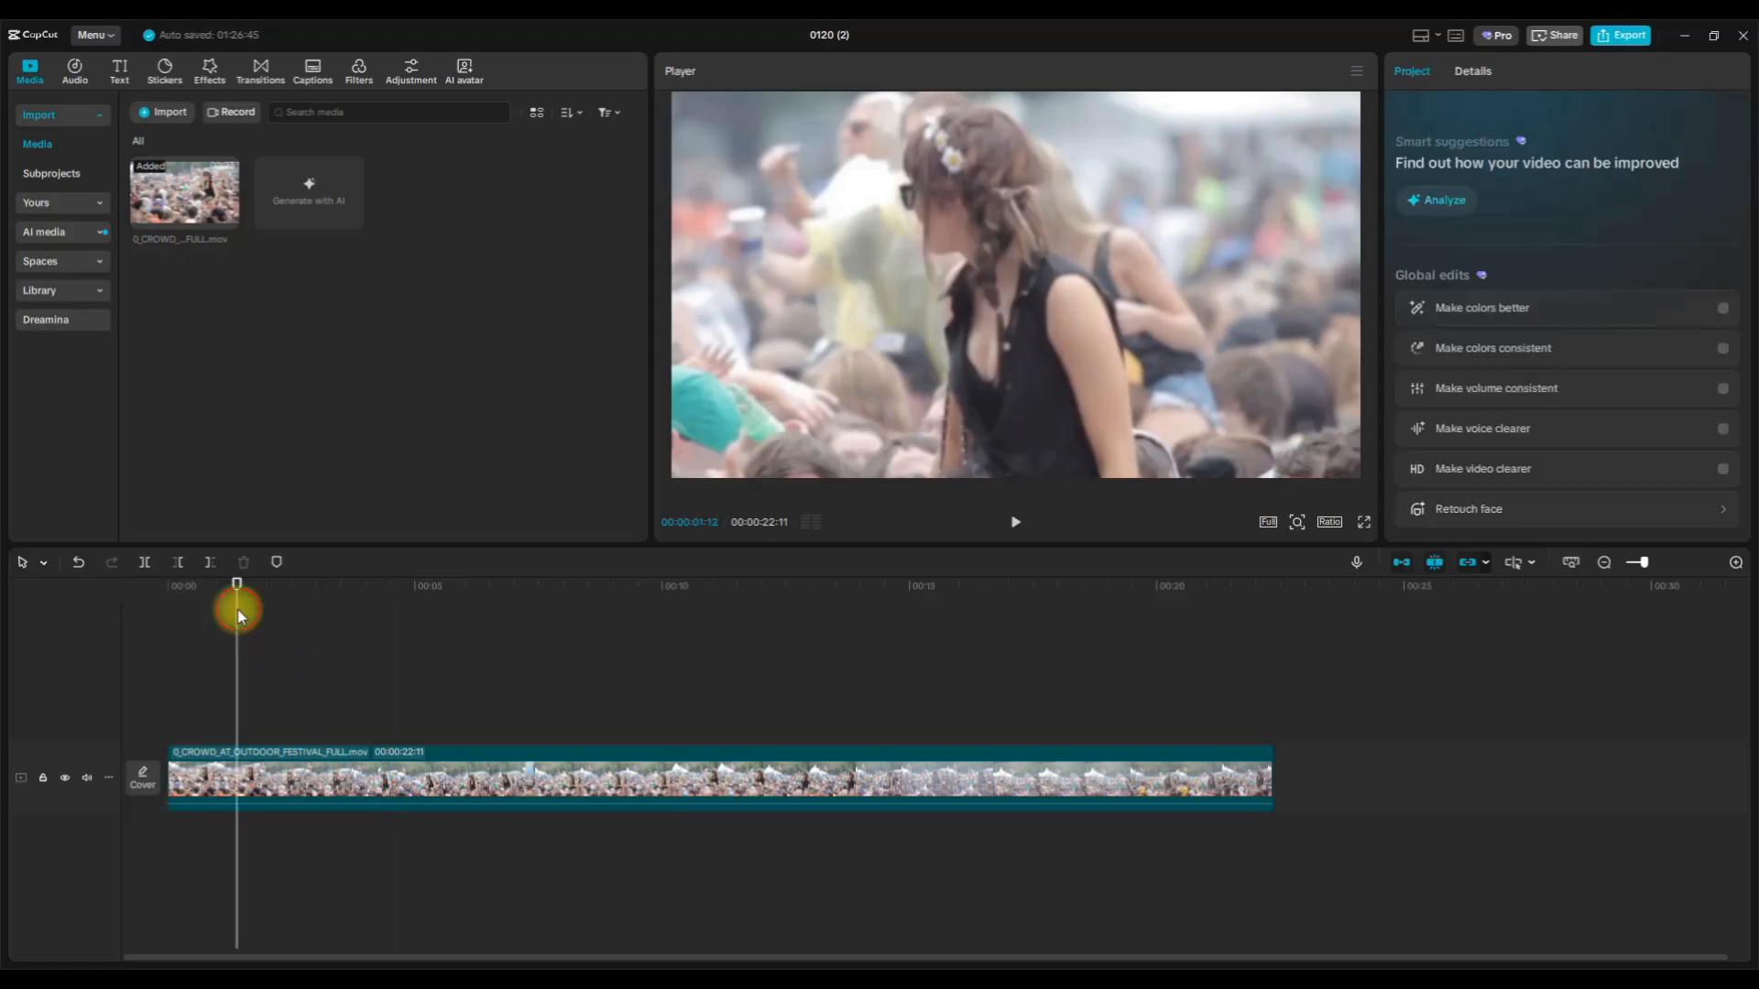
click(1013, 522)
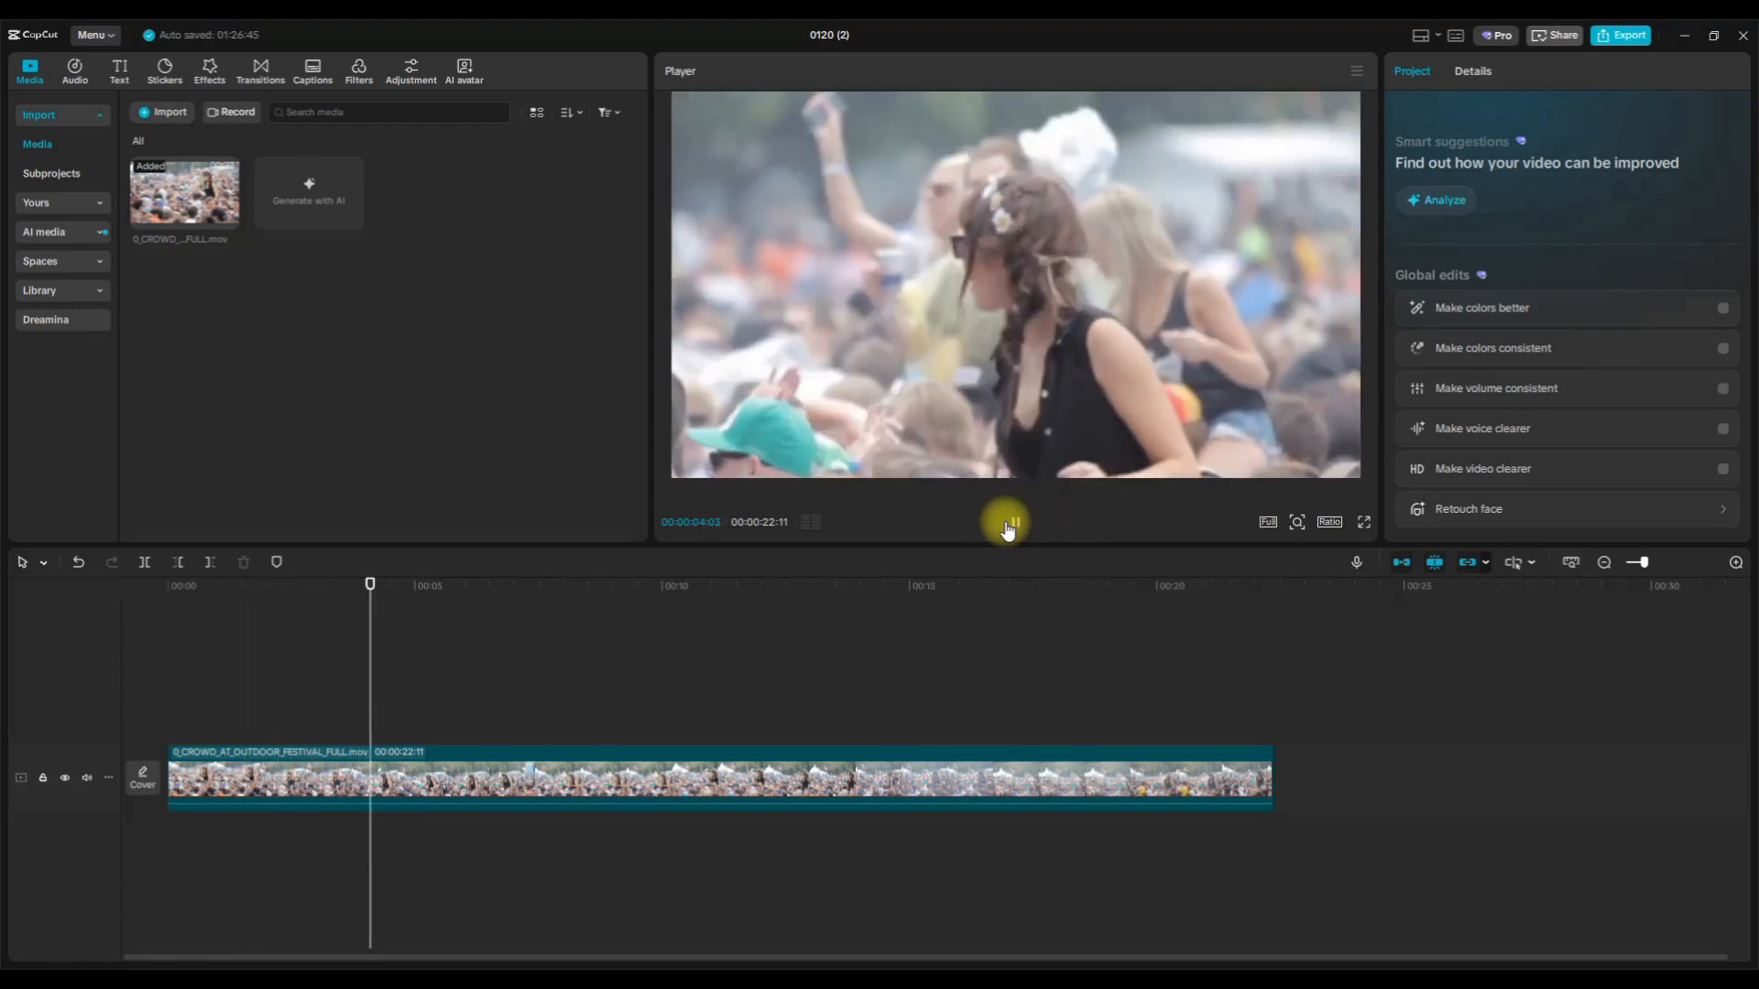
click(1006, 524)
Apply the Quad Ease preset curve to the crowd clip's keyframe at 00:00:04:14.
click(386, 628)
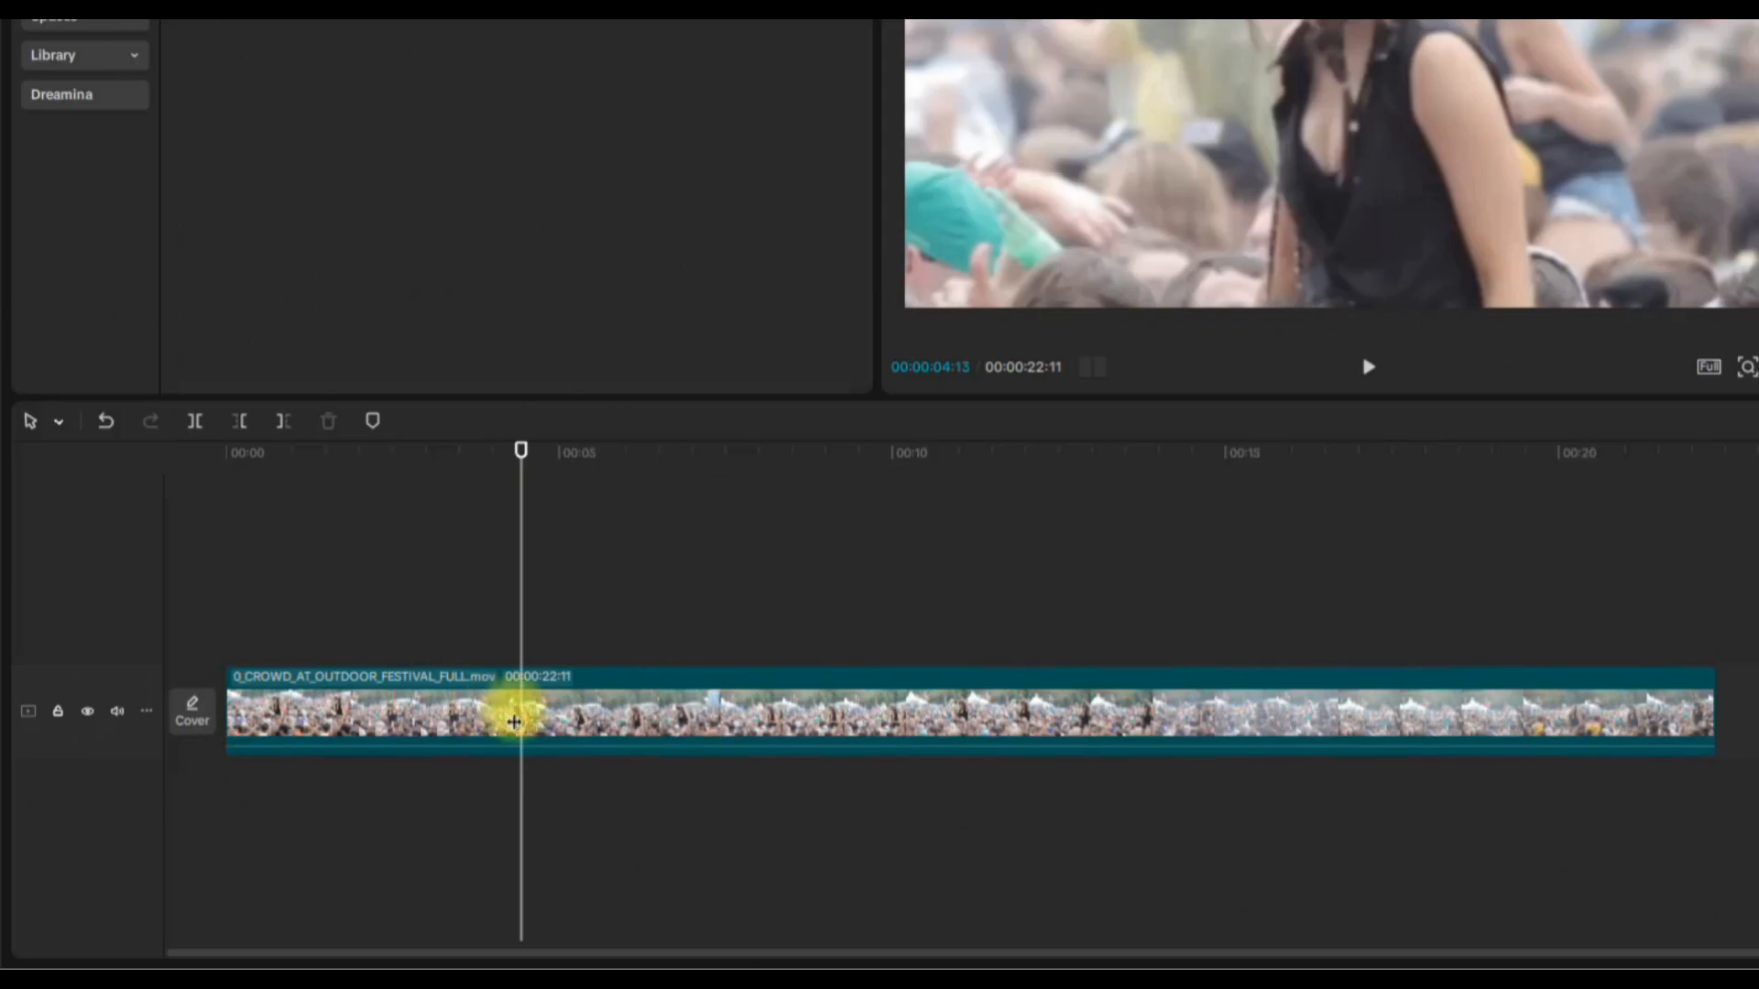
click(514, 722)
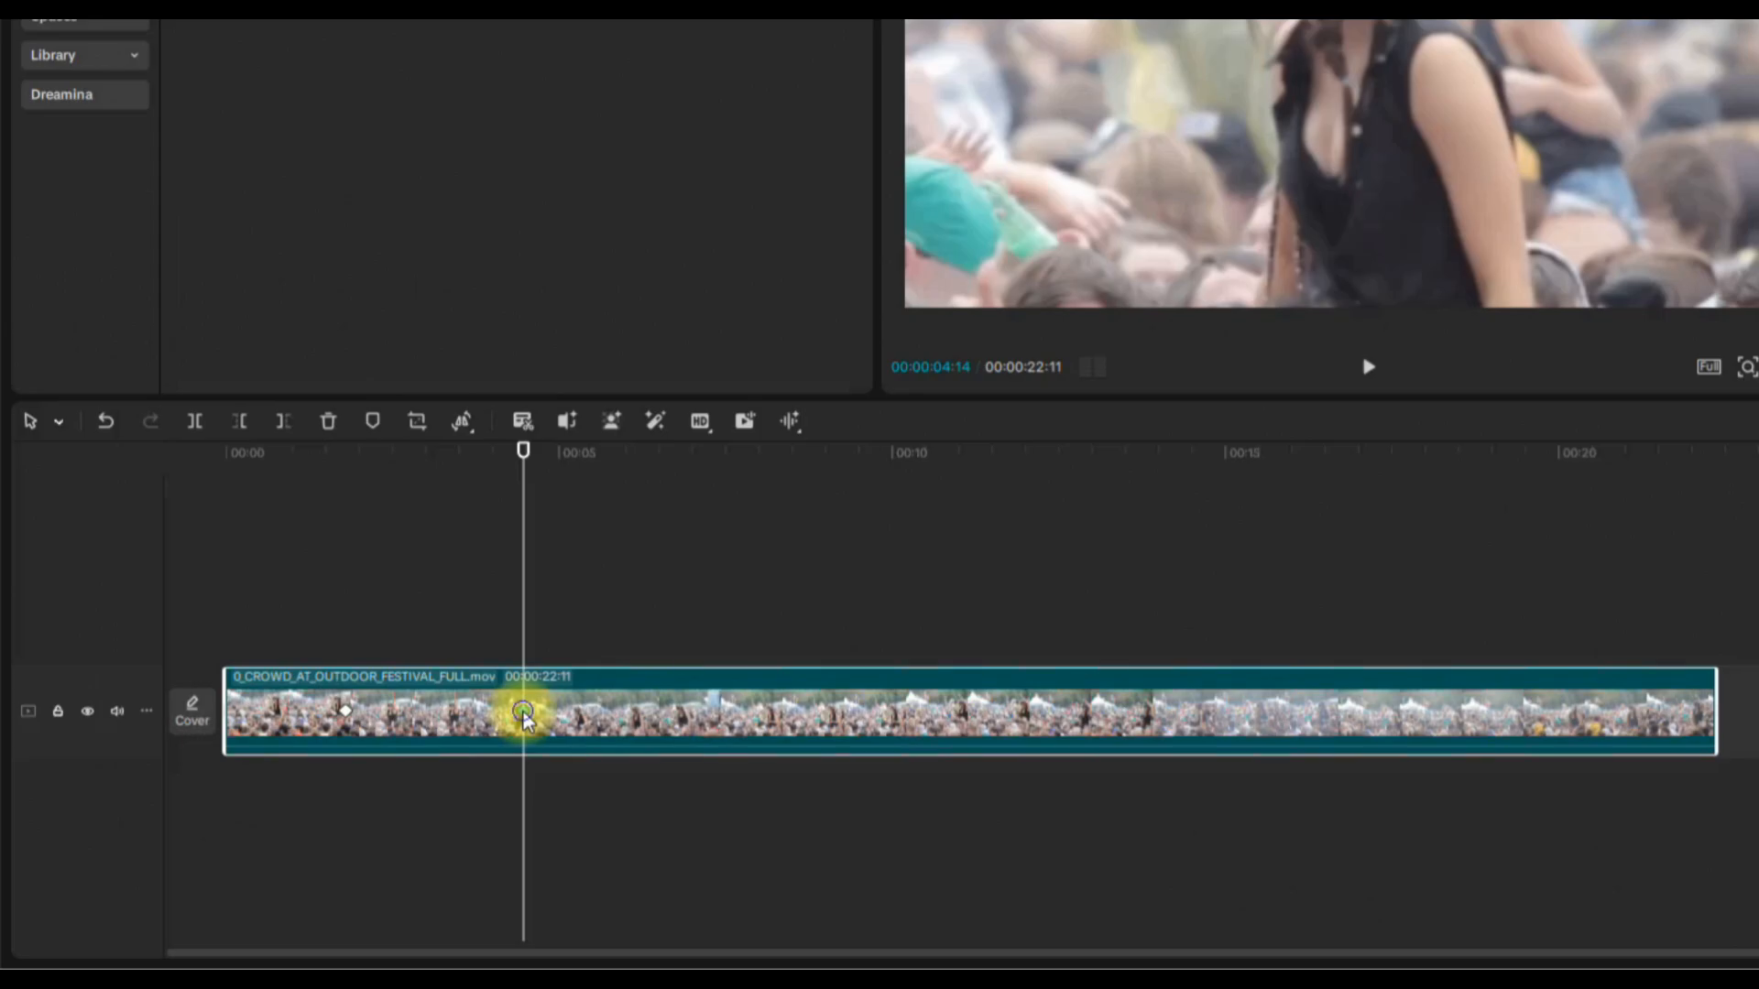
right_click(526, 719)
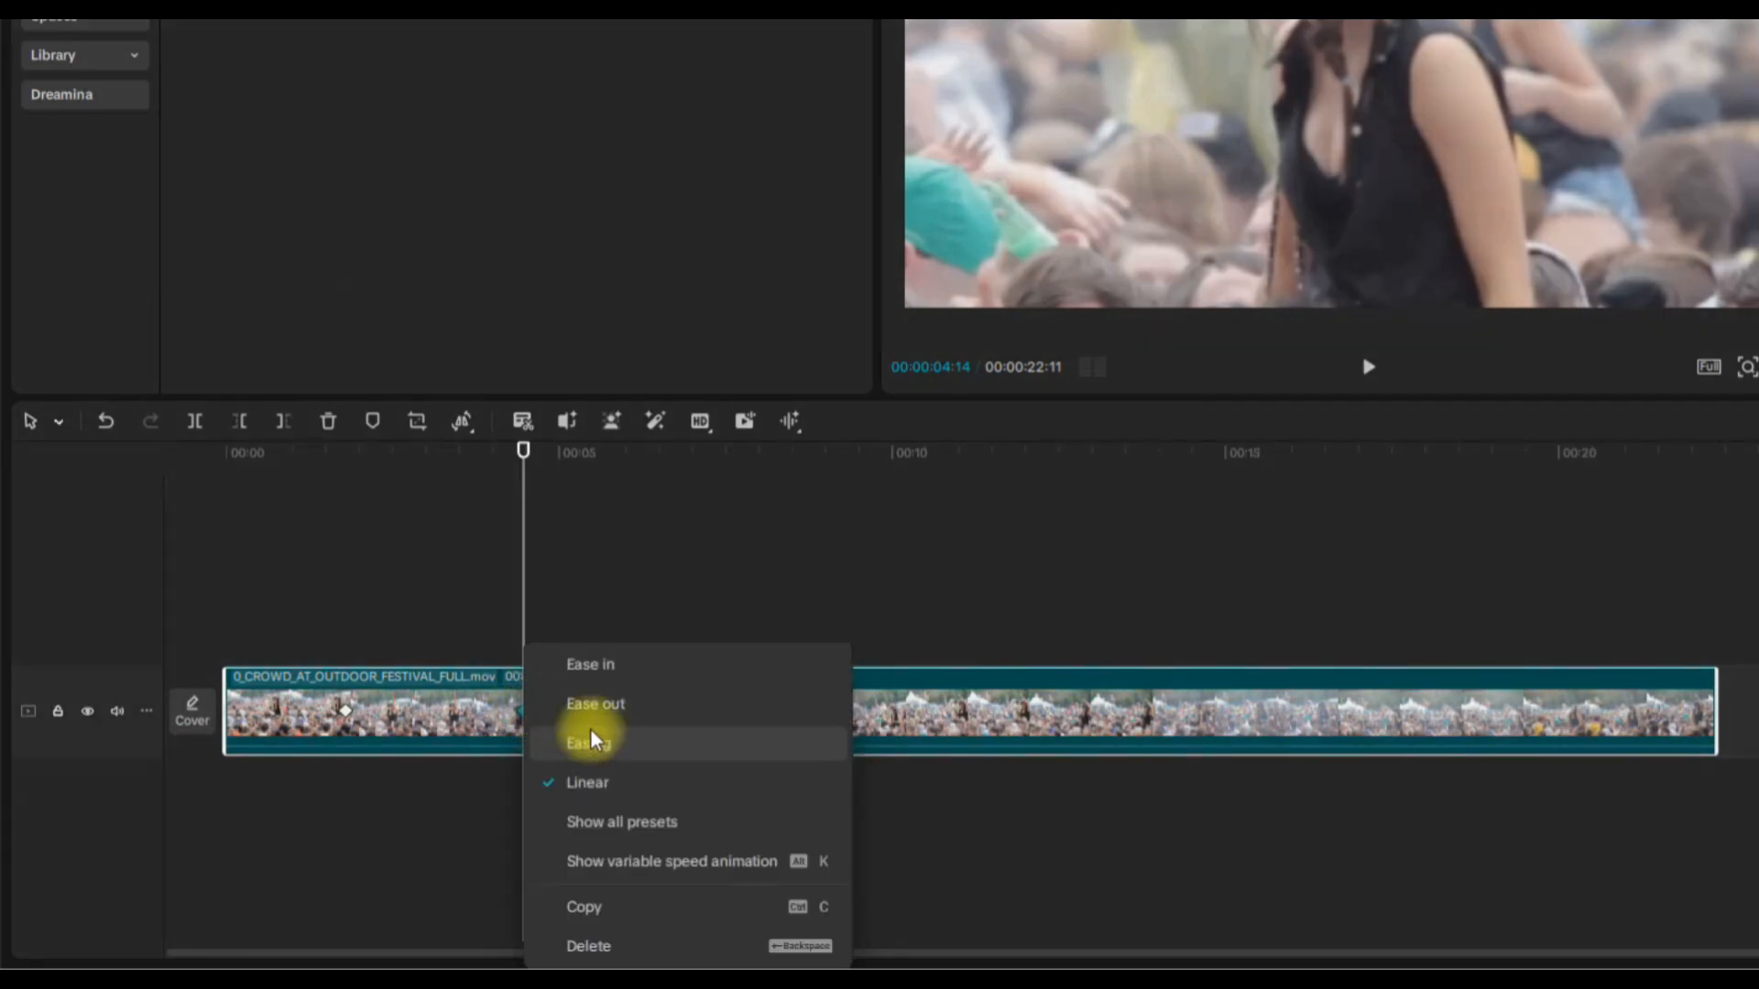
click(632, 828)
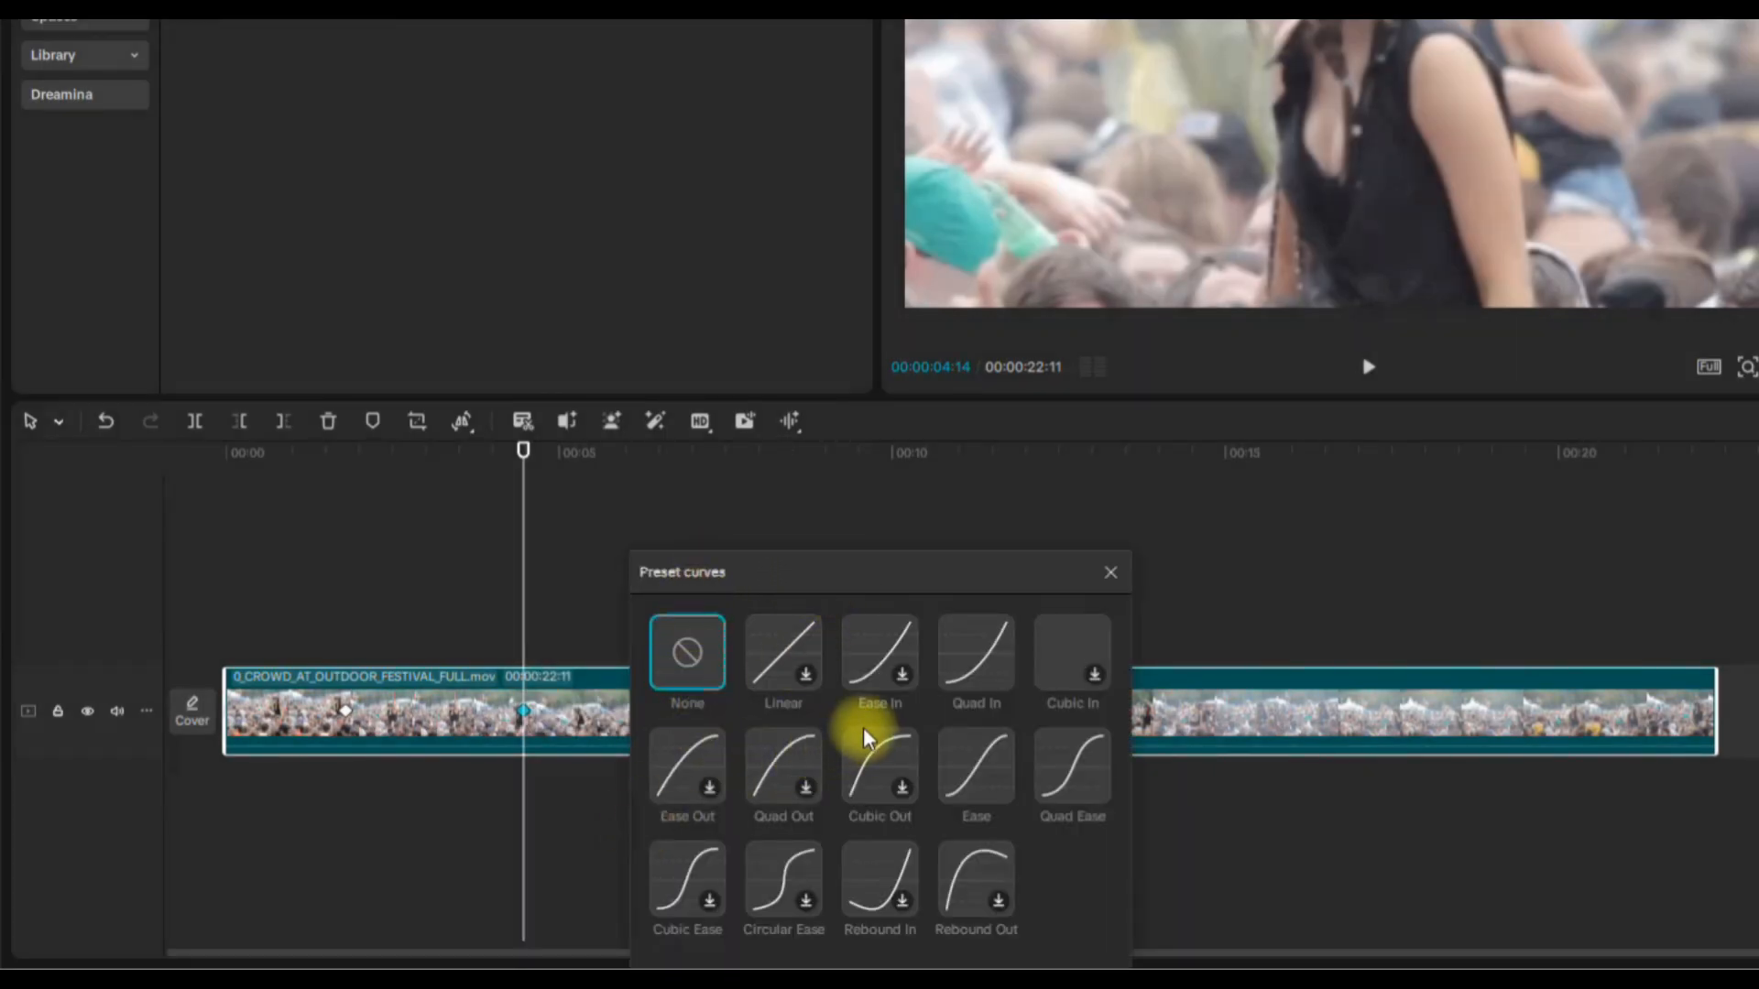
click(1081, 753)
click(1110, 572)
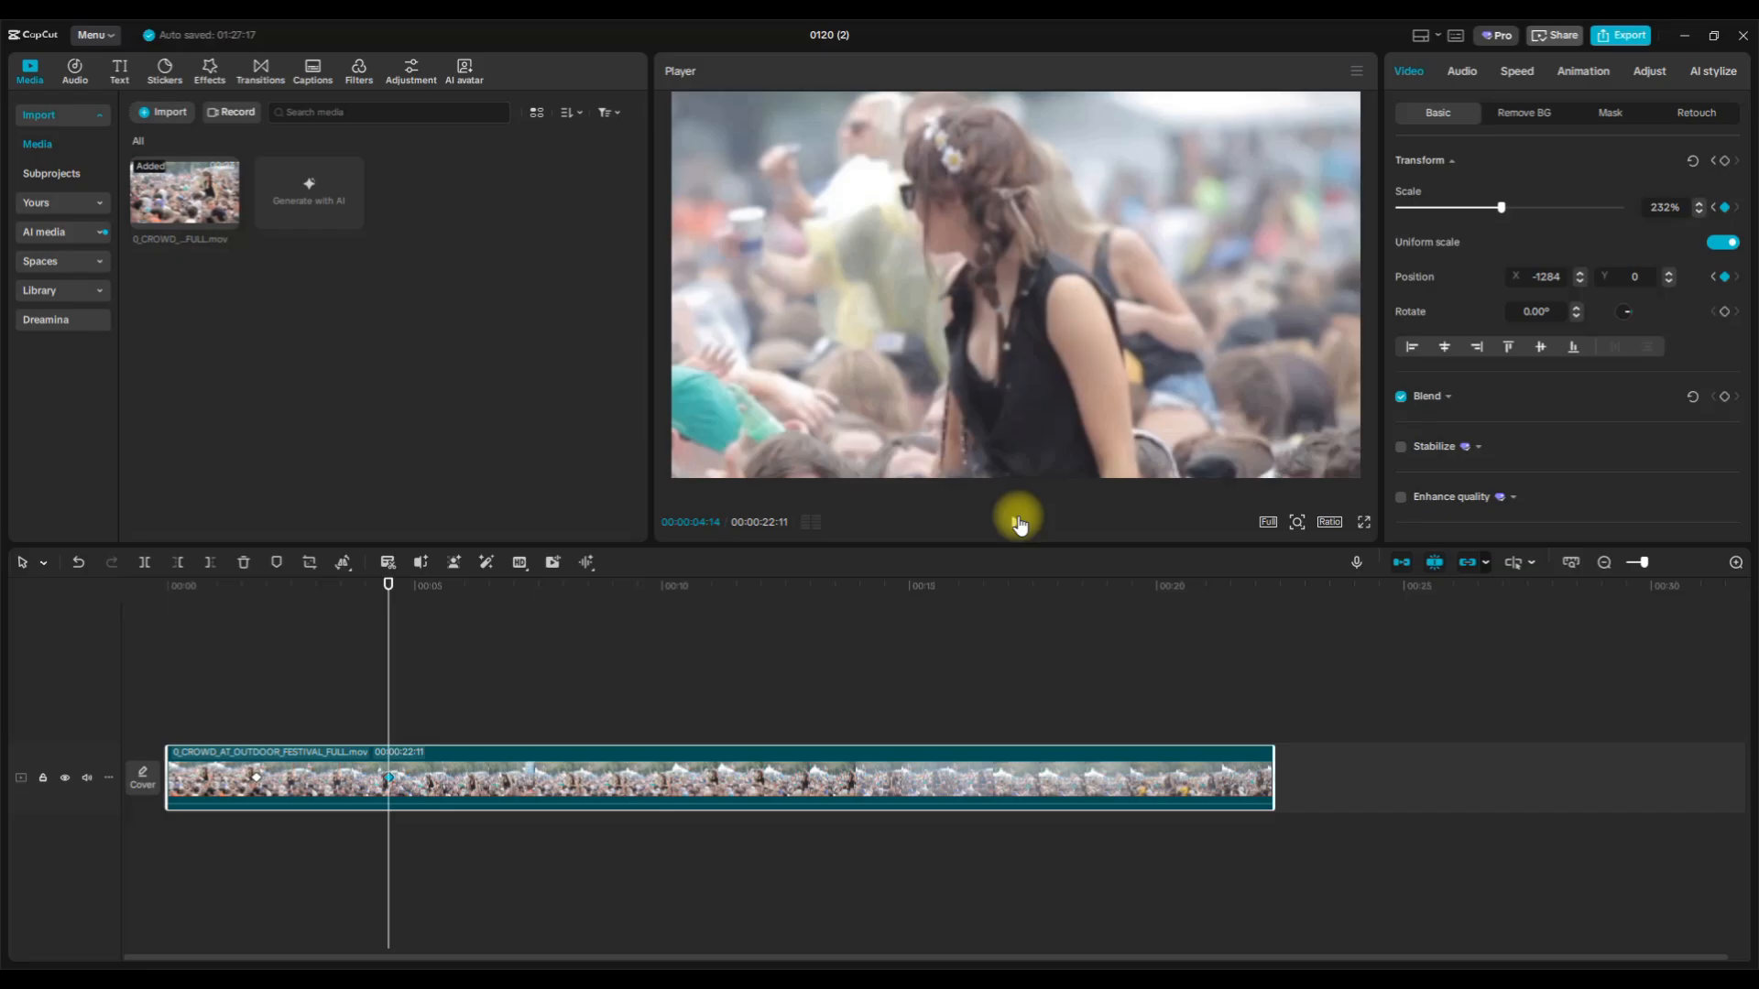
Try moving the clip's second keyframe earlier to 00:00:02:27, and play back the zoom from before the first keyframe.
click(389, 596)
drag(389, 598, 443, 690)
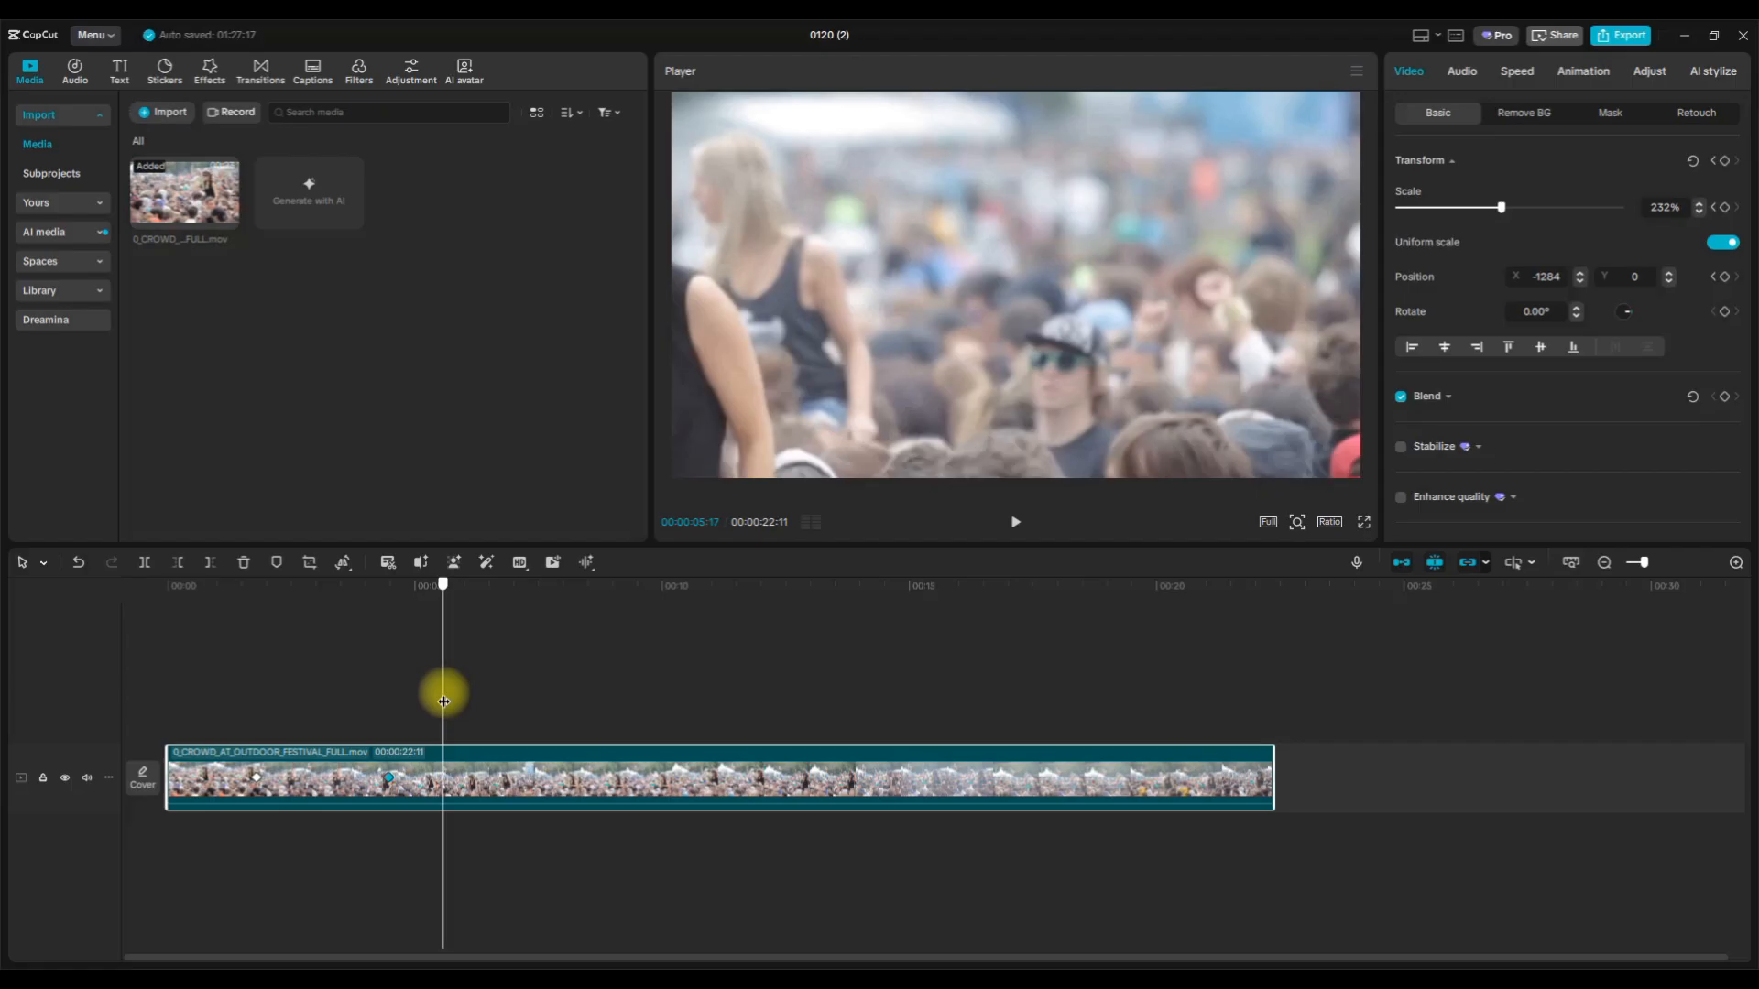
click(384, 781)
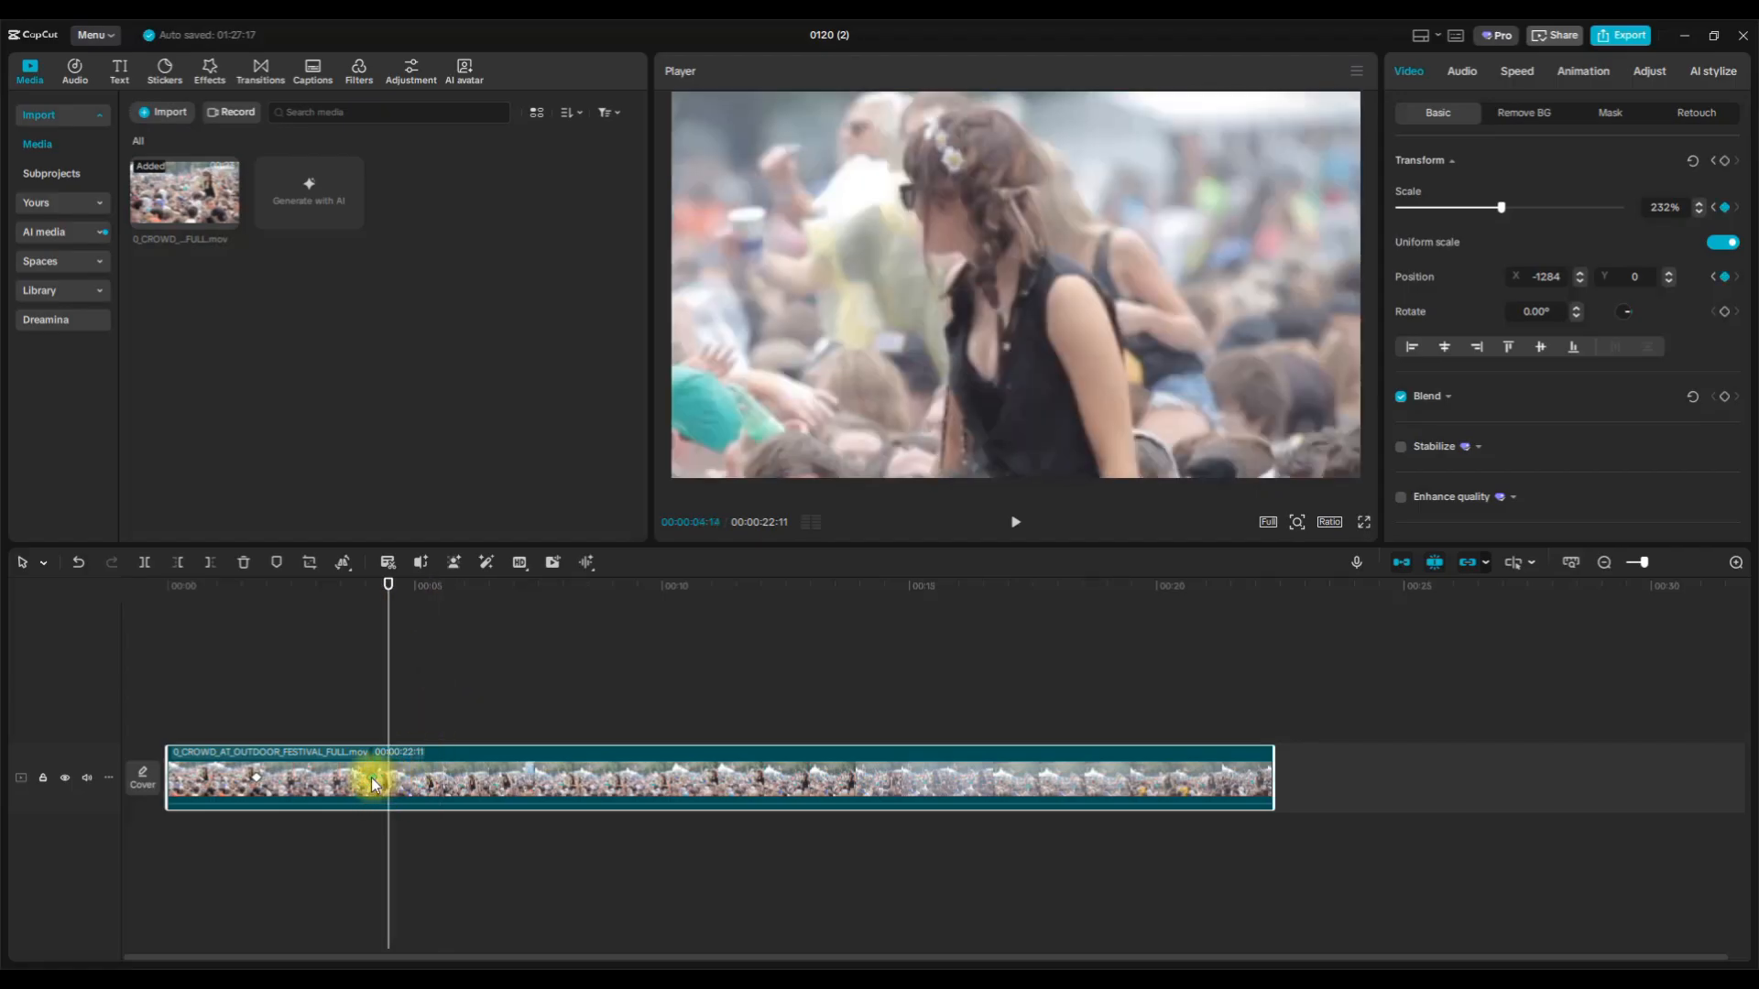
click(225, 621)
click(1014, 523)
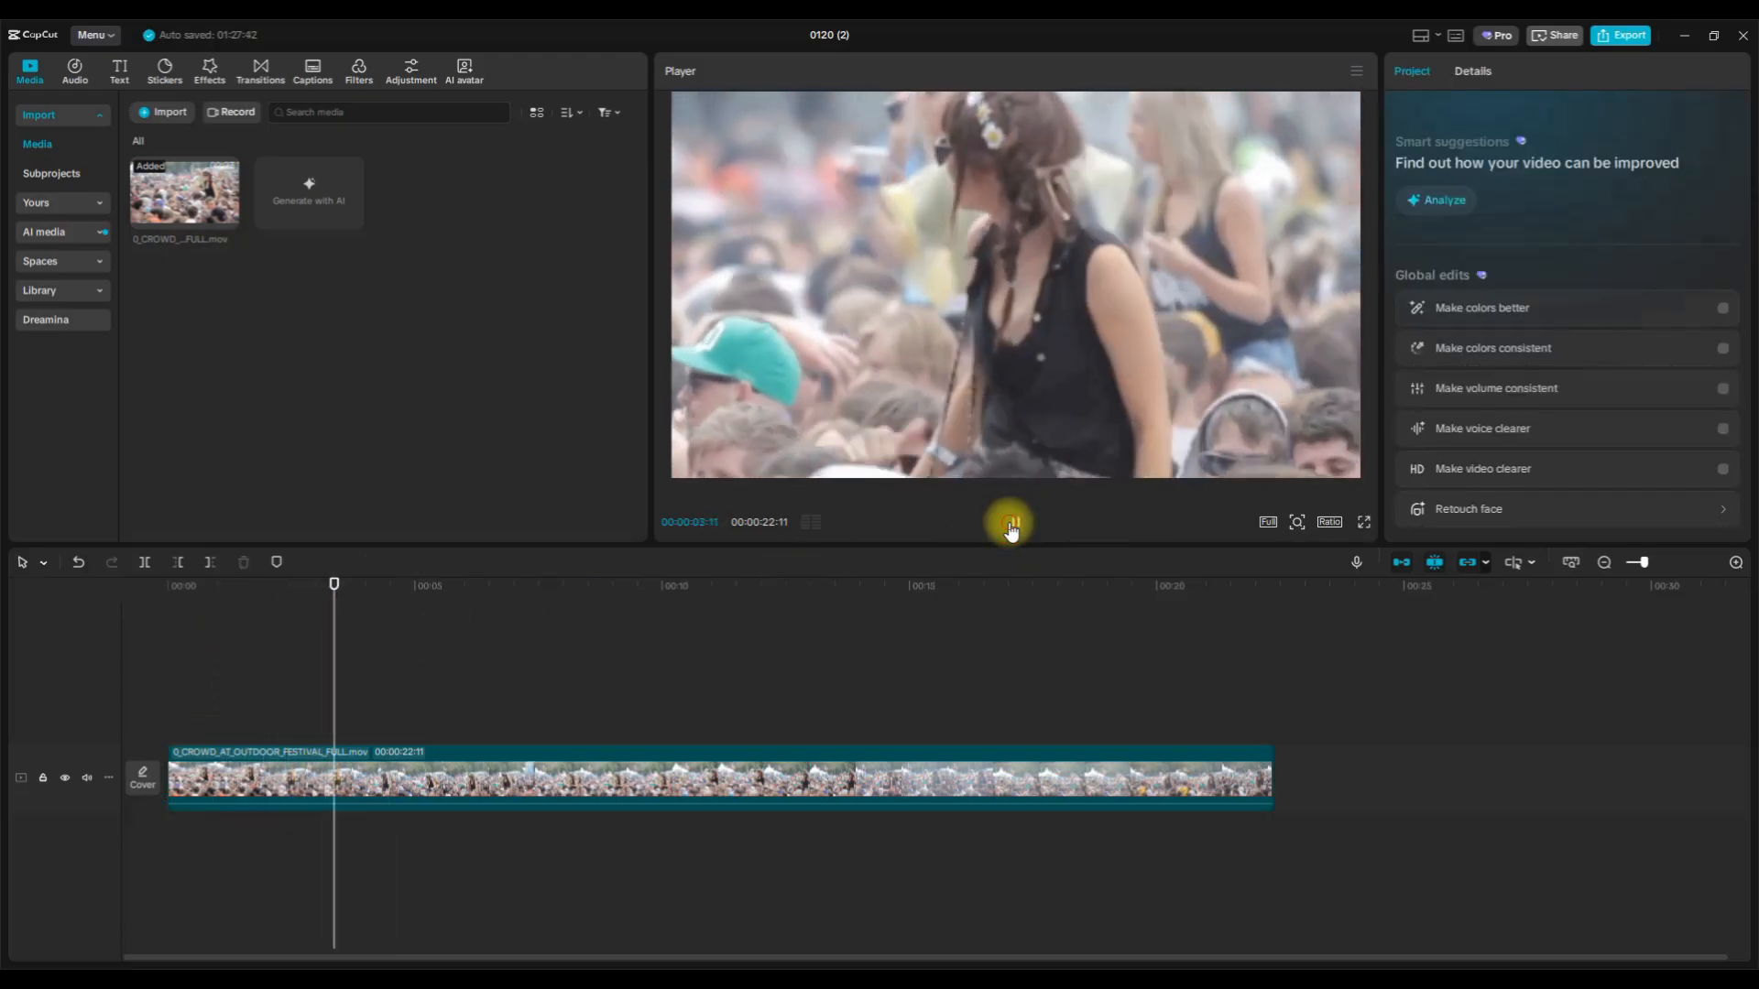
click(1011, 528)
Move the clip's second keyframe to about the 4-second mark to lengthen the zoom.
click(310, 787)
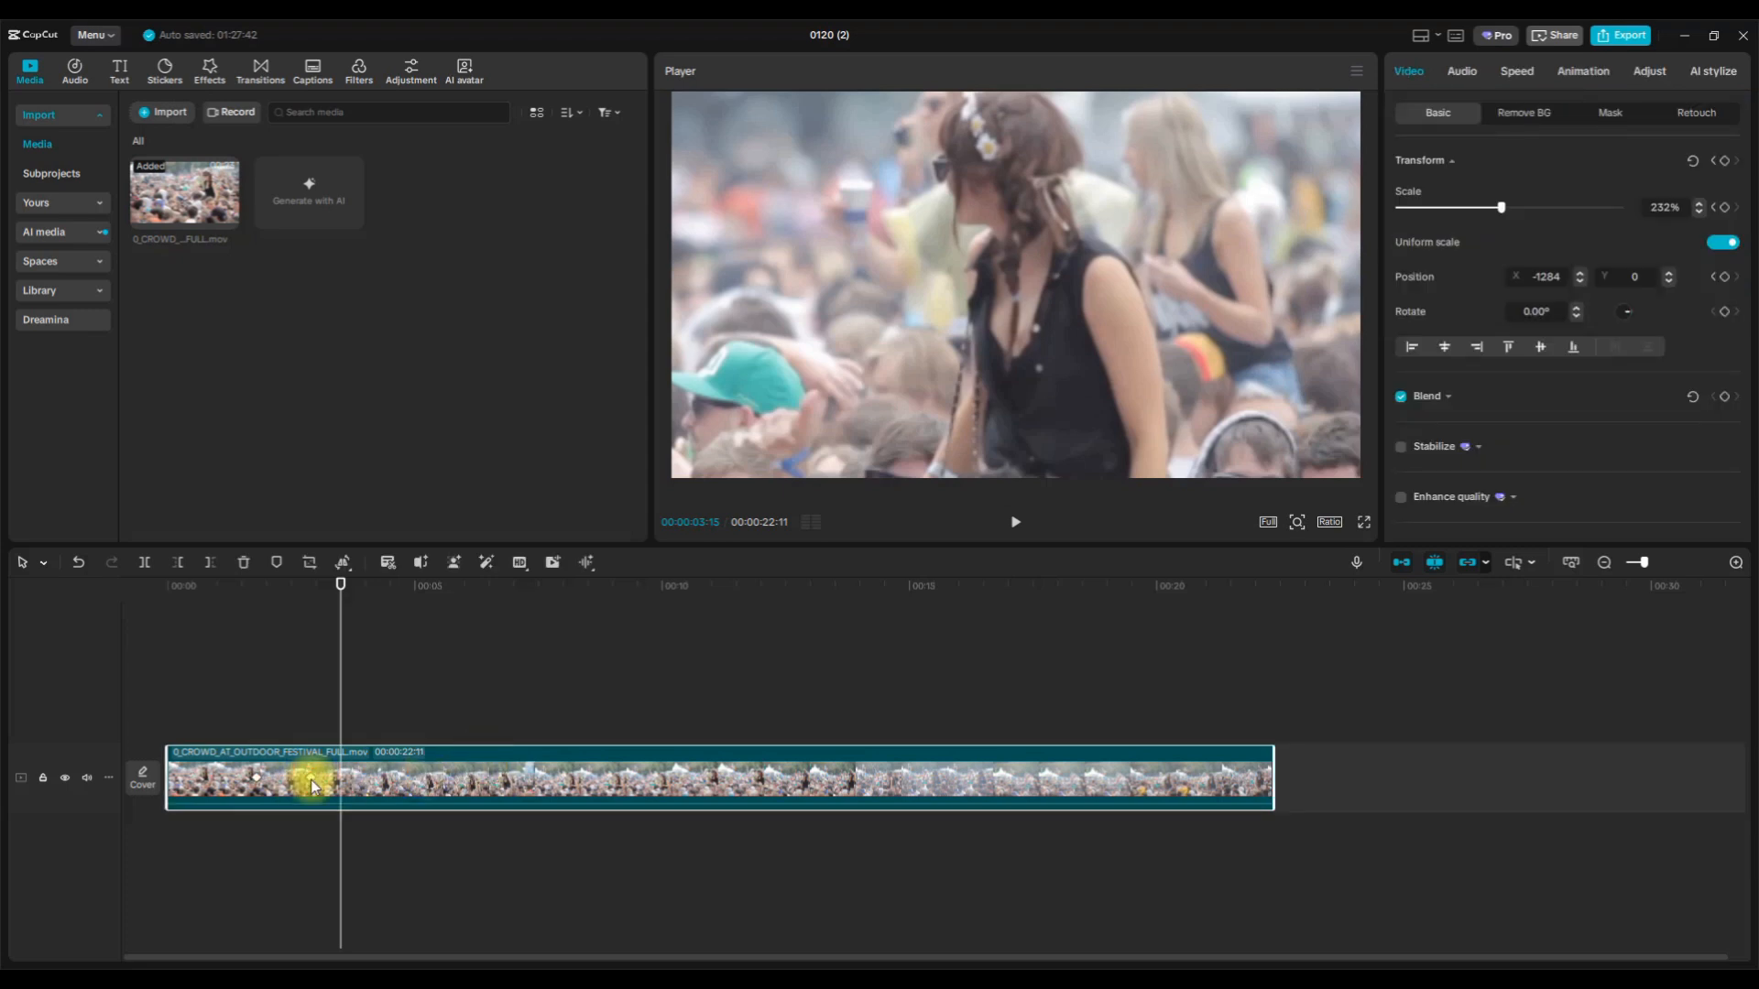
click(311, 779)
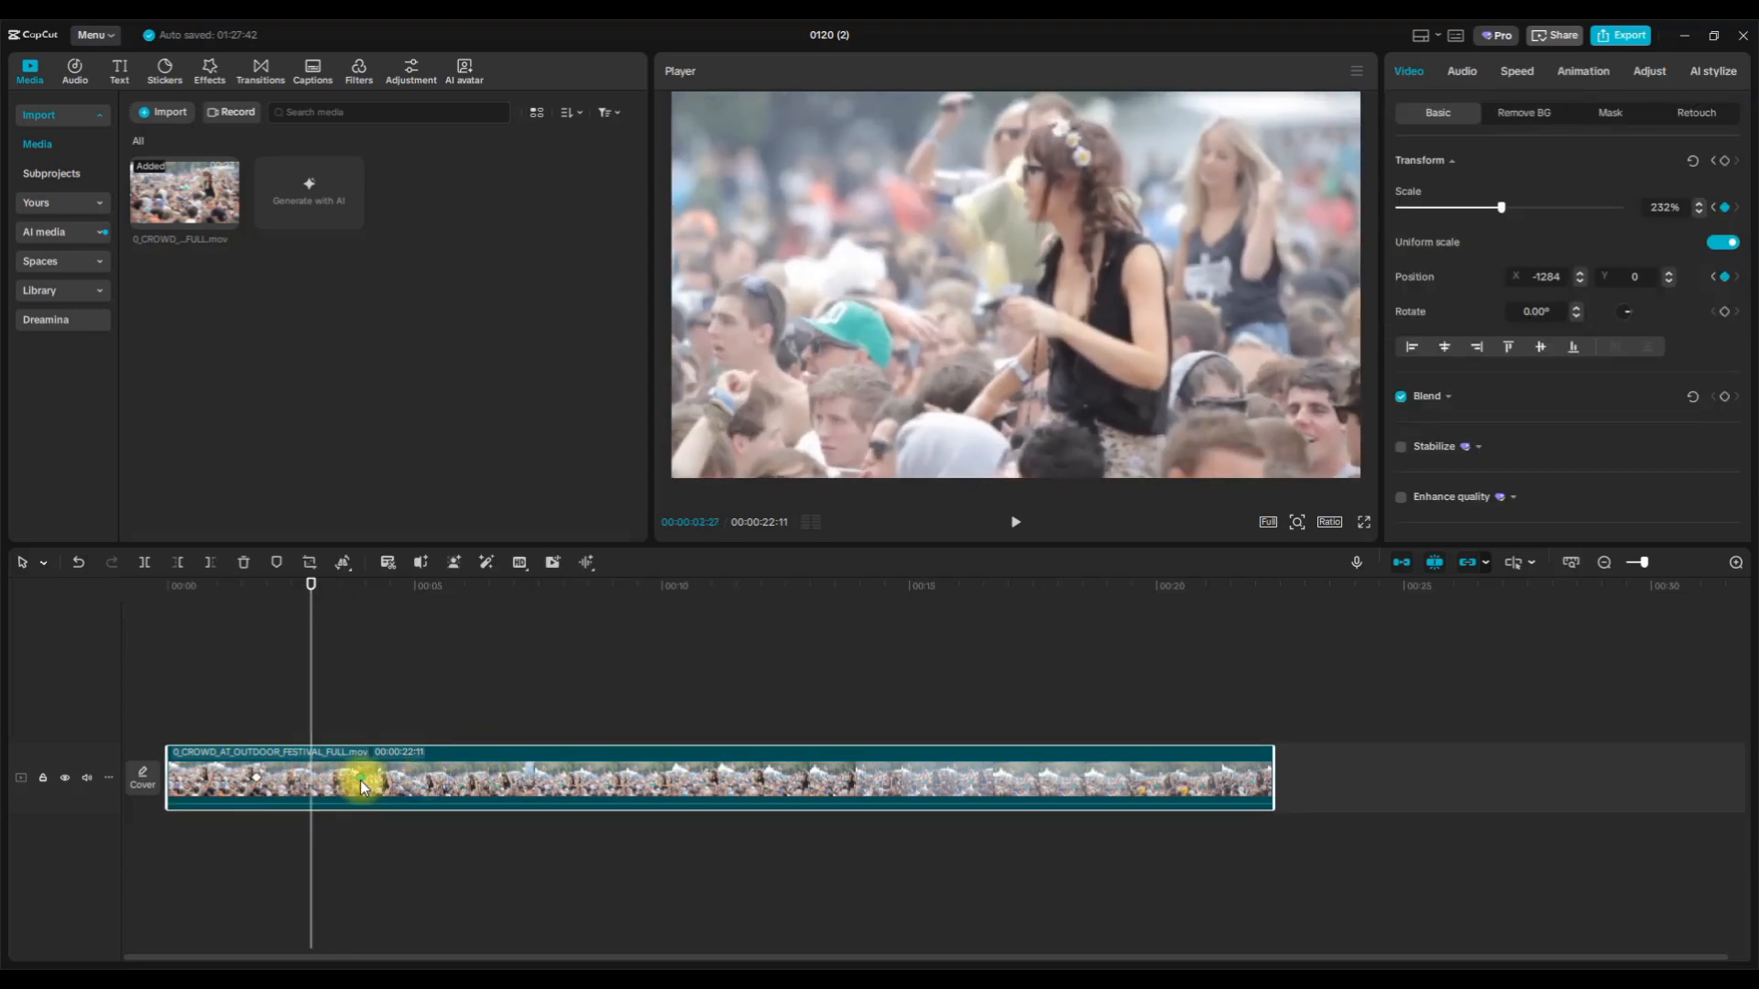
Add a scale keyframe to the crowd clip at 00:00:06:11 and set its scale to 100%.
drag(311, 598, 483, 656)
click(485, 772)
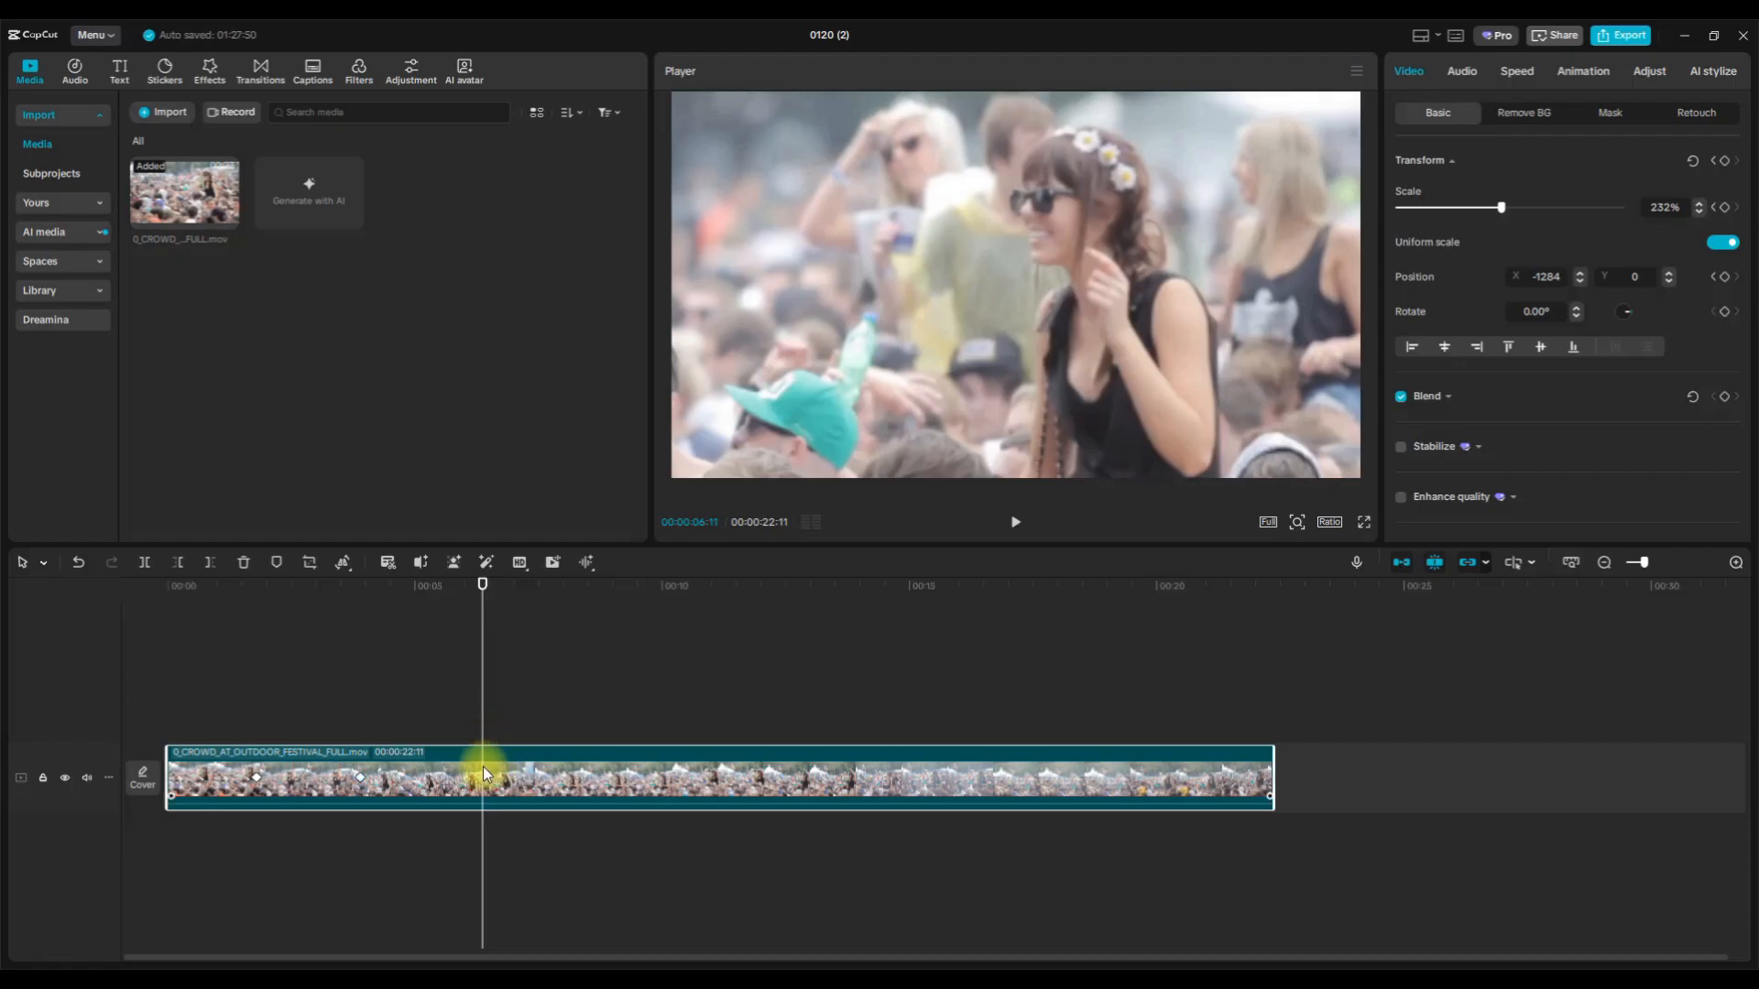
click(1726, 208)
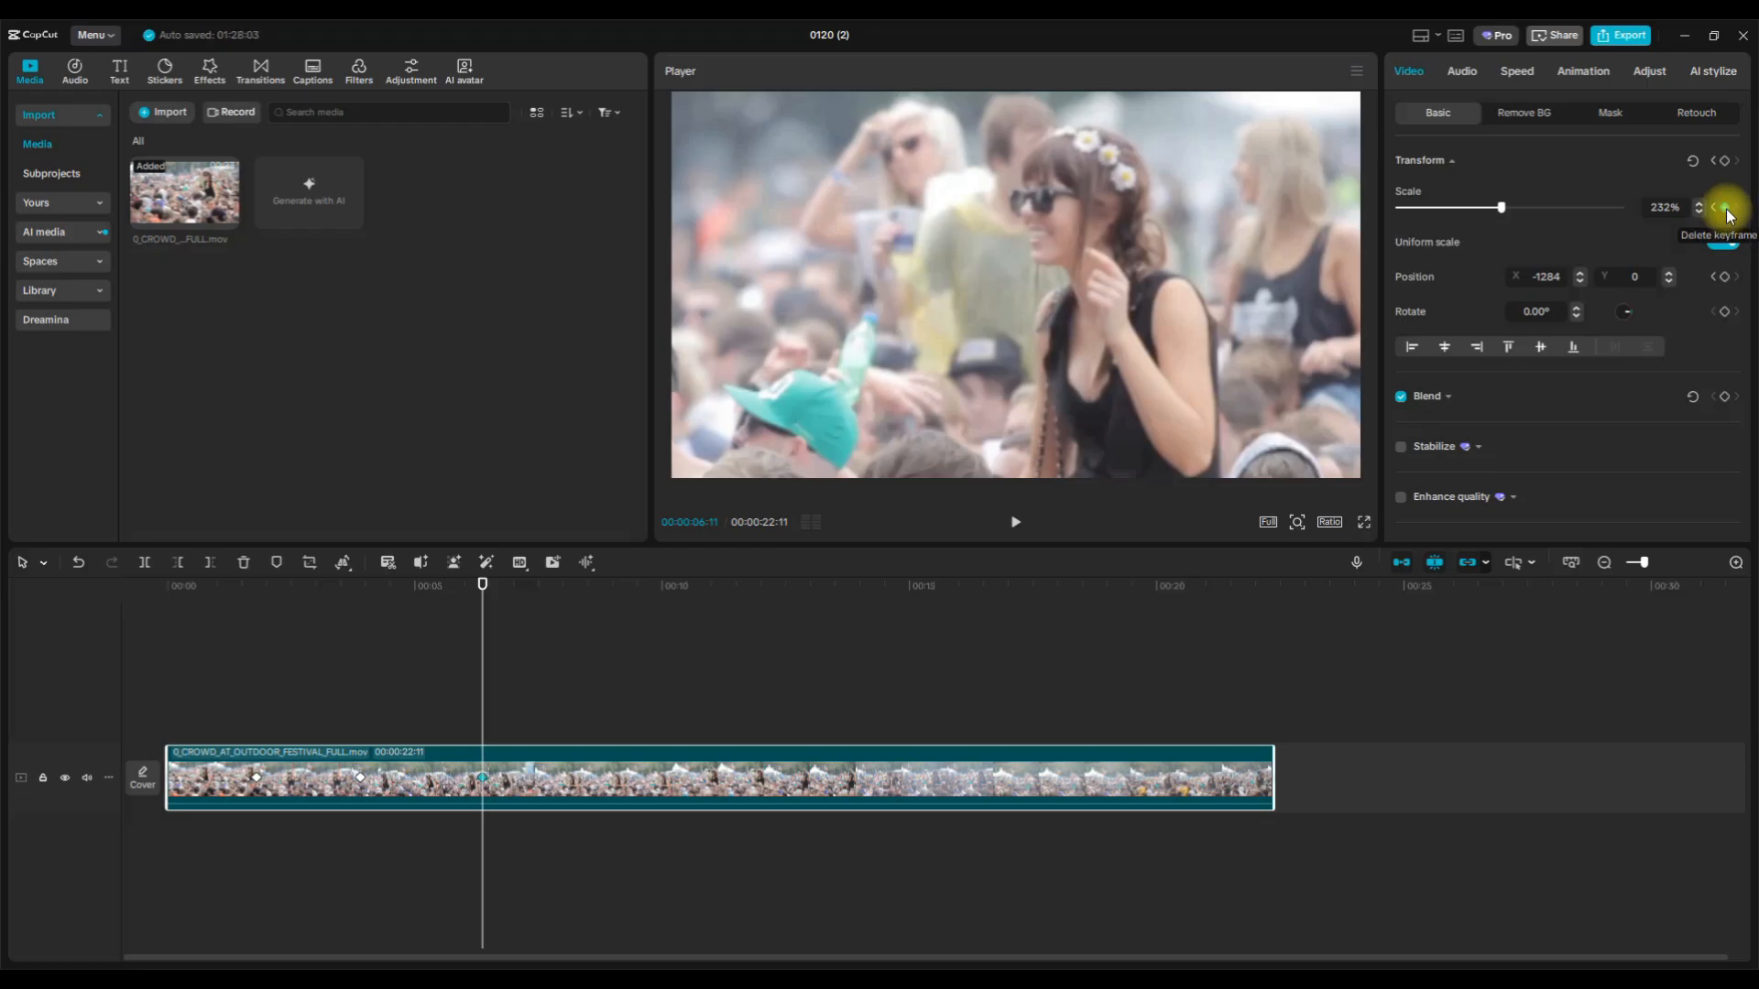
click(1672, 209)
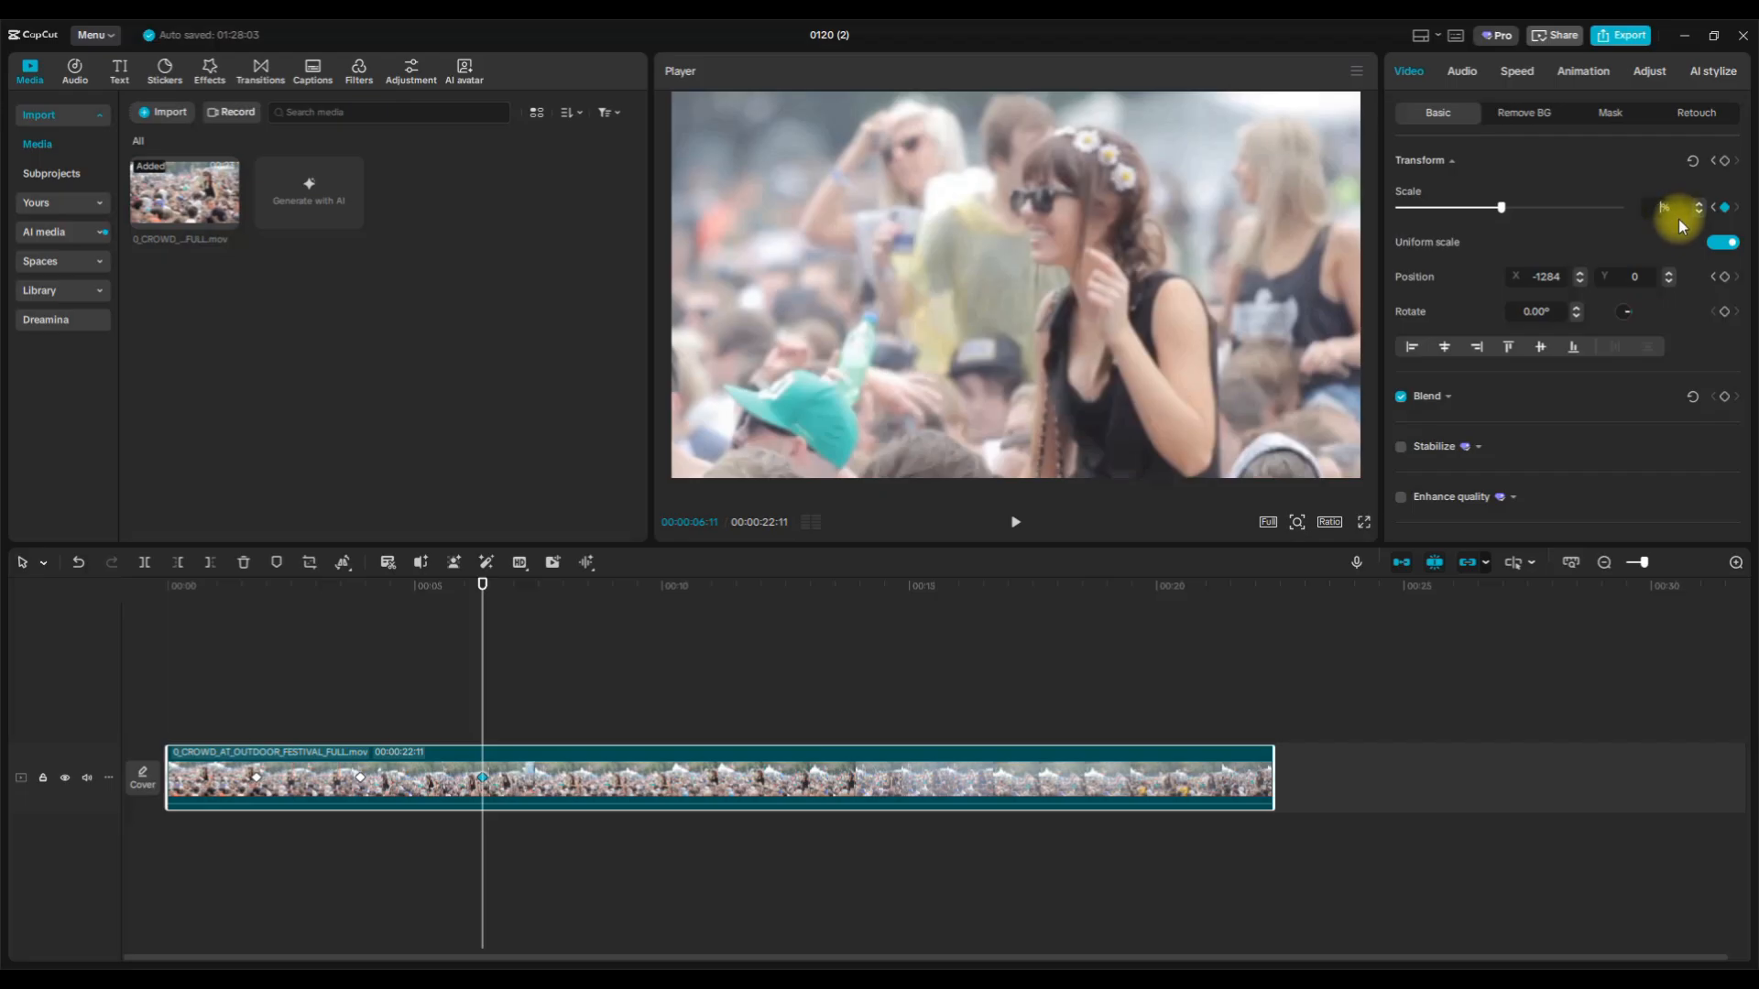
text(100)
click(1206, 331)
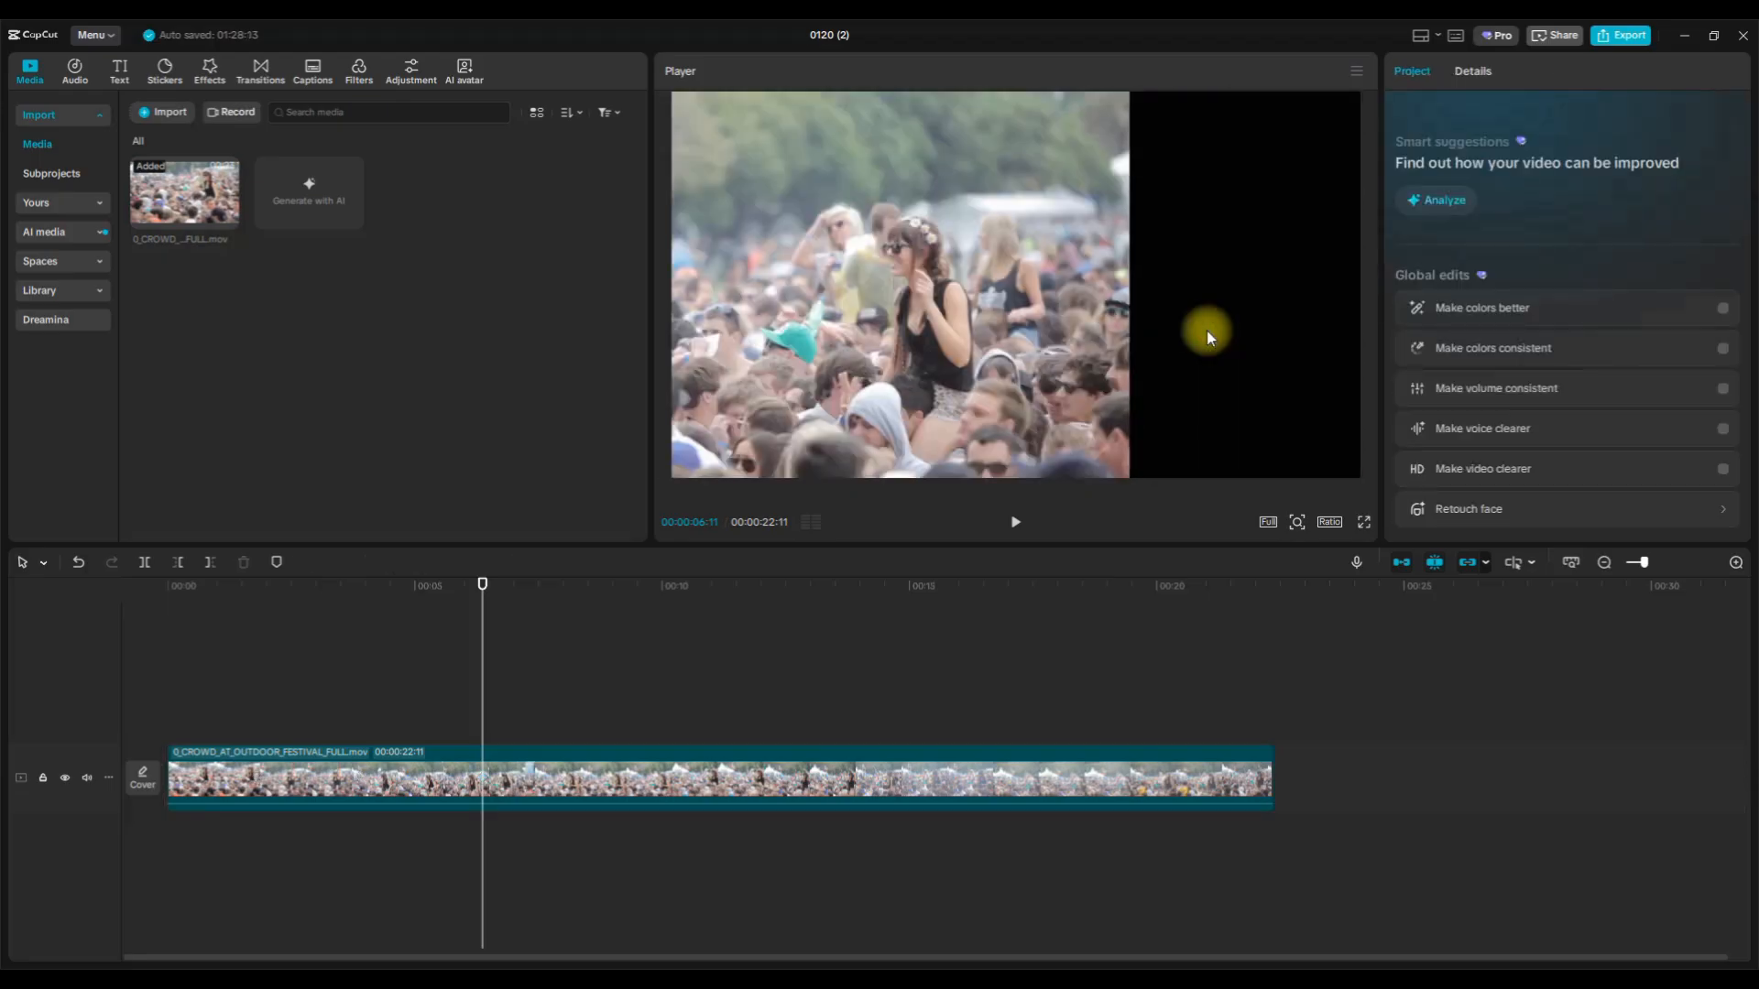
Add a position keyframe to the crowd clip at 00:00:06:11 and recentre the clip in the frame at X 0.
click(584, 779)
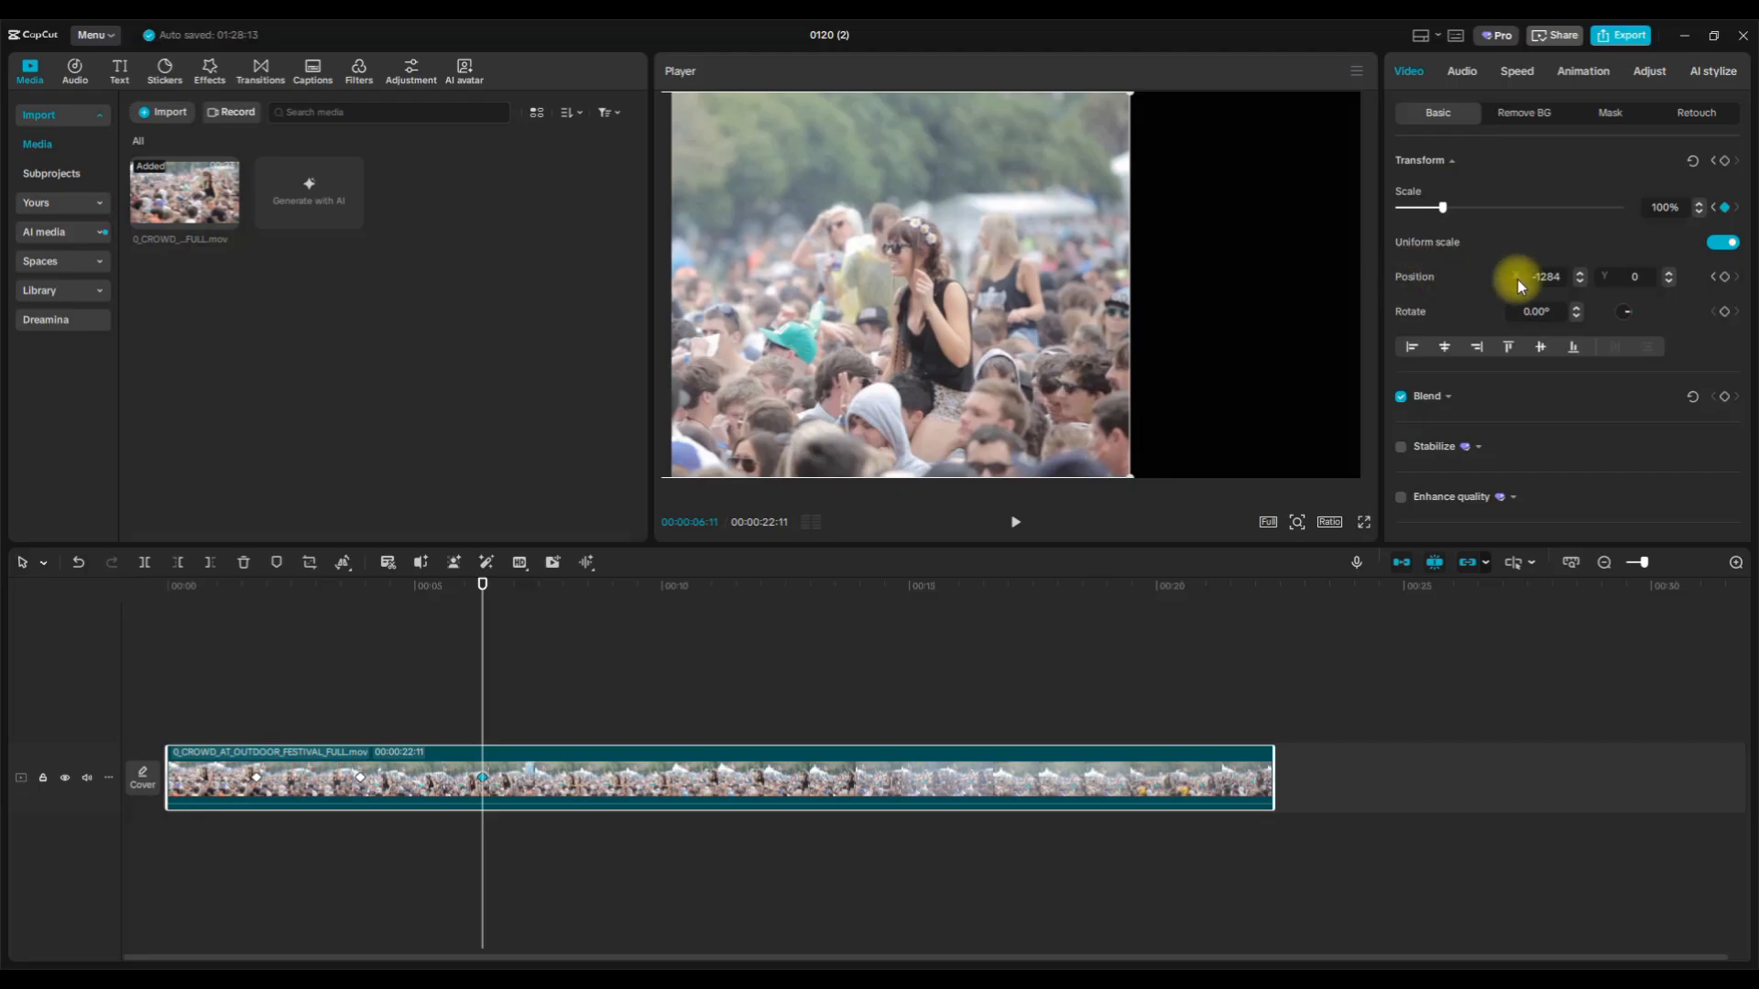
click(1724, 277)
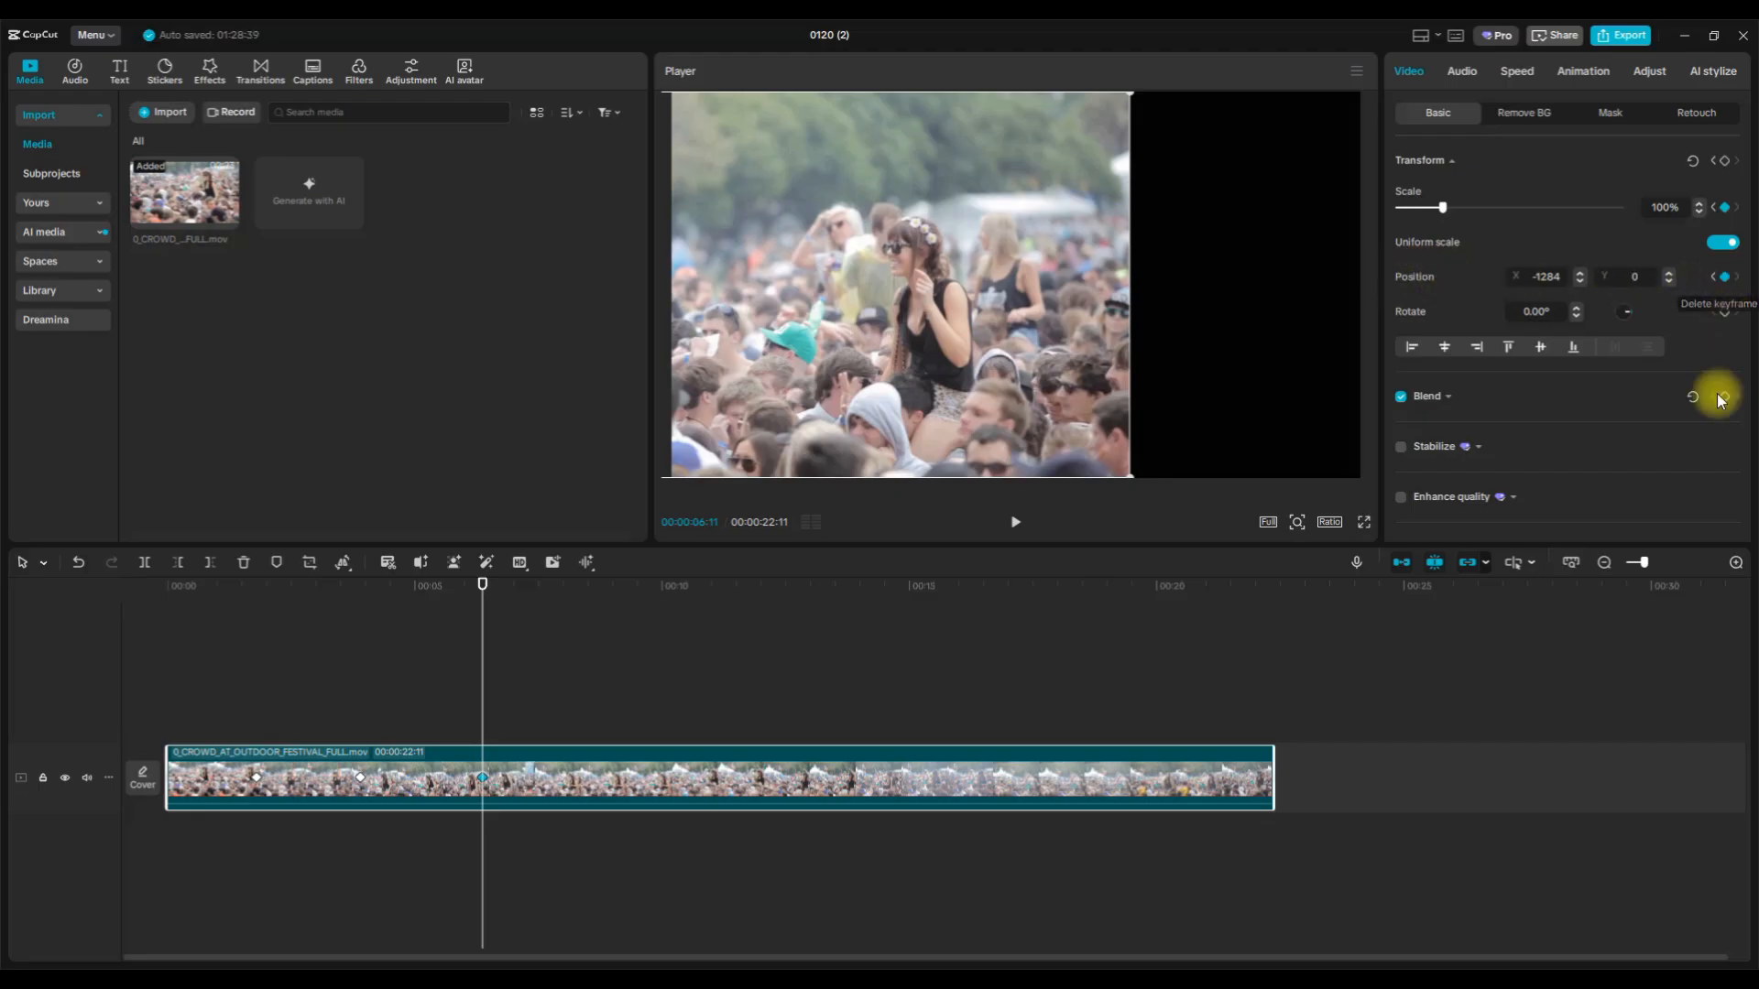
drag(811, 228, 1045, 231)
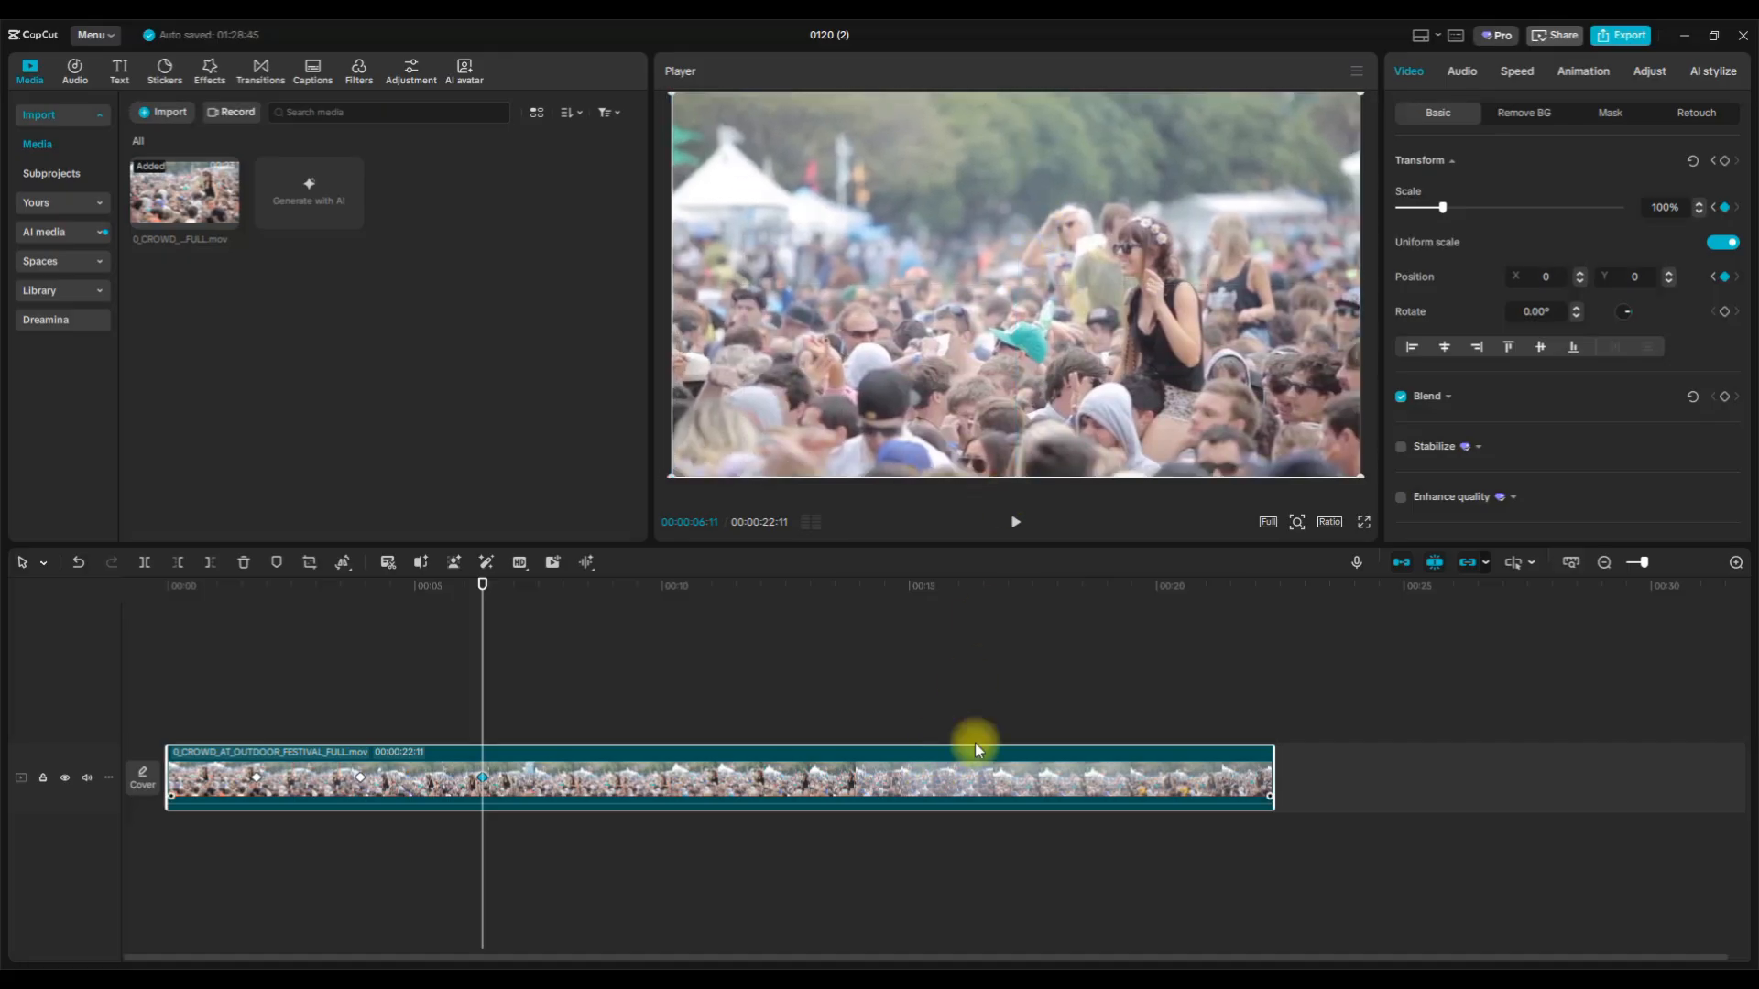
Play the keyframed crowd clip full screen from the start through the zoom, and stop playback back in the editor.
click(1363, 521)
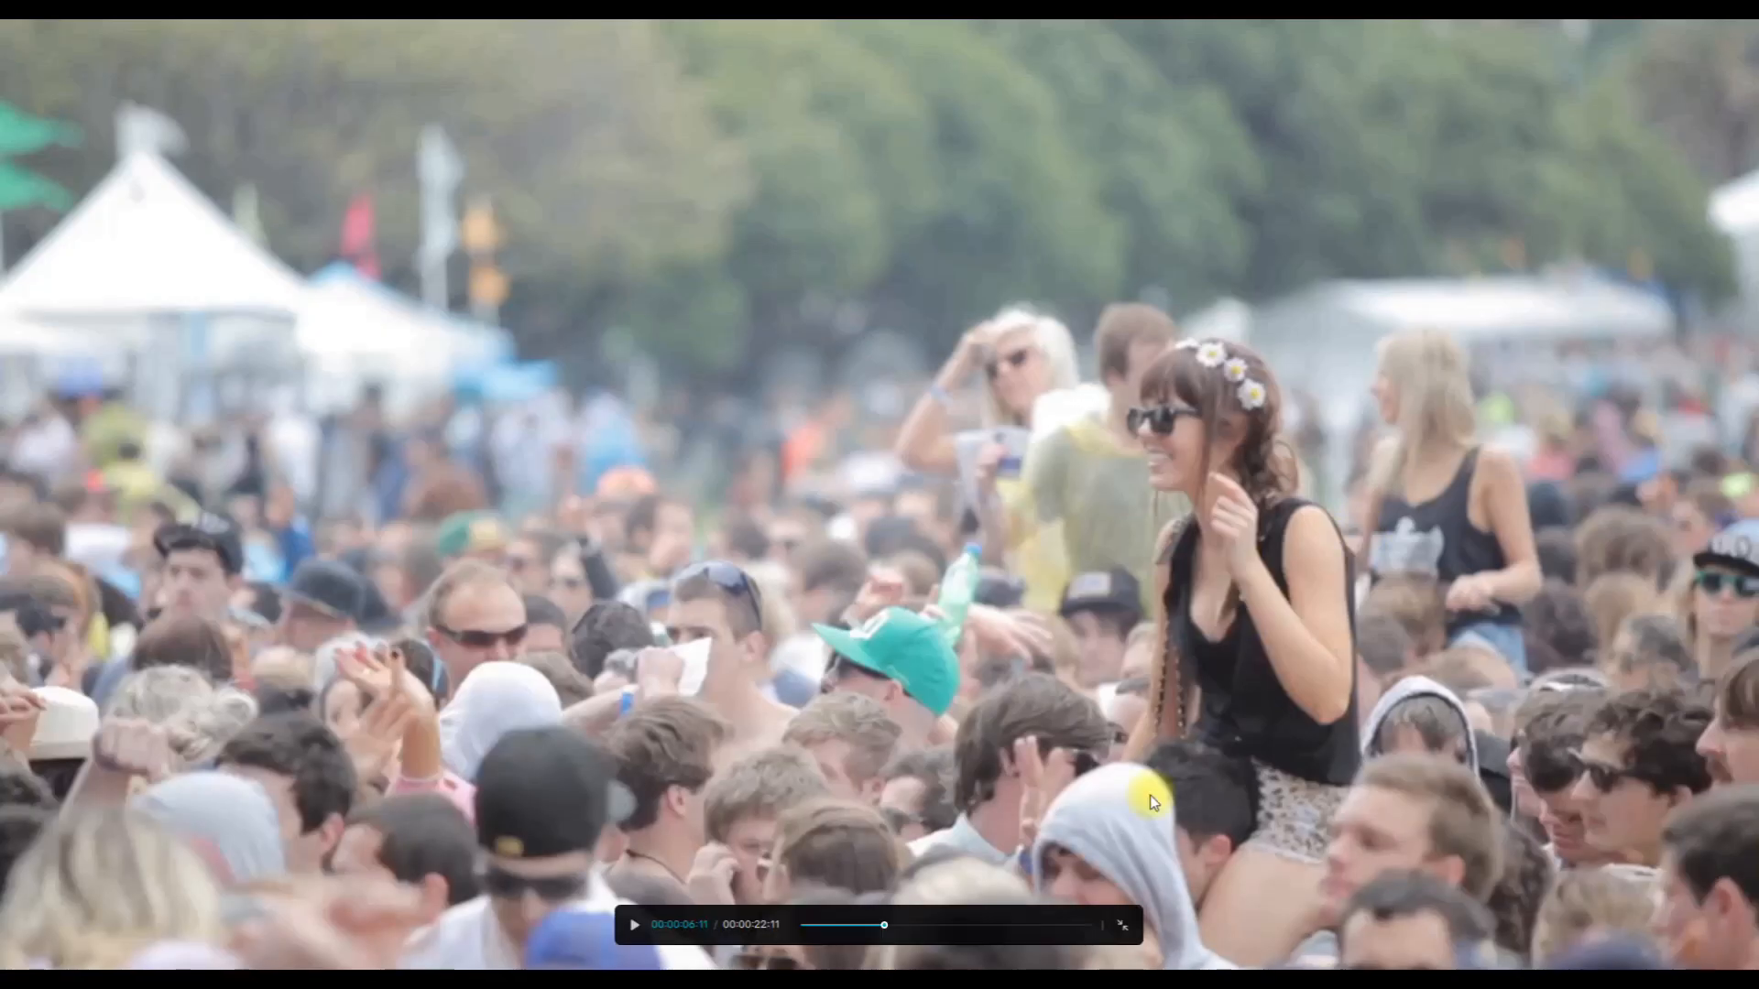
drag(886, 925, 690, 927)
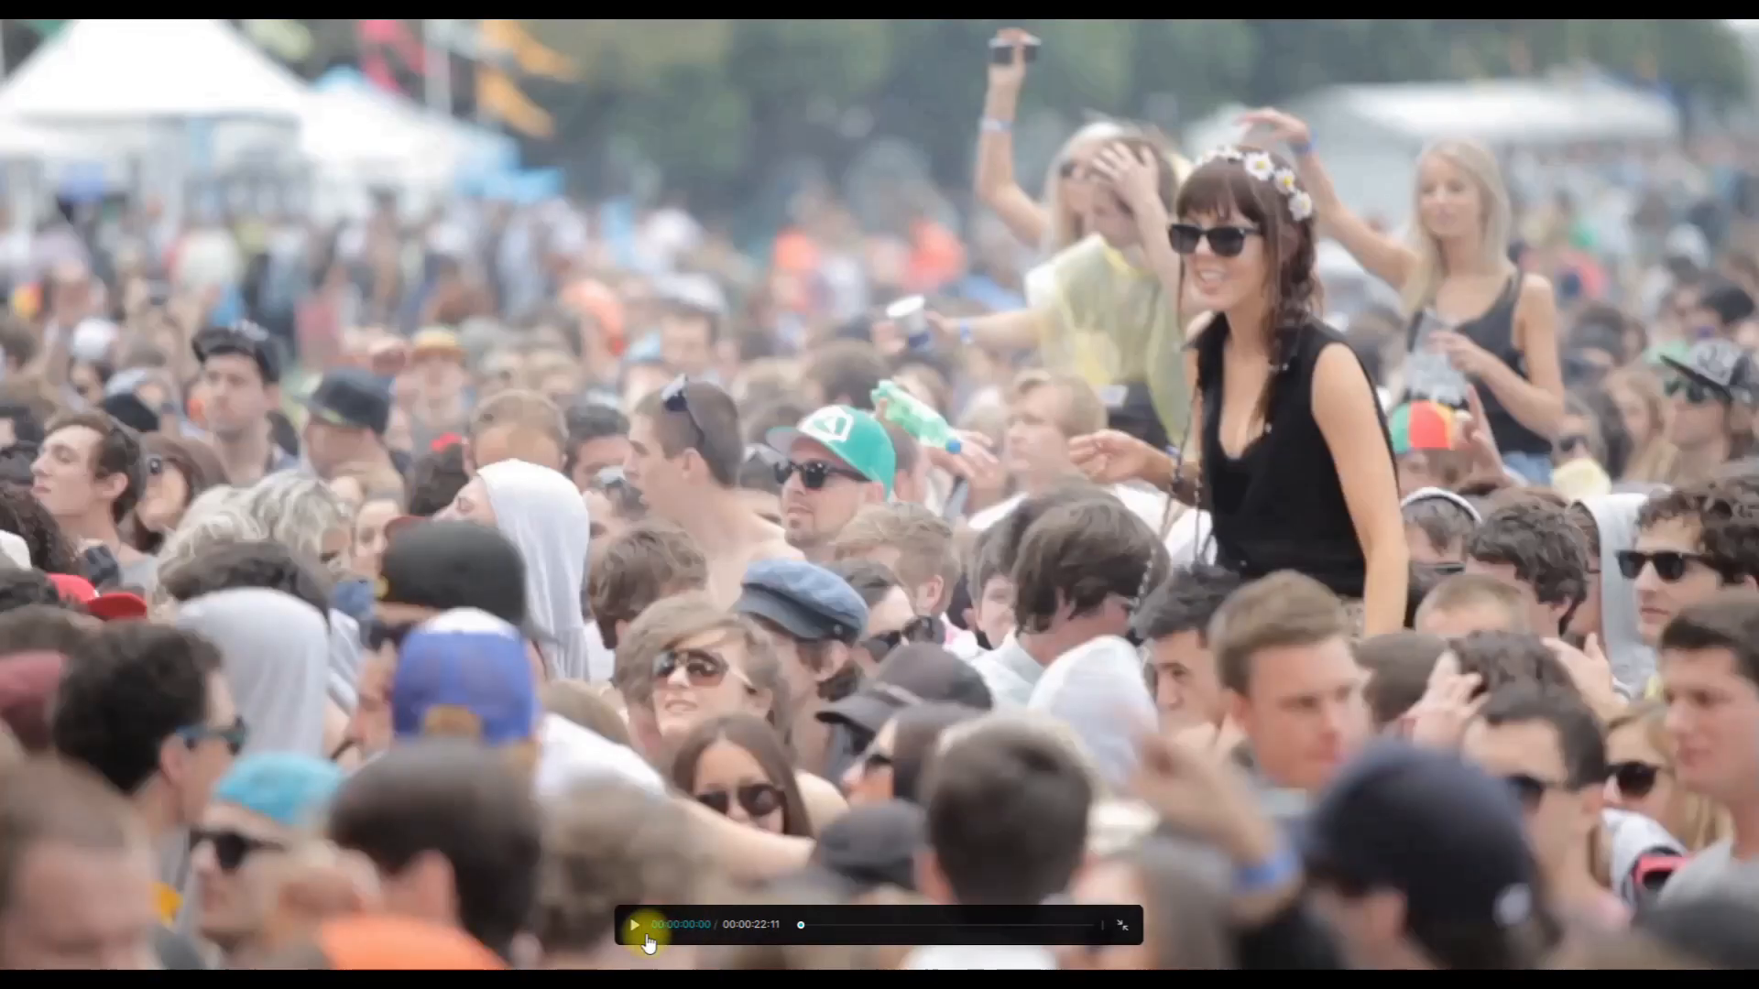
click(636, 926)
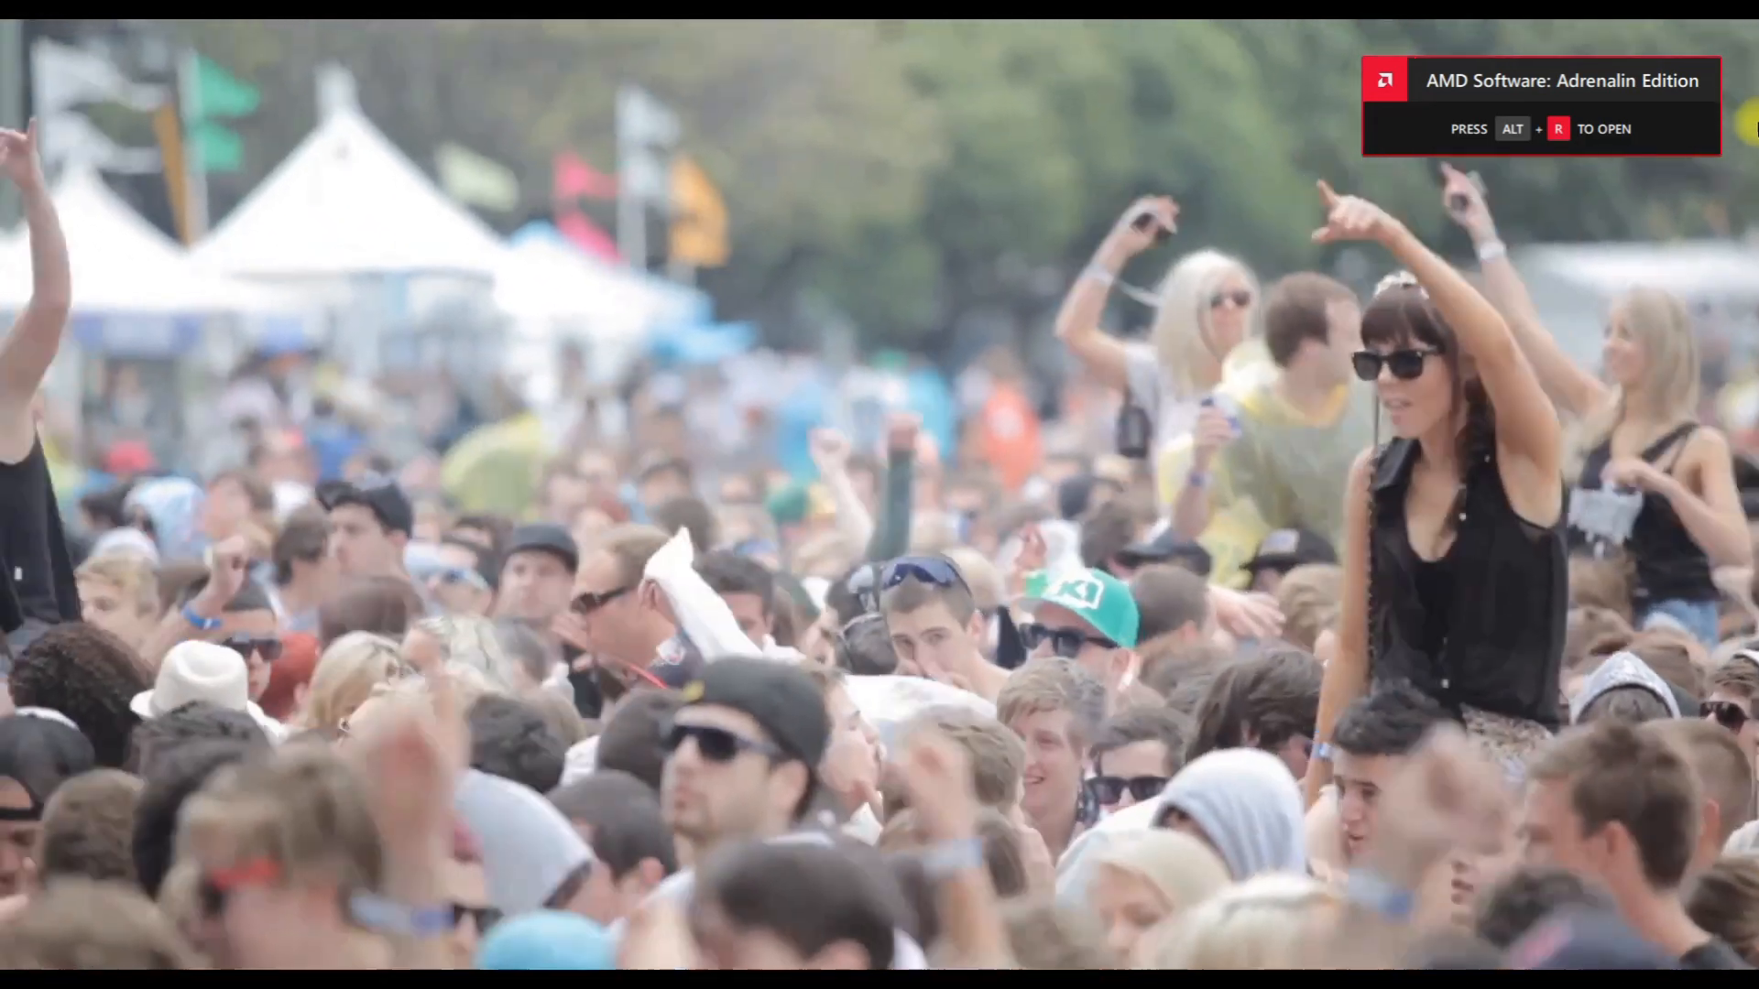
key(Escape)
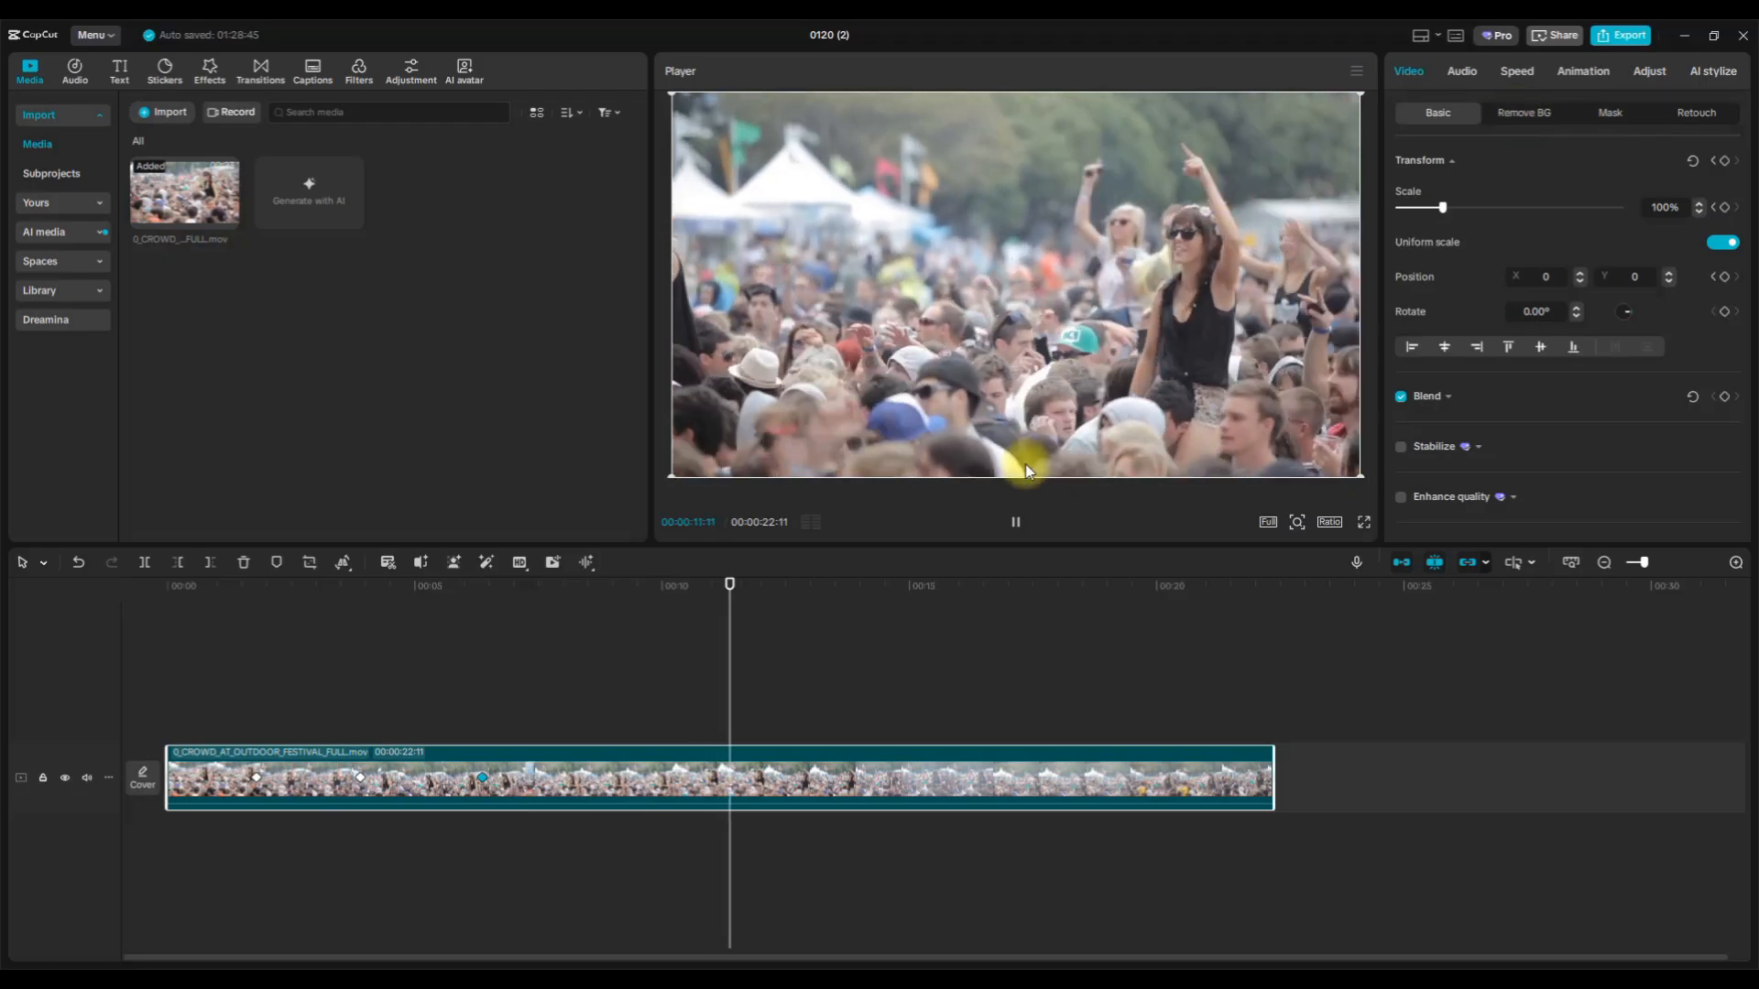
click(1016, 524)
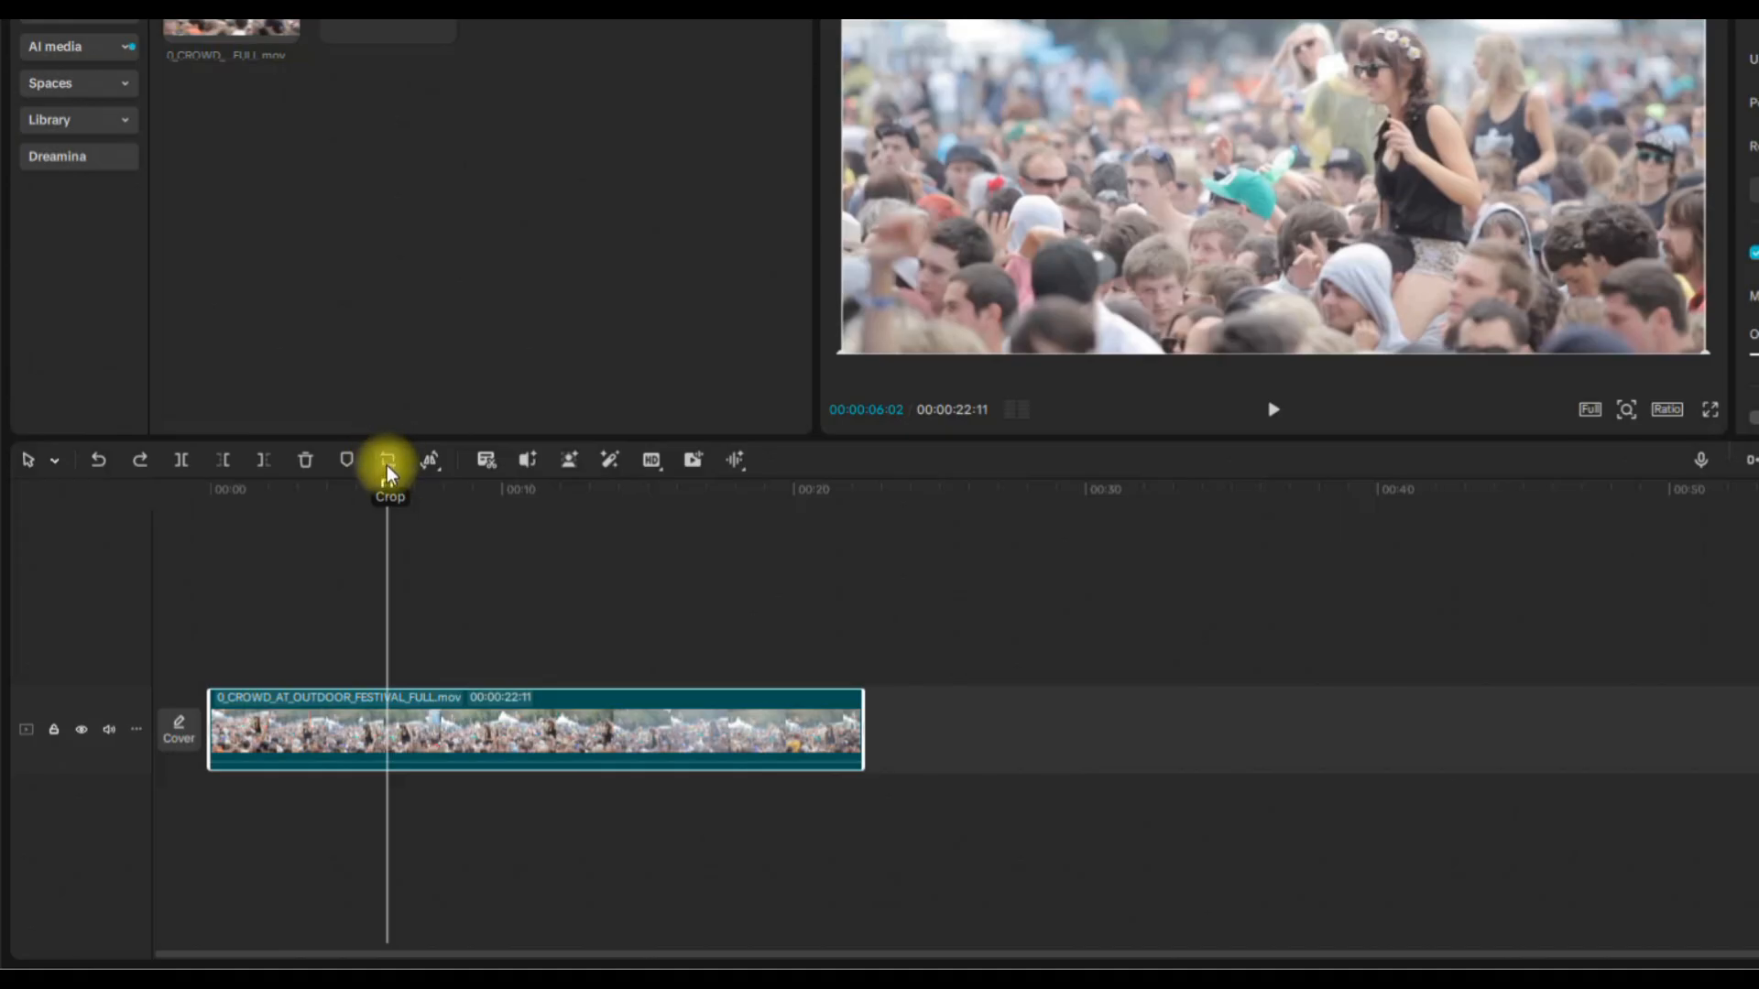
Crop the crowd clip with a free frame around the woman in the black top, using the preview at 00:00:05:02.
click(387, 463)
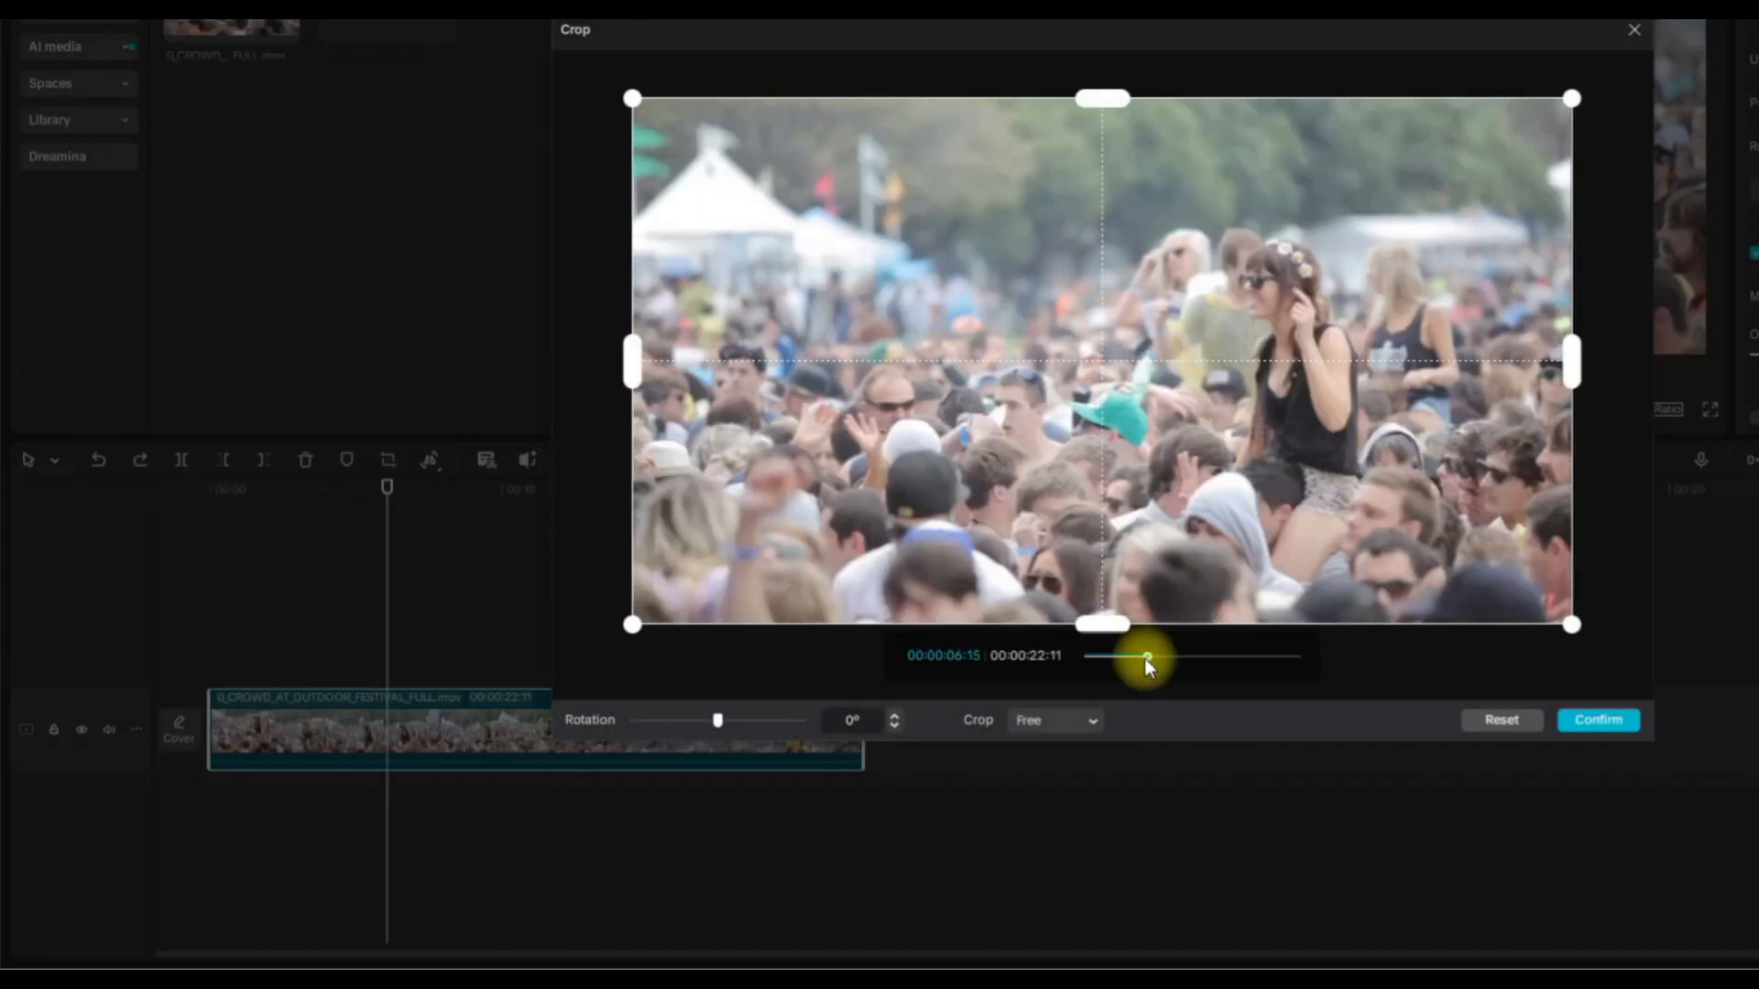
drag(1162, 658, 1130, 657)
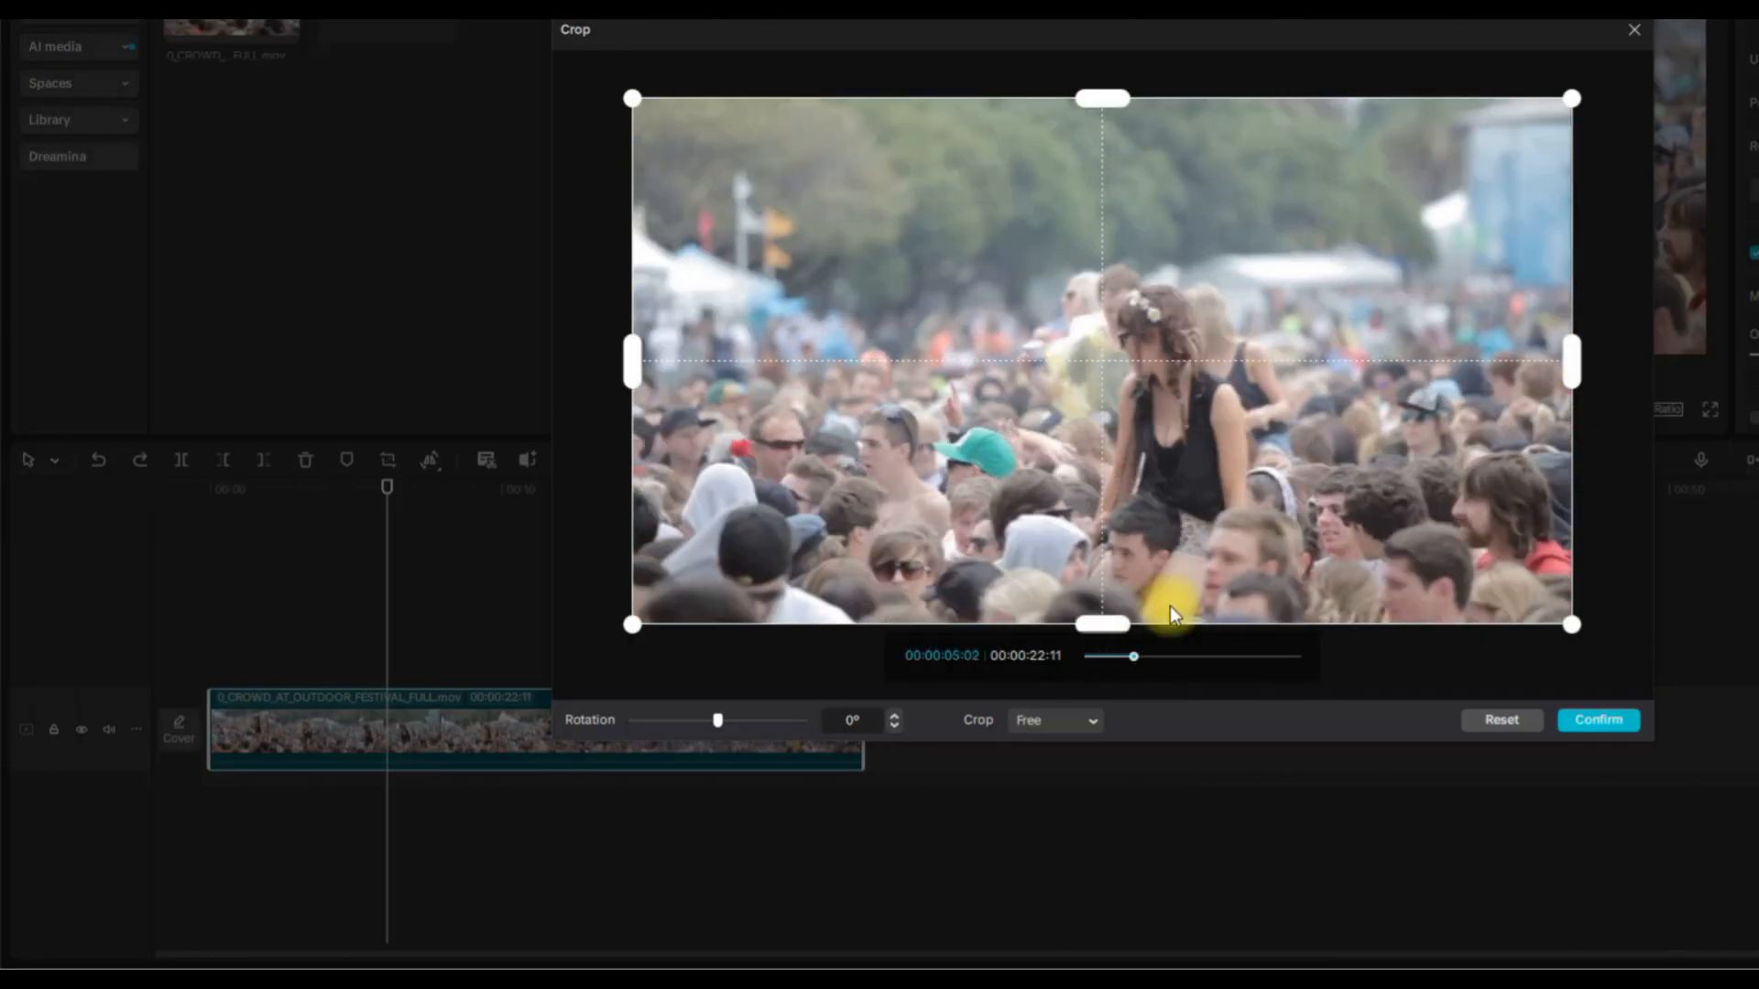
drag(1570, 99, 1389, 240)
drag(1400, 431, 1127, 422)
drag(875, 440, 1137, 431)
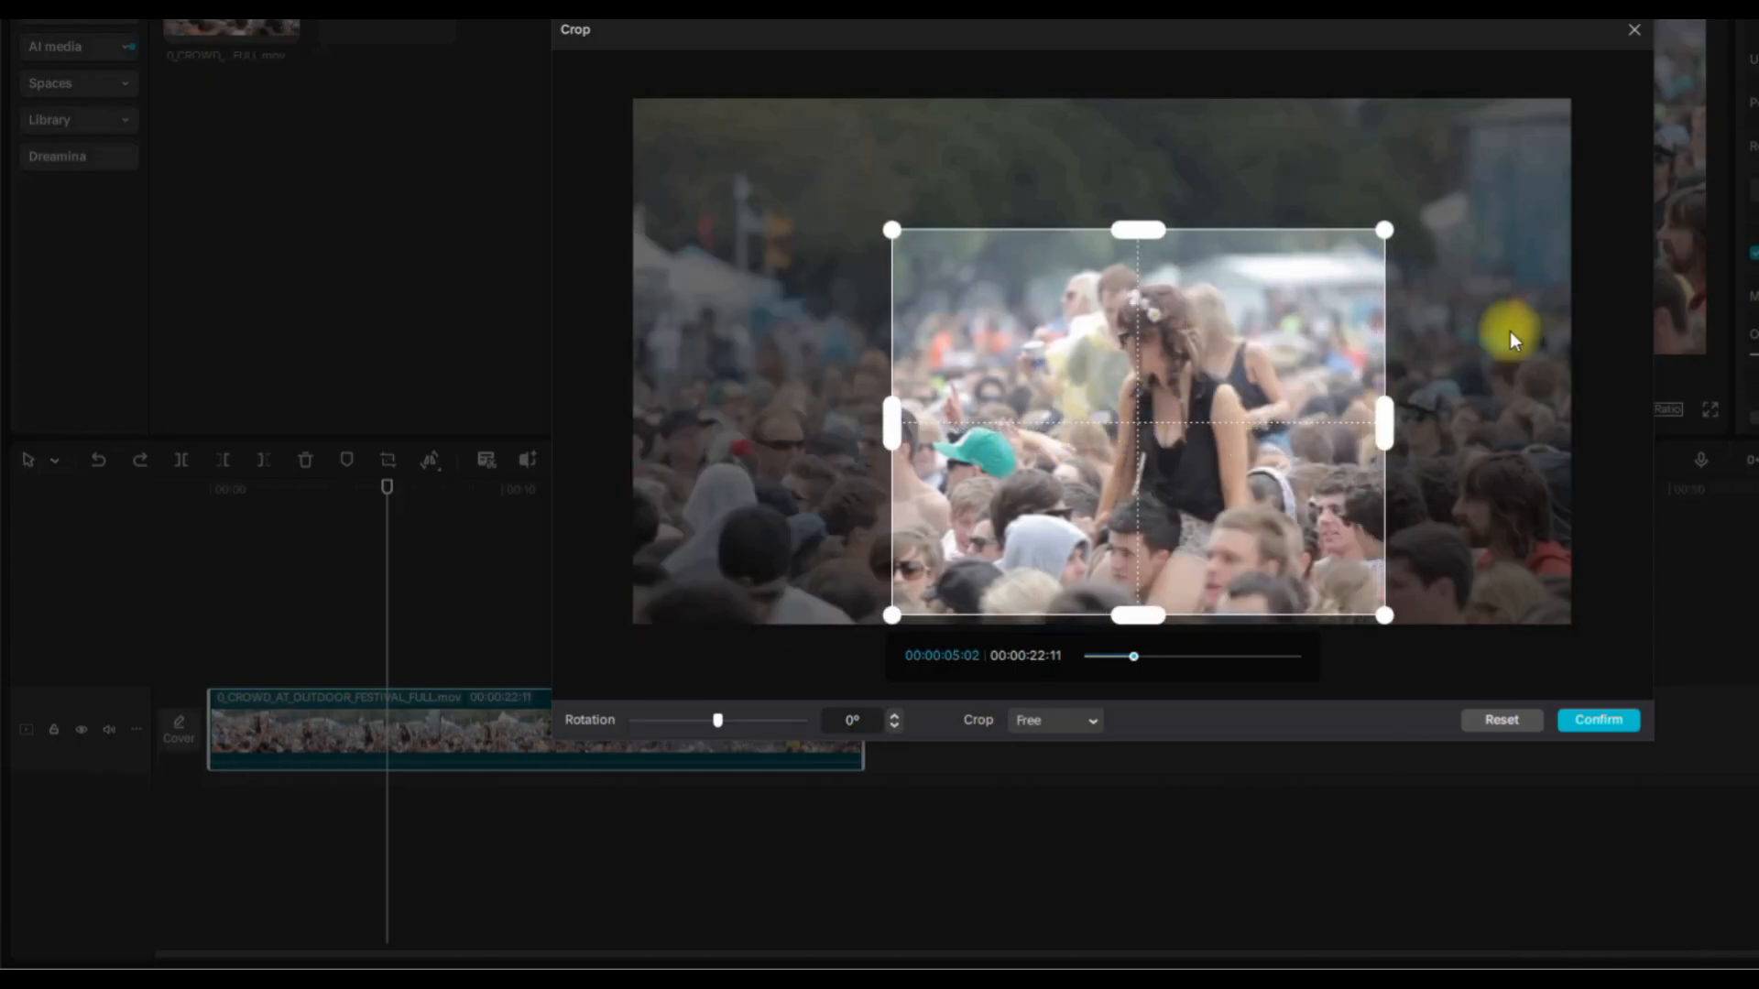
drag(1383, 233, 1366, 259)
drag(1300, 357, 1322, 327)
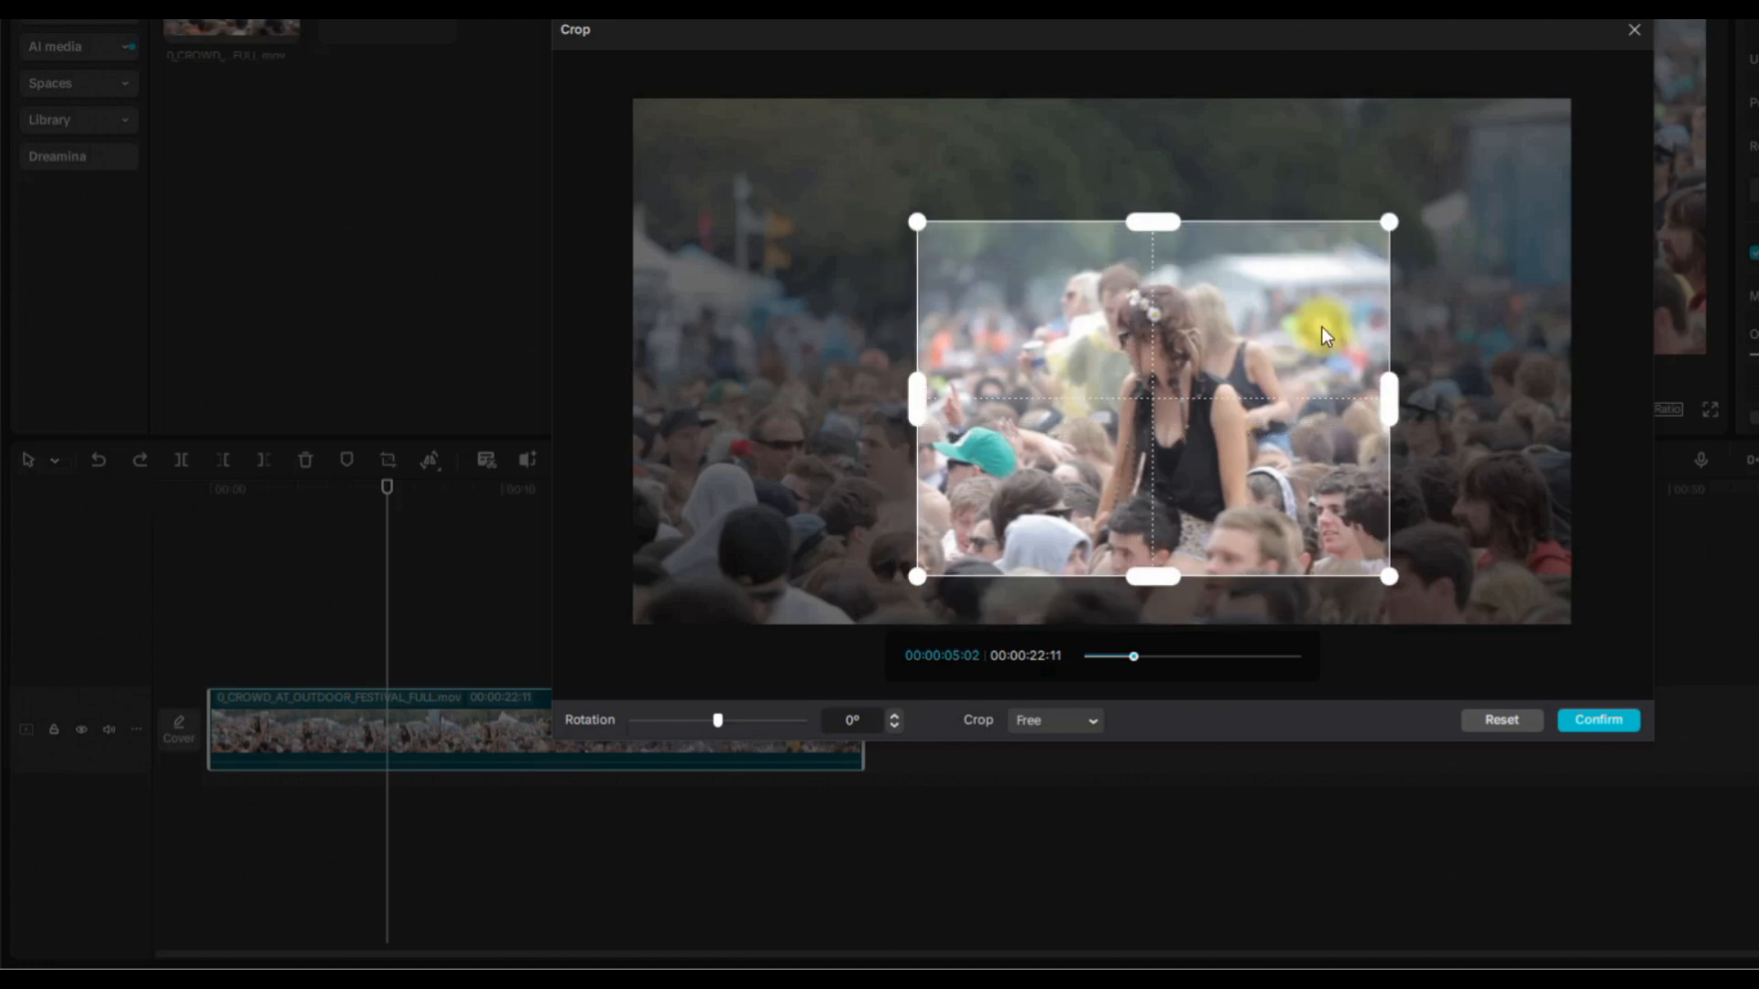
click(1606, 723)
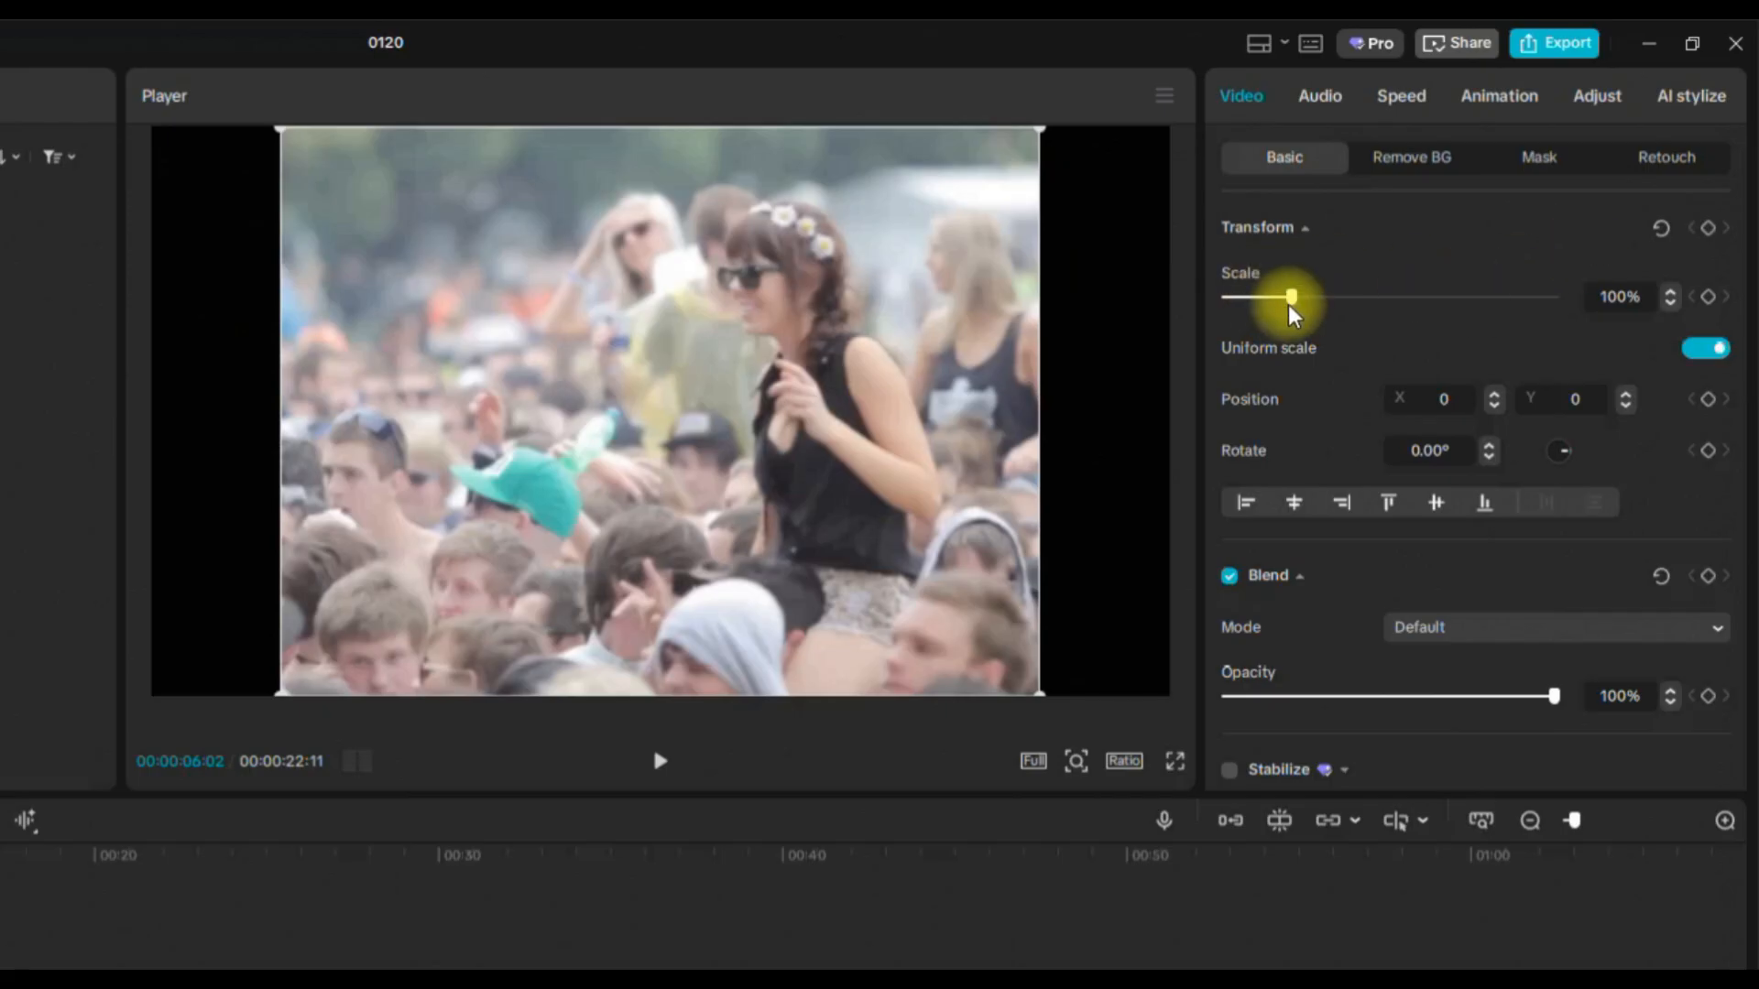
Scale the cropped clip to 145% so it fills the frame, and check its playback from the start.
drag(1293, 303, 1323, 302)
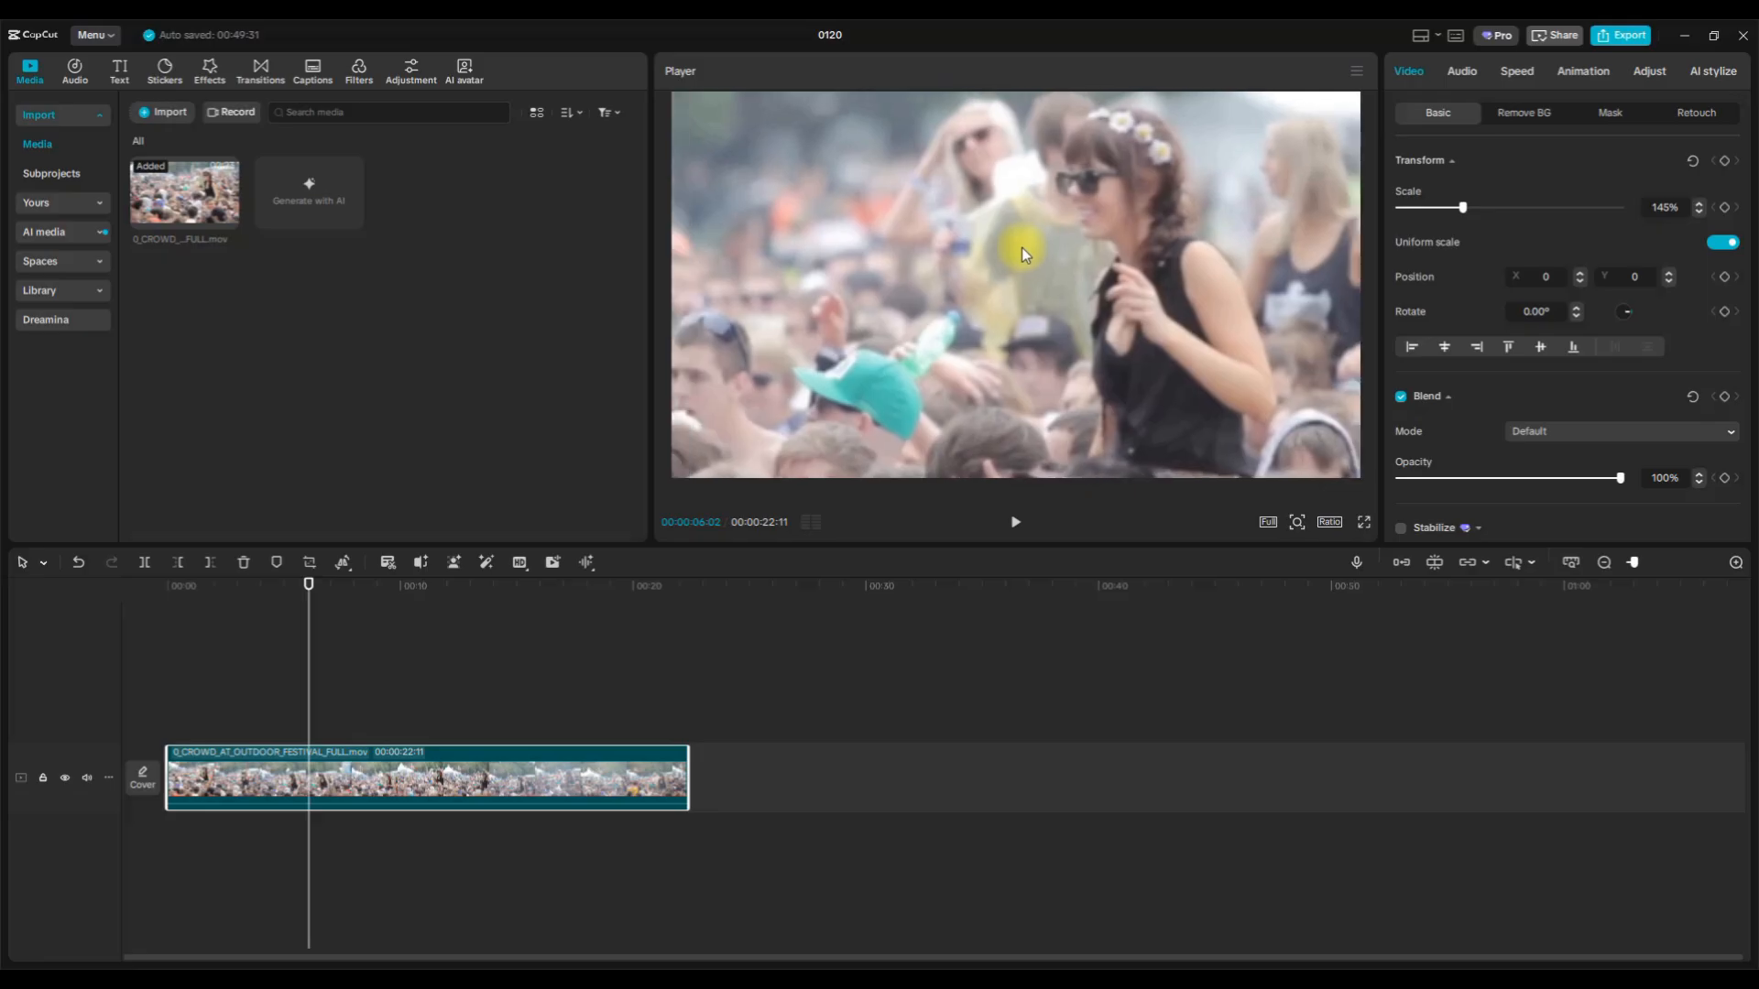
click(236, 622)
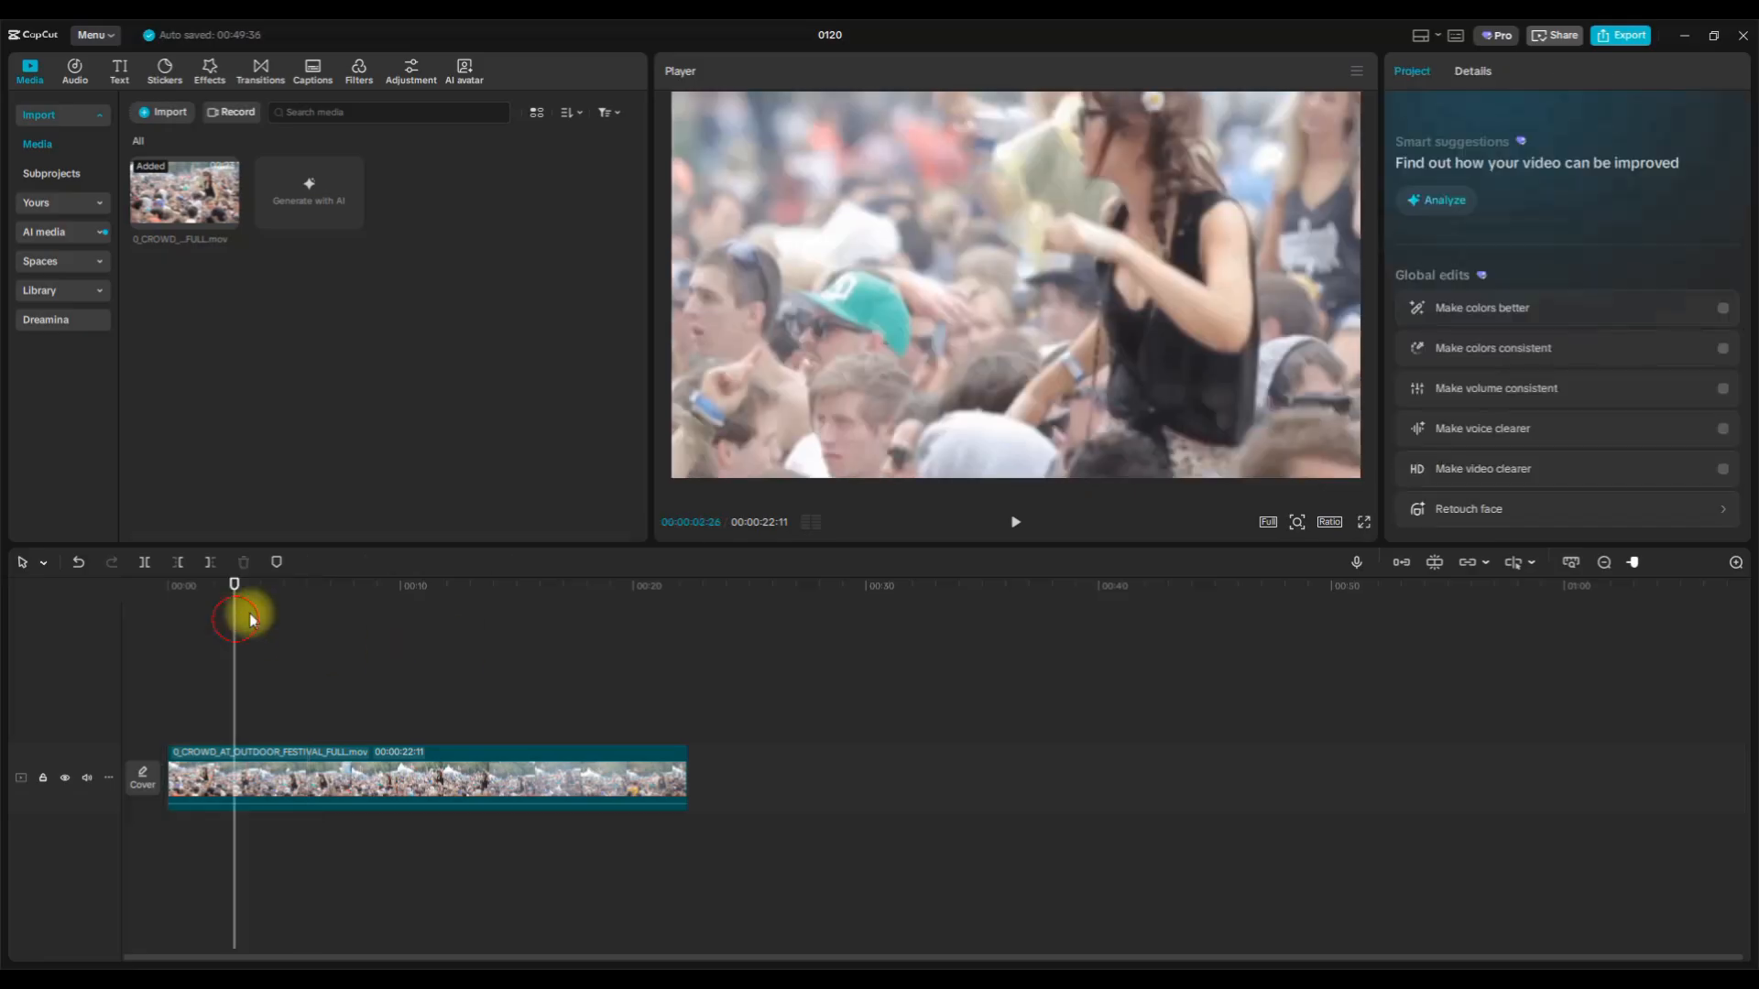
drag(239, 594, 150, 591)
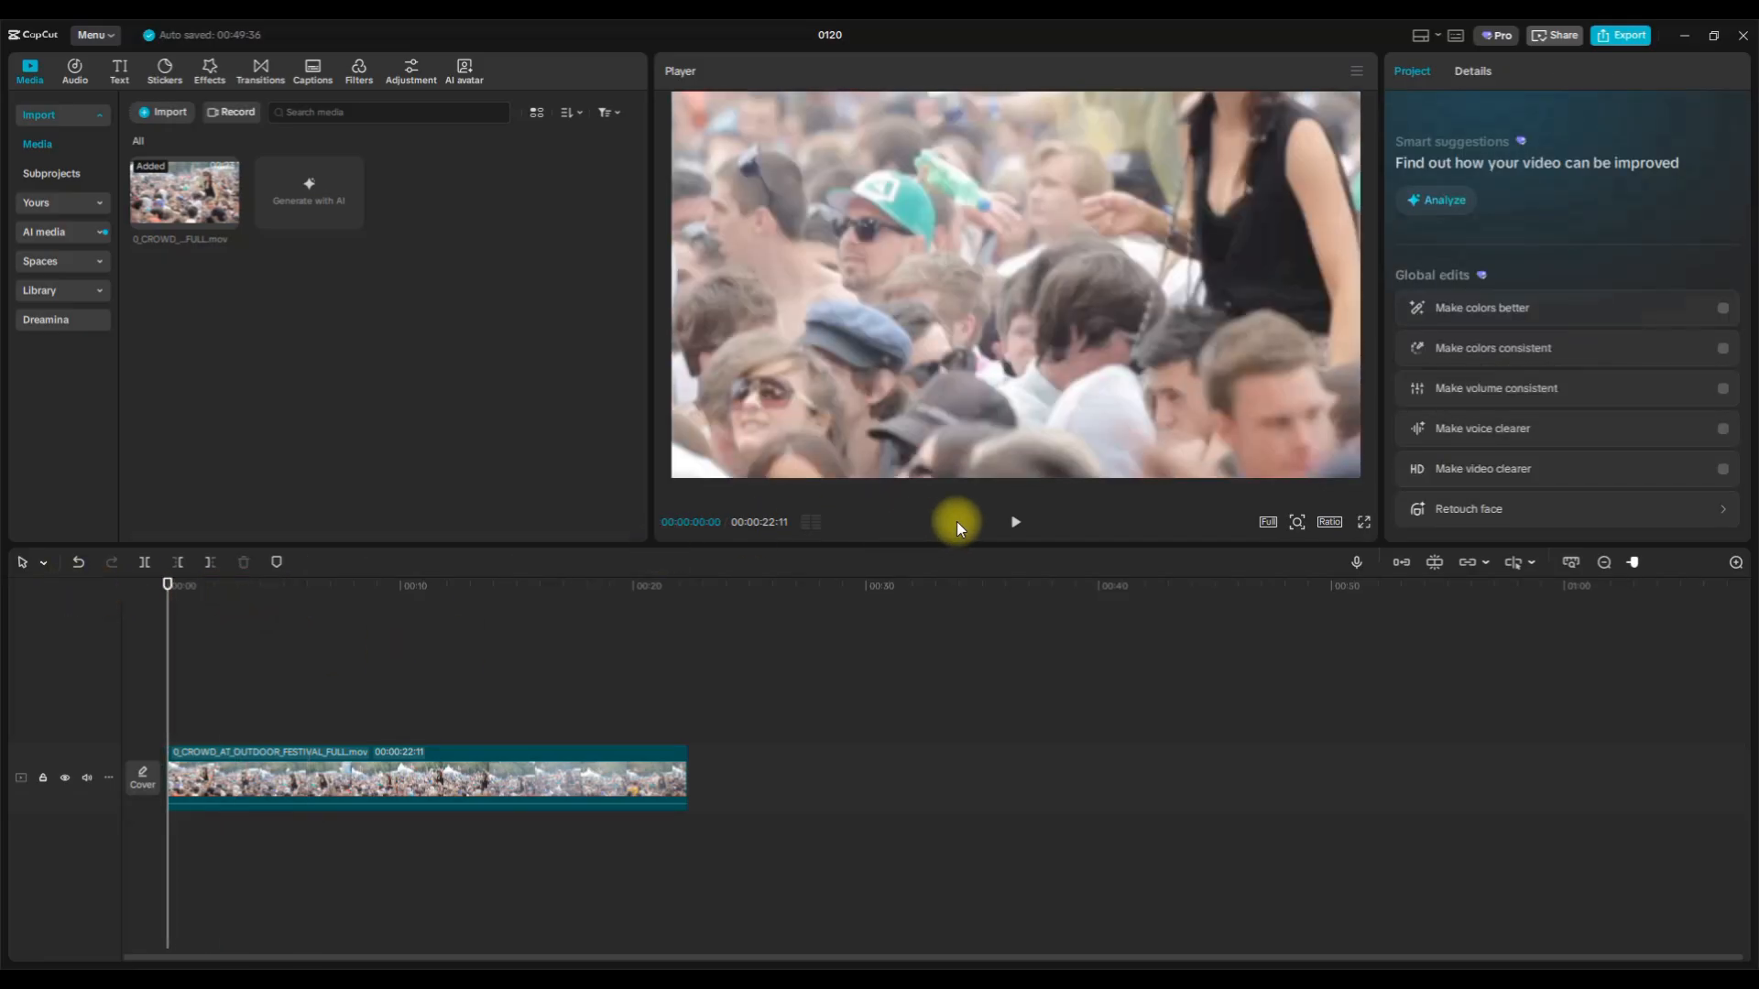
click(1016, 521)
click(1015, 521)
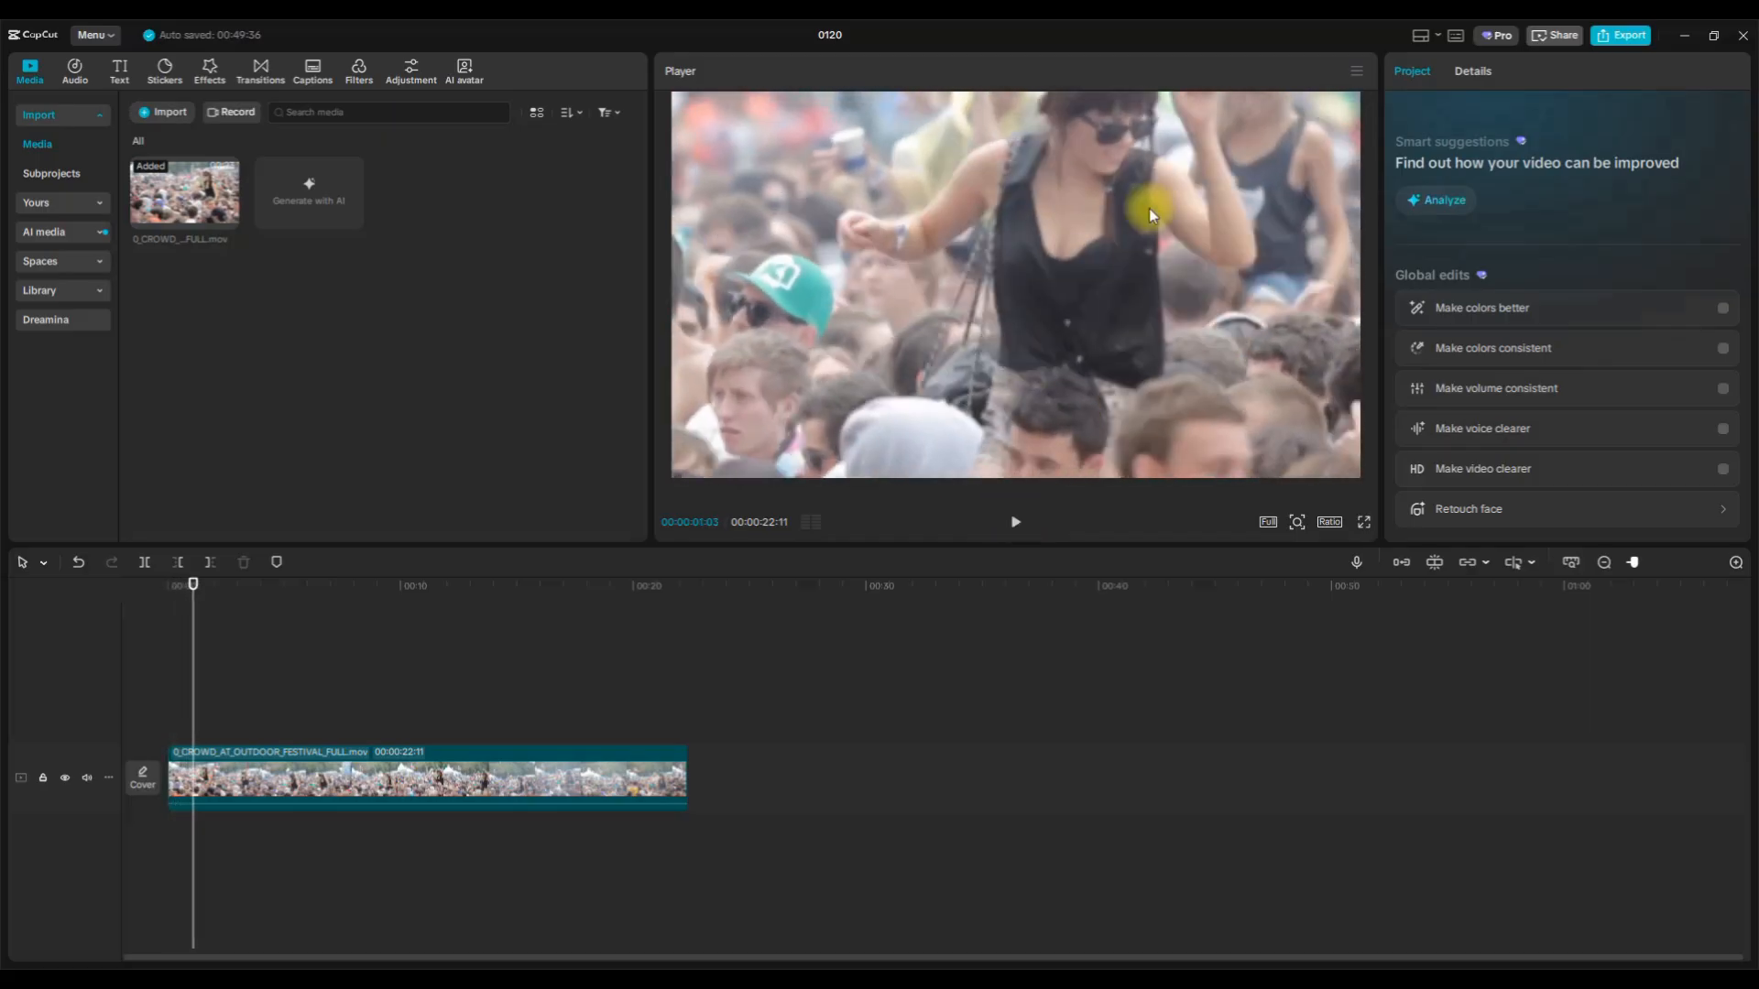
Set the cropped clip's scale to 137% and its position to X -44, Y -401, checking the framing in playback.
click(398, 764)
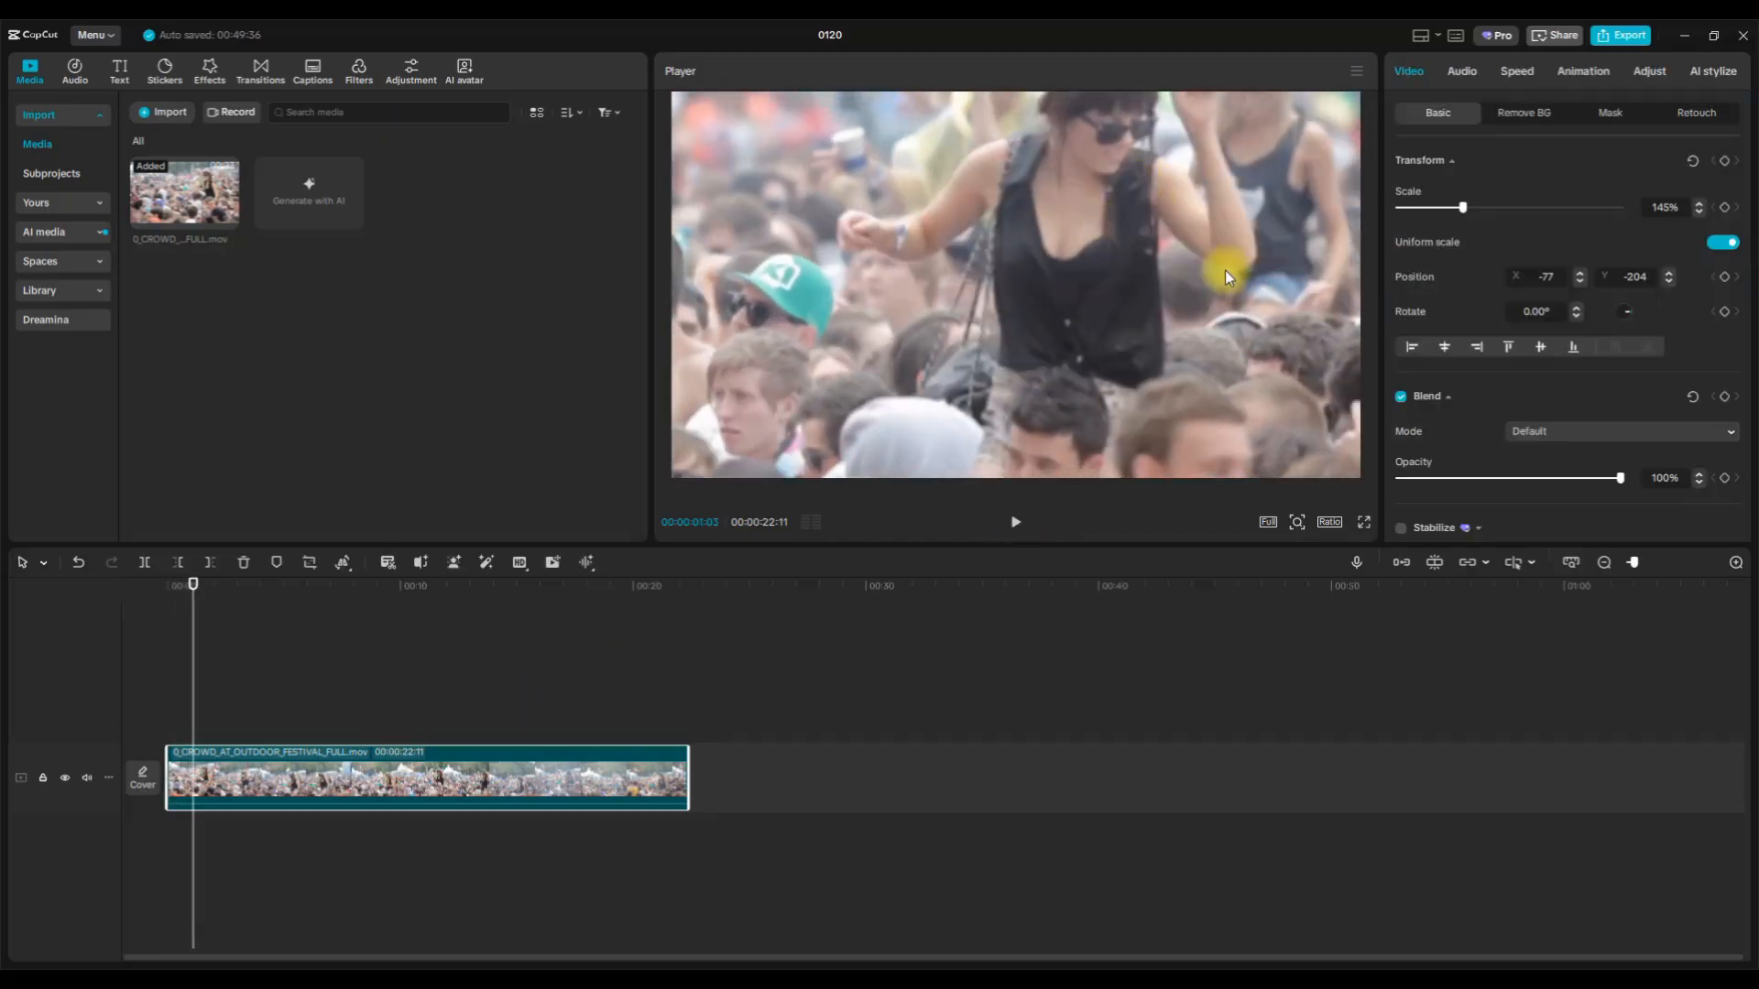
drag(1463, 210, 1459, 216)
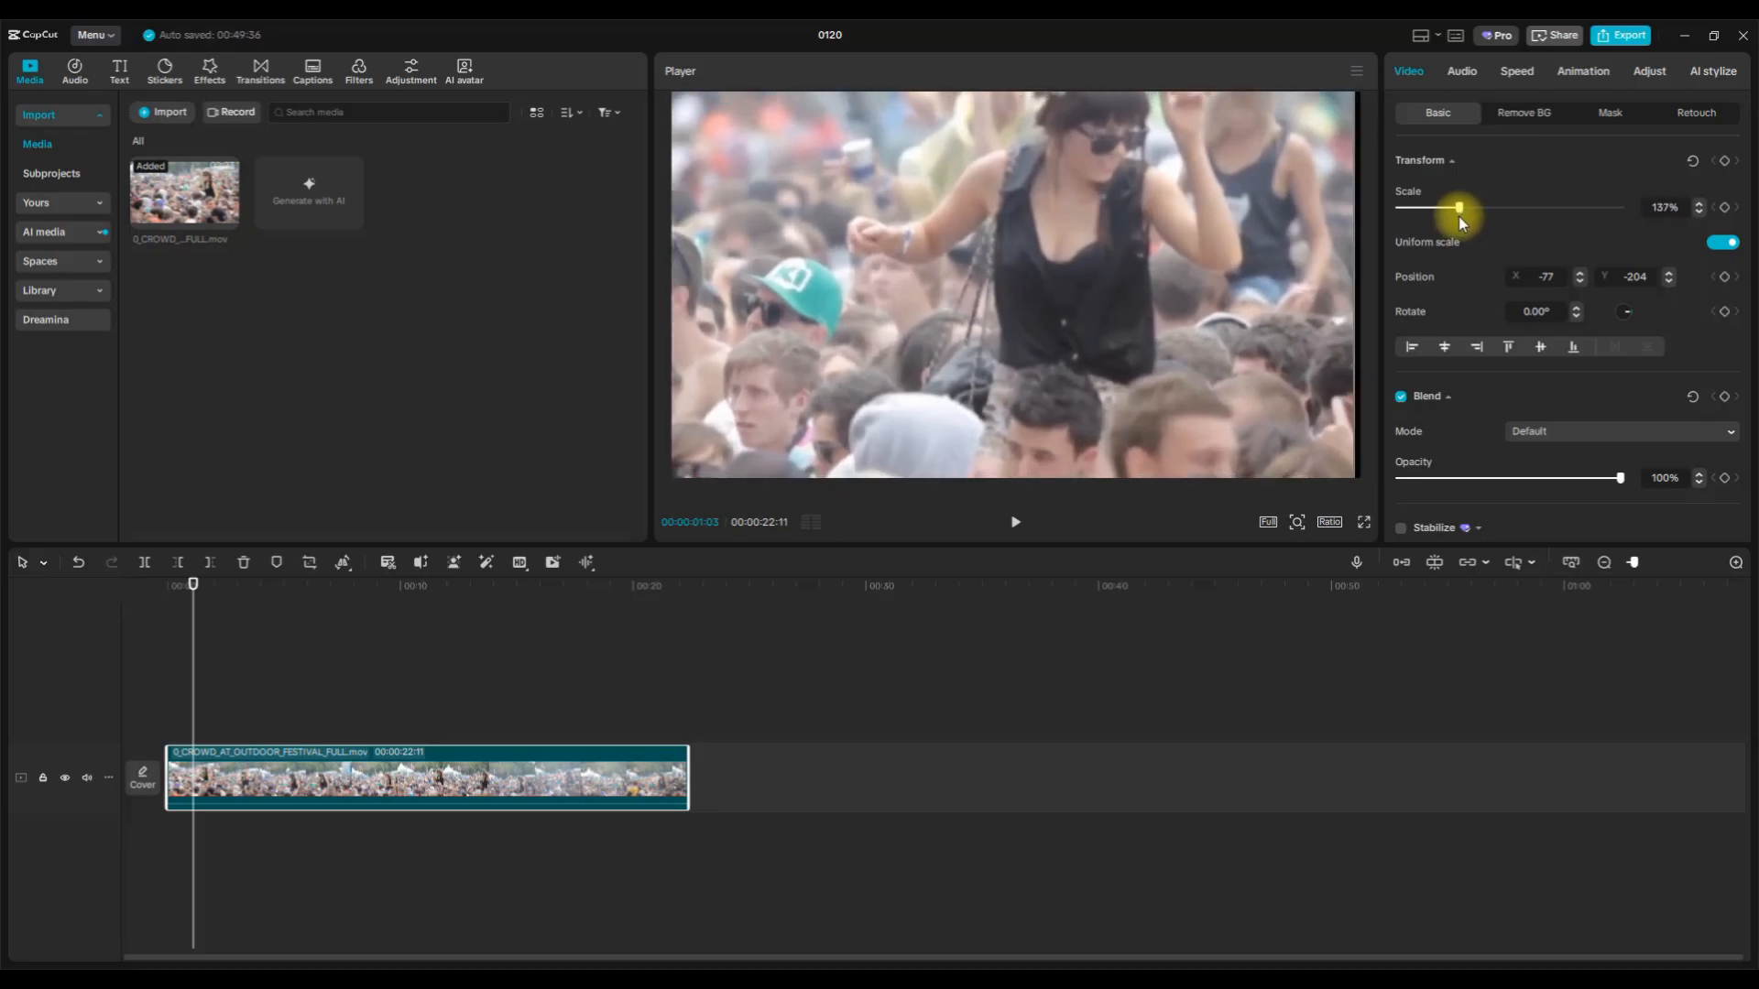
drag(987, 224, 785, 403)
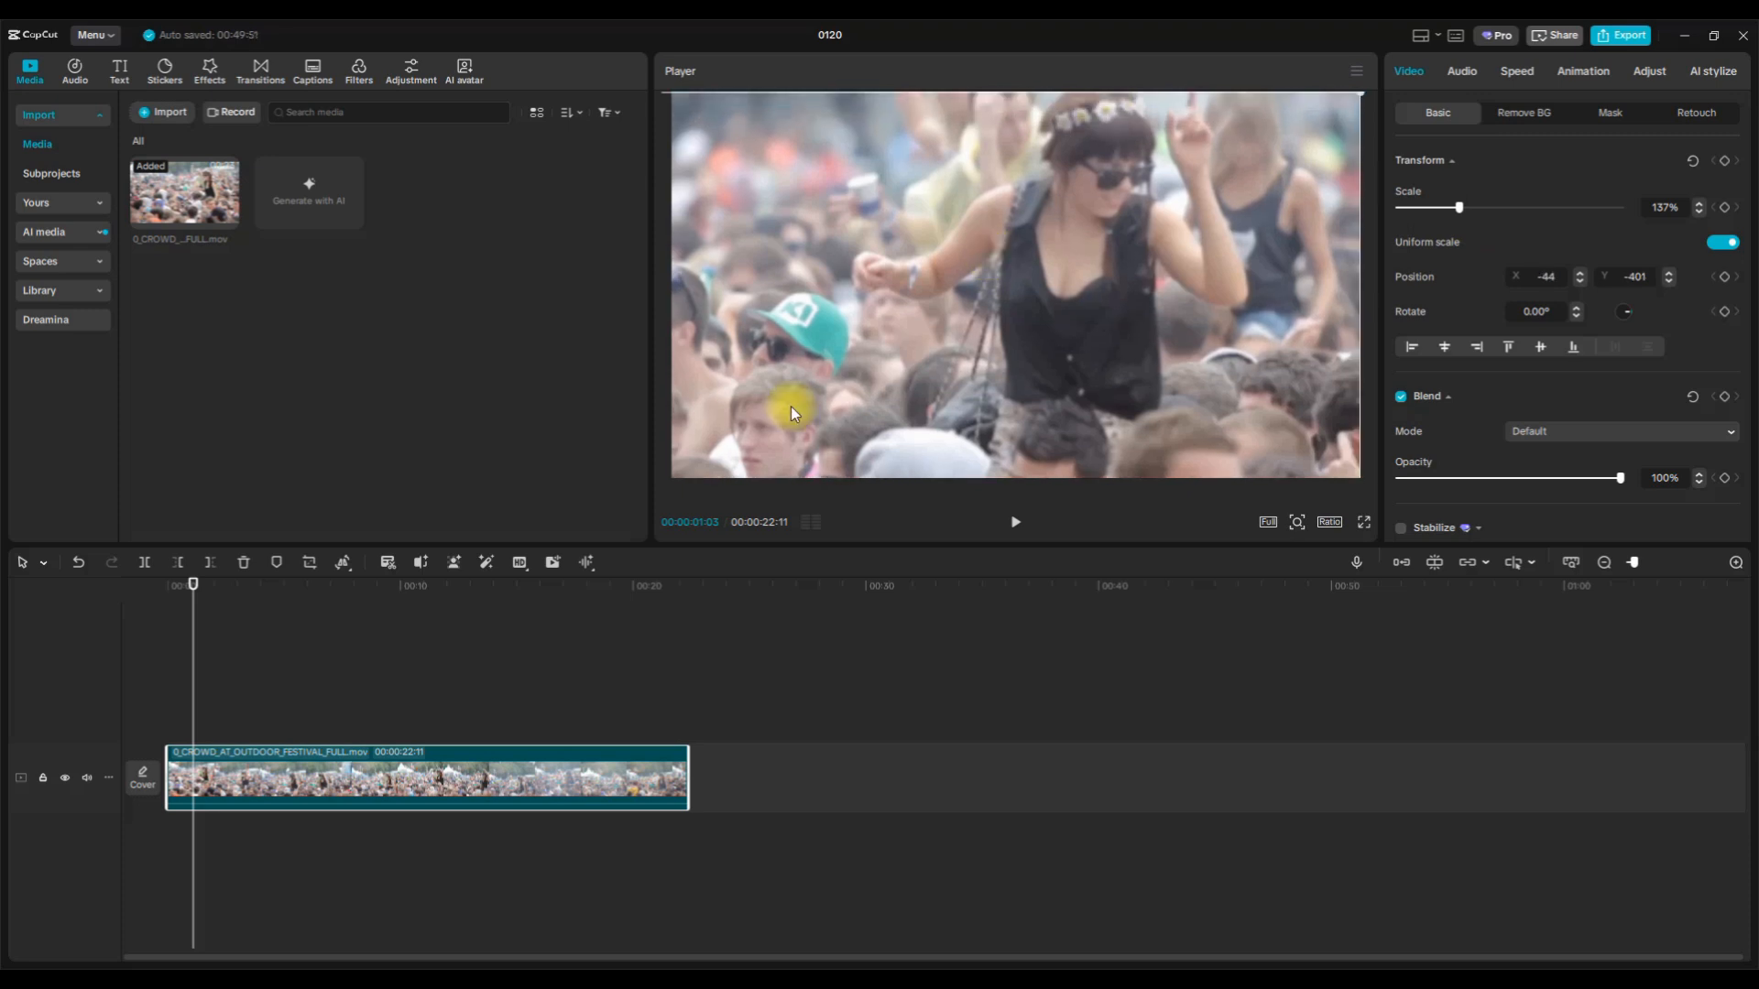
click(1017, 522)
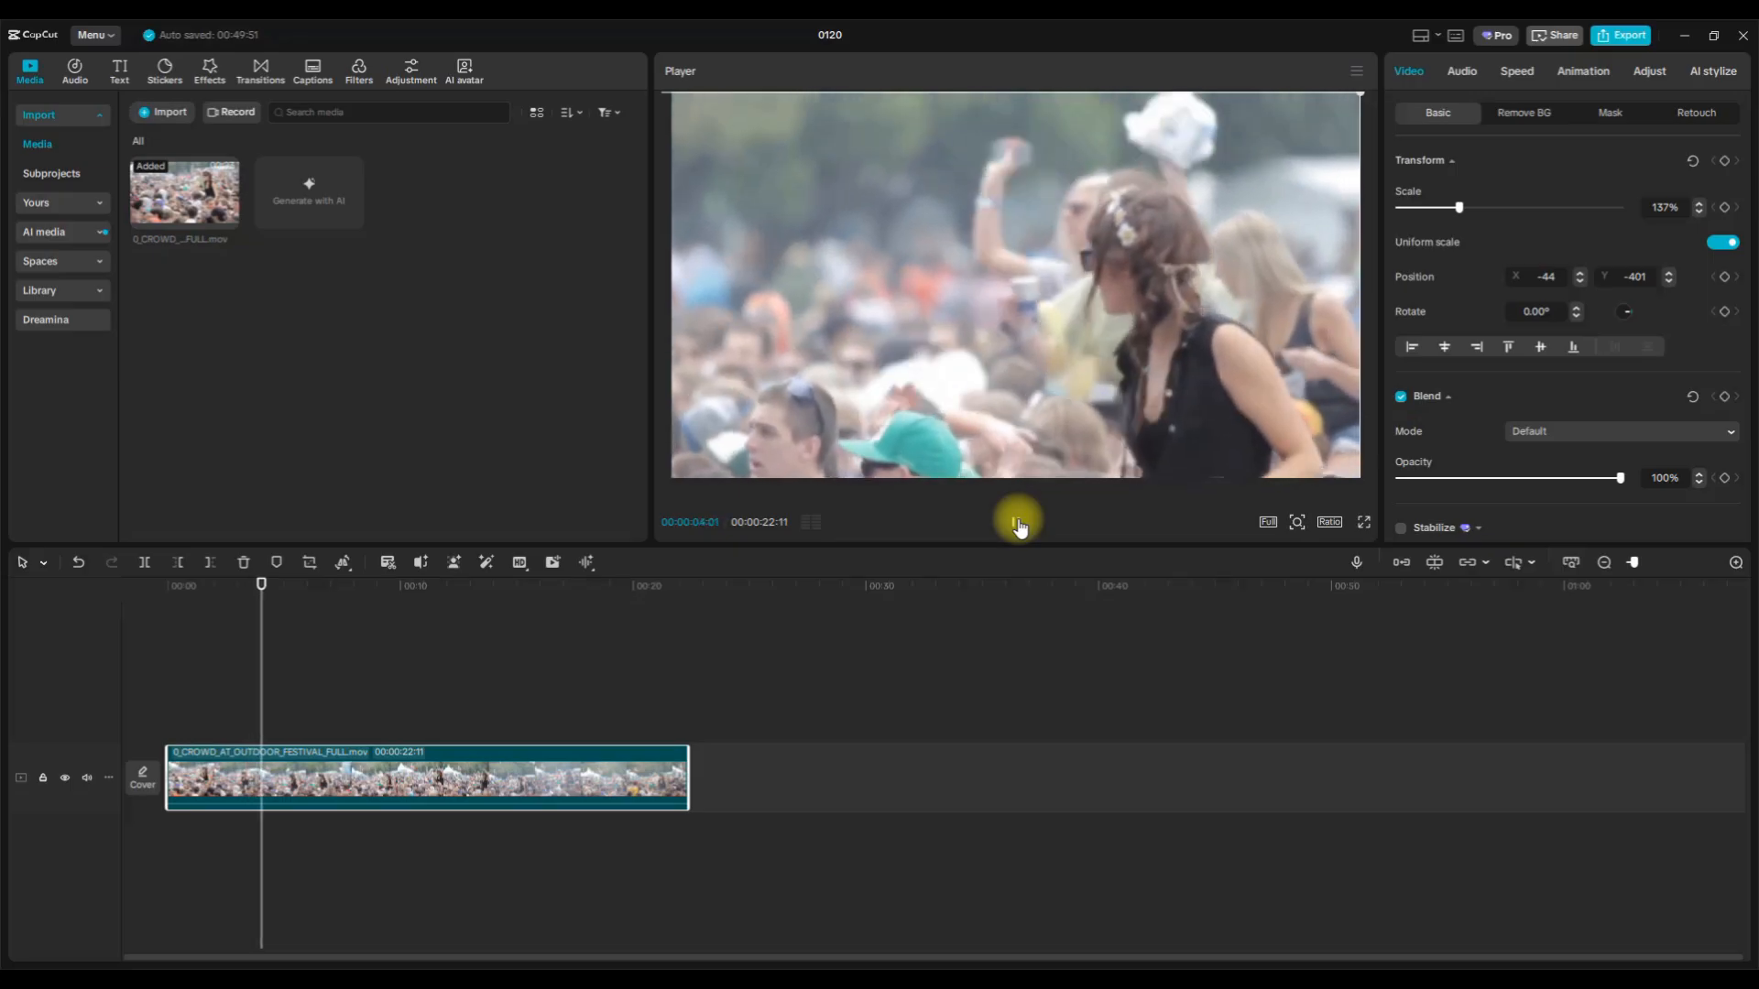
click(1017, 522)
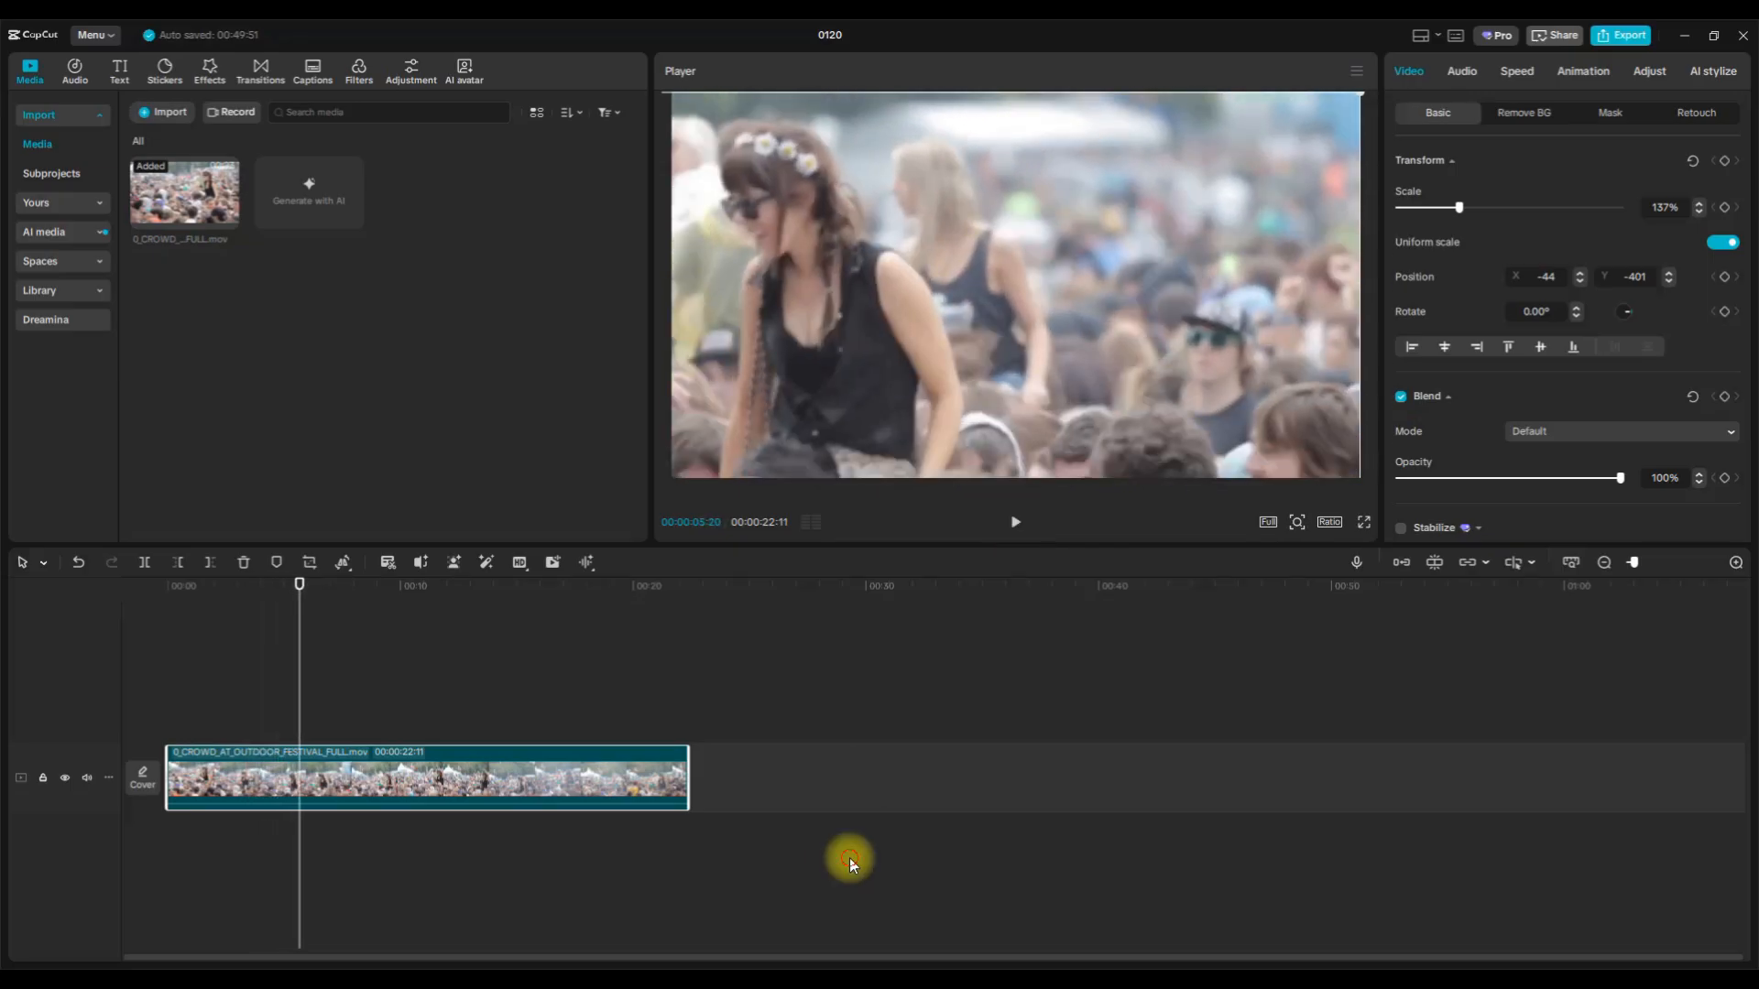
Delete the cropped clip and place the original crowd clip from the media library at the start of the timeline.
key(Delete)
drag(178, 289, 157, 794)
drag(259, 692, 278, 689)
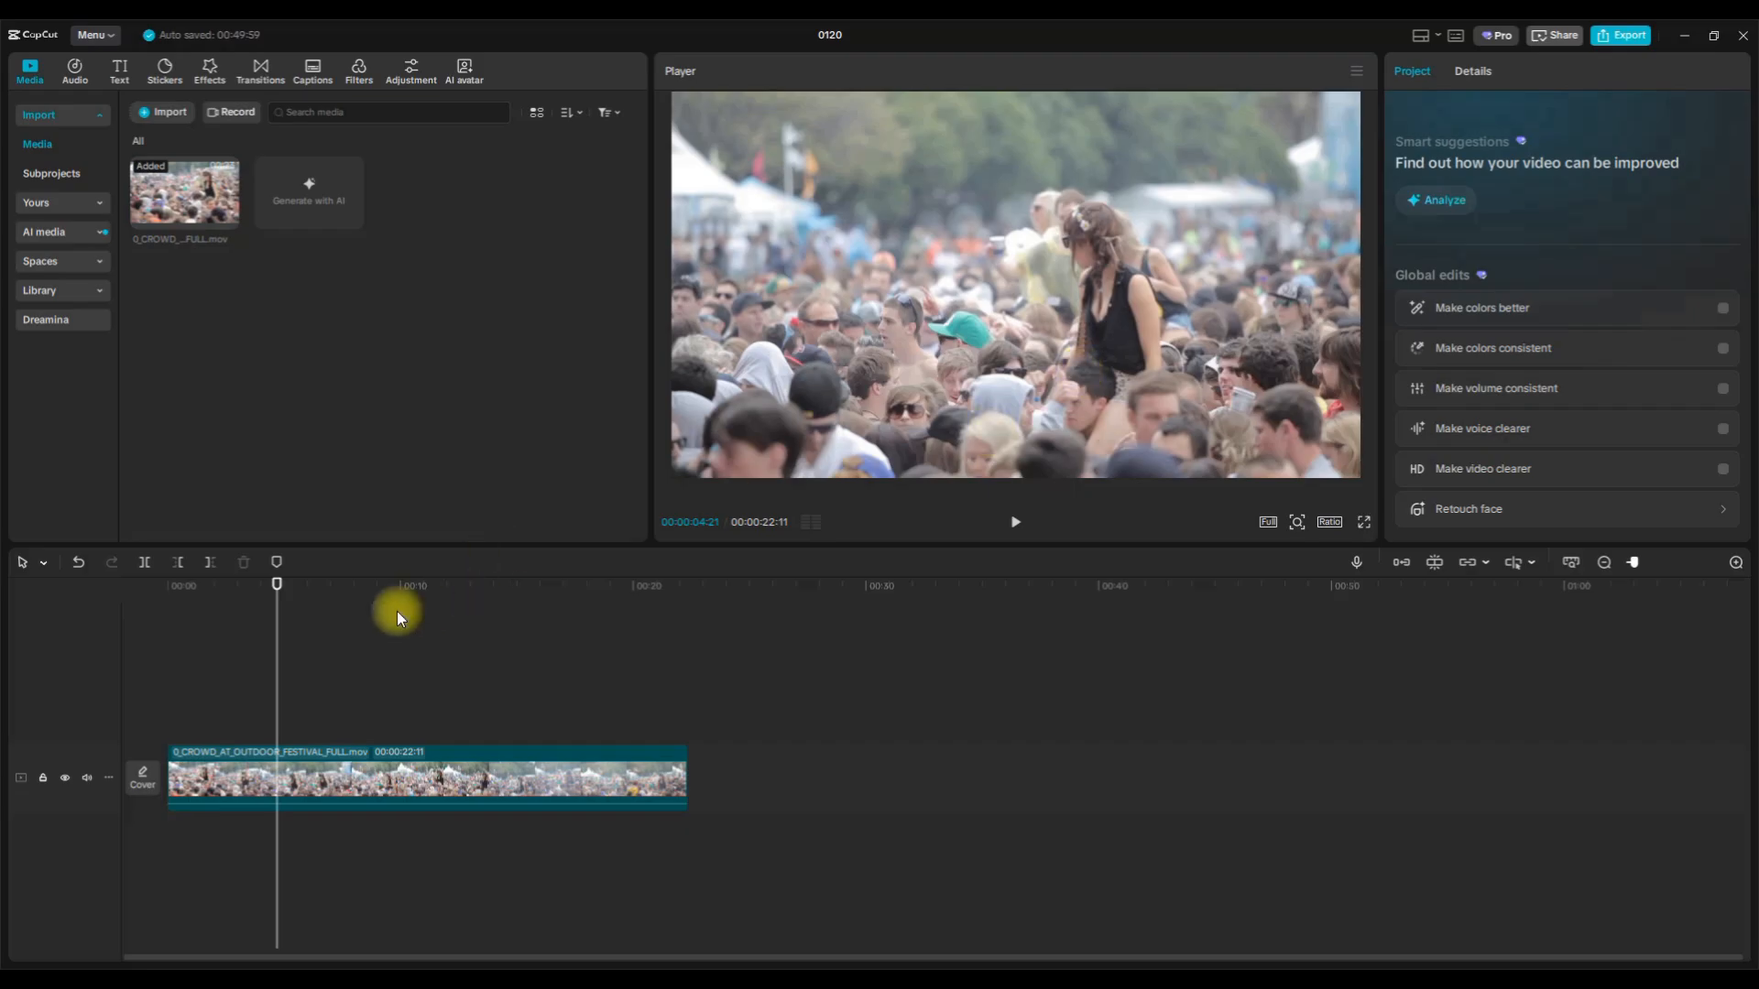
Split the crowd clip at 00:00:02:05 and 00:00:05:06 to isolate a middle segment.
drag(275, 586, 218, 589)
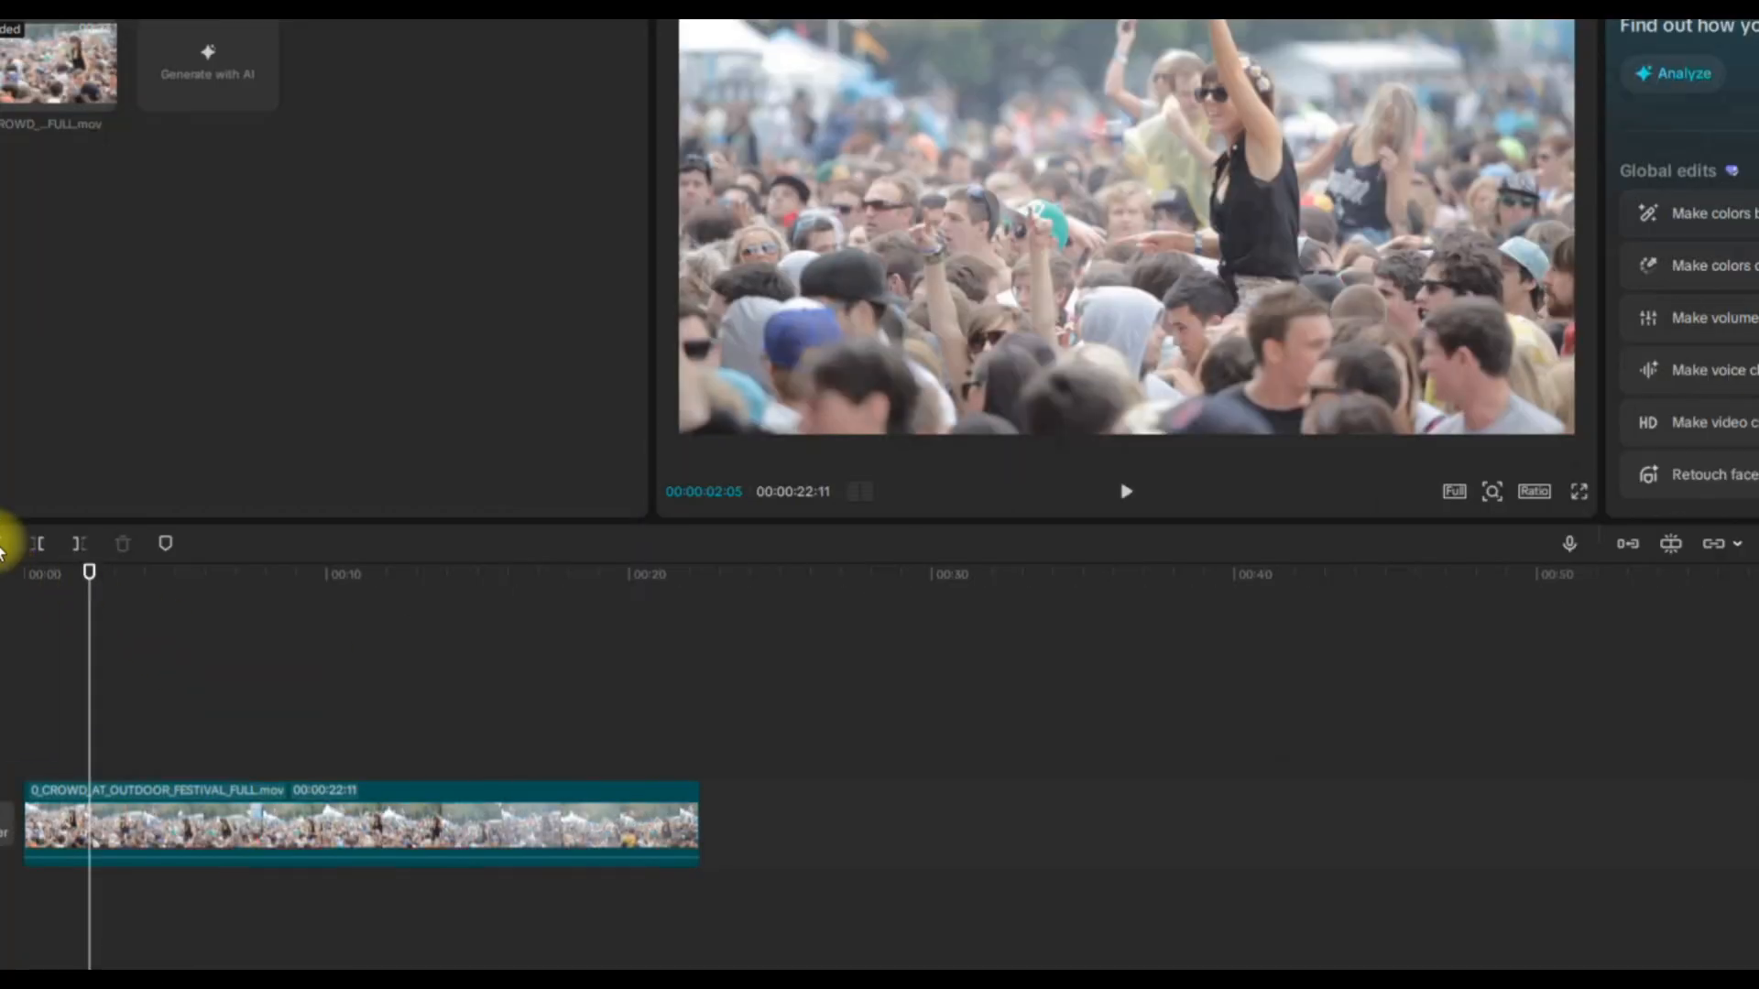
click(37, 544)
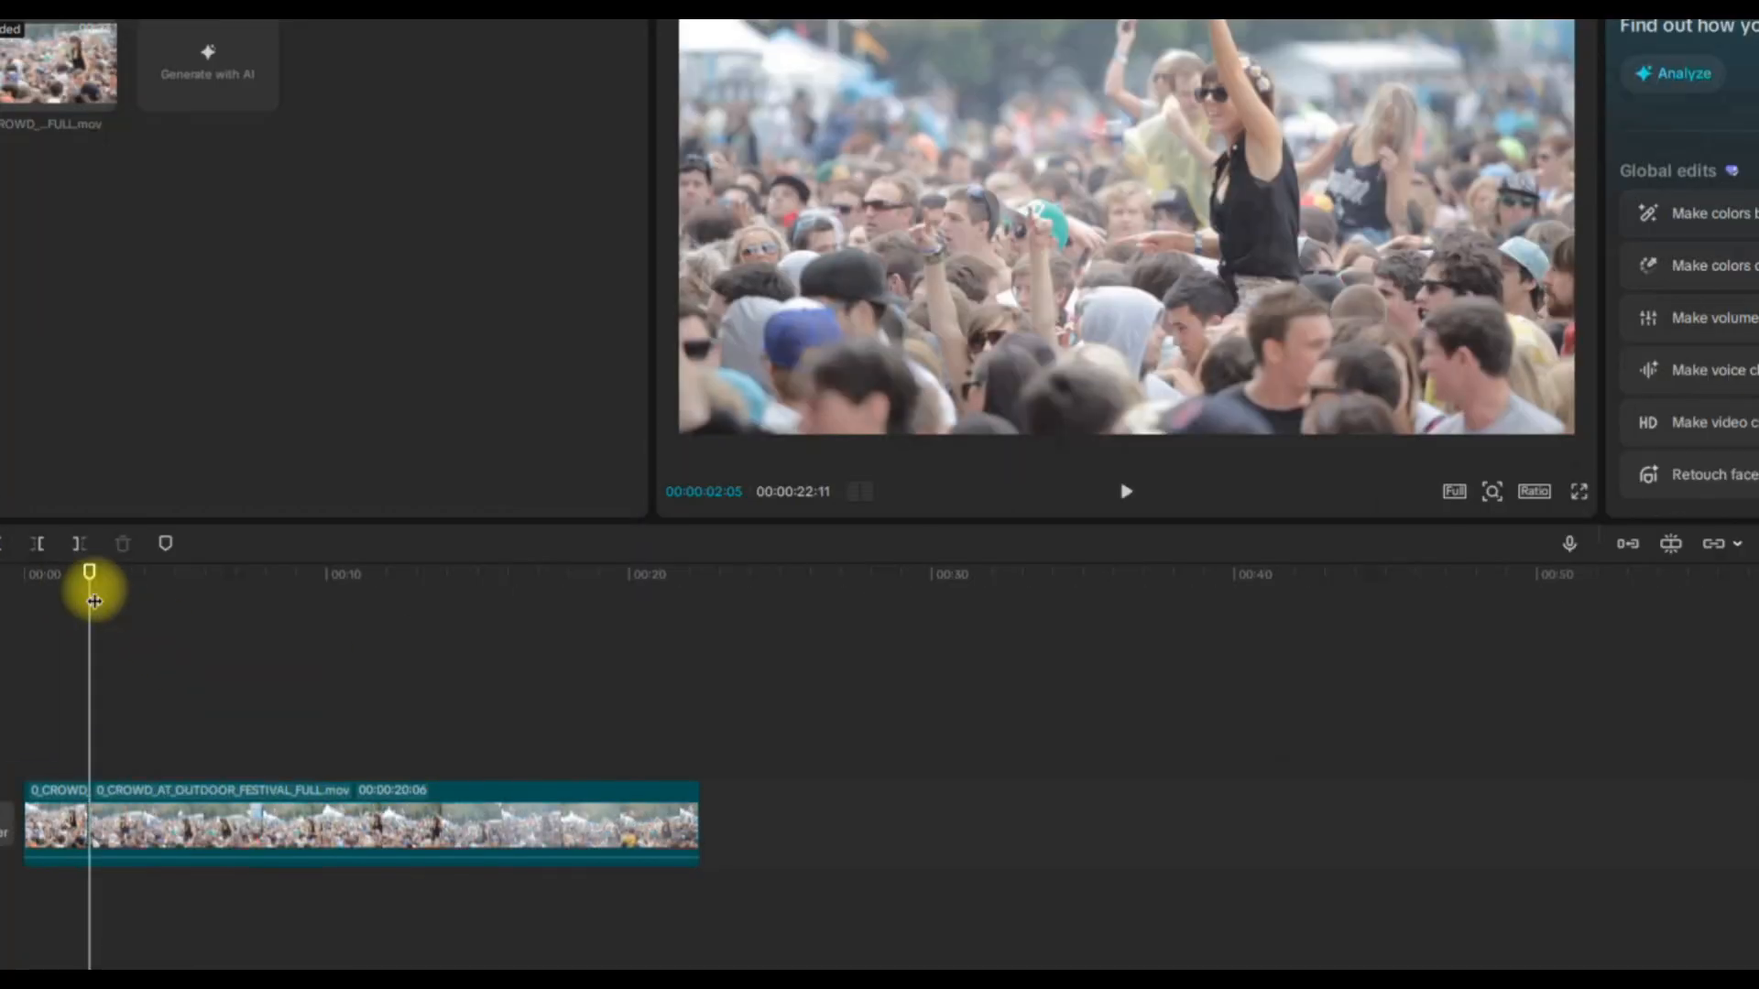
click(5, 547)
drag(86, 581, 182, 628)
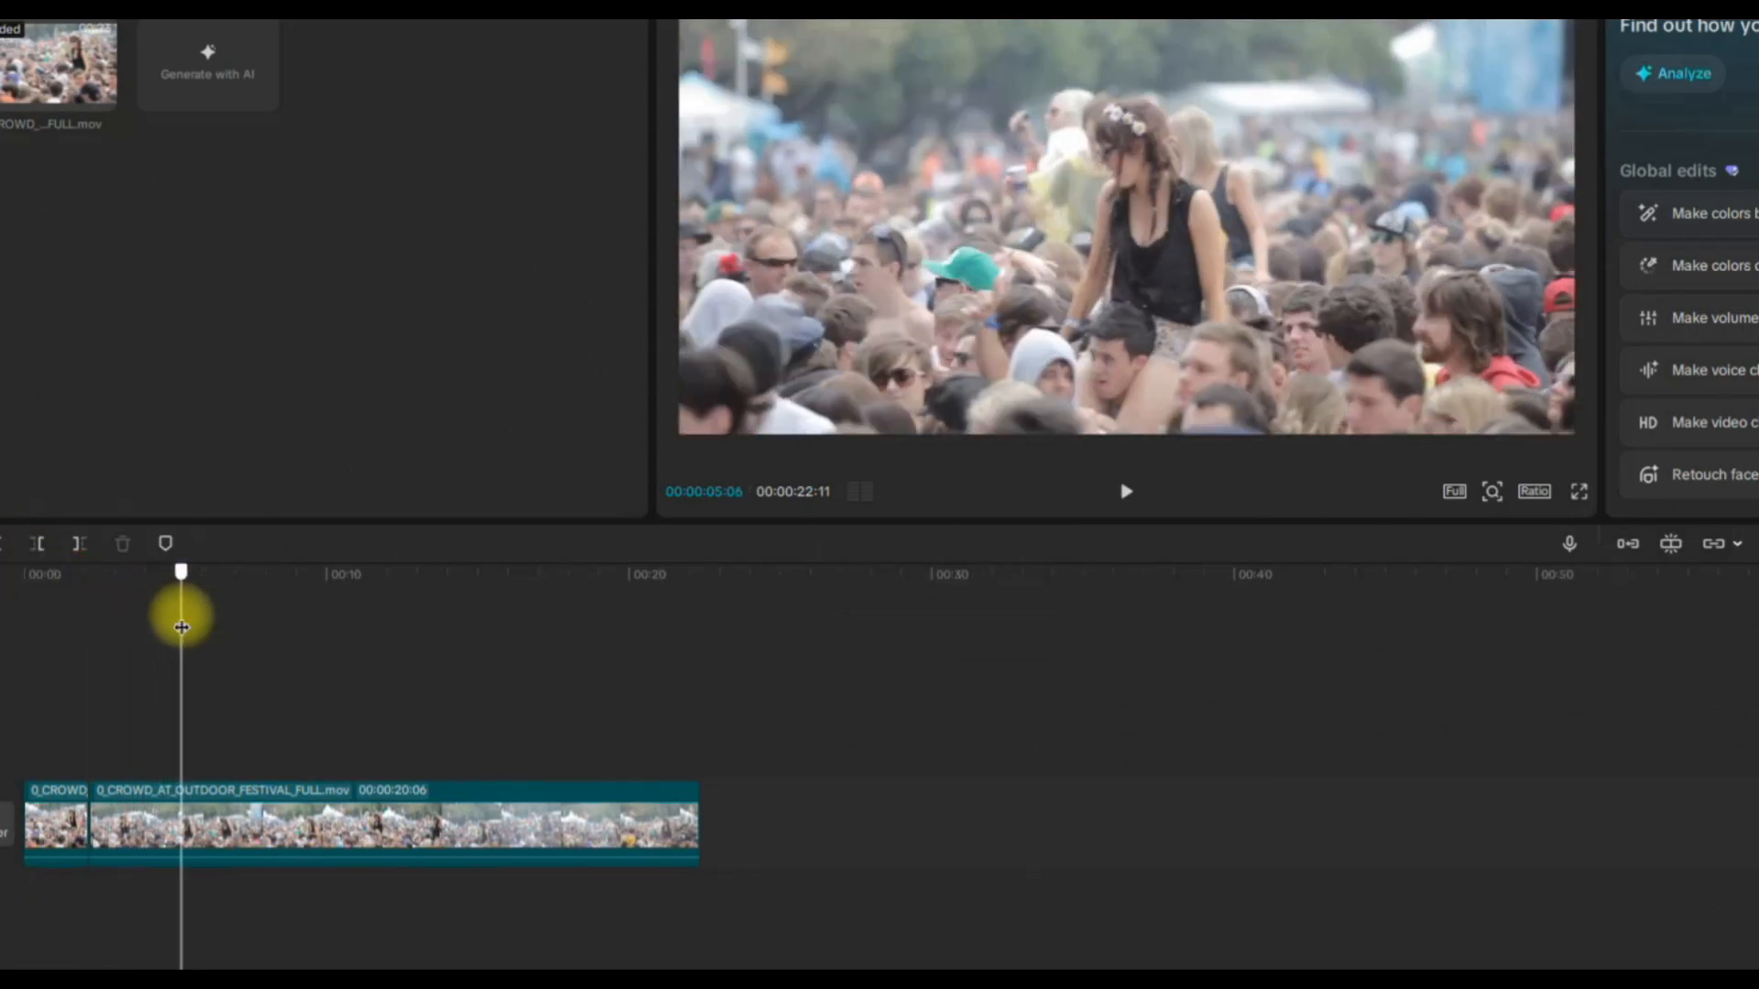
click(7, 547)
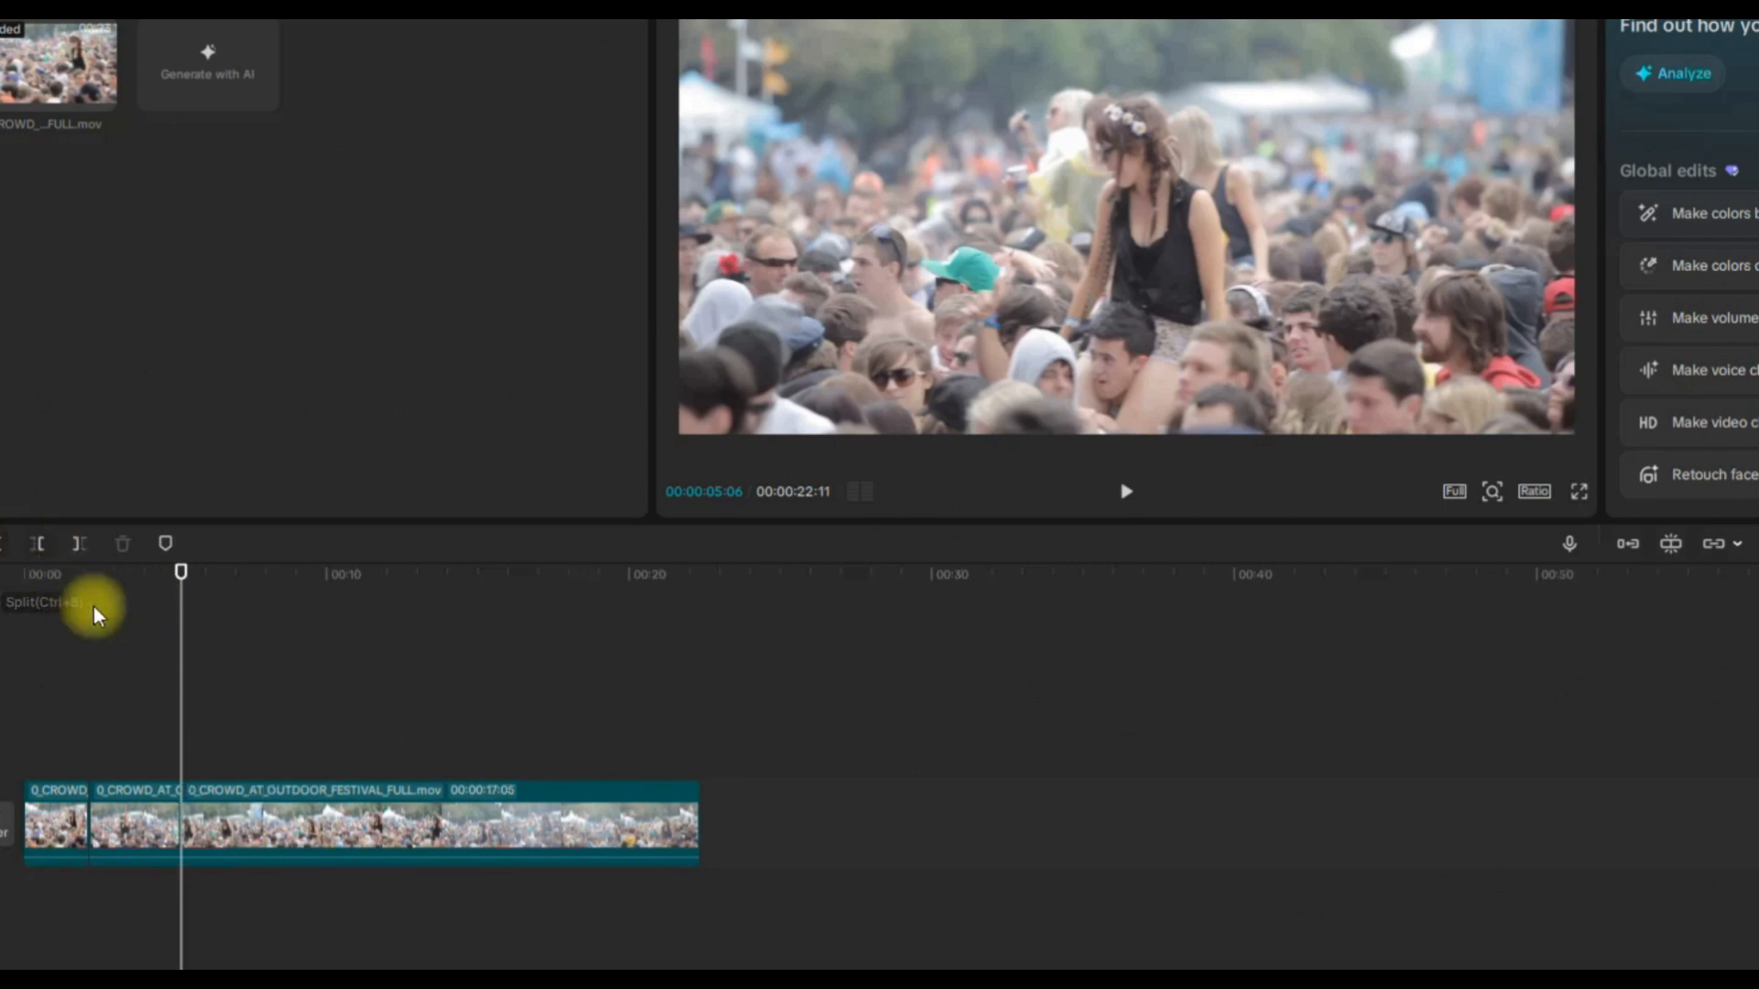
Crop the middle segment with a free frame around the lower crowd near the grey-hooded person, using the preview at 00:00:00:11.
click(107, 642)
click(142, 793)
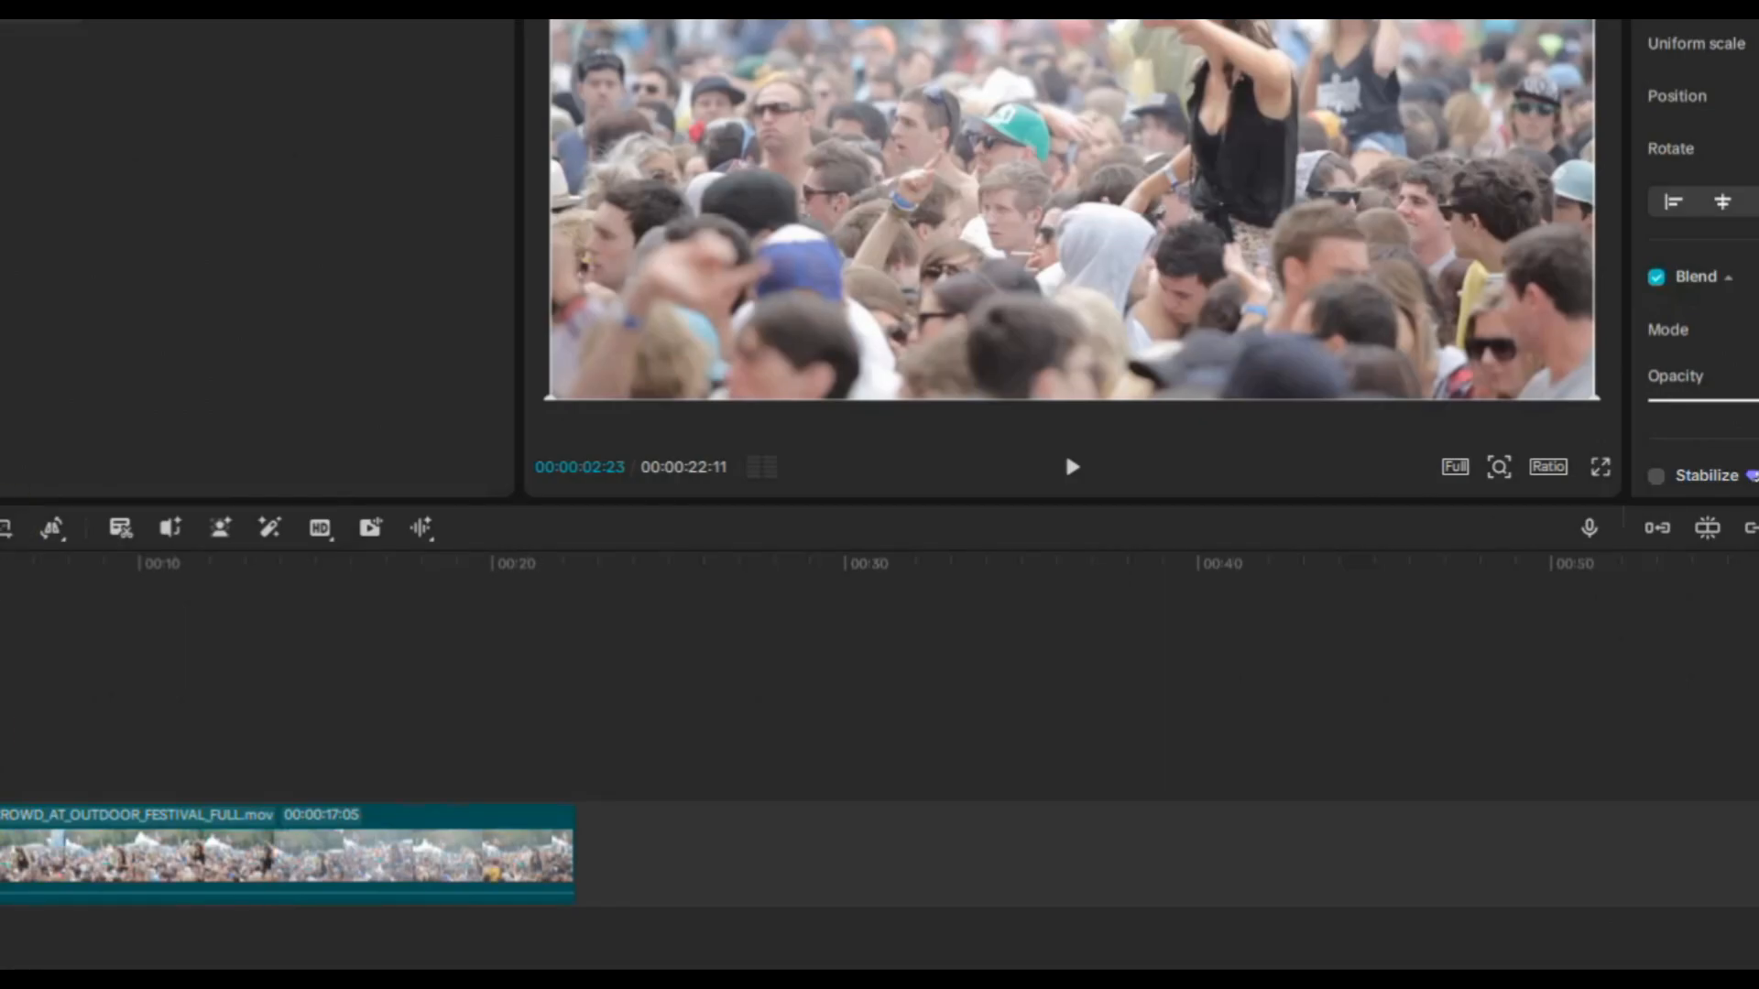
click(7, 529)
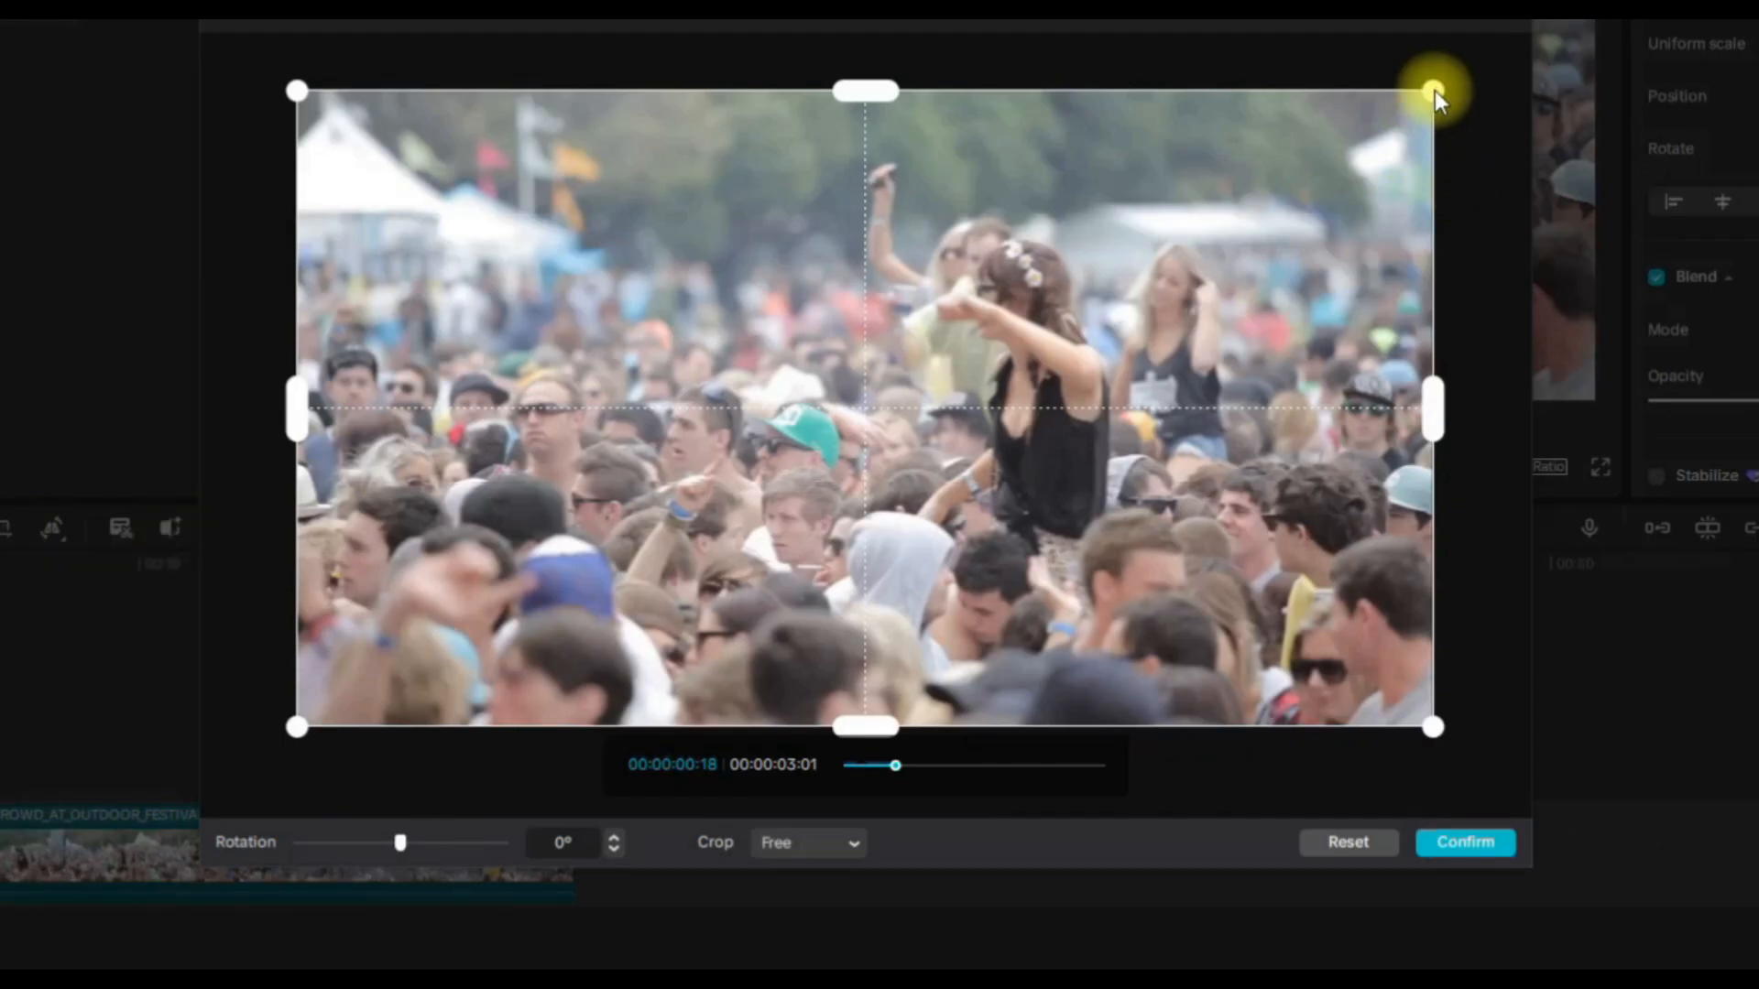
drag(895, 766, 872, 764)
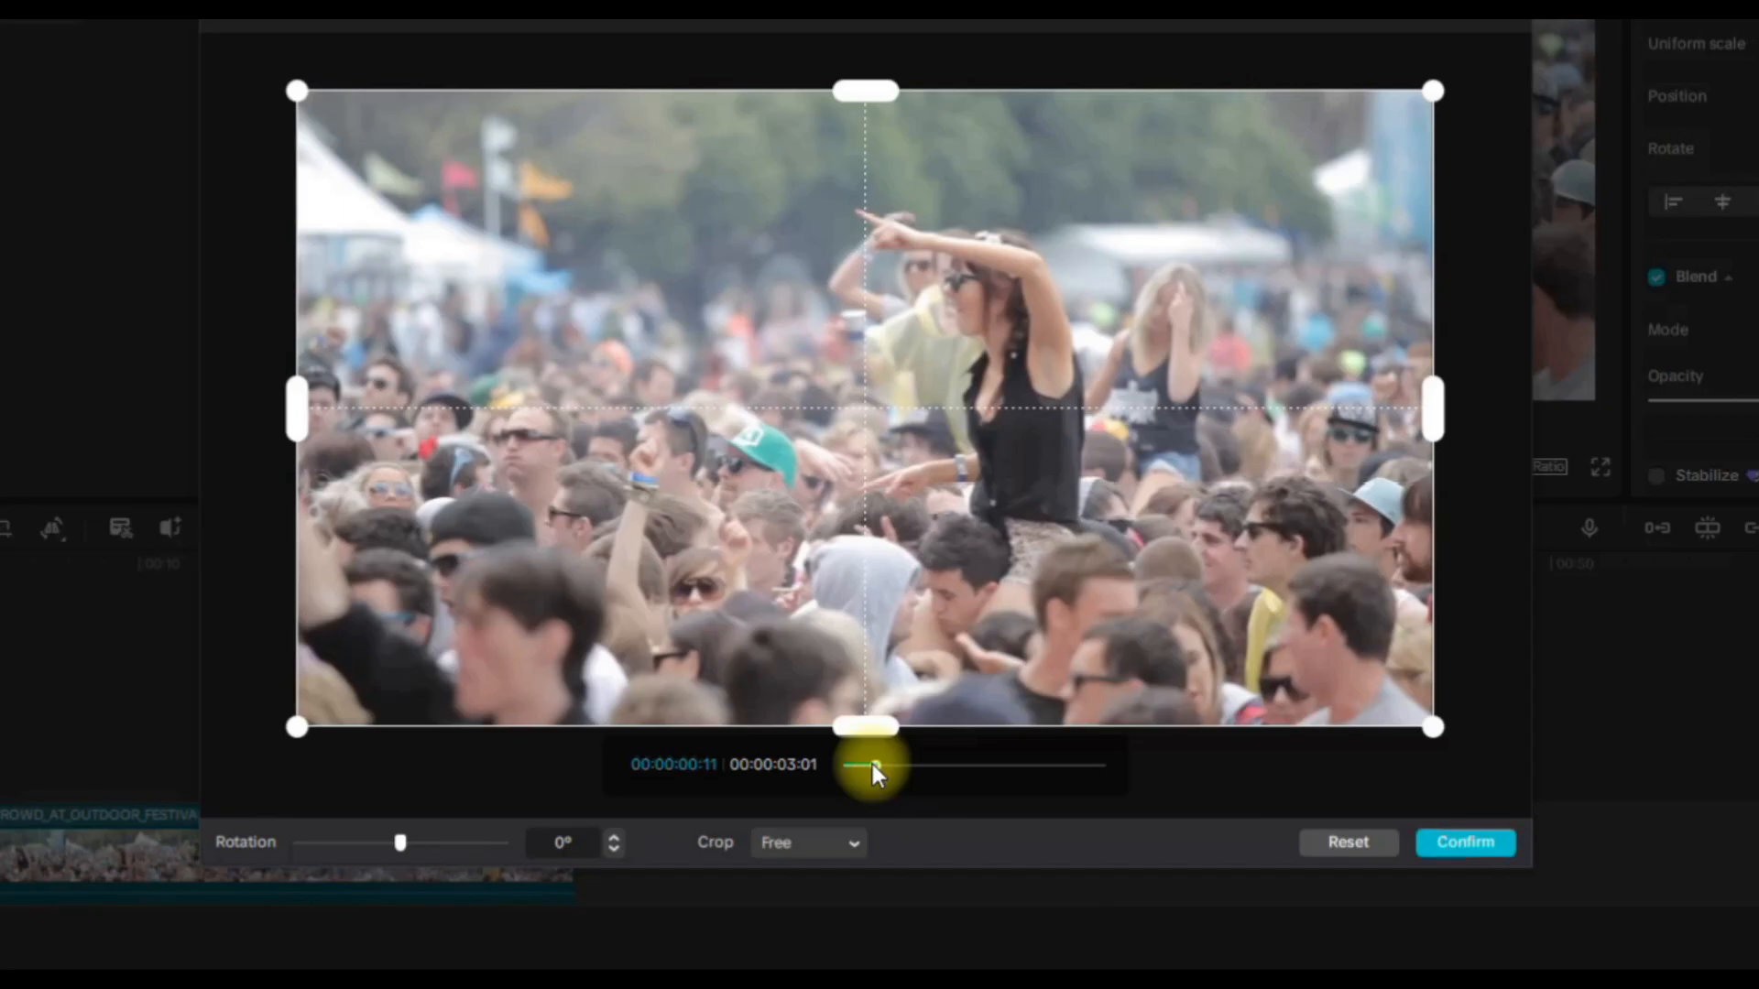
drag(1437, 103, 1119, 326)
drag(738, 572, 964, 581)
drag(521, 330, 654, 420)
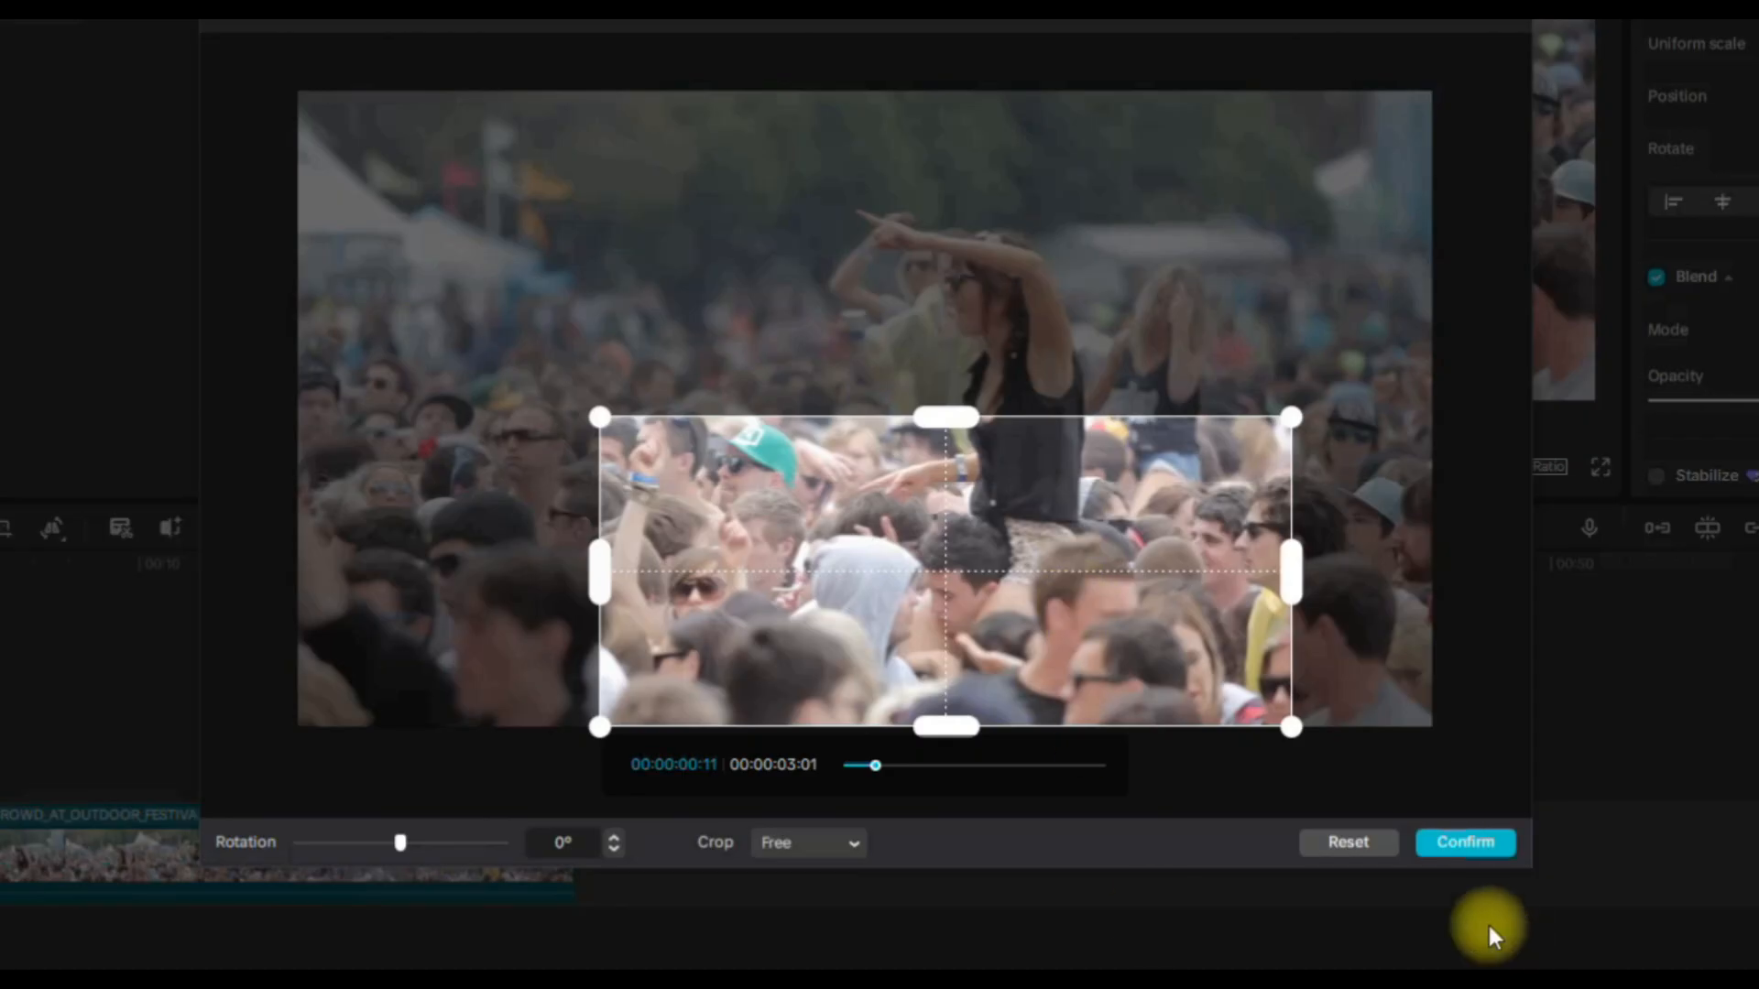
click(1477, 847)
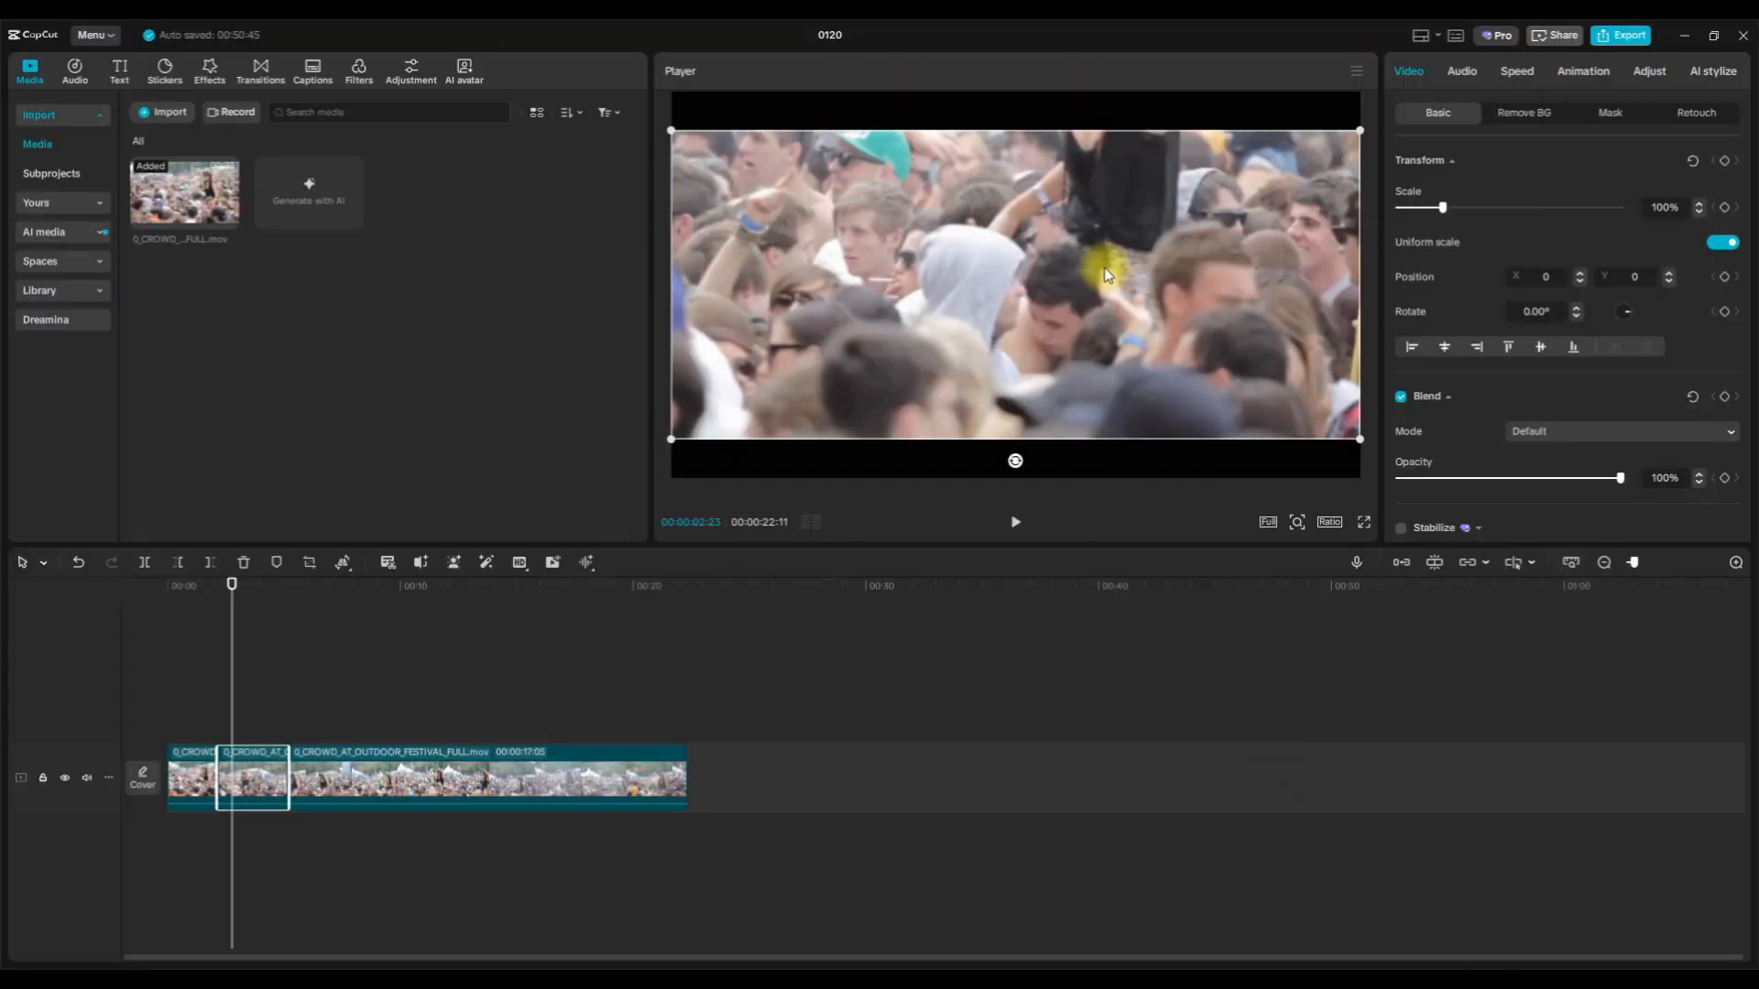
Scale the cropped middle segment to 129% to fill the frame, and play the timeline from the start past the segment.
drag(1444, 207, 1454, 217)
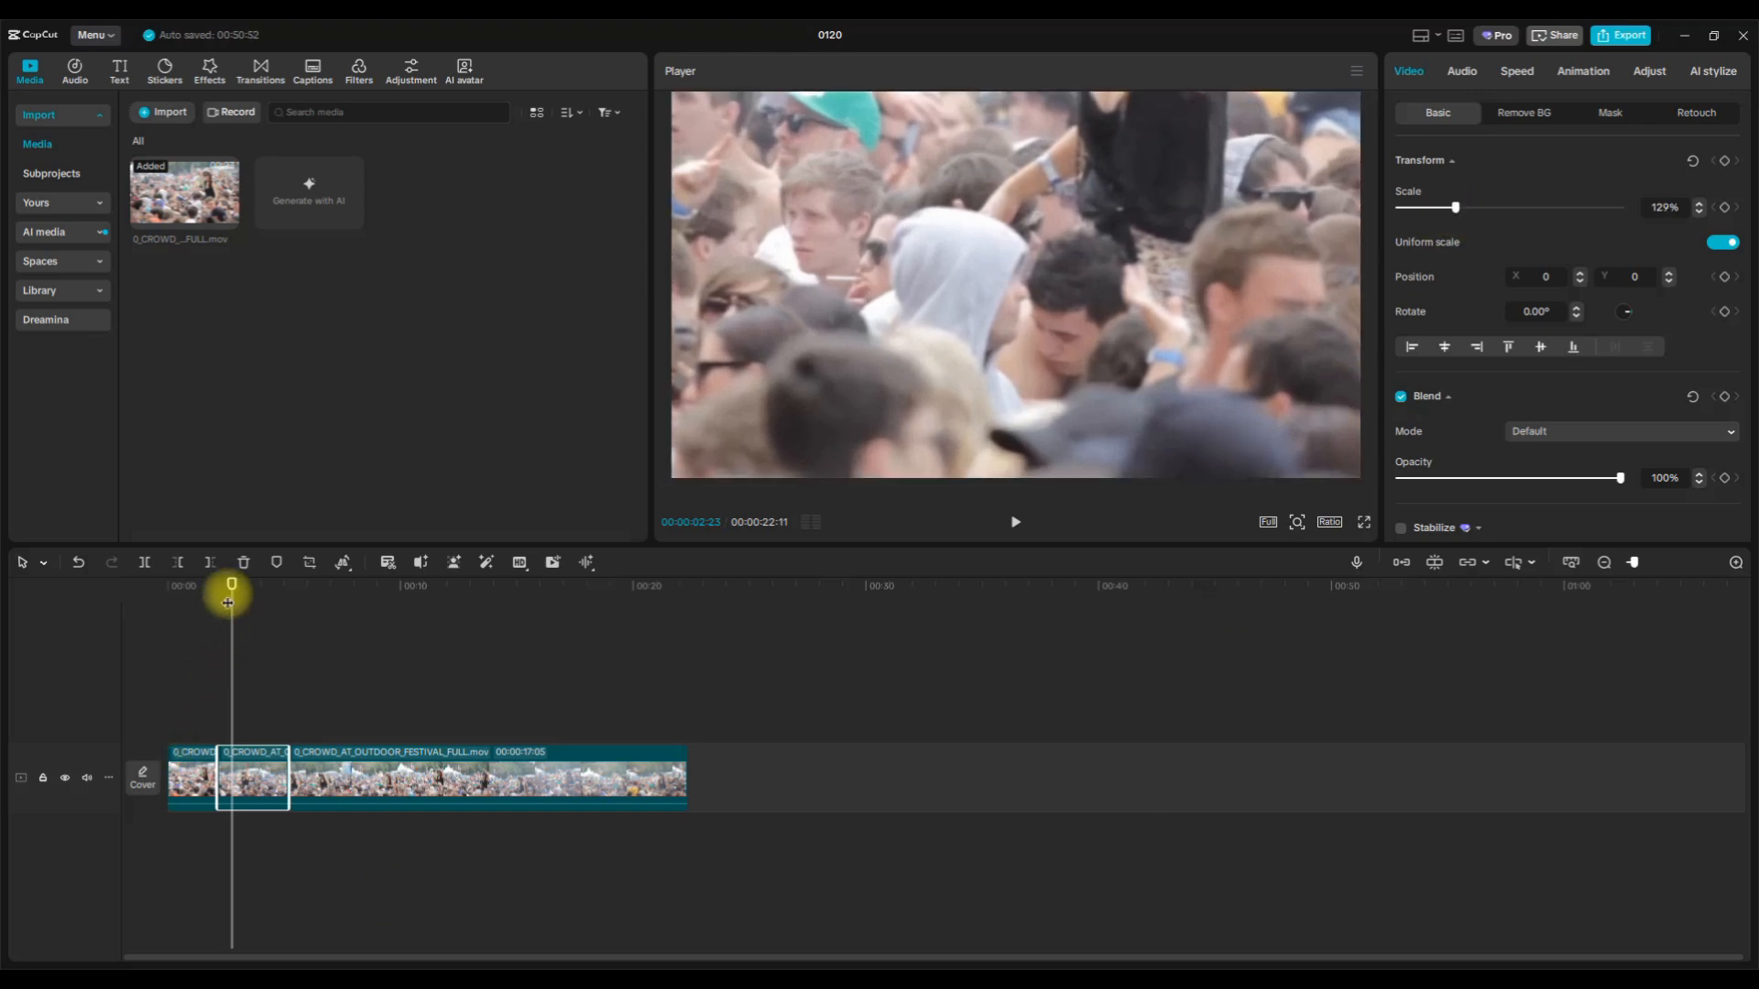
drag(230, 586, 75, 589)
click(1014, 527)
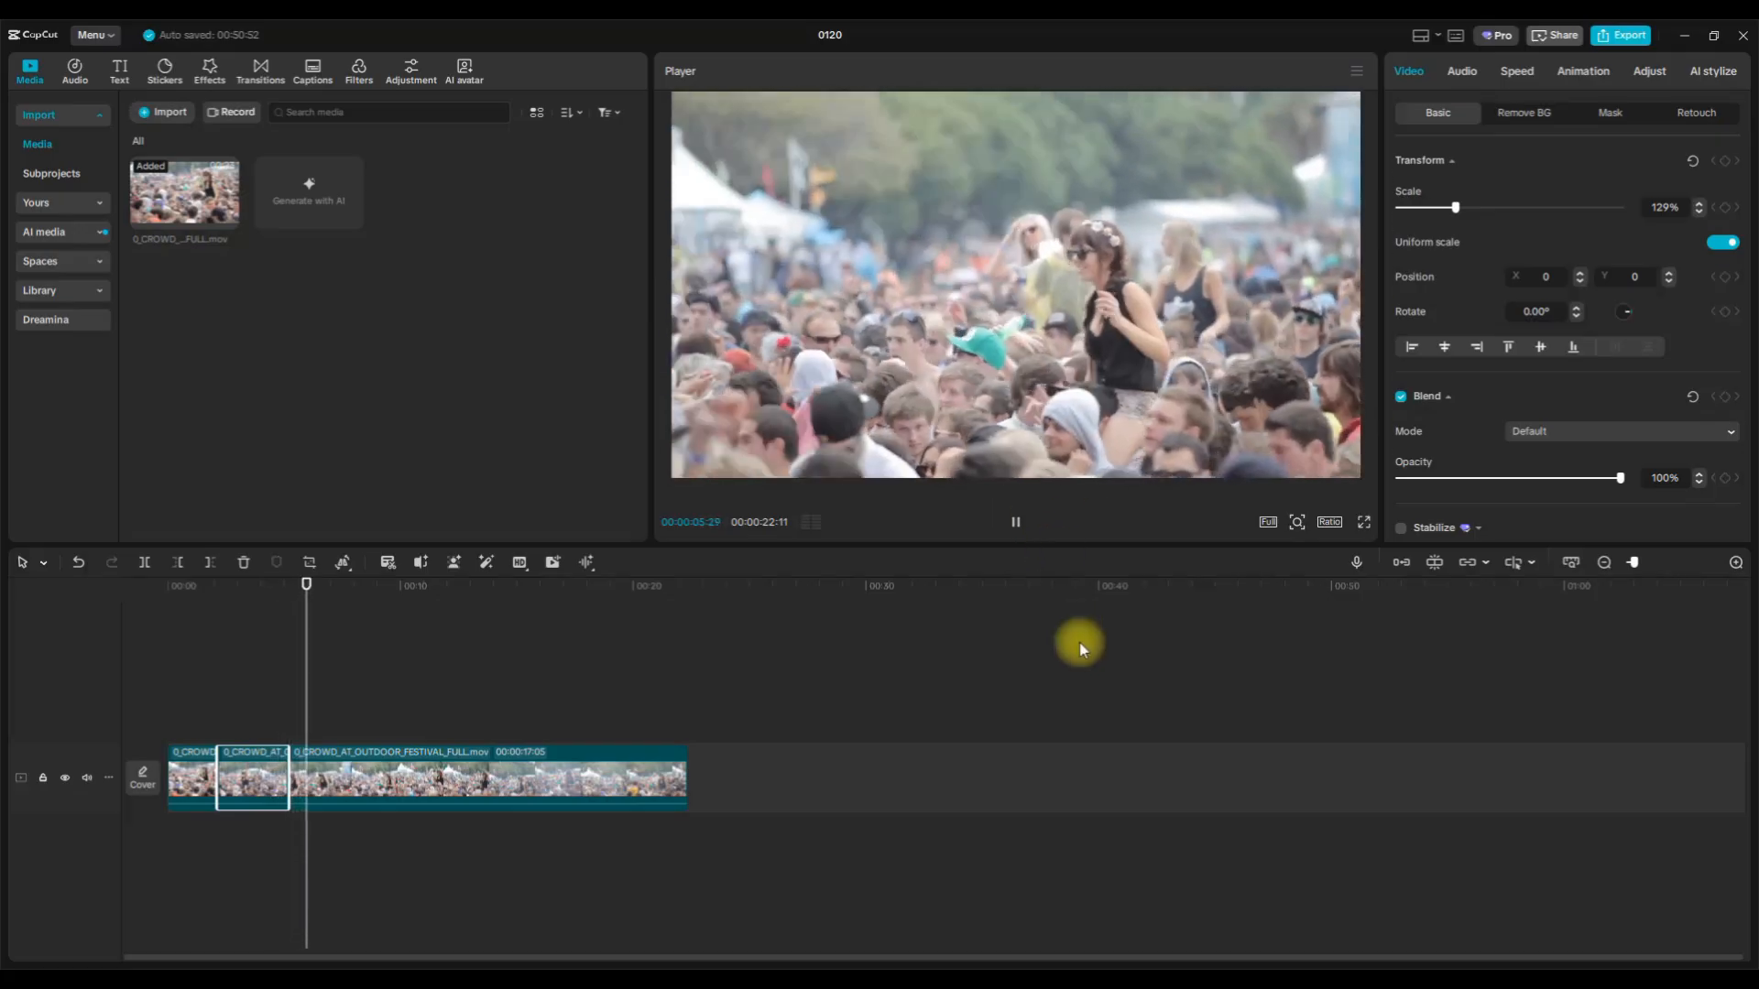
click(1014, 524)
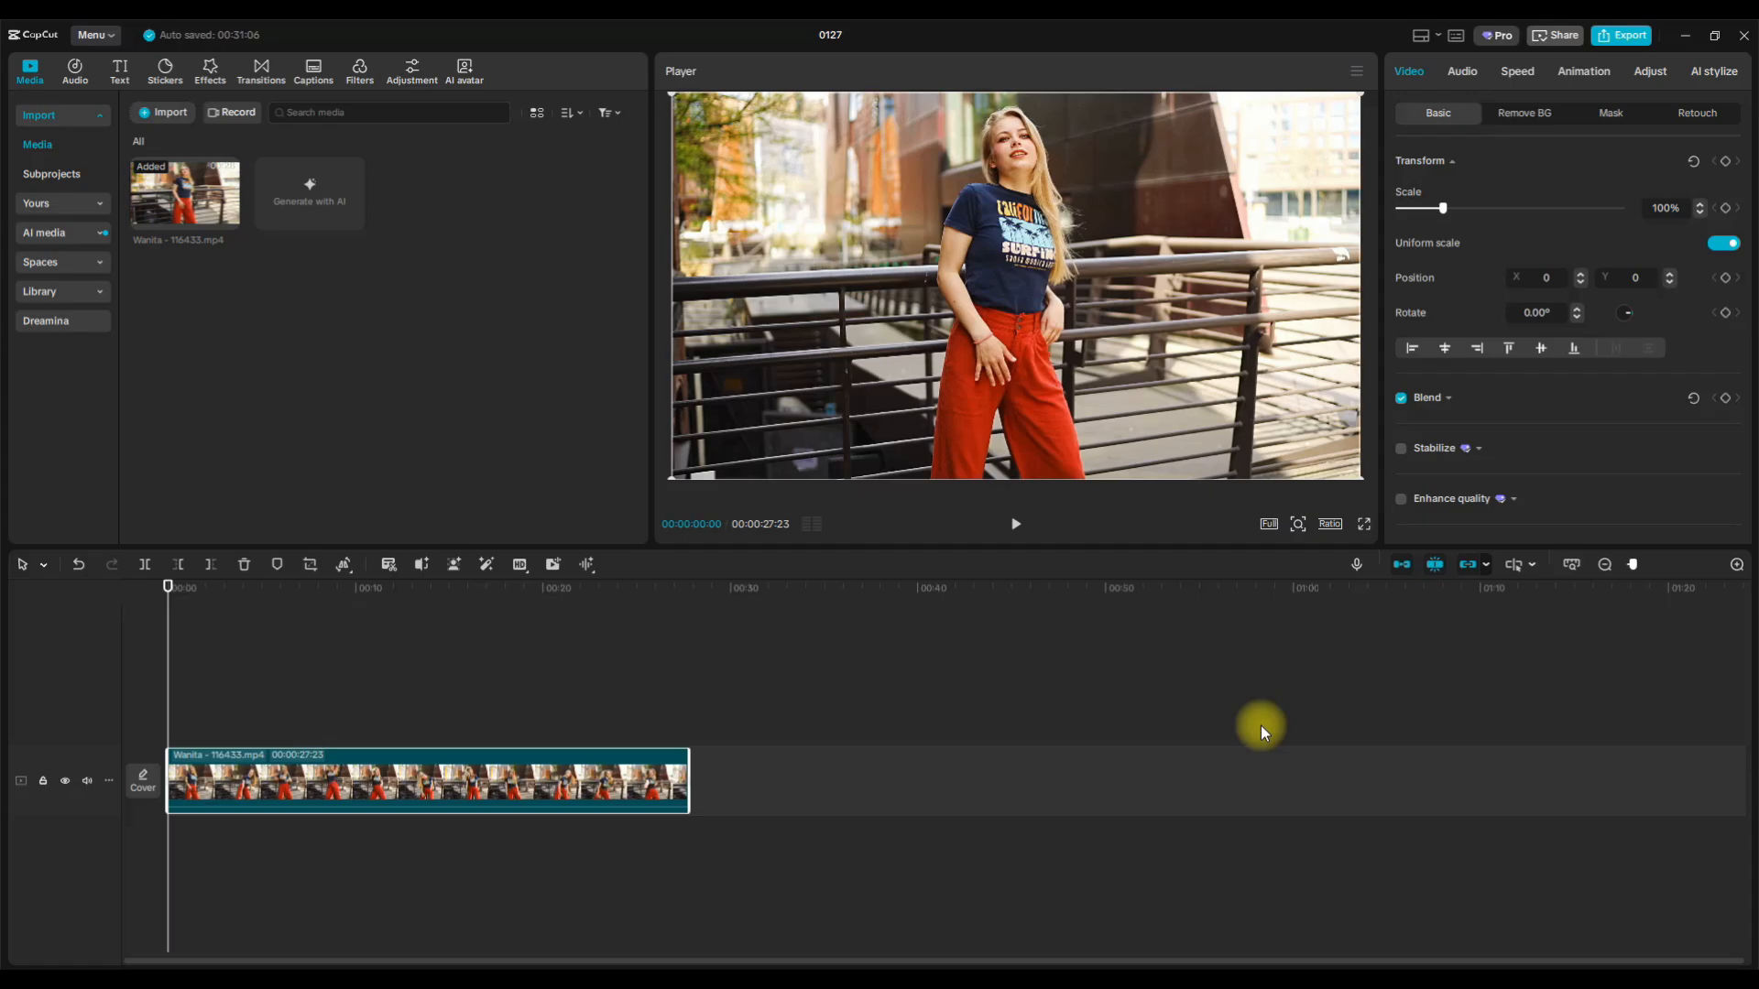
Play back the opening of the Wanita - 116433.mp4 clip and stop at about 00:00:04:12.
click(1017, 524)
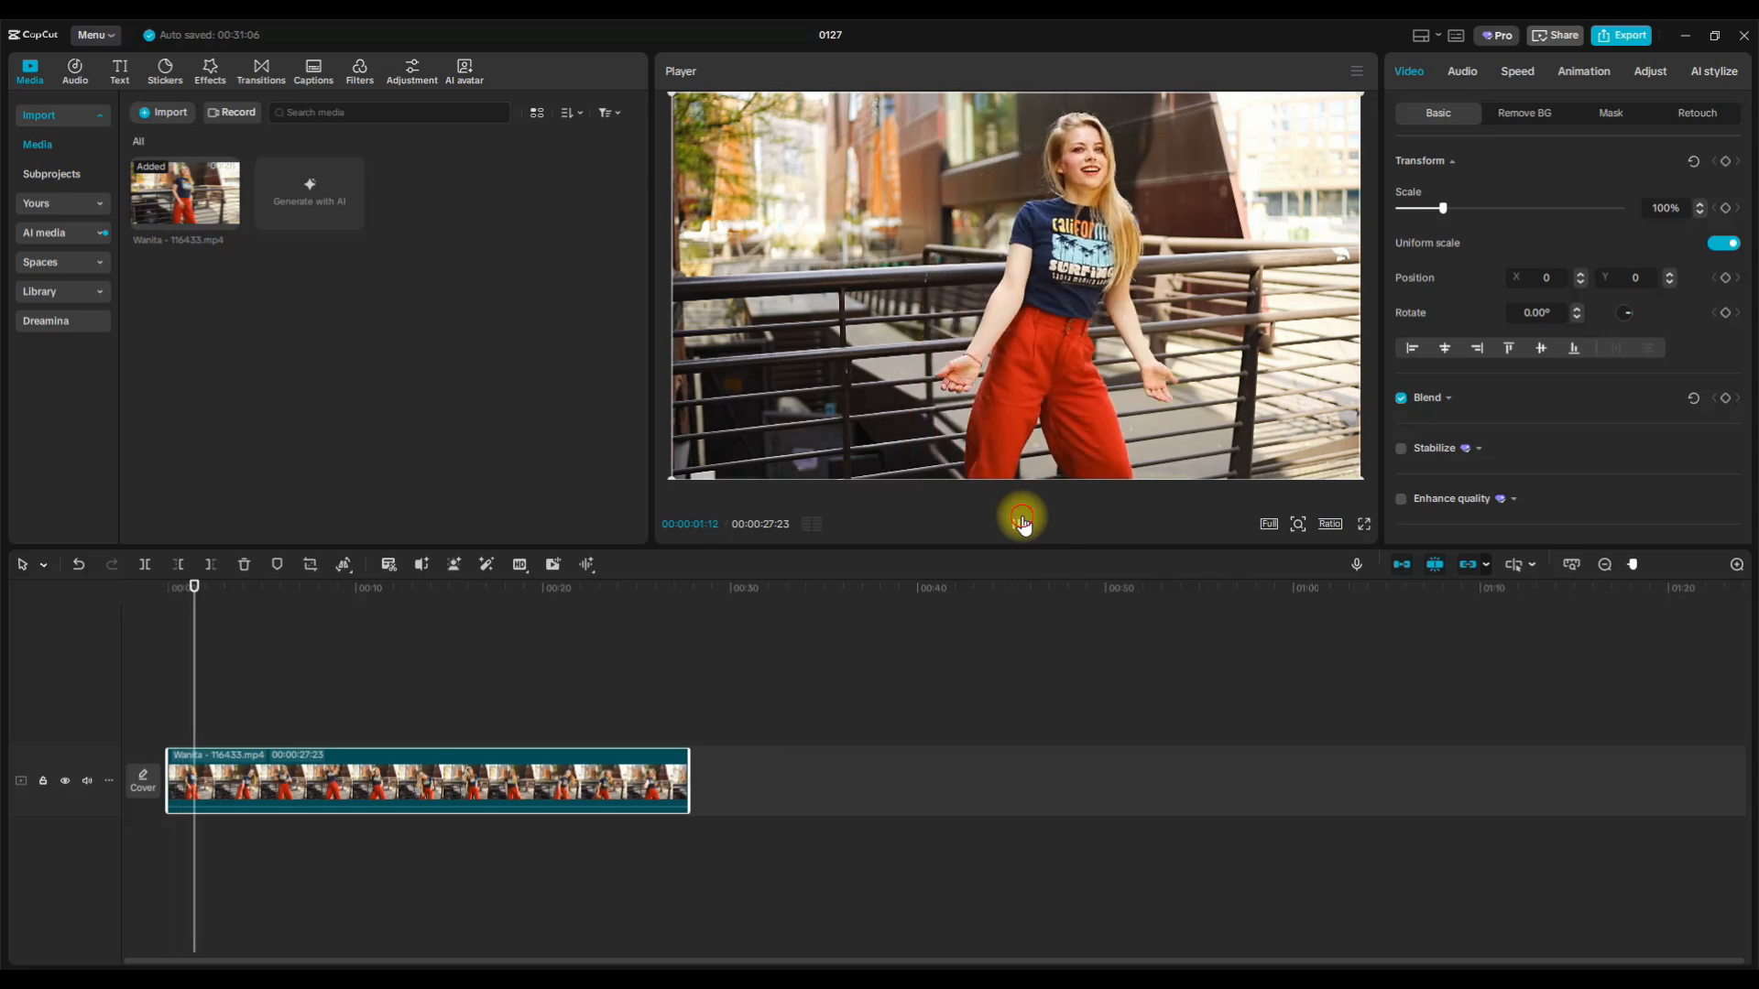
click(1023, 524)
click(1016, 524)
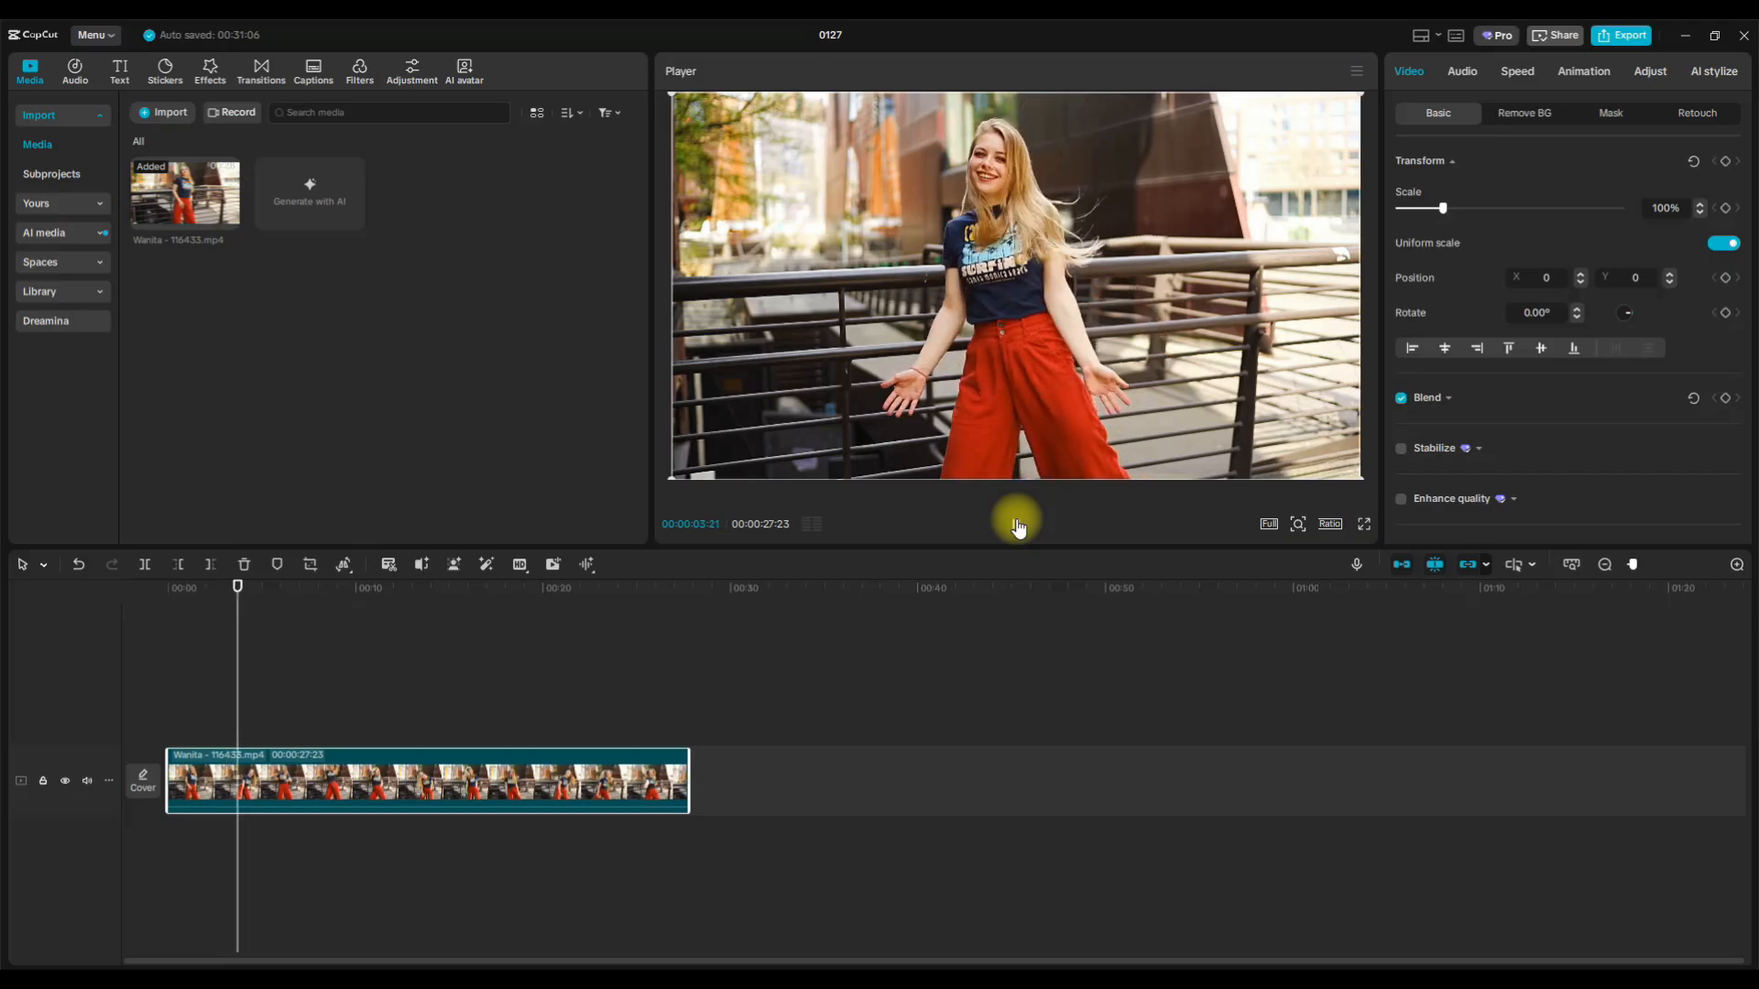
click(1016, 523)
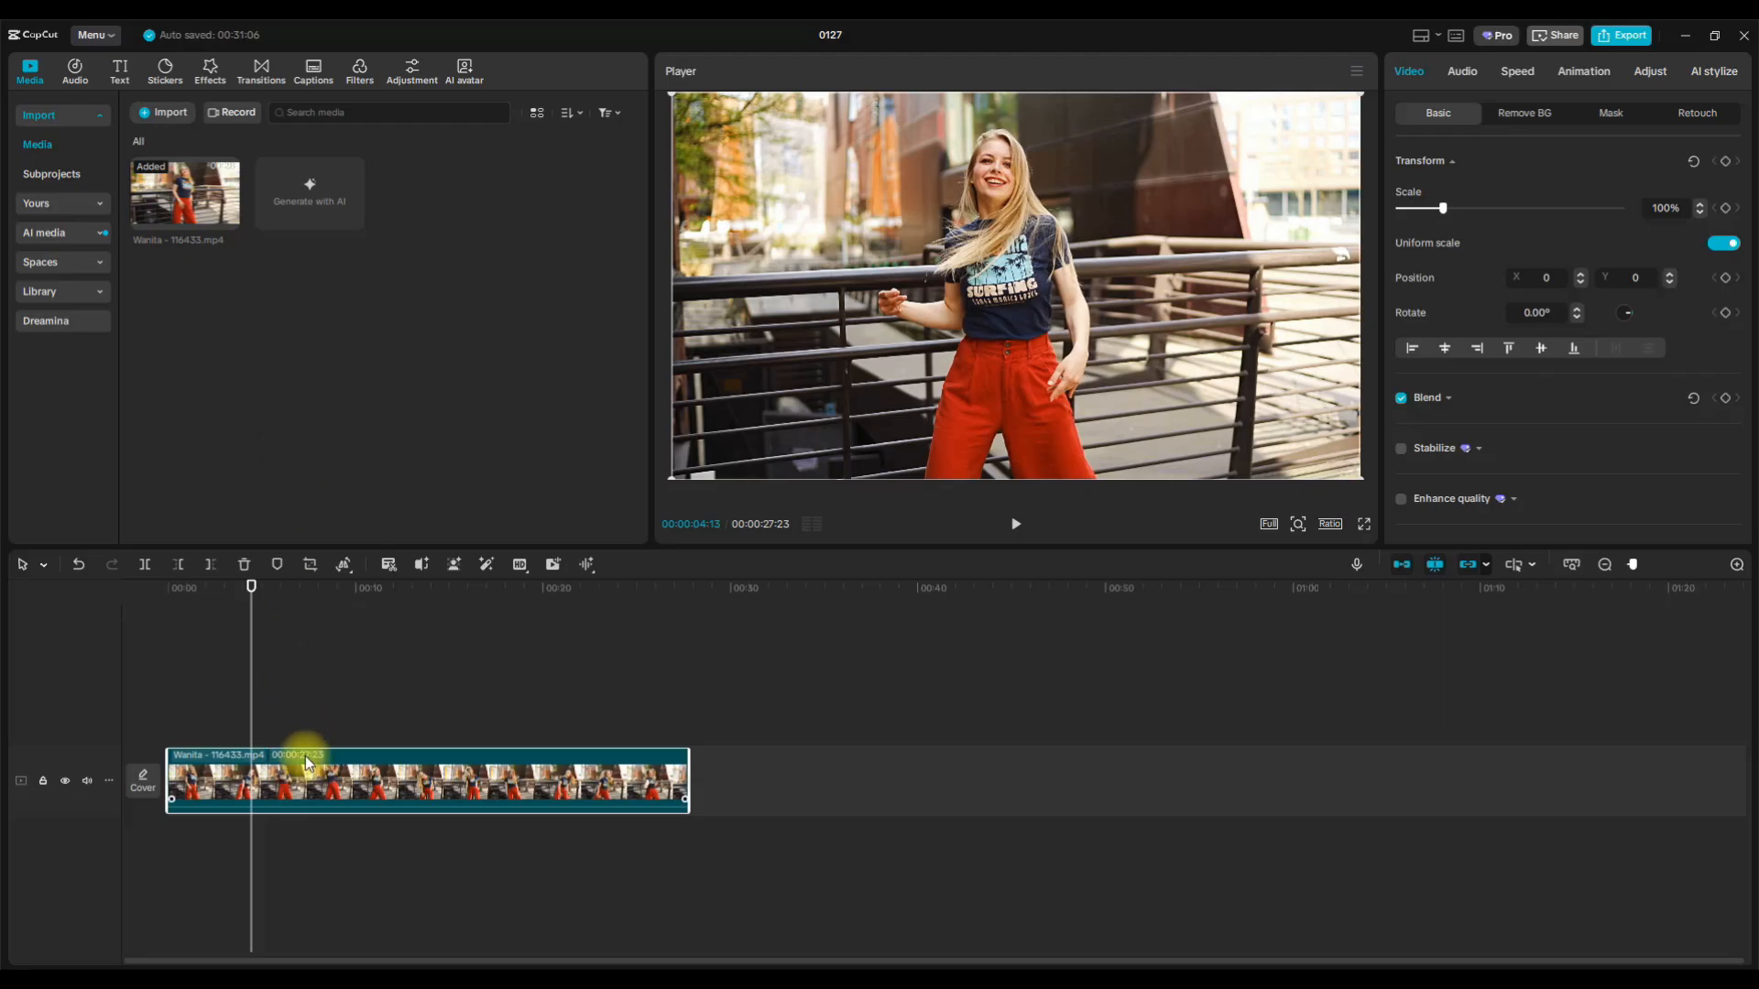
Stack a second copy of Wanita - 116433.mp4 on a track above the first and trim both copies to end at 00:00:06:15.
drag(187, 224, 173, 714)
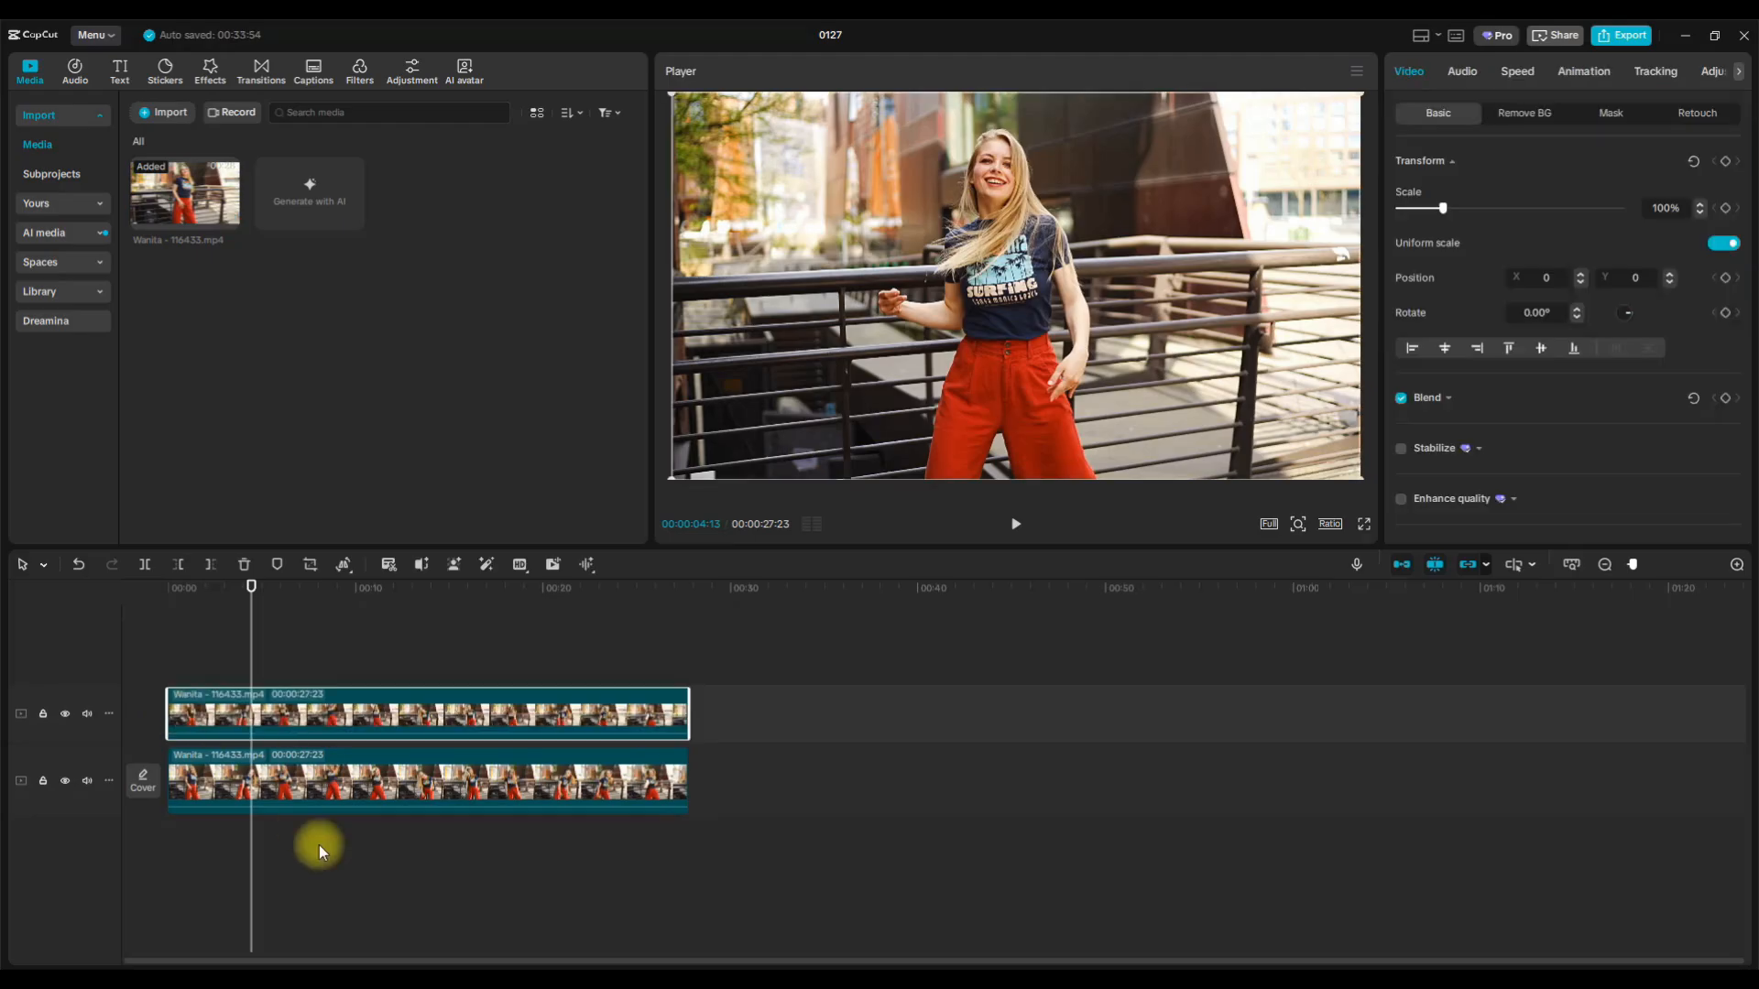
drag(383, 605, 290, 606)
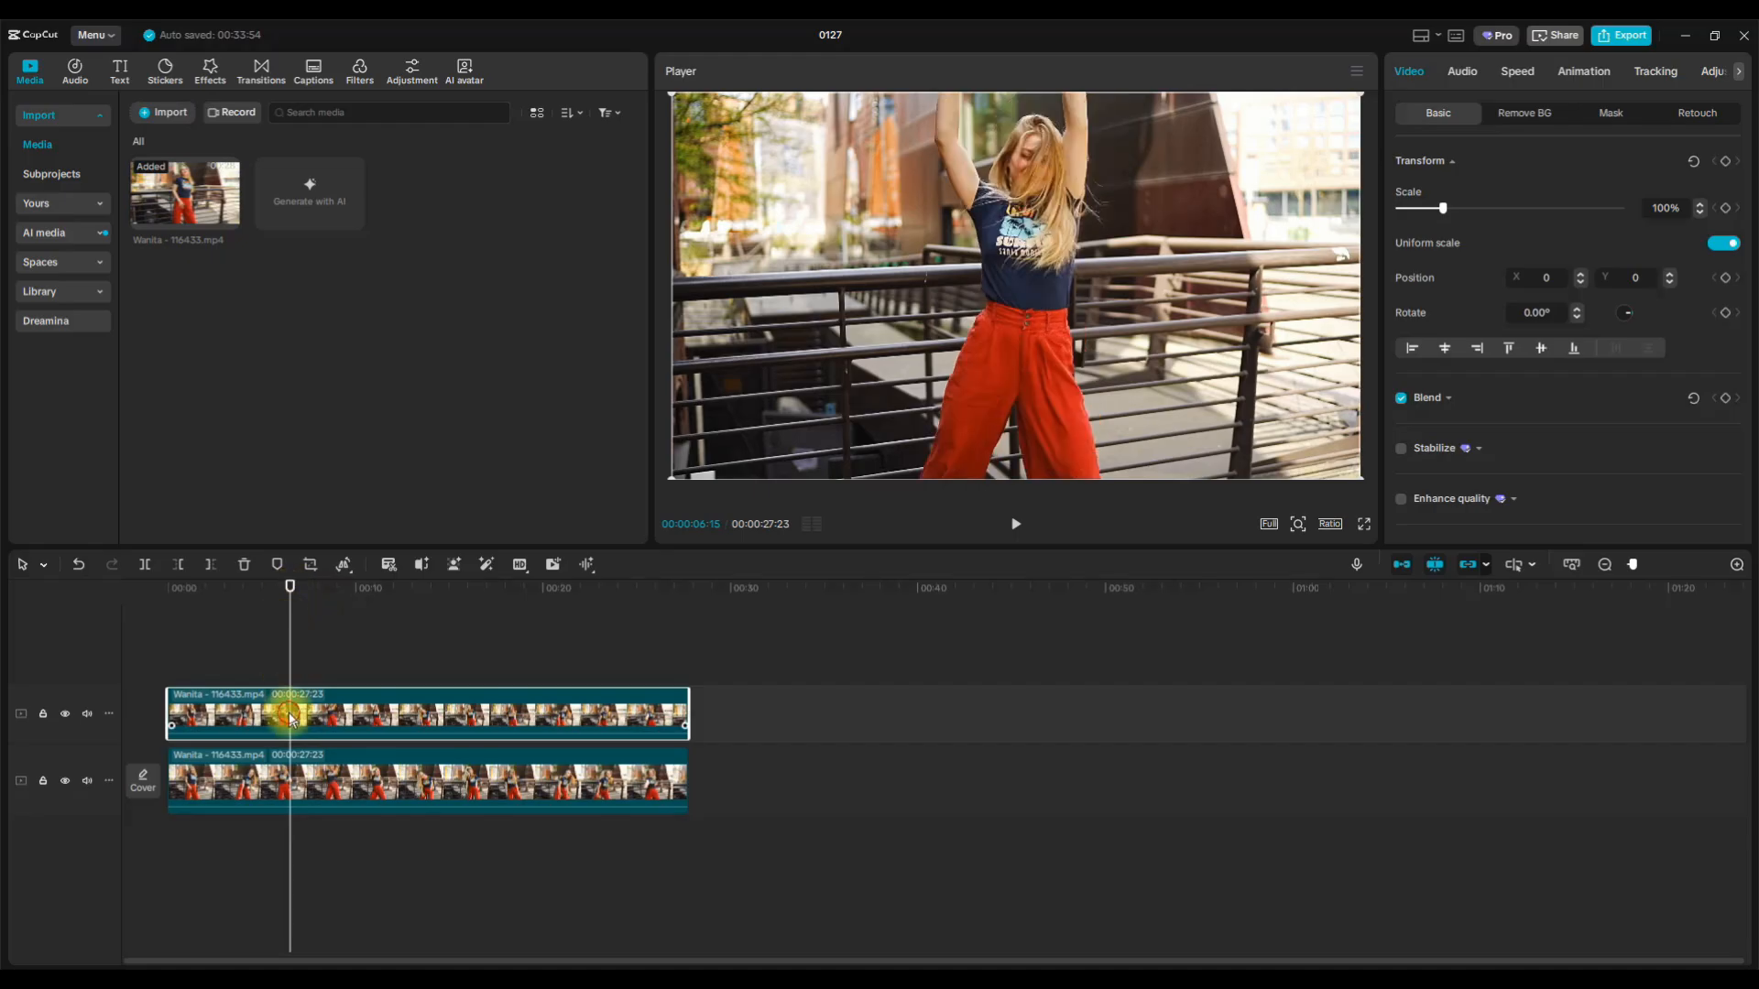
click(135, 564)
click(311, 758)
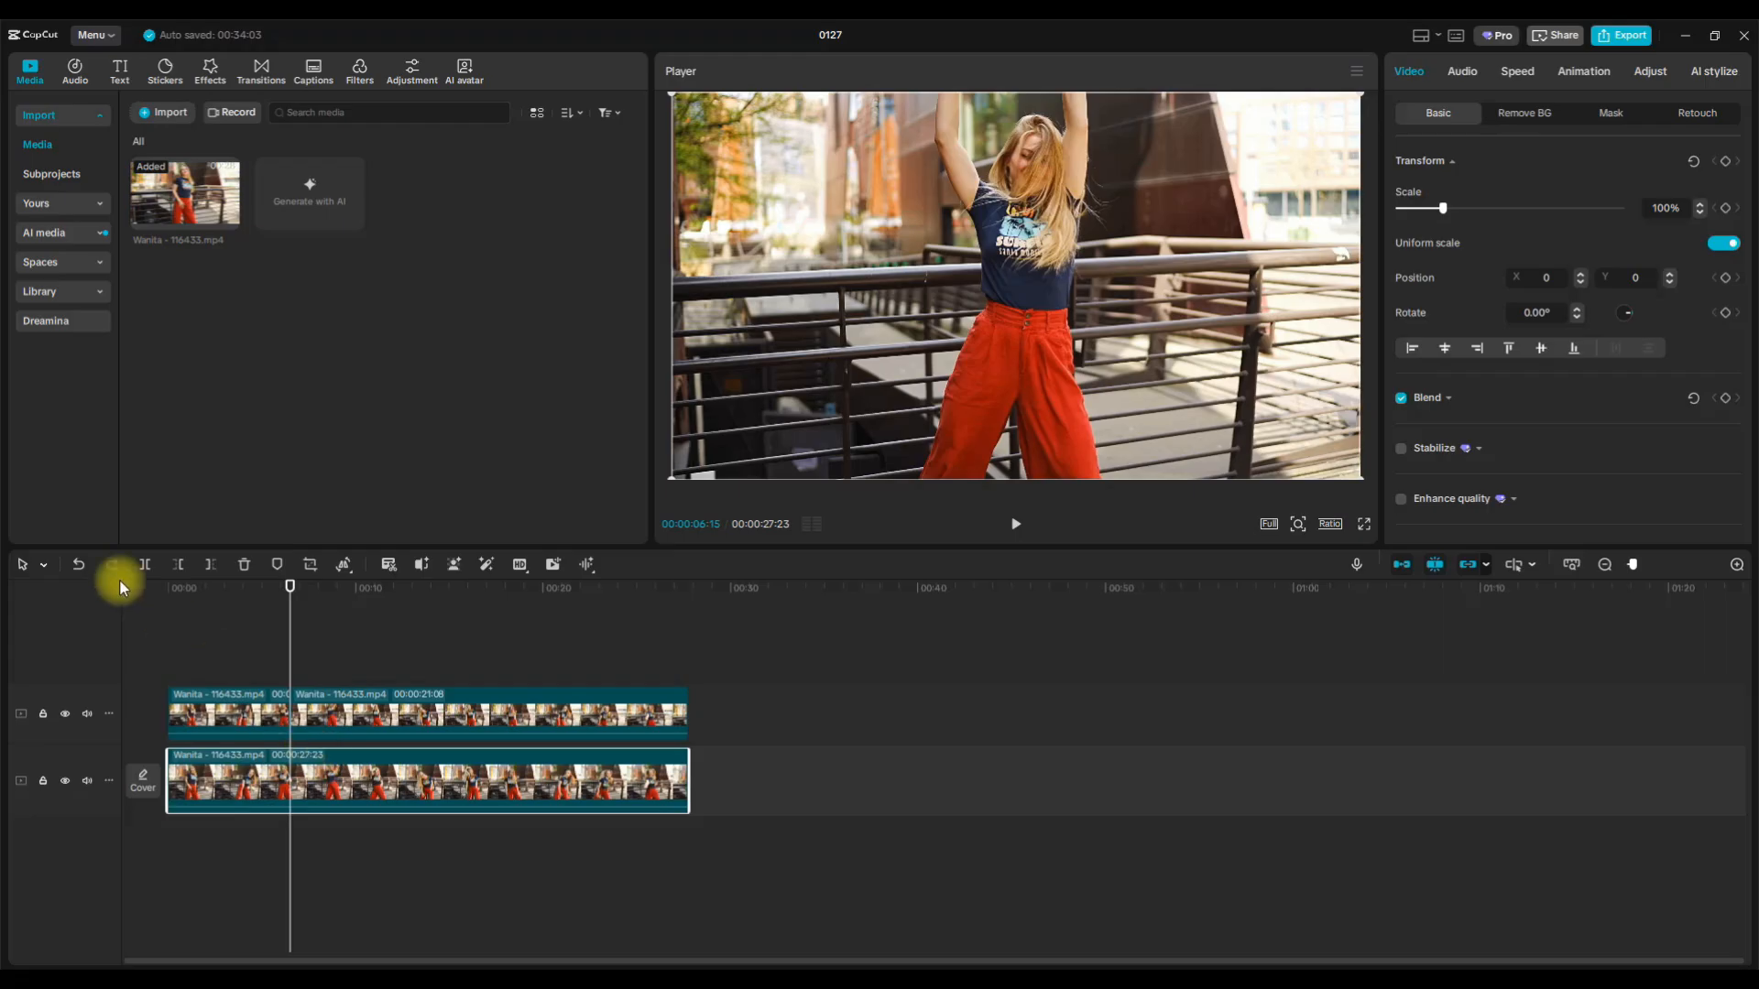
click(142, 563)
click(438, 700)
key(Delete)
click(438, 782)
key(Delete)
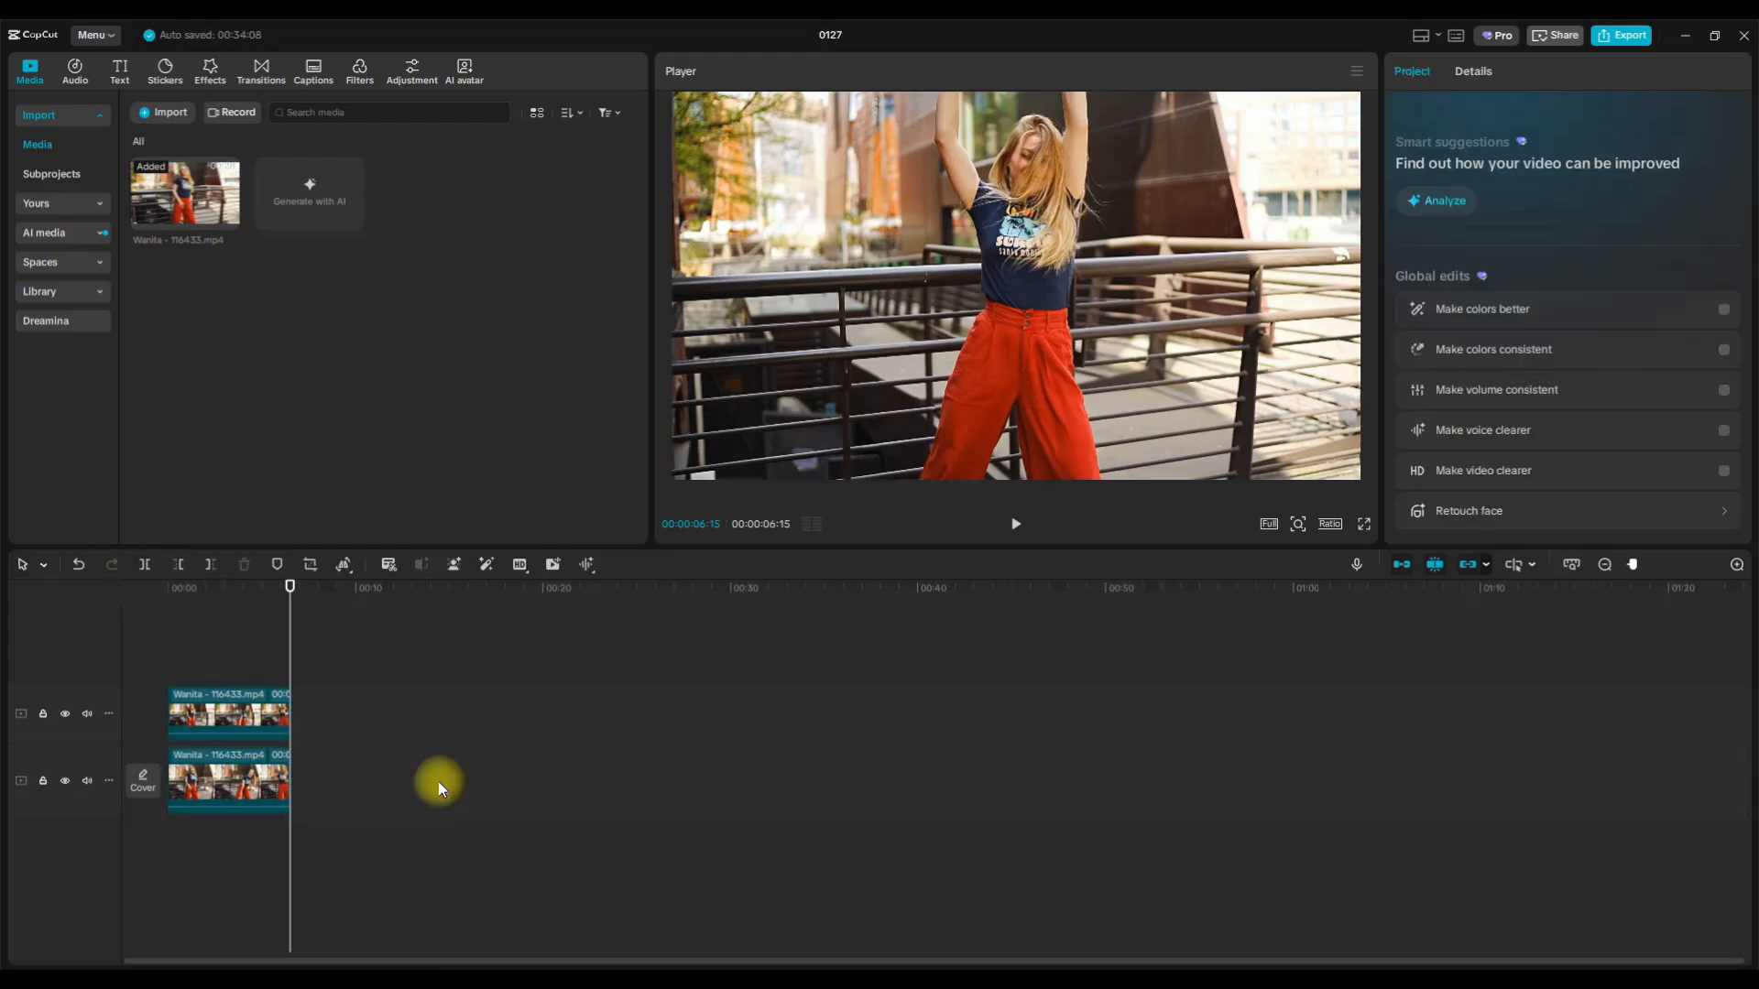
Play back the opening of the two trimmed clips to about 00:00:01:25, and return the playhead to the start.
drag(1635, 573, 1642, 575)
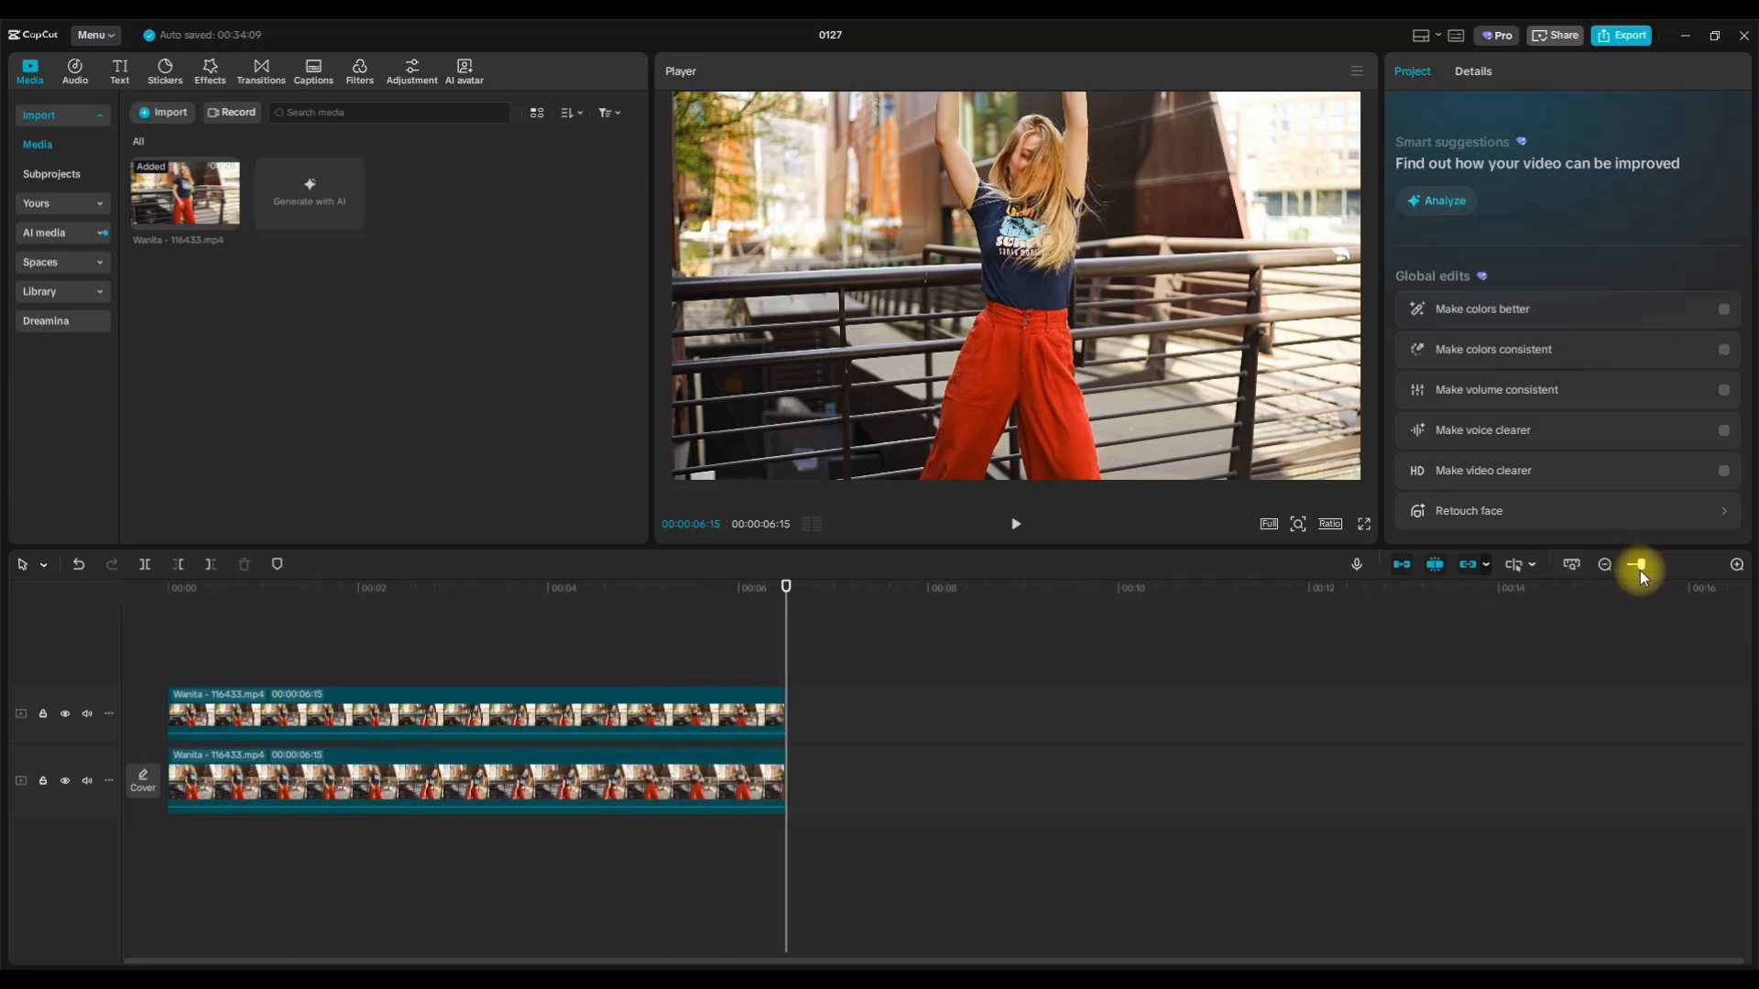
drag(785, 591, 695, 590)
drag(536, 605, 161, 602)
click(1021, 524)
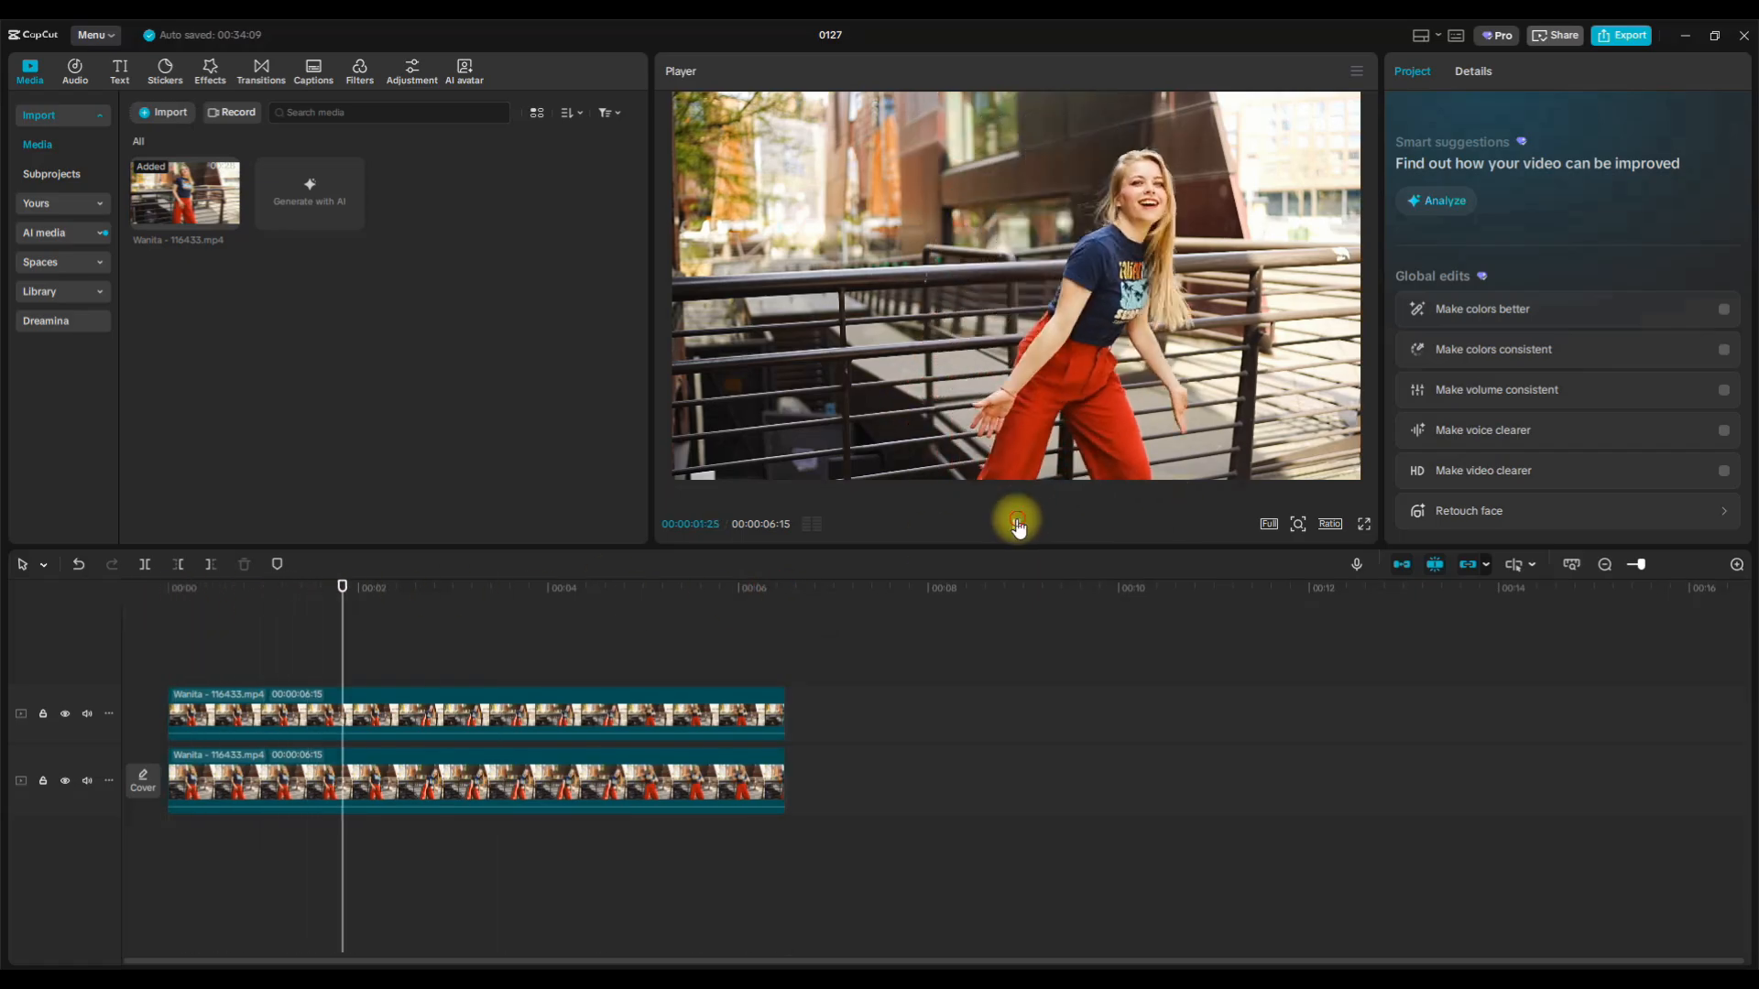
click(1017, 524)
drag(349, 591, 99, 595)
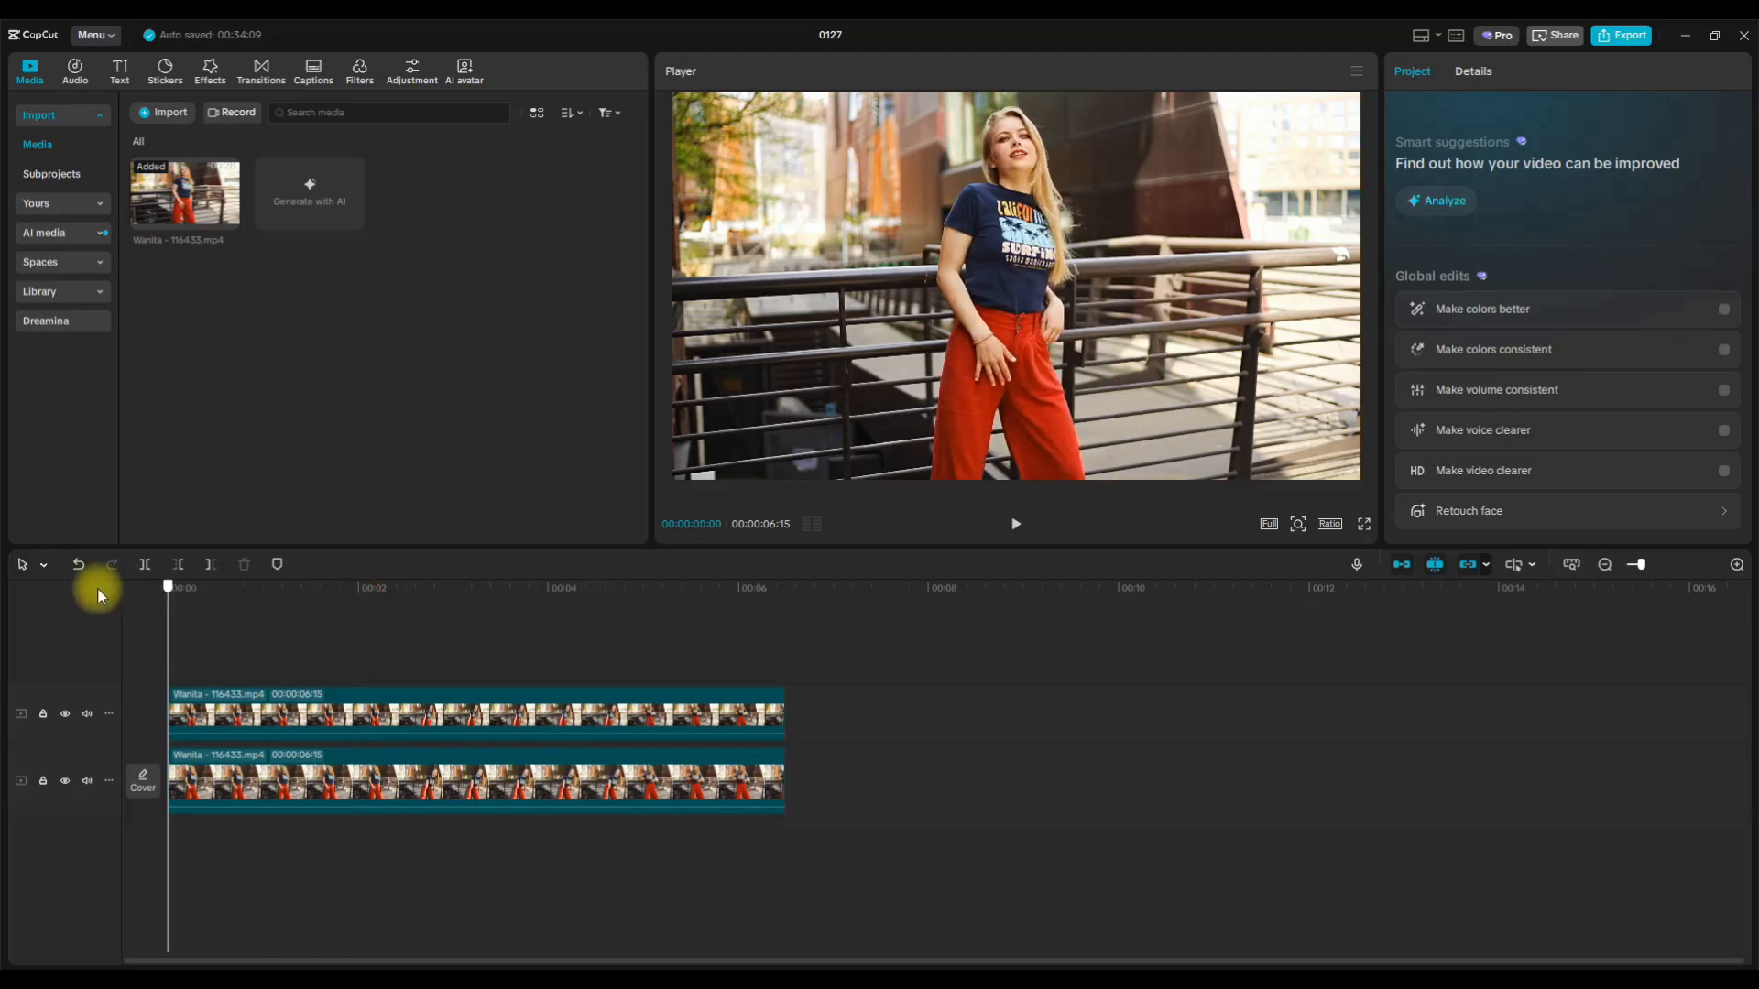
Search the video effects for "blur" and apply the first Blur effect to the upper Wanita clip.
click(202, 715)
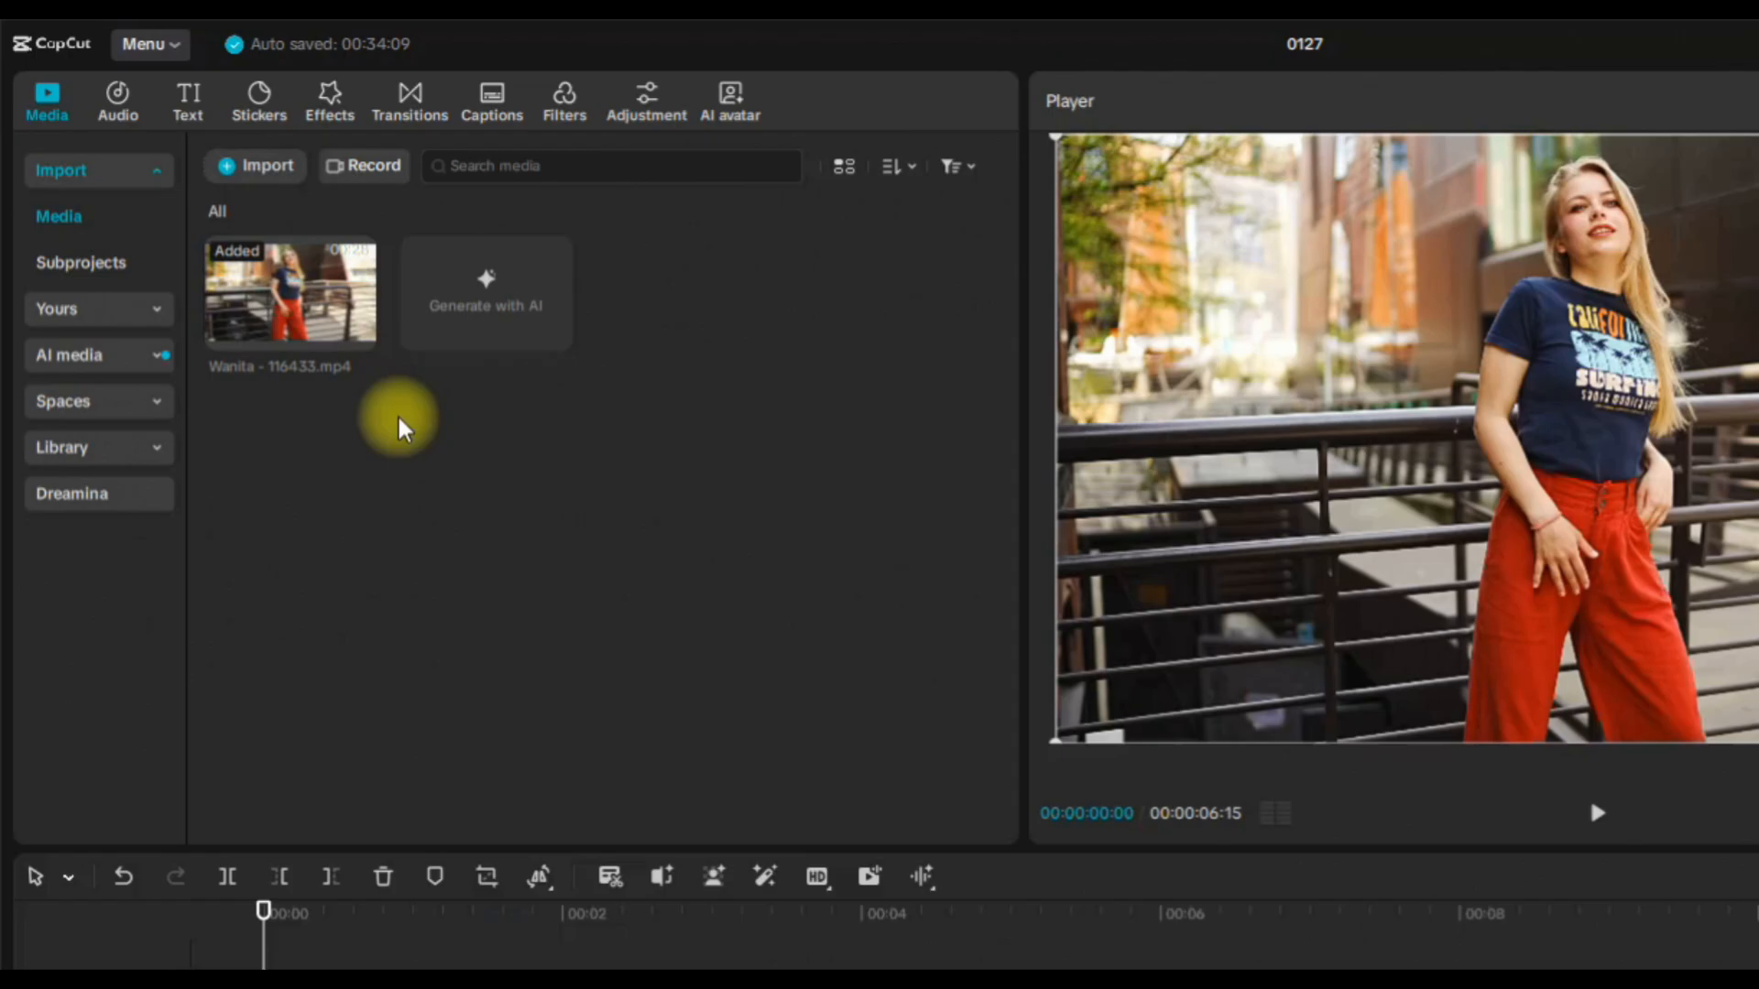
click(328, 96)
click(347, 165)
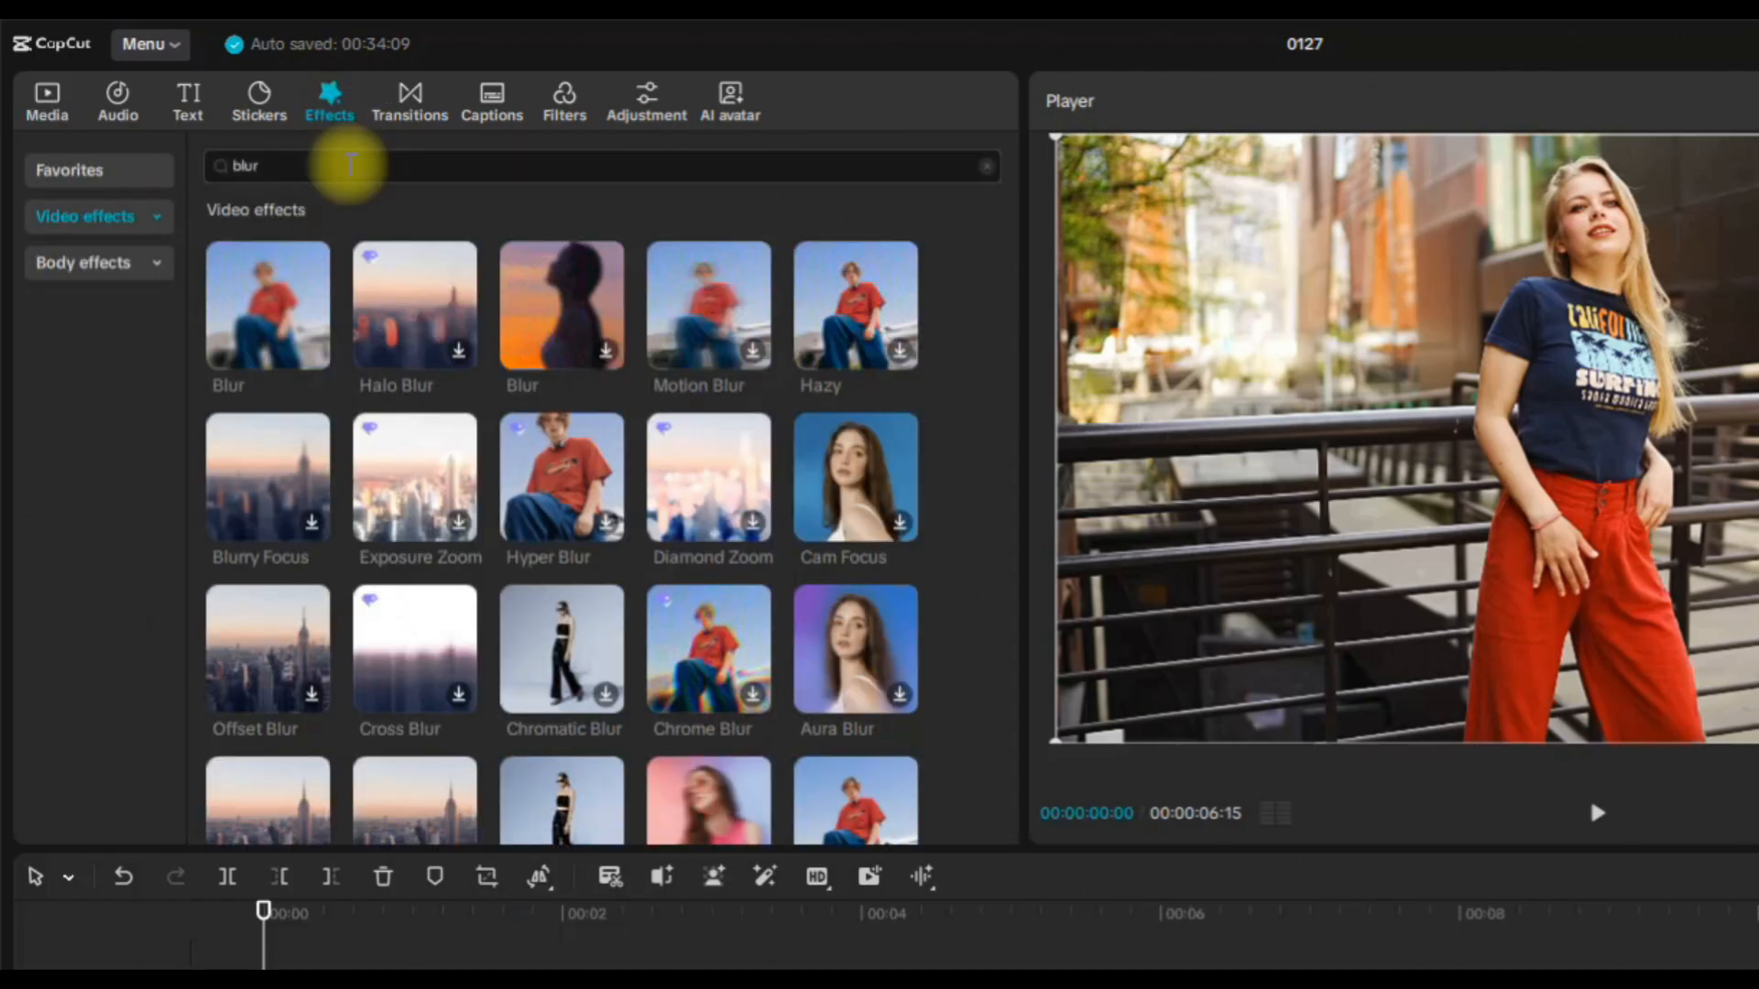
key(BackSpace)
key(BackSpace)
key(BackSpace)
key(BackSpace)
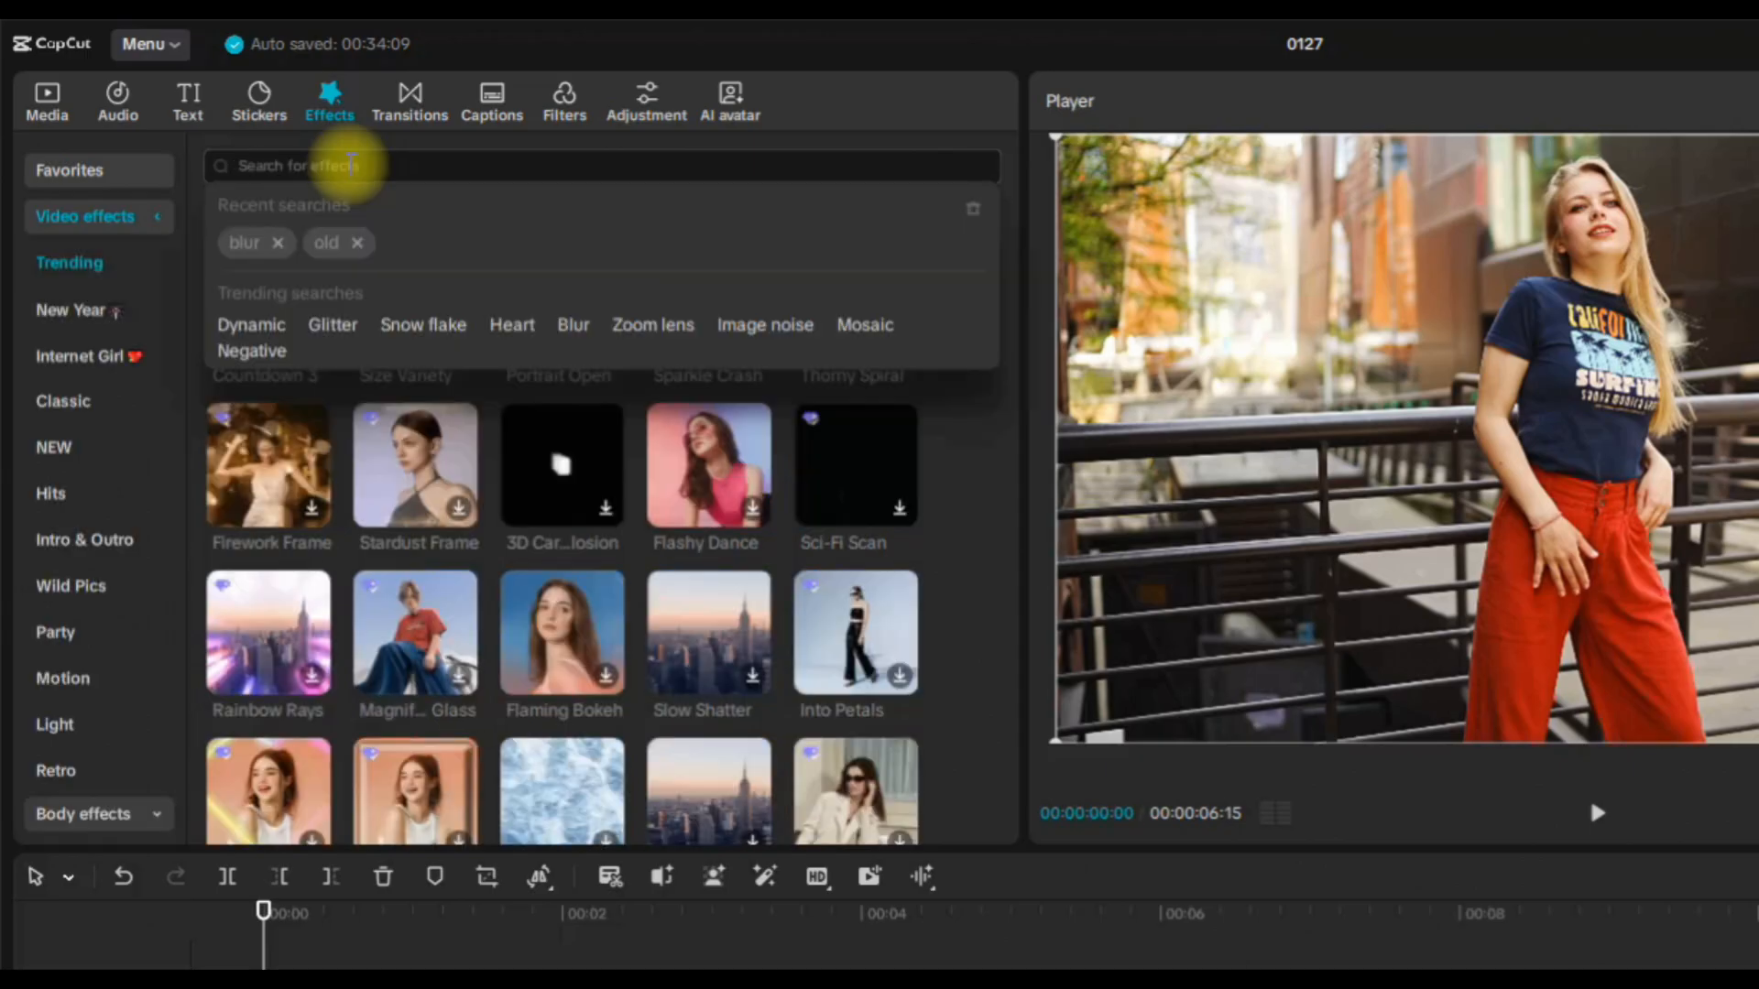
text(blur)
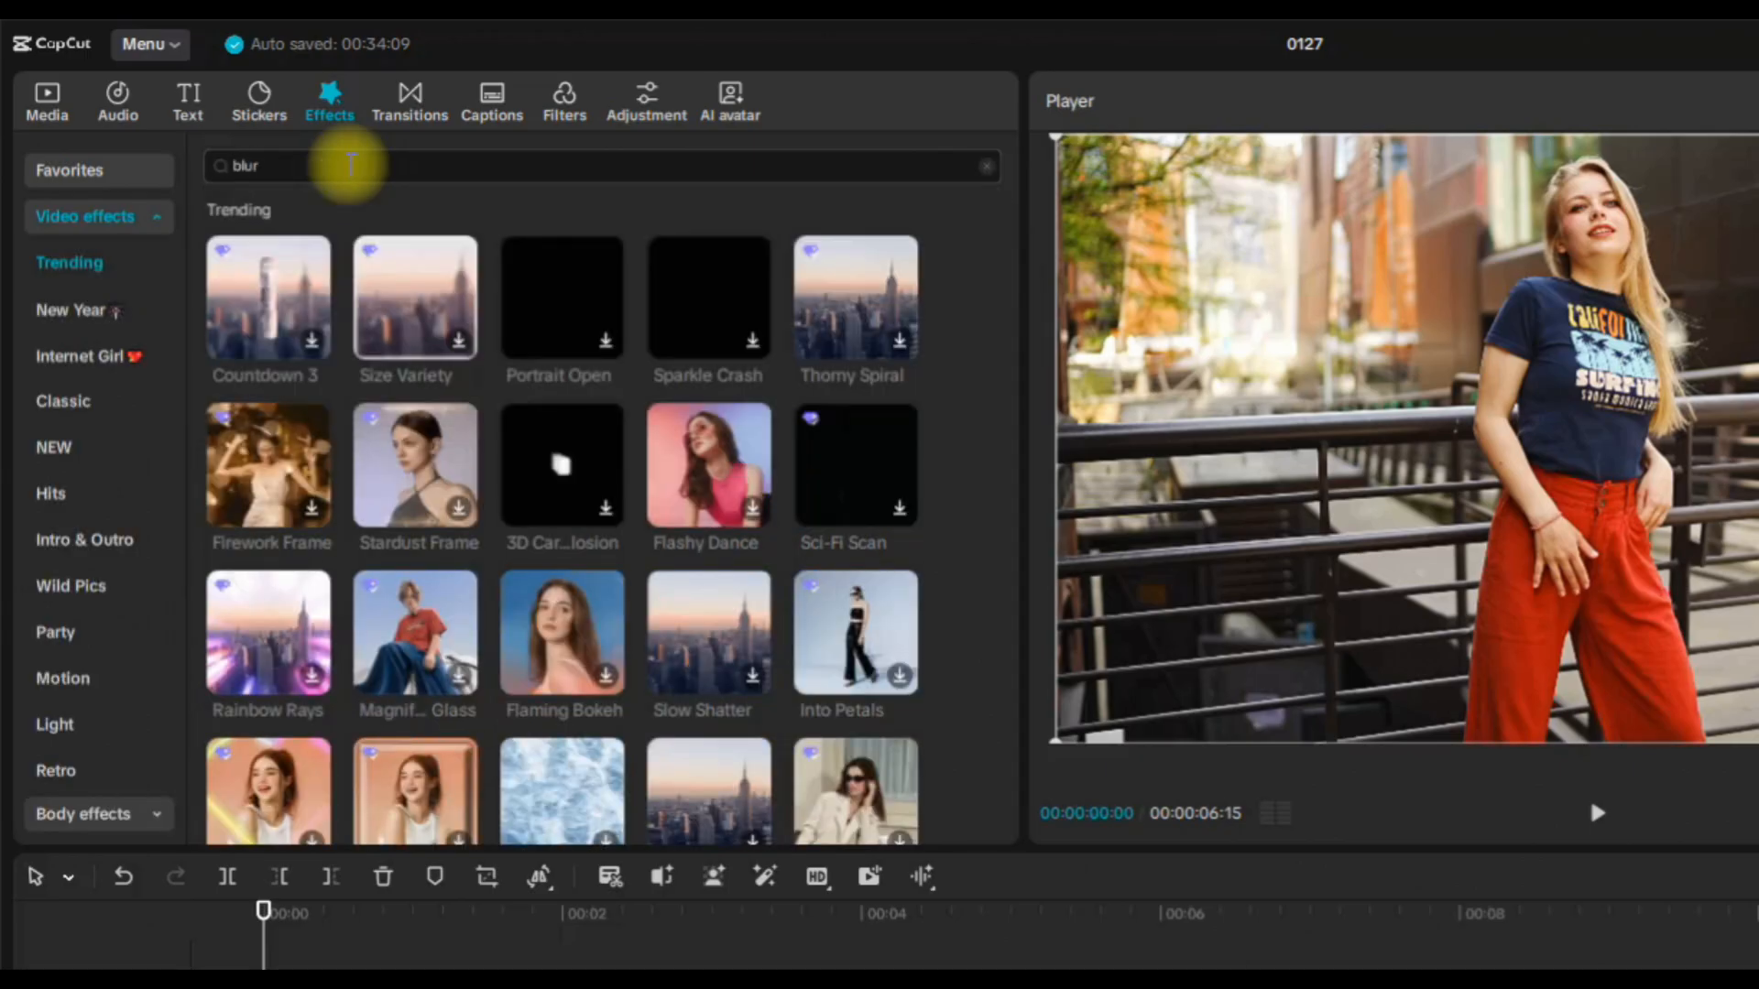
key(Return)
mouse_move(295, 307)
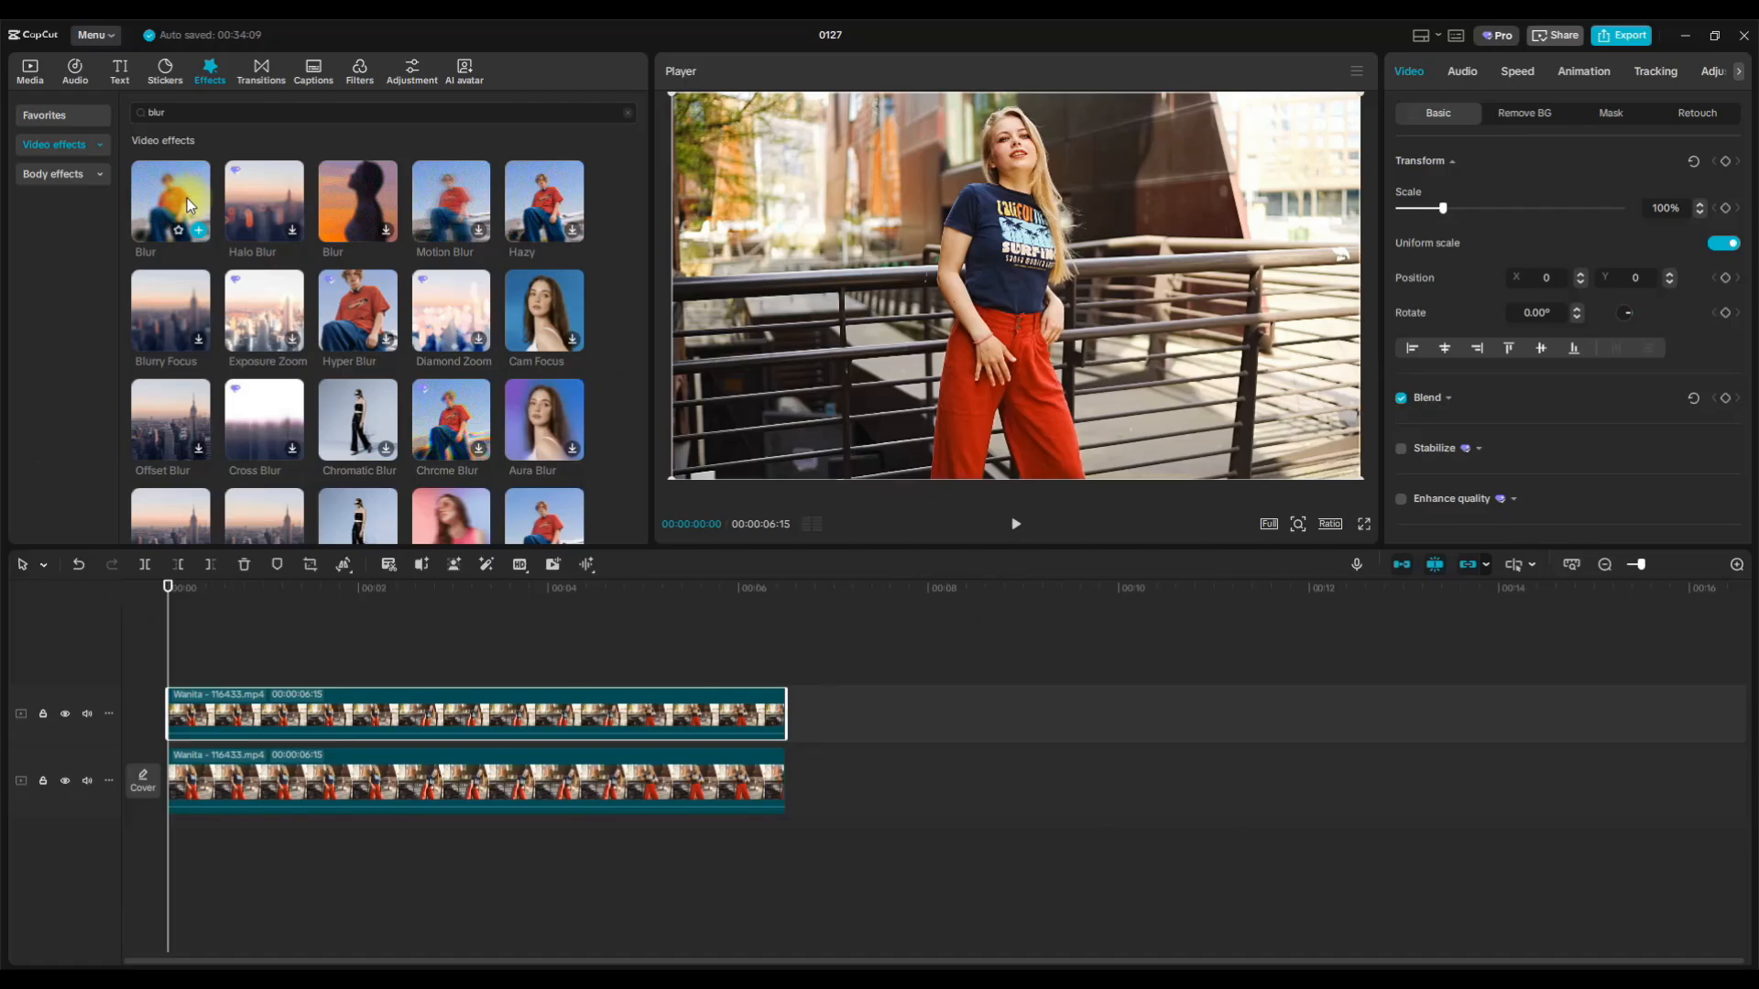
drag(178, 192, 203, 698)
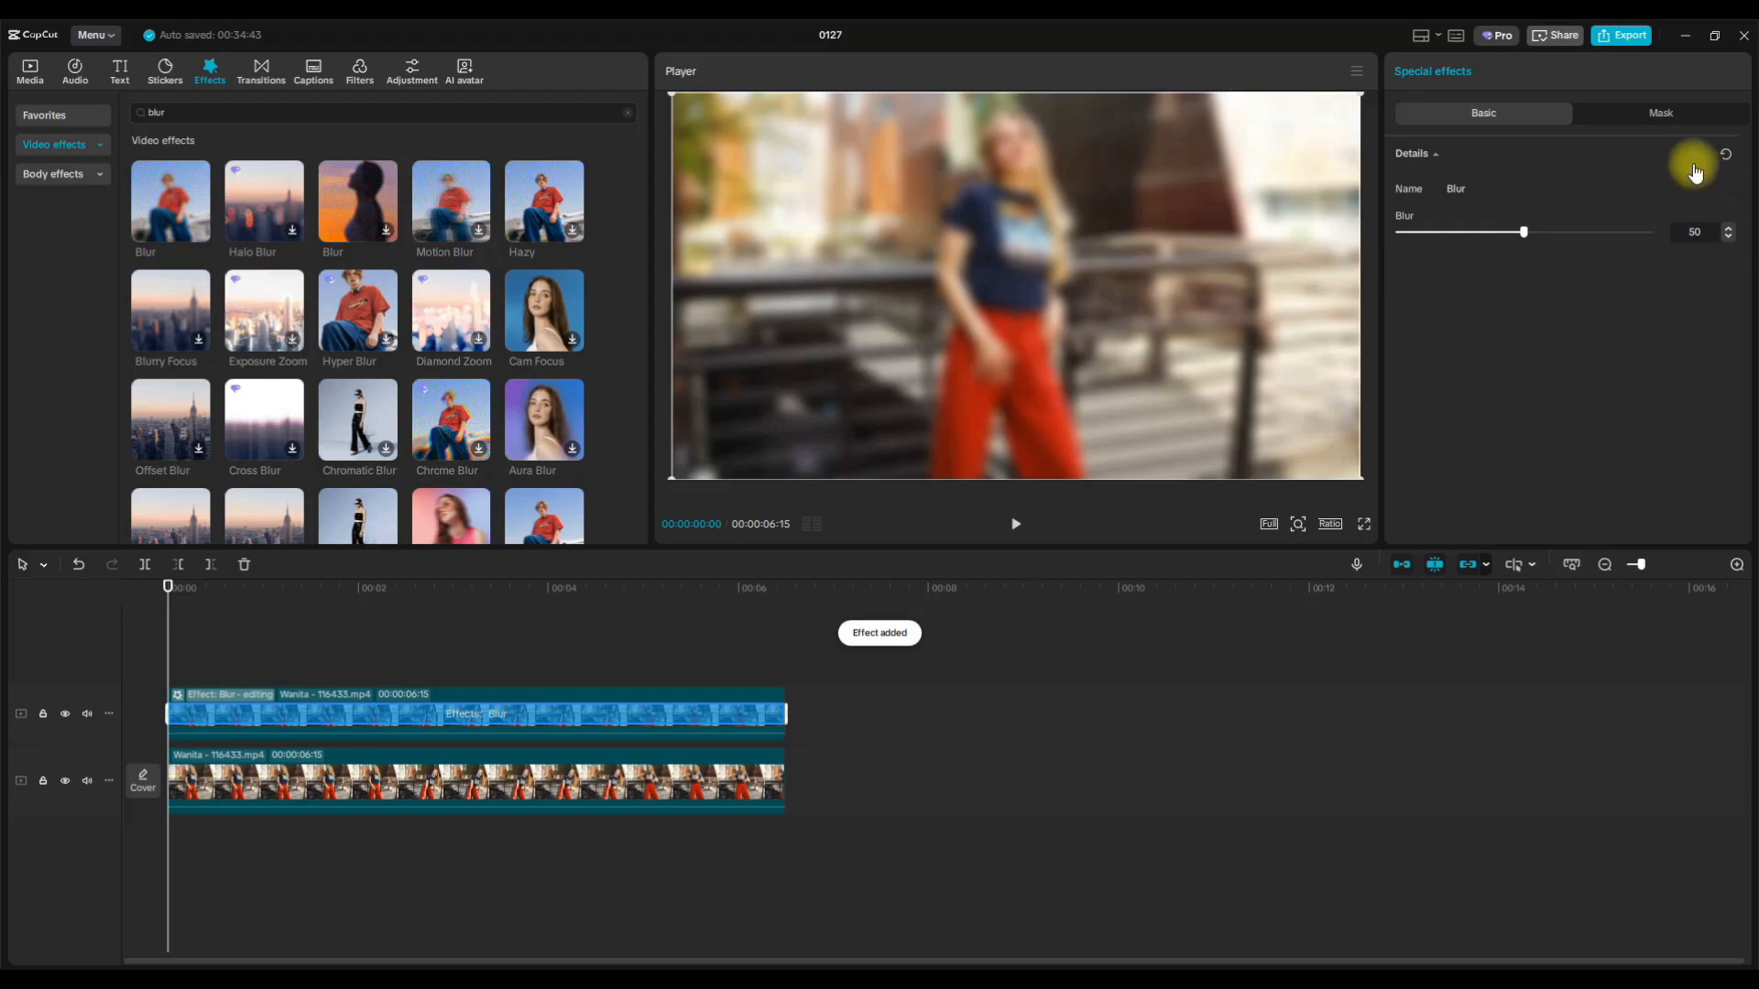
Set the effect's blur strength to 58 and add a circle mask to it.
mouse_move(1524, 232)
mouse_down()
mouse_move(1601, 236)
mouse_move(1481, 243)
mouse_move(1601, 242)
mouse_move(1497, 243)
mouse_move(1552, 239)
mouse_up()
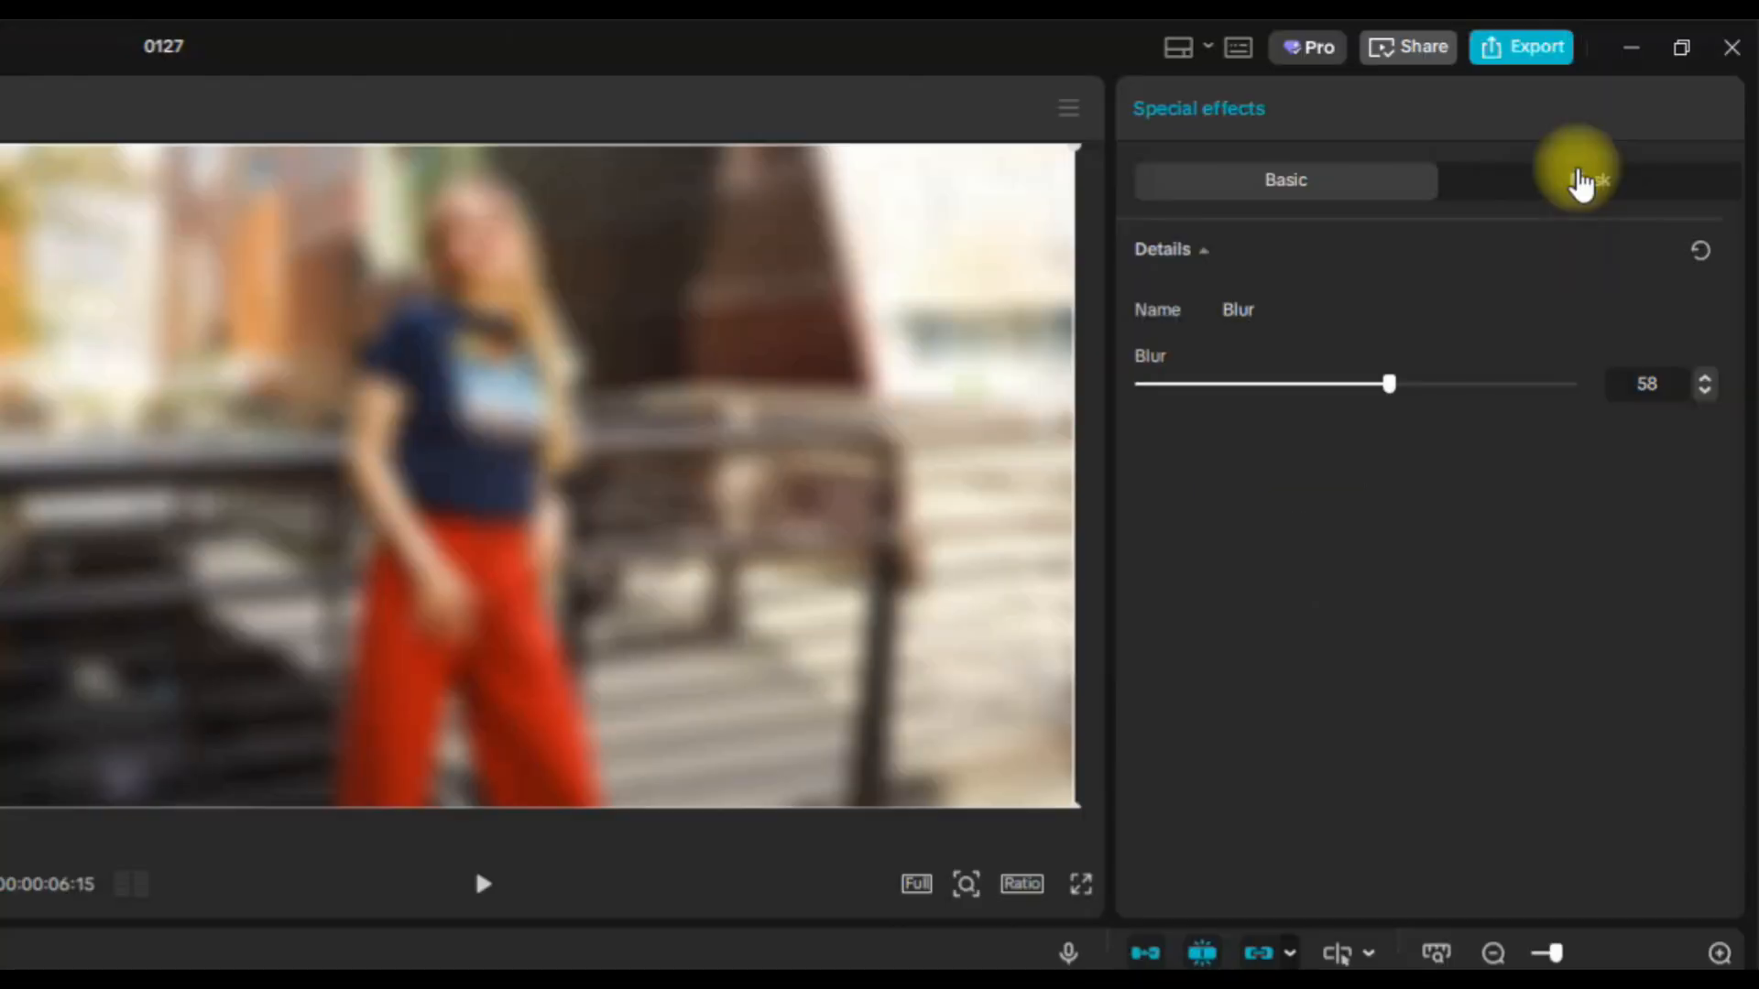
click(1574, 185)
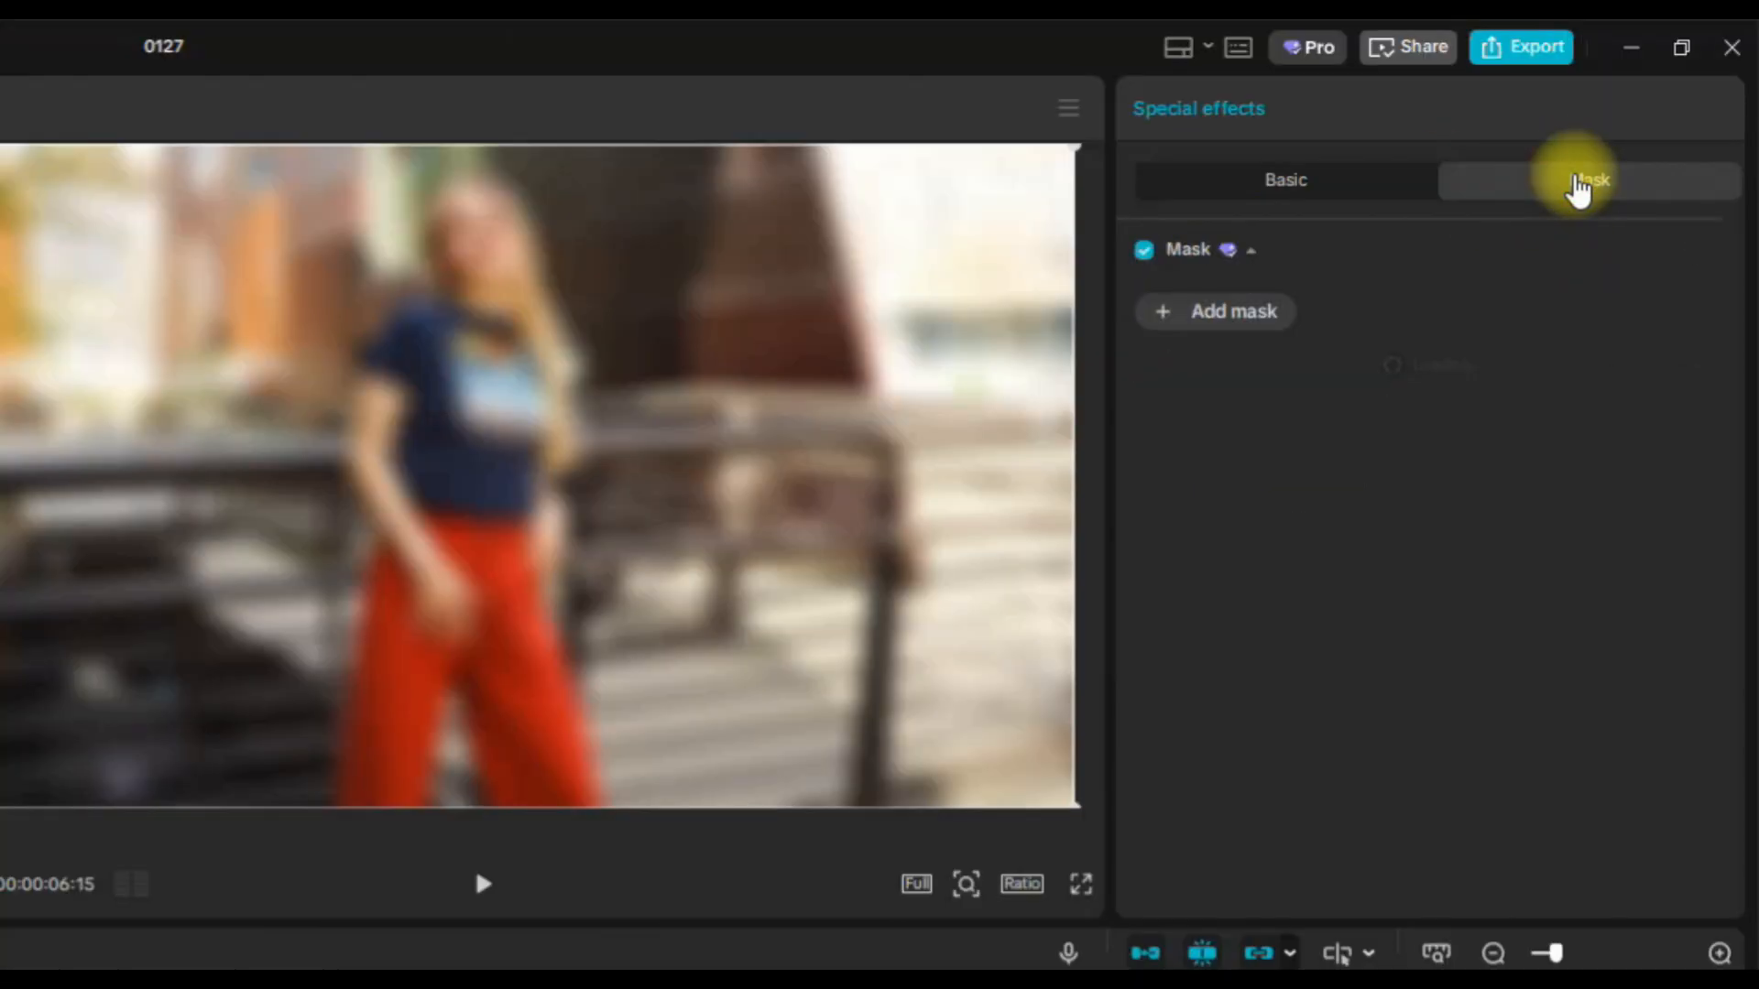
click(1243, 316)
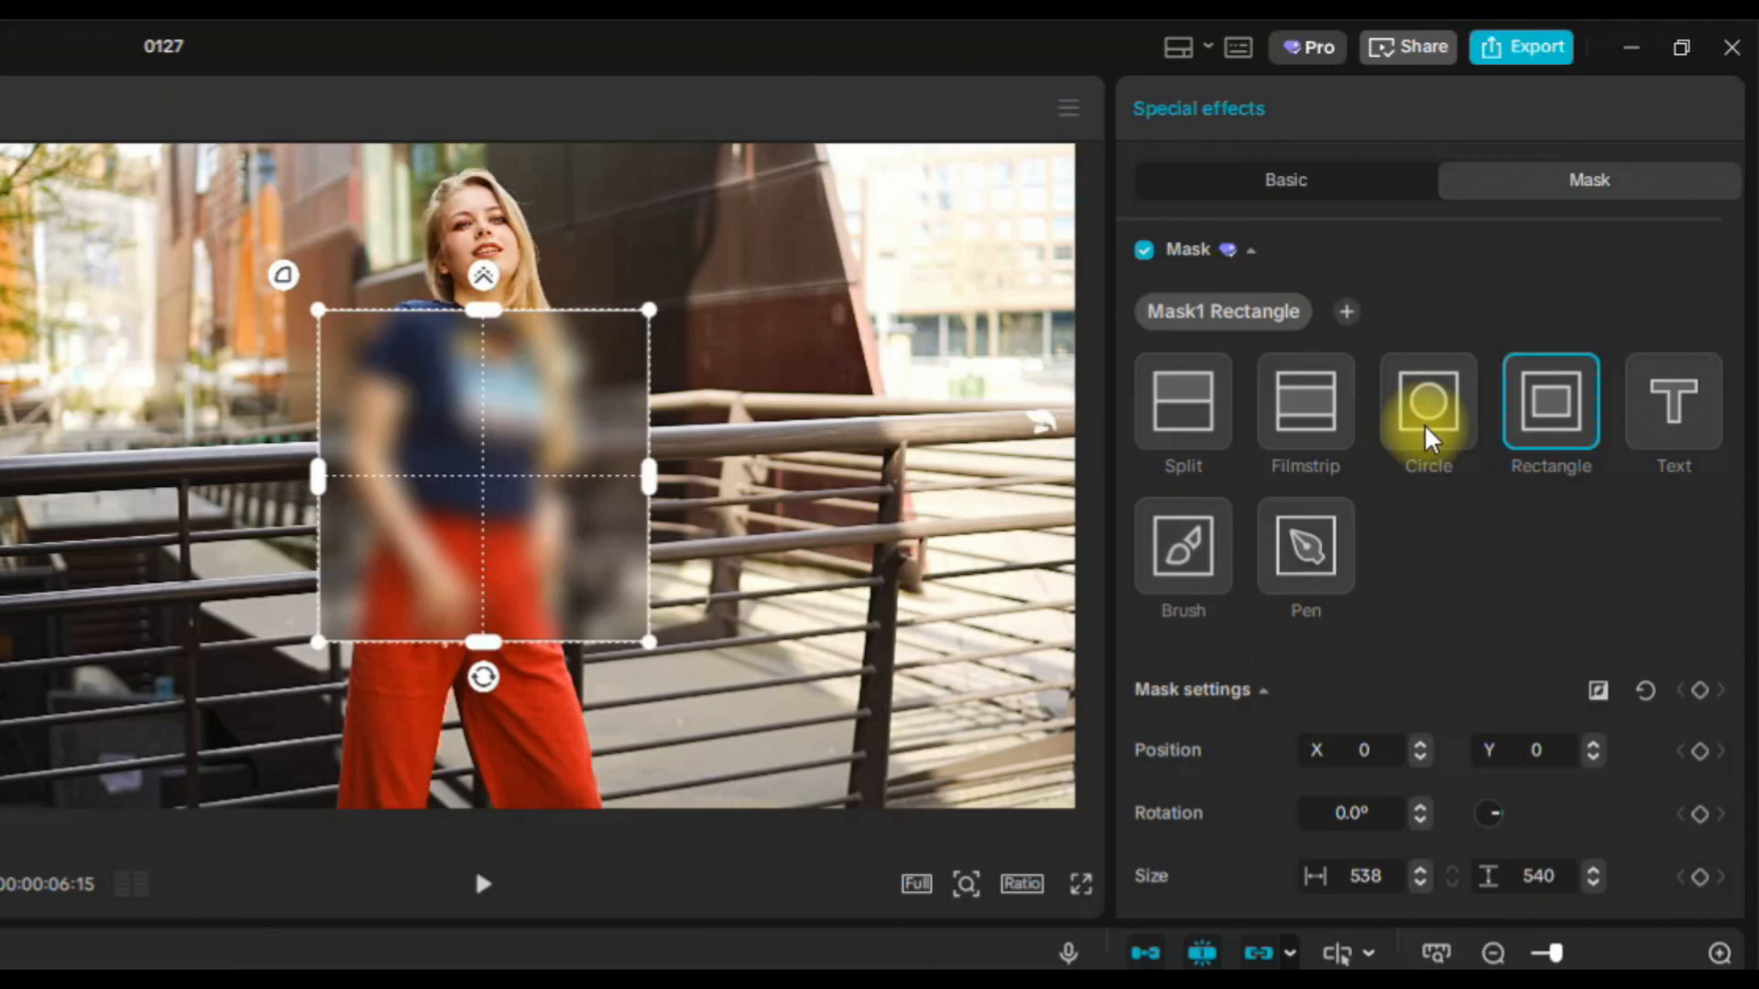
click(1423, 423)
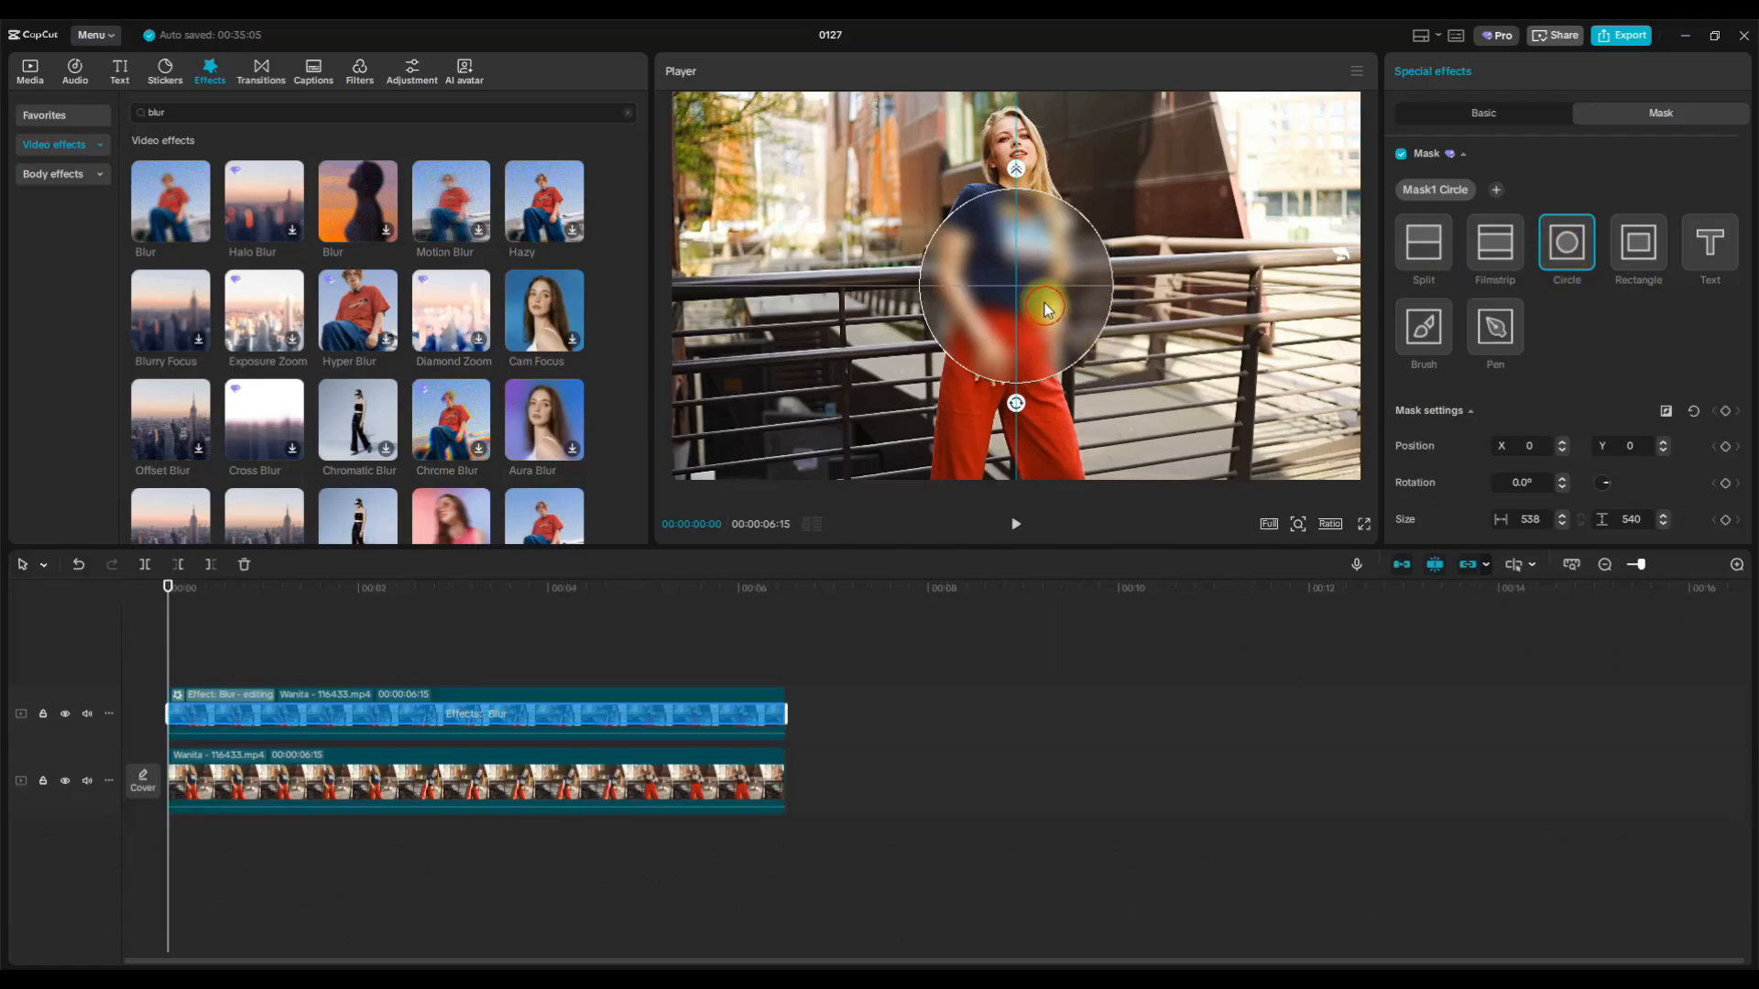
Fit the circle mask over the woman's face at about X 0, Y 382, sized about 241 by 243, and keyframe its position at 00:00:00:00.
drag(1046, 309, 1037, 224)
drag(1102, 303, 1020, 163)
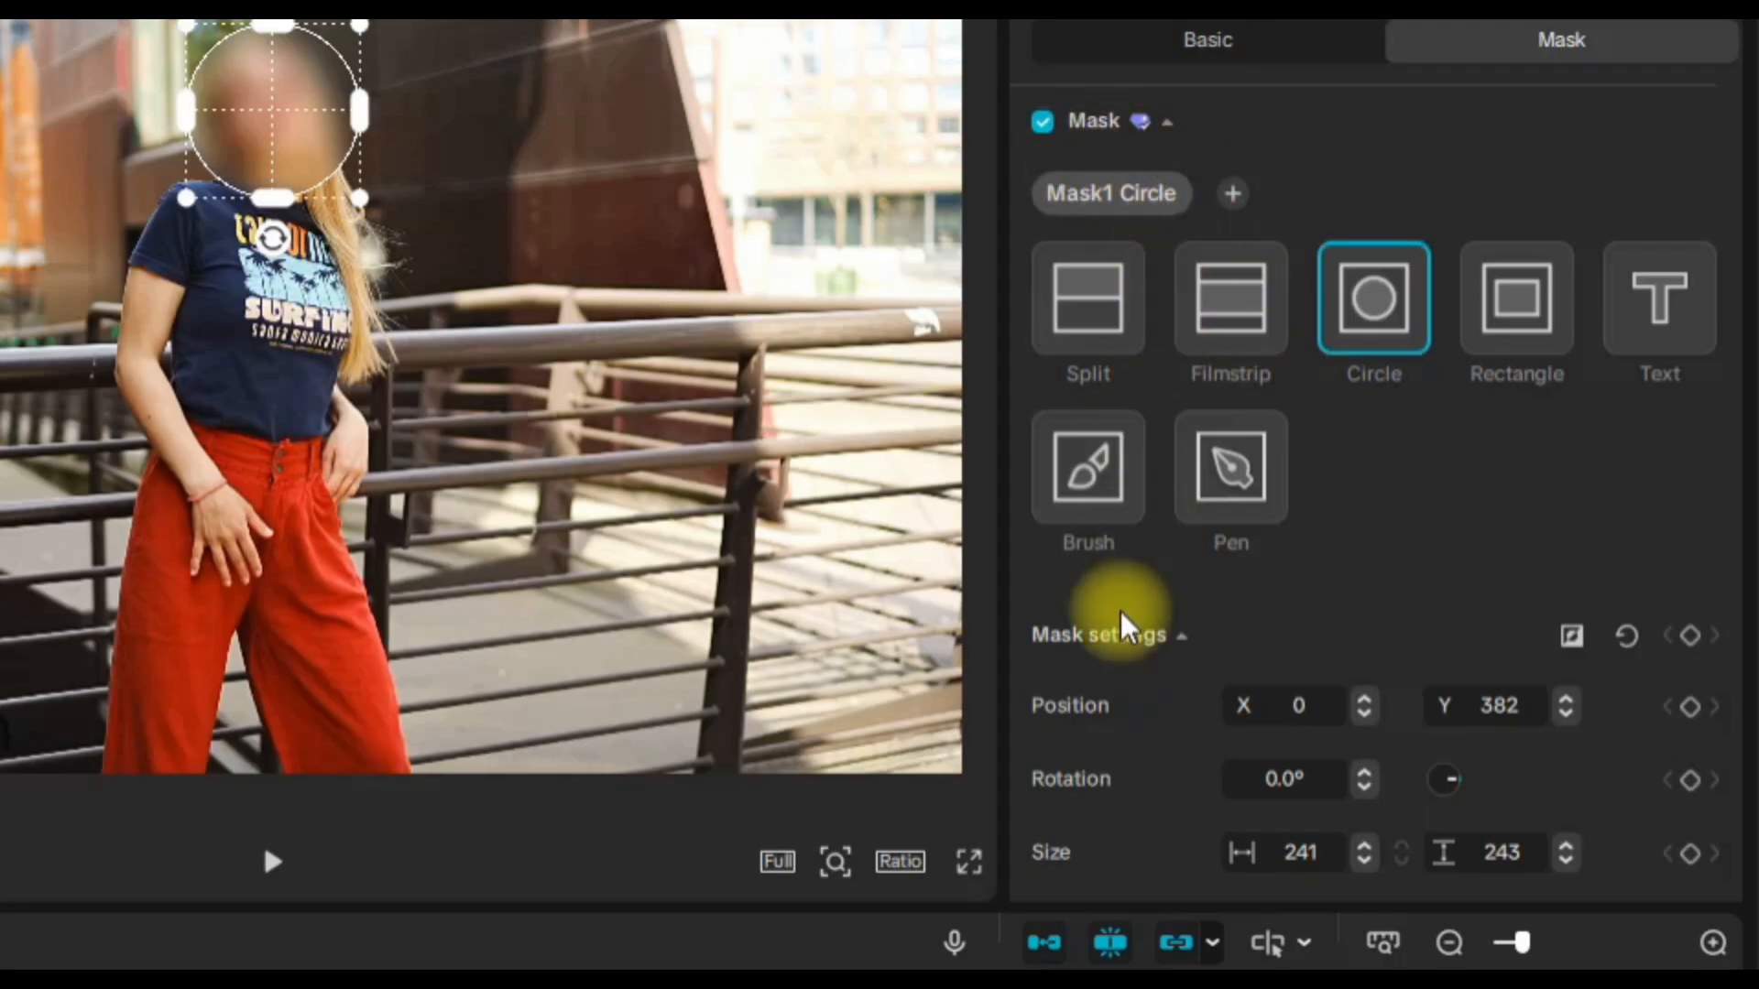
click(1690, 706)
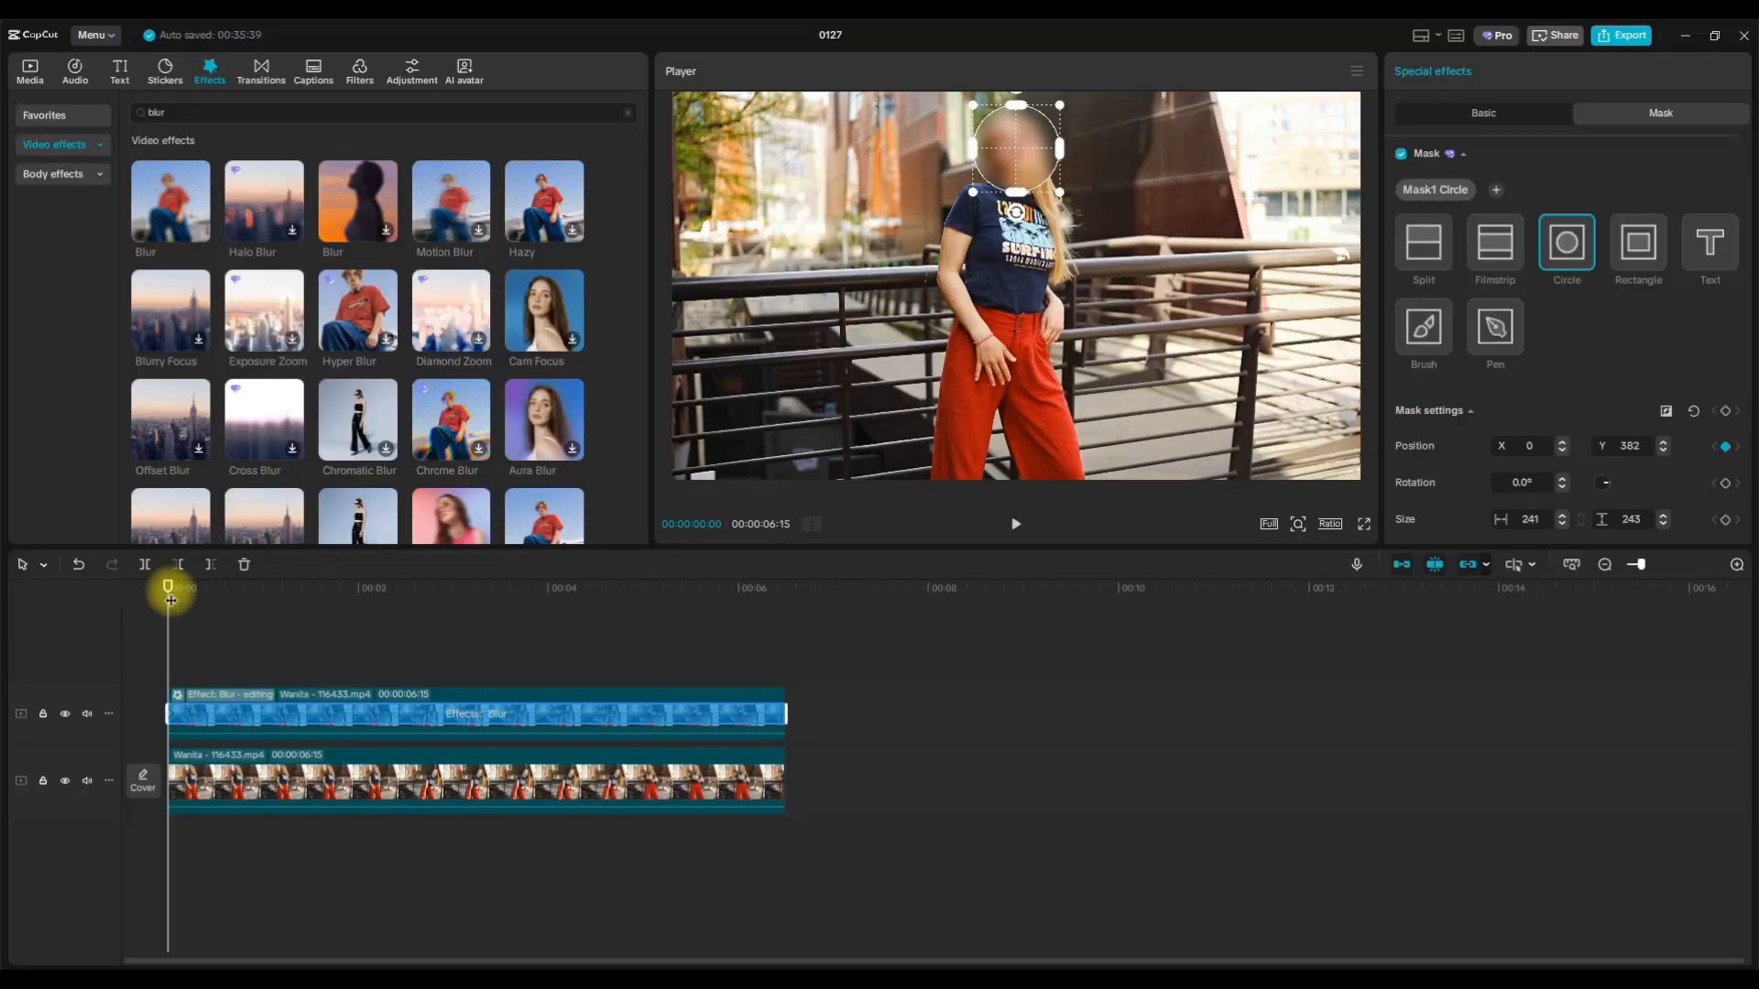
Keyframe the mask's position over the woman's moving face at two further points, the second at 00:00:01:02.
drag(168, 595, 246, 612)
drag(1014, 145, 1019, 163)
drag(251, 602, 270, 601)
drag(1031, 159, 1054, 144)
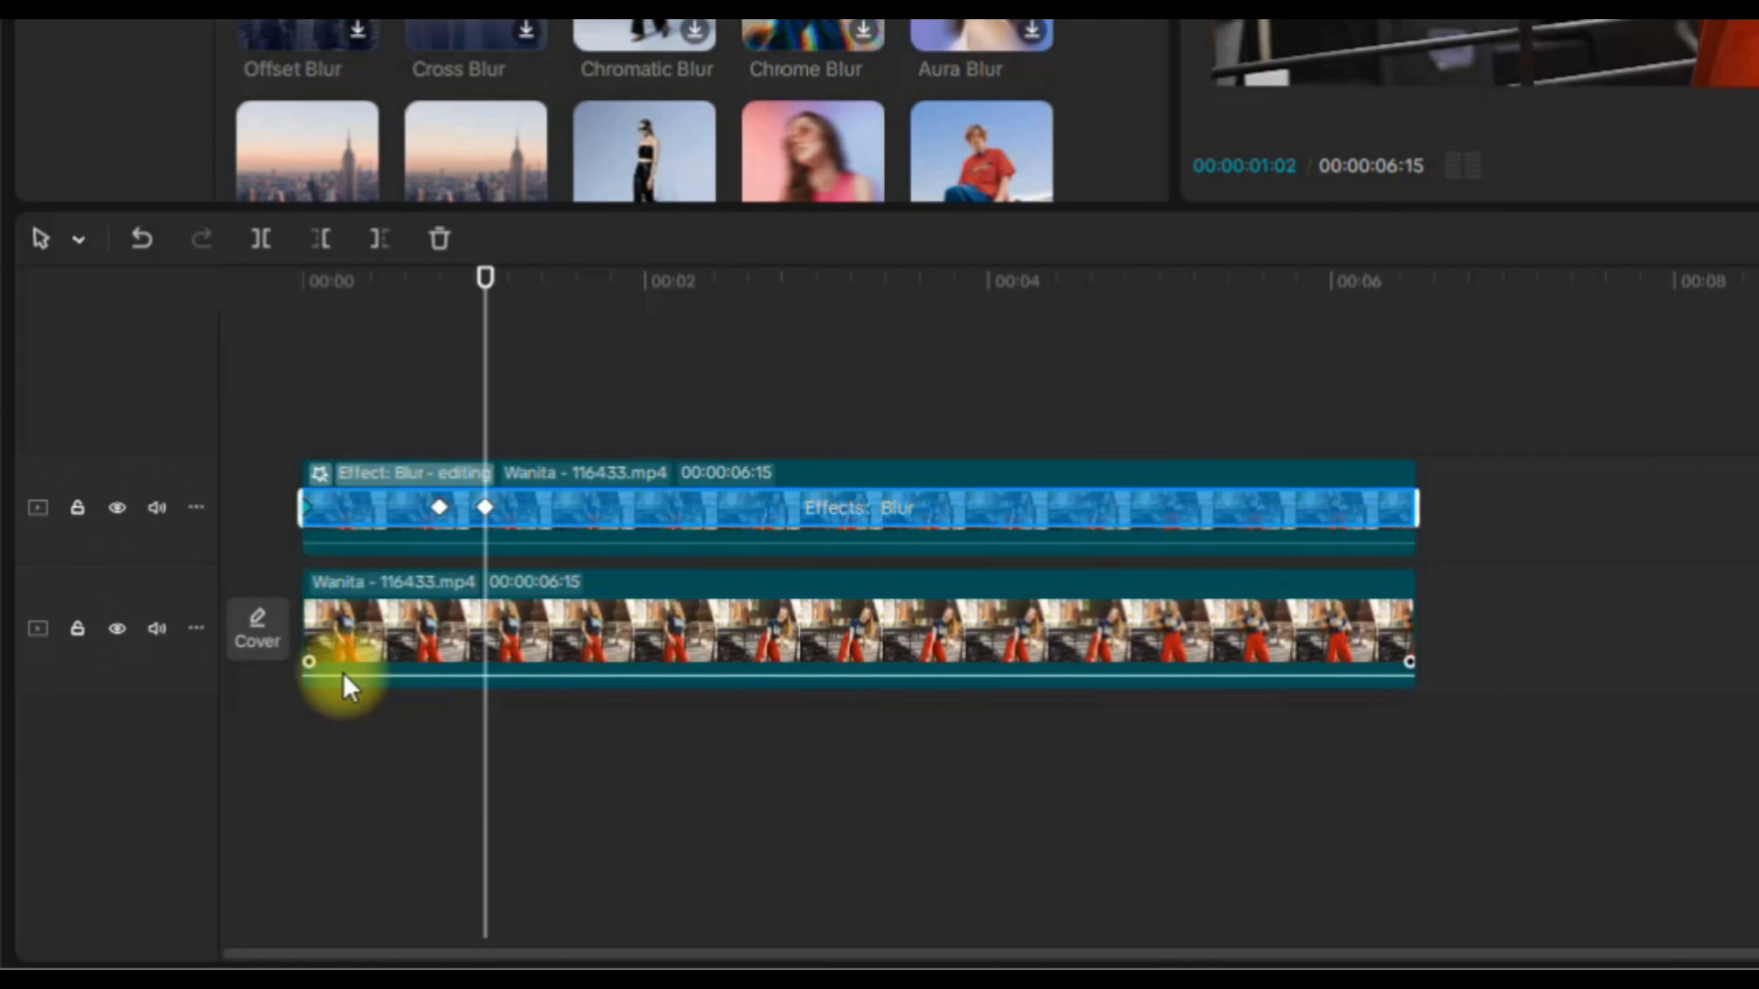
Move the playhead to 00:00:01:12 and reposition the mask over the face at about X 176, Y 365.
click(243, 714)
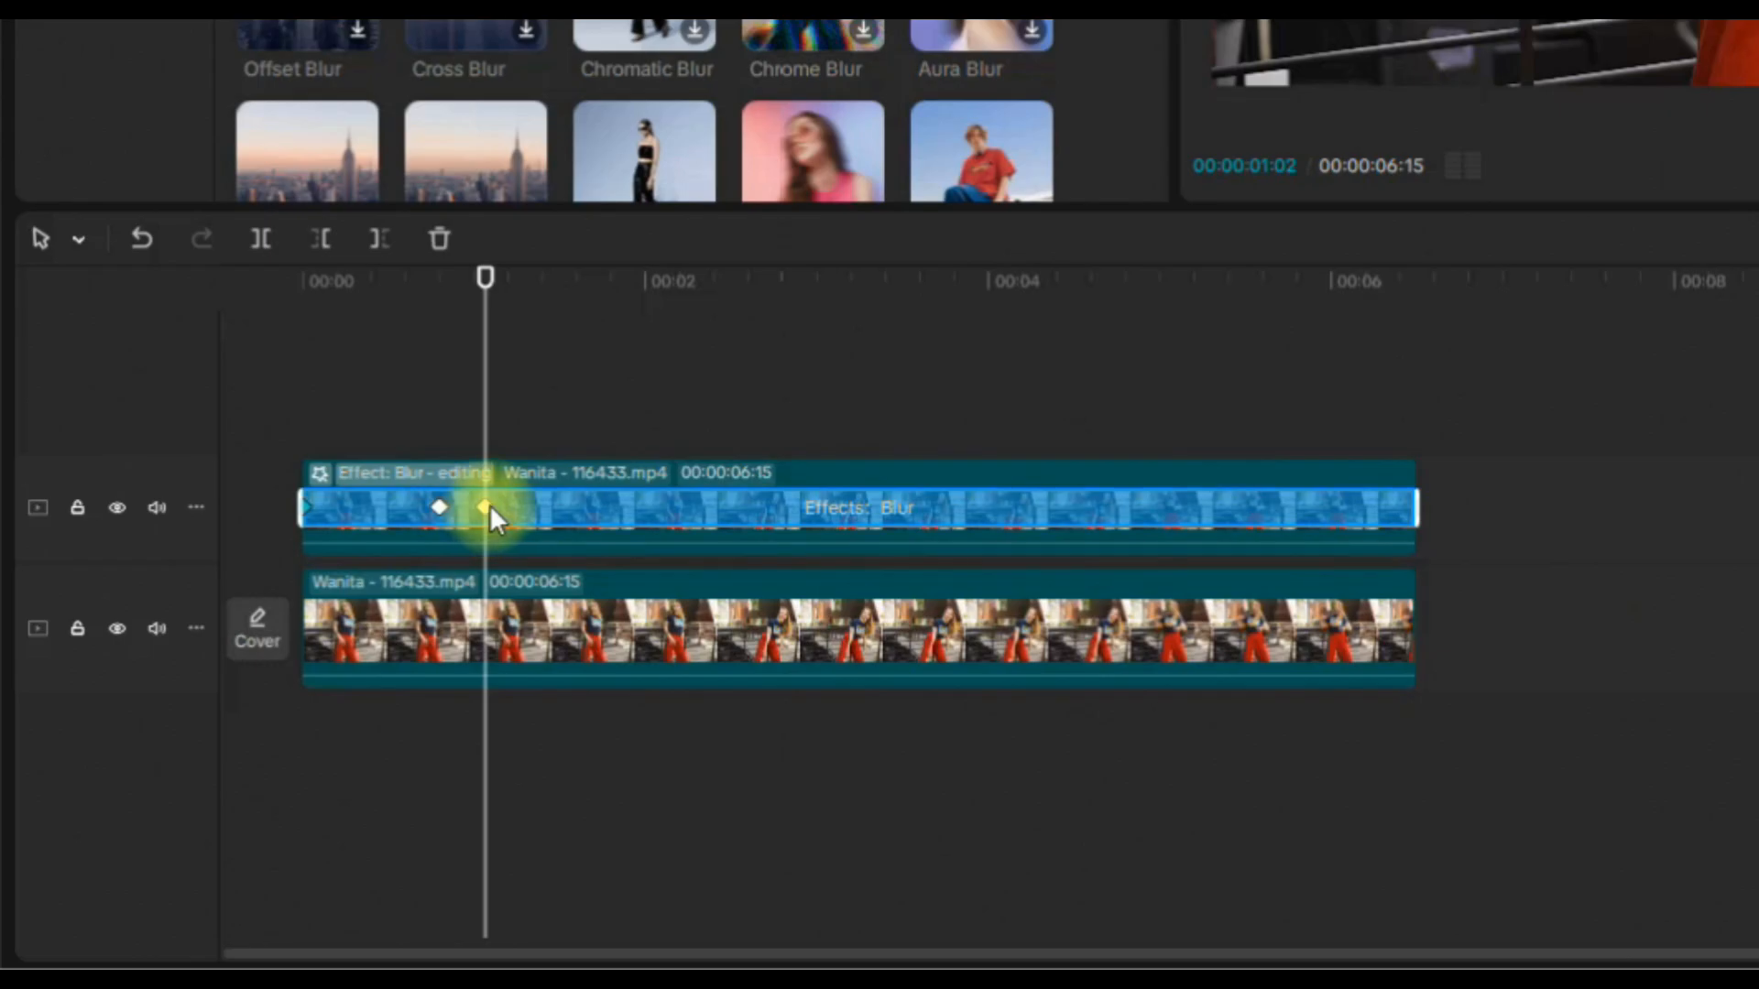
drag(489, 325, 535, 339)
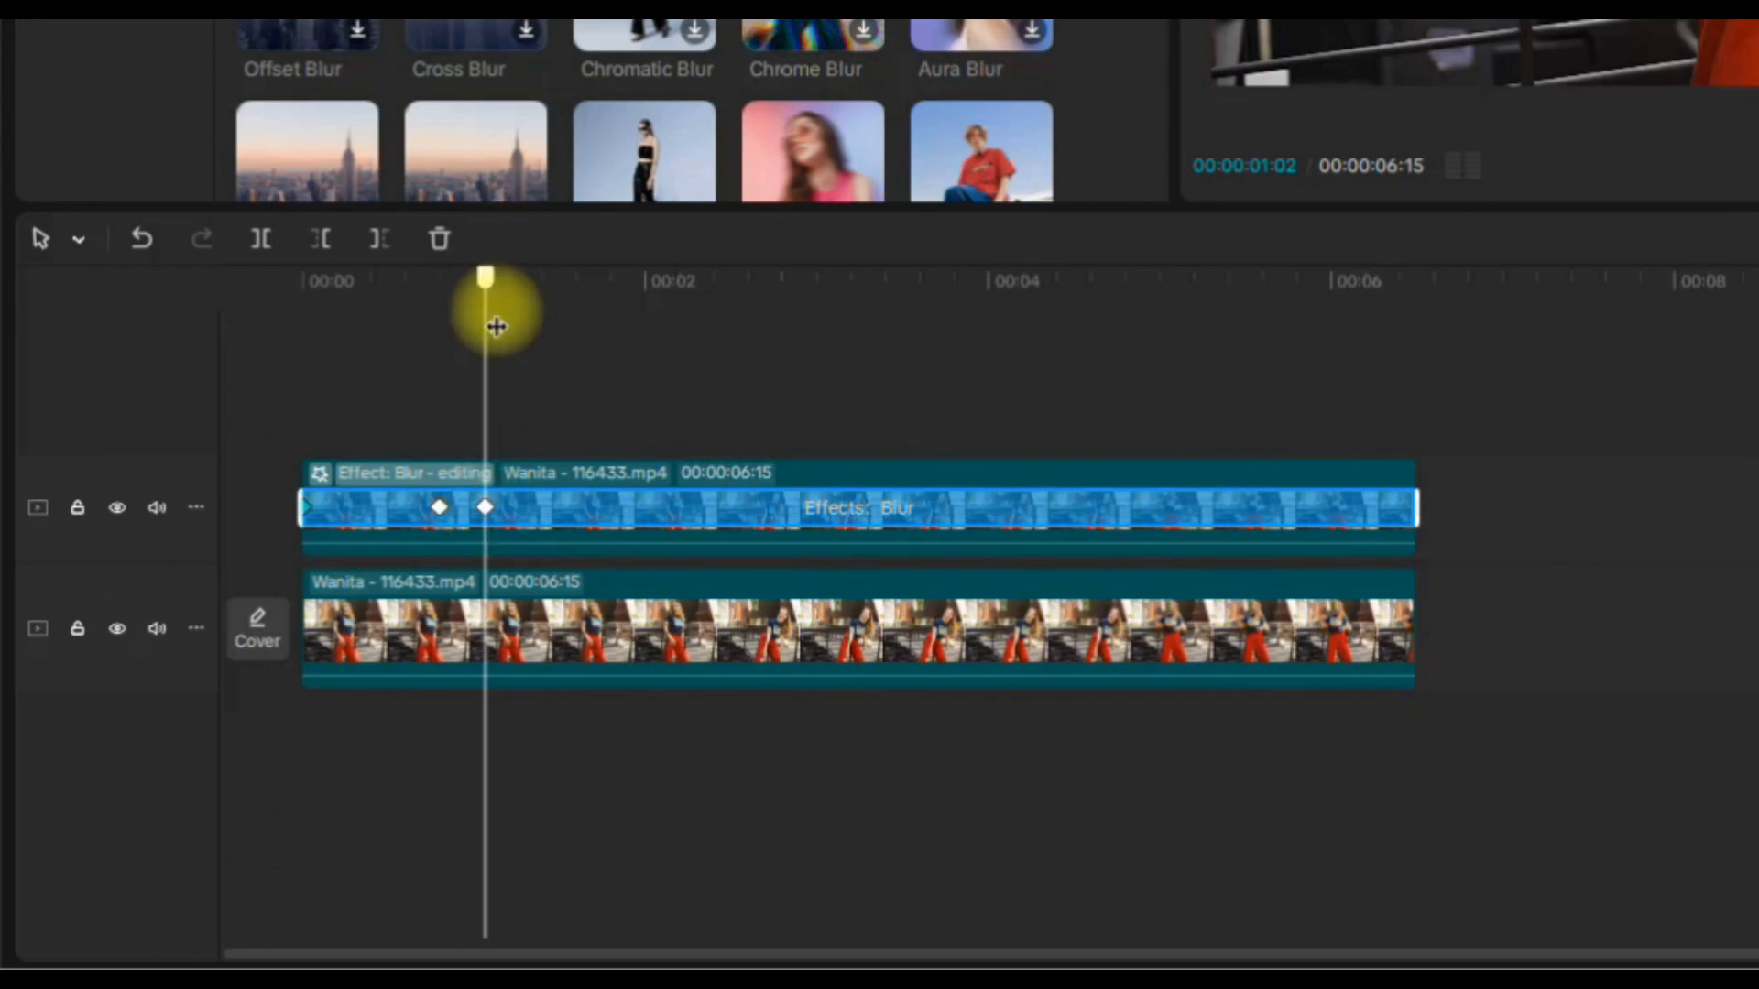
drag(298, 620, 301, 621)
drag(1061, 154, 1094, 158)
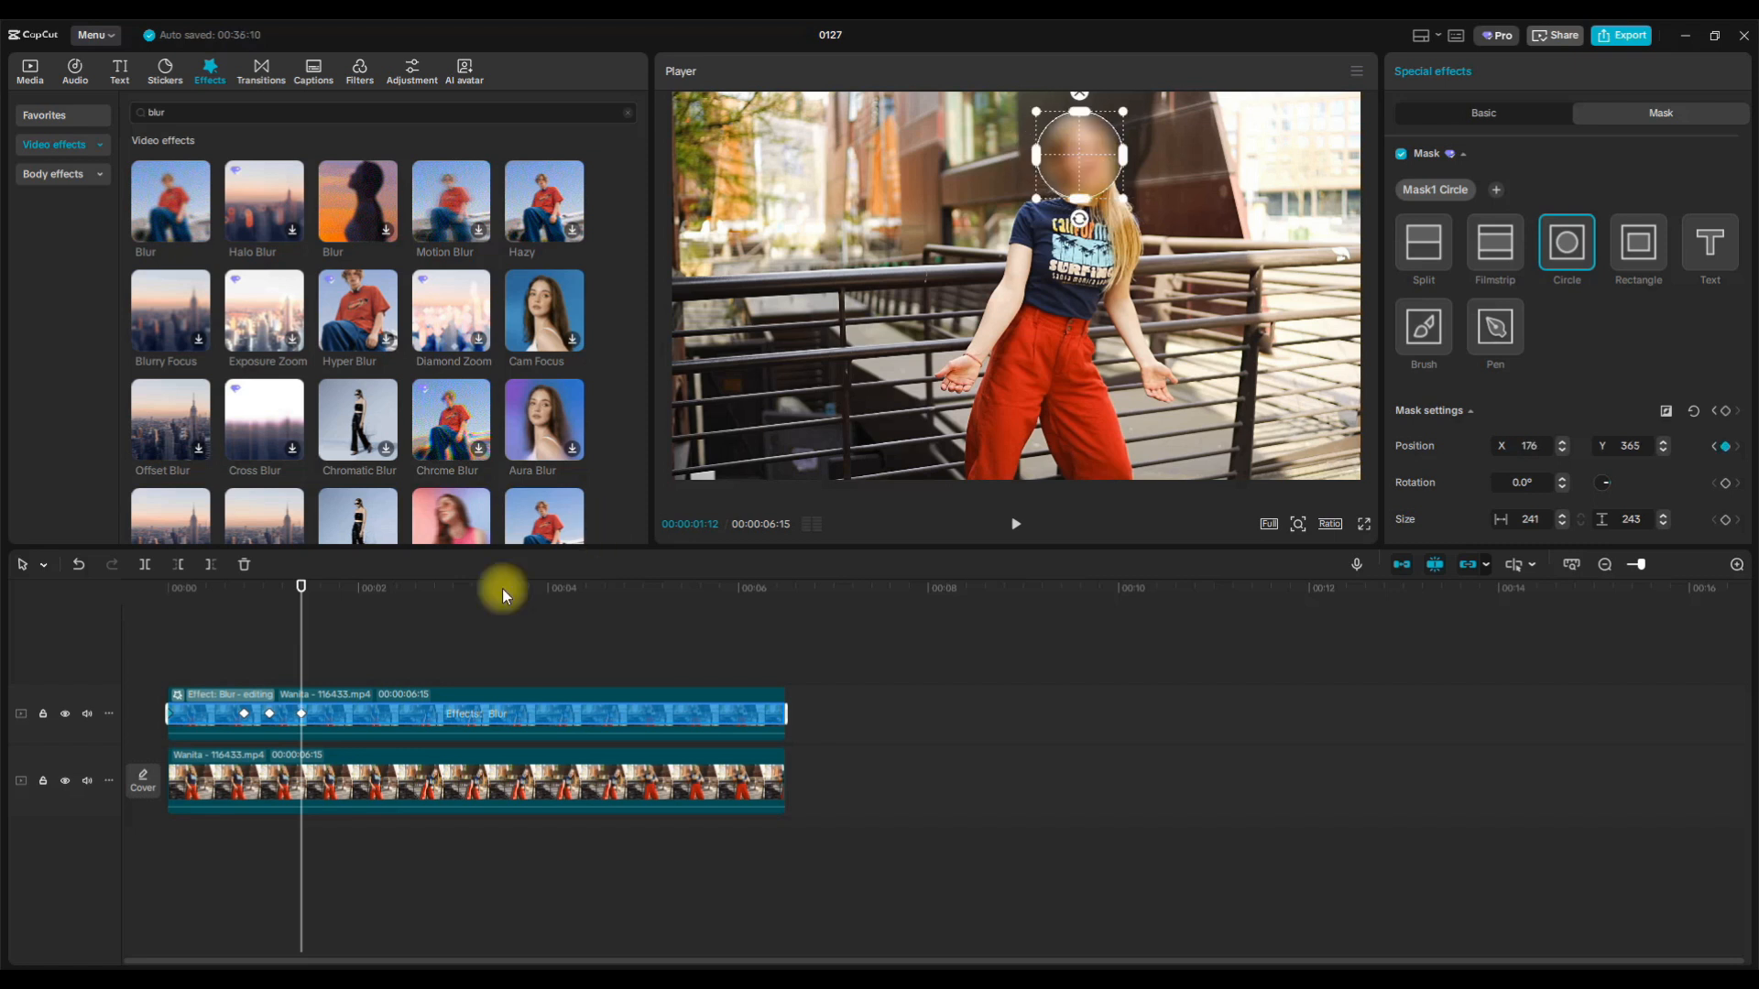
Reposition the mask over the face at 00:00:01:18, to about X 268, Y 308, and again at 00:00:01:22.
drag(307, 626, 321, 616)
drag(1079, 152, 1104, 172)
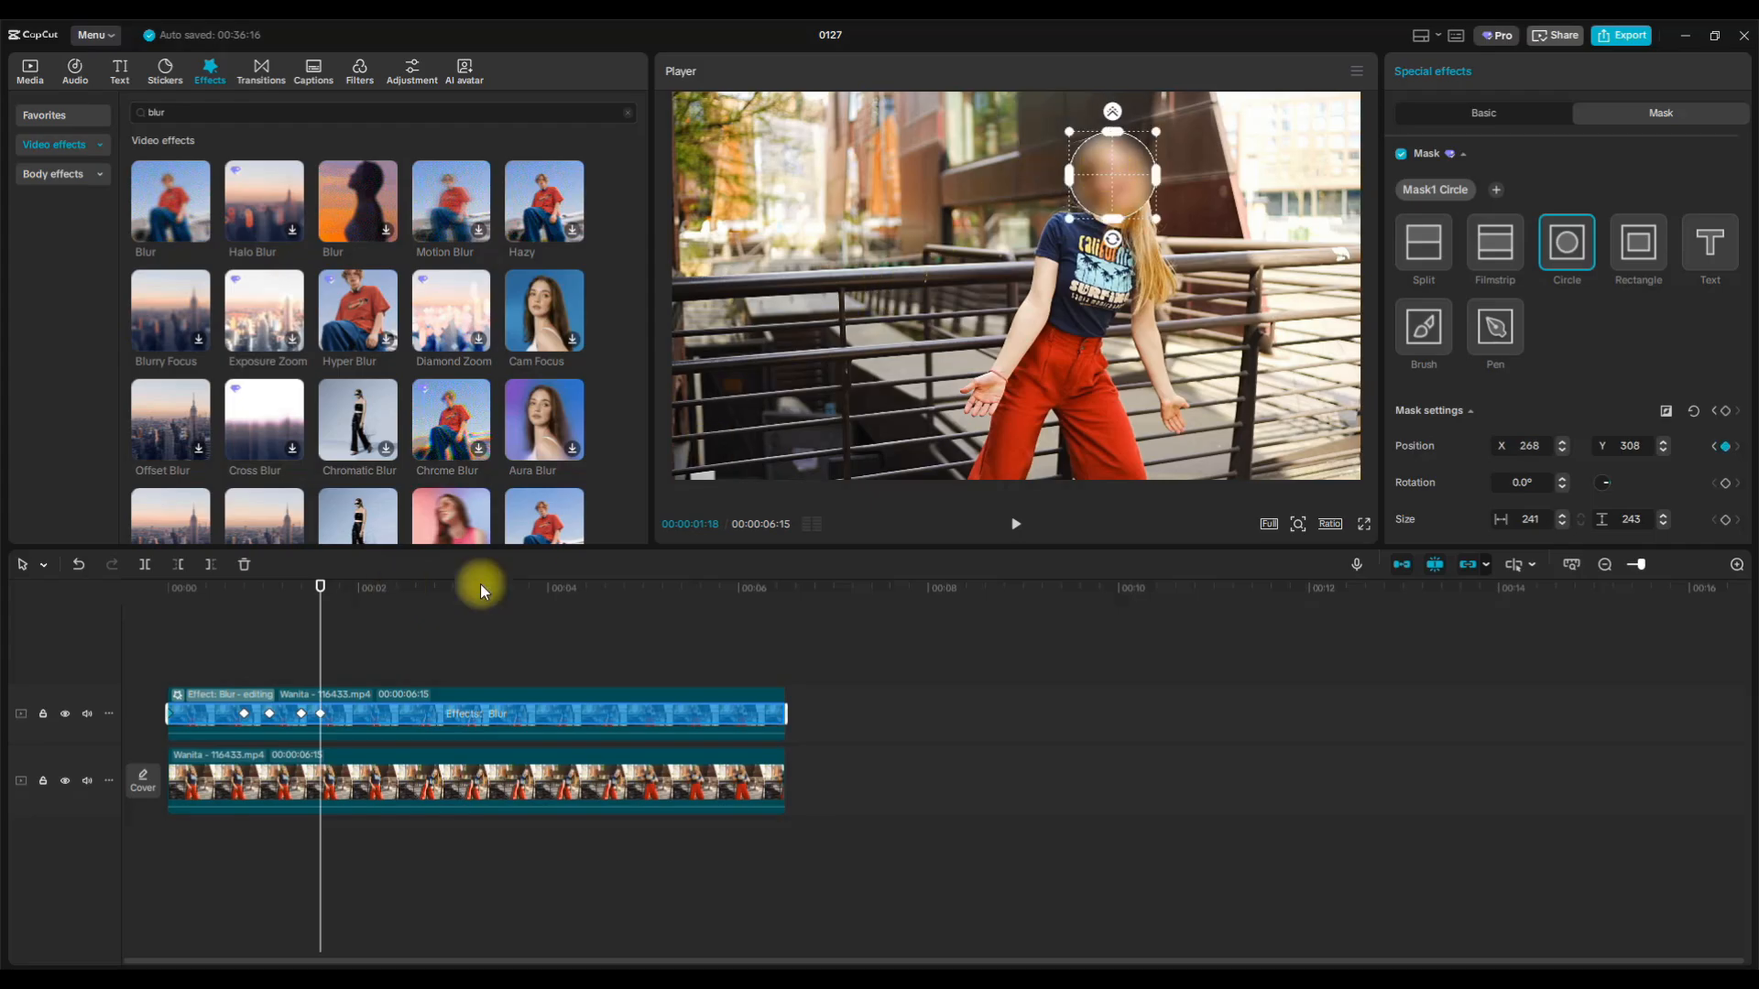
drag(322, 608, 334, 622)
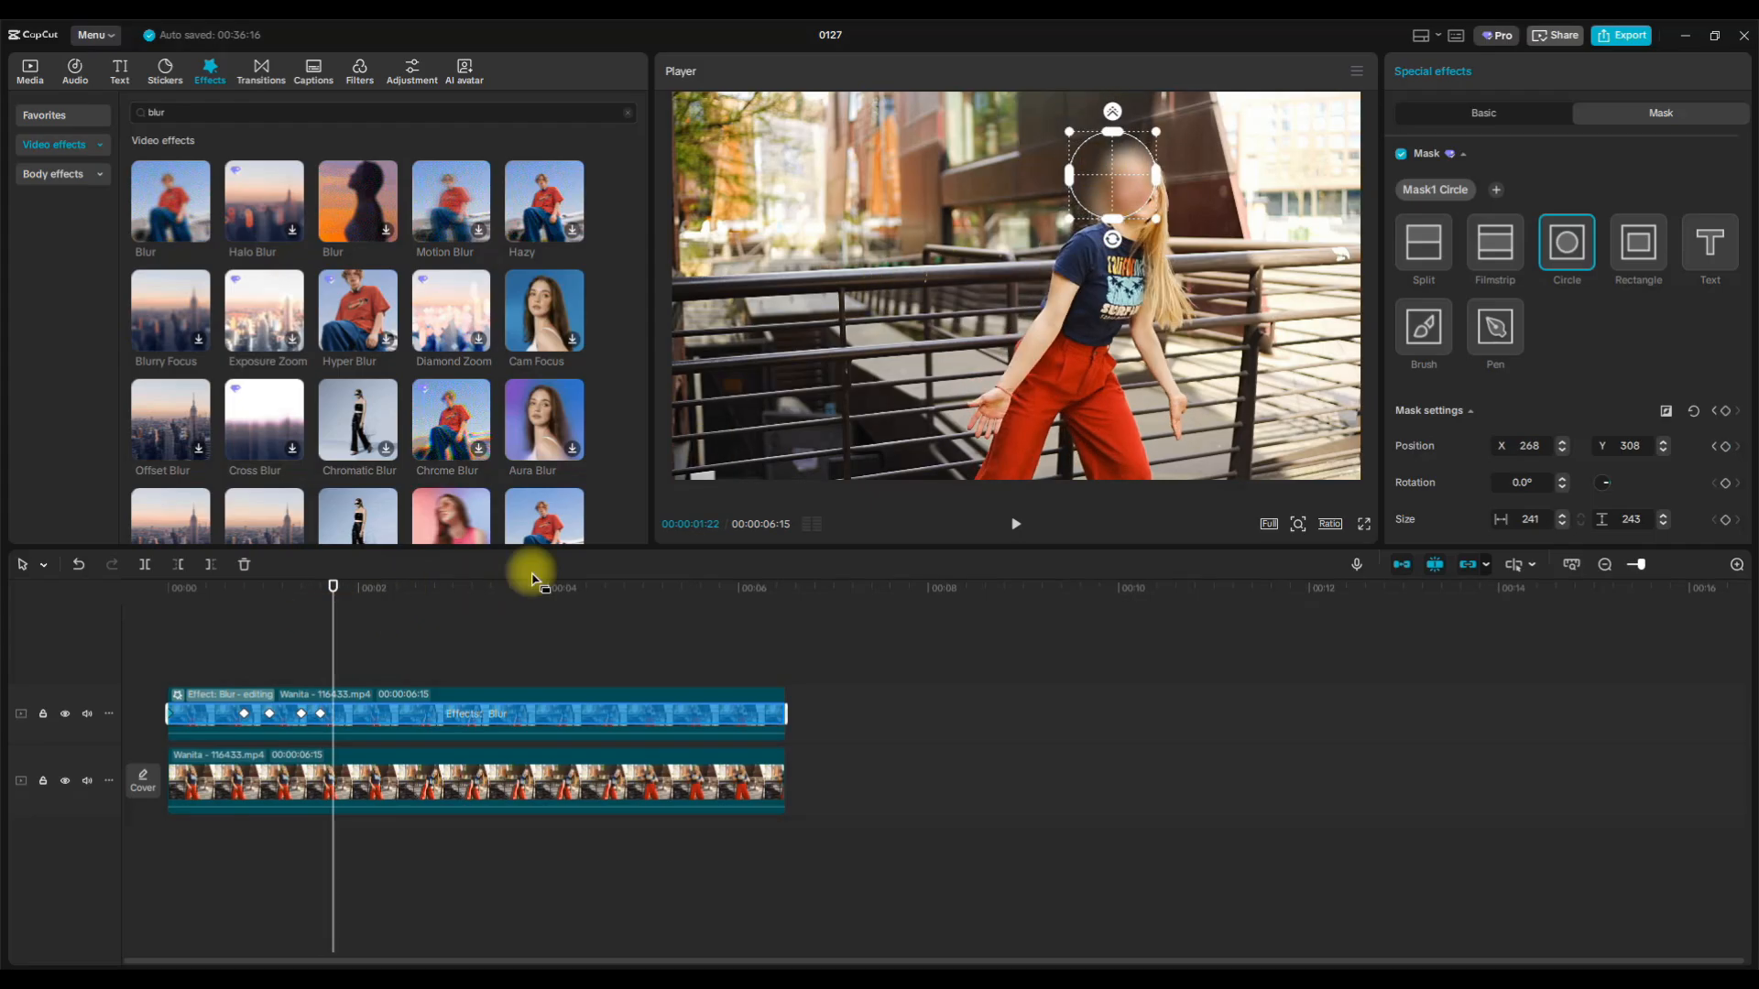
drag(1134, 161, 1152, 174)
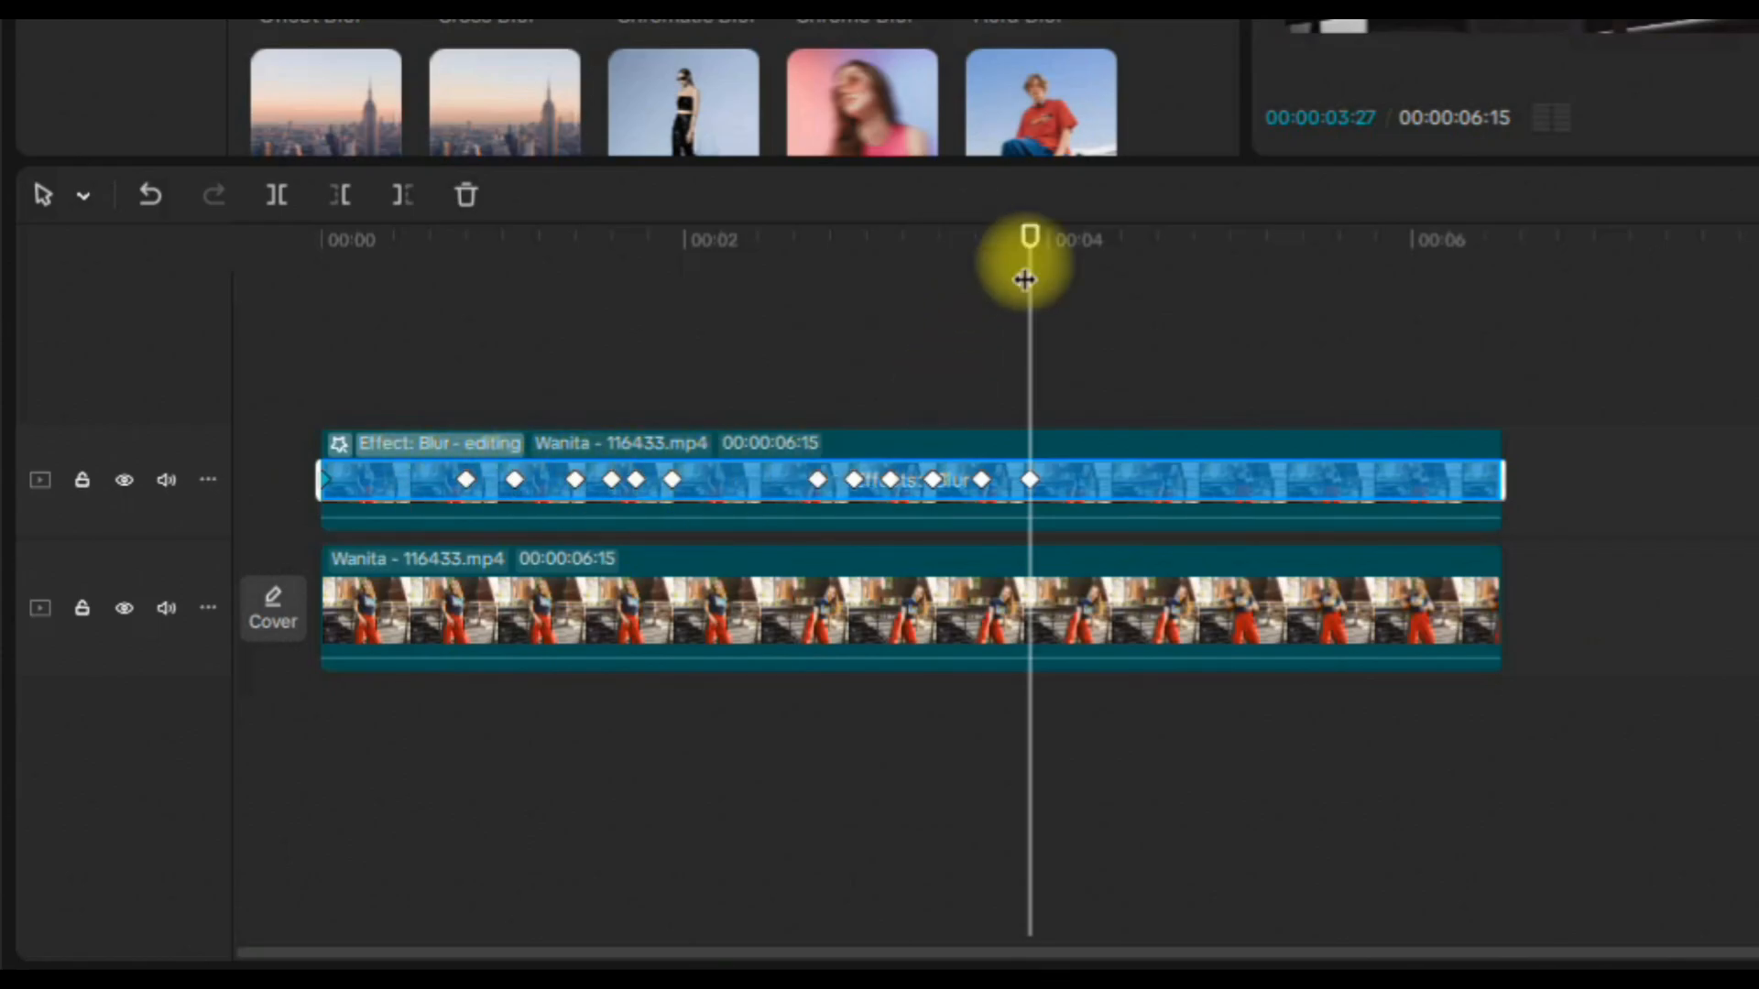
Play the timeline from the start past 00:00:03:07 to check how the blur follows the face.
drag(1030, 240, 72, 258)
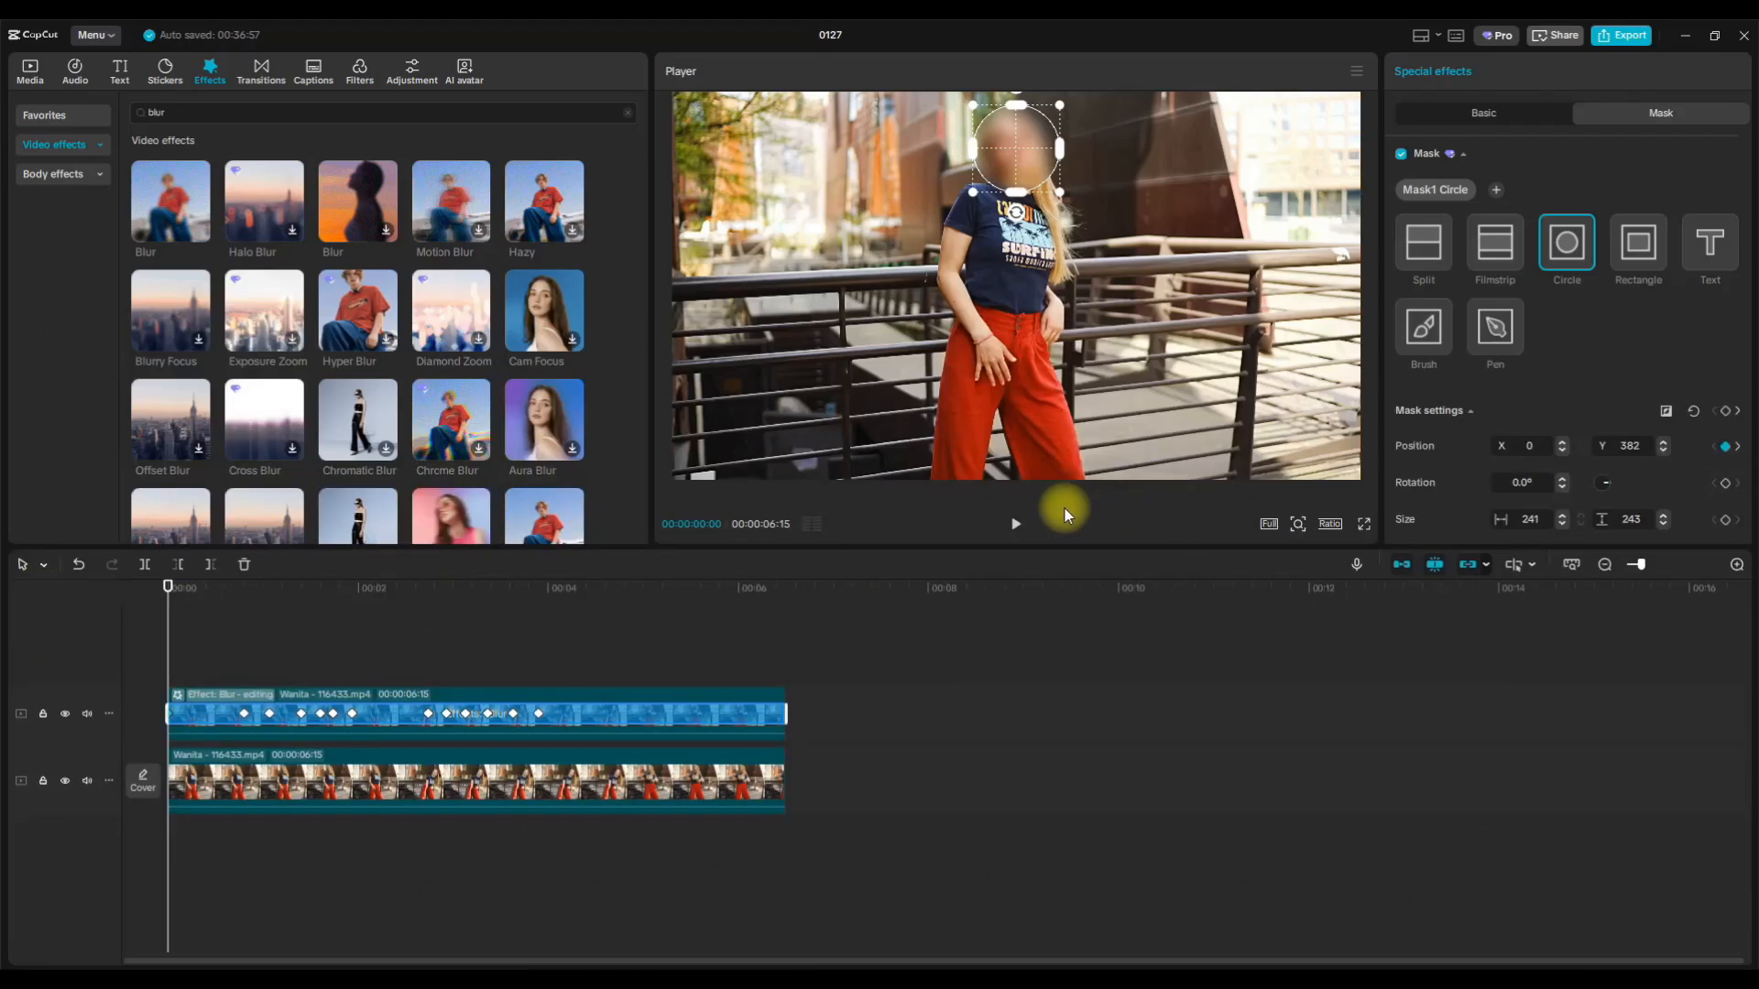
click(1013, 537)
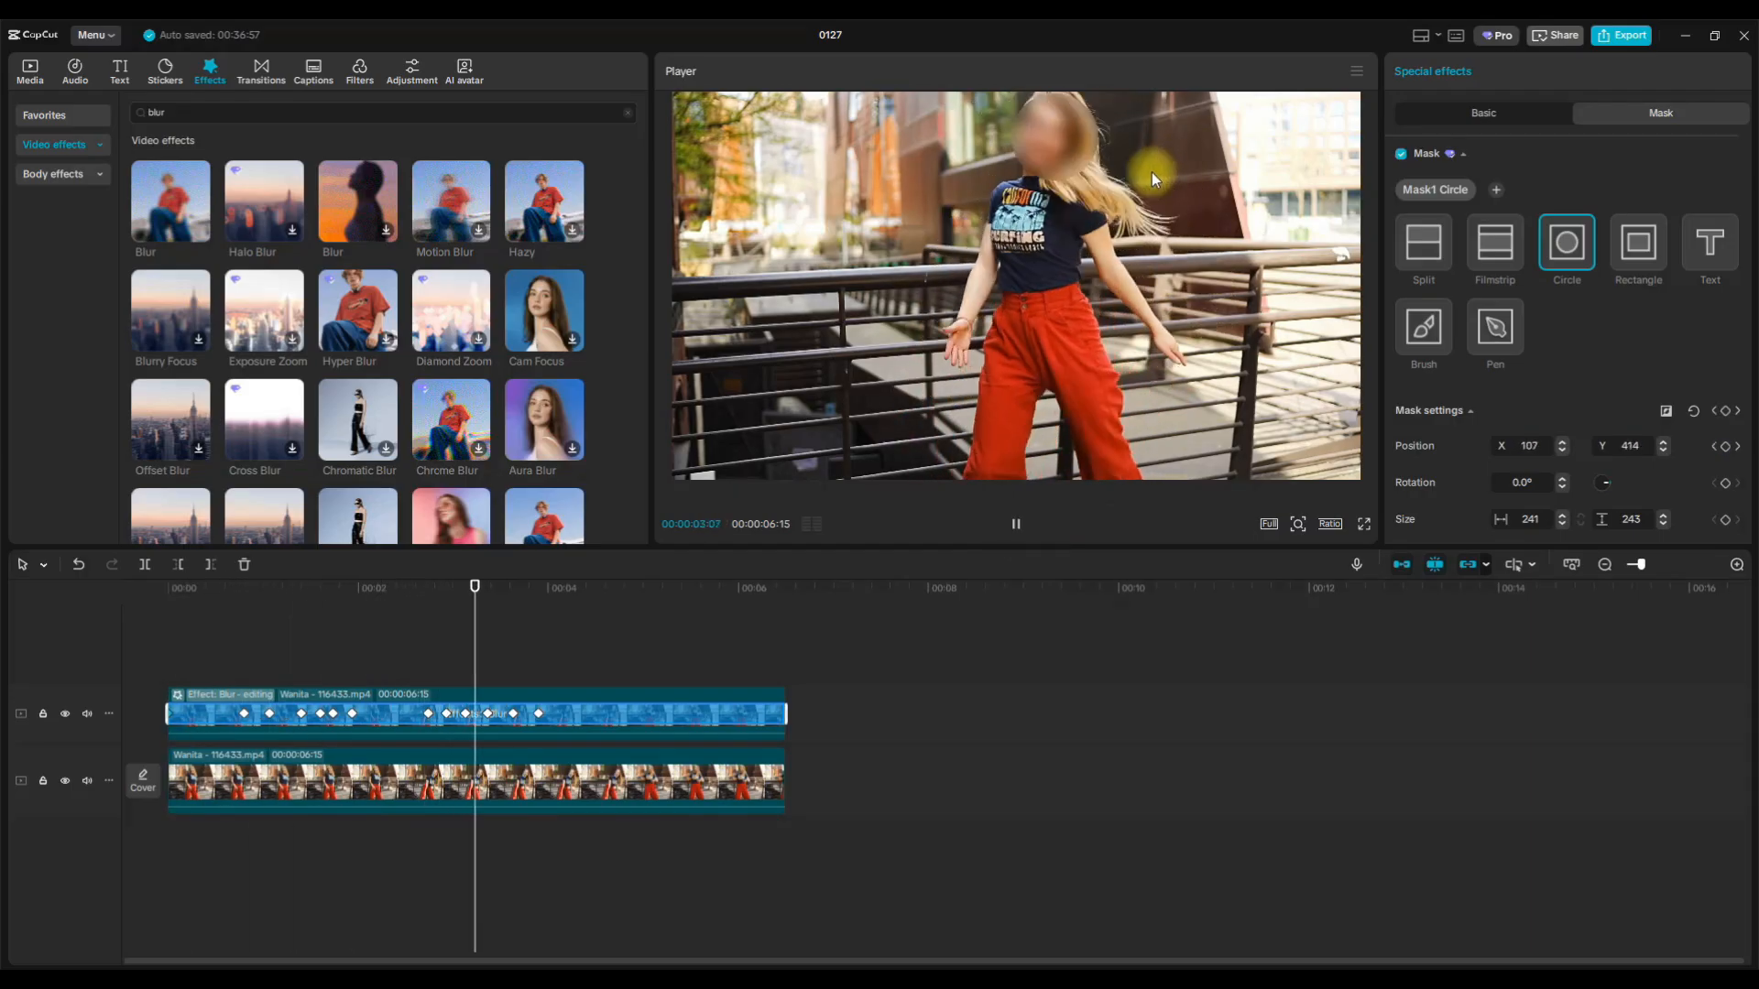
click(1015, 523)
Reposition the mask over the woman's face at 00:00:02:15, and return the playhead to the start.
drag(563, 618, 406, 631)
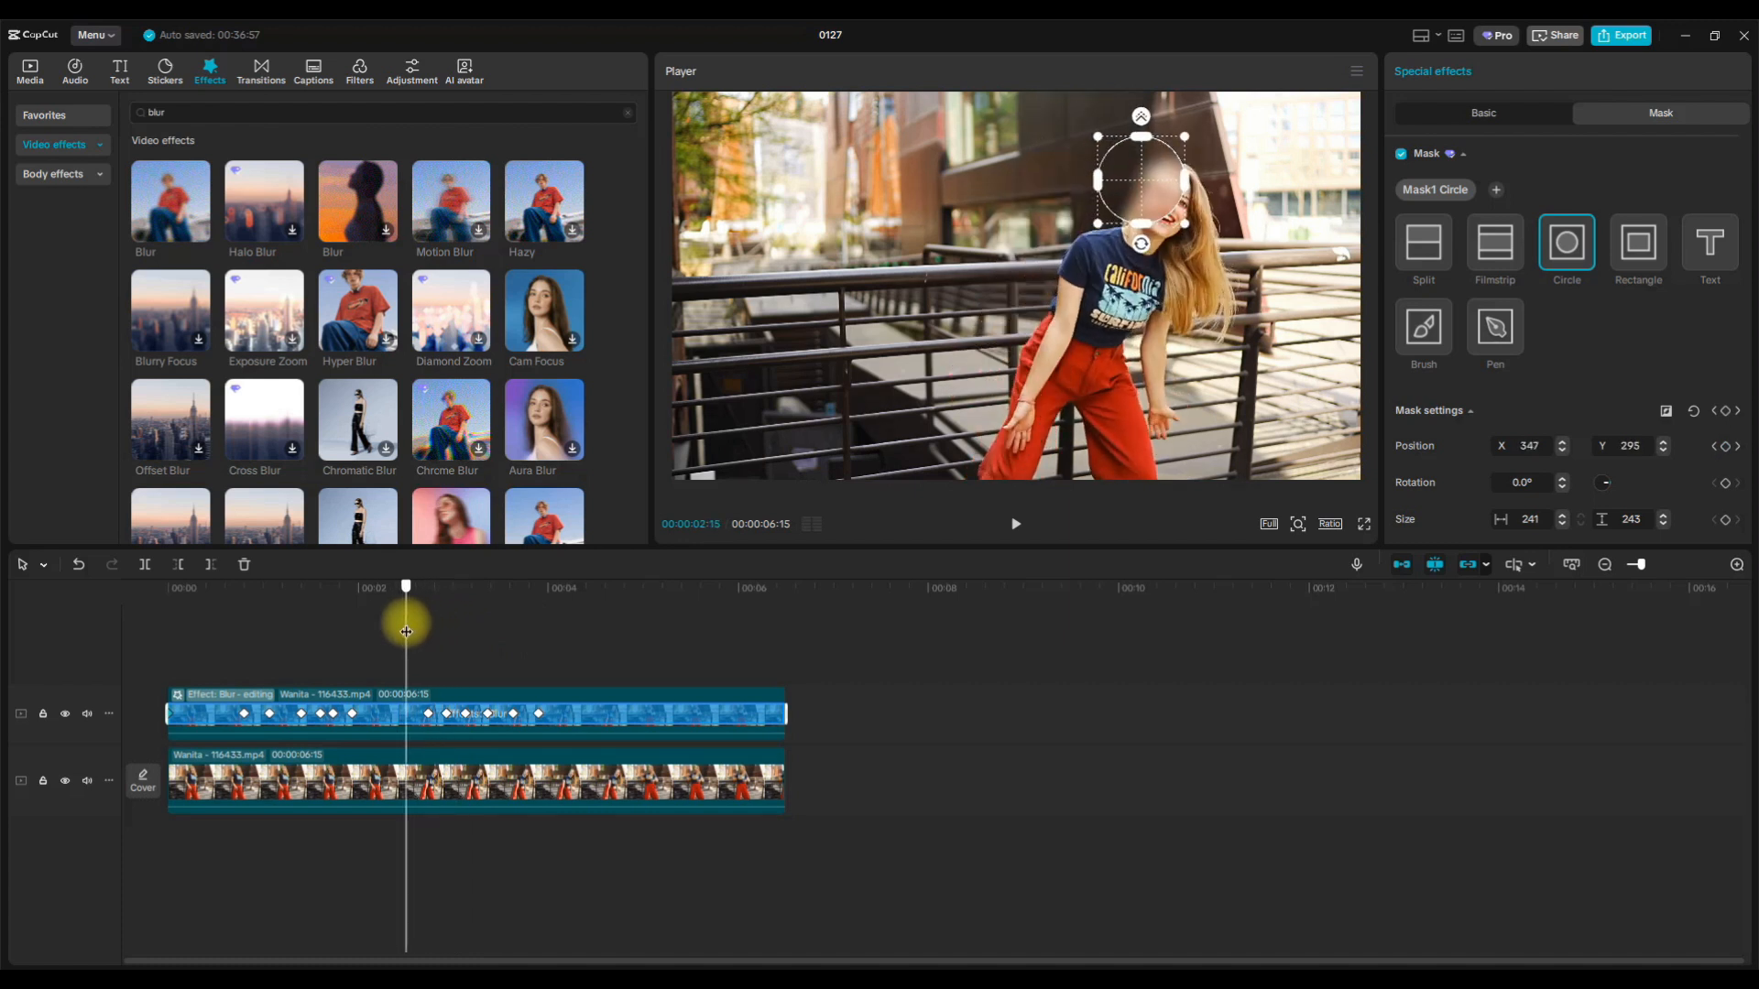
drag(1152, 188, 1174, 211)
drag(404, 586, 132, 588)
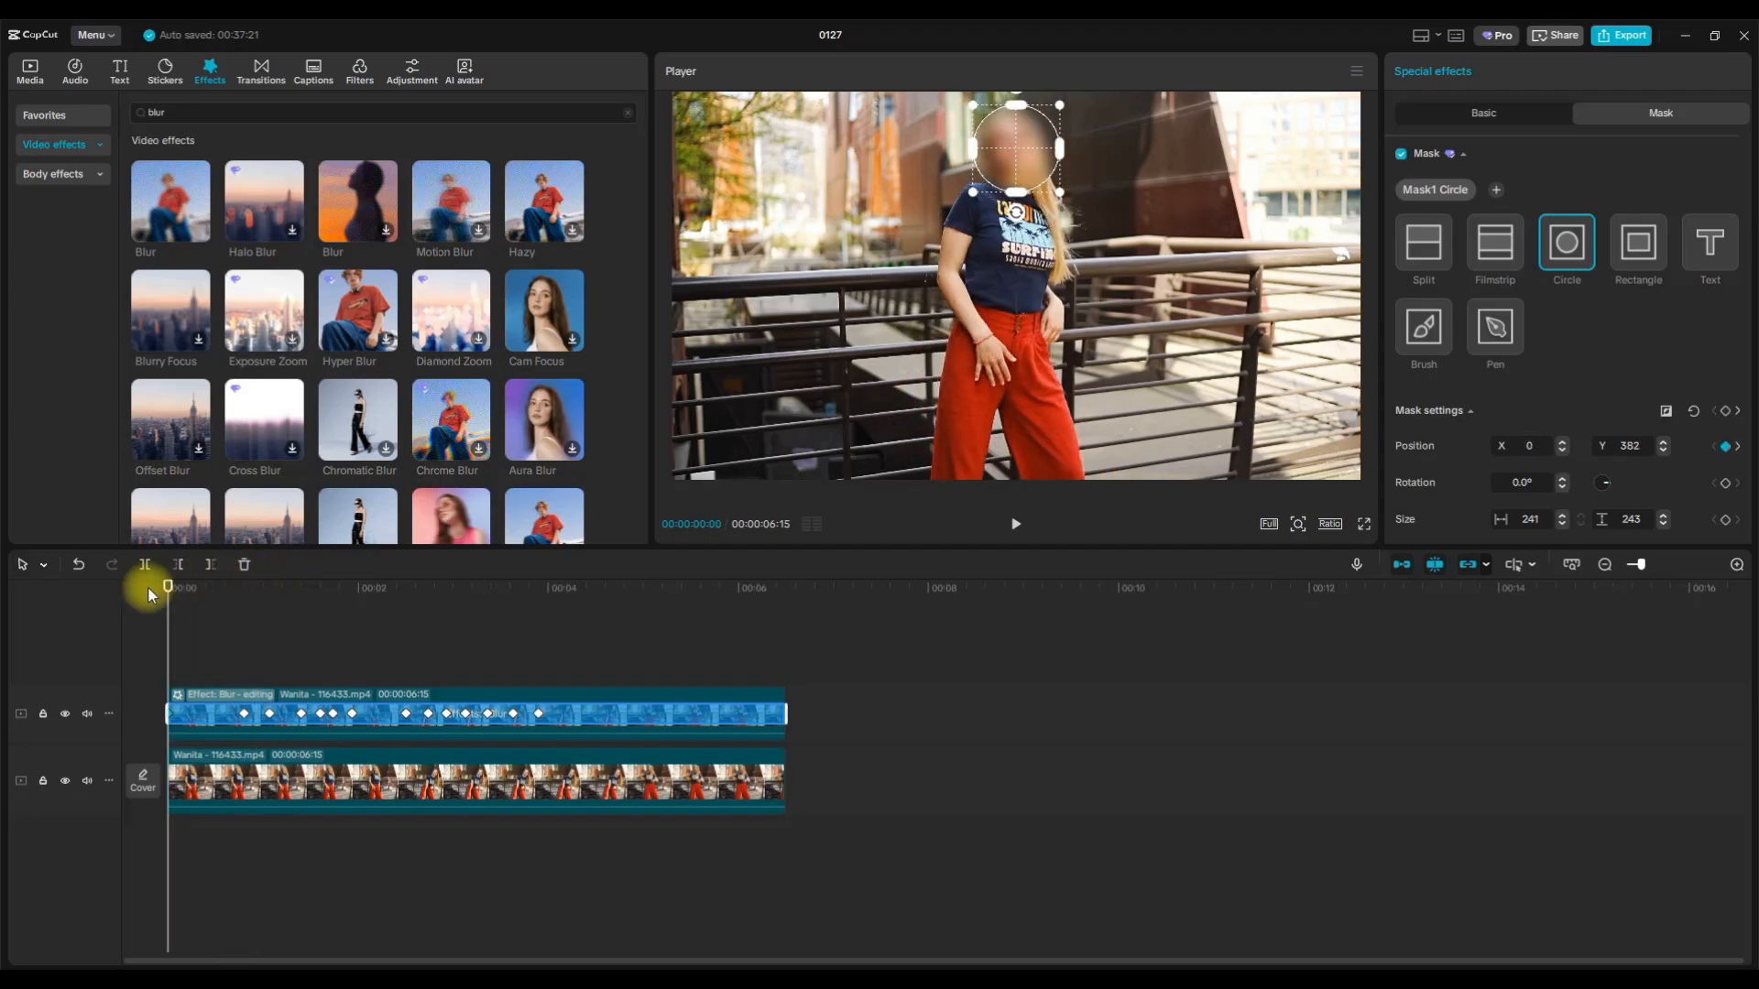
Play the face-blurred video in full screen from the start, and exit the full-screen preview.
click(1363, 523)
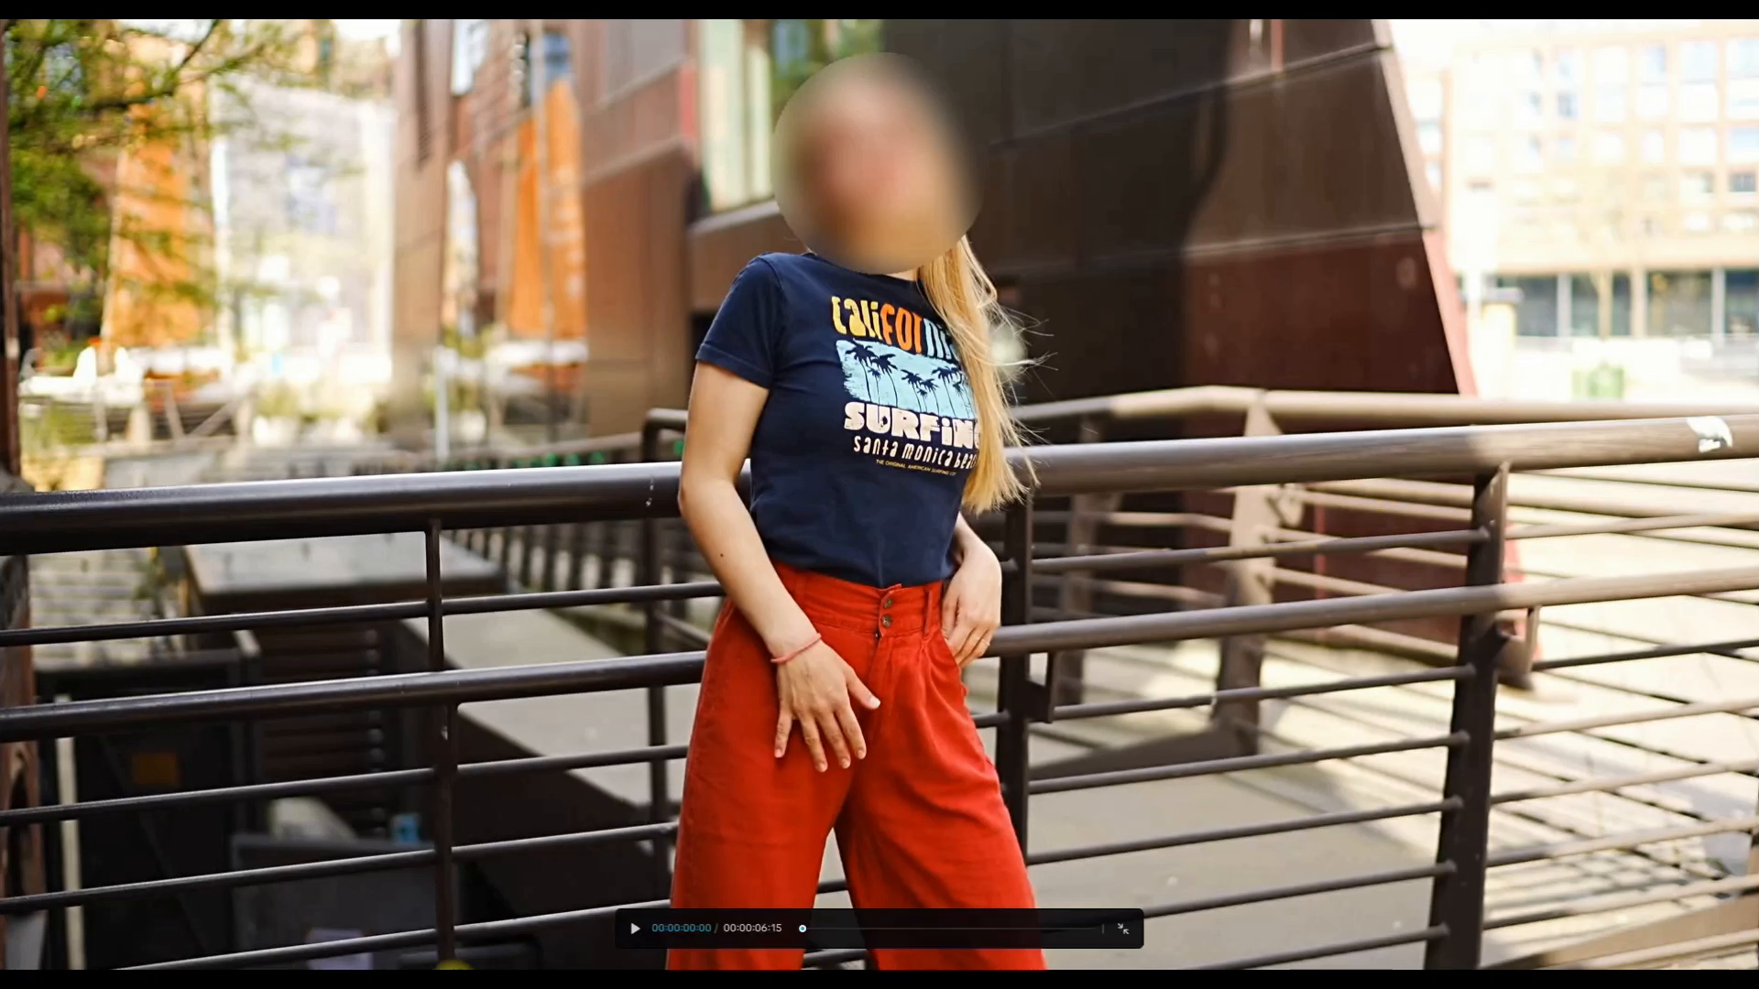
click(641, 931)
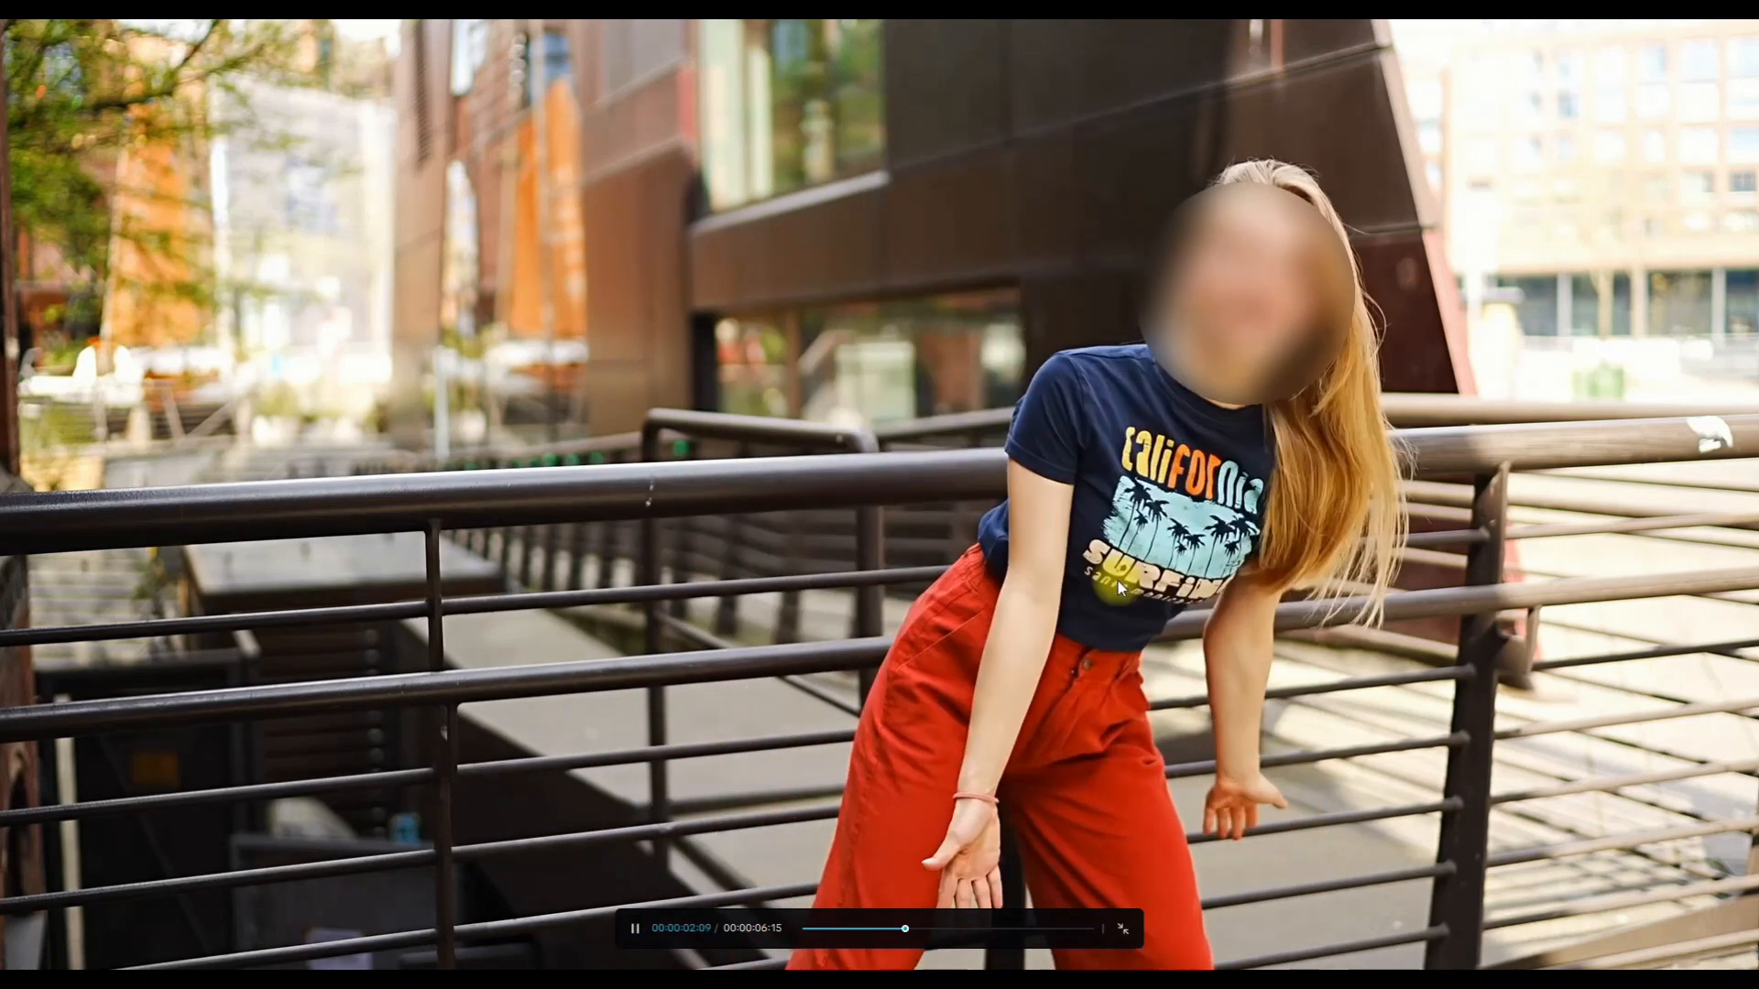
click(636, 931)
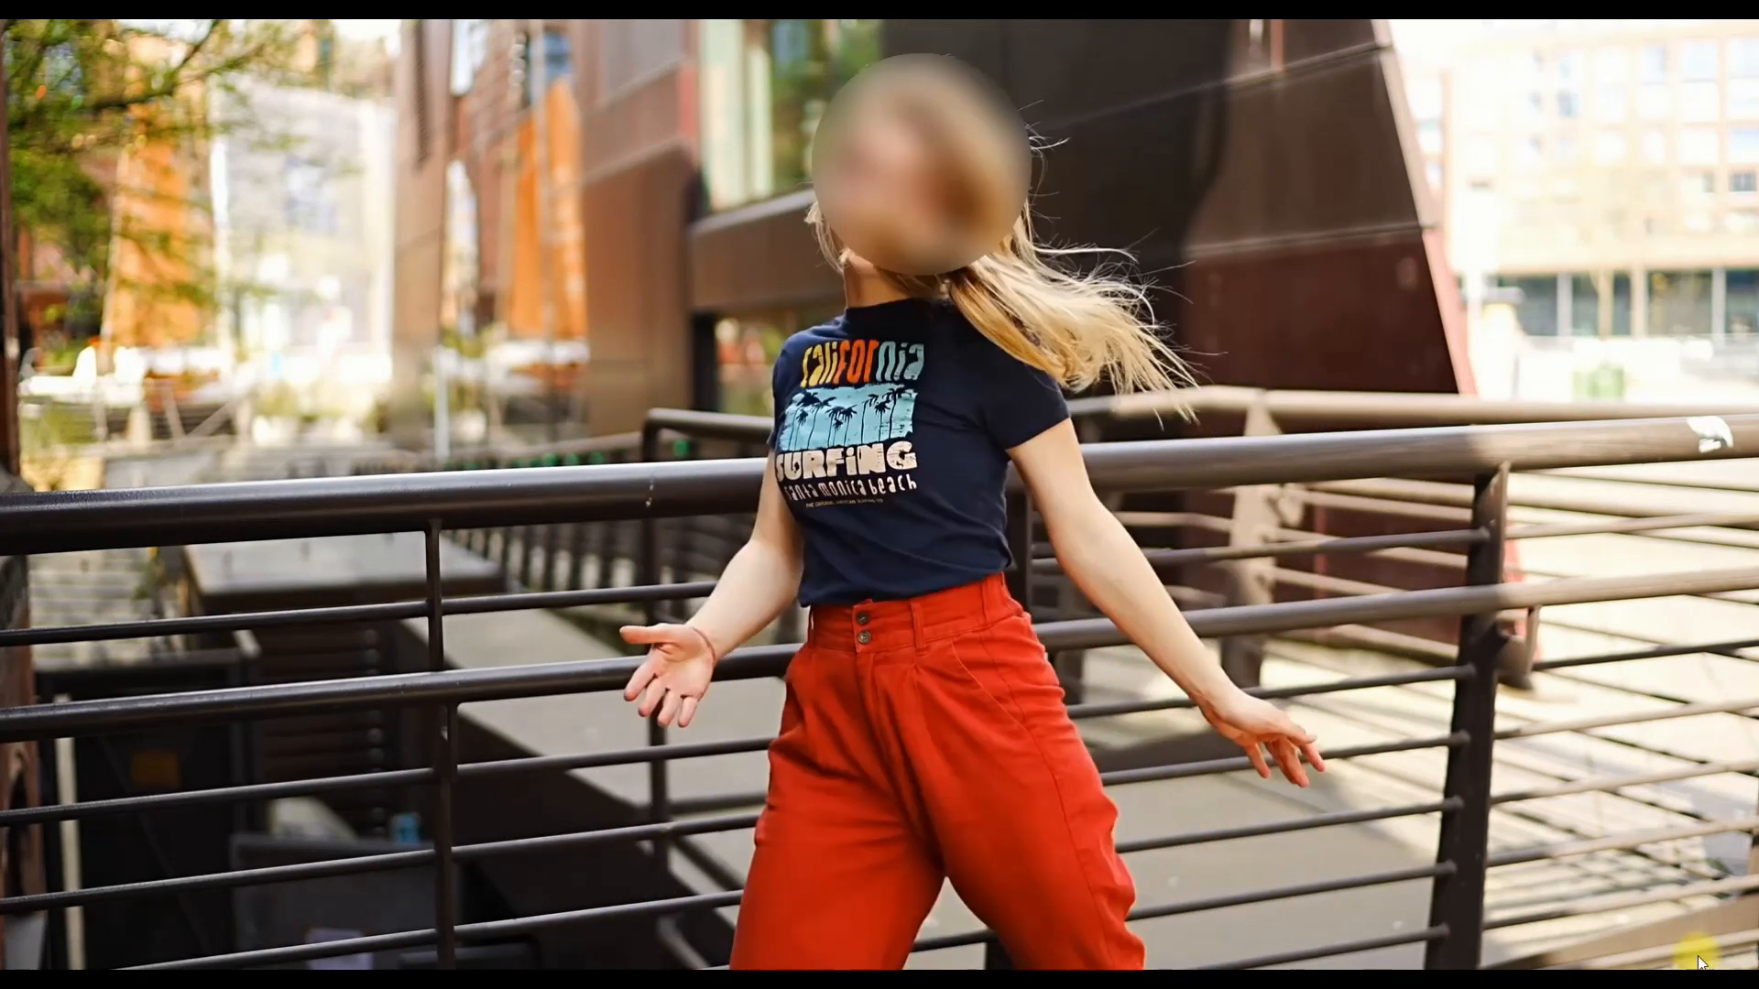
key(Escape)
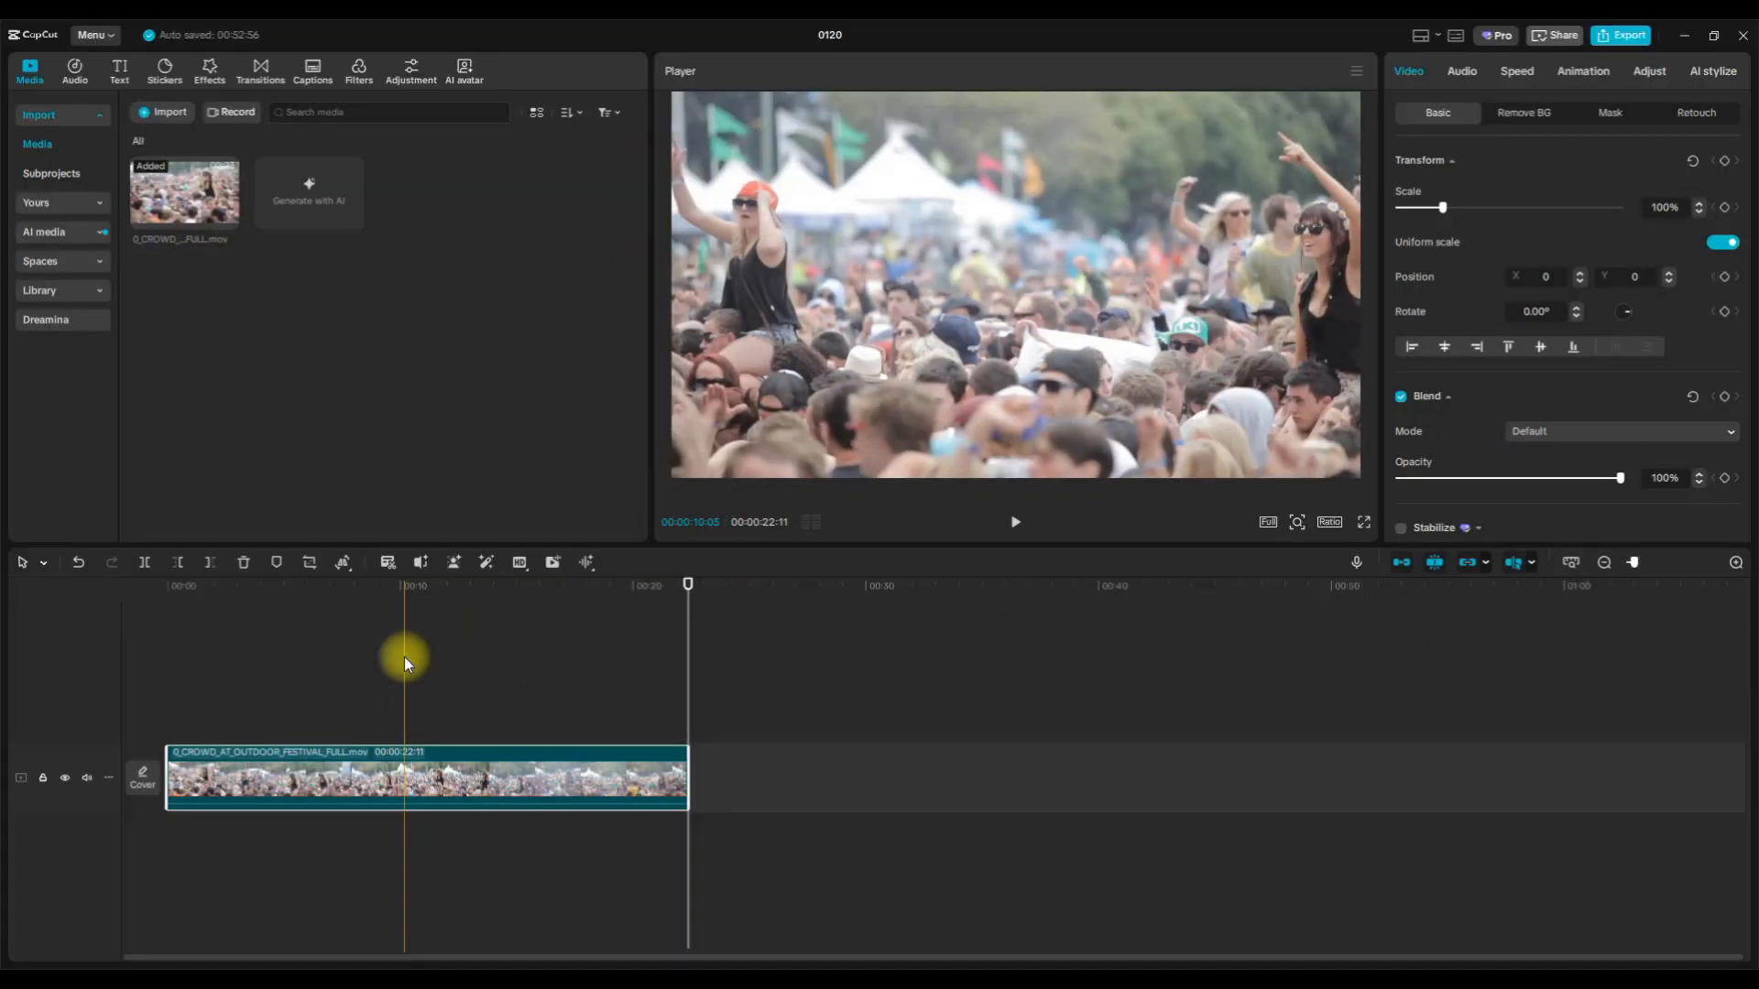
Place the playhead at several points along the festival crowd clip to examine how the preview axis behaves.
click(302, 708)
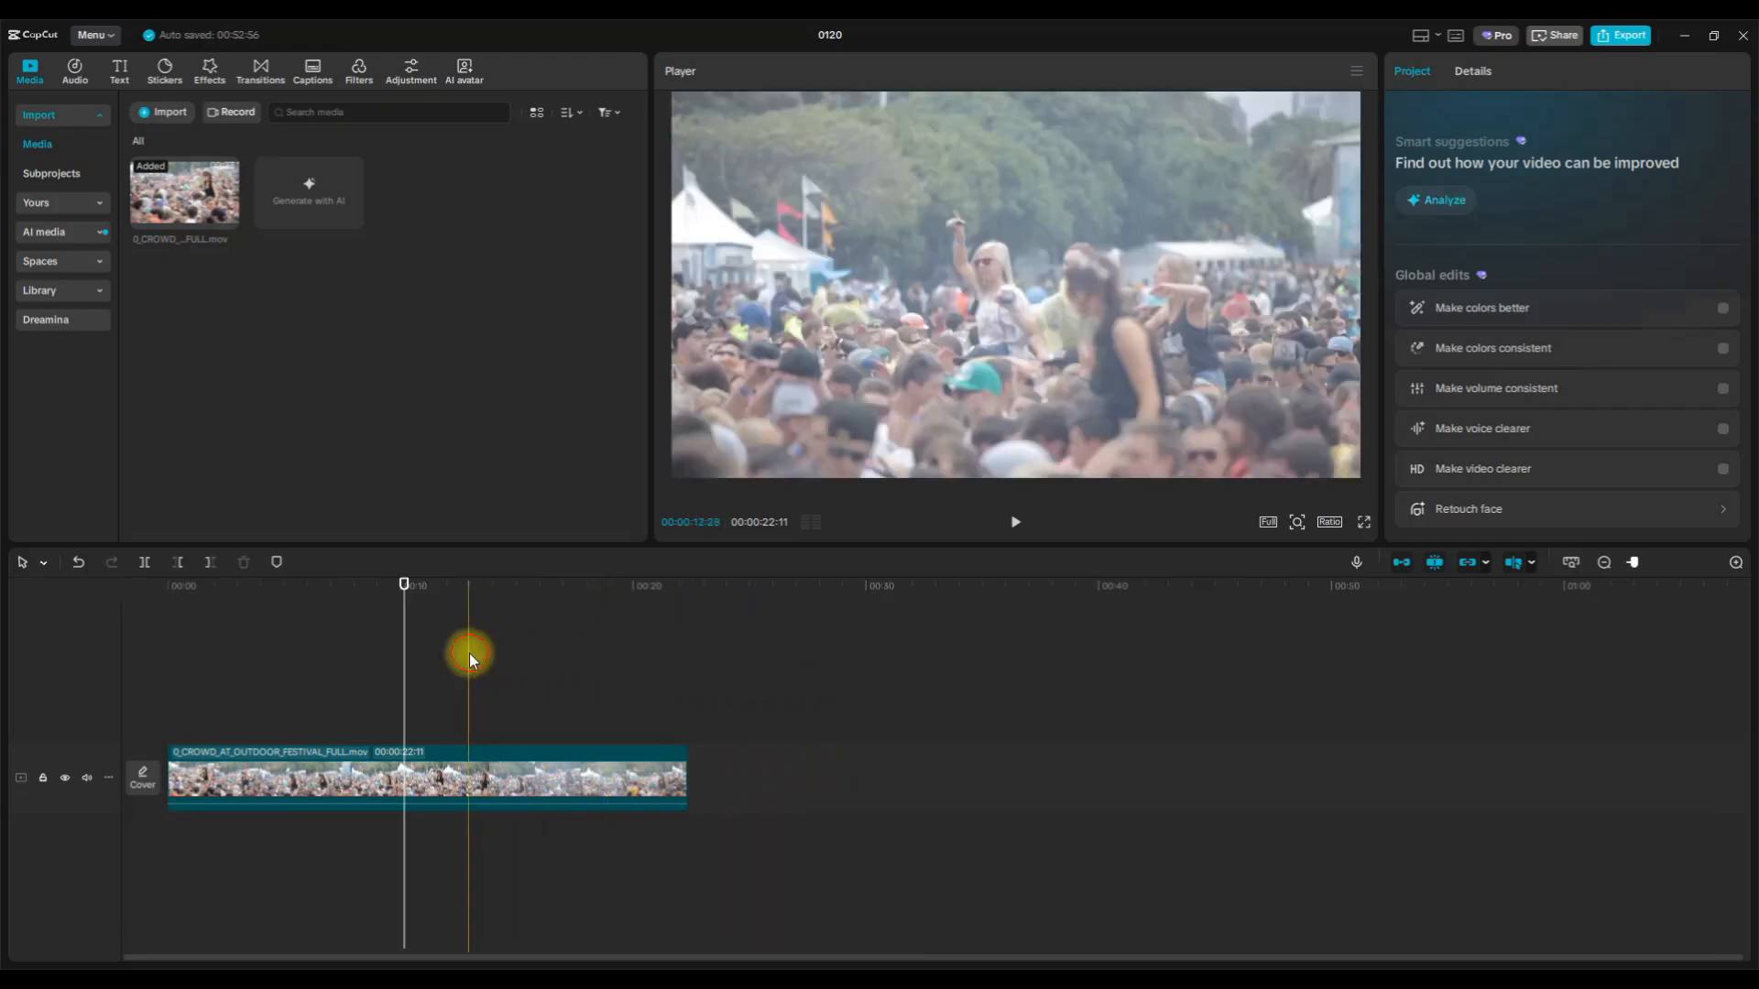
click(469, 652)
click(575, 629)
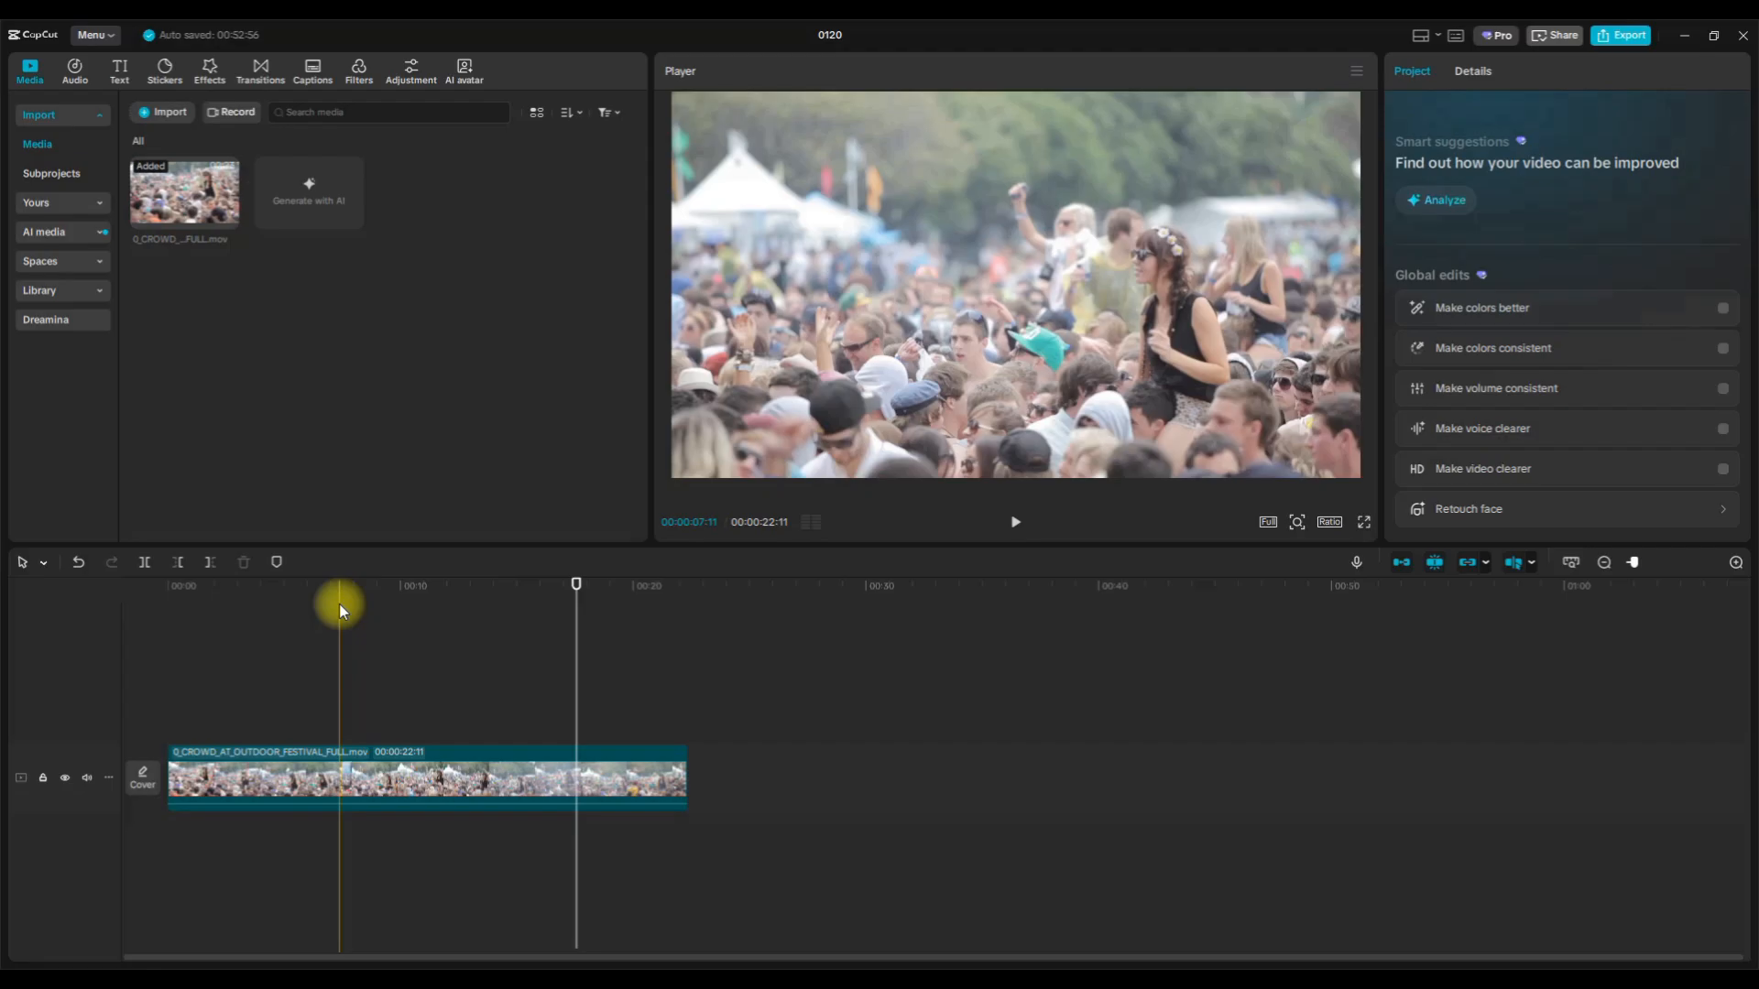
click(407, 612)
click(301, 591)
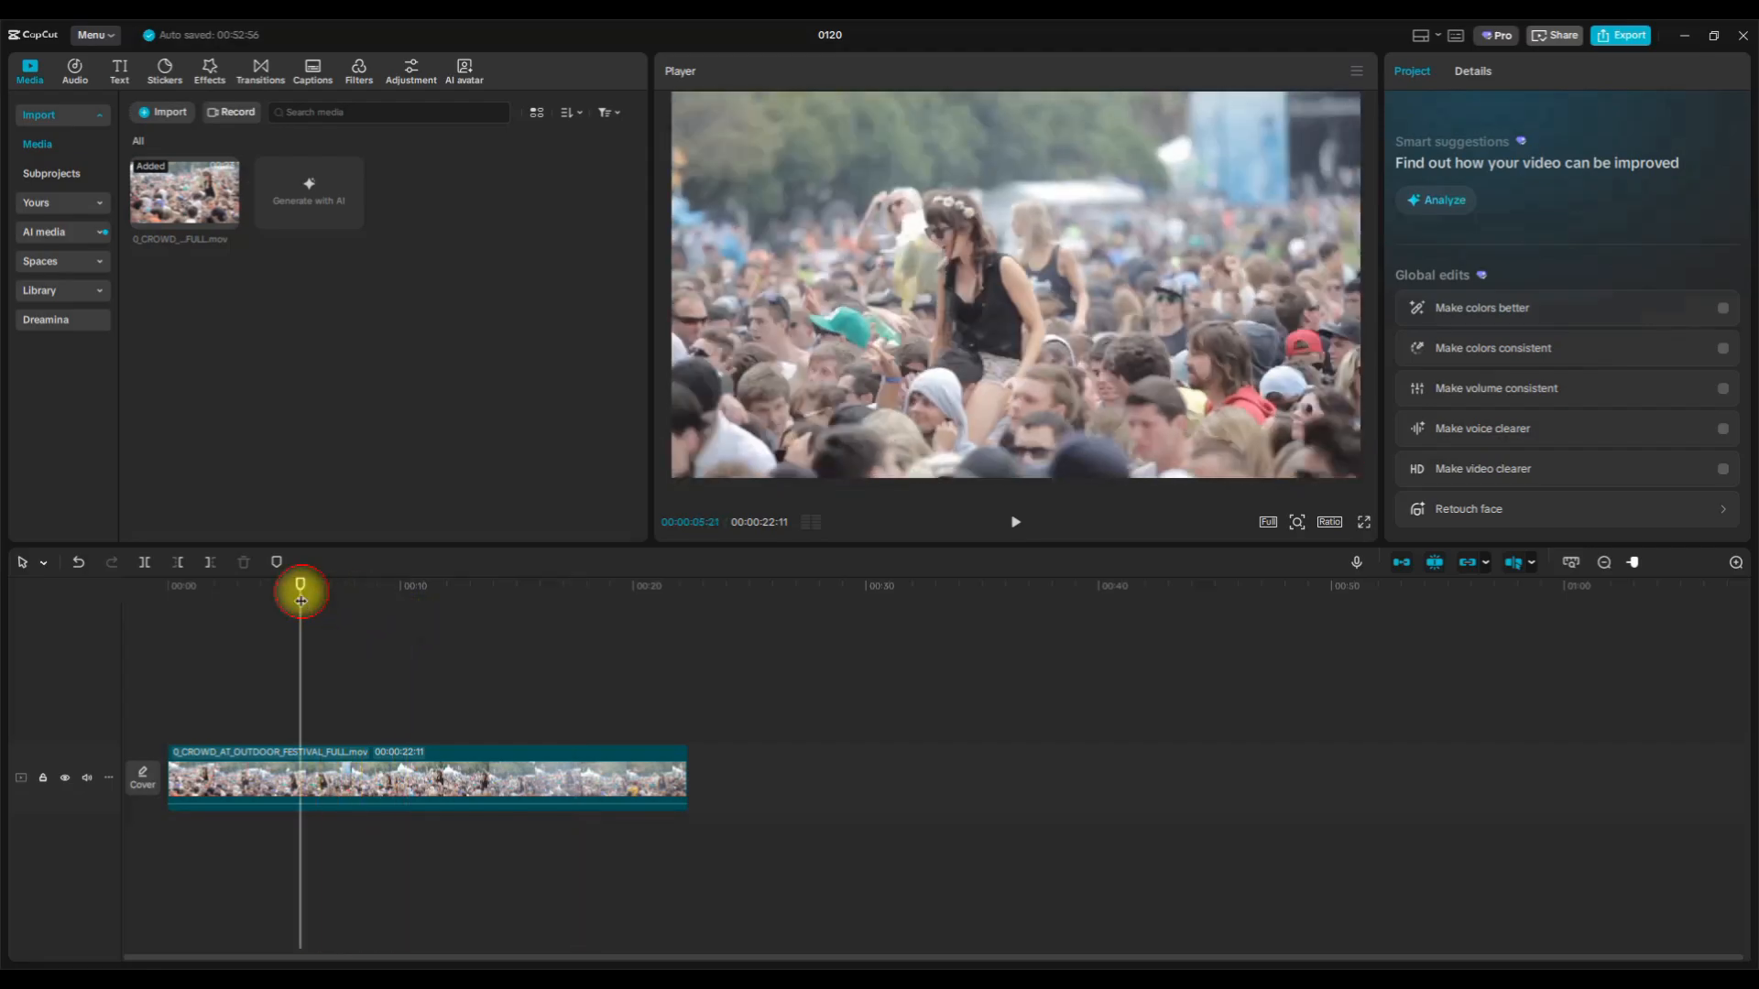
click(437, 597)
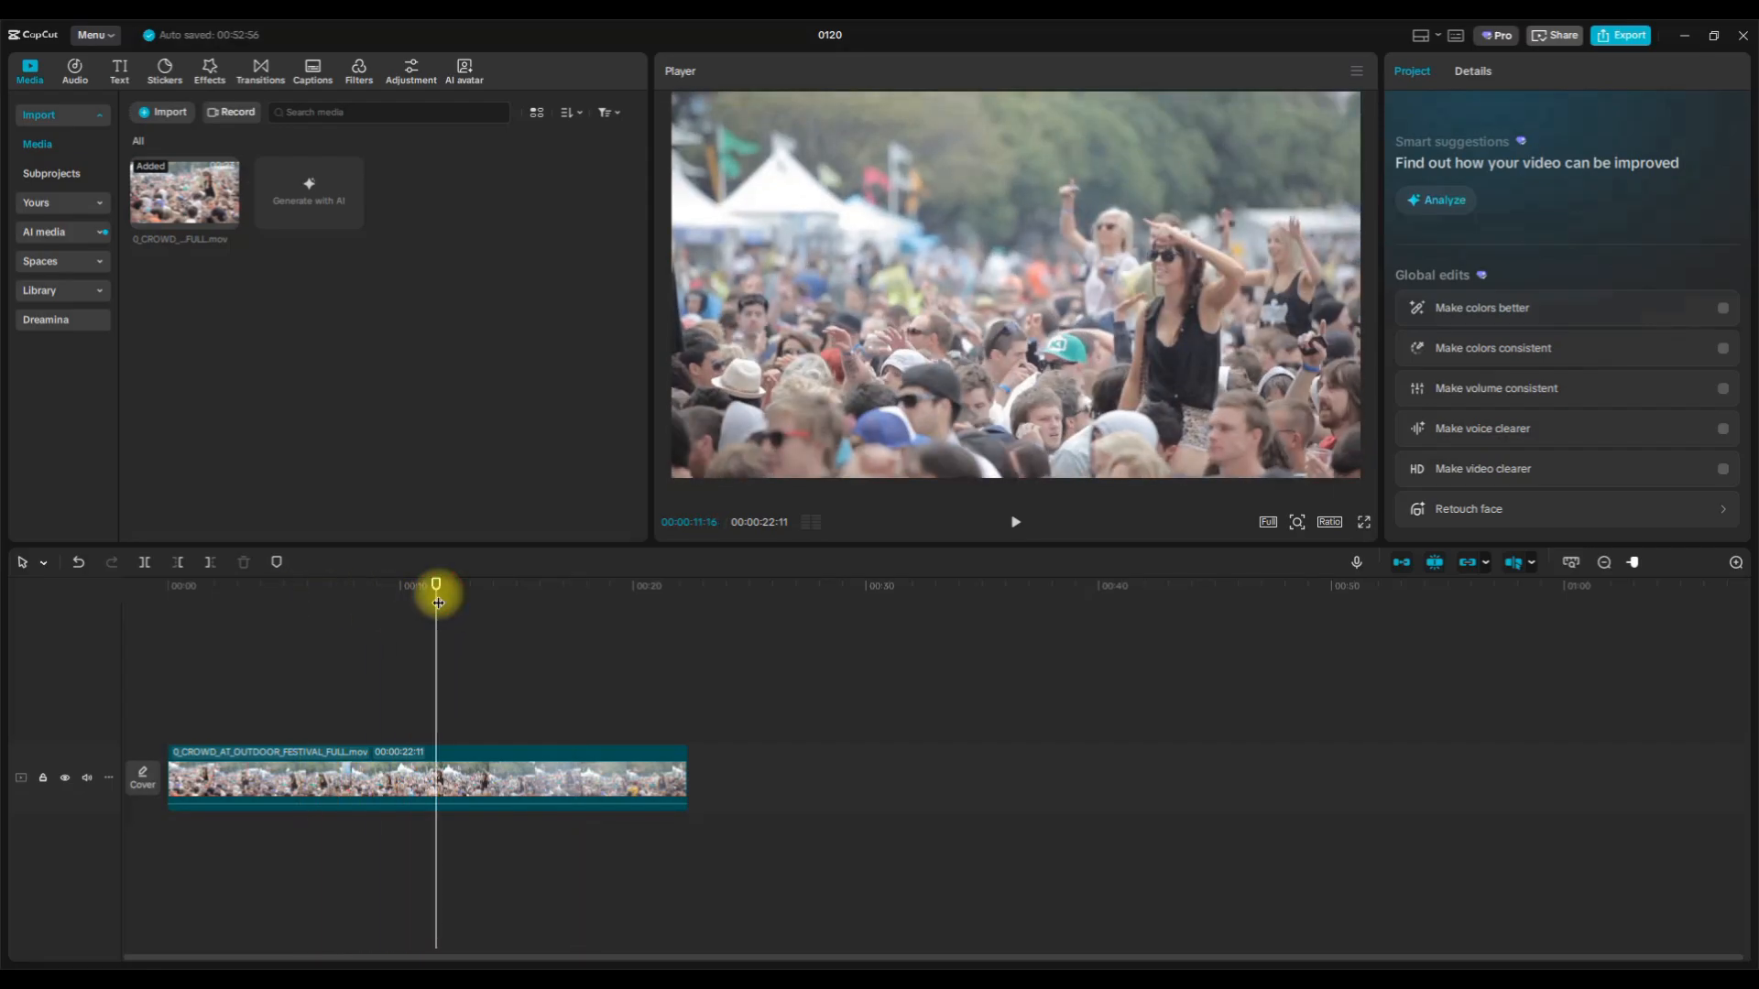
click(510, 596)
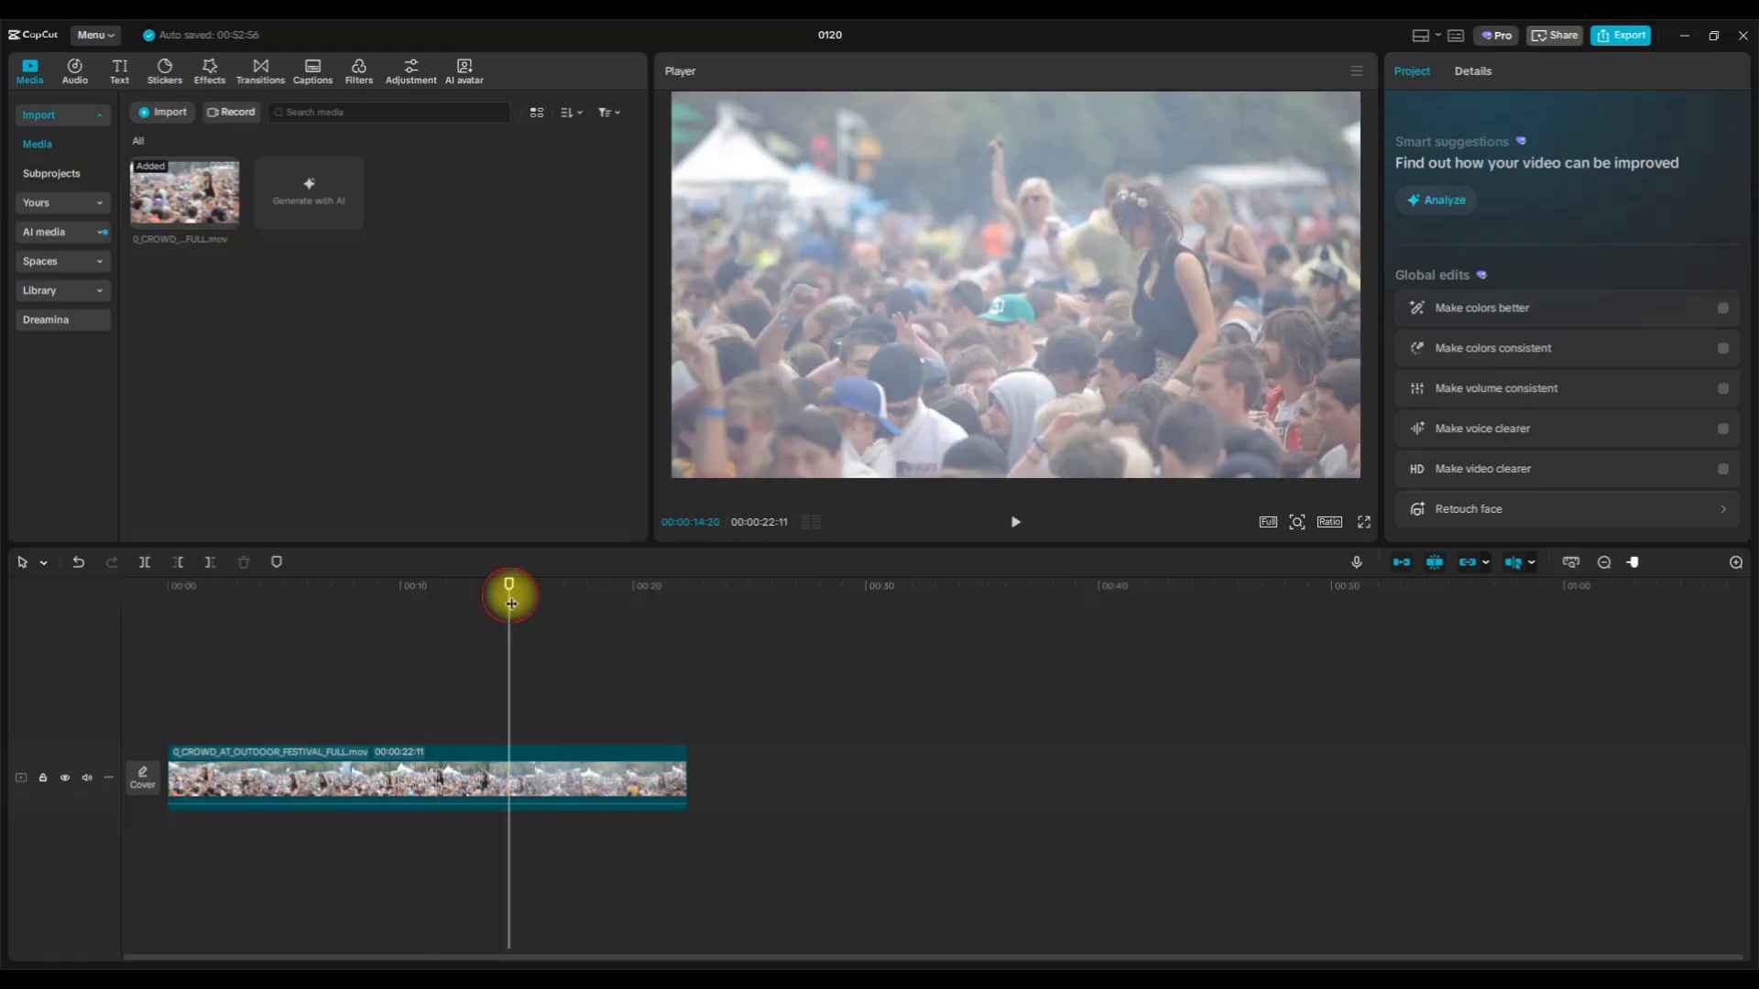
click(269, 592)
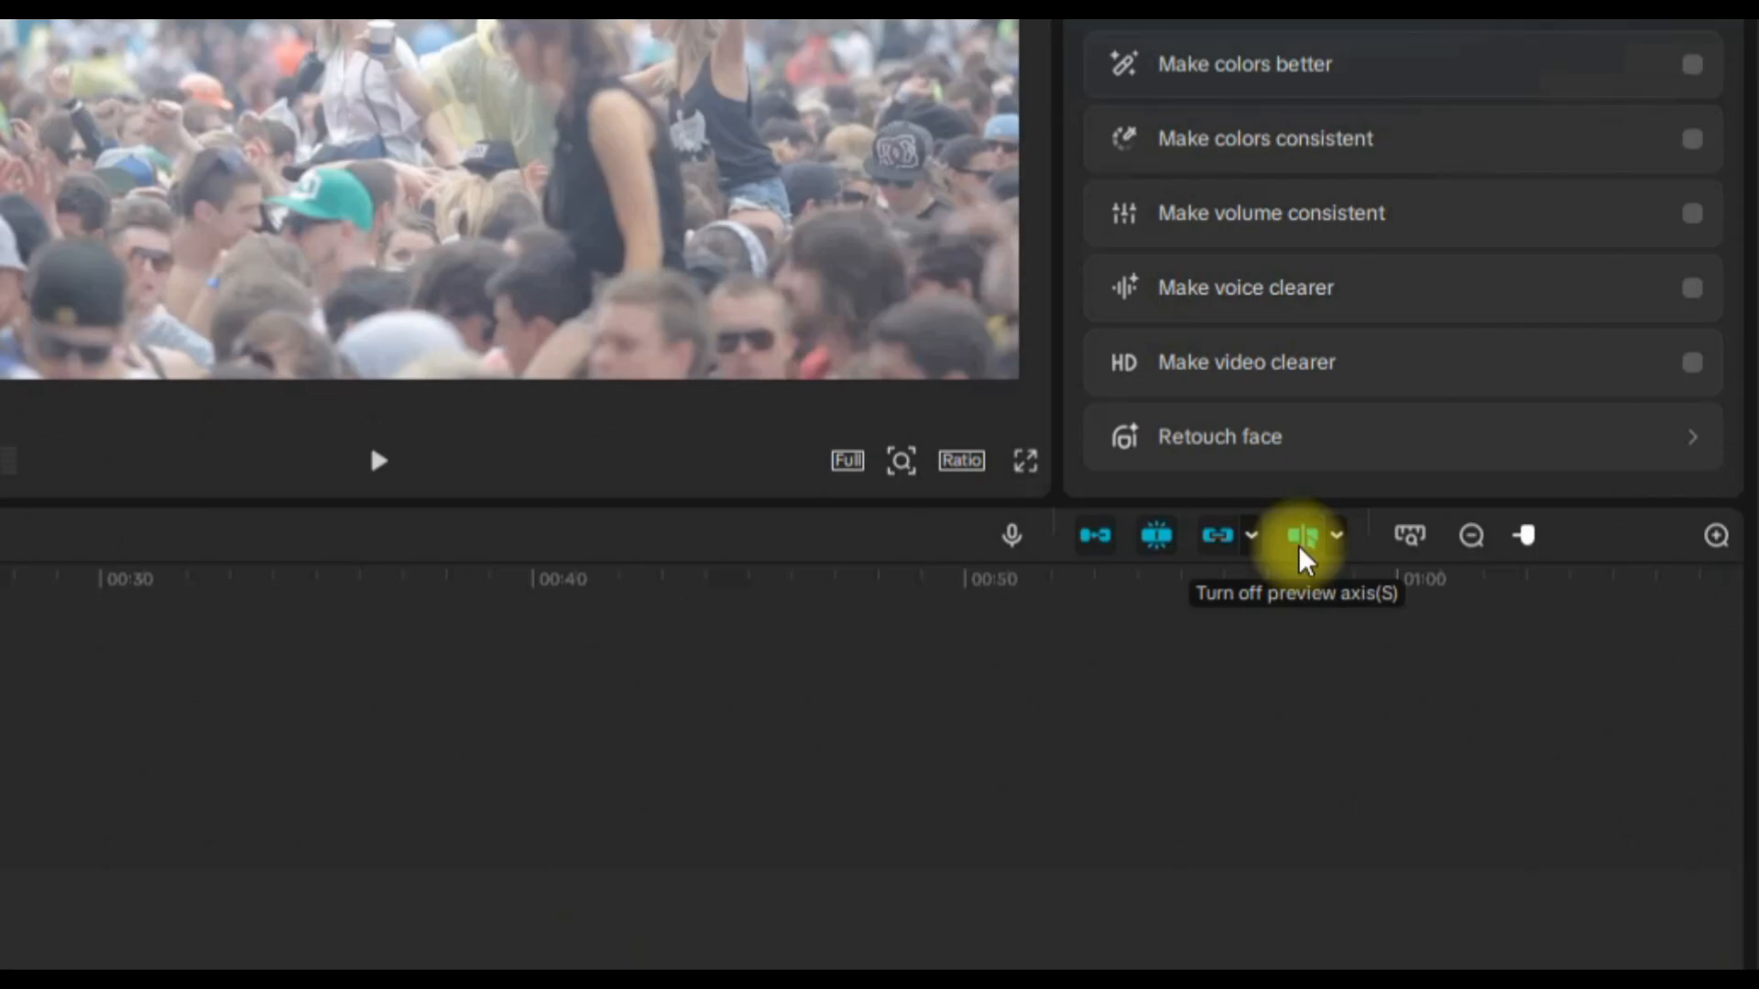
Turn off the preview axis and move the playhead back to 00:00:08:19.
click(1301, 550)
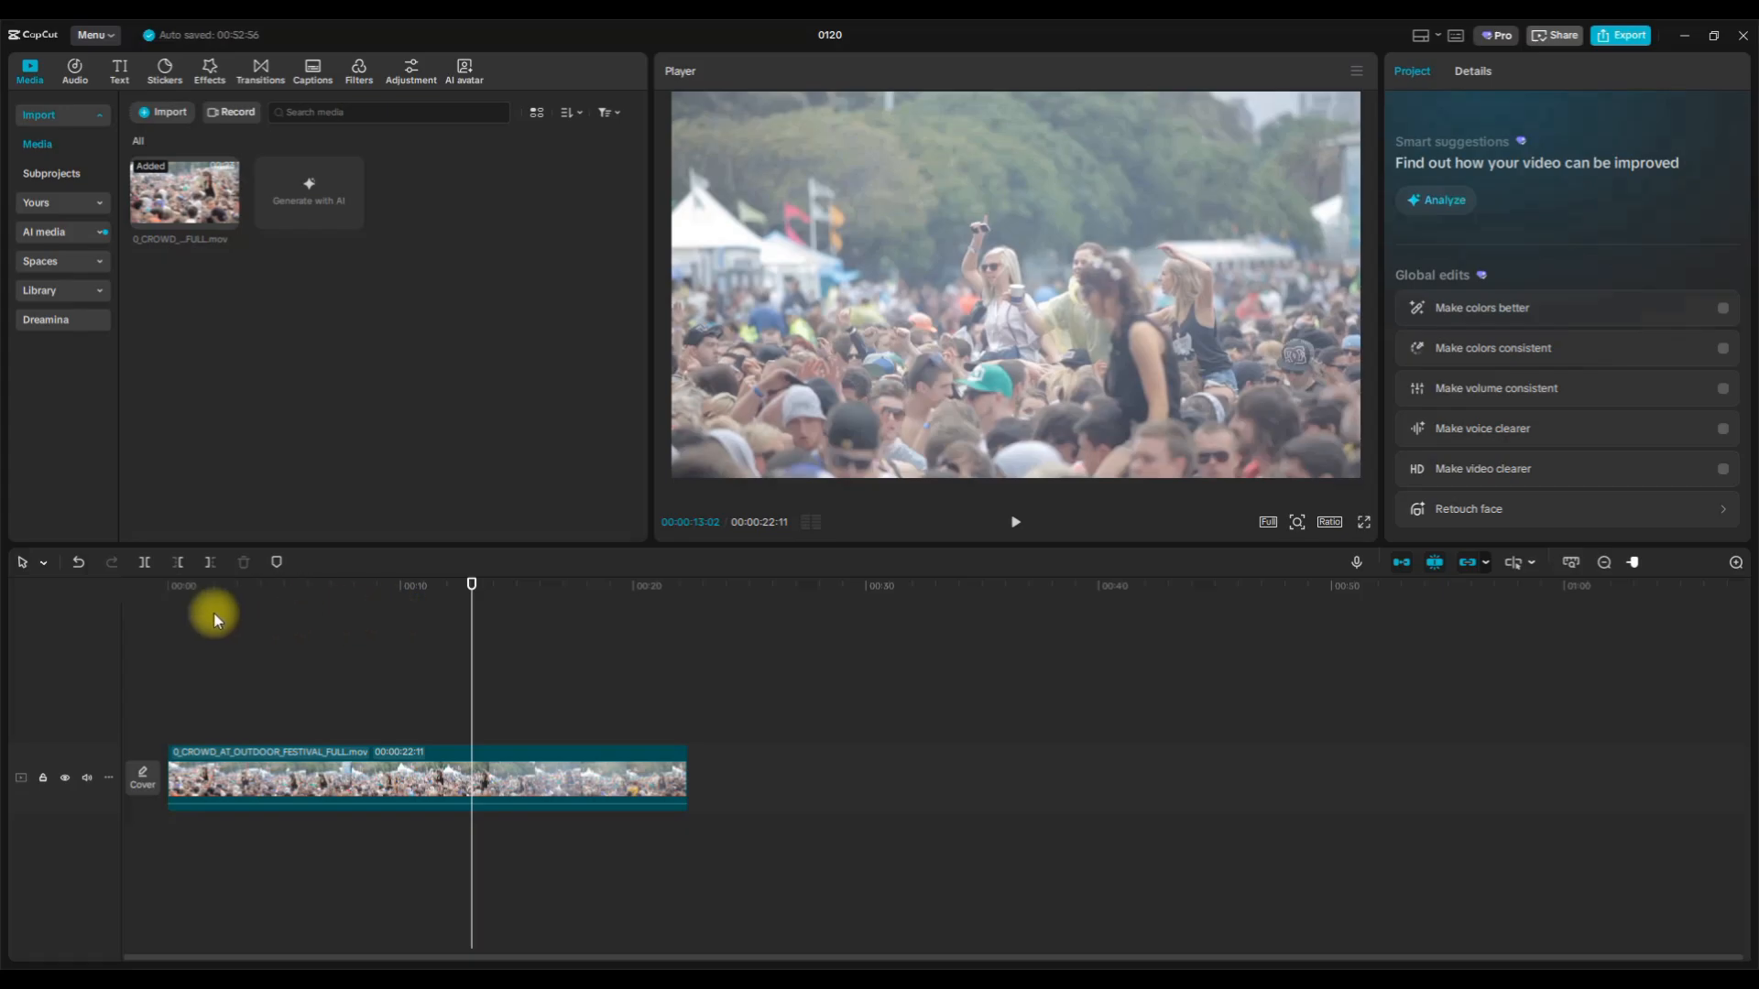
drag(476, 601, 371, 595)
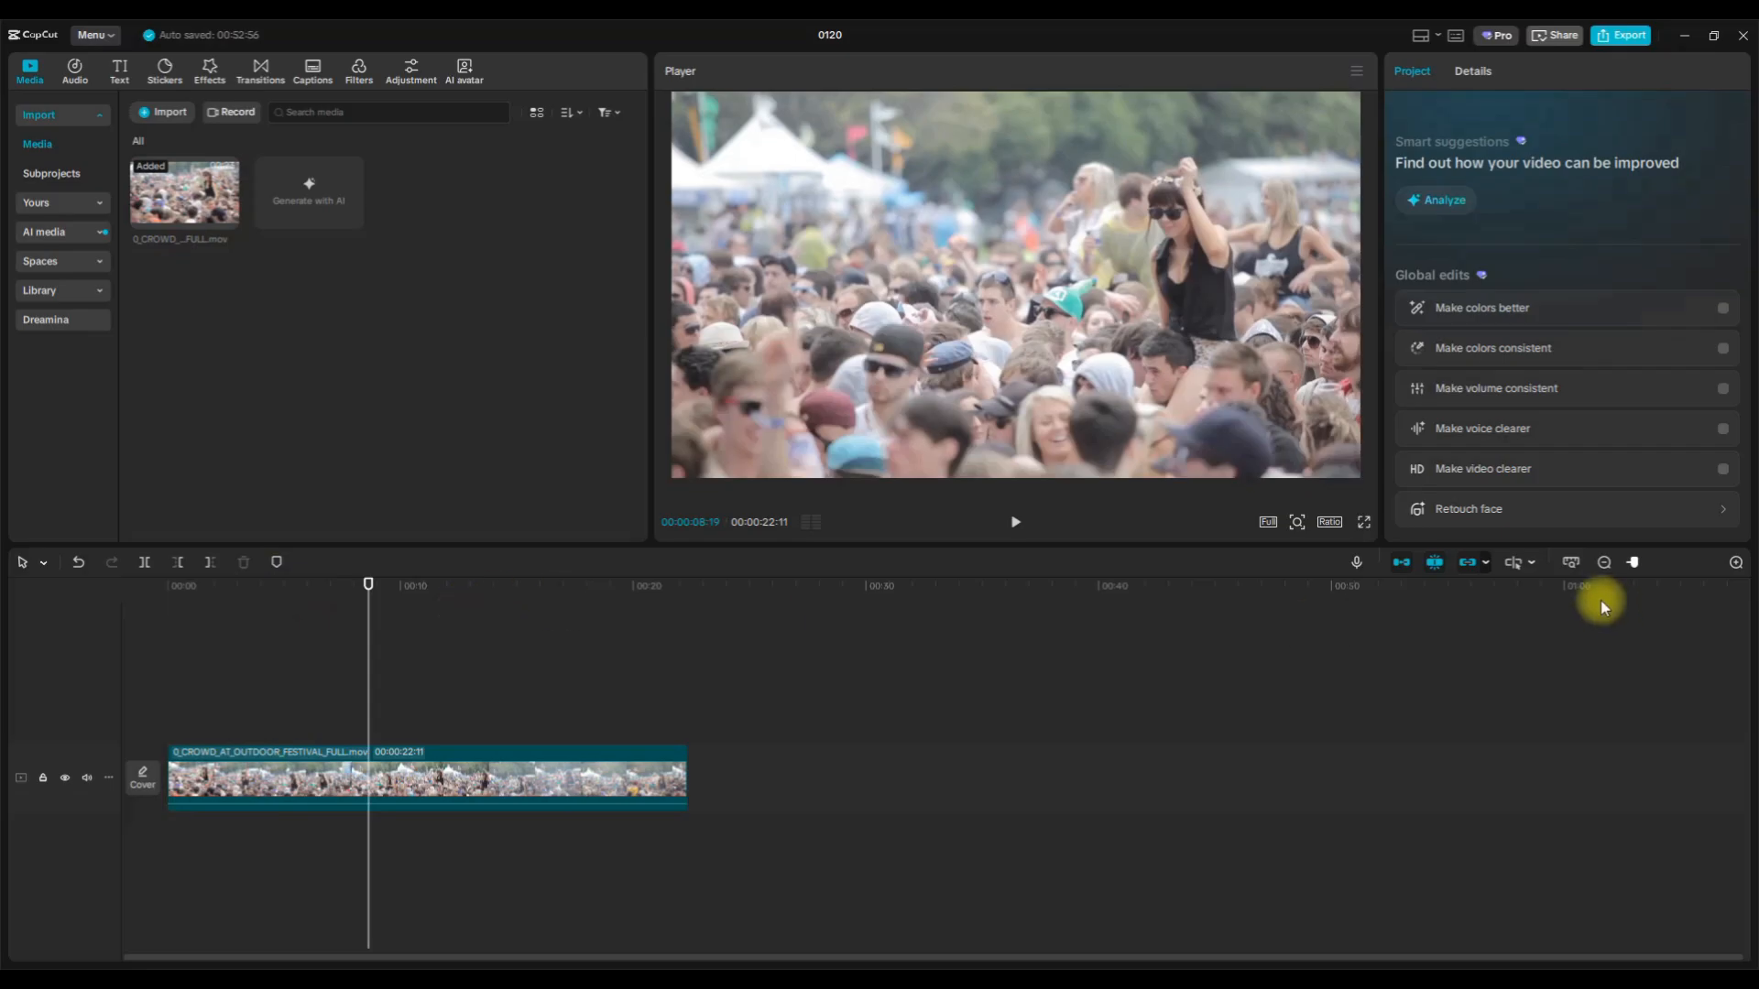
Turn the preview axis back on and try jumping the playhead to different points on the timeline.
click(1517, 563)
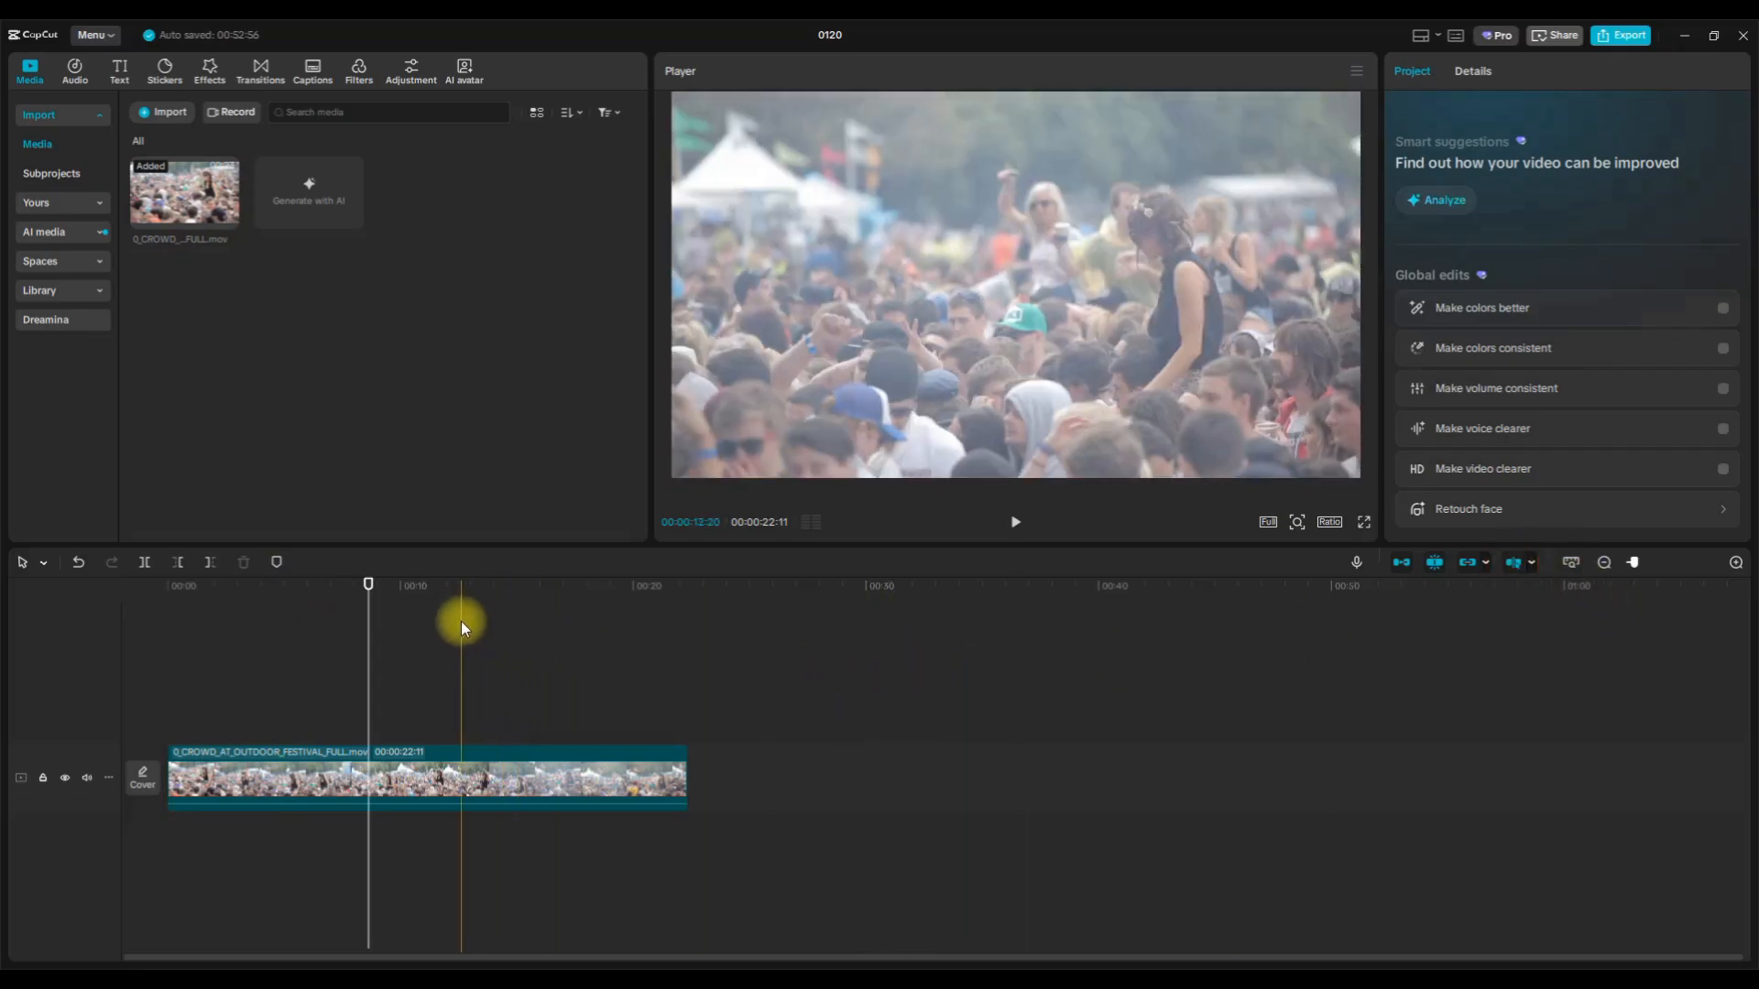
click(905, 743)
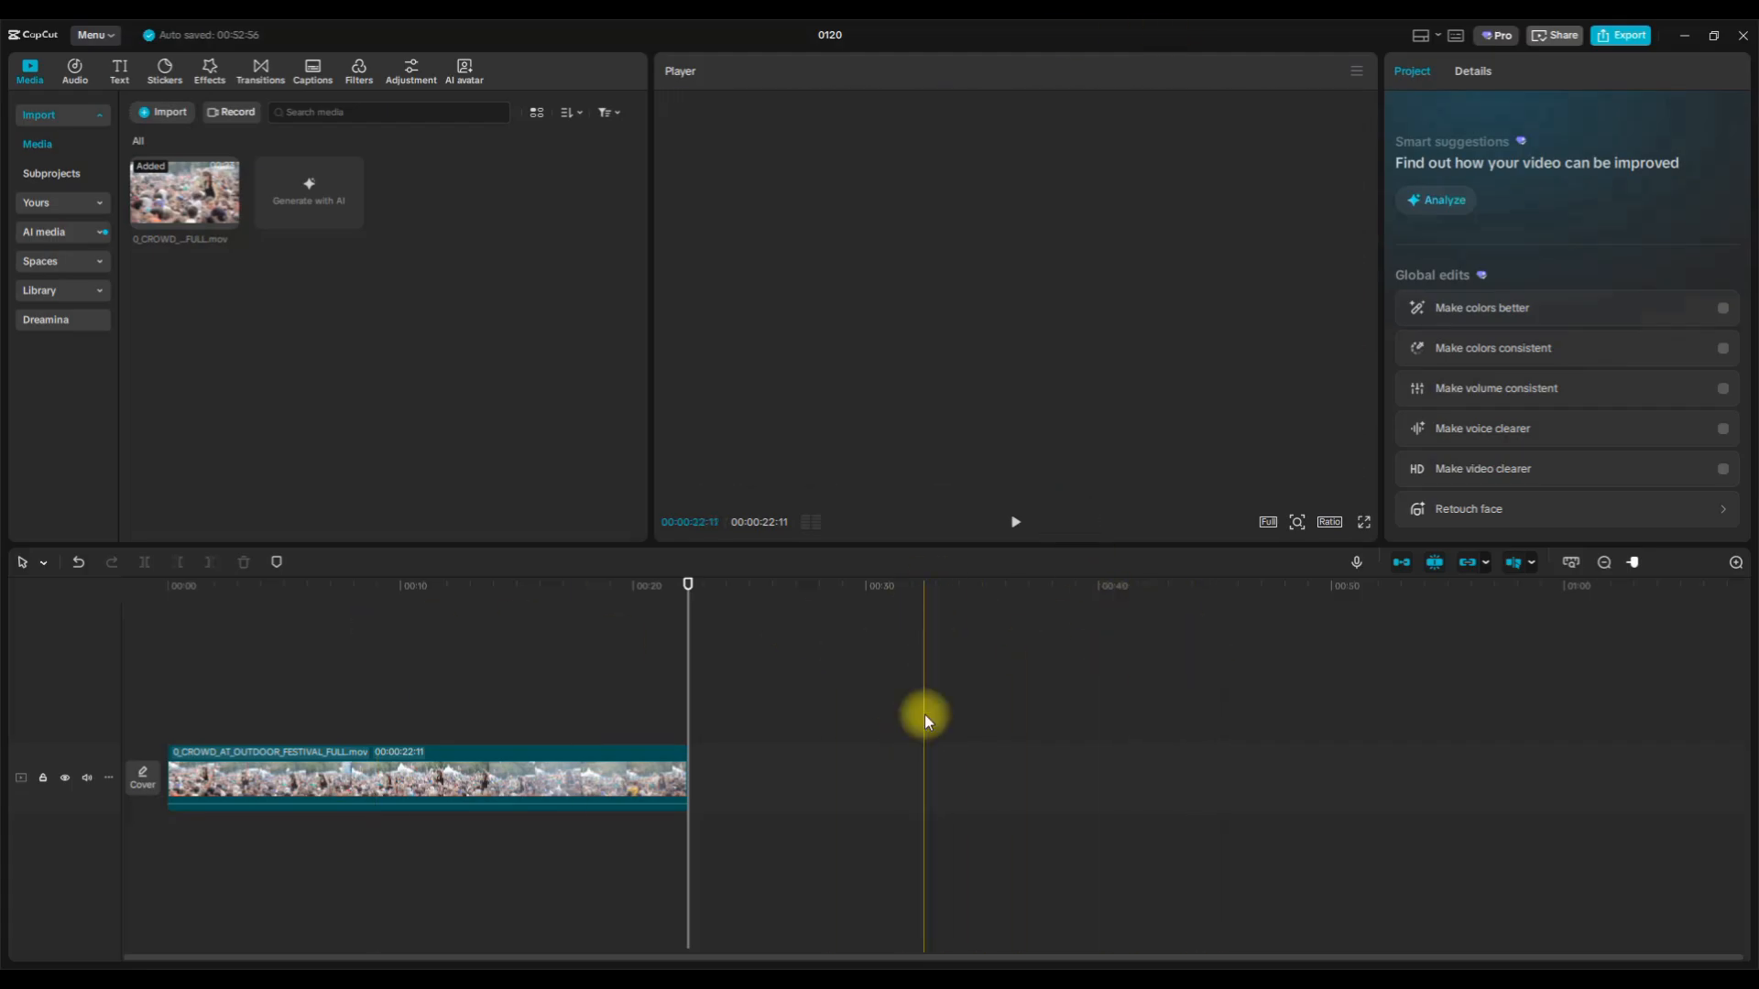
click(374, 628)
click(493, 606)
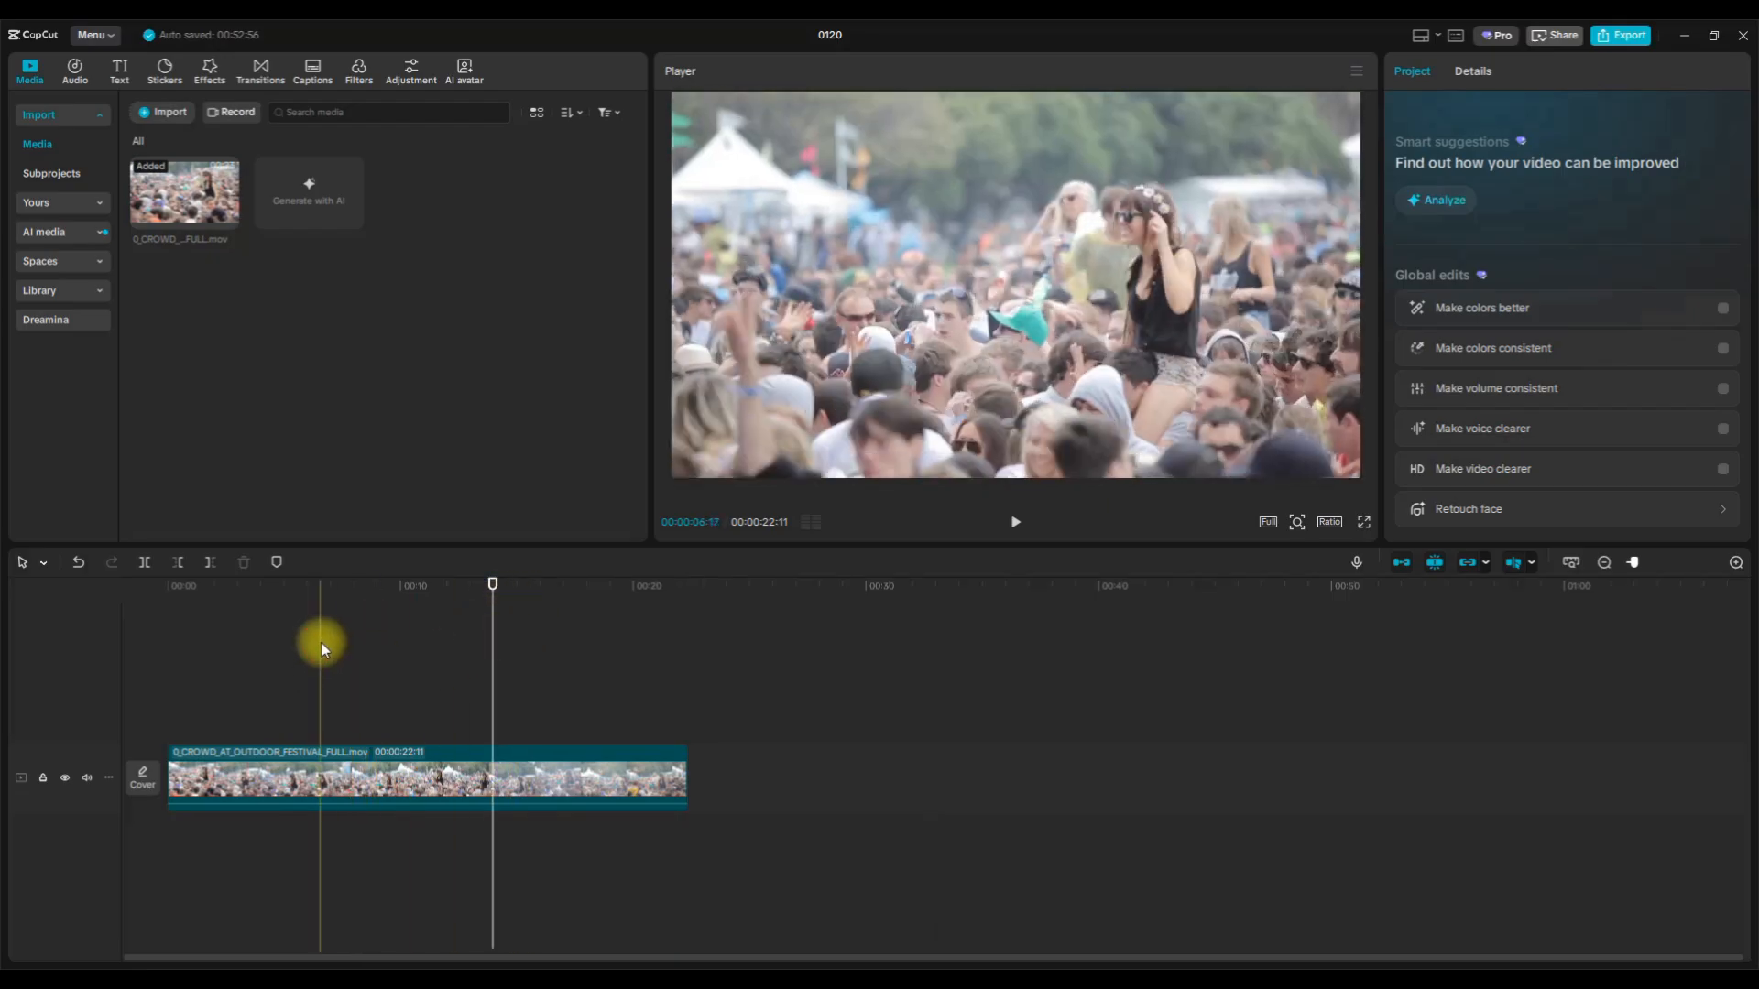
click(321, 610)
click(384, 605)
Switch off the preview axis again and move the playhead to an earlier point in the crowd clip.
click(1514, 564)
drag(393, 608, 346, 692)
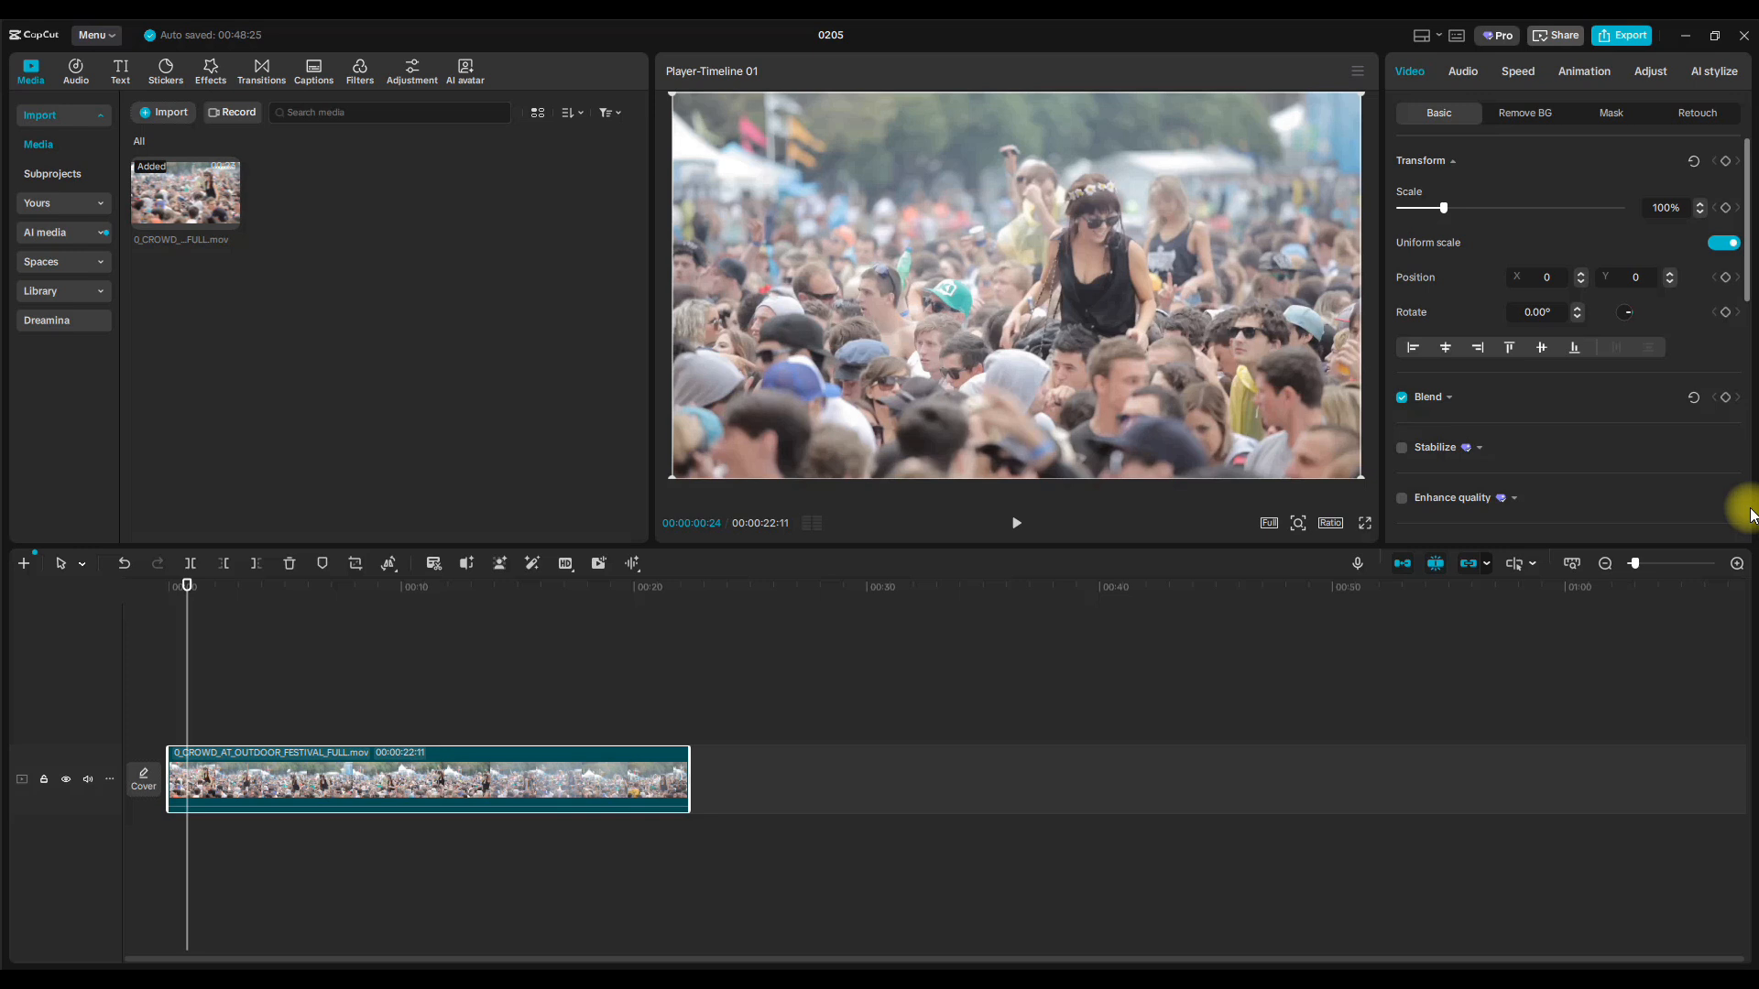
Split the festival crowd clip at 00:00:01:20 and again at 00:00:04:08.
mouse_move(188, 595)
mouse_down()
mouse_move(305, 612)
mouse_move(183, 597)
mouse_move(211, 608)
mouse_up()
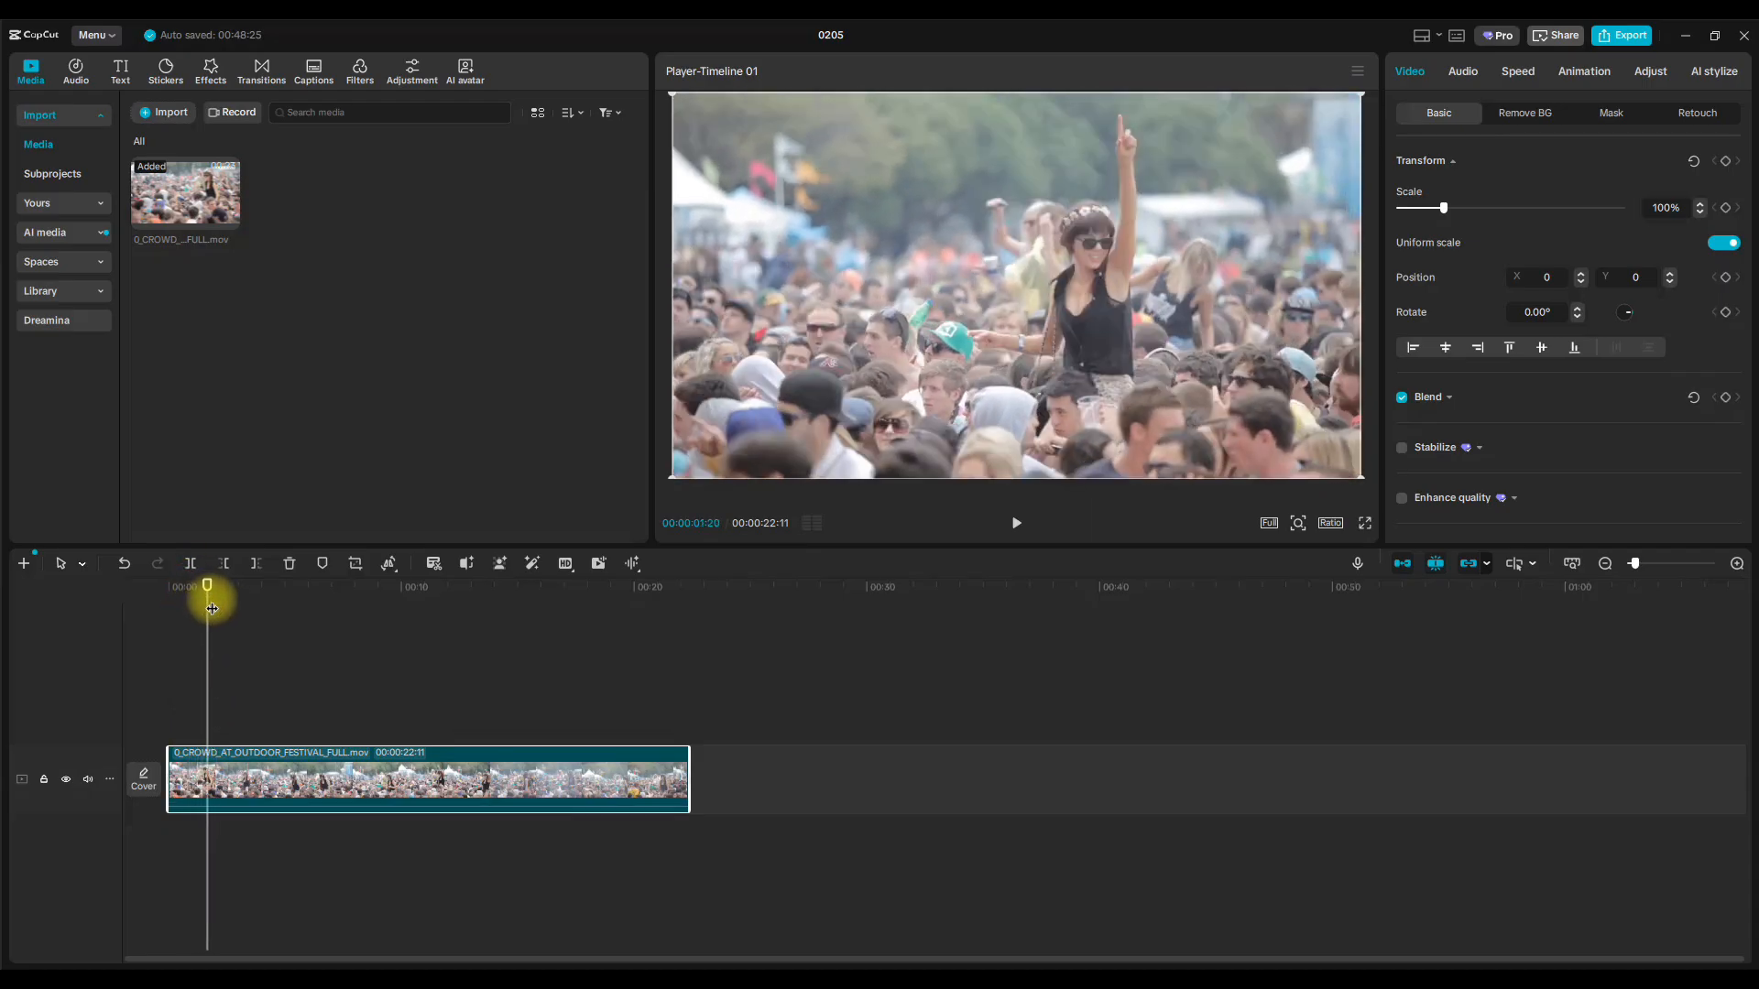
click(191, 563)
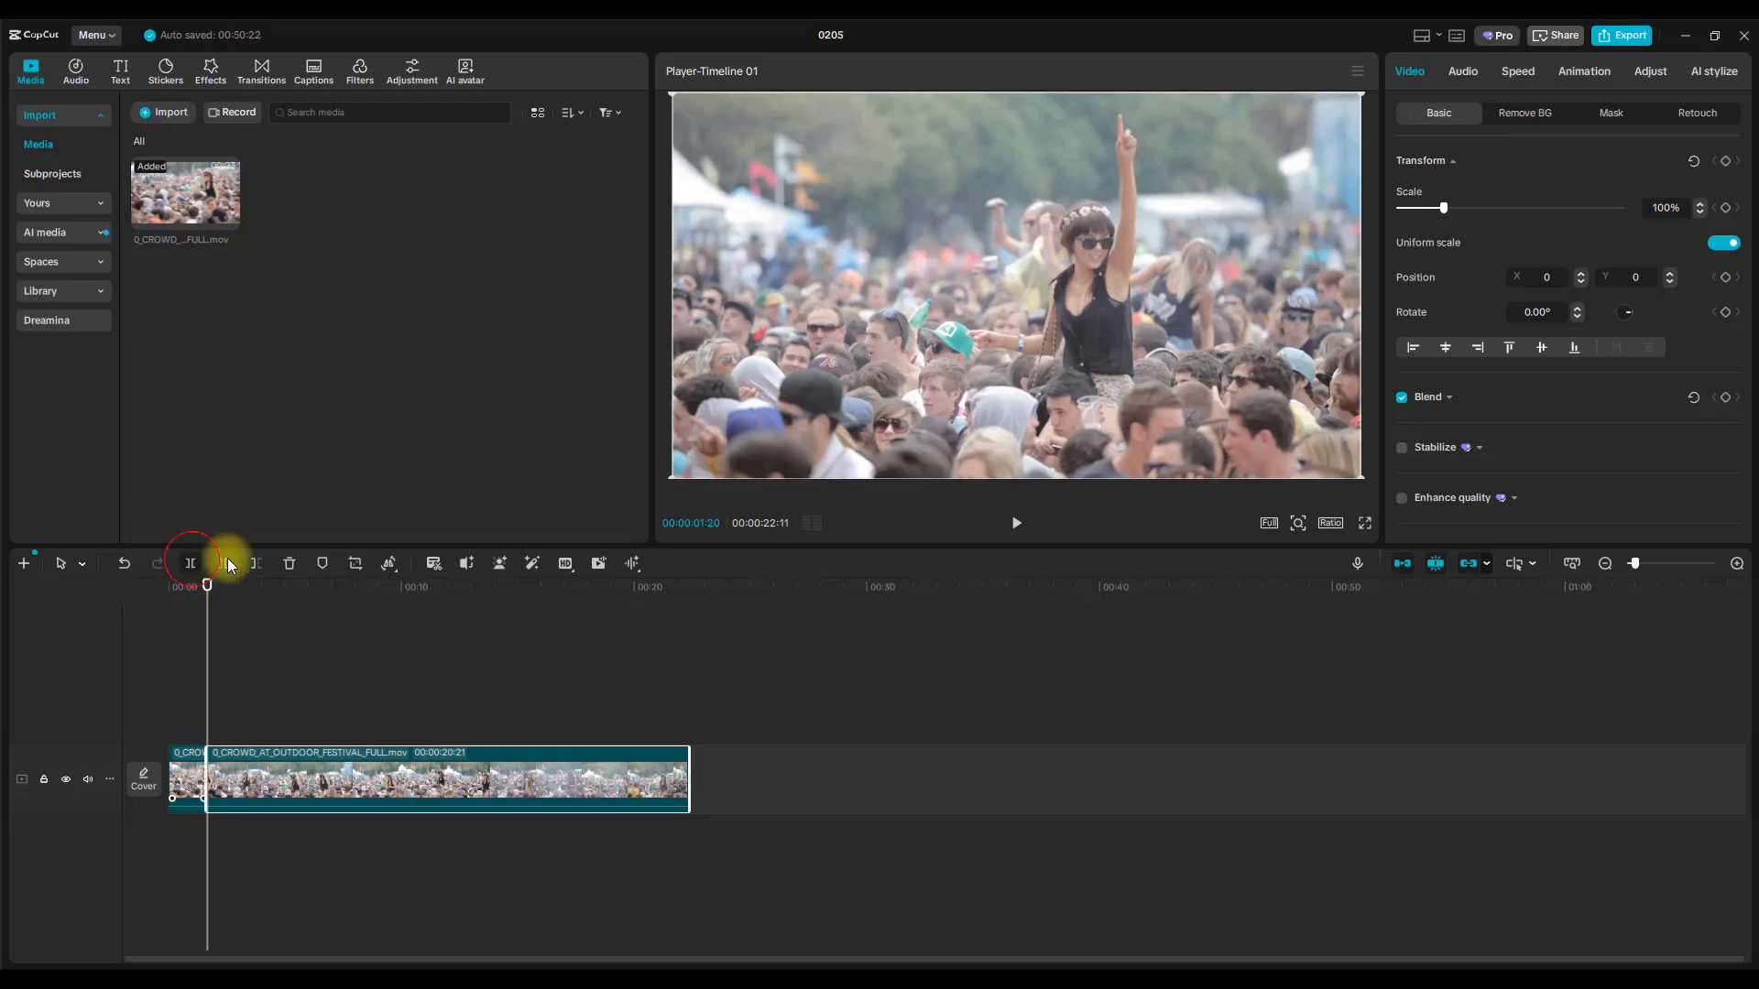
click(1737, 564)
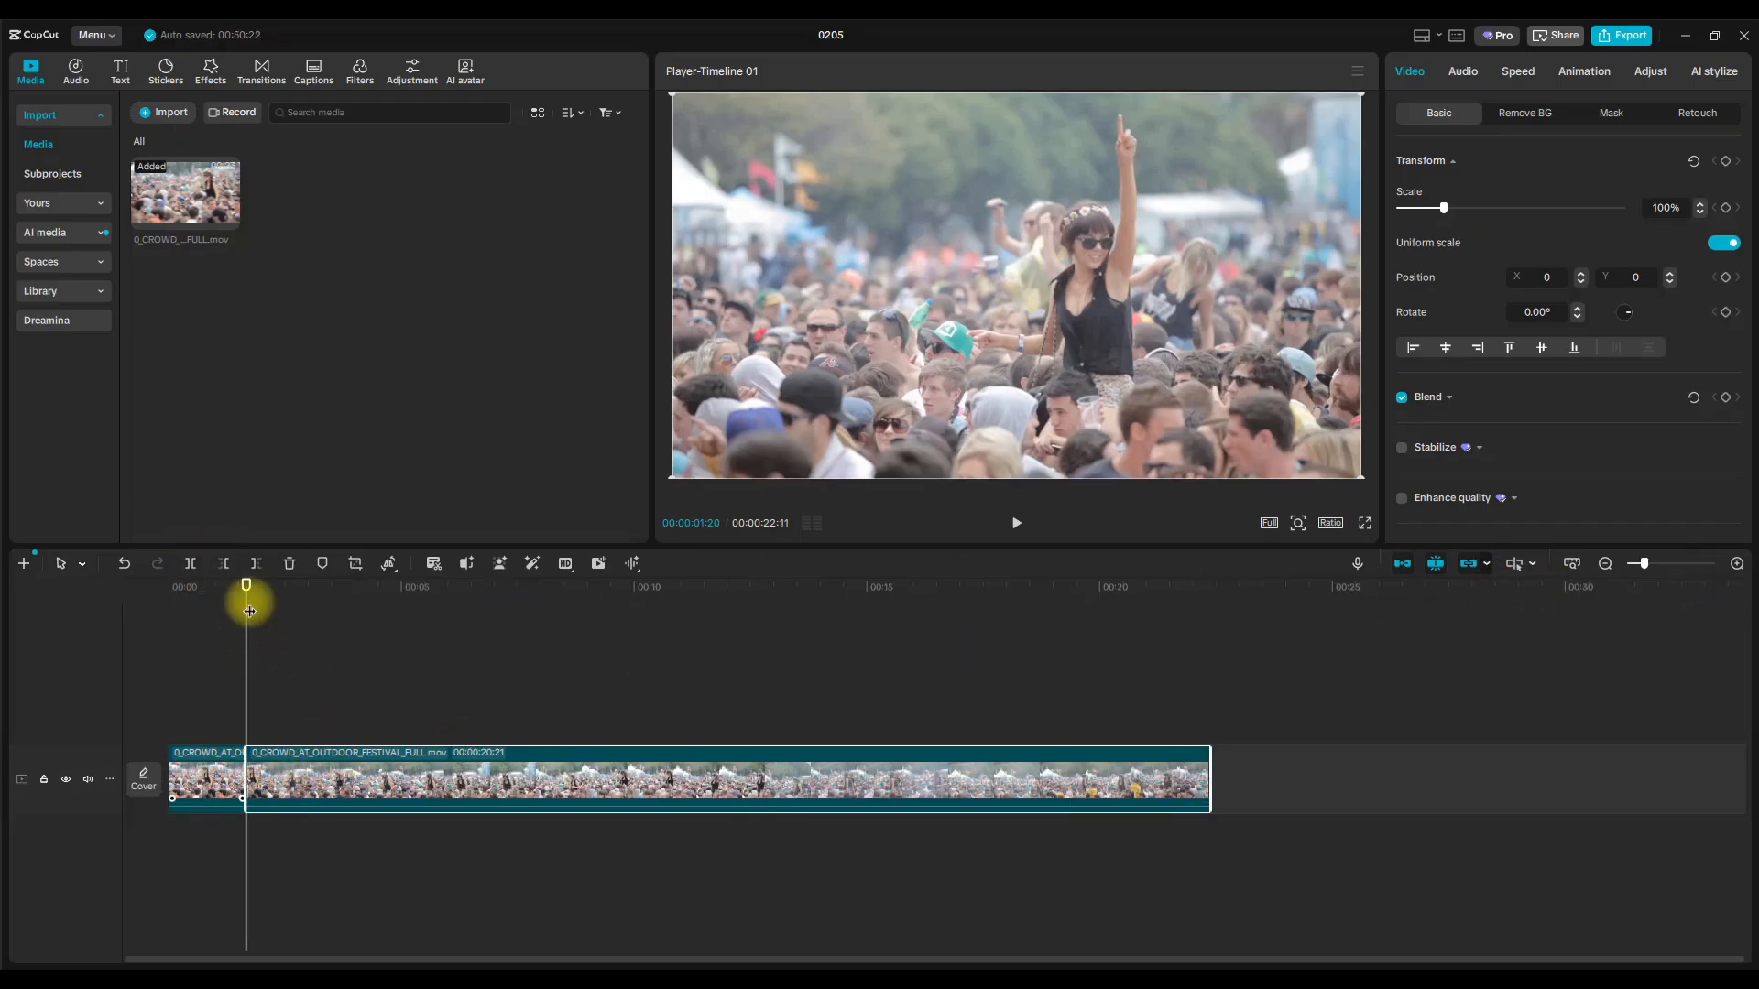
drag(246, 604, 366, 633)
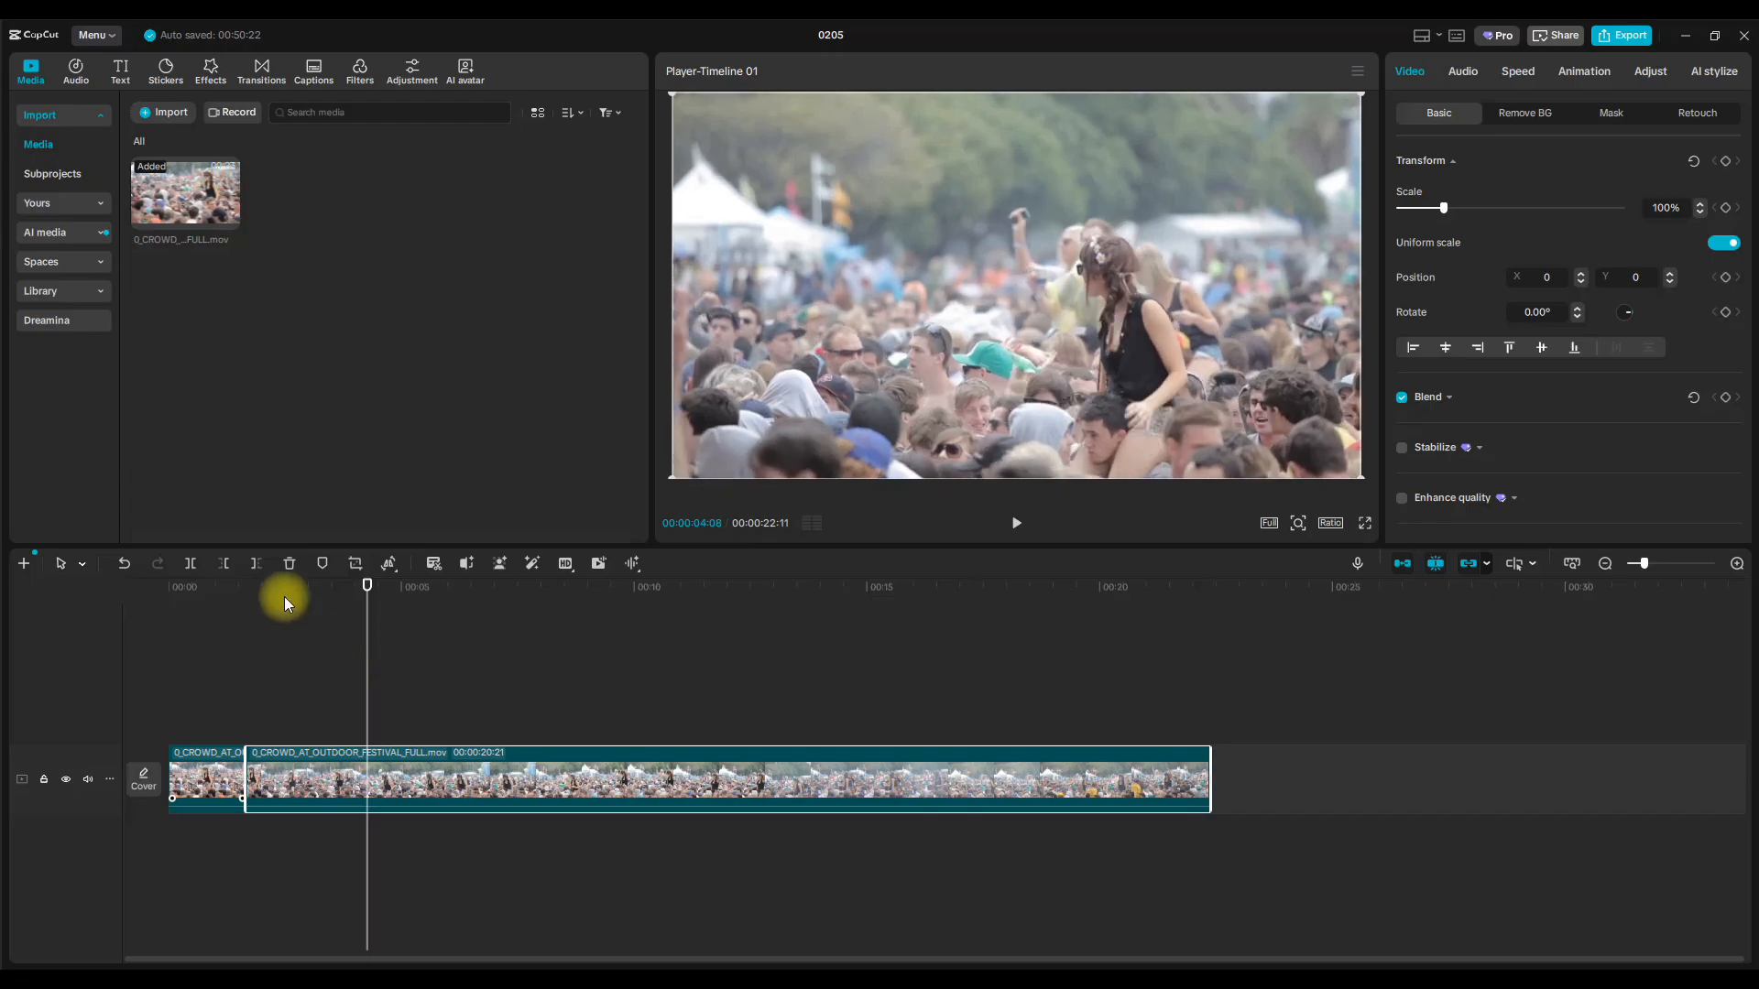
click(192, 563)
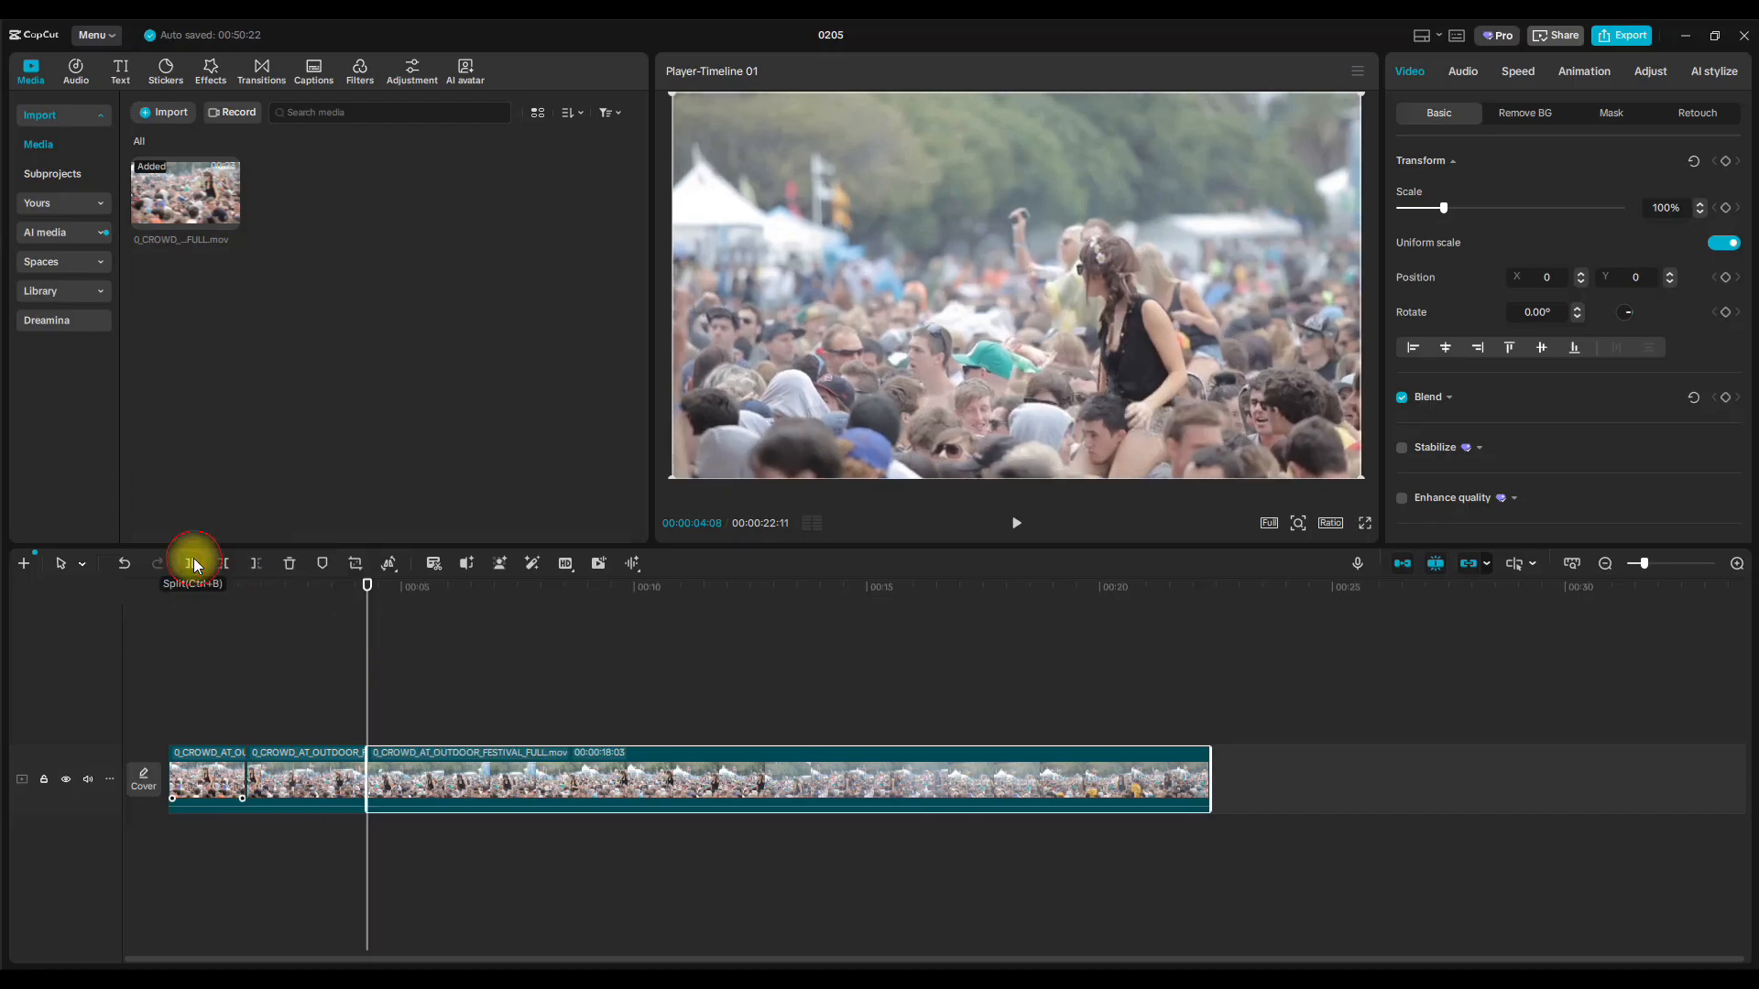
Copy the middle segment of the split clip and paste it on a track above, starting at 00:00:01:20.
click(350, 651)
drag(367, 613, 304, 759)
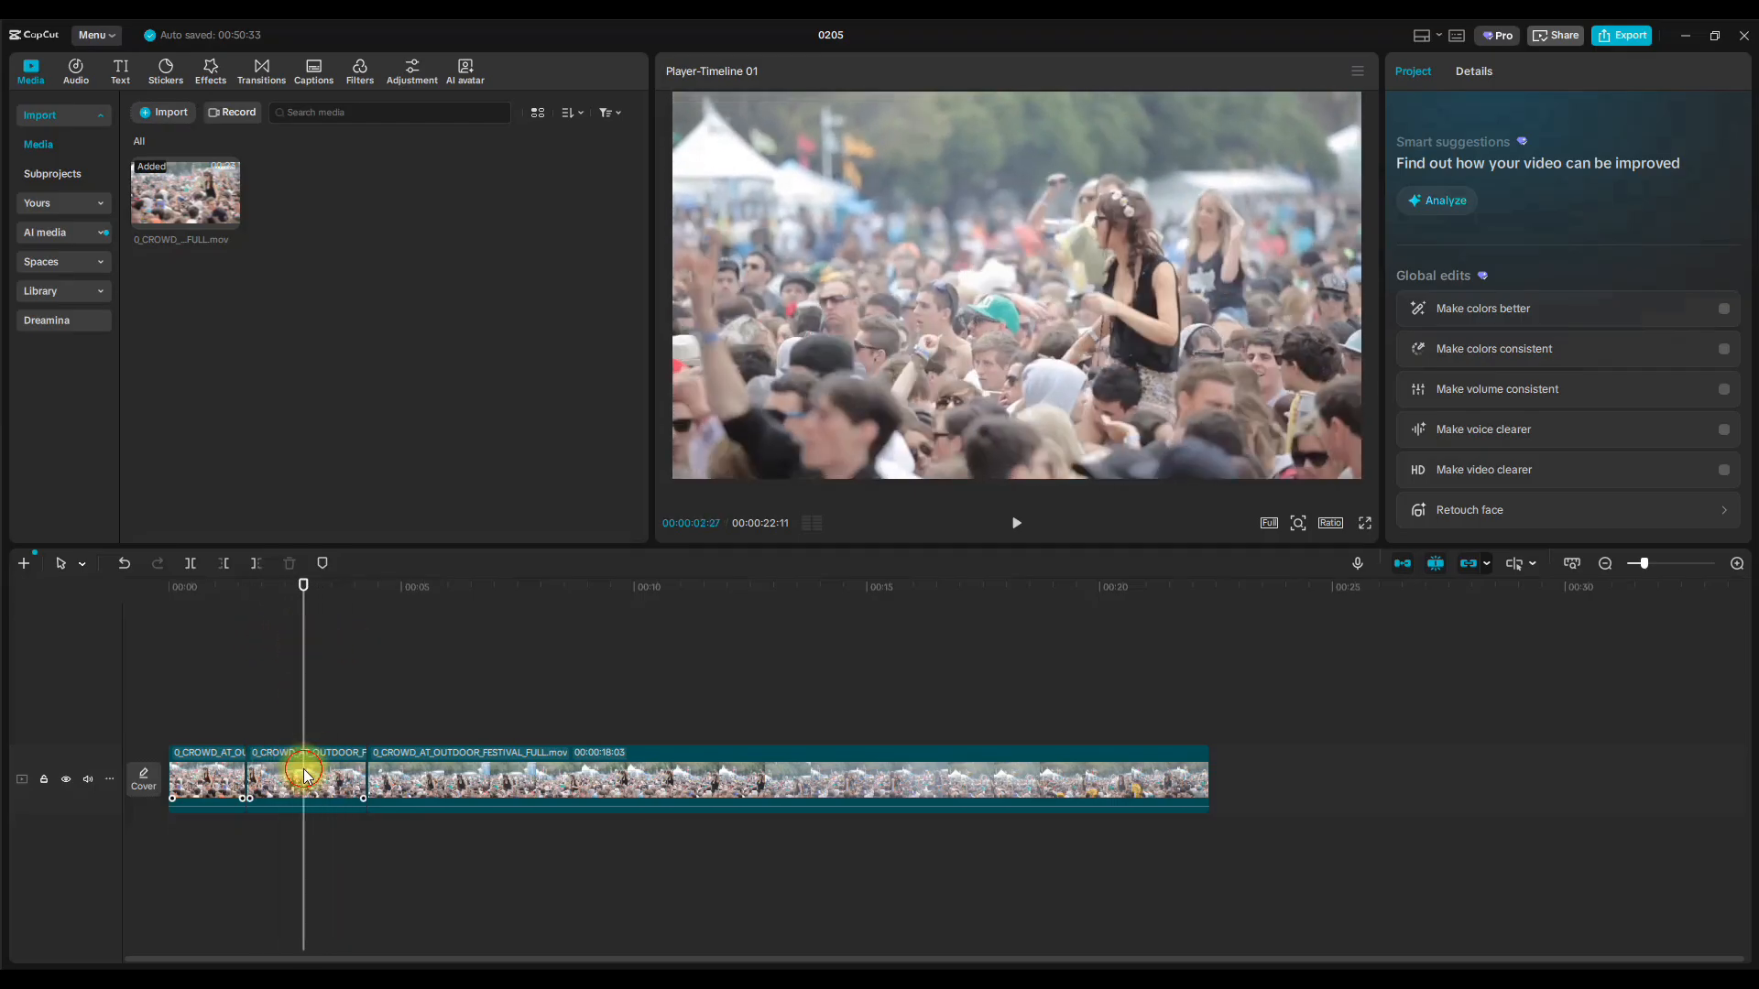
click(304, 771)
right_click(306, 768)
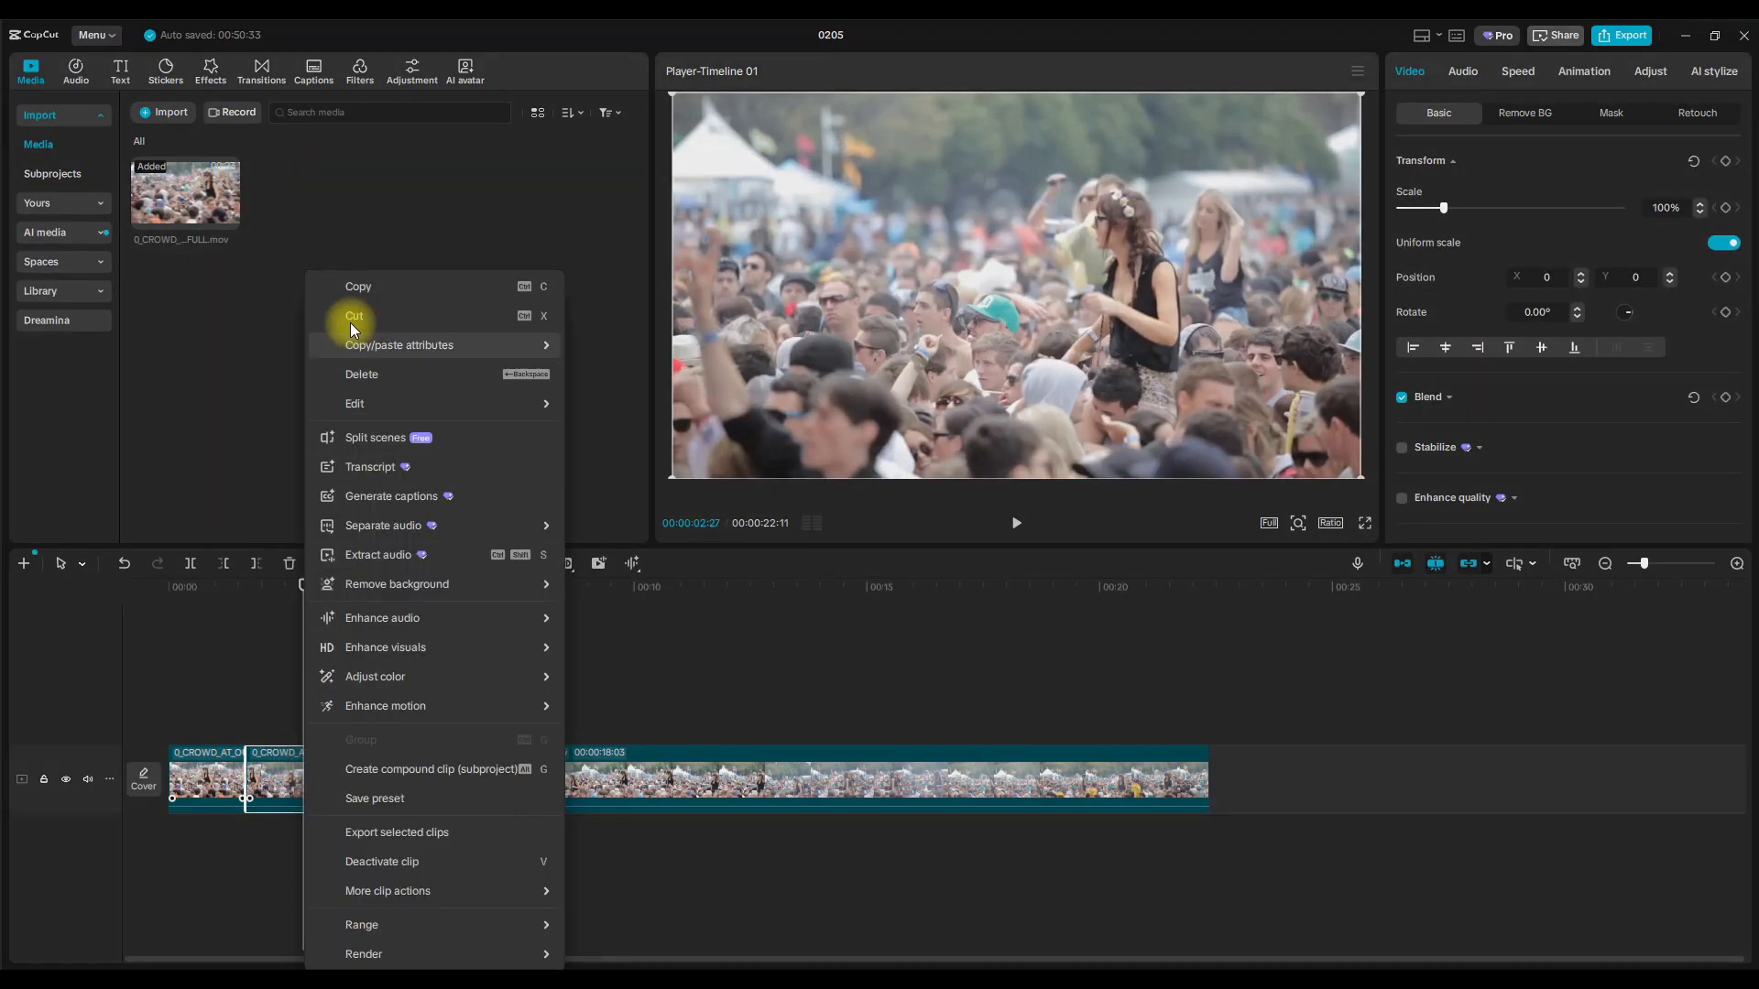
click(357, 286)
click(229, 691)
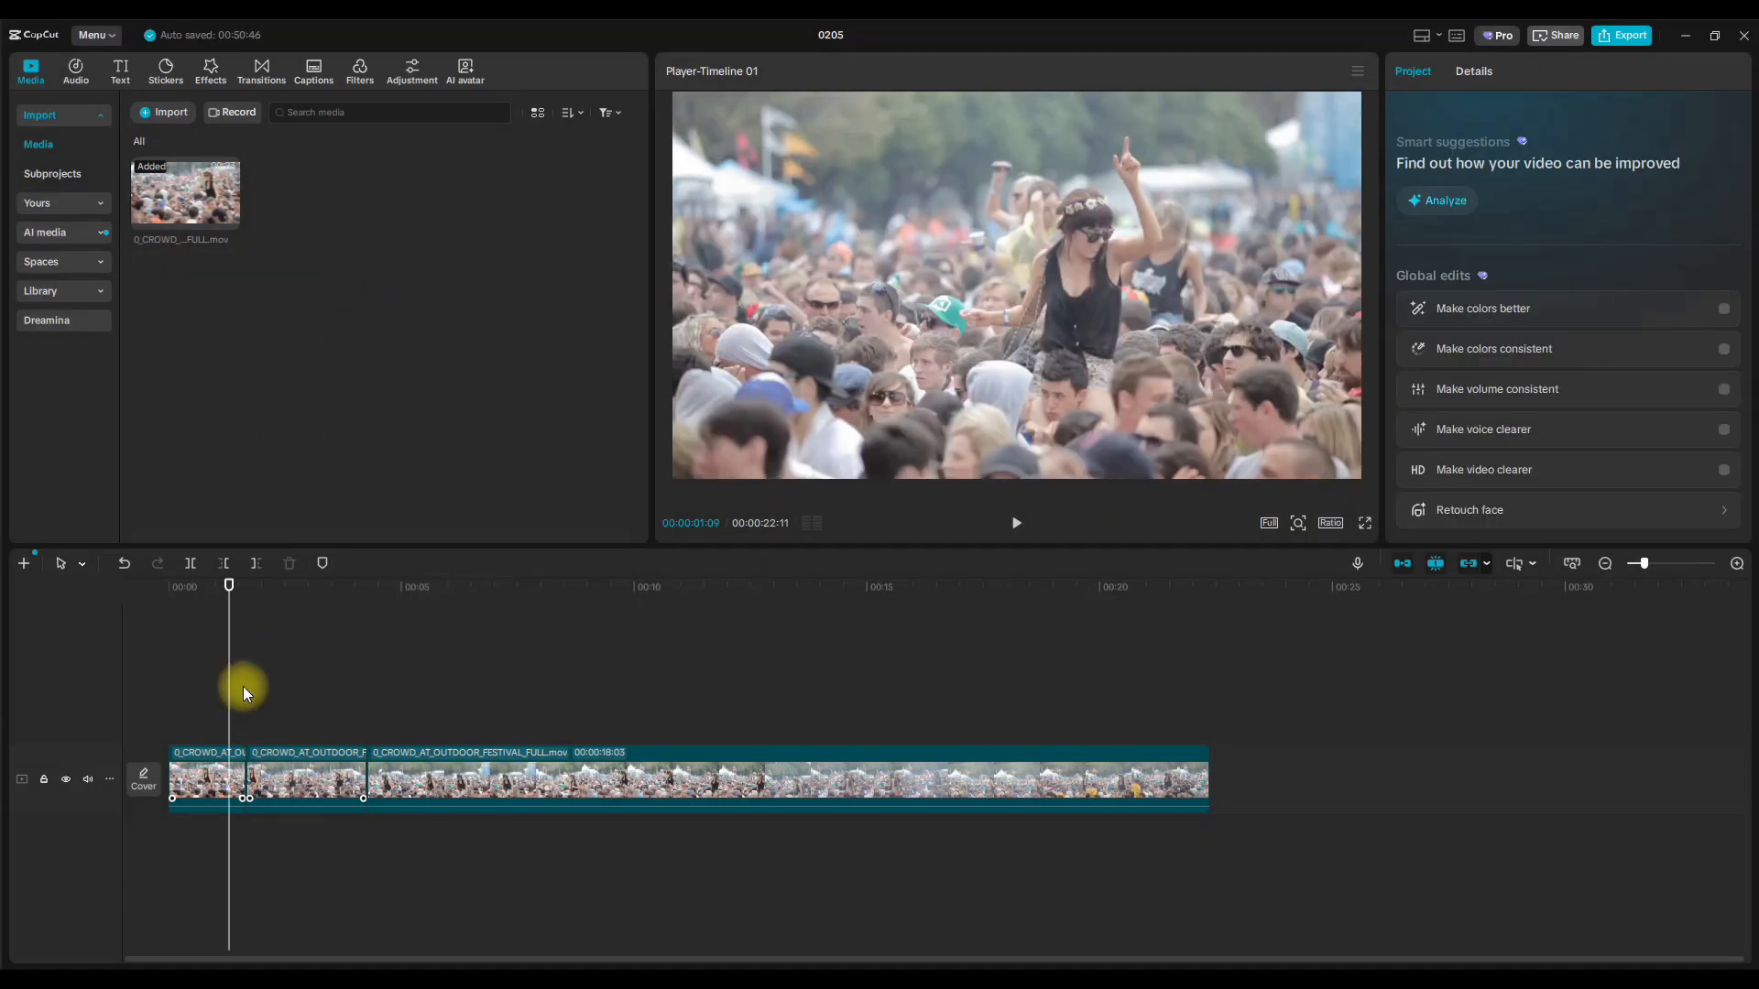
click(246, 685)
key(ctrl+v)
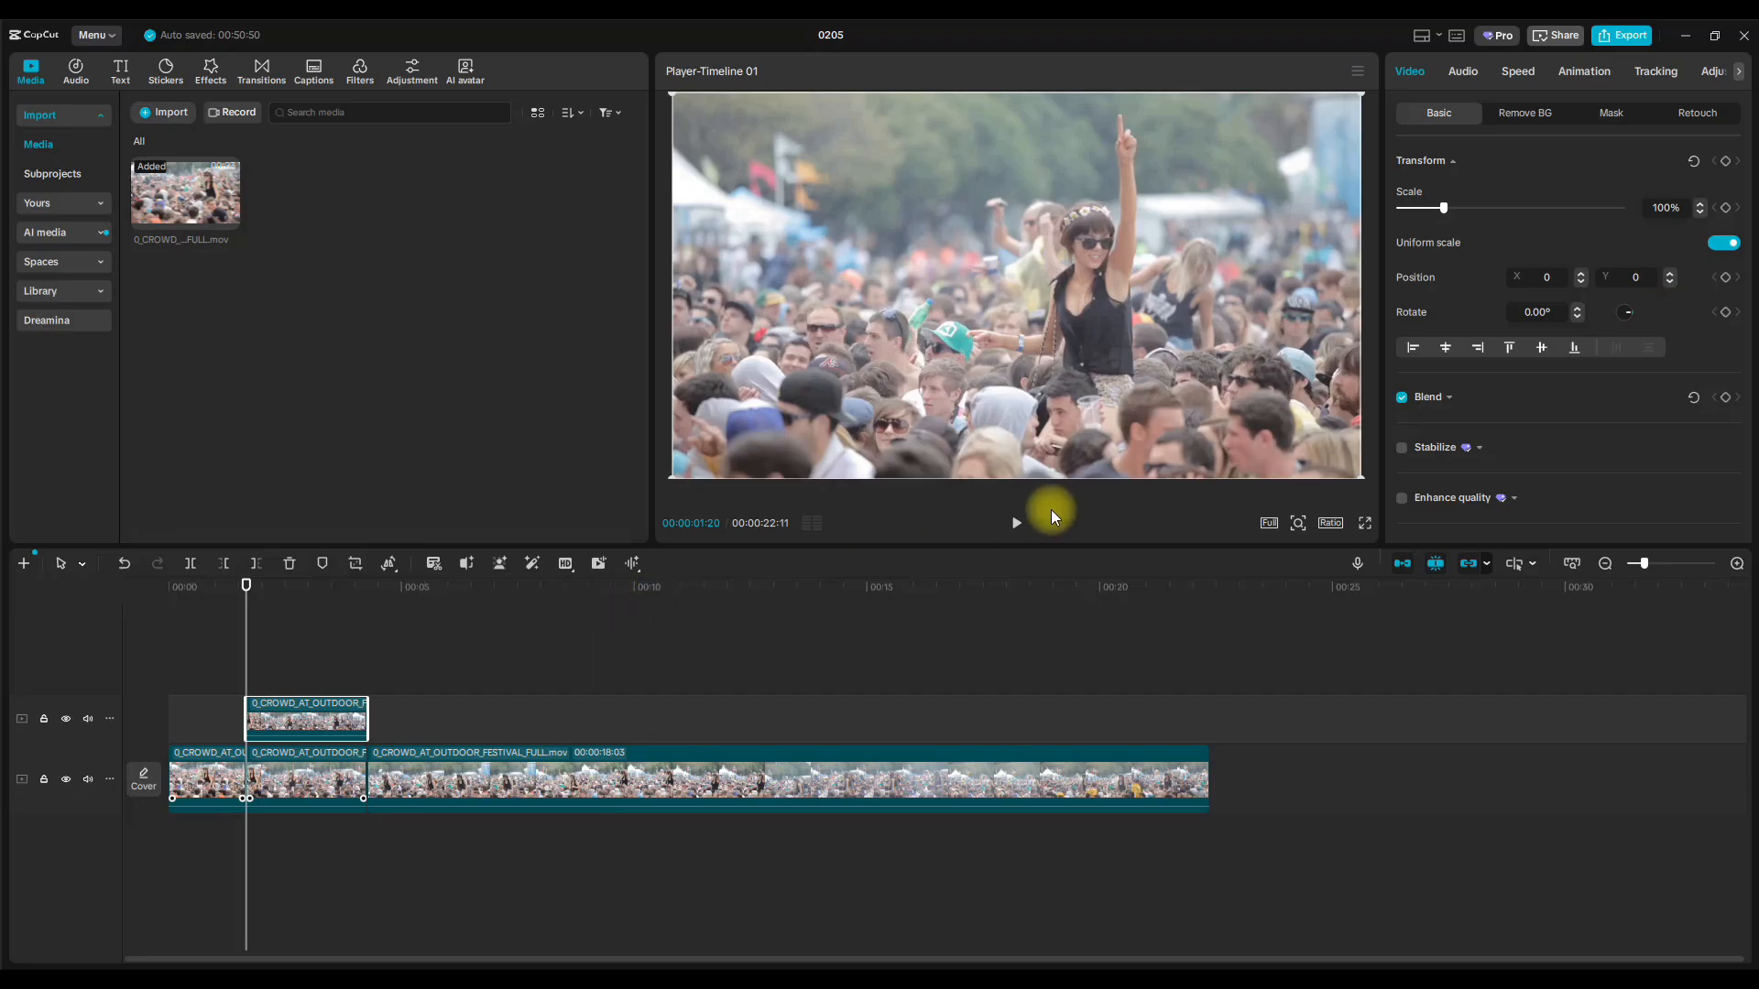
Play the overlapping clips up to 00:00:03:06 and hide the main track.
click(1015, 523)
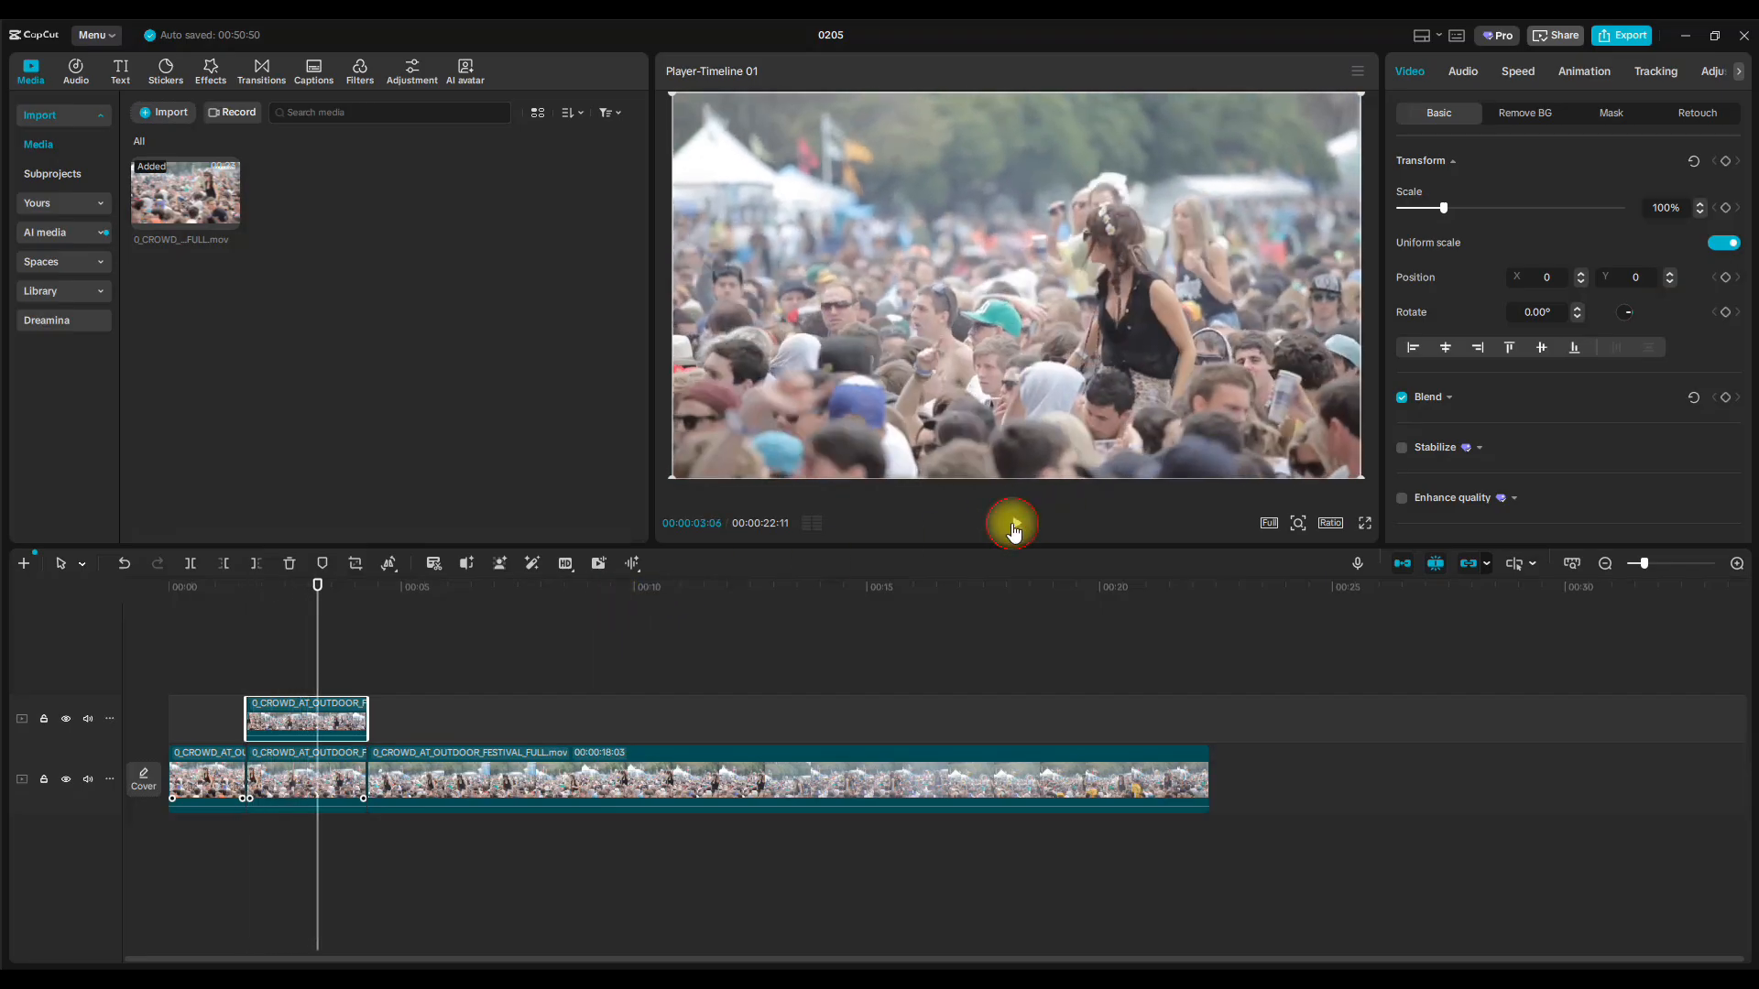
click(1014, 525)
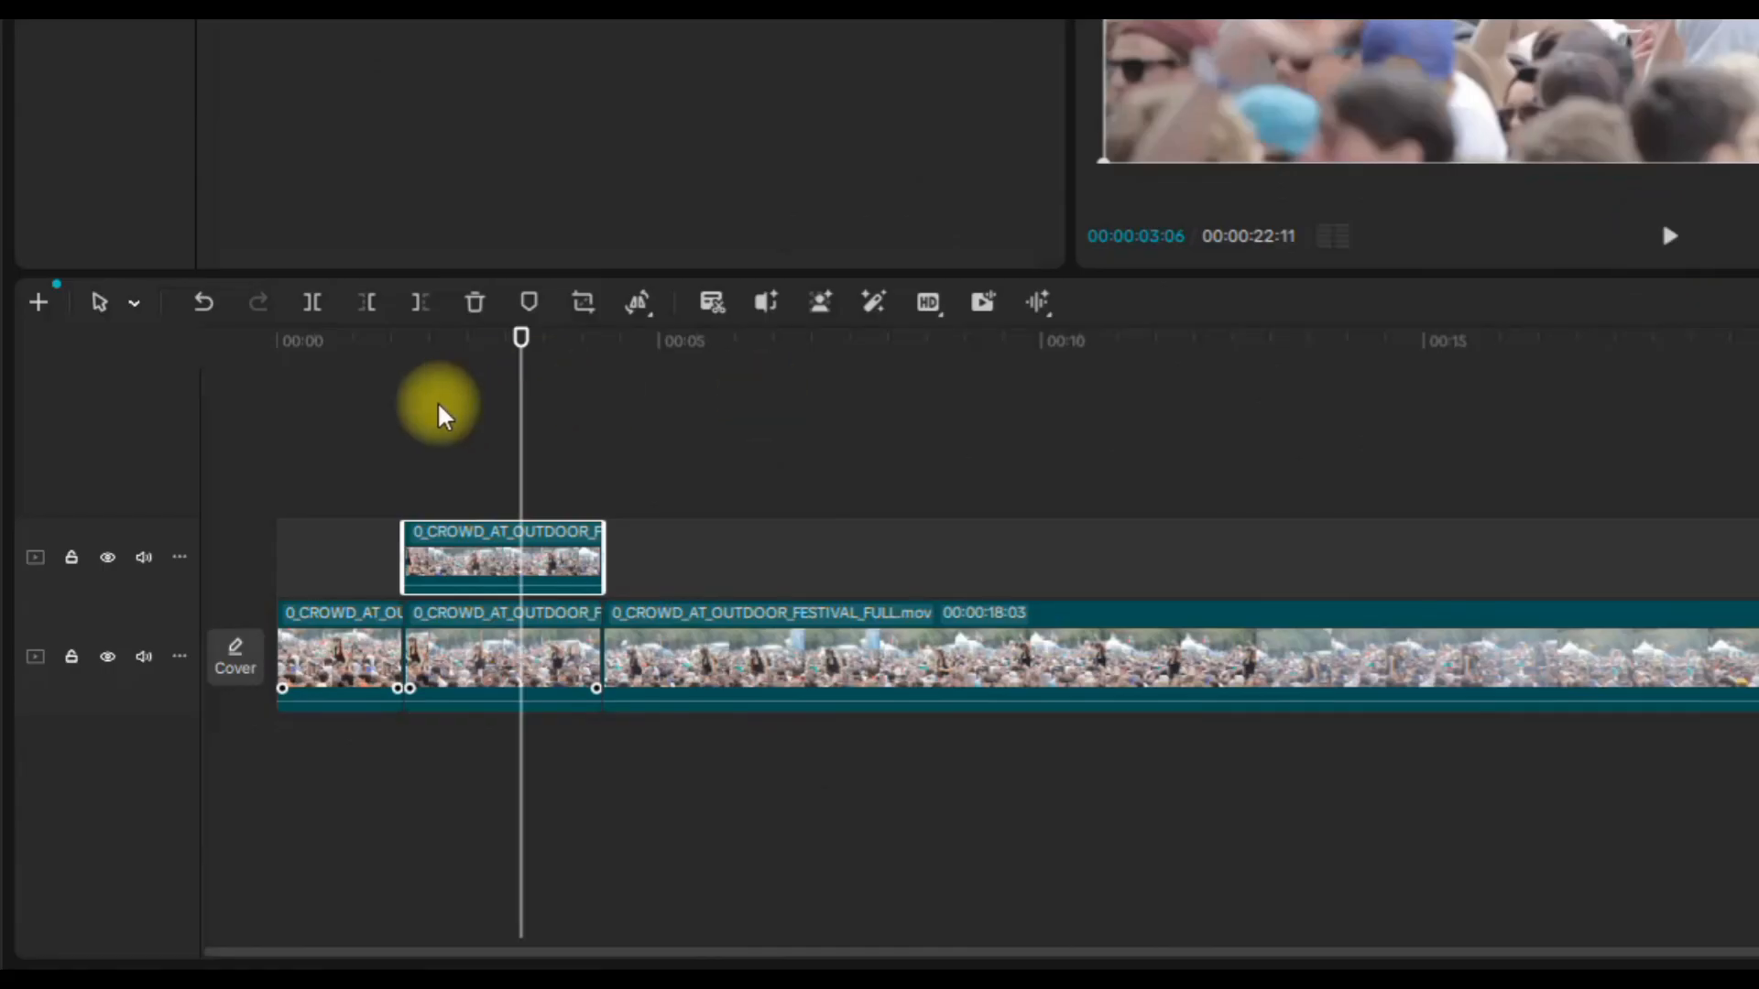
click(107, 658)
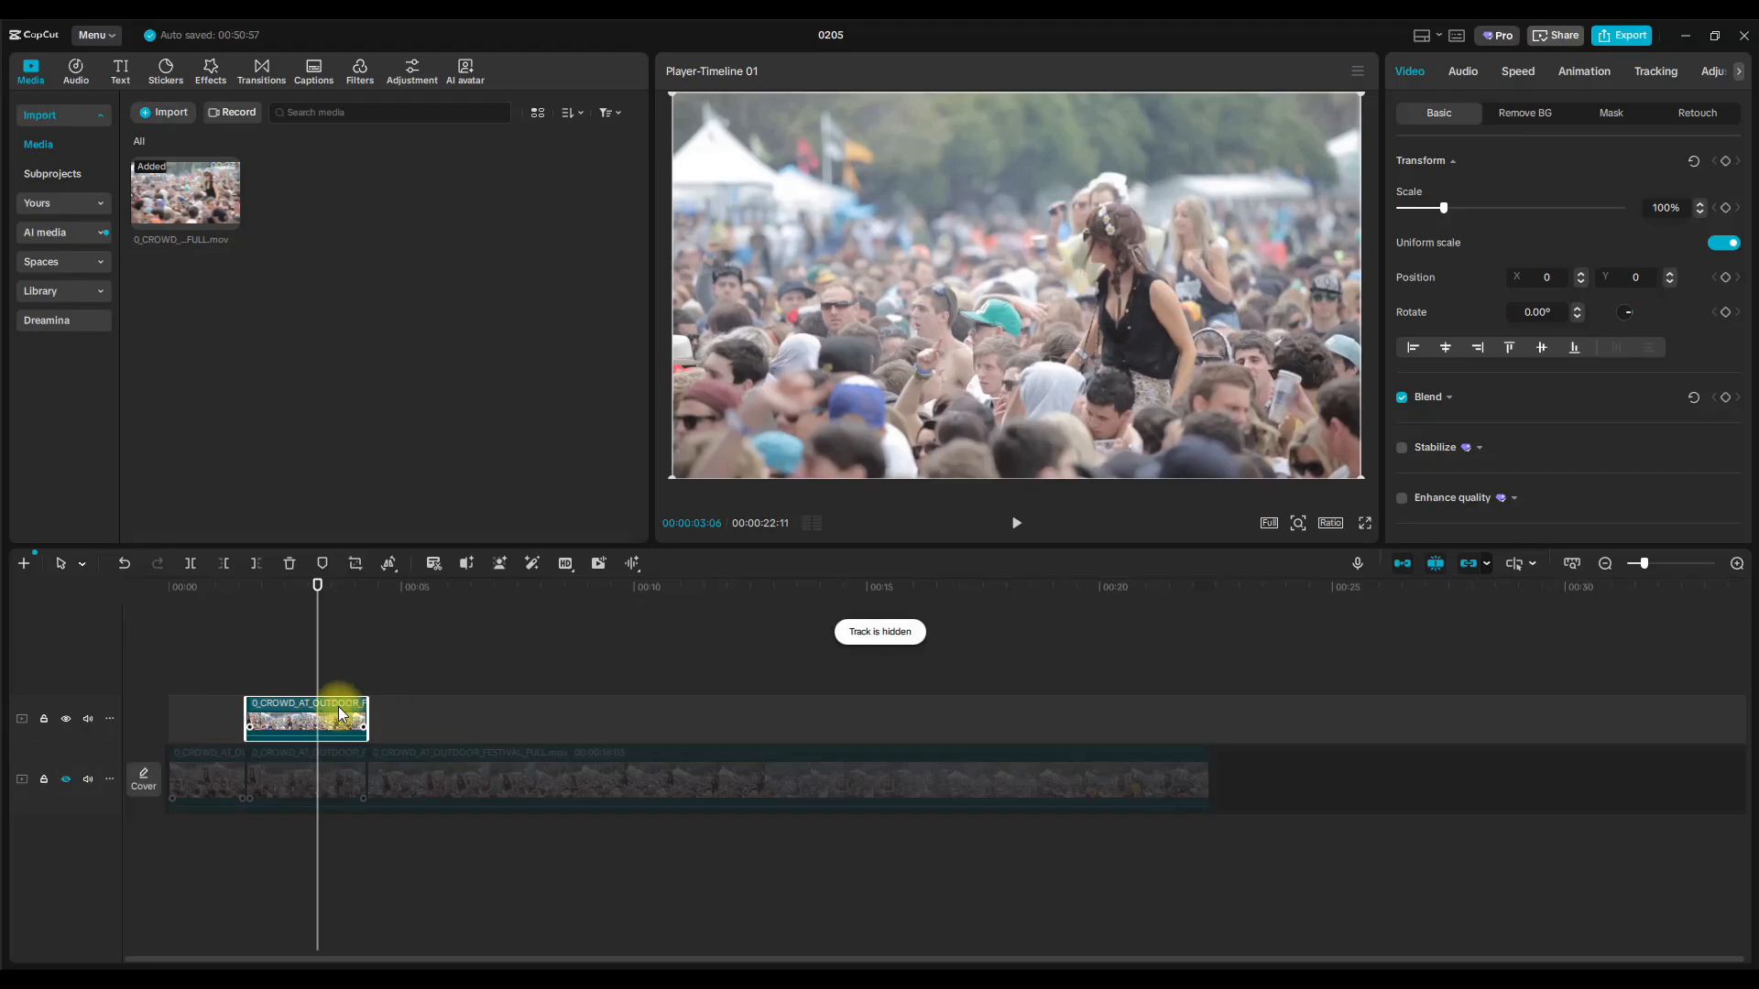
Crop the overlay copy with a free-ratio frame tightly around the dark-haired man looking down in front of the woman in black.
click(517, 555)
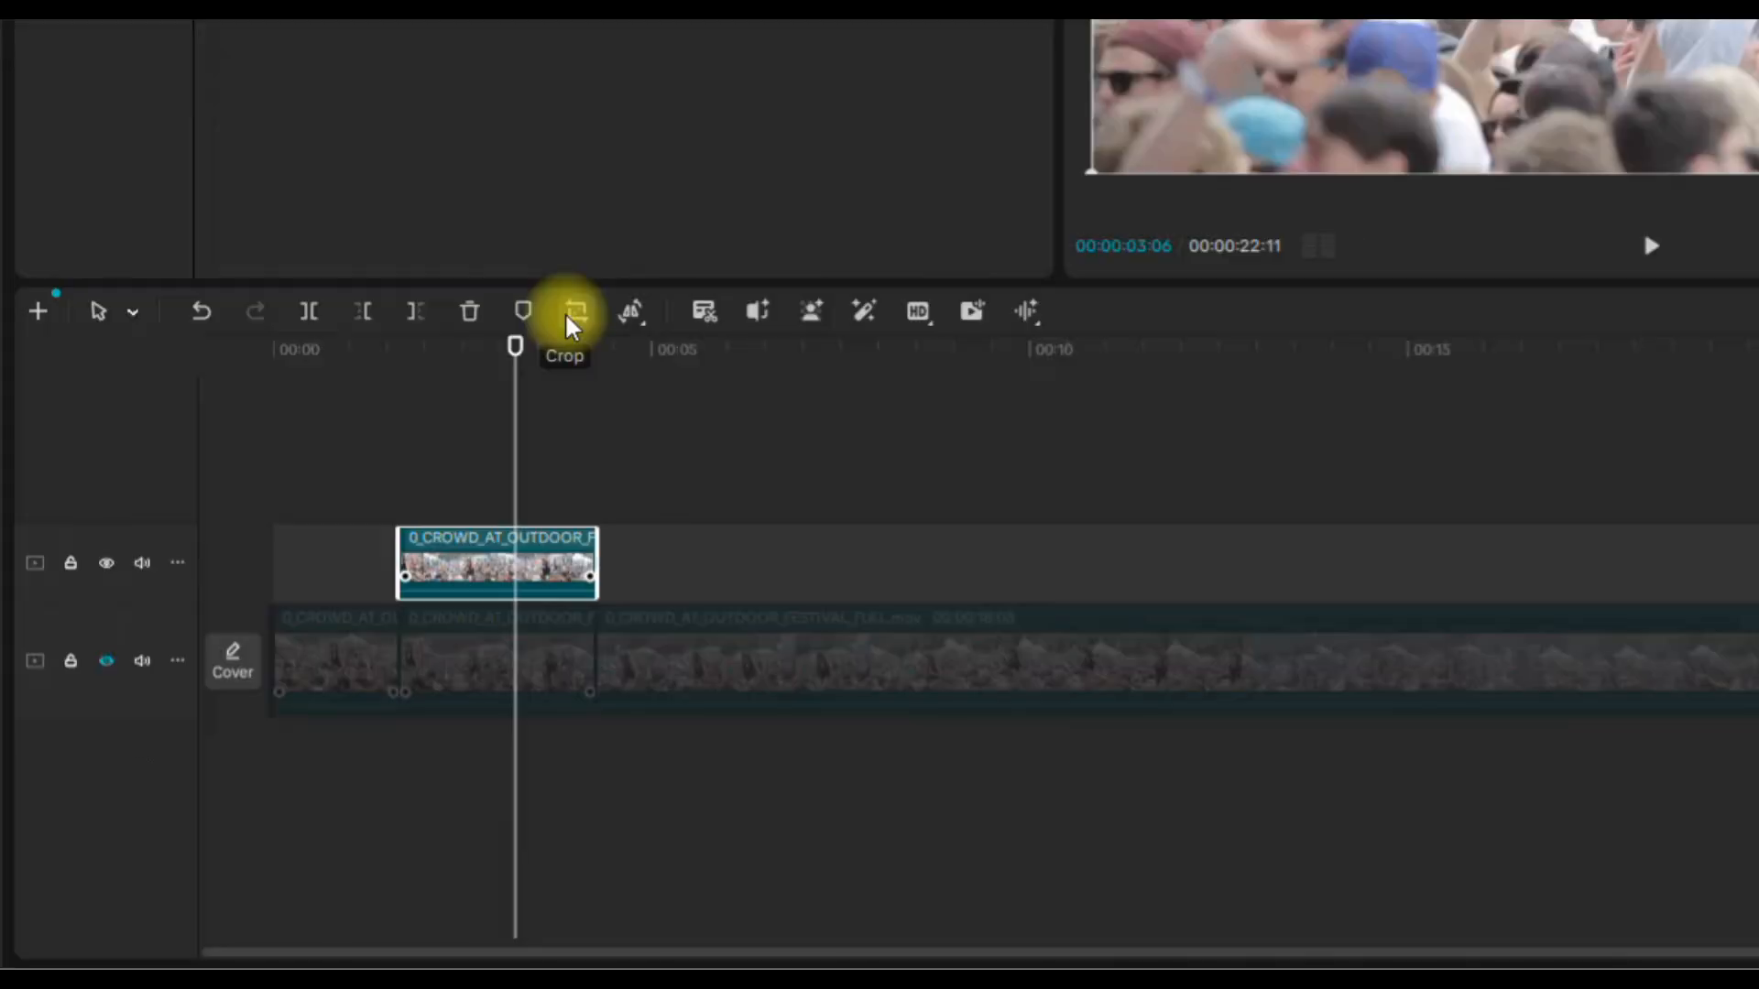
click(565, 311)
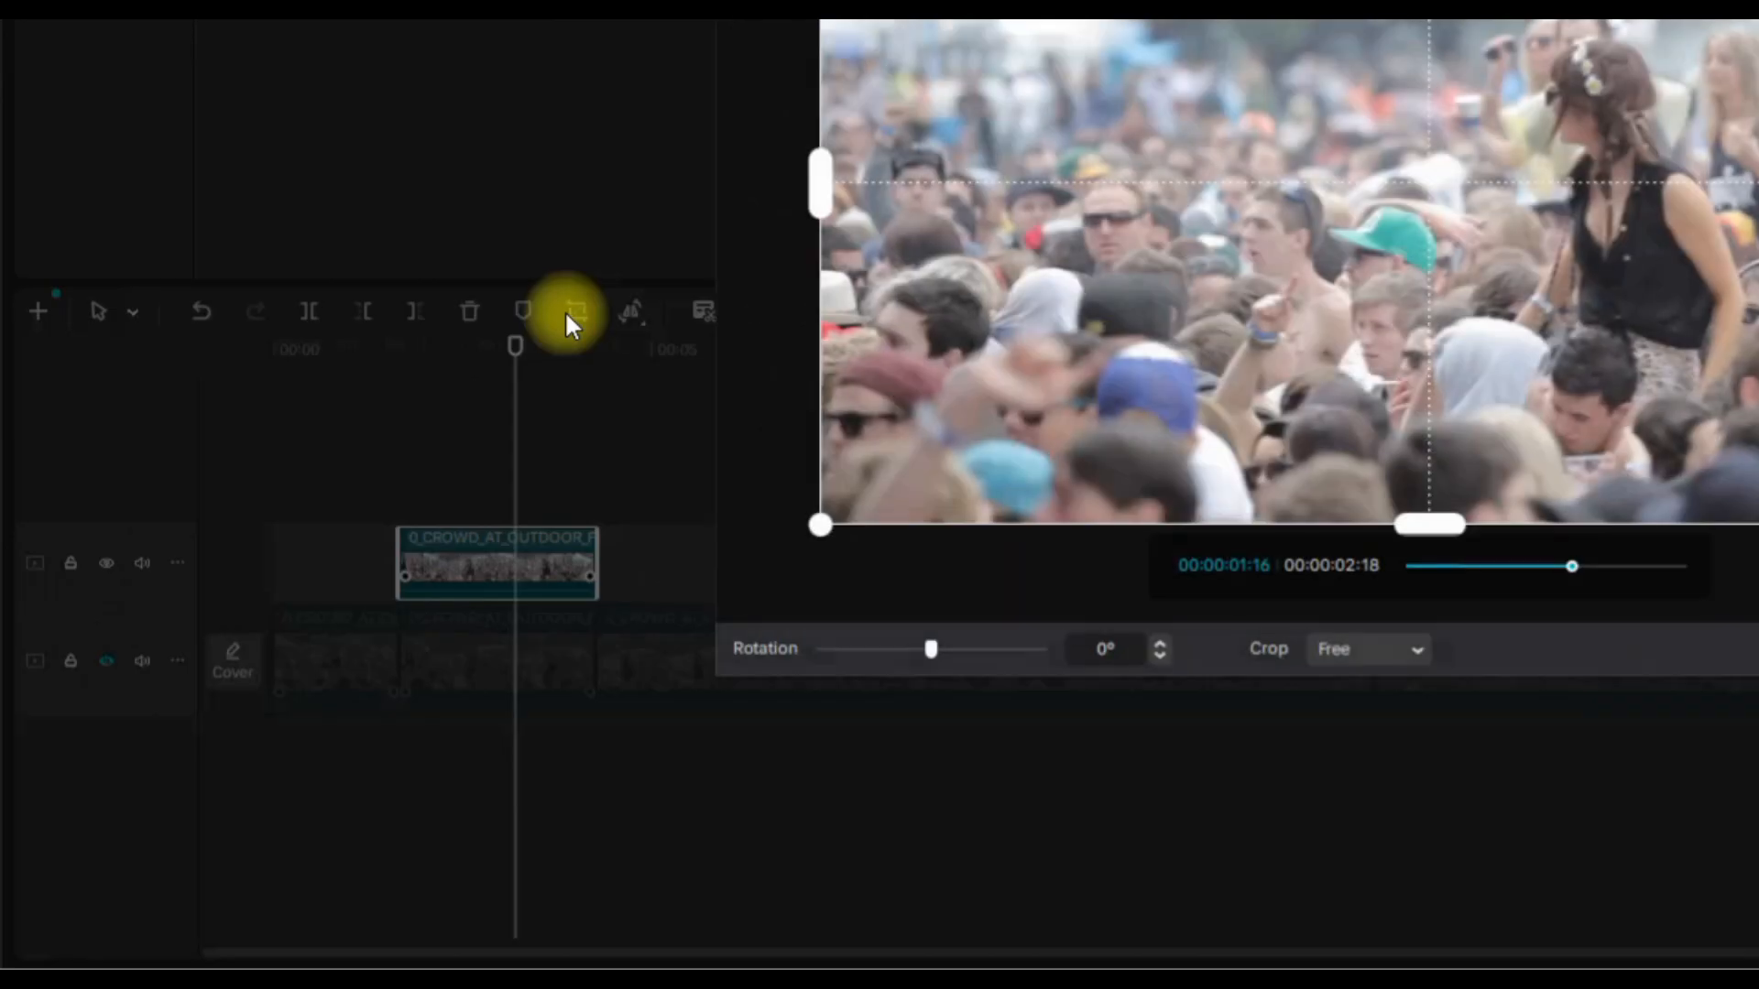
drag(508, 279, 788, 528)
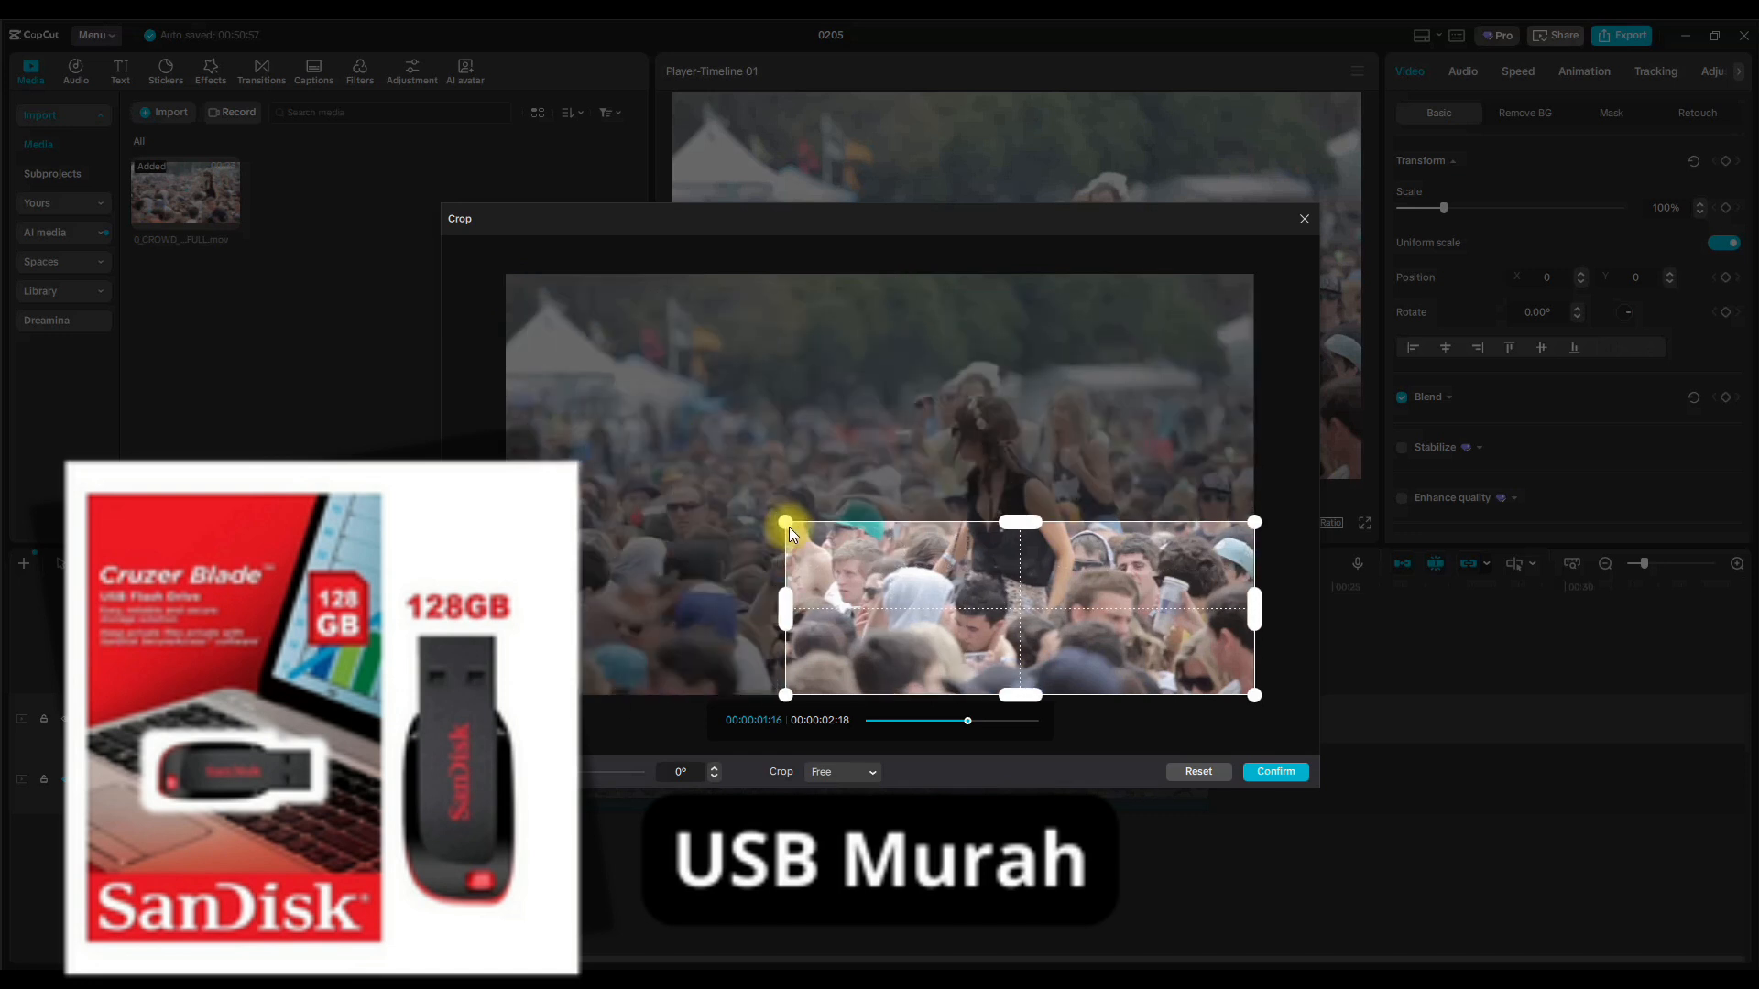
drag(1245, 613, 1044, 614)
drag(915, 623, 999, 628)
drag(958, 531, 986, 541)
drag(846, 623, 847, 622)
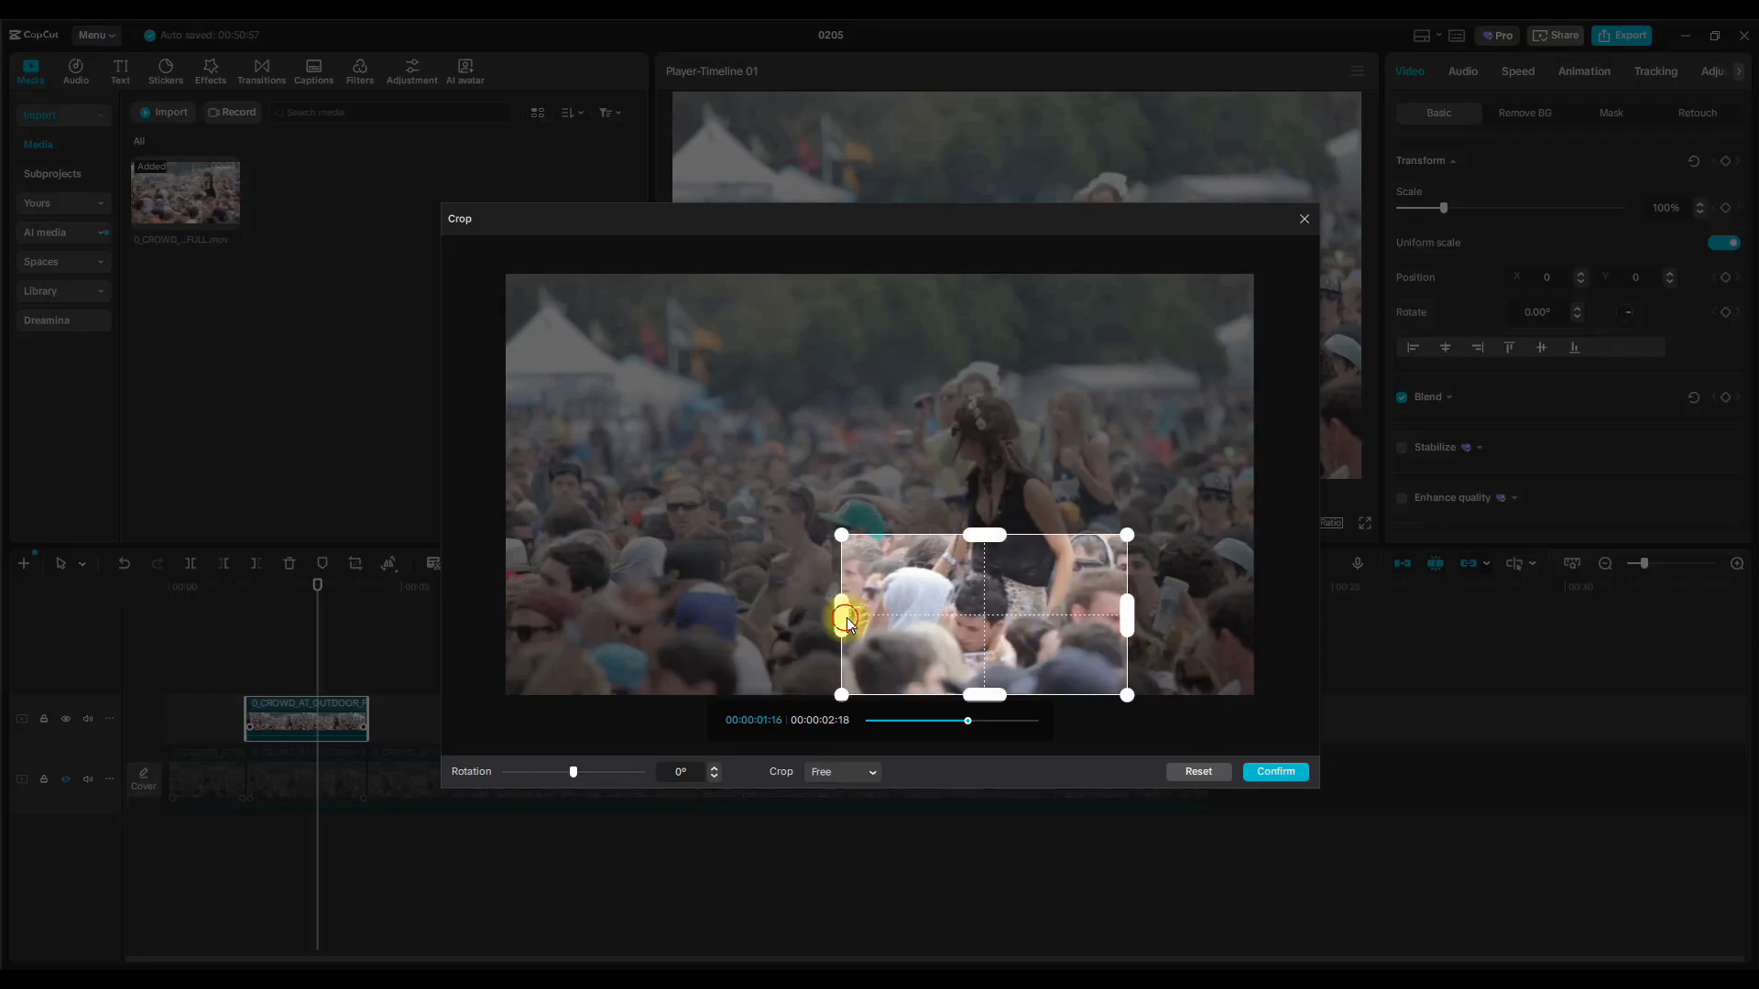
click(1277, 771)
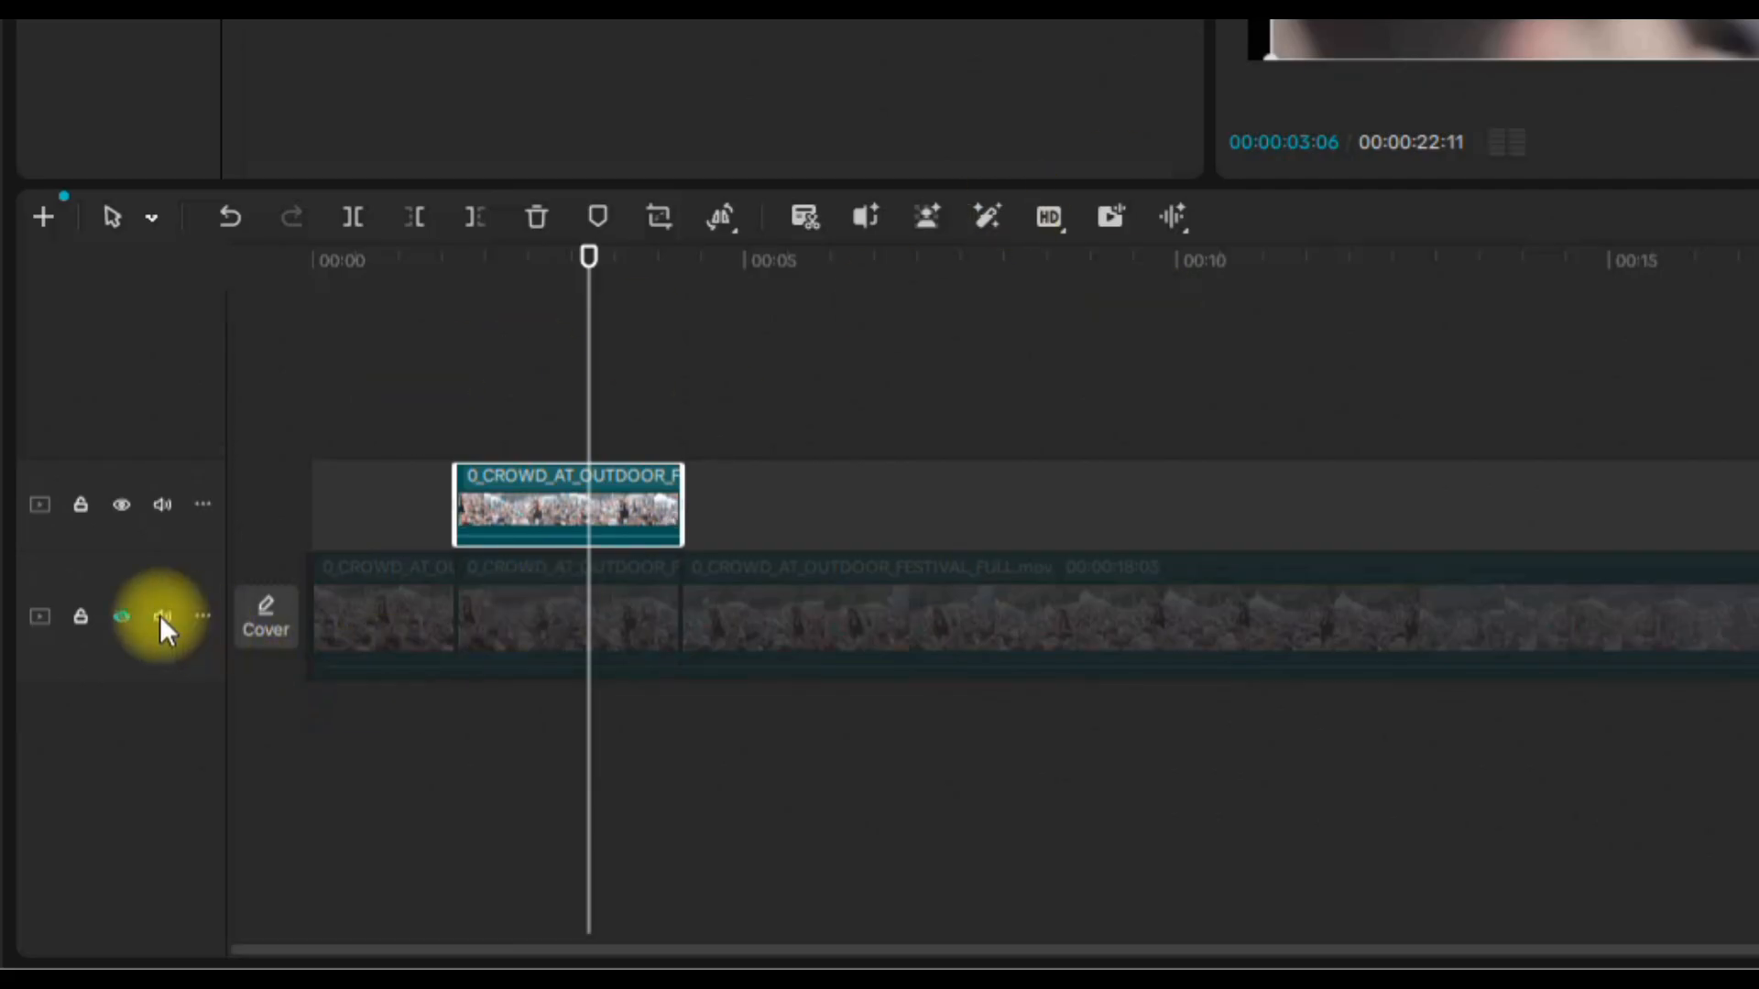
Unhide the main track, scale the cropped overlay to 45%, and position it at X -618, Y -163.
click(119, 614)
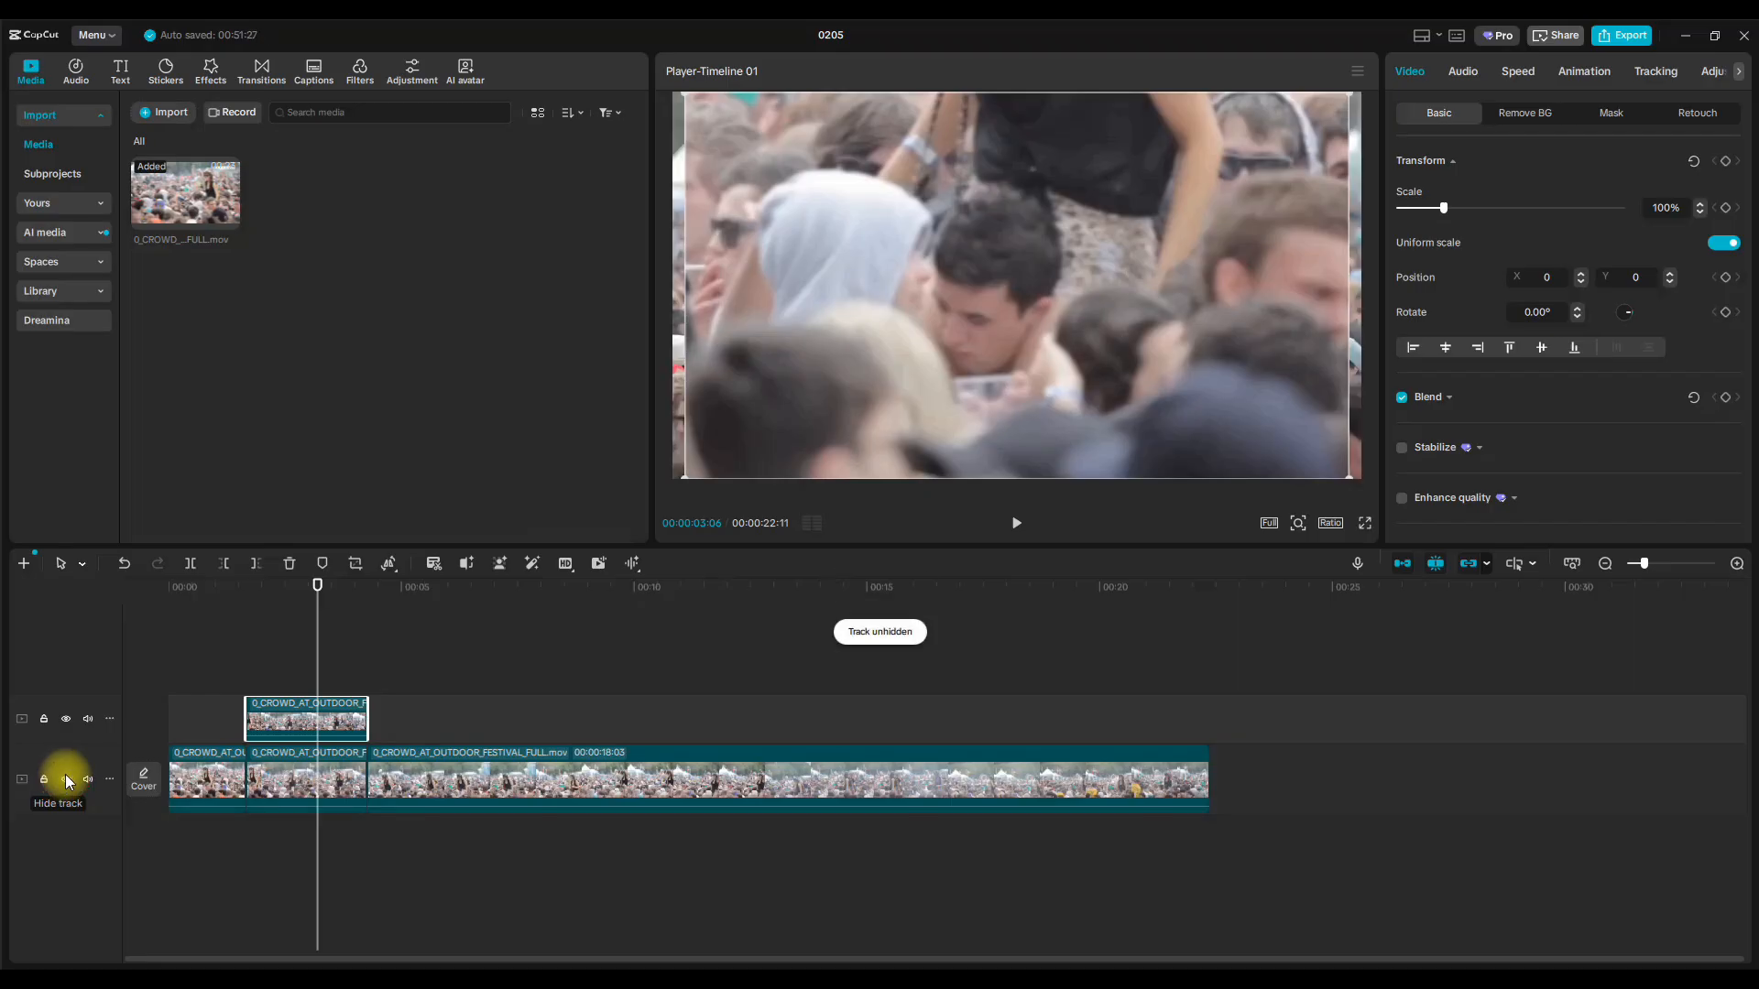
drag(1350, 473, 957, 322)
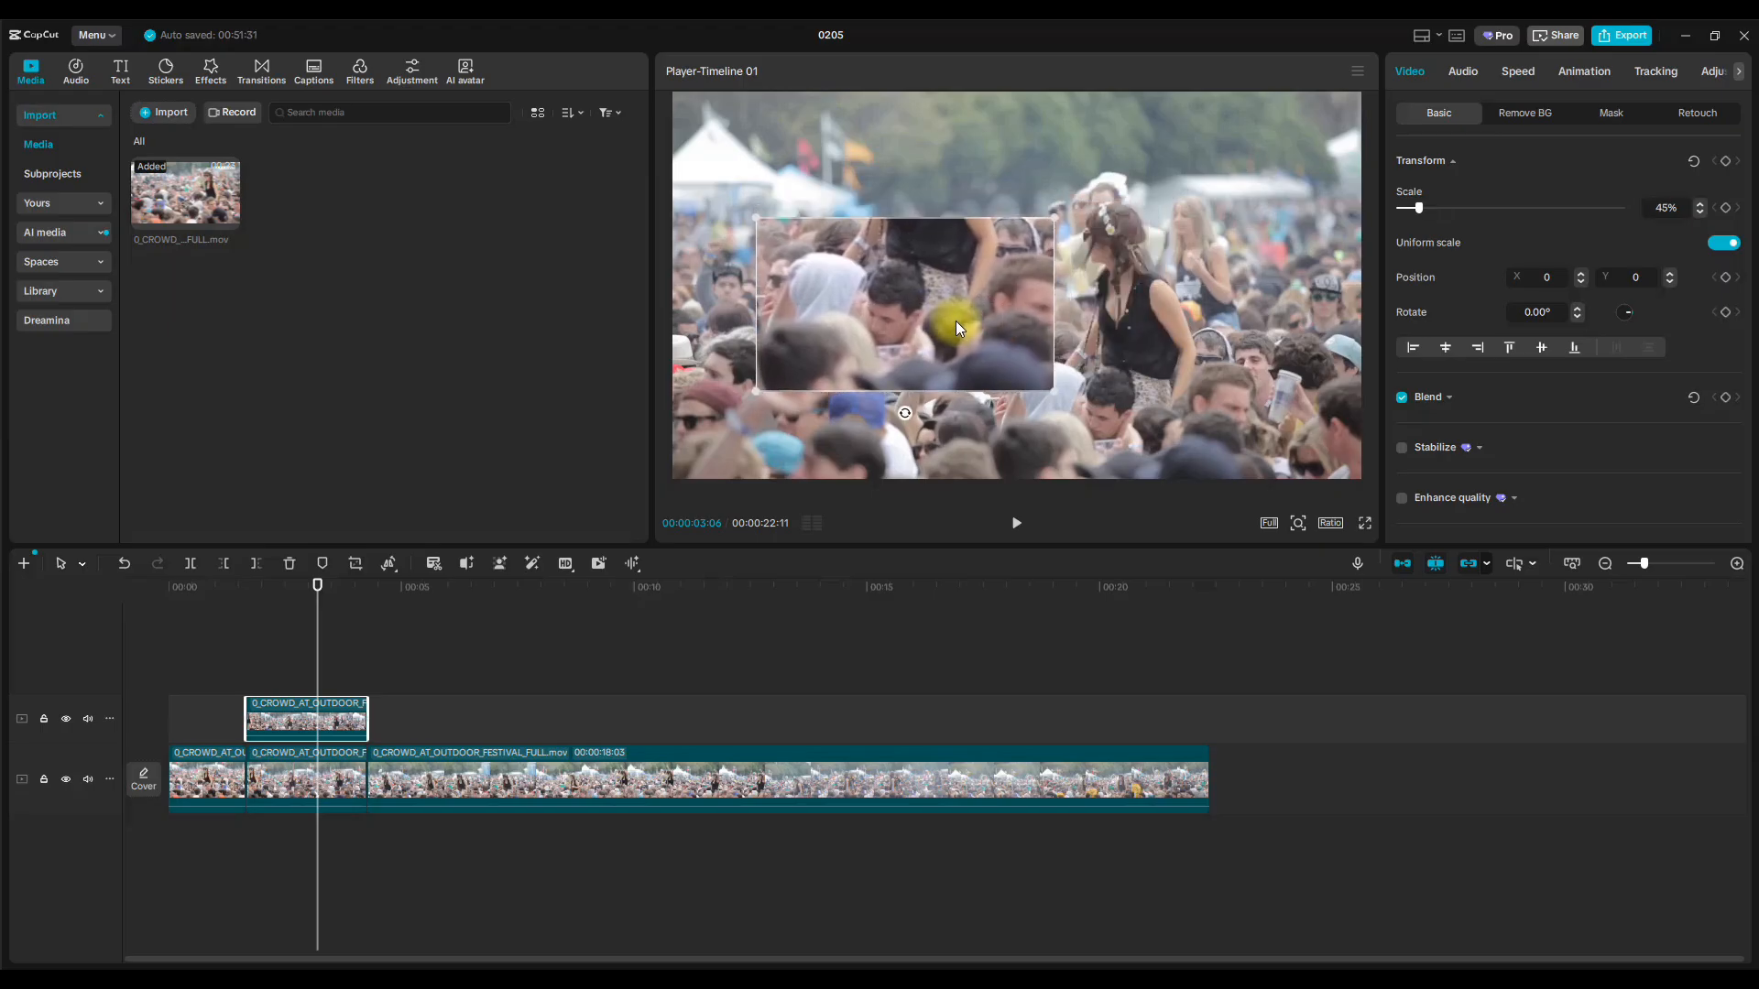
drag(1035, 395, 1008, 364)
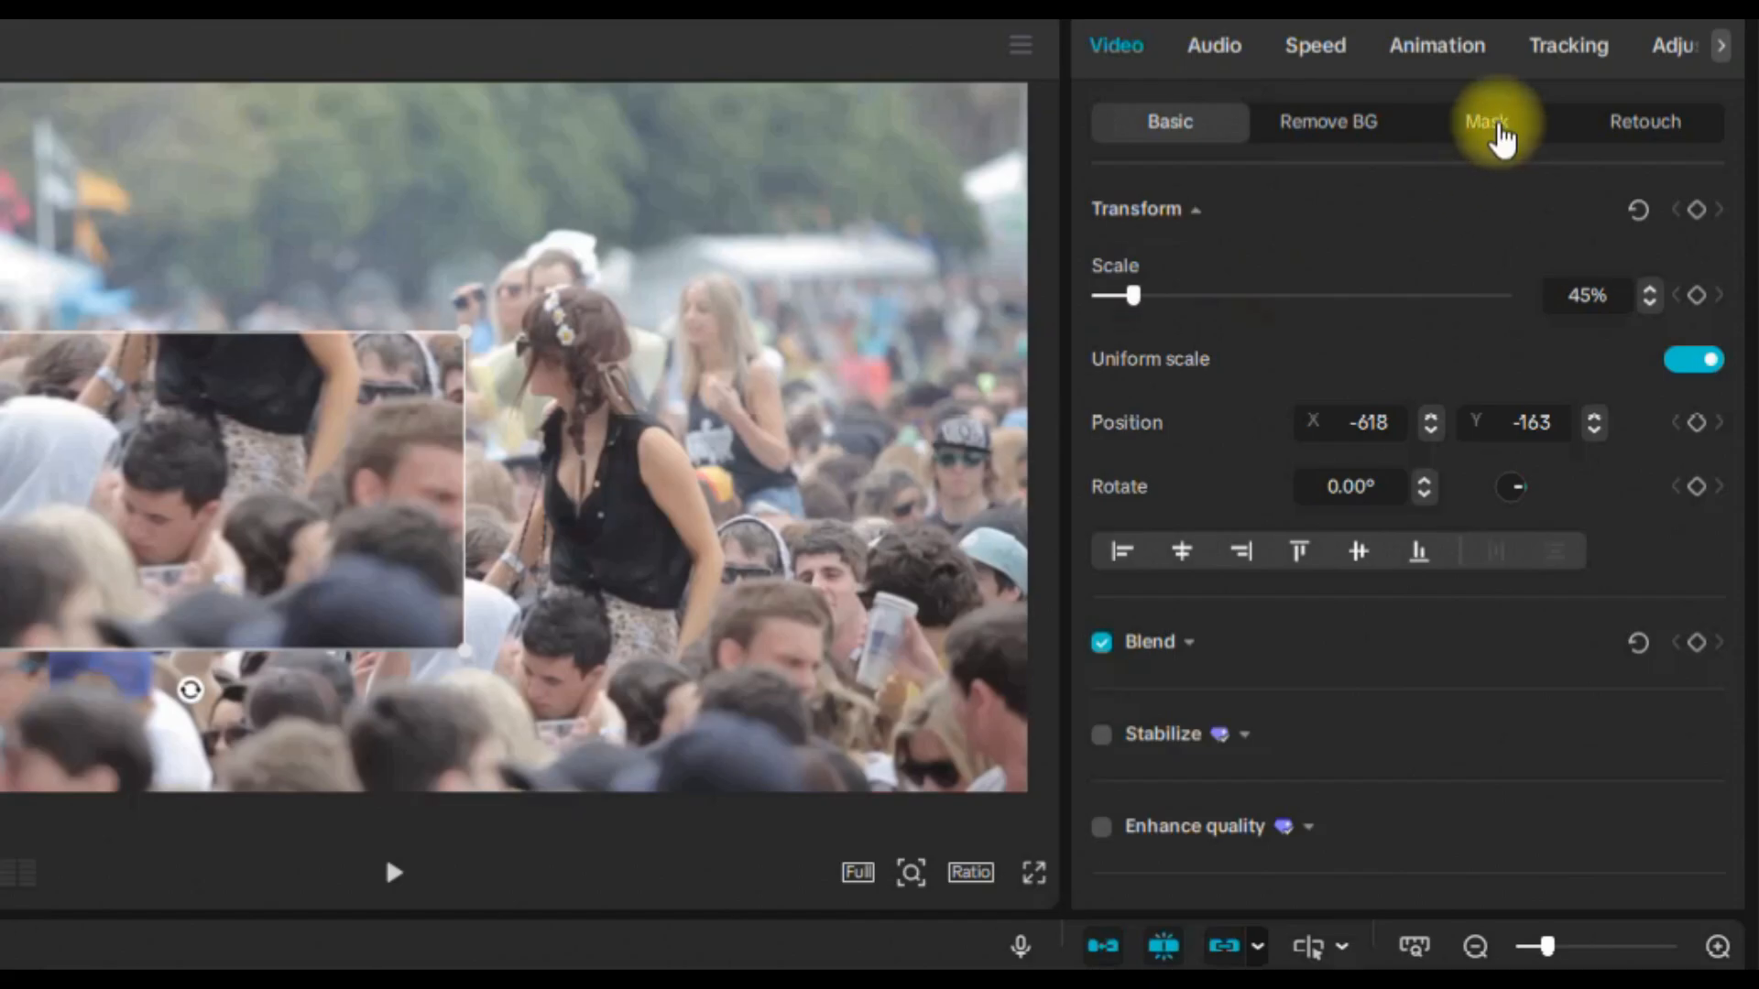
Add a circle mask to the cropped overlay so only the man's head area shows.
click(1499, 129)
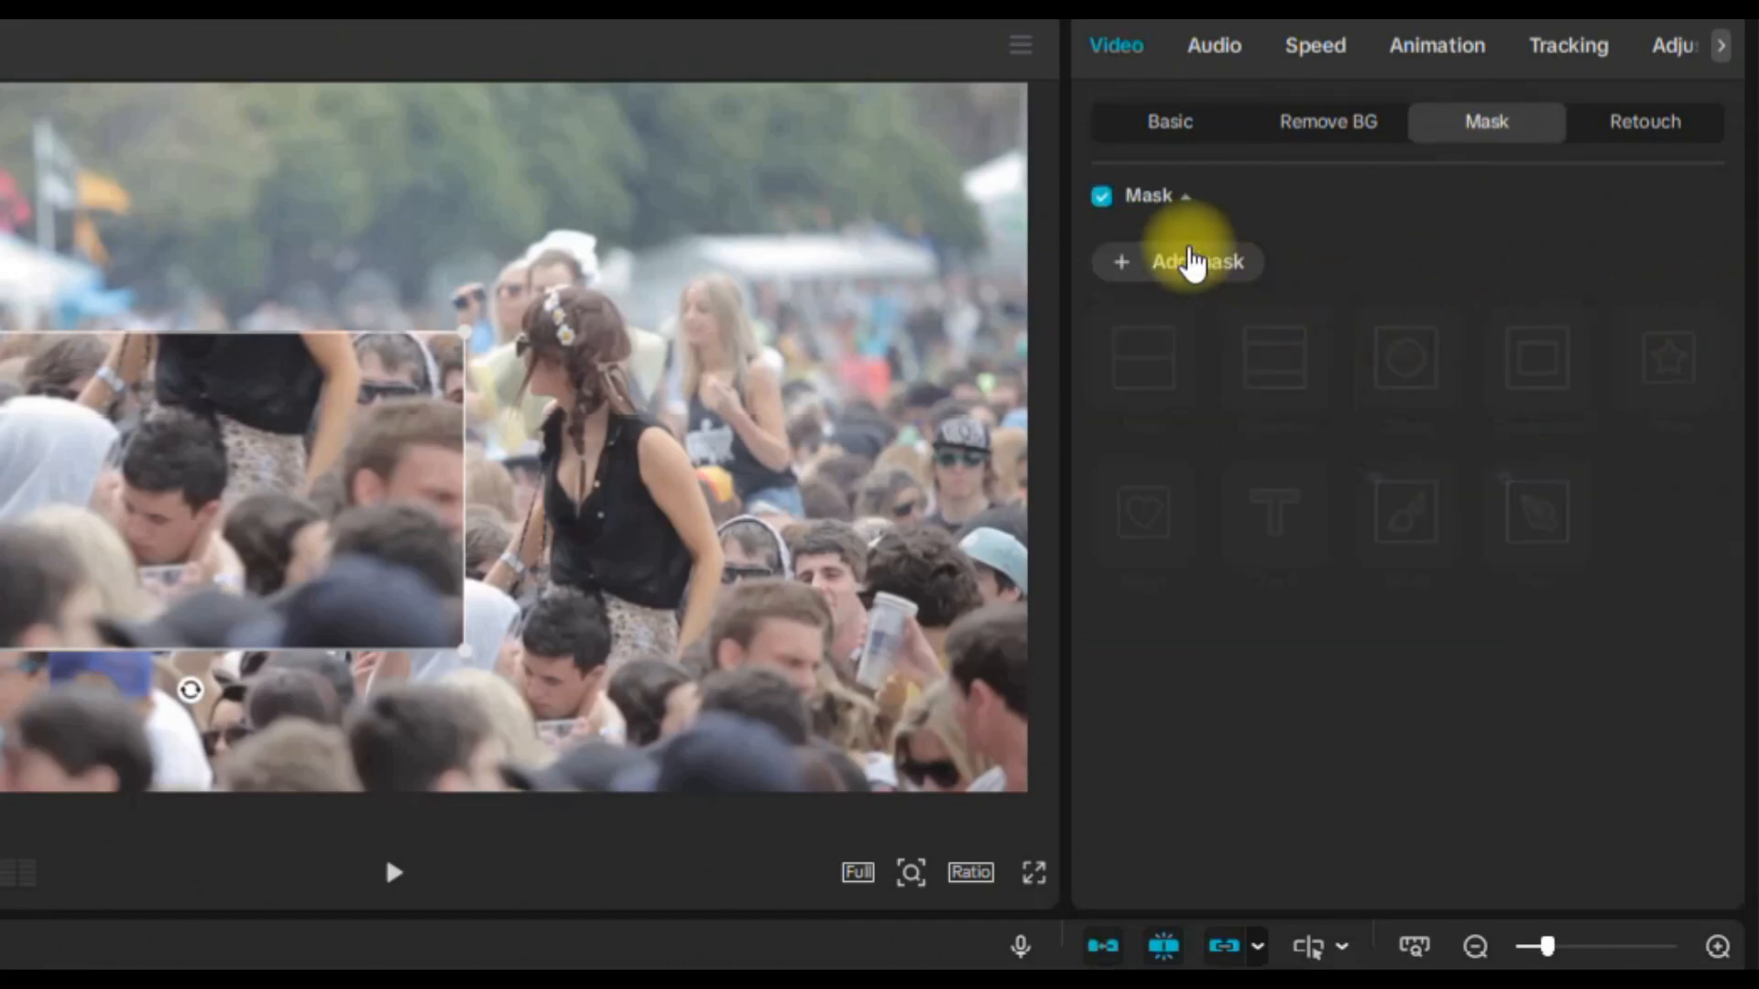
click(1191, 263)
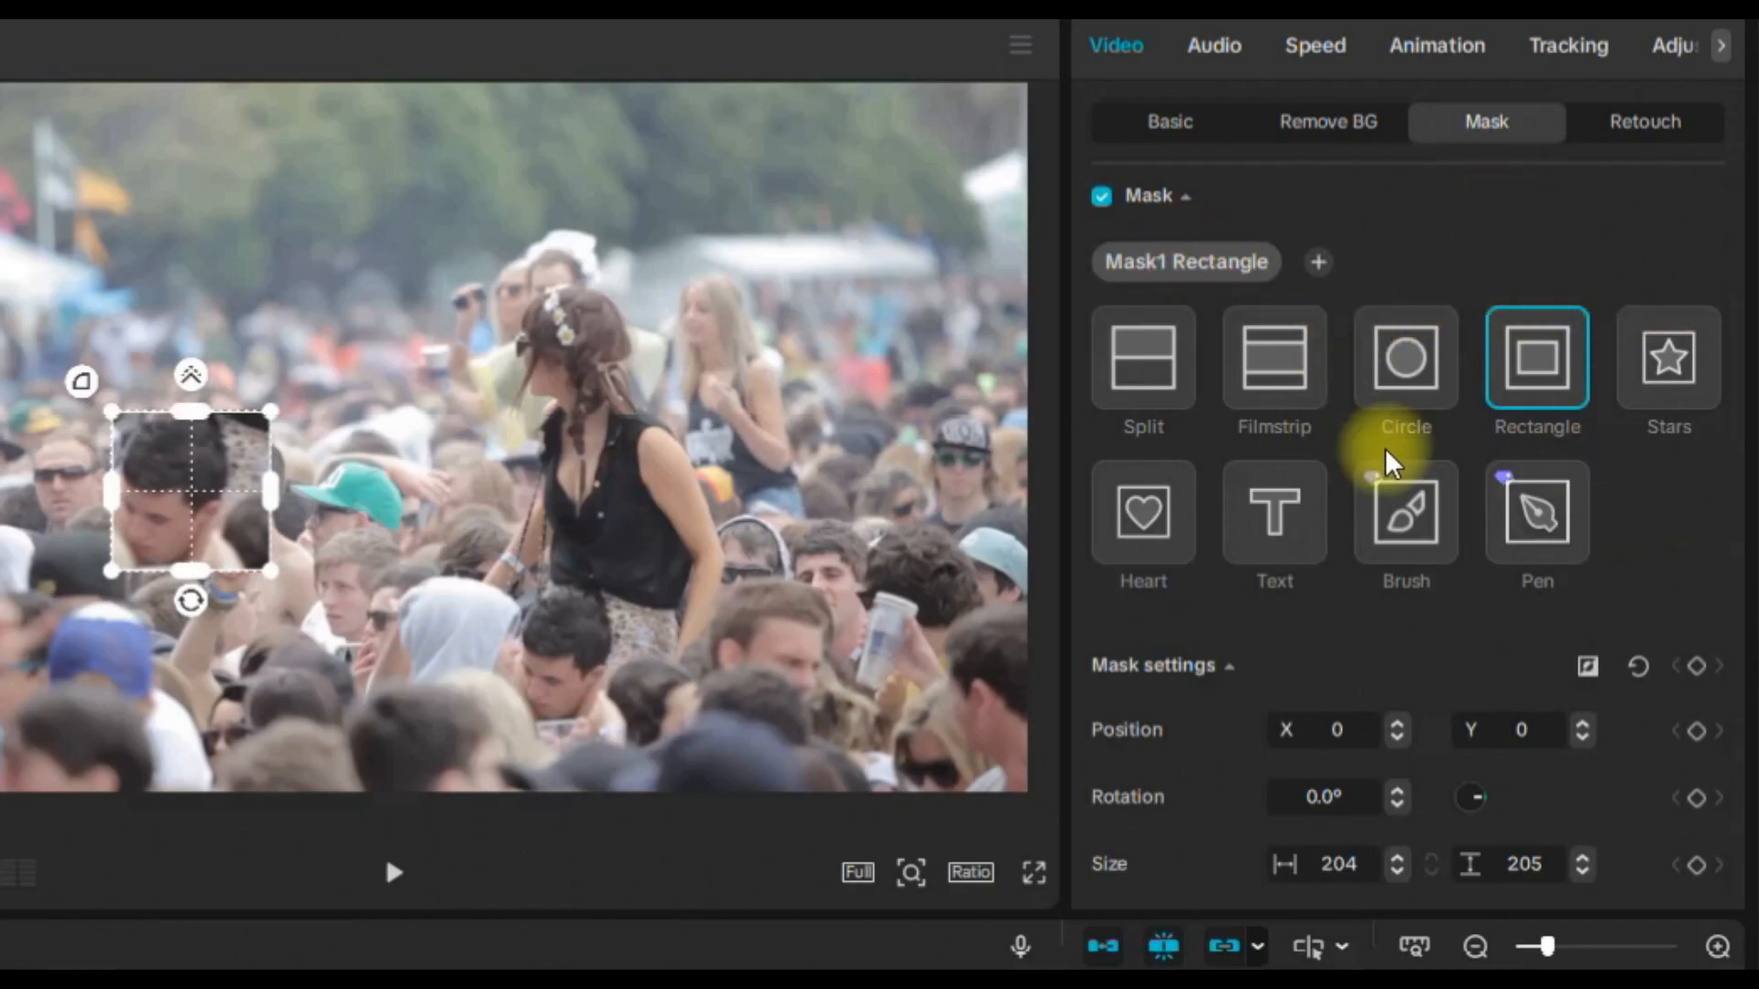
click(1401, 385)
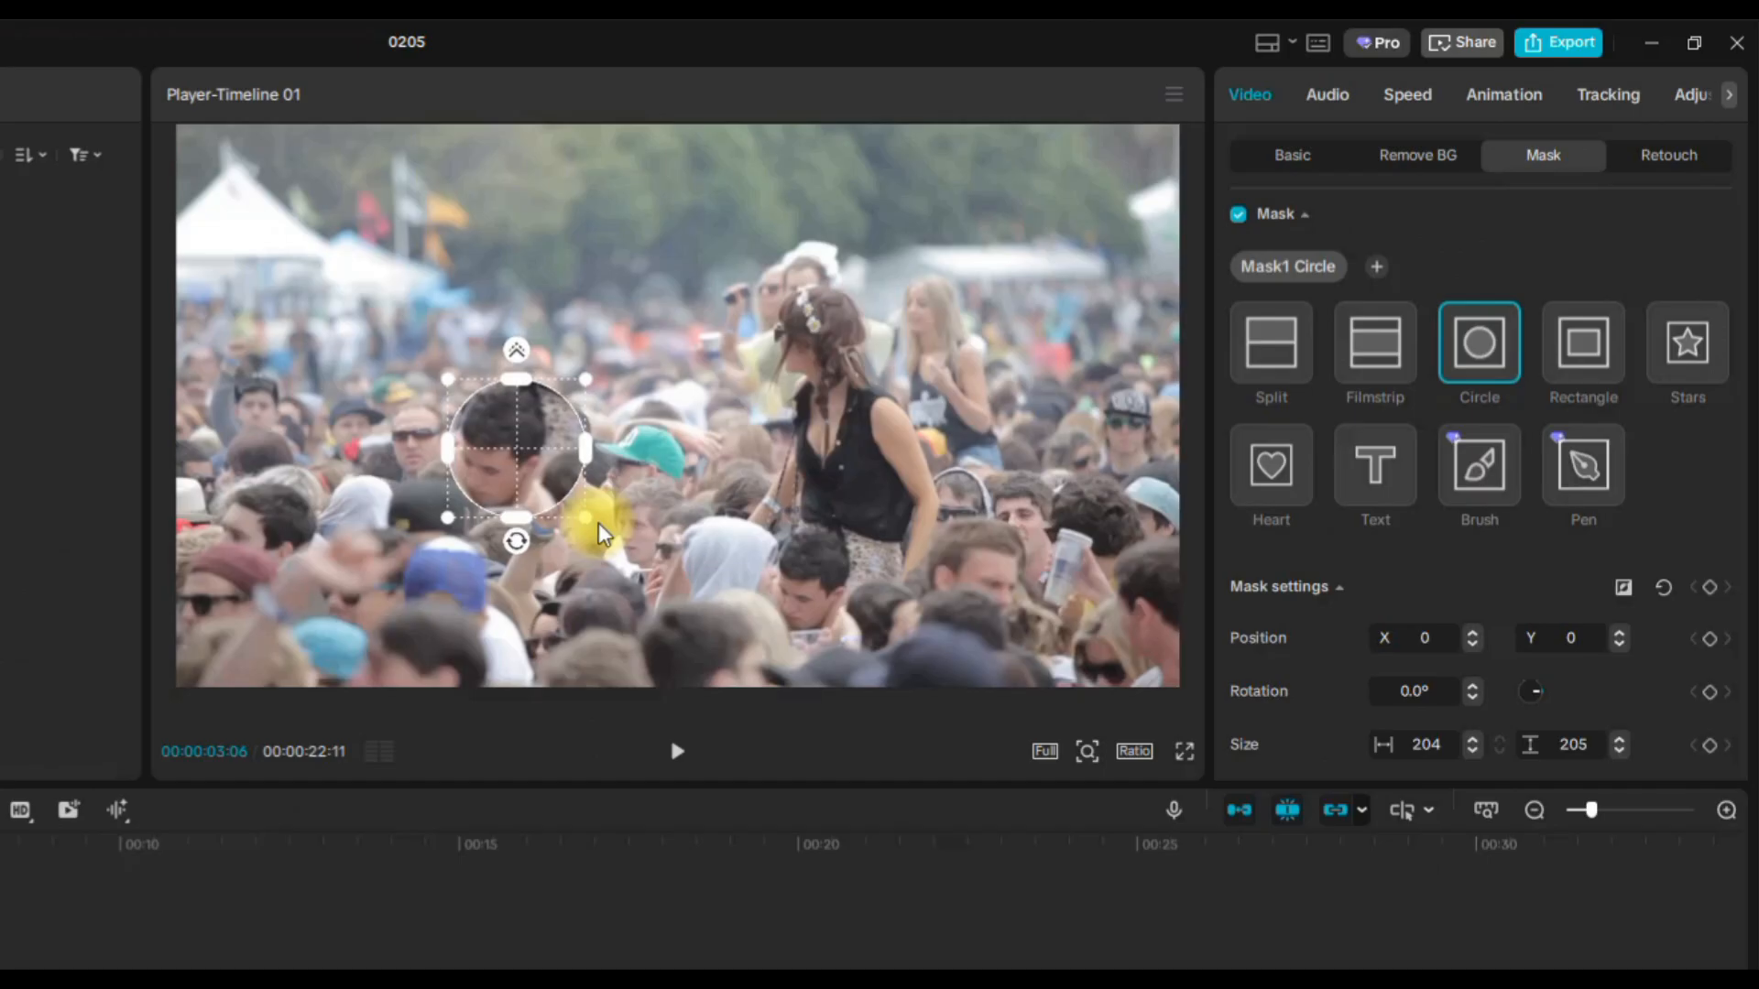
Enlarge the overlay's circle mask to about 330 × 332 and shift it to X -19, Y -17 around the man's head.
drag(600, 531, 668, 569)
click(562, 471)
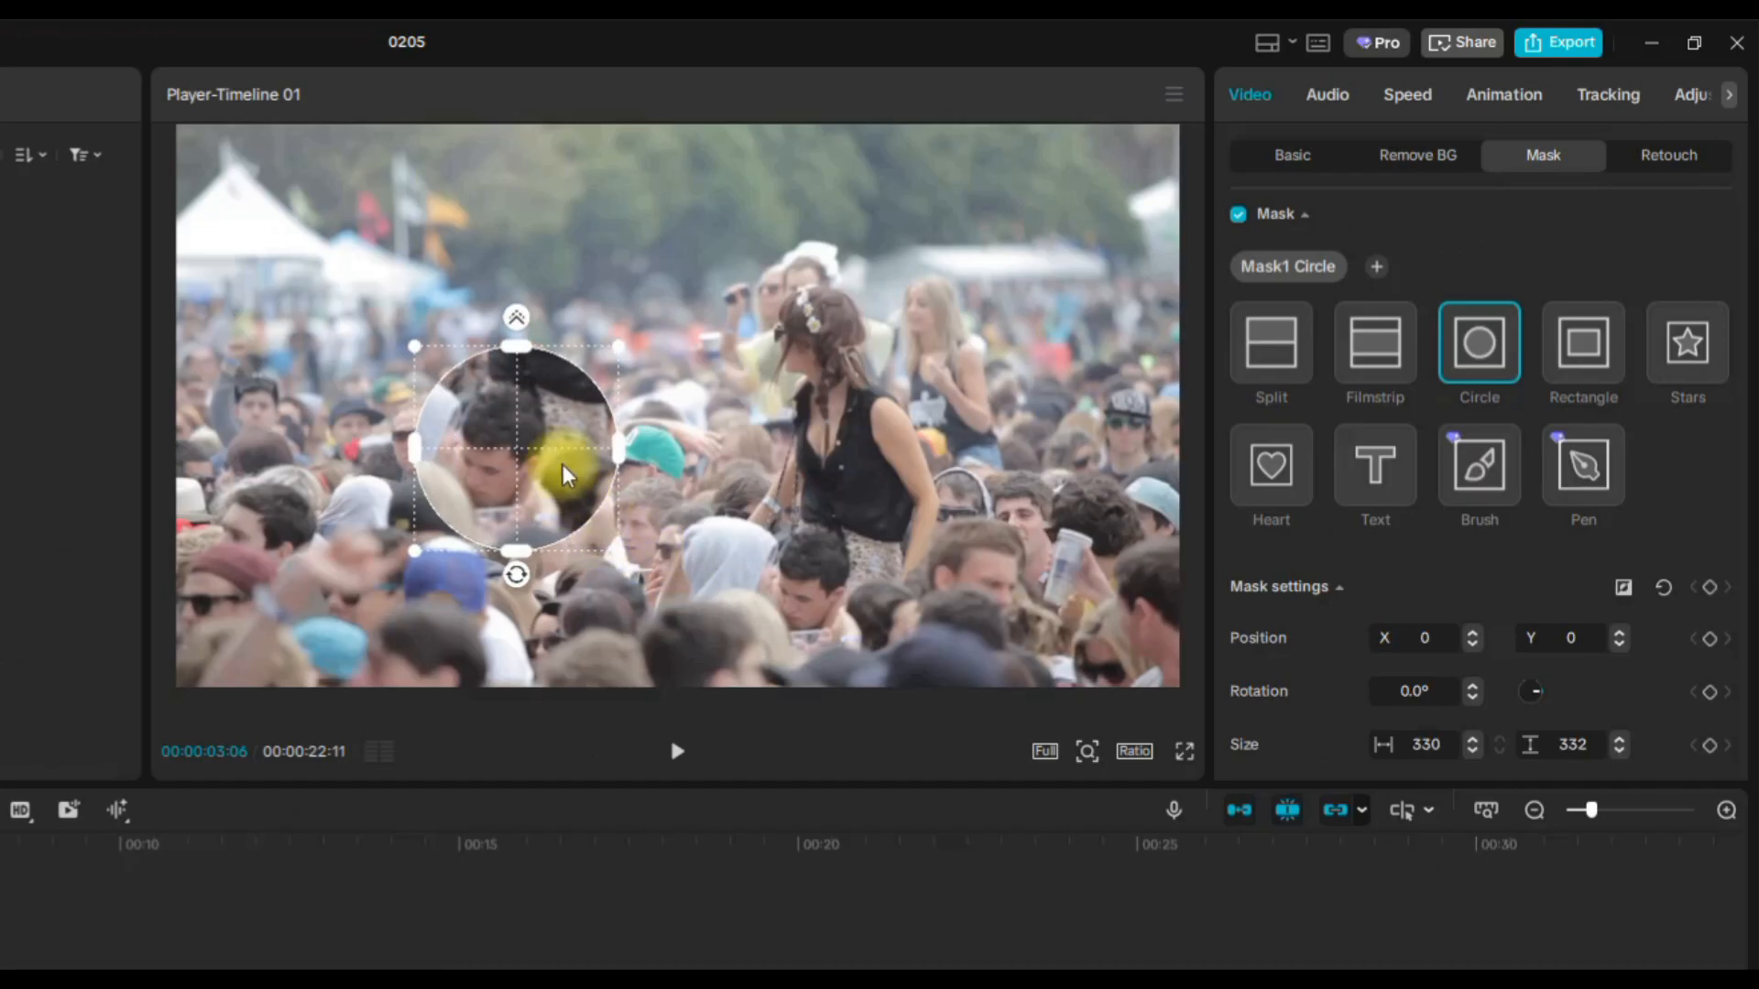
drag(554, 465, 540, 469)
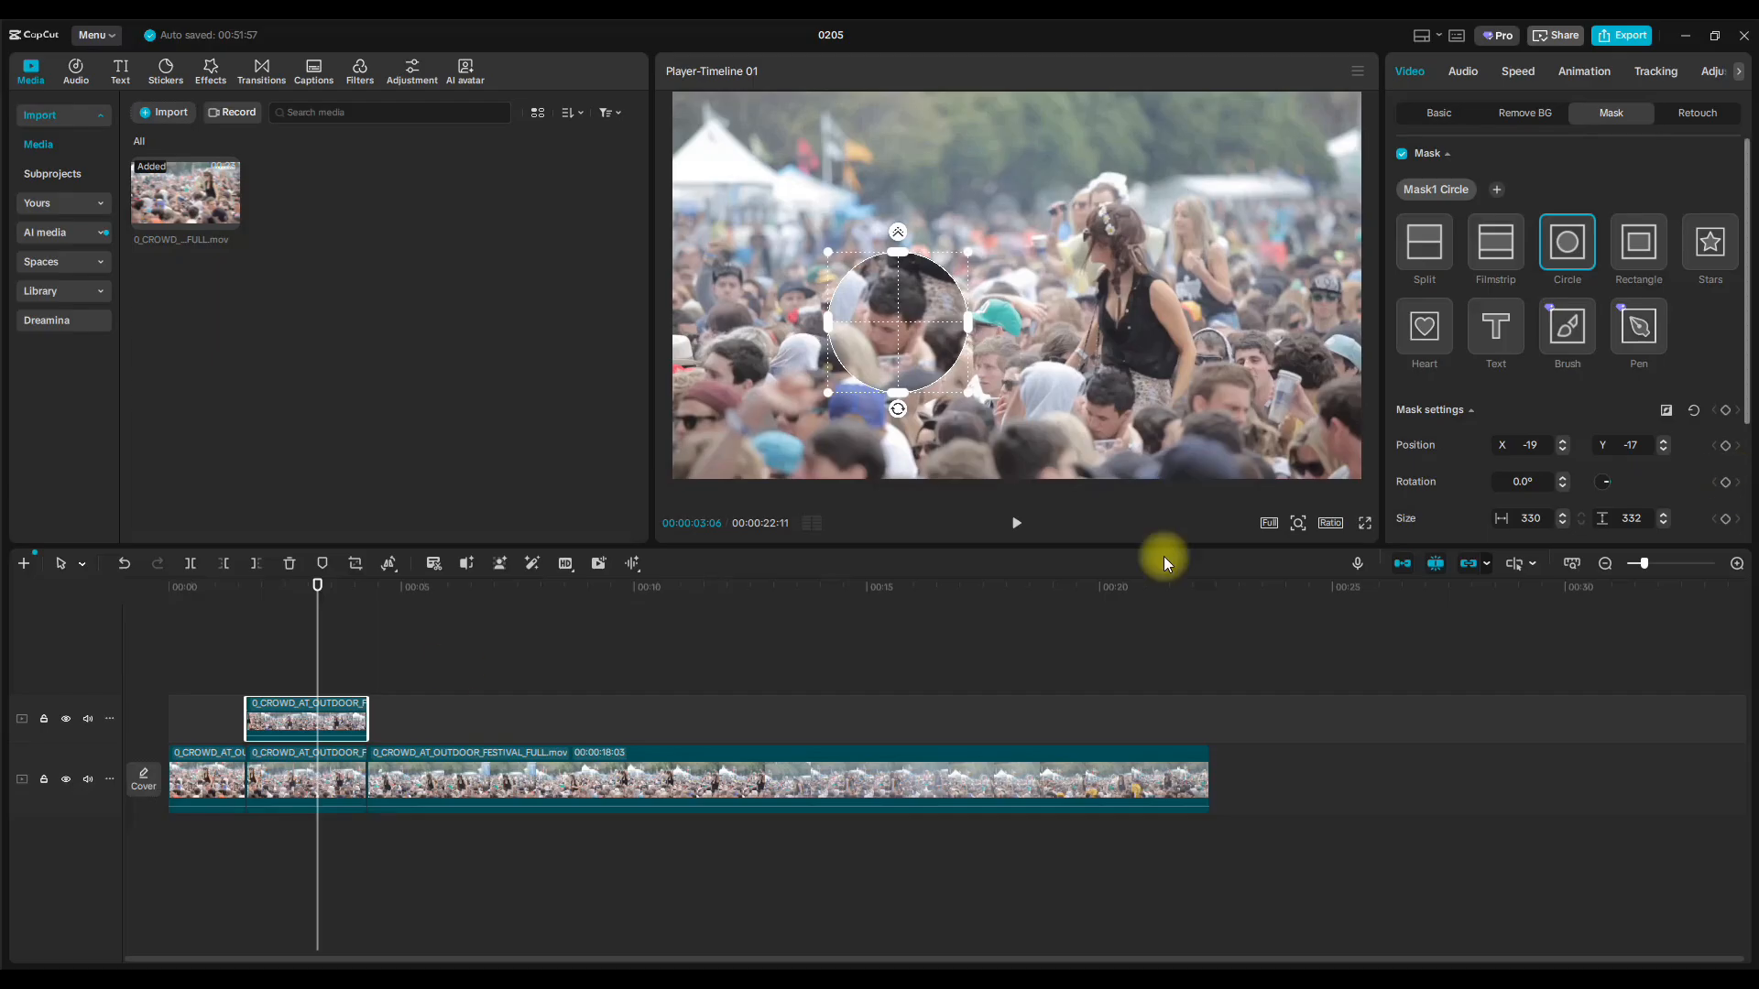
Play the timeline from before the overlay clip to check how the circular magnified overlay appears and ends.
drag(275, 588, 212, 588)
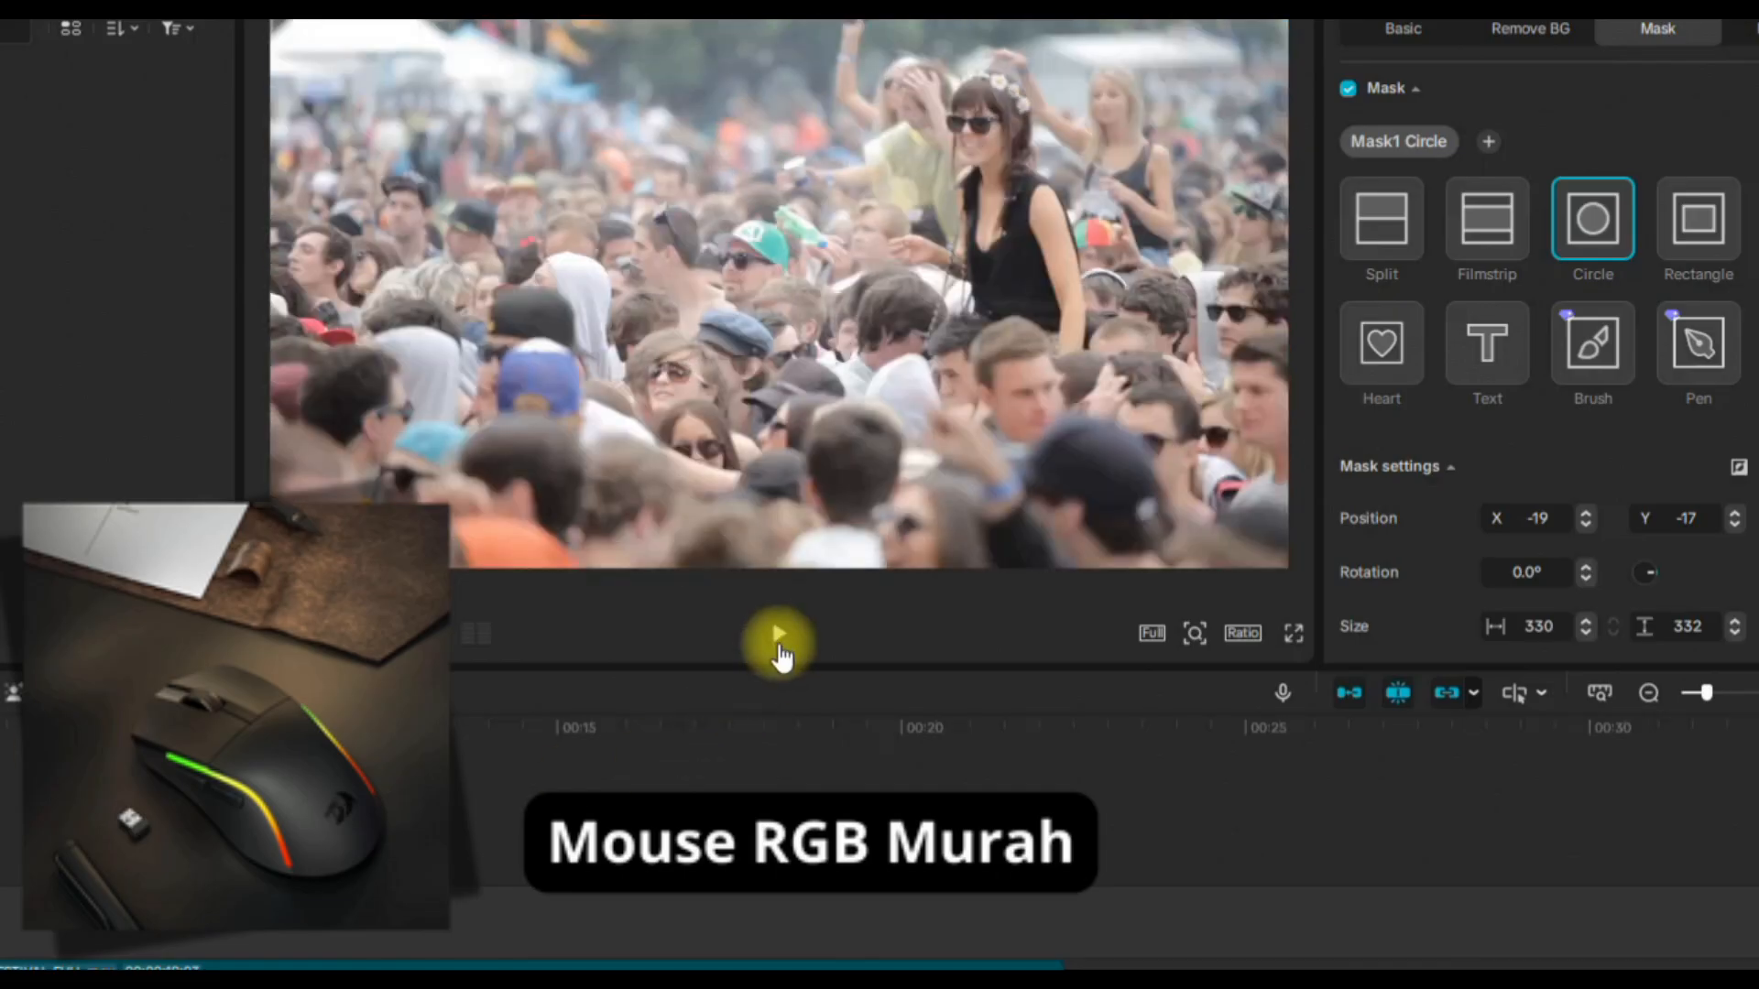
click(779, 645)
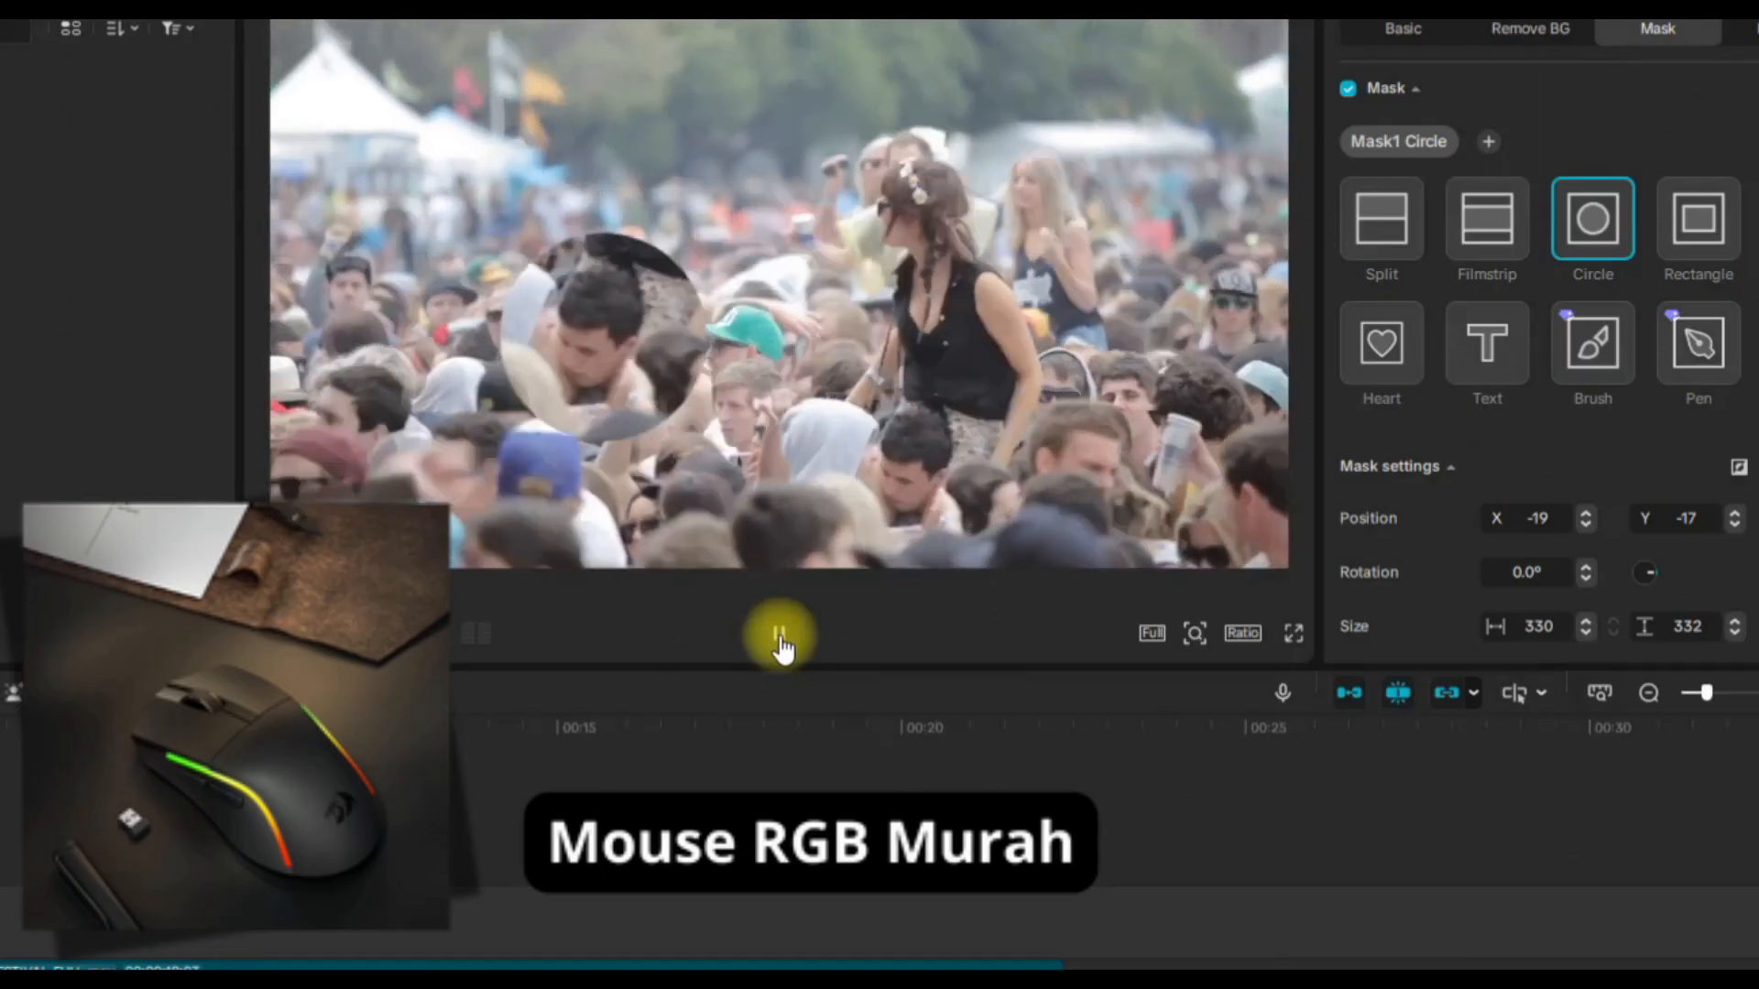
click(780, 645)
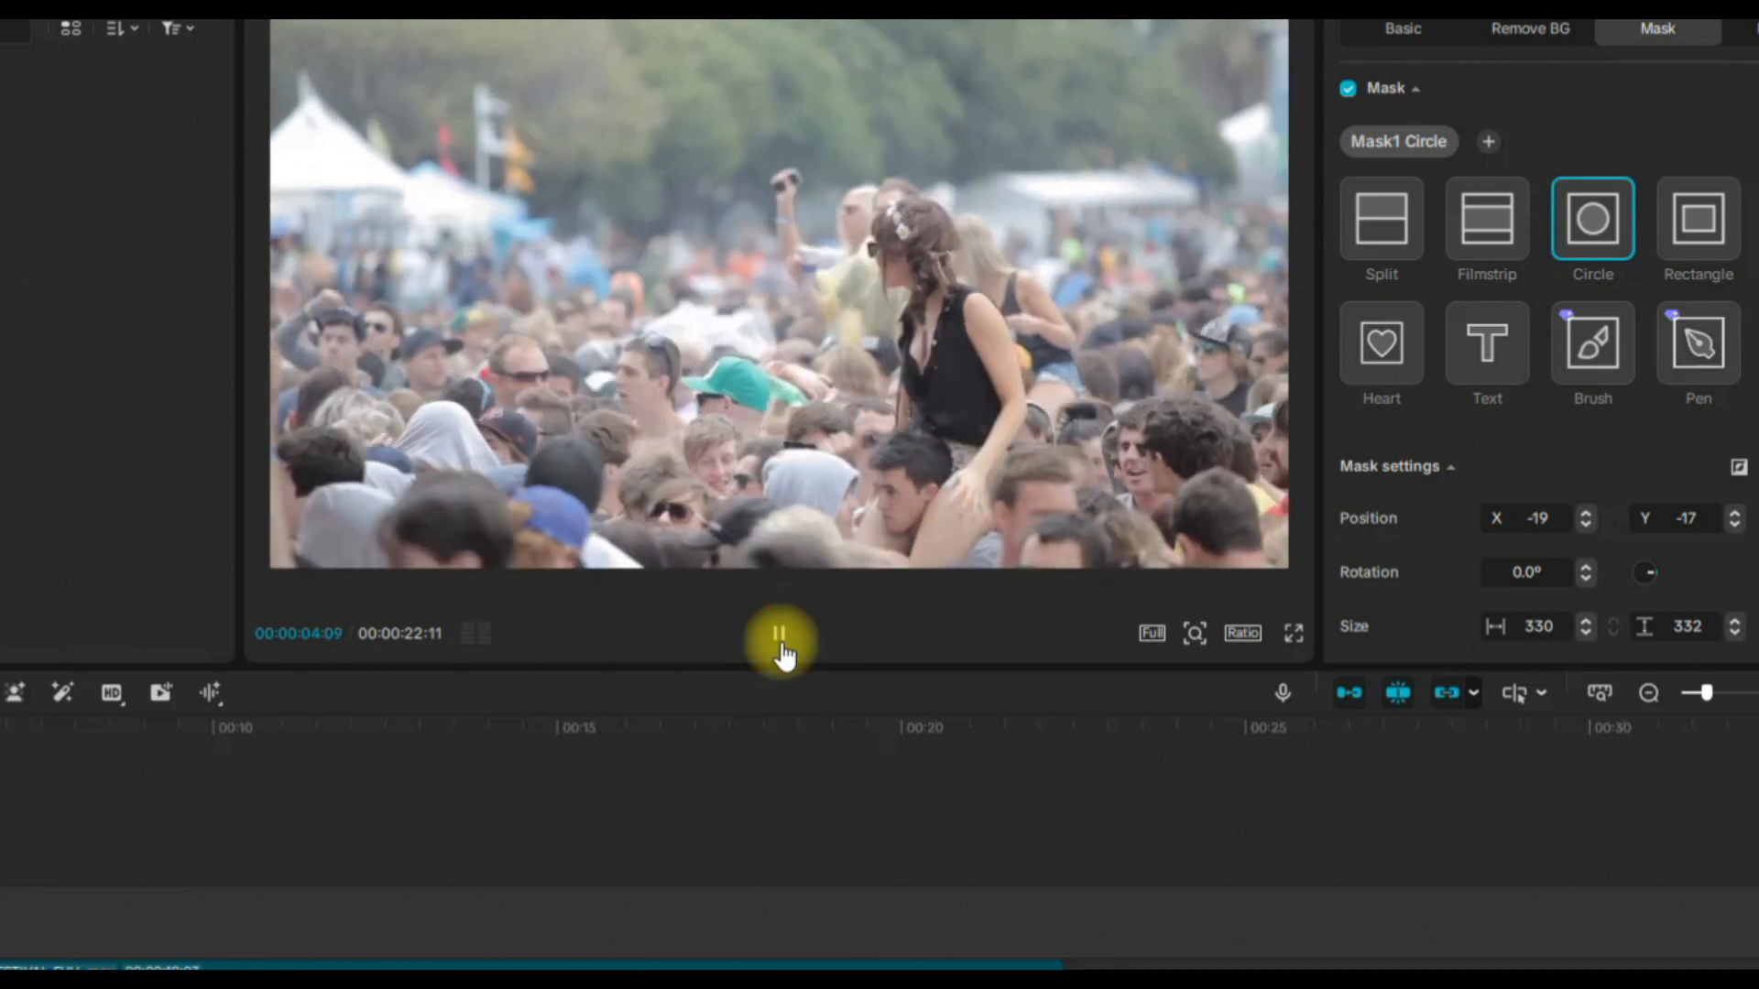
click(779, 645)
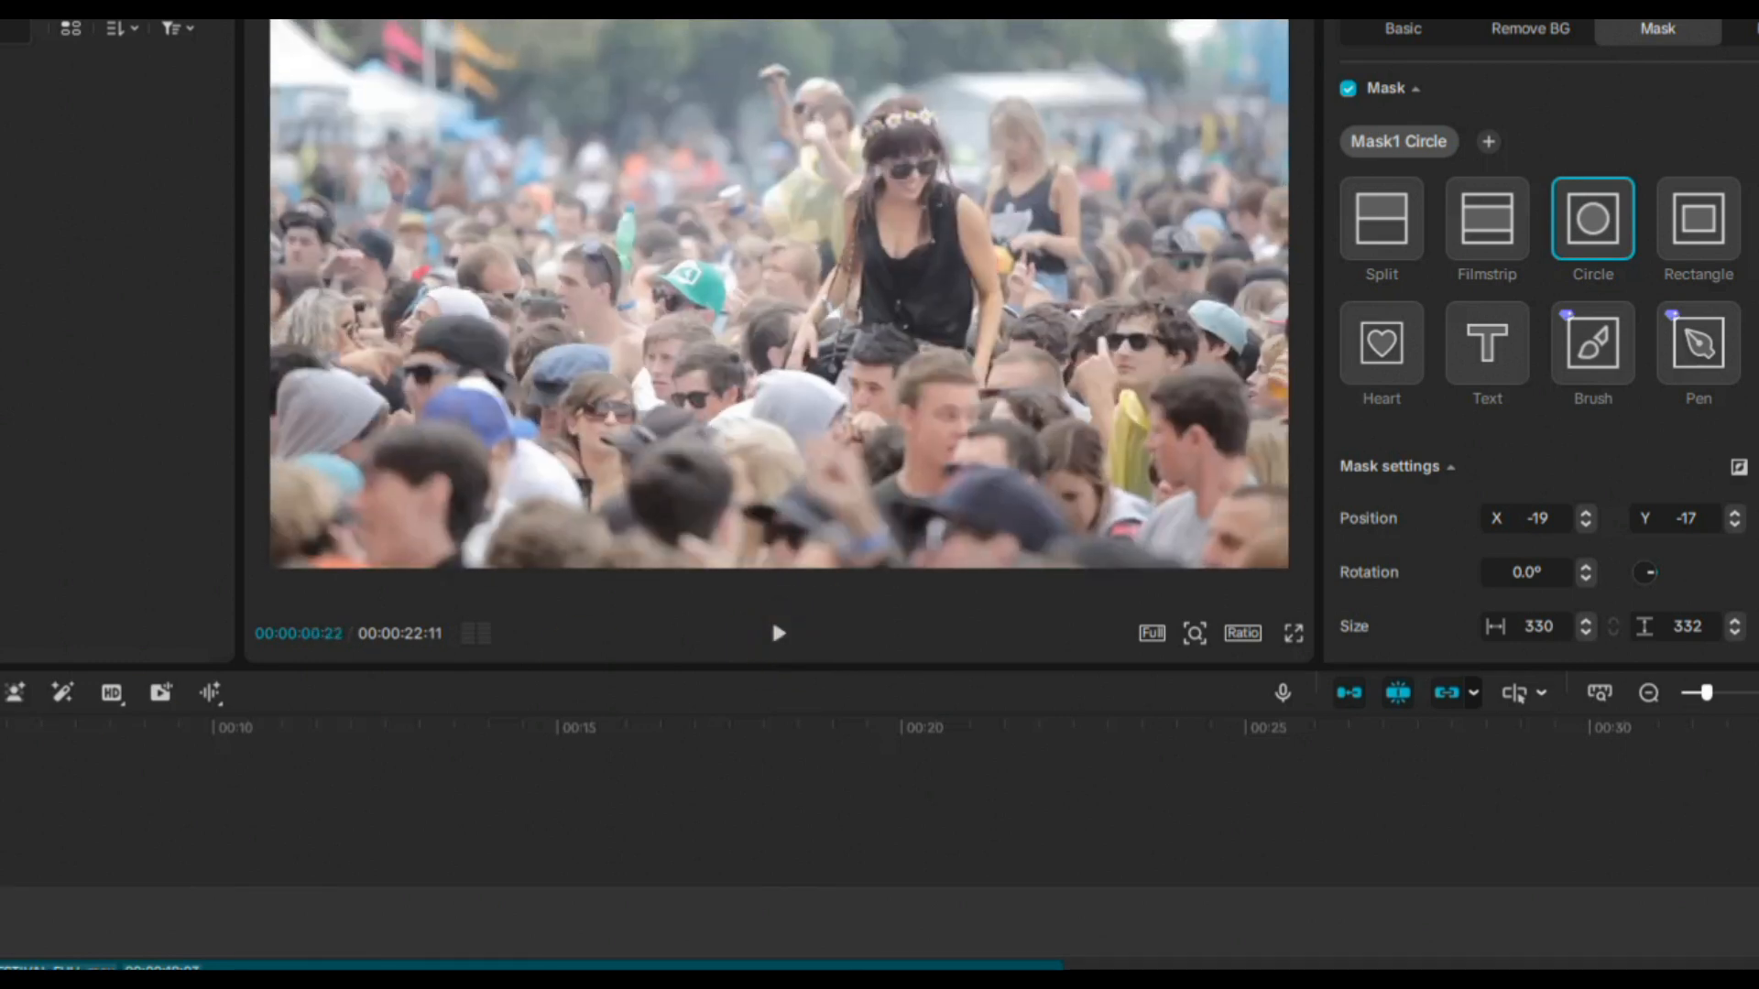
click(779, 633)
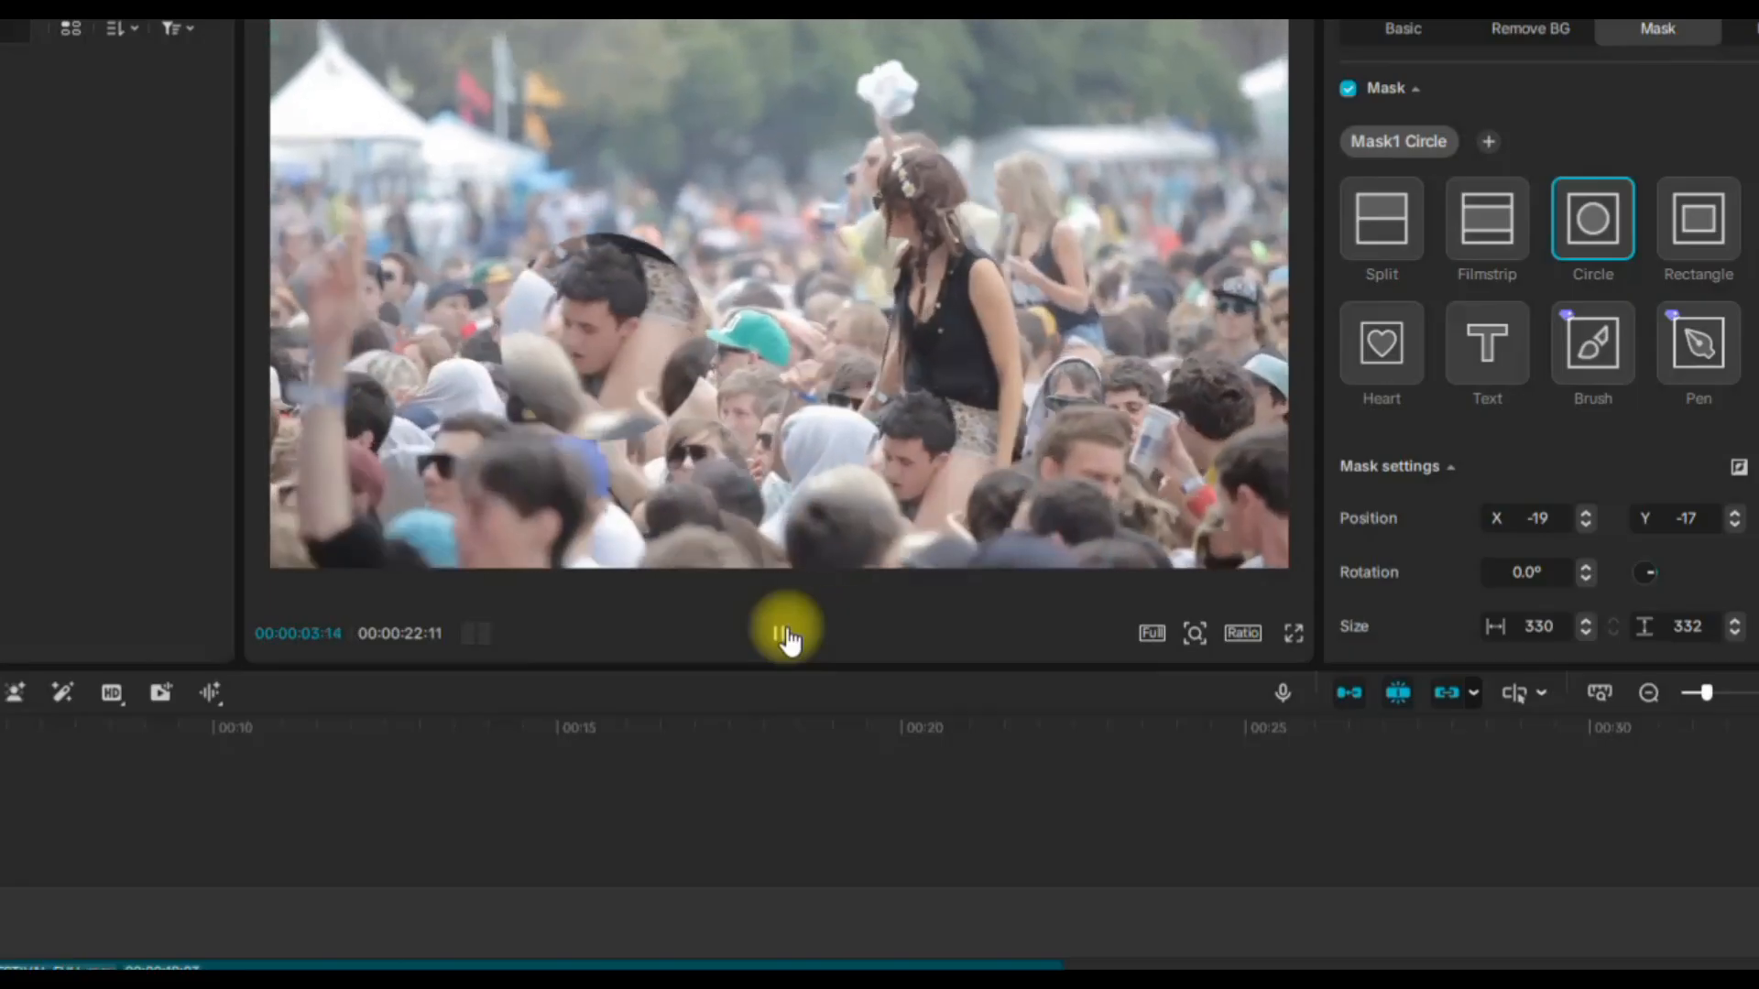
click(785, 633)
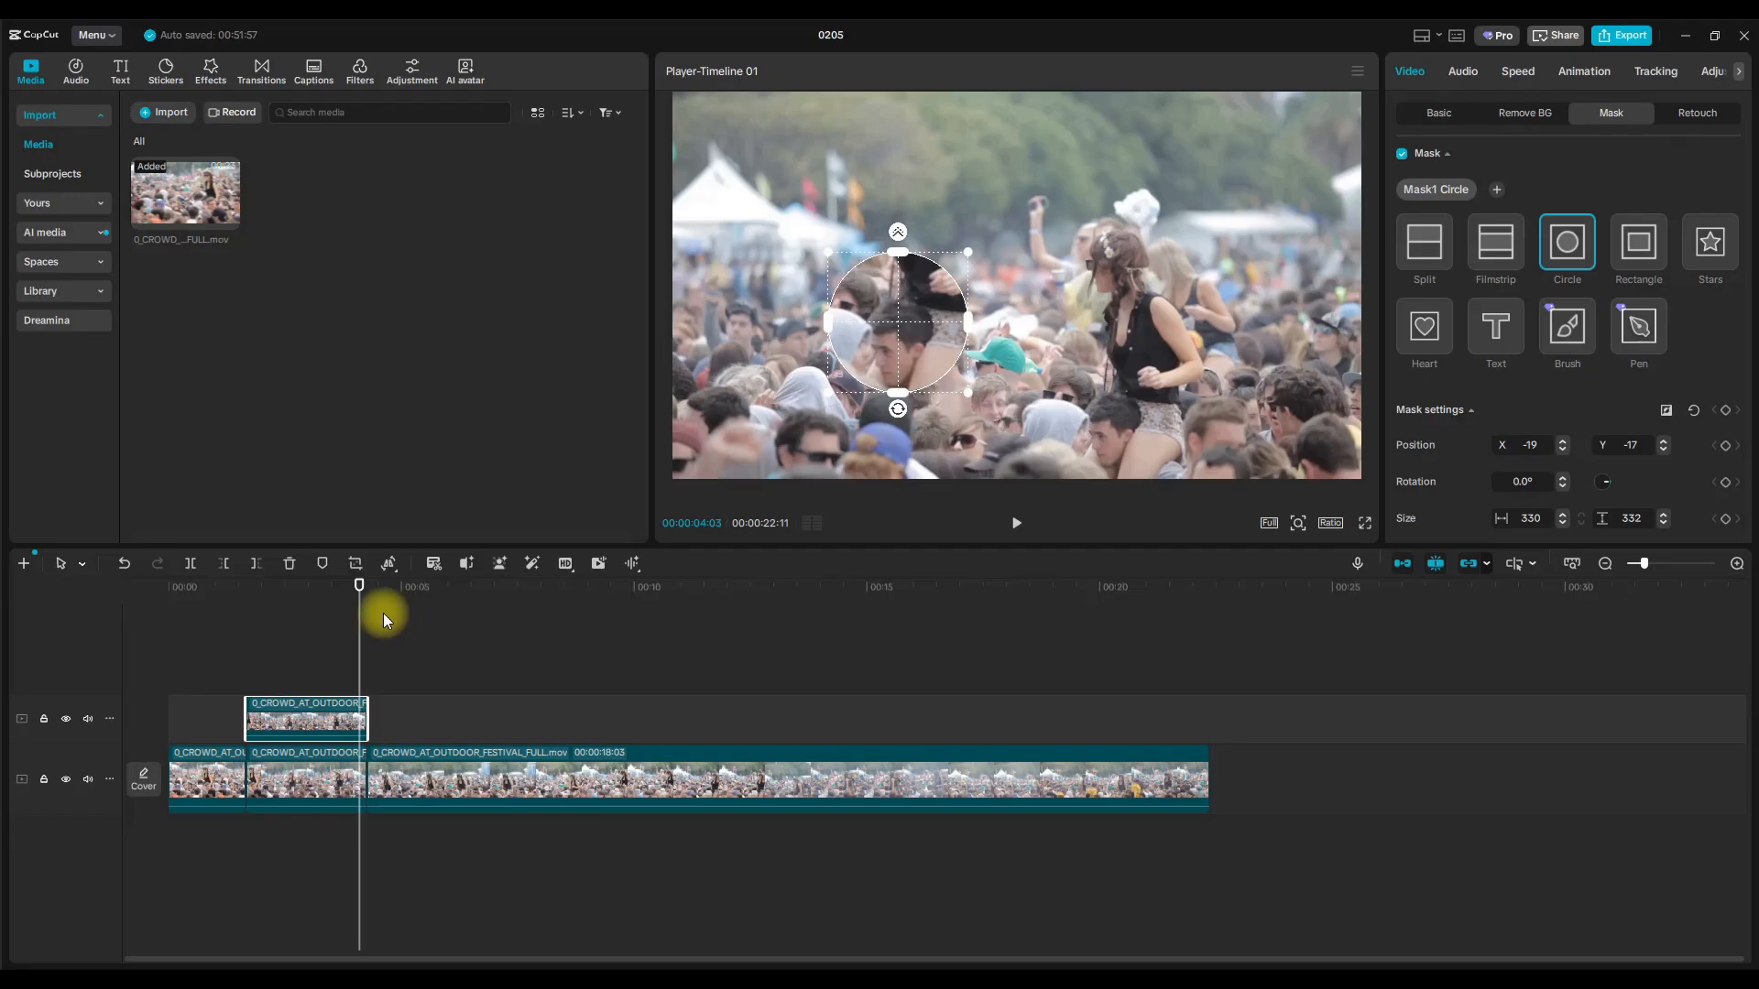
Reduce the overlay's circle mask to 264 × 265 and play the overlay section to check it.
click(349, 608)
click(335, 608)
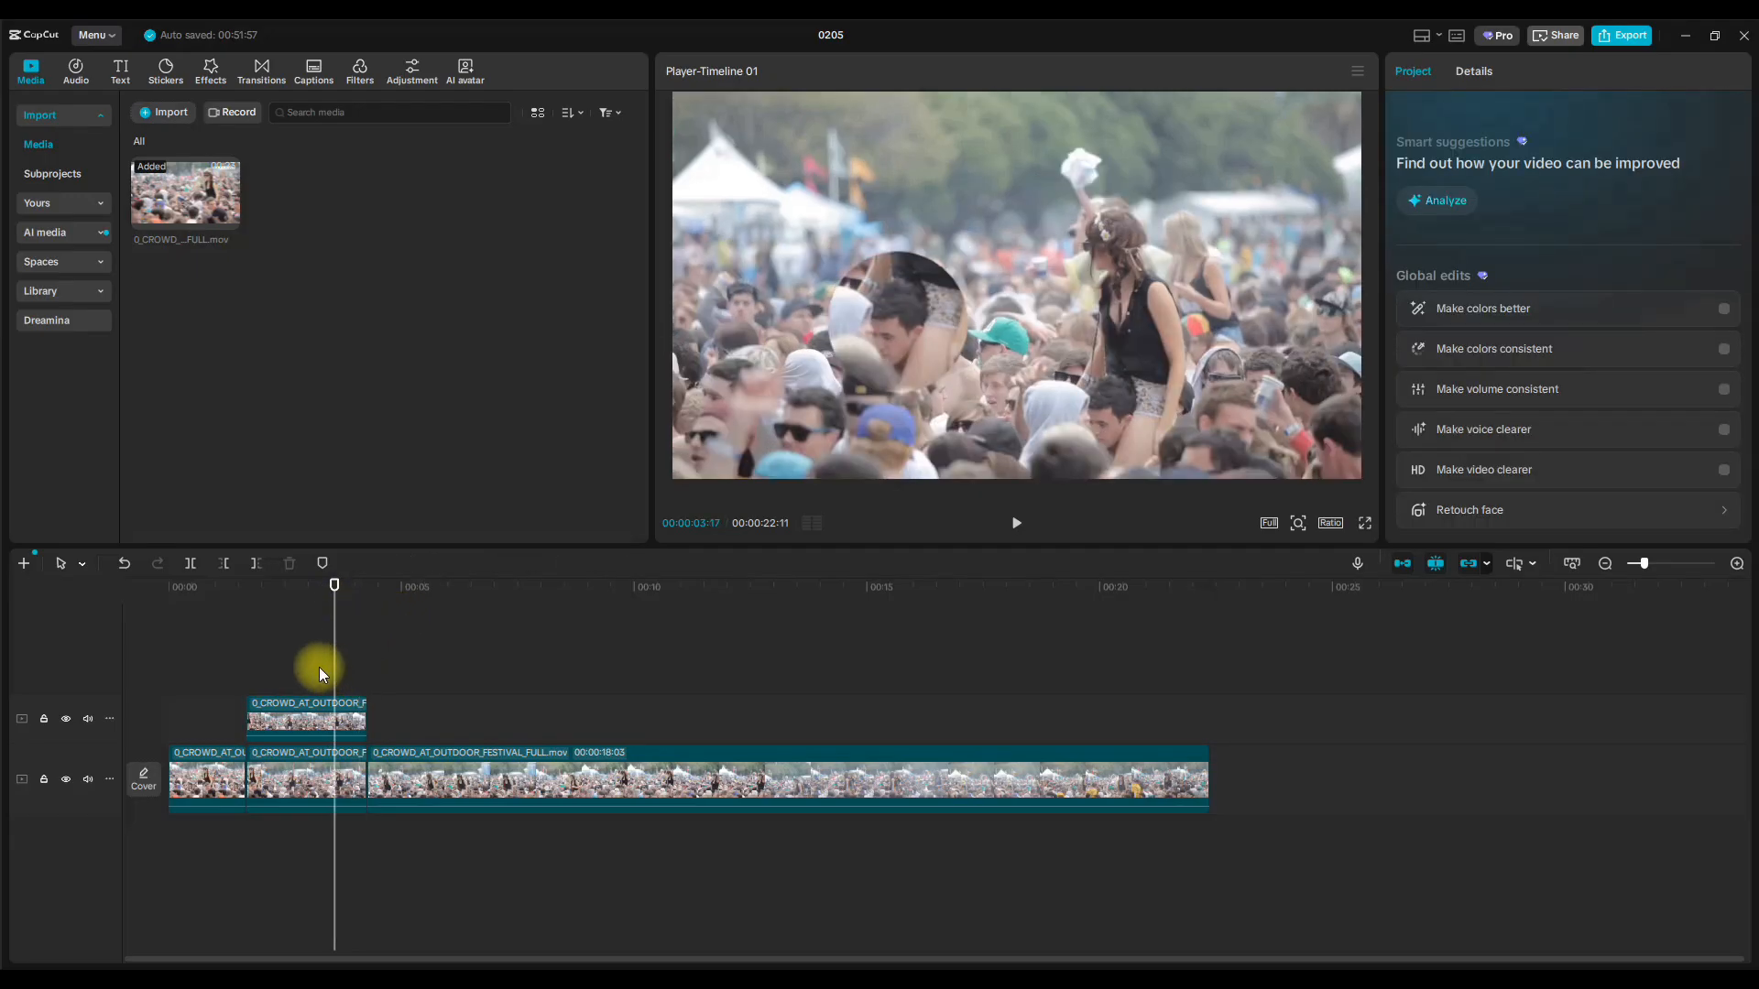
click(309, 710)
drag(968, 391, 936, 366)
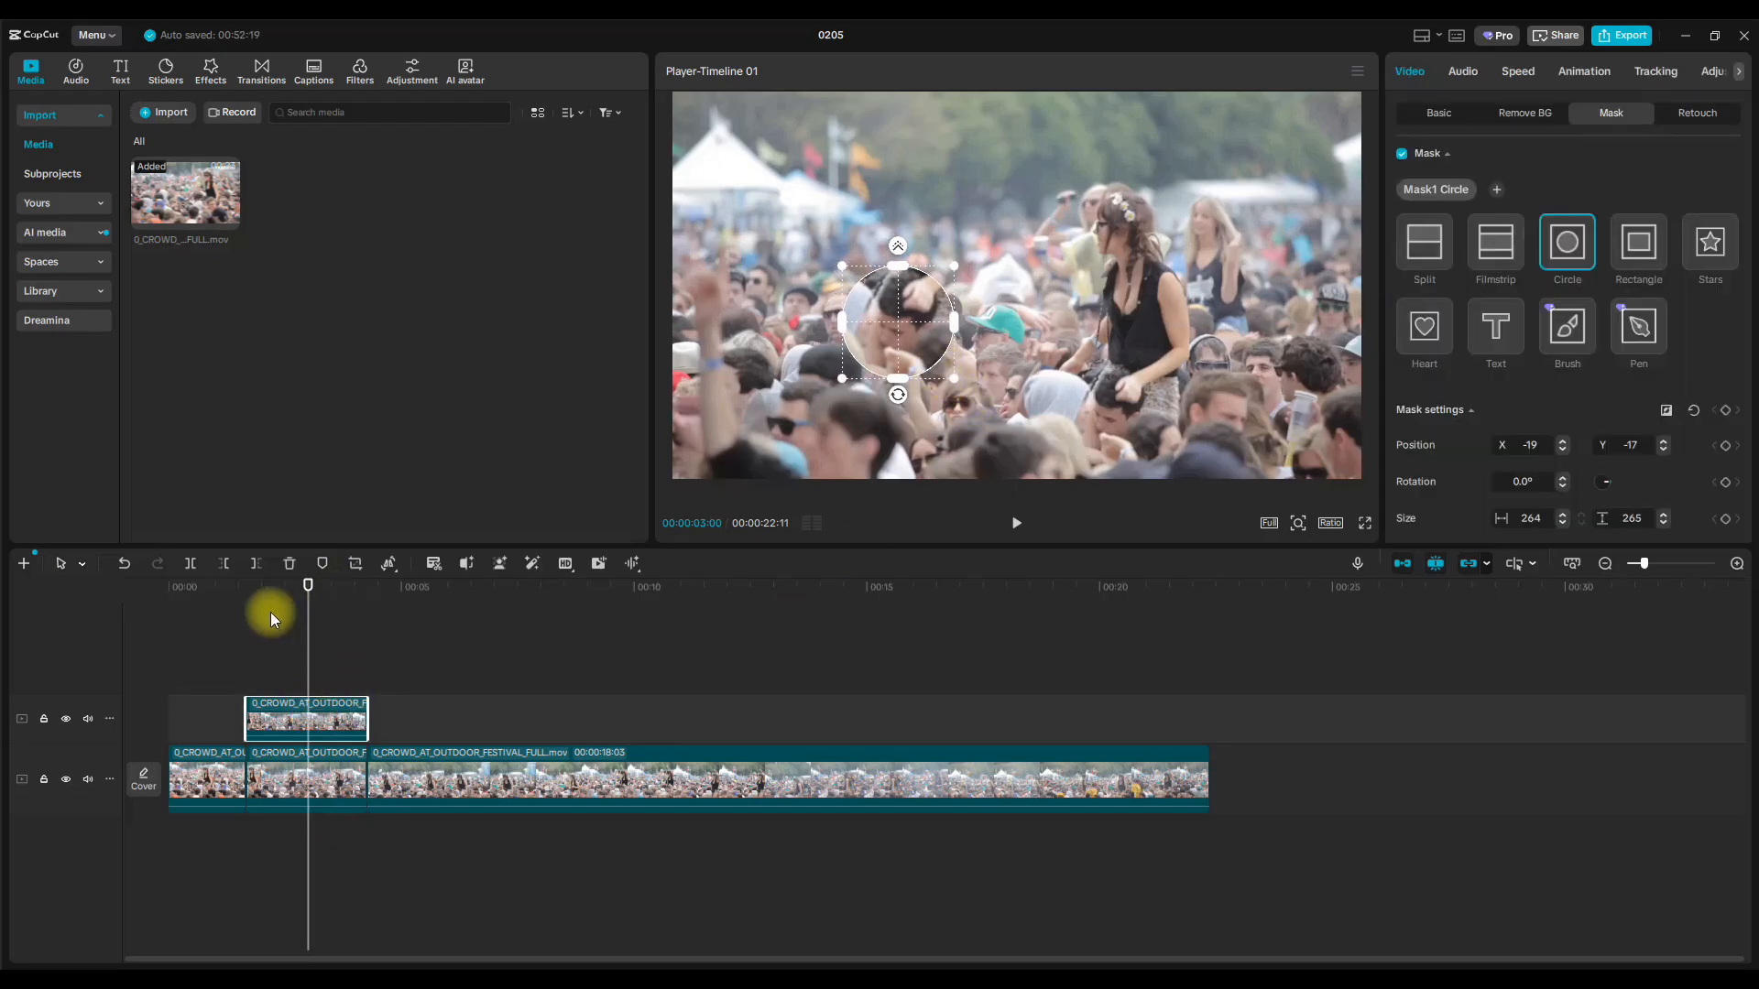
click(234, 590)
click(1013, 520)
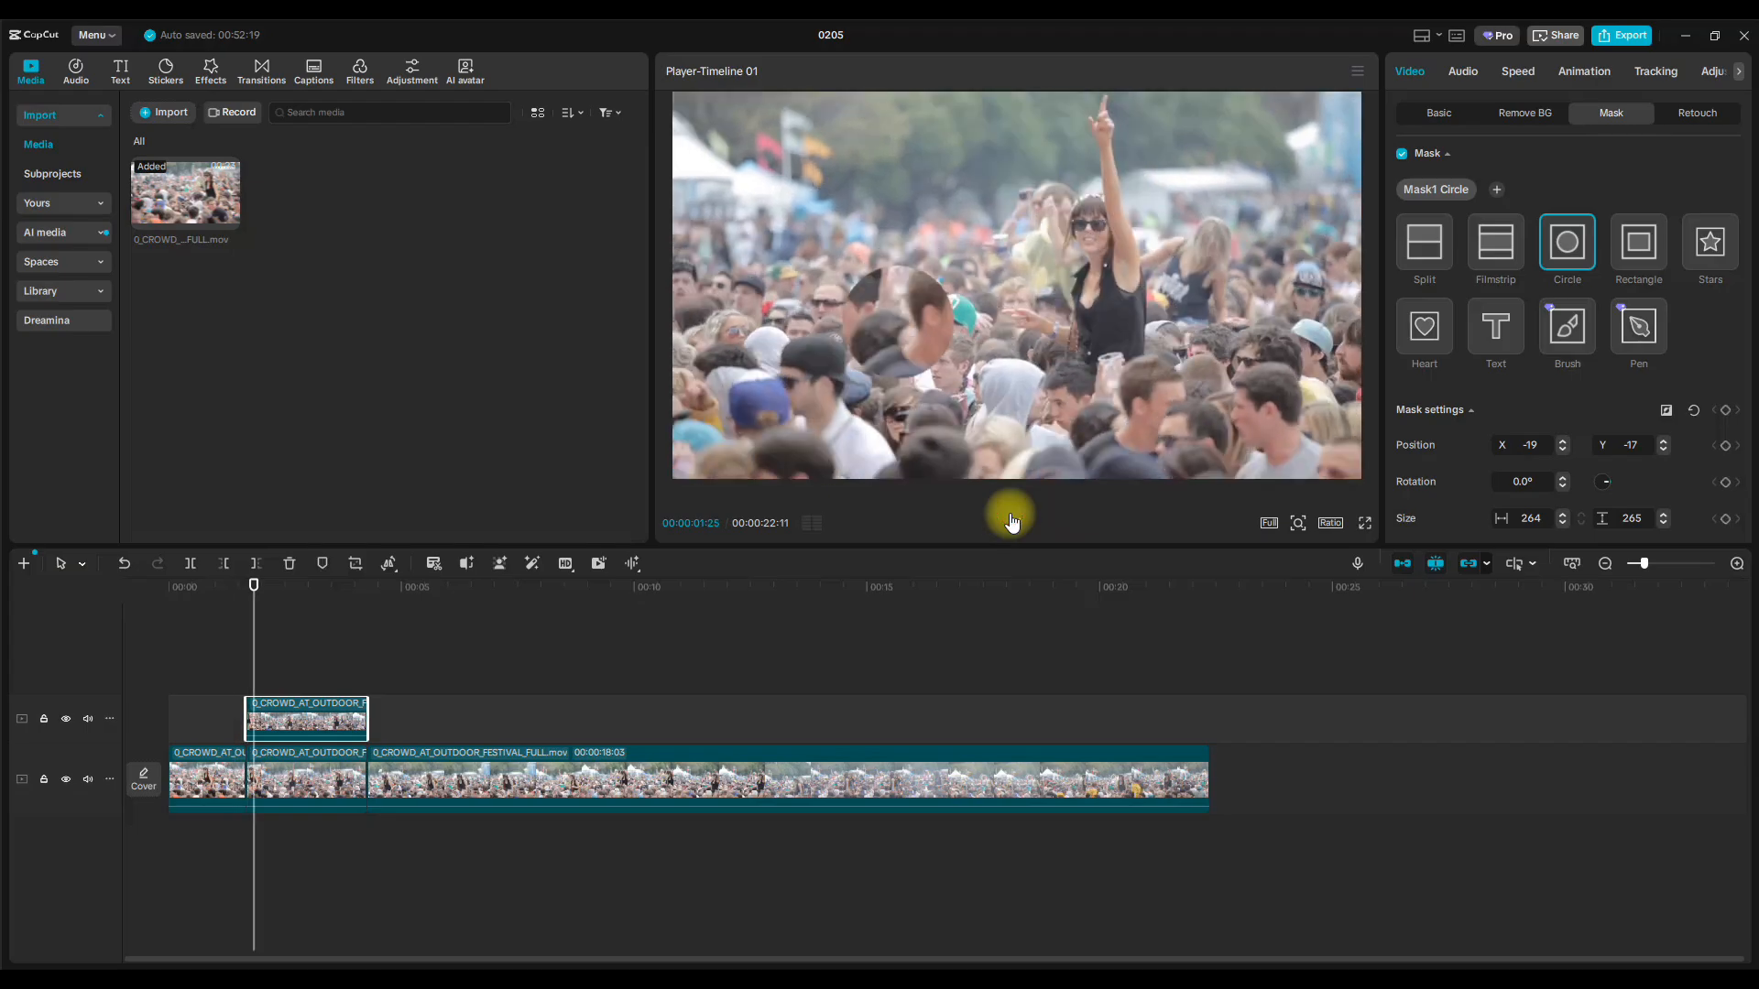
click(1013, 520)
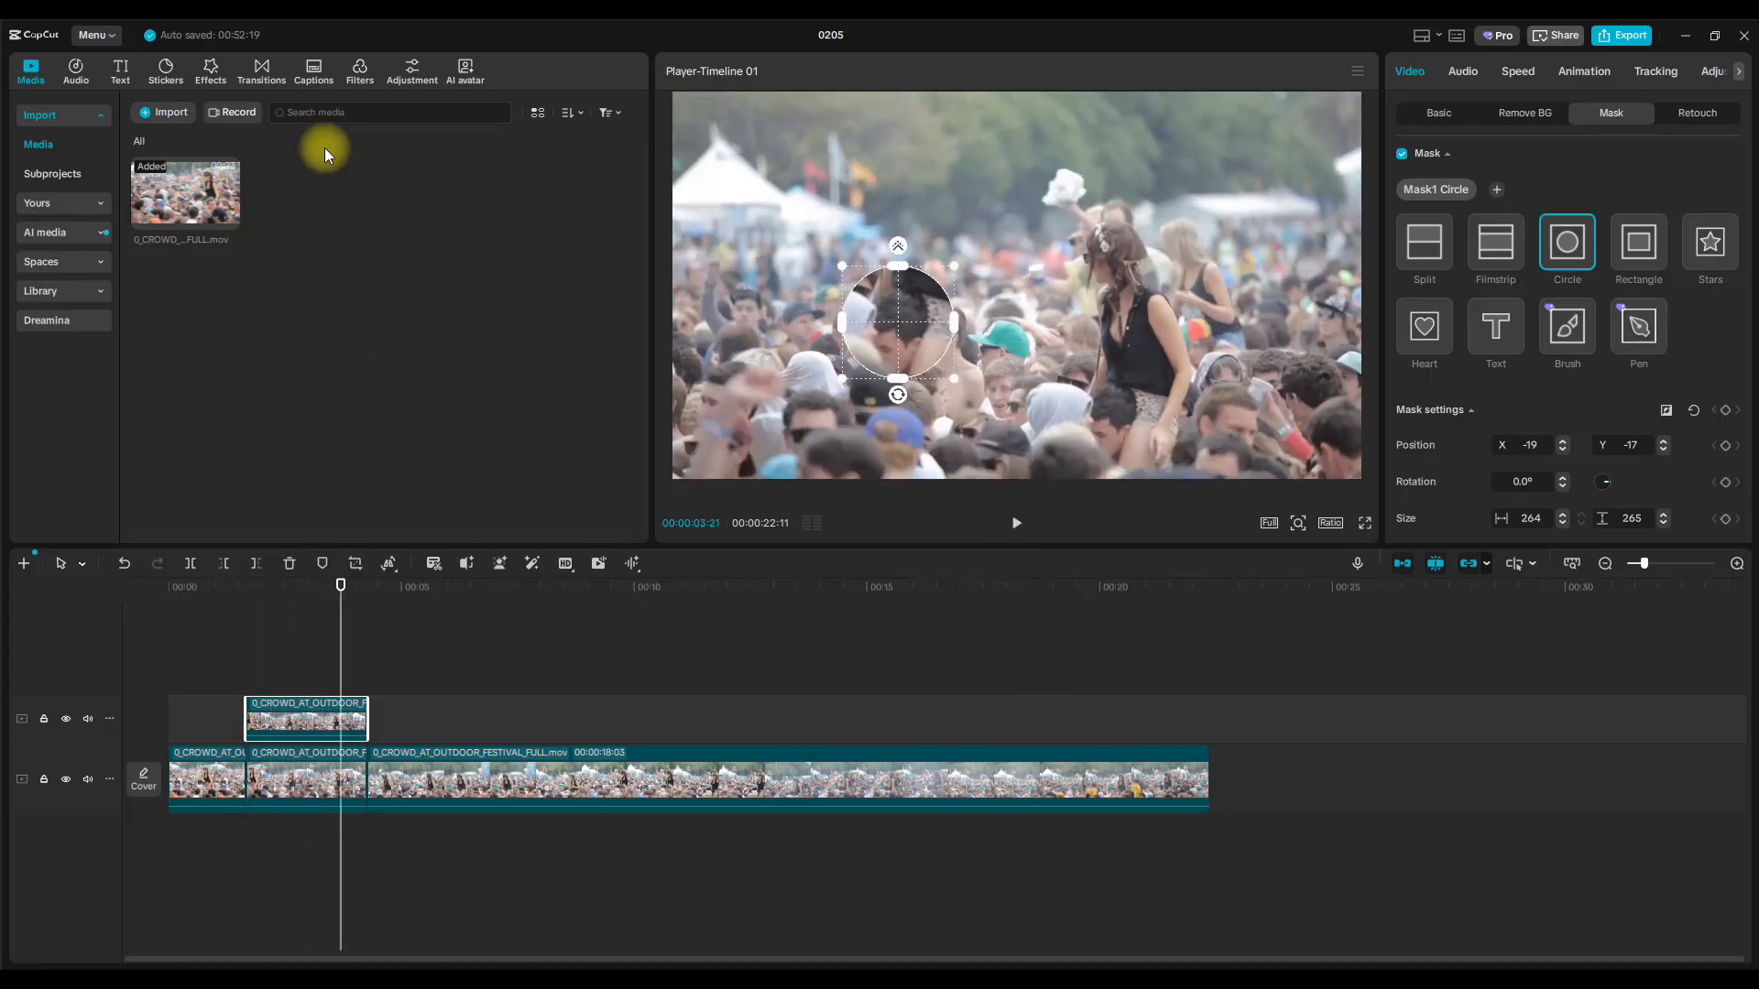
Search the sticker library for arrows.
click(169, 70)
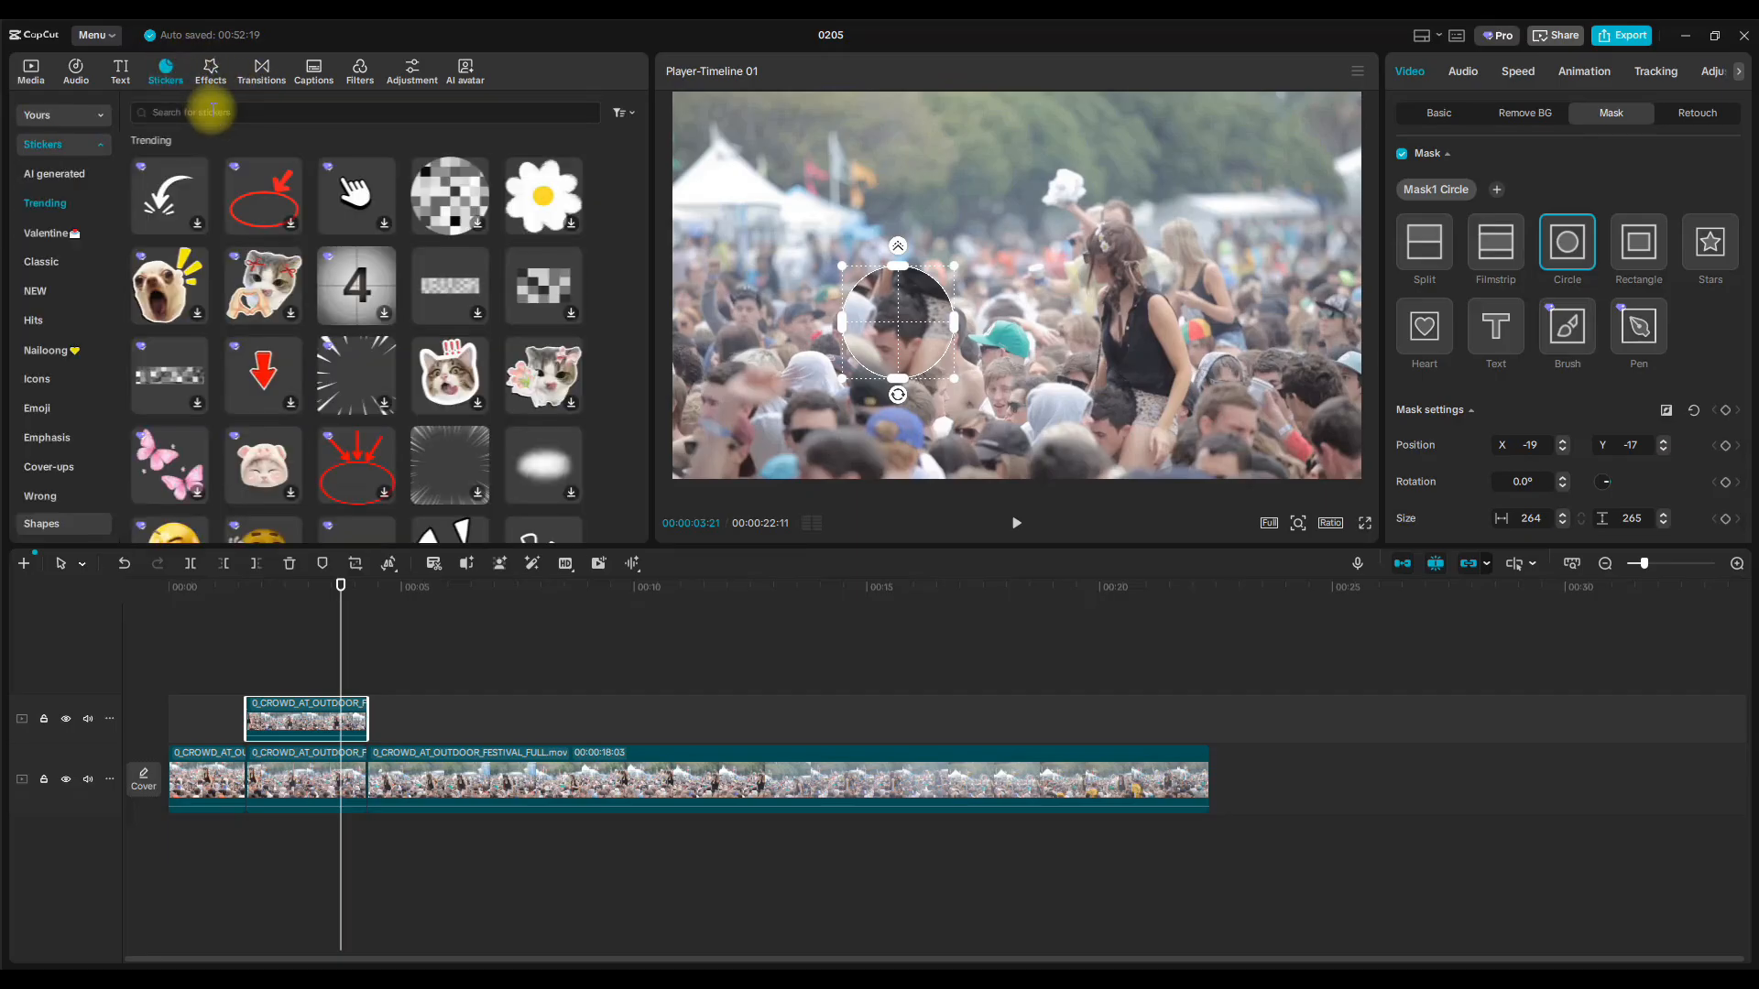
click(211, 111)
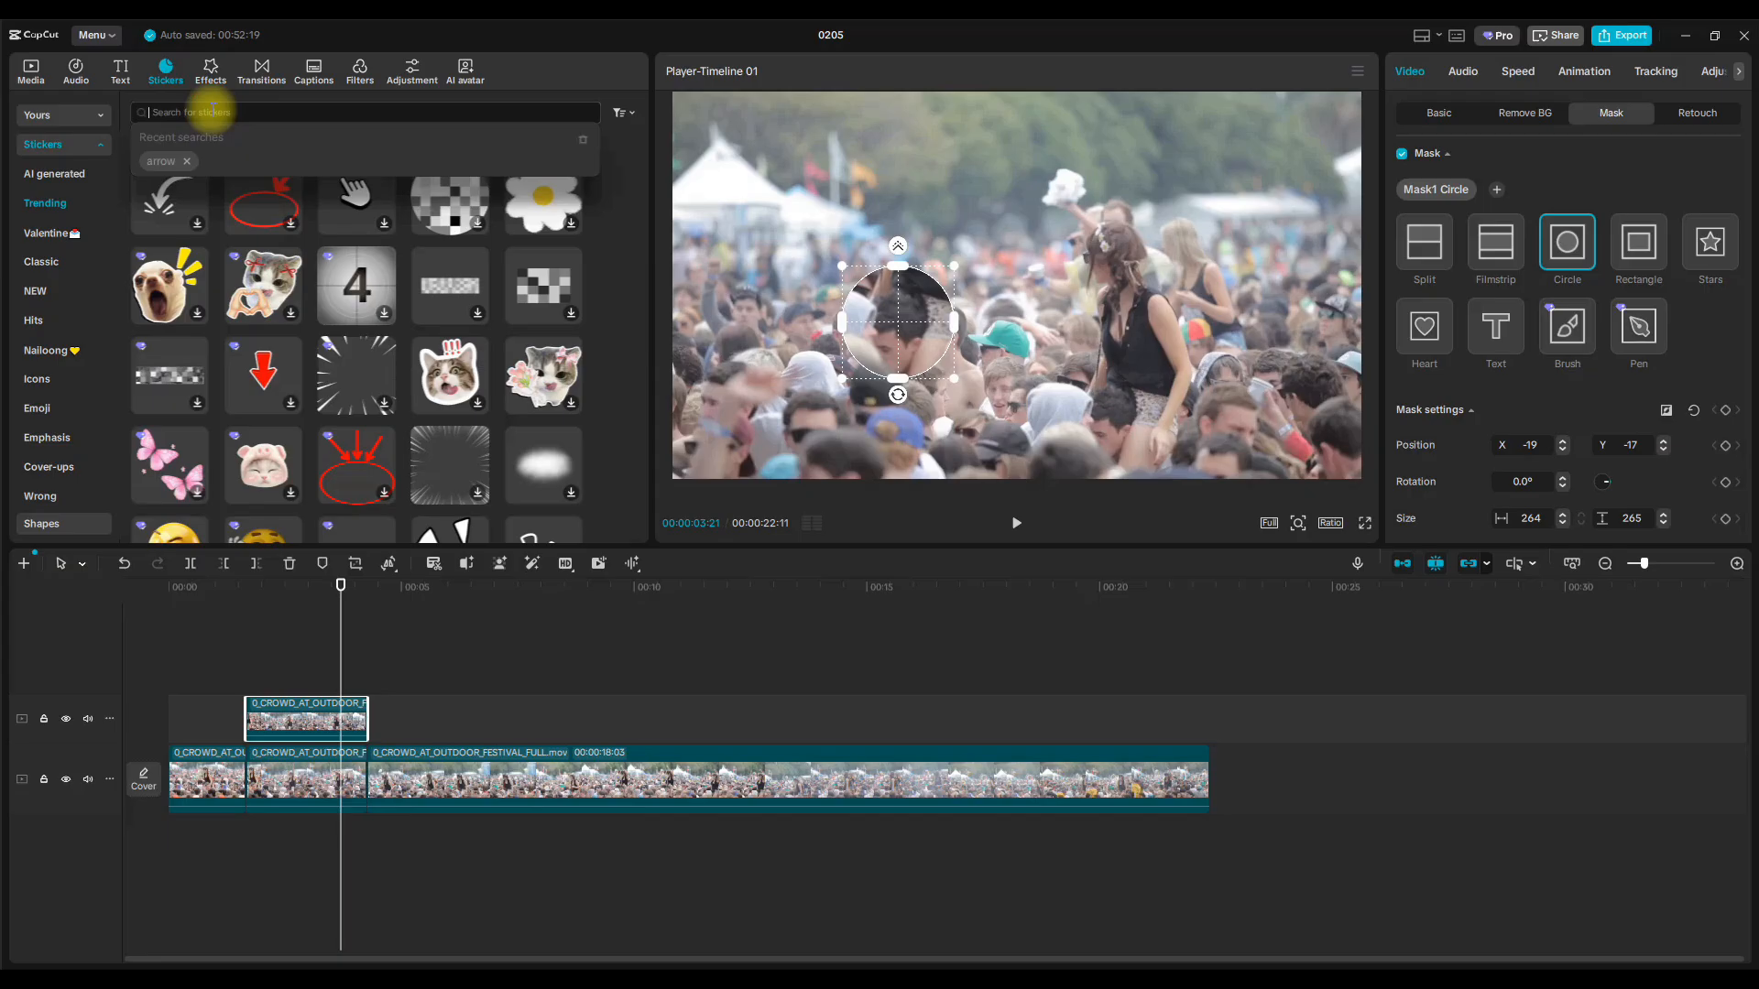
text(ar)
text(rorw)
key(Return)
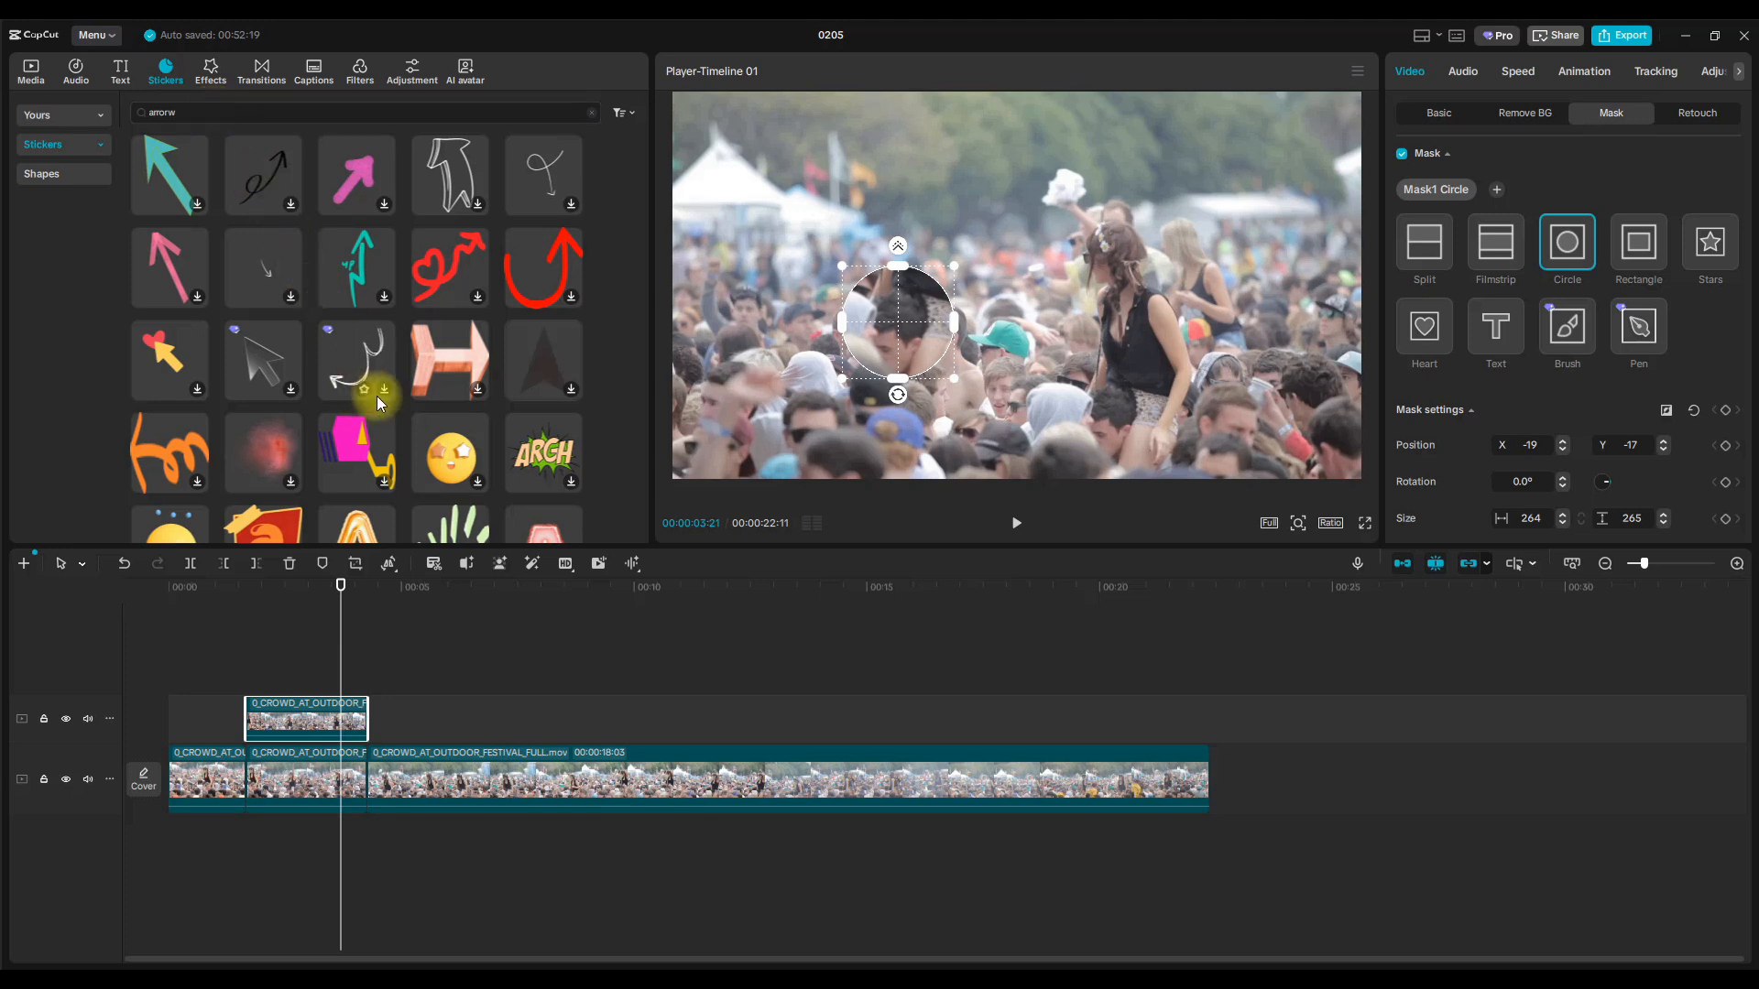
Add the red U-shaped arrow sticker above the overlay clip and trim it to the overlay's start and end.
click(576, 301)
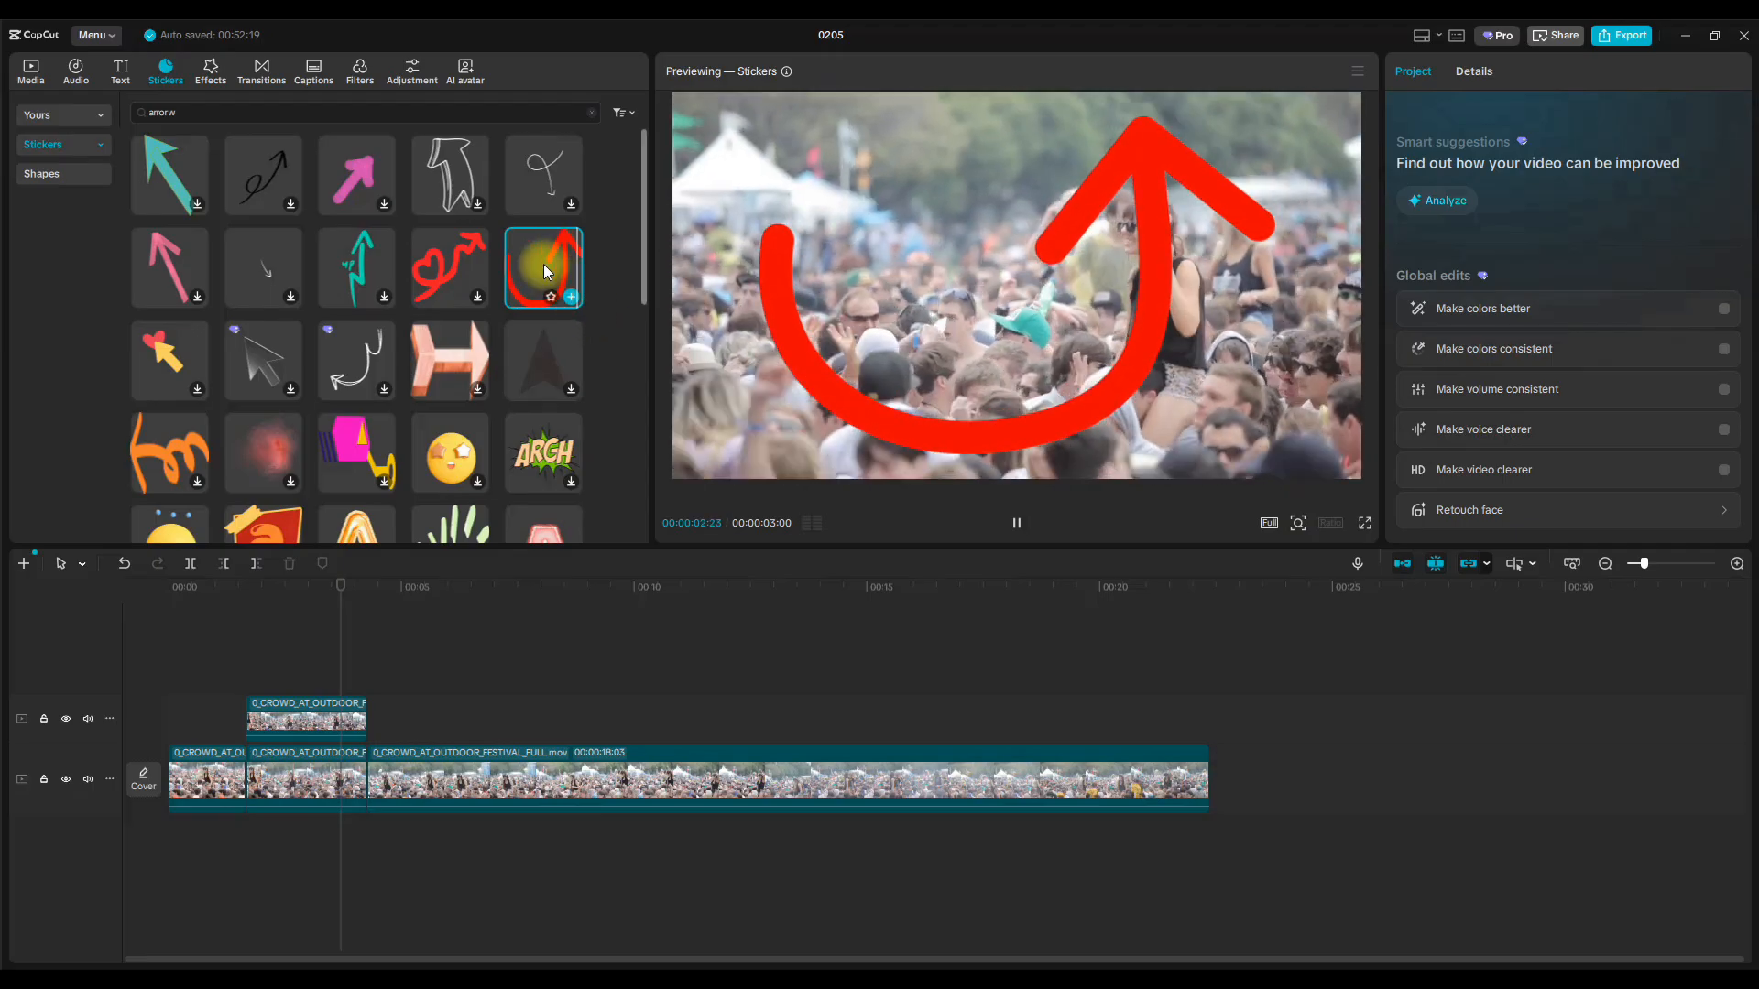
click(544, 268)
drag(545, 268, 246, 680)
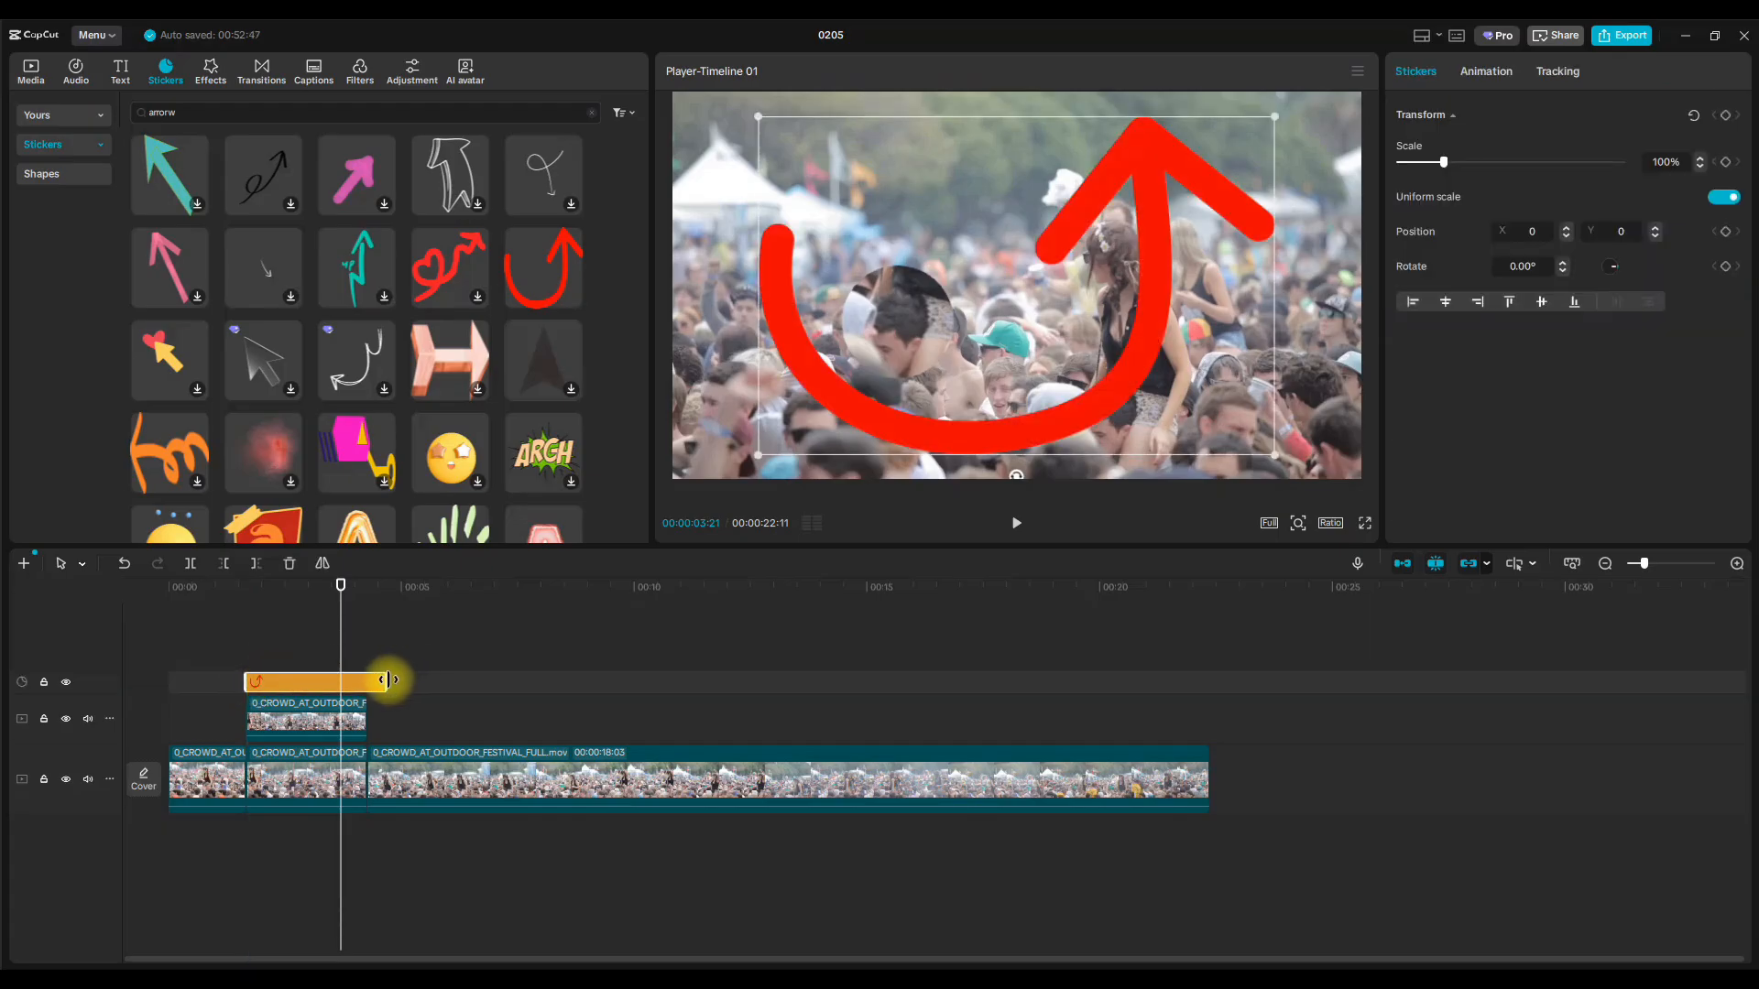
drag(387, 680, 366, 680)
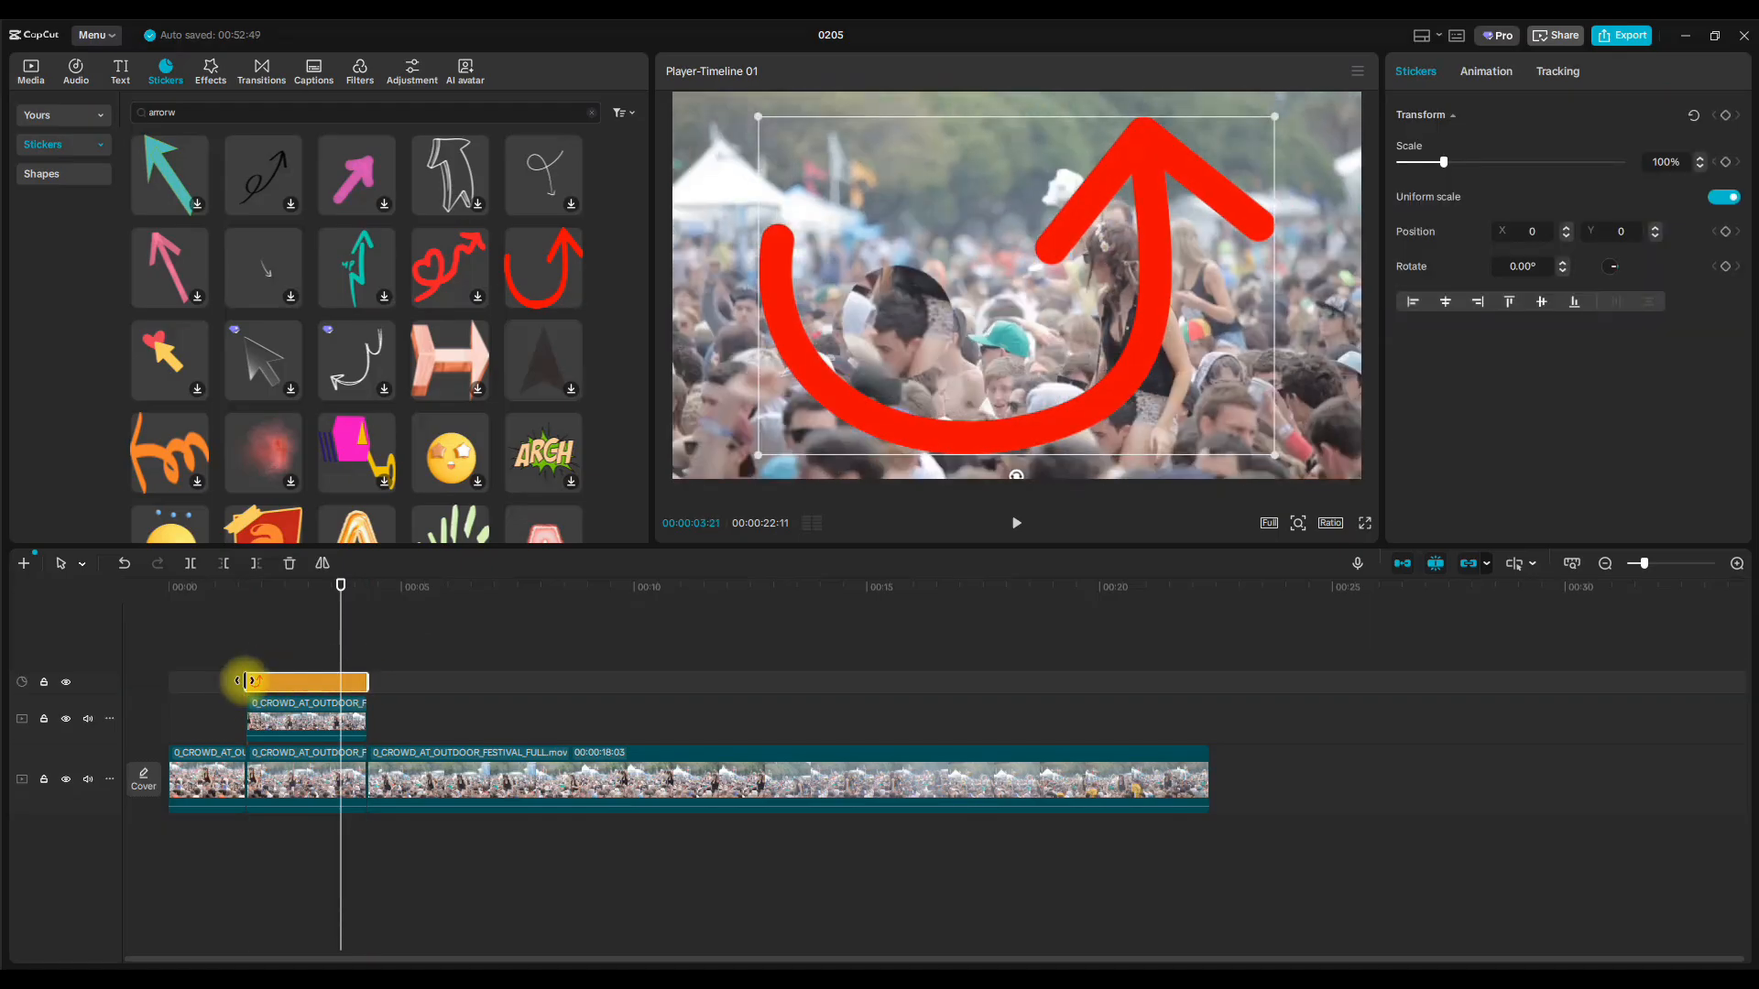
Scale the arrow sticker to 39%, rotate it to -138.14°, and position it at X 151, Y -166, pointing at the circular overlay.
drag(1014, 474, 1041, 247)
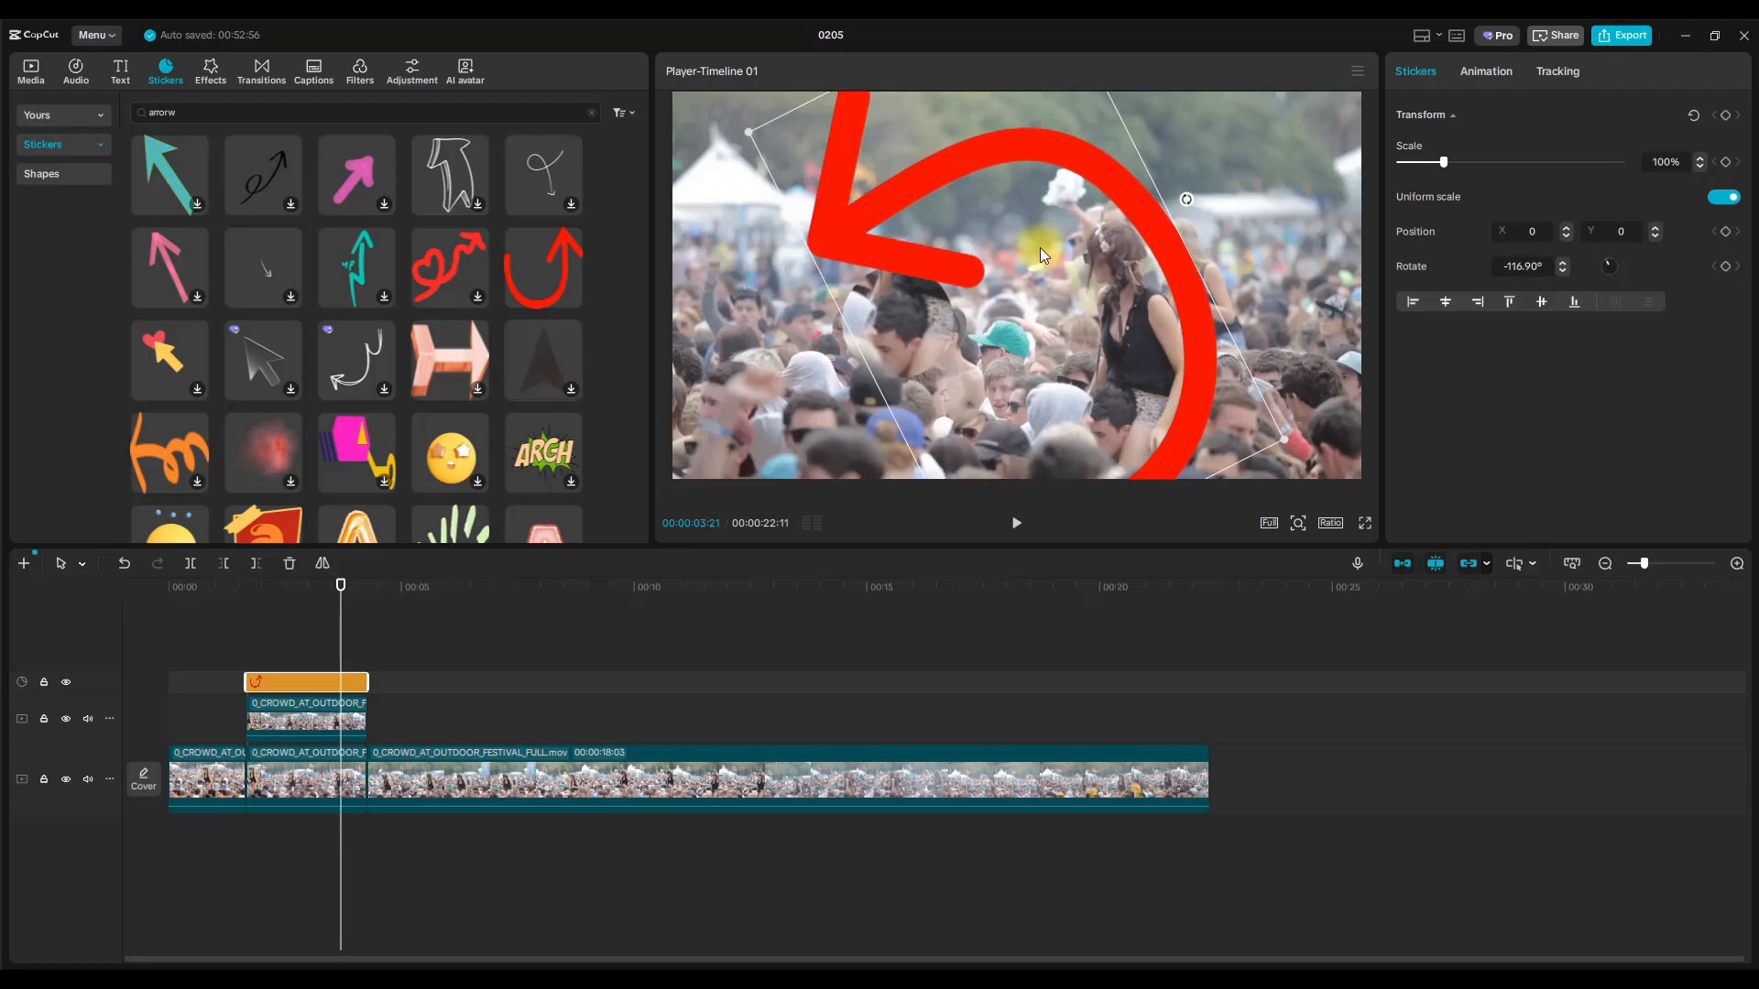
drag(750, 133, 962, 279)
drag(901, 220, 910, 225)
drag(1099, 244, 1062, 213)
drag(1091, 297, 1118, 328)
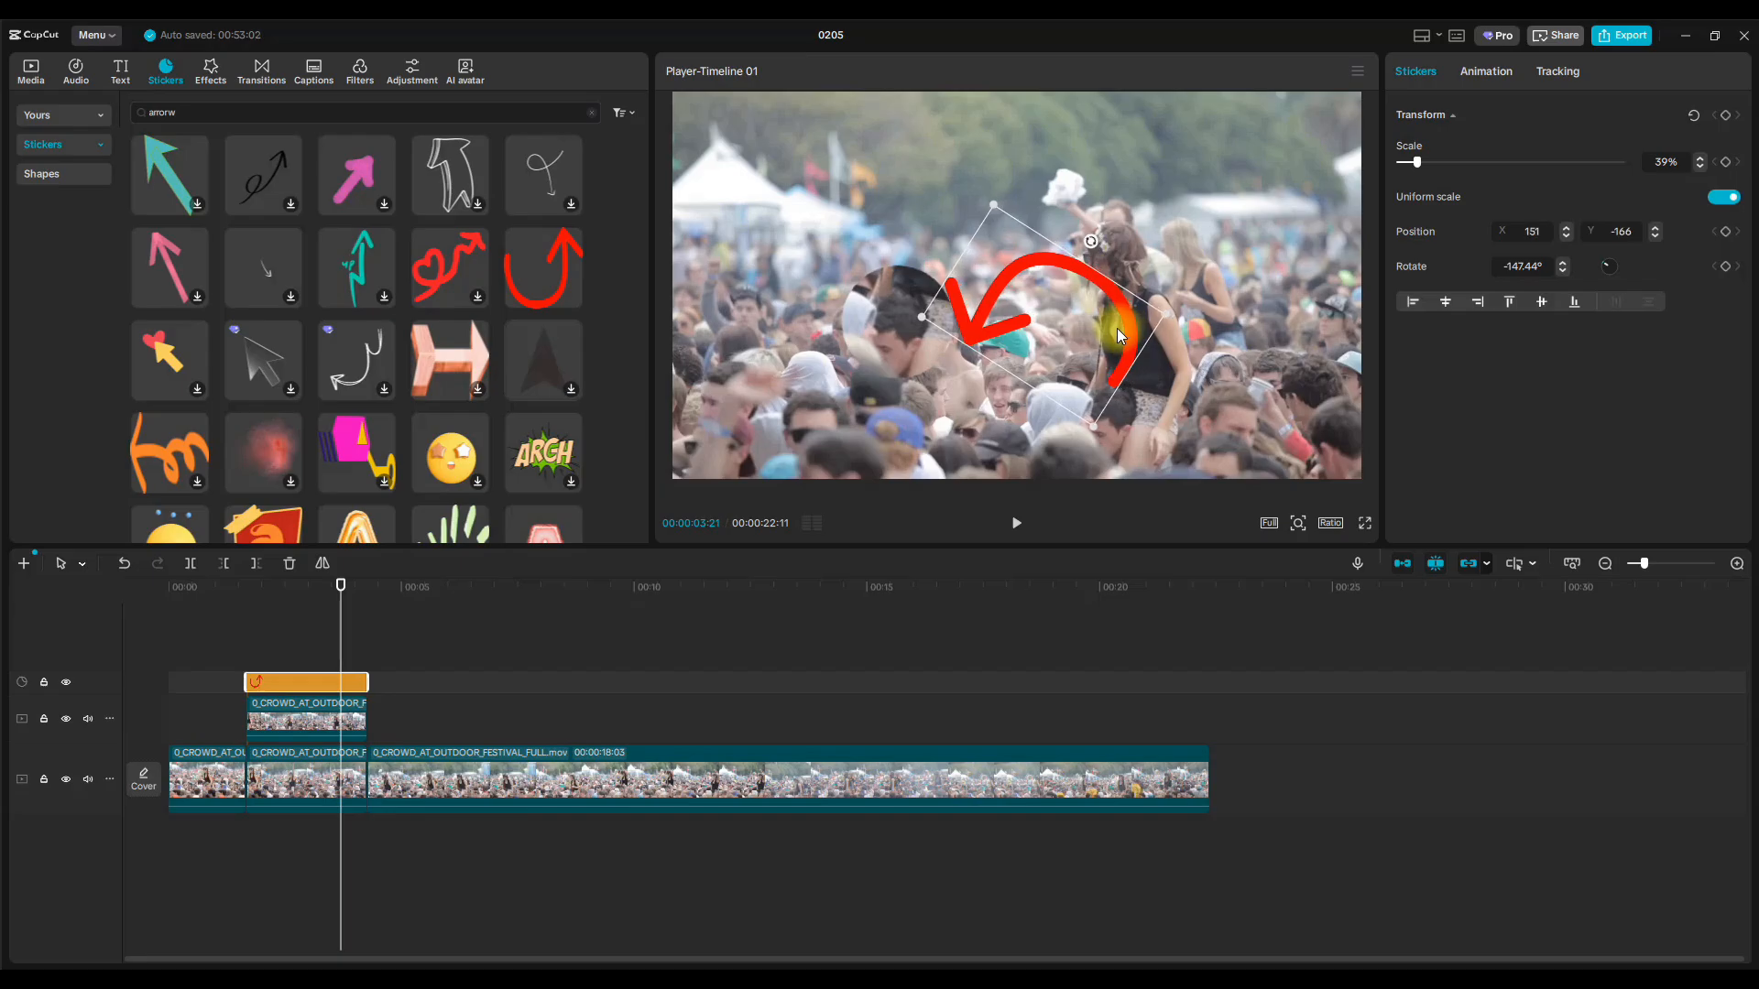
drag(1096, 237, 1106, 251)
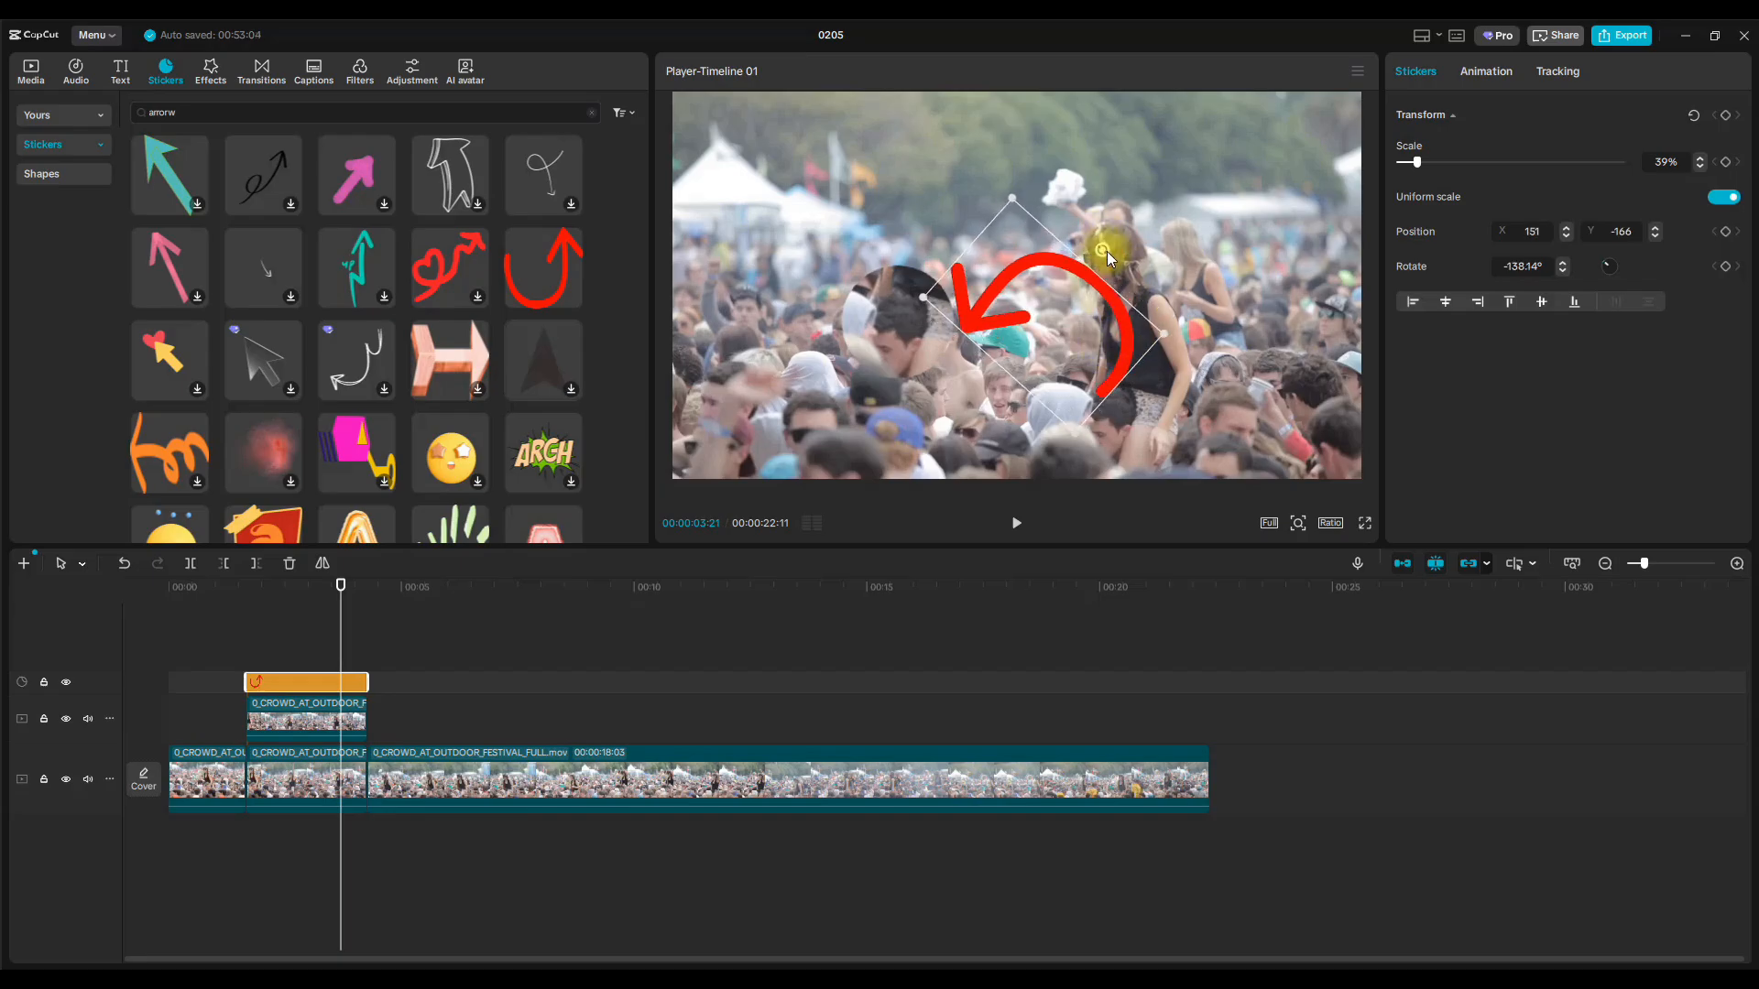
Play the section with the arrow sticker from 00:00:01:08 to check its placement.
drag(338, 586, 228, 596)
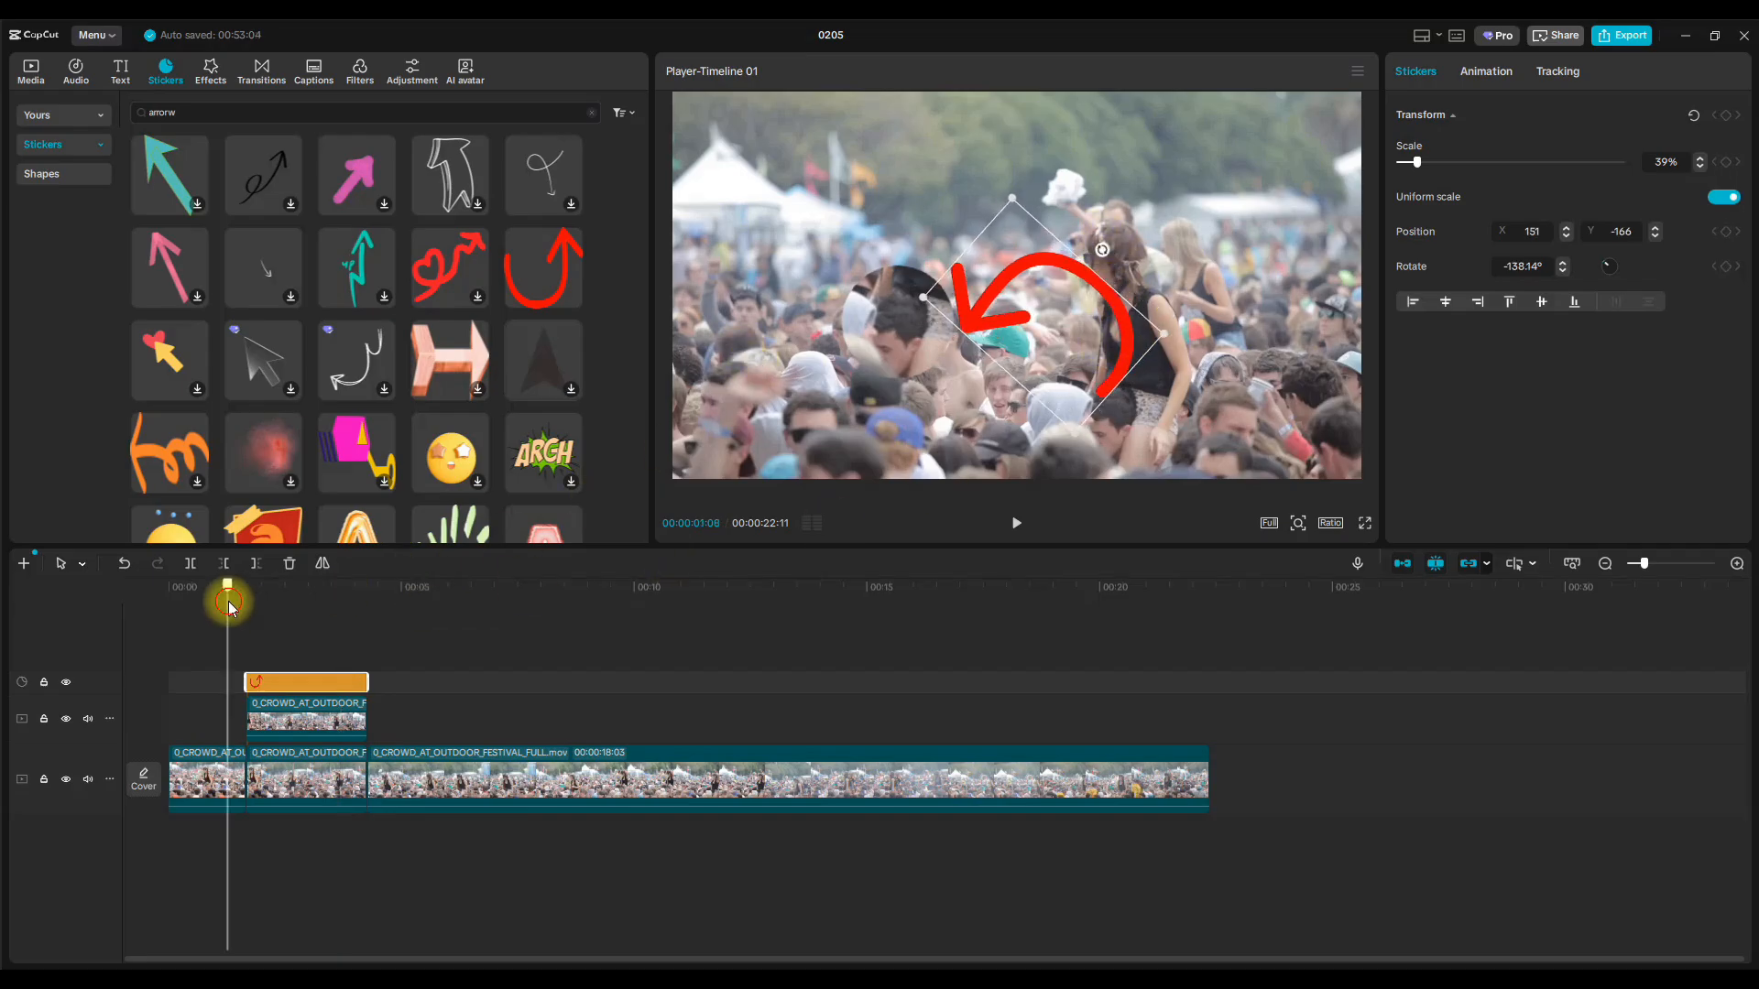
click(1016, 523)
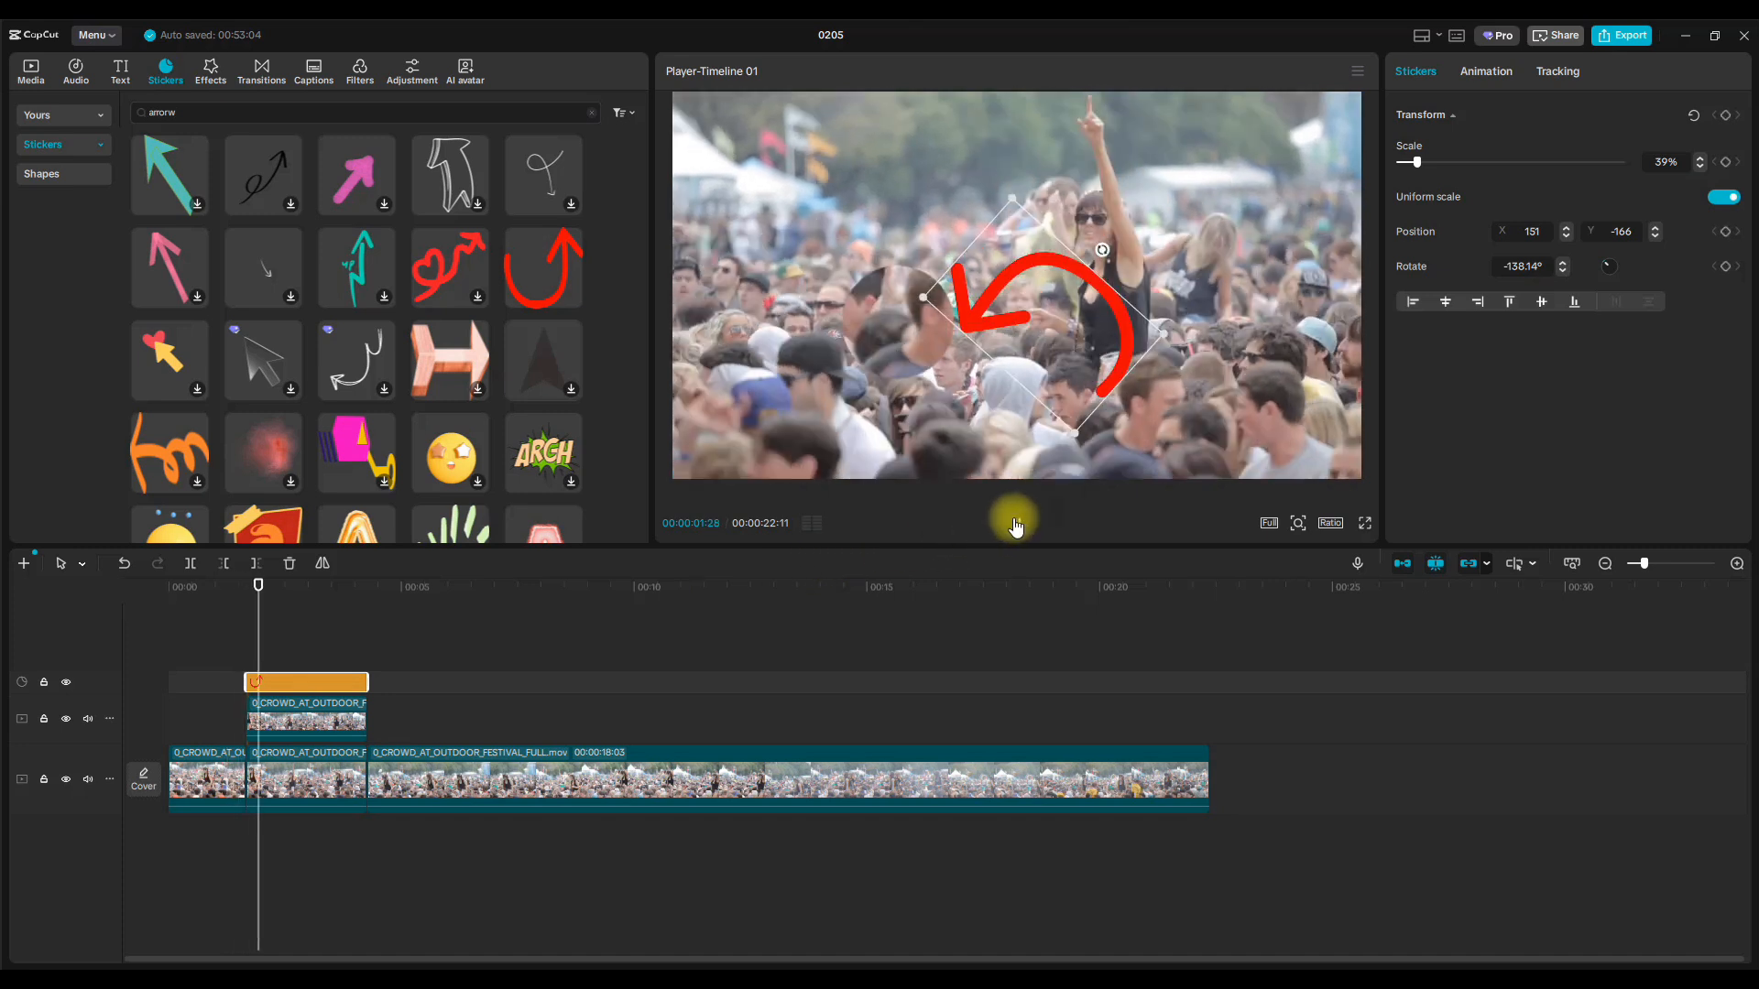
click(1016, 523)
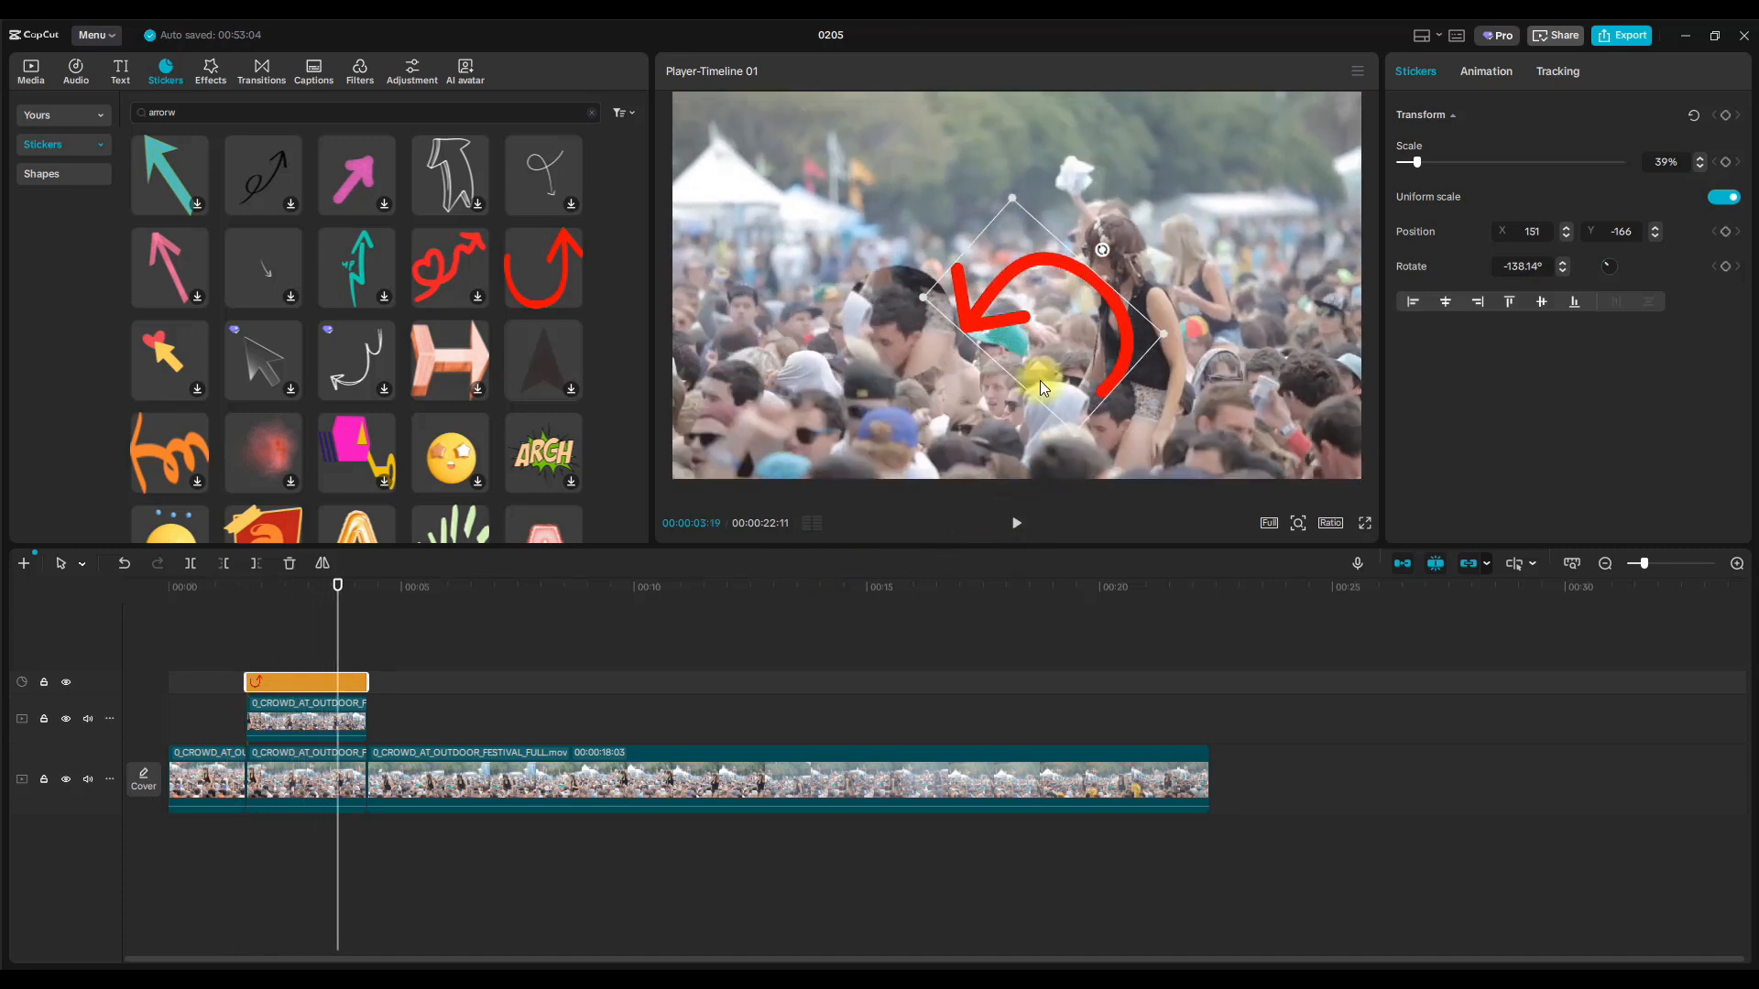
Move the arrow sticker to X 0, Y -74, enlarge it to 50%, and play the section to check it.
drag(1057, 327, 1043, 321)
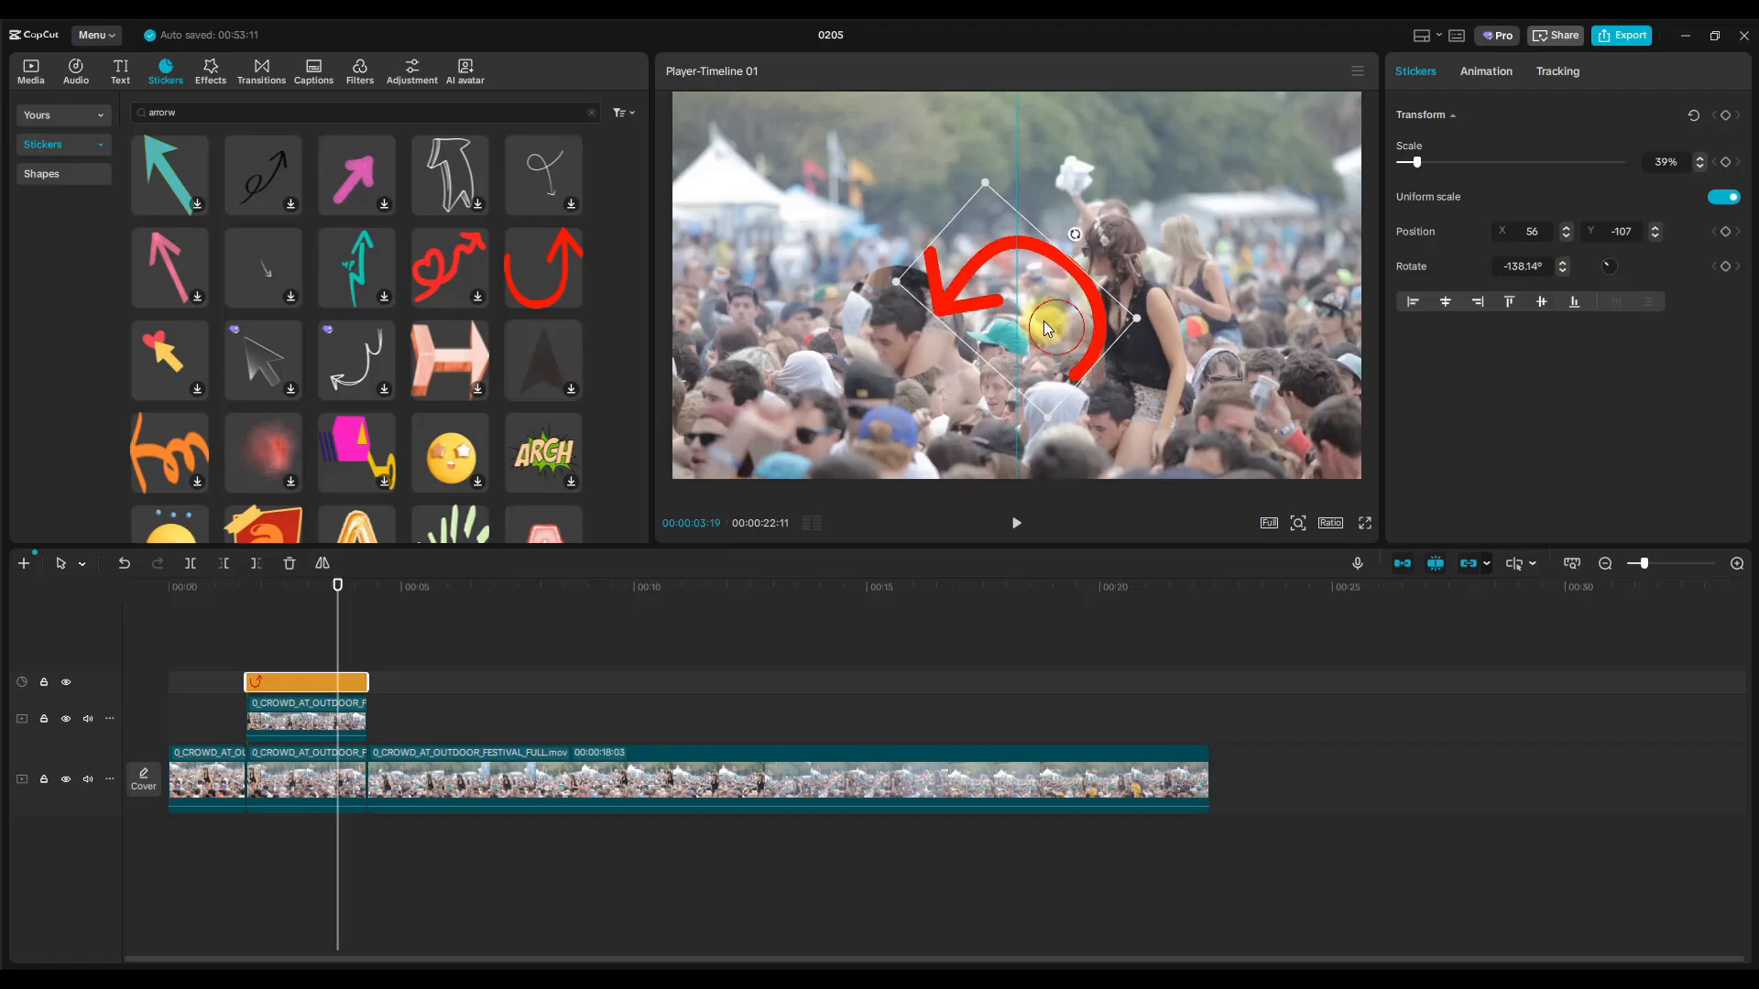
drag(1048, 420, 1090, 445)
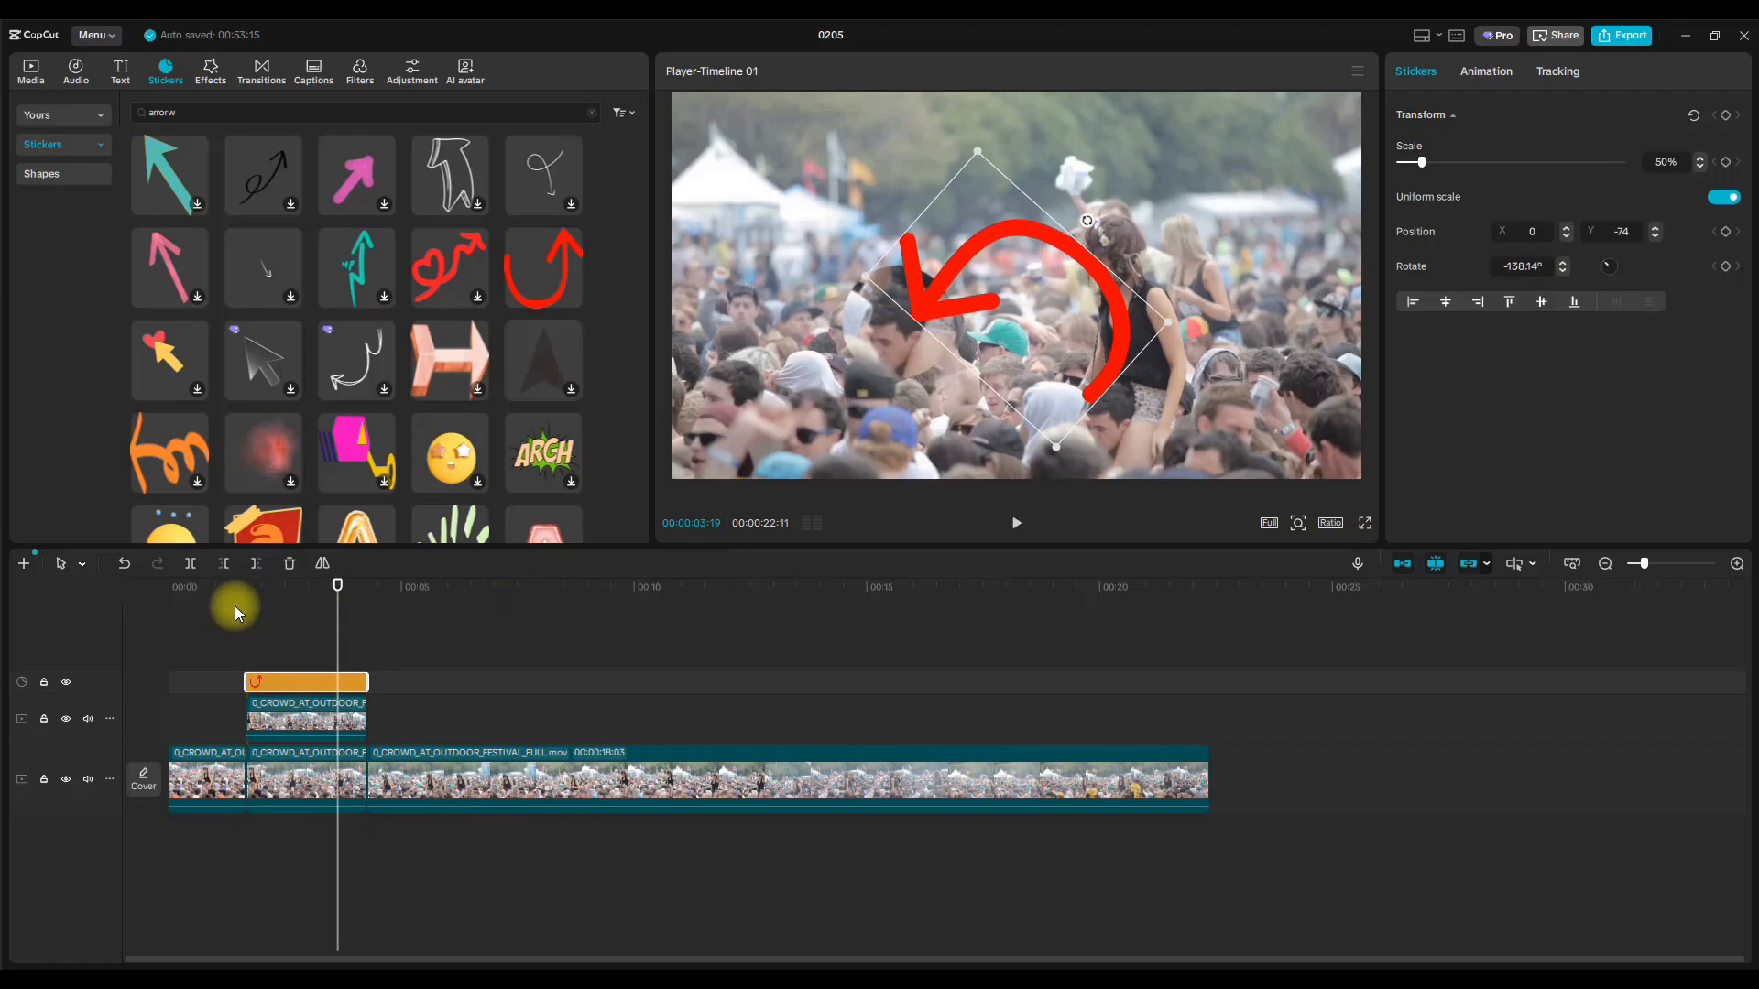
click(220, 606)
click(1017, 522)
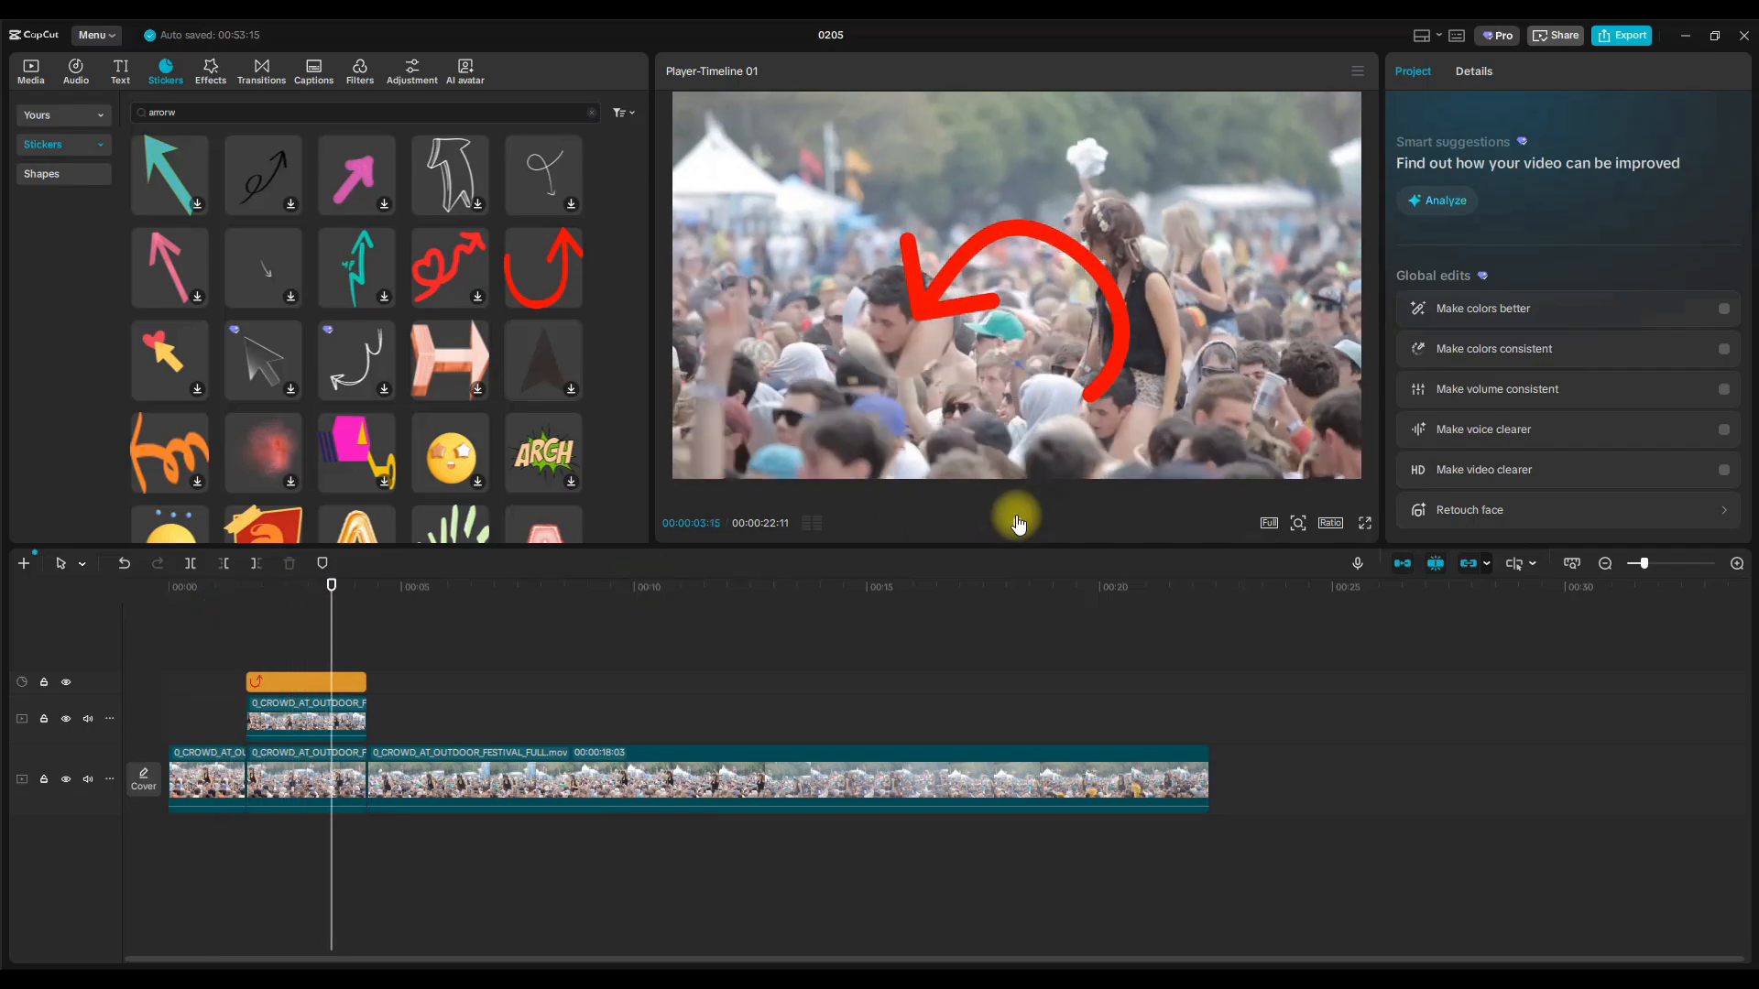
click(1017, 523)
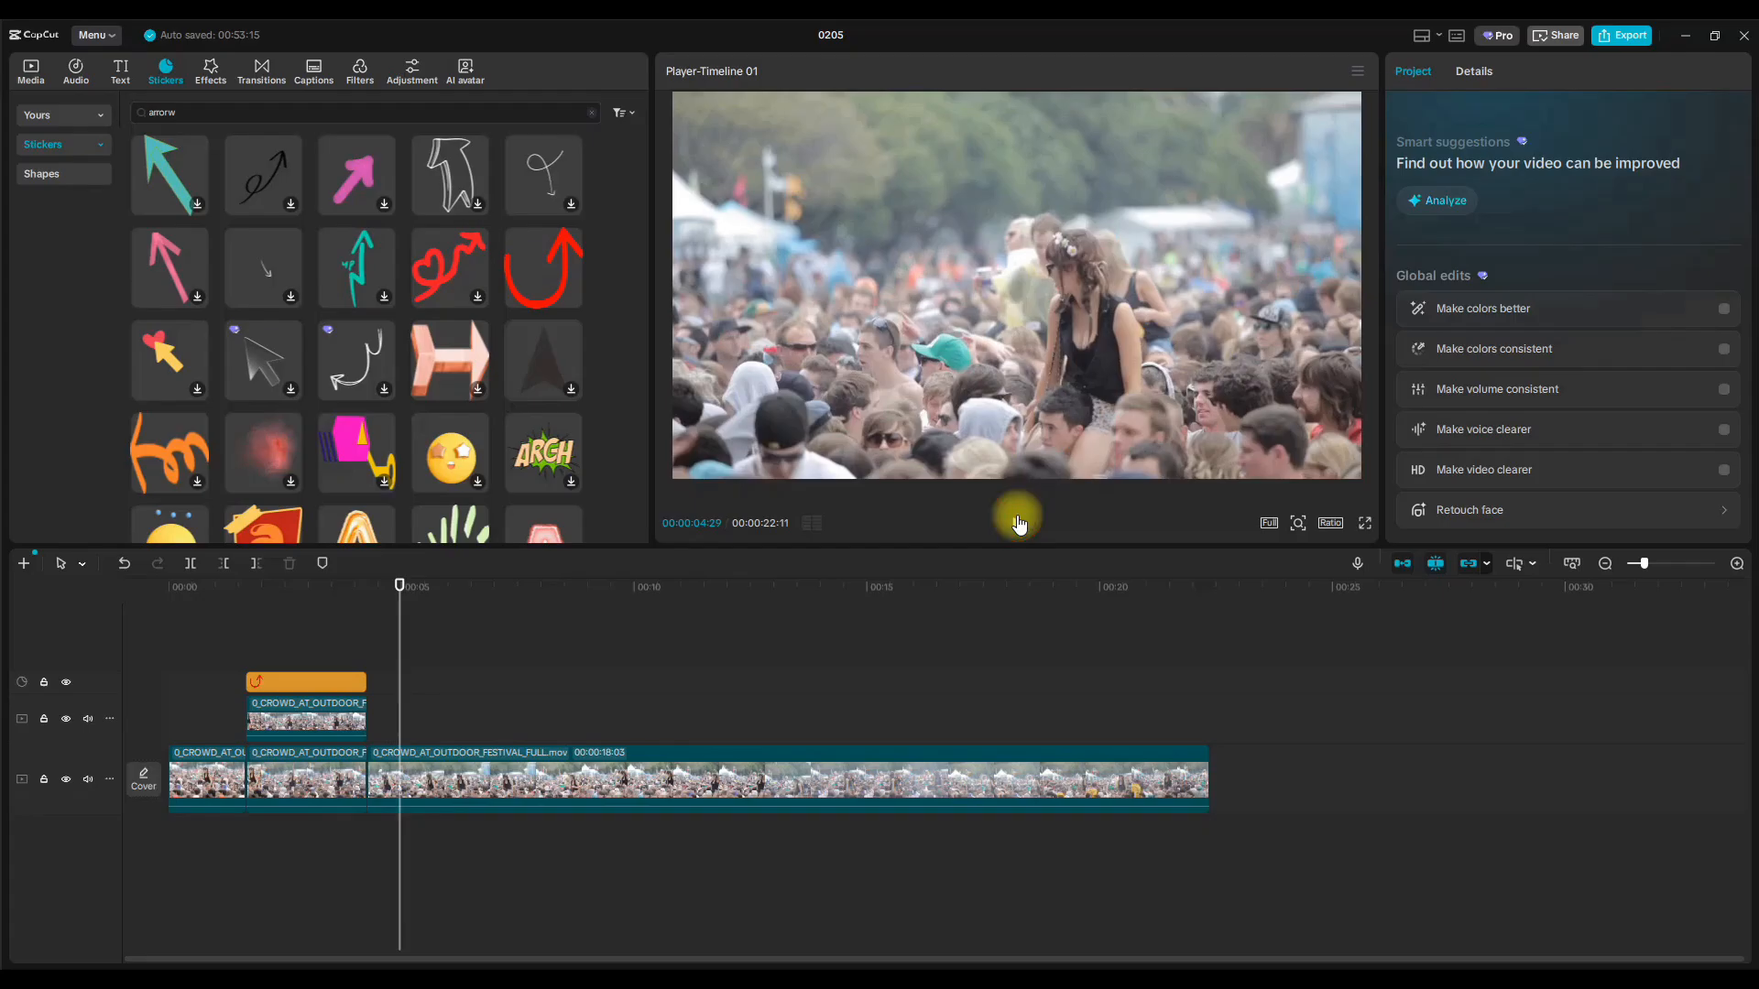
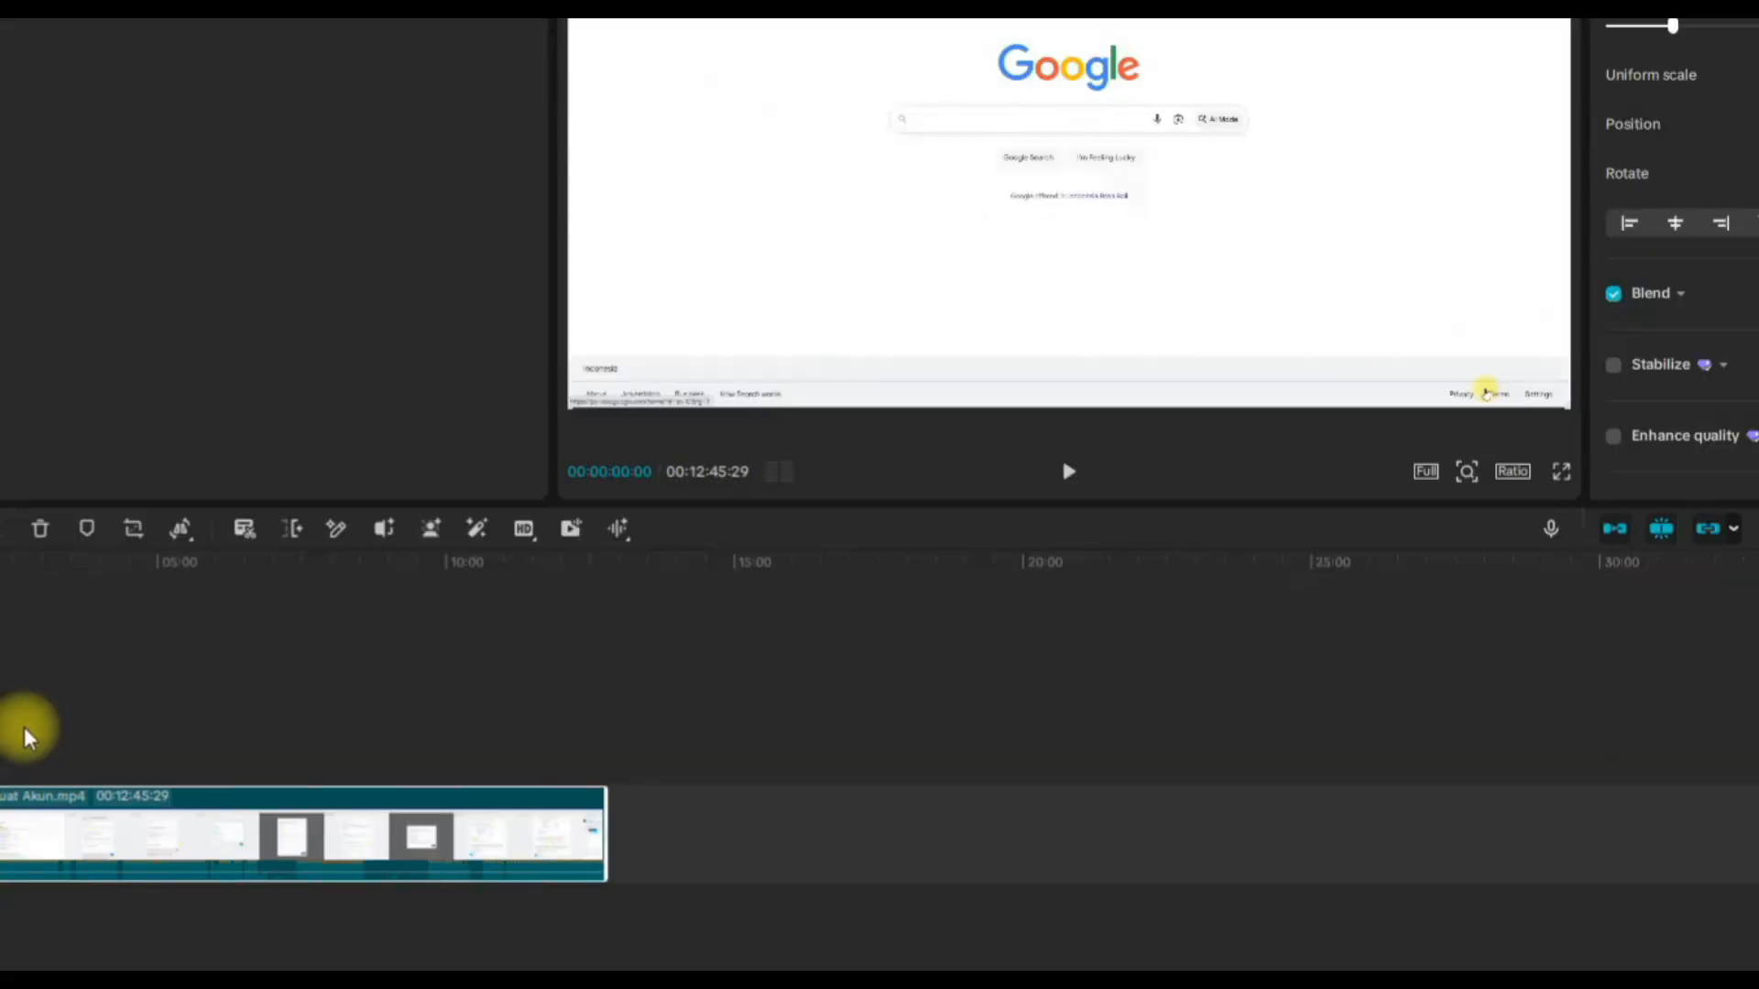
Open the transcript of the Google Ads tutorial clip and list only its detected pauses.
right_click(103, 829)
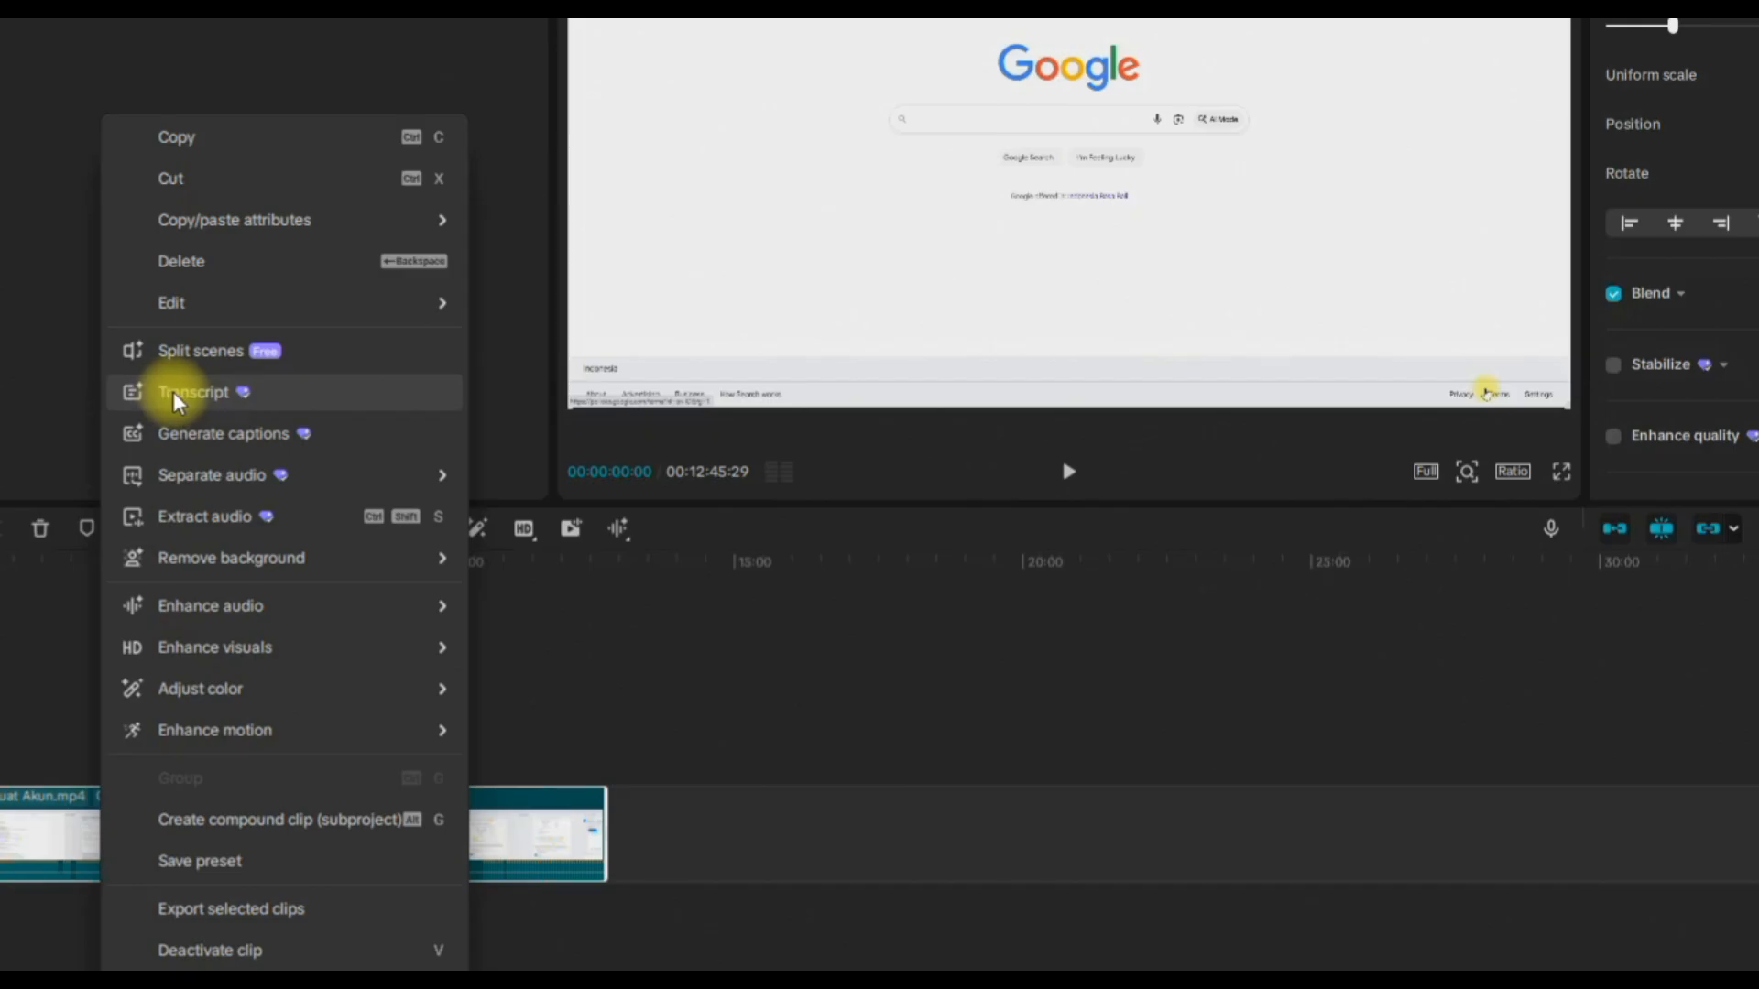
click(224, 397)
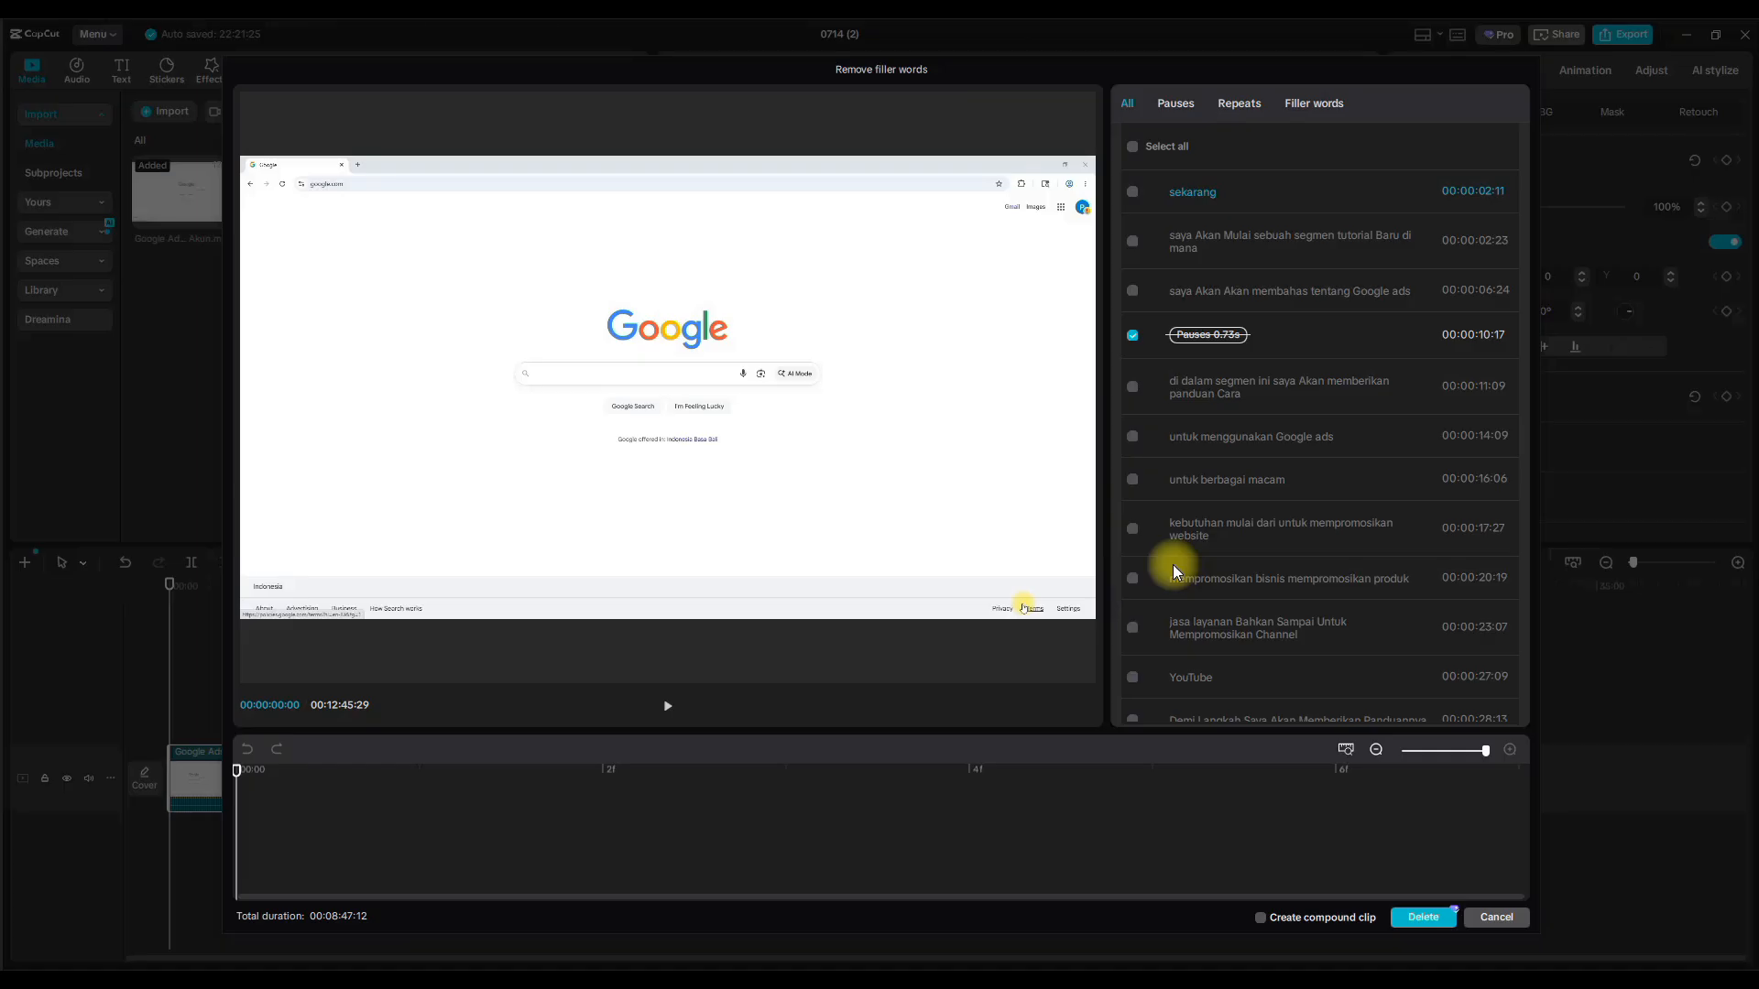
click(1175, 104)
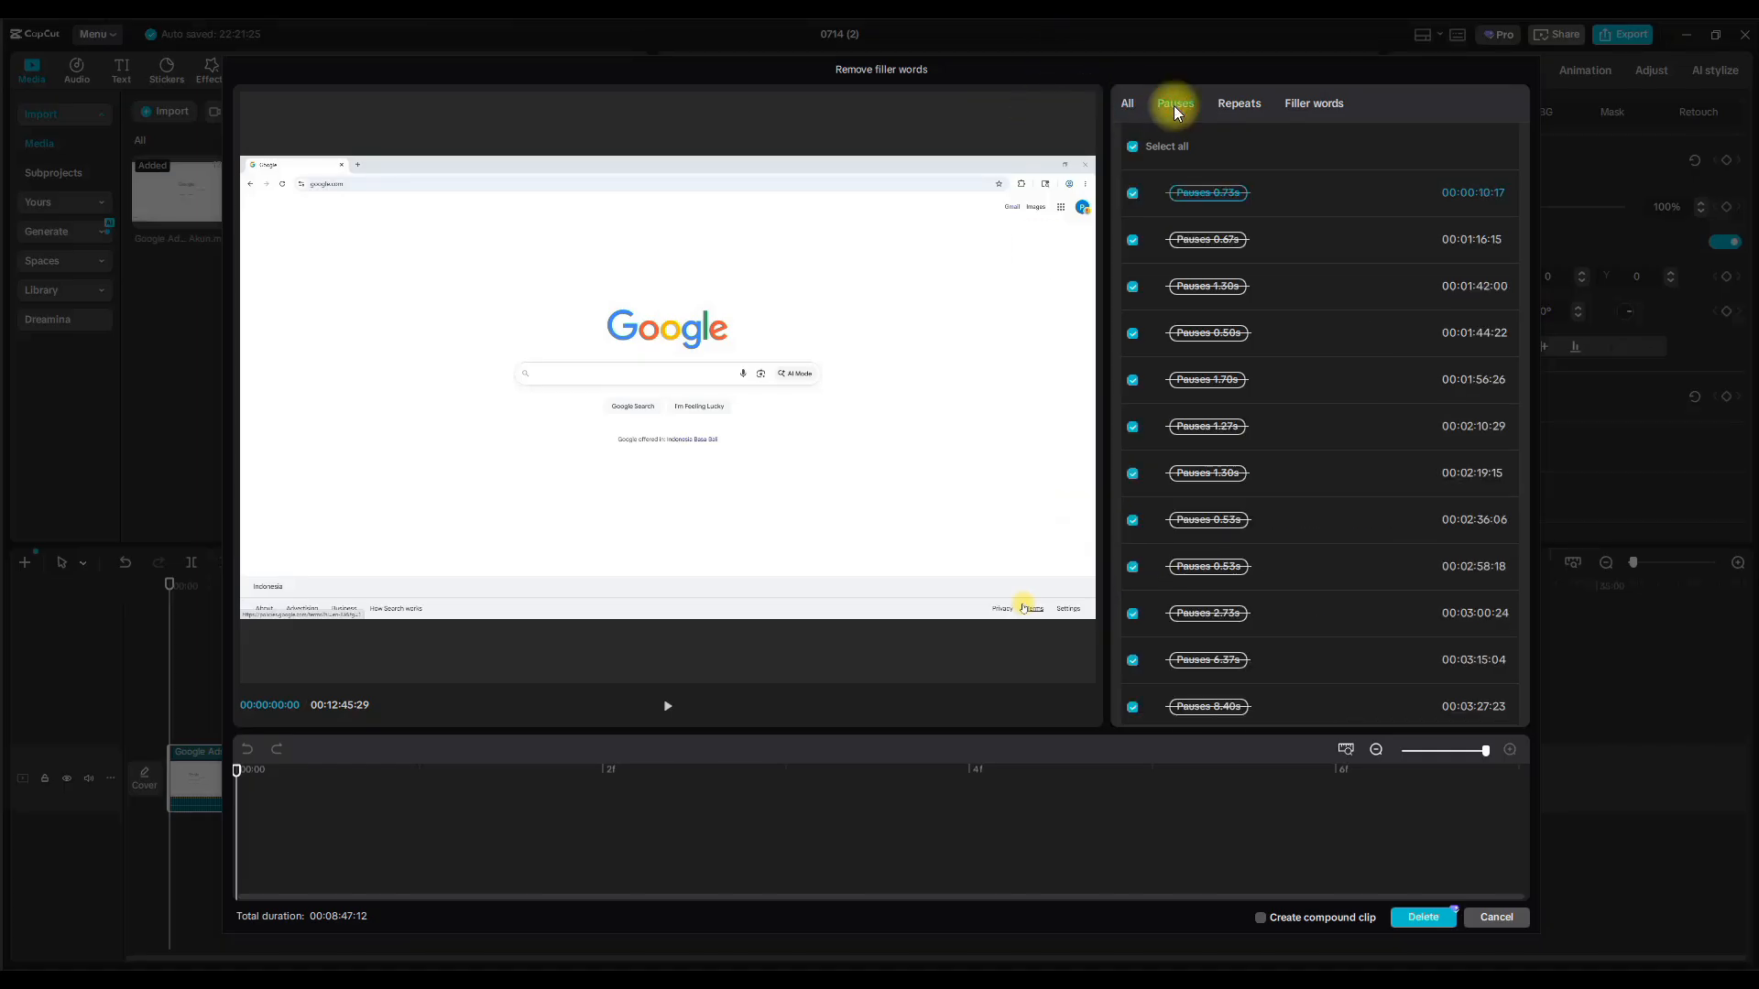
Look through the detected pauses, repeats and filler words, and preview the pause at 00:03:00:24.
click(1239, 107)
click(1305, 108)
click(1188, 107)
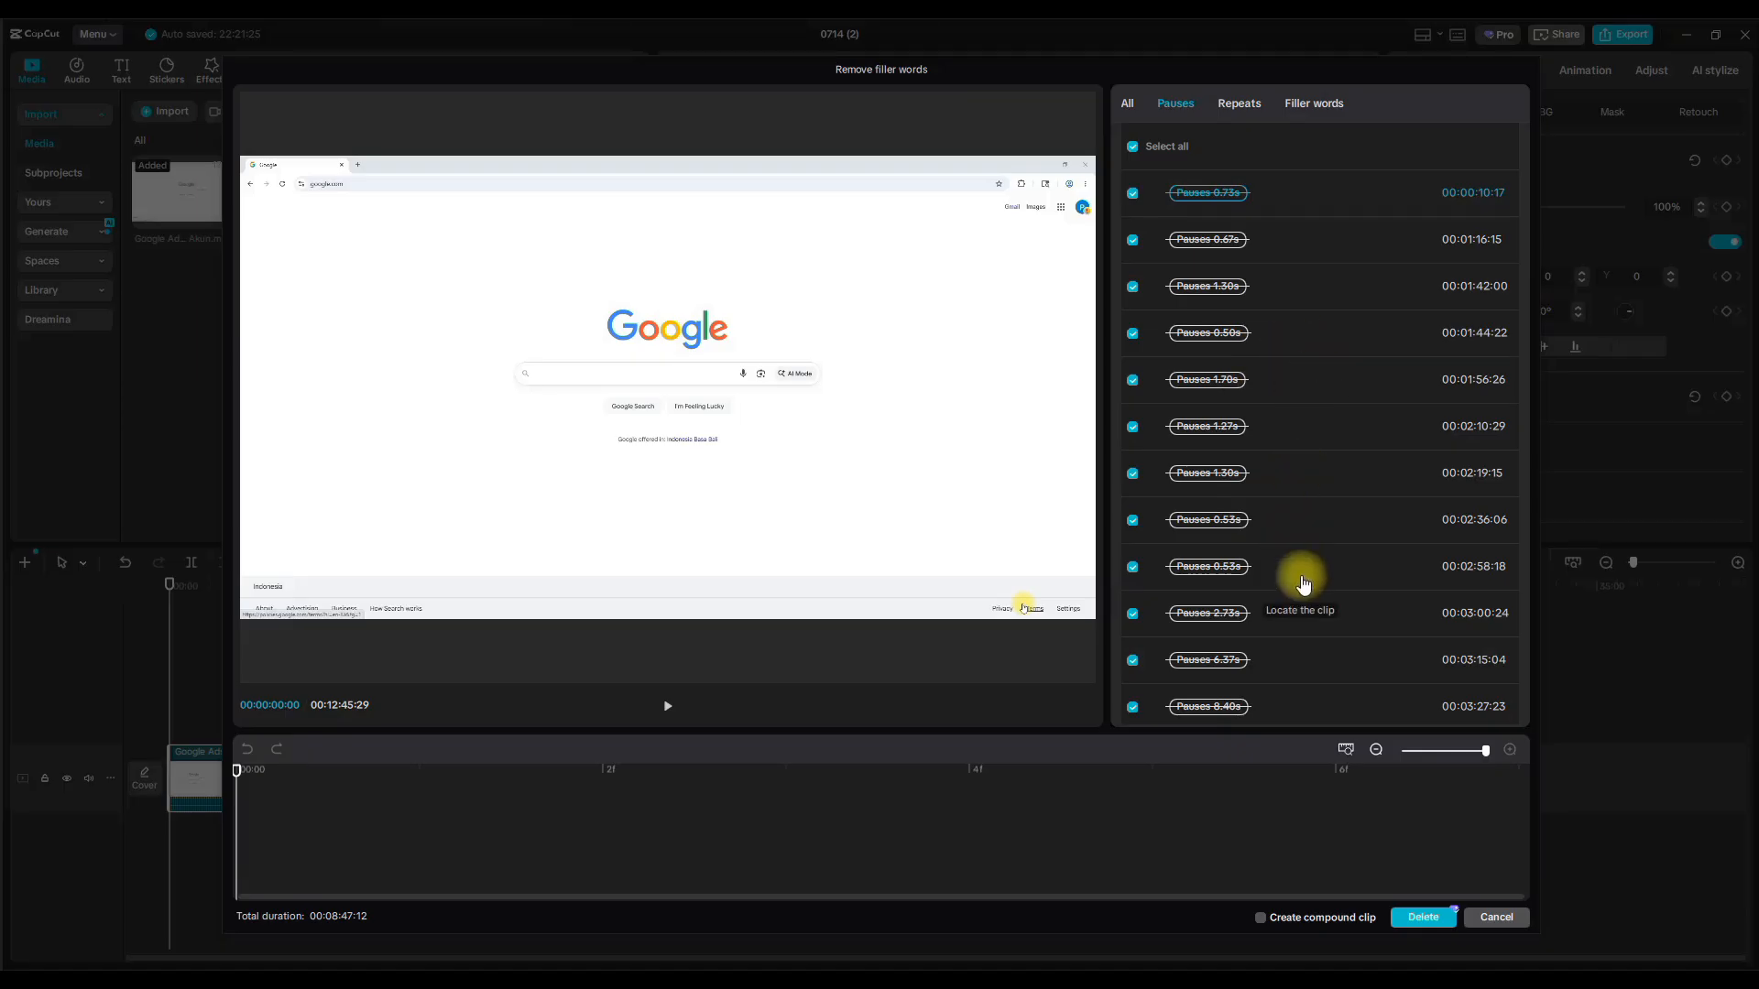
scroll(1303, 583, down, 2)
click(1286, 506)
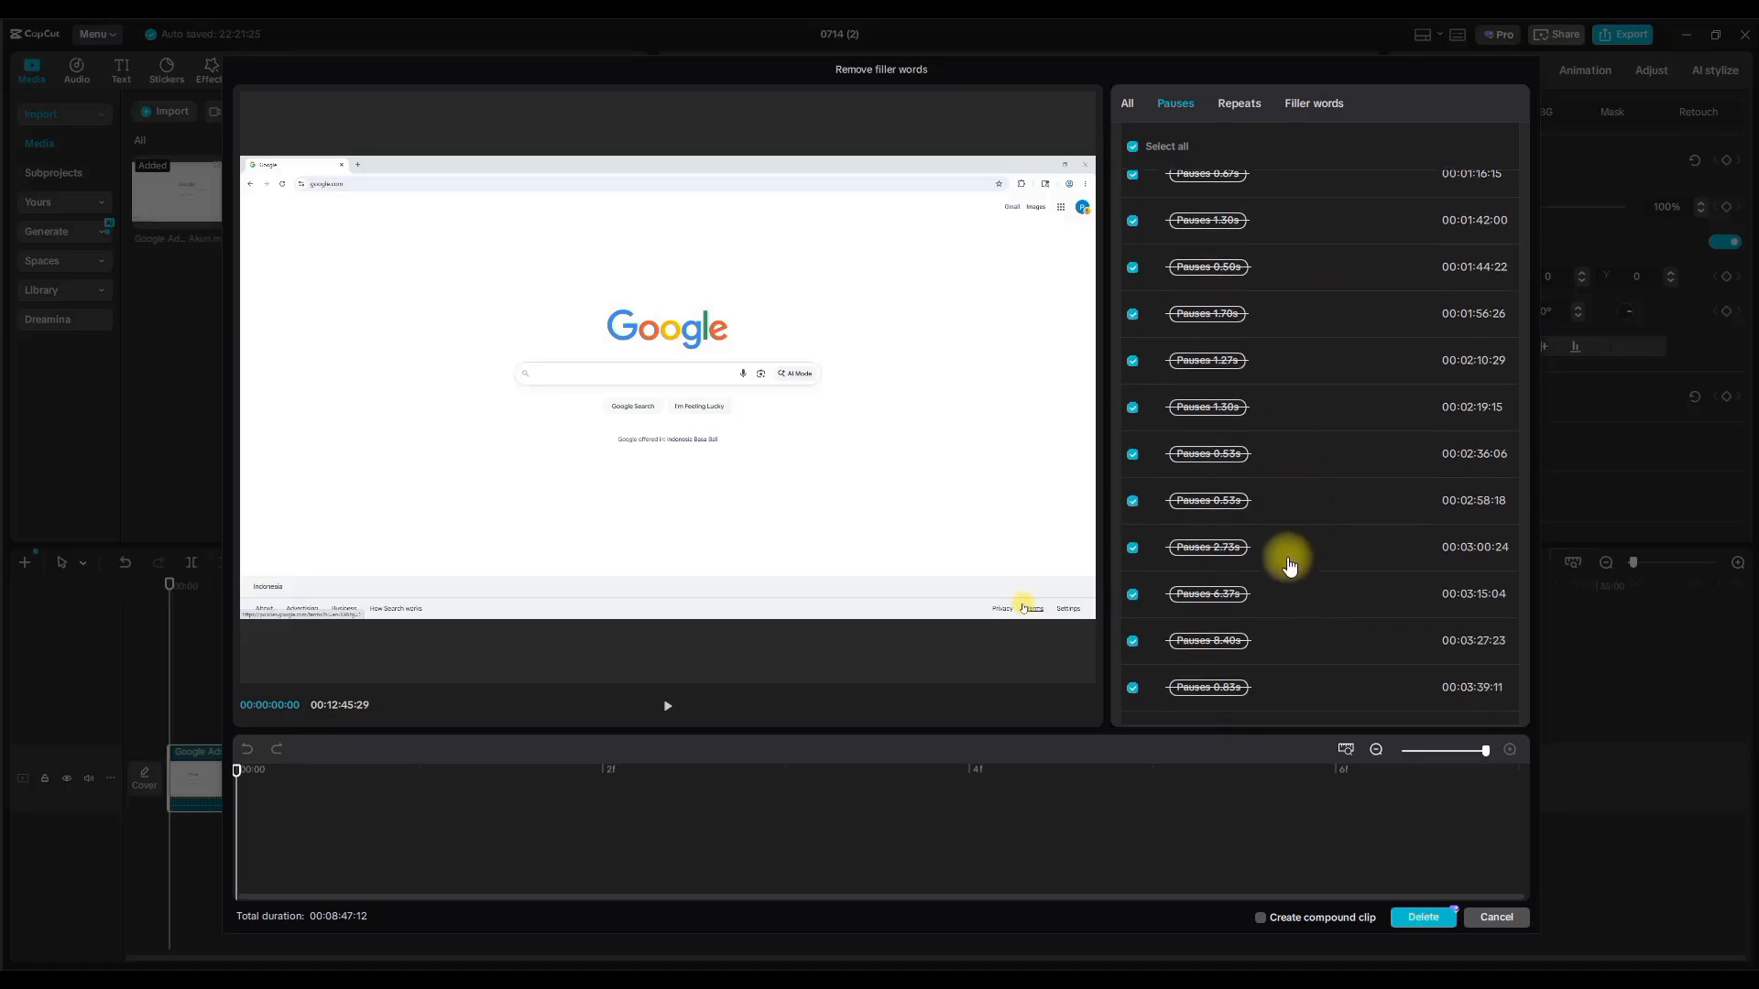
scroll(1286, 563, down, 6)
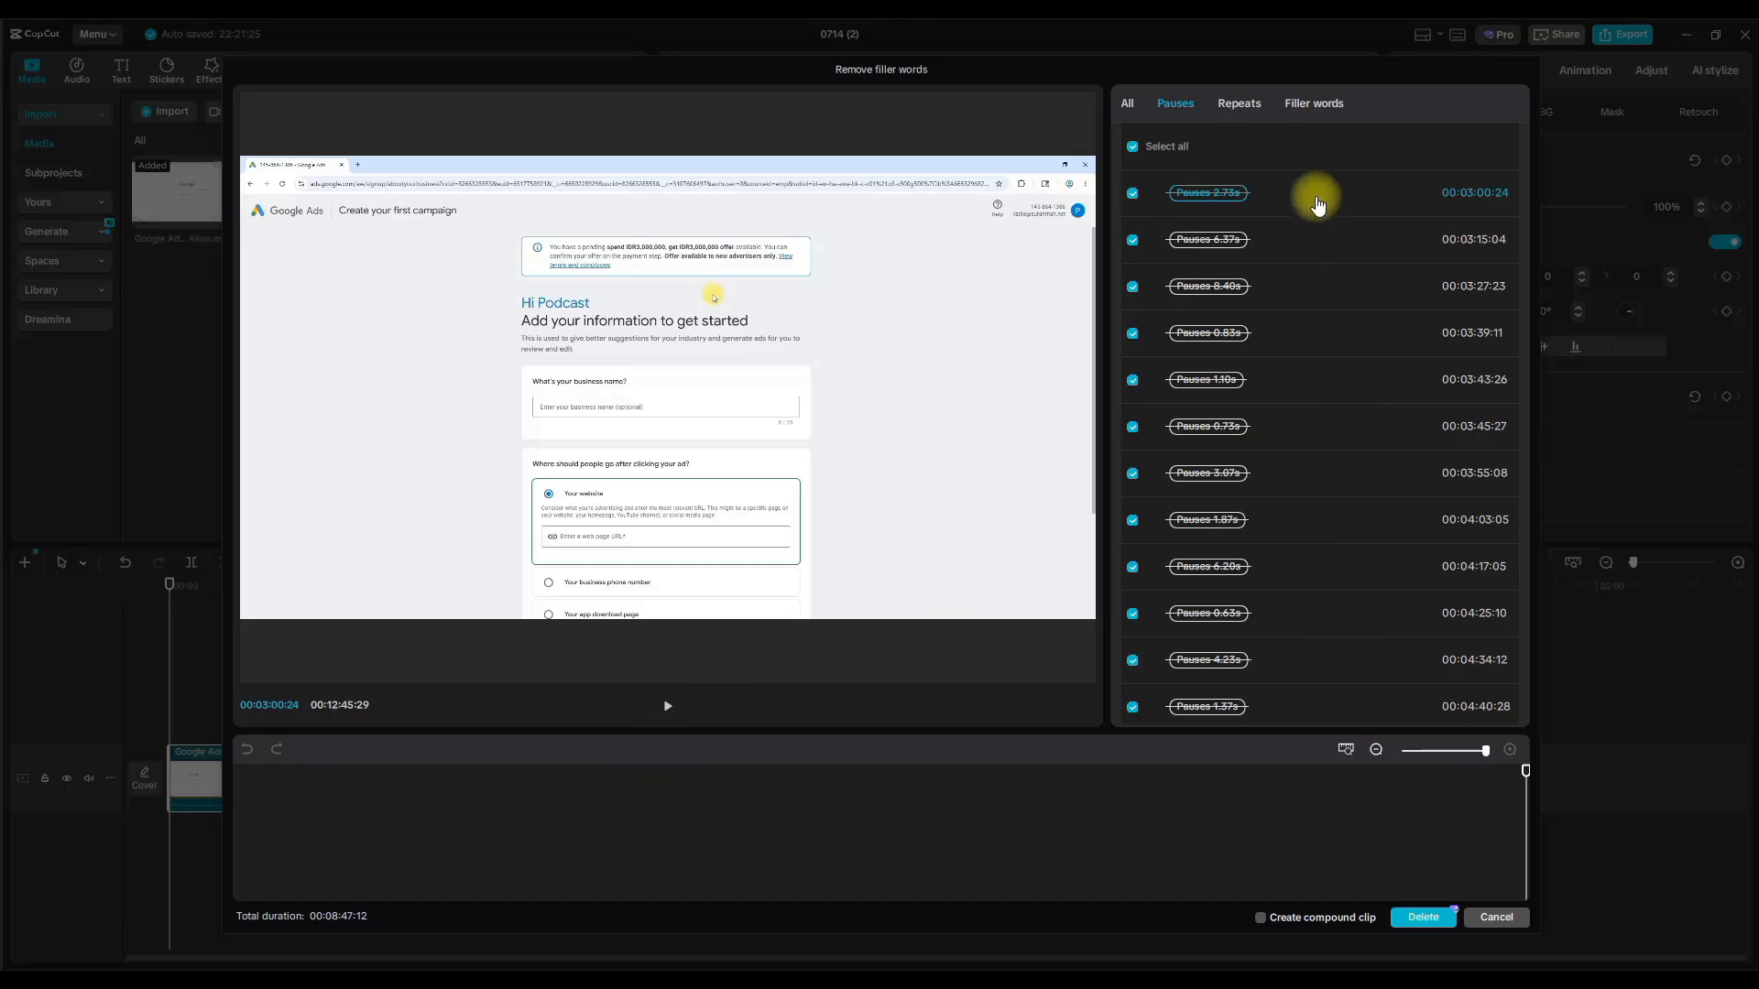
click(667, 706)
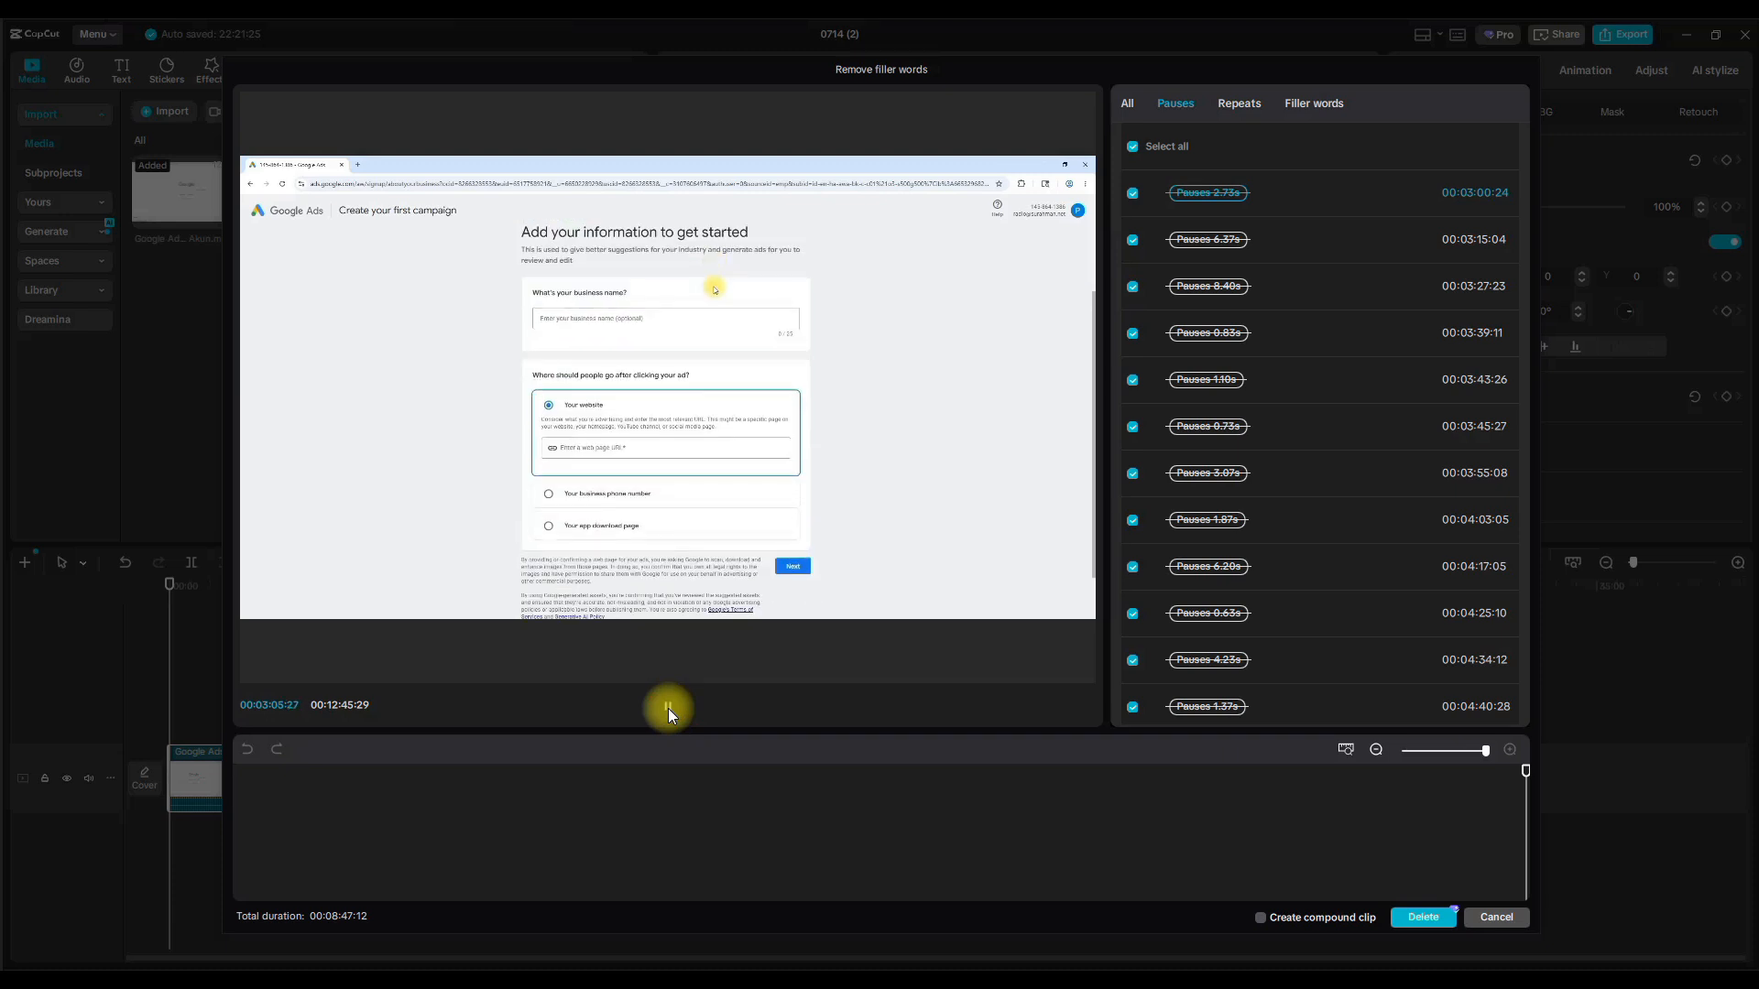
click(668, 708)
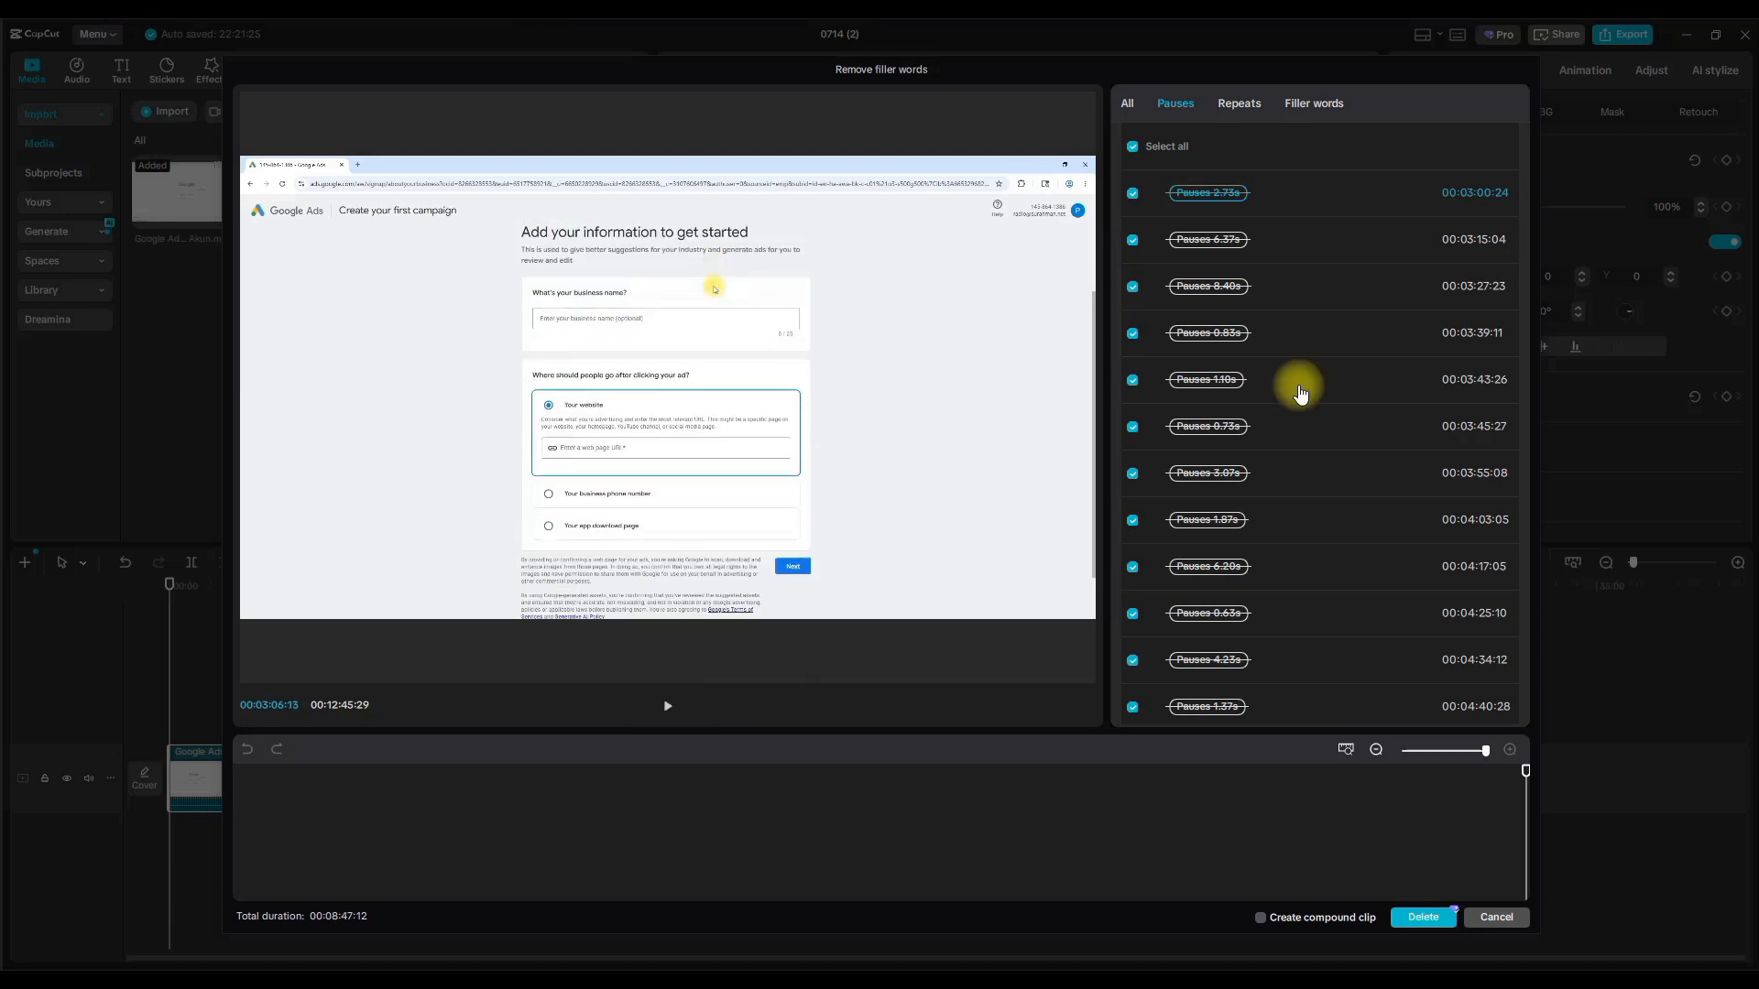
Preview the detected repeats at 00:04:25:29, 00:08:19:08, 00:11:47:21 and 00:11:52:21.
click(1253, 105)
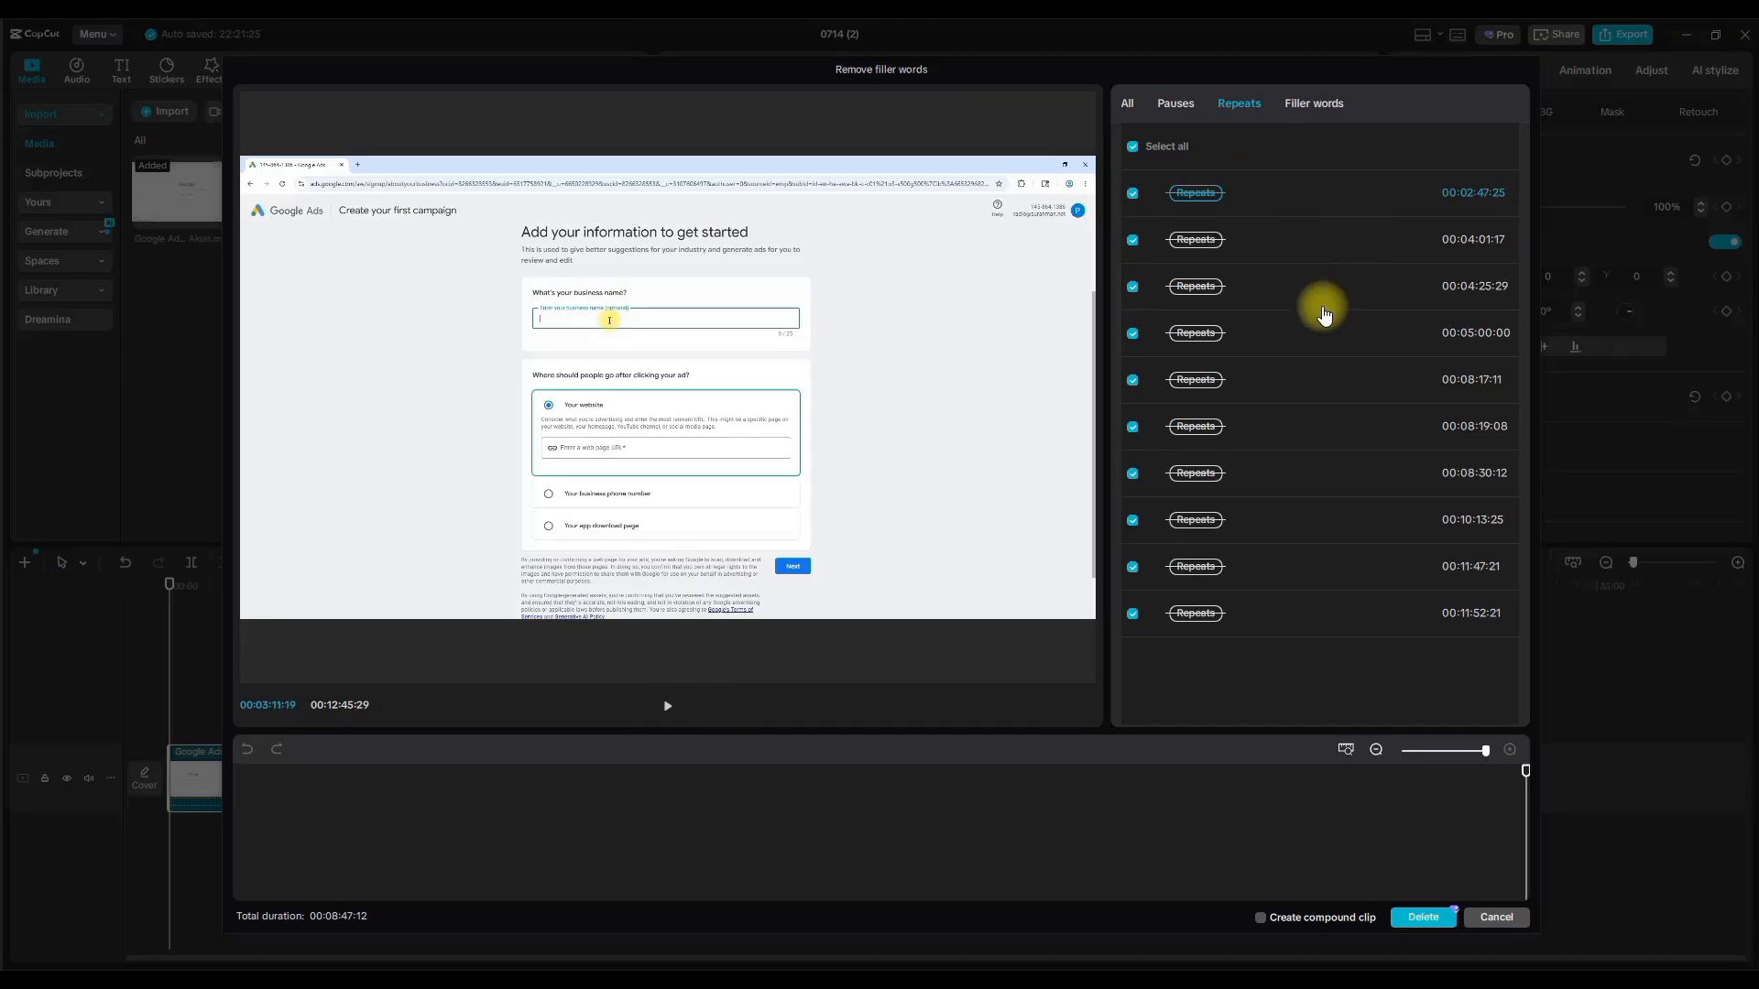
click(1312, 292)
click(668, 704)
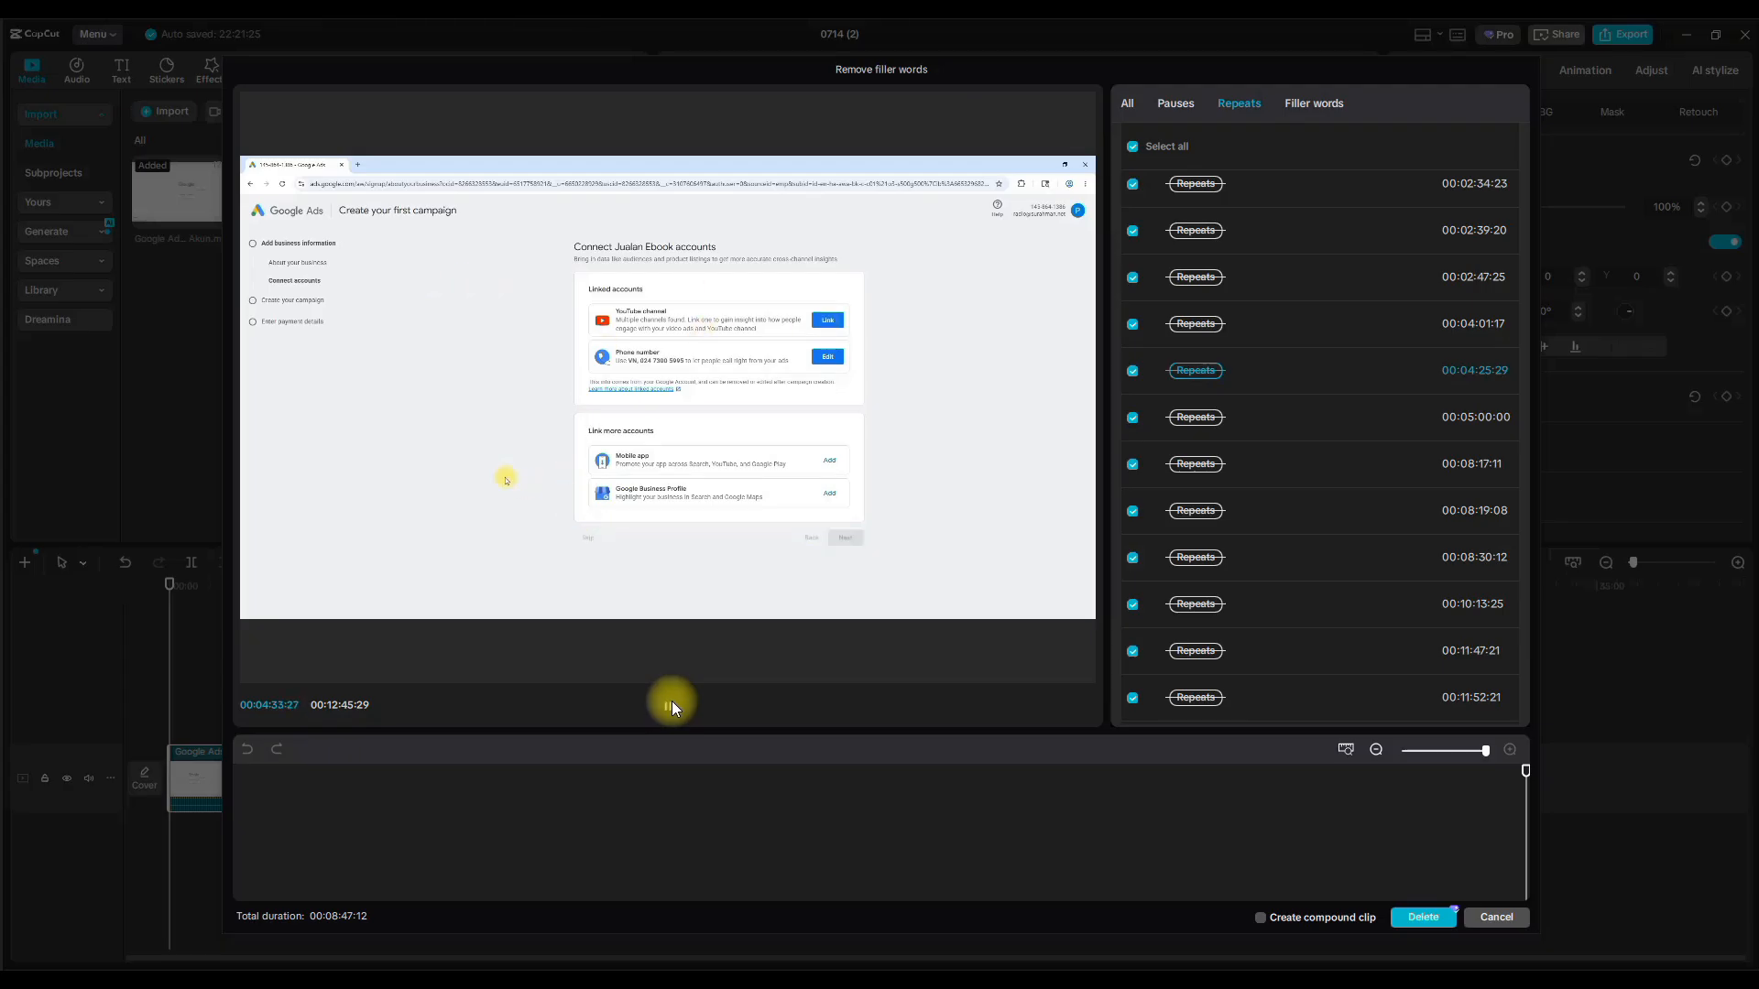
click(672, 708)
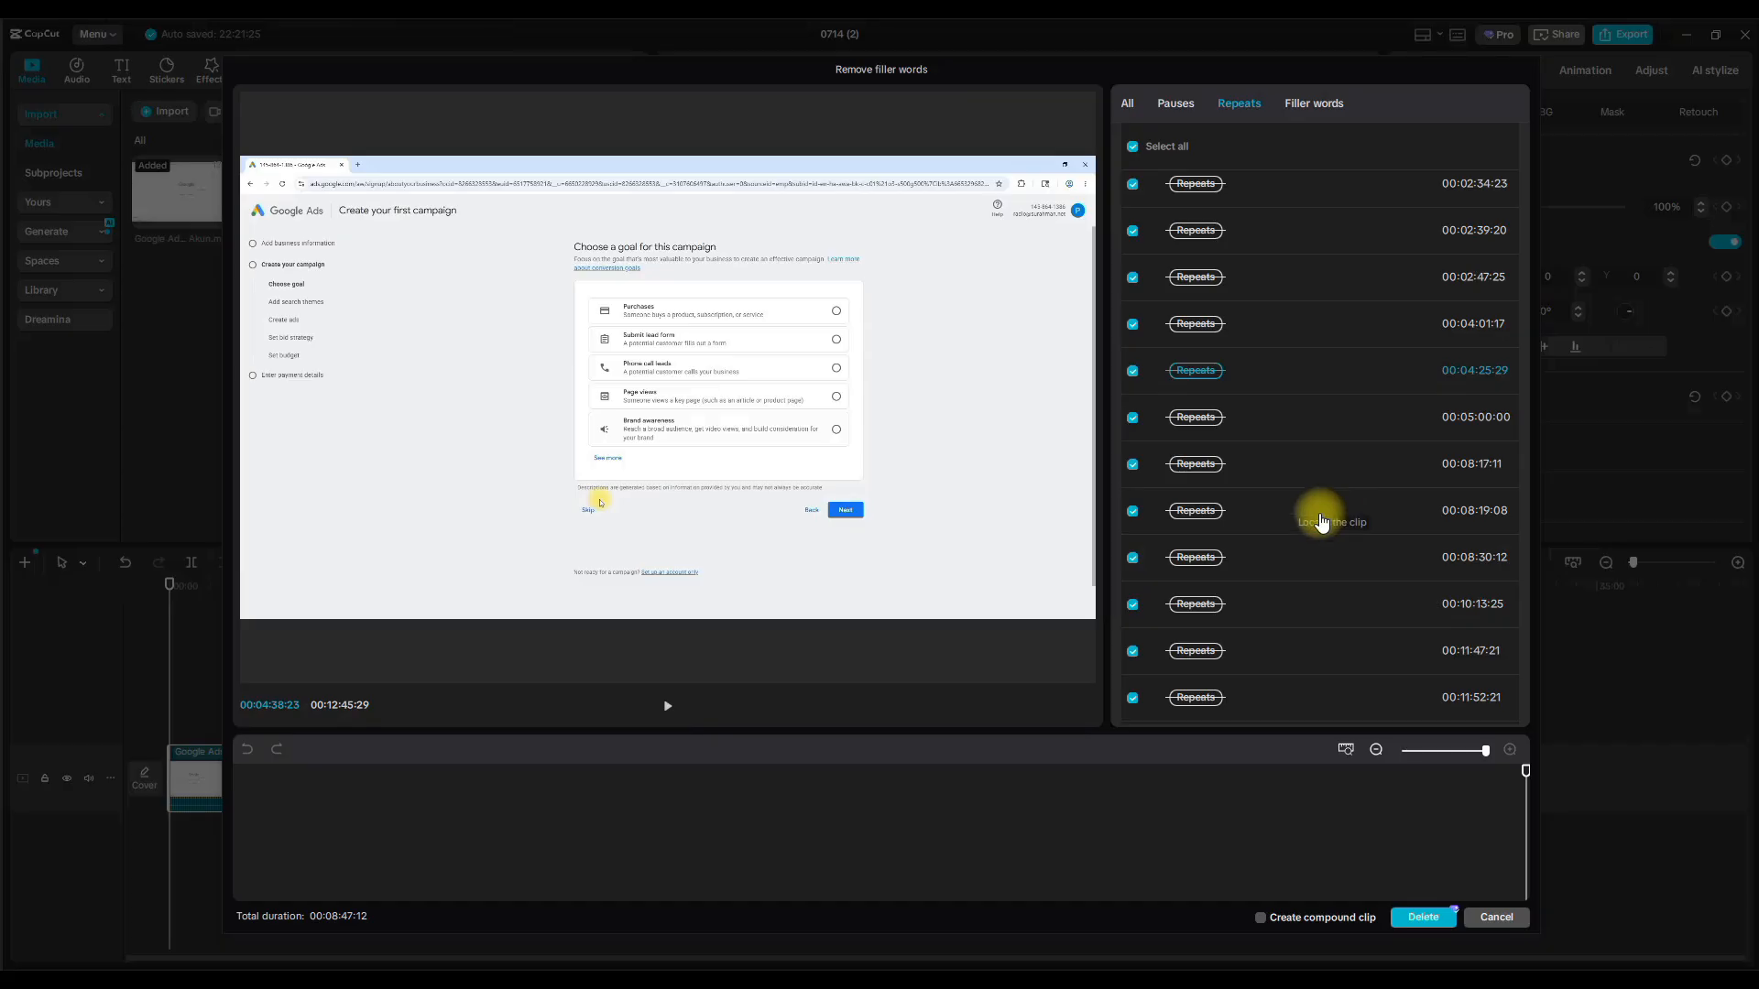
click(1323, 511)
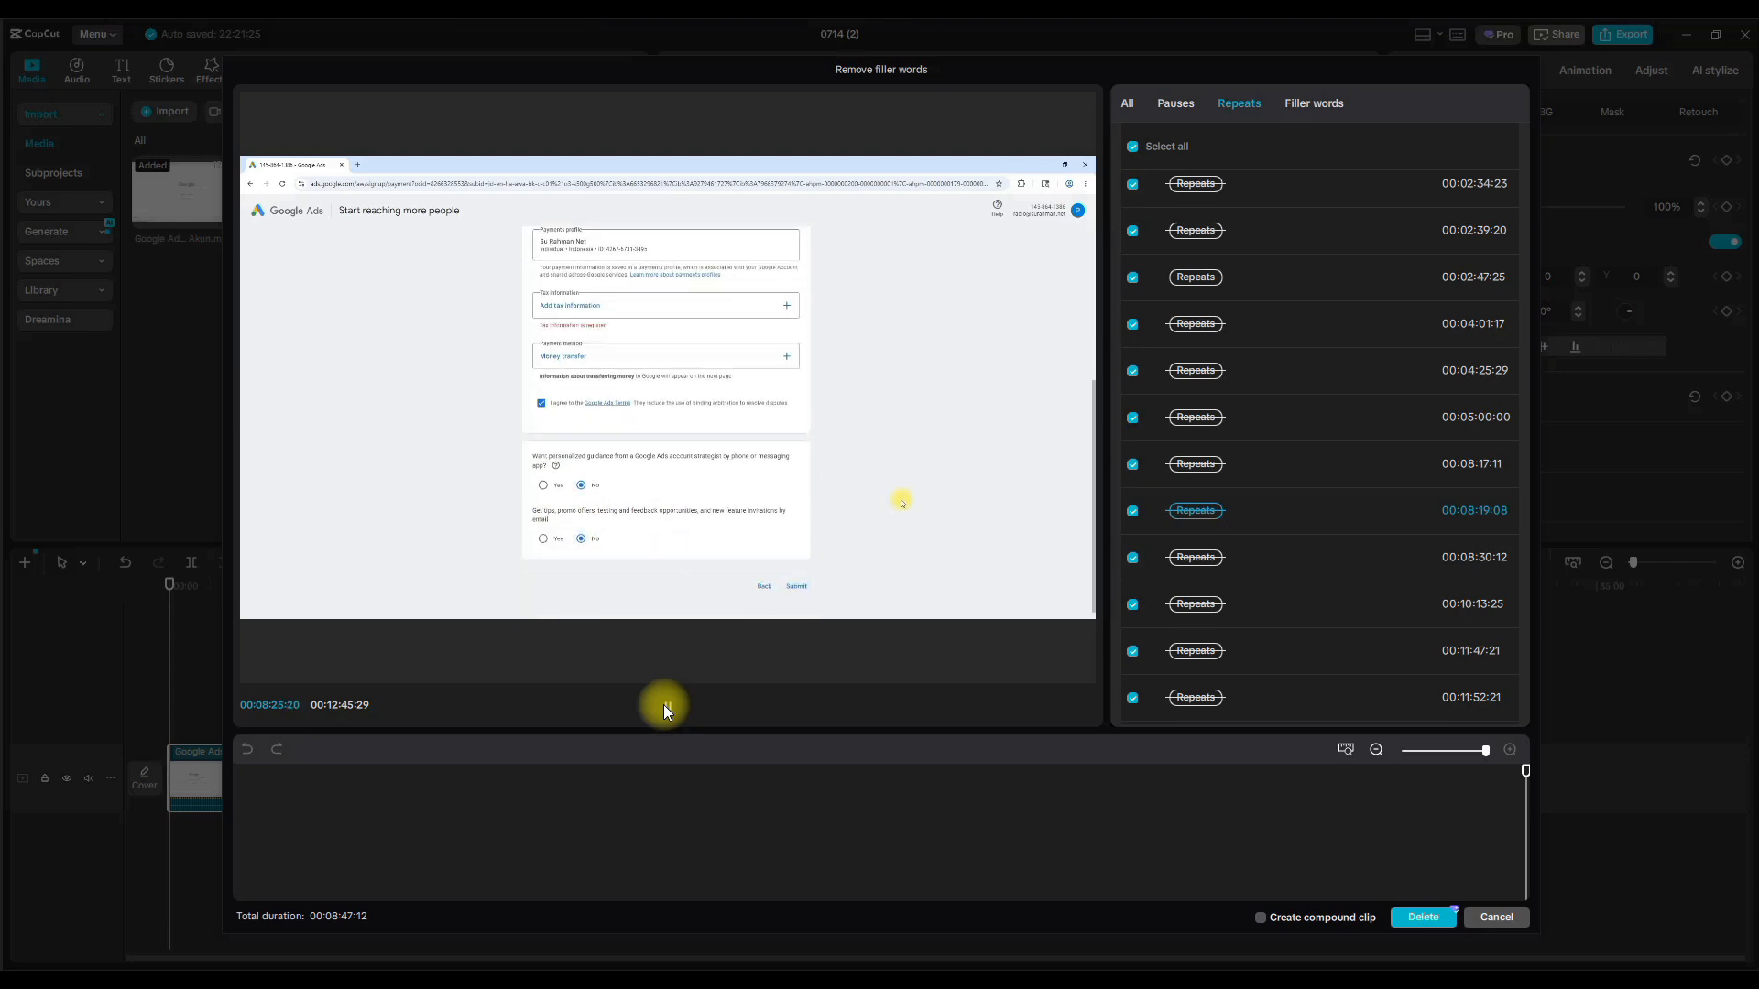
click(663, 706)
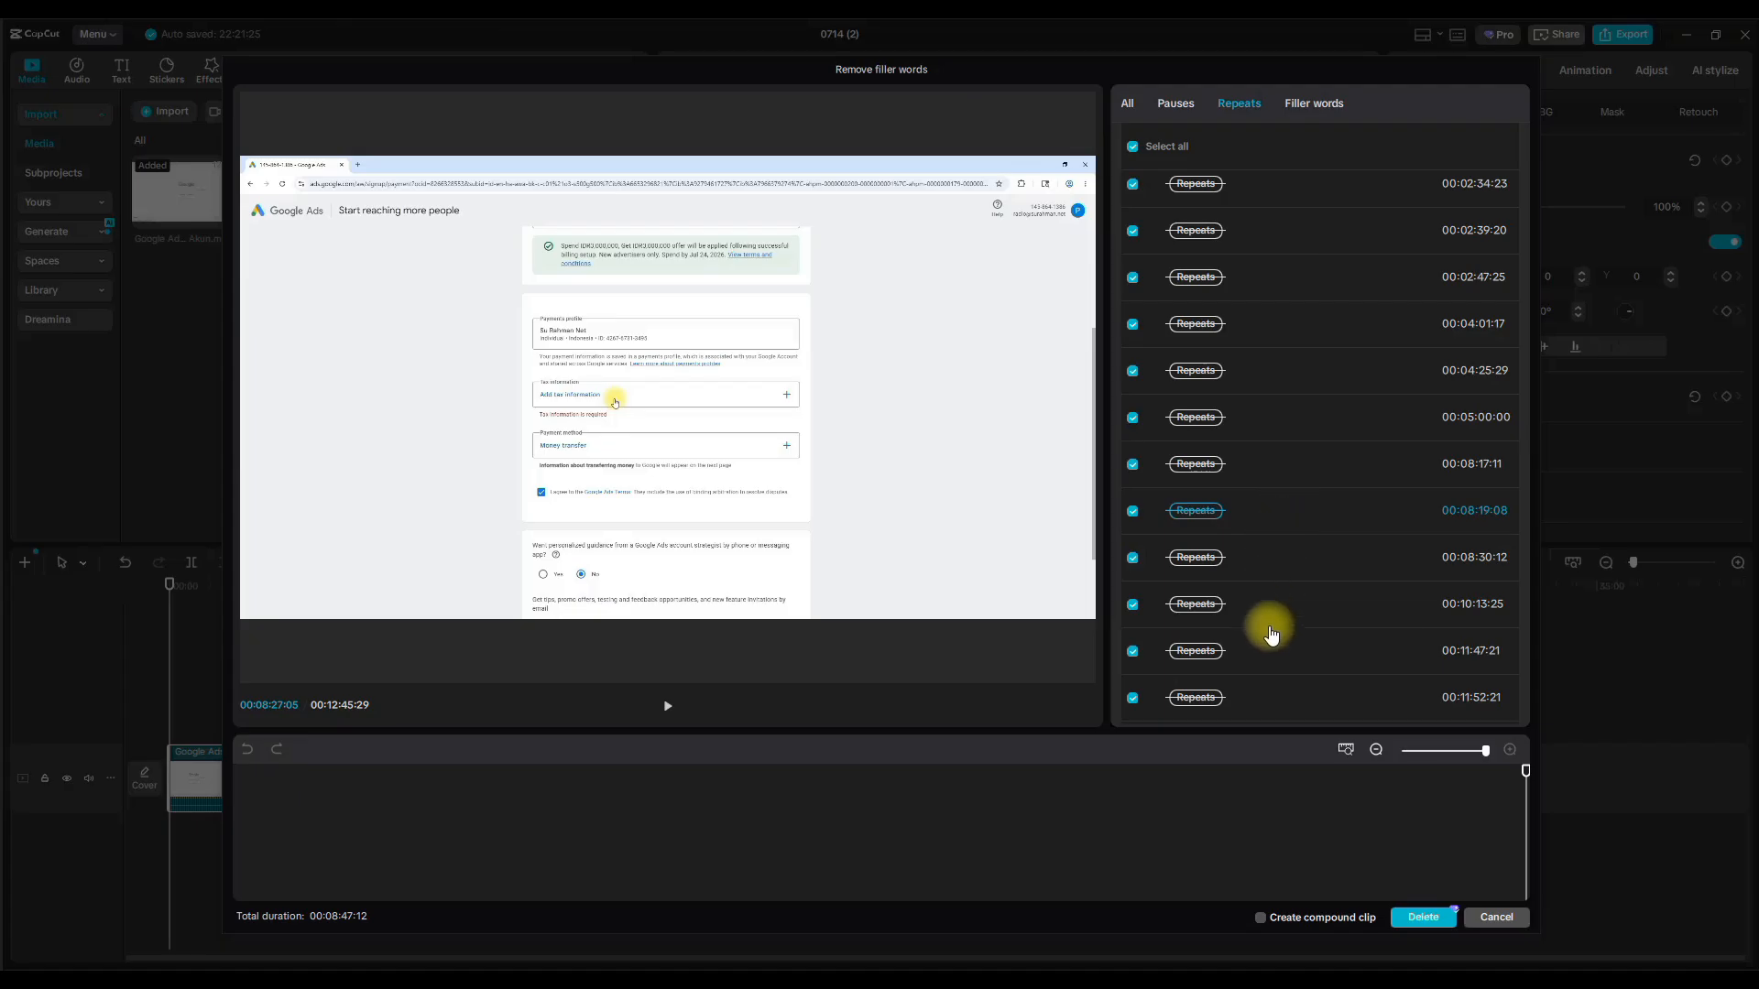
click(1268, 652)
click(665, 705)
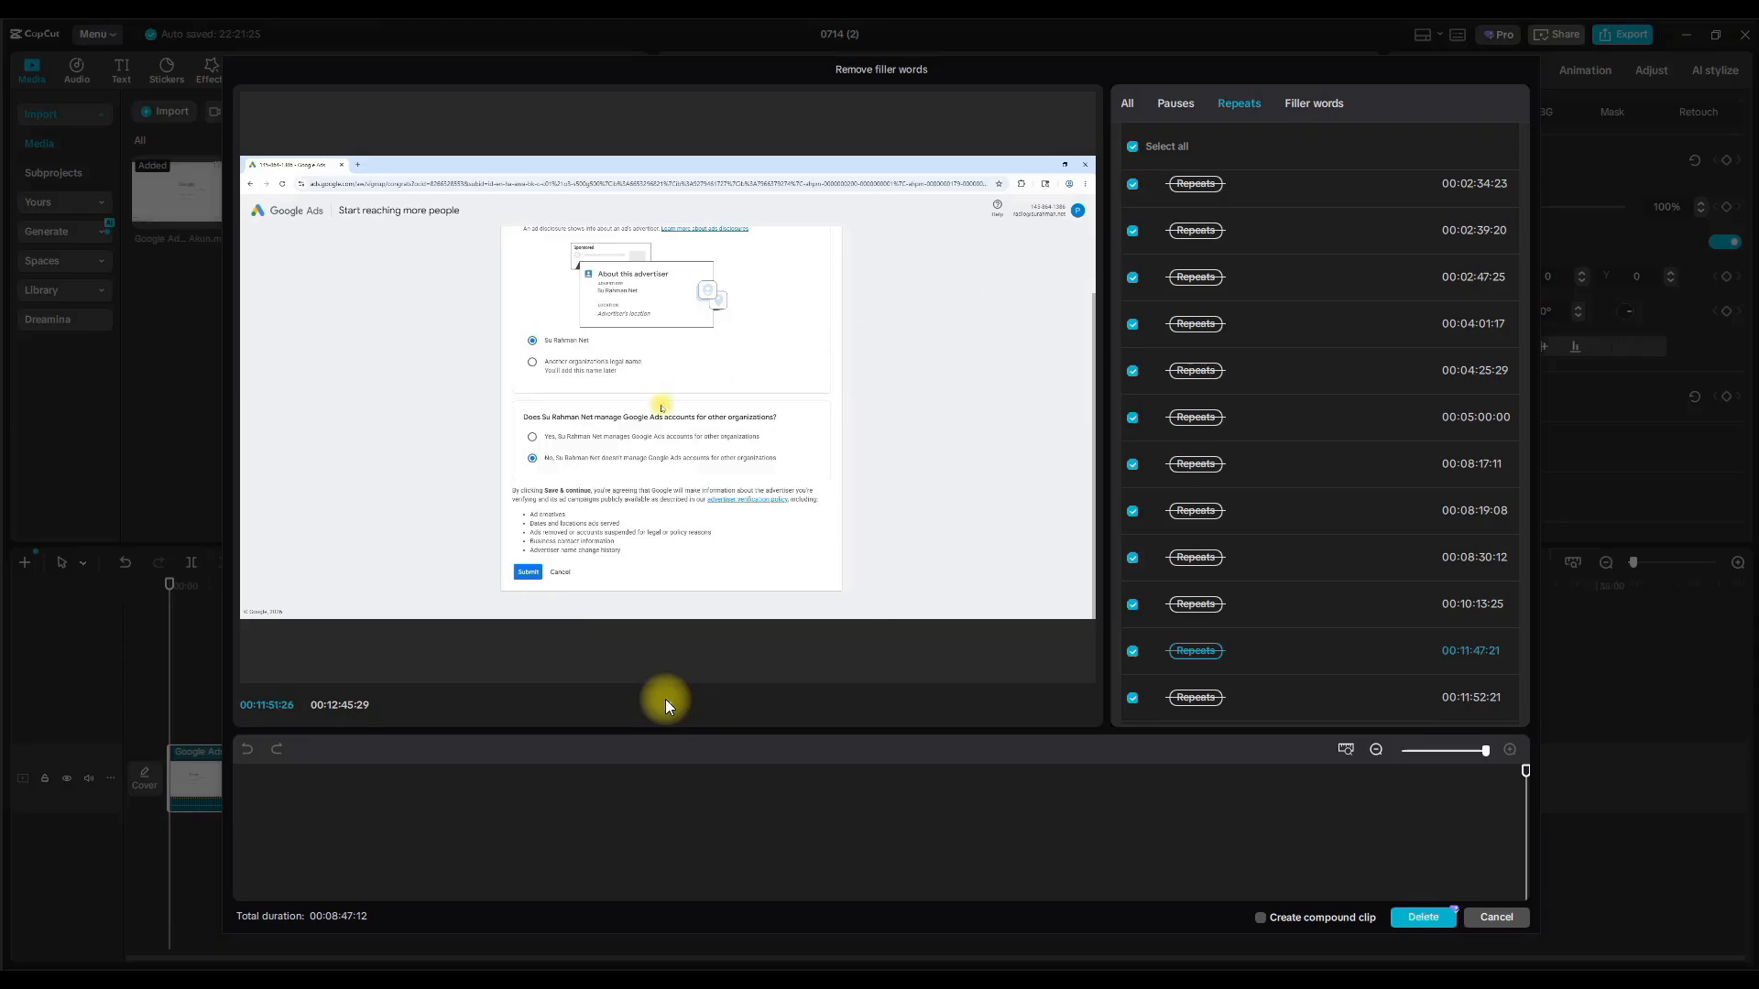
click(670, 707)
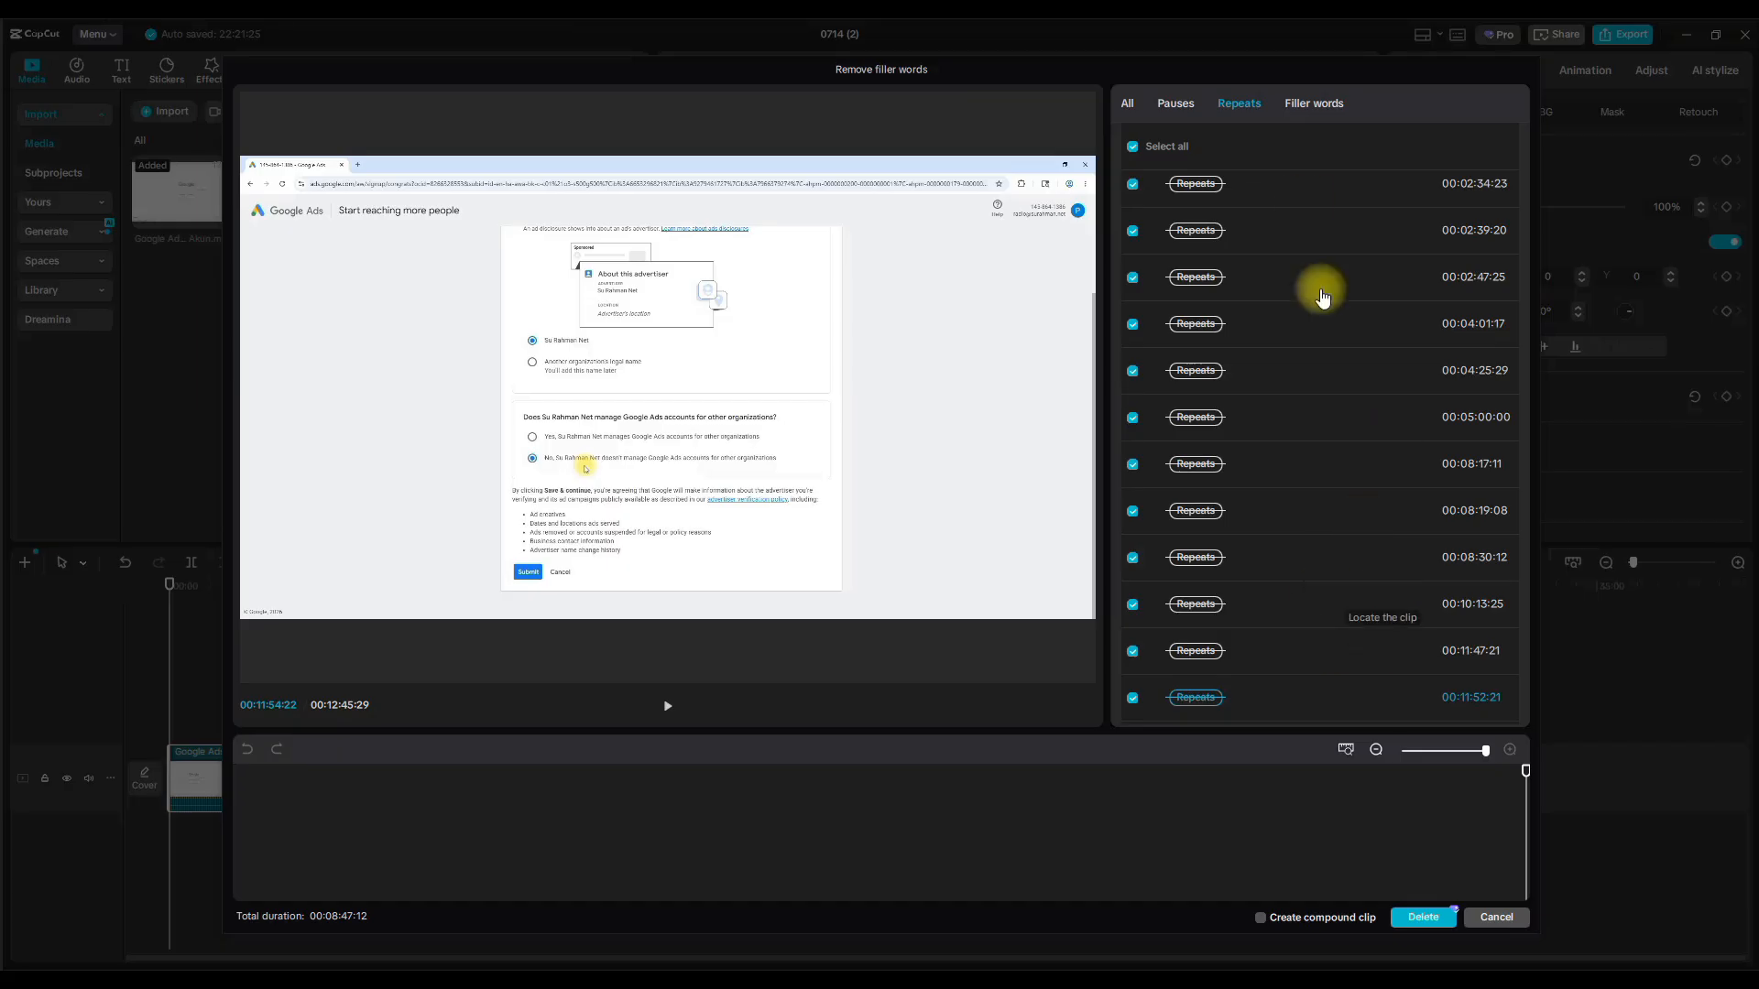
Preview the detected filler words at 00:06:09:24, 00:10:38:16, 00:11:08:29 and 00:12:24:27.
click(1314, 106)
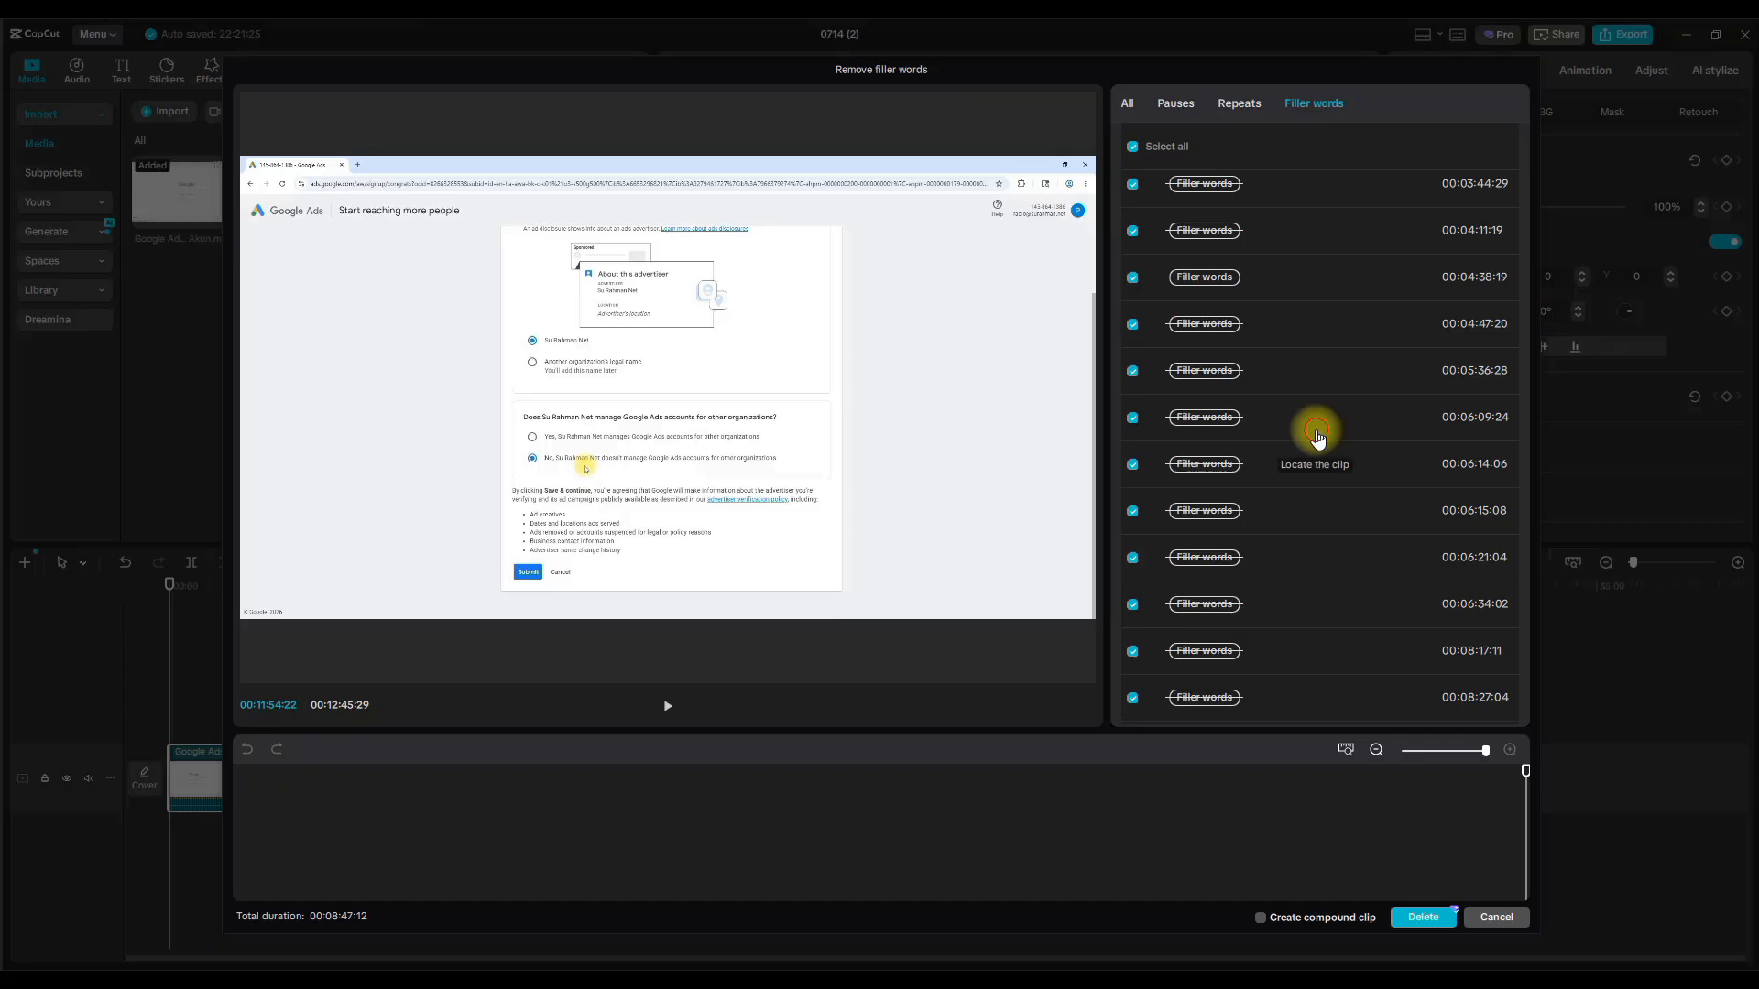
click(1279, 423)
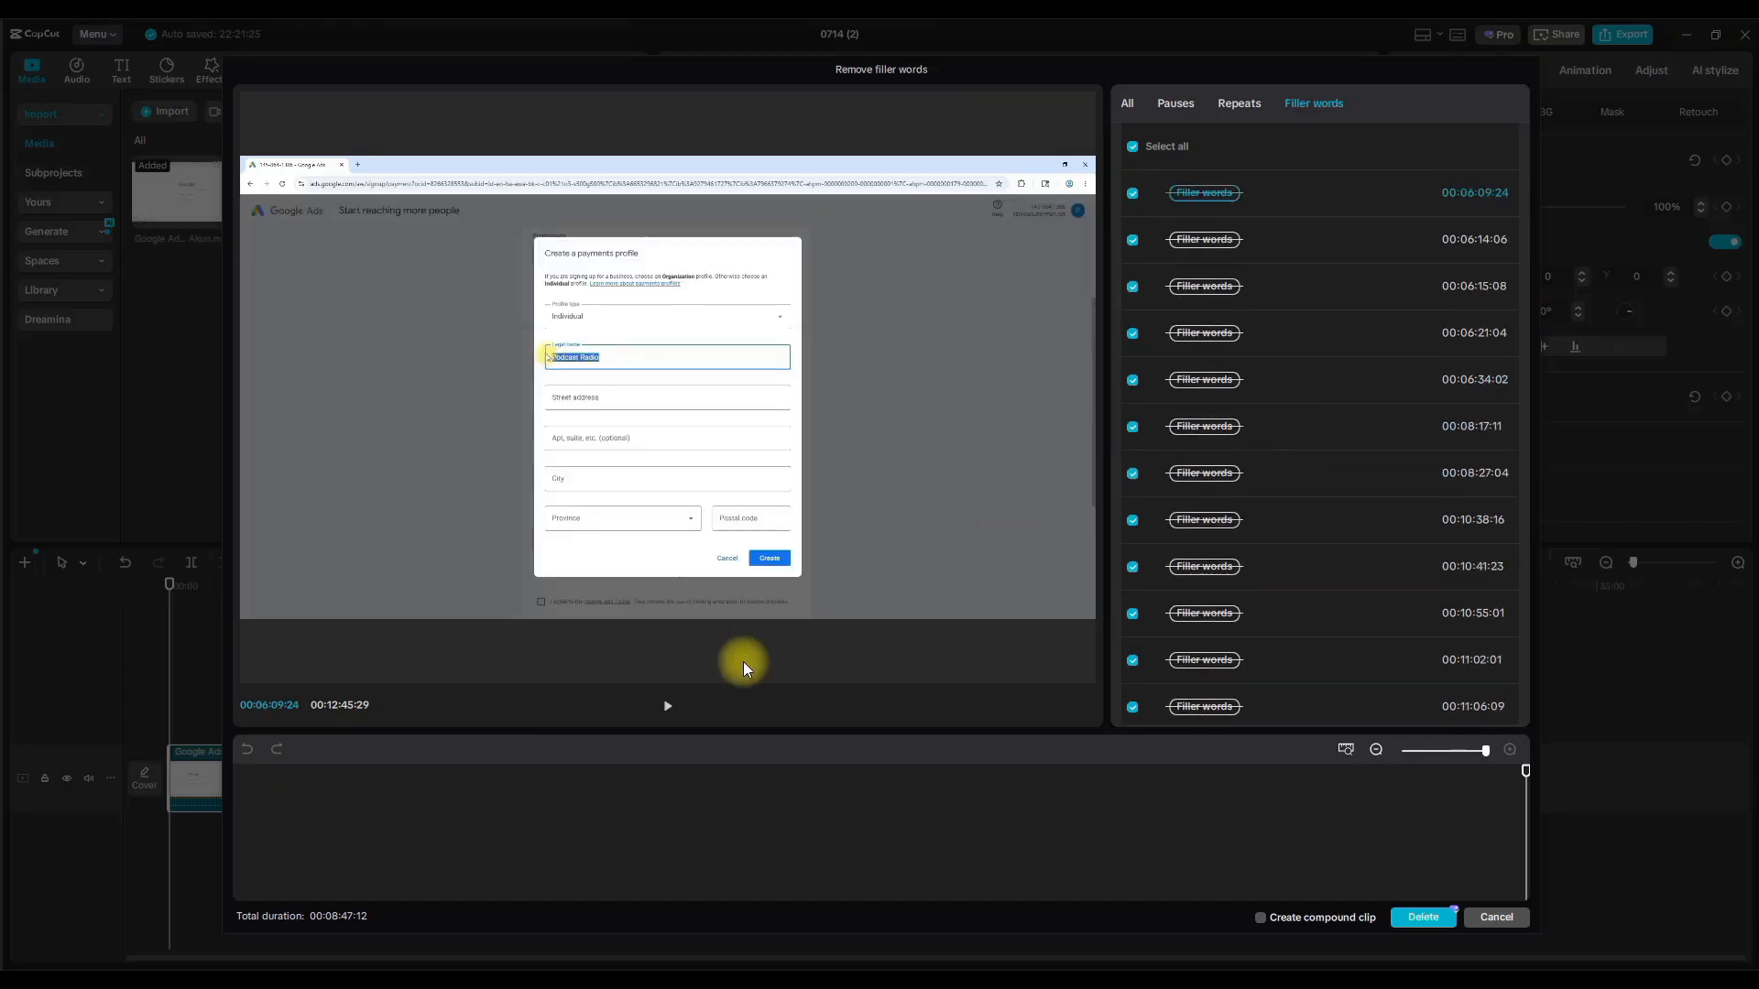
click(678, 707)
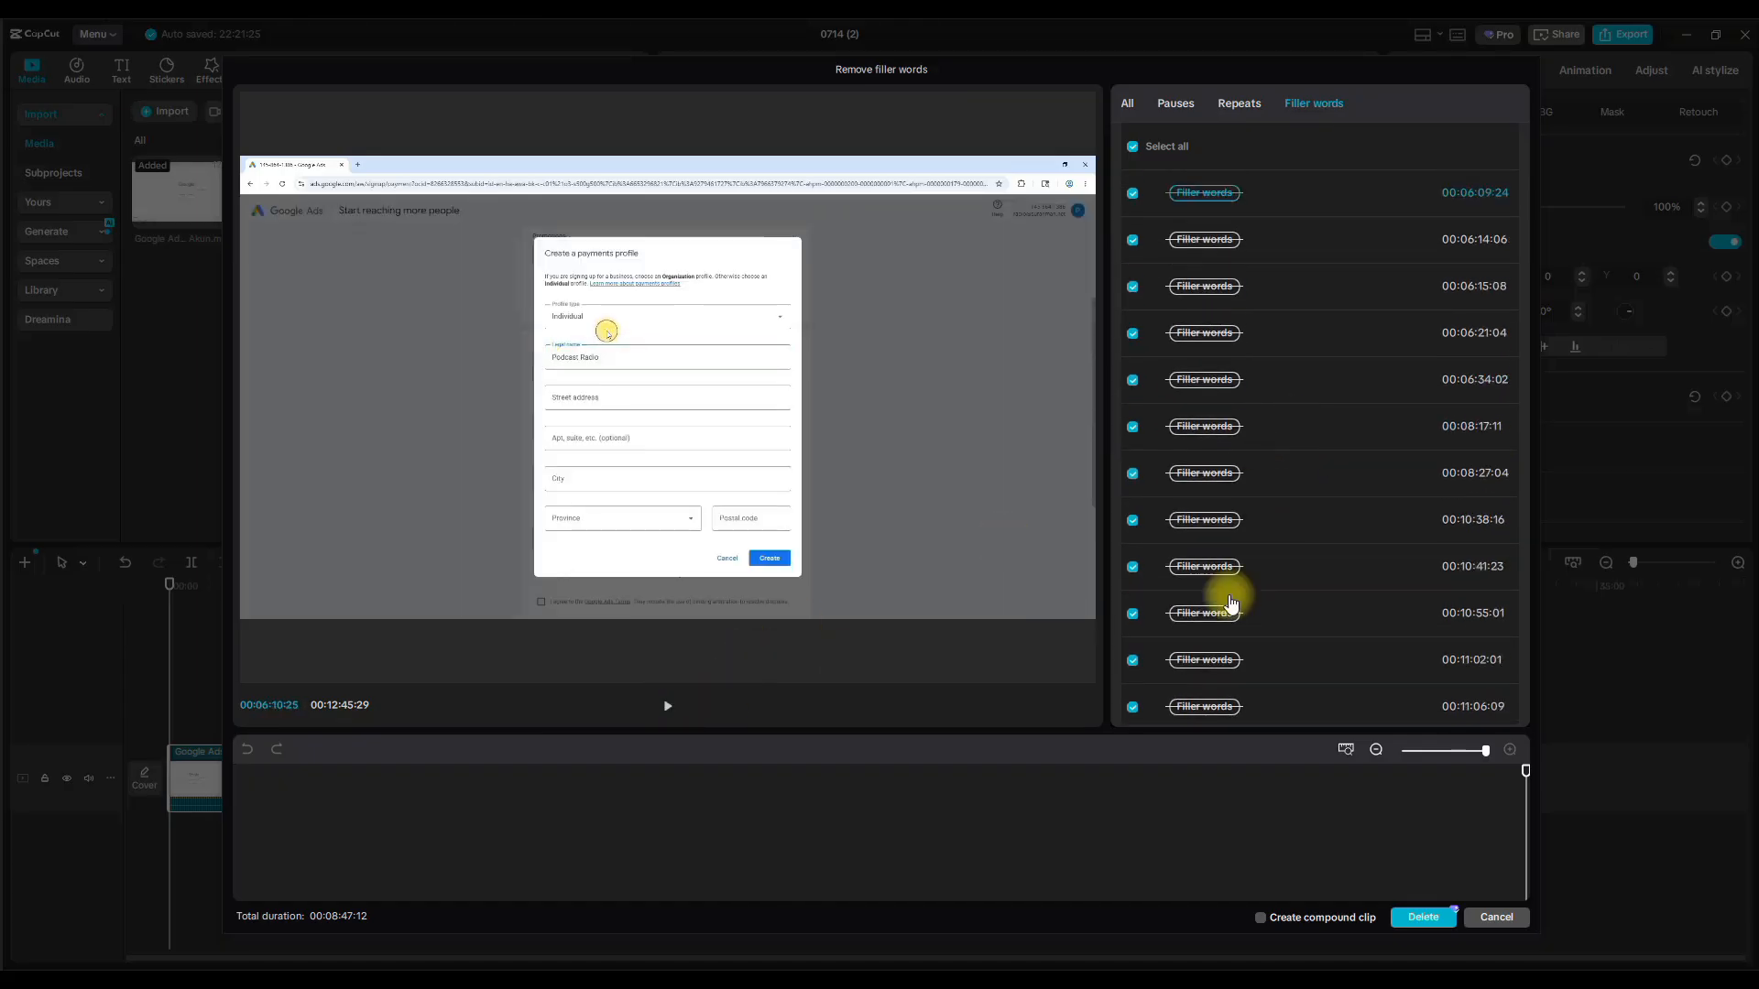
click(1315, 520)
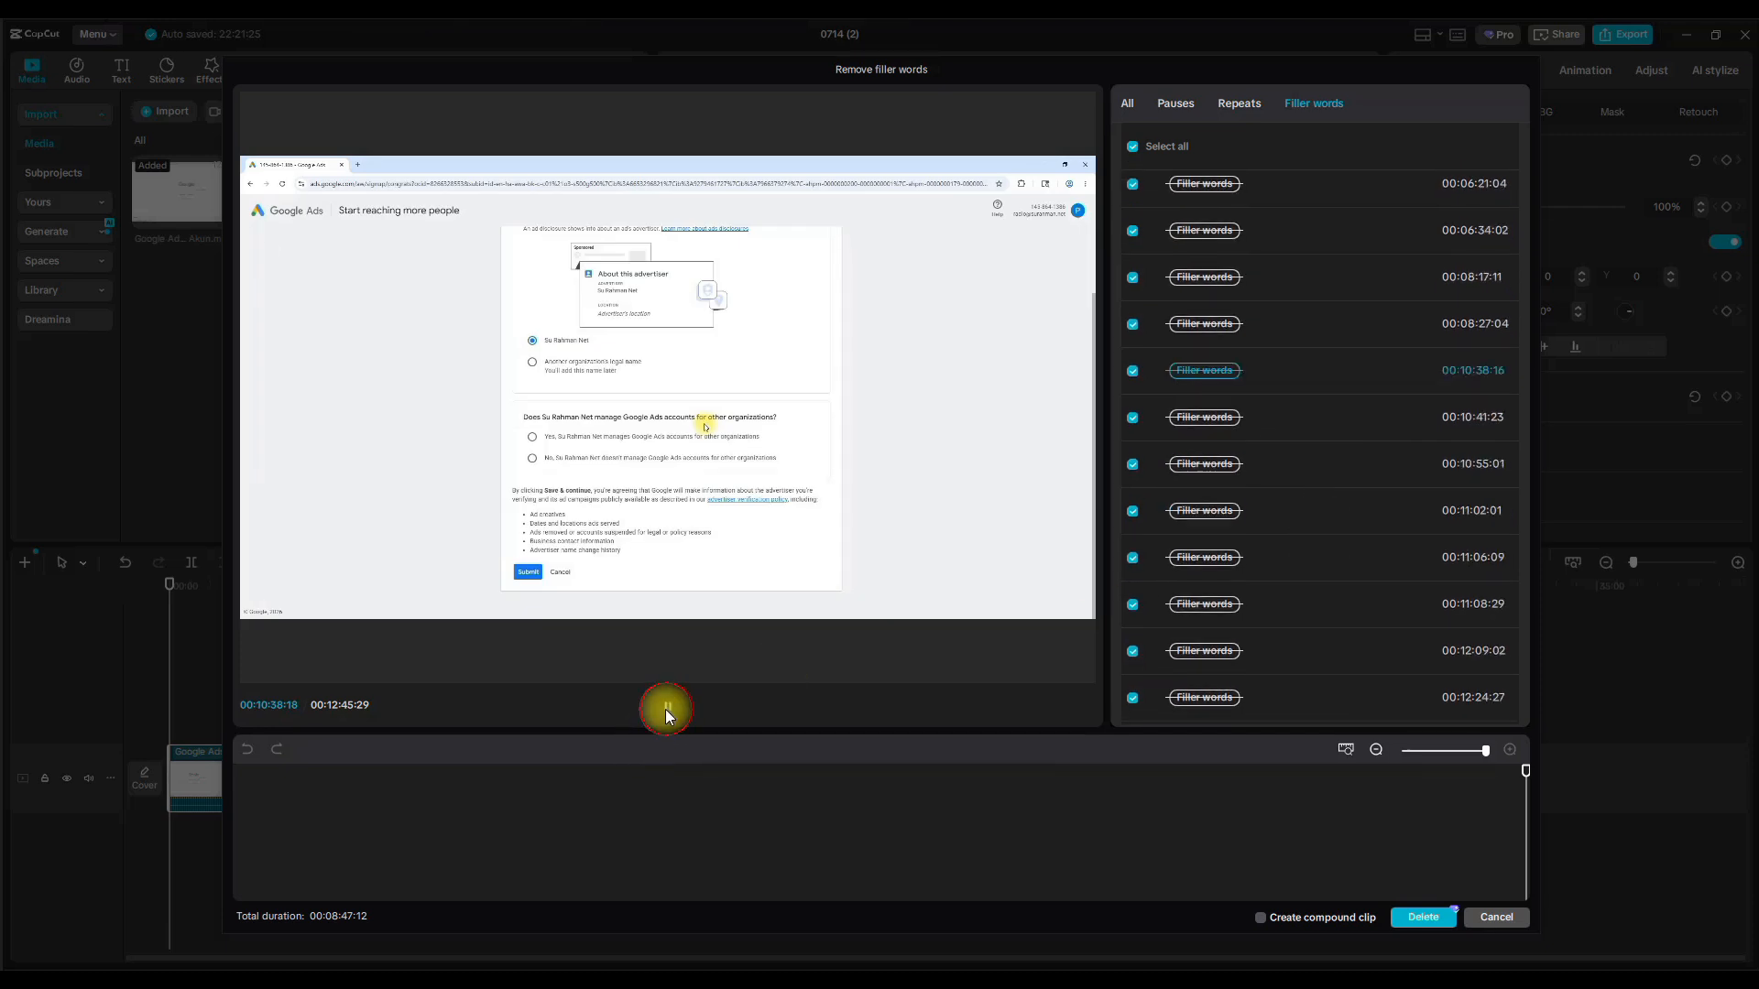
click(666, 707)
click(1328, 604)
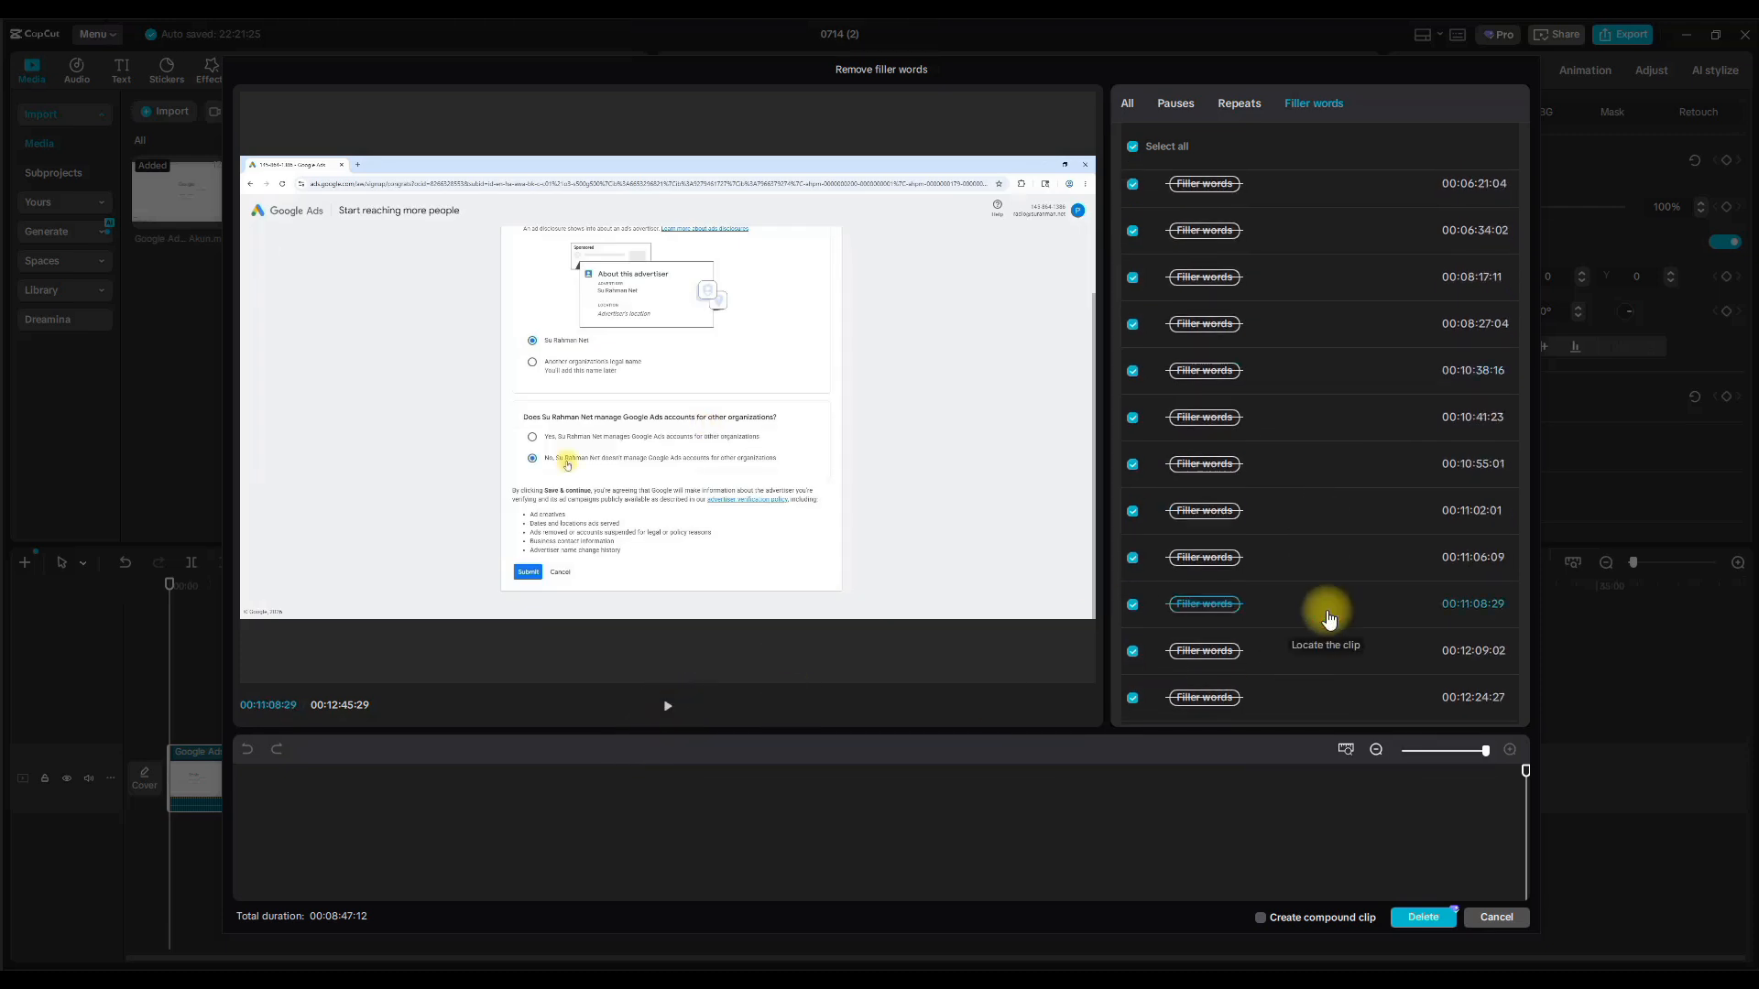
click(673, 707)
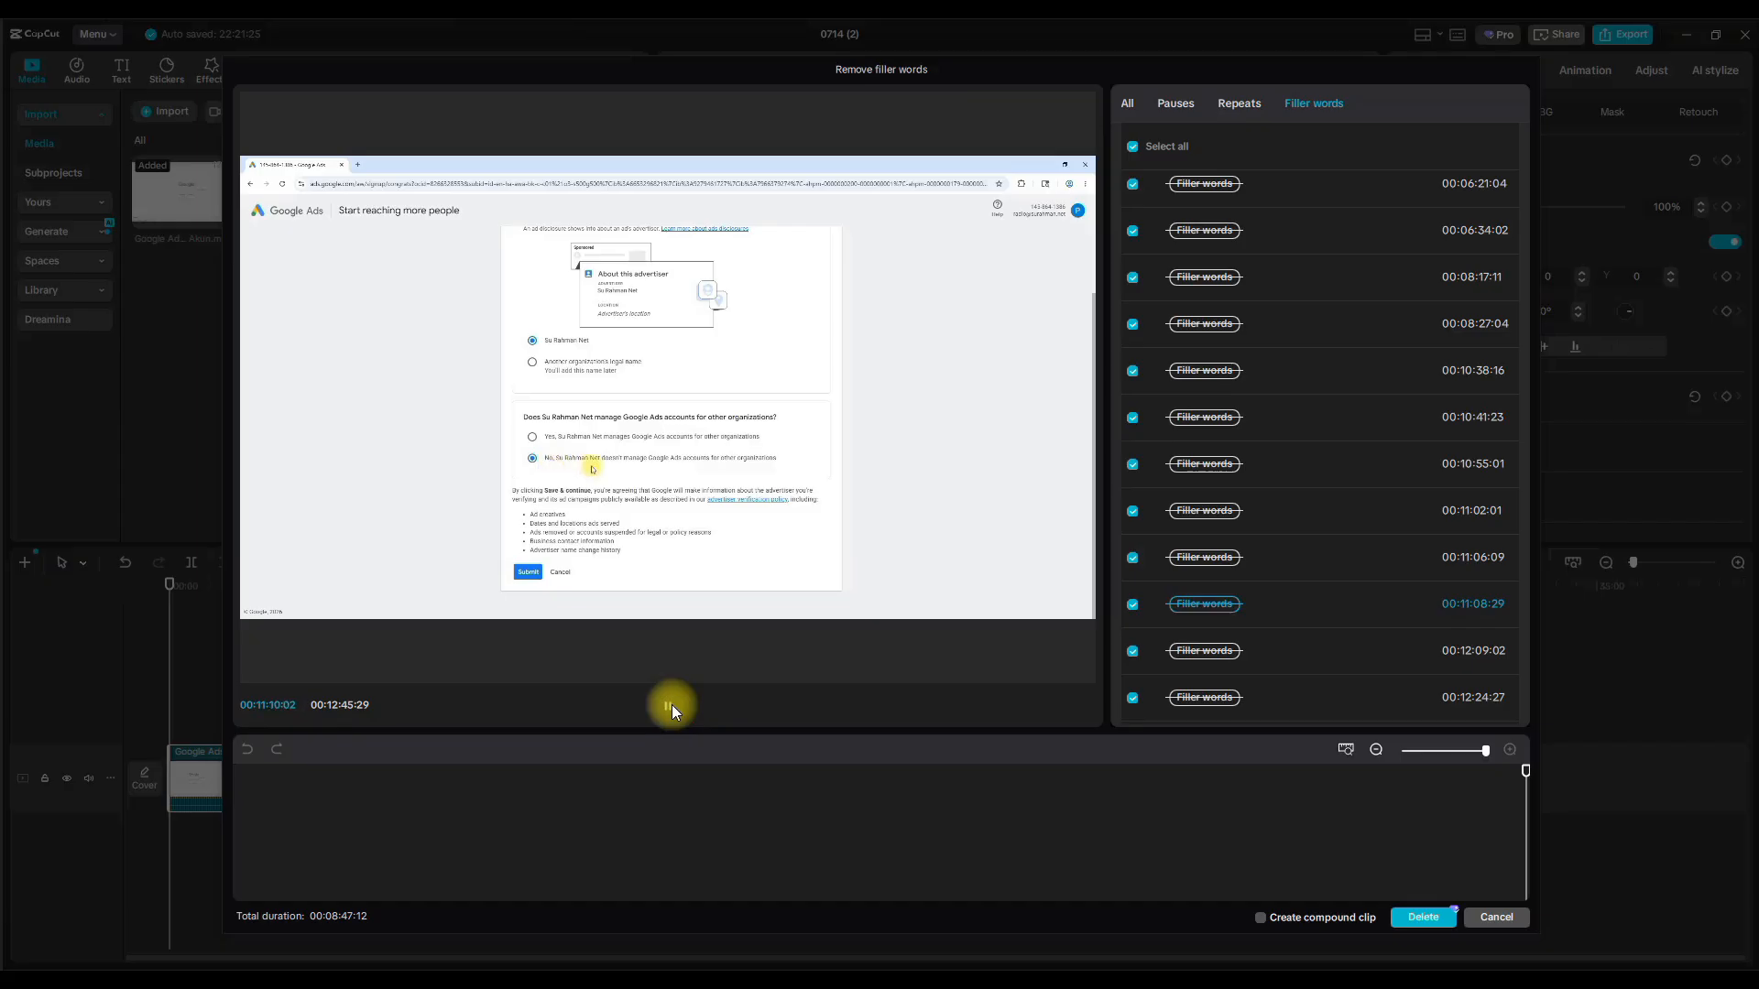
click(672, 705)
click(1328, 697)
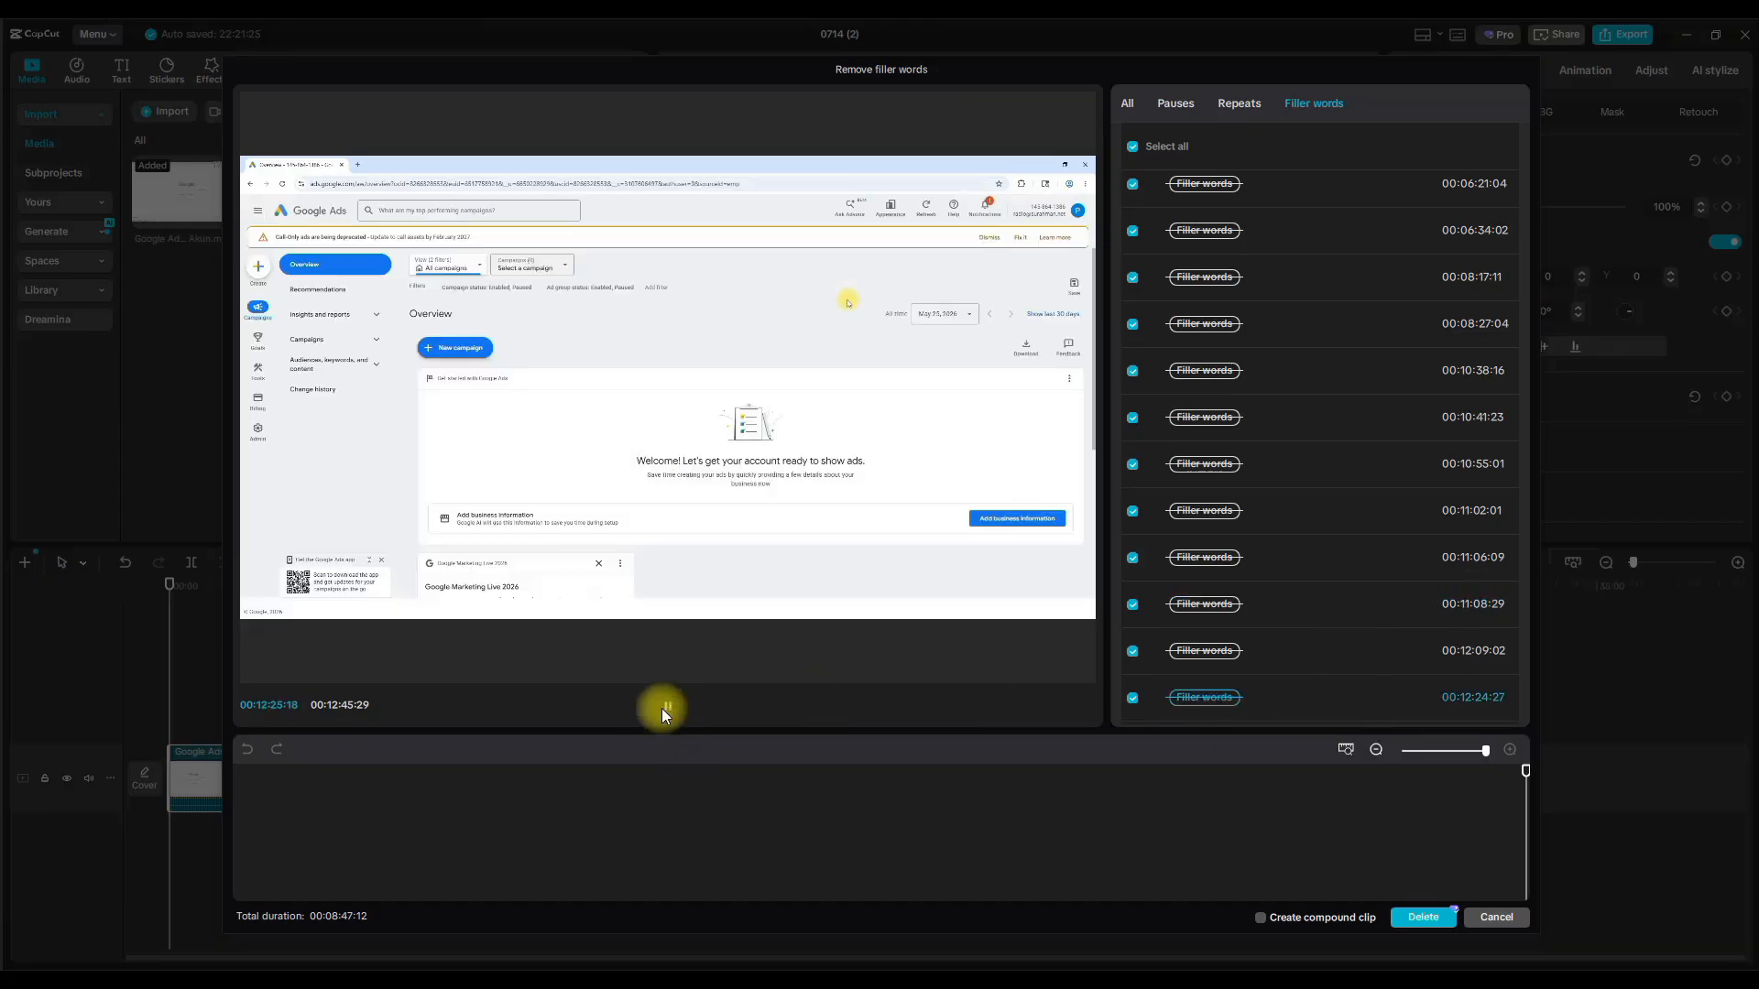
click(662, 707)
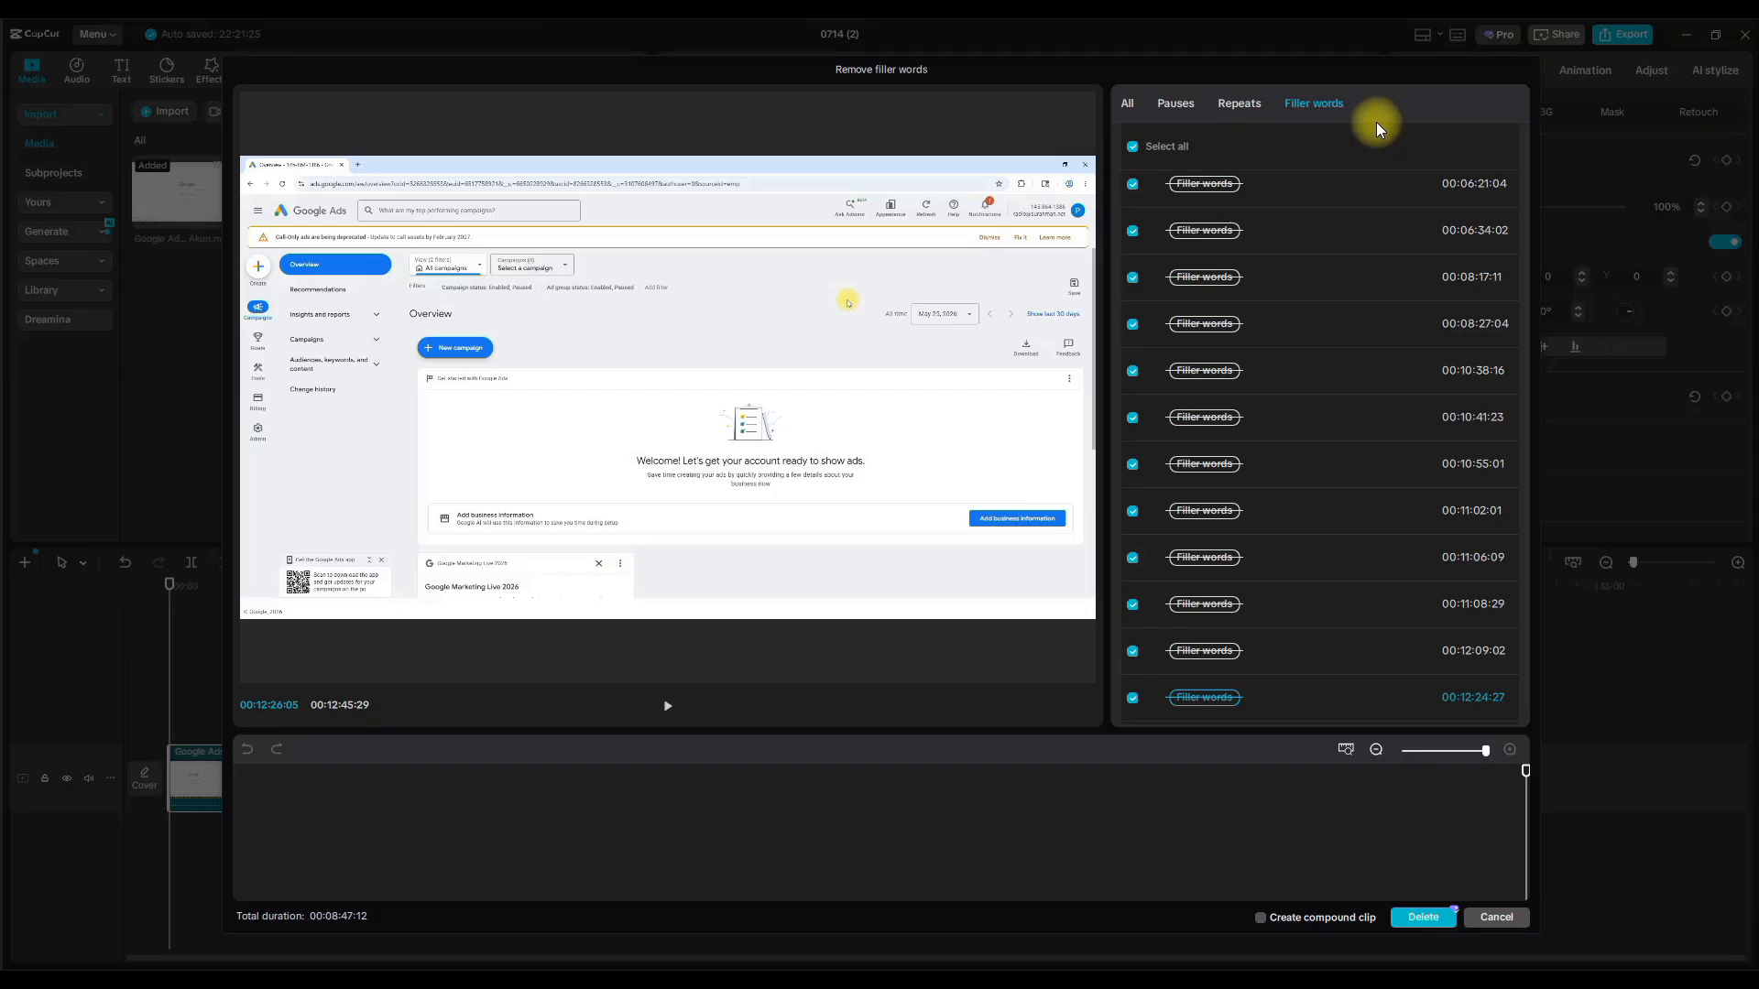
Delete all detected pauses, repeats and filler words from the clip, keeping every entry selected.
click(1132, 370)
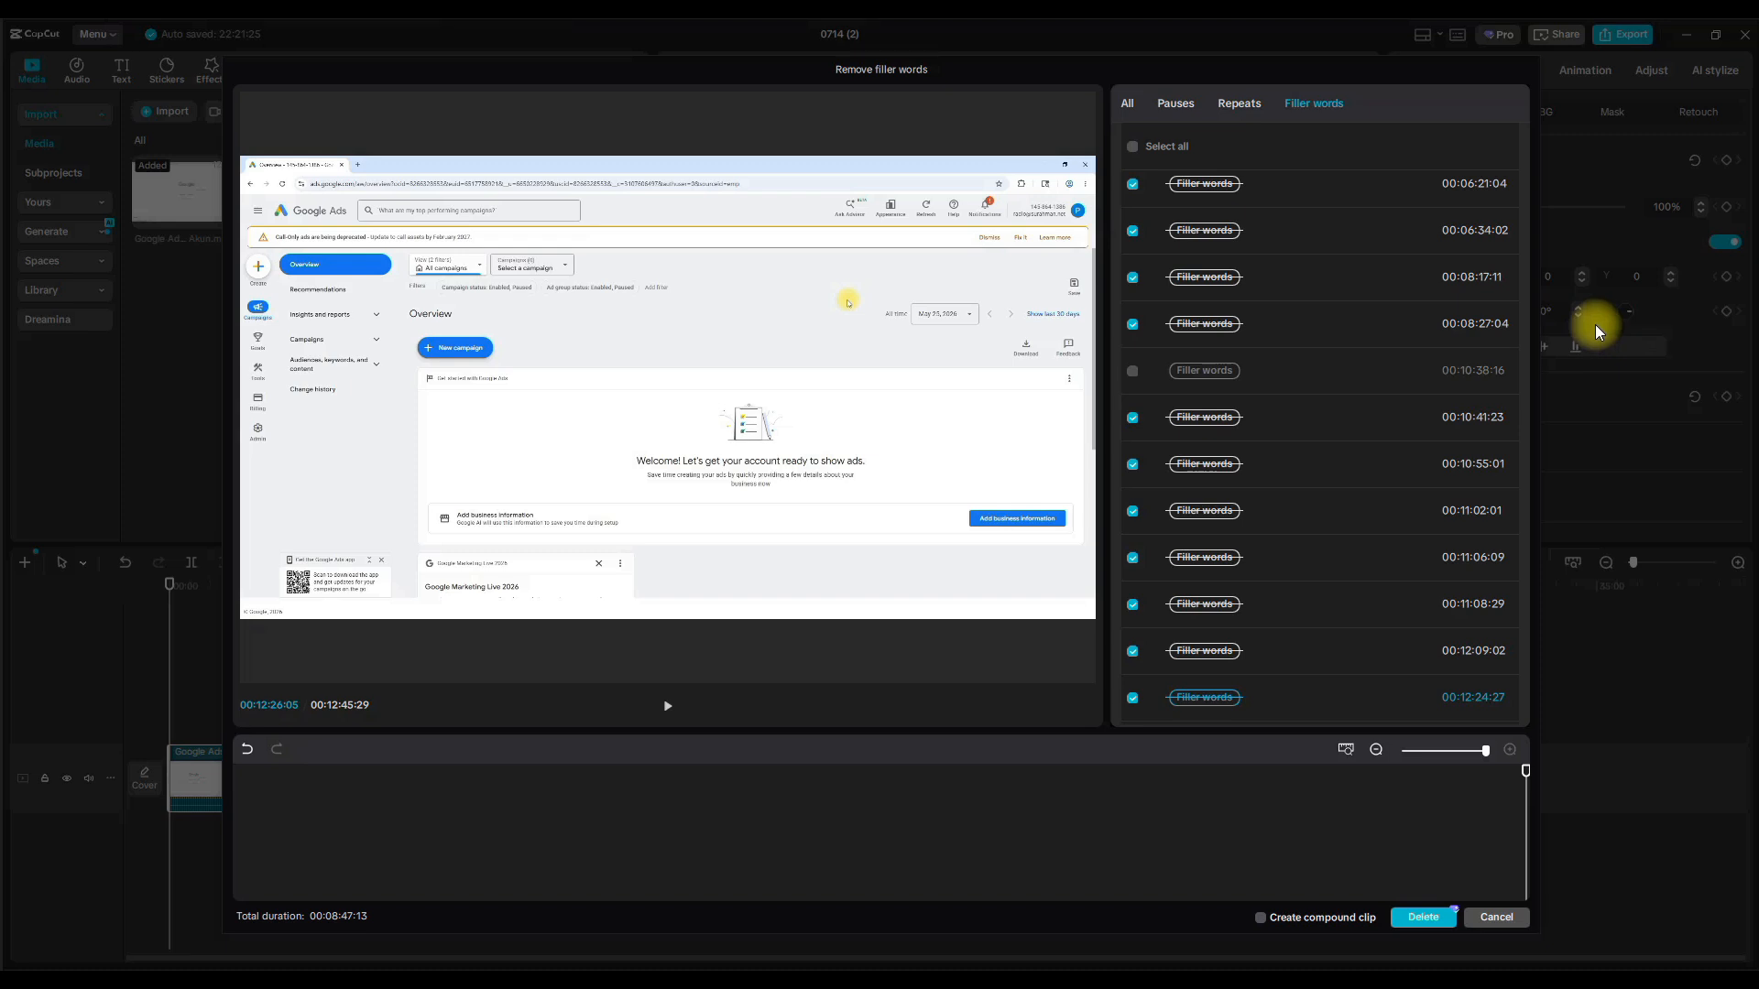
click(1132, 370)
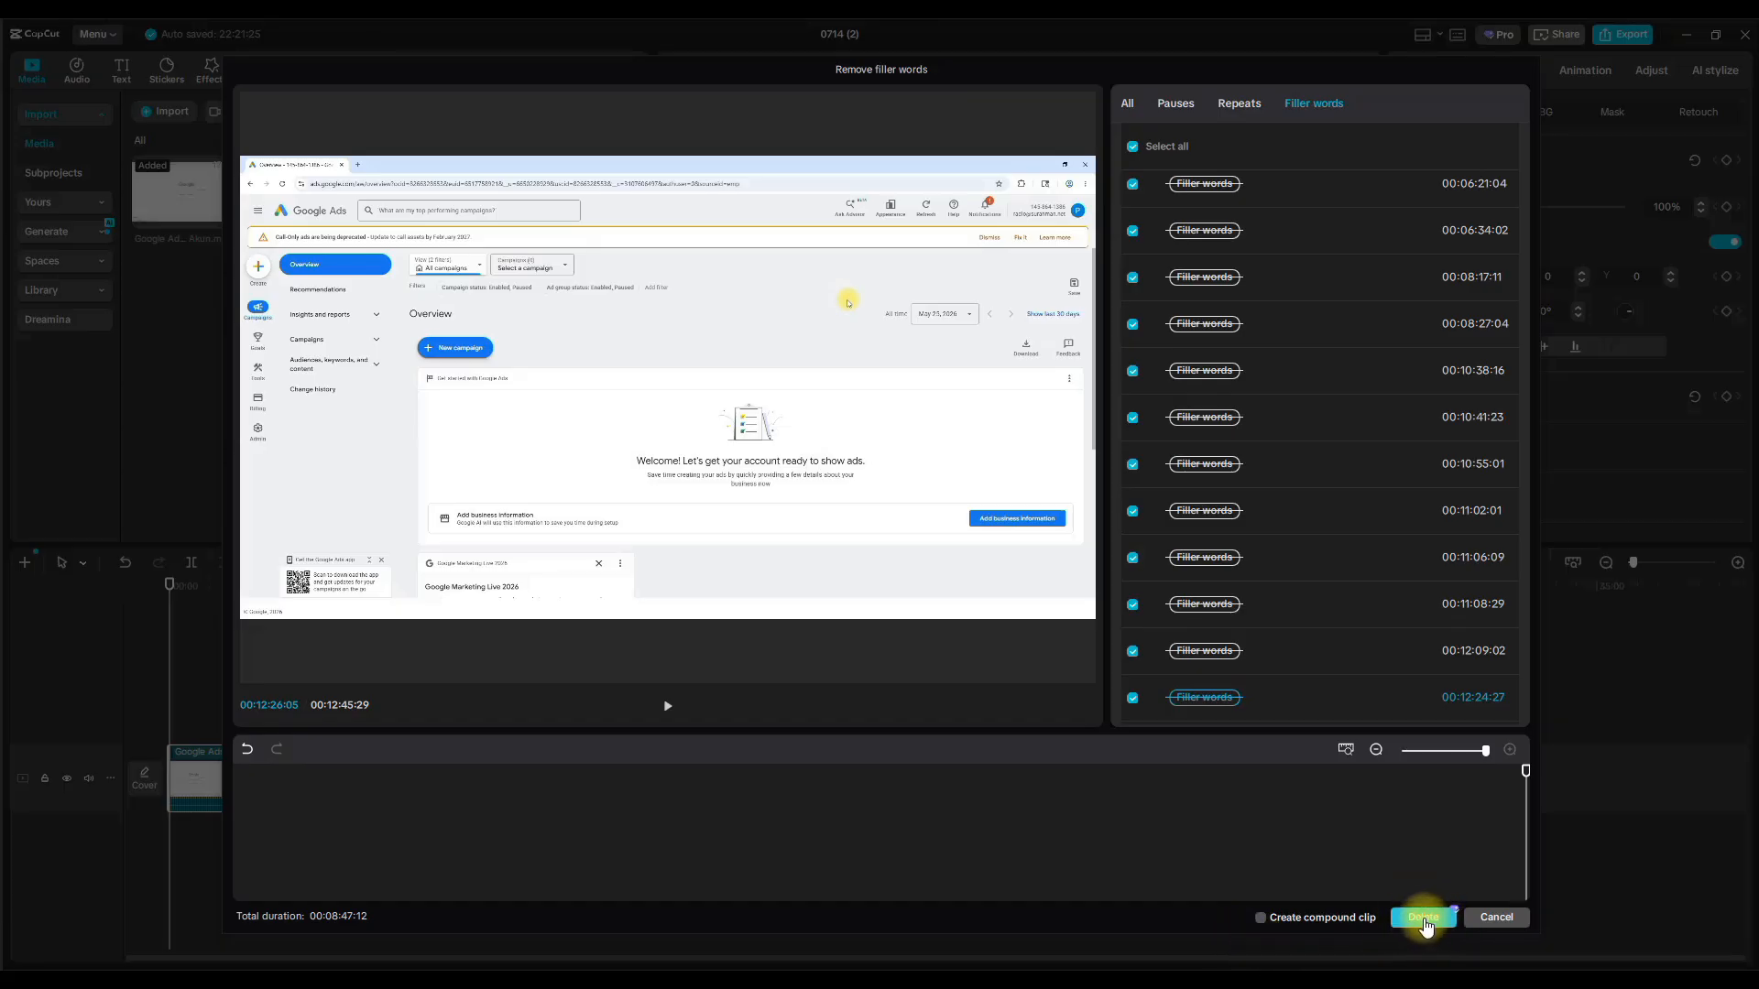
click(1420, 919)
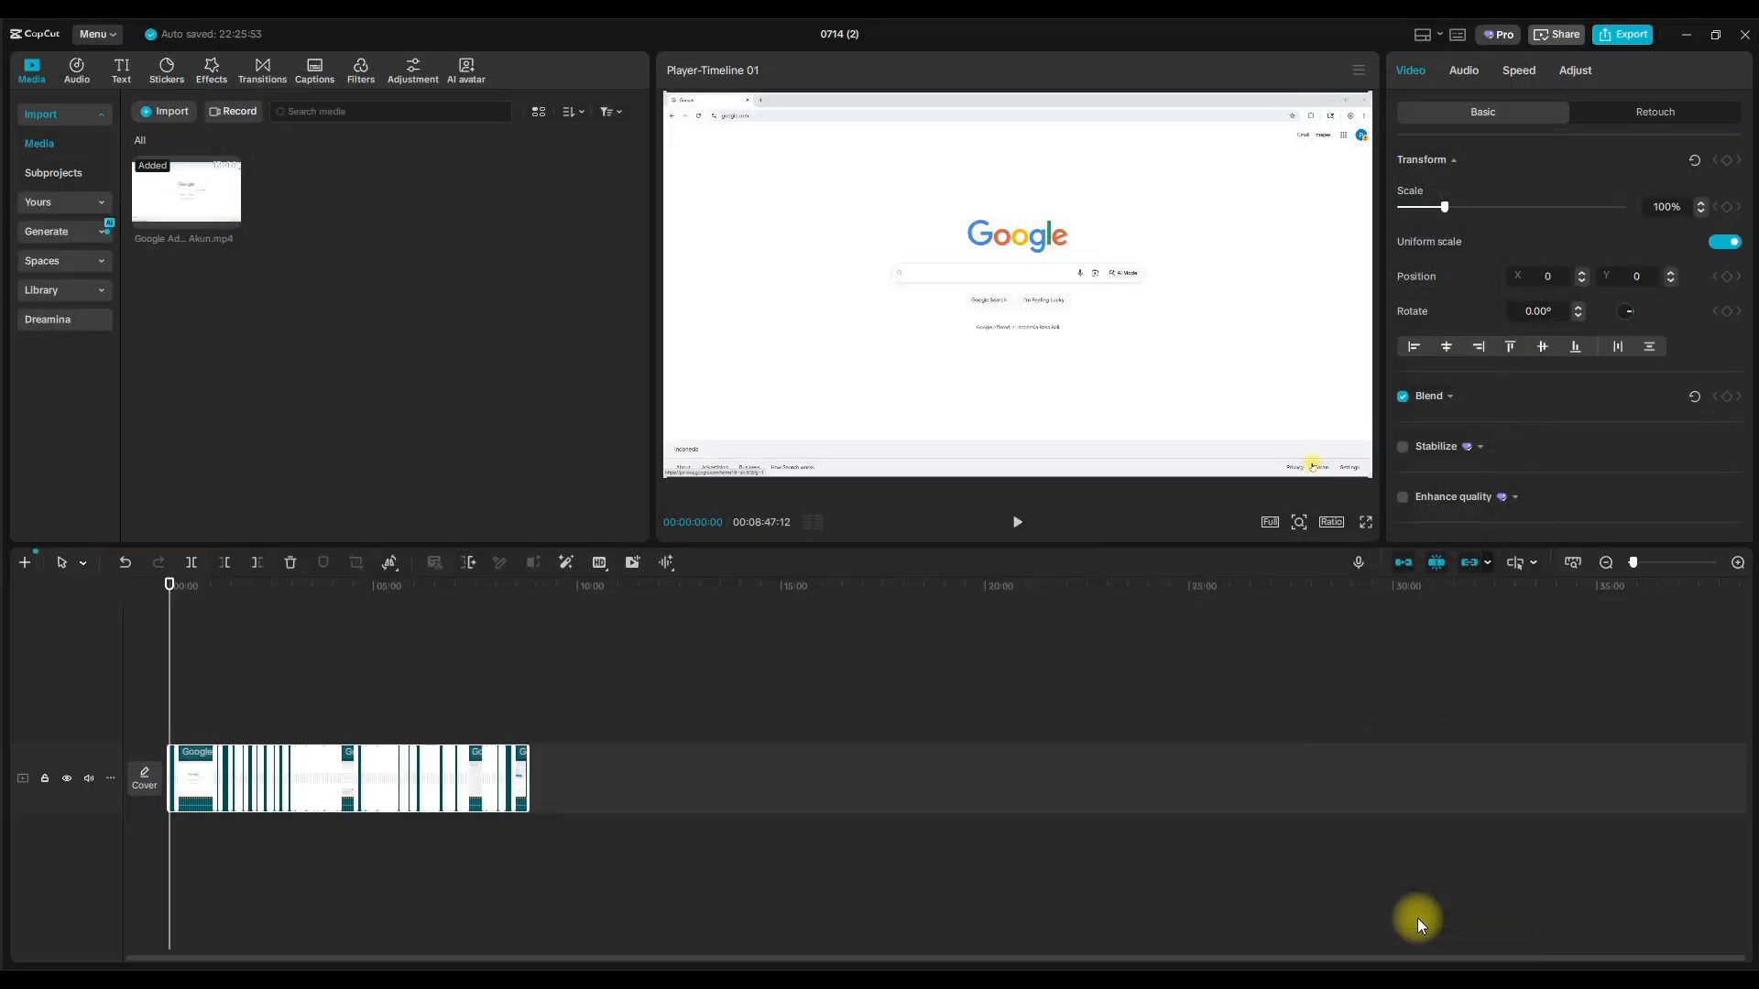
drag(1630, 568, 1646, 570)
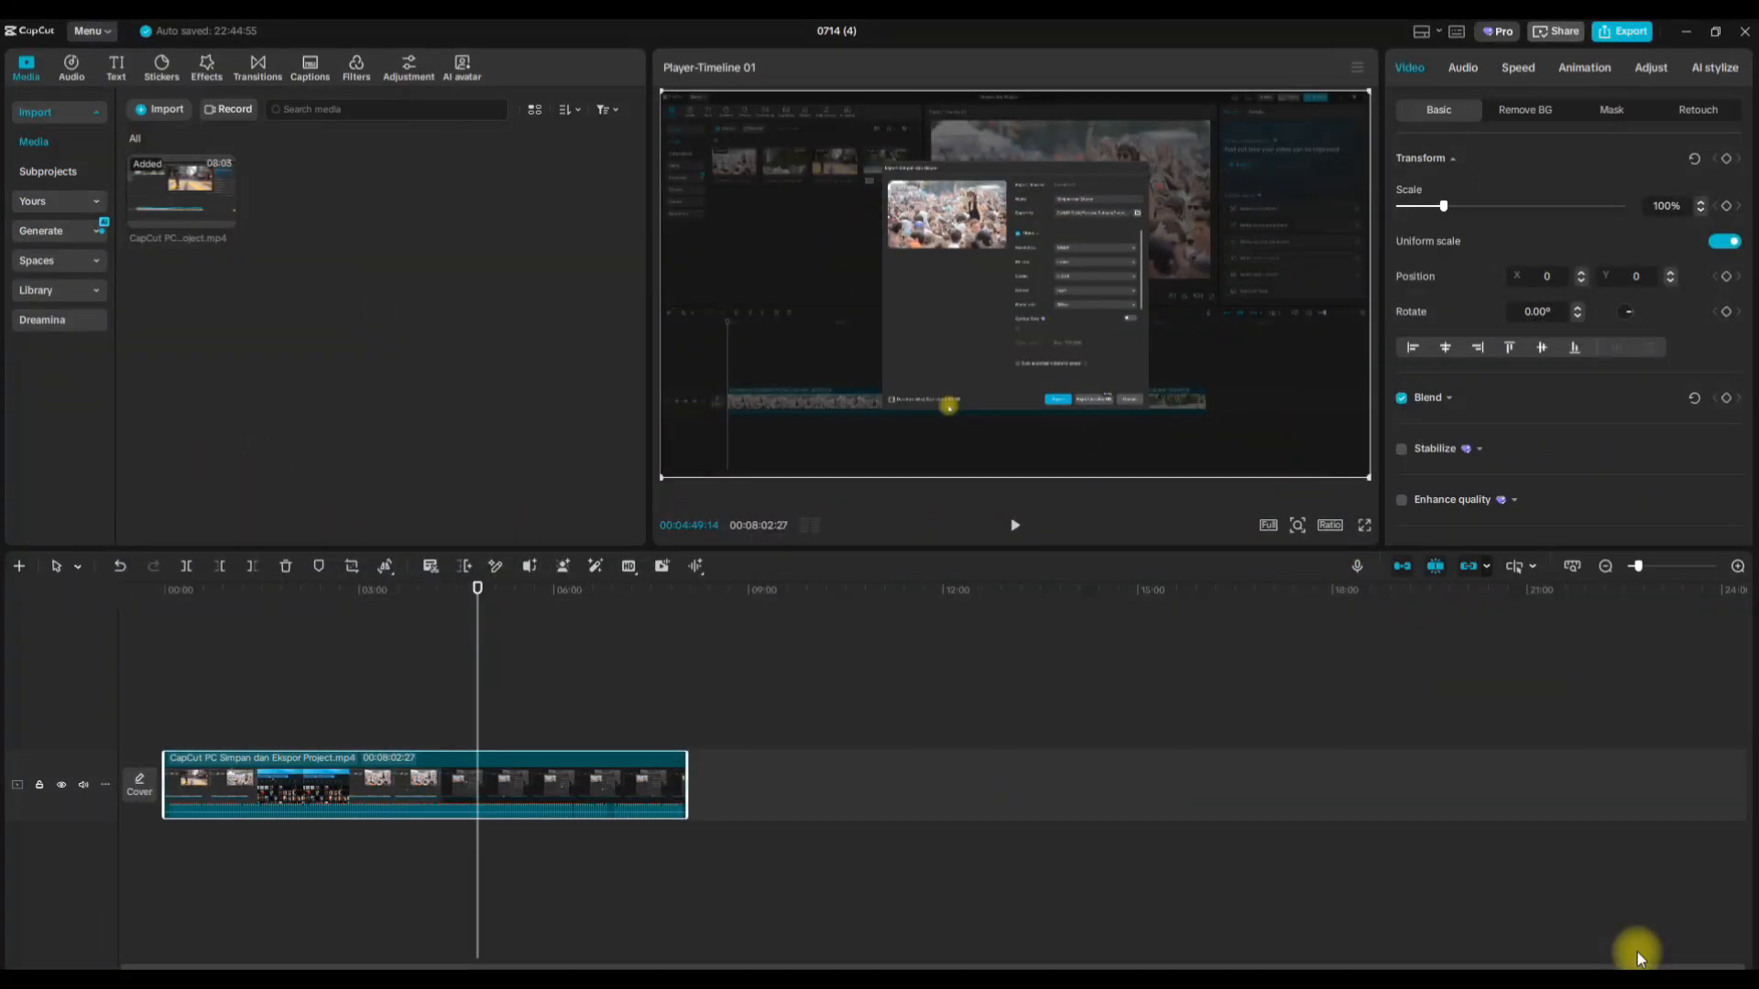
In project 0714 (4), preview the clip from about 00:02:20 and split it at 00:02:23:25.
click(314, 591)
click(1016, 527)
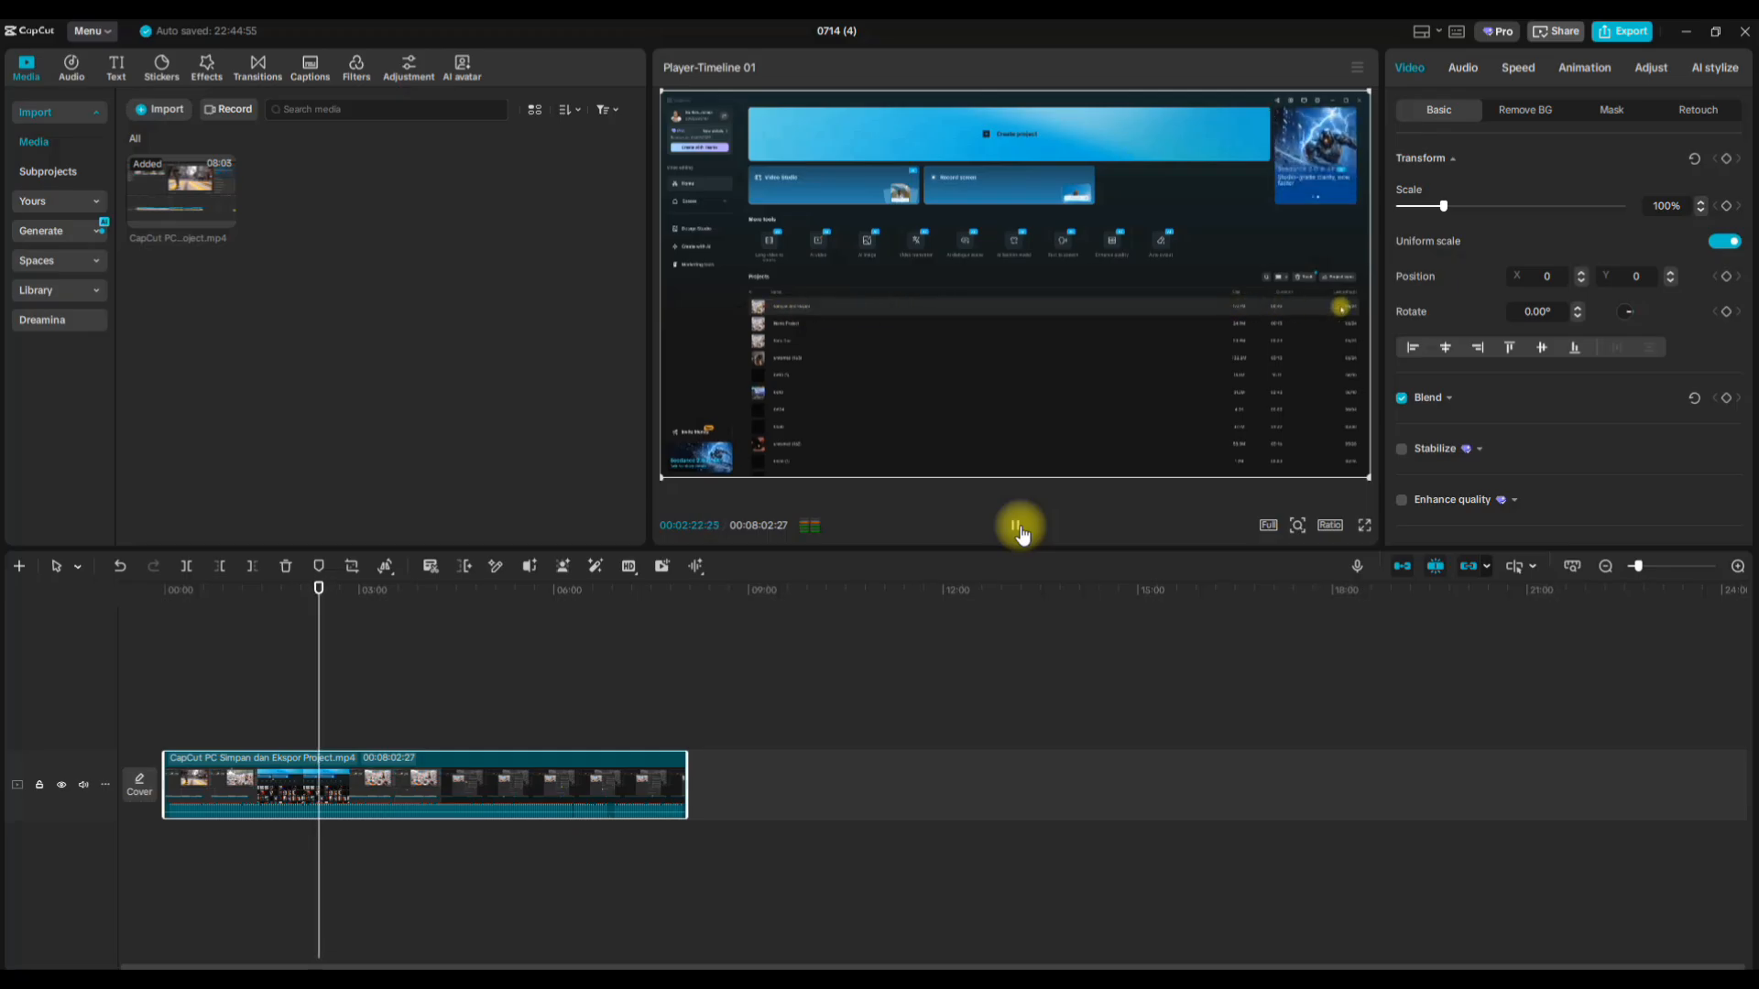
click(1019, 528)
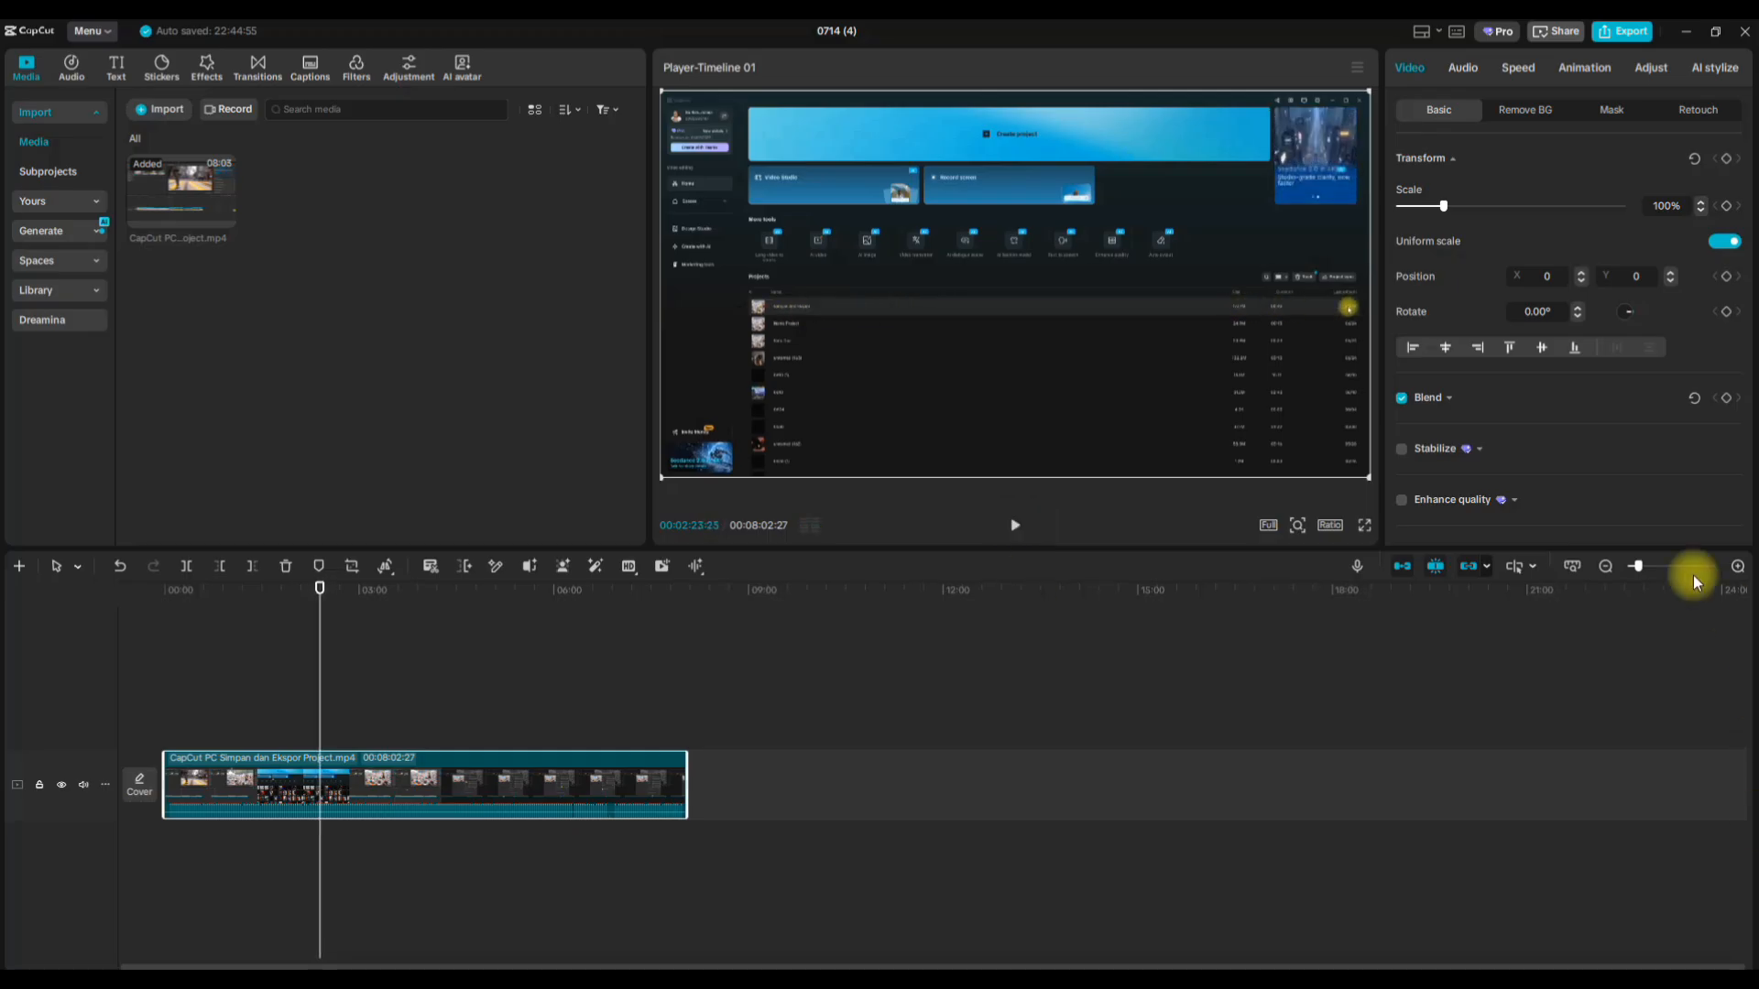
drag(1638, 567, 1650, 567)
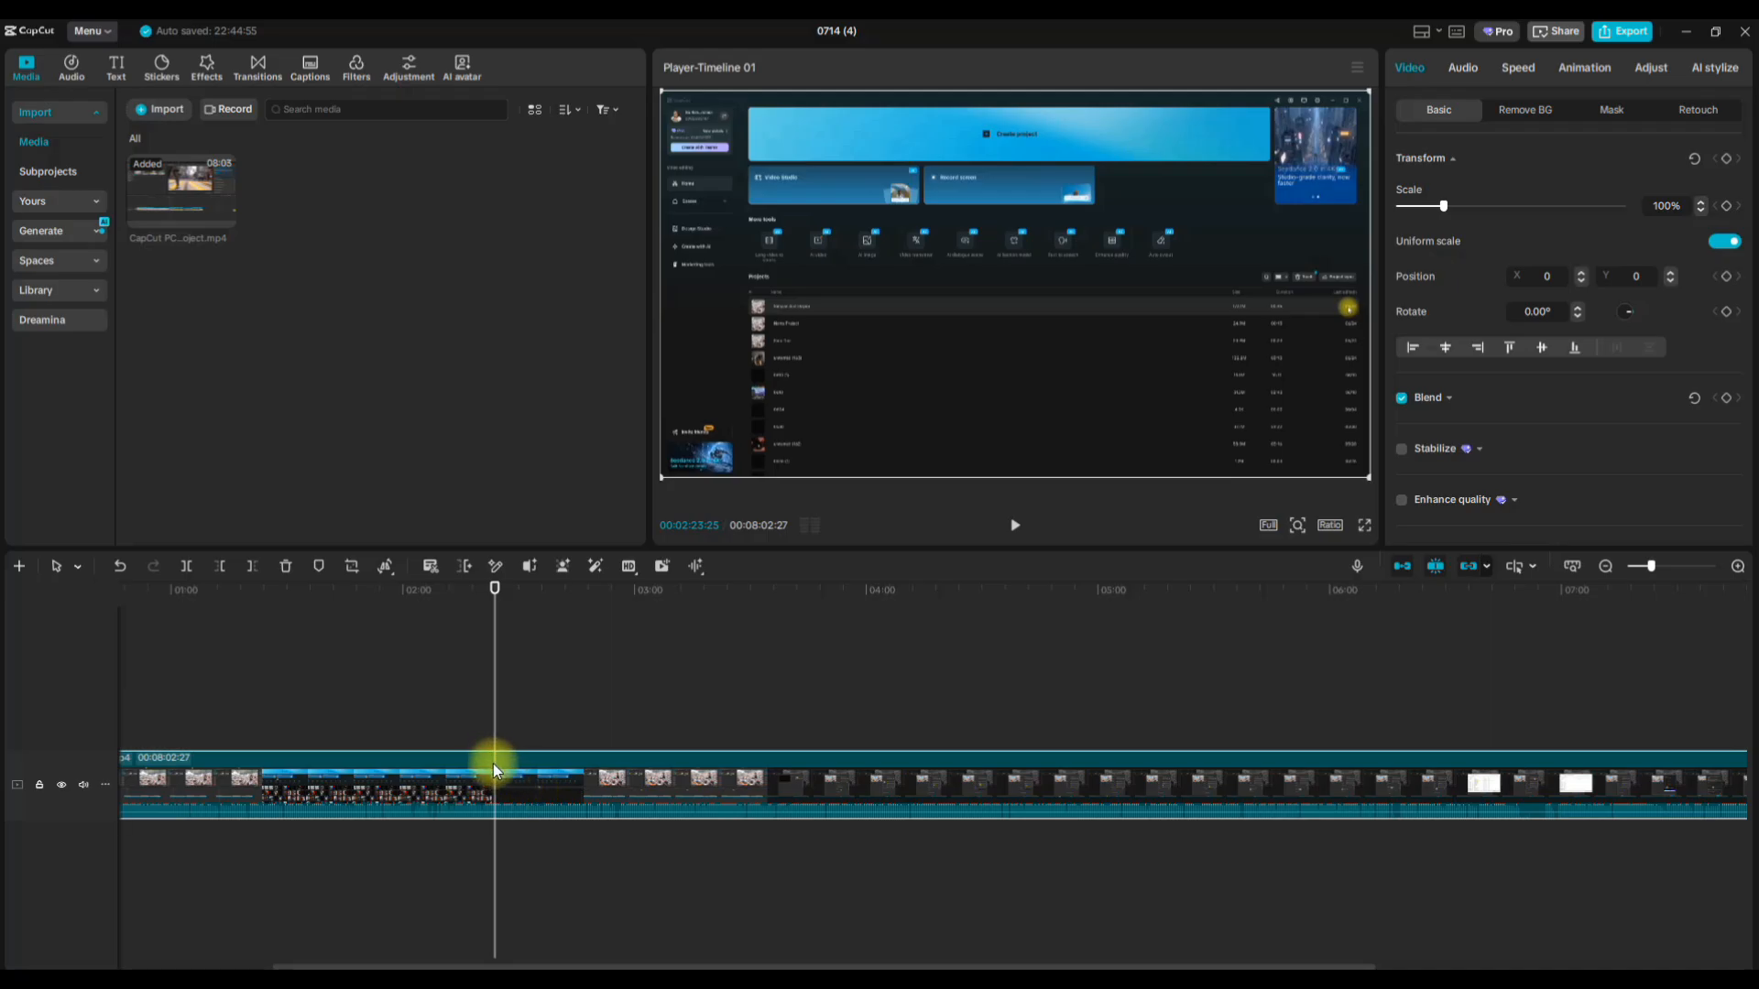
click(188, 566)
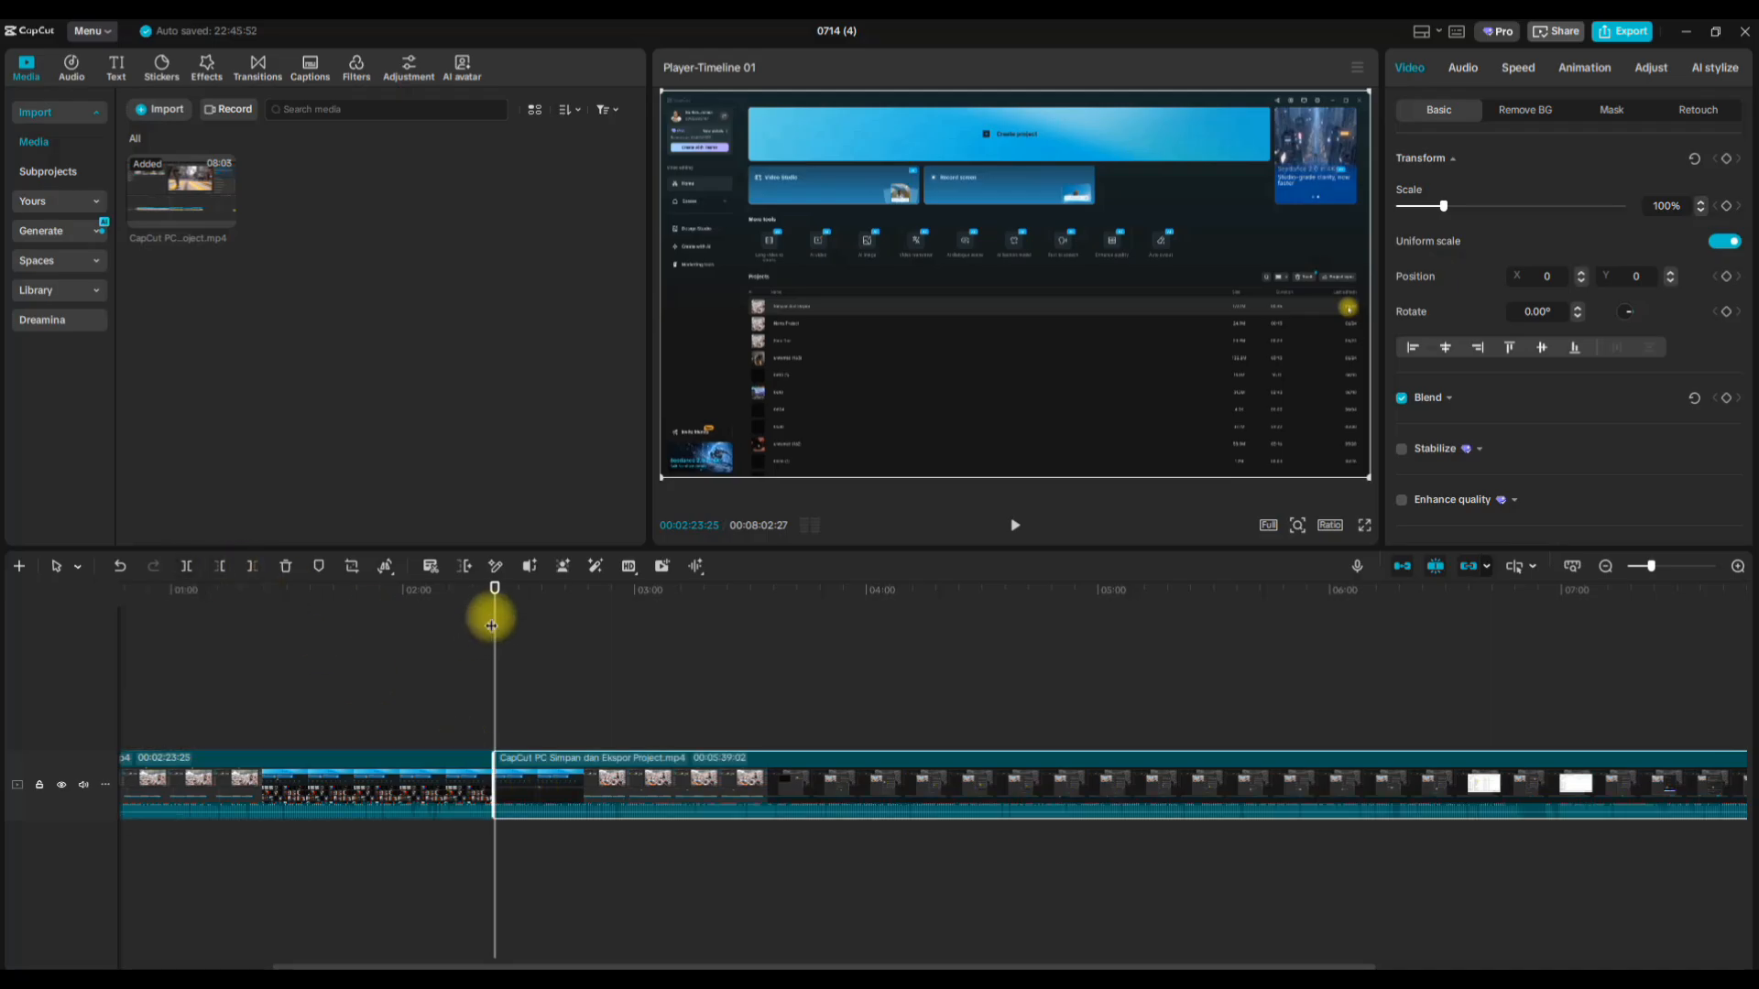
Split the clip at 00:02:34:13 and again at 00:03:29:05.
drag(492, 609, 536, 638)
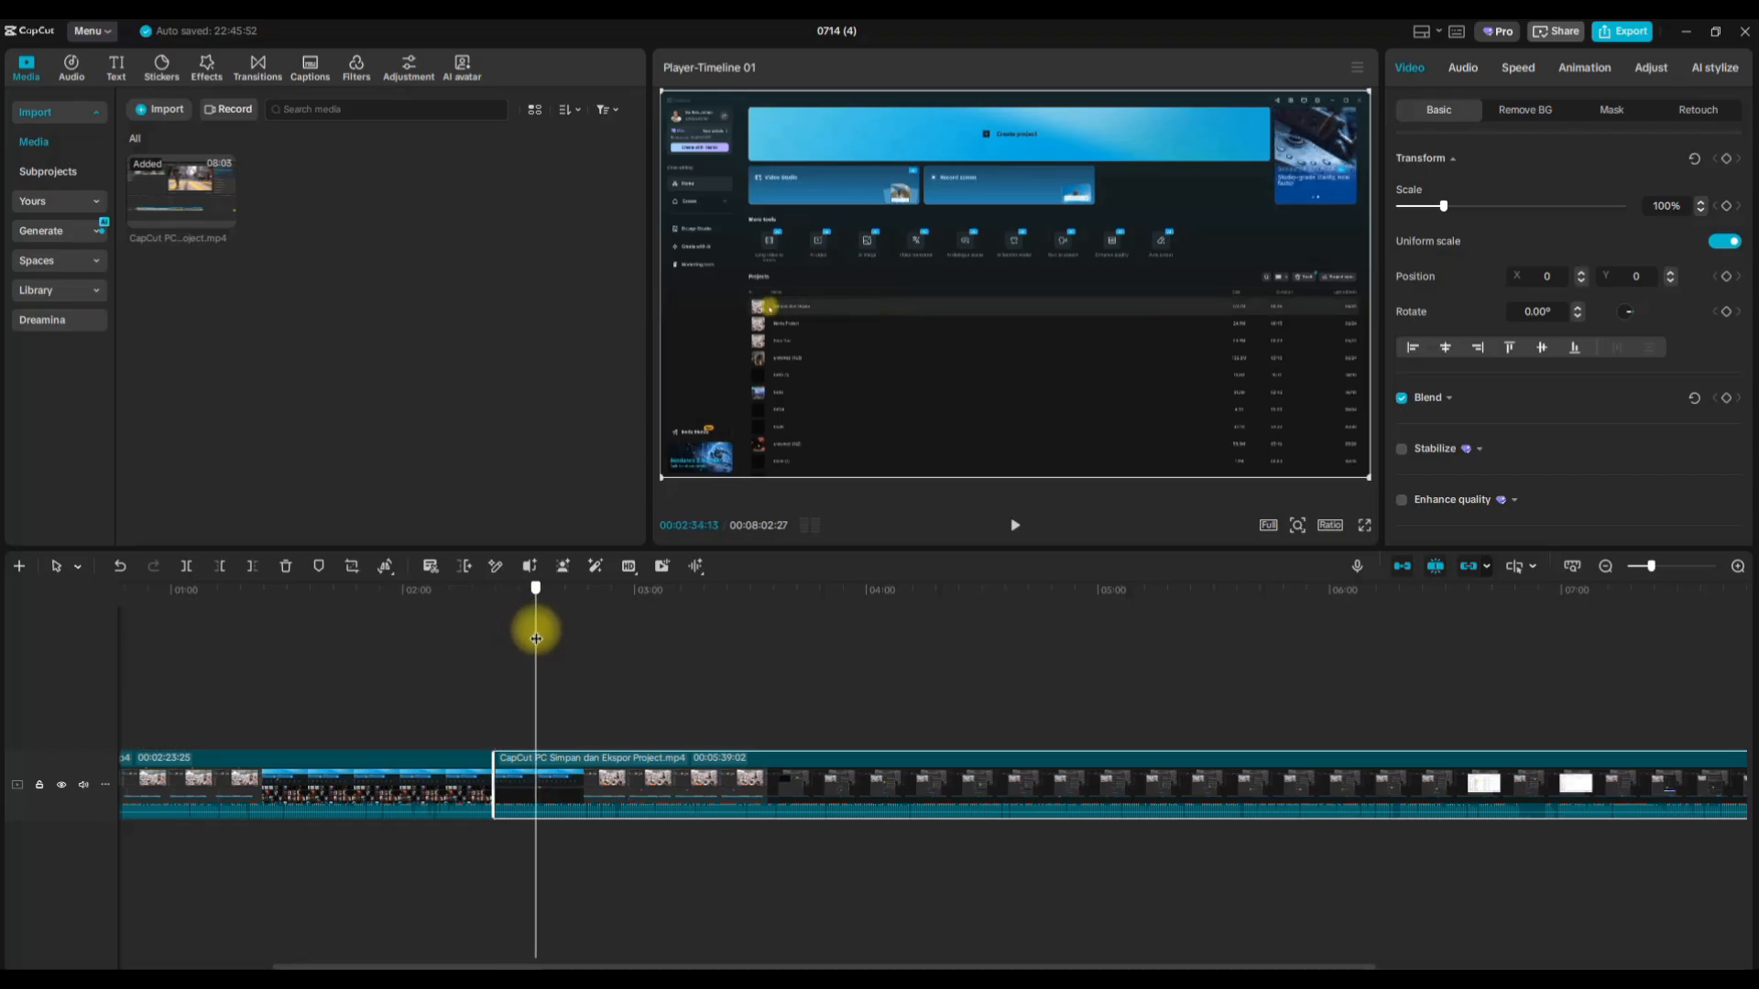
click(186, 567)
drag(537, 645, 748, 717)
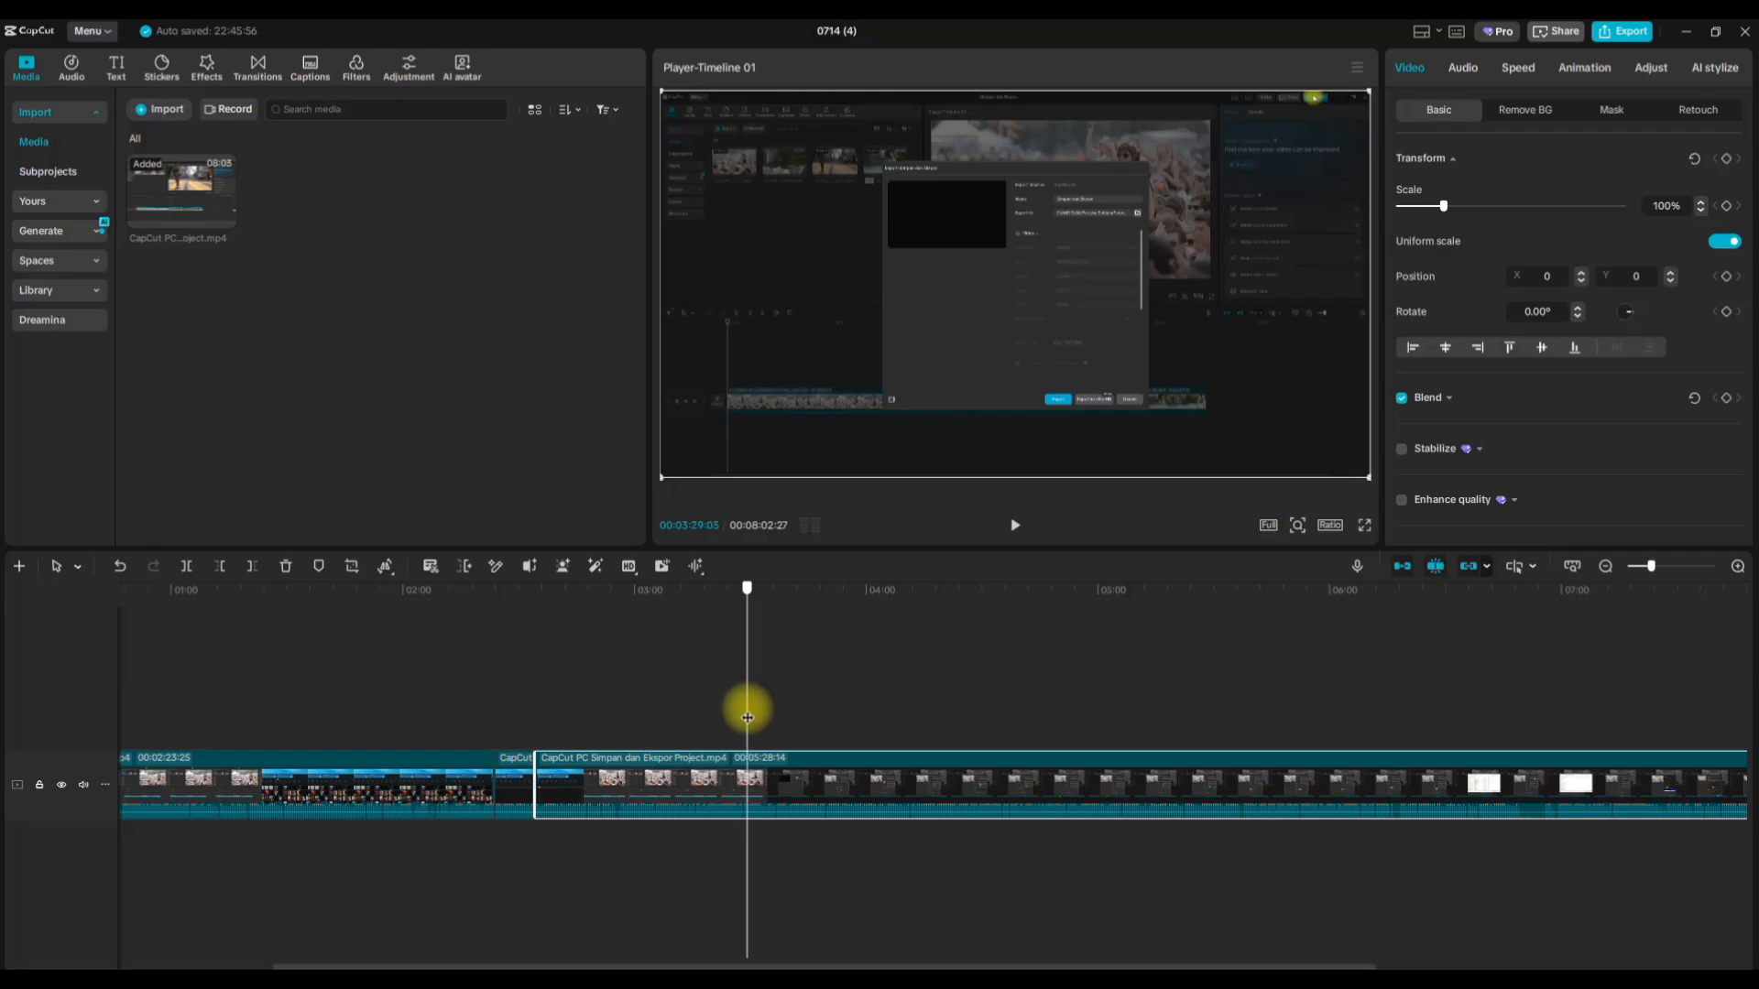
click(187, 567)
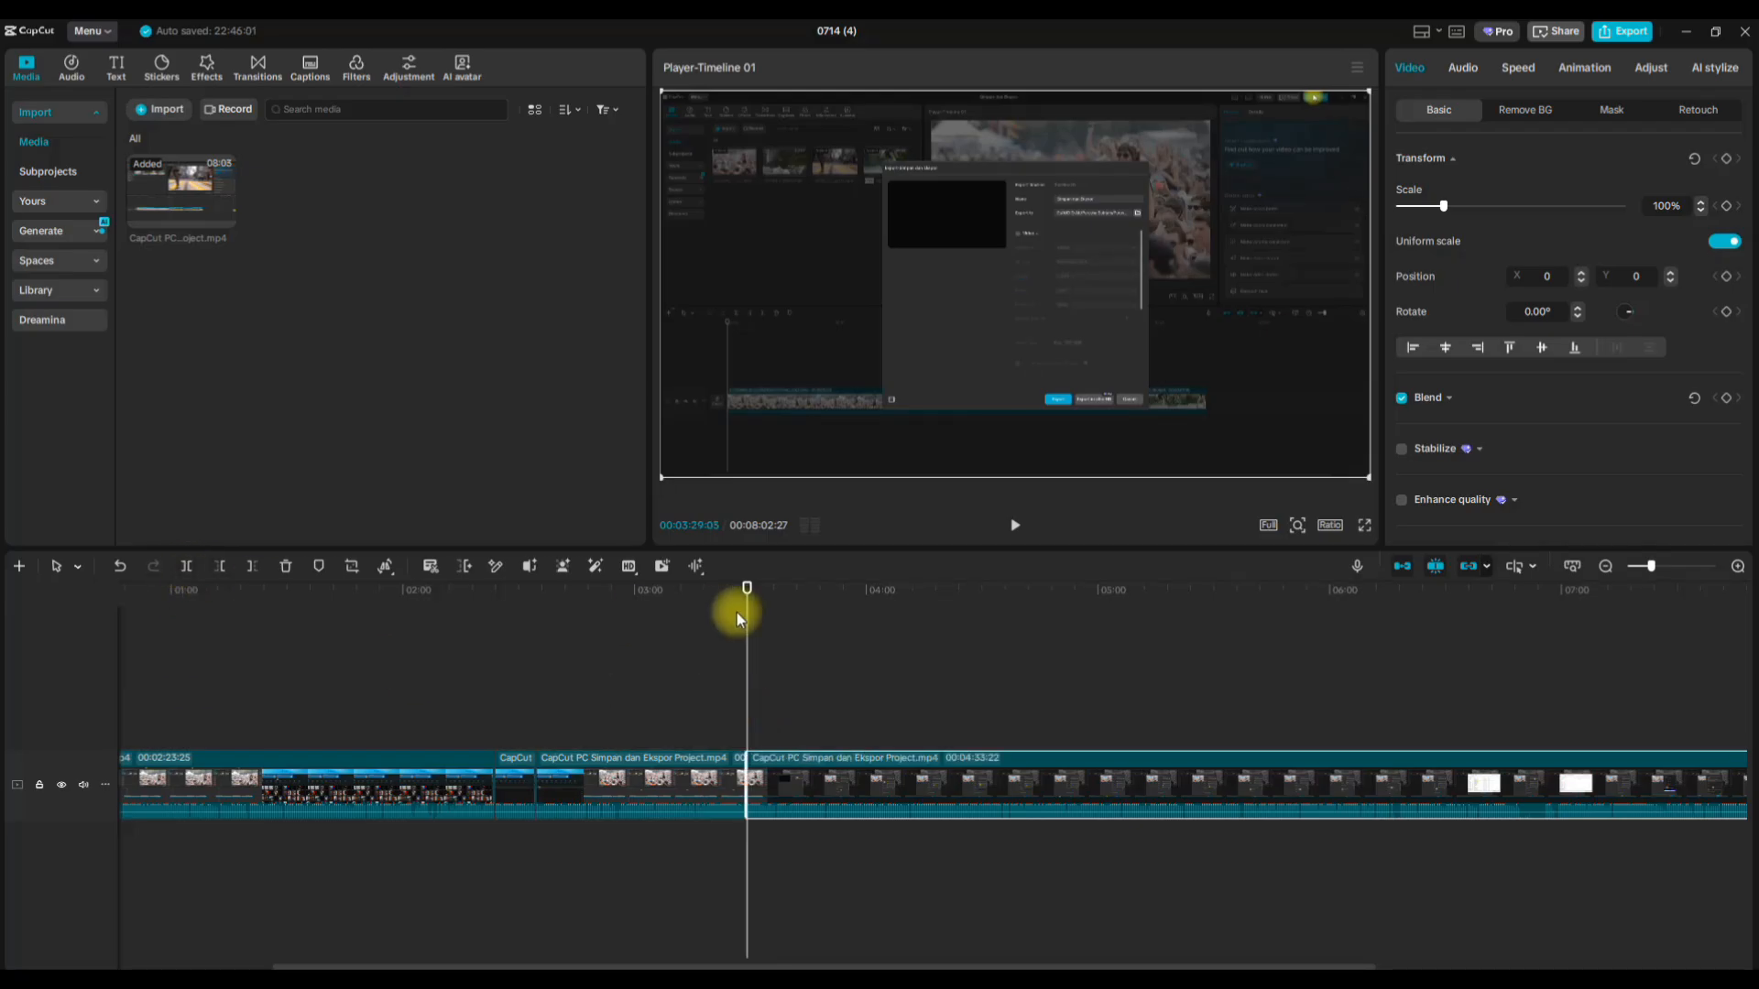
Split the remaining part of the clip at about 00:03:50, at 00:04:11:15 and at 00:04:23:05.
drag(746, 608, 911, 660)
click(187, 567)
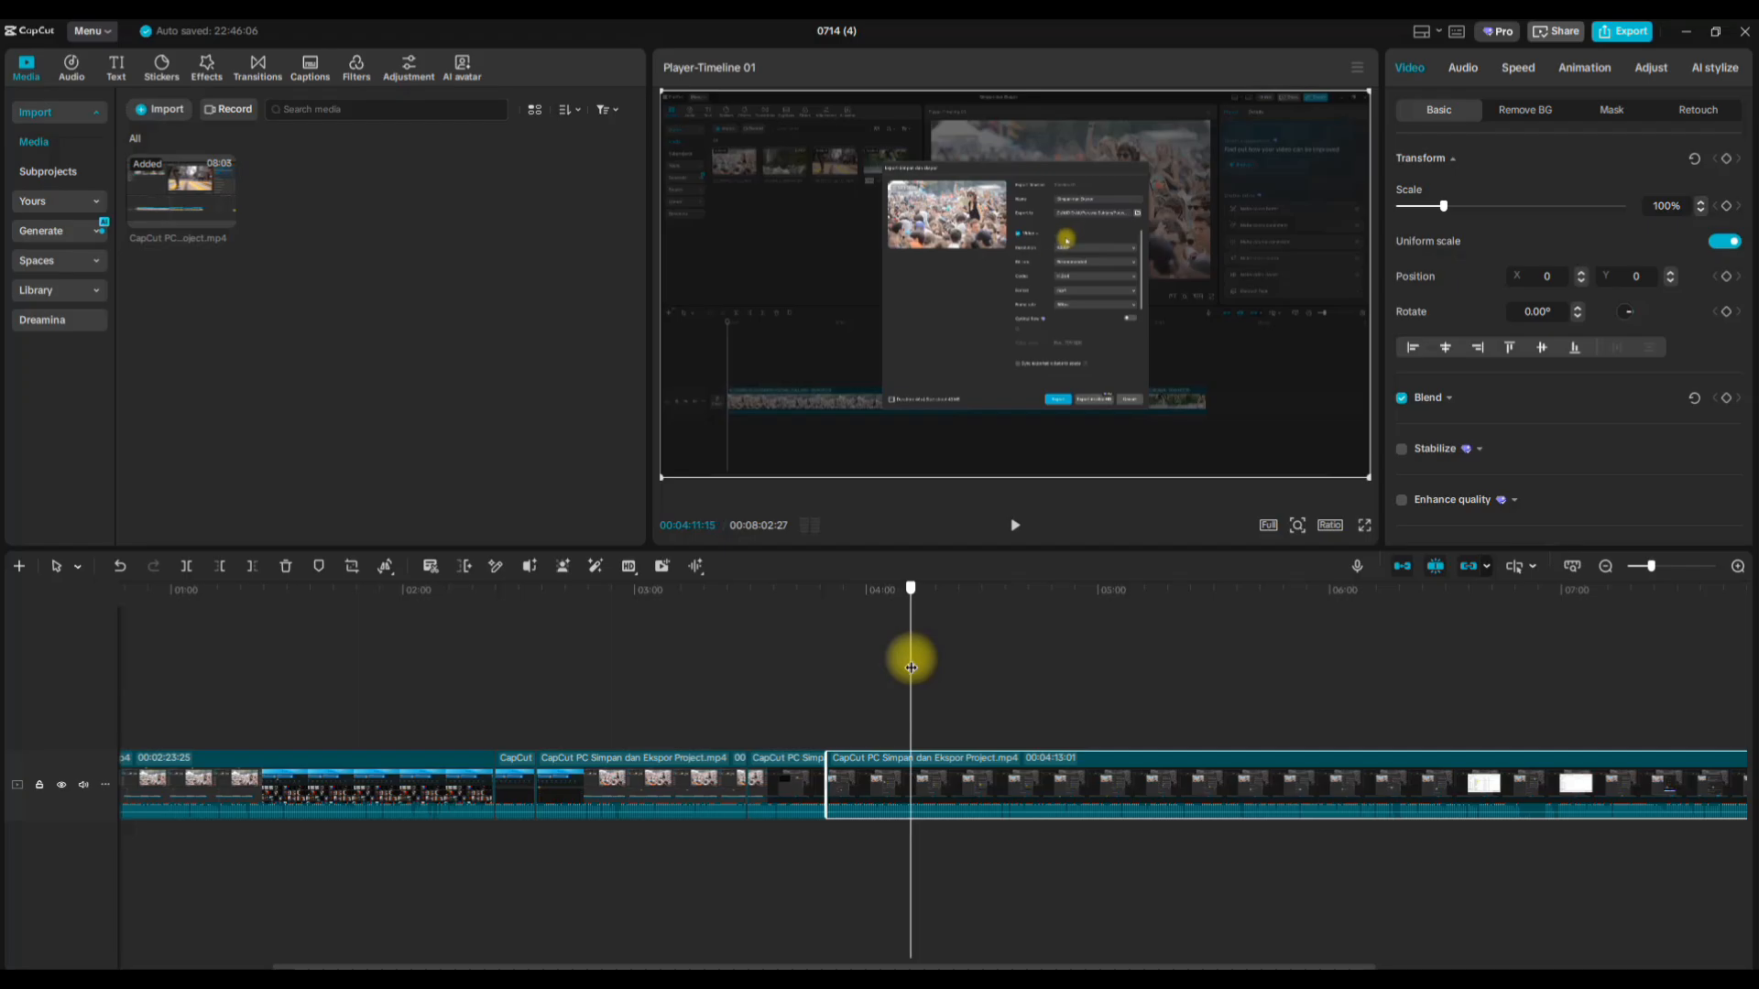
click(186, 567)
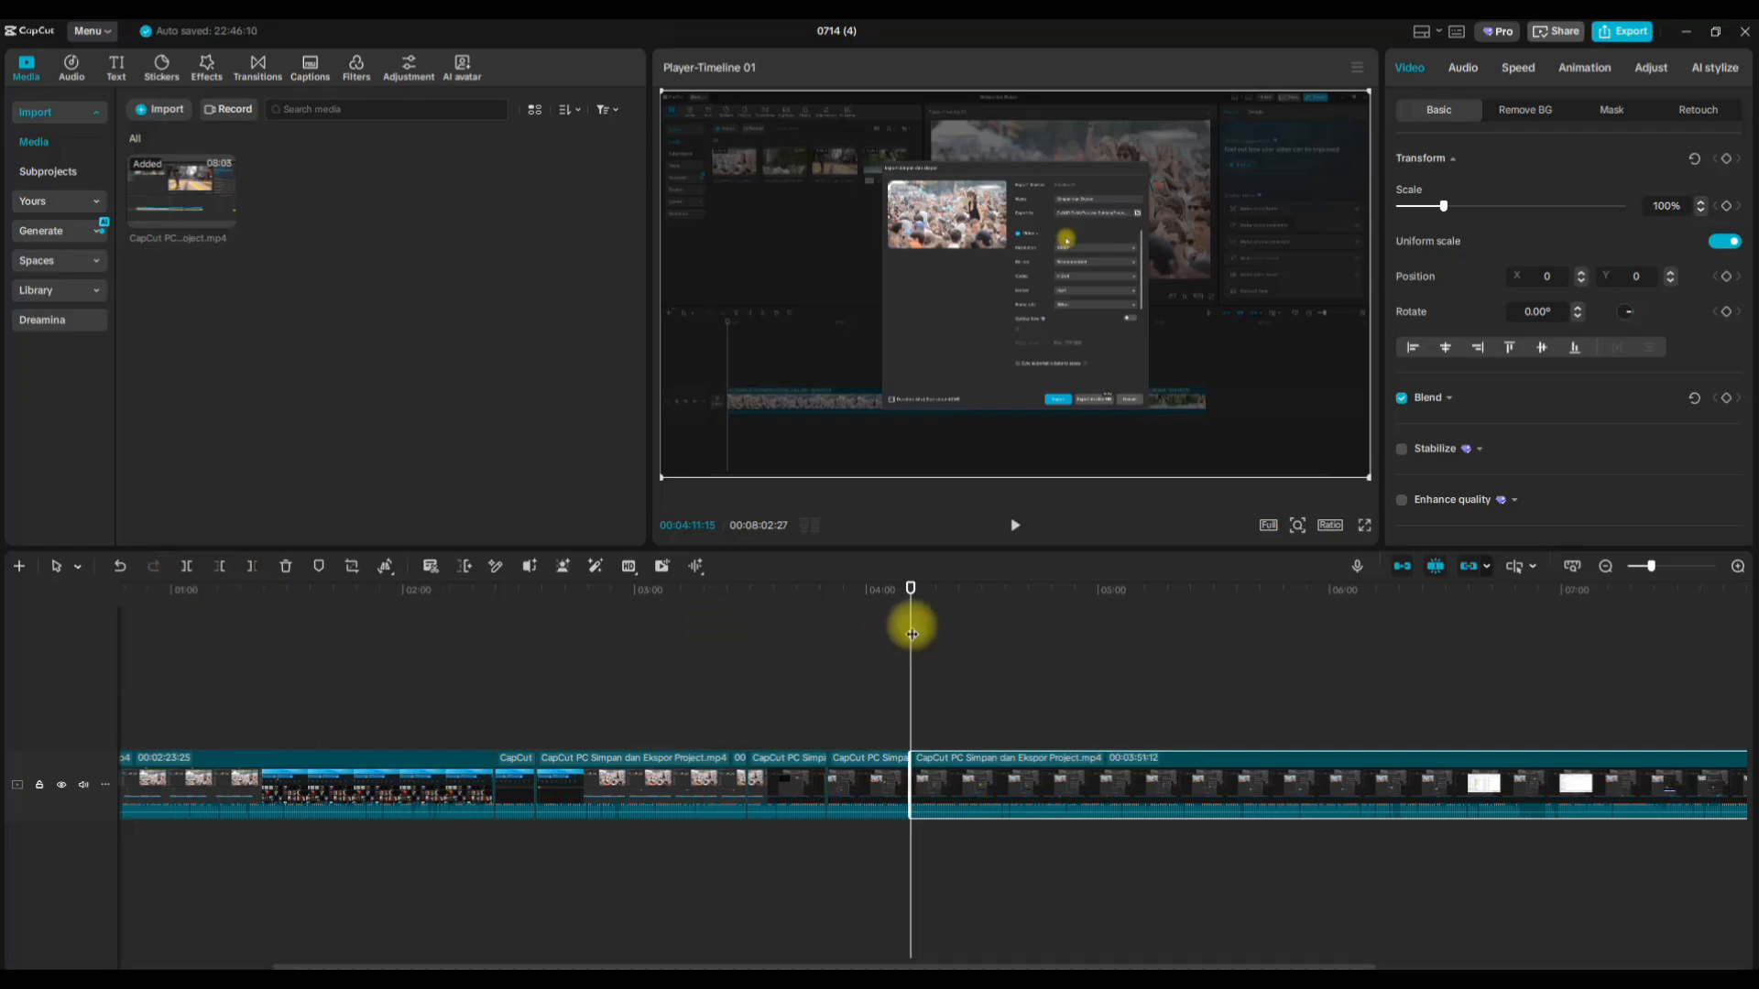
drag(911, 609, 955, 620)
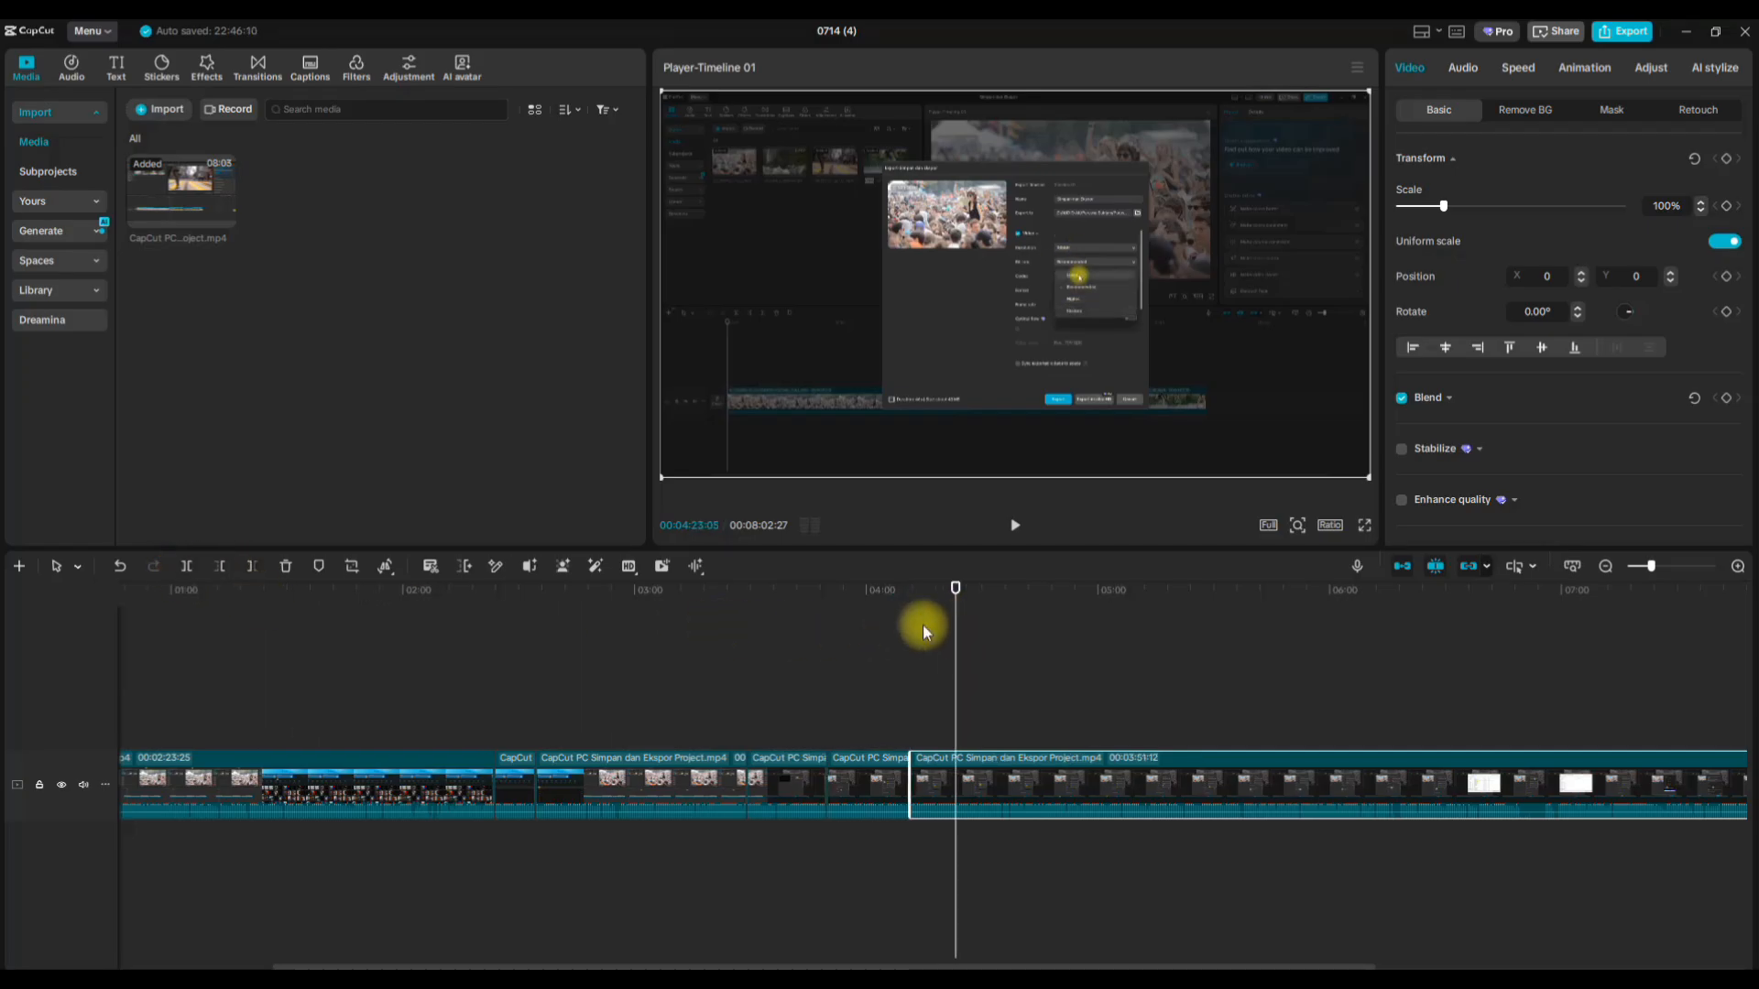
click(188, 566)
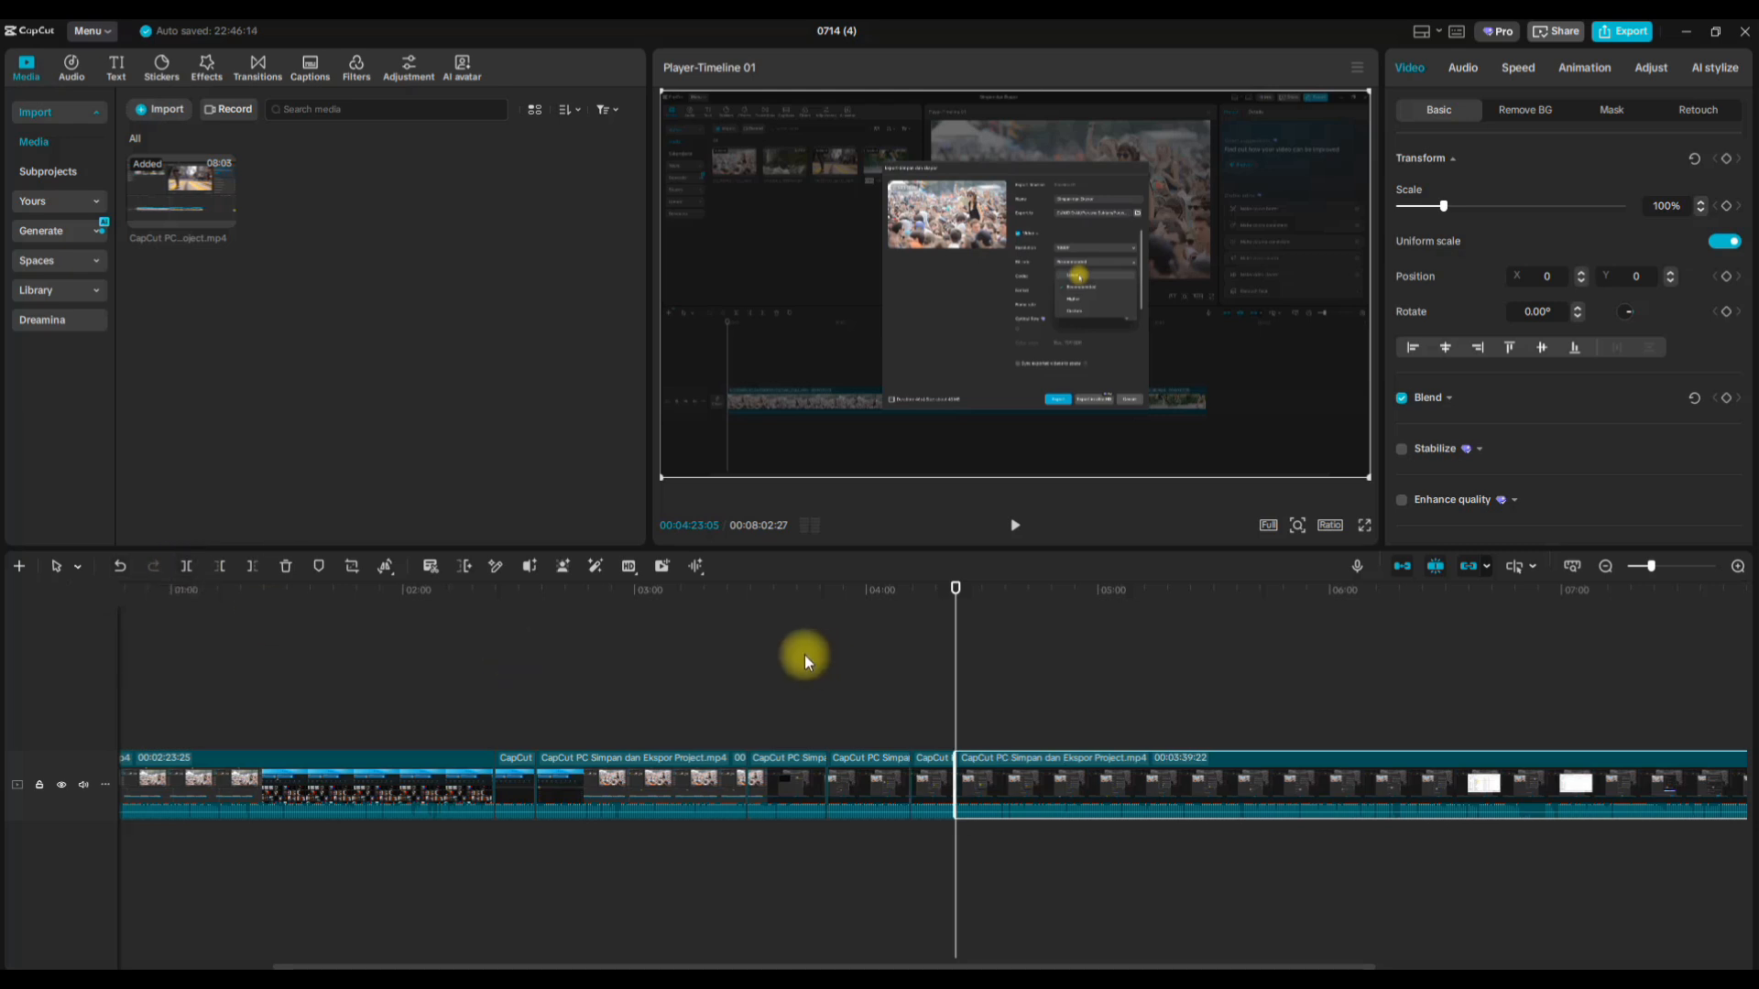
Look over the cut segments one by one and preview the recording from about 00:02:20.
click(514, 784)
click(799, 783)
click(978, 785)
click(934, 780)
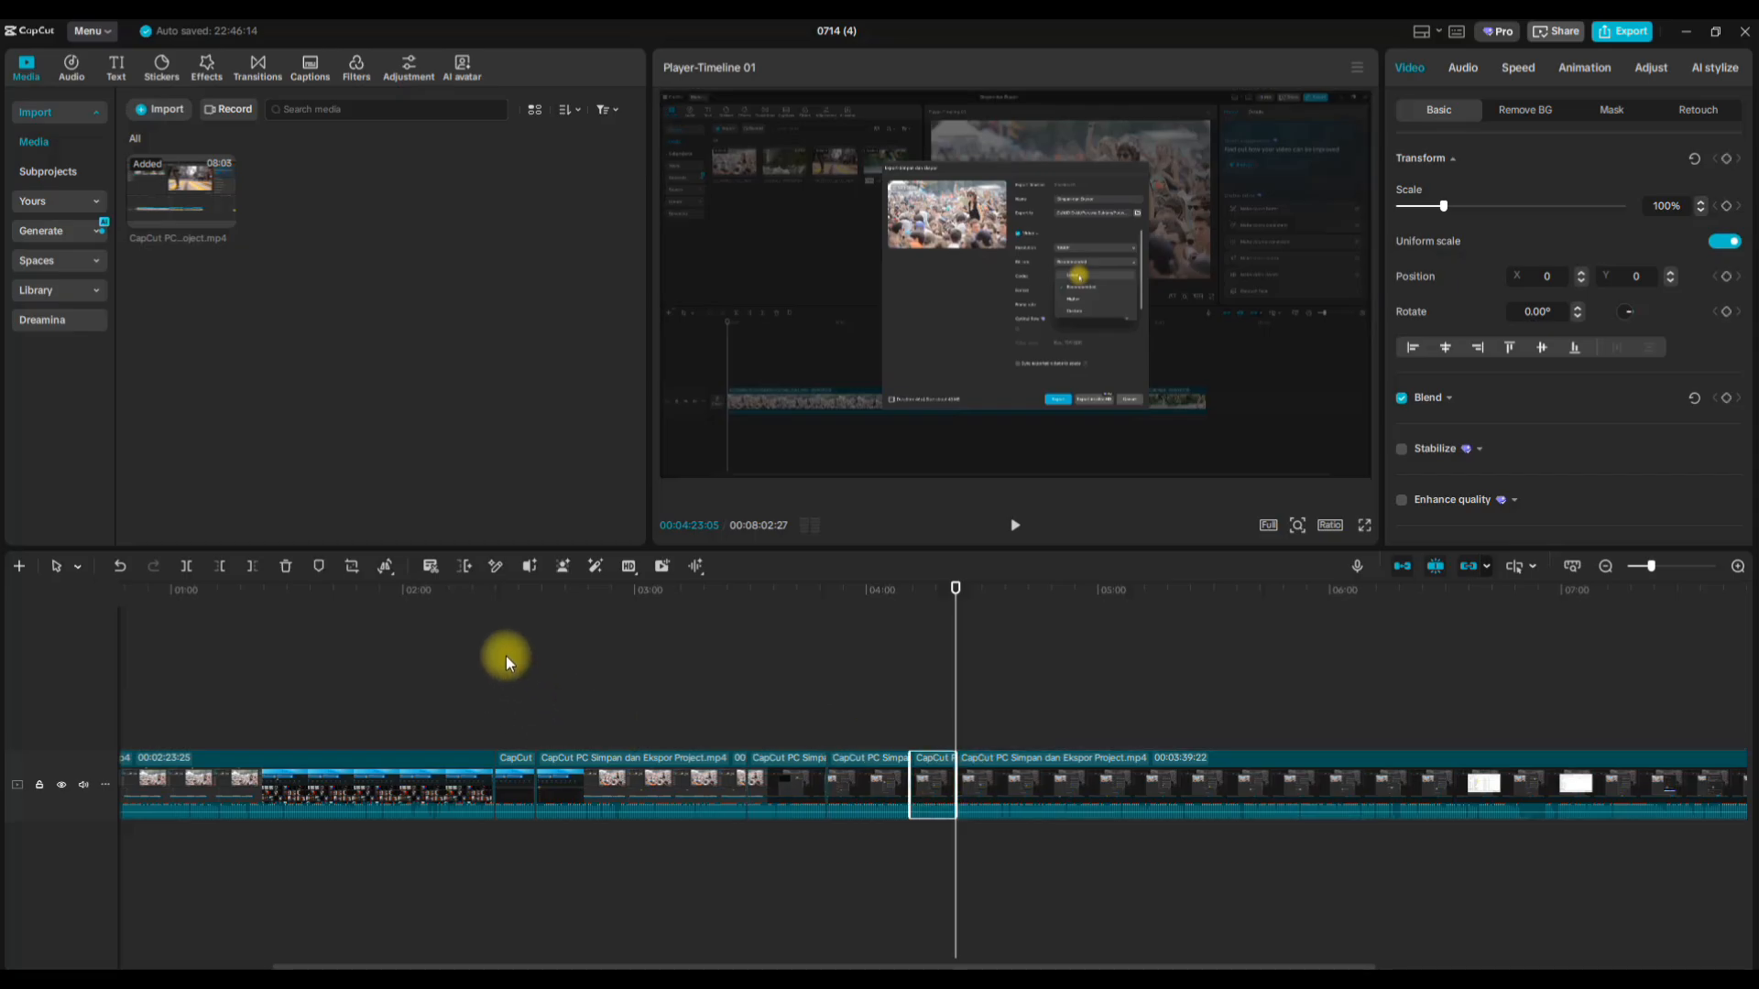
click(481, 630)
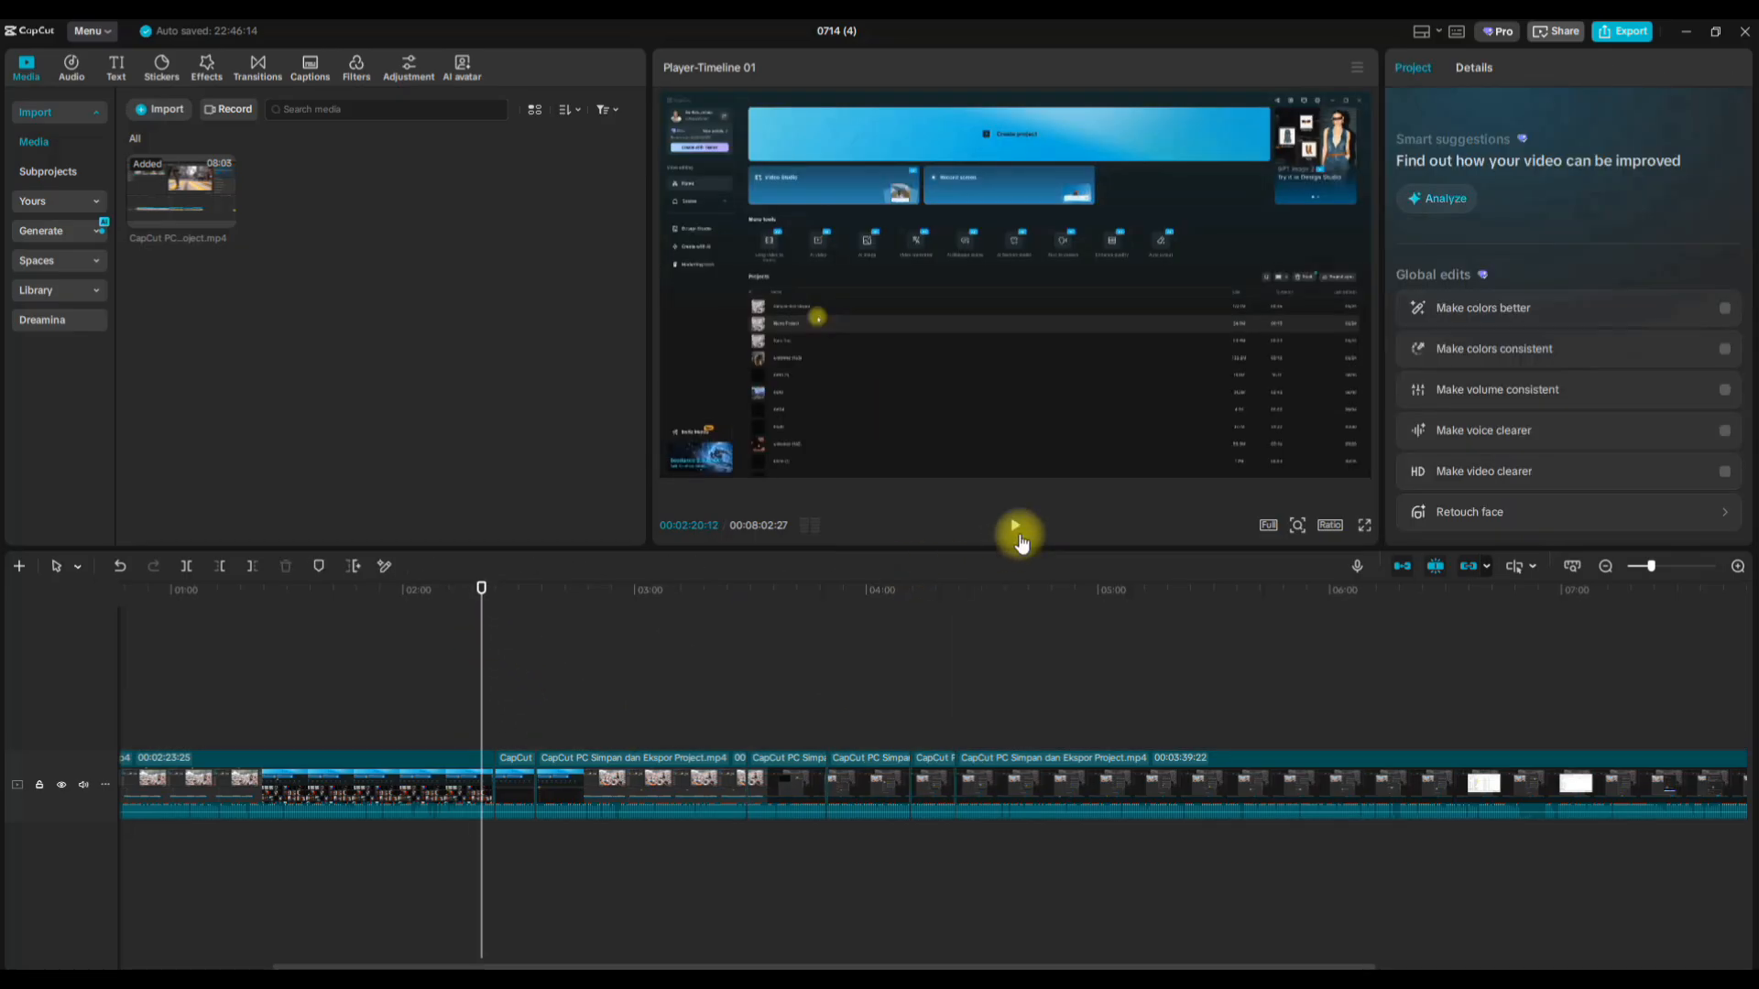
click(1017, 530)
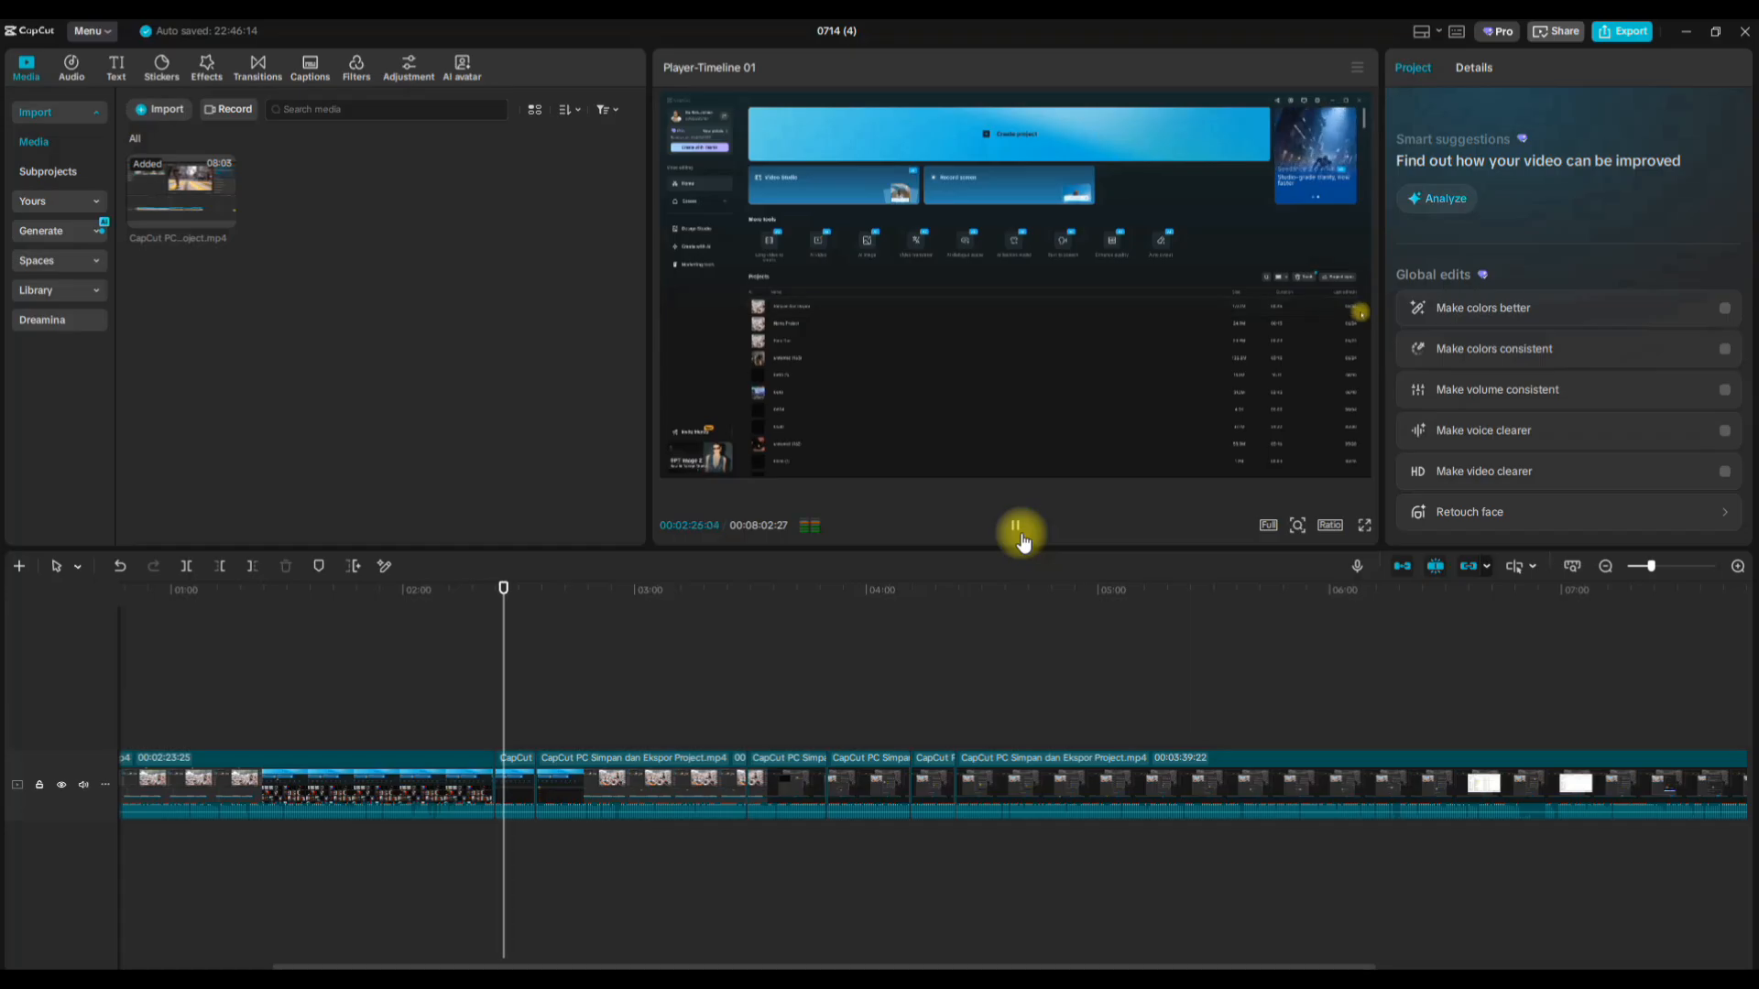
click(1017, 536)
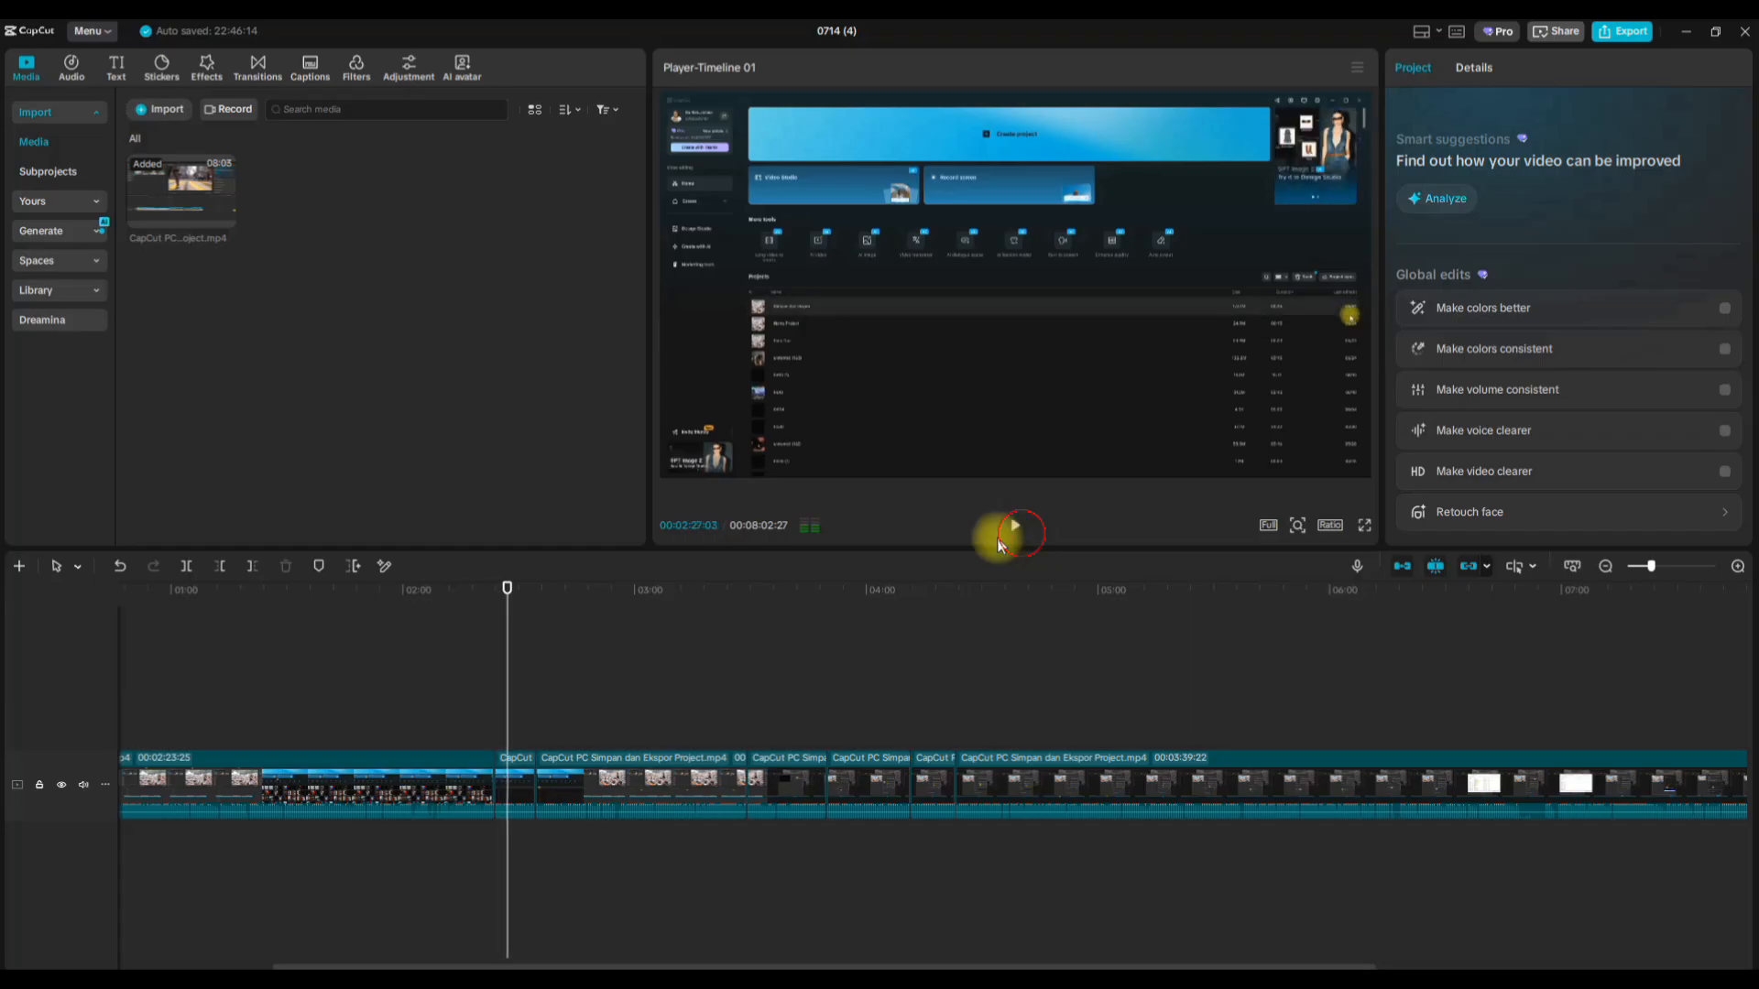
Apply the Concert Hall voice filter to the segment that starts at 00:02:23:25.
click(523, 781)
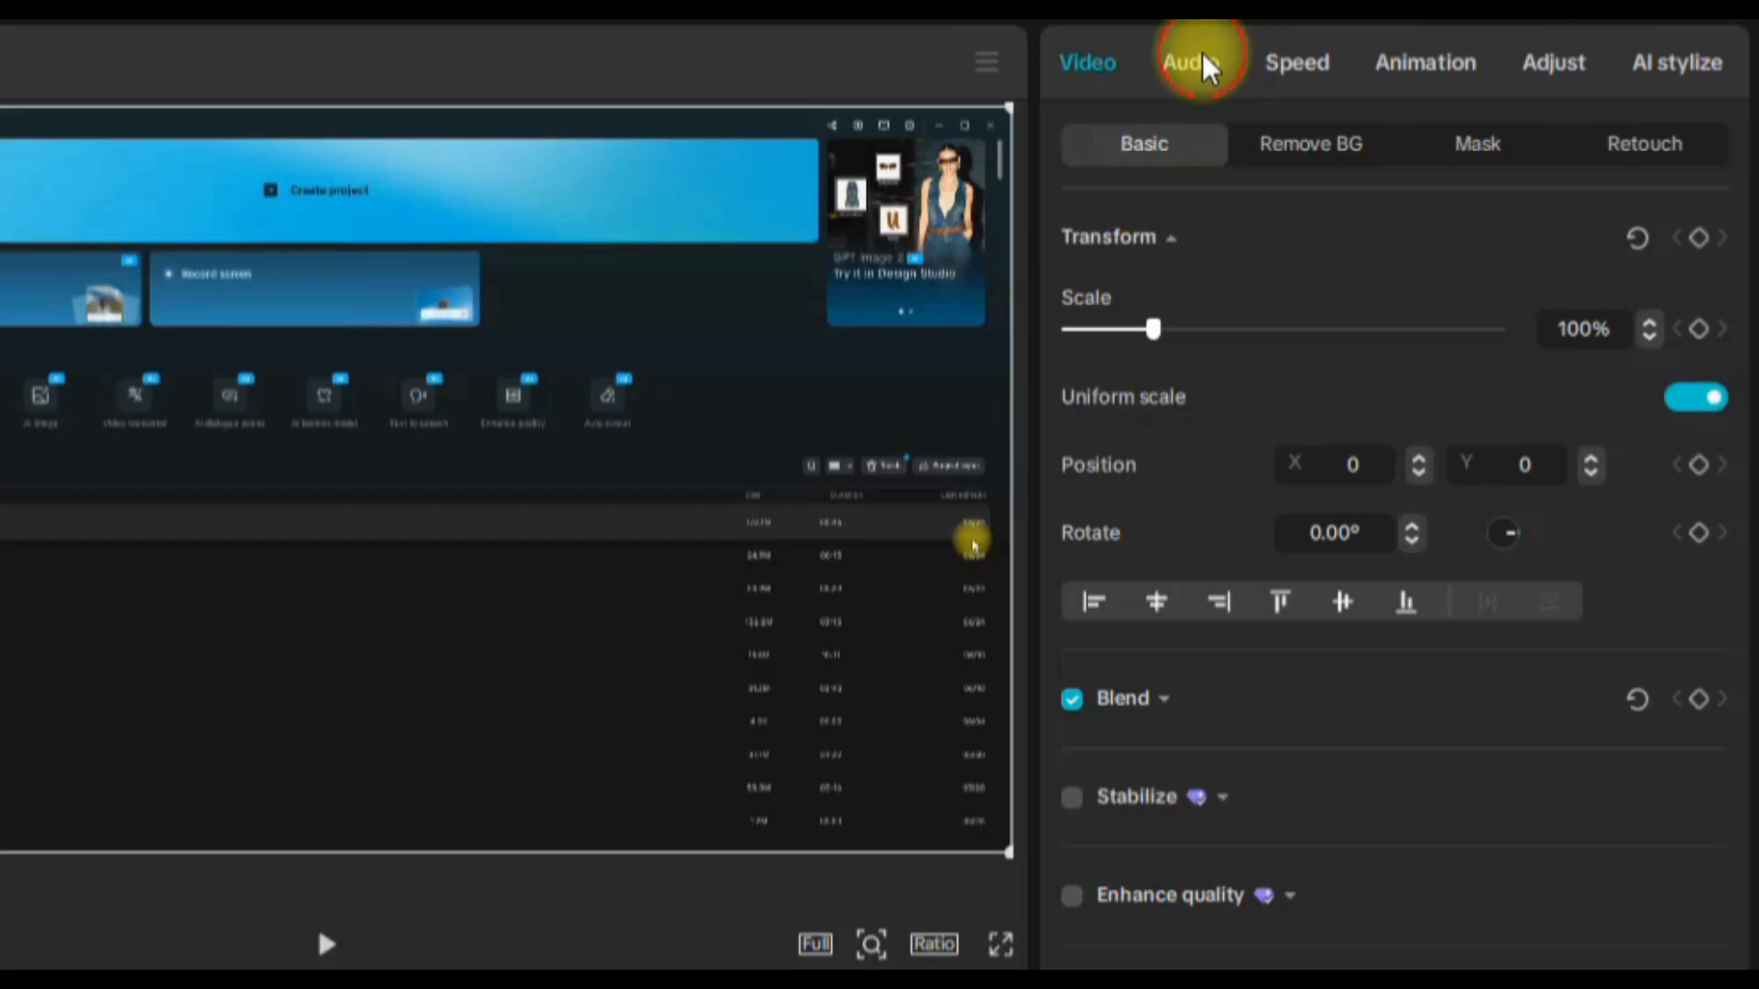
click(1203, 62)
click(1539, 152)
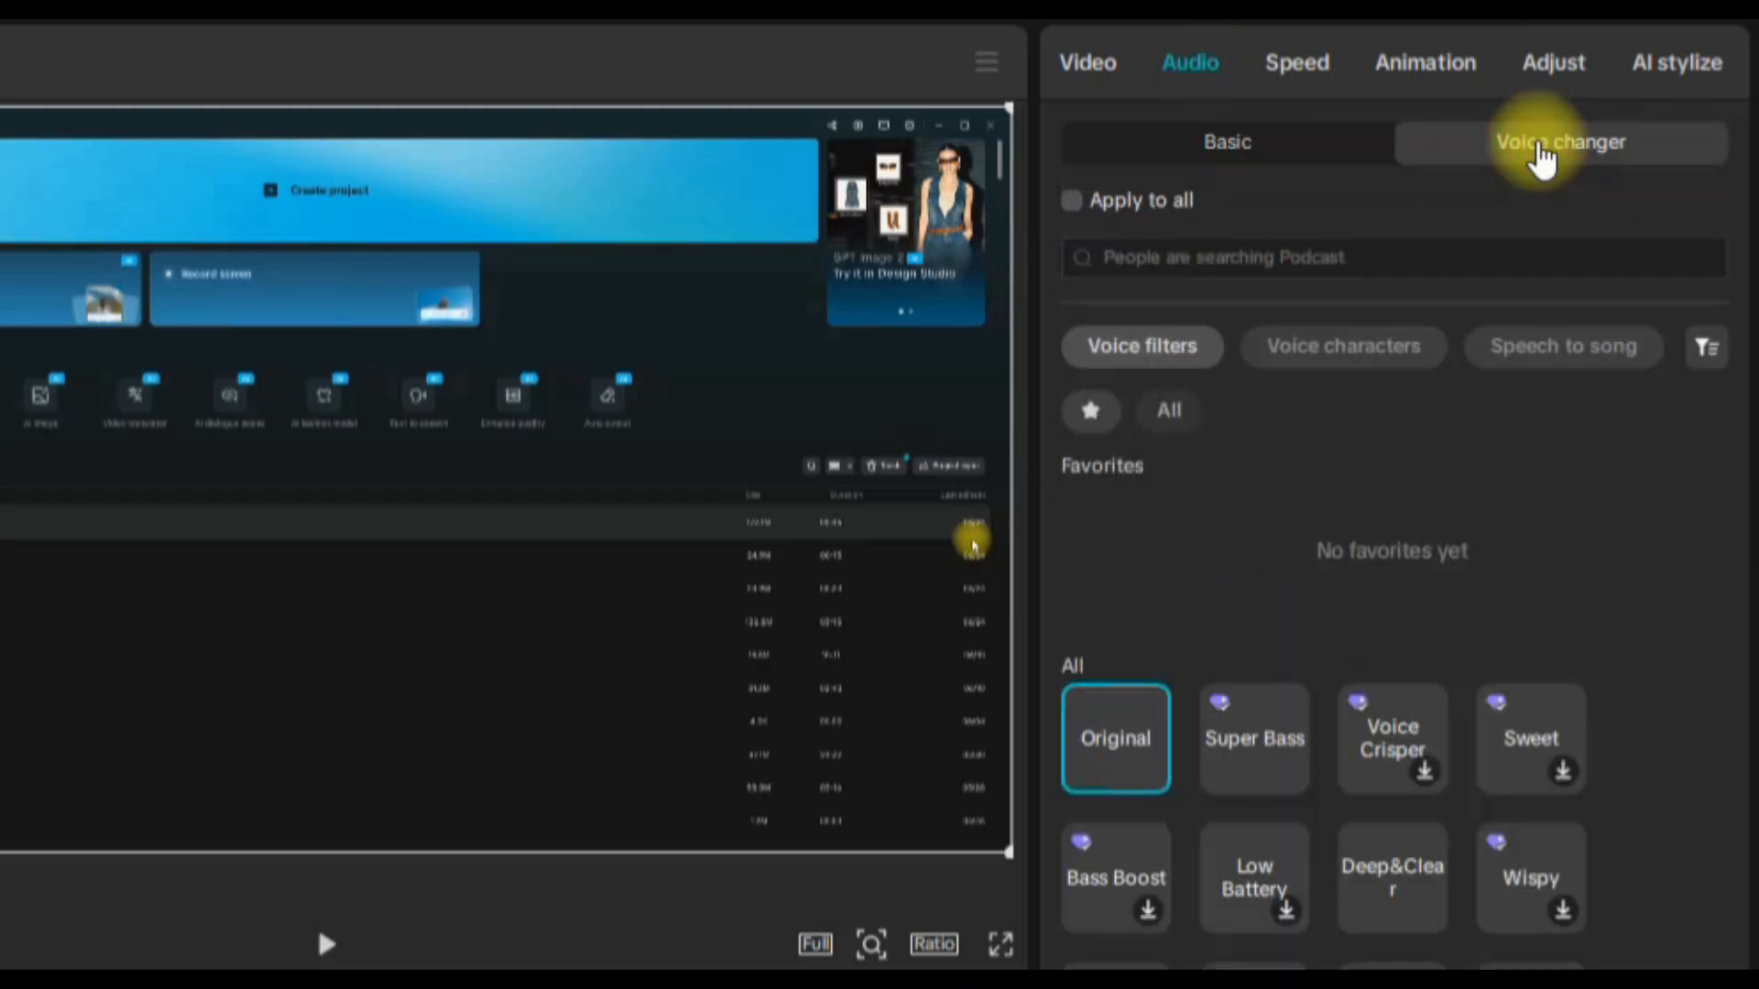
scroll(1551, 569, down, 5)
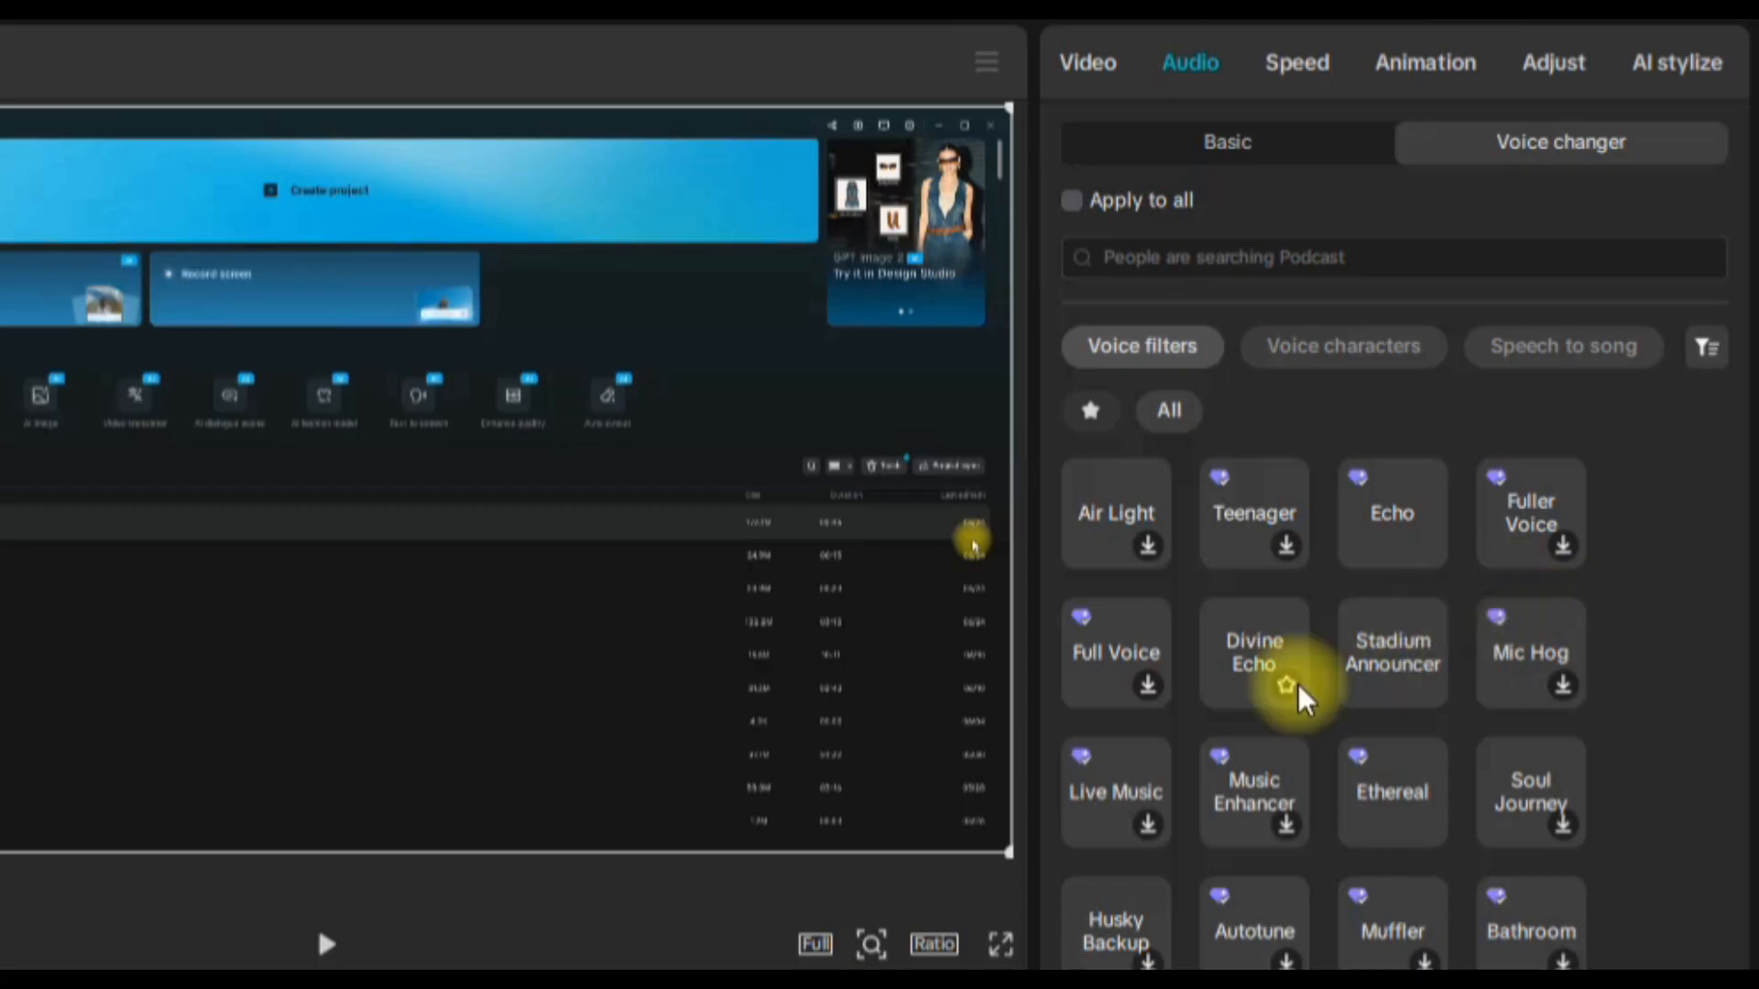
scroll(1301, 706, down, 2)
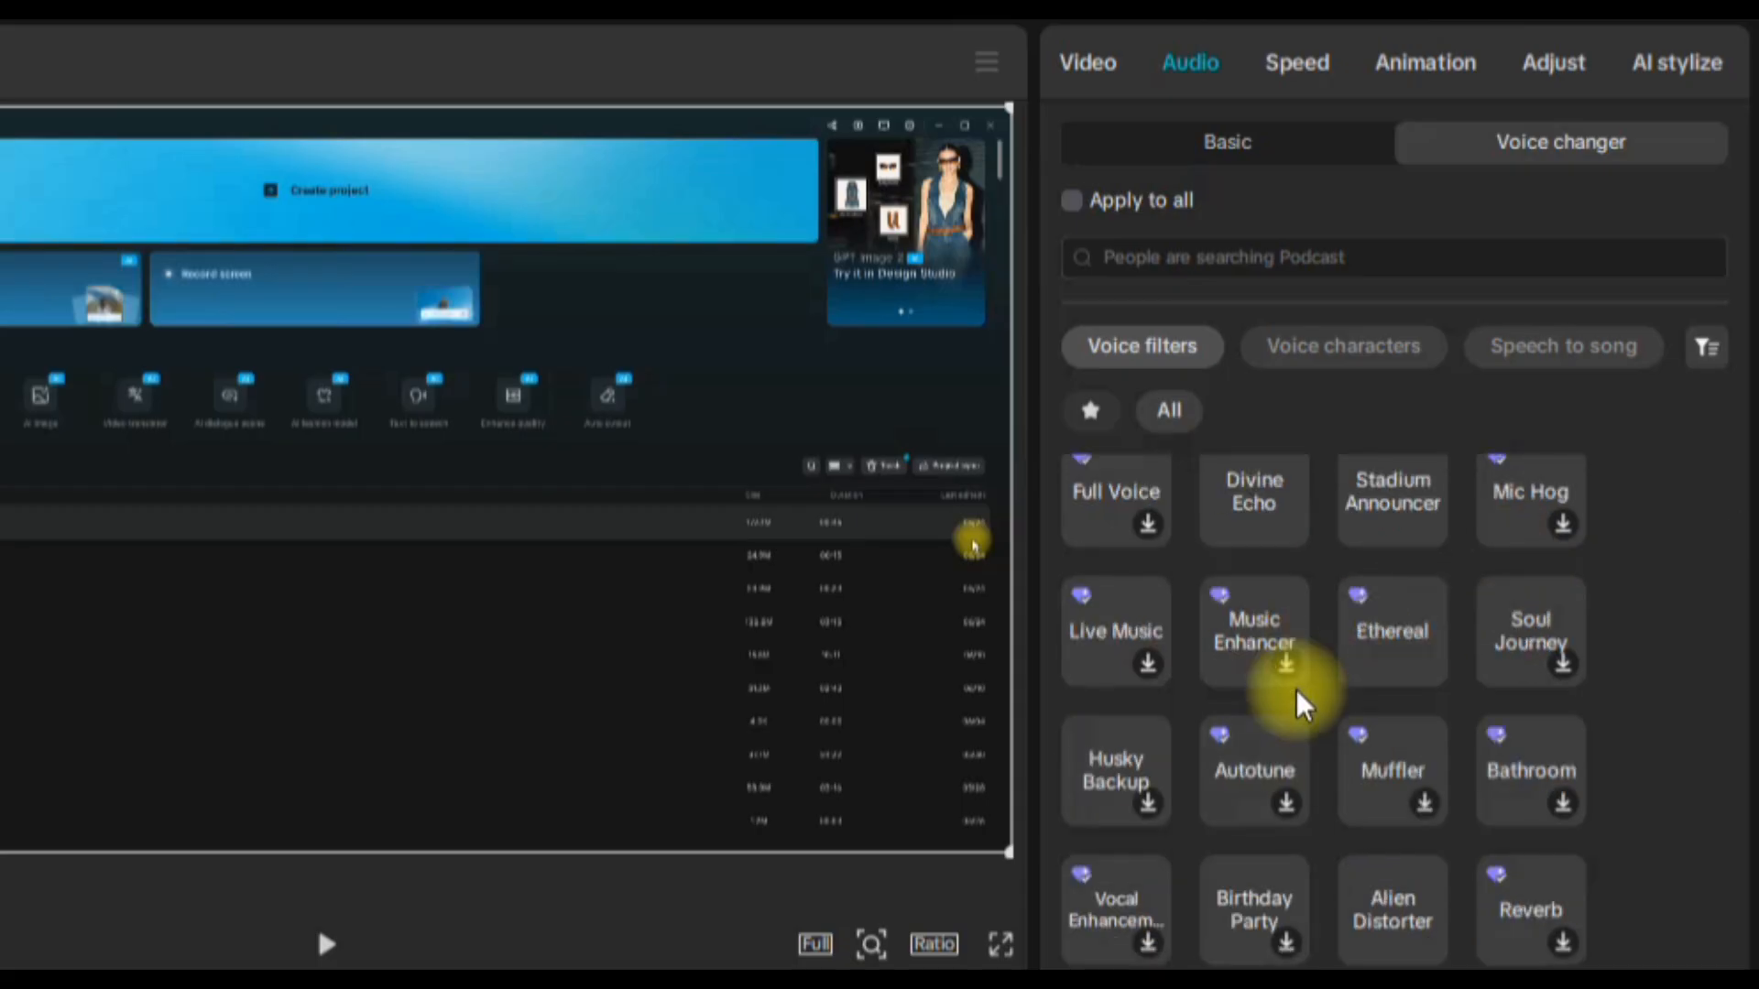
scroll(1302, 706, down, 2)
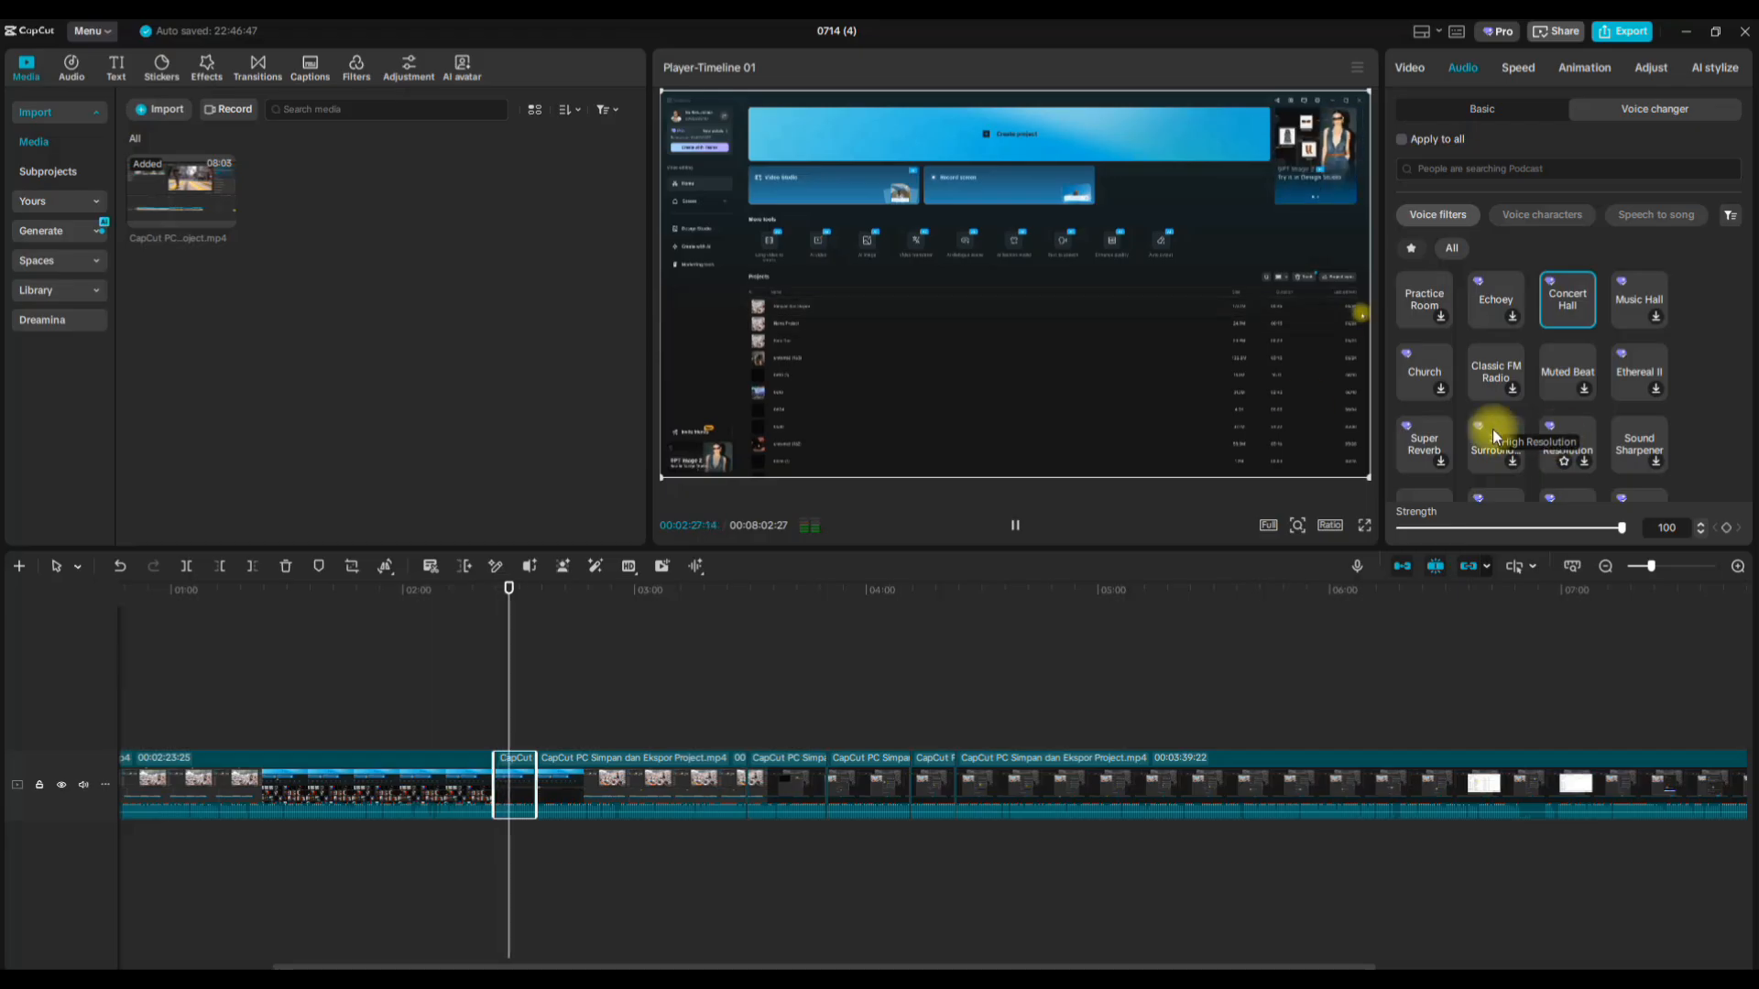
click(1011, 527)
Preview the recording from about 00:02:44 and around 00:03:29, and select the segment that starts at 00:03:29:05.
click(573, 600)
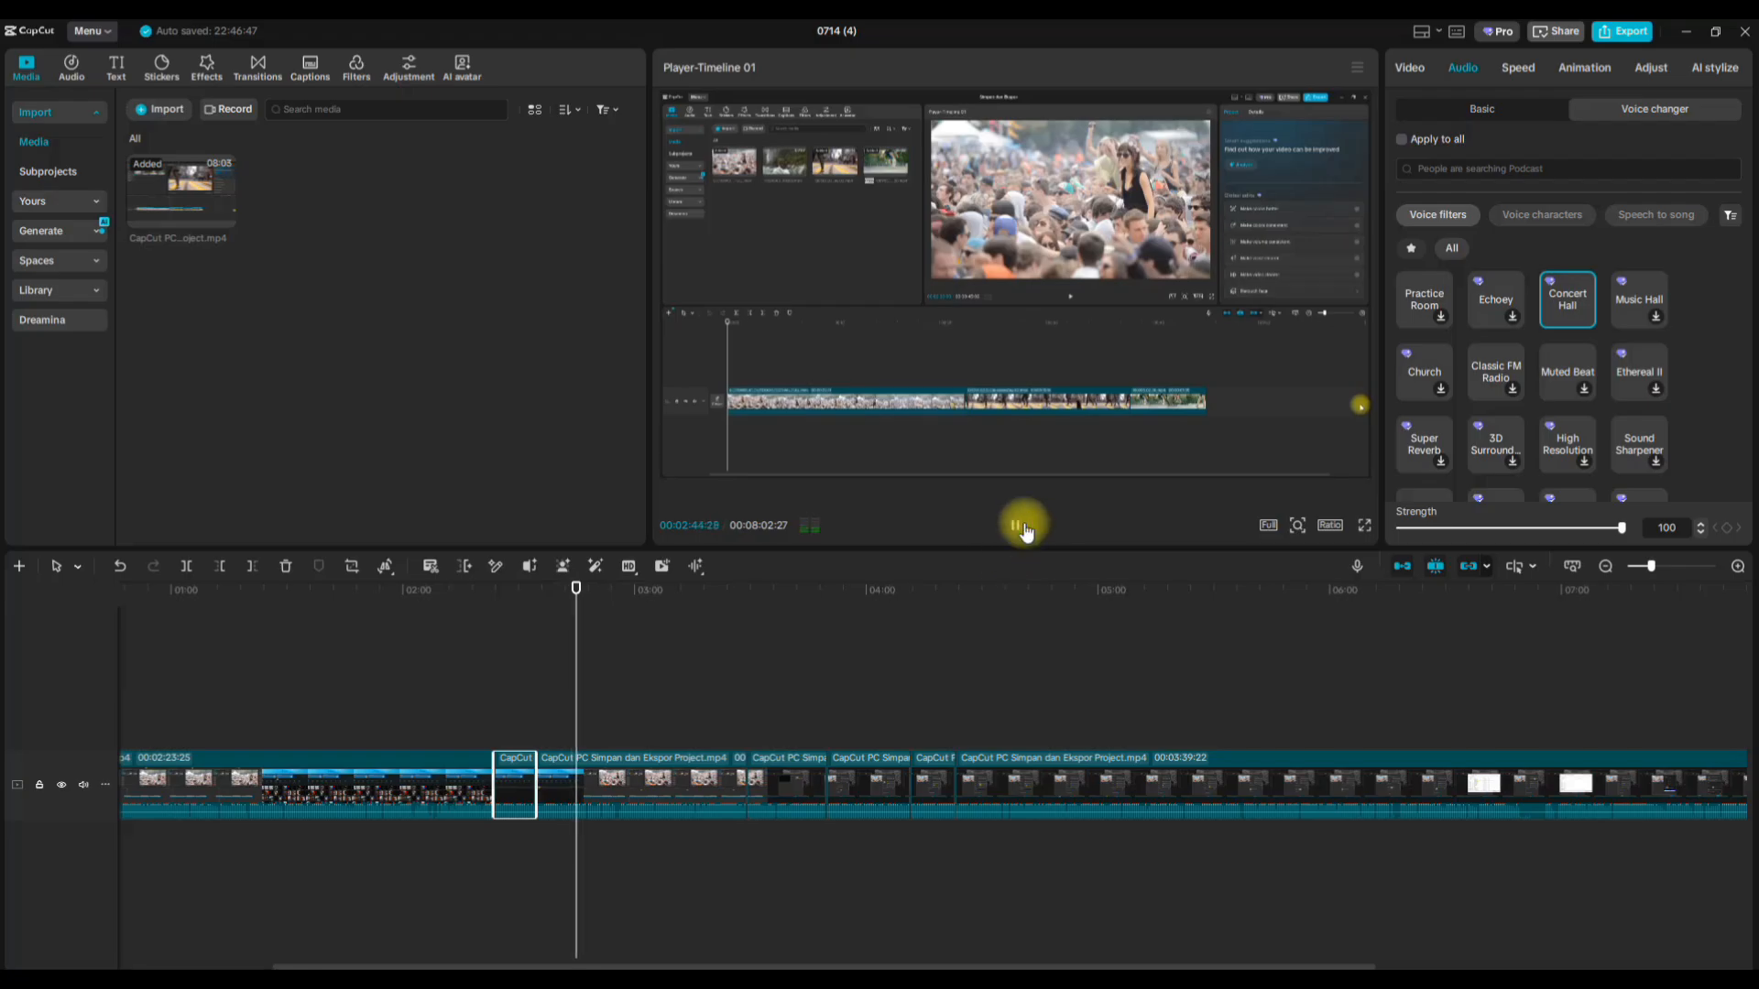
click(1016, 527)
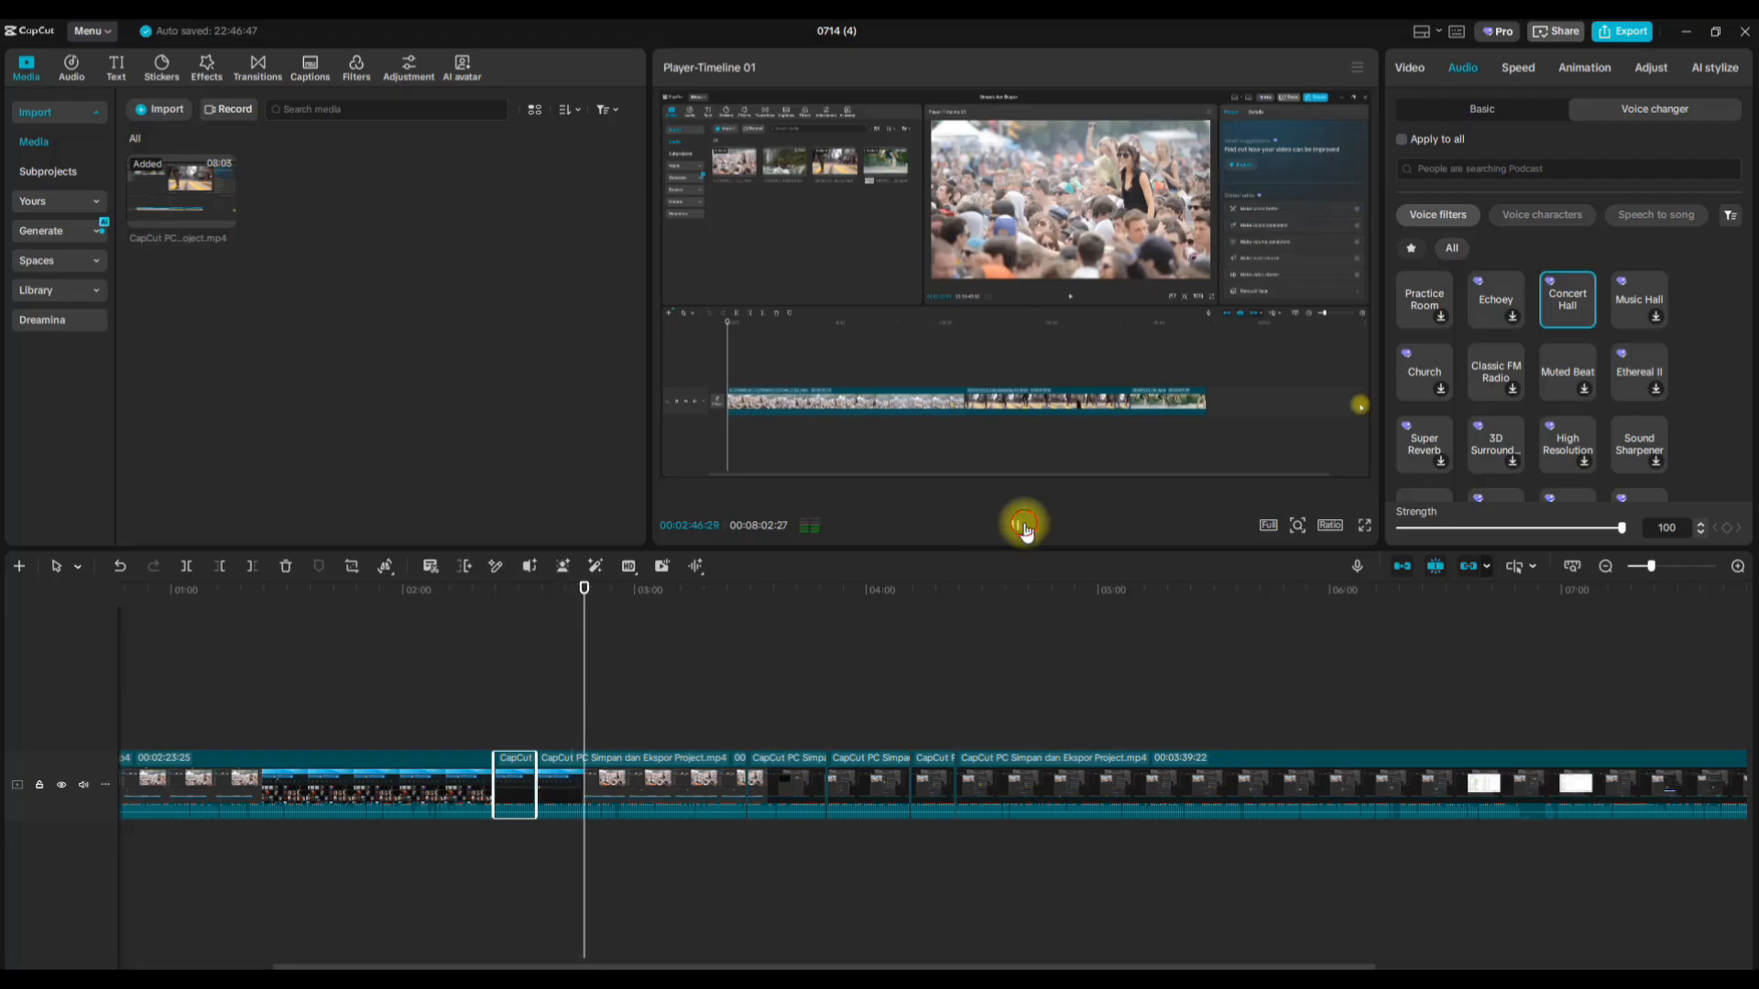
click(749, 593)
click(1019, 527)
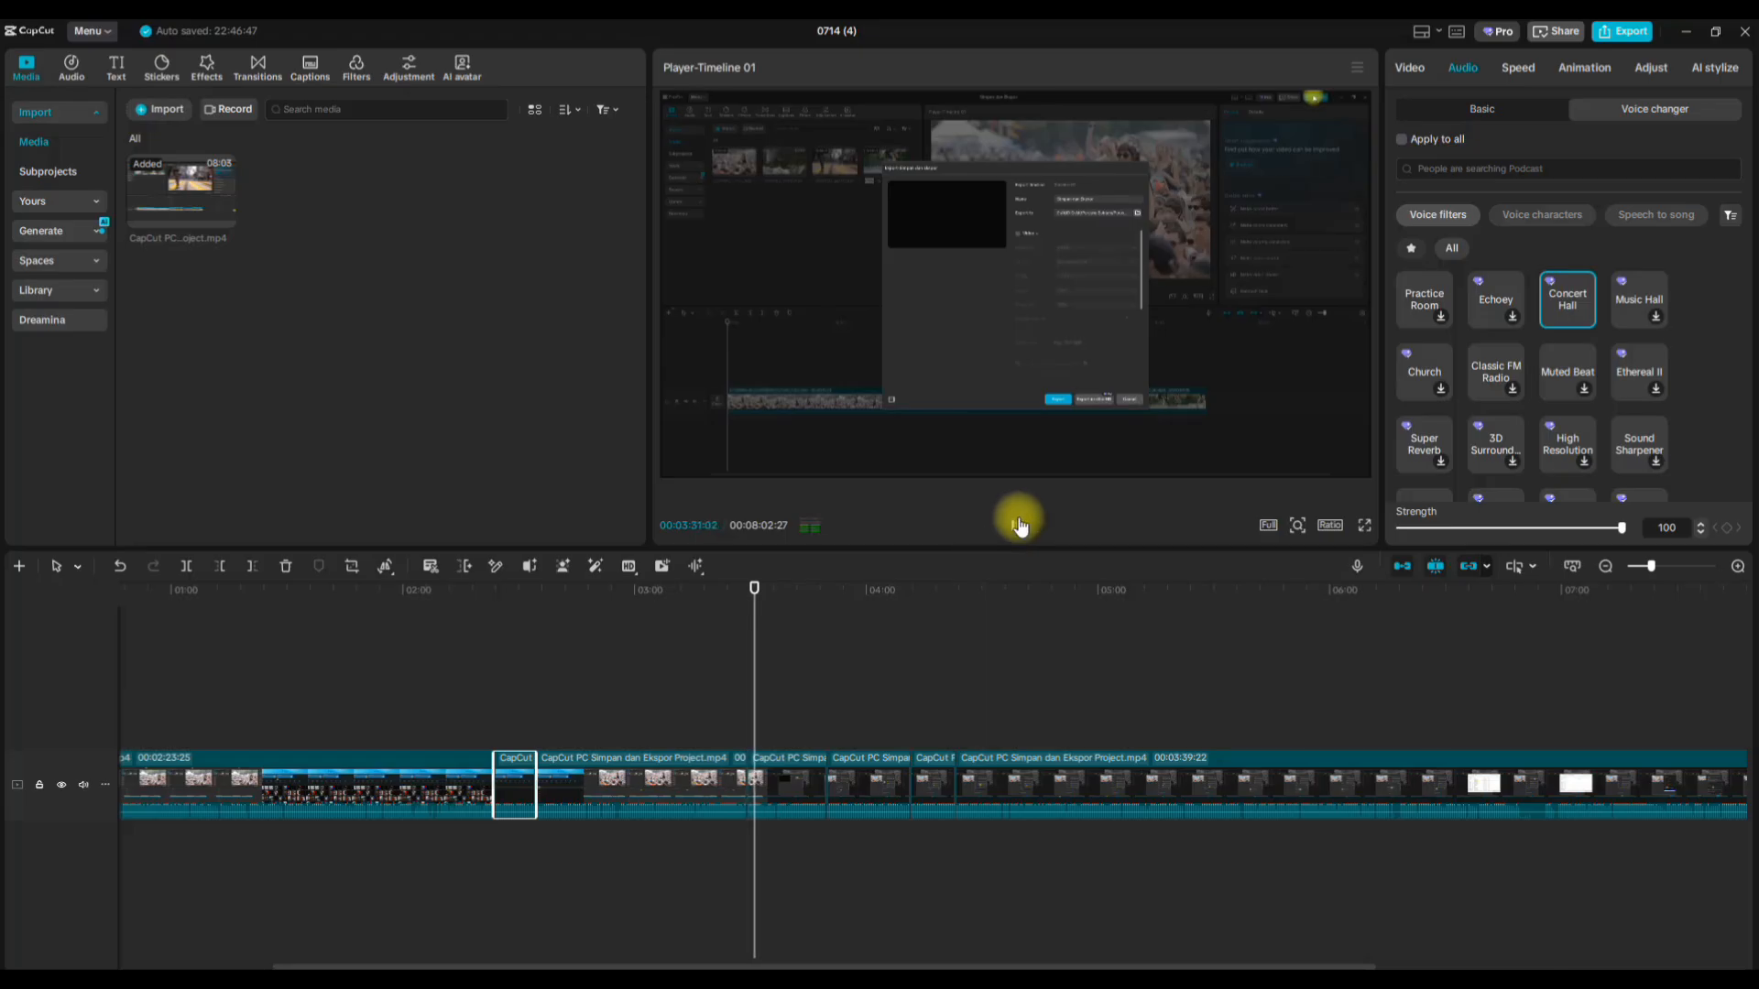
click(1020, 527)
click(773, 784)
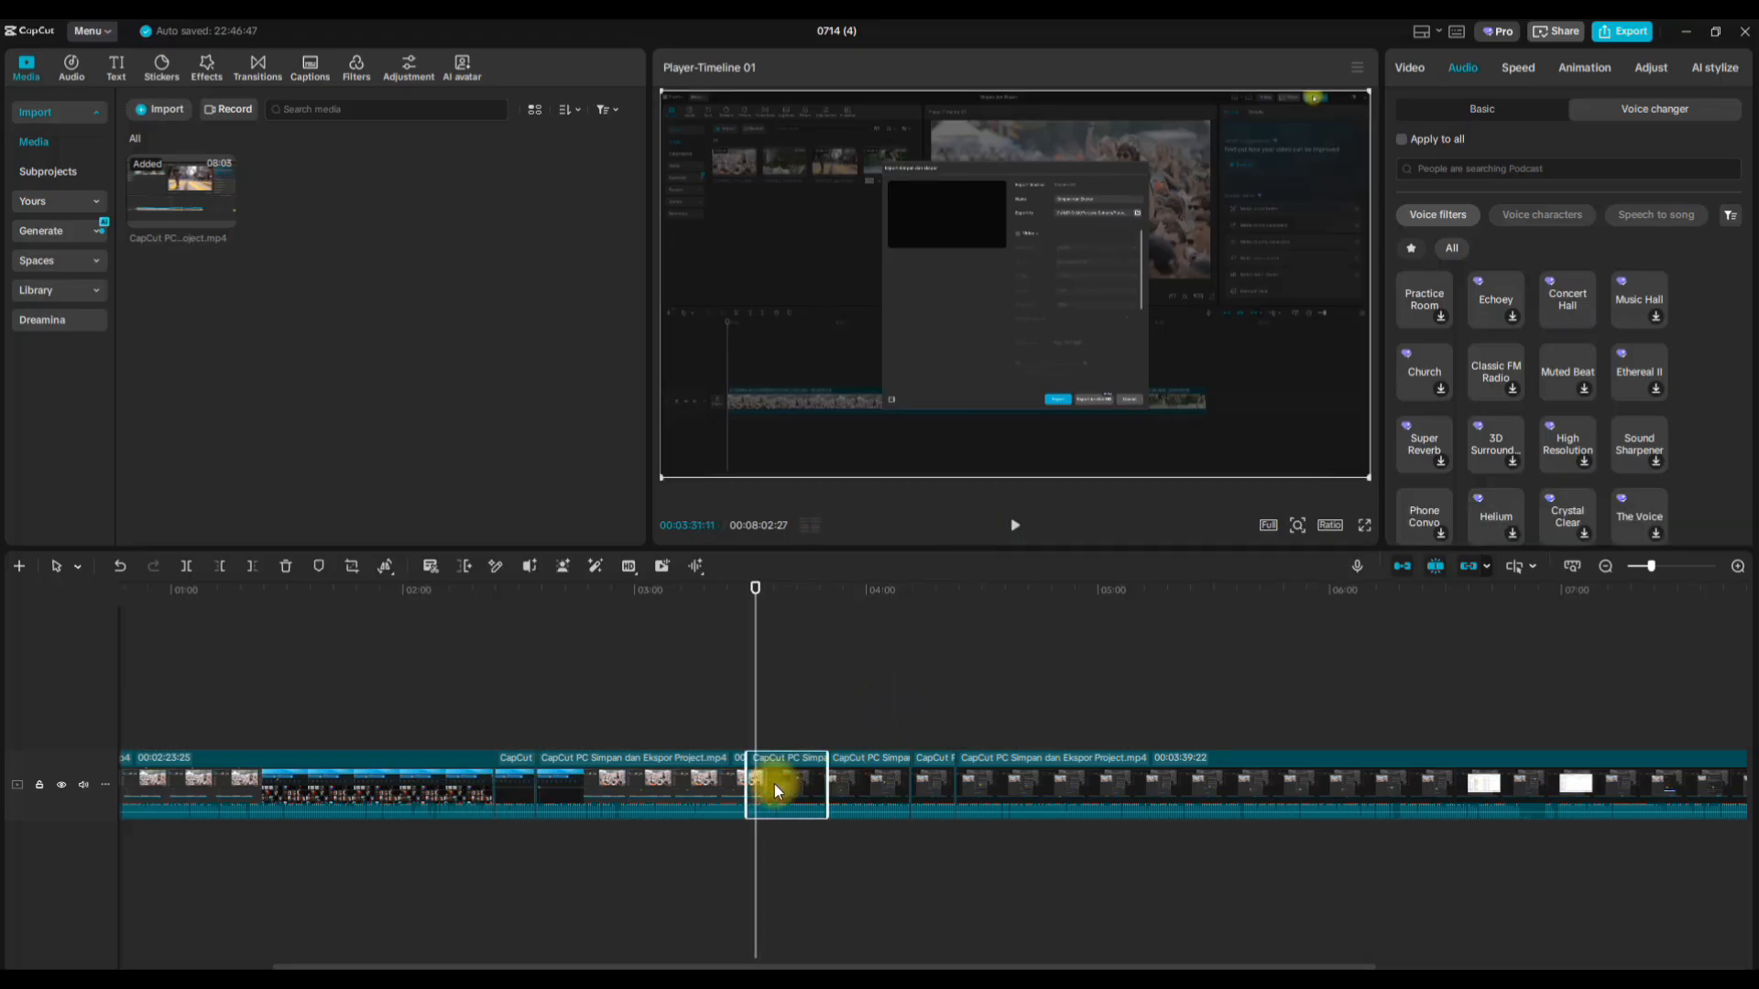
Try the Memories voice filter on the selected segment and listen to it.
scroll(1521, 380, down, 3)
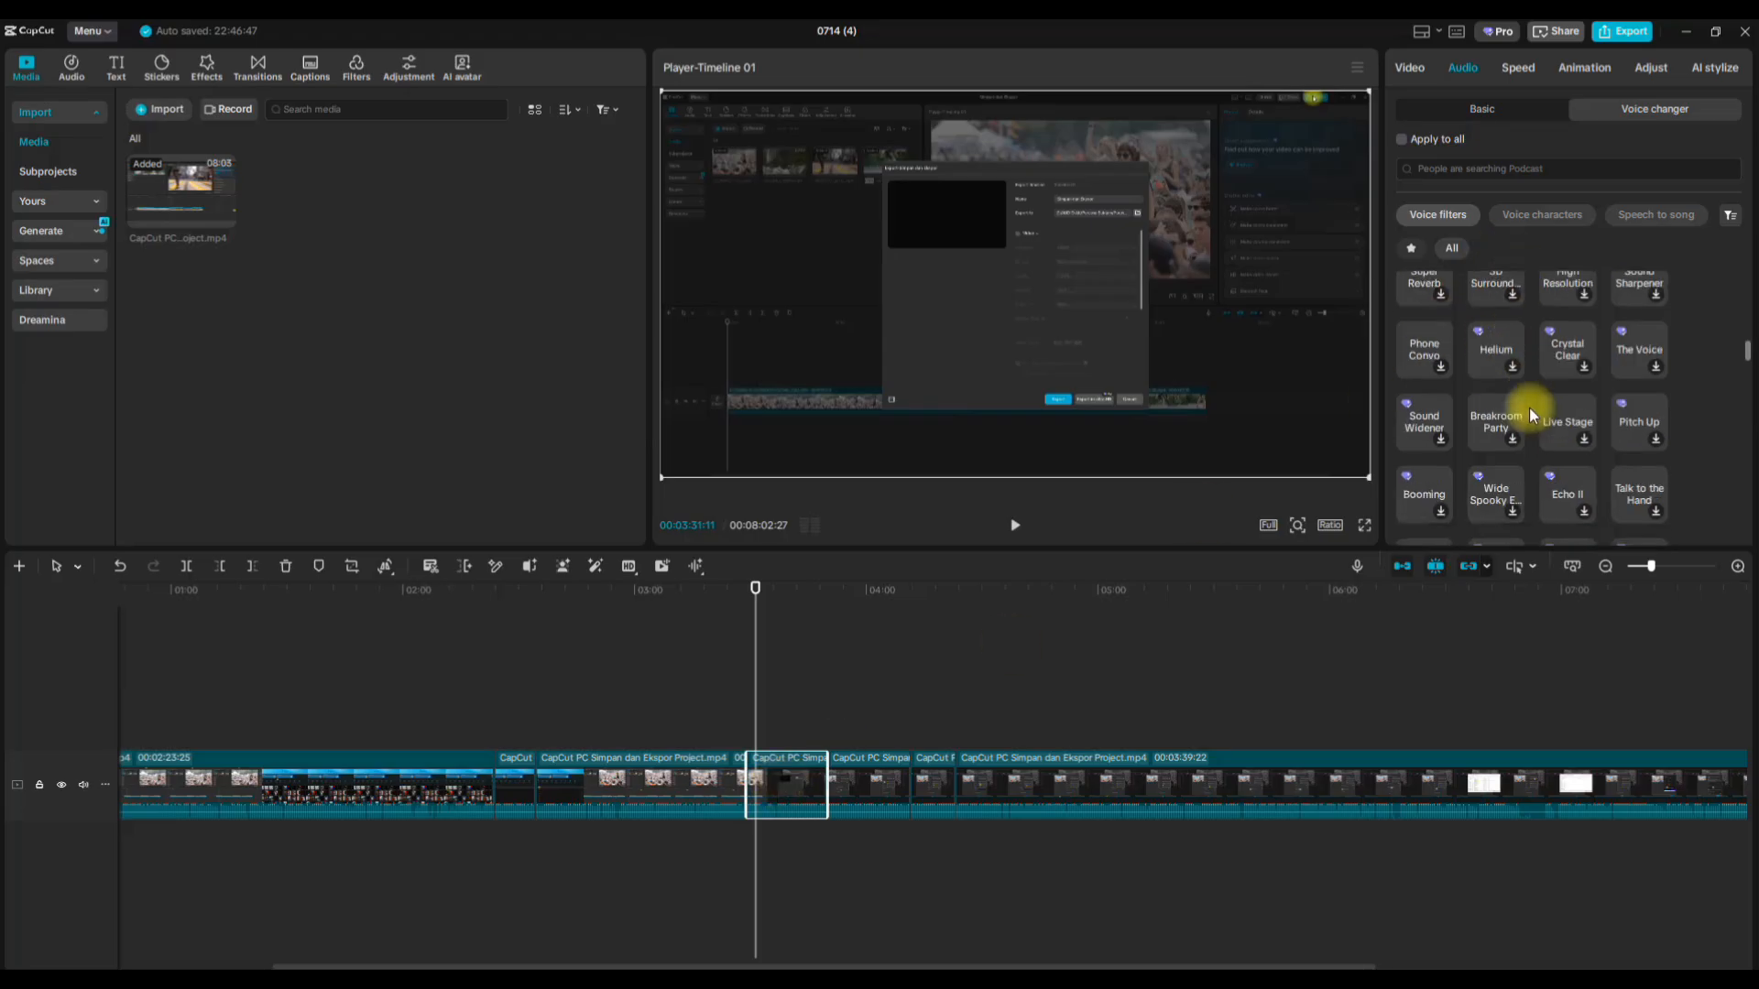
scroll(1510, 449, down, 2)
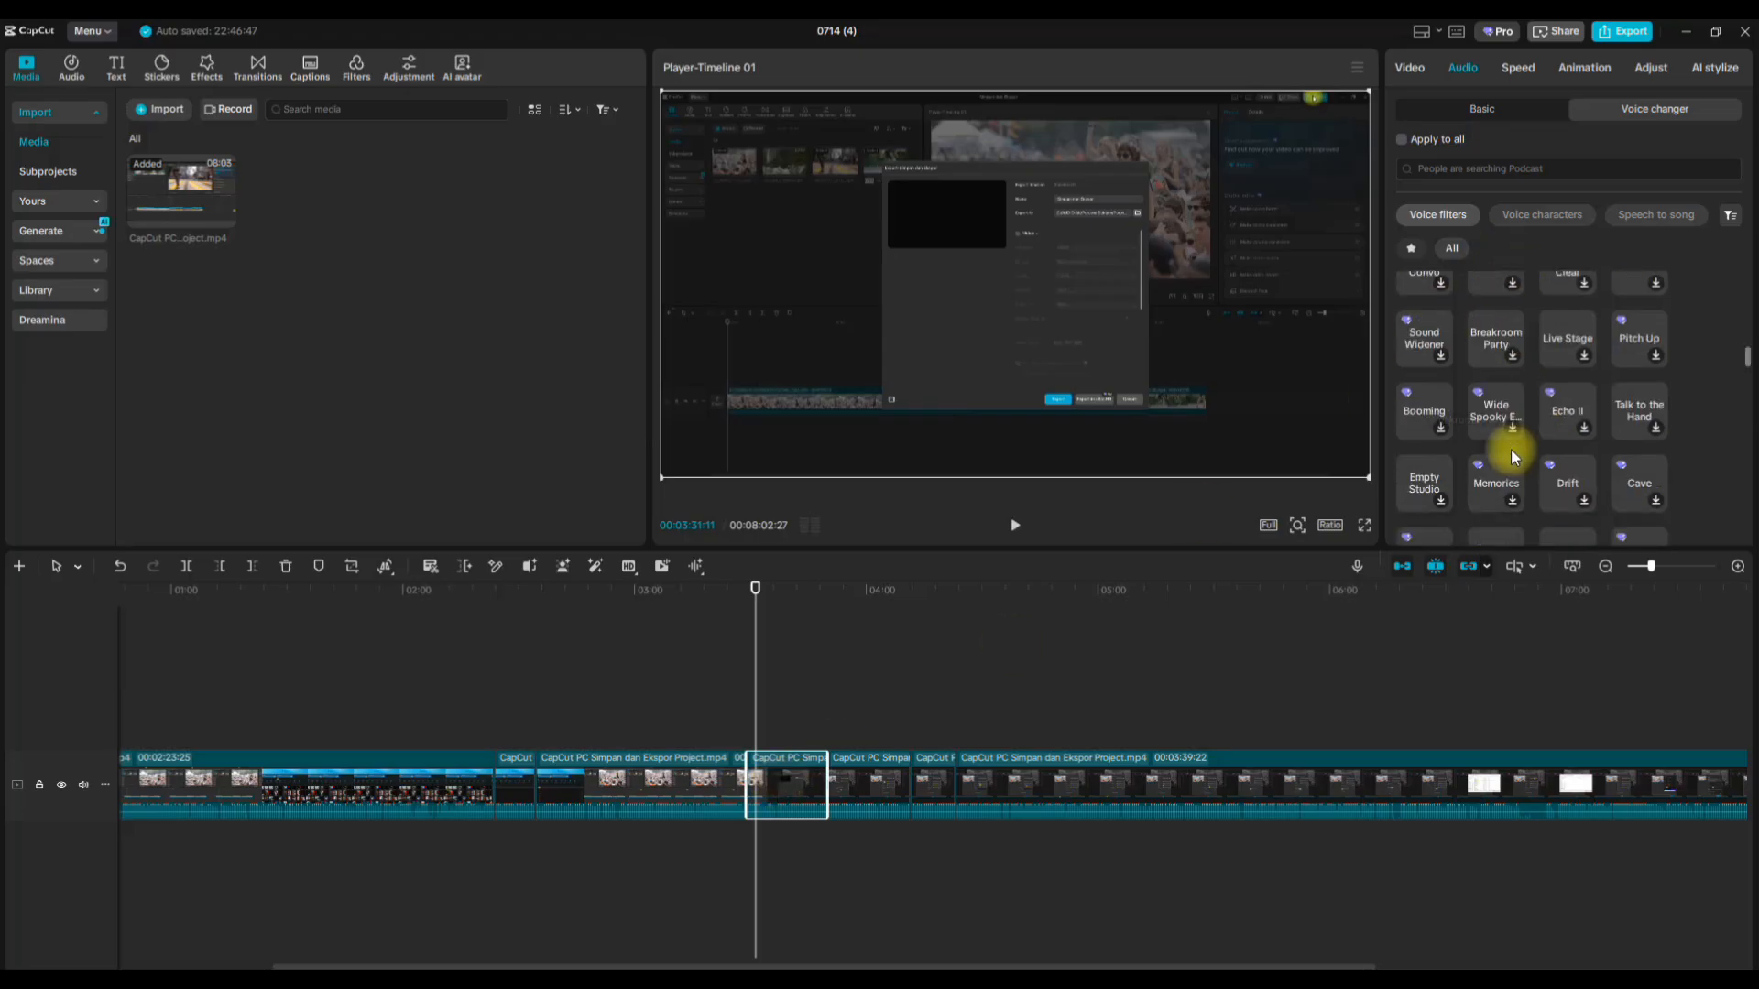
click(1509, 502)
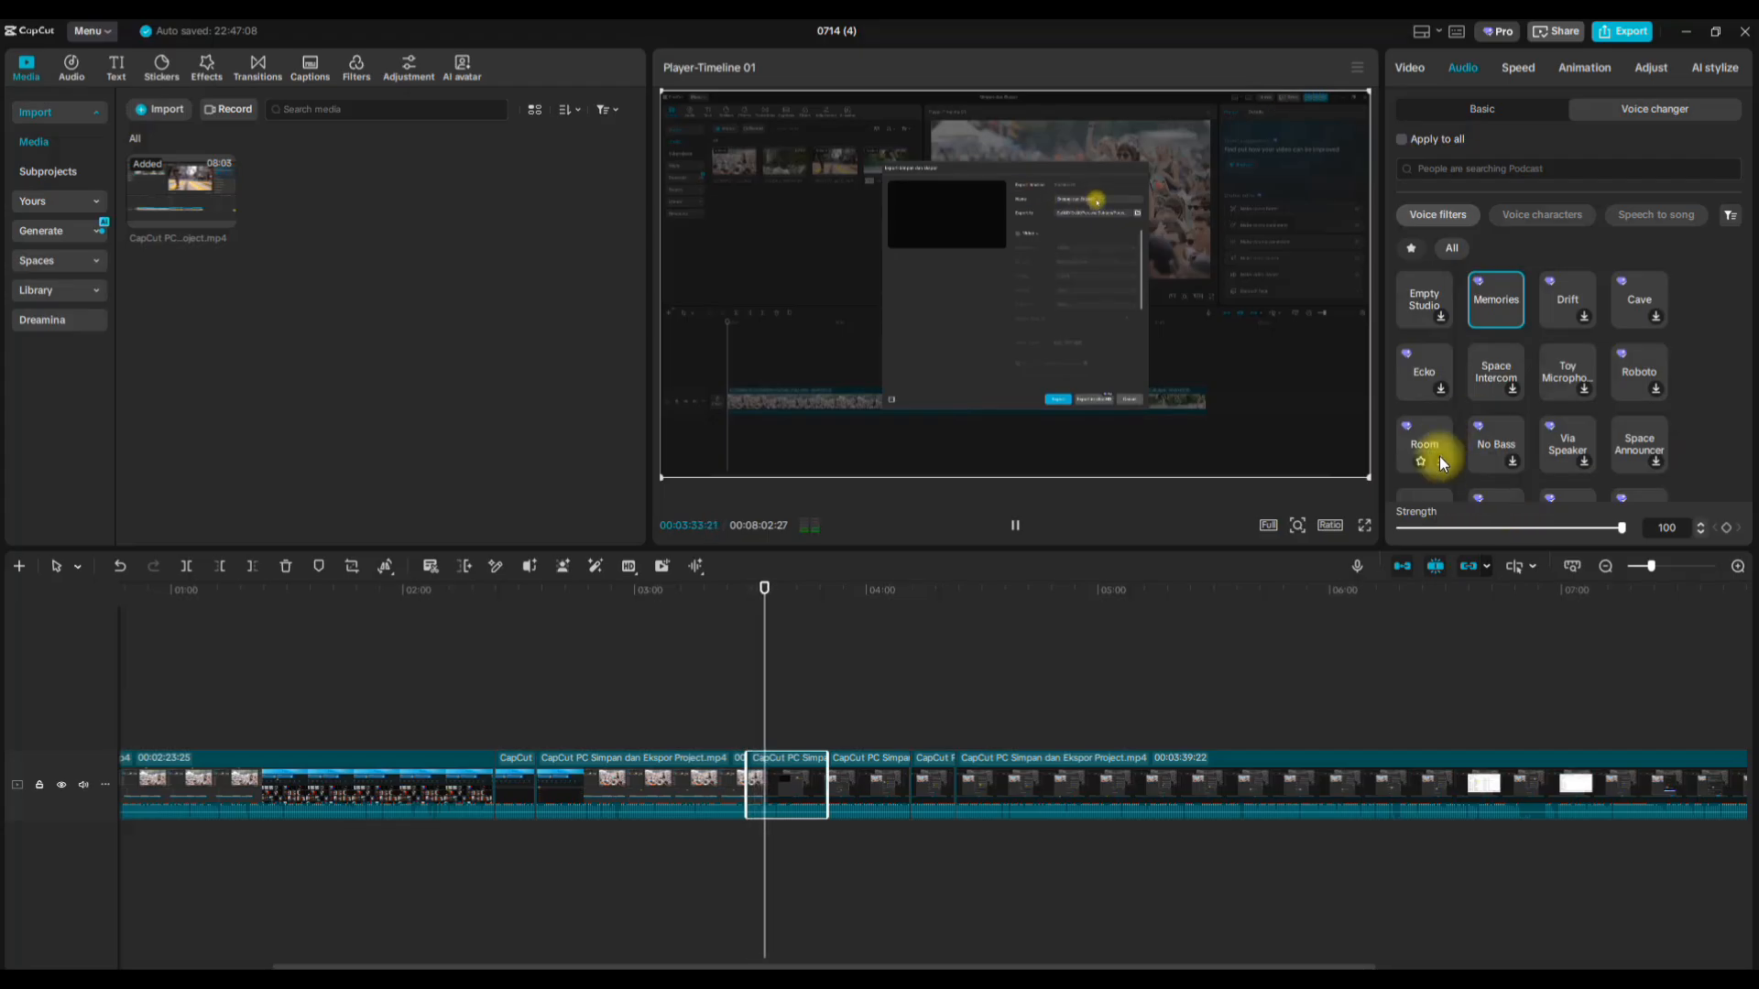
click(1014, 528)
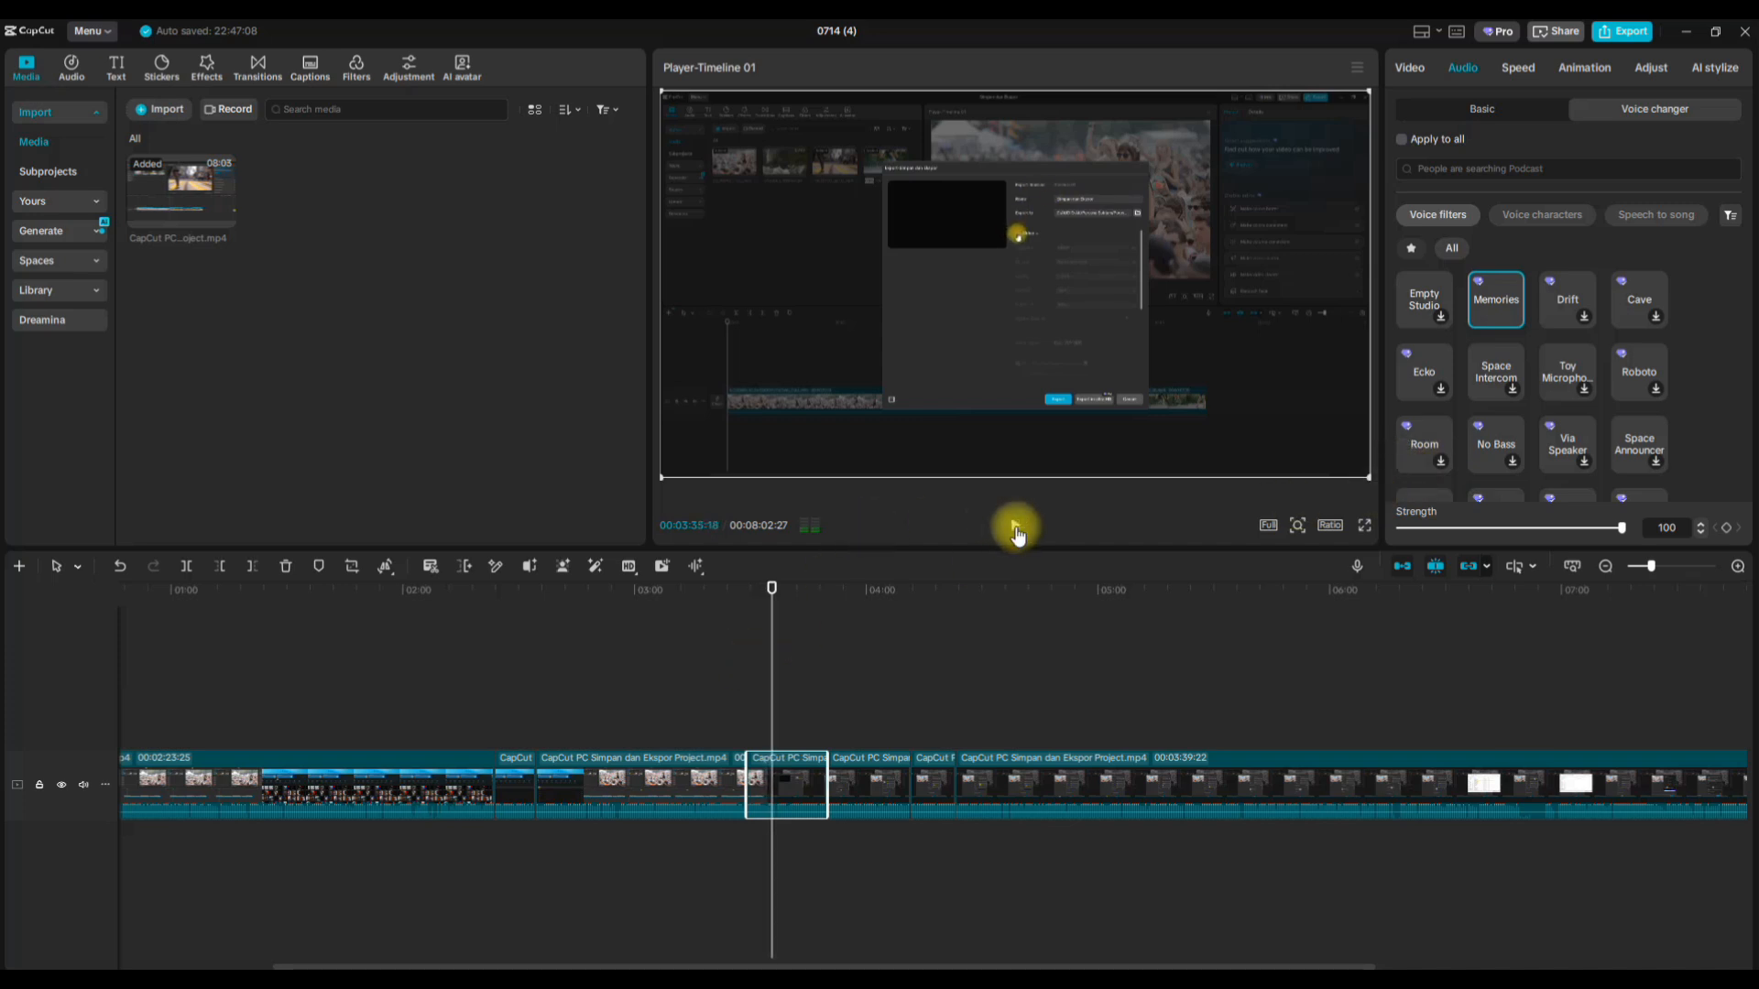
Try the Room and Big House voice filters on the selected segment, listening to each.
click(1443, 467)
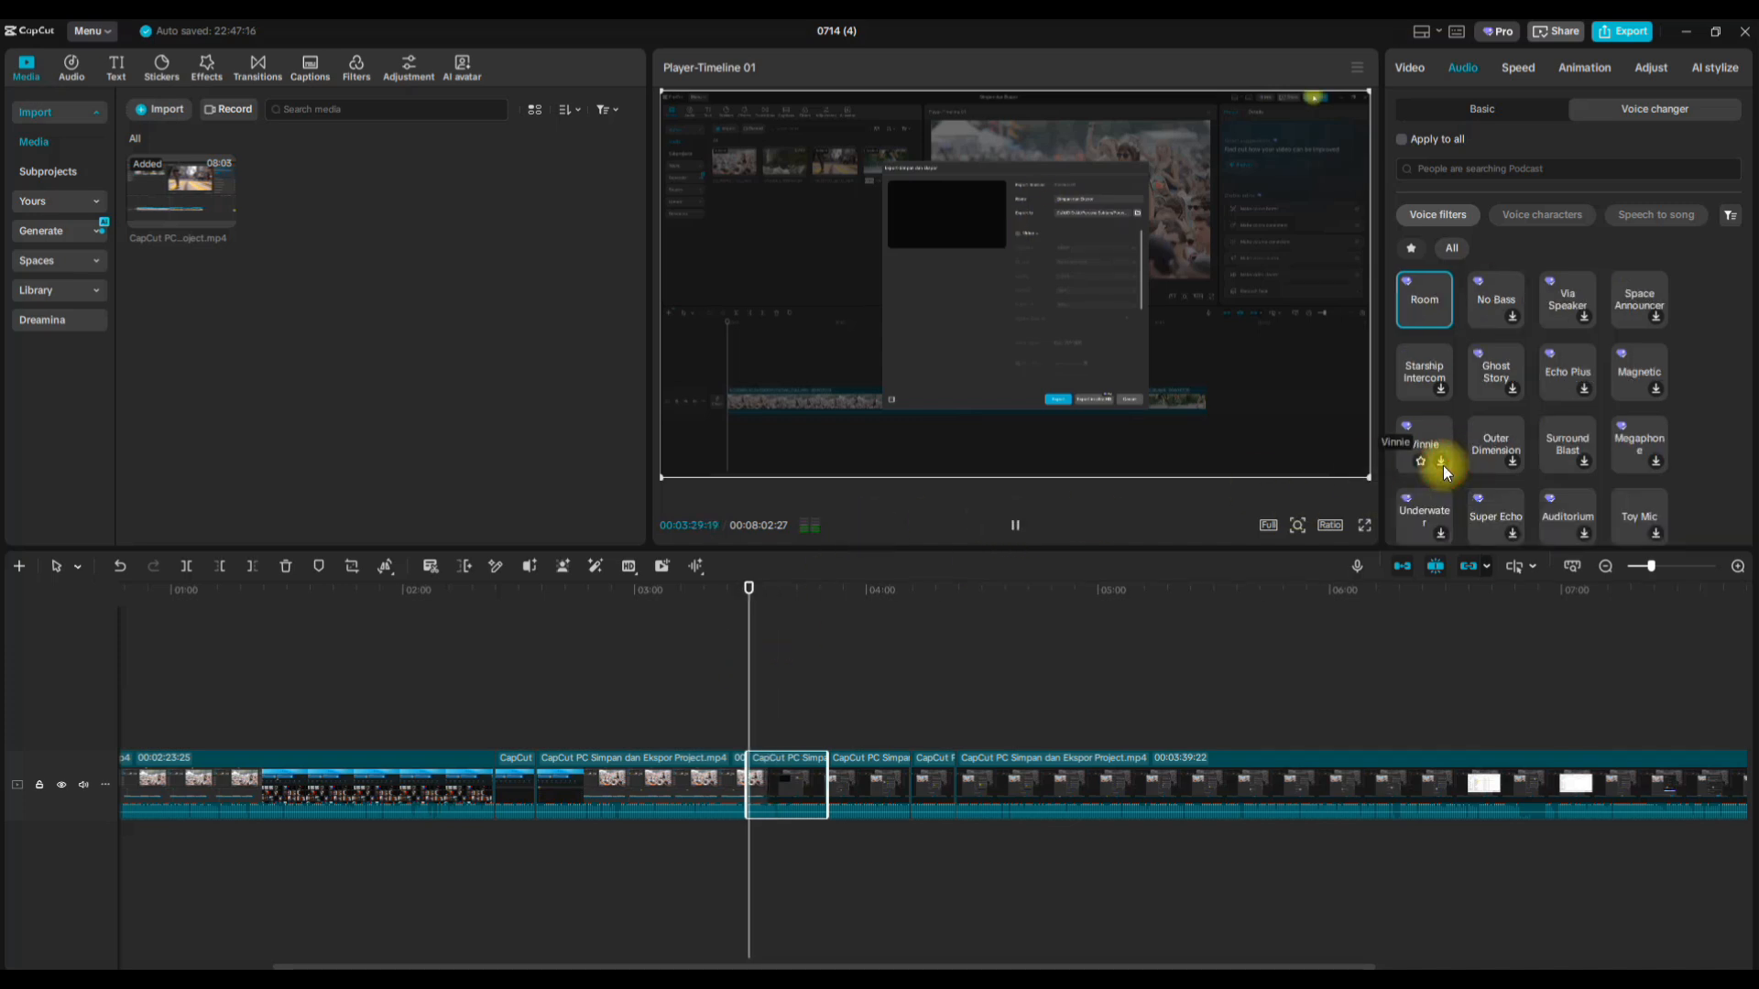
click(1014, 525)
scroll(1505, 400, down, 2)
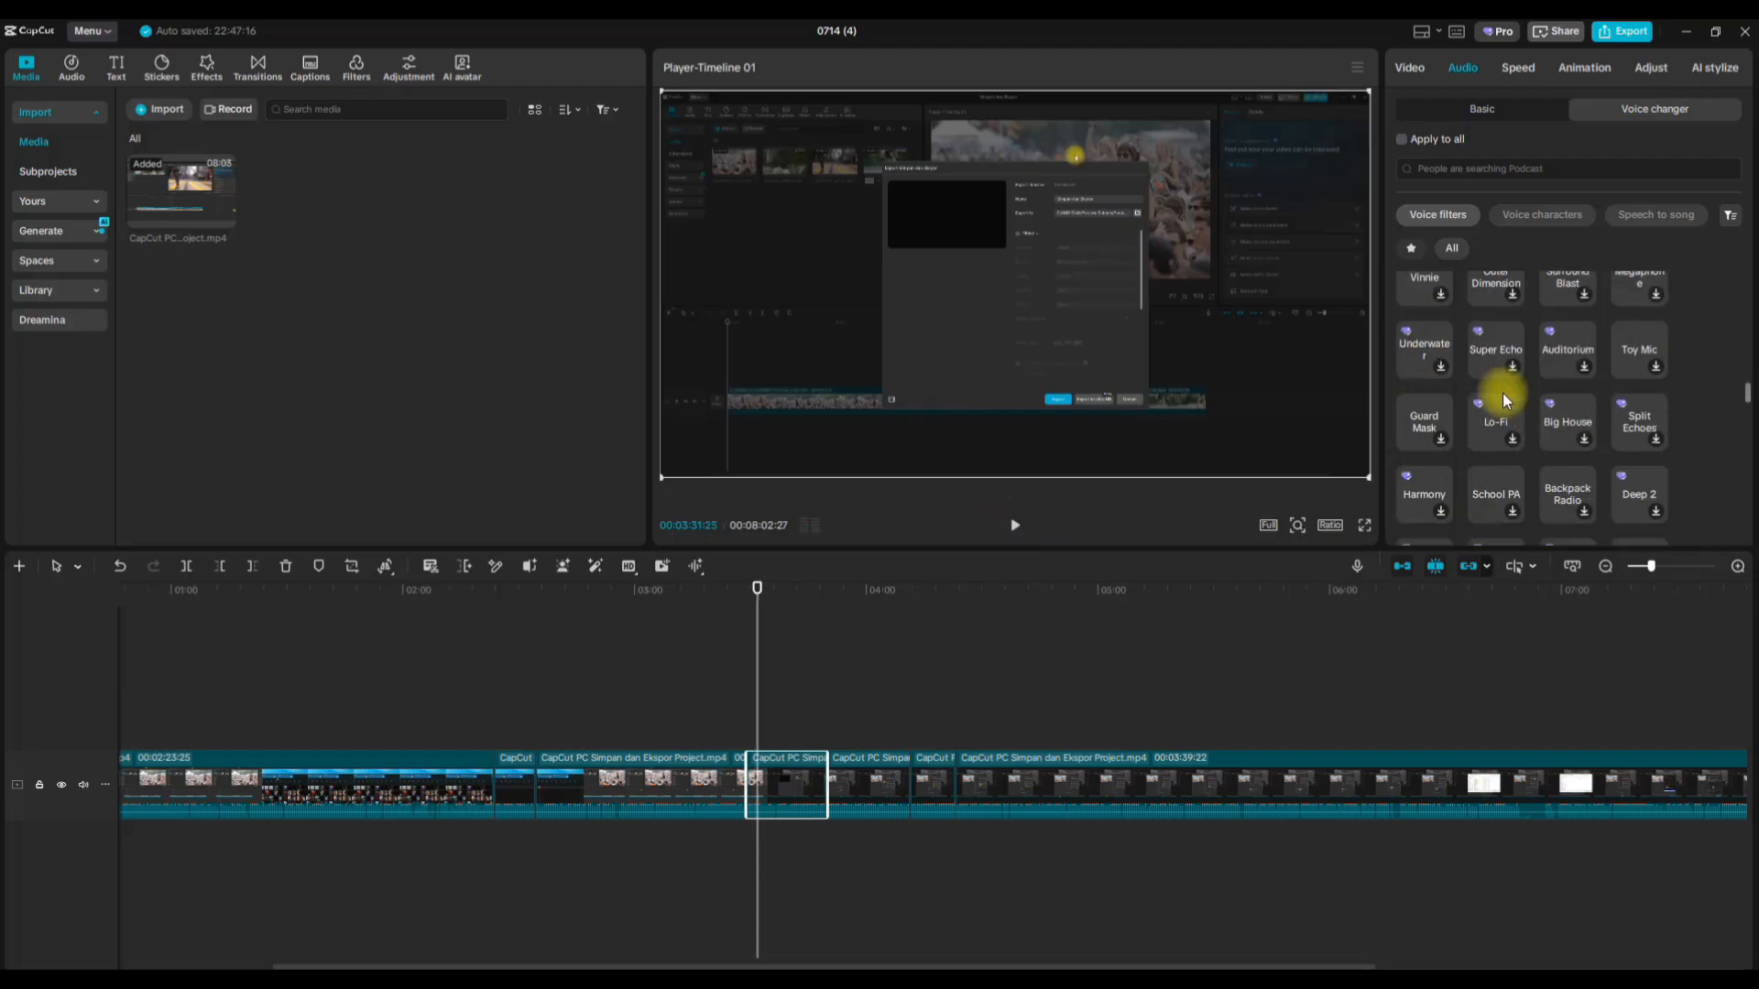
click(1575, 430)
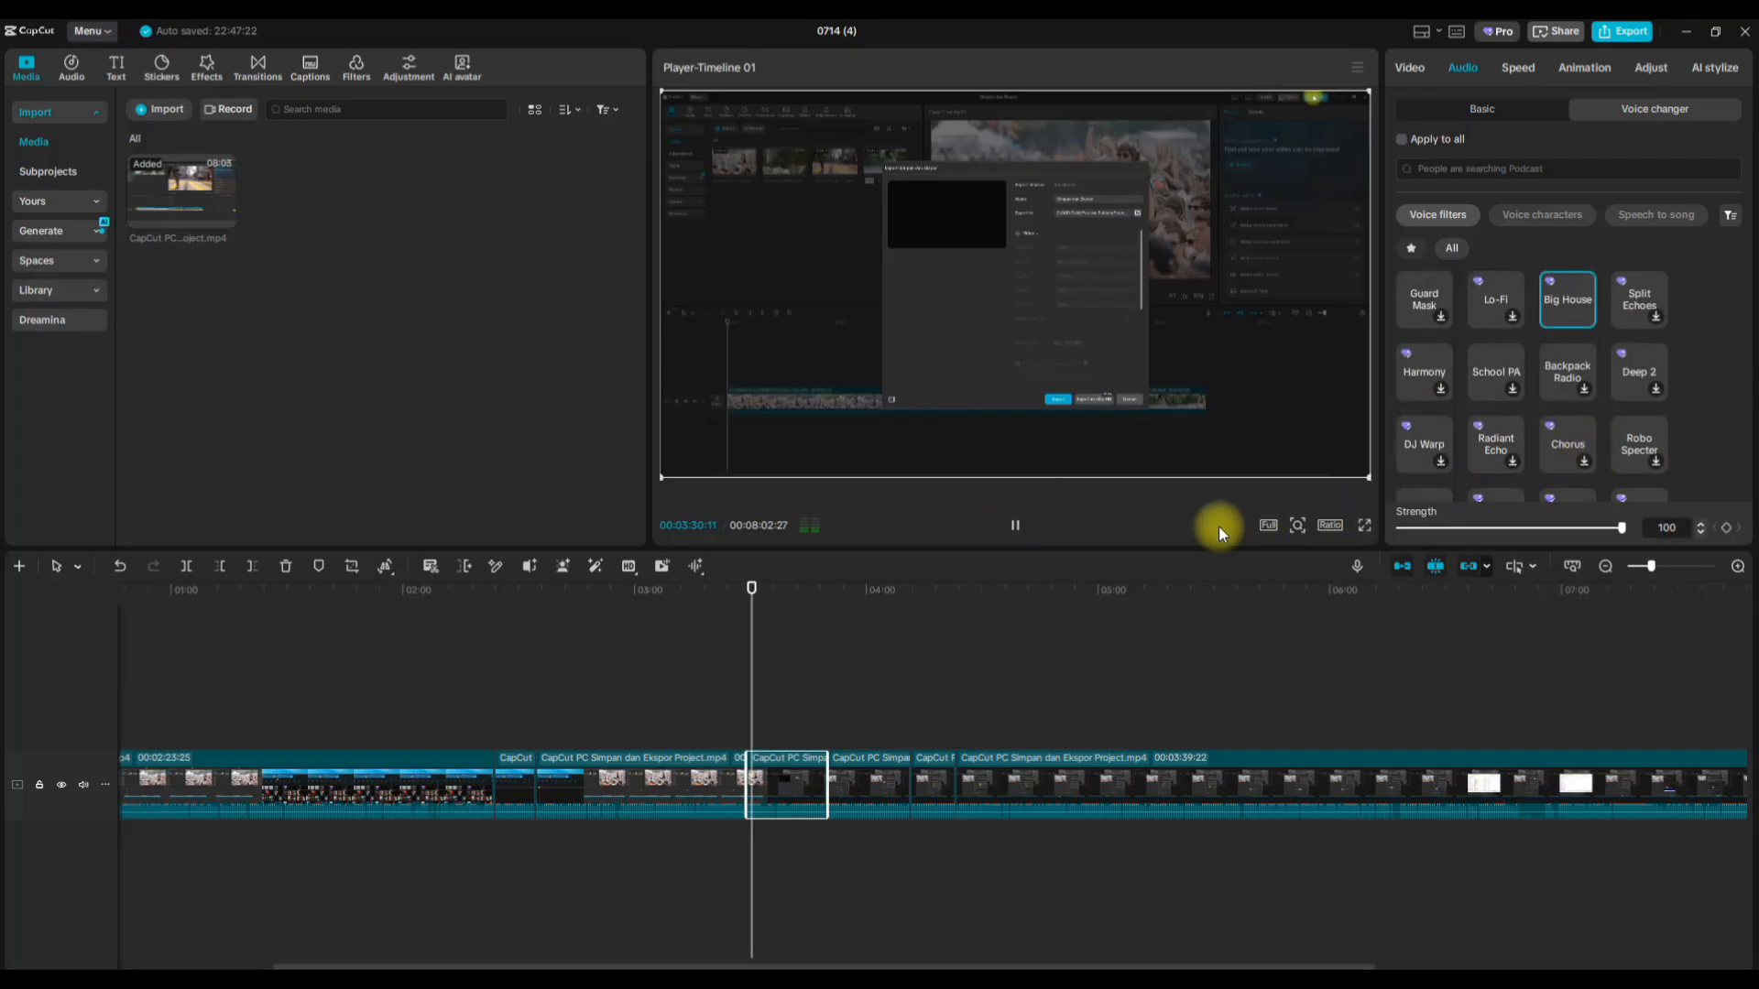
click(1015, 525)
Apply the Echo II voice filter to the segment that starts at 00:03:29:05.
scroll(1634, 336, down, 5)
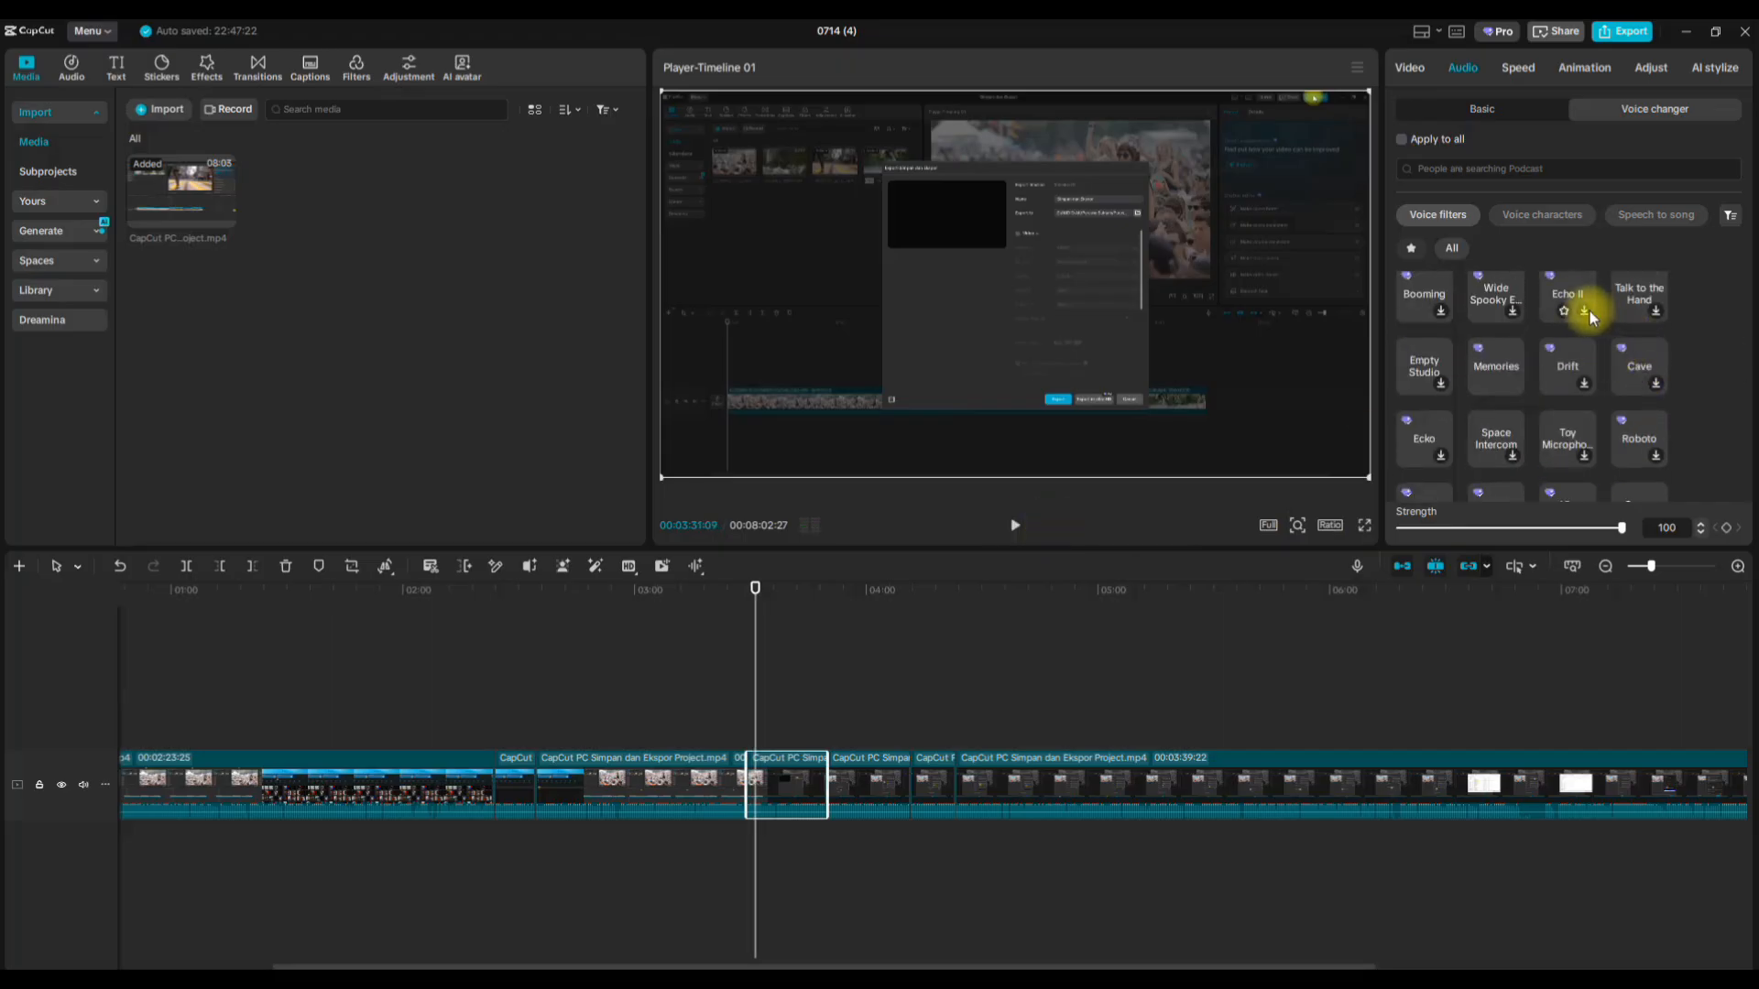
click(1586, 317)
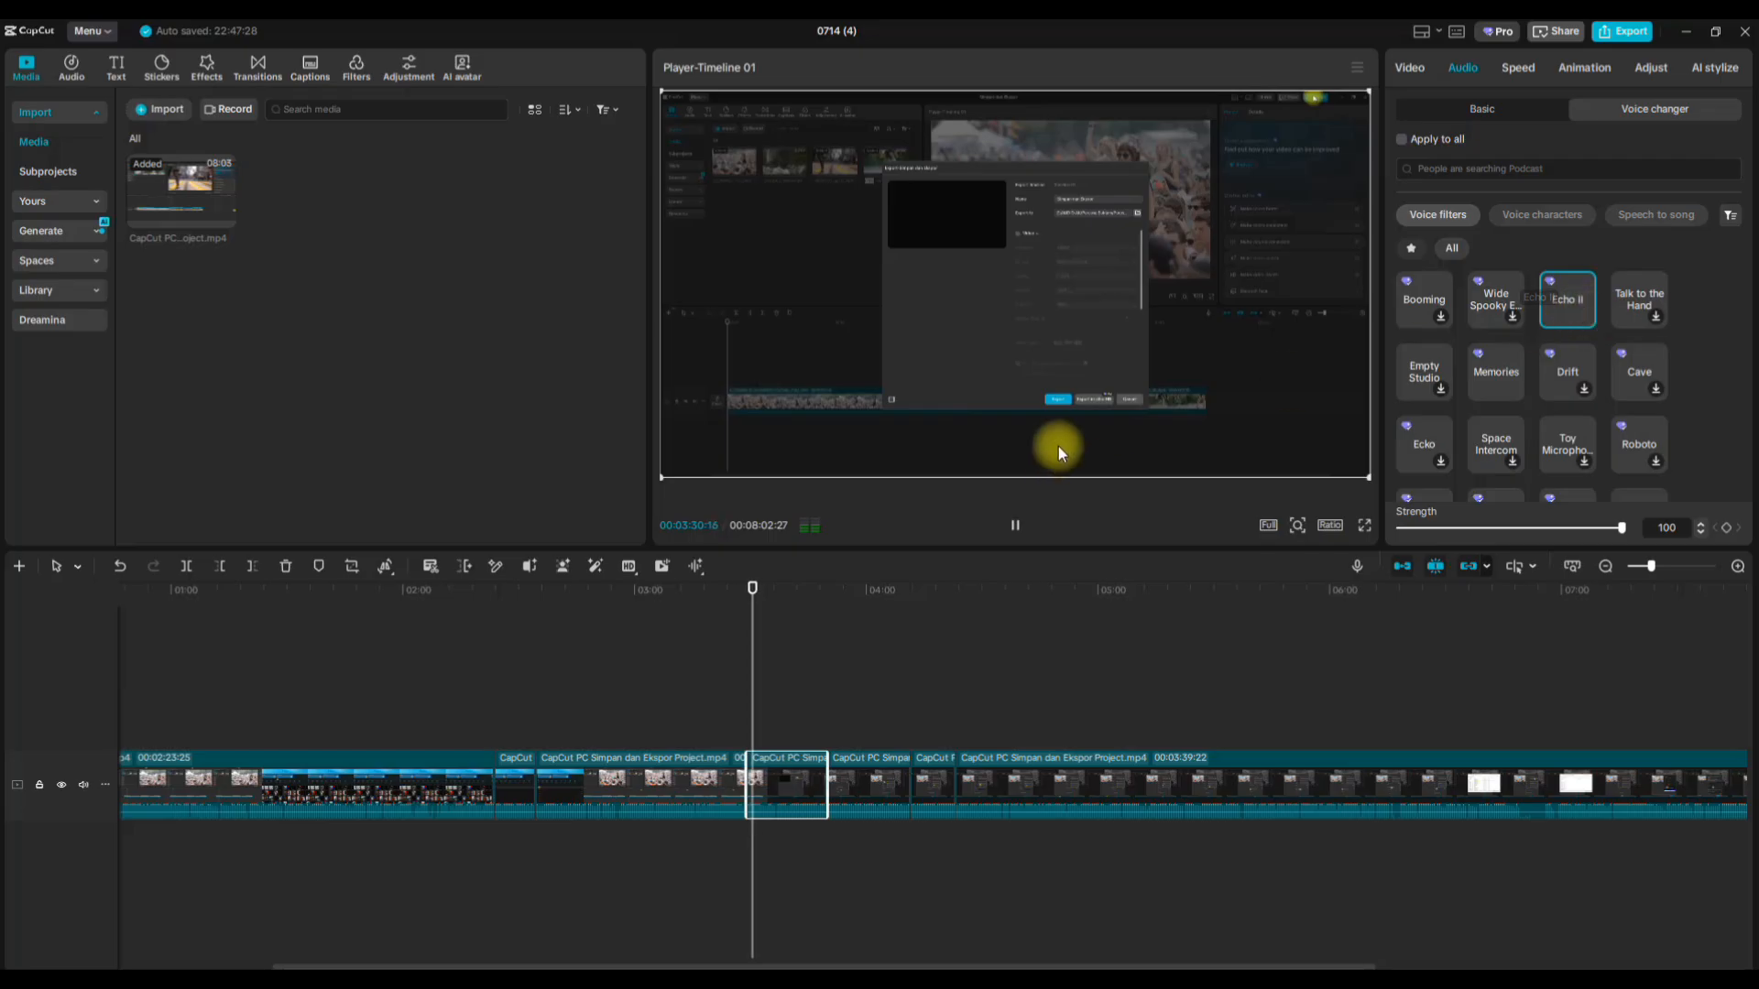
click(1015, 527)
Apply the Megaphone voice filter to the segment between 00:04:11:15 and 00:04:23:05 and listen through its end.
click(946, 630)
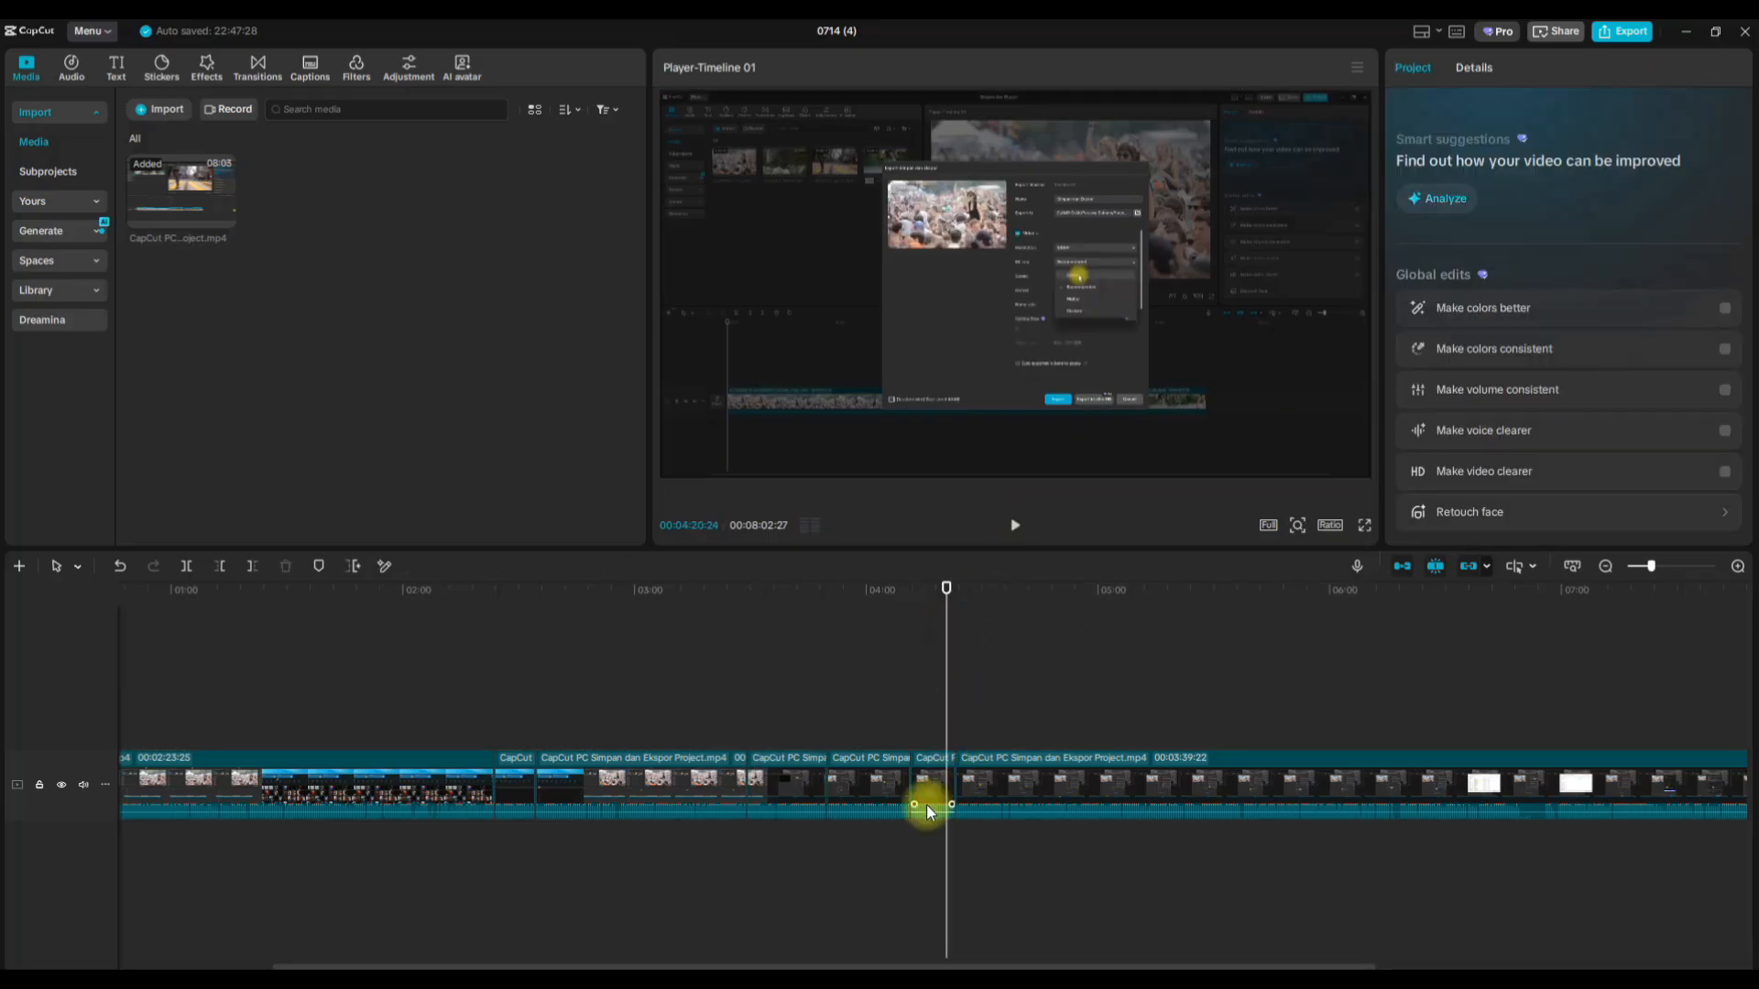
click(933, 802)
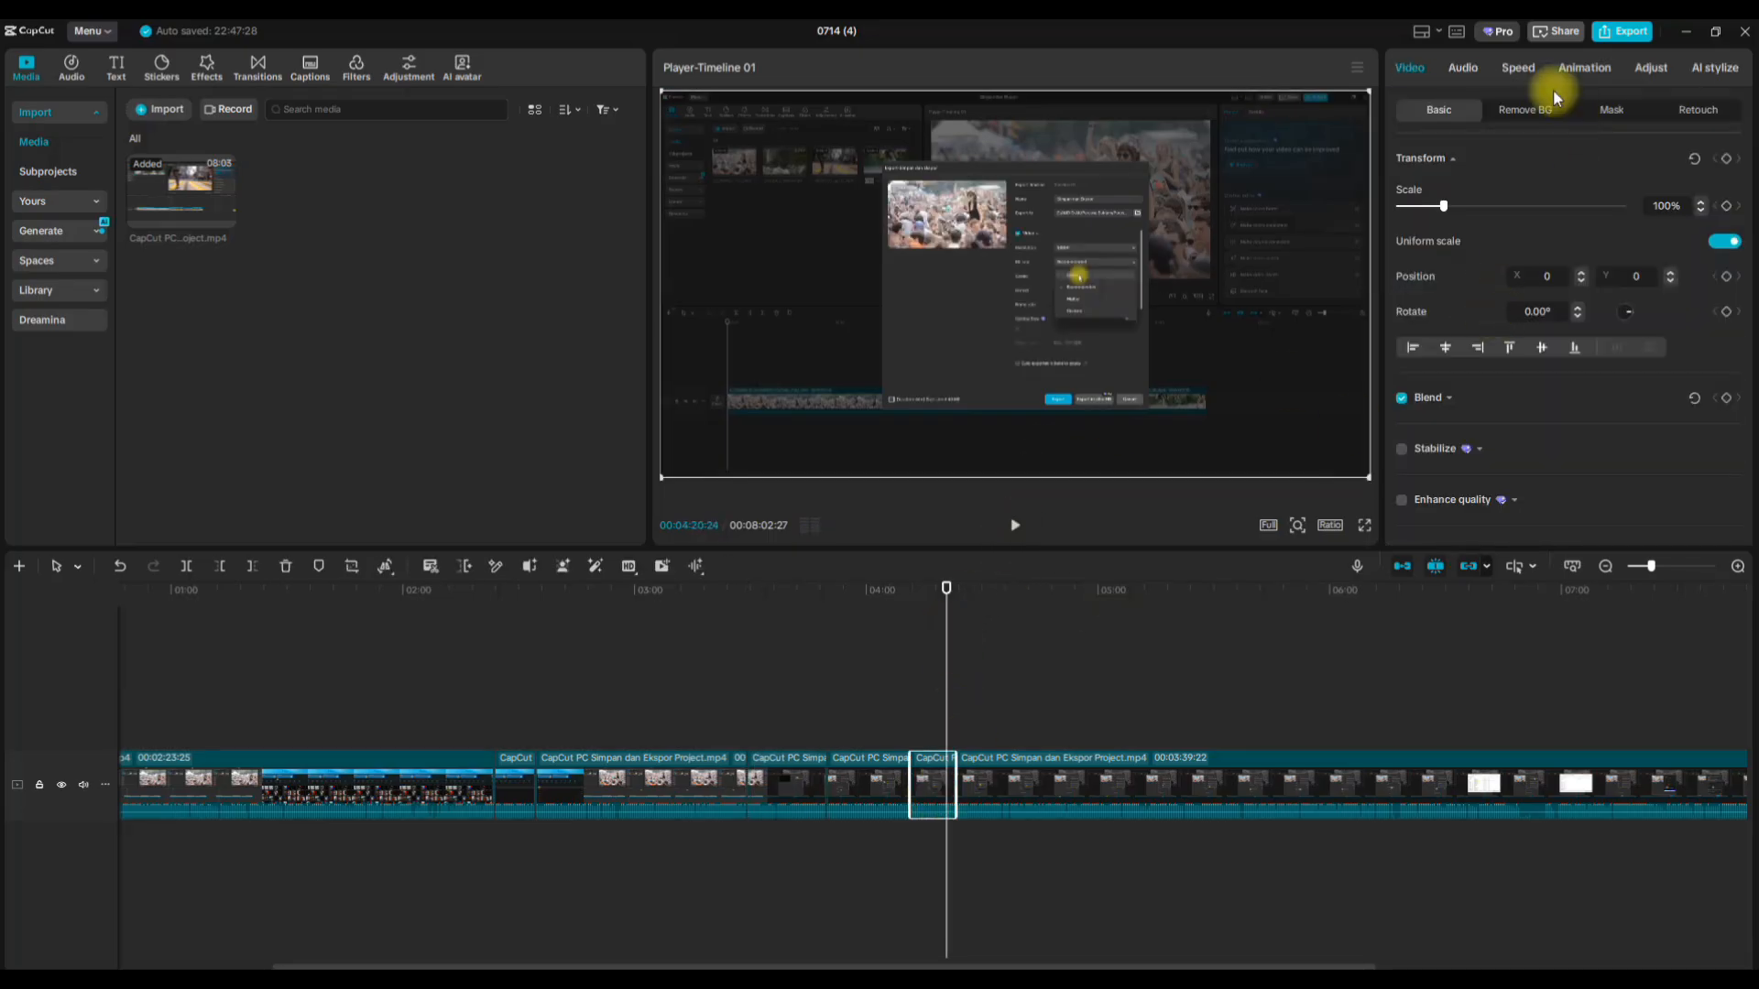
click(1463, 67)
scroll(1587, 400, down, 3)
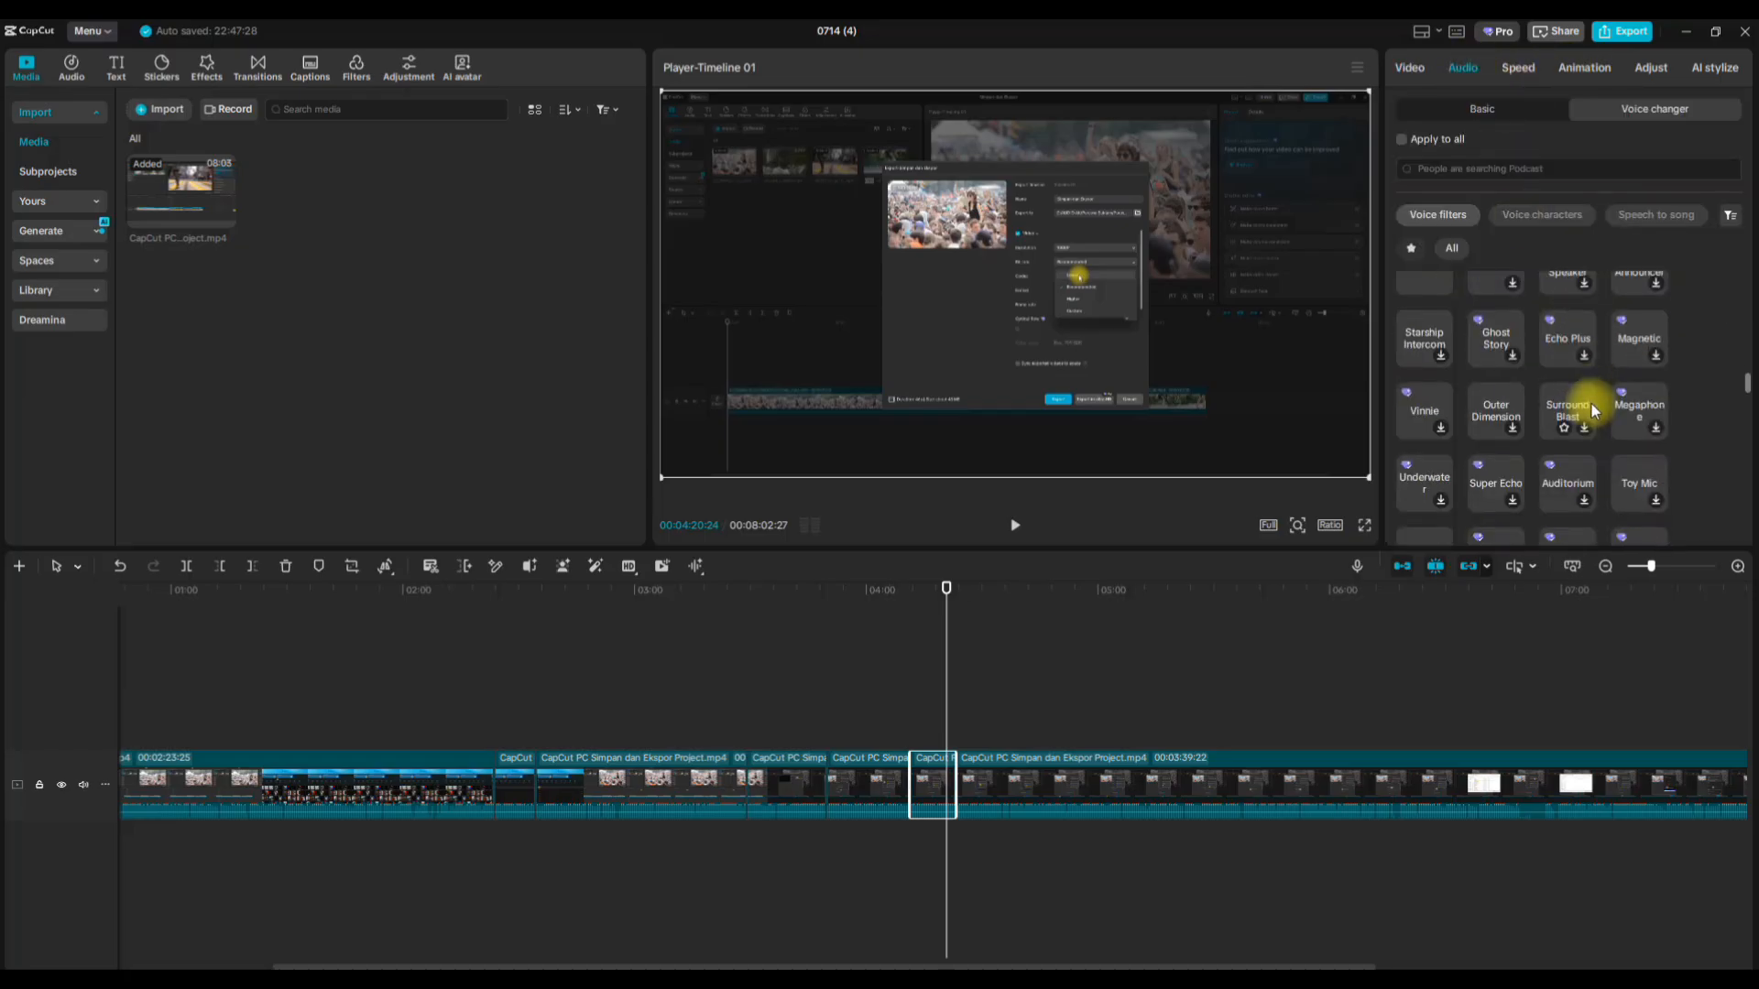
click(1655, 433)
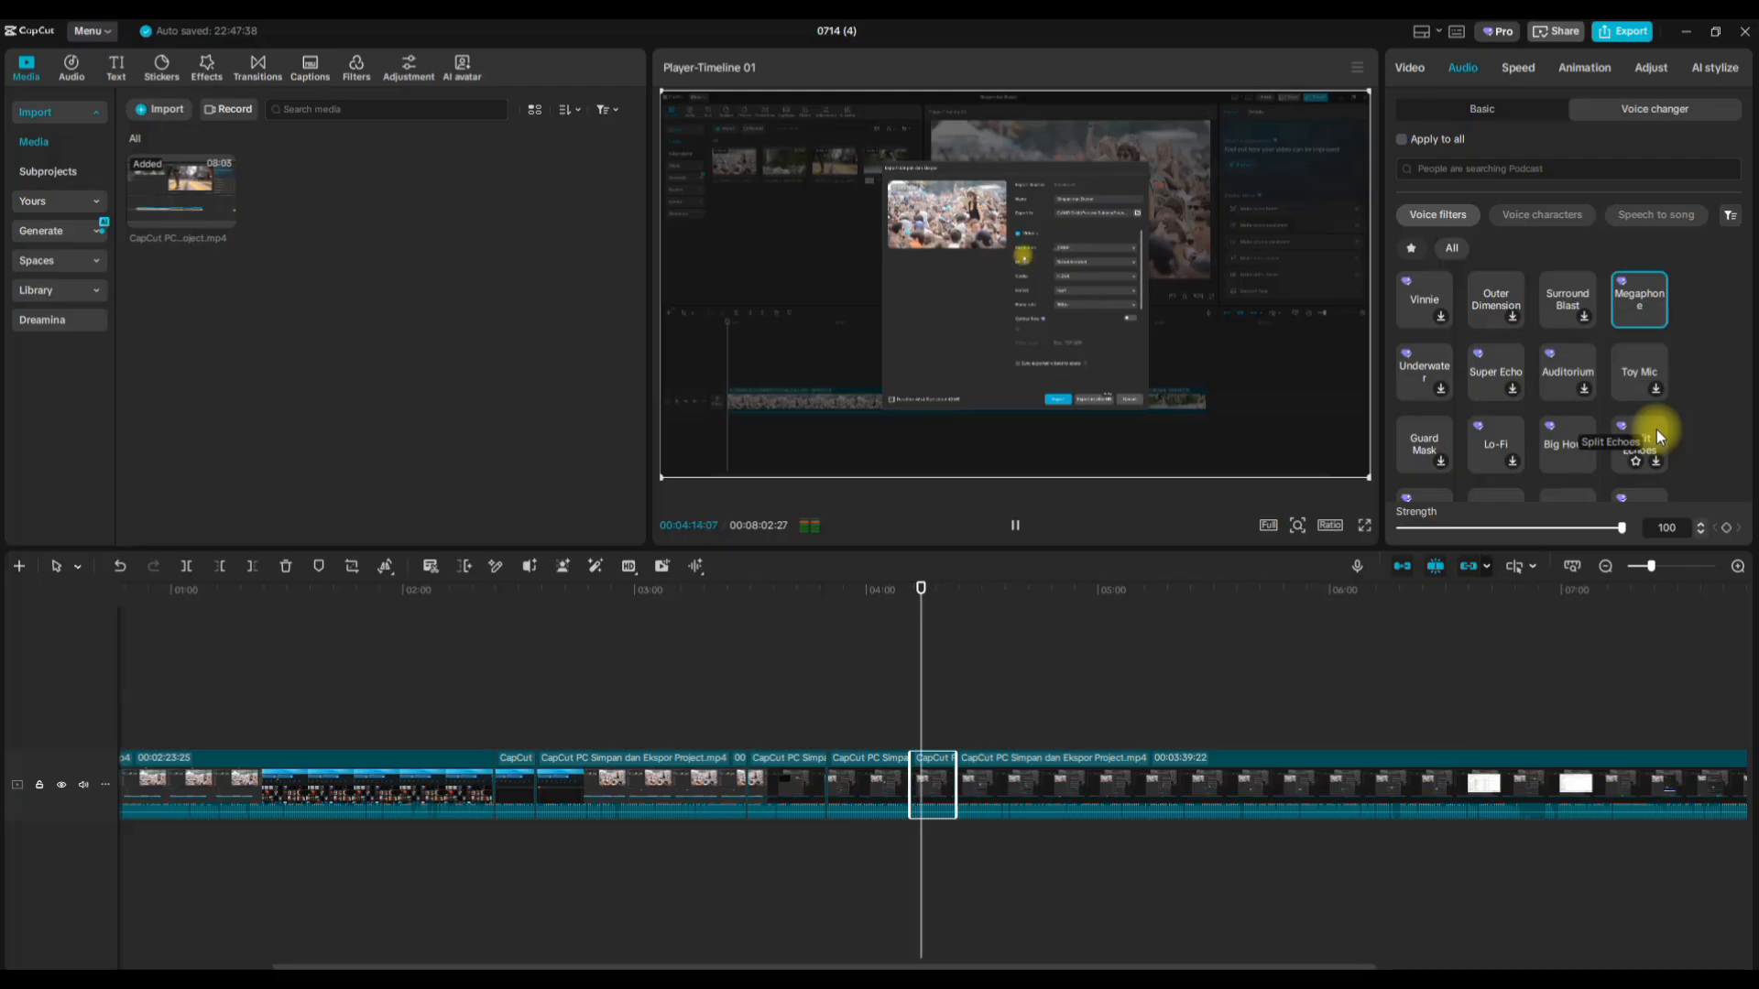
click(1020, 527)
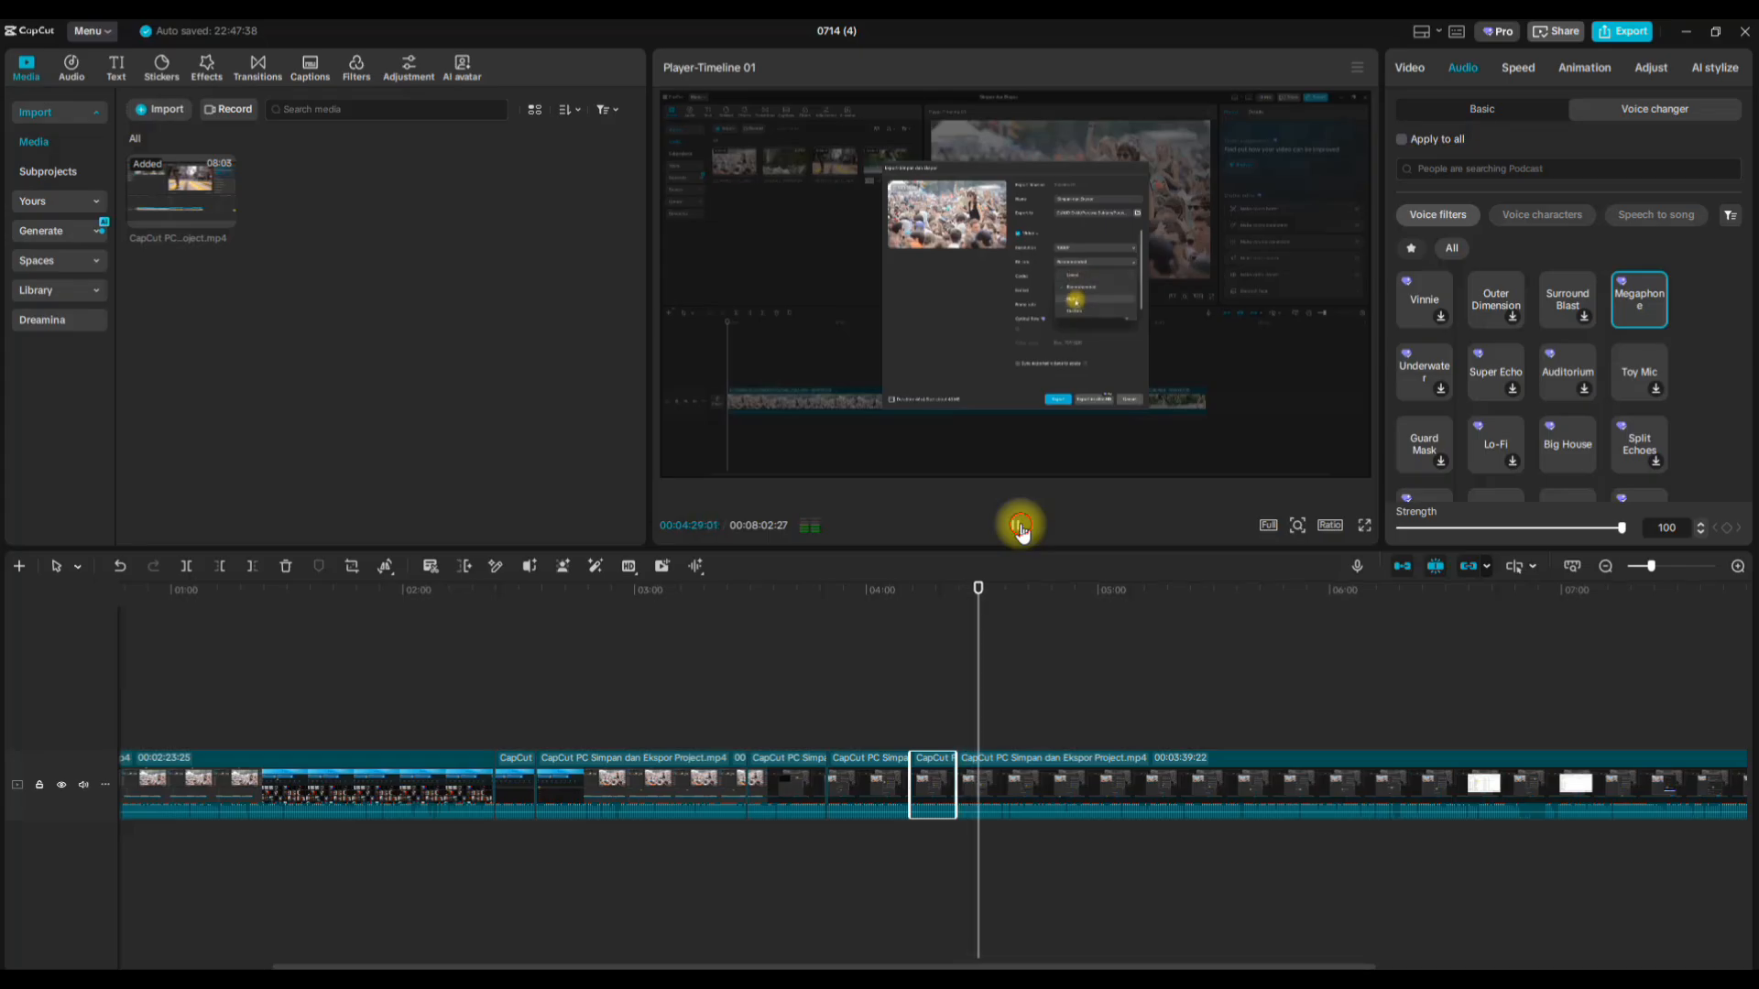
click(1016, 527)
Play back the transitions into the Concert Hall segment from about 00:02:19 and into the Echo II segment around 00:03:29.
click(481, 588)
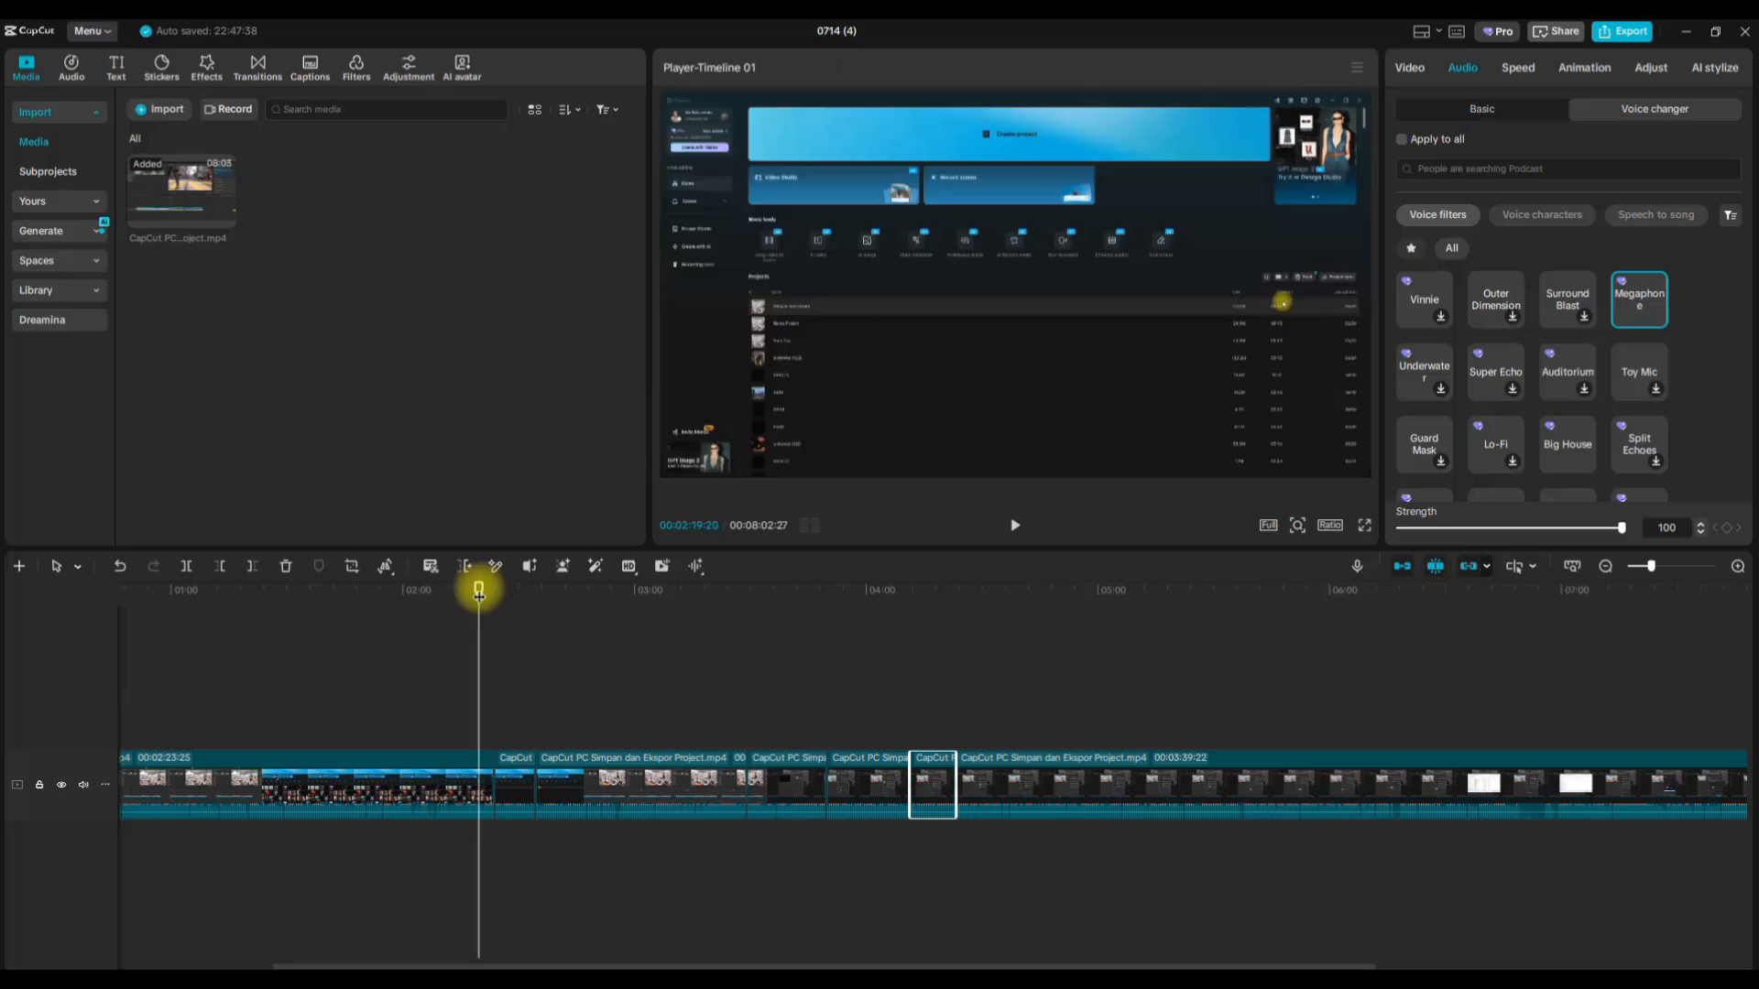
click(1015, 527)
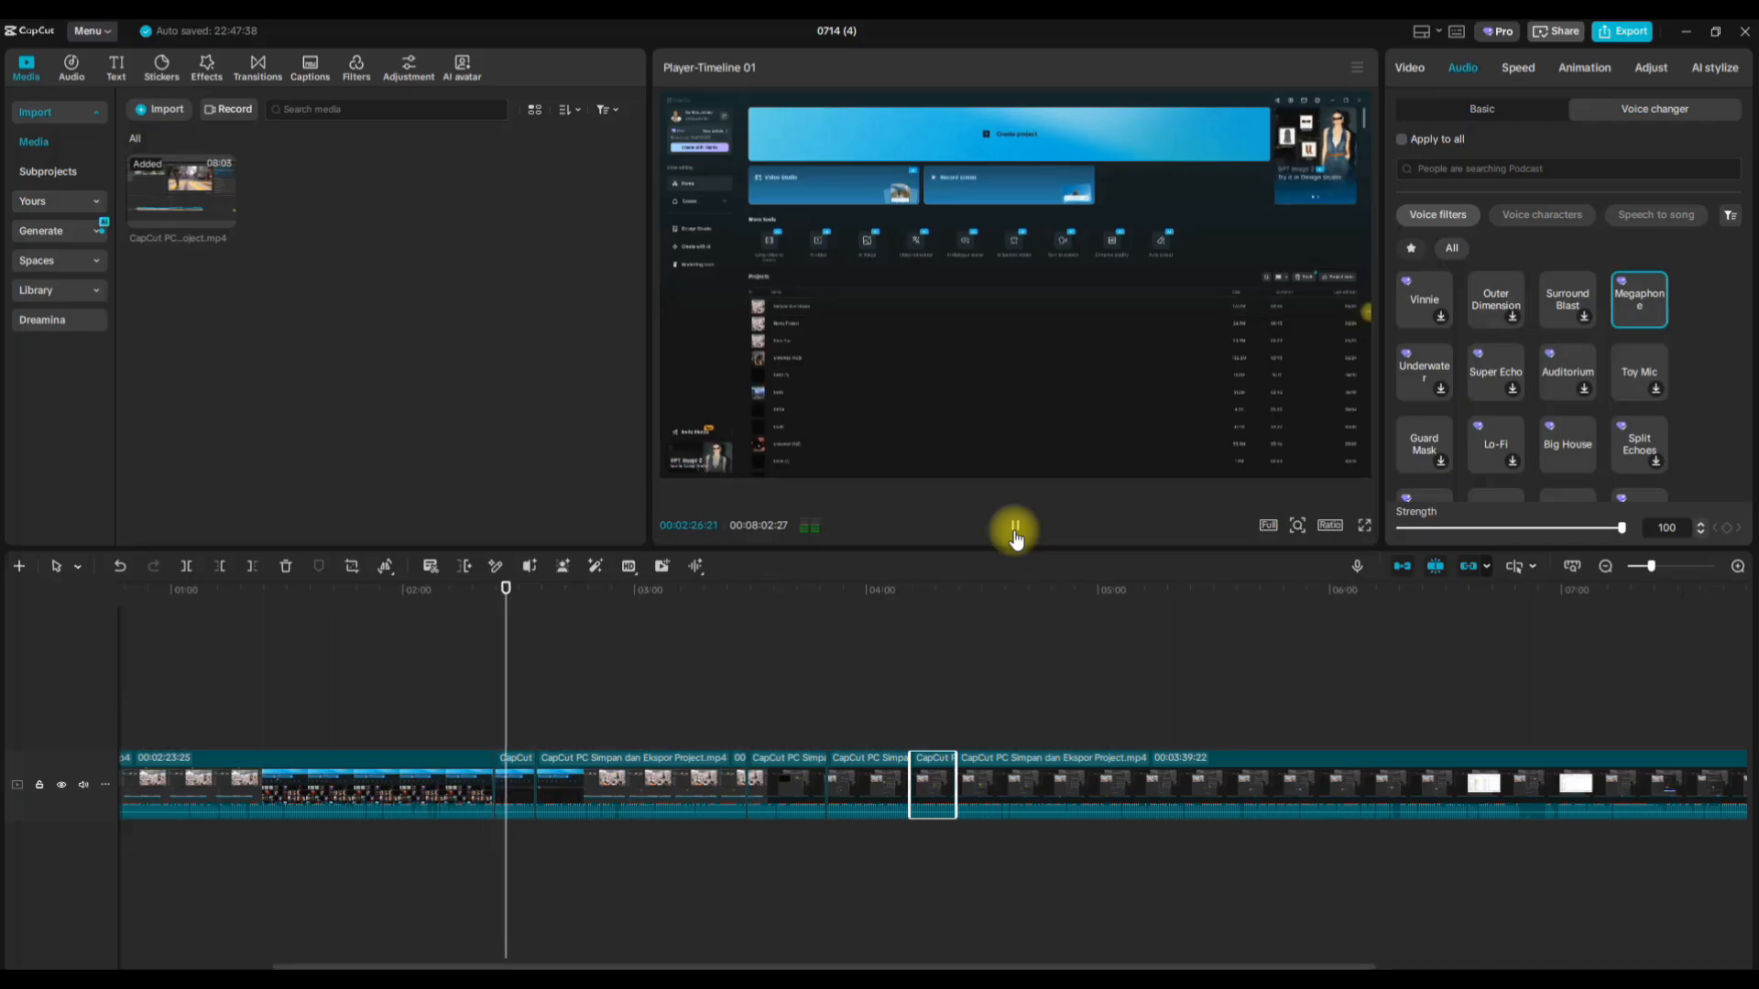
click(1015, 535)
click(734, 595)
click(1009, 527)
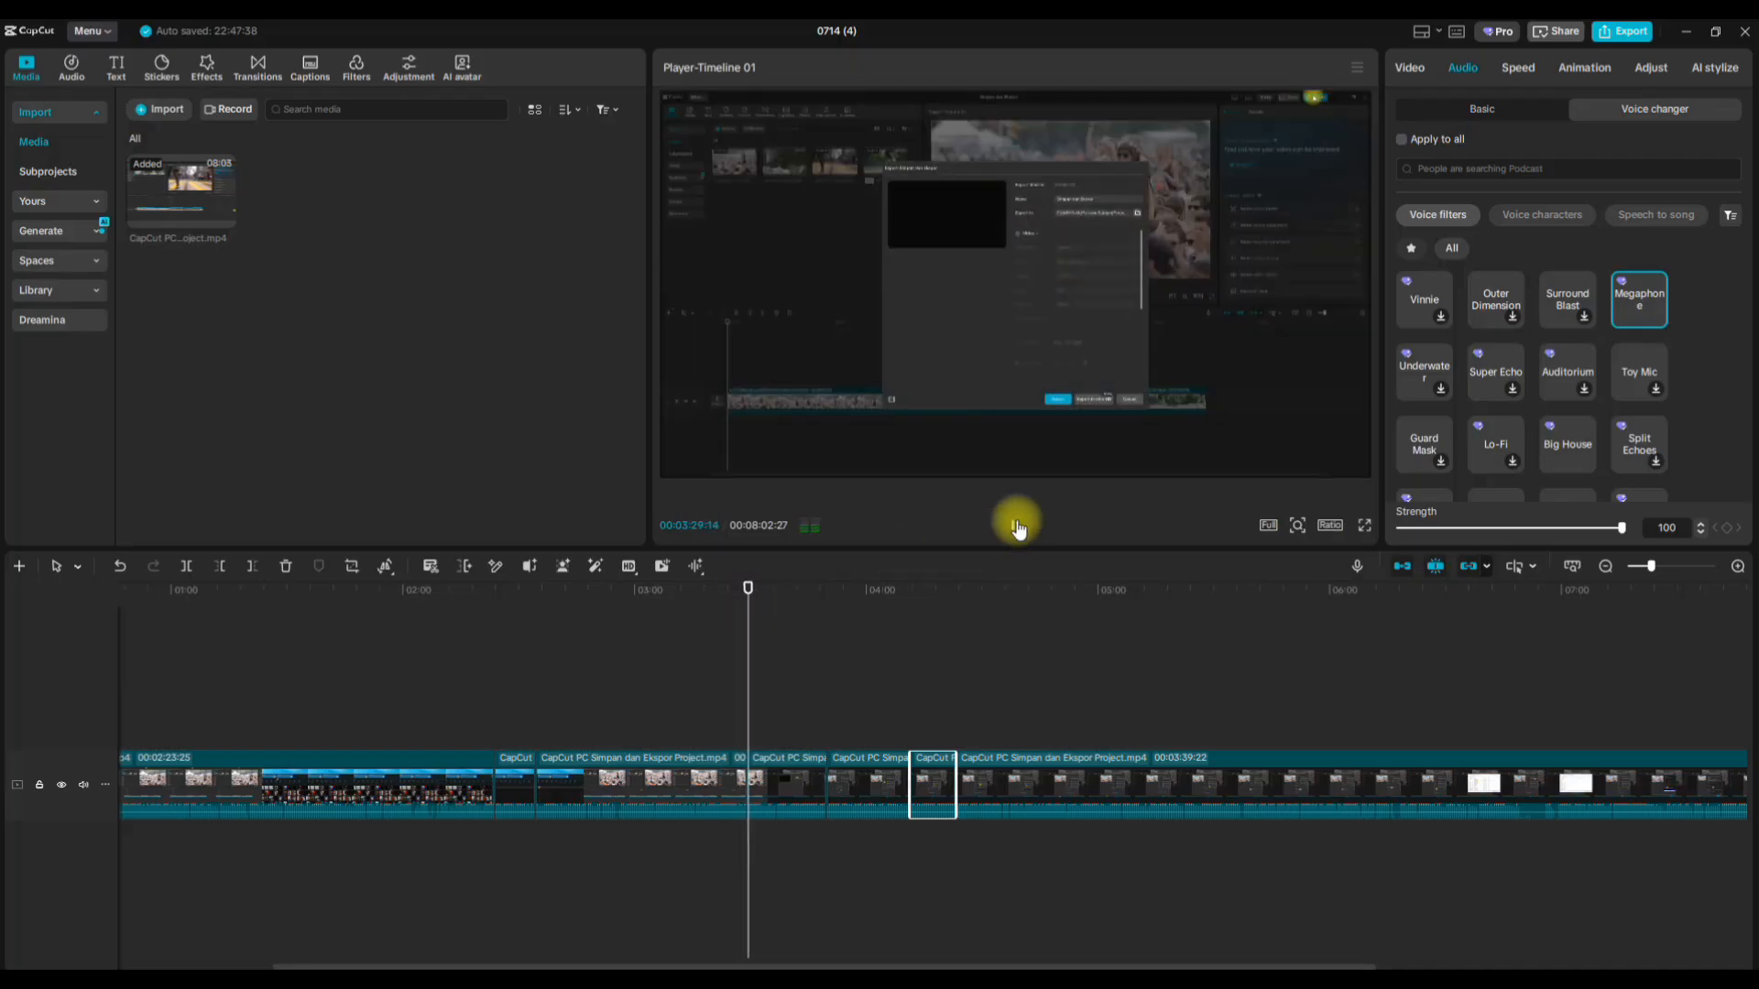
click(1024, 526)
Try the Megaphone filter at strength 41, play the timeline briefly, and set the strength back to 100.
drag(1623, 528, 1489, 529)
click(1012, 527)
click(1010, 532)
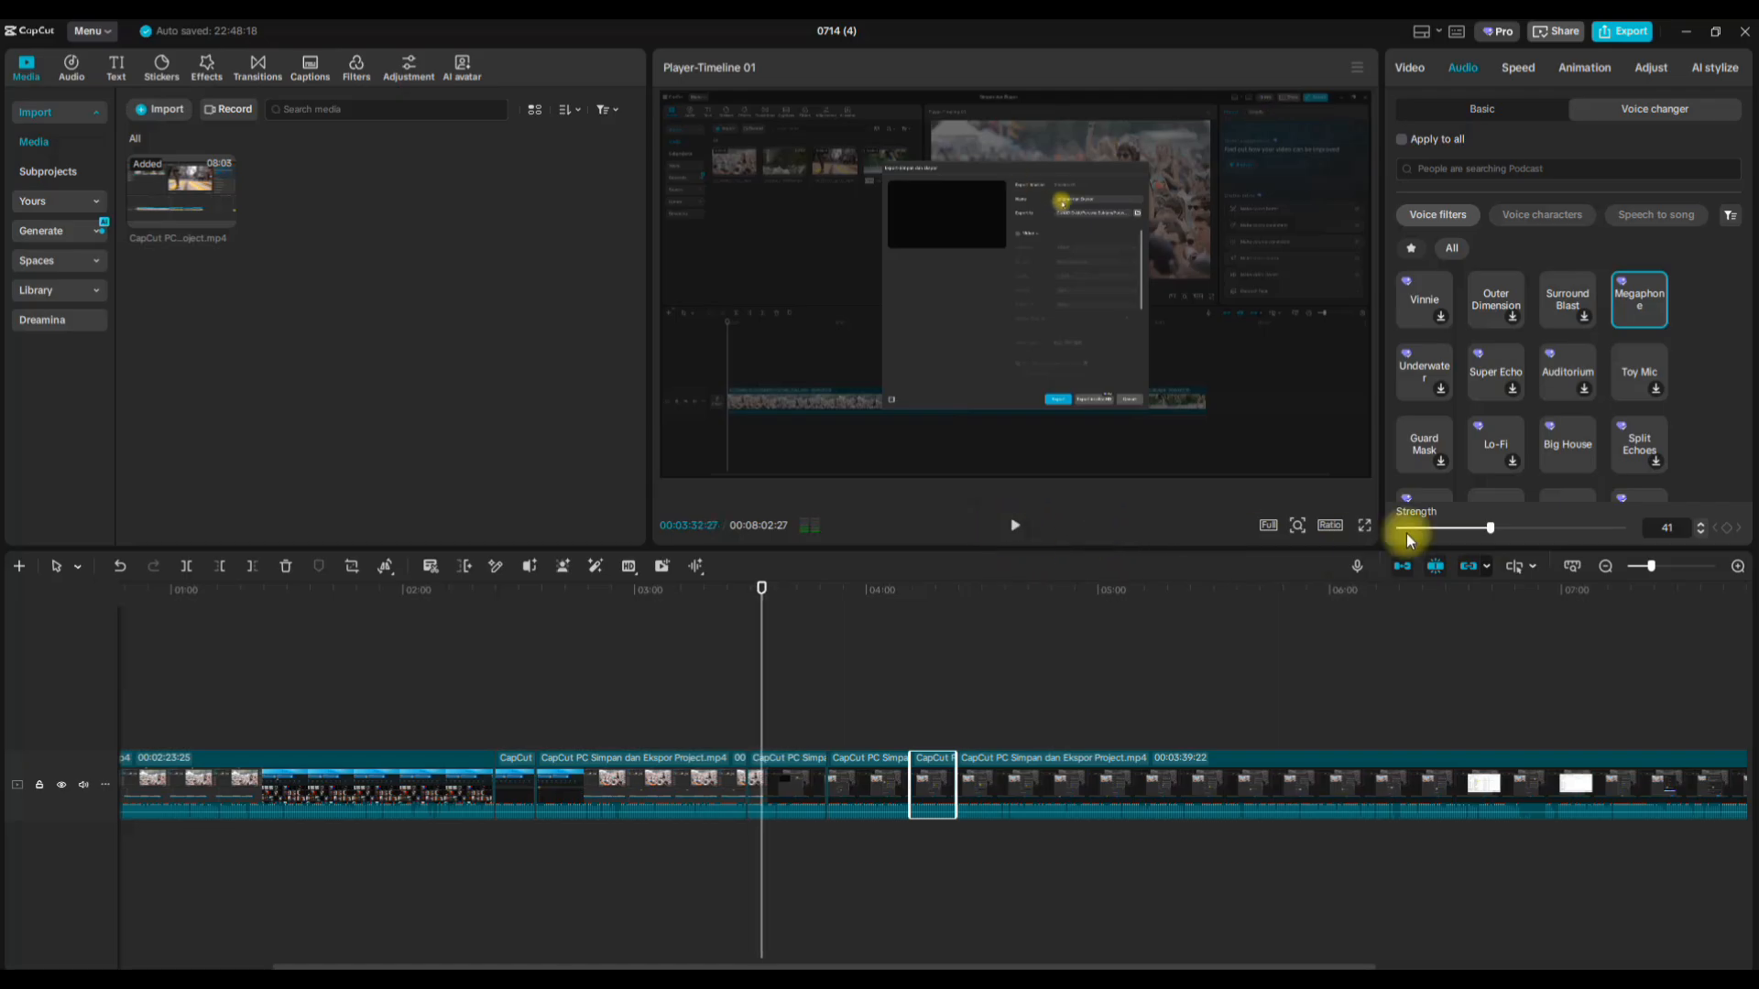
drag(1510, 531, 1665, 534)
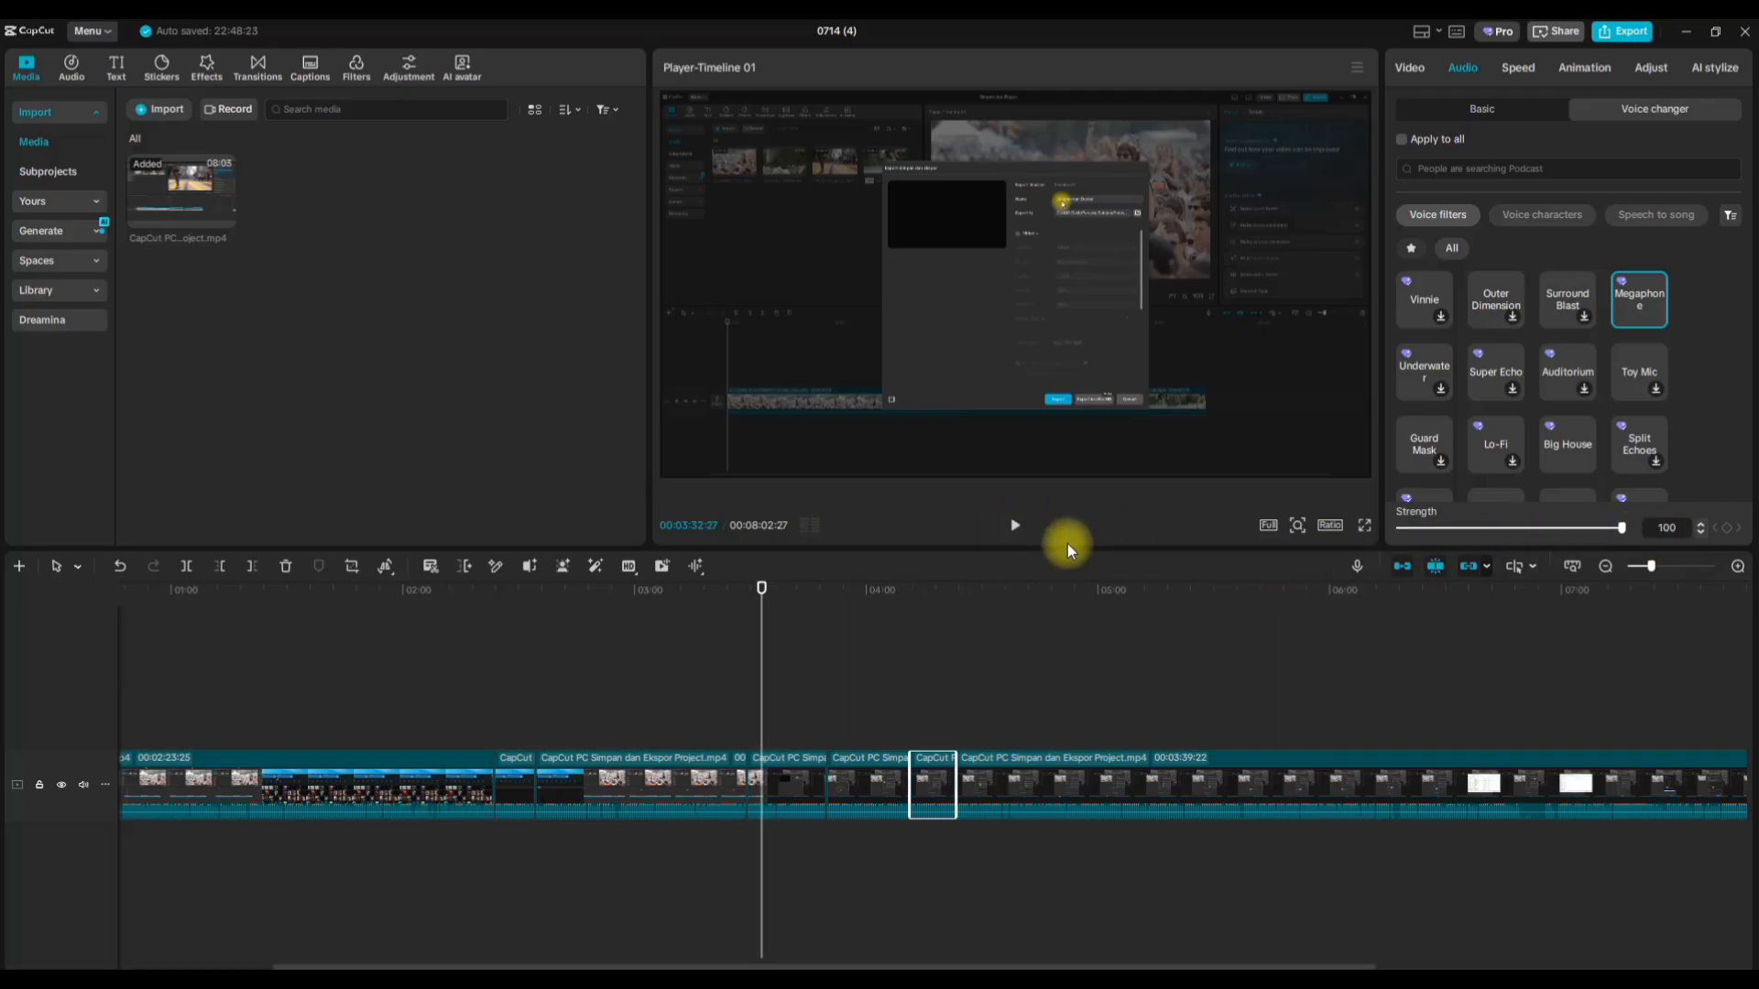
Play back the transition into the Megaphone segment at about 00:04:11.
click(1015, 526)
click(905, 614)
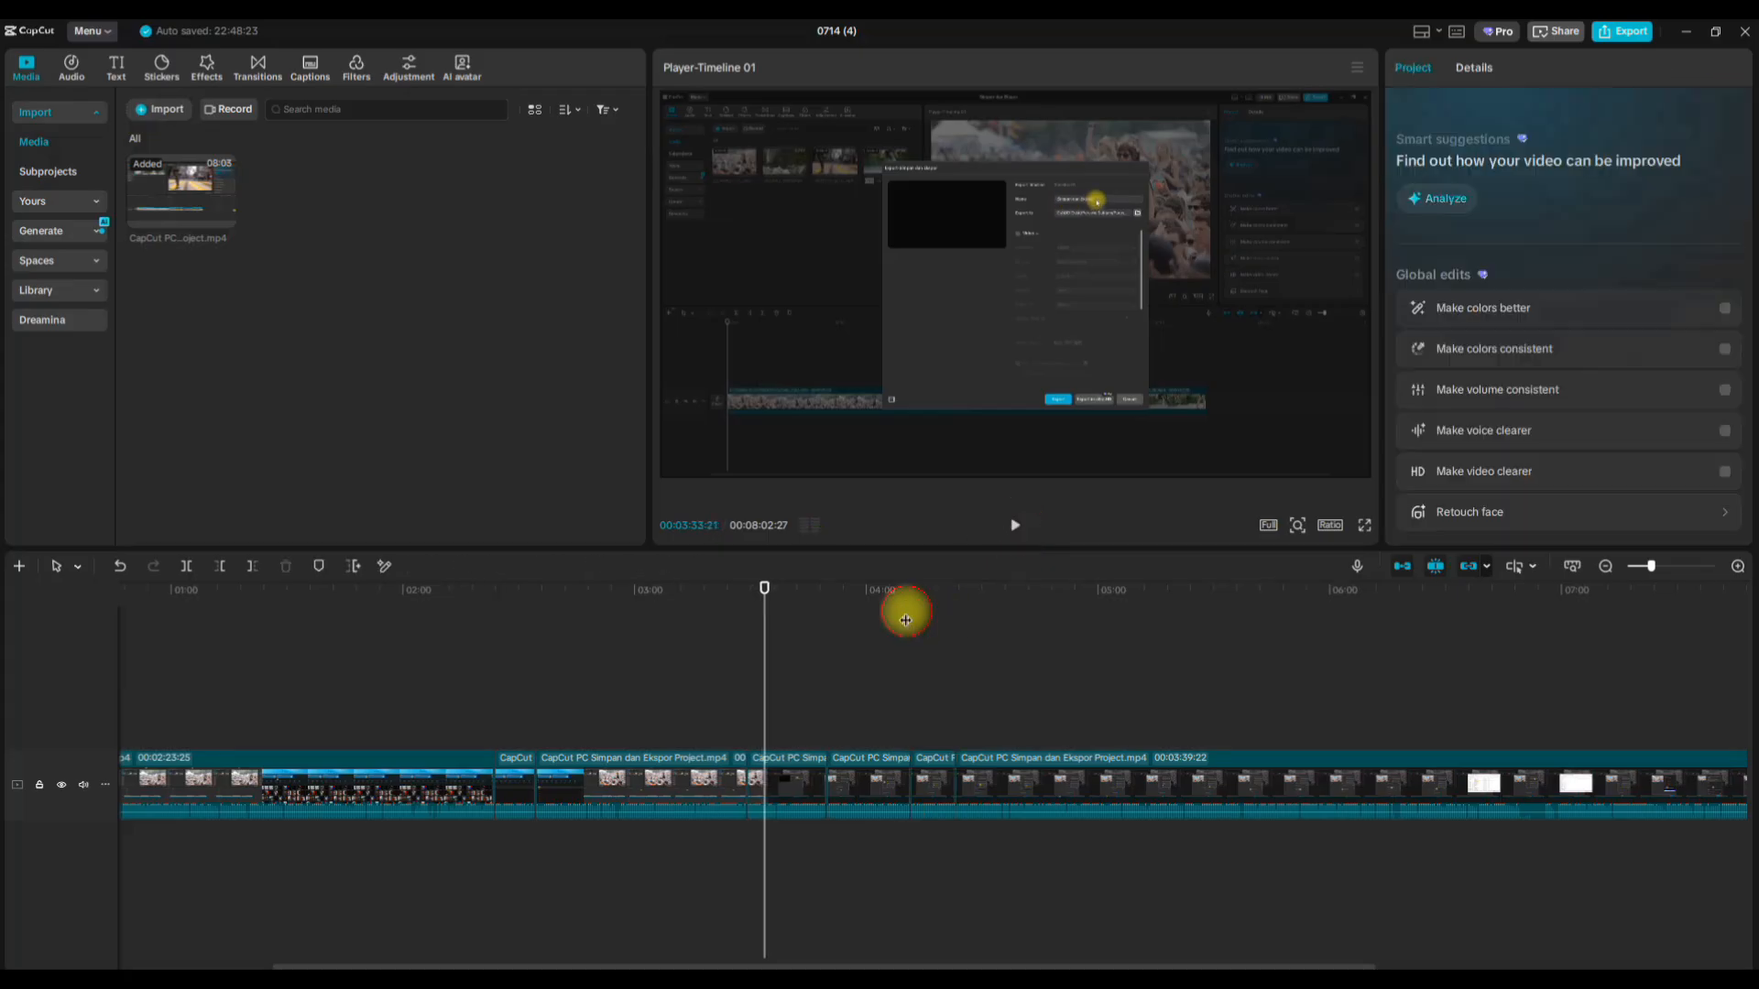
click(1005, 541)
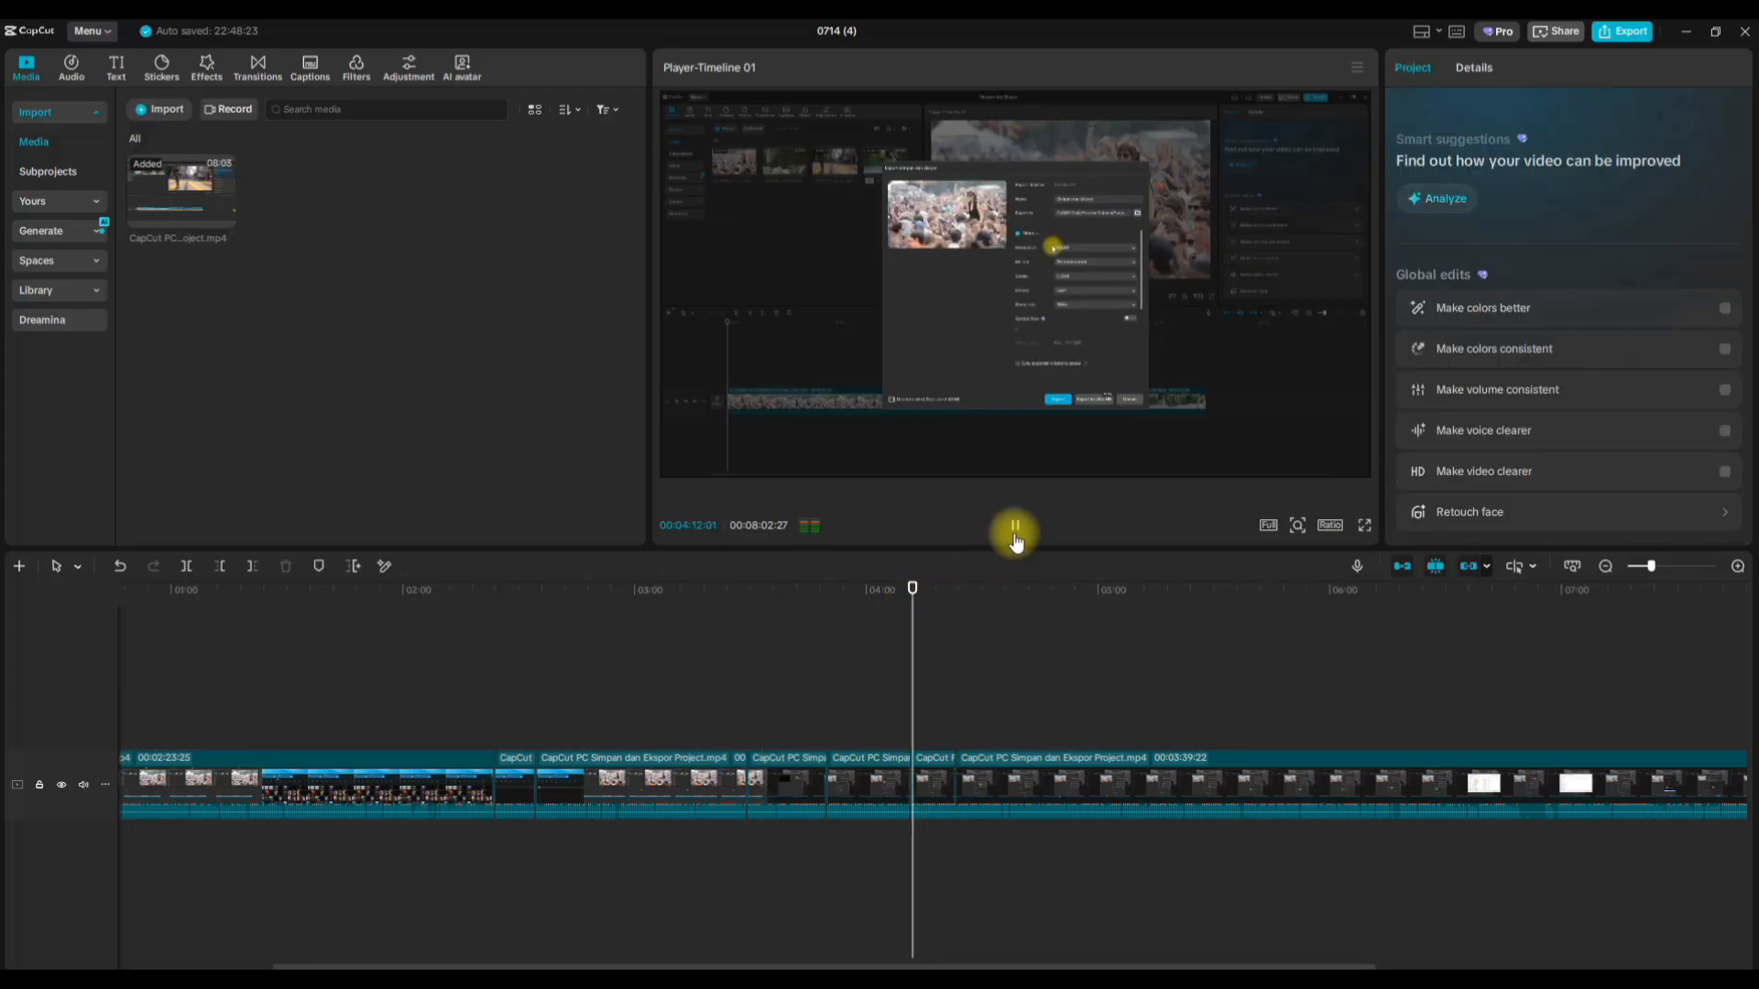
Try a slightly lower Megaphone filter strength on the segment during playback, and set the strength back to 100.
click(941, 766)
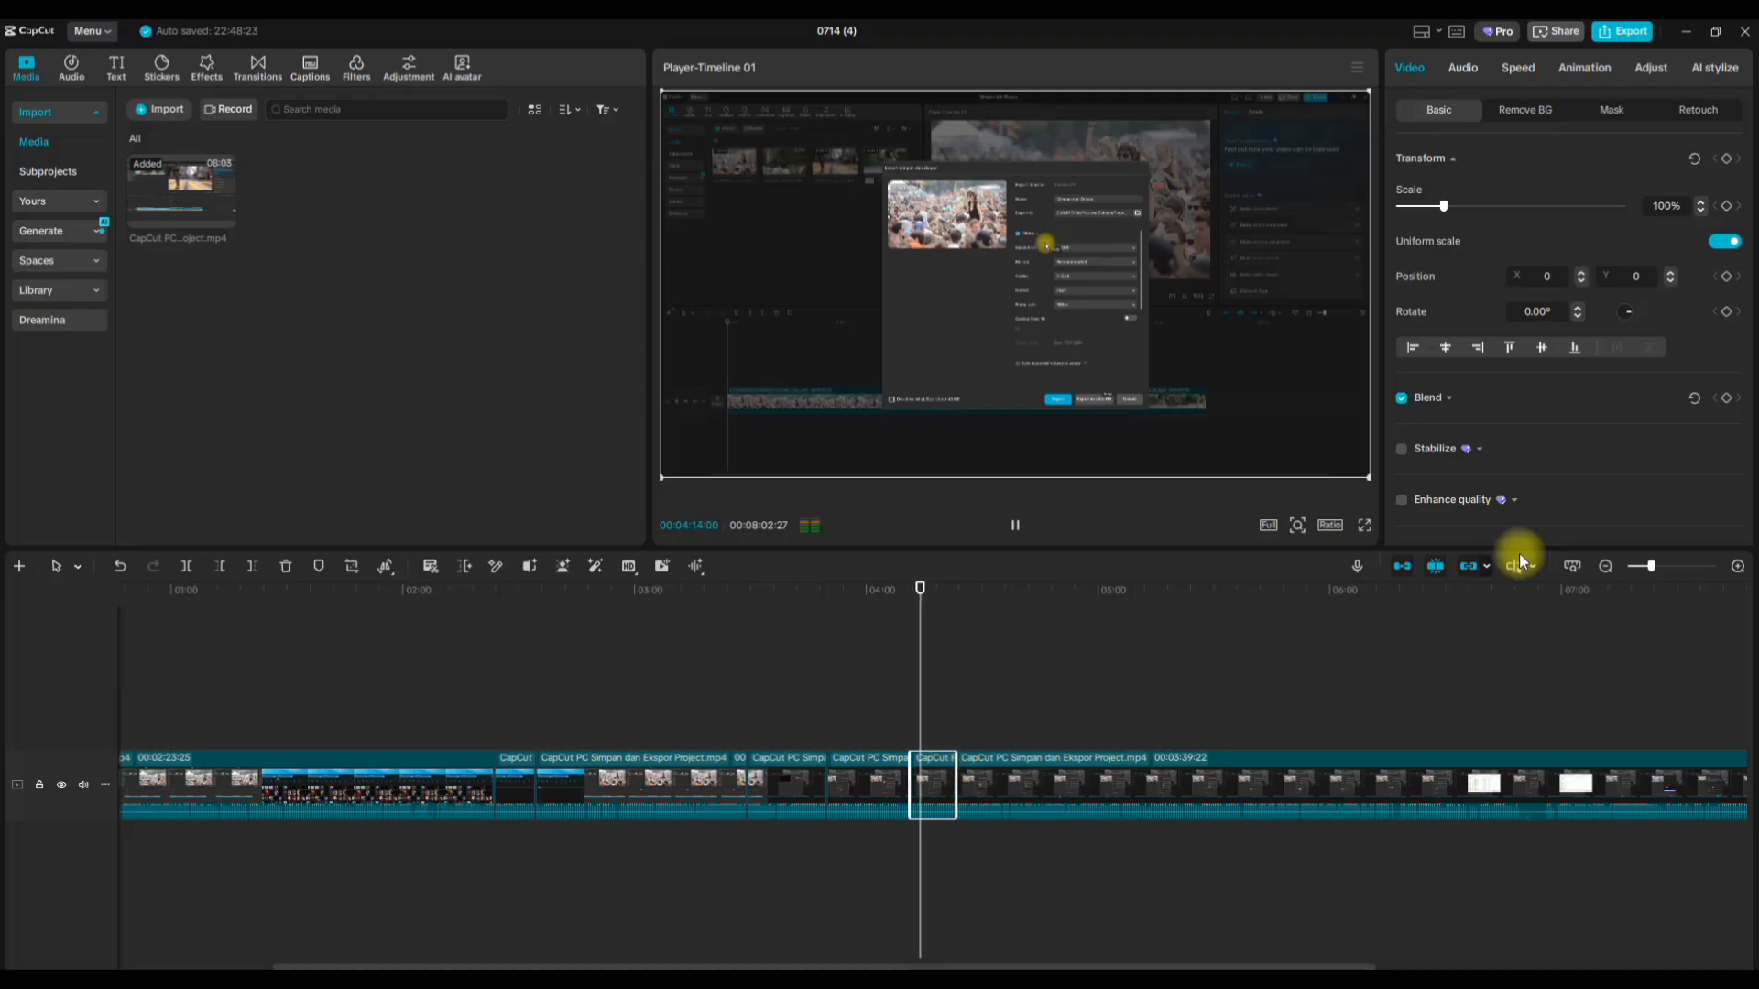
click(1469, 65)
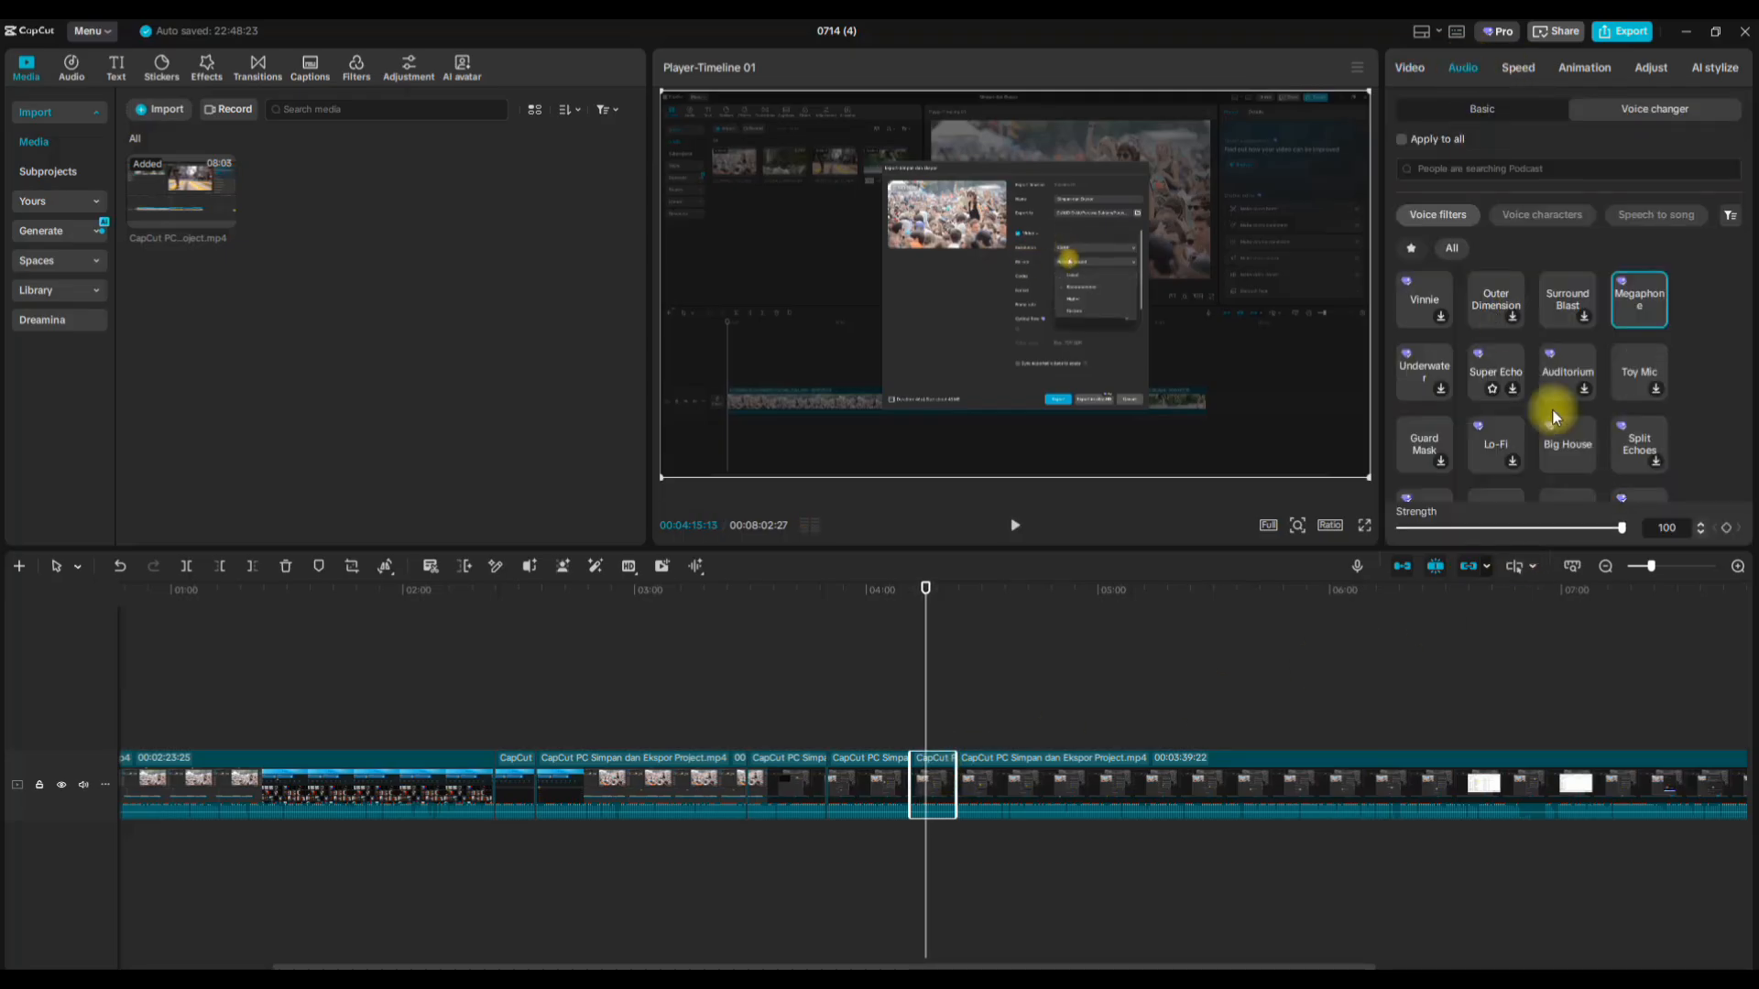
drag(1617, 531, 1589, 530)
click(1017, 527)
drag(1590, 537, 1691, 537)
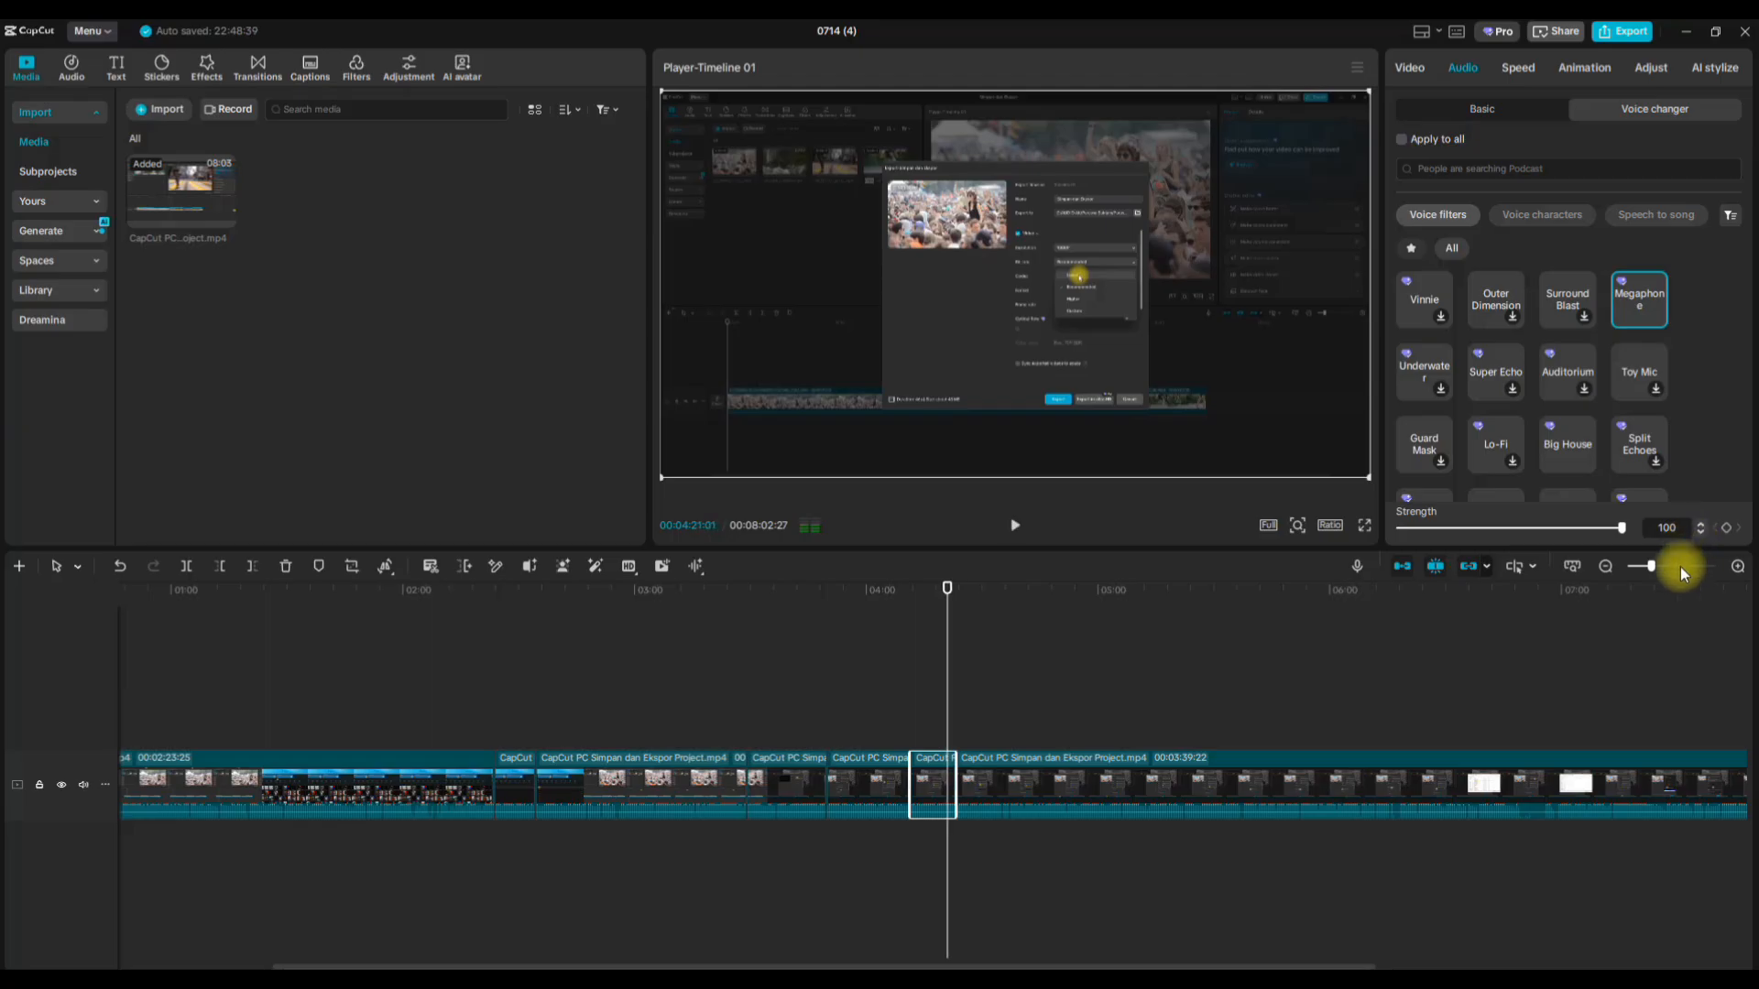
Play past the end of the Megaphone segment and look through the remaining voice filters.
click(1013, 525)
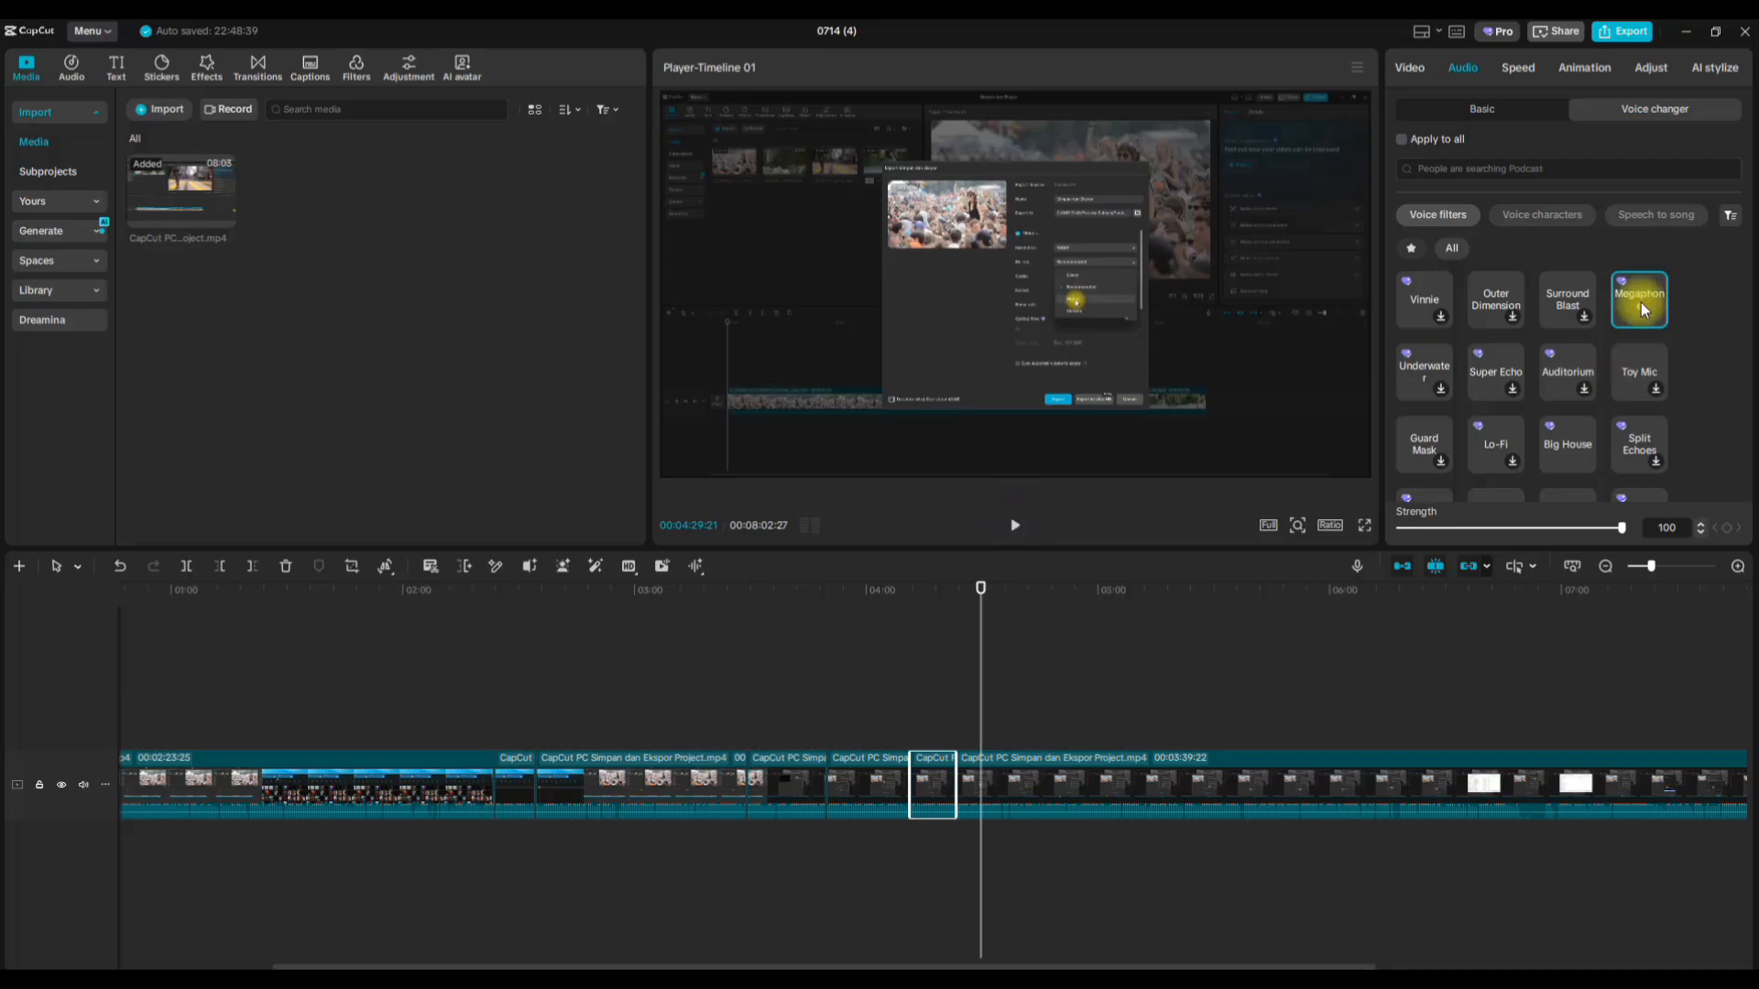
scroll(1525, 333, down, 5)
scroll(1525, 333, down, 3)
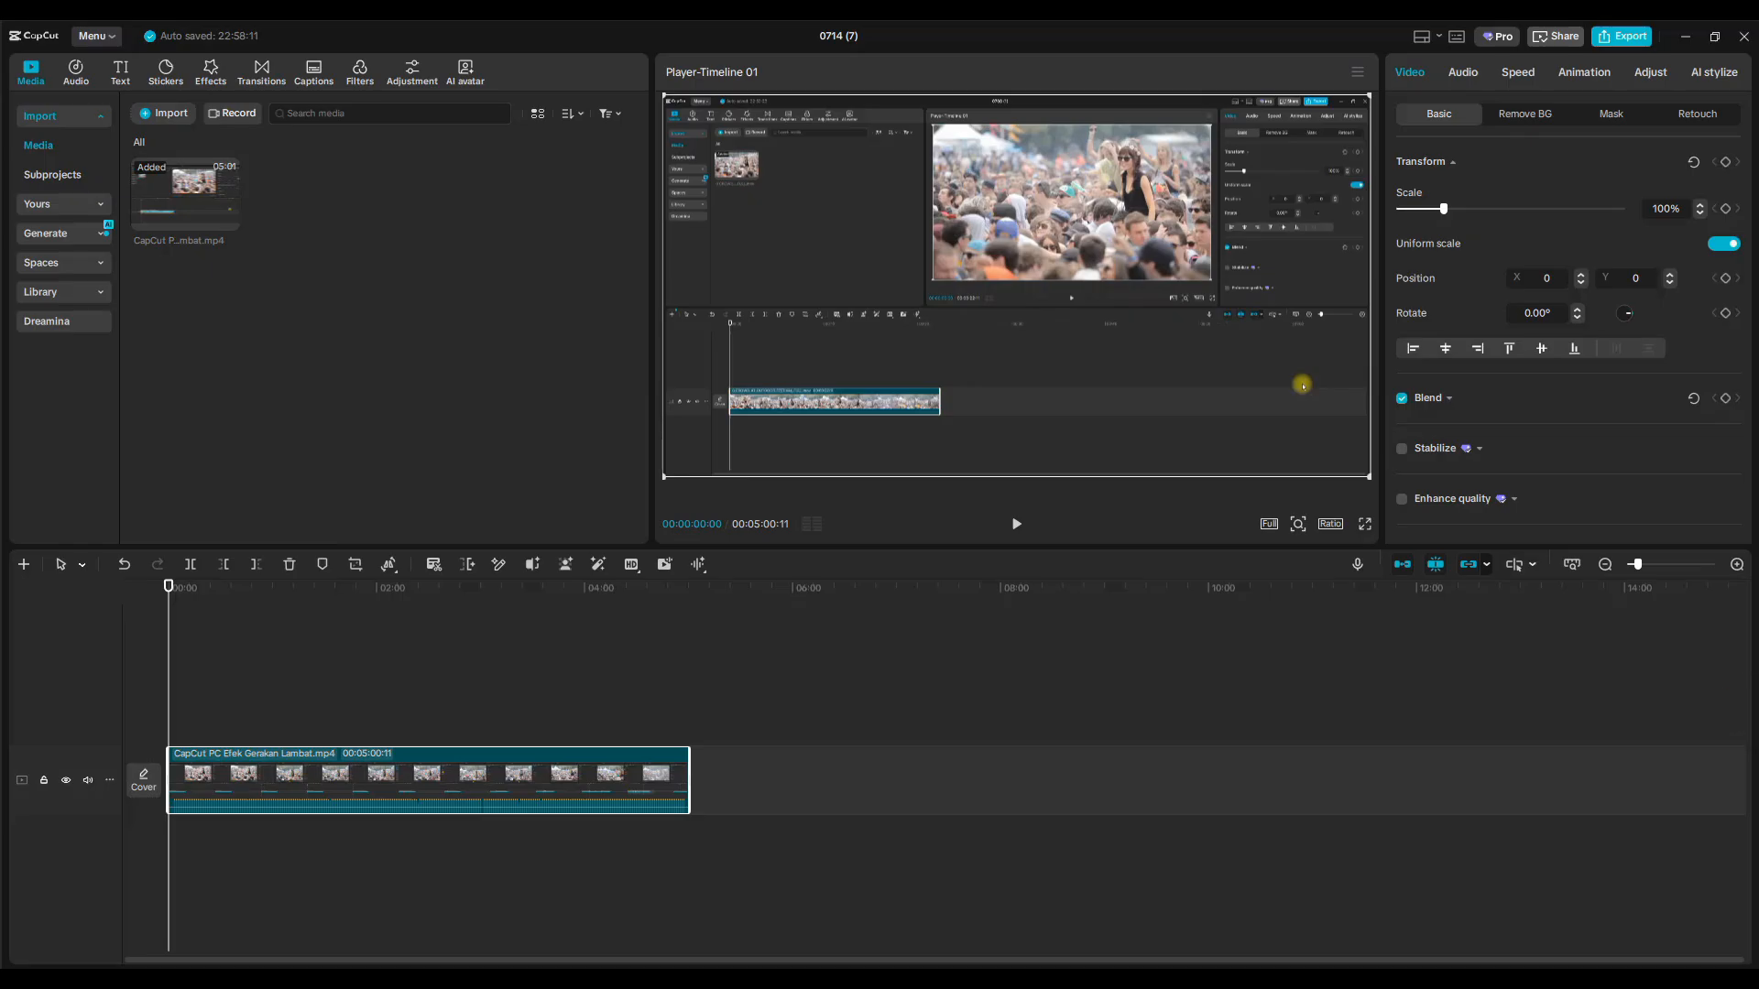
Generate automatic captions for the slow-motion tutorial clip with Indonesian as the spoken language and no bilingual captions.
click(316, 617)
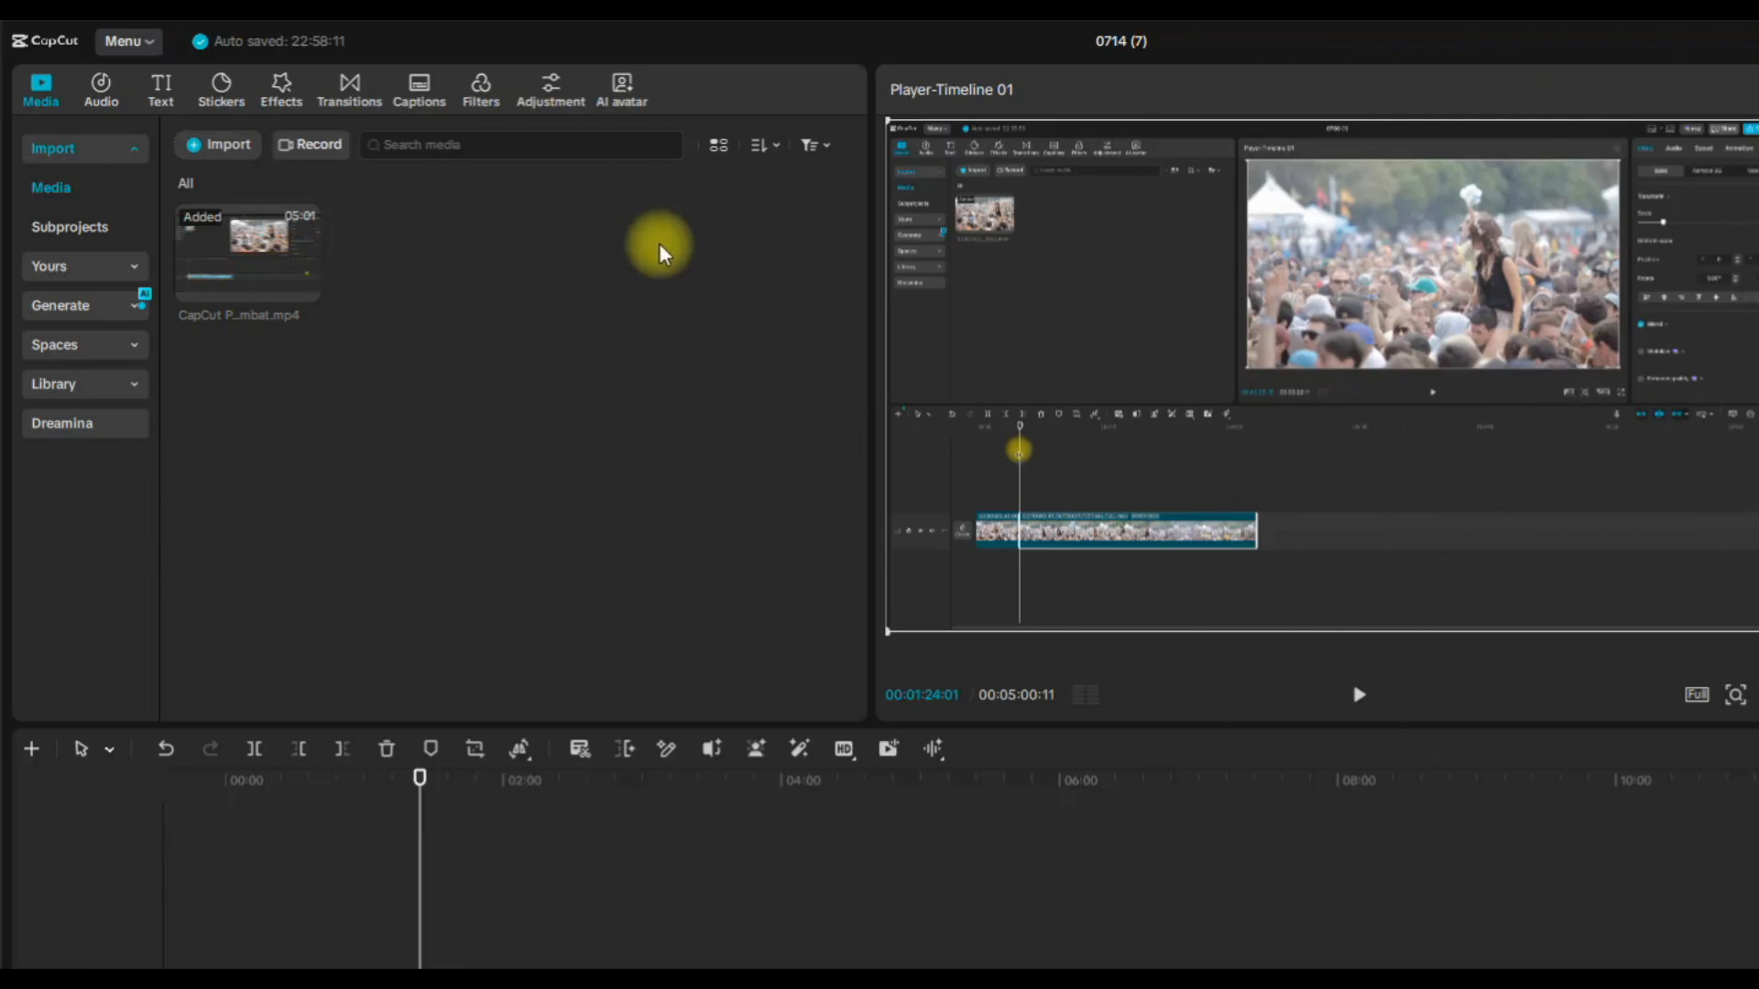
click(420, 87)
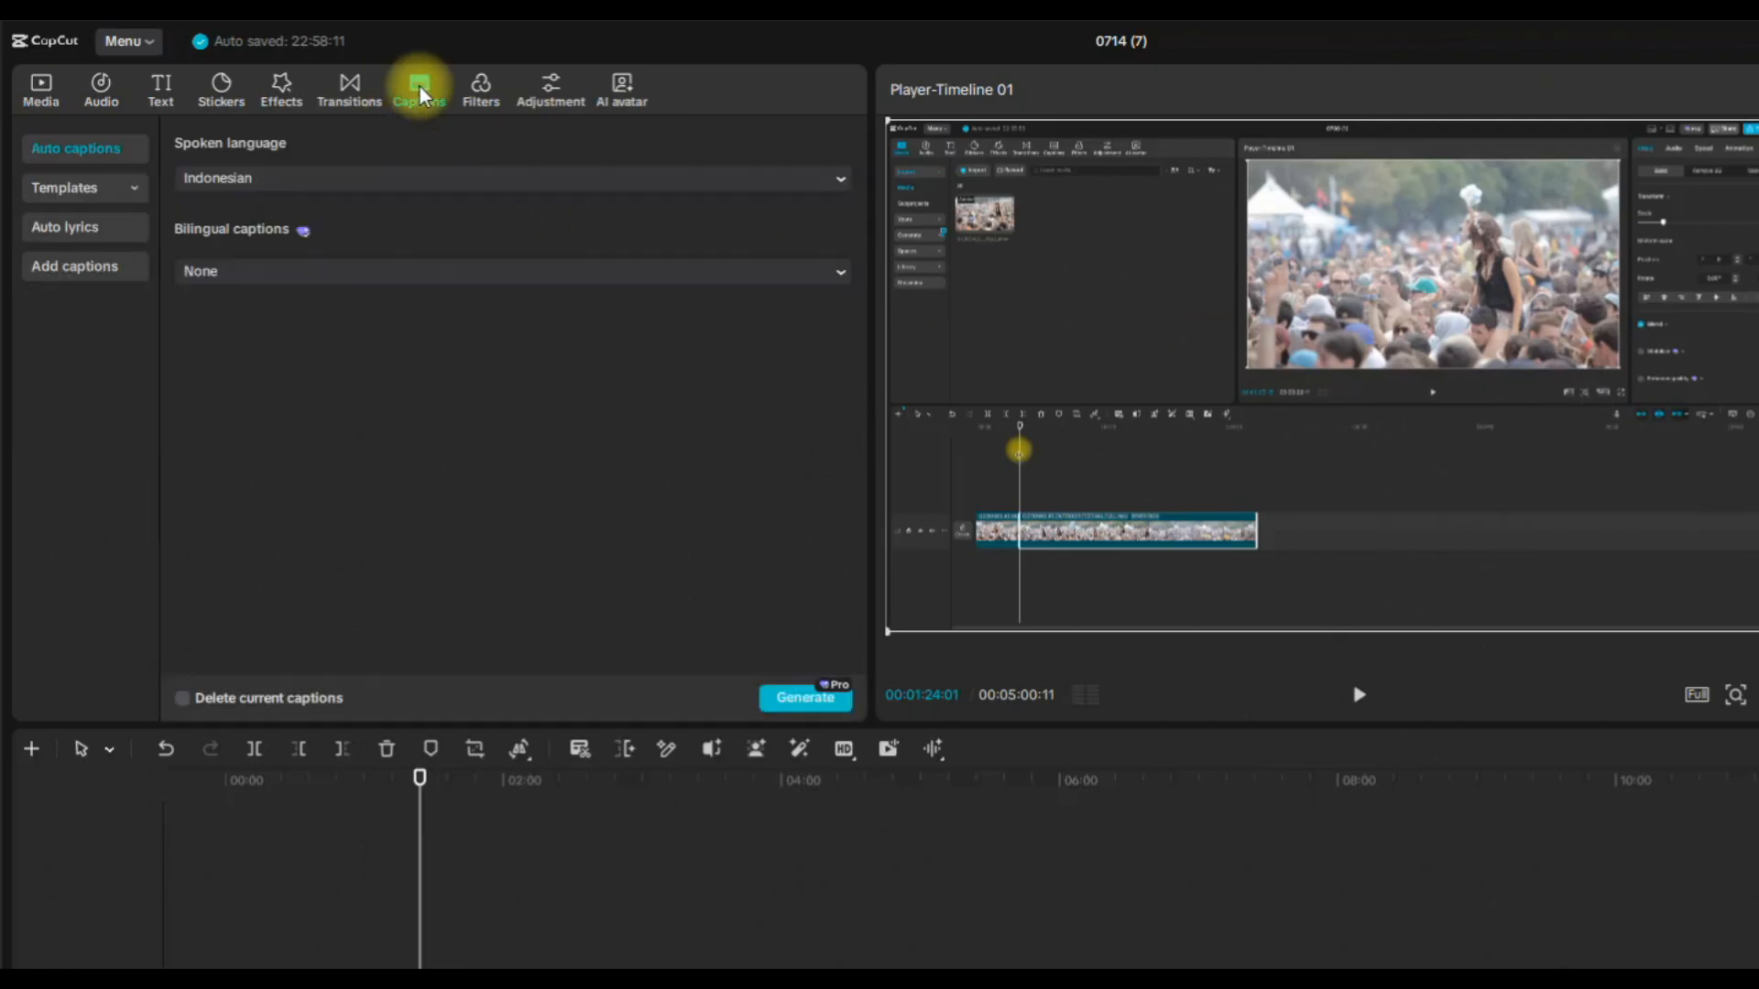
click(799, 696)
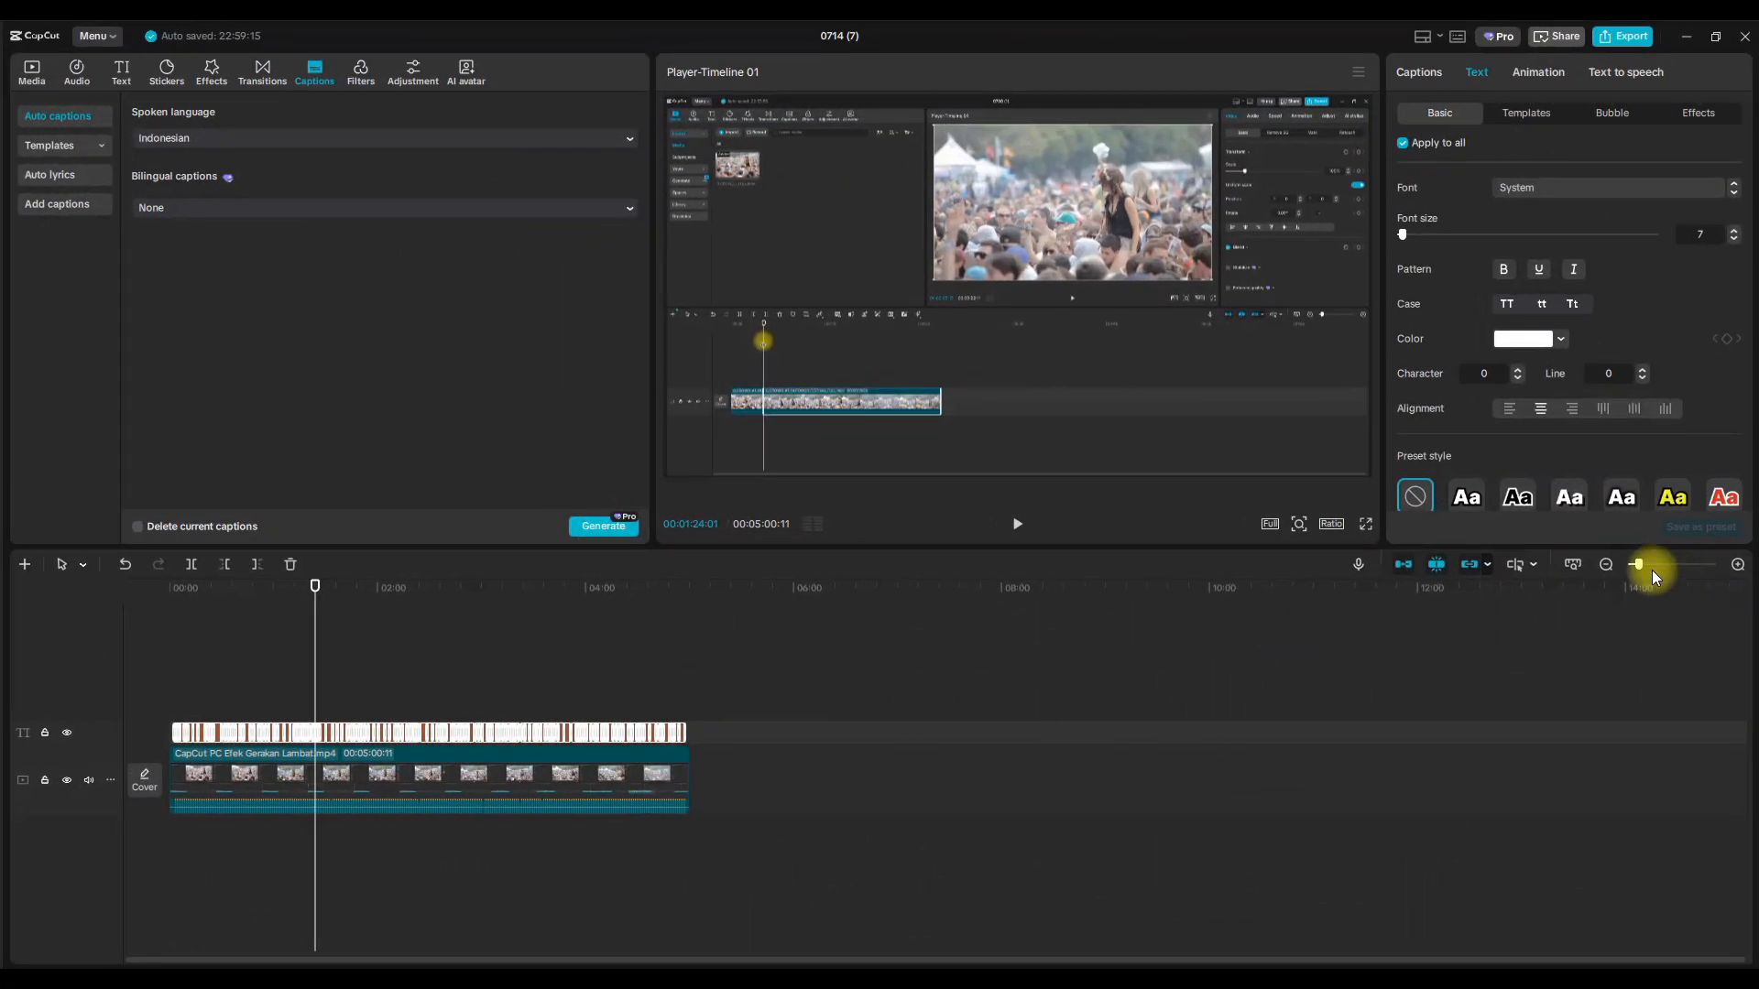
Review the generated captions on the timeline and play the section around 00:01:41 to check them against the speech.
drag(1647, 568, 1661, 568)
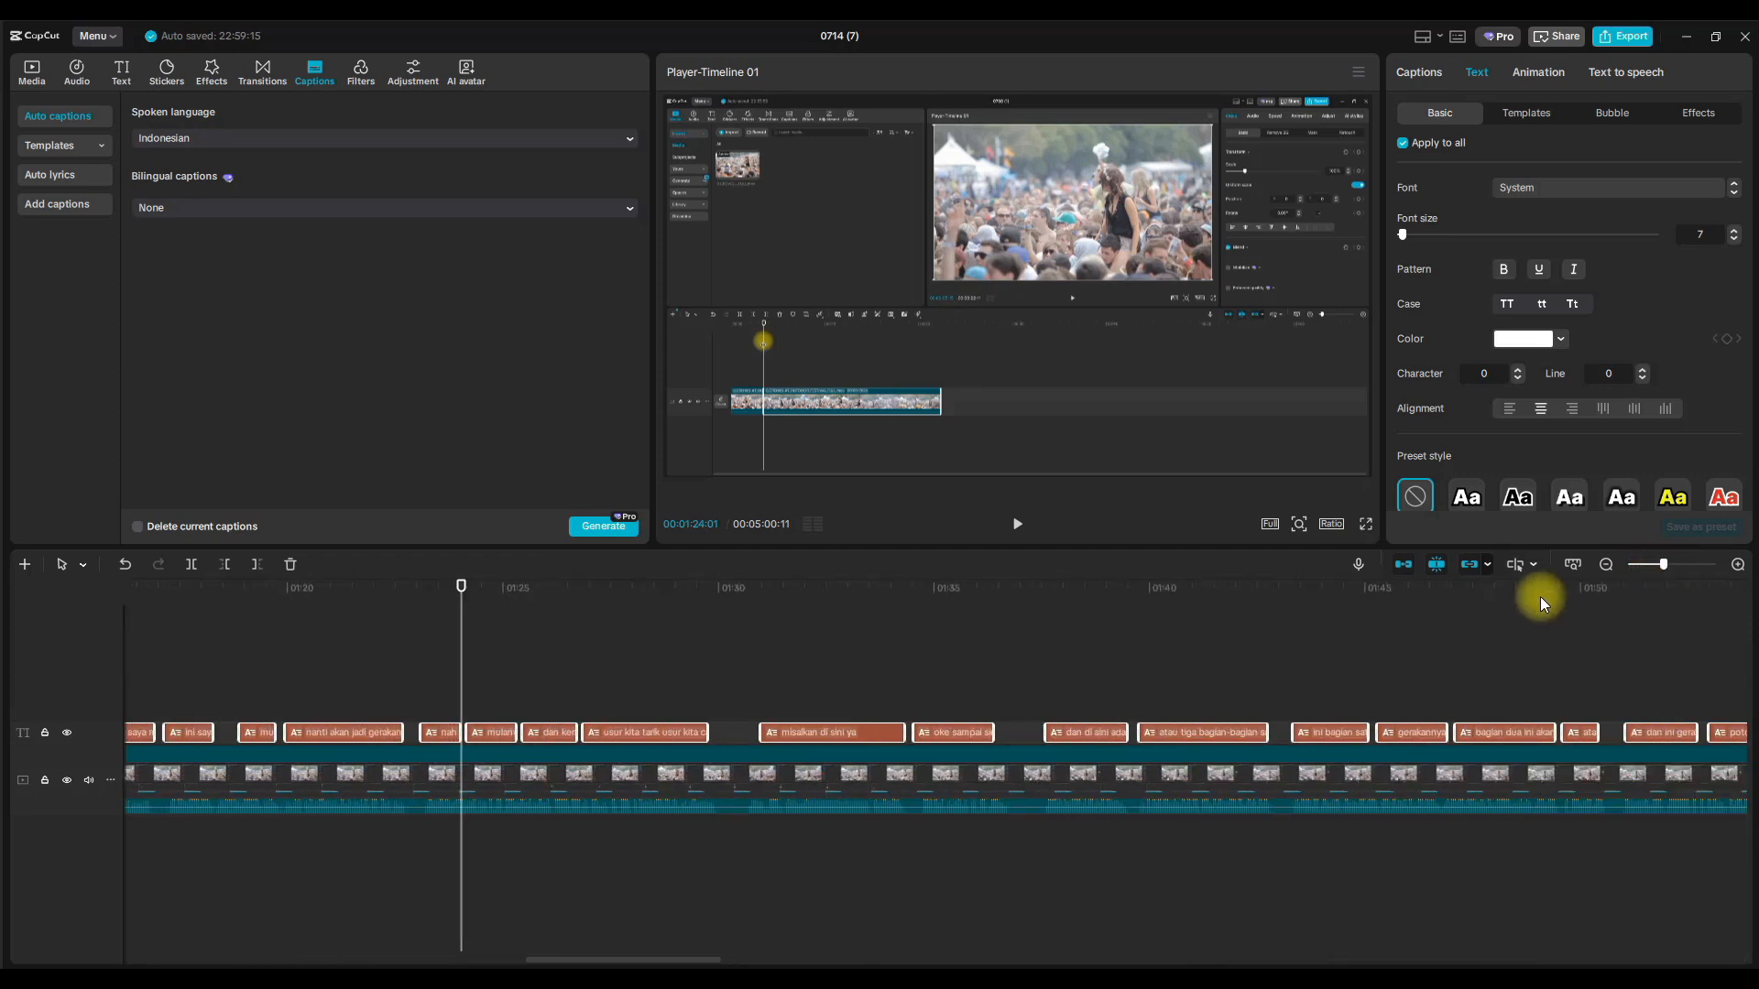
drag(738, 641, 981, 675)
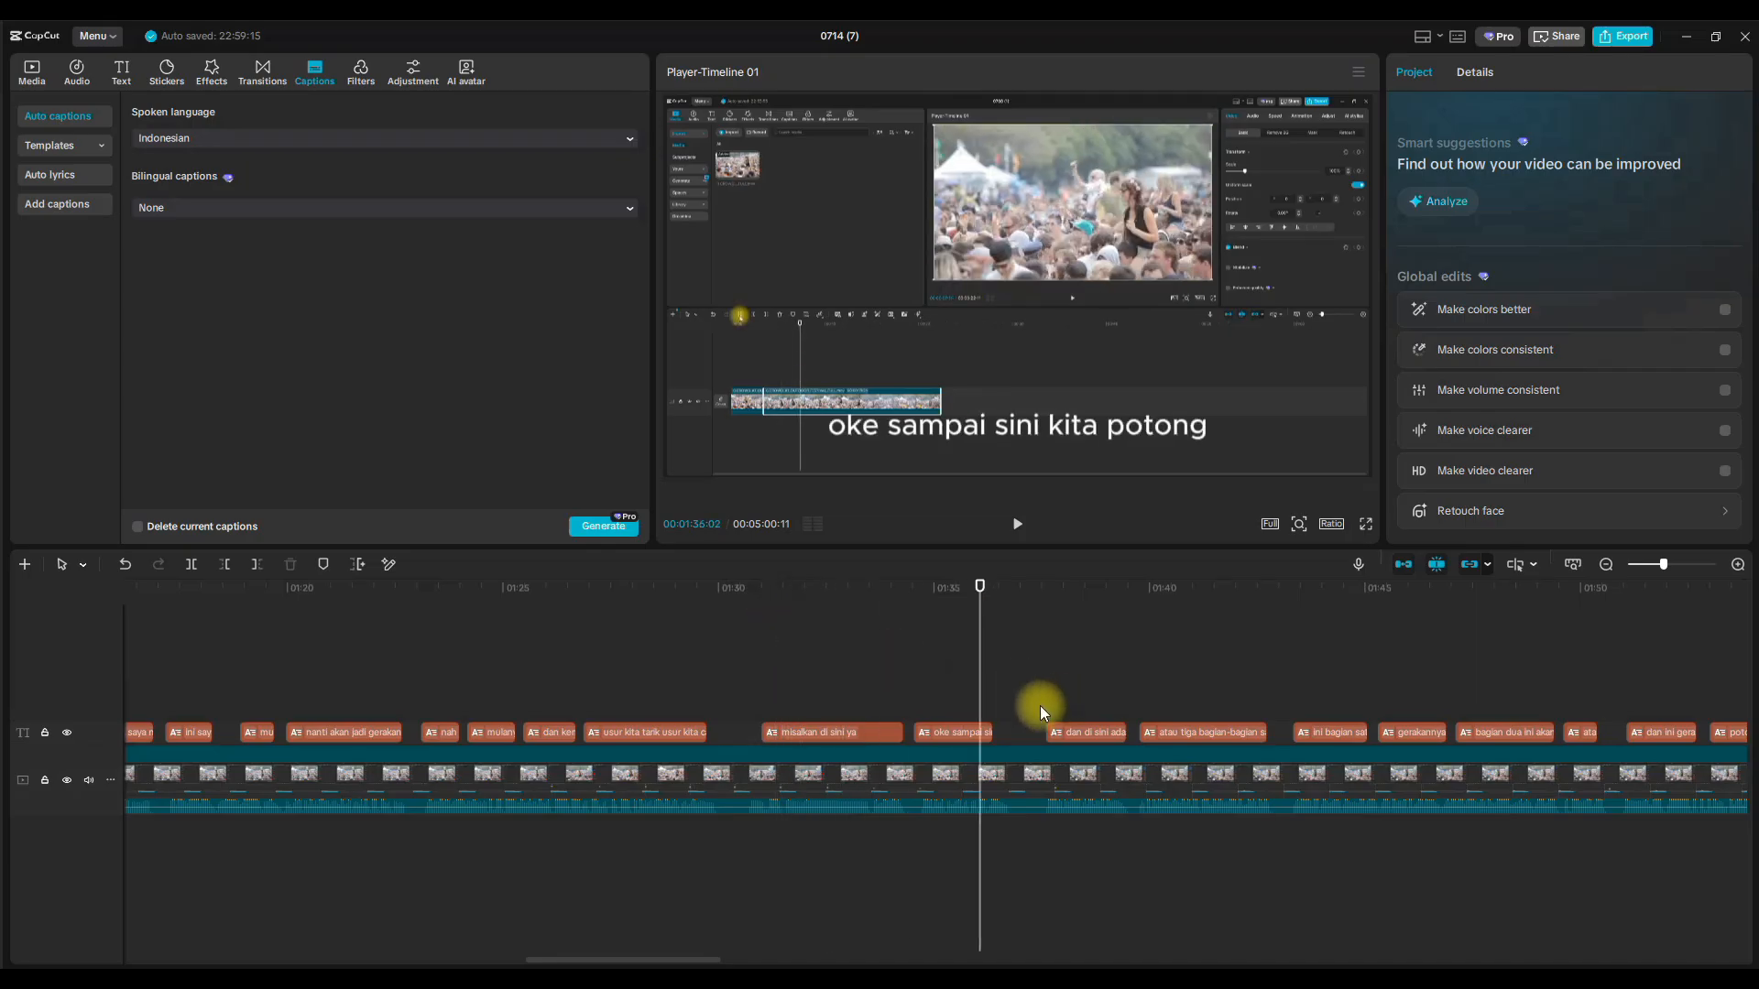
mouse_move(1139, 647)
mouse_down()
mouse_move(1128, 634)
mouse_move(1140, 647)
mouse_up()
drag(668, 959, 732, 959)
click(1018, 524)
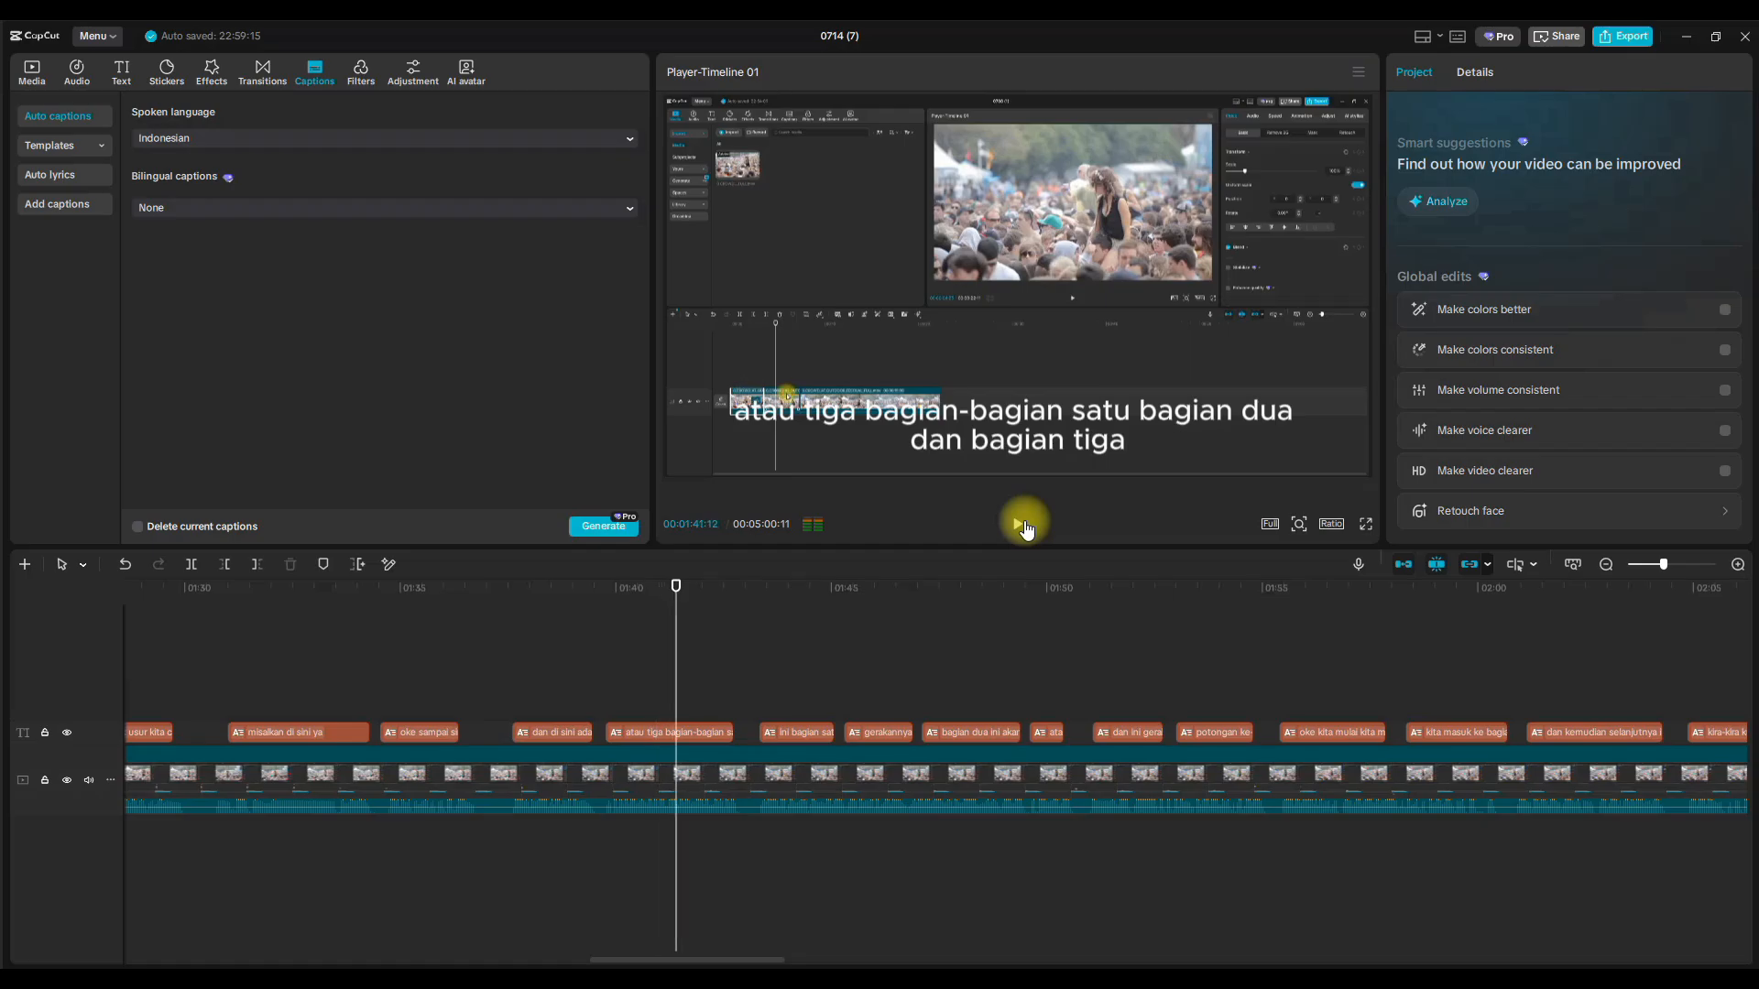
click(1017, 524)
click(655, 639)
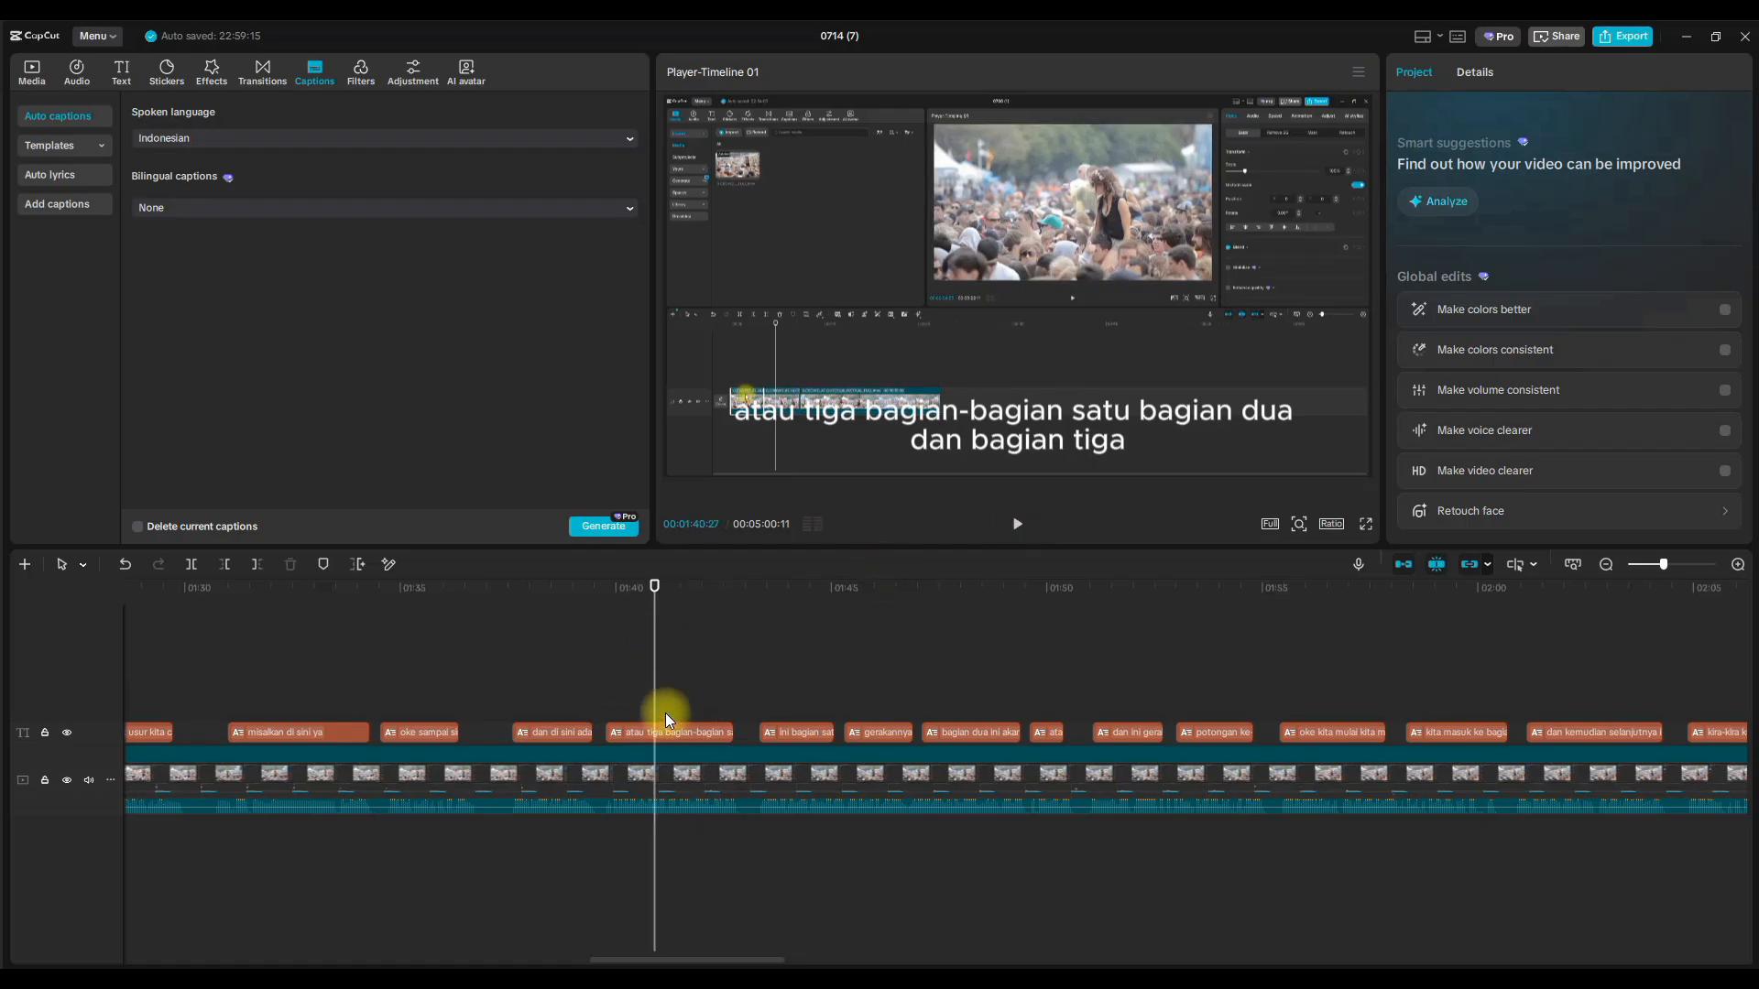
Try the Ghost Glow2 caption animation on the caption "atau tiga bagian-bagian satu bagian dua dan bagian tiga" and preview it.
click(661, 731)
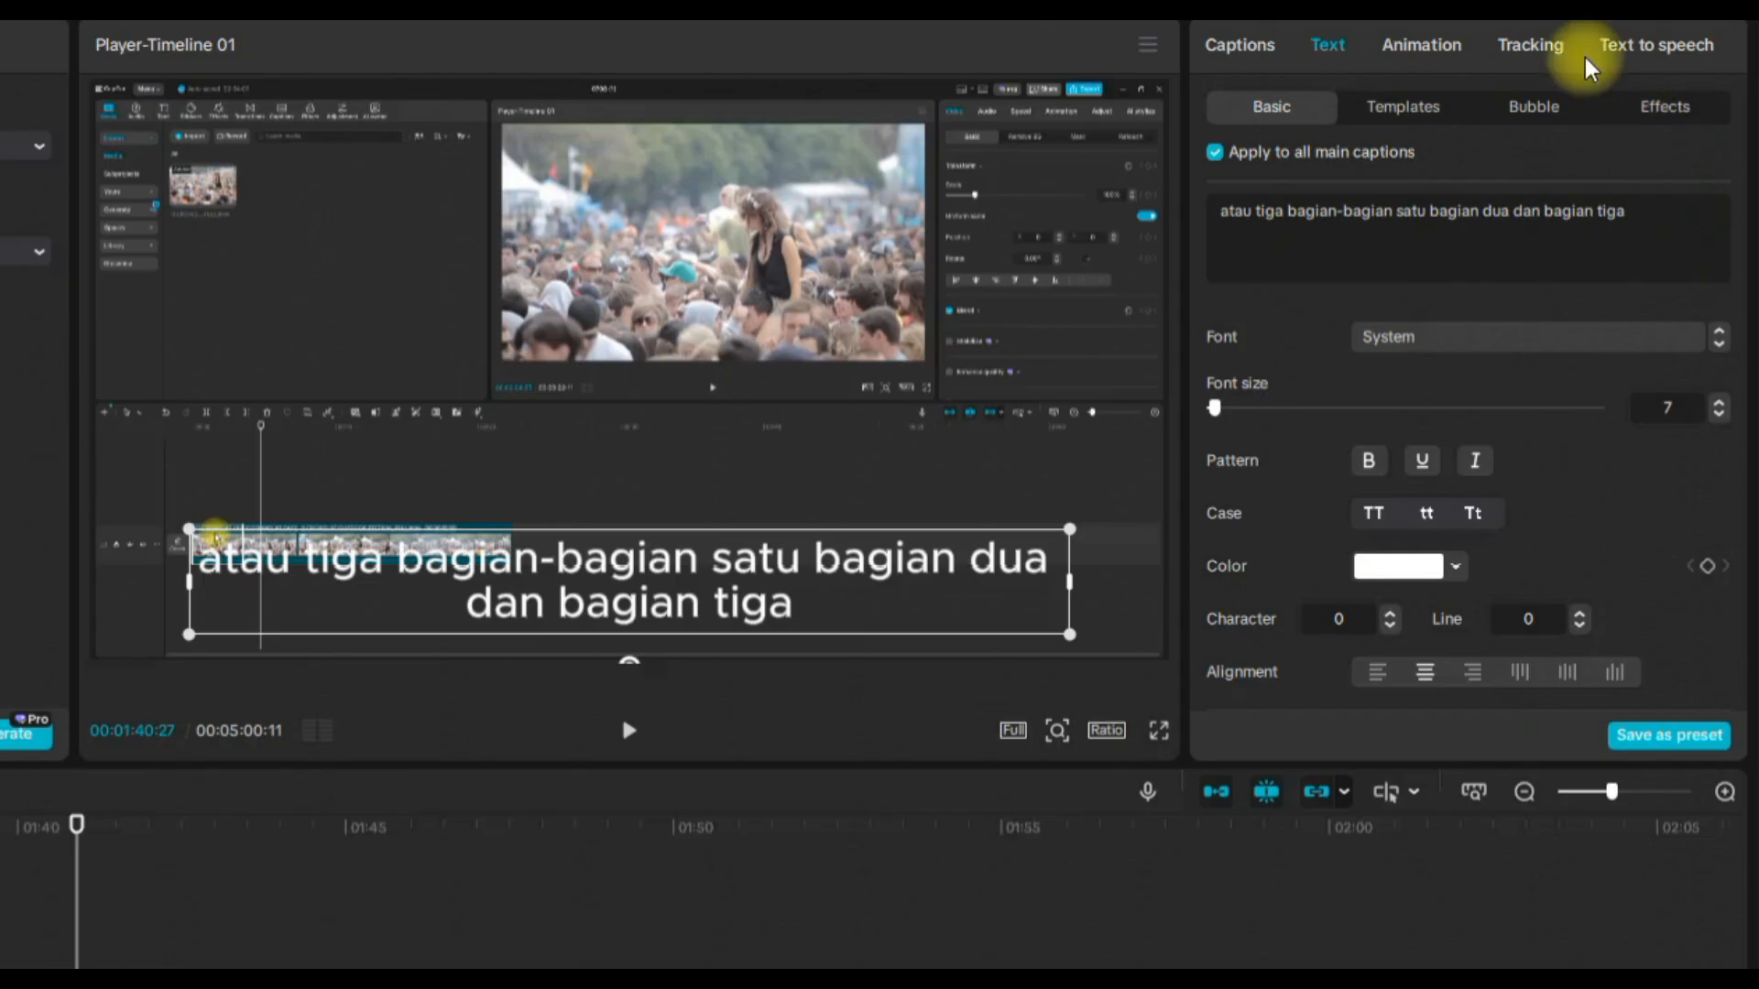
click(1408, 55)
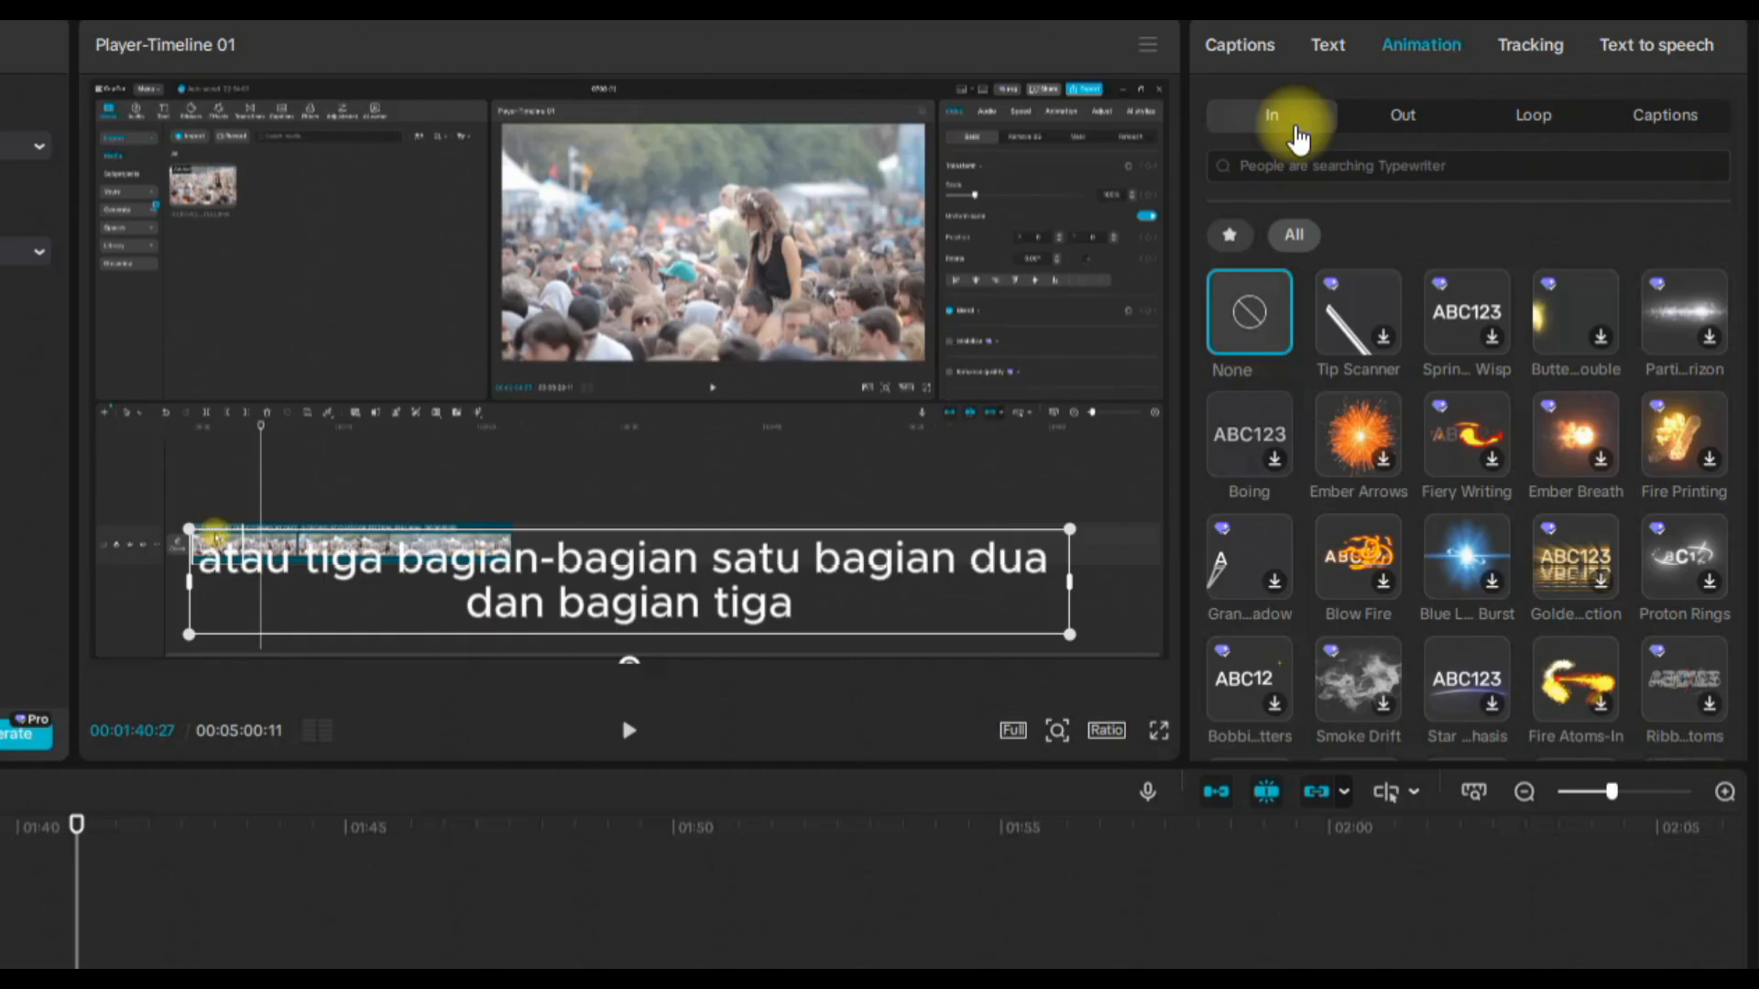
click(1688, 123)
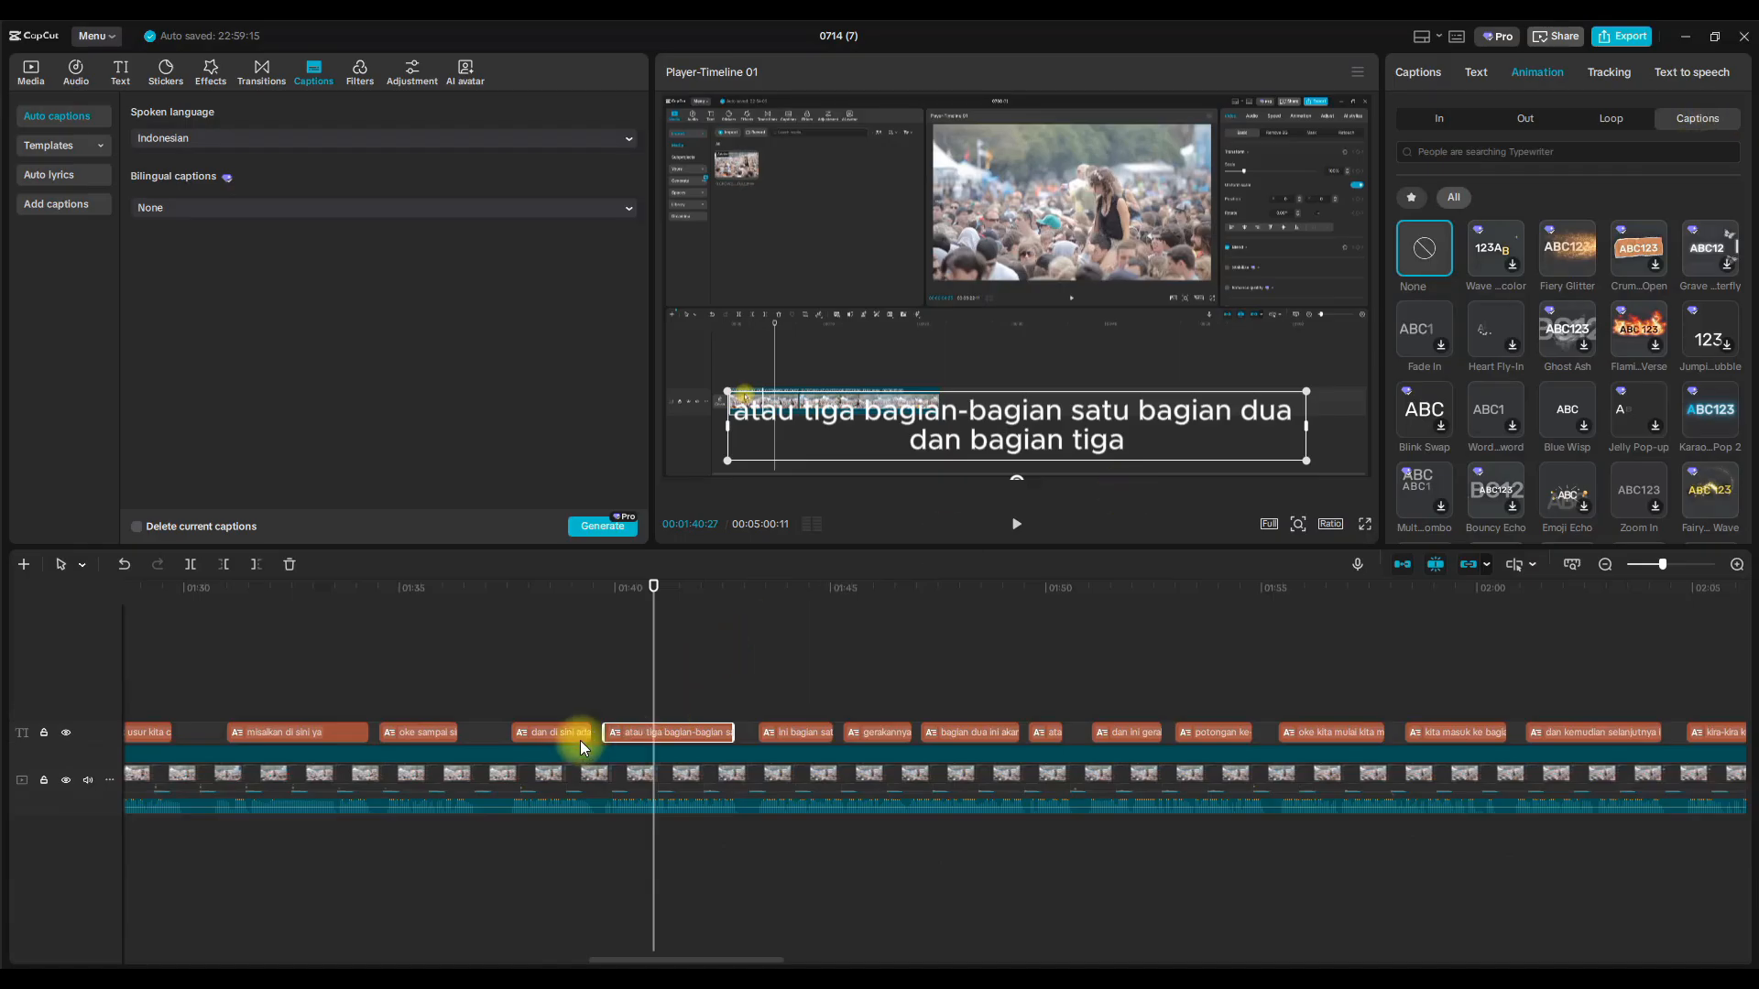
mouse_move(651, 611)
mouse_down()
mouse_move(606, 612)
mouse_move(736, 640)
mouse_move(663, 632)
mouse_up()
click(678, 733)
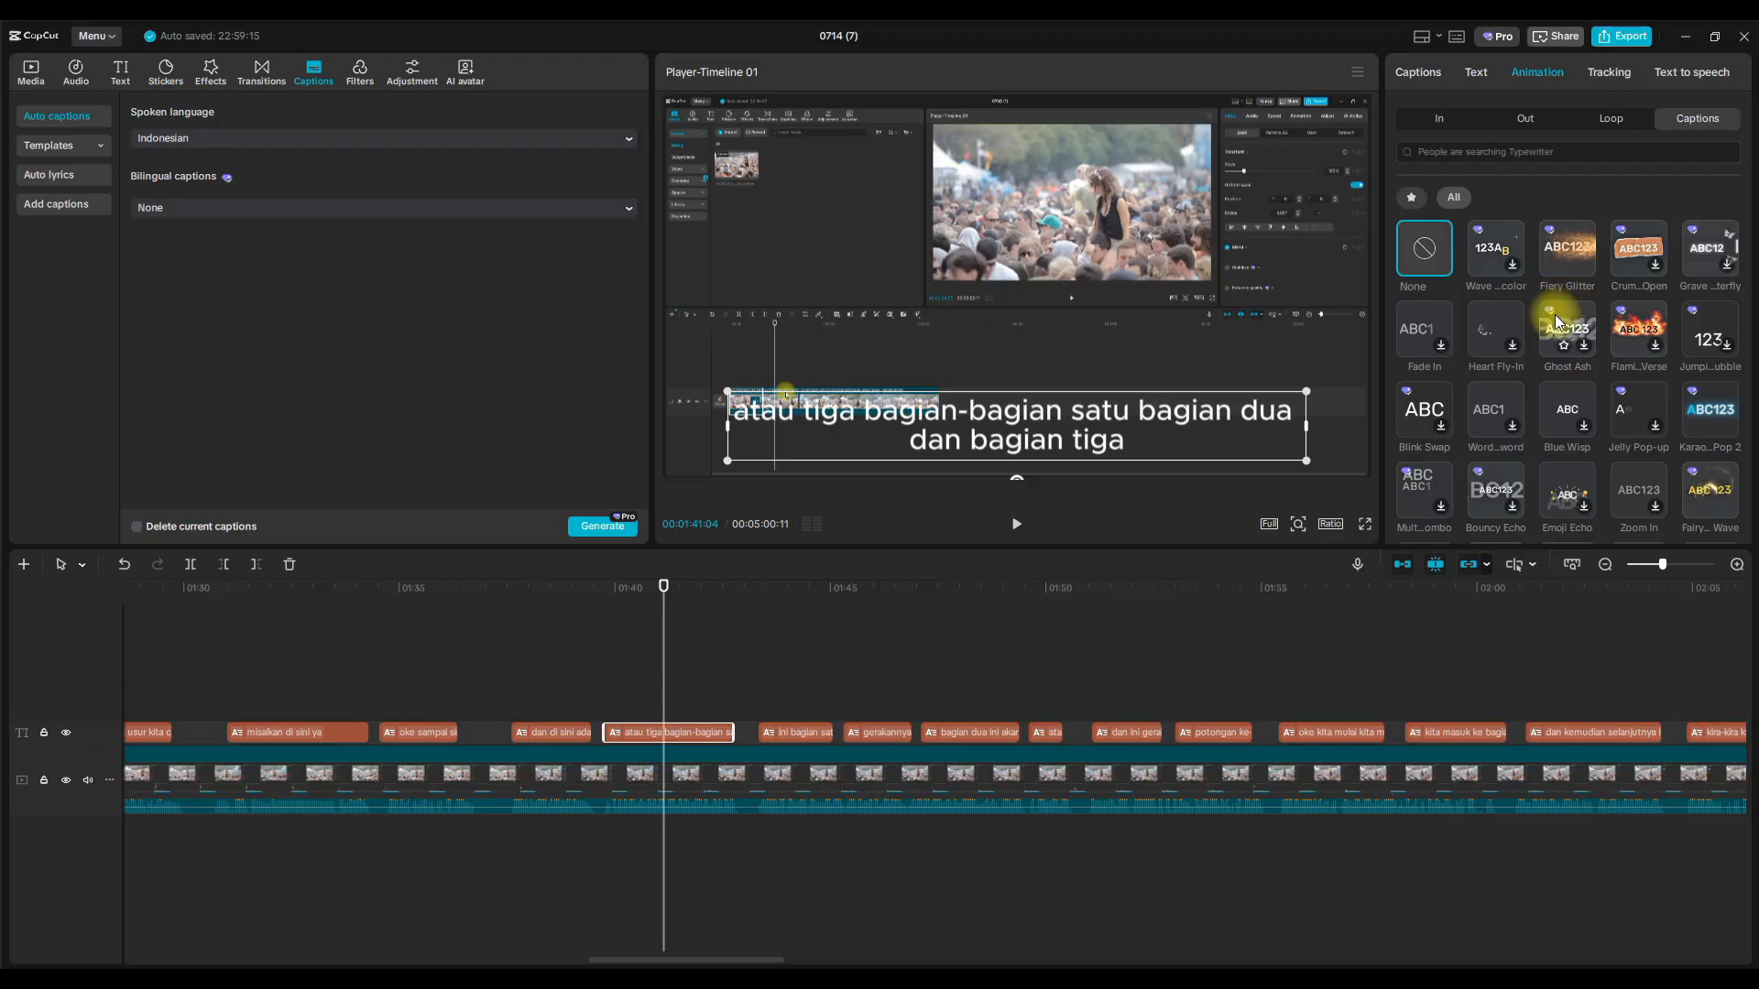
scroll(1554, 316, down, 3)
click(1590, 345)
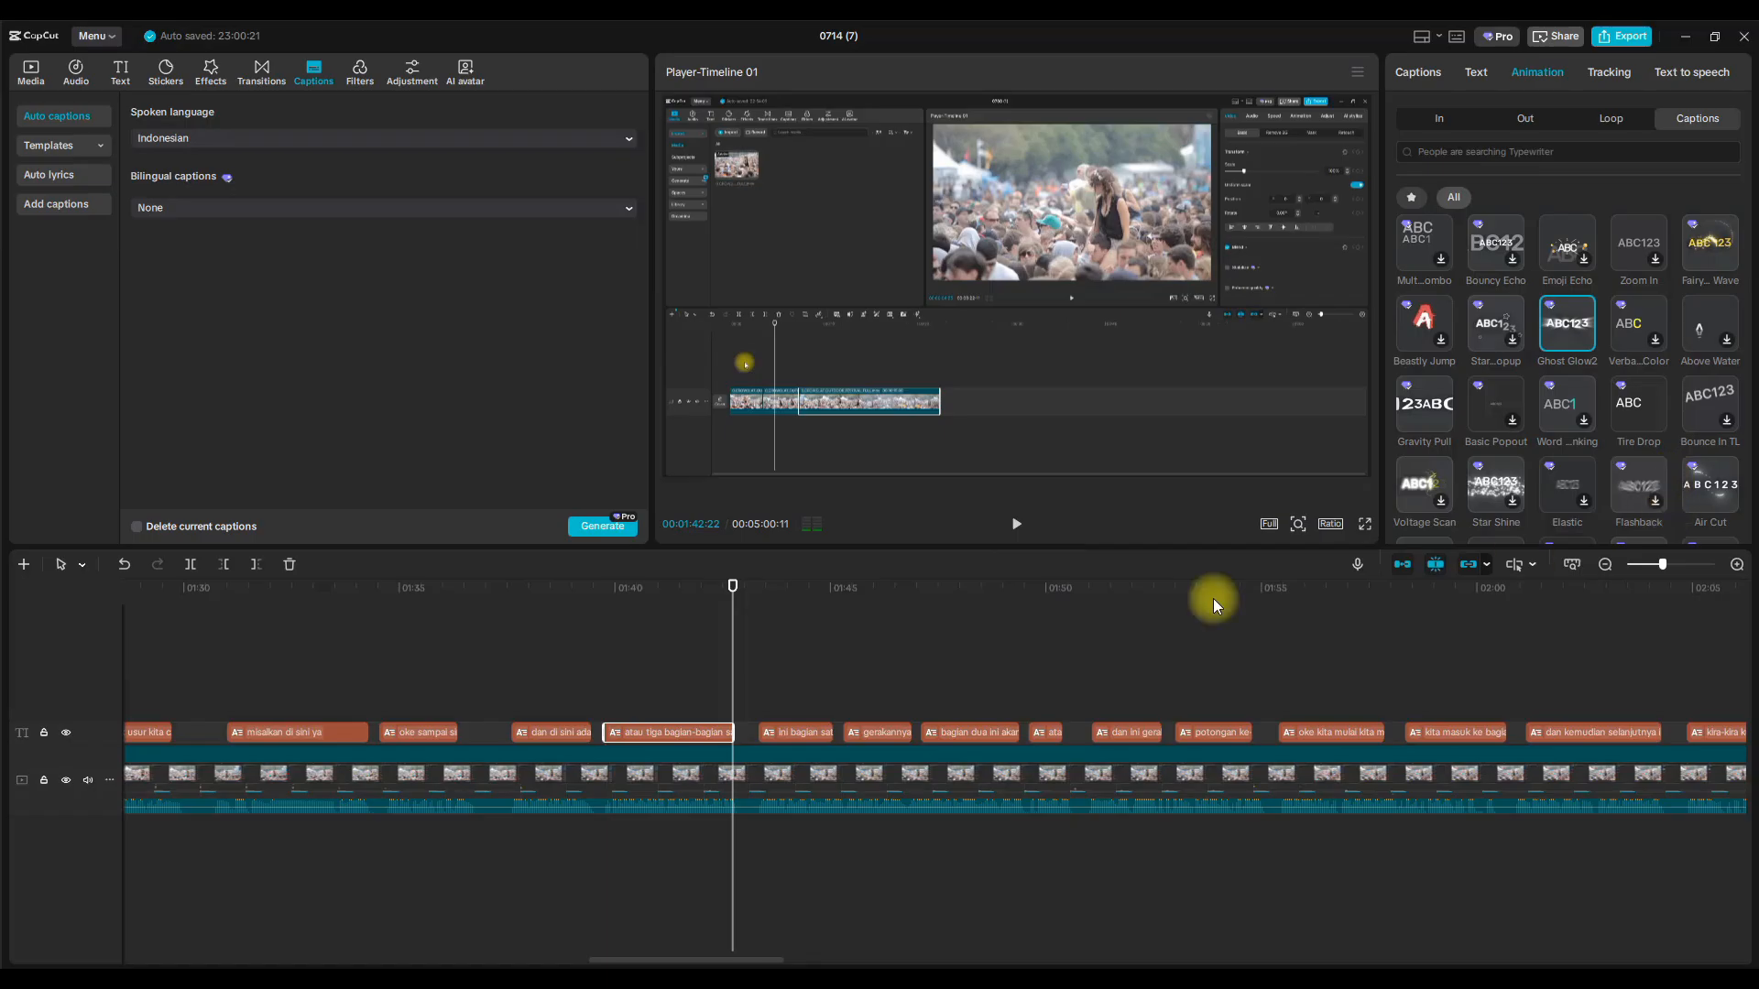
click(705, 603)
Try the "Idol ...eback" caption animation on the same caption and play the surrounding captions to compare the effect.
scroll(1571, 335, down, 5)
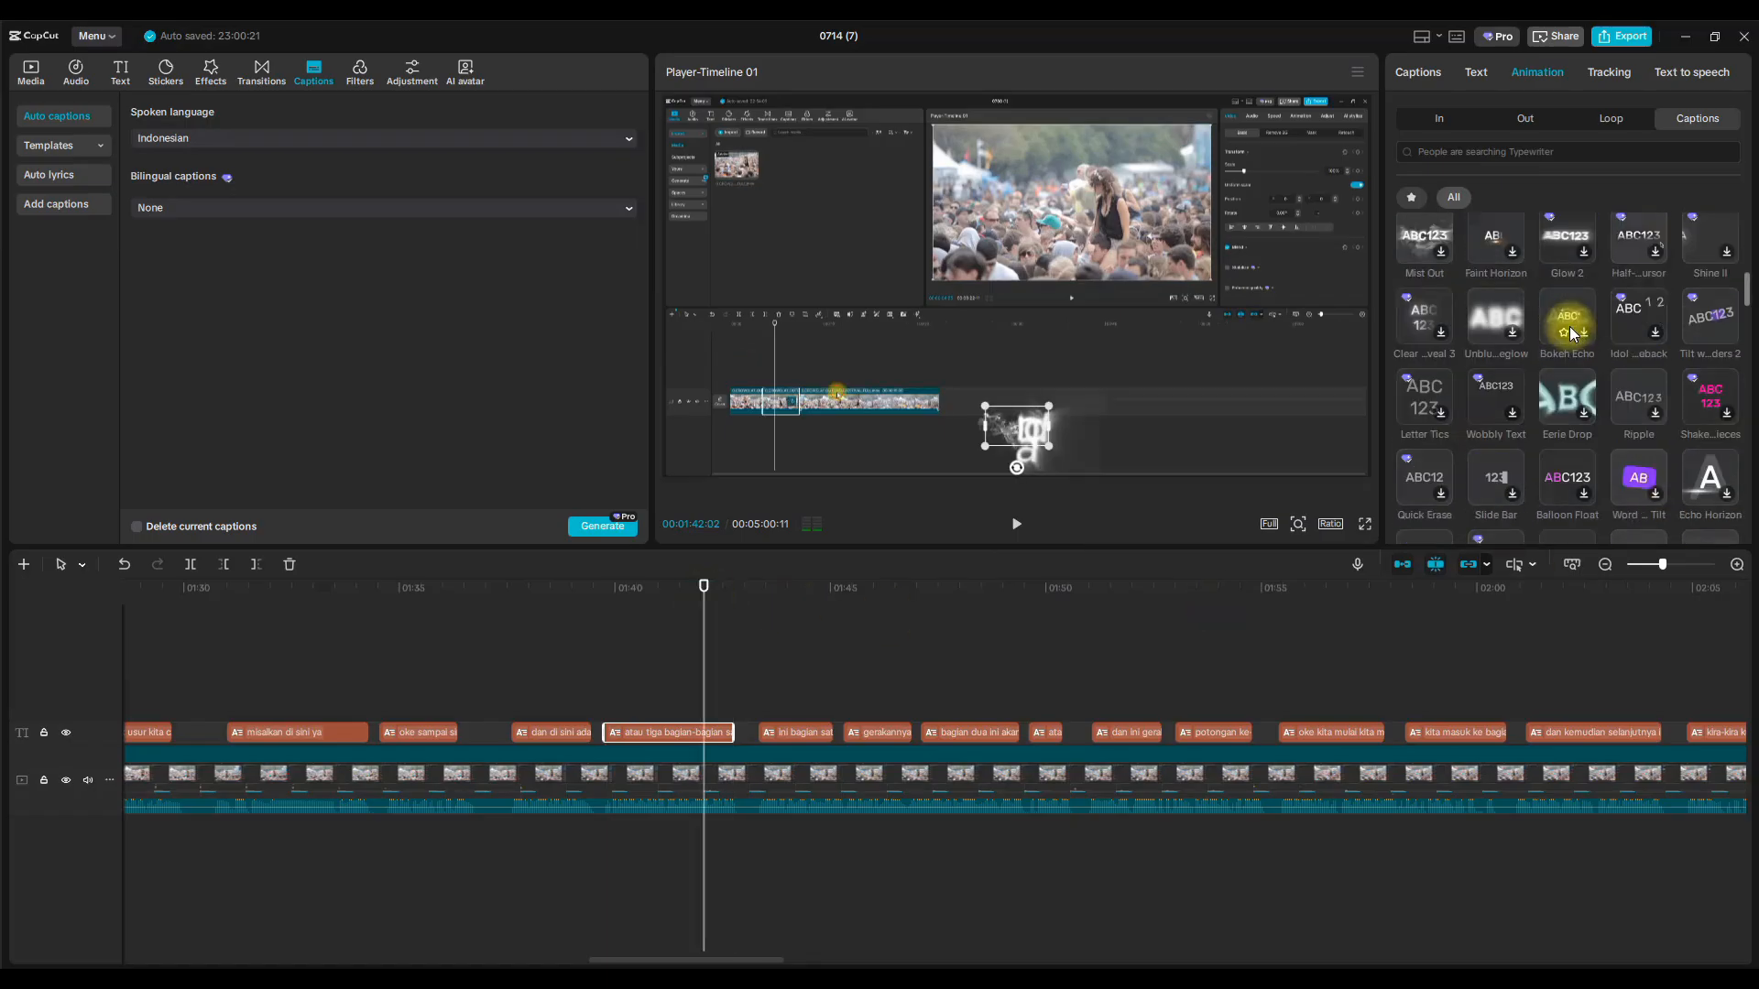
click(1645, 335)
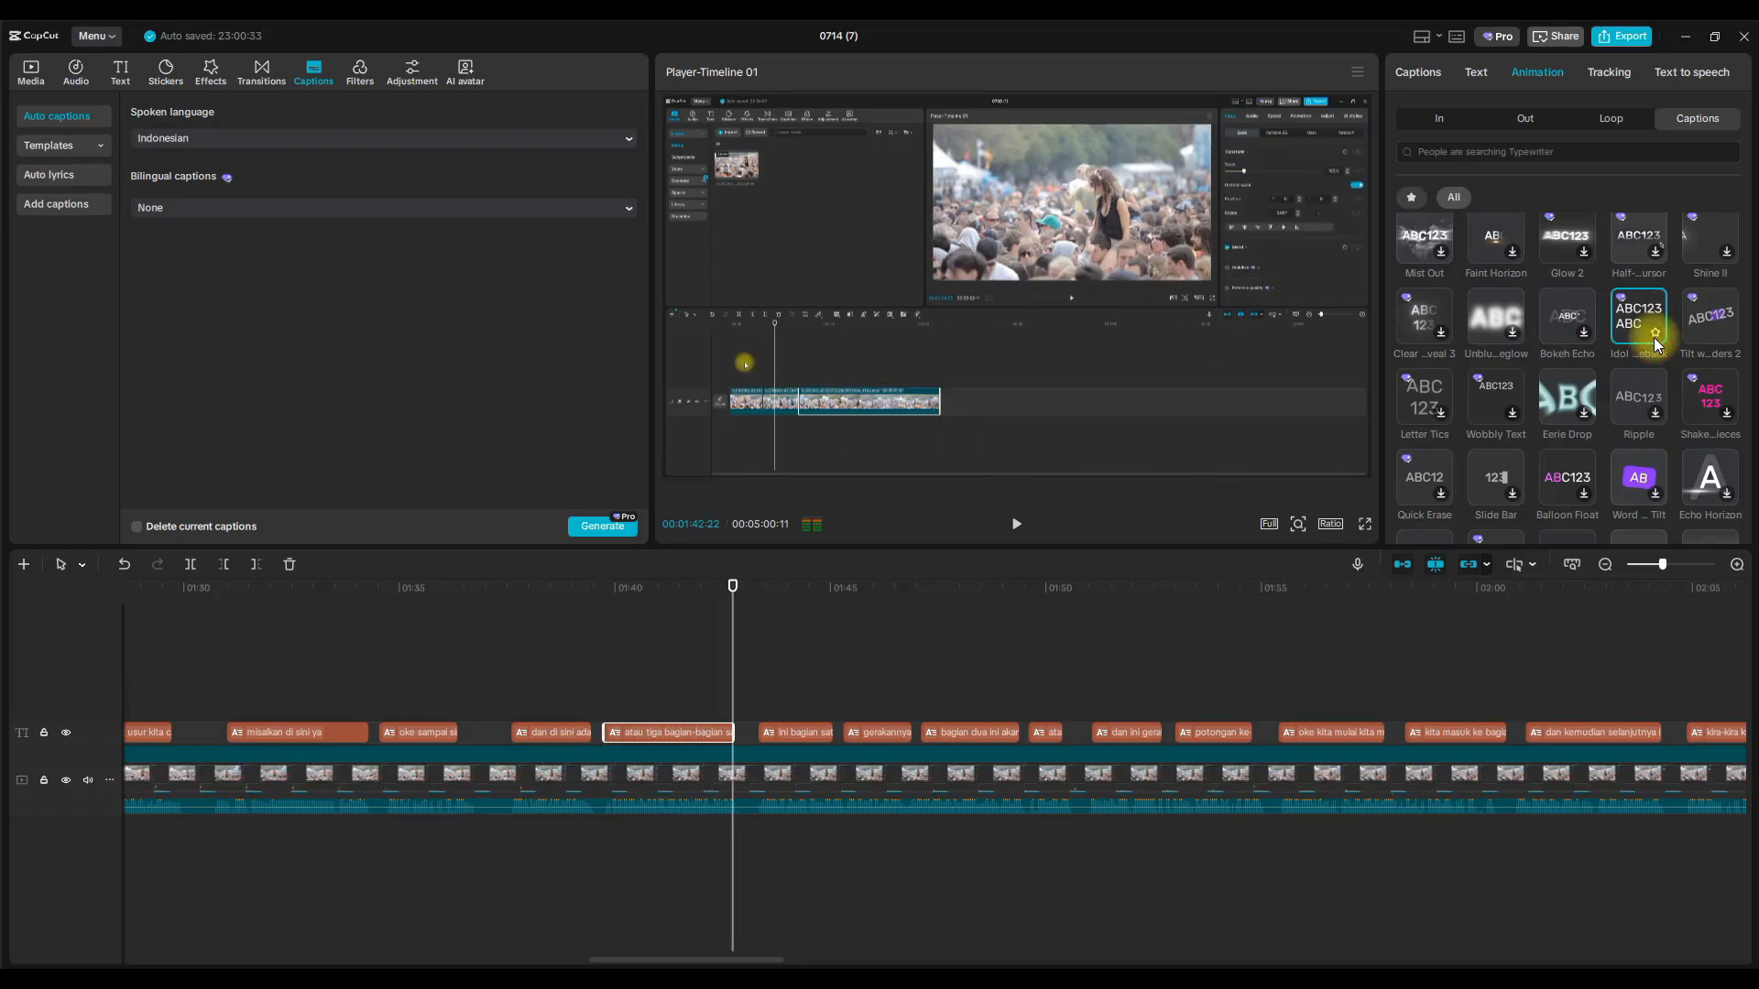
click(593, 607)
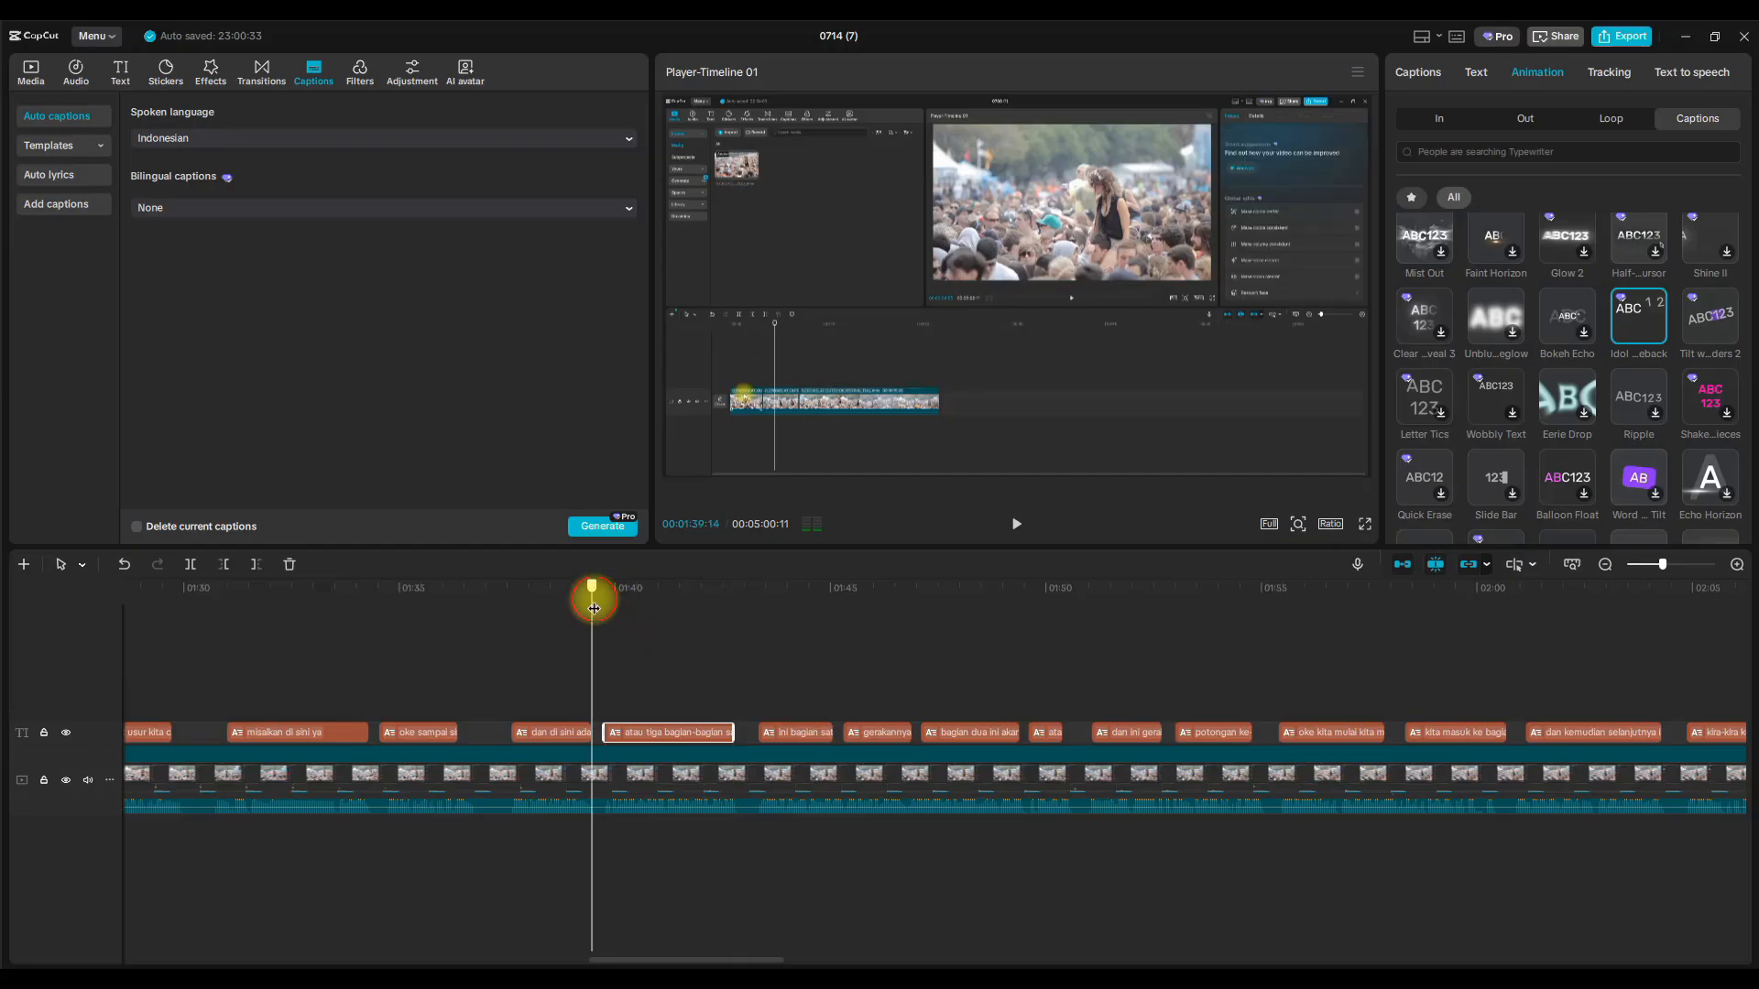
click(1016, 524)
click(1016, 524)
mouse_move(554, 609)
mouse_down()
mouse_move(562, 597)
mouse_move(532, 597)
mouse_up()
click(1030, 527)
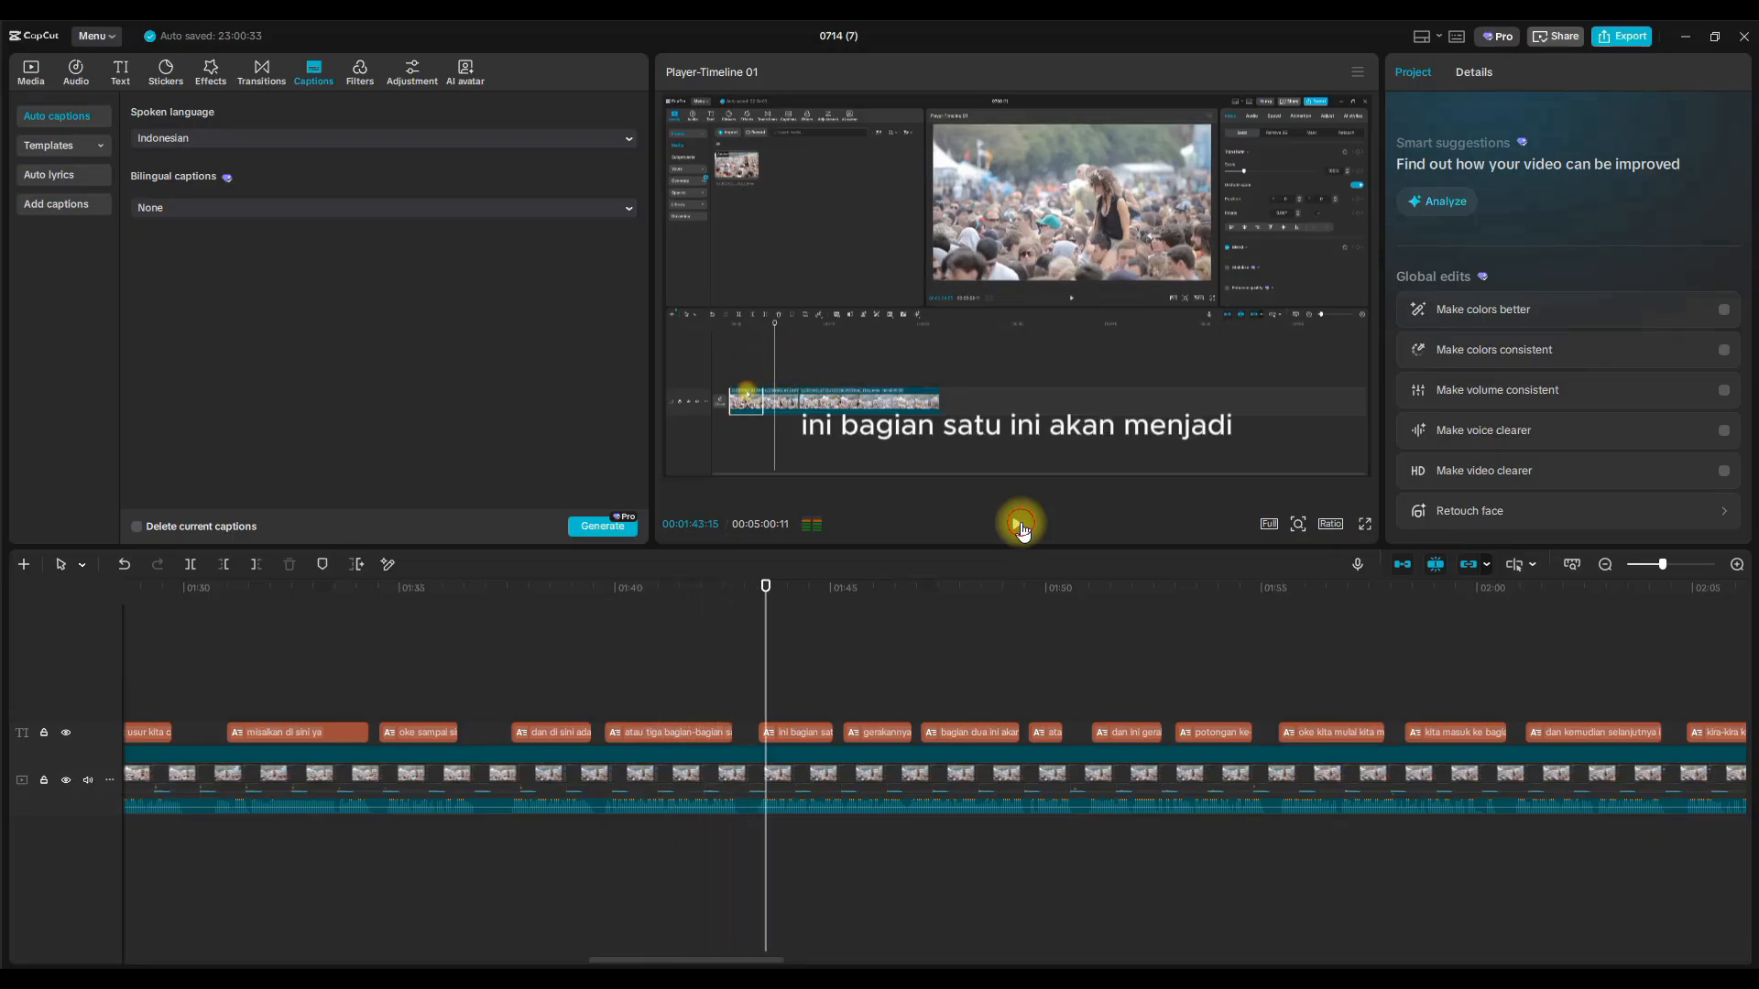
click(1019, 526)
click(652, 629)
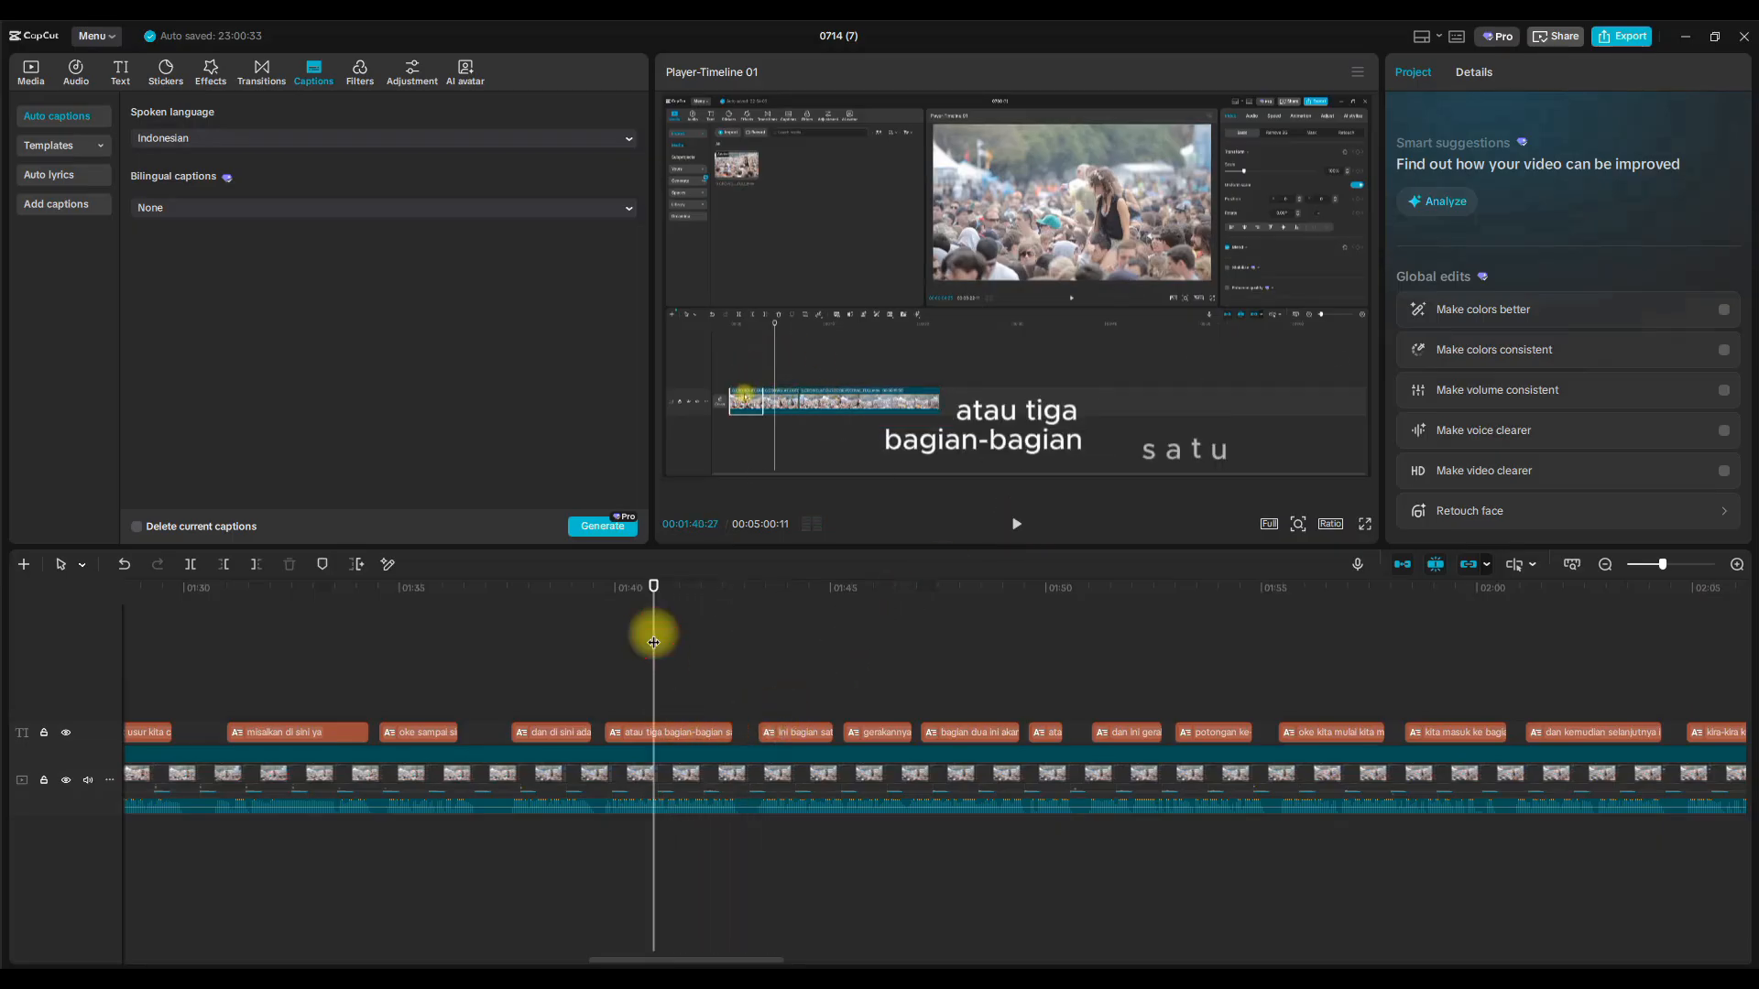
Try the Single Line caption animation on the caption at about 00:01:41.
click(687, 730)
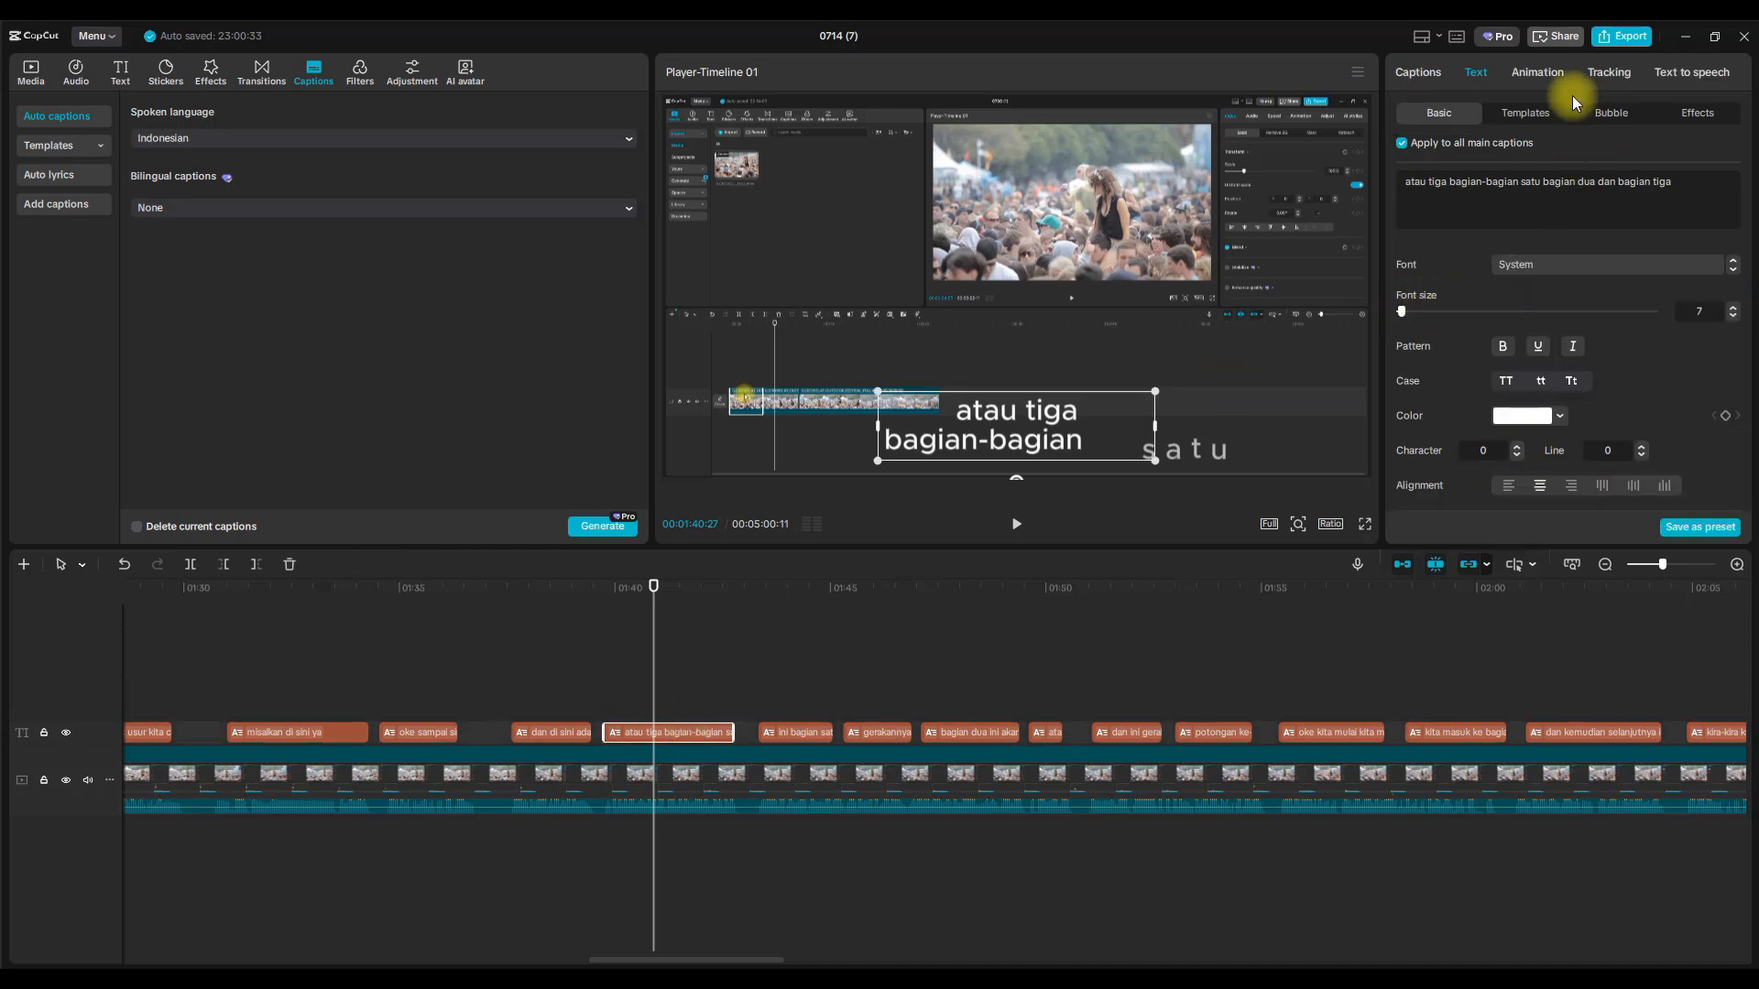
click(1555, 72)
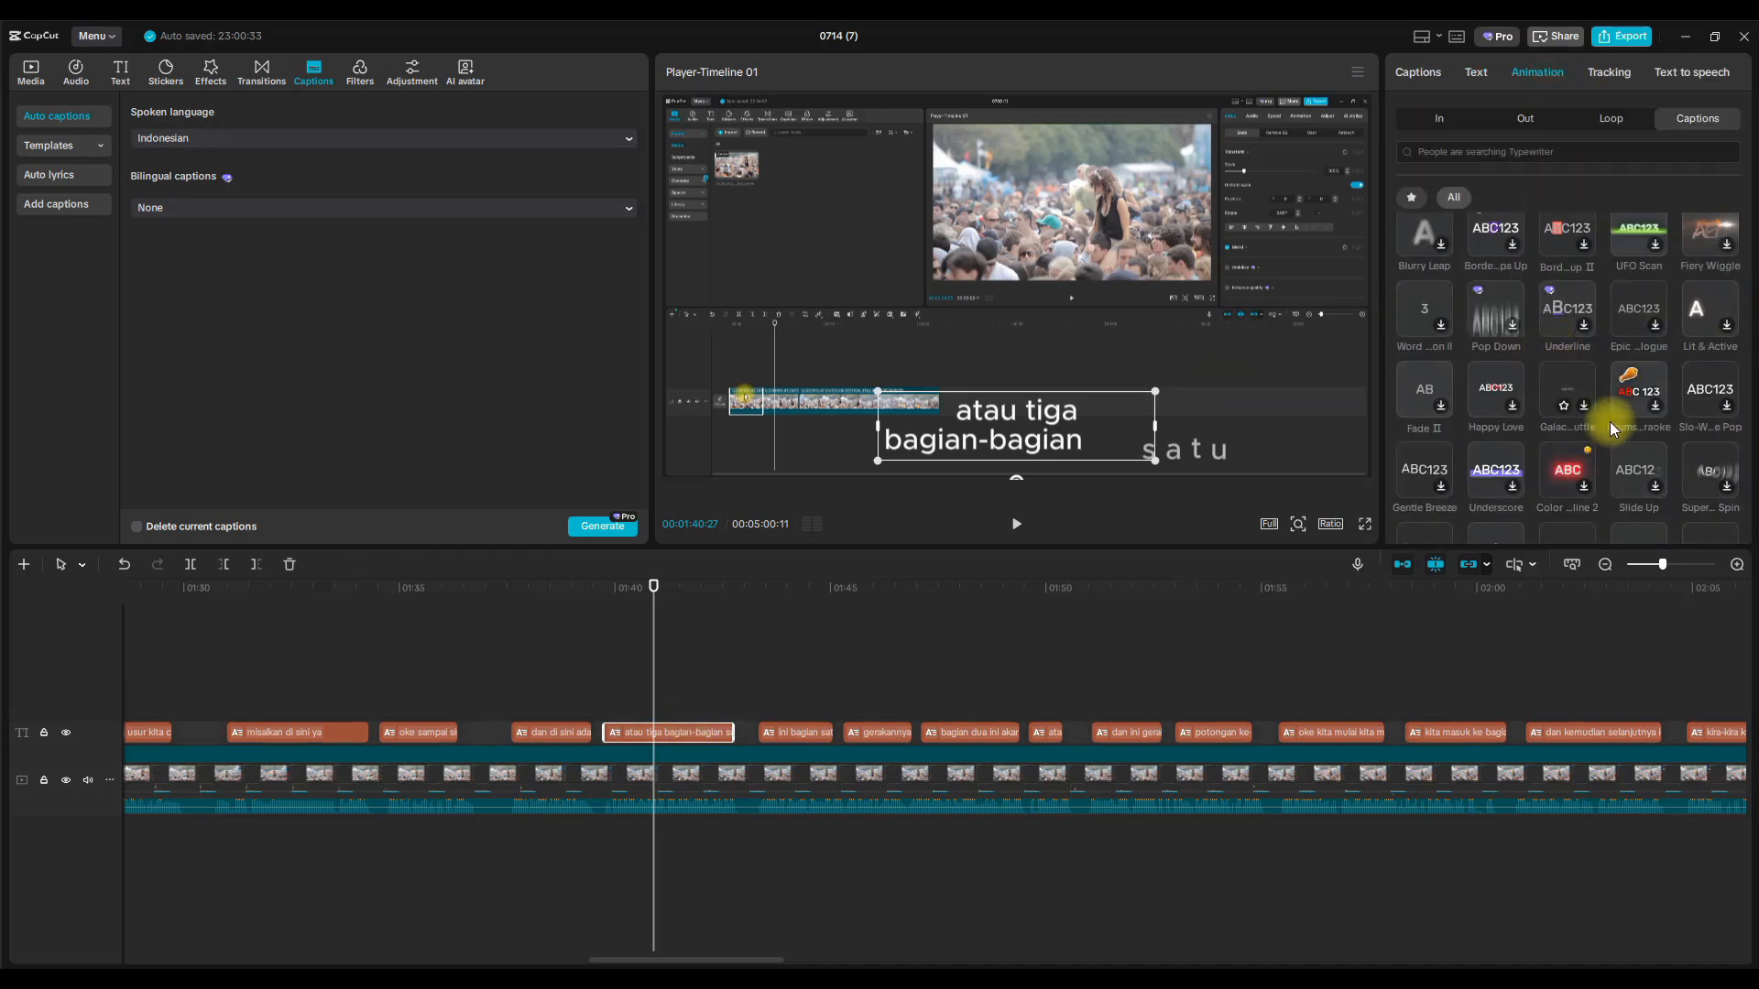
scroll(1653, 418, down, 3)
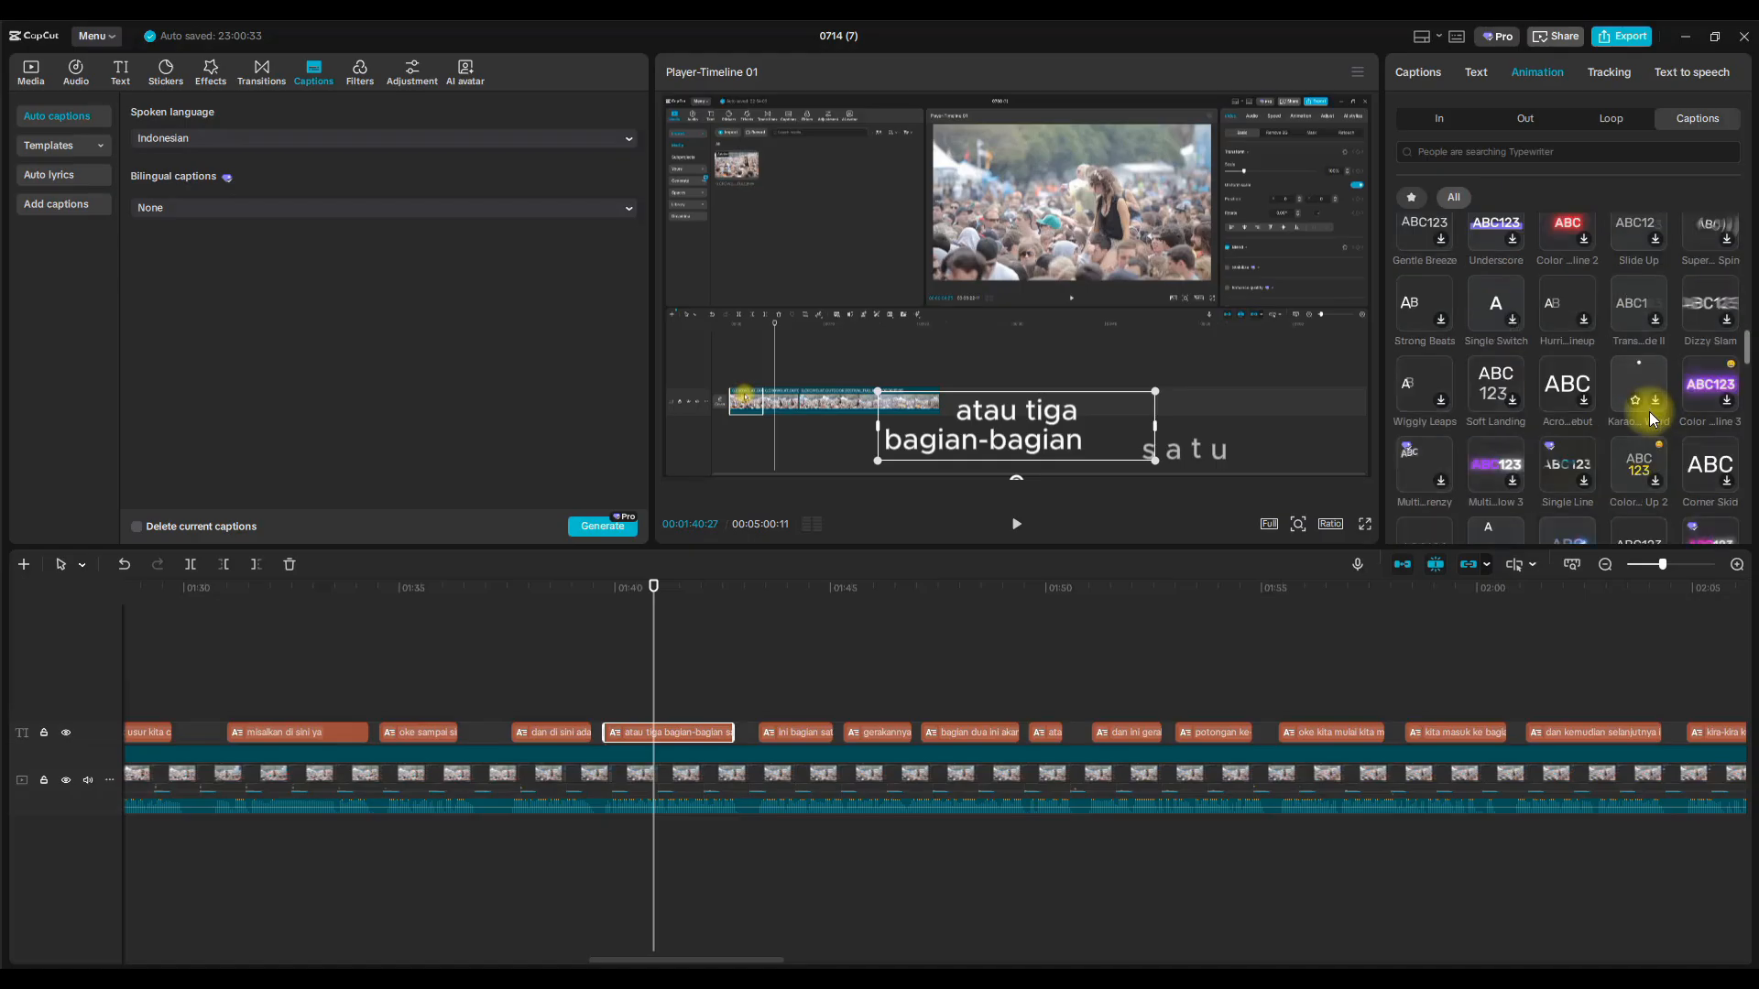
click(1583, 485)
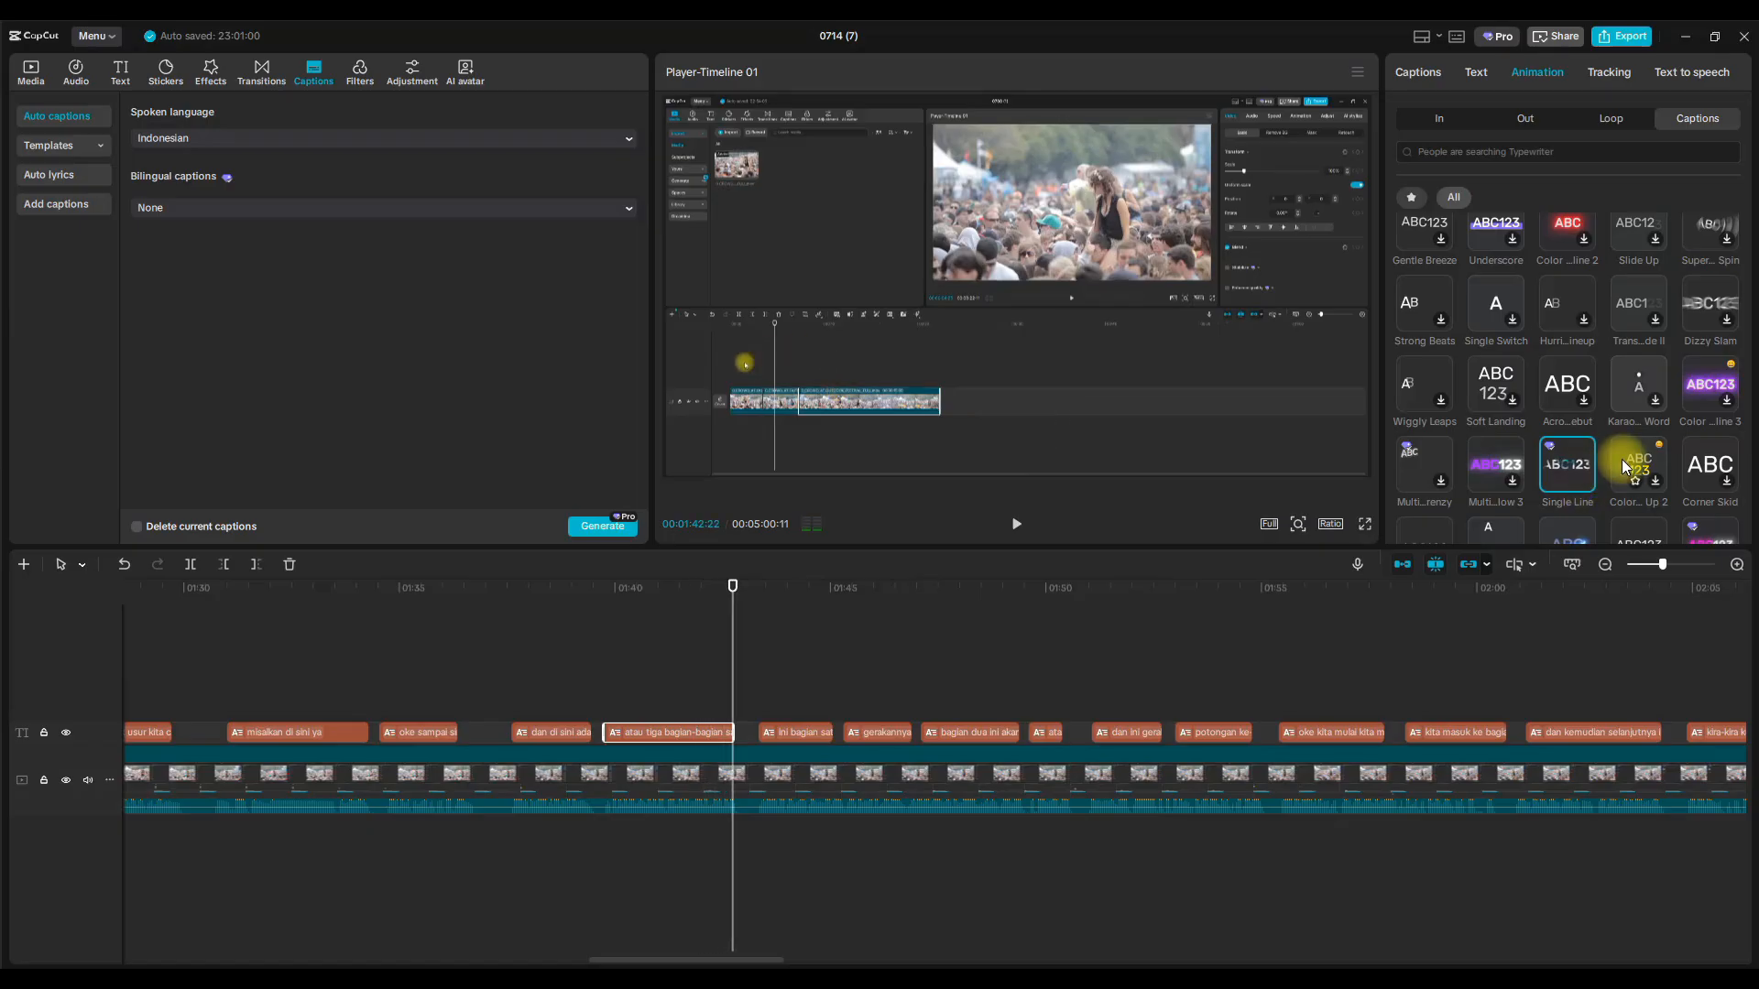
Preview the magazine cut-out caption animation on the selected caption, and replace it with "Slo-W...e Pop".
scroll(1623, 458, down, 3)
scroll(1623, 458, down, 3)
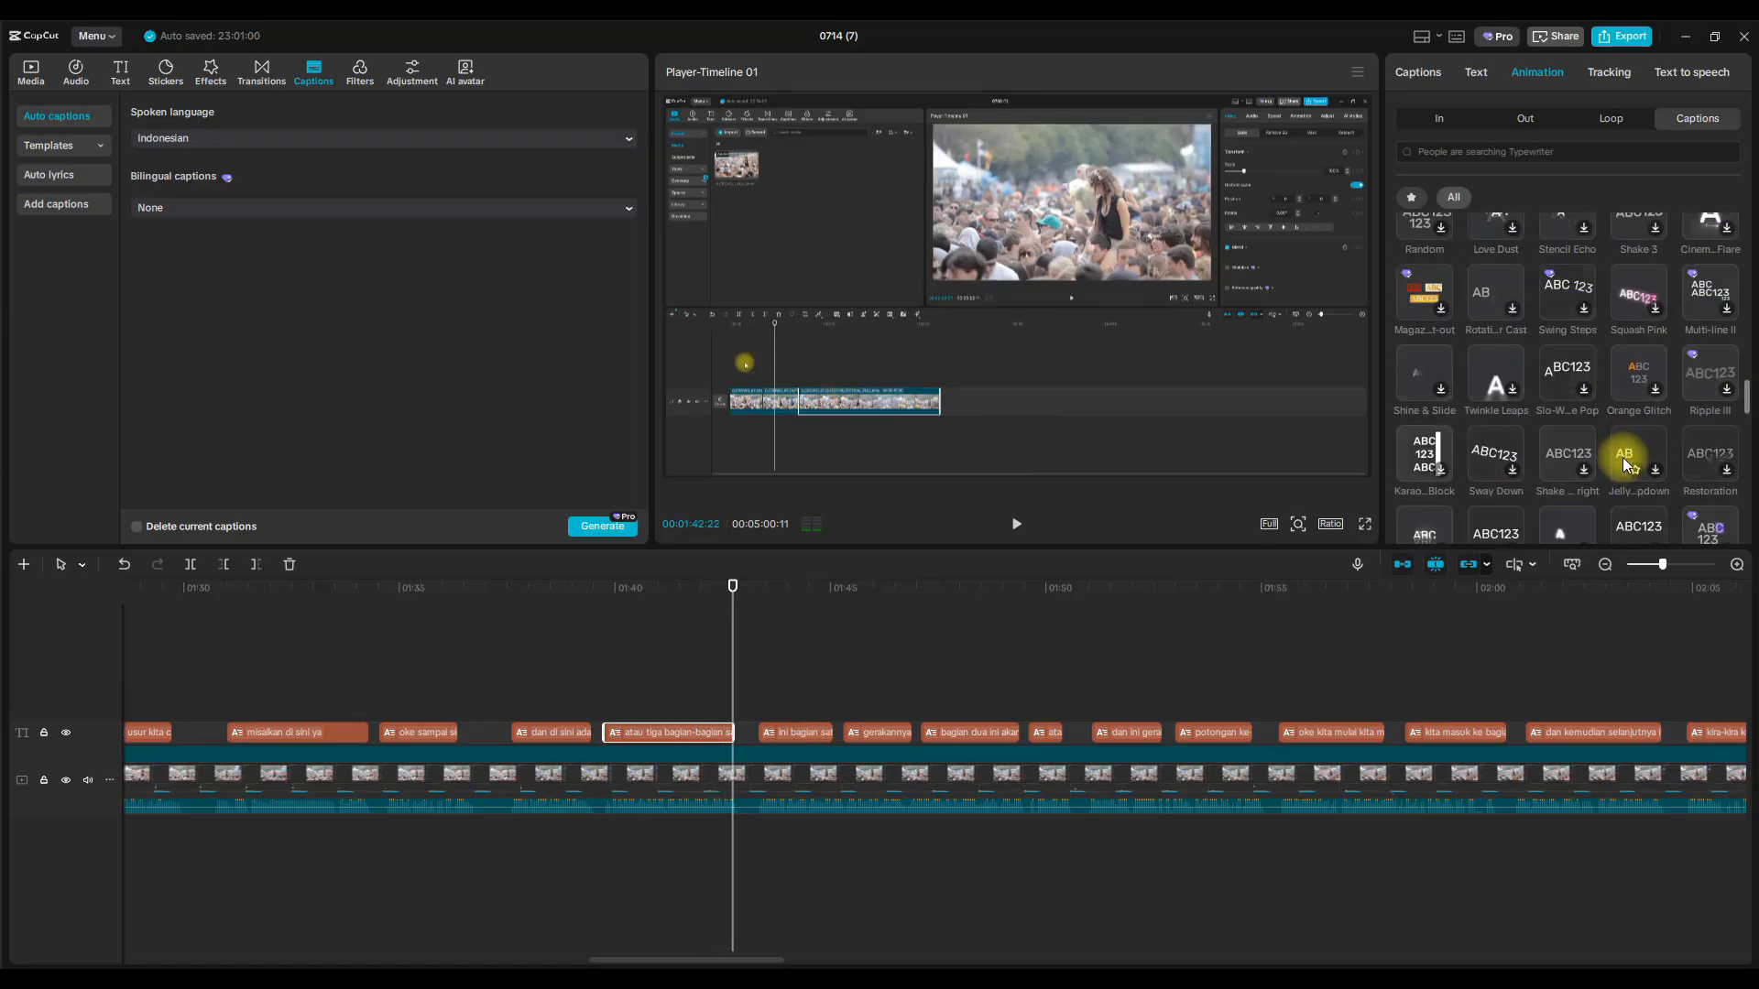
click(1440, 306)
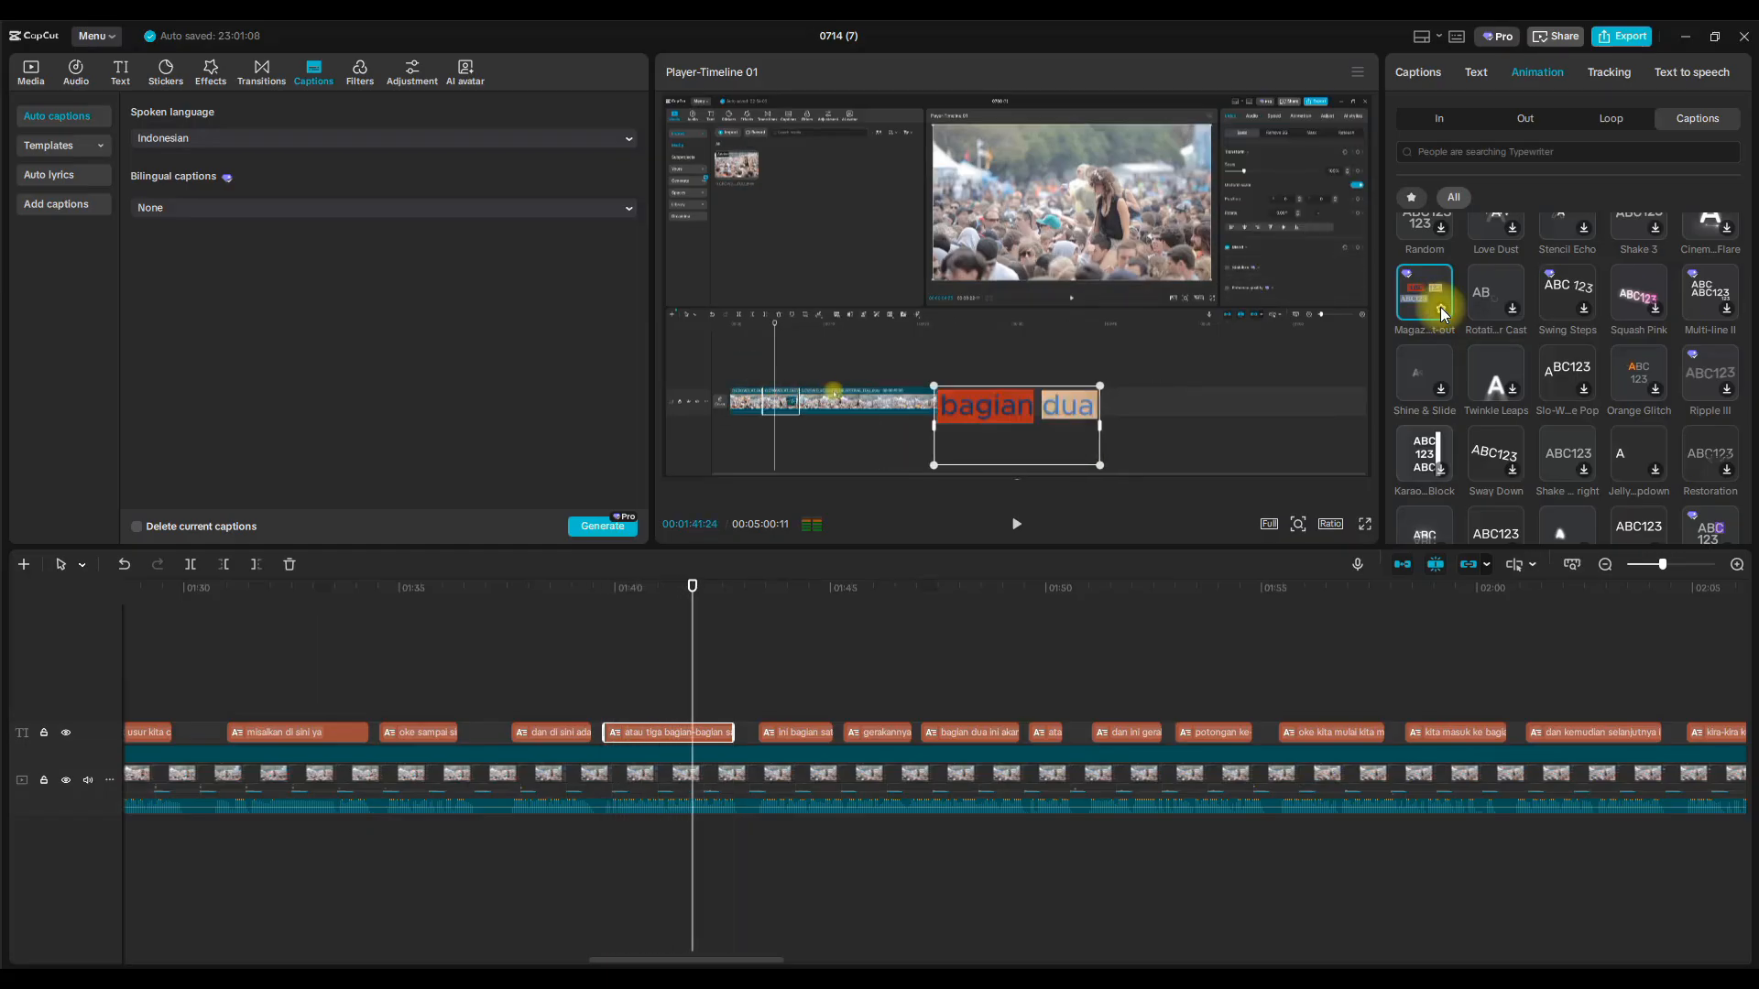
click(1586, 396)
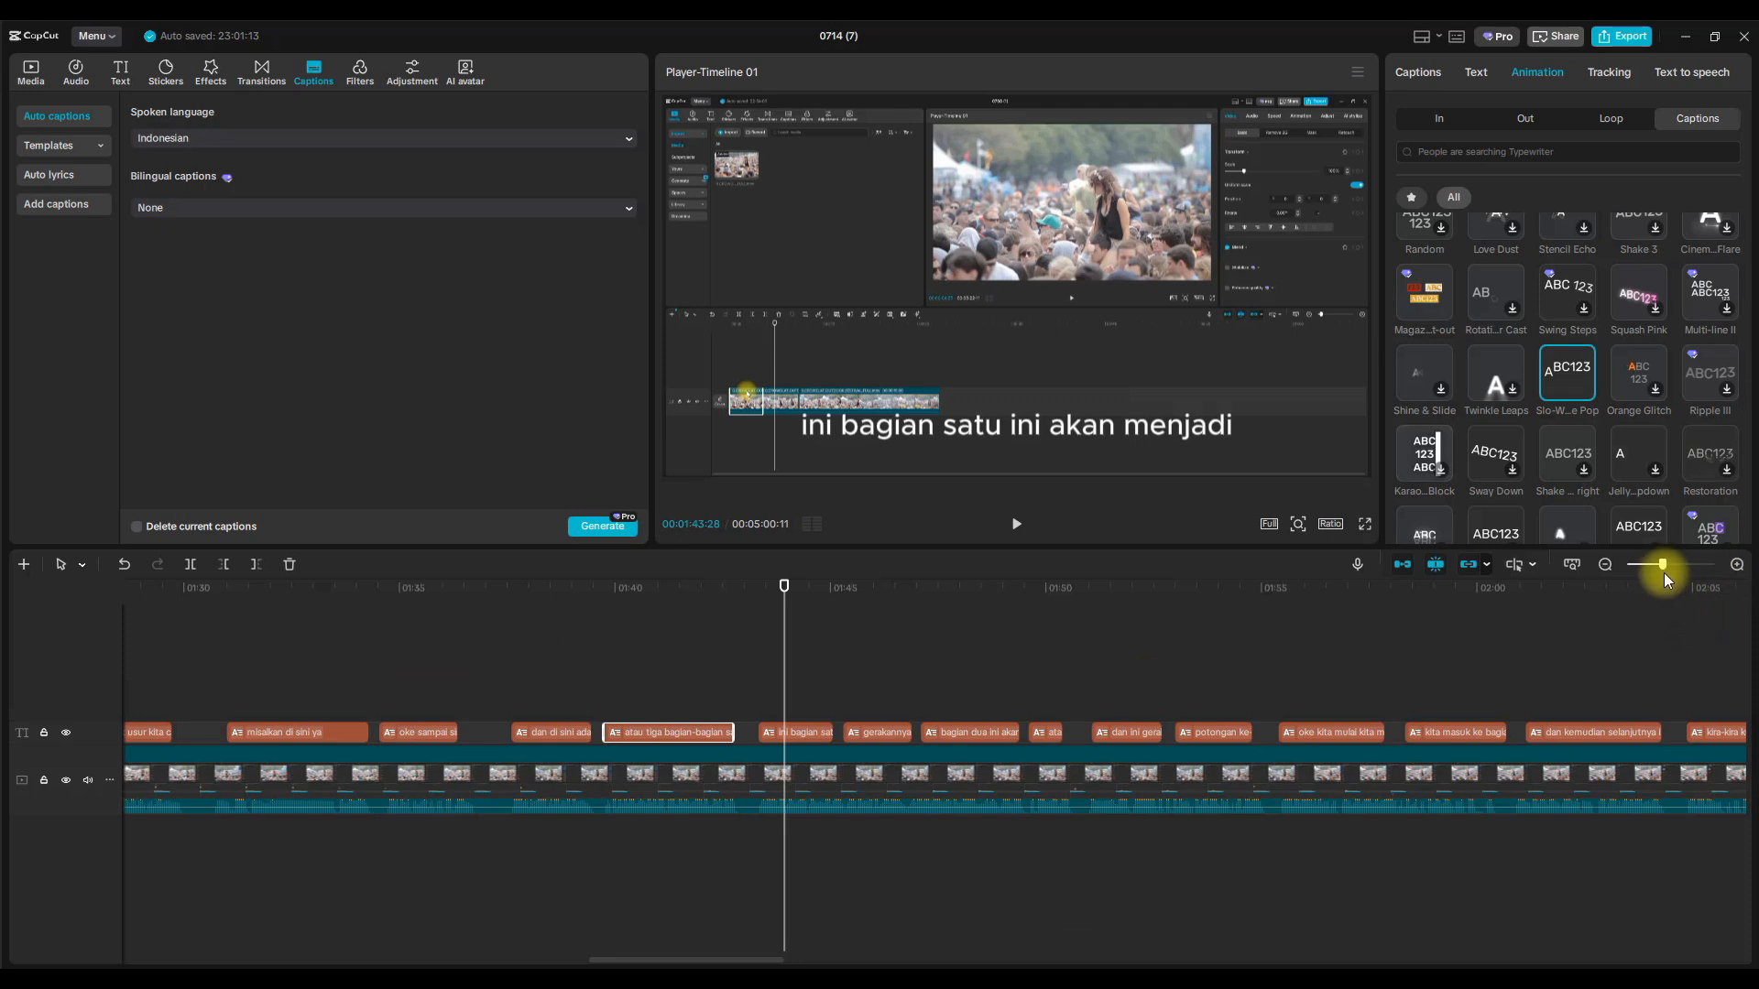
Select all captions across the timeline and apply the Bokeh Echo caption animation to them.
drag(1658, 563, 1641, 564)
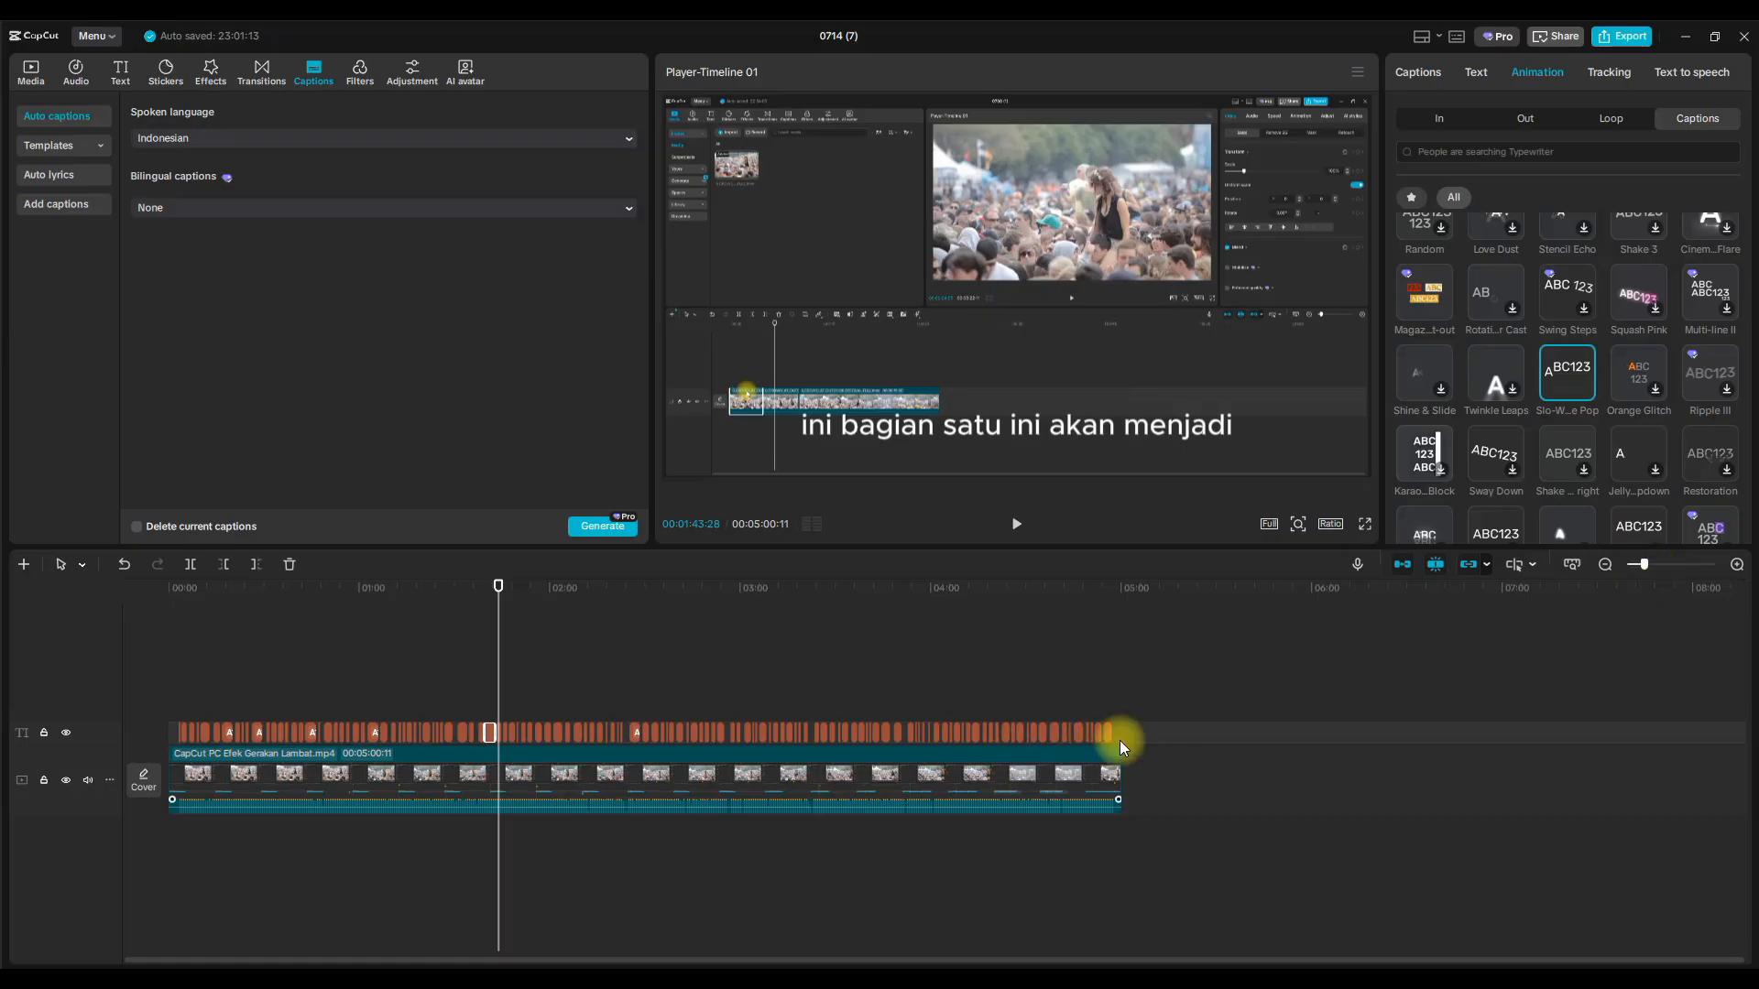
drag(1160, 733, 165, 730)
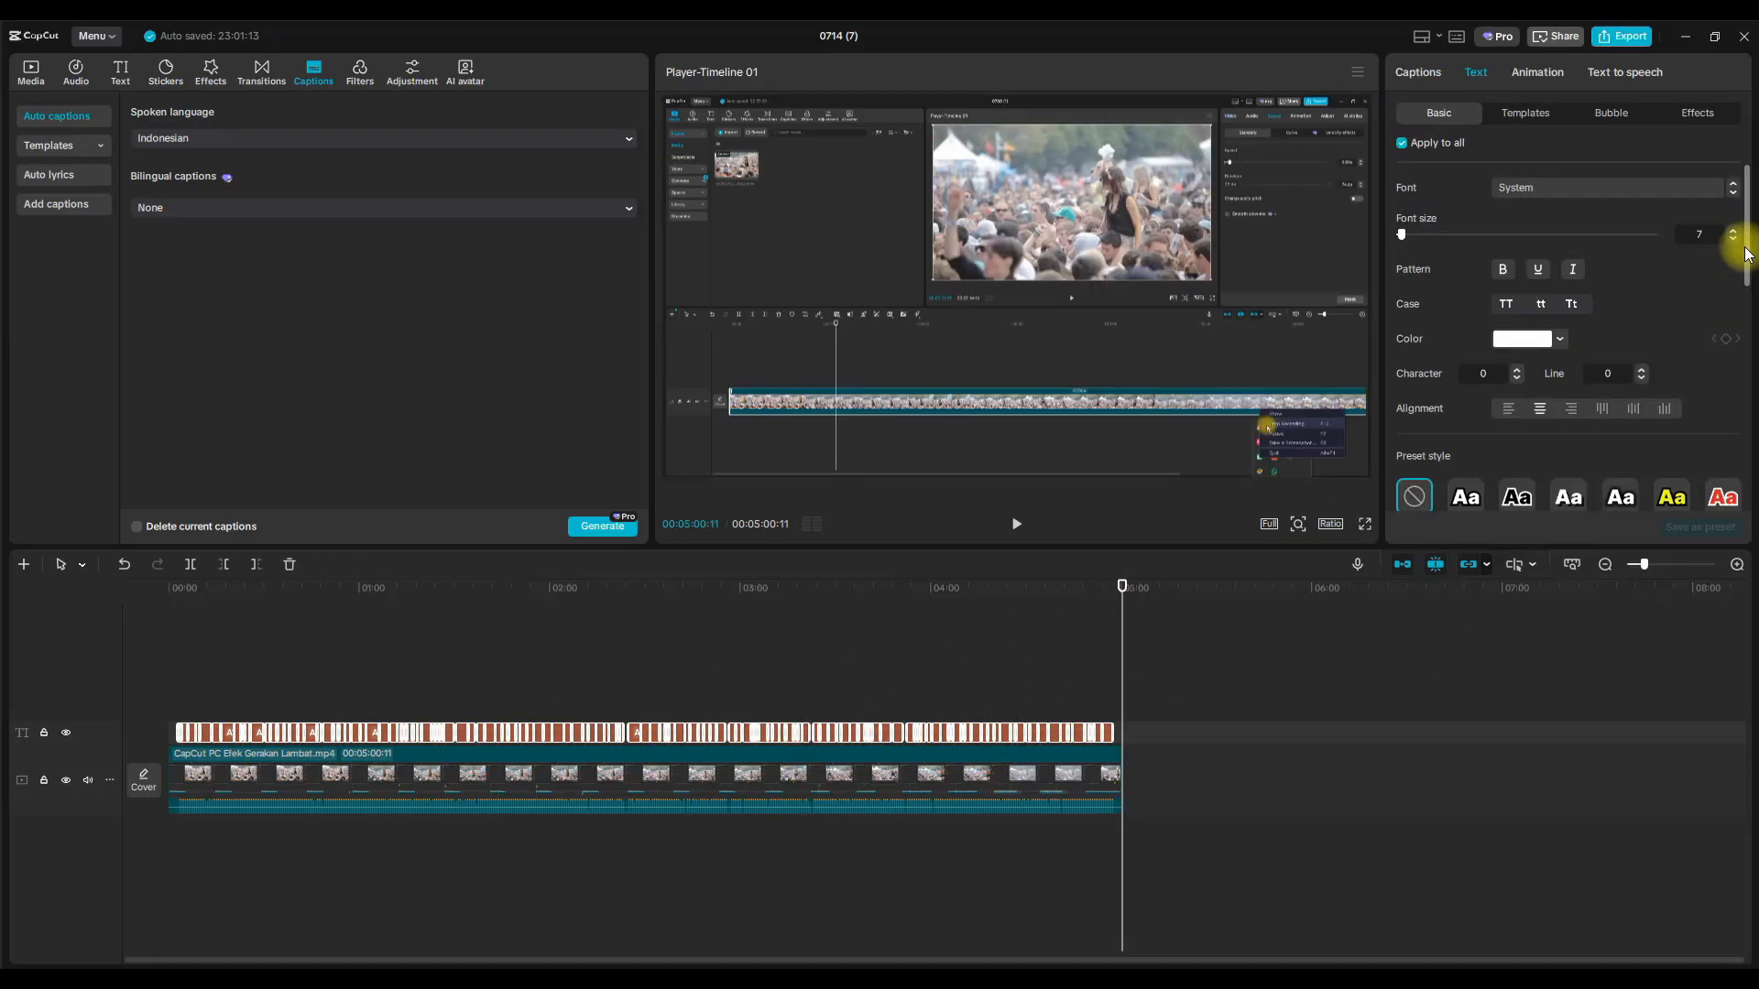
click(1523, 78)
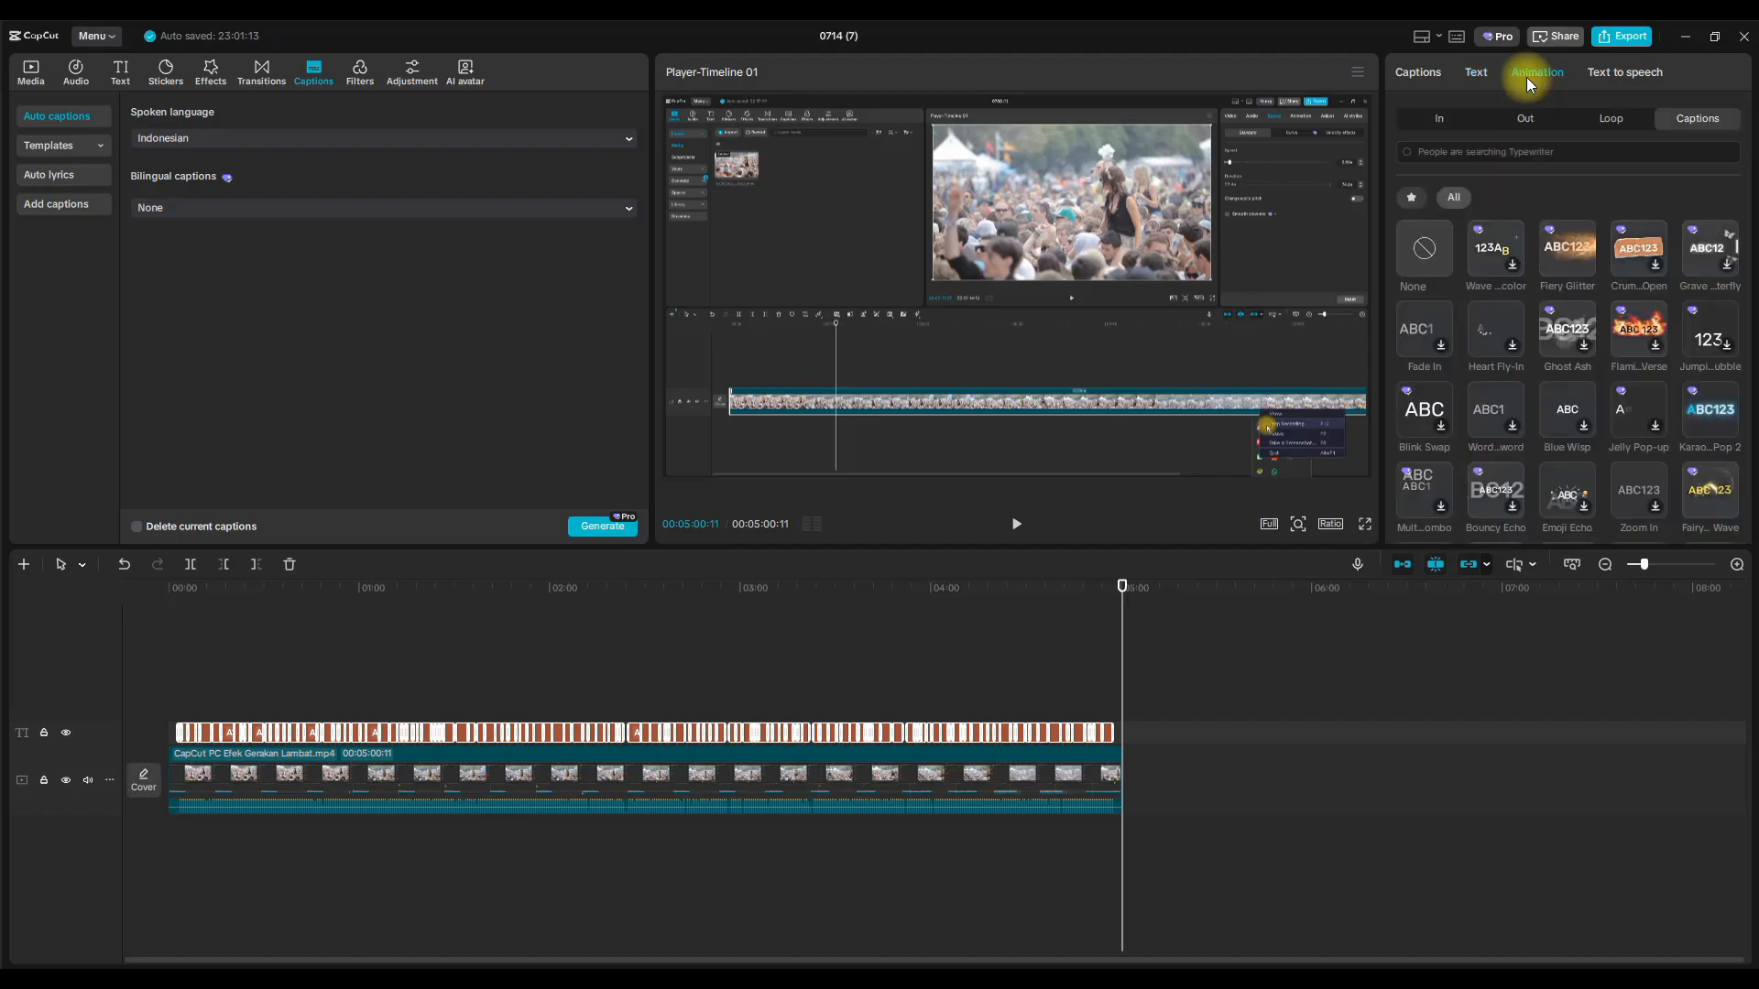
scroll(1579, 394, down, 3)
scroll(1579, 394, down, 3)
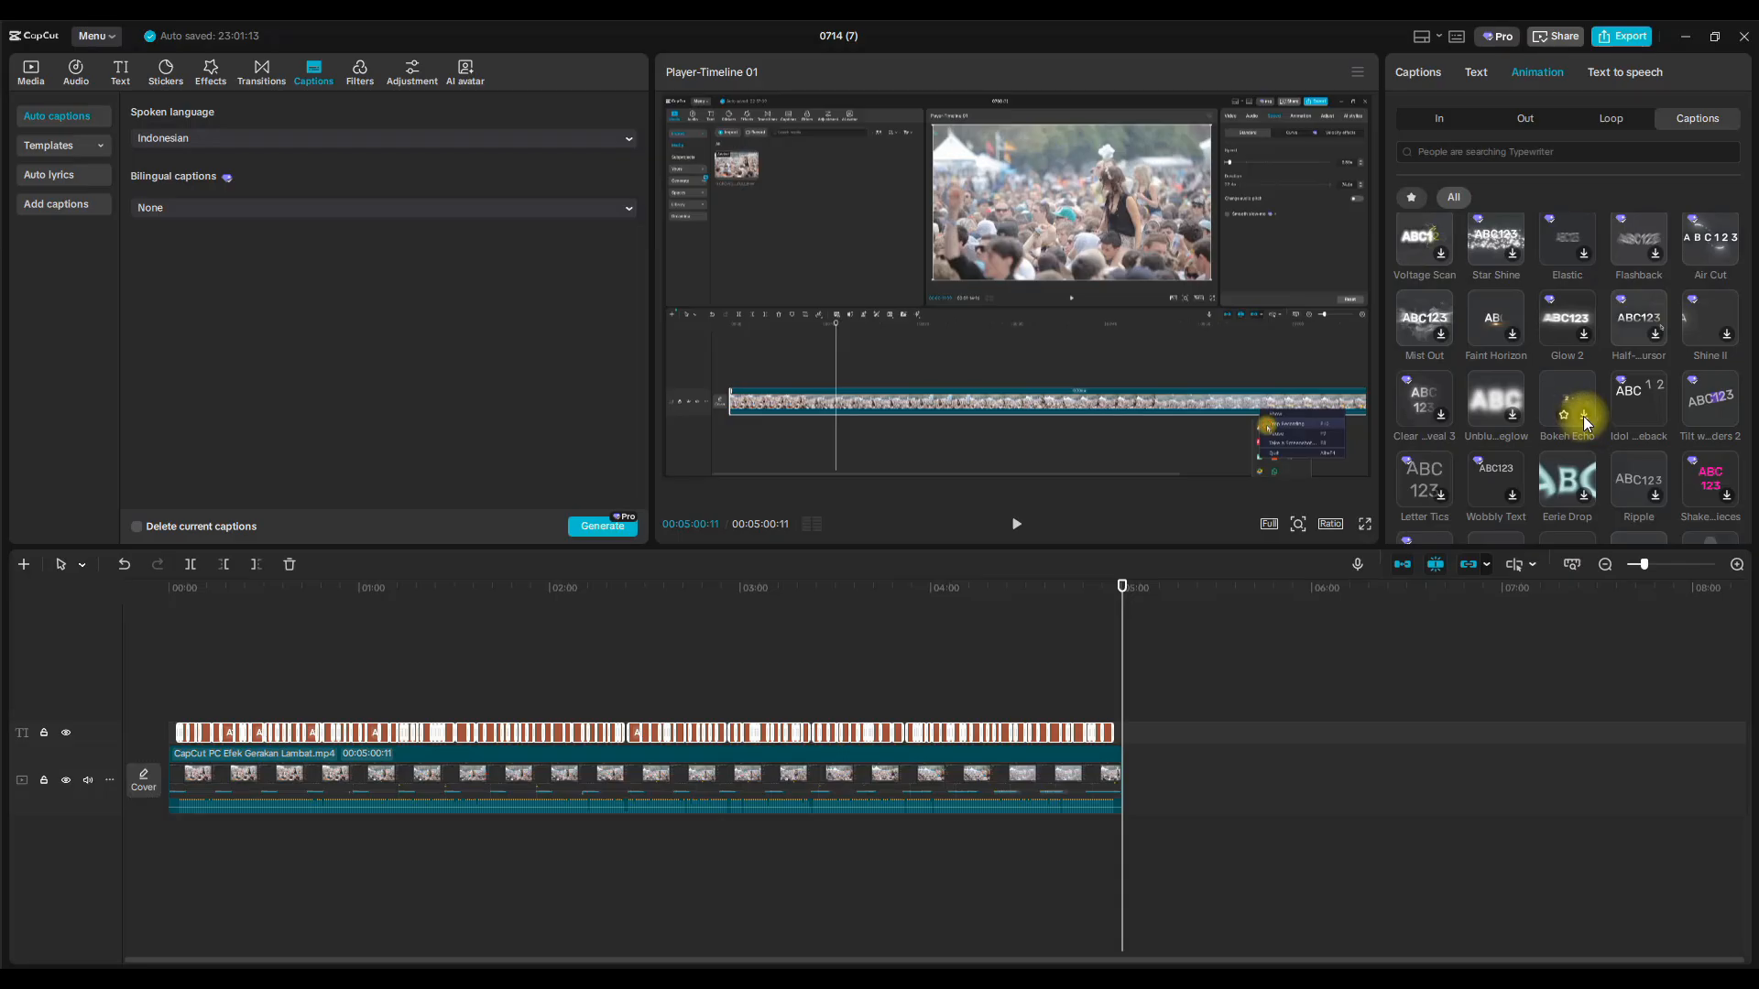
click(1585, 419)
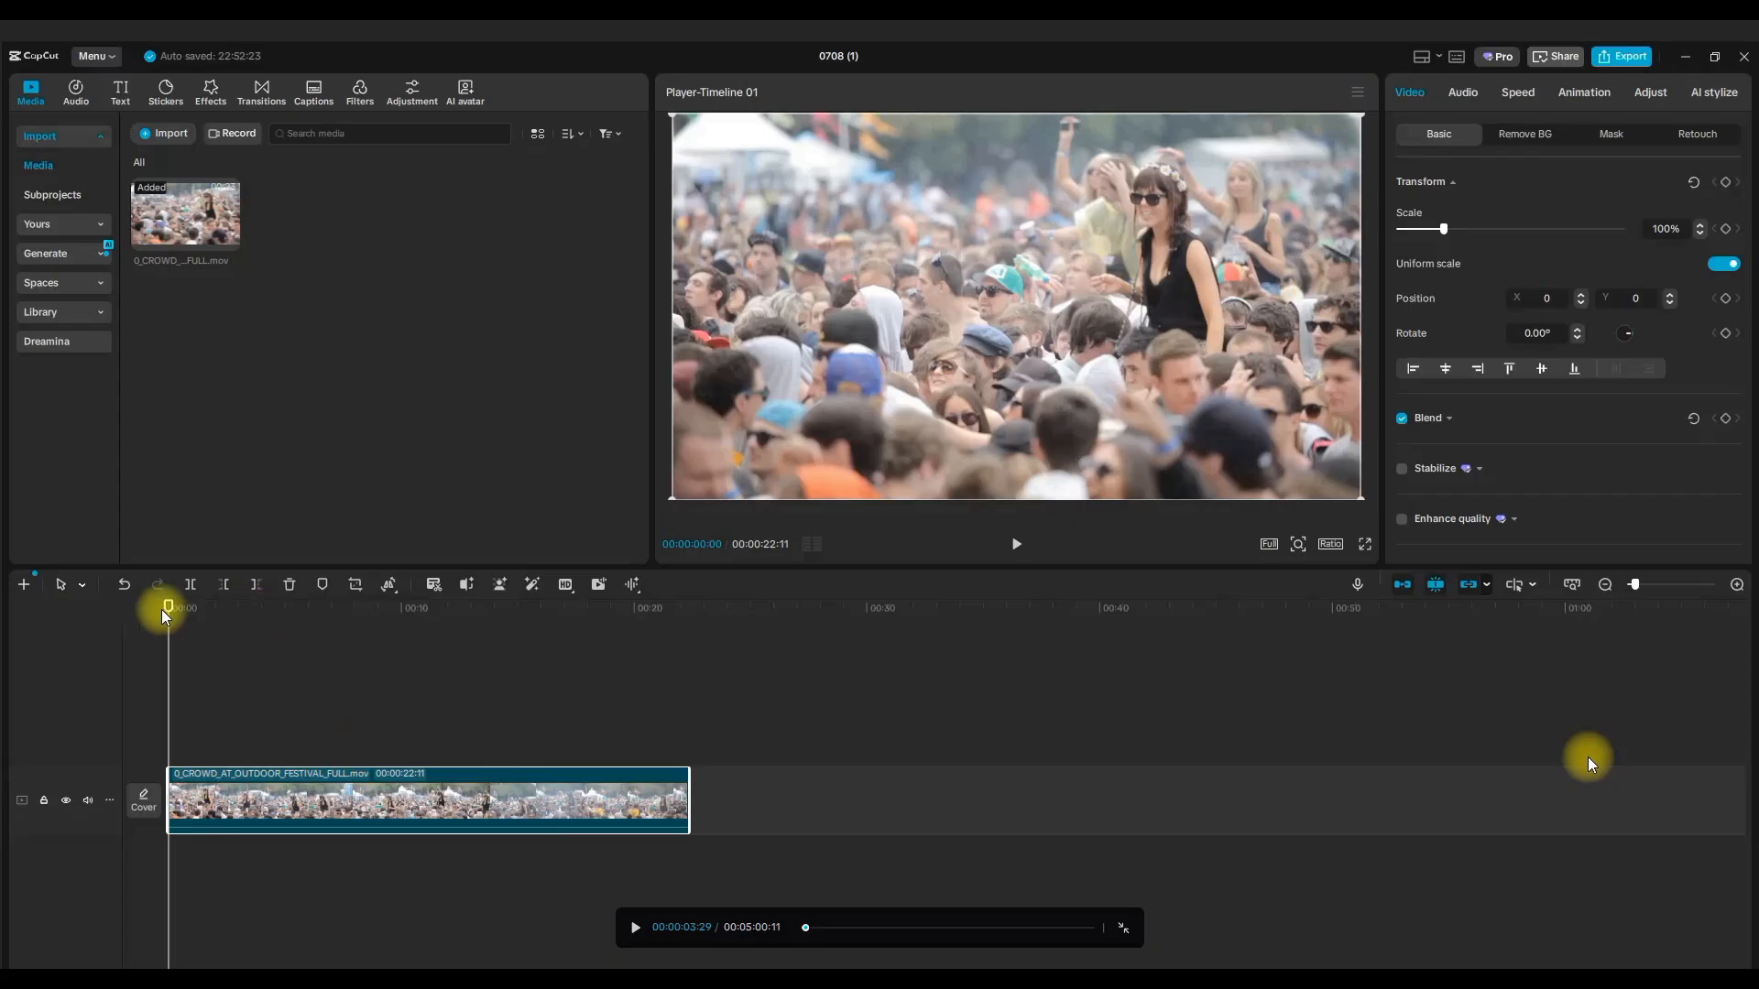
Preview the animated captions full screen from about 27 seconds, and continue playback in the editor.
click(828, 928)
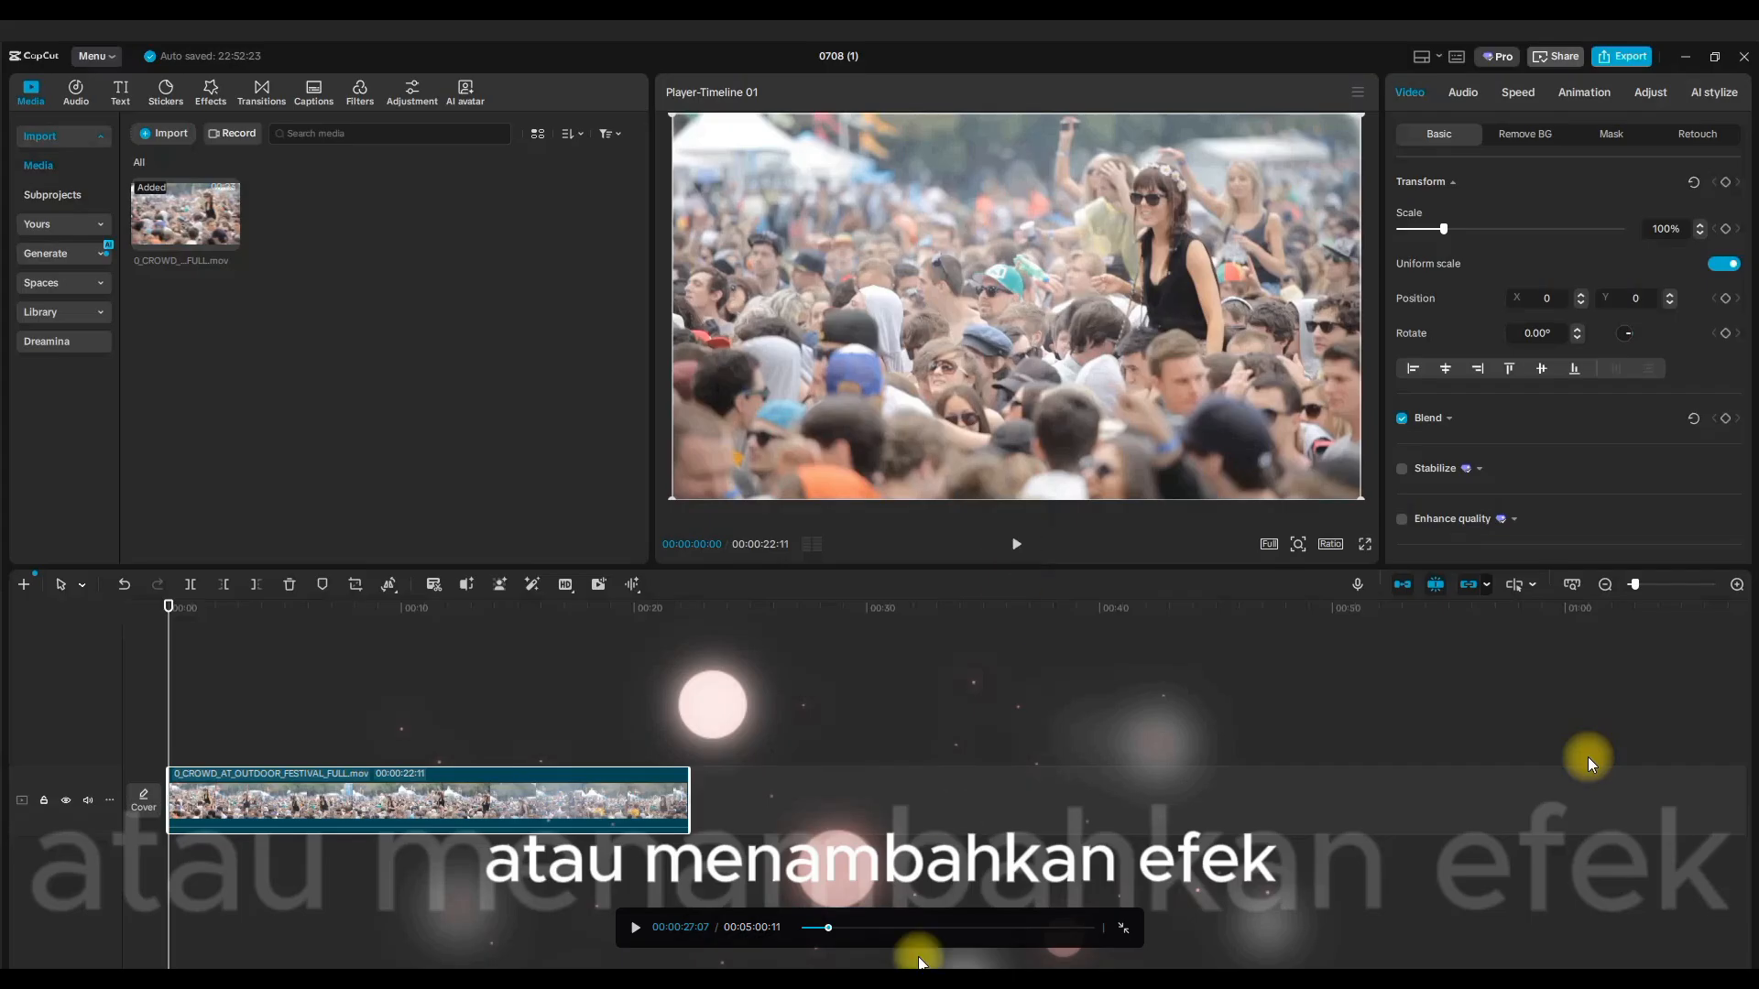
click(635, 928)
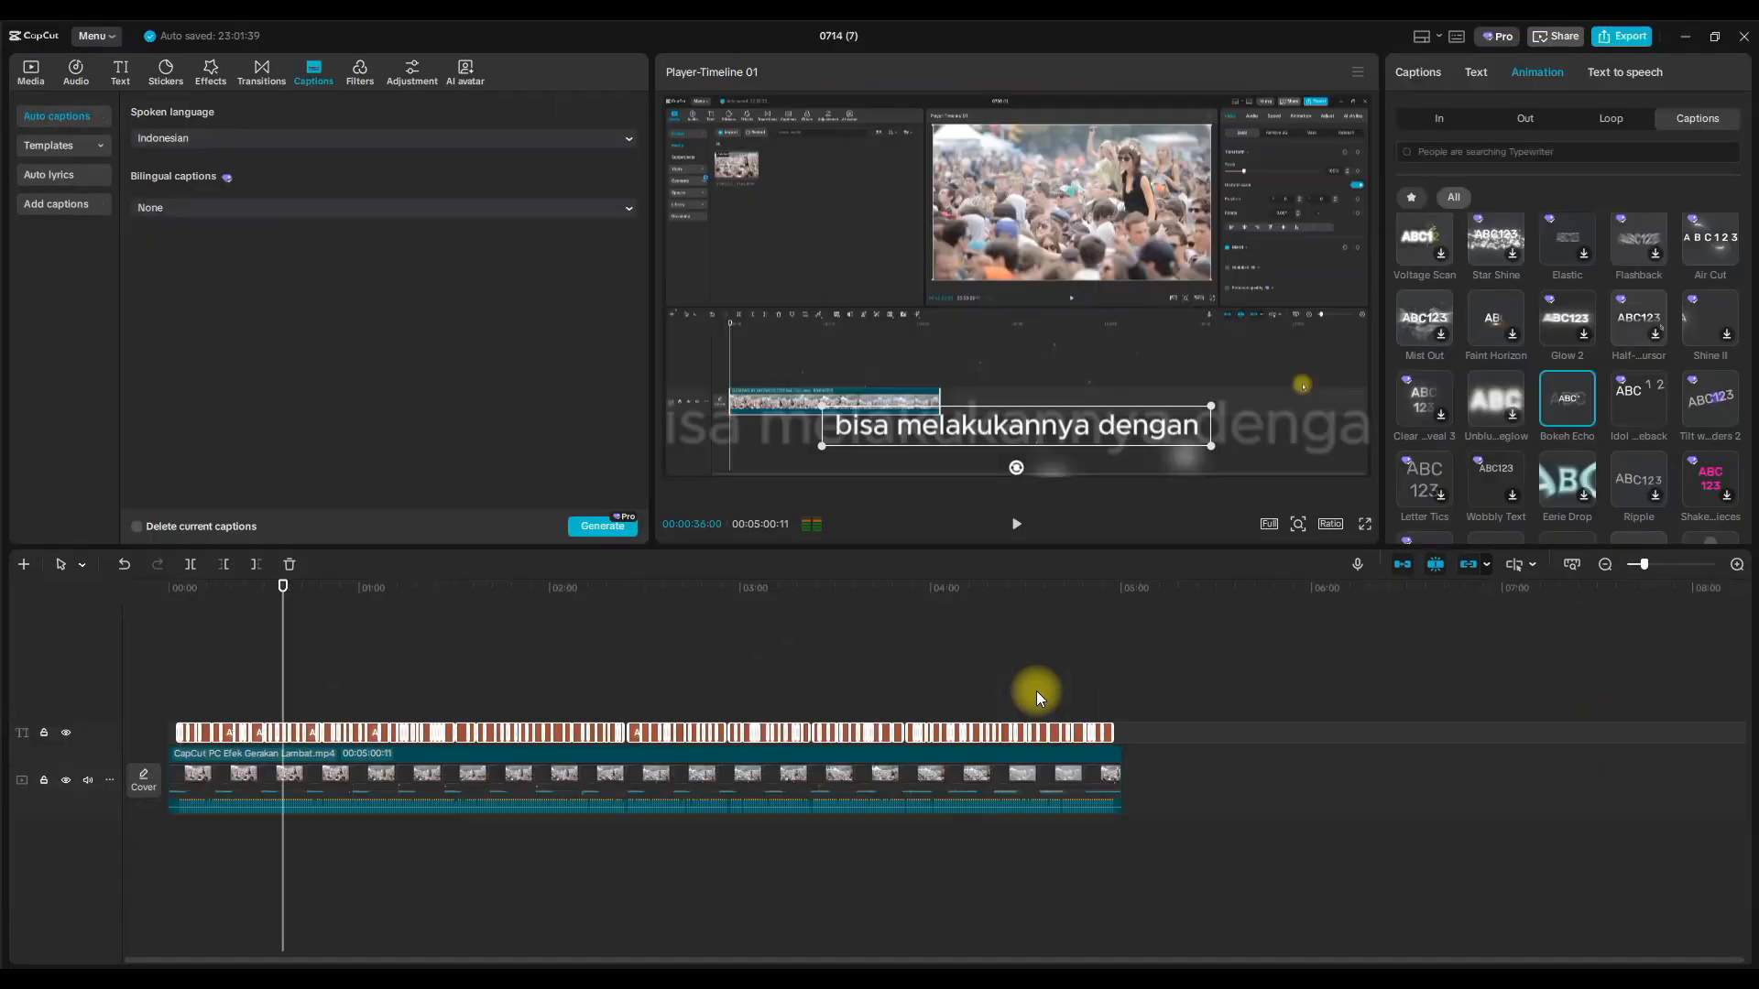
click(1016, 524)
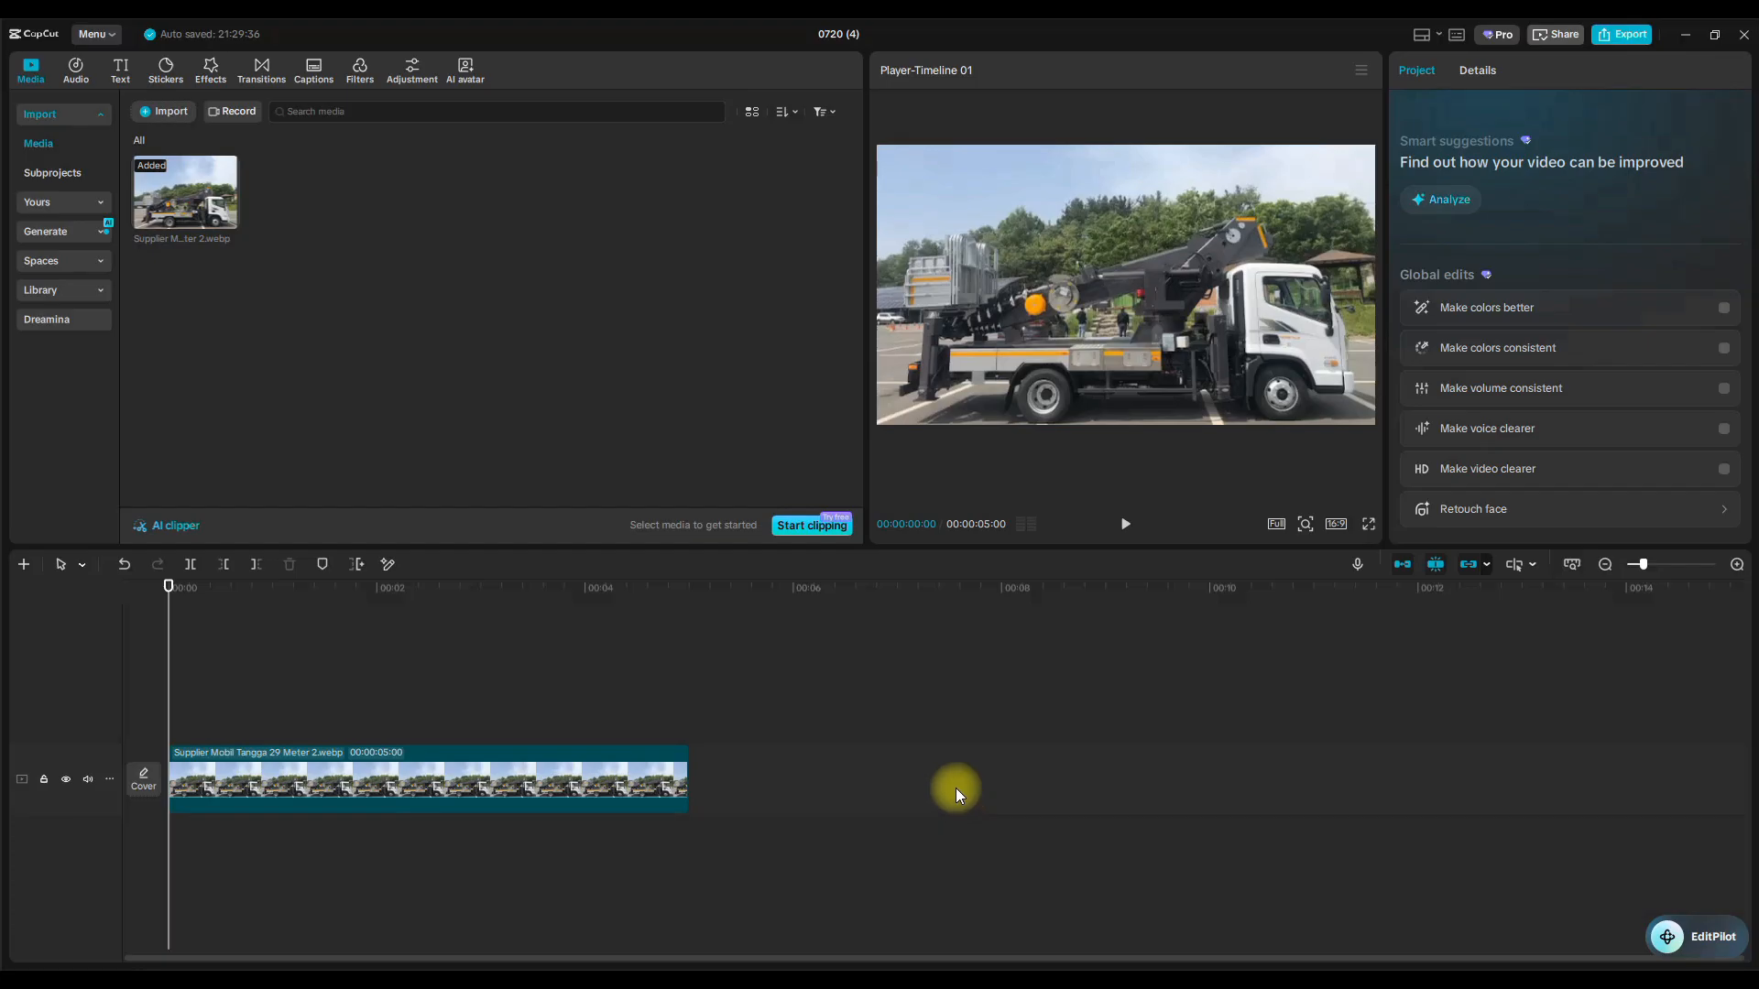
Play the still truck image clip in the 0720 (4) project from near its beginning.
click(1125, 527)
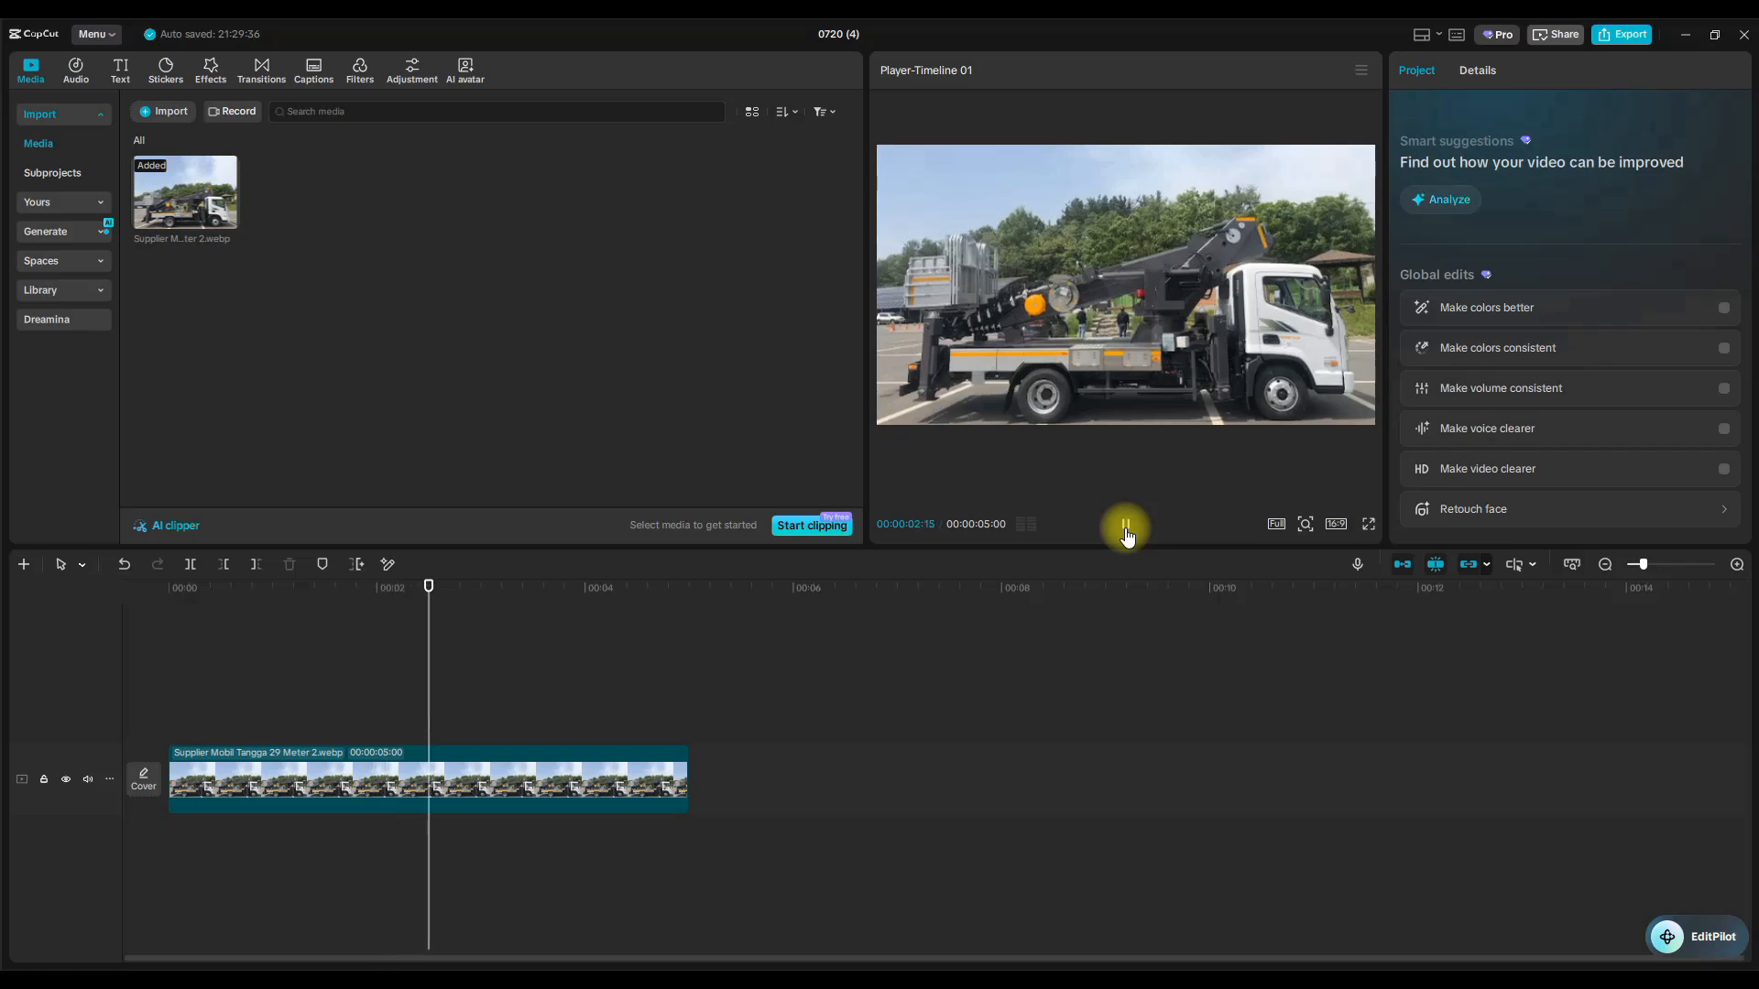
click(1126, 534)
click(248, 594)
click(1133, 536)
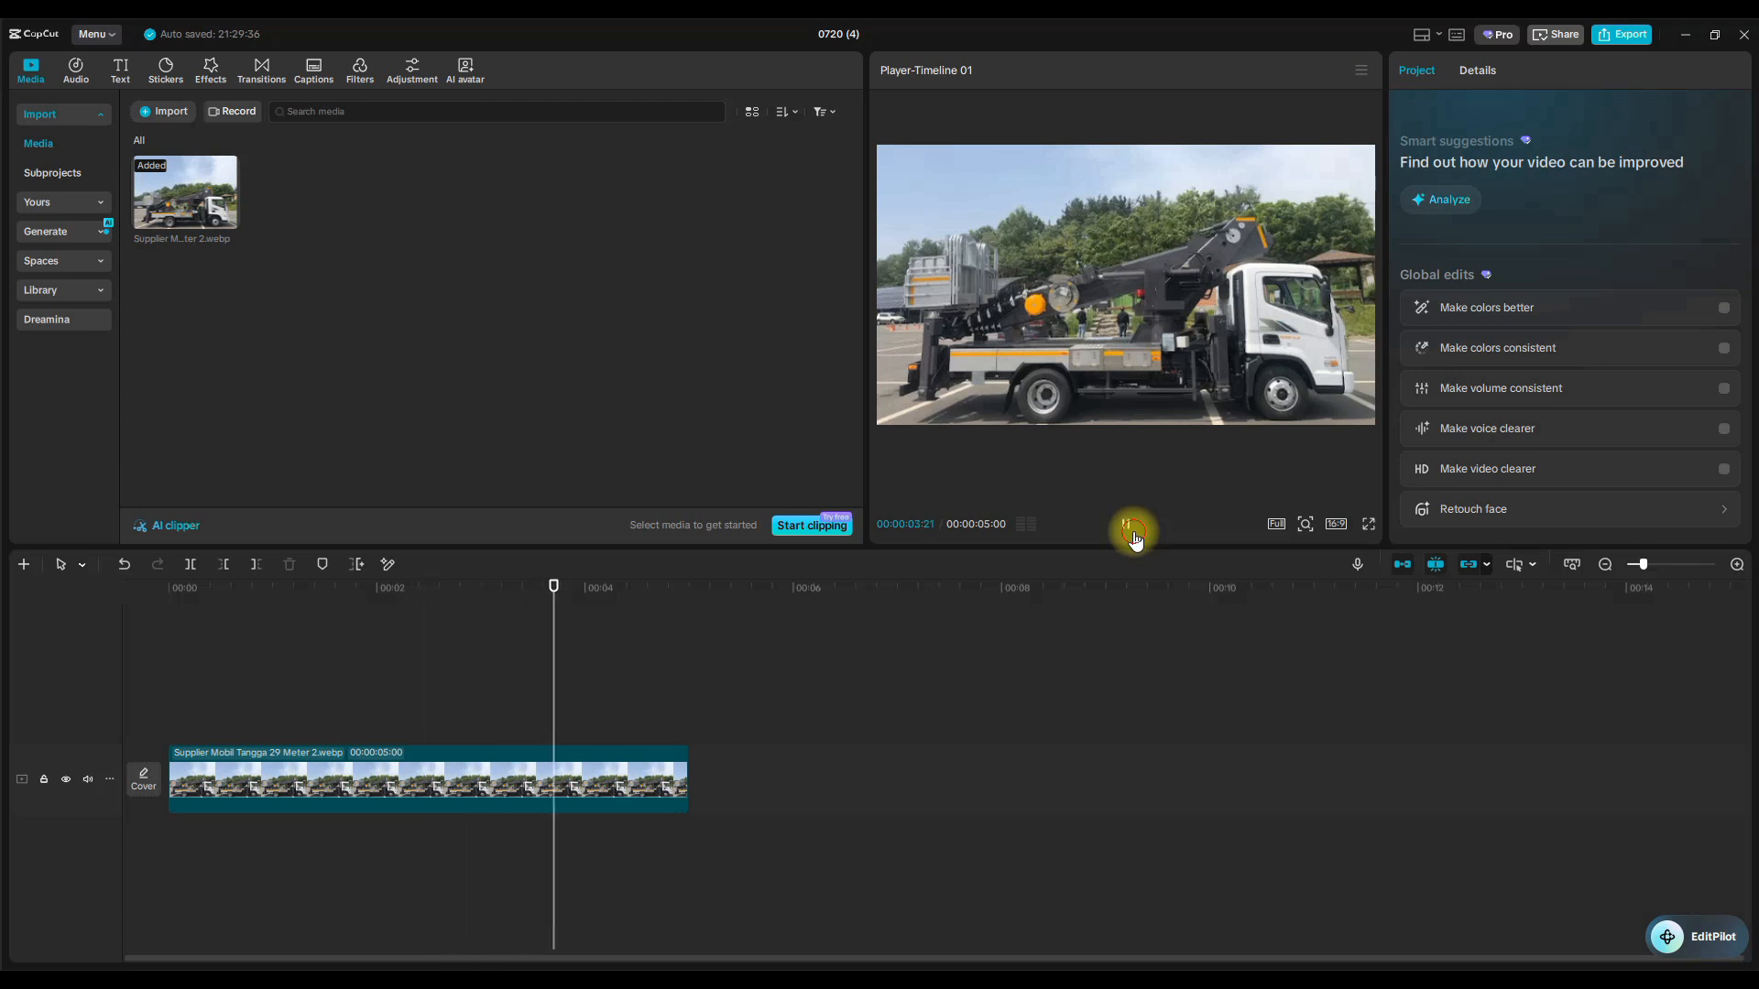
Extend the truck image clip to 00:00:05:20 and replay it from near the start.
click(678, 774)
drag(688, 775, 757, 791)
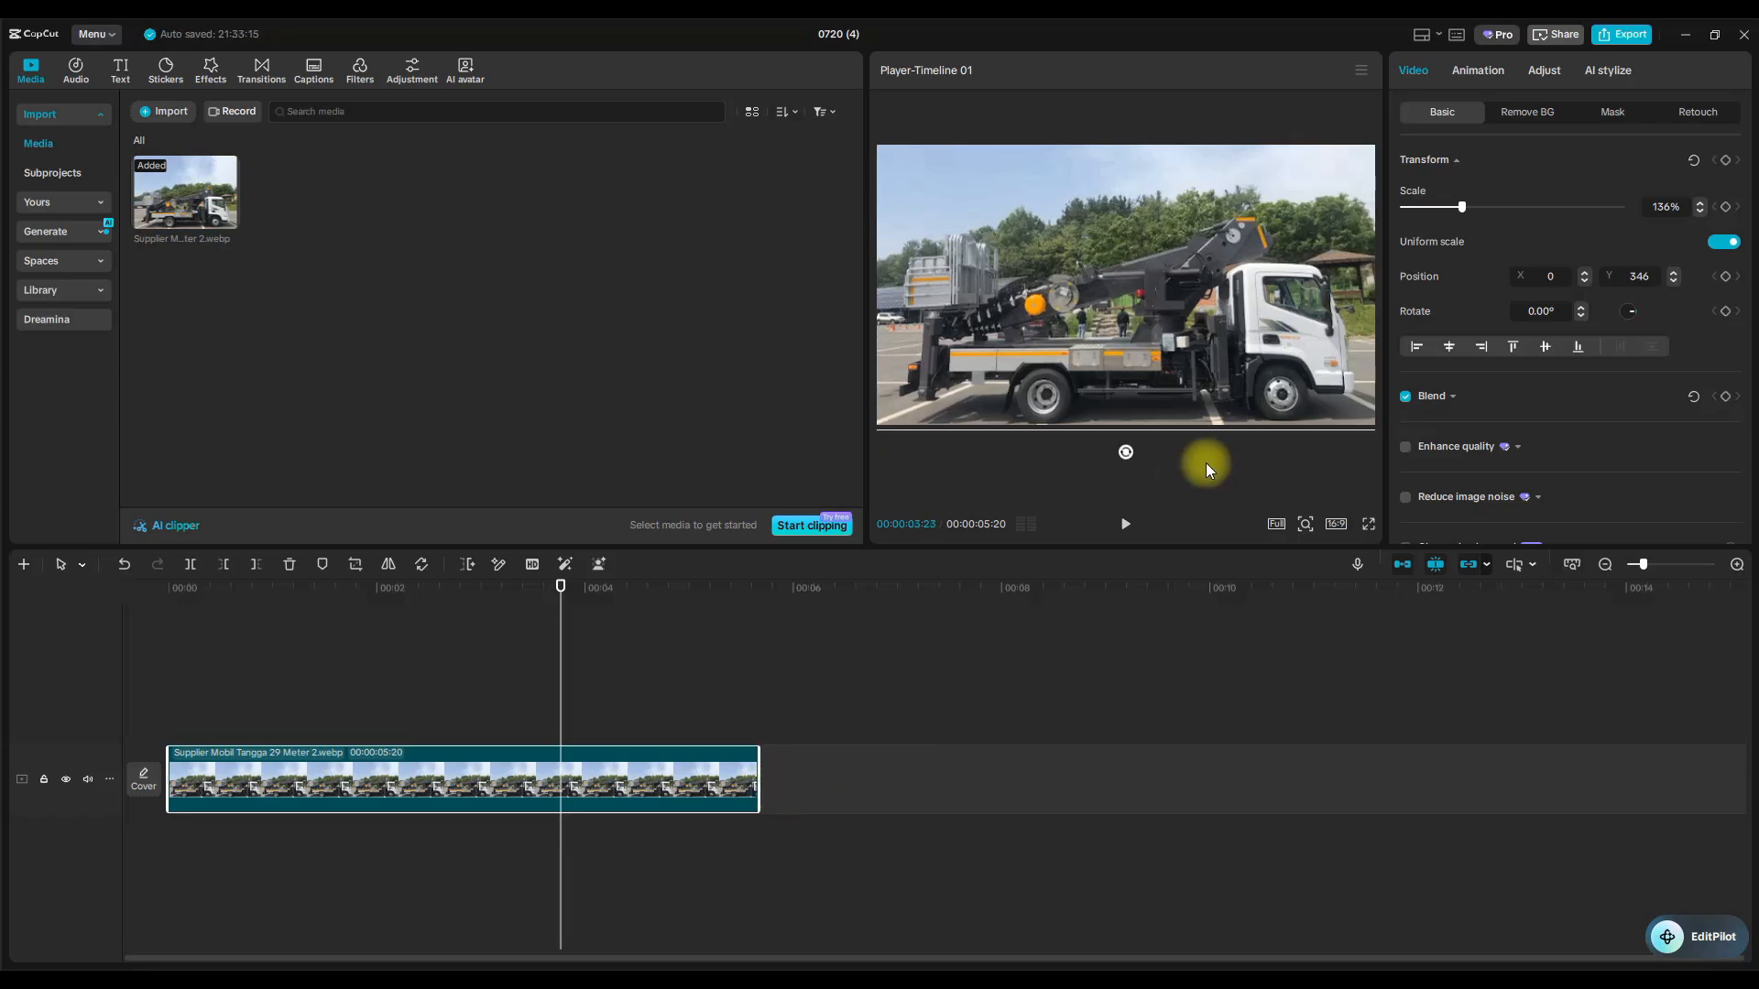
click(1125, 524)
click(228, 587)
click(1137, 525)
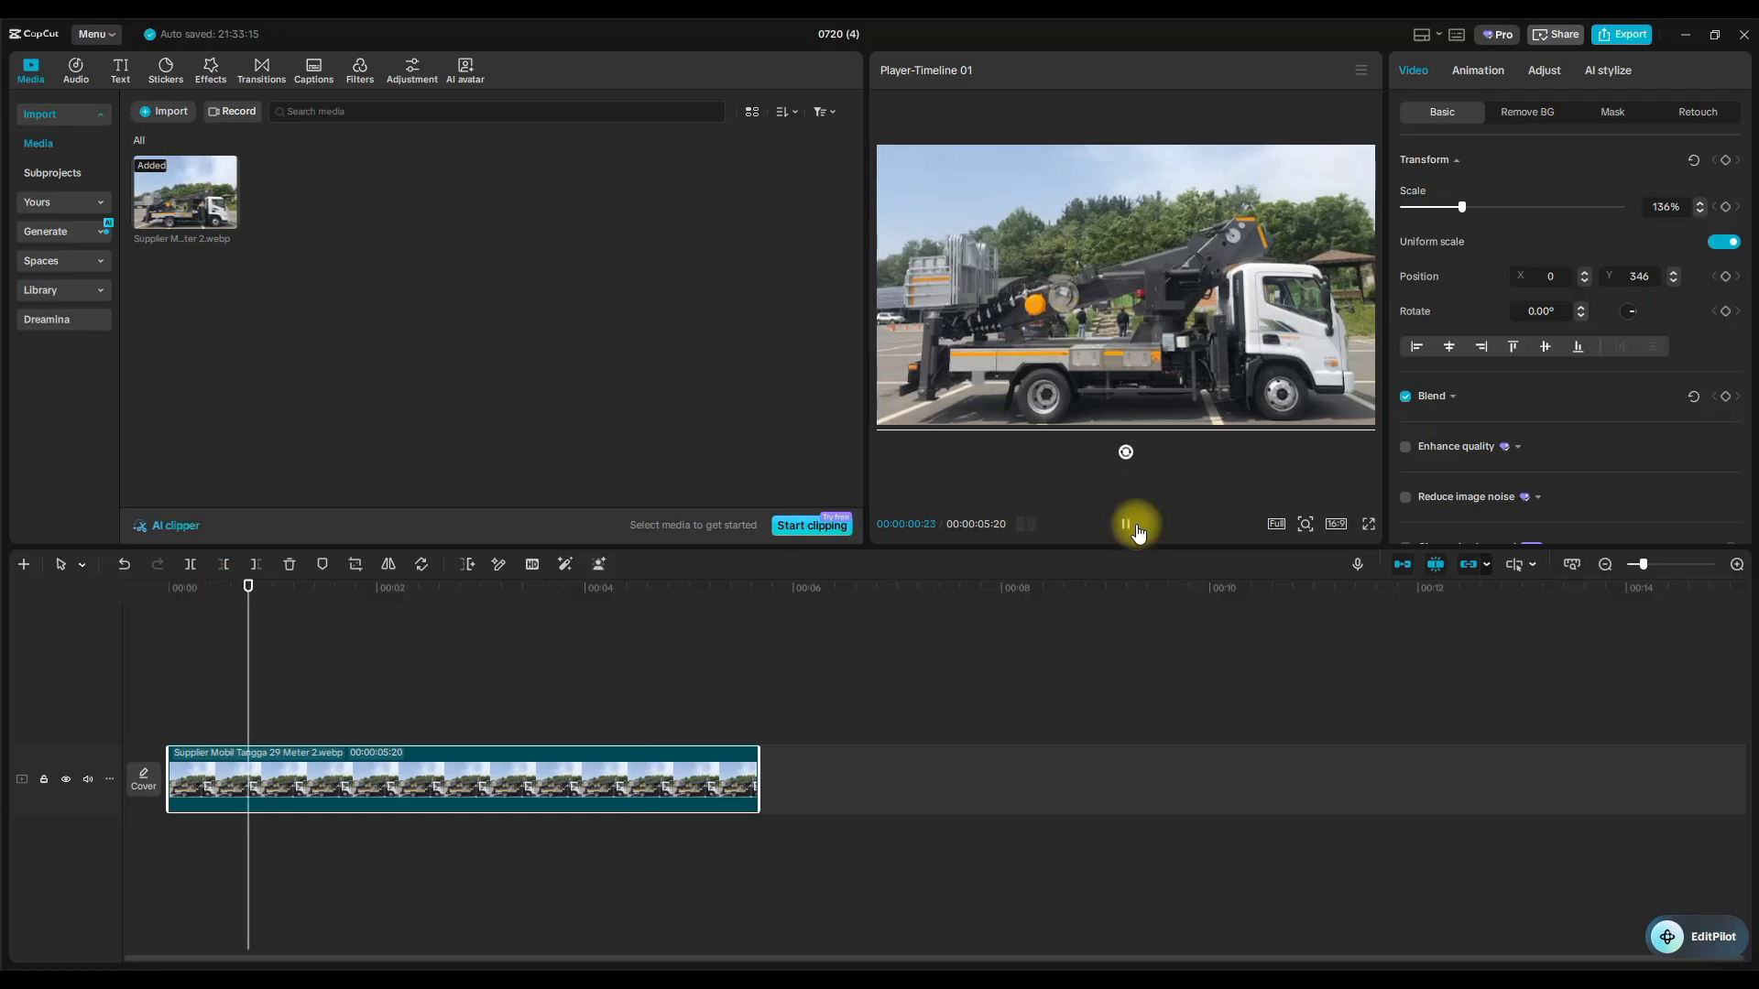
click(1136, 528)
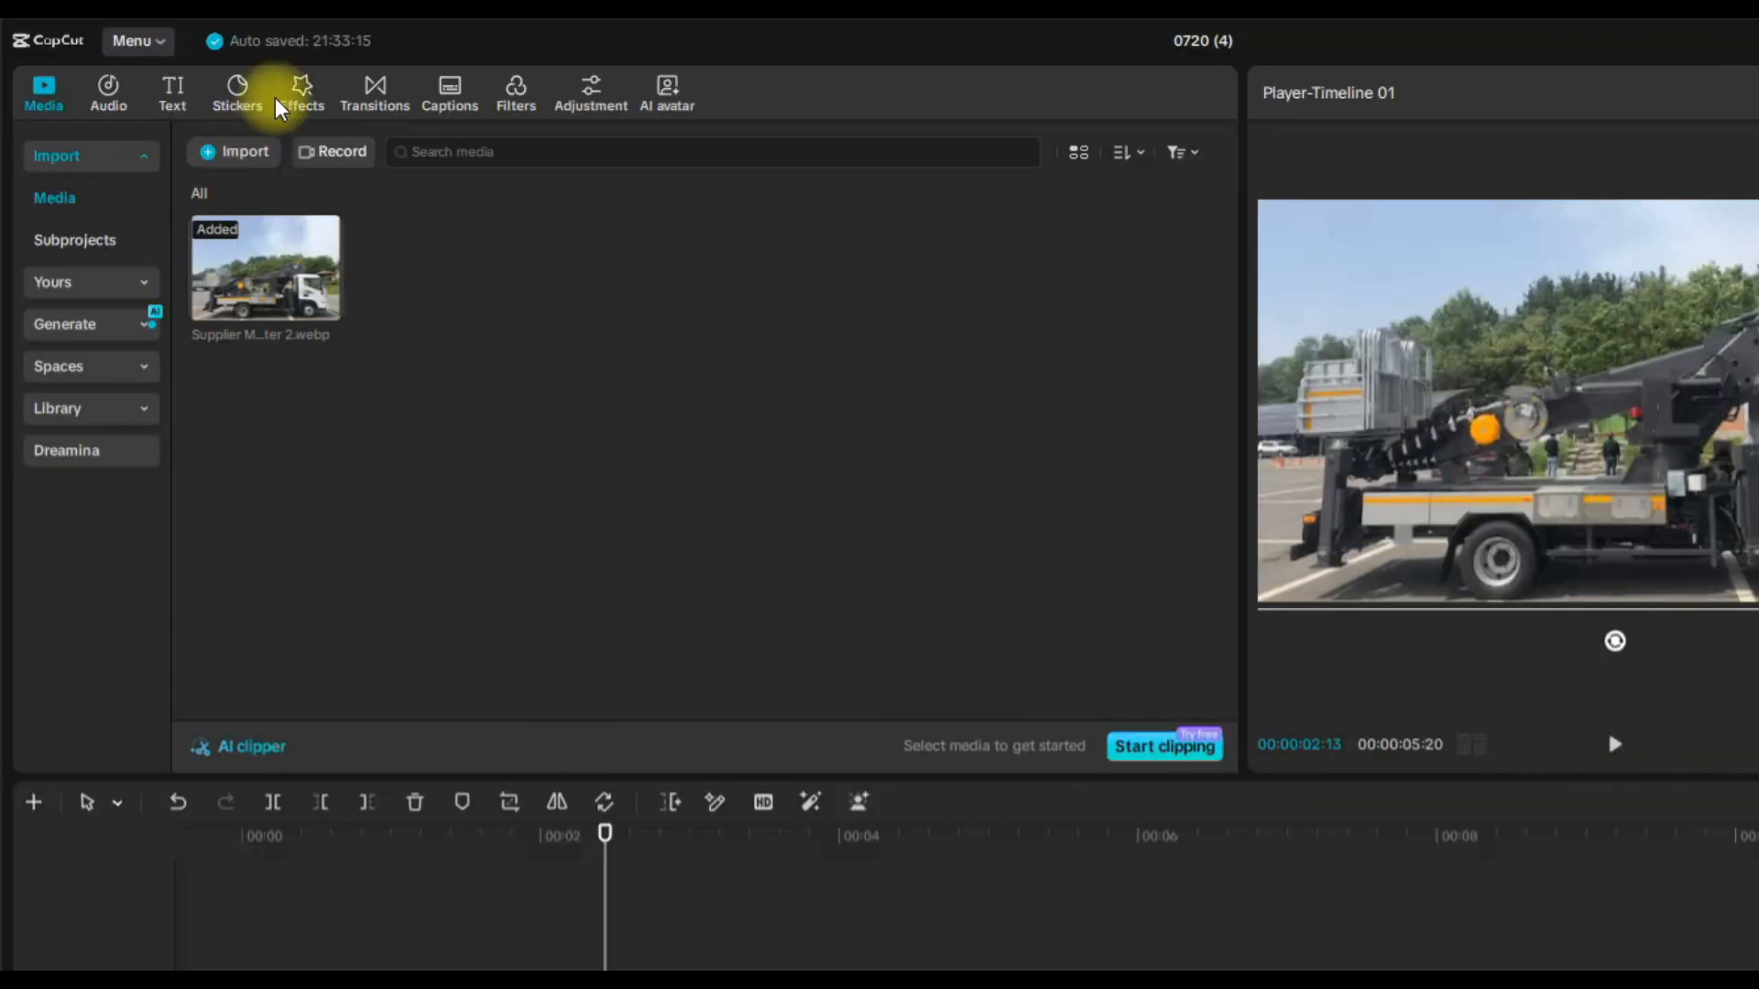
Browse the video effects categories and apply the 3D Zoom Pro motion effect to the truck clip.
click(205, 79)
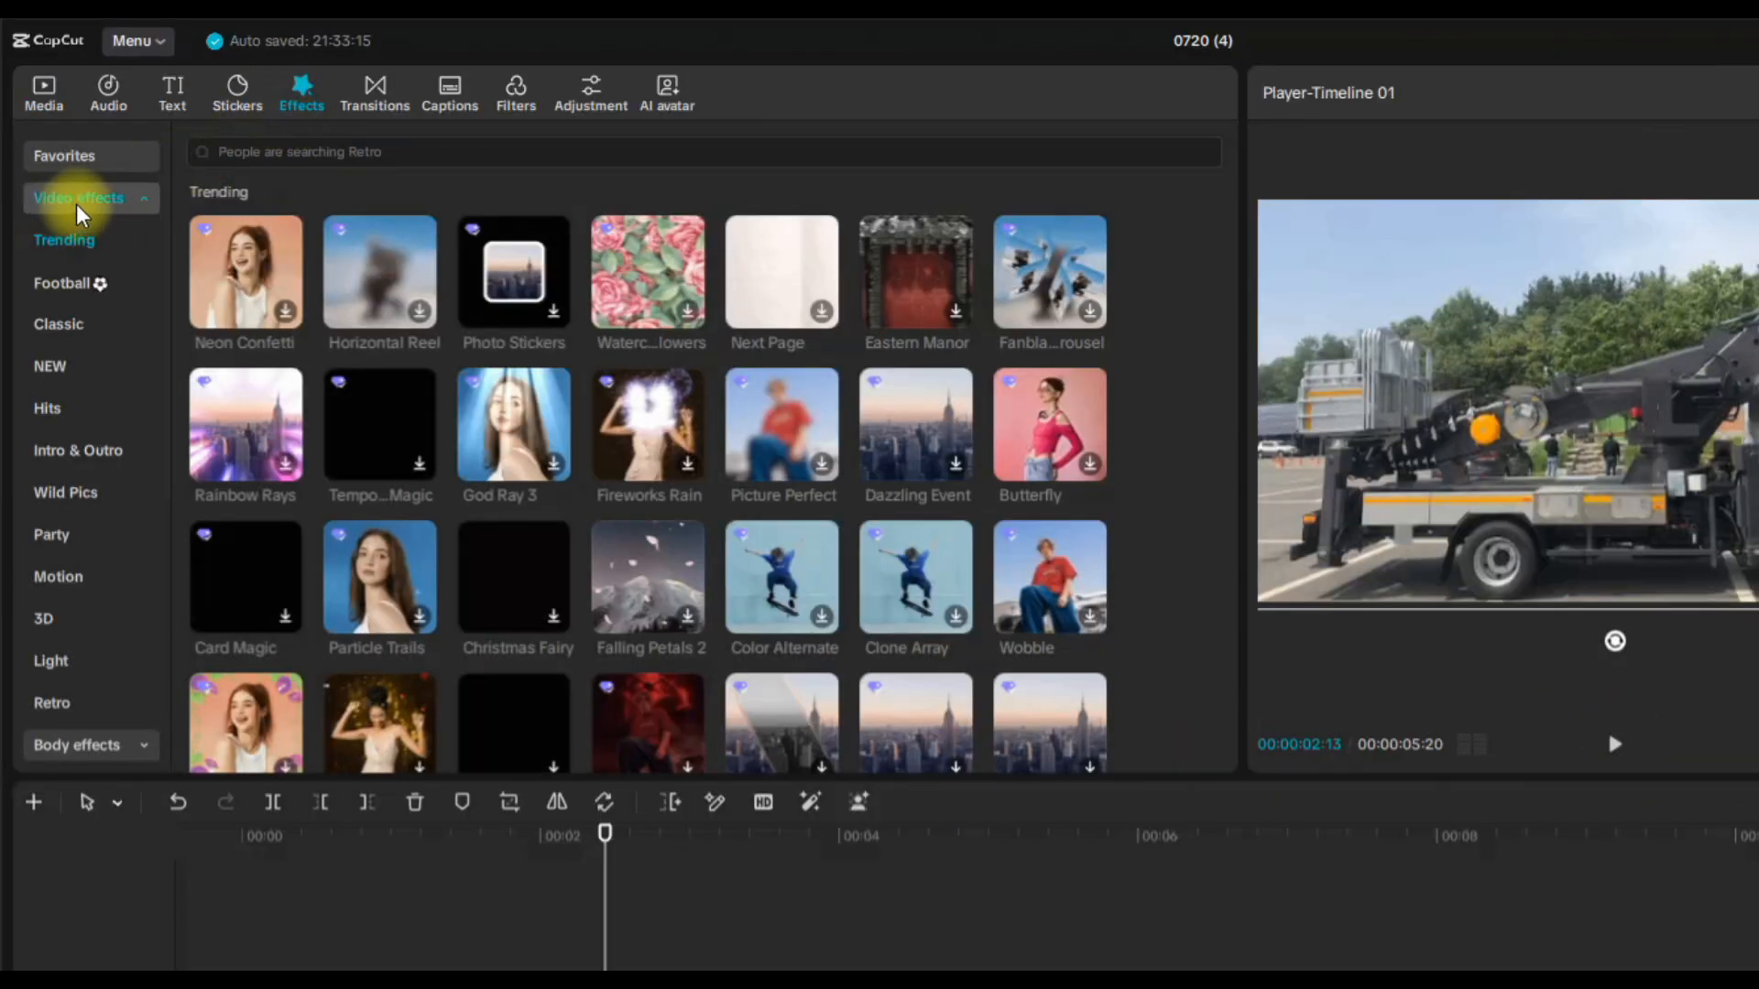
scroll(60, 407, down, 5)
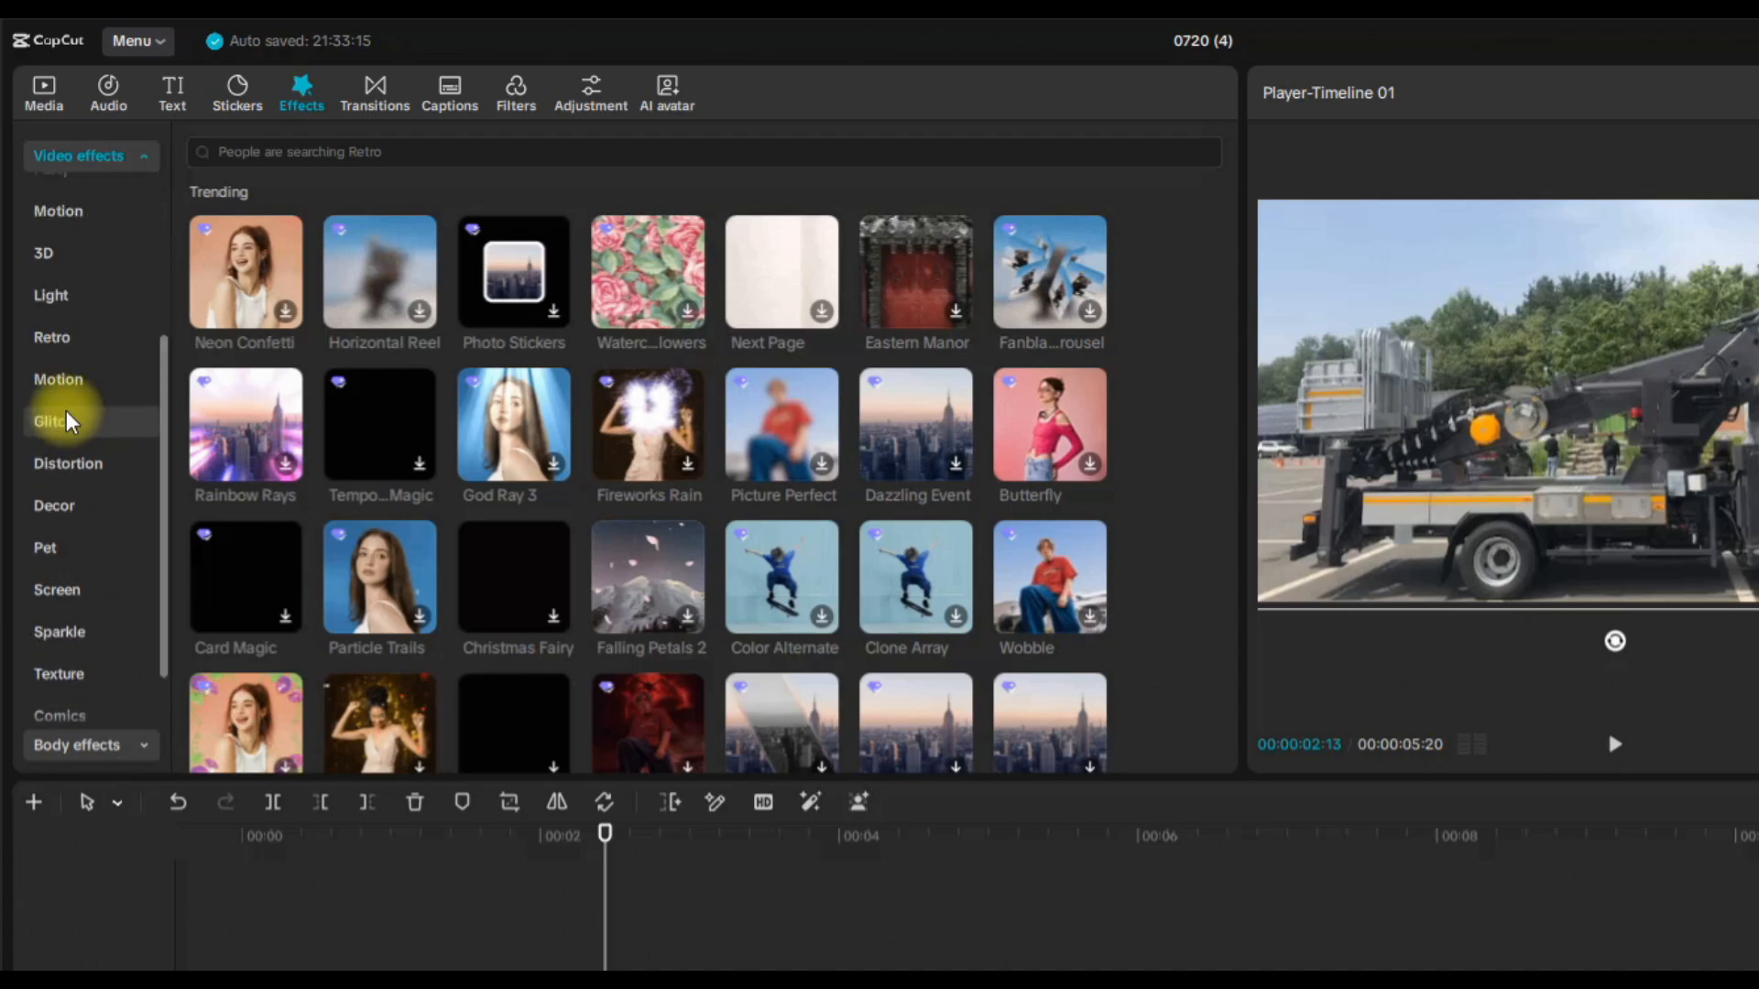
scroll(62, 412, down, 3)
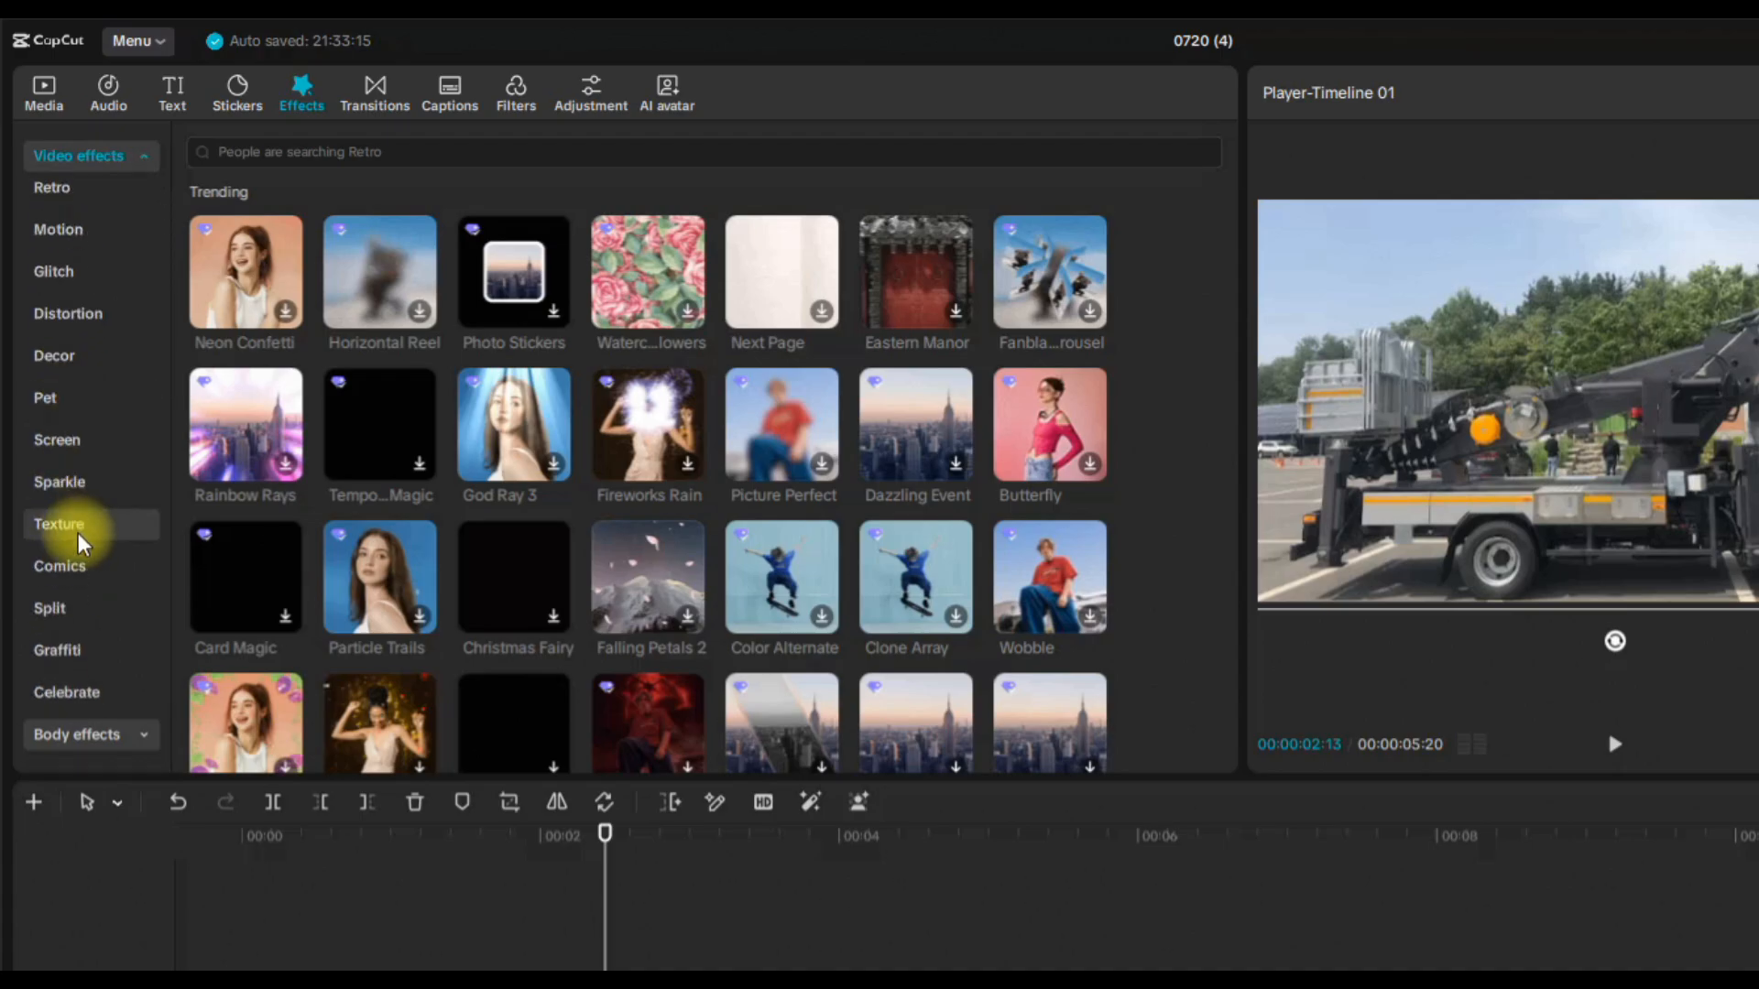
scroll(81, 542, up, 2)
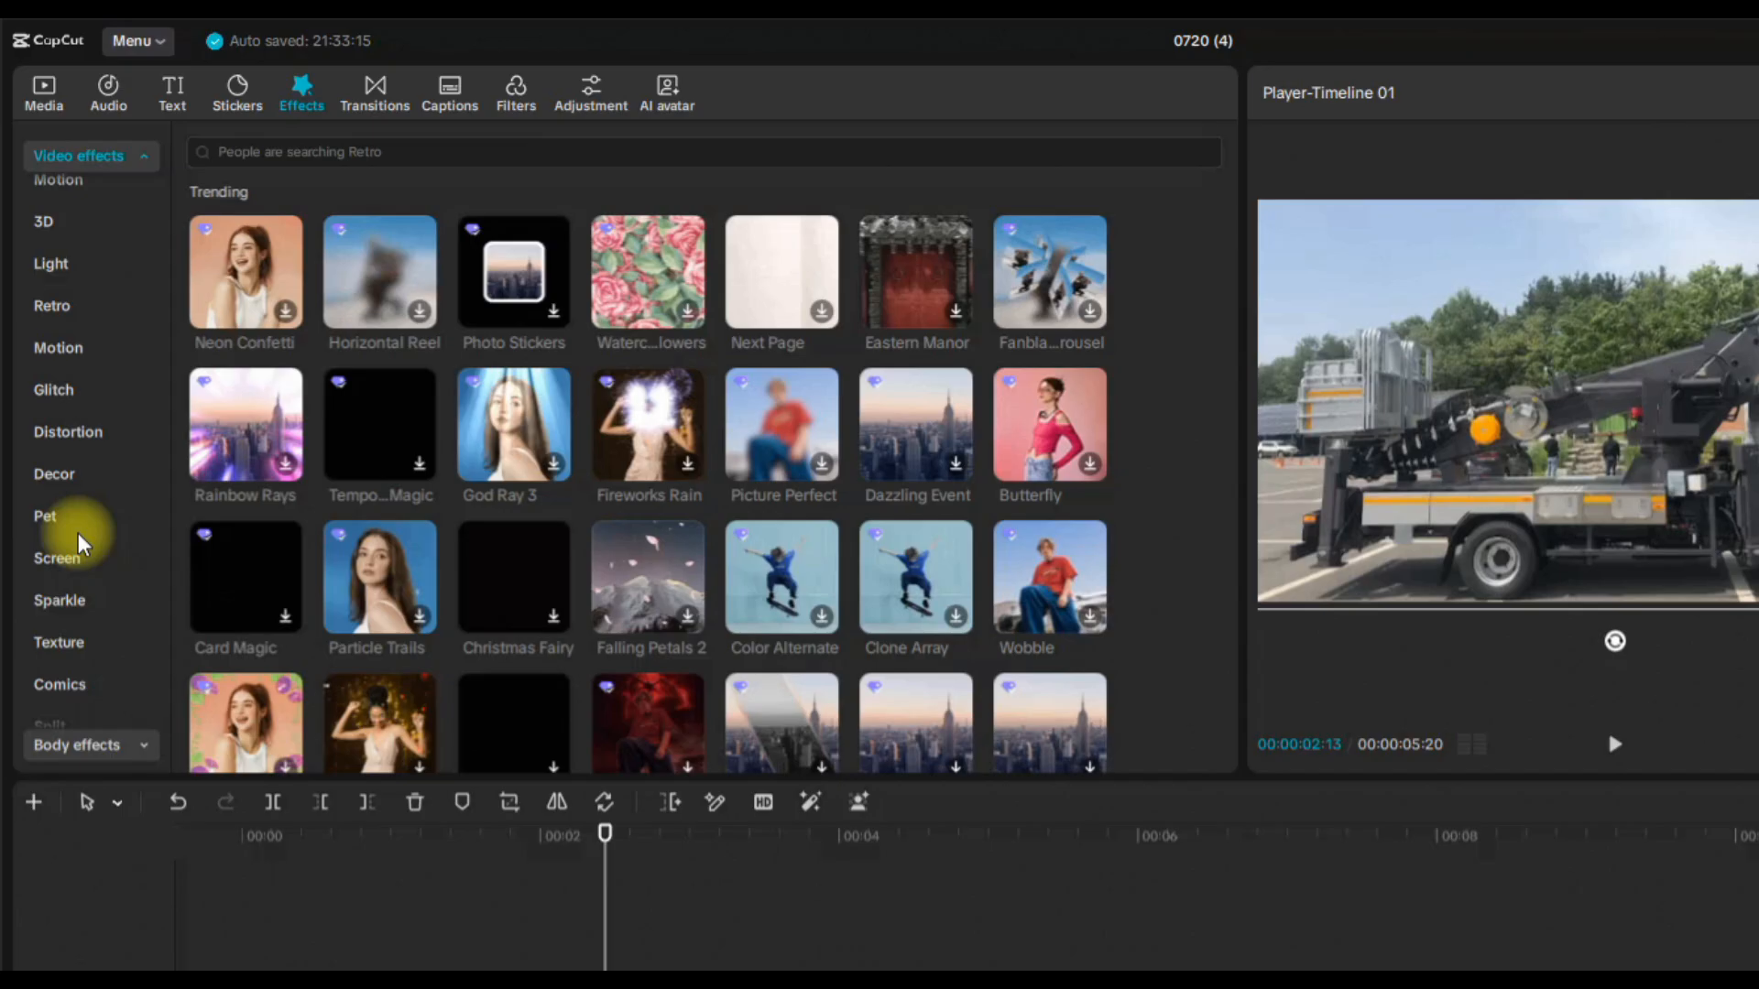
click(93, 351)
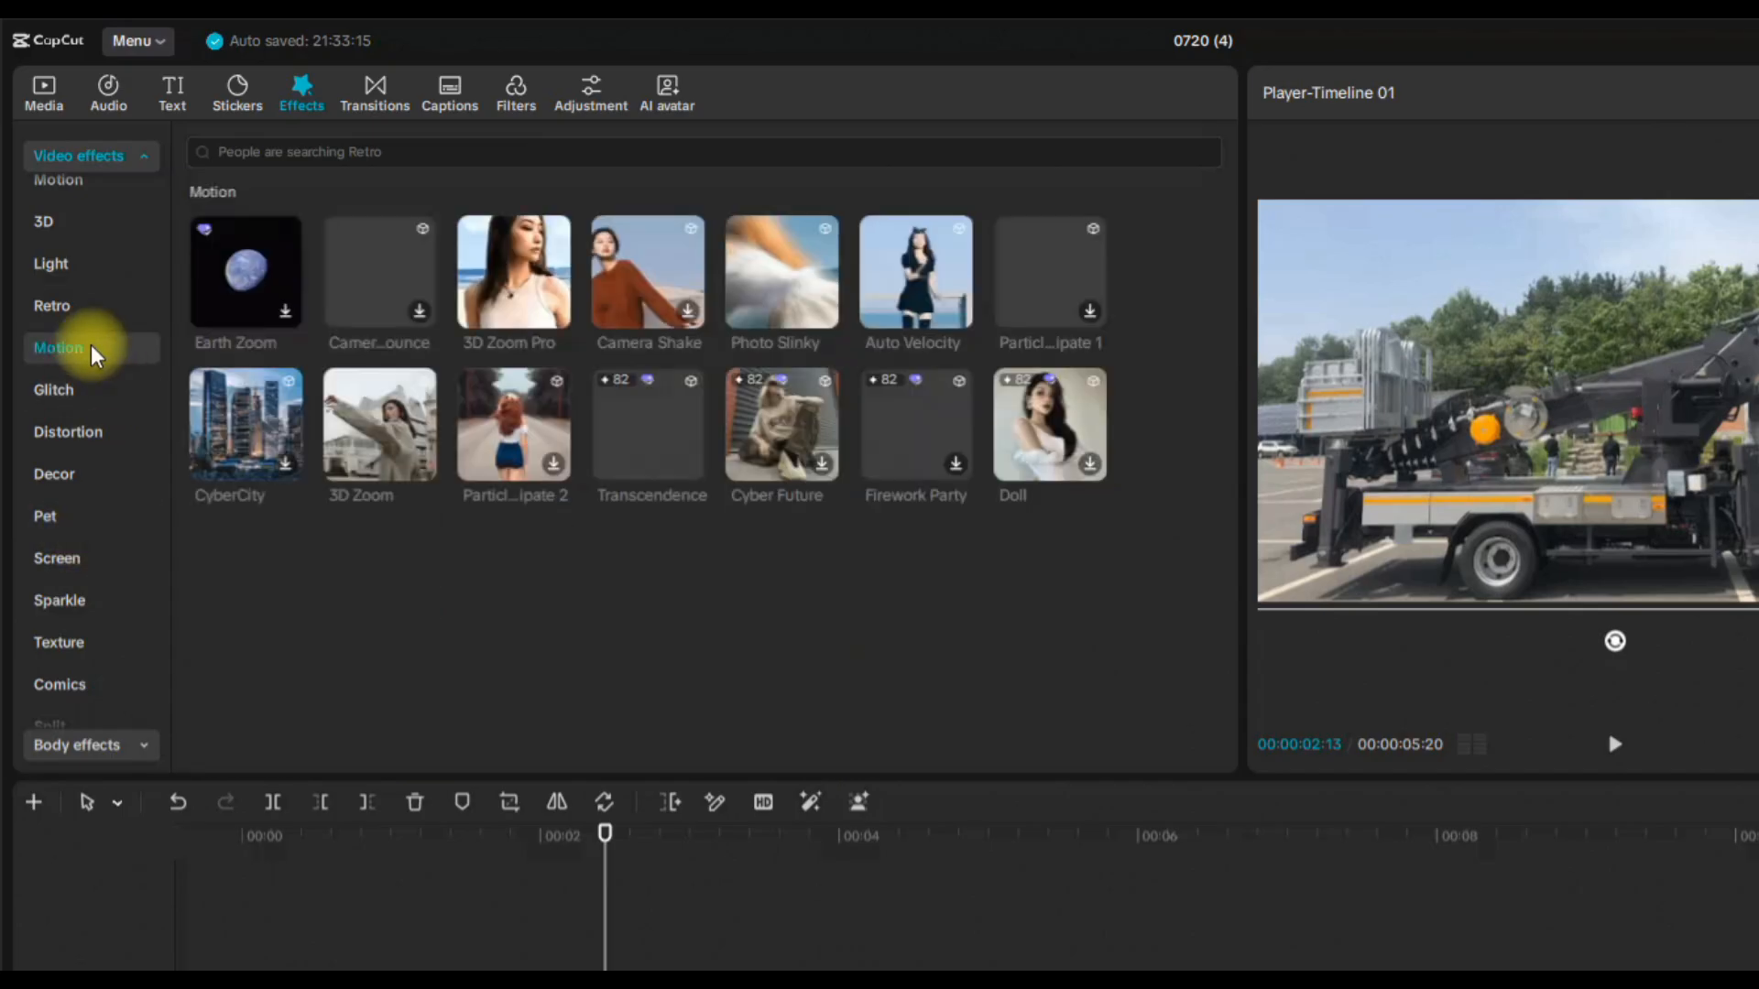
scroll(92, 351, up, 3)
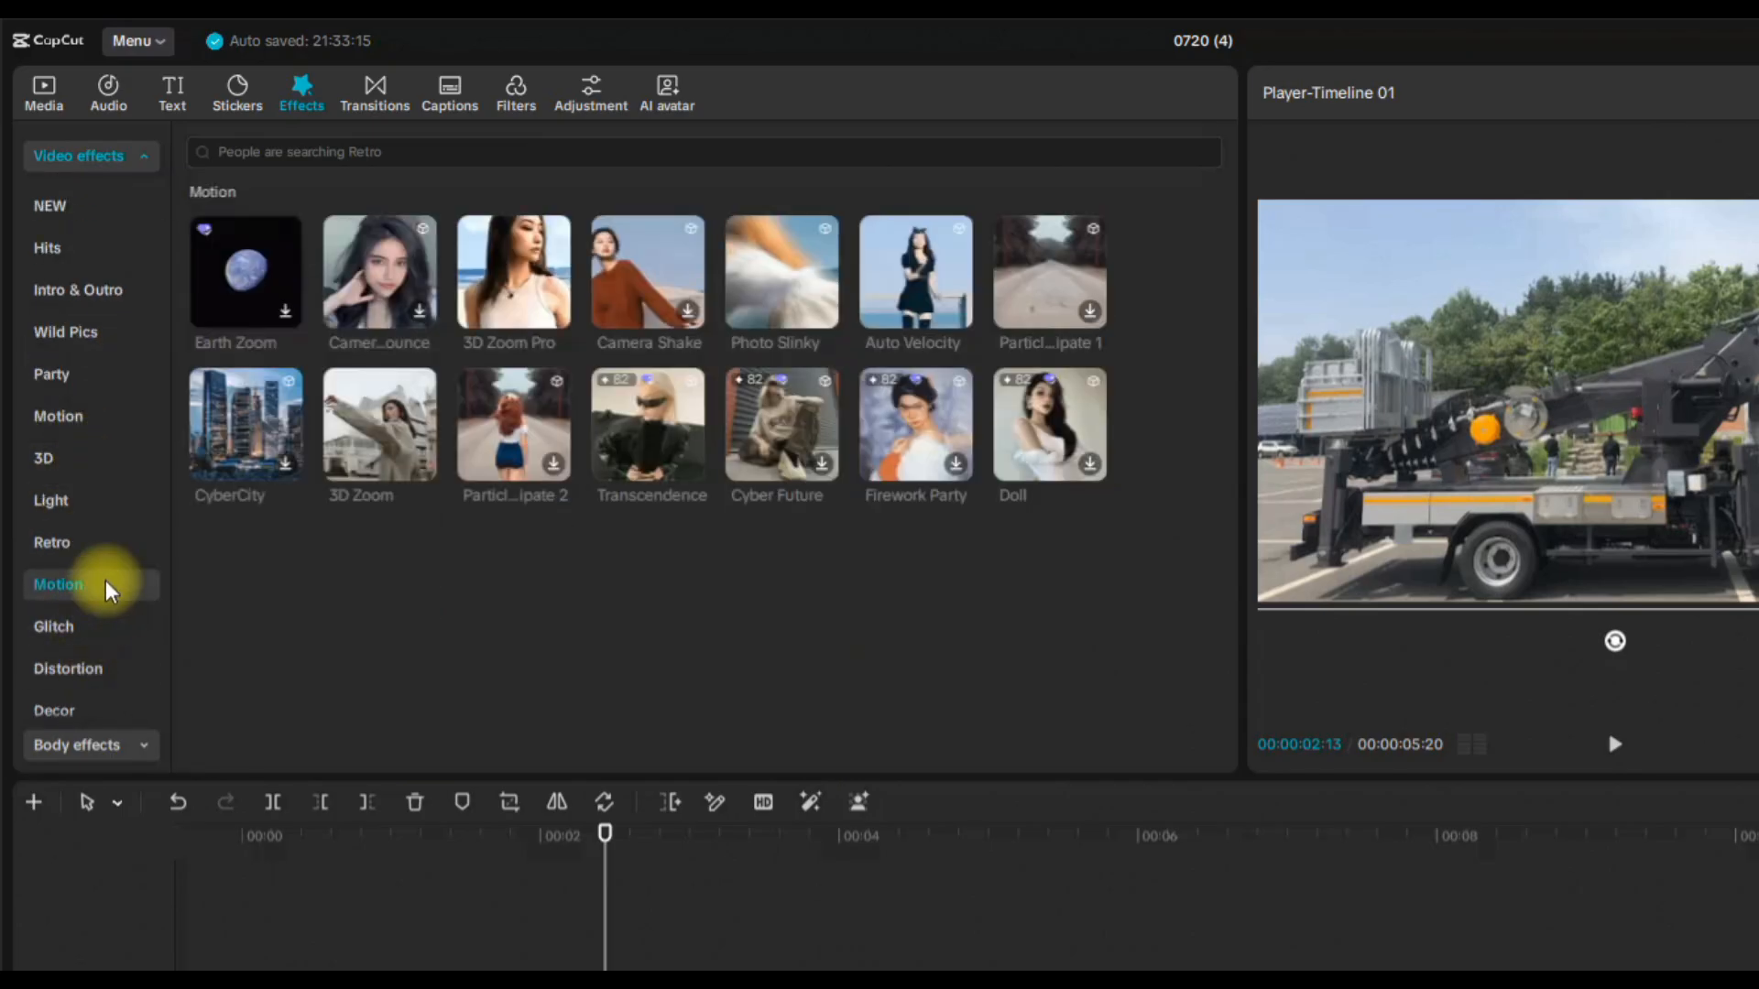
click(99, 417)
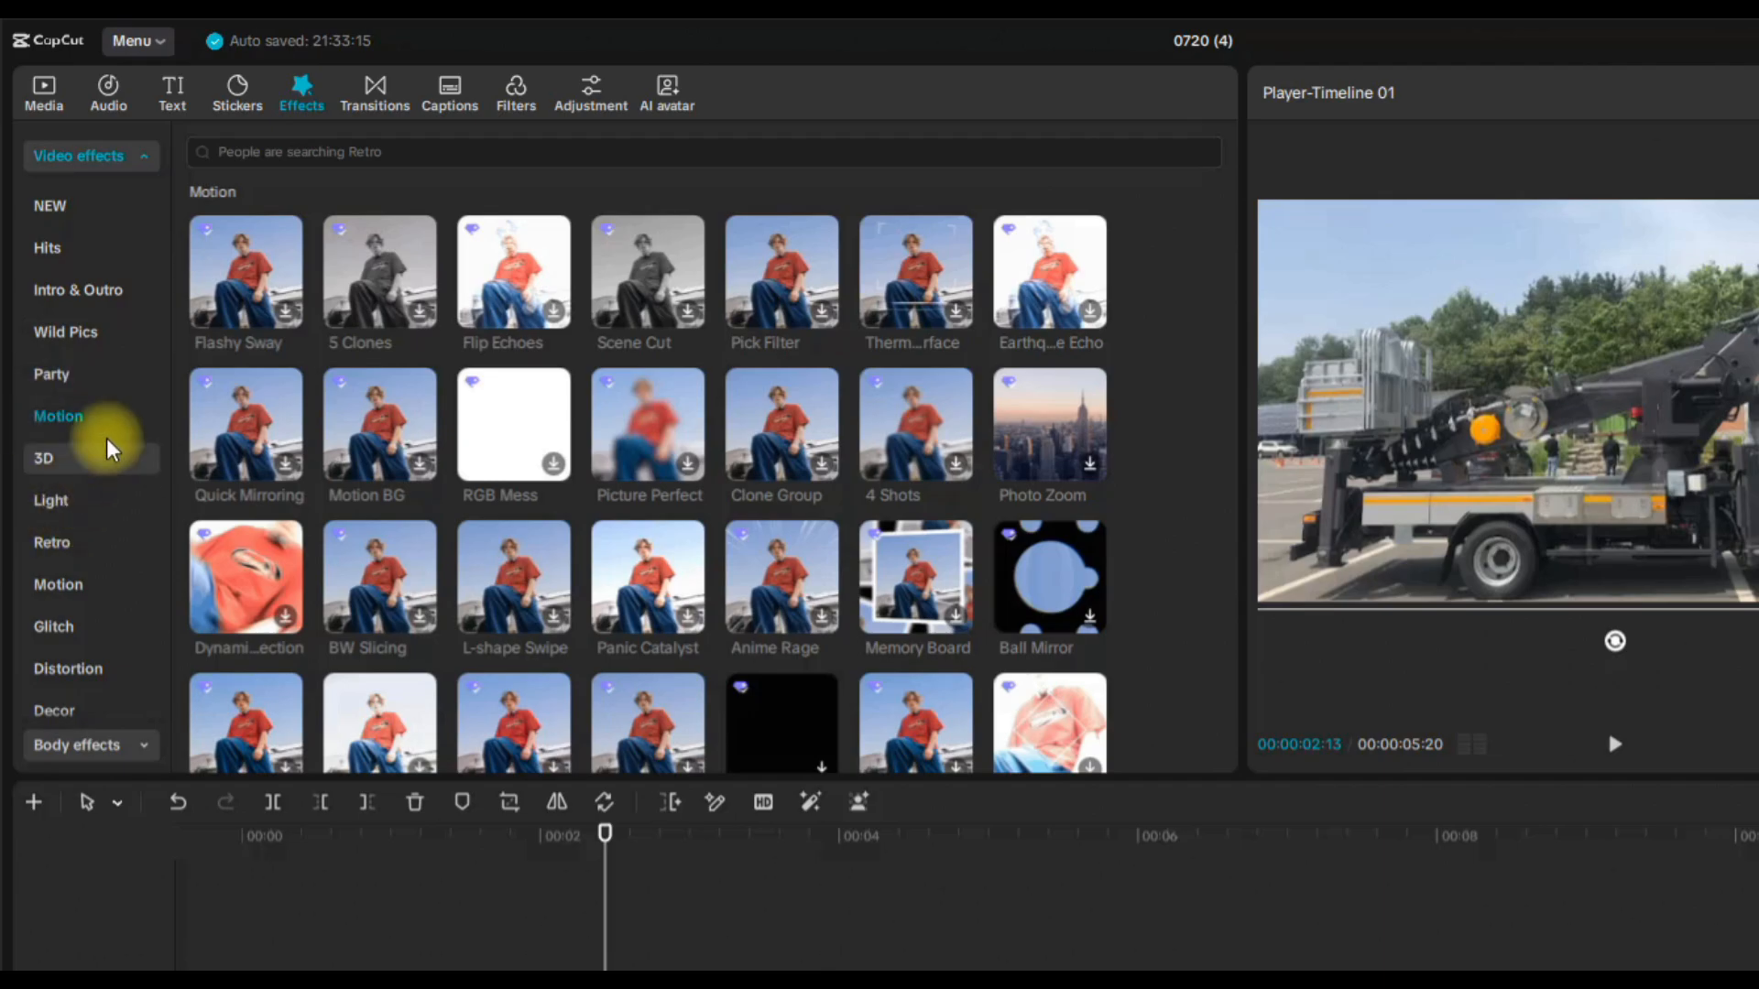
click(69, 594)
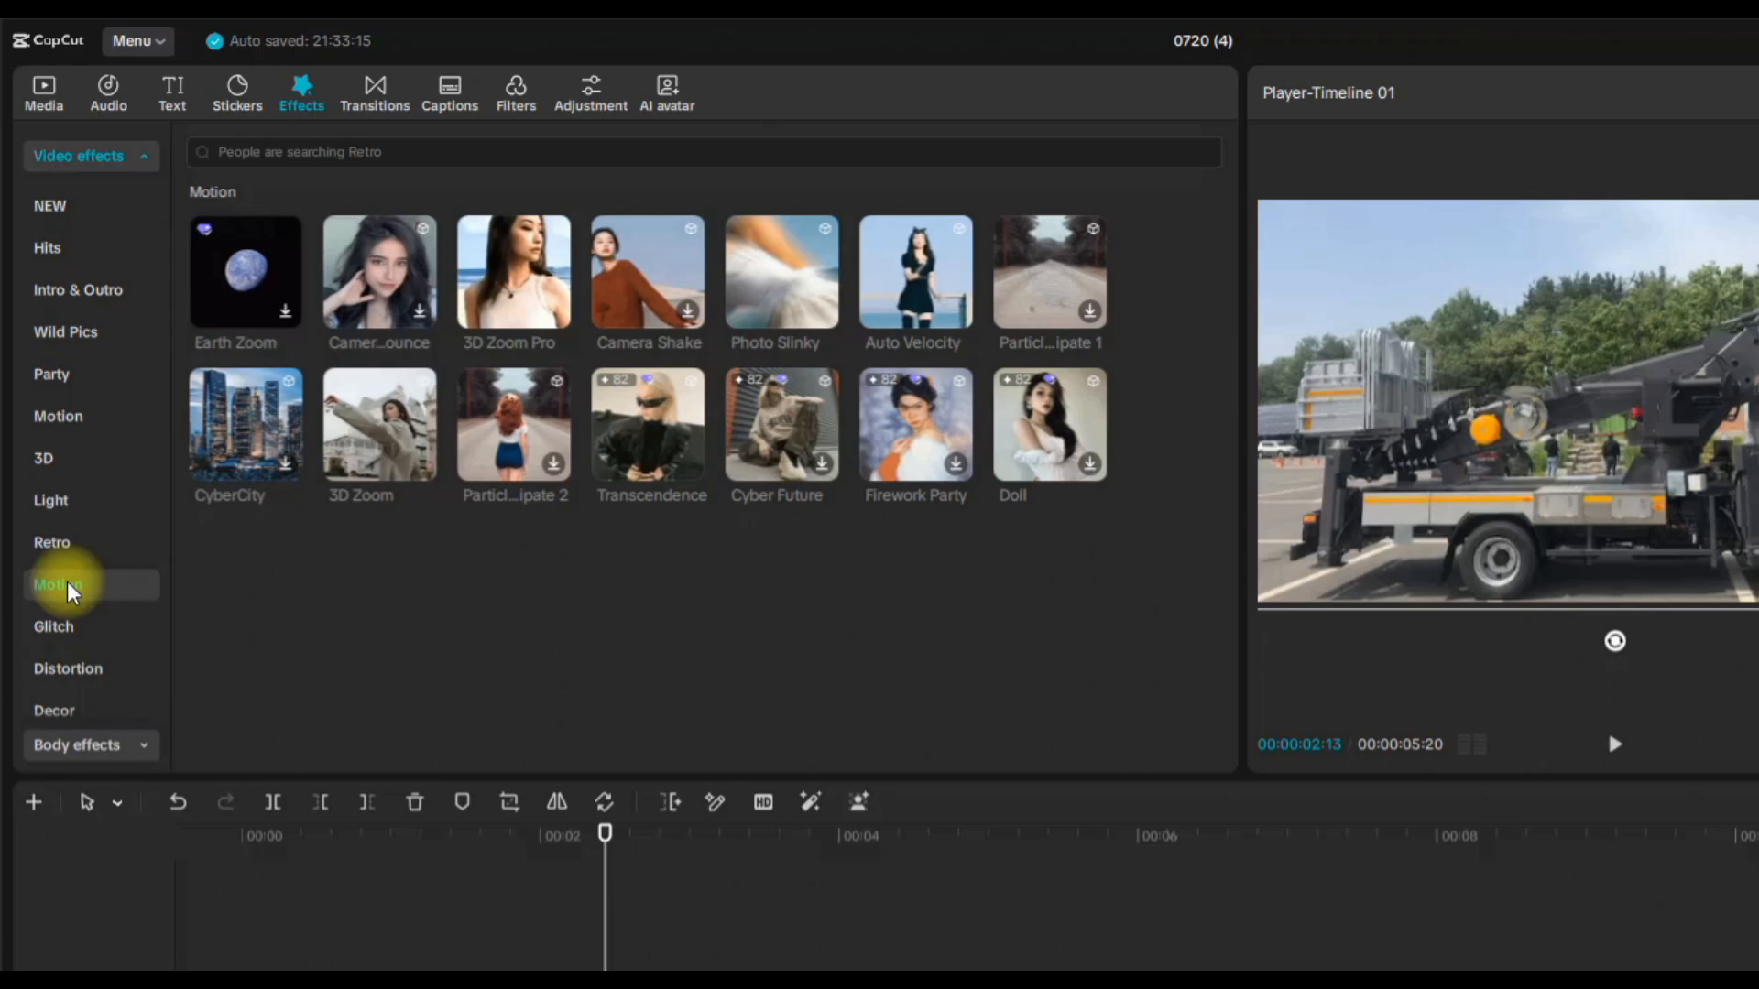
mouse_move(499, 310)
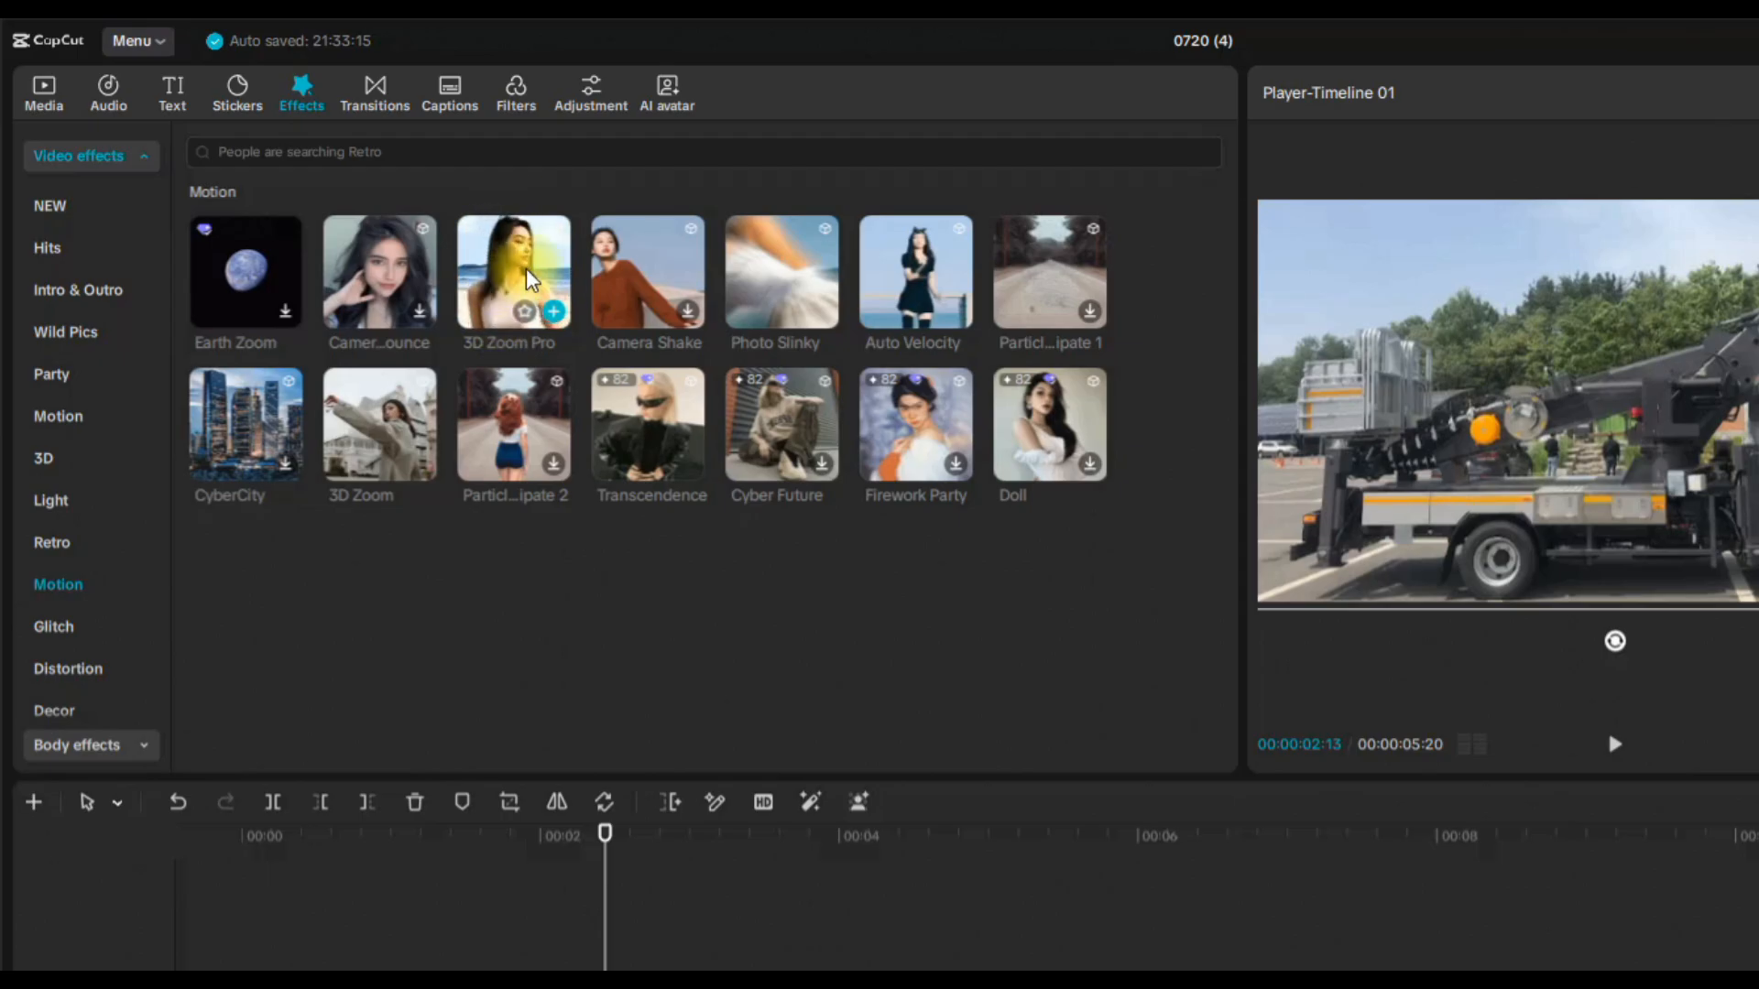
click(554, 311)
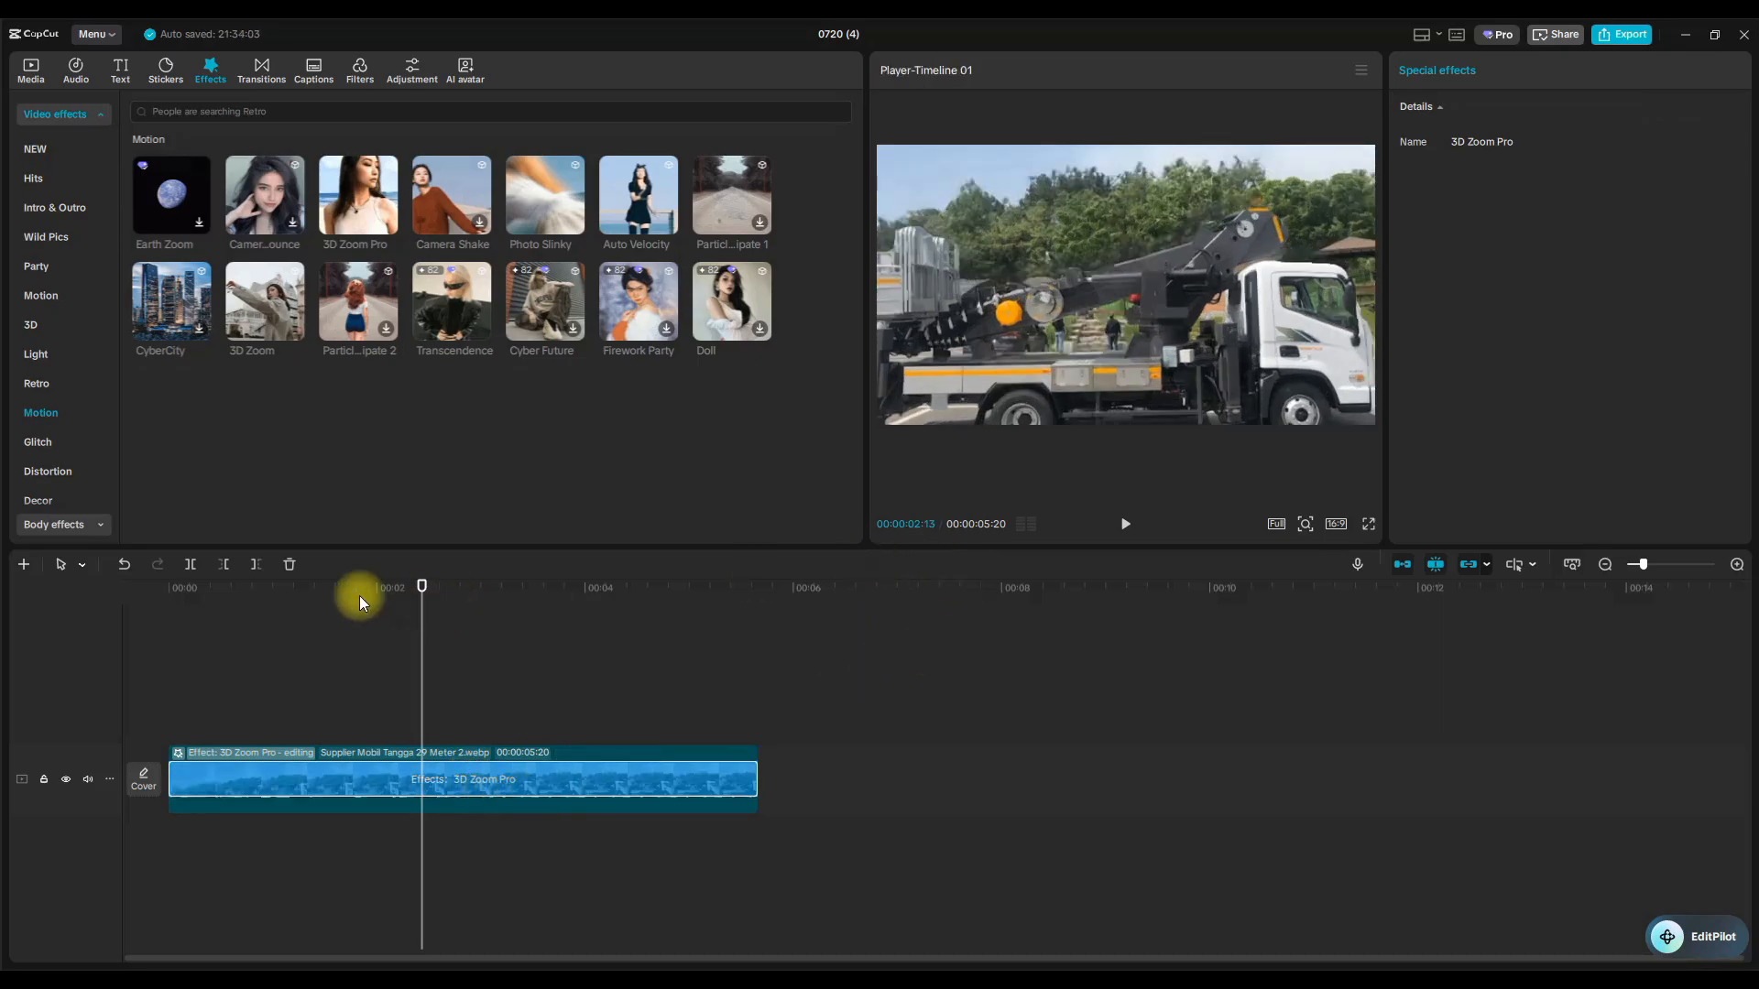
Play the truck clip full screen from the beginning to review the 3D Zoom Pro effect.
drag(420, 589, 146, 609)
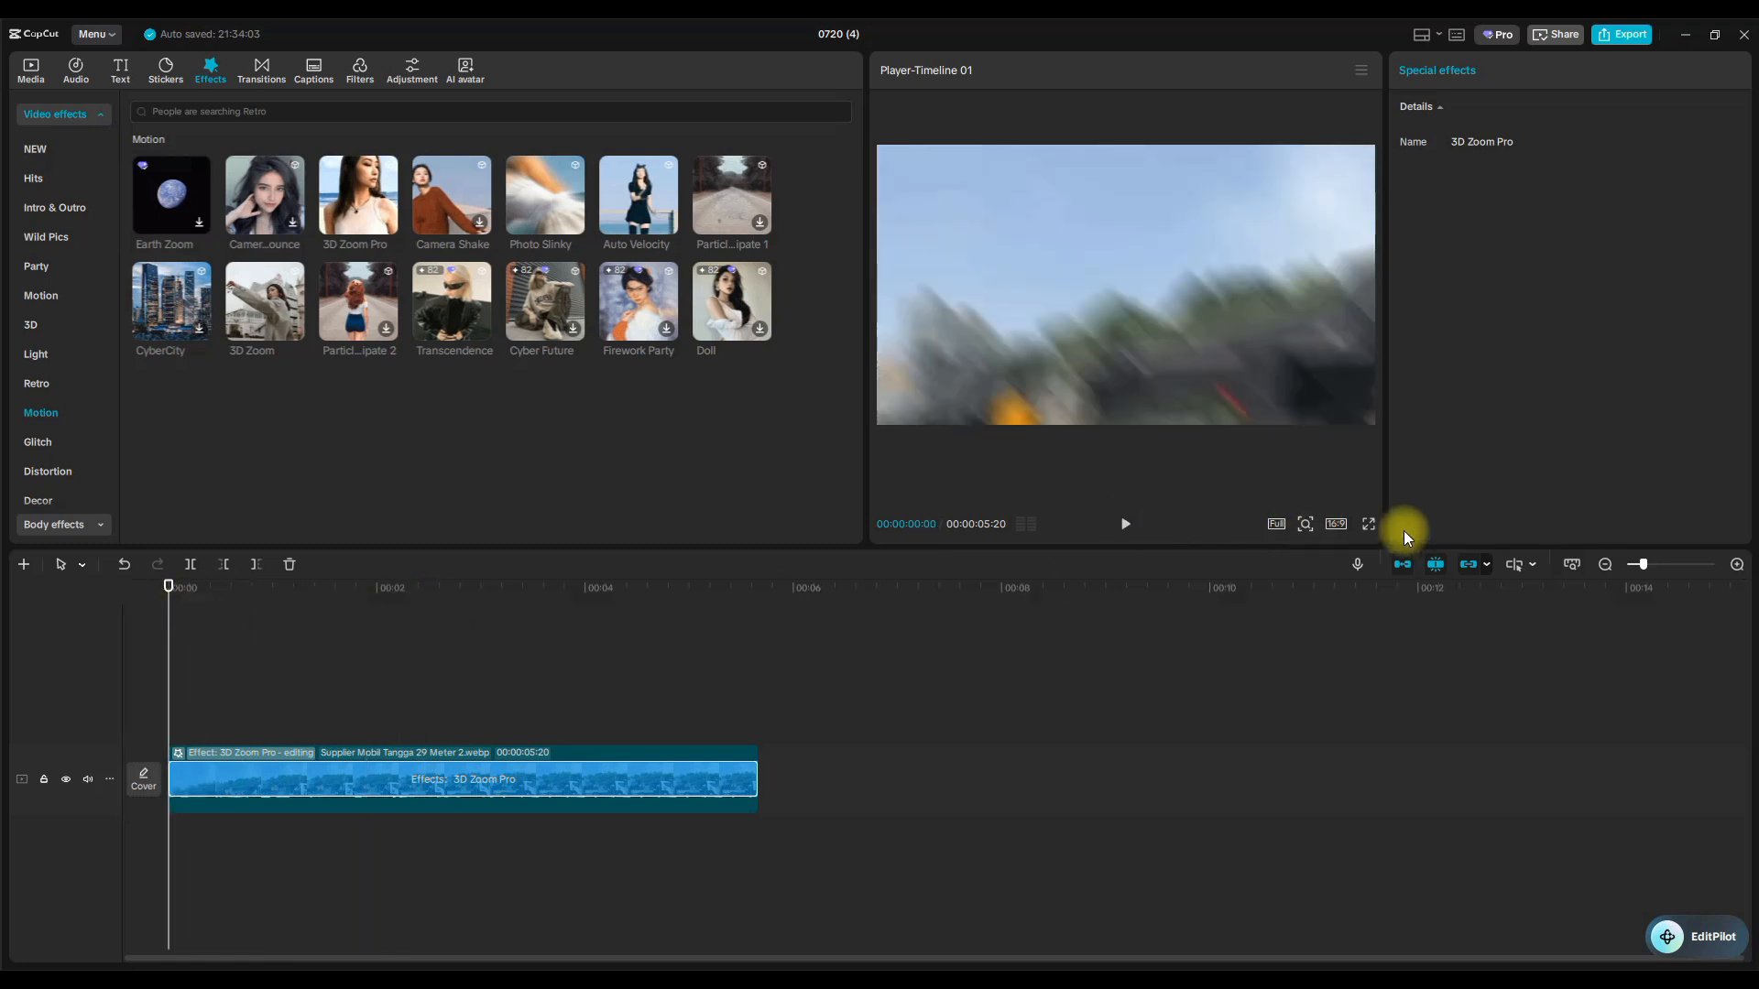
click(1365, 525)
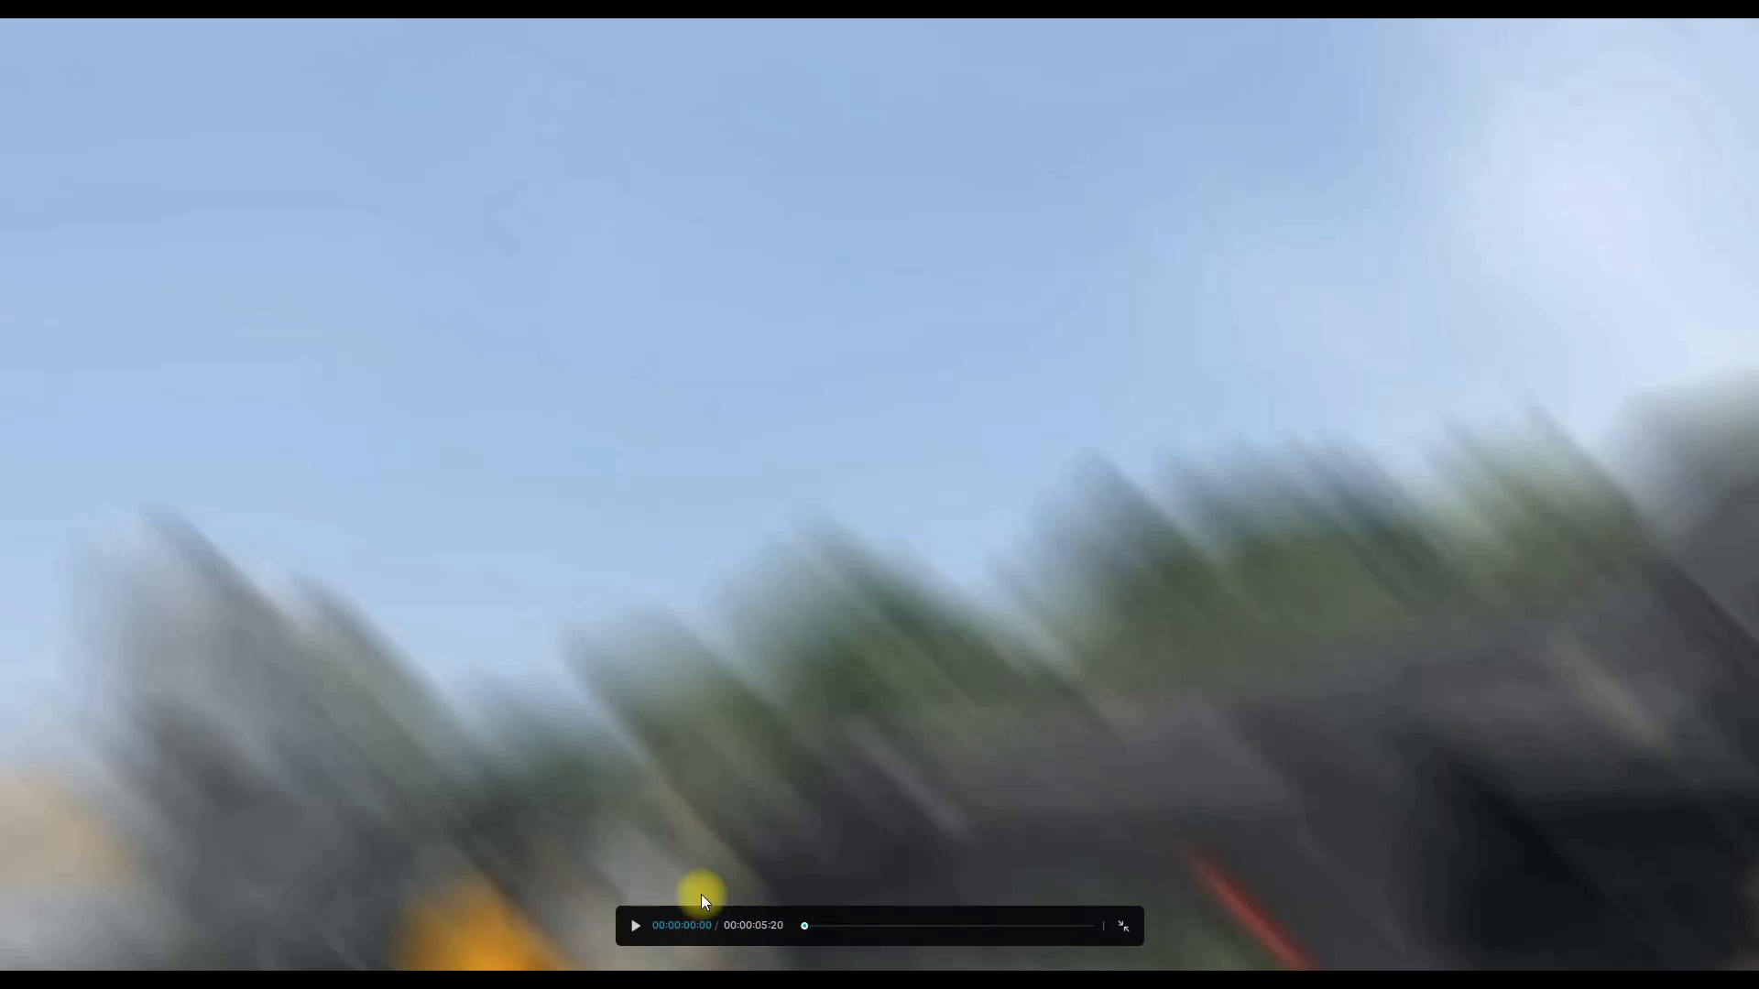
click(633, 927)
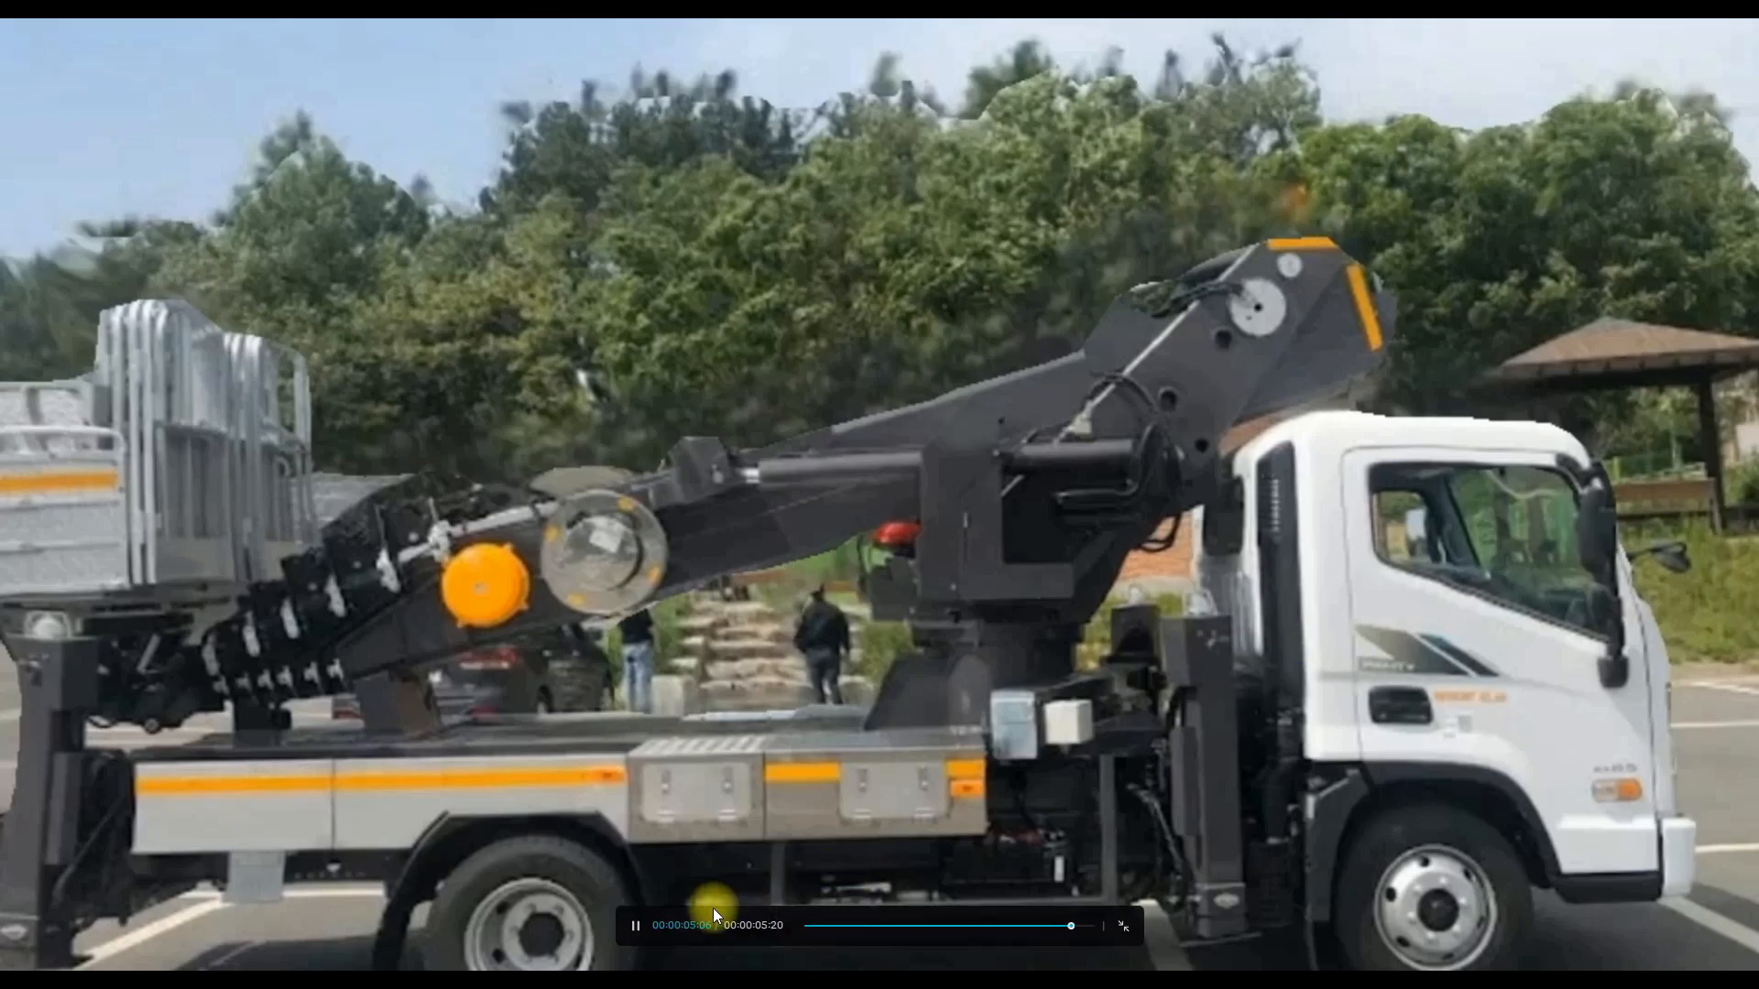
click(641, 934)
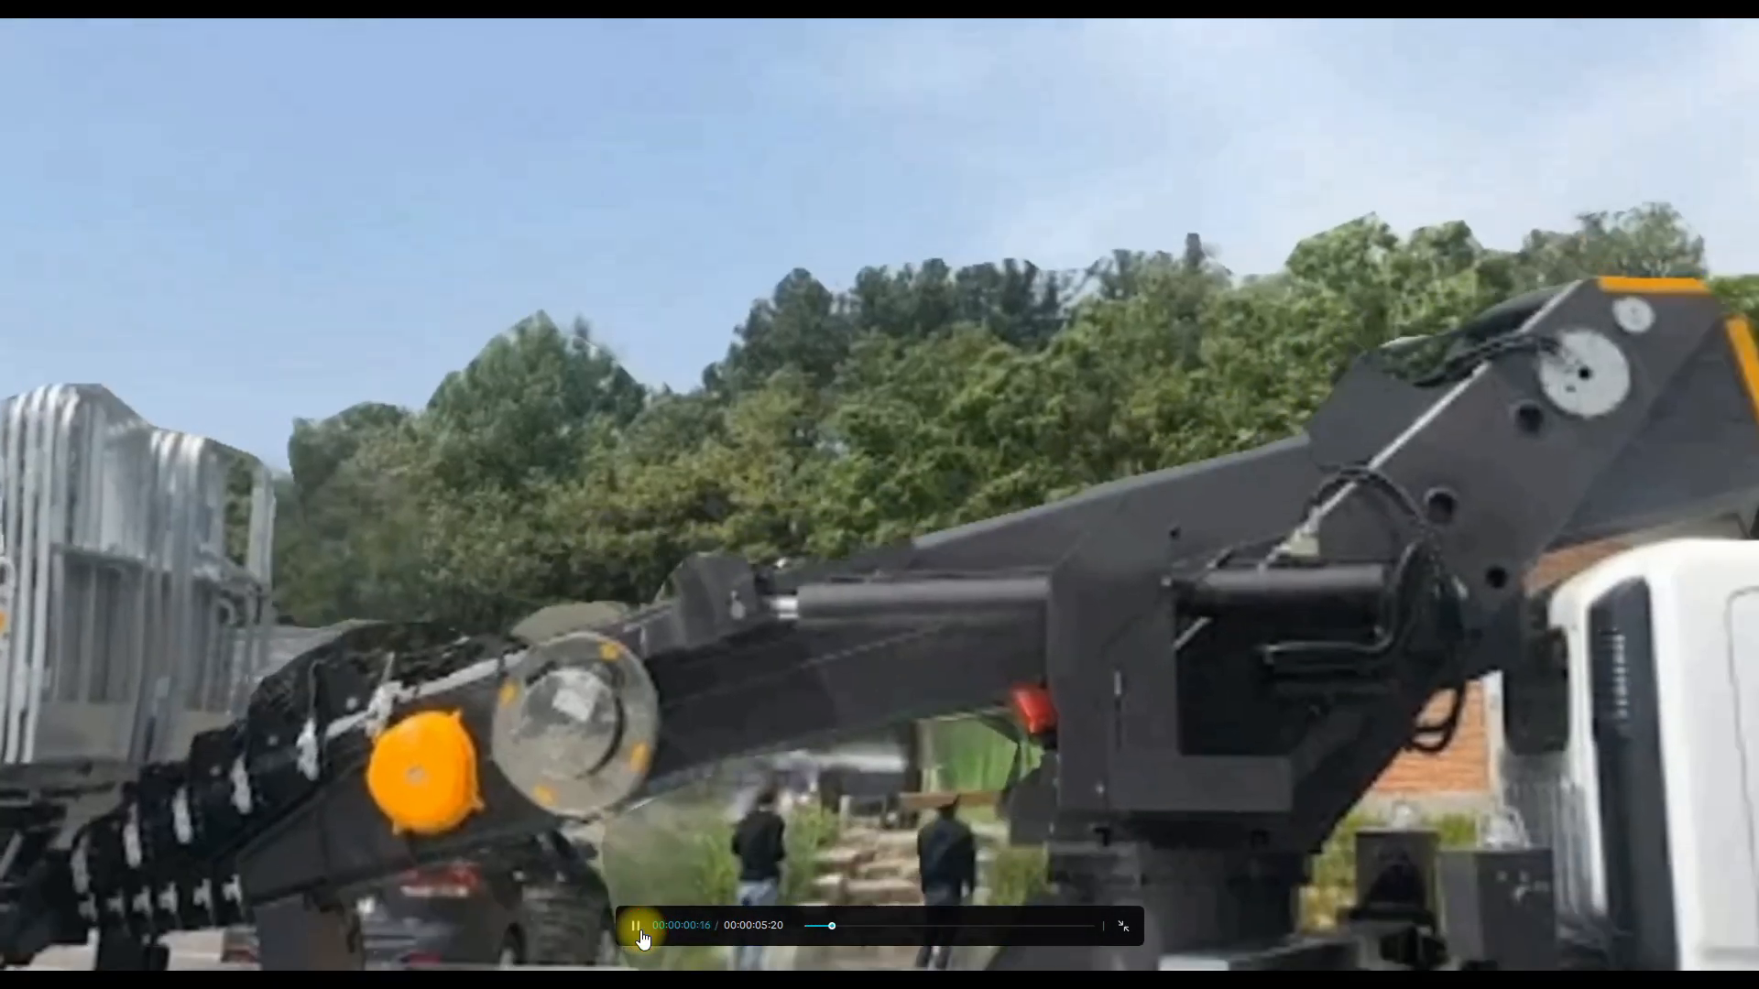
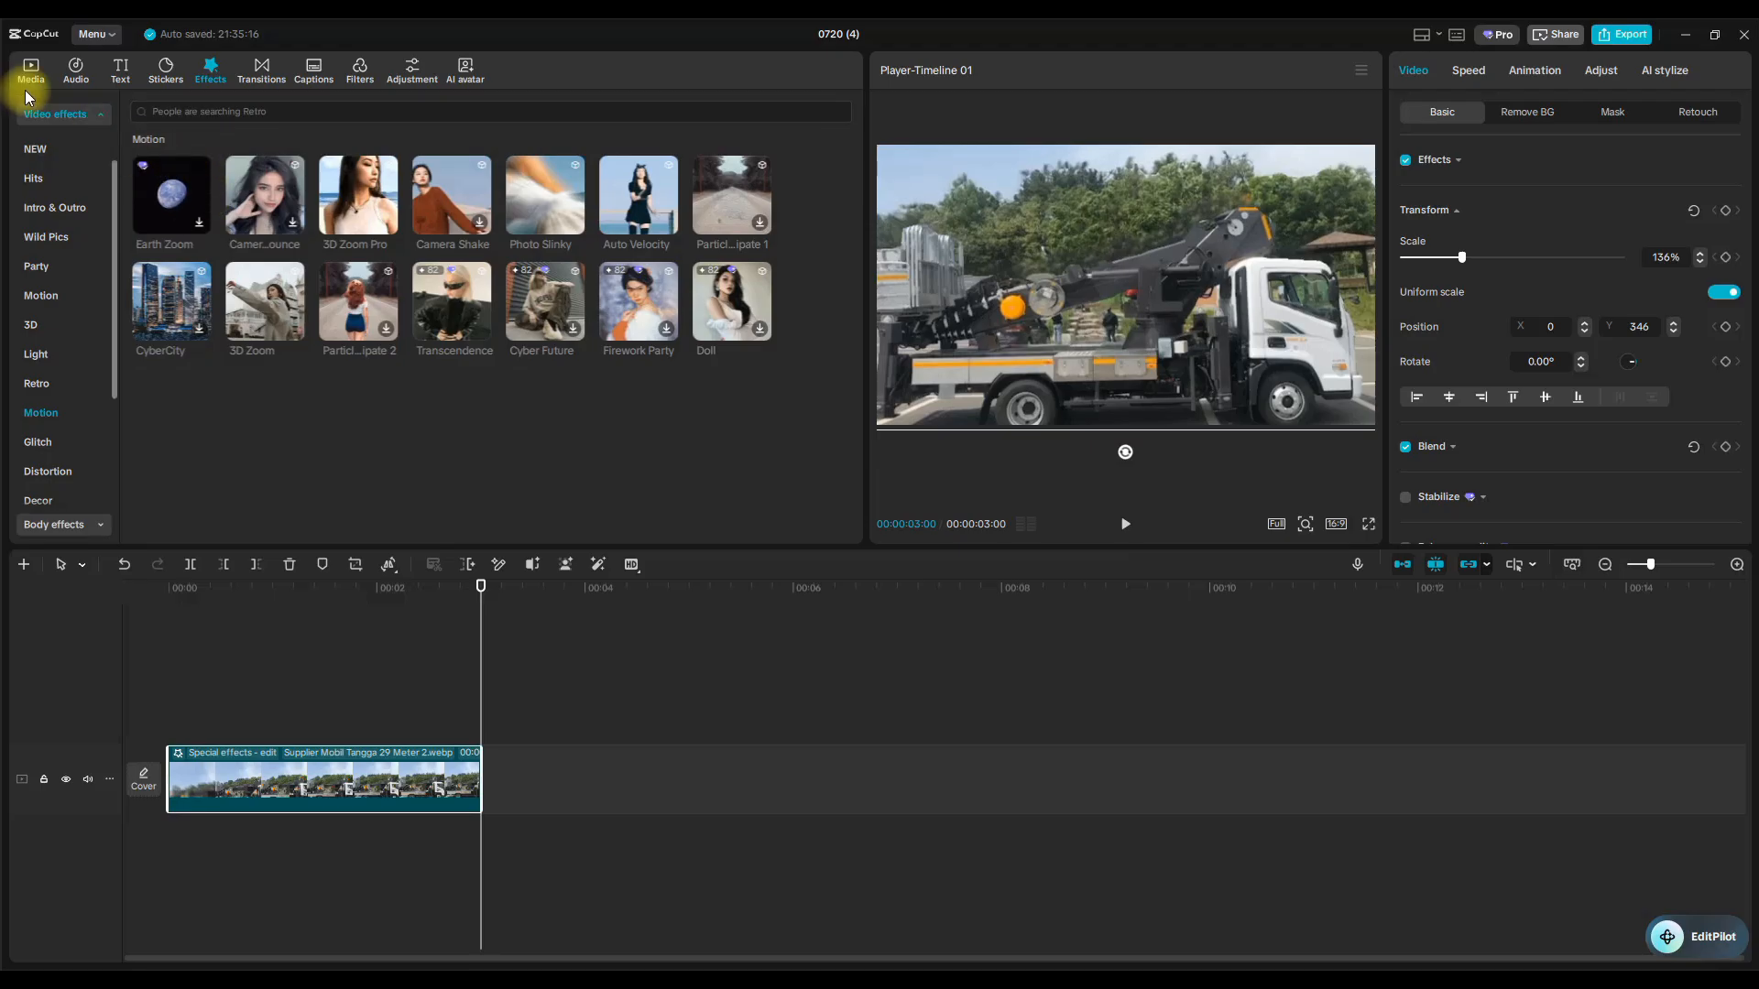
Append the truck image as a second clip after the first and apply the 3D Zoom Pro effect to it.
click(27, 71)
drag(193, 231, 613, 775)
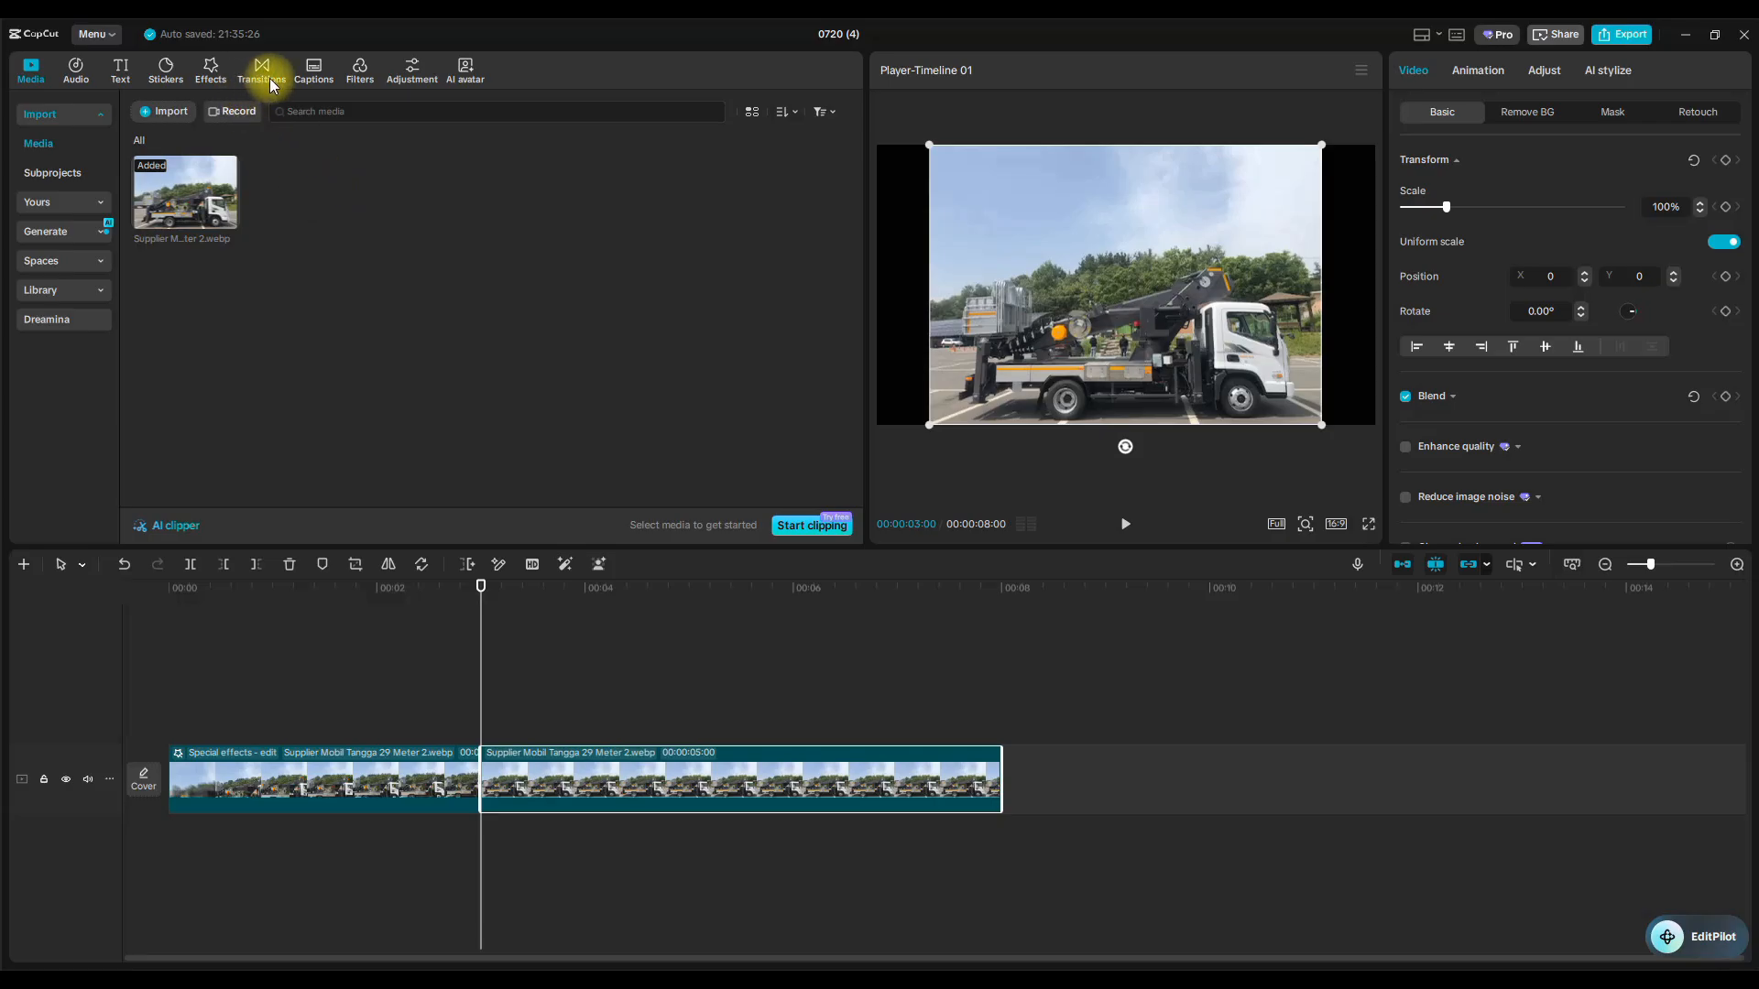
click(208, 70)
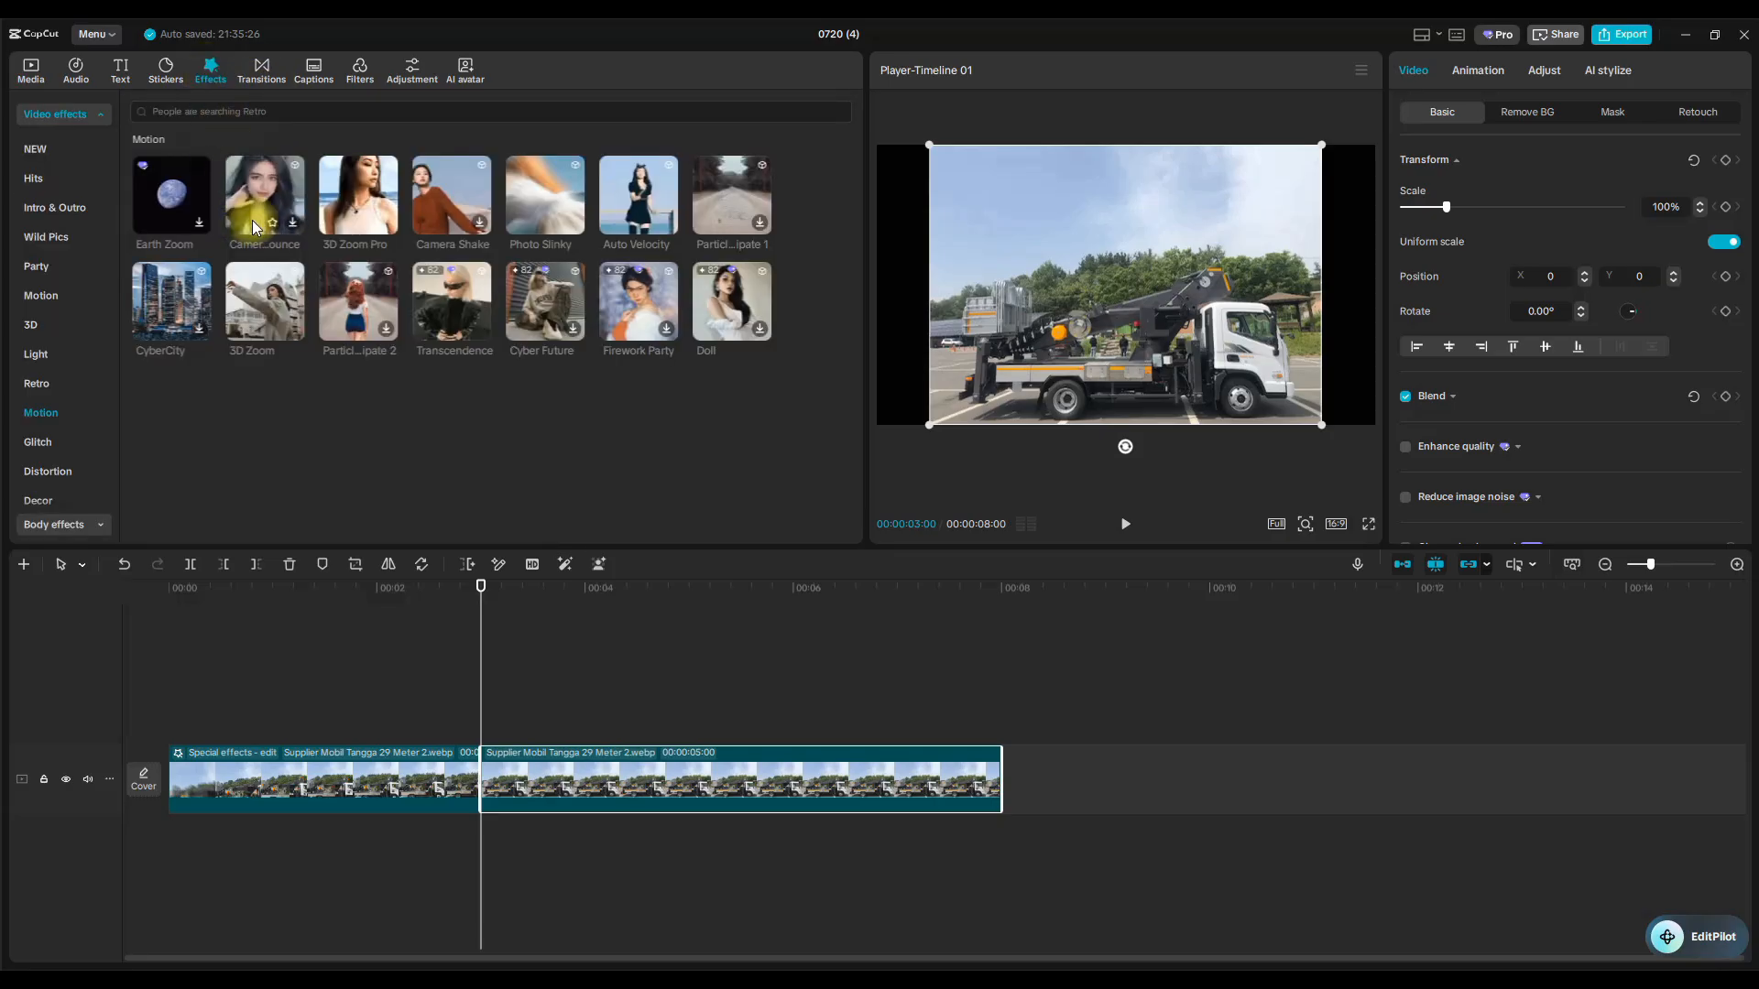
drag(357, 195, 522, 761)
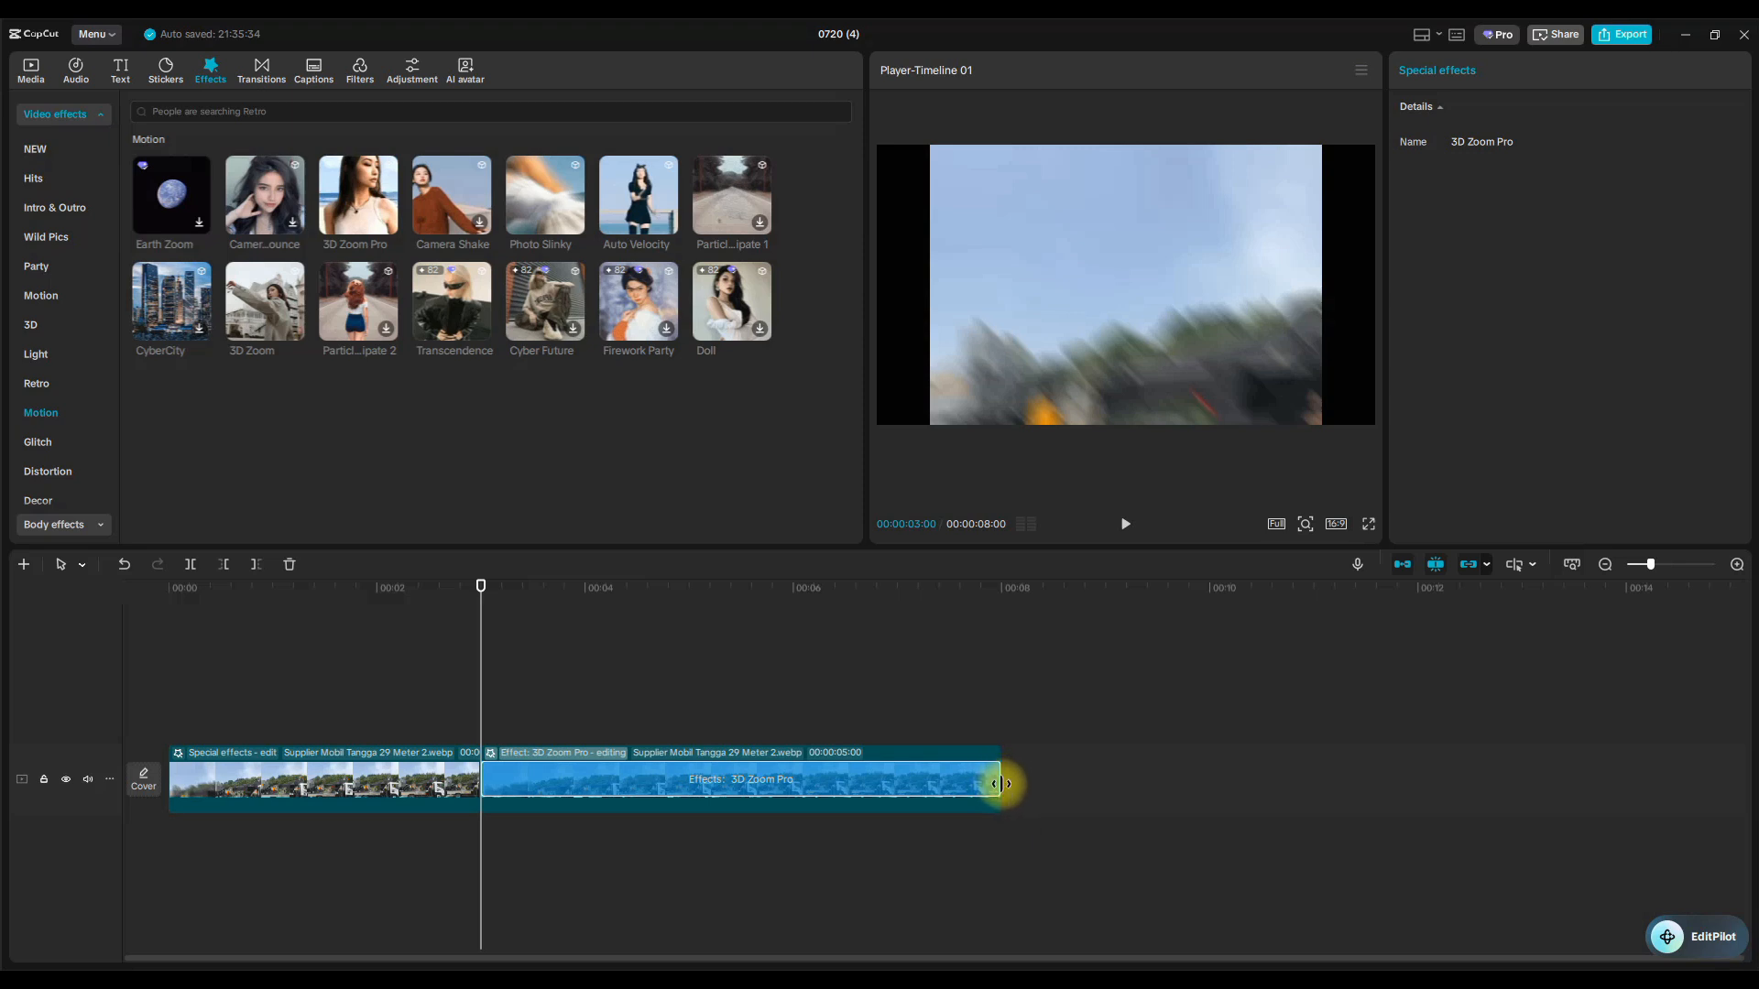
Scale the second truck clip to 129% with Y position 247, and trim its end to about 00:00:05:08.
click(725, 748)
click(731, 737)
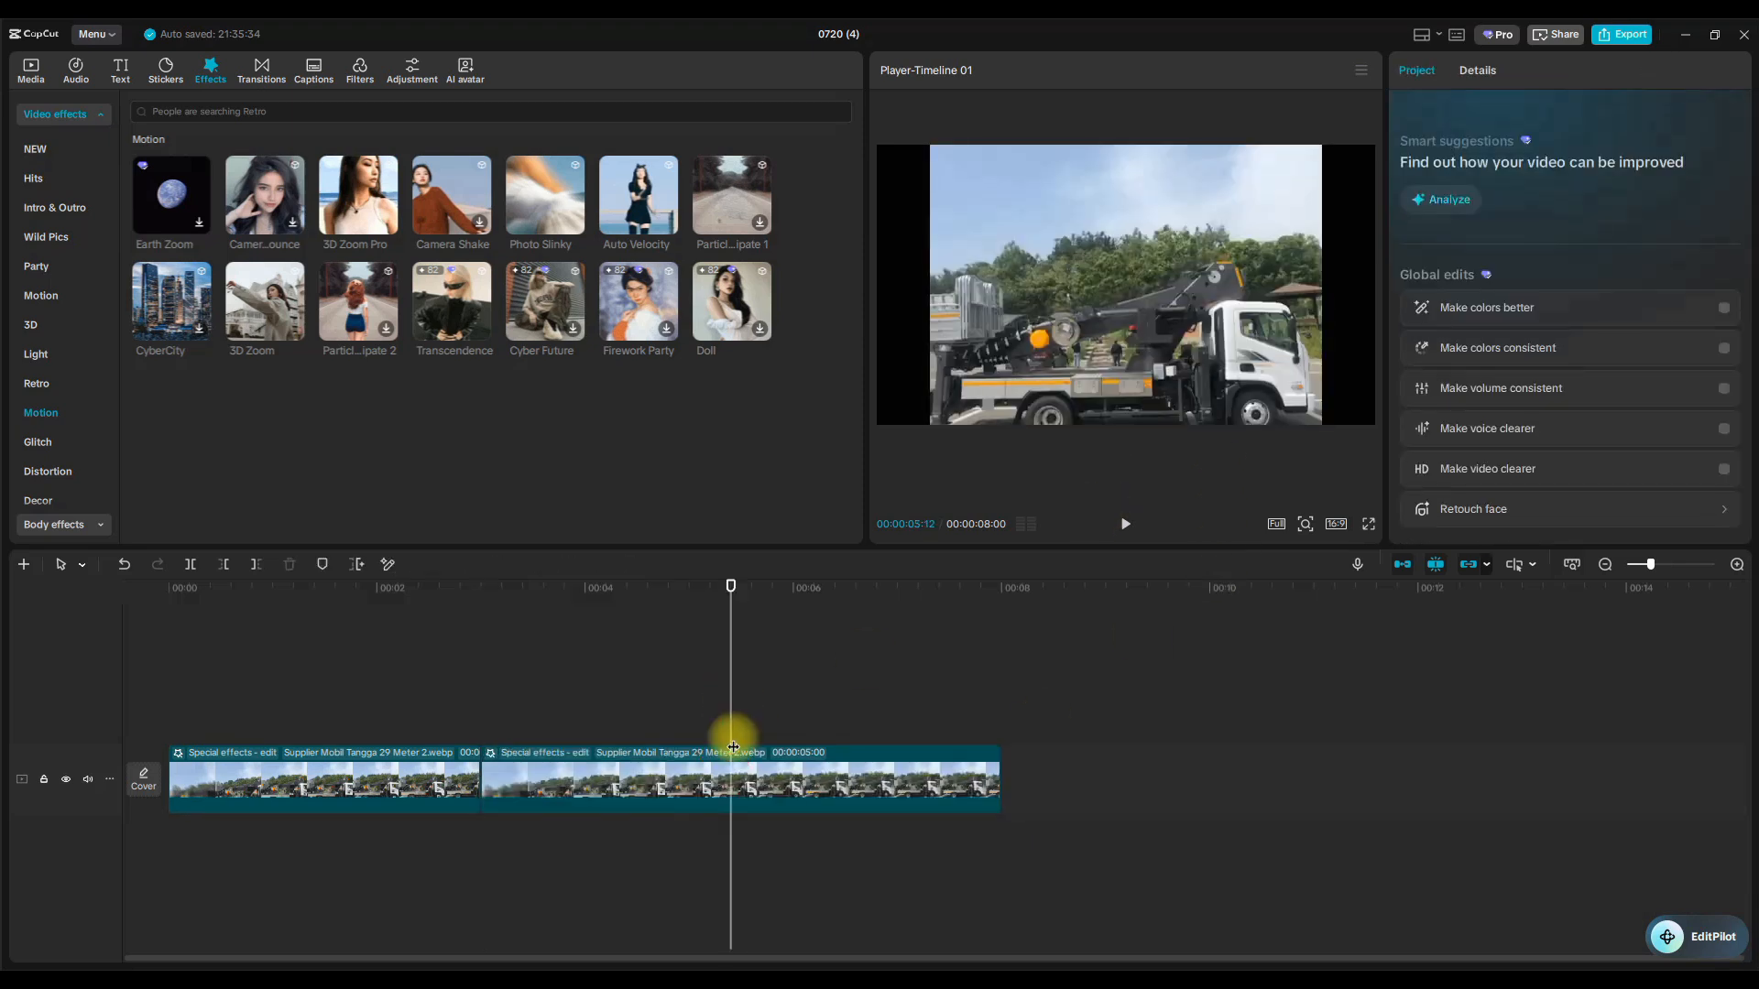
click(742, 786)
drag(1445, 258, 1458, 260)
drag(1252, 298, 1253, 266)
drag(1002, 786, 712, 765)
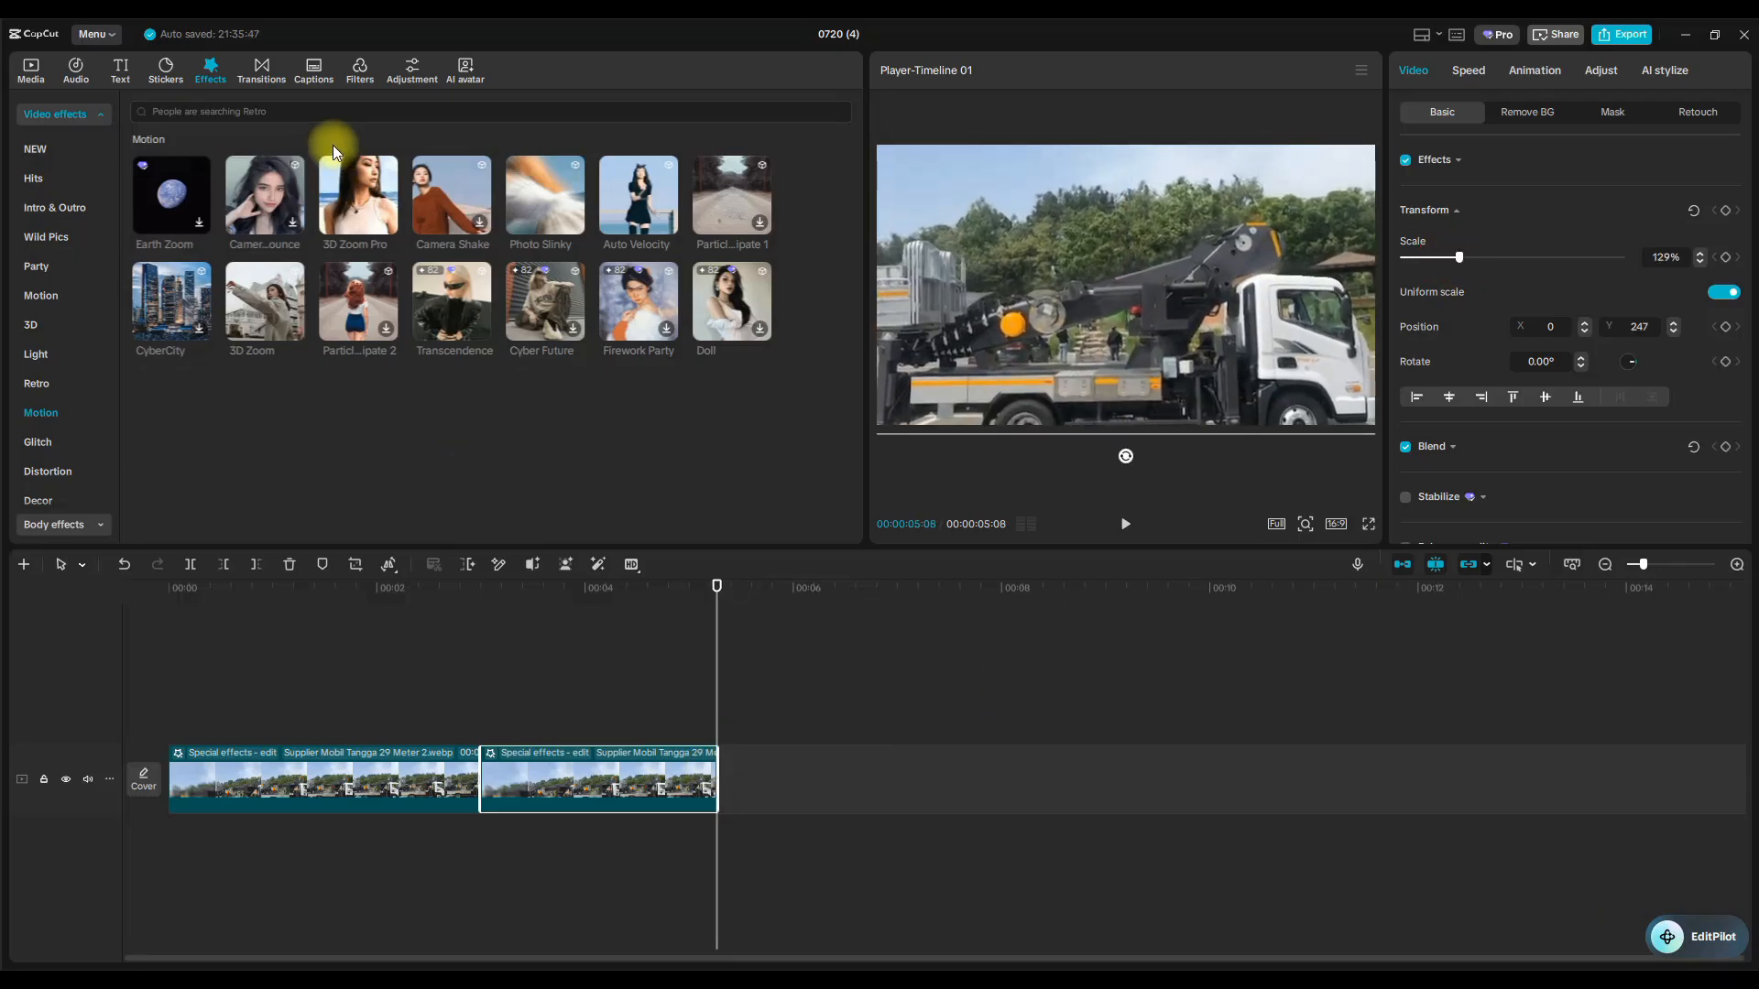
Add the Cube Folds transition between the two truck clips, accept duplicate frames, and play the result from the beginning.
click(256, 77)
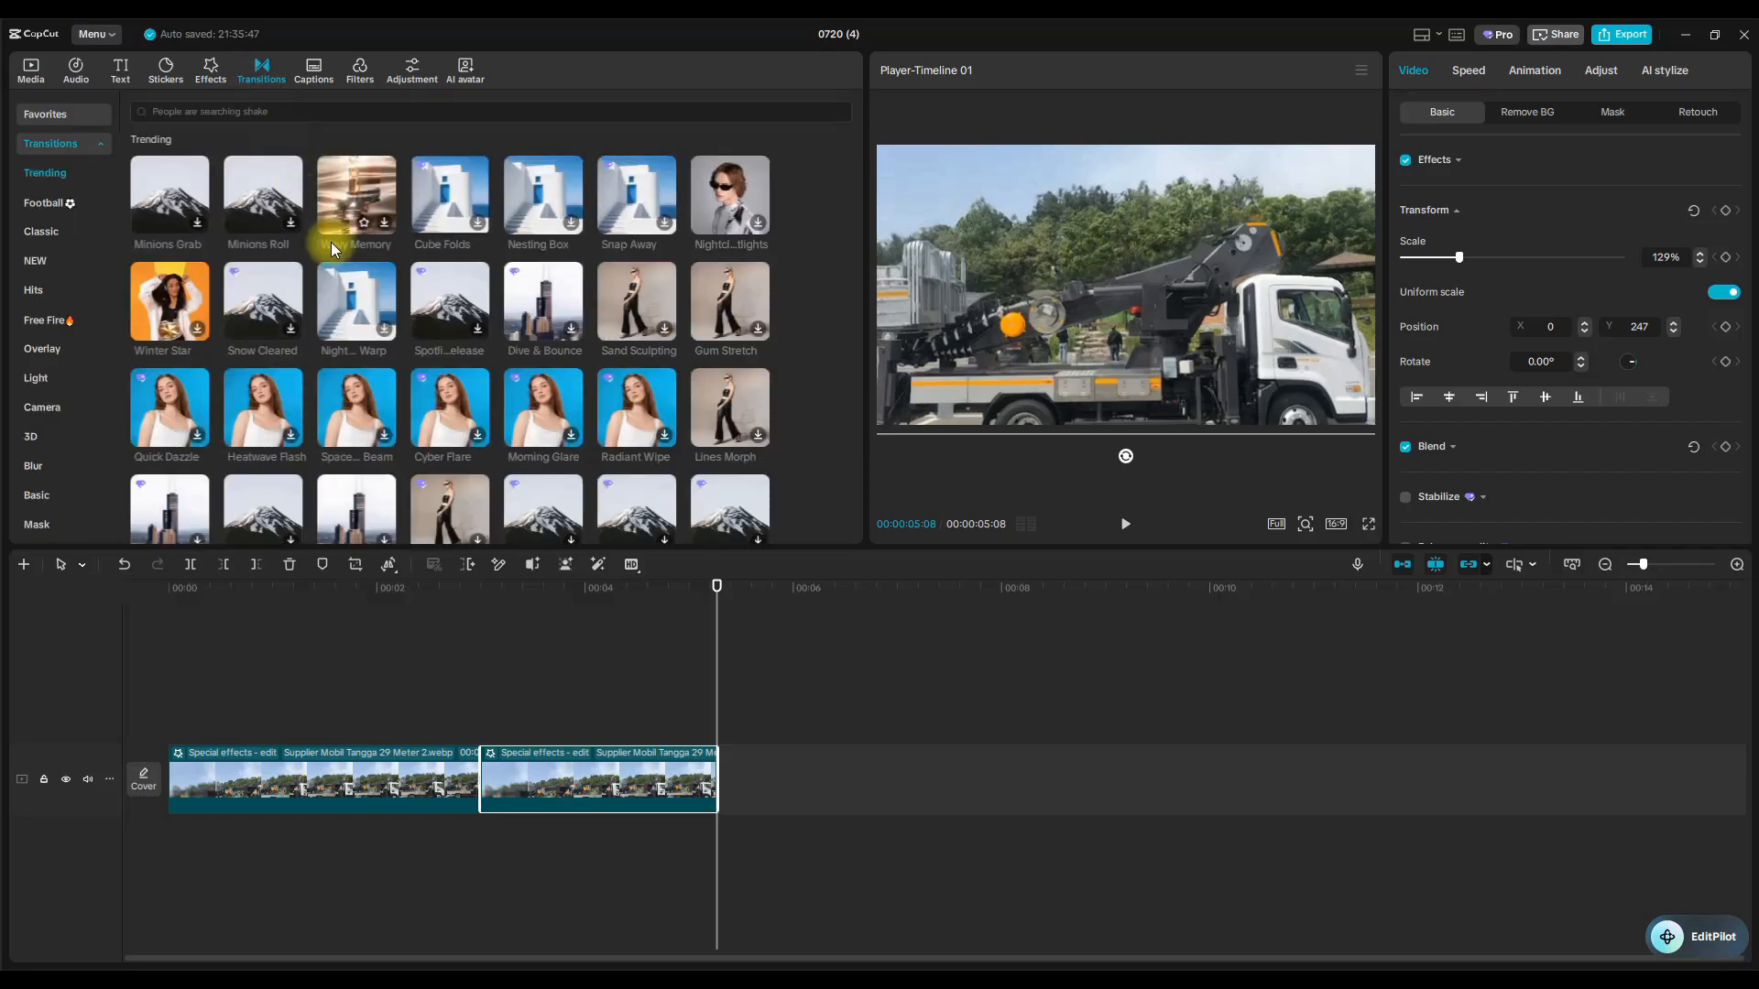
click(482, 220)
click(479, 221)
drag(478, 222, 466, 780)
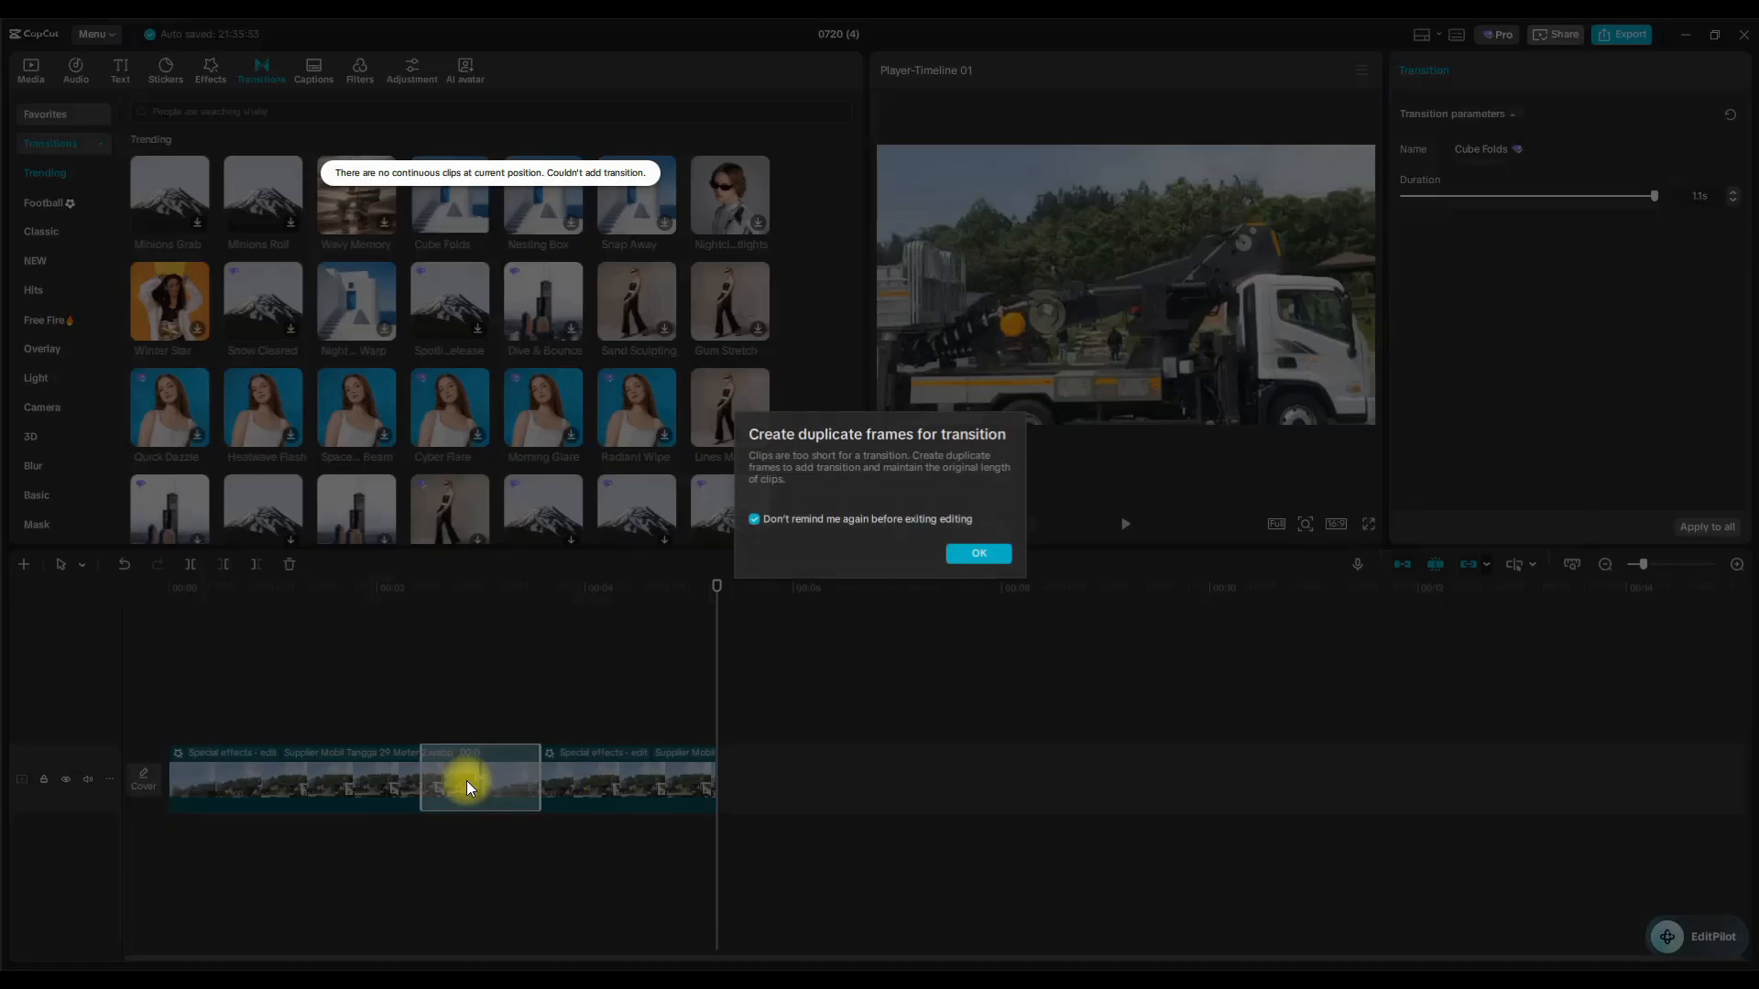
click(1006, 557)
drag(717, 591, 12, 573)
click(1125, 527)
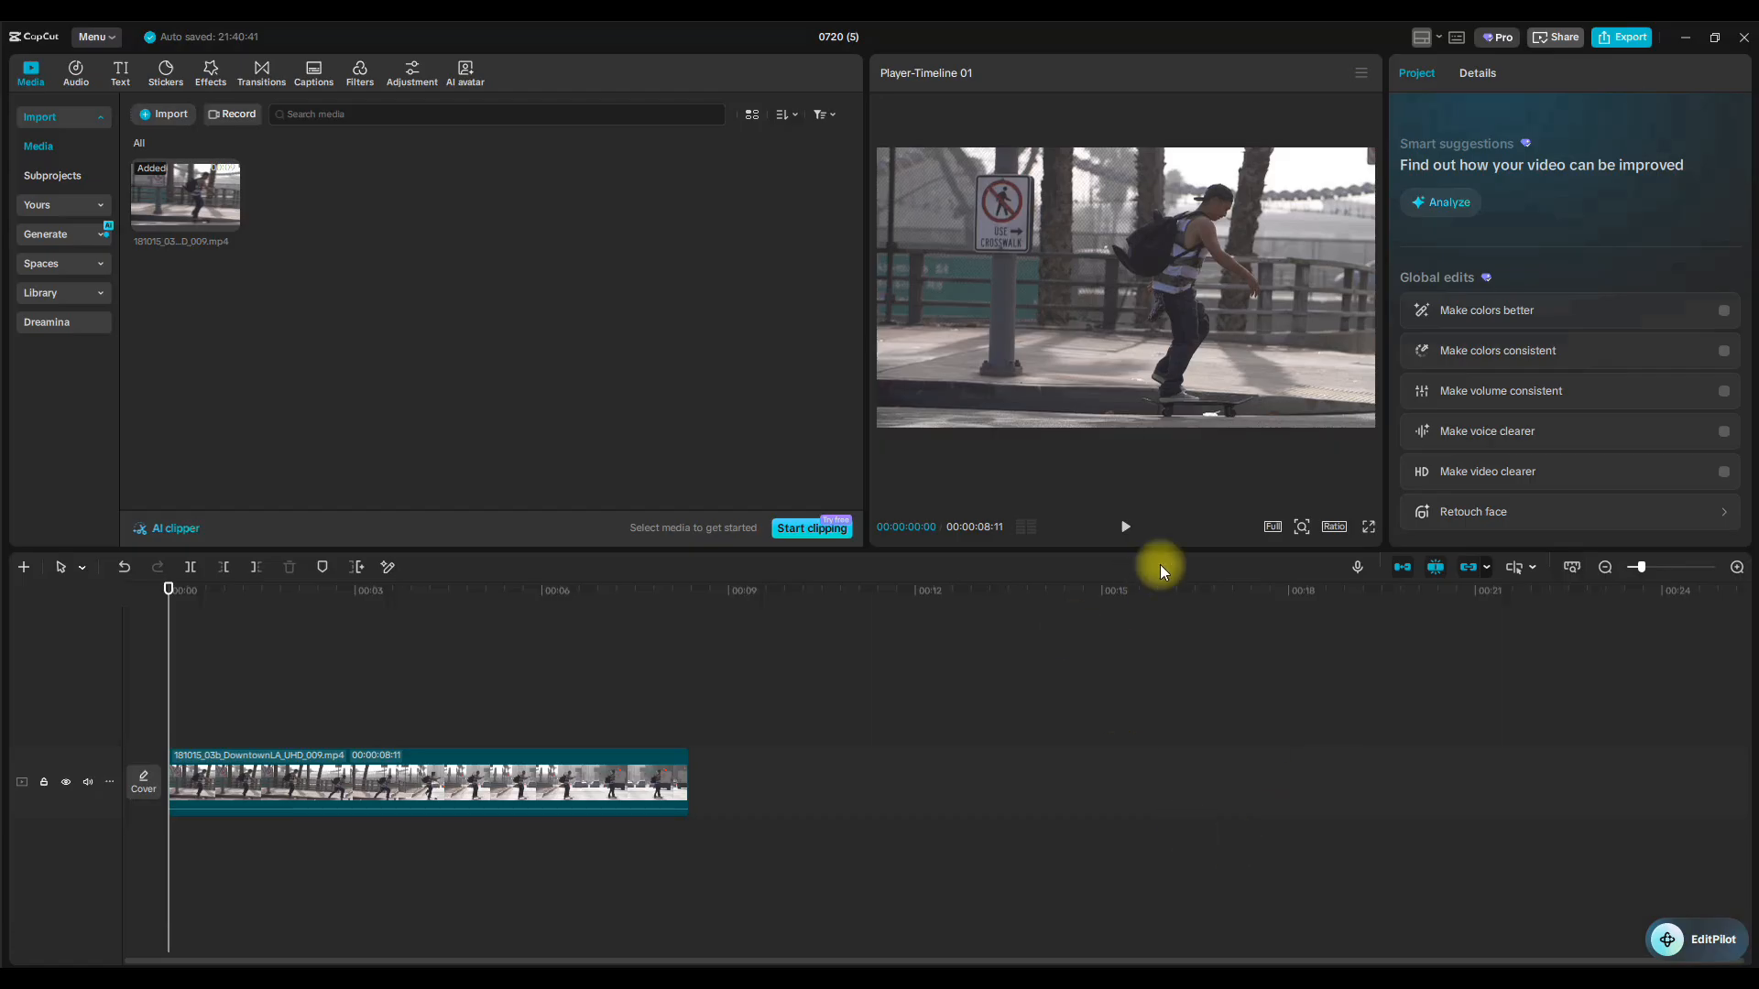
Play the skateboard clip to review its original motion and return the playhead to the beginning.
click(1126, 529)
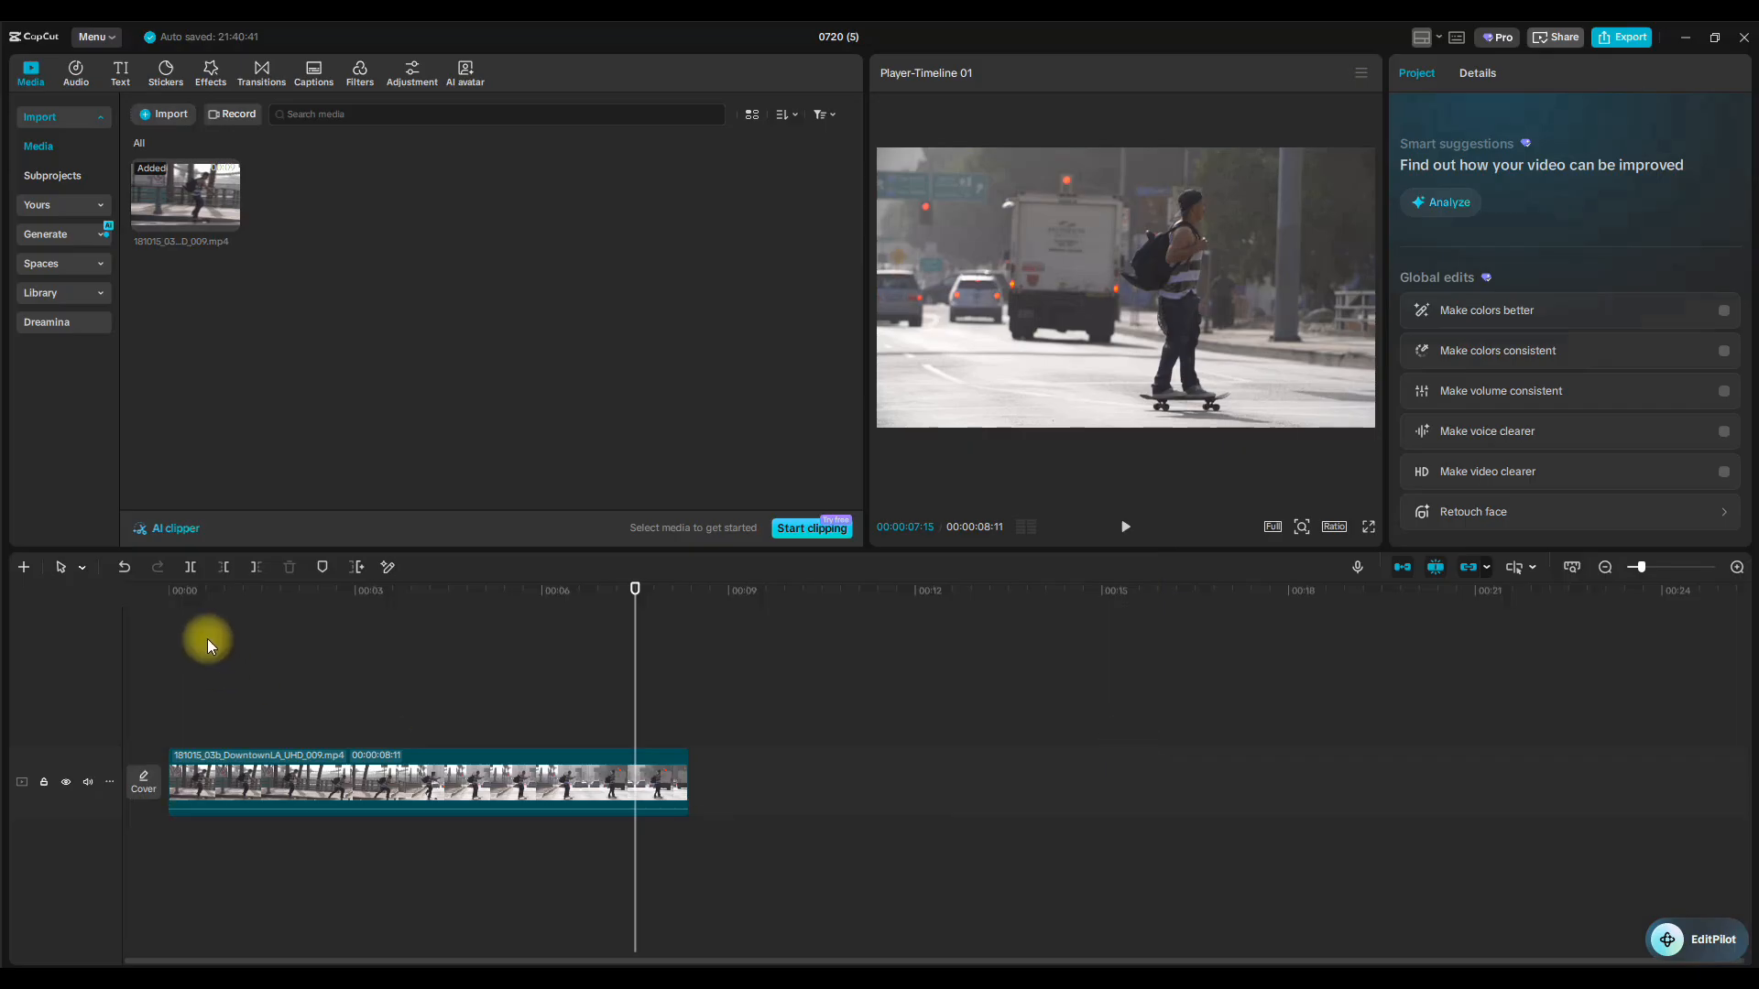
click(203, 595)
drag(177, 609, 105, 606)
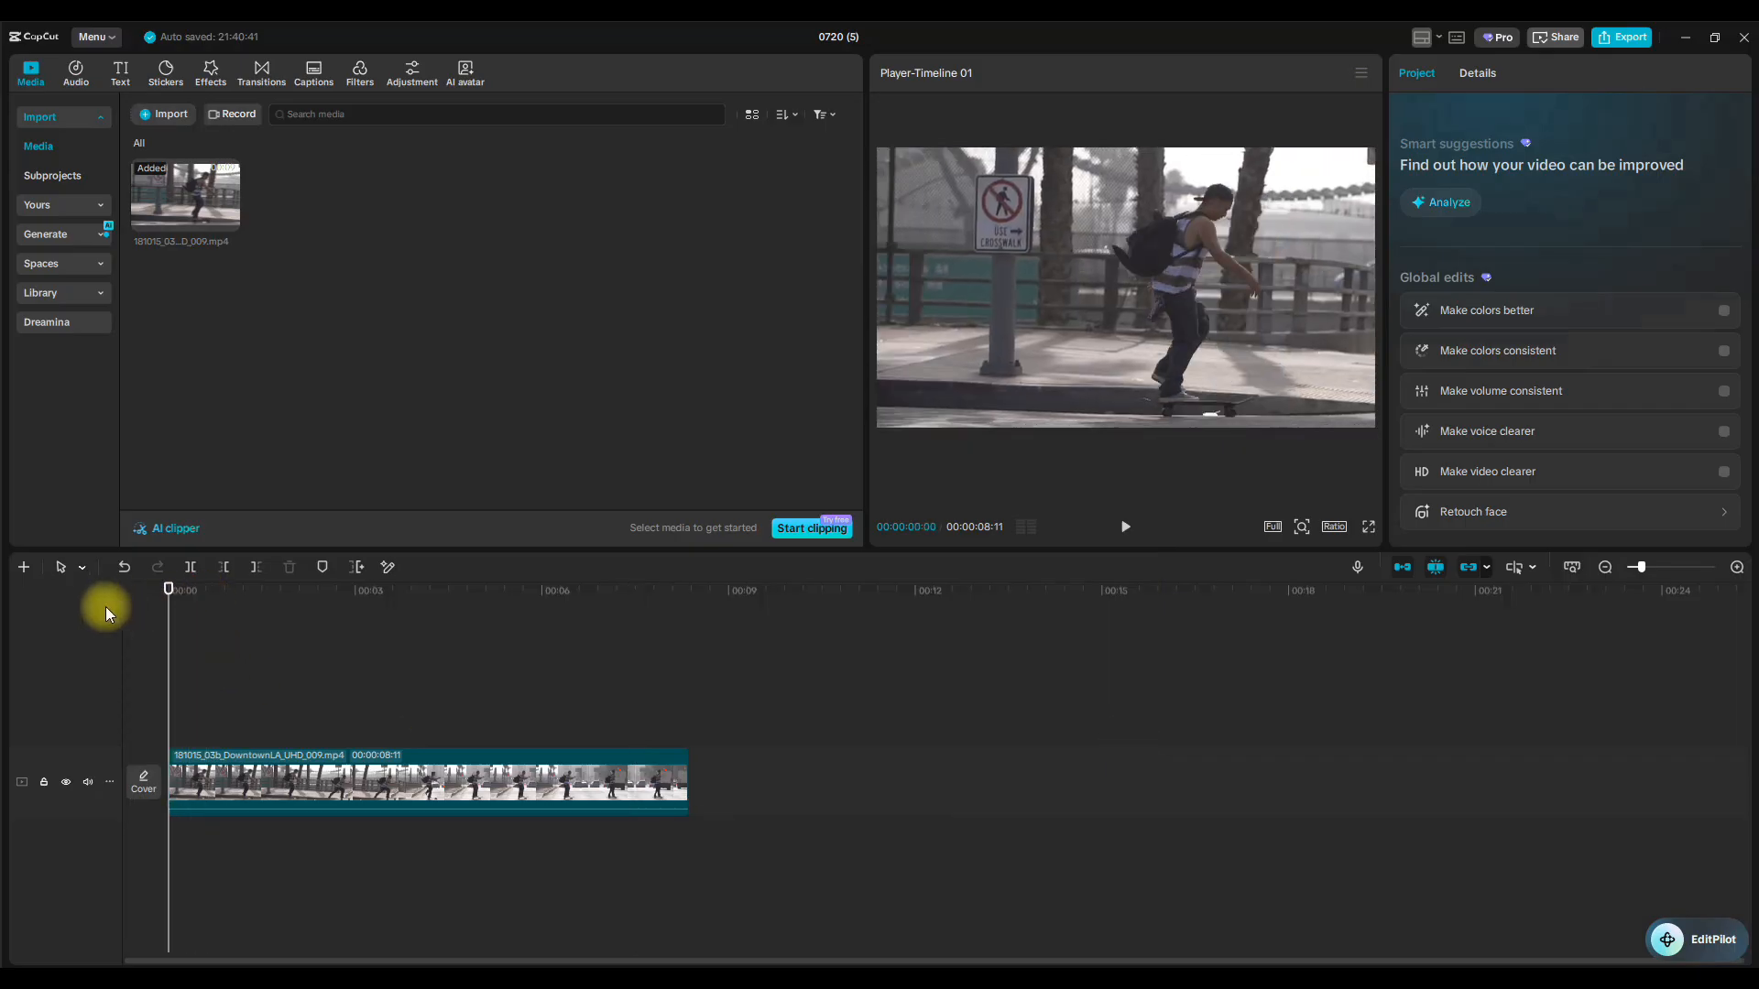
Add the Chill Coffee Groove track from the Hot Bgm music category beneath the skateboard clip, starting at the beginning.
click(76, 69)
click(51, 178)
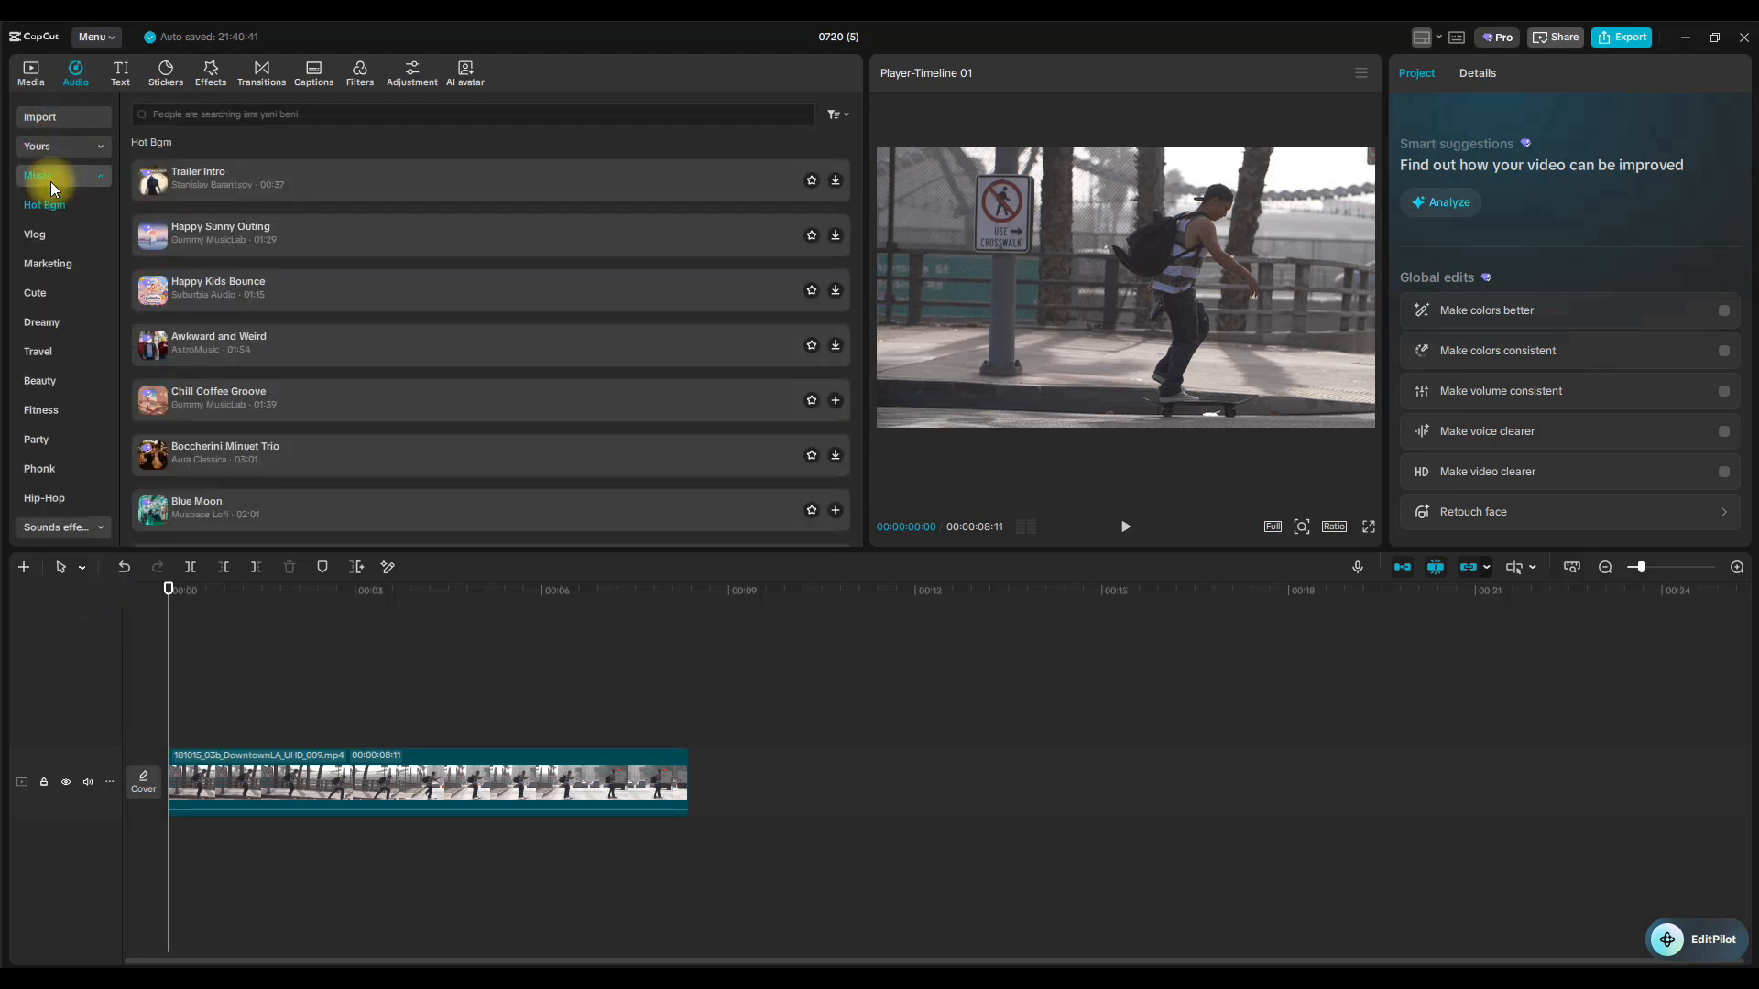
click(51, 183)
click(51, 179)
click(50, 178)
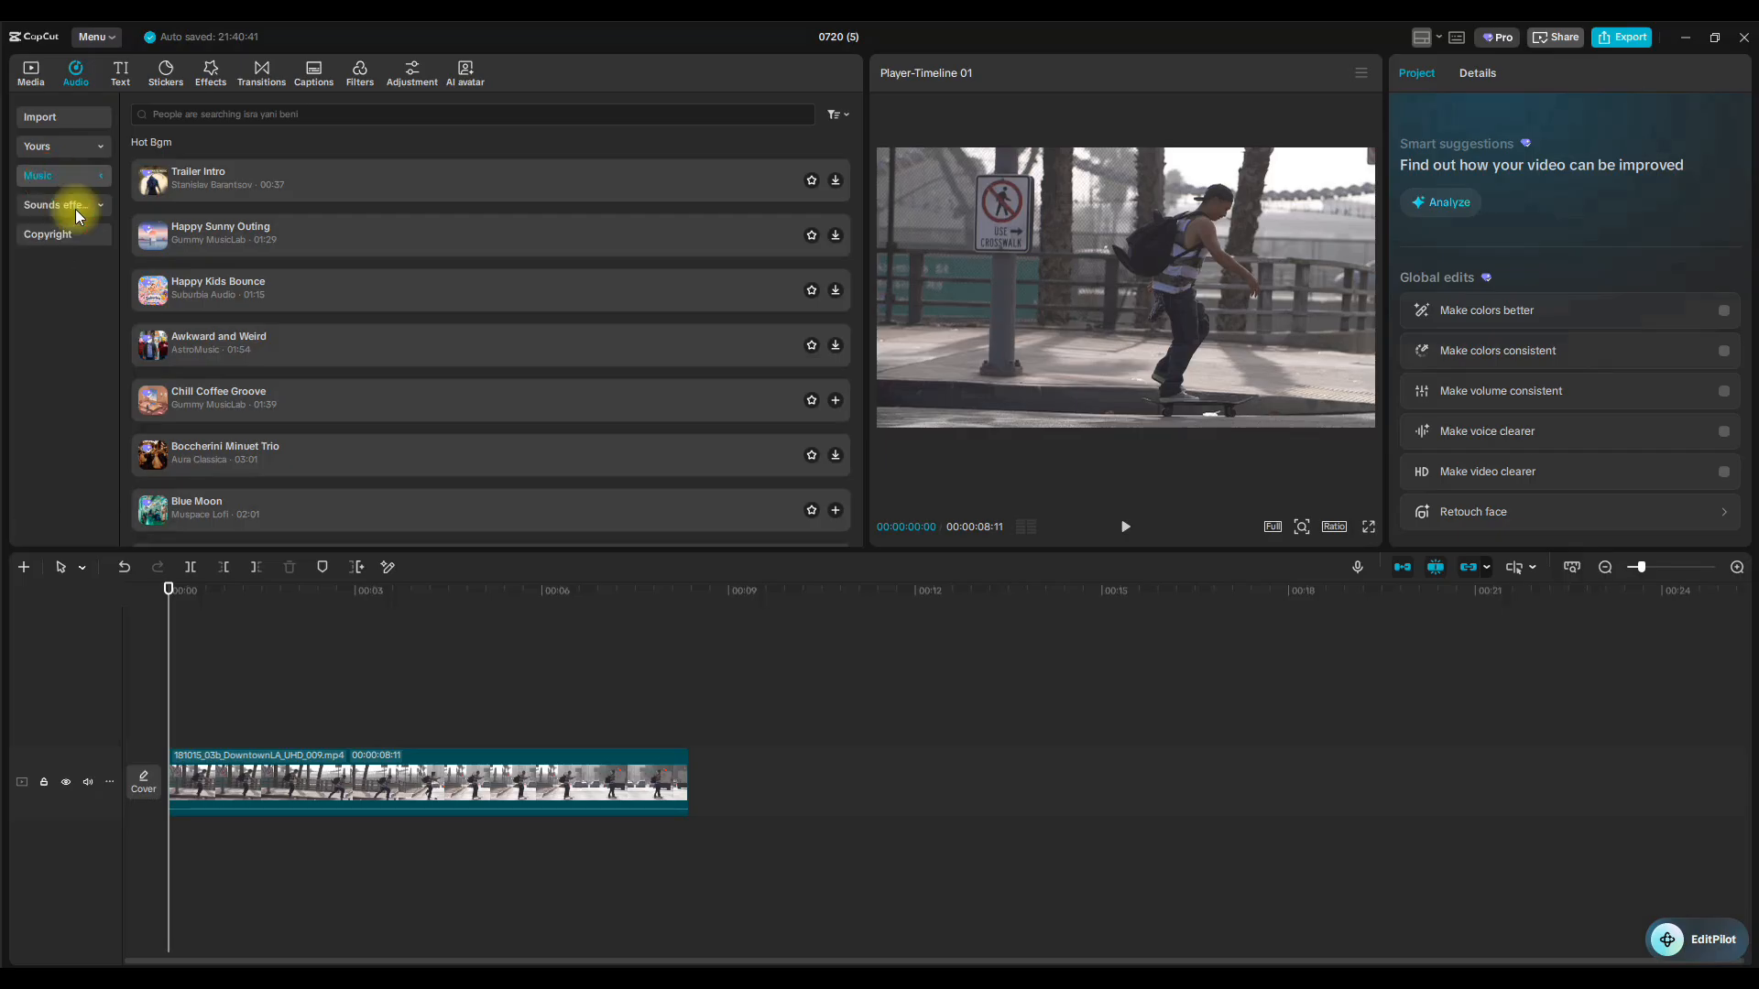
click(305, 414)
drag(305, 417, 158, 838)
Split the Chill Coffee Groove track at the video's end, 00:00:08:11, and delete the excess music after it.
drag(708, 611, 691, 600)
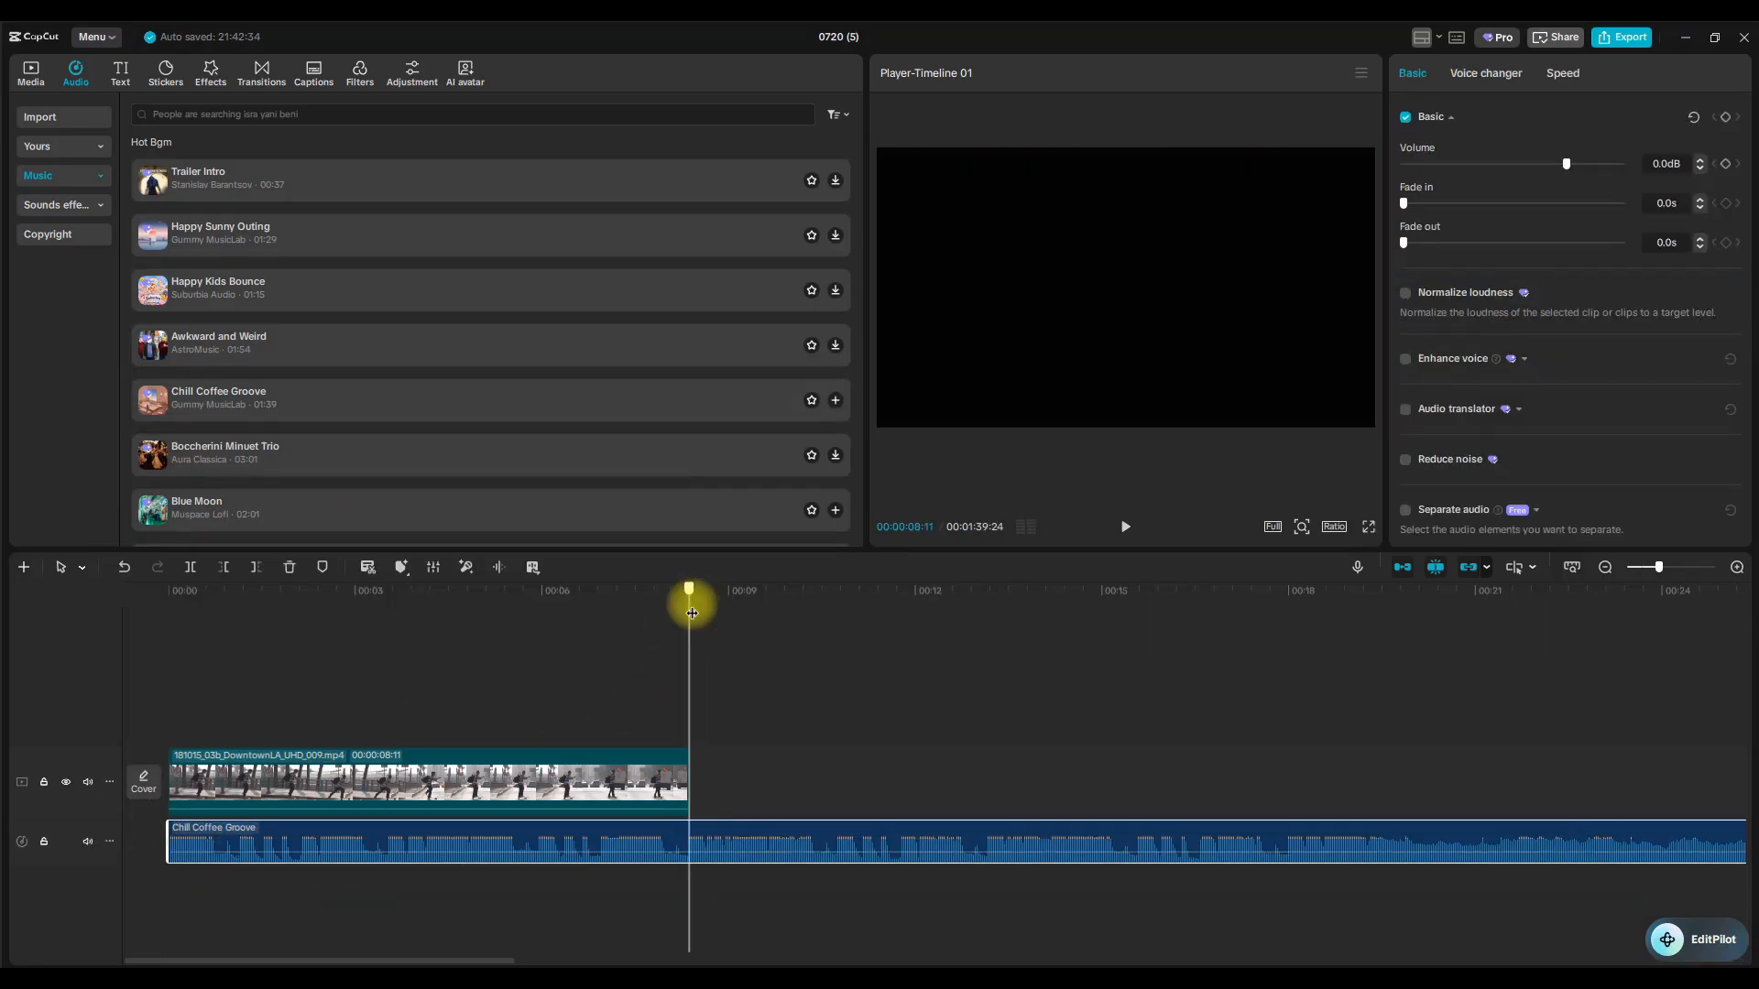
click(191, 567)
click(614, 647)
click(809, 827)
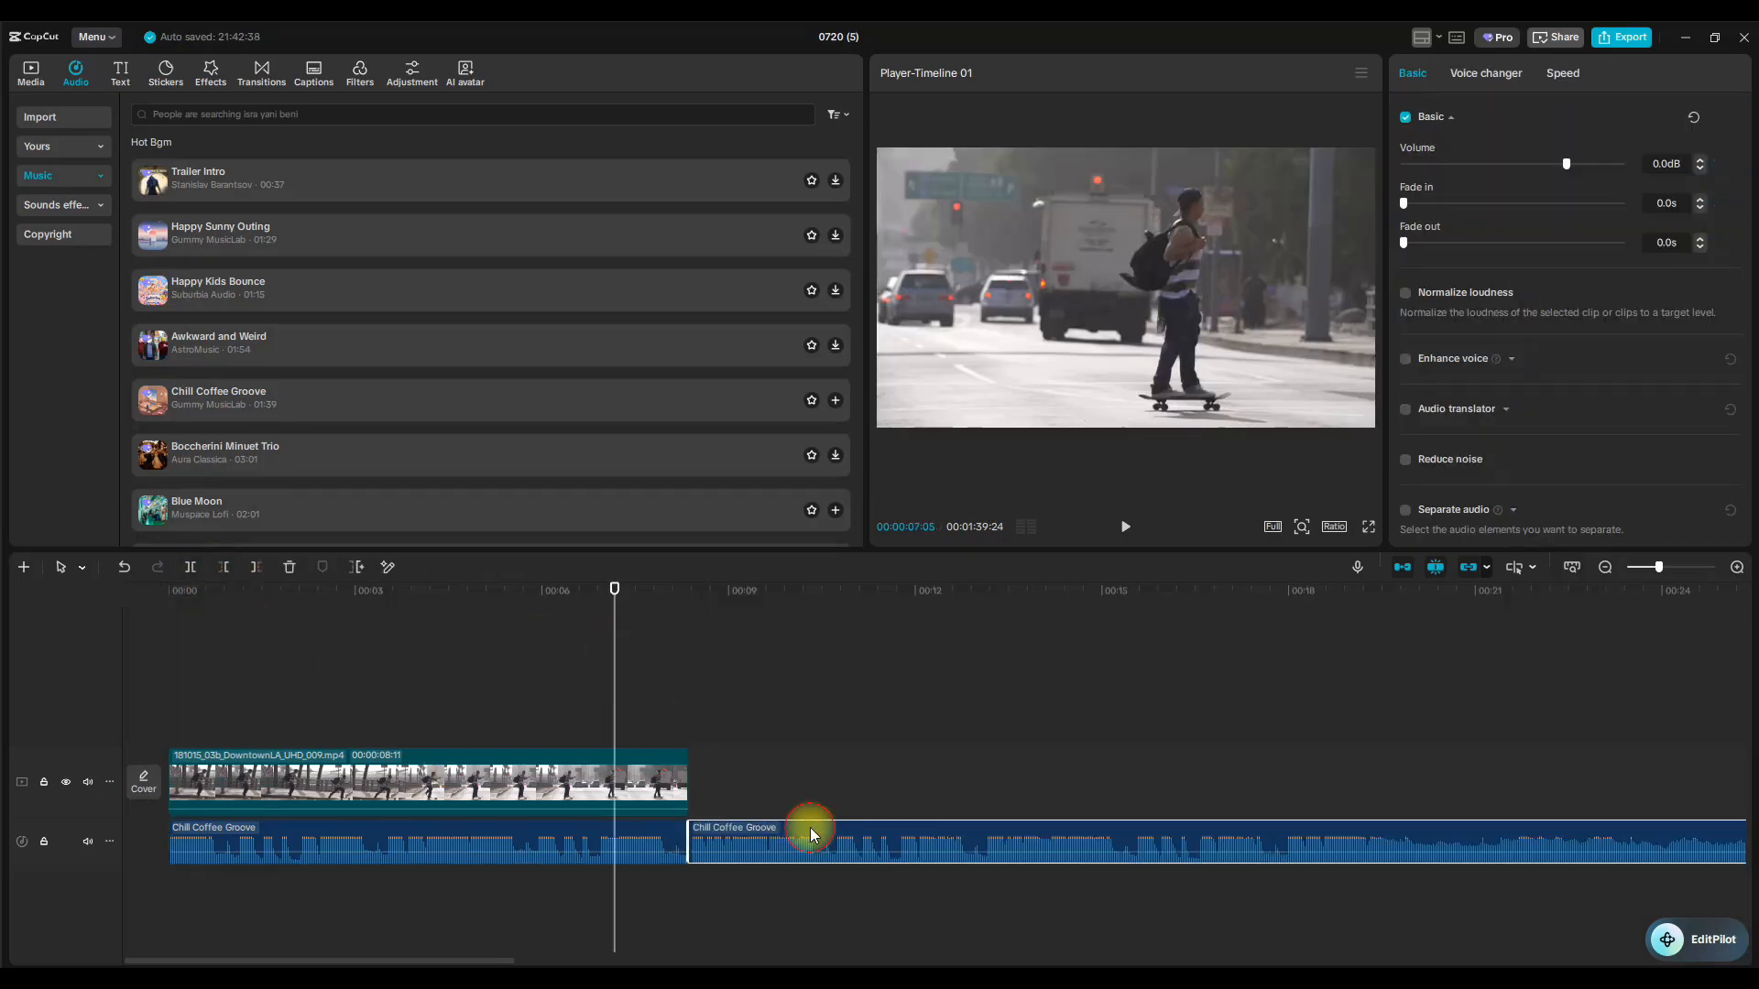
key(Delete)
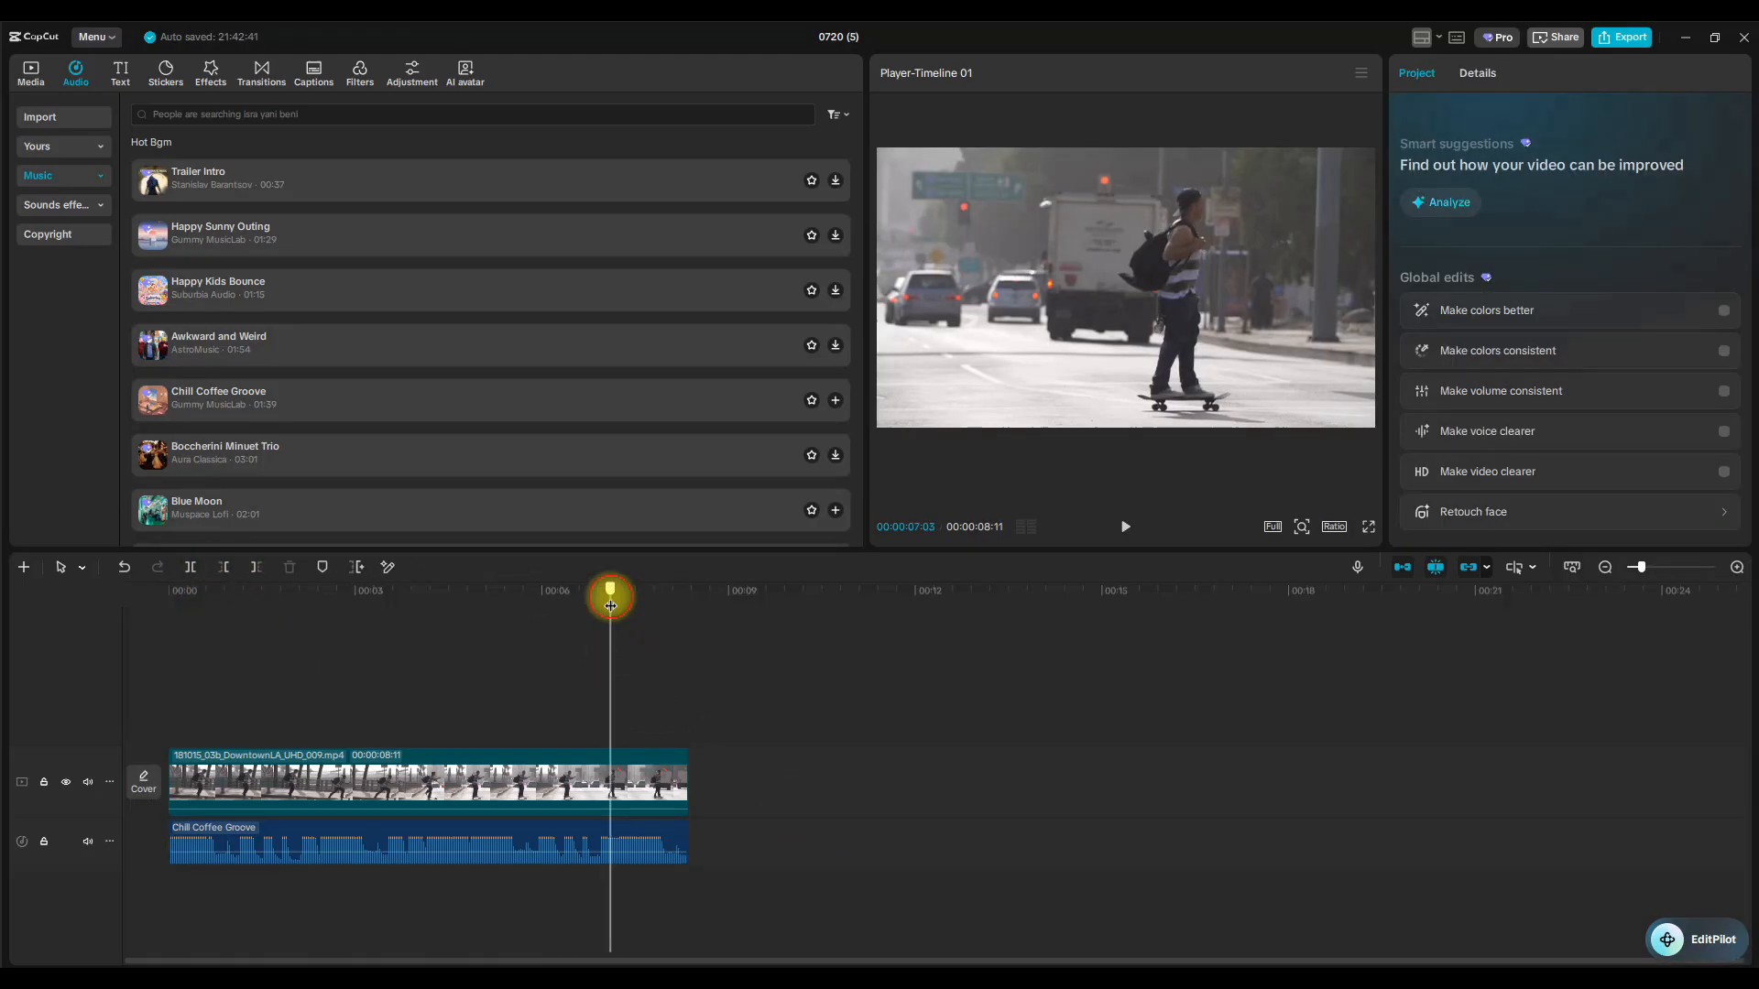
Play the skateboard clip with its music from the beginning and return the playhead to the start.
drag(610, 593, 106, 593)
click(1123, 530)
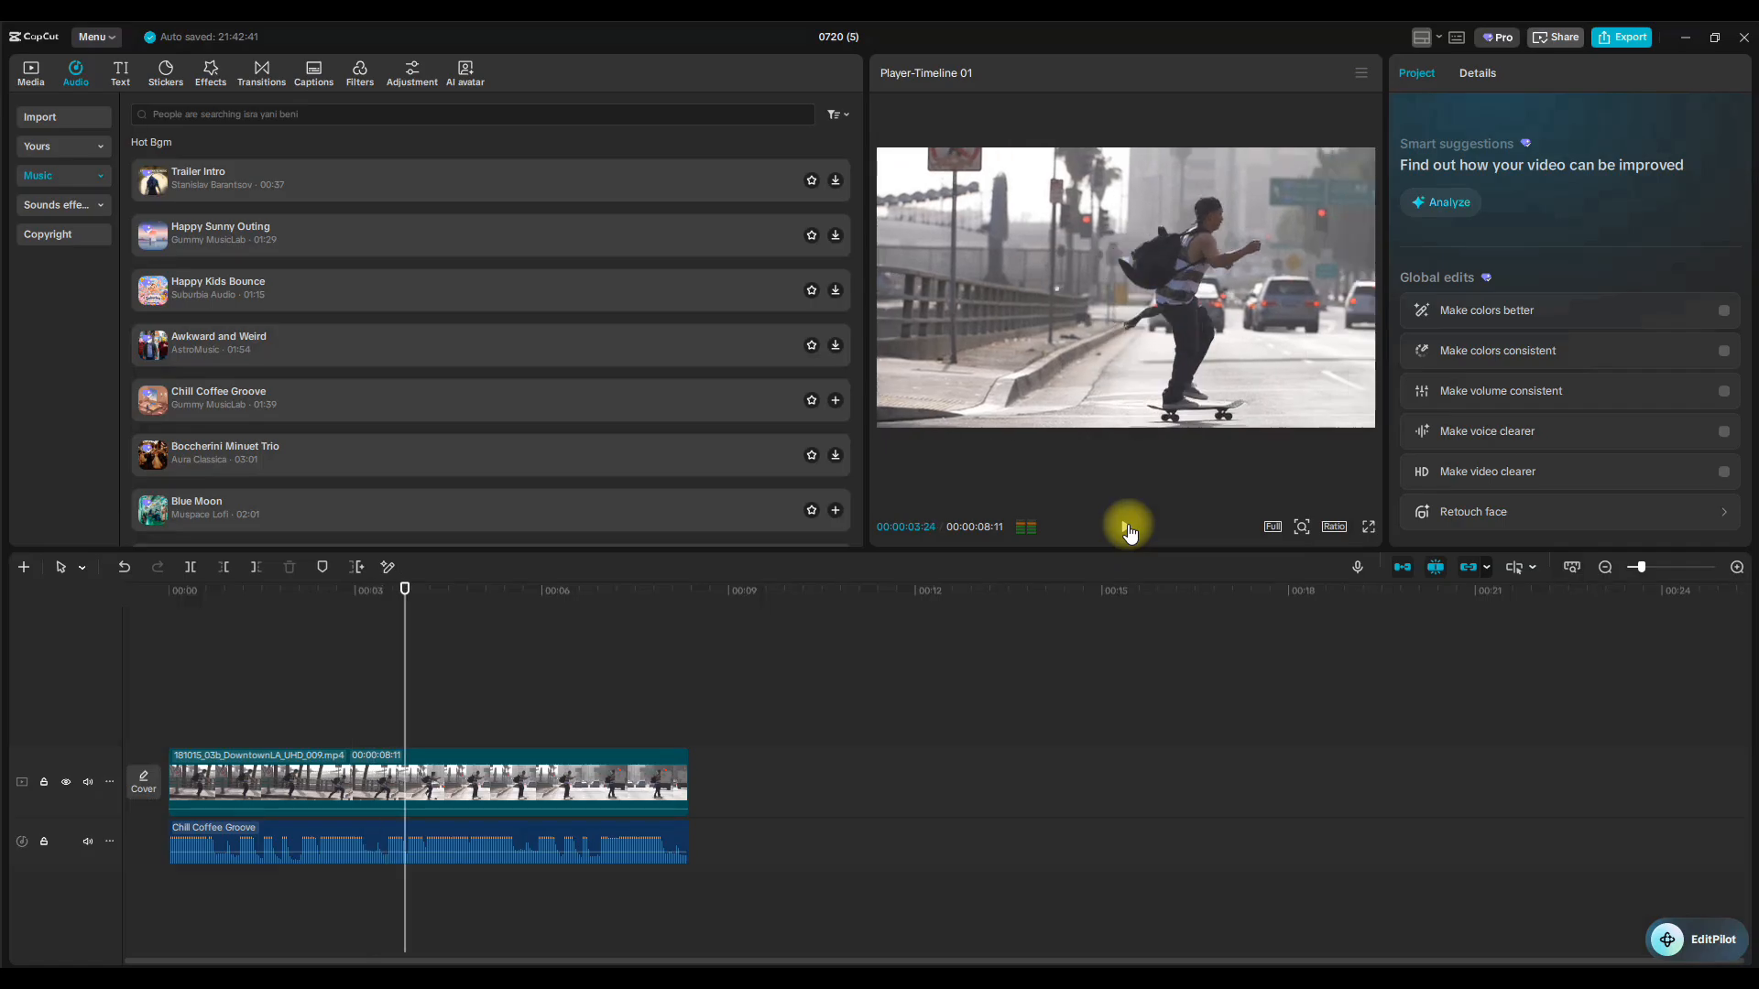
click(1127, 527)
drag(204, 589, 123, 597)
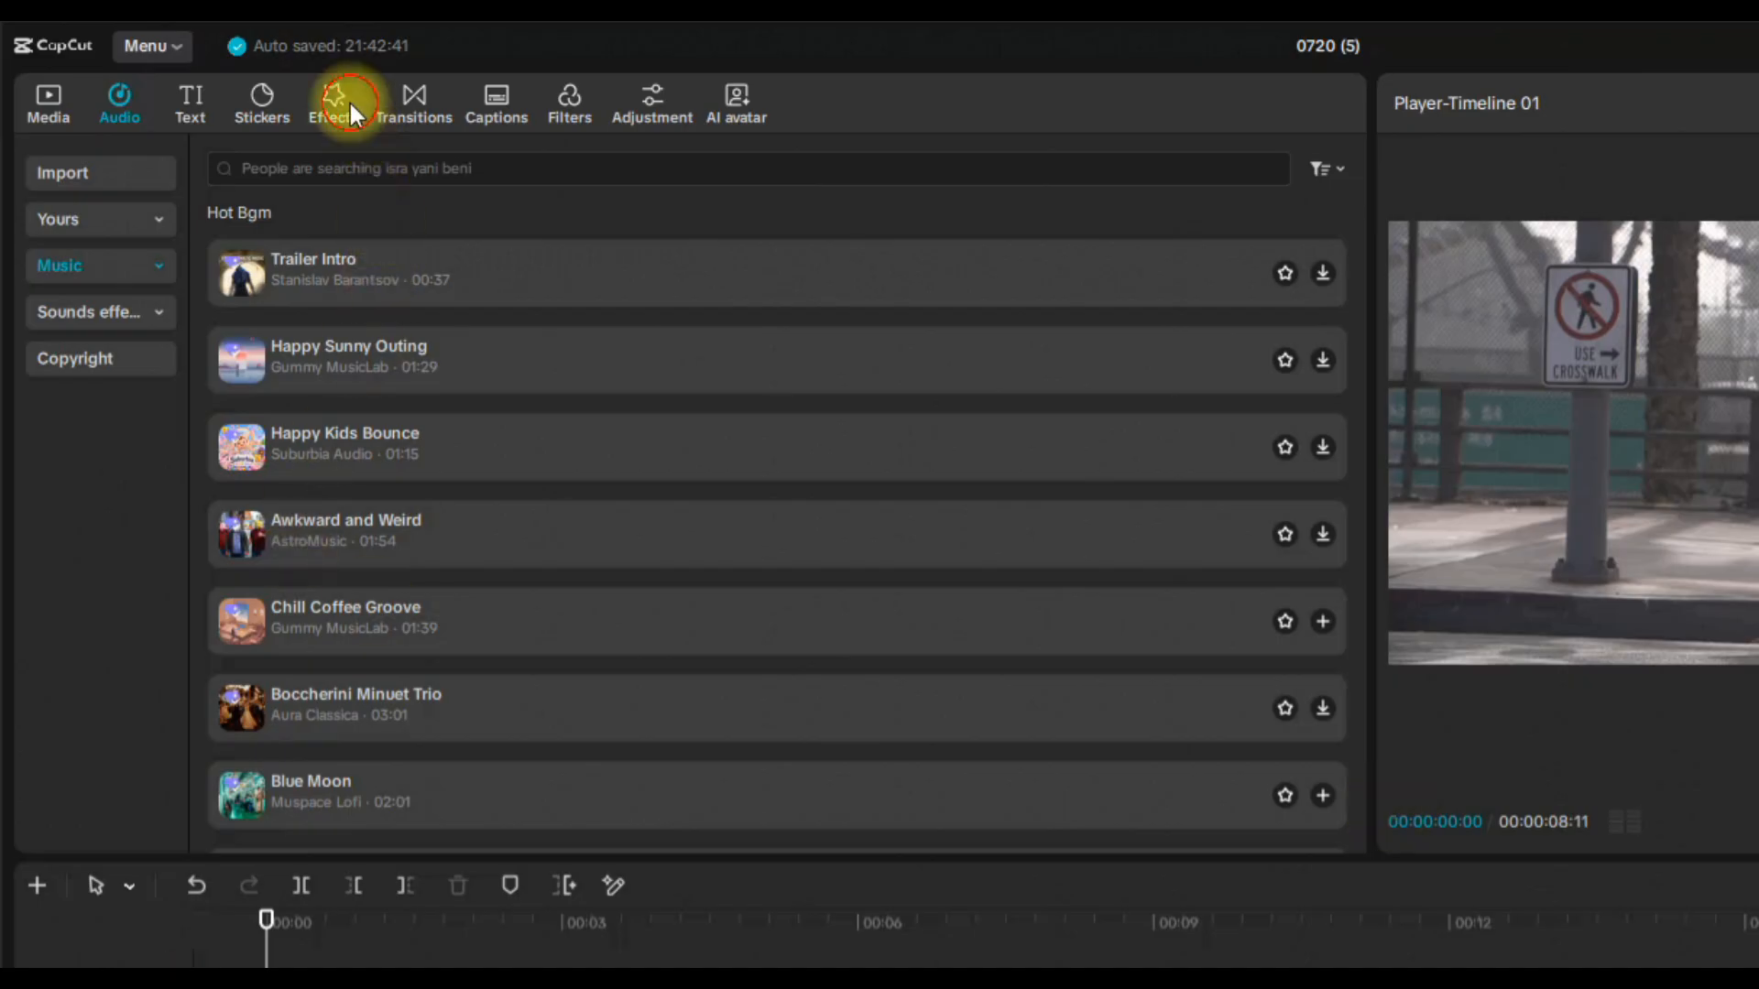
Browse the video effects and show the Motion category that contains 3D Zoom Pro and Auto Velocity.
click(349, 101)
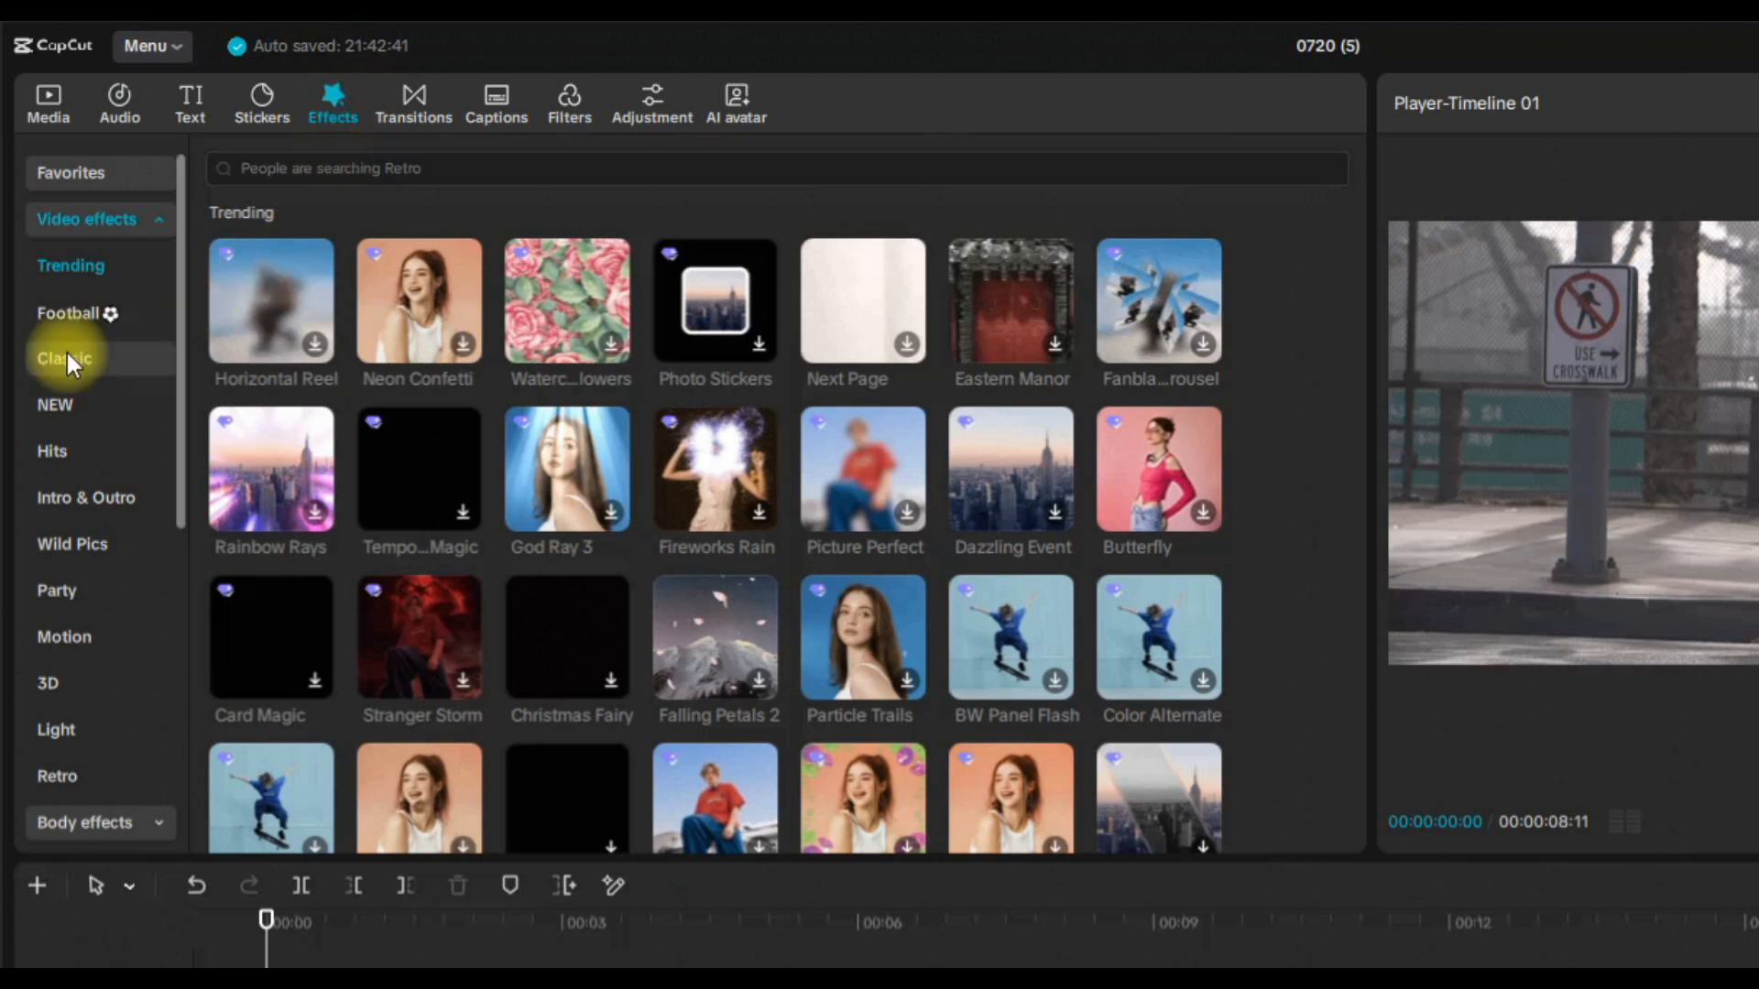
scroll(68, 354, down, 3)
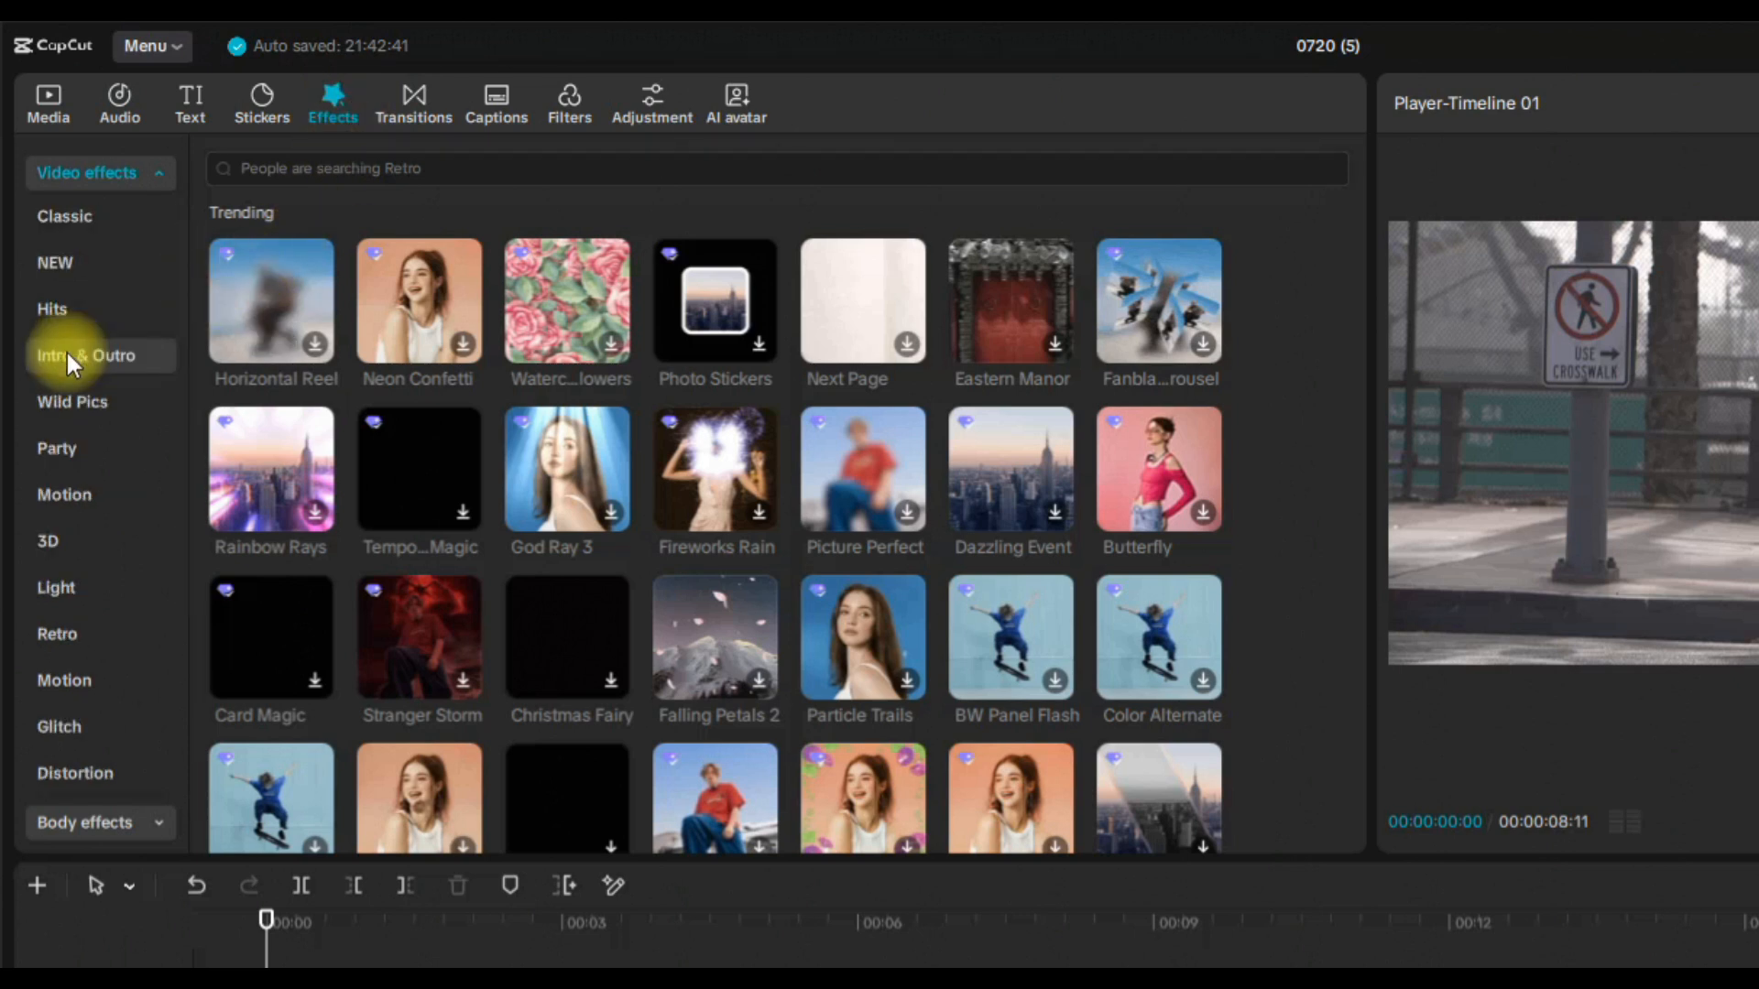
scroll(68, 354, down, 3)
click(90, 547)
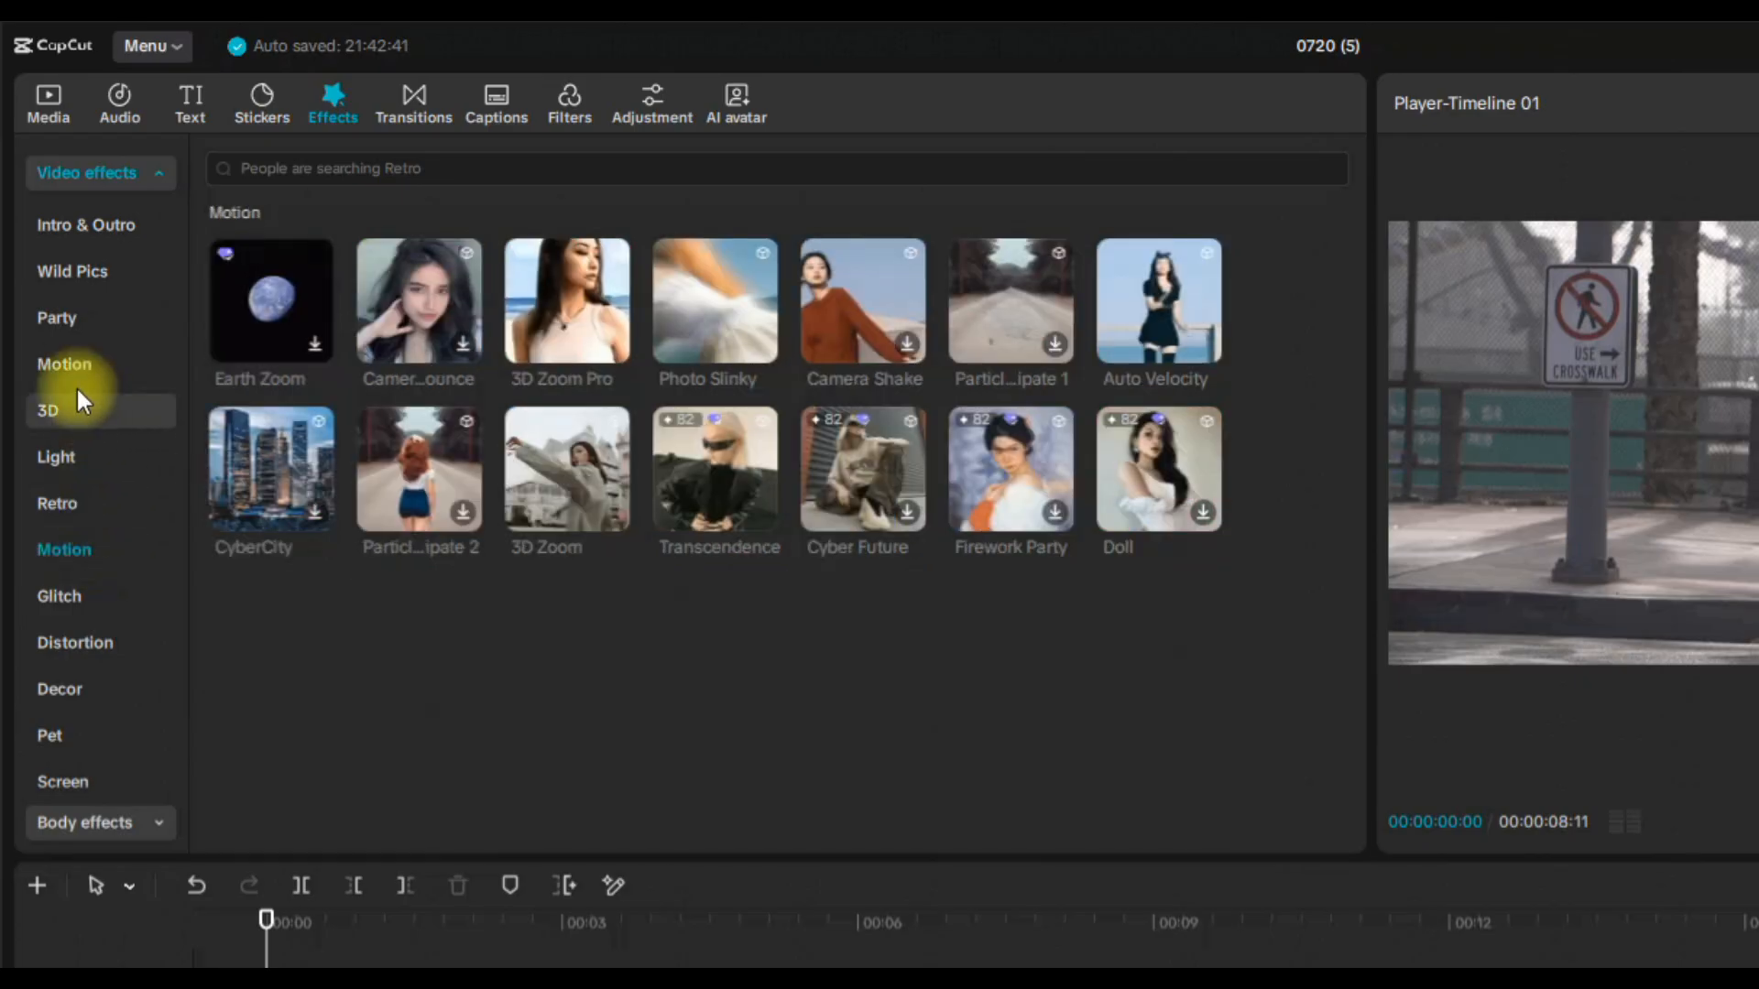
click(70, 359)
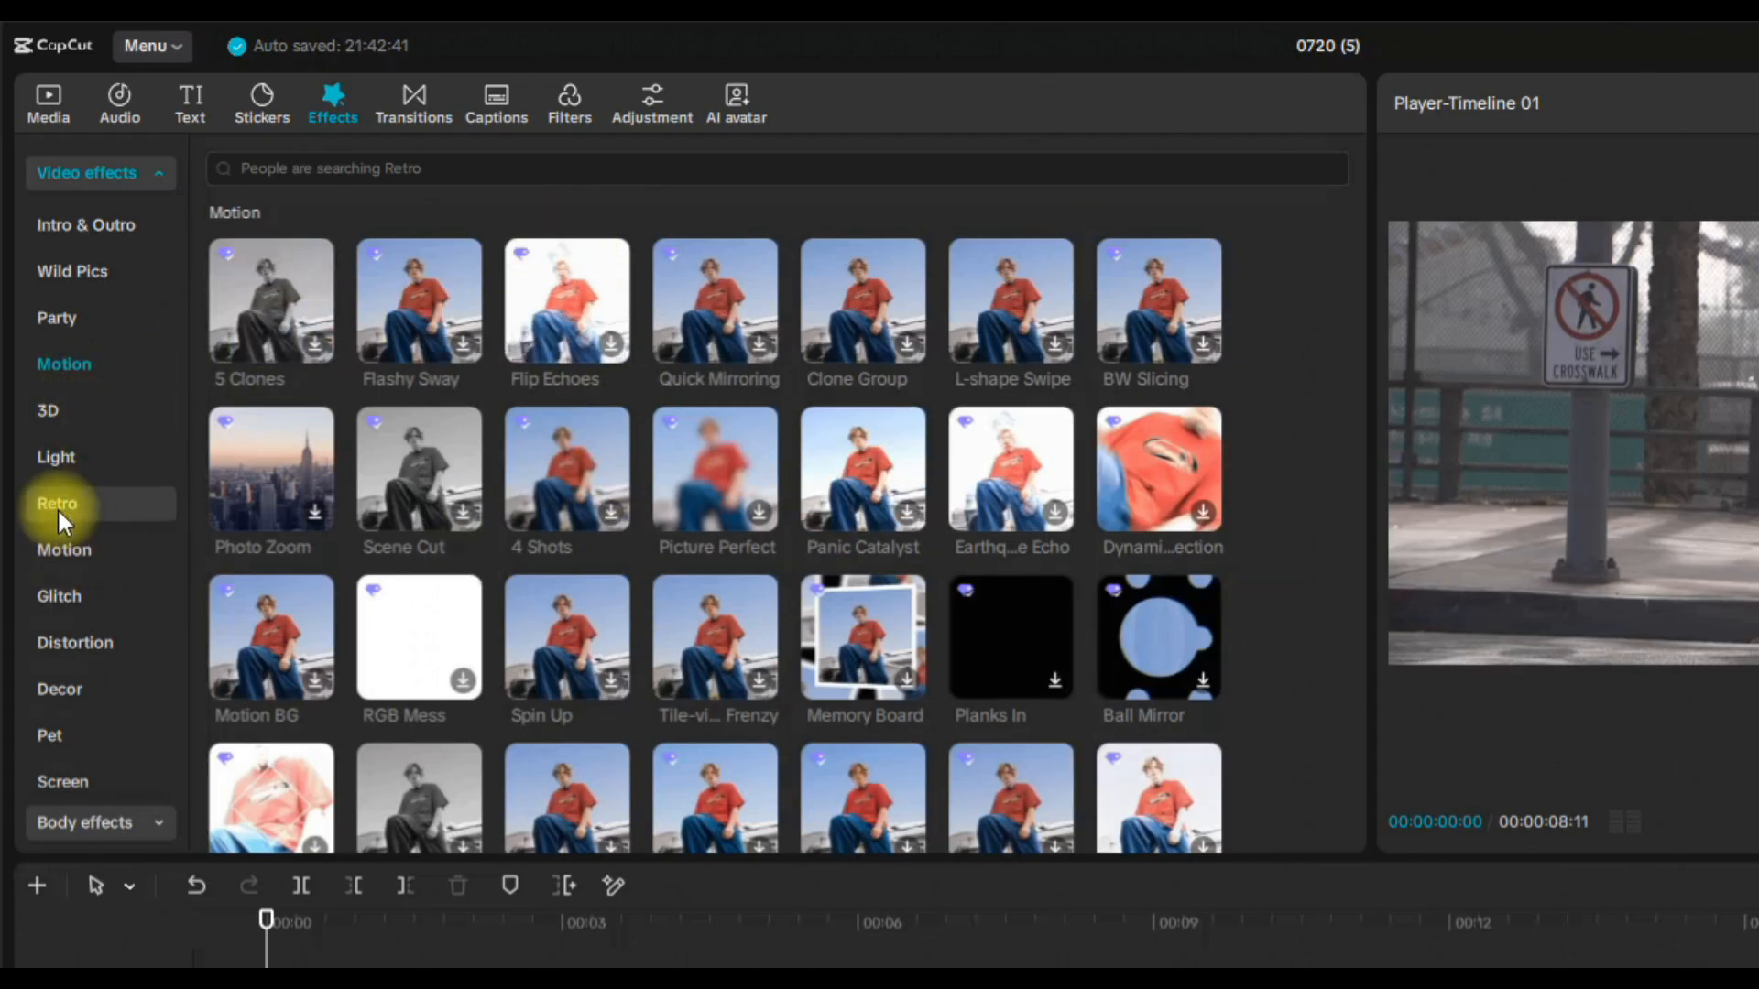
click(66, 550)
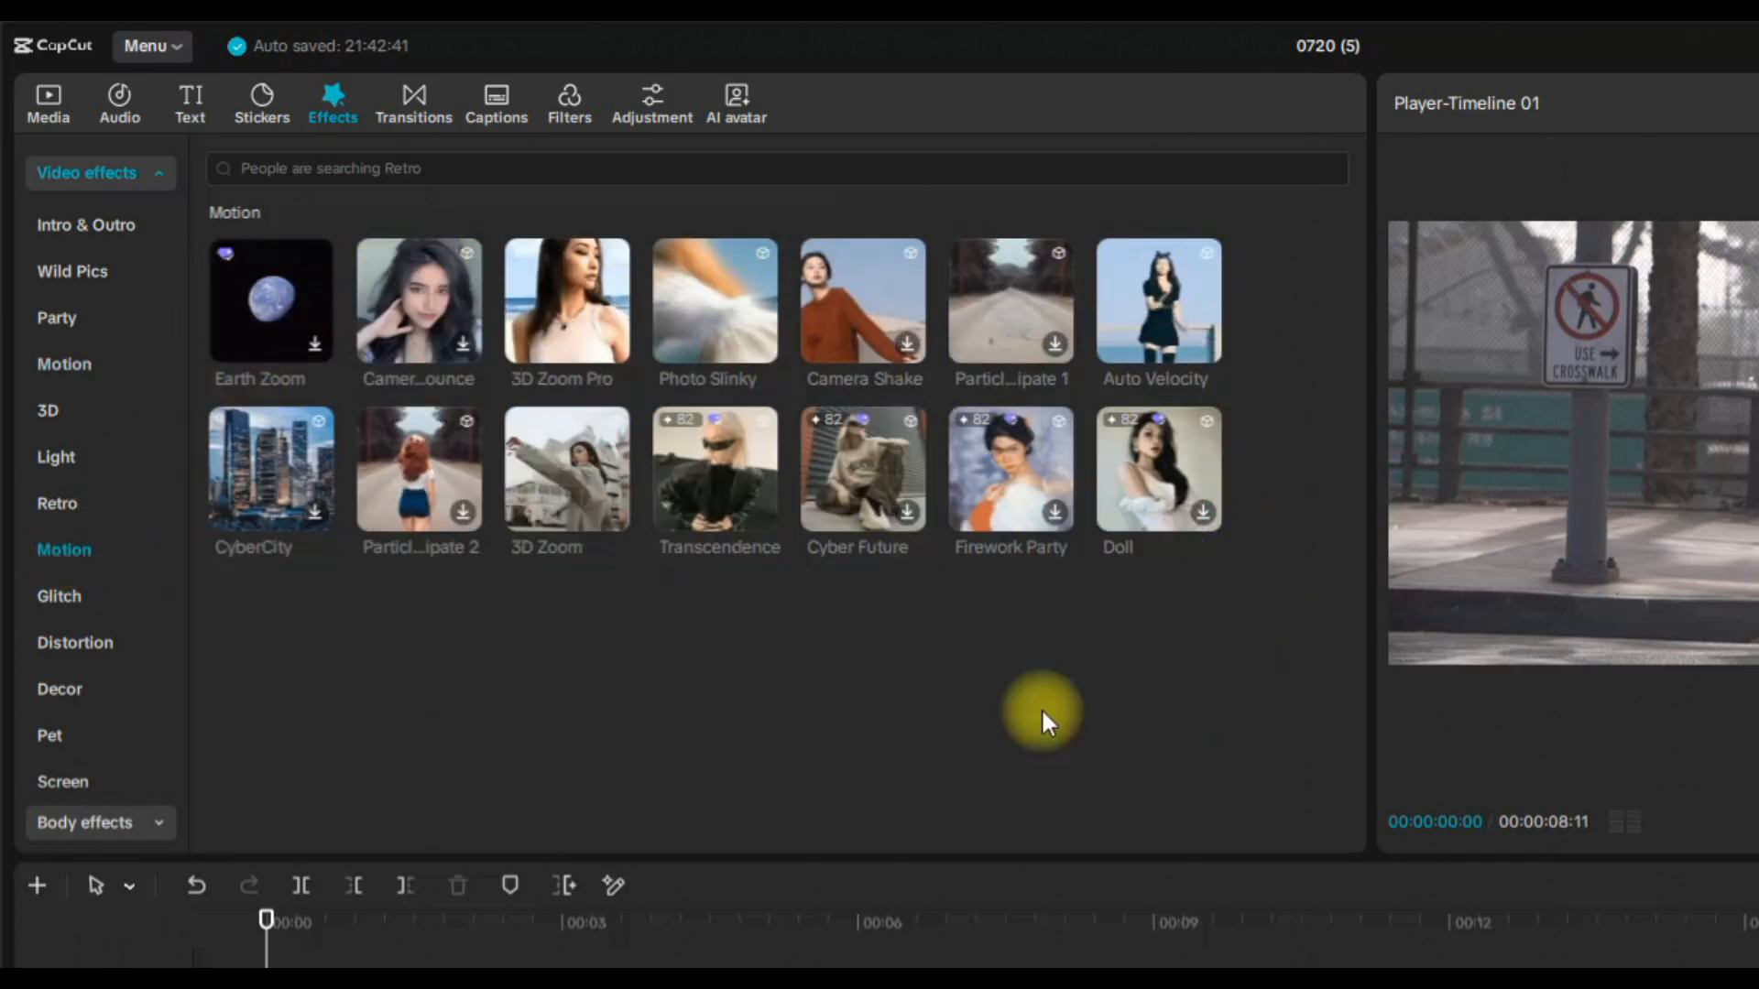
mouse_move(1145, 280)
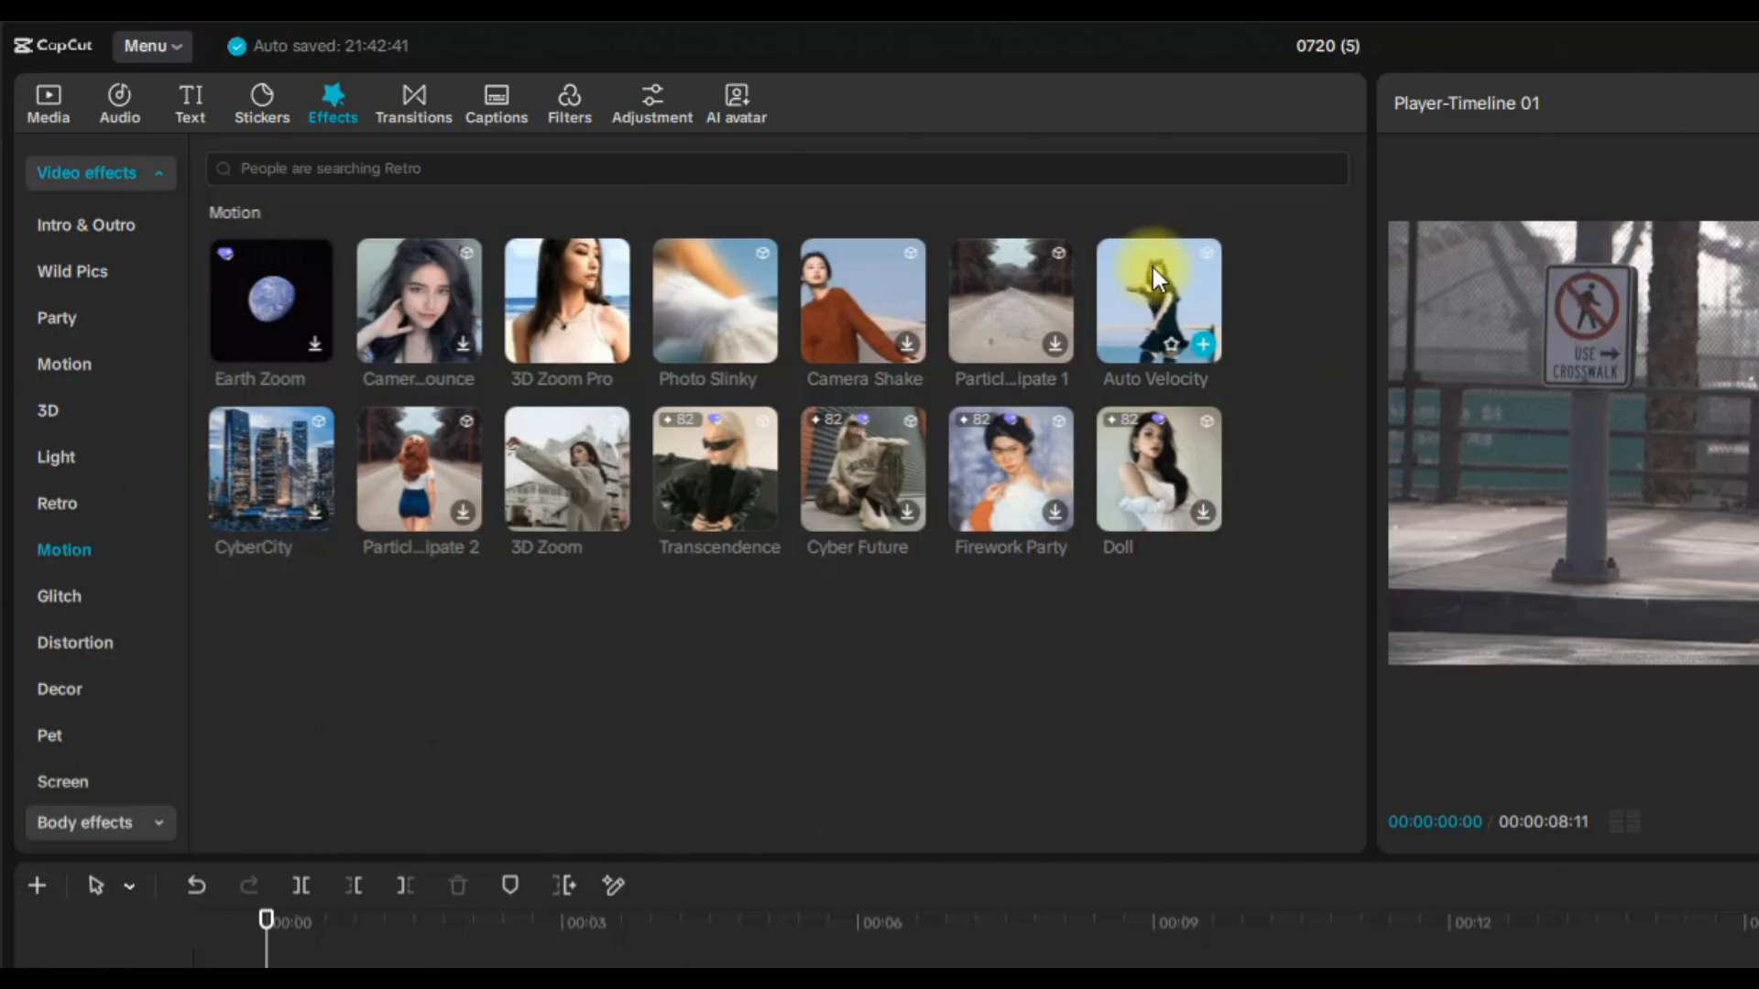
drag(1151, 290, 1547, 900)
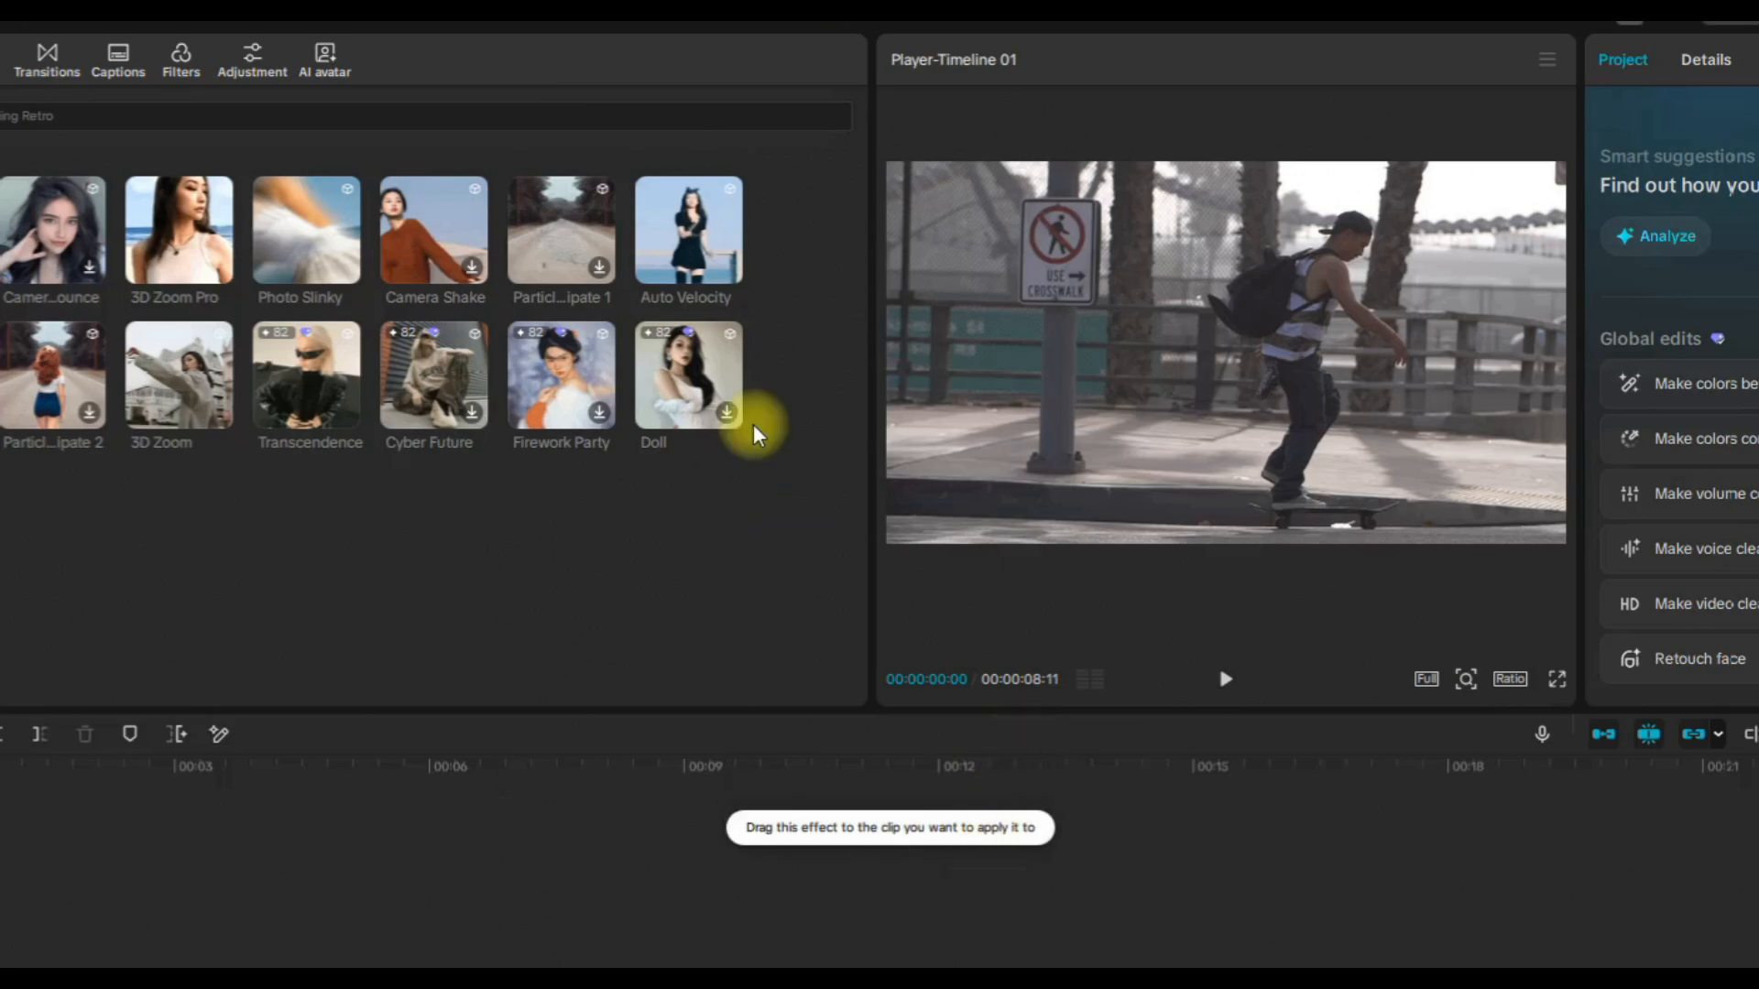
click(726, 268)
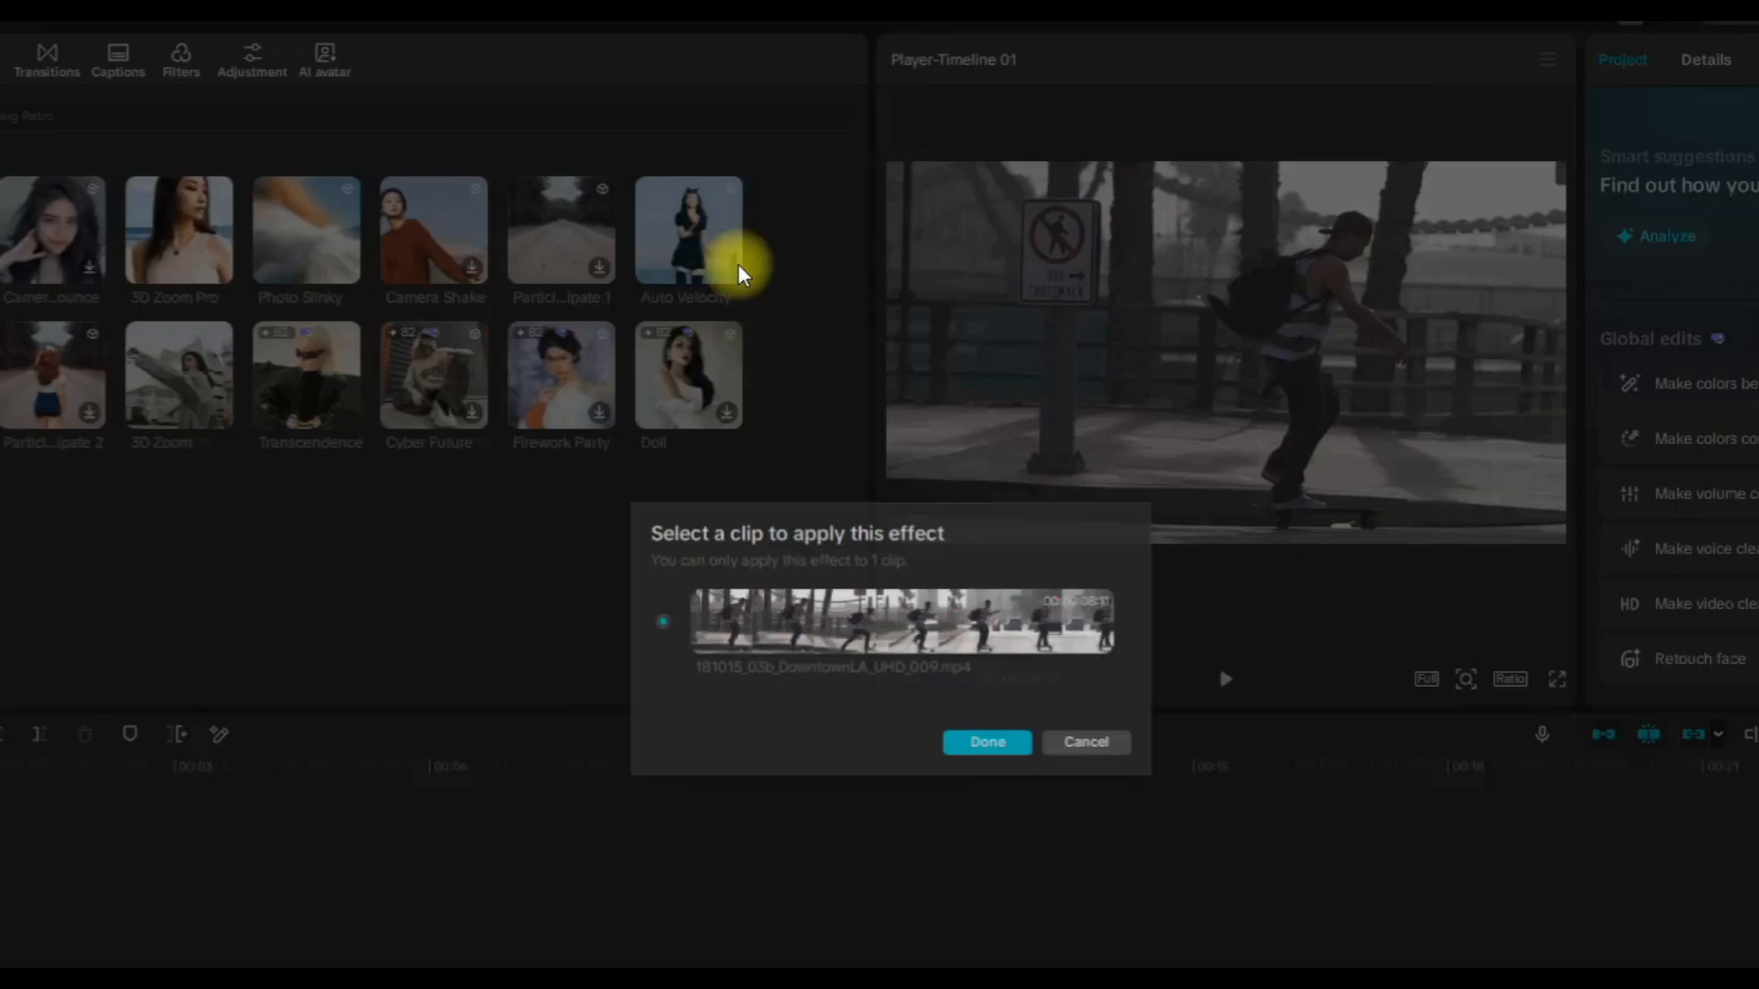
click(1084, 745)
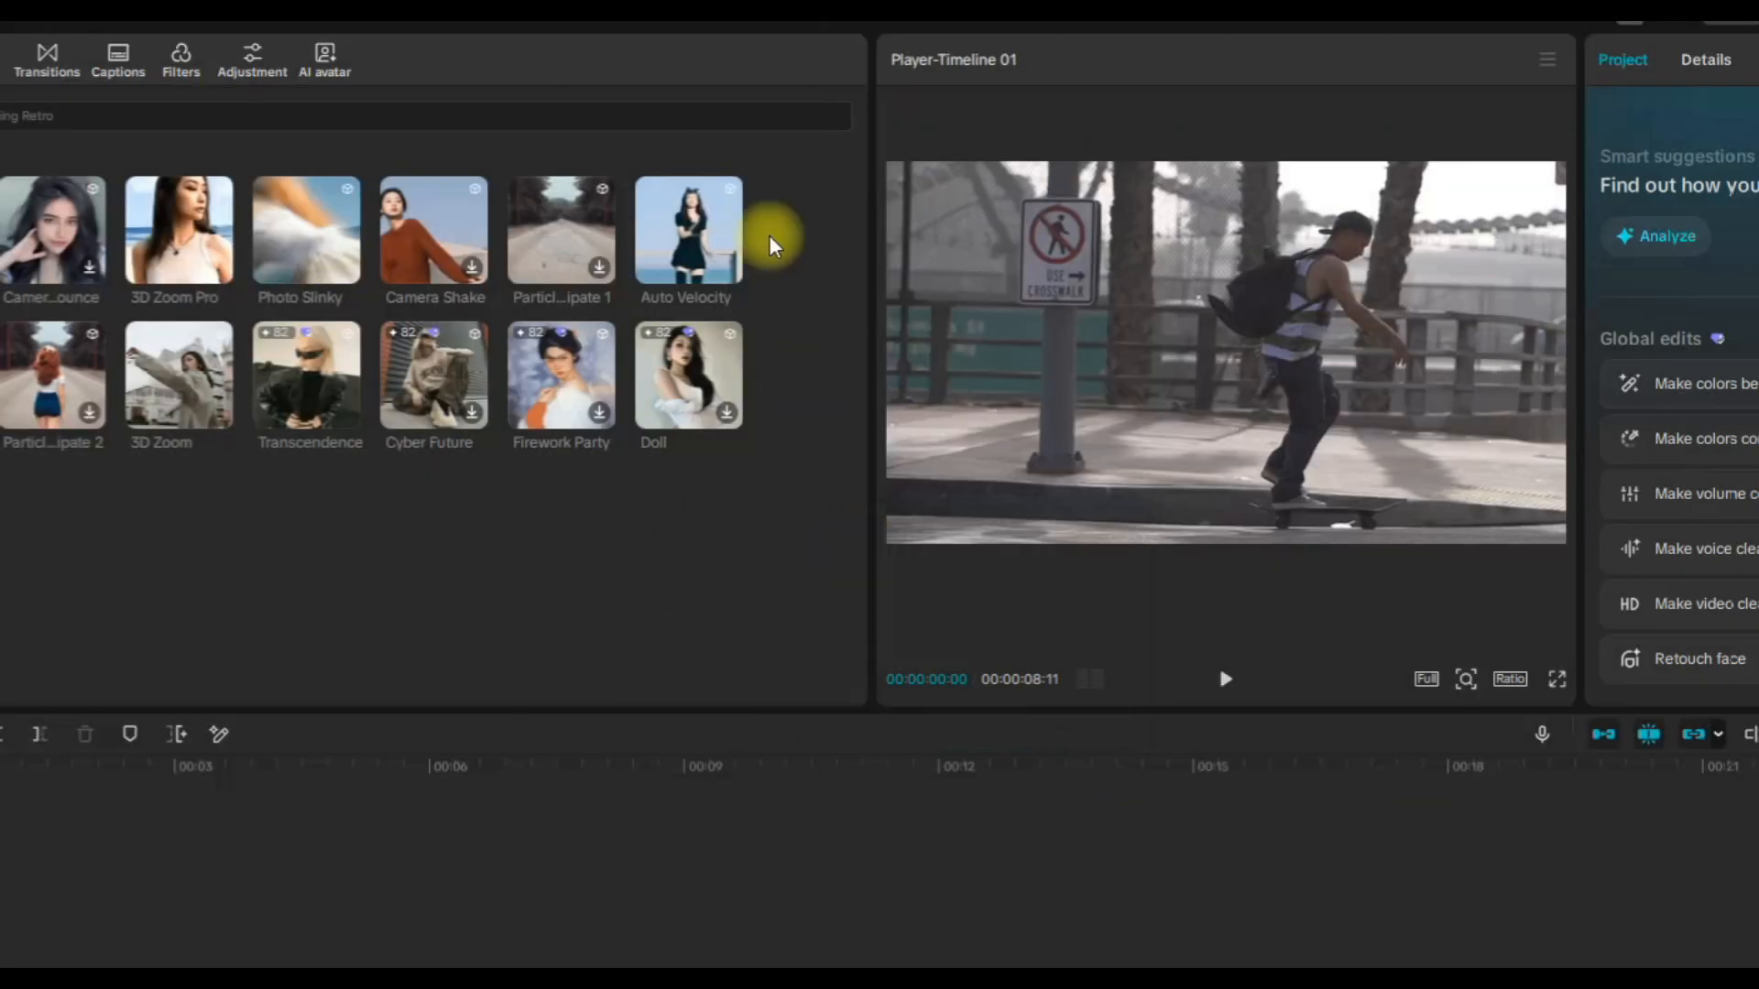
Apply the Auto Velocity motion effect to the skateboard clip.
click(726, 268)
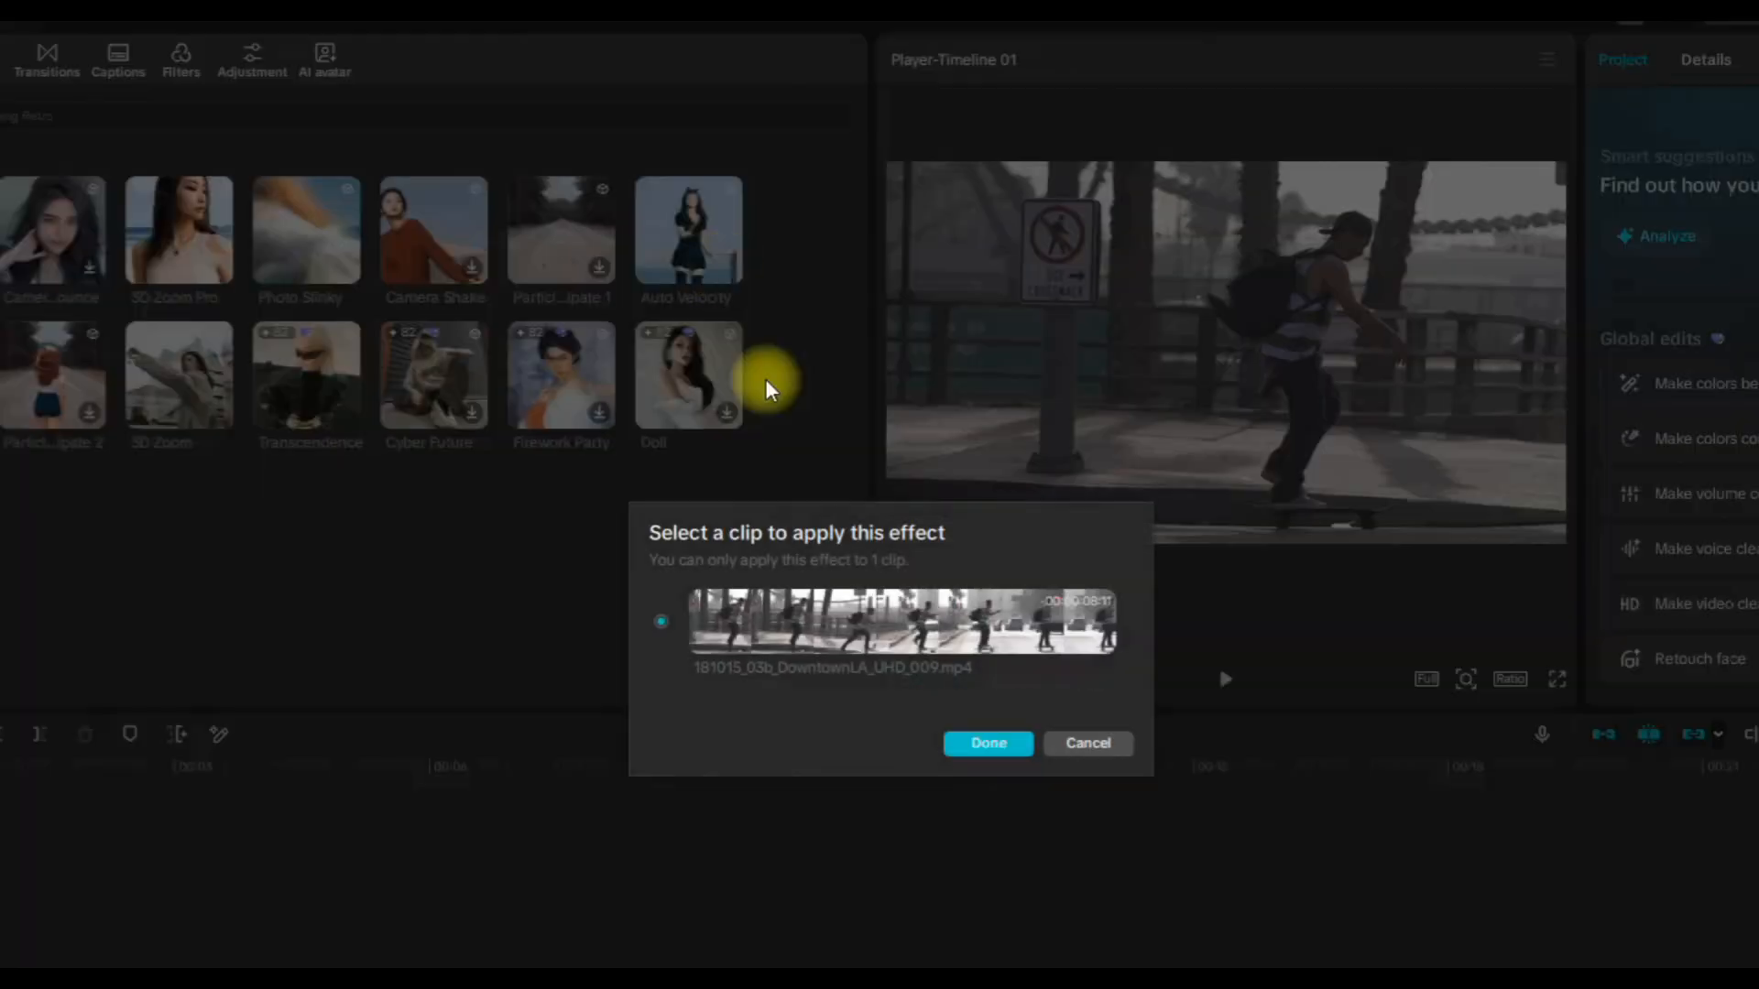
click(982, 741)
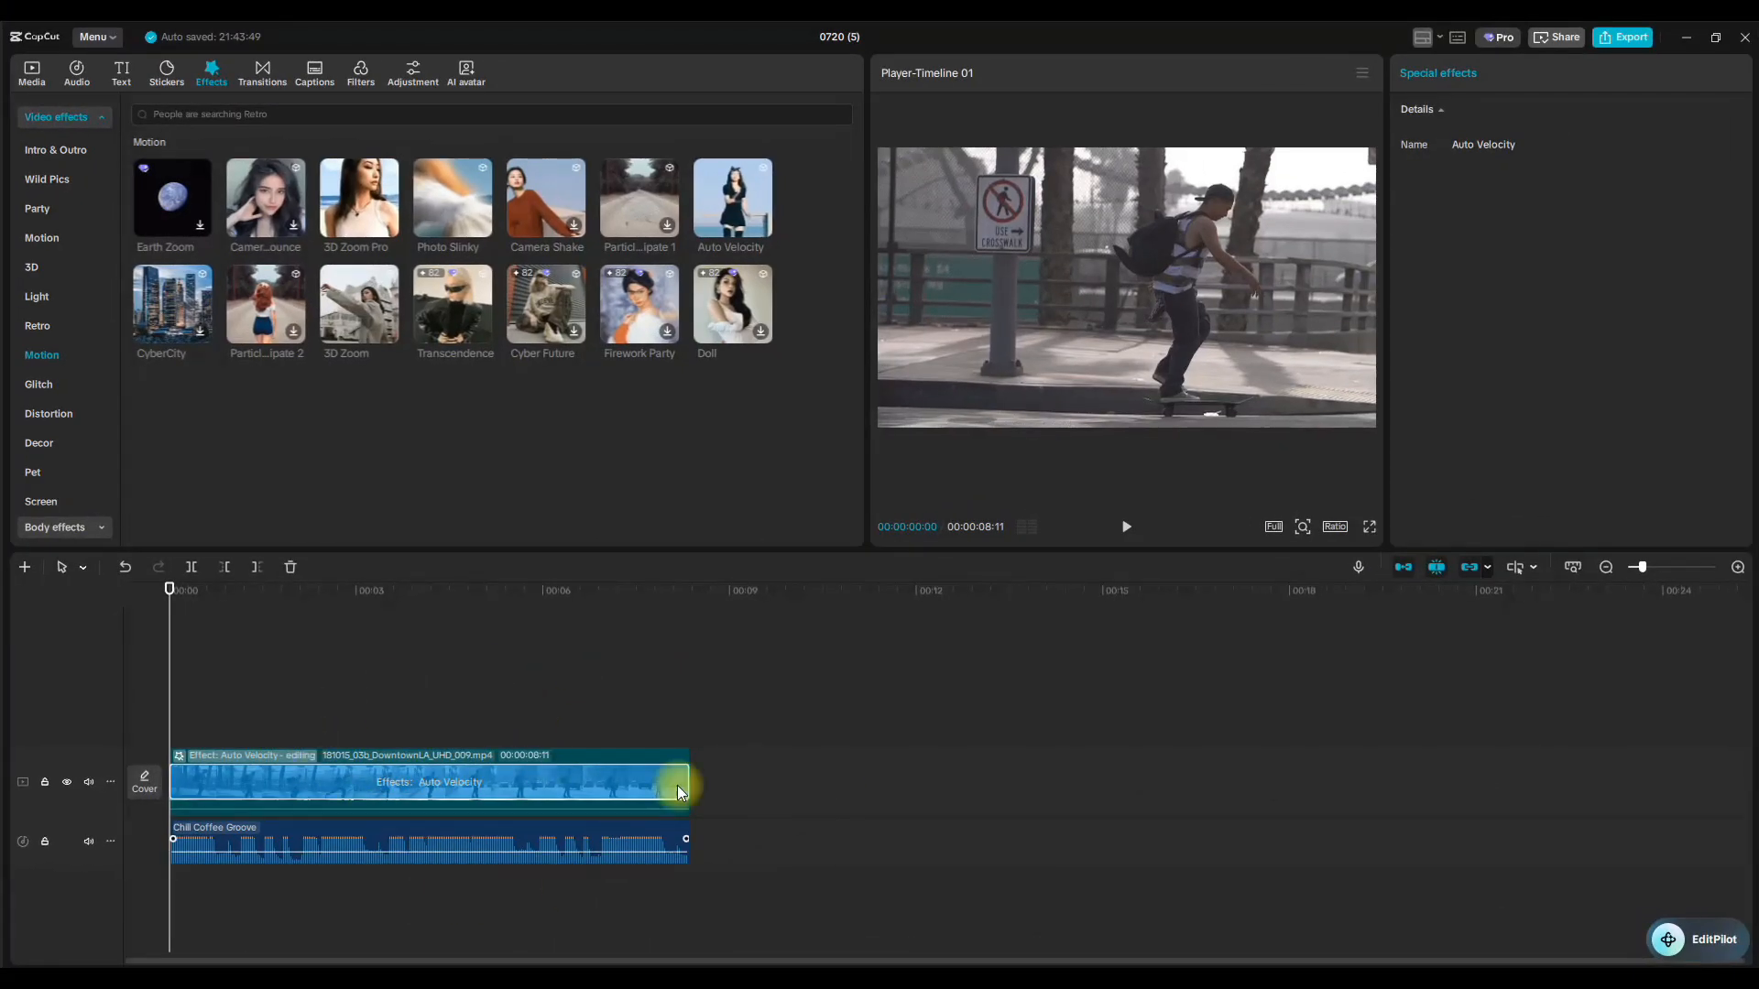
Play the skateboard clip full screen from the beginning to review the Auto Velocity effect, and replay it in the normal player.
click(1127, 529)
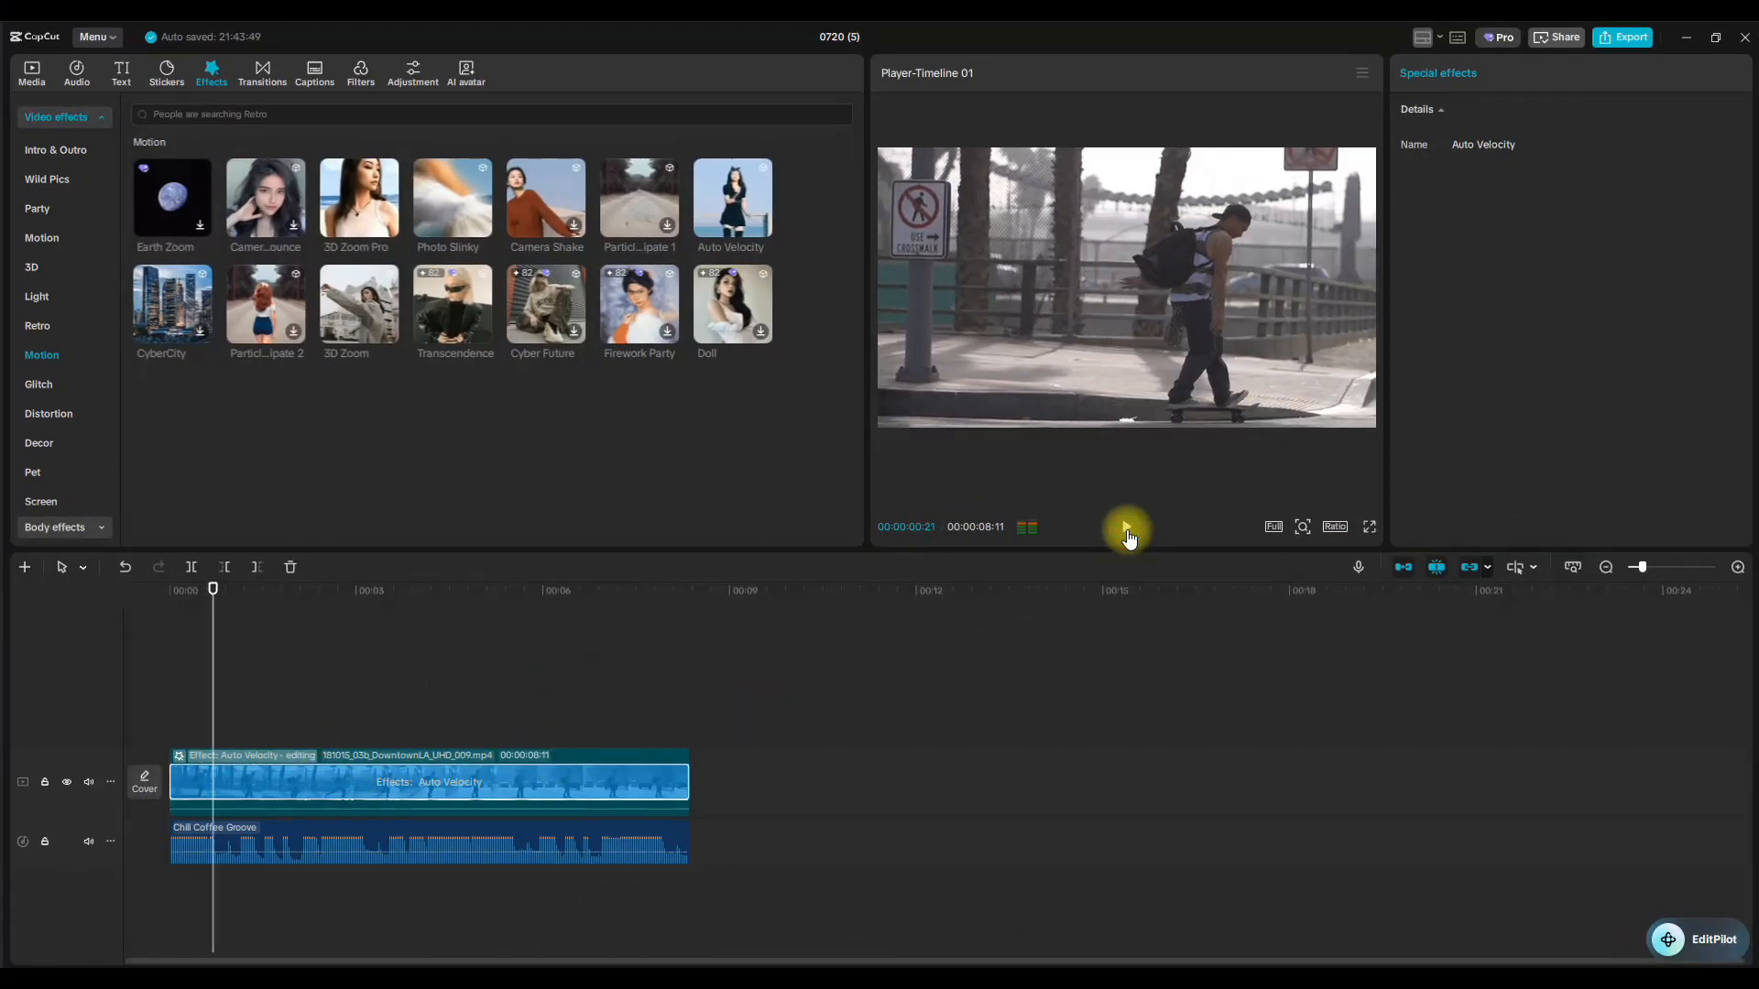
click(1369, 527)
drag(883, 929, 738, 935)
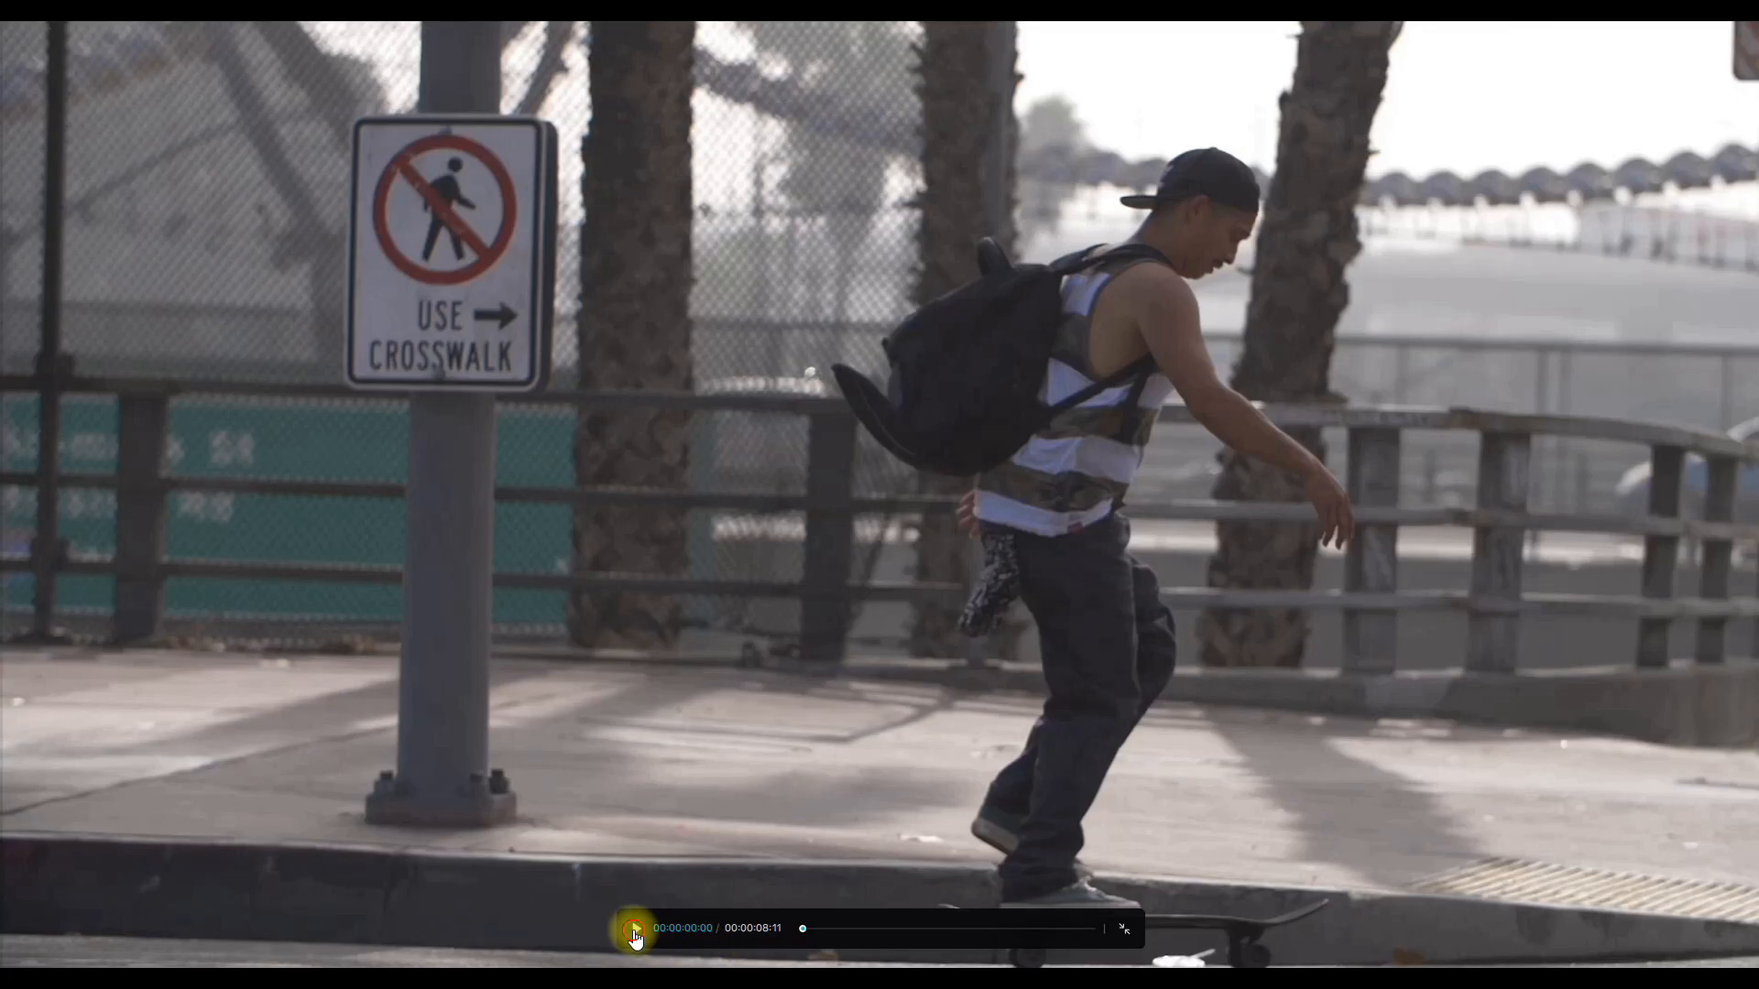
click(634, 932)
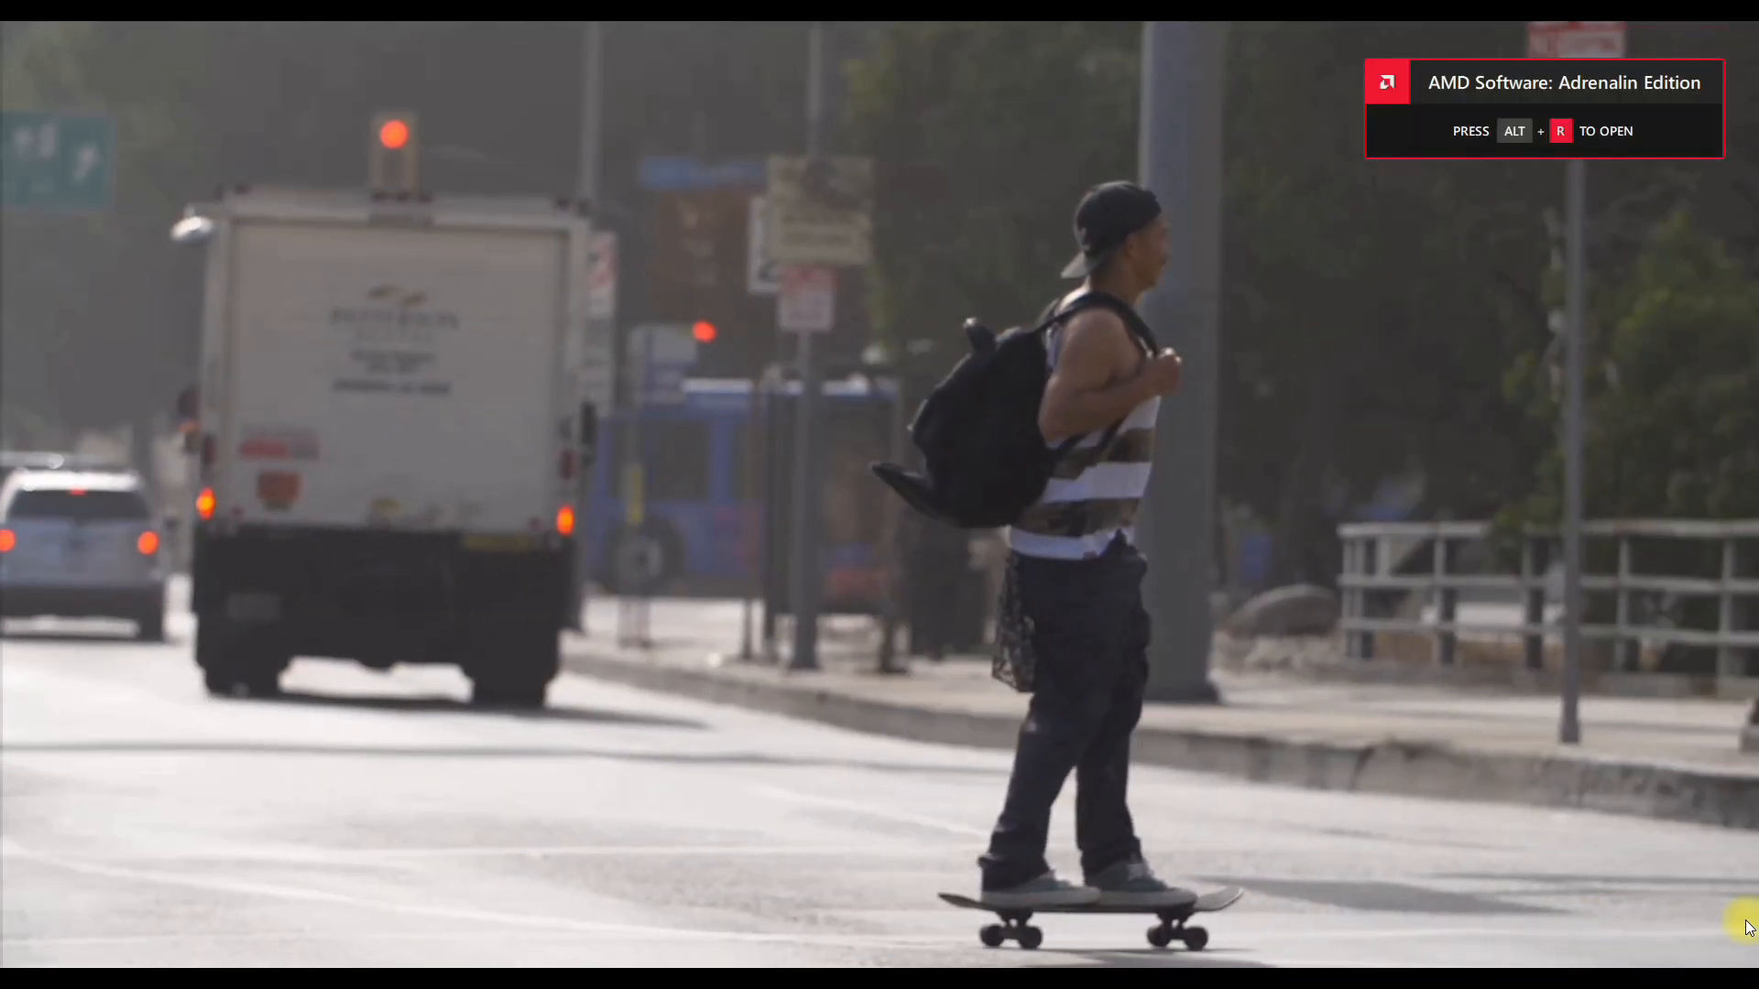
key(Escape)
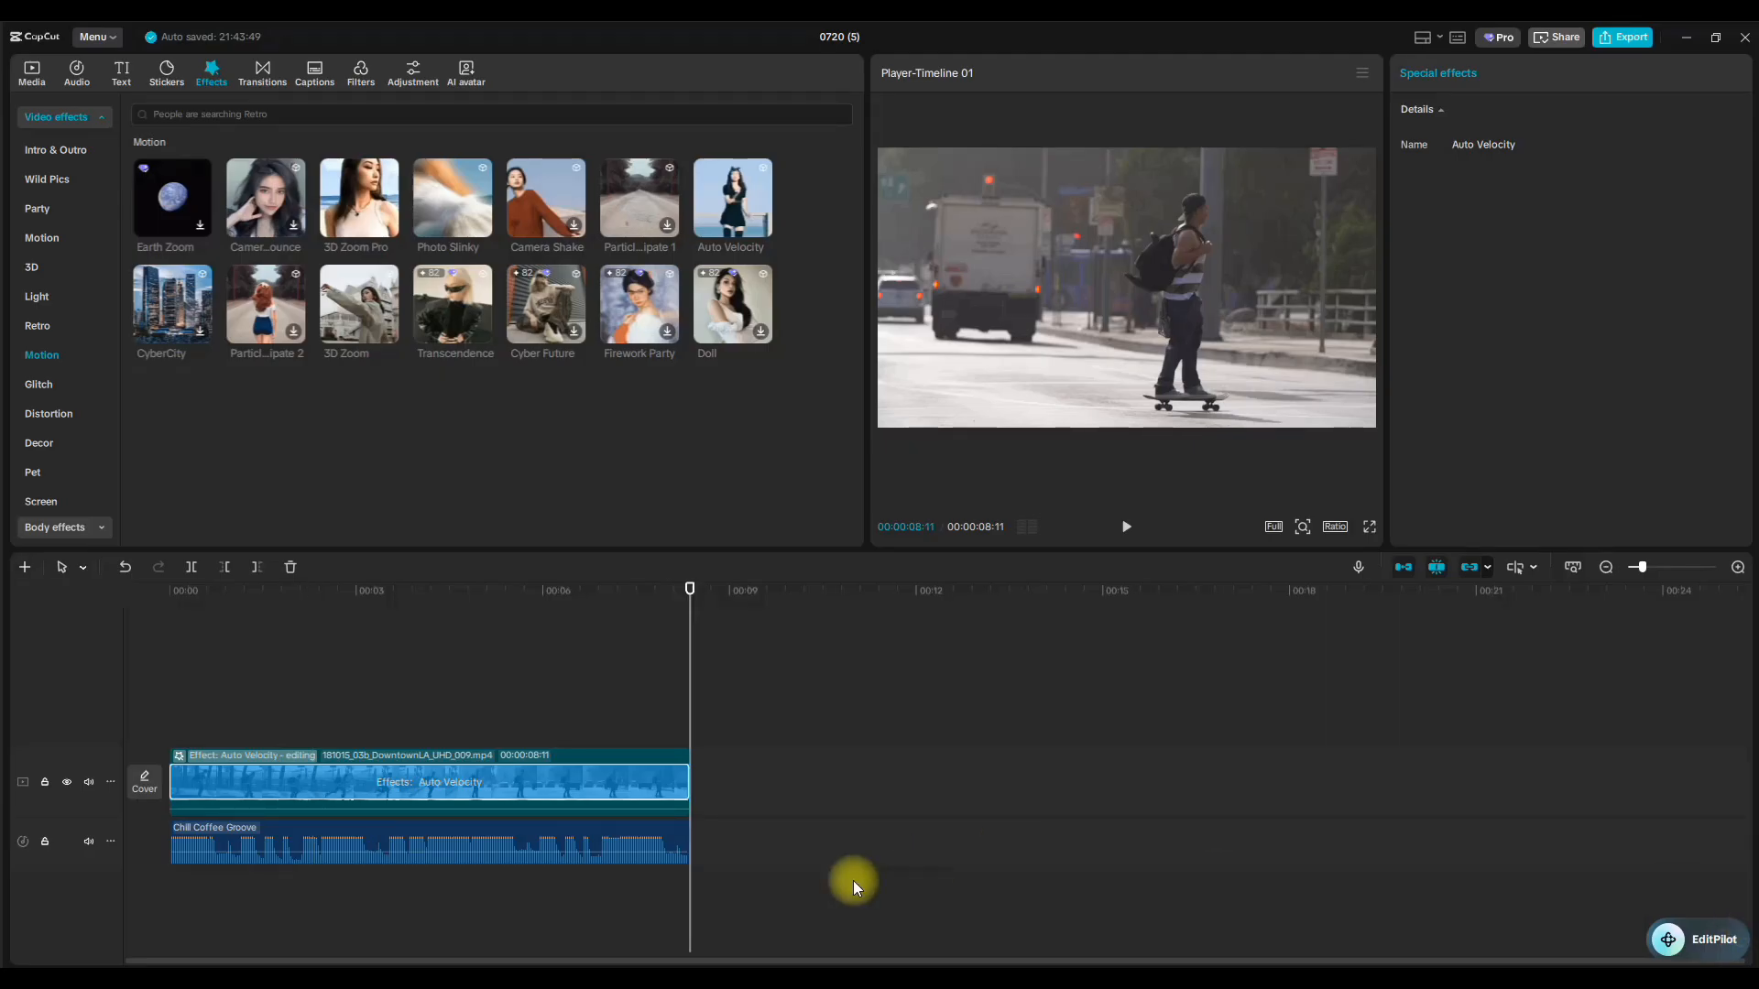
click(222, 623)
drag(221, 618, 145, 619)
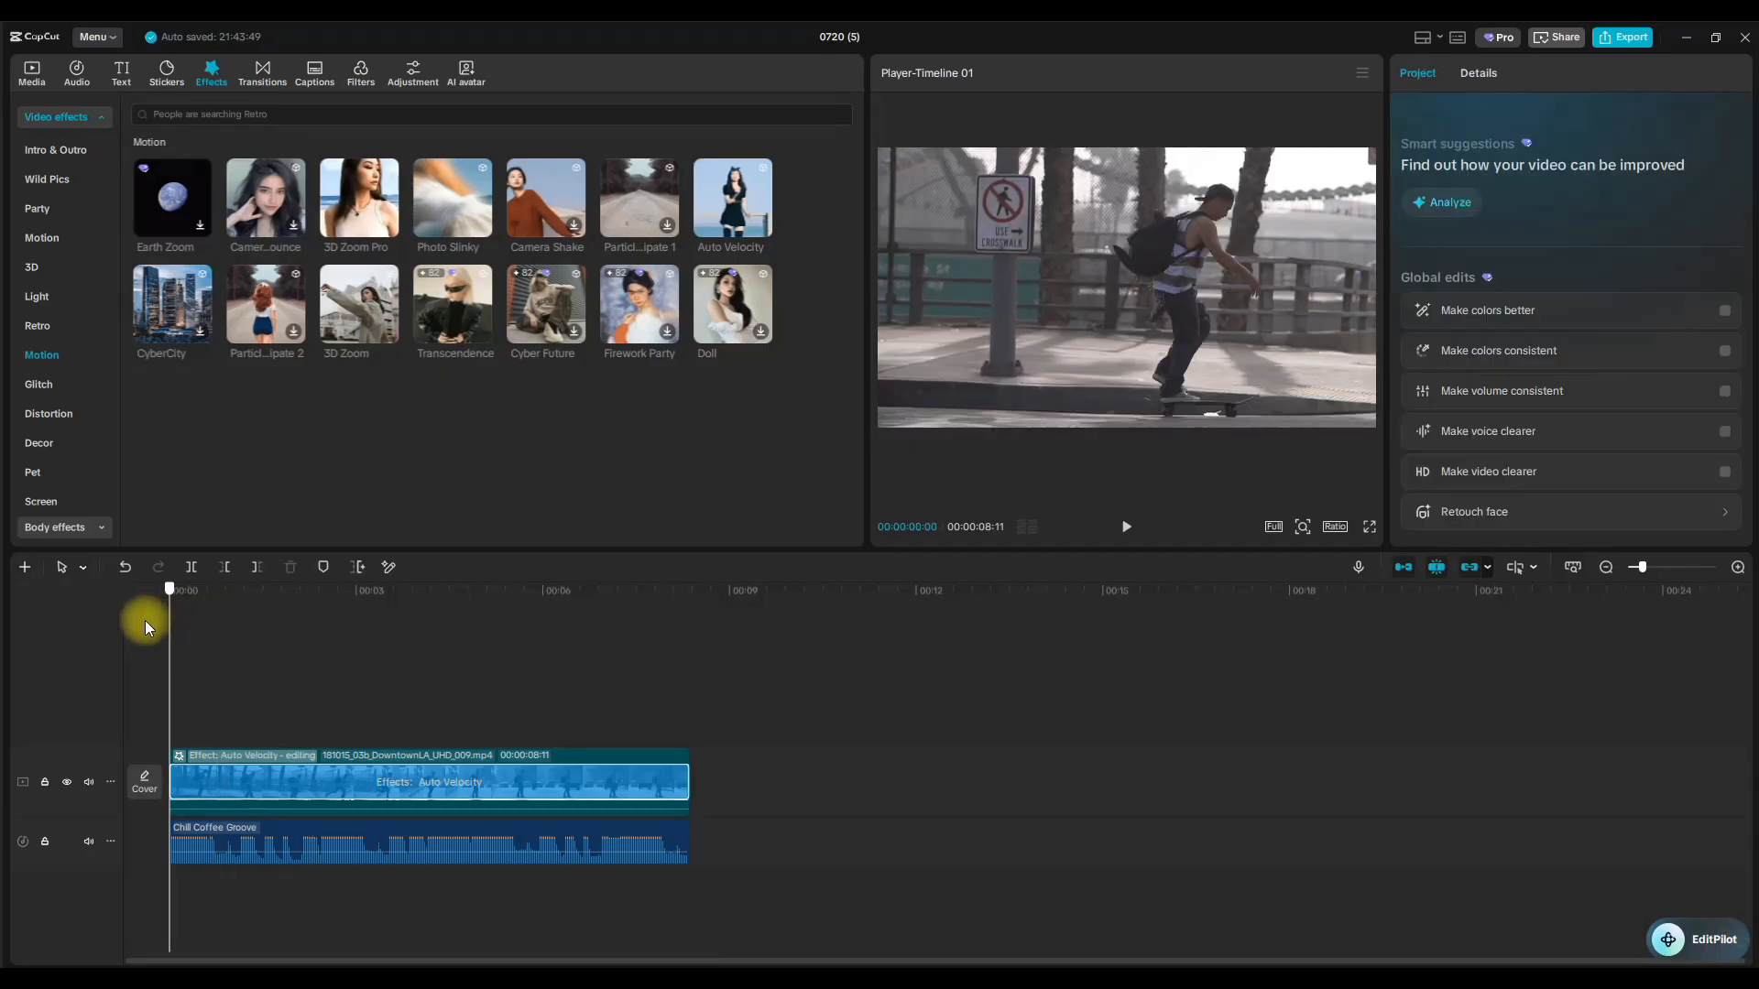
click(1130, 532)
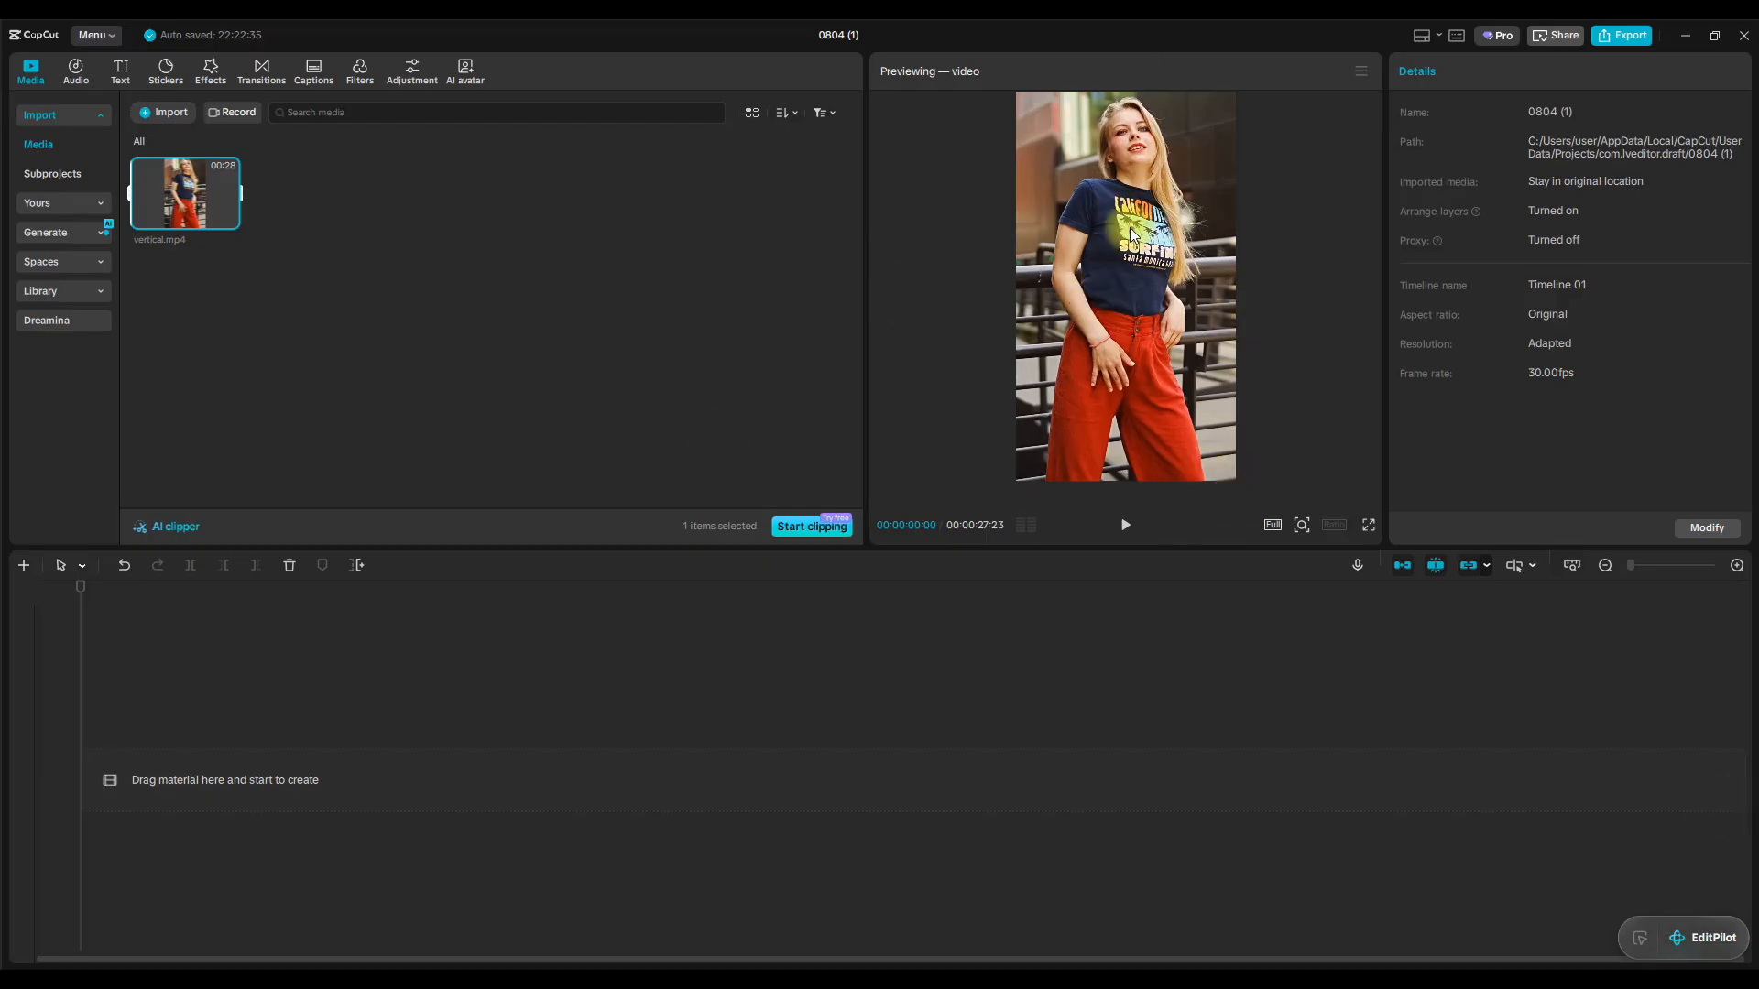
Place vertical.mp4 at the start of the timeline and set the project's aspect ratio to 9:16.
drag(177, 195, 129, 781)
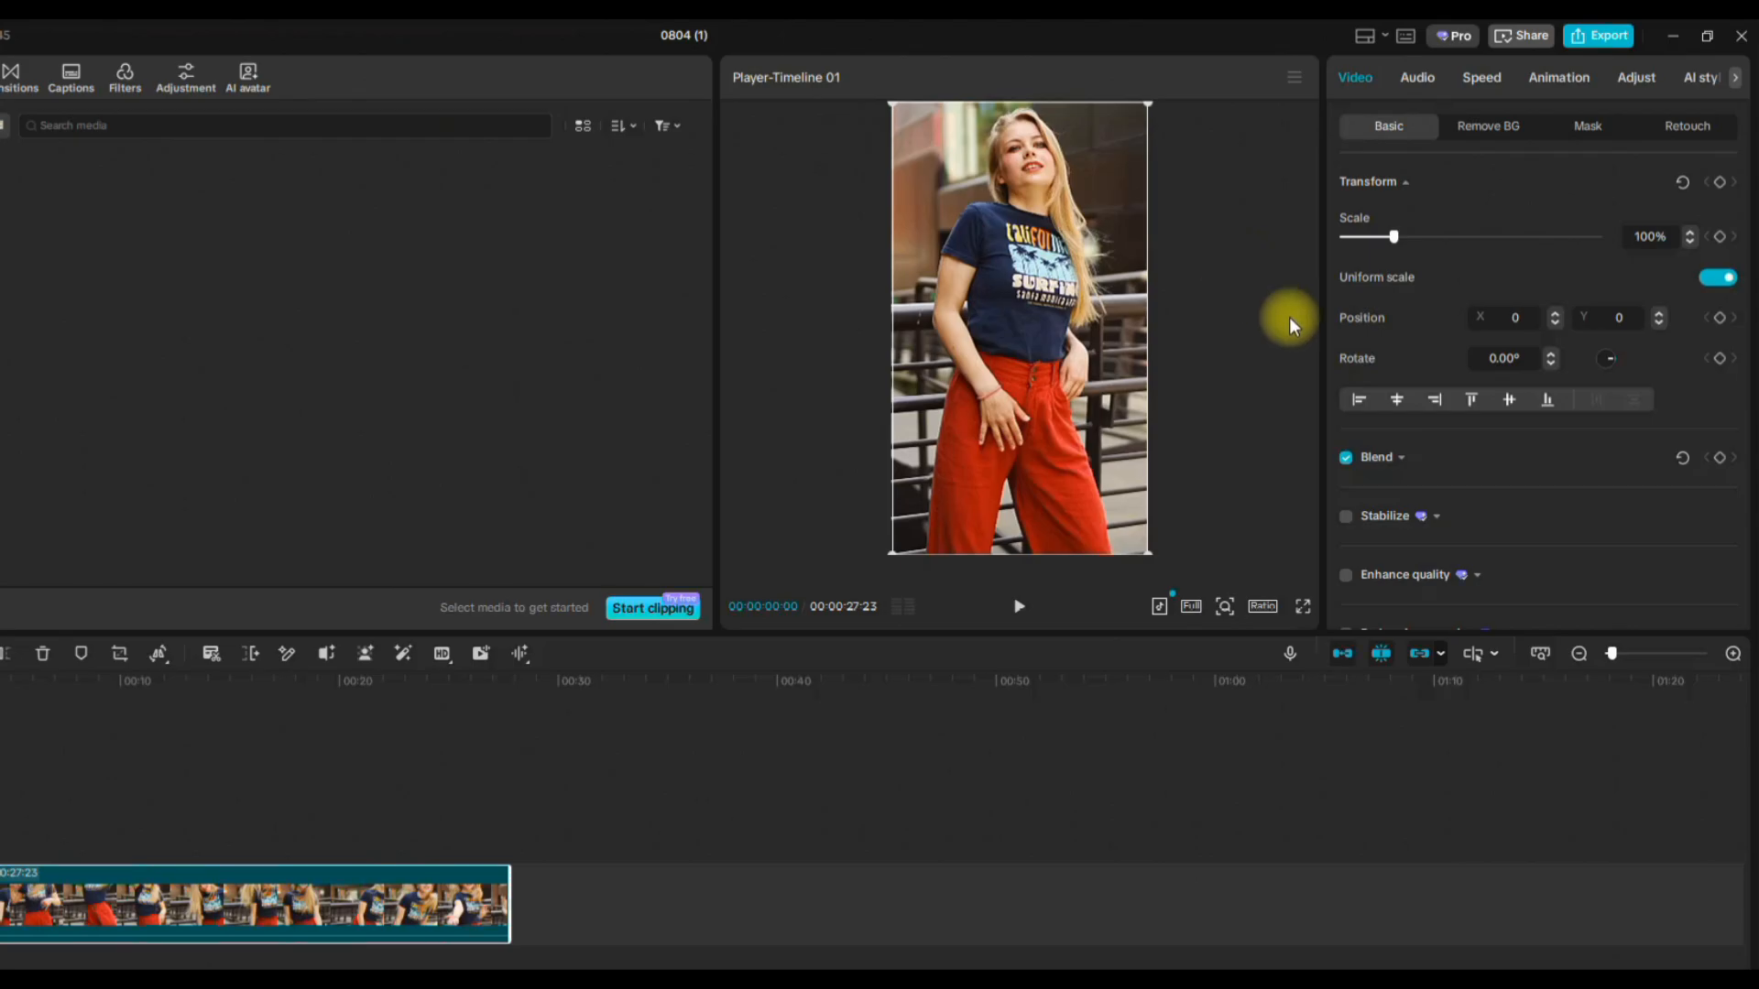
click(1261, 607)
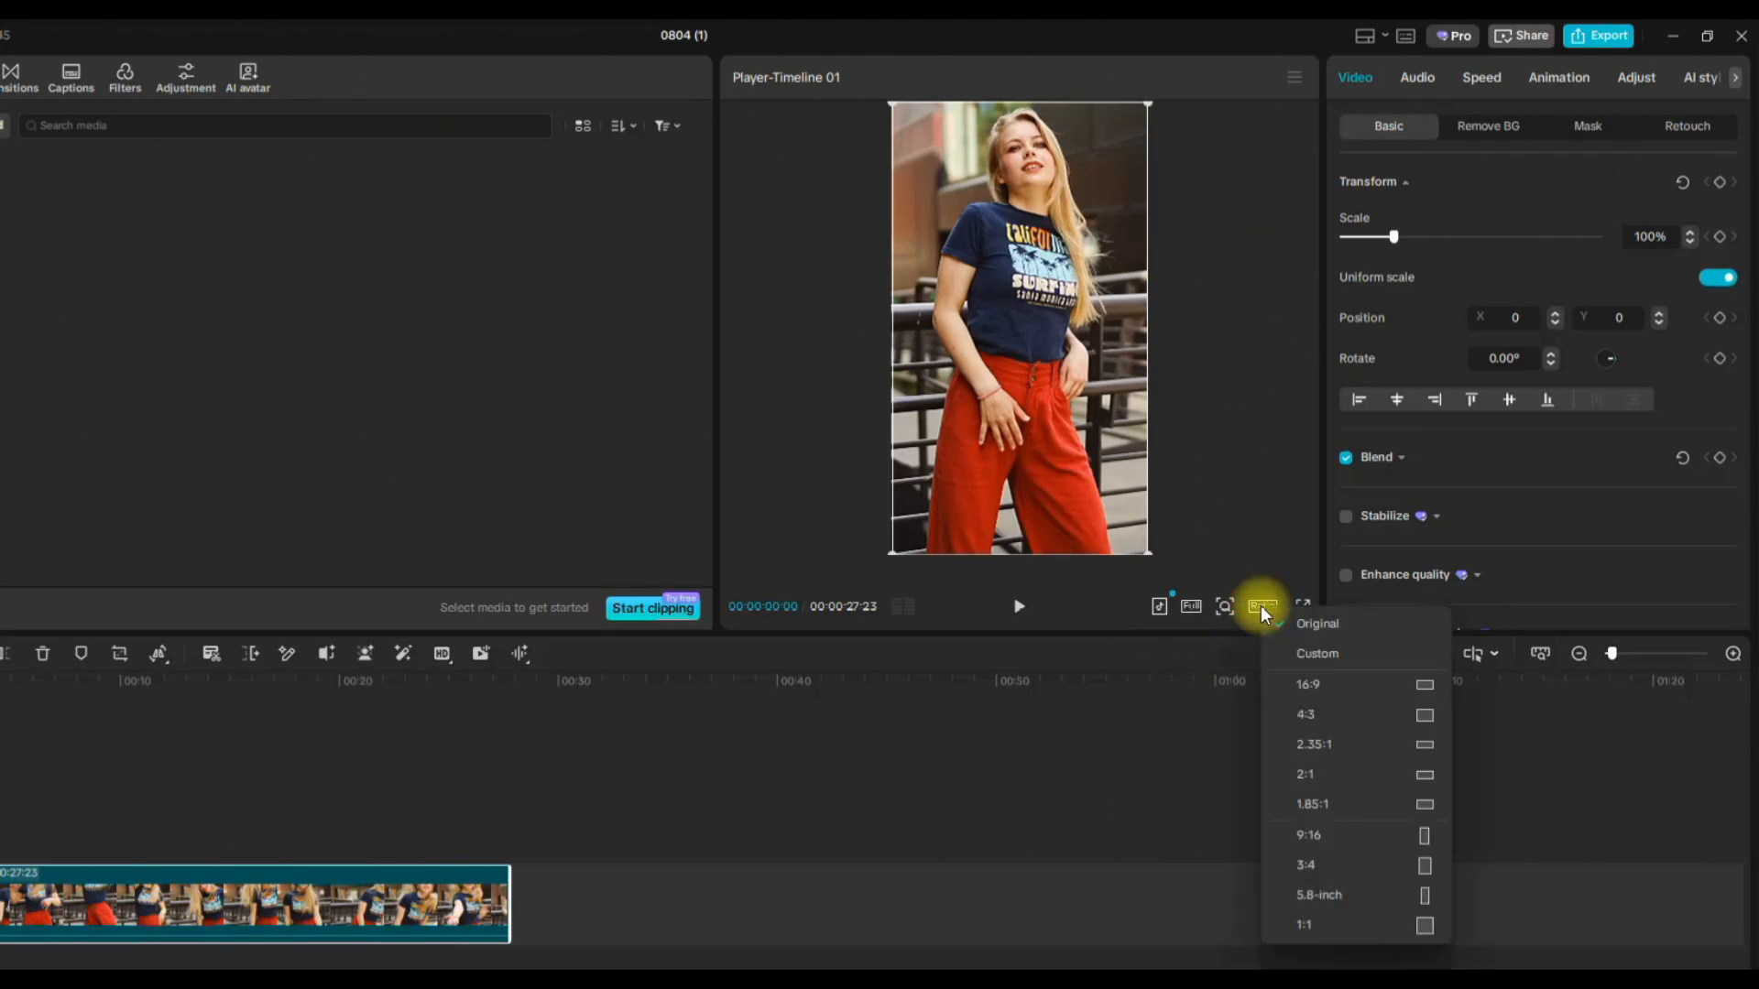
click(1391, 834)
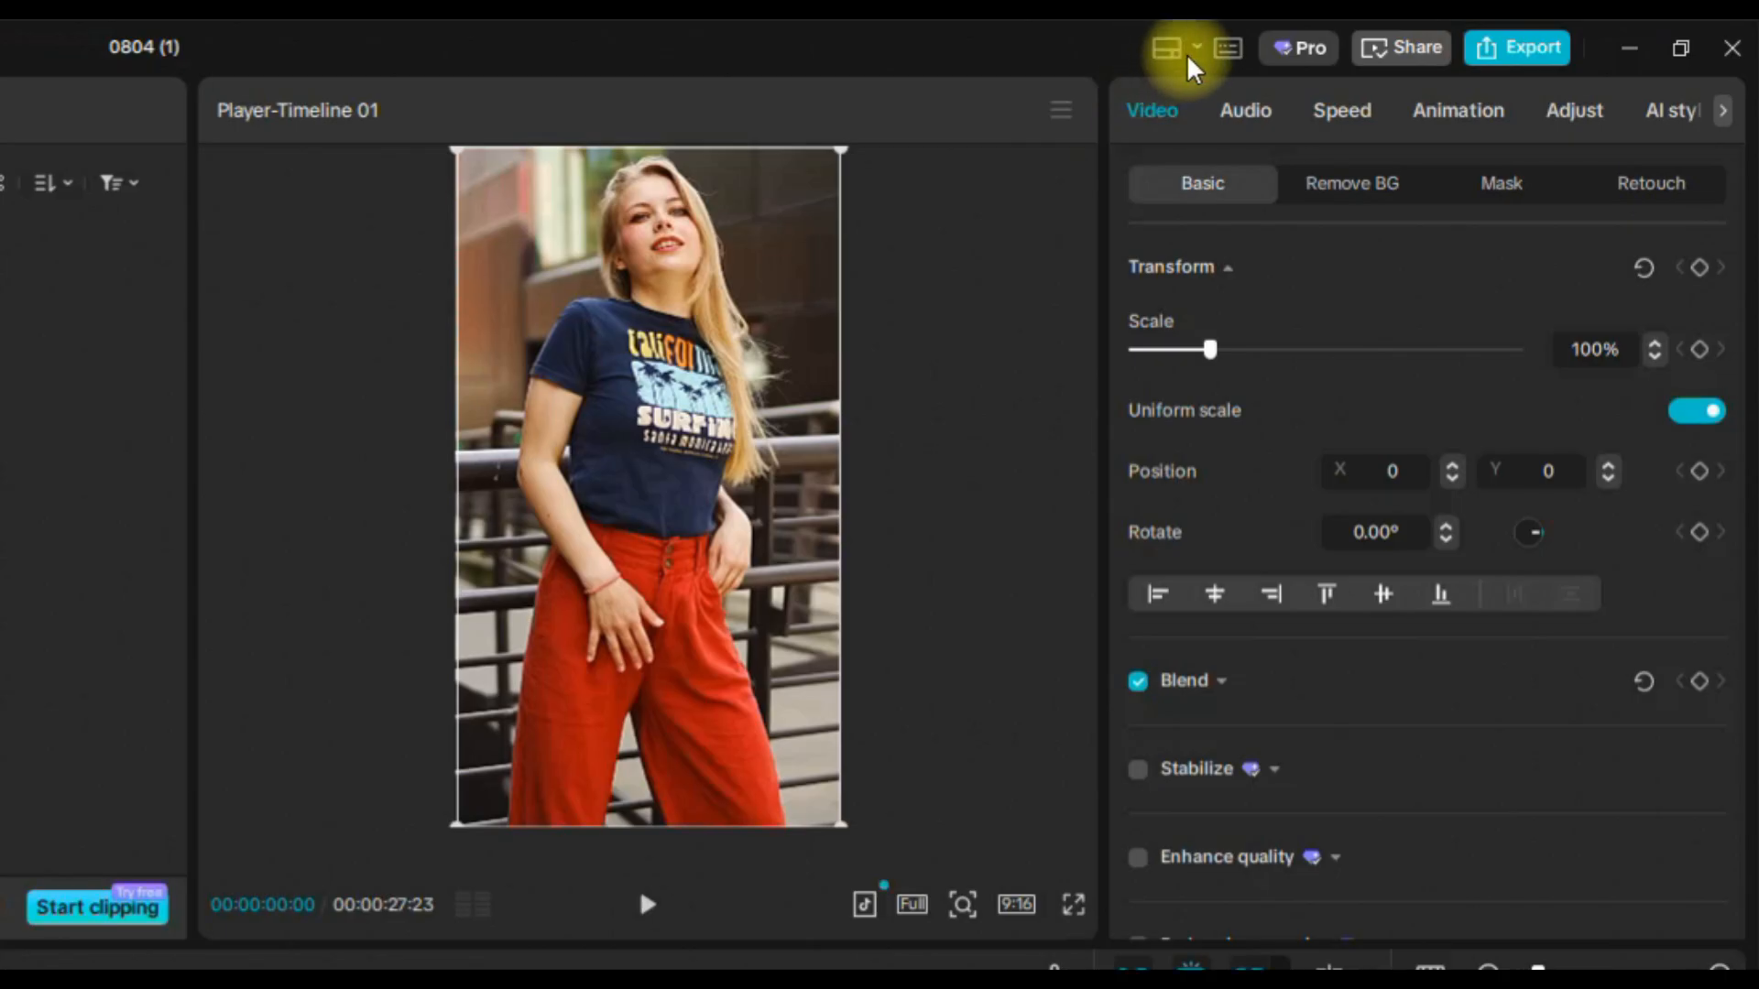
Switch the workspace to the Vertical layout and play the vertical clip in the tall player.
click(1170, 47)
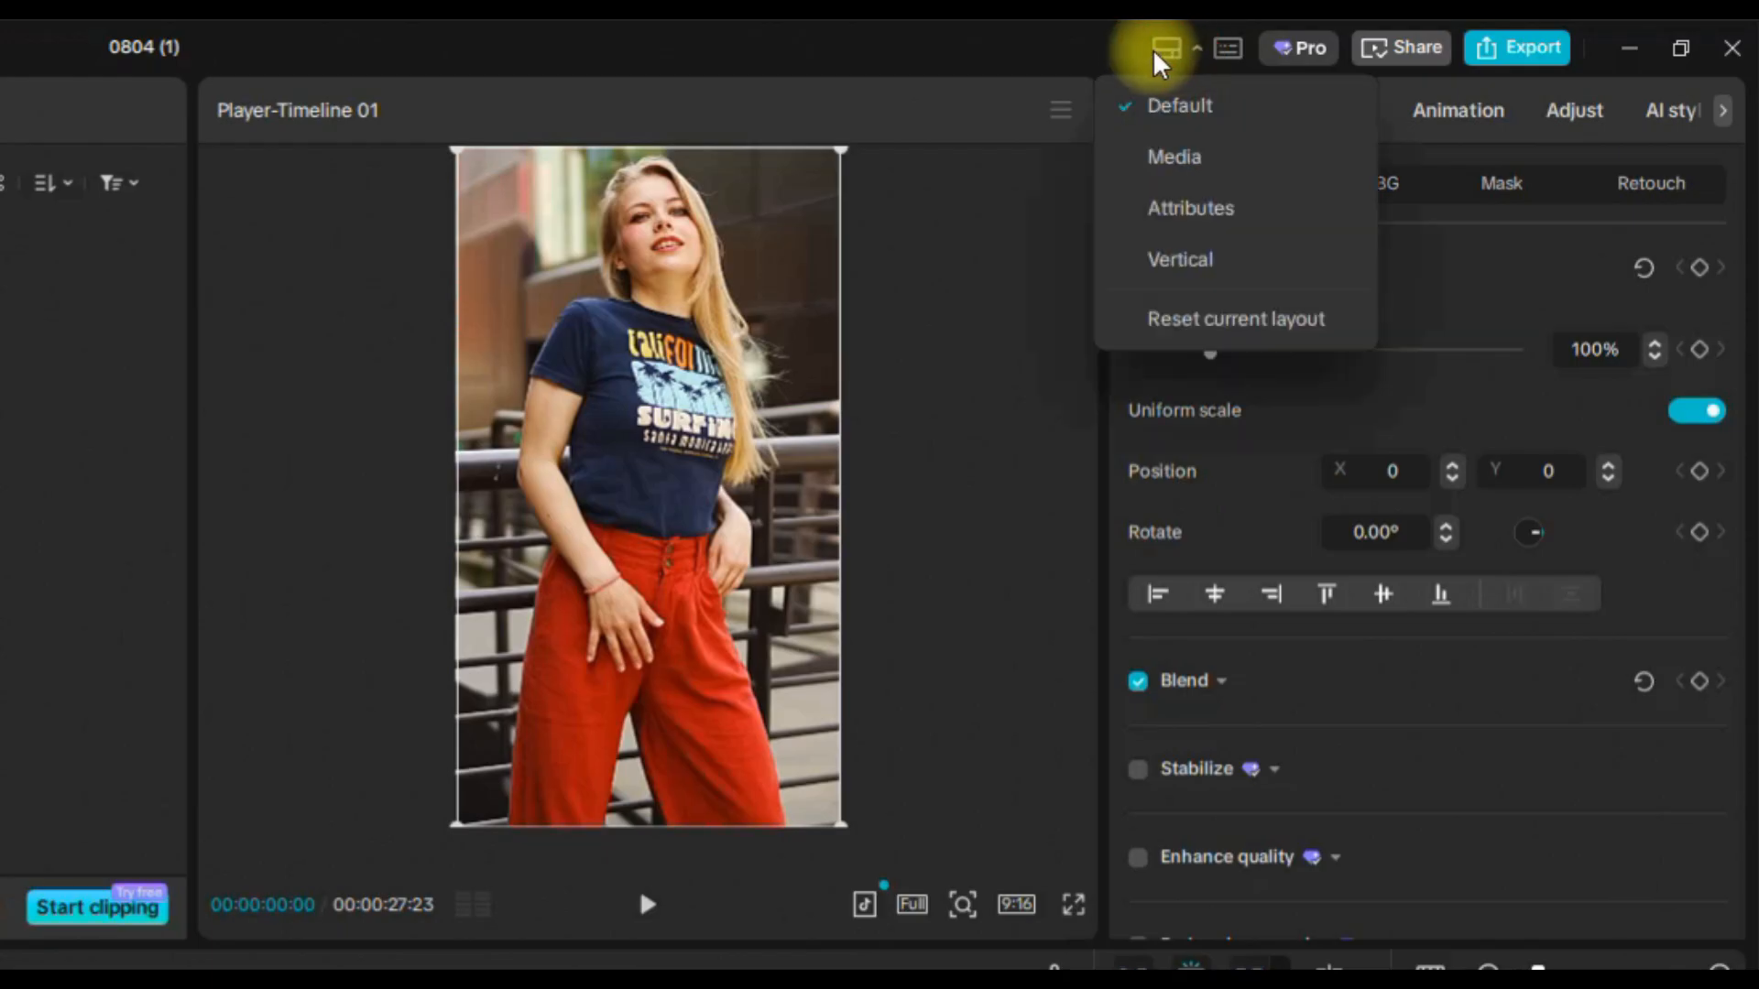
click(1094, 51)
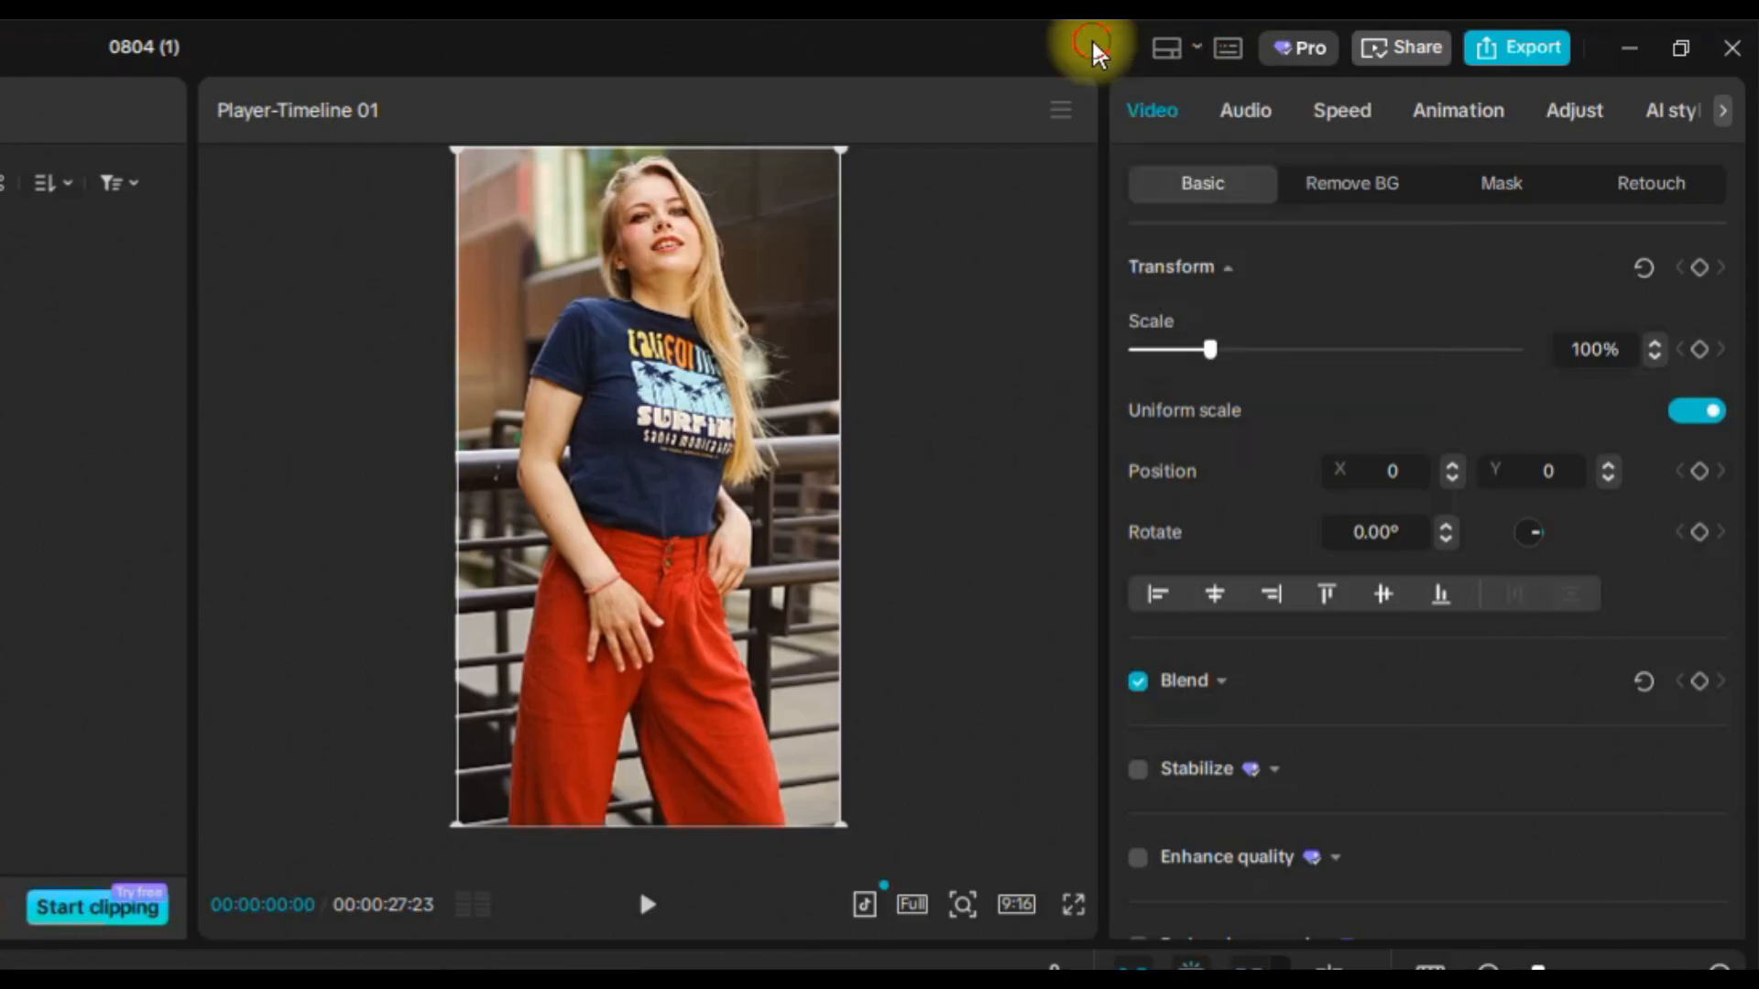
click(1165, 53)
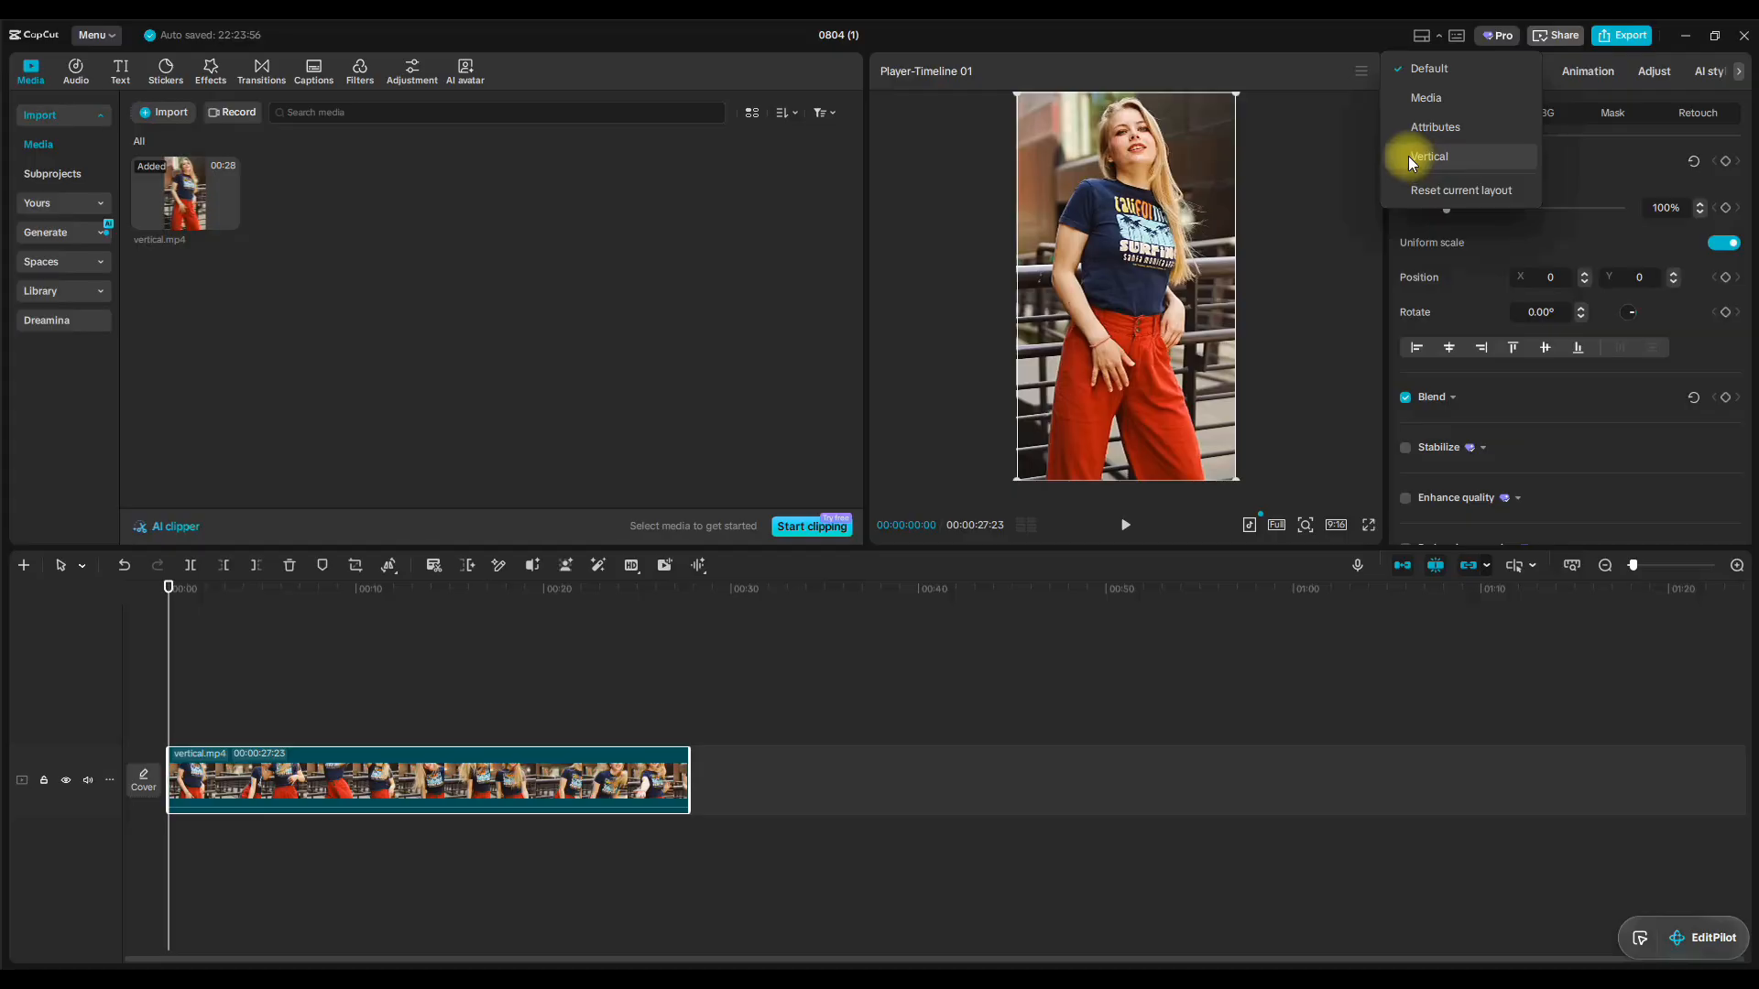
click(1156, 265)
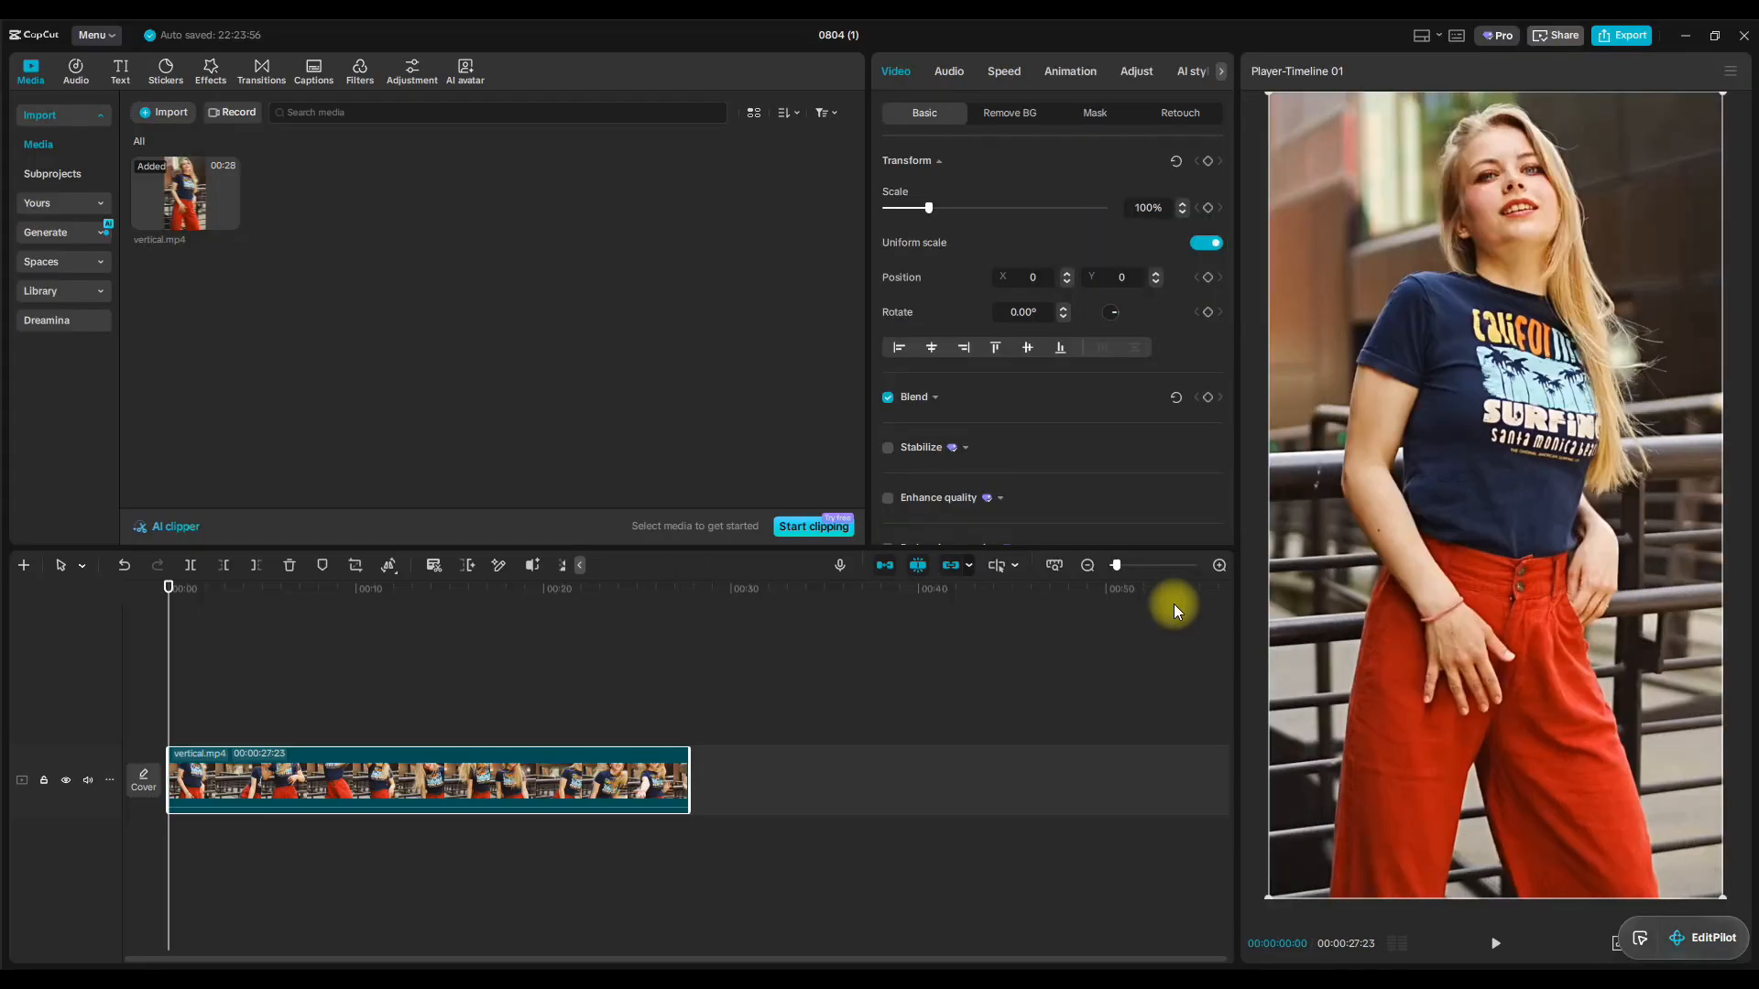
click(1496, 943)
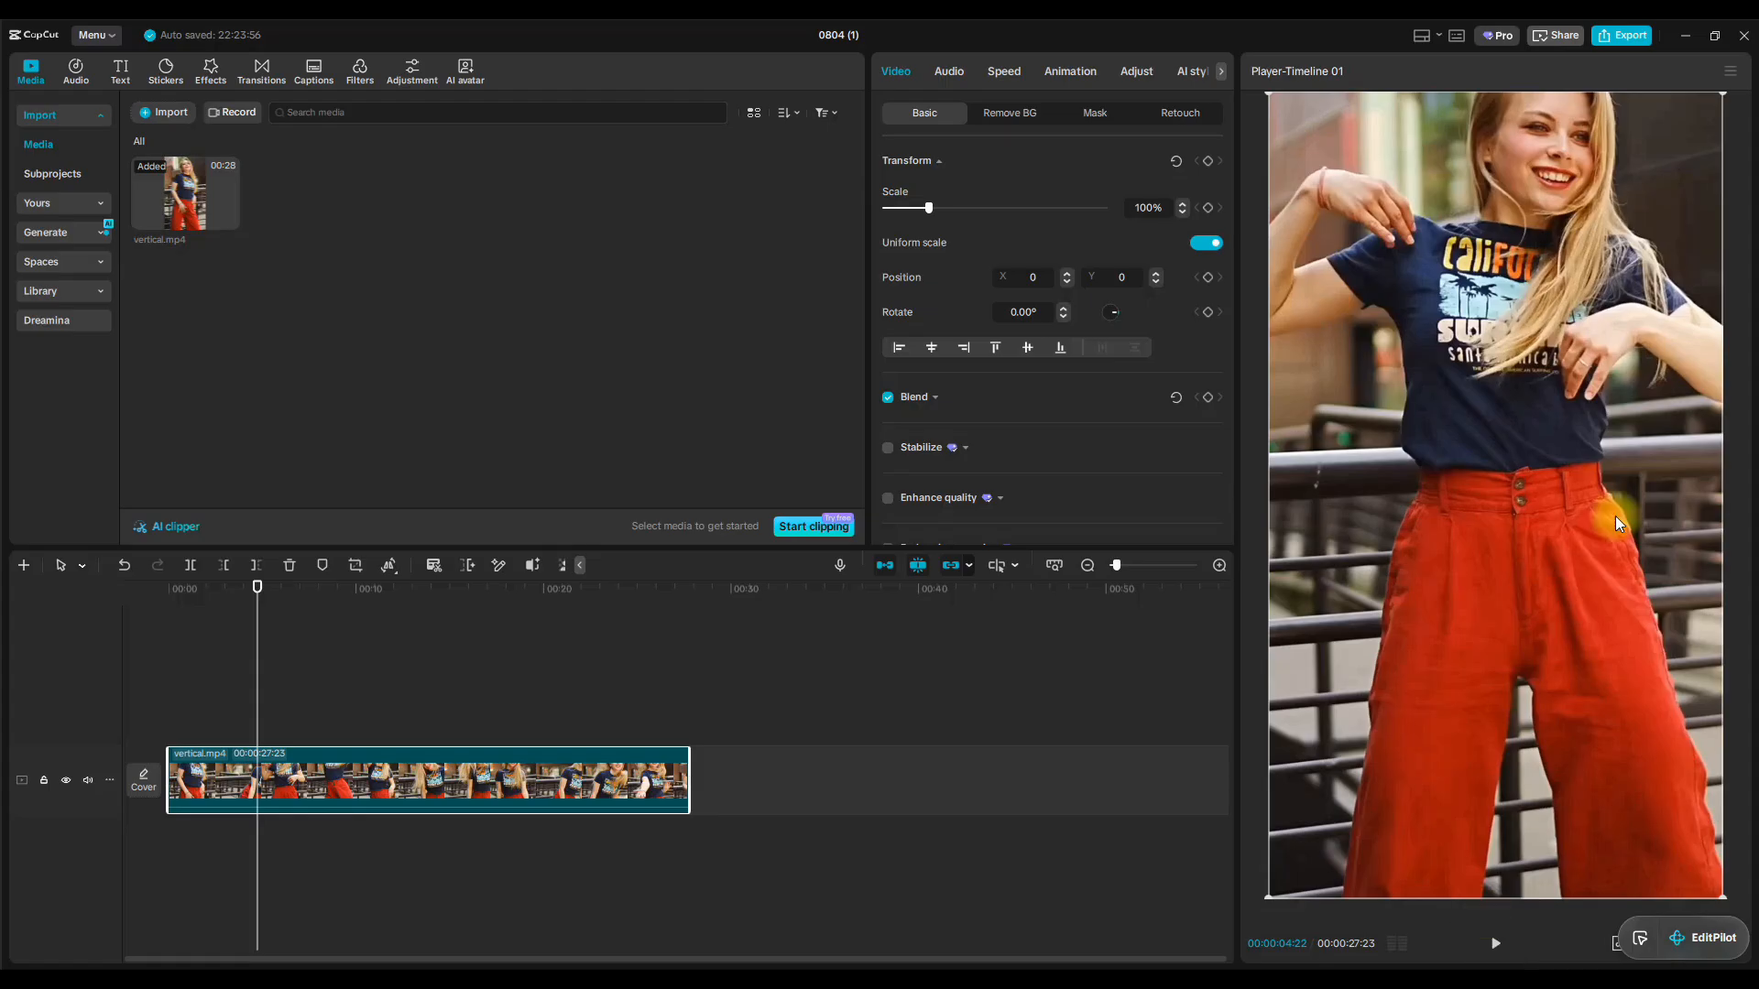
Restore the Default workspace layout.
click(1420, 39)
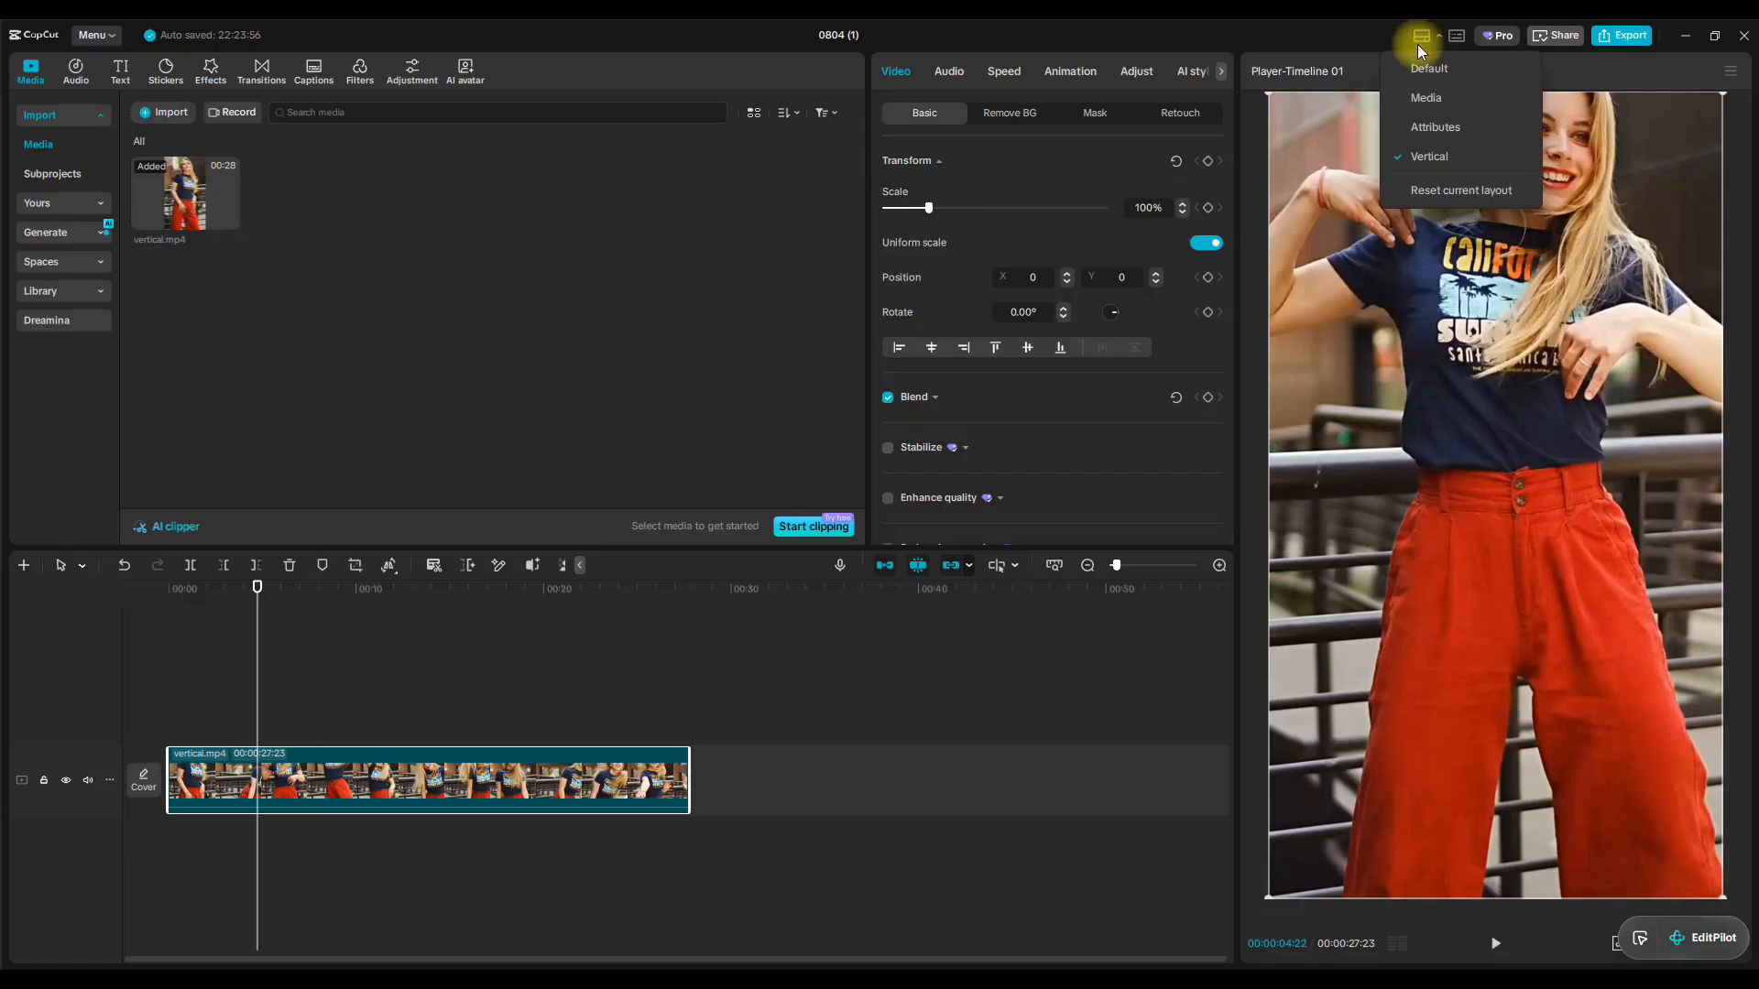
click(1417, 68)
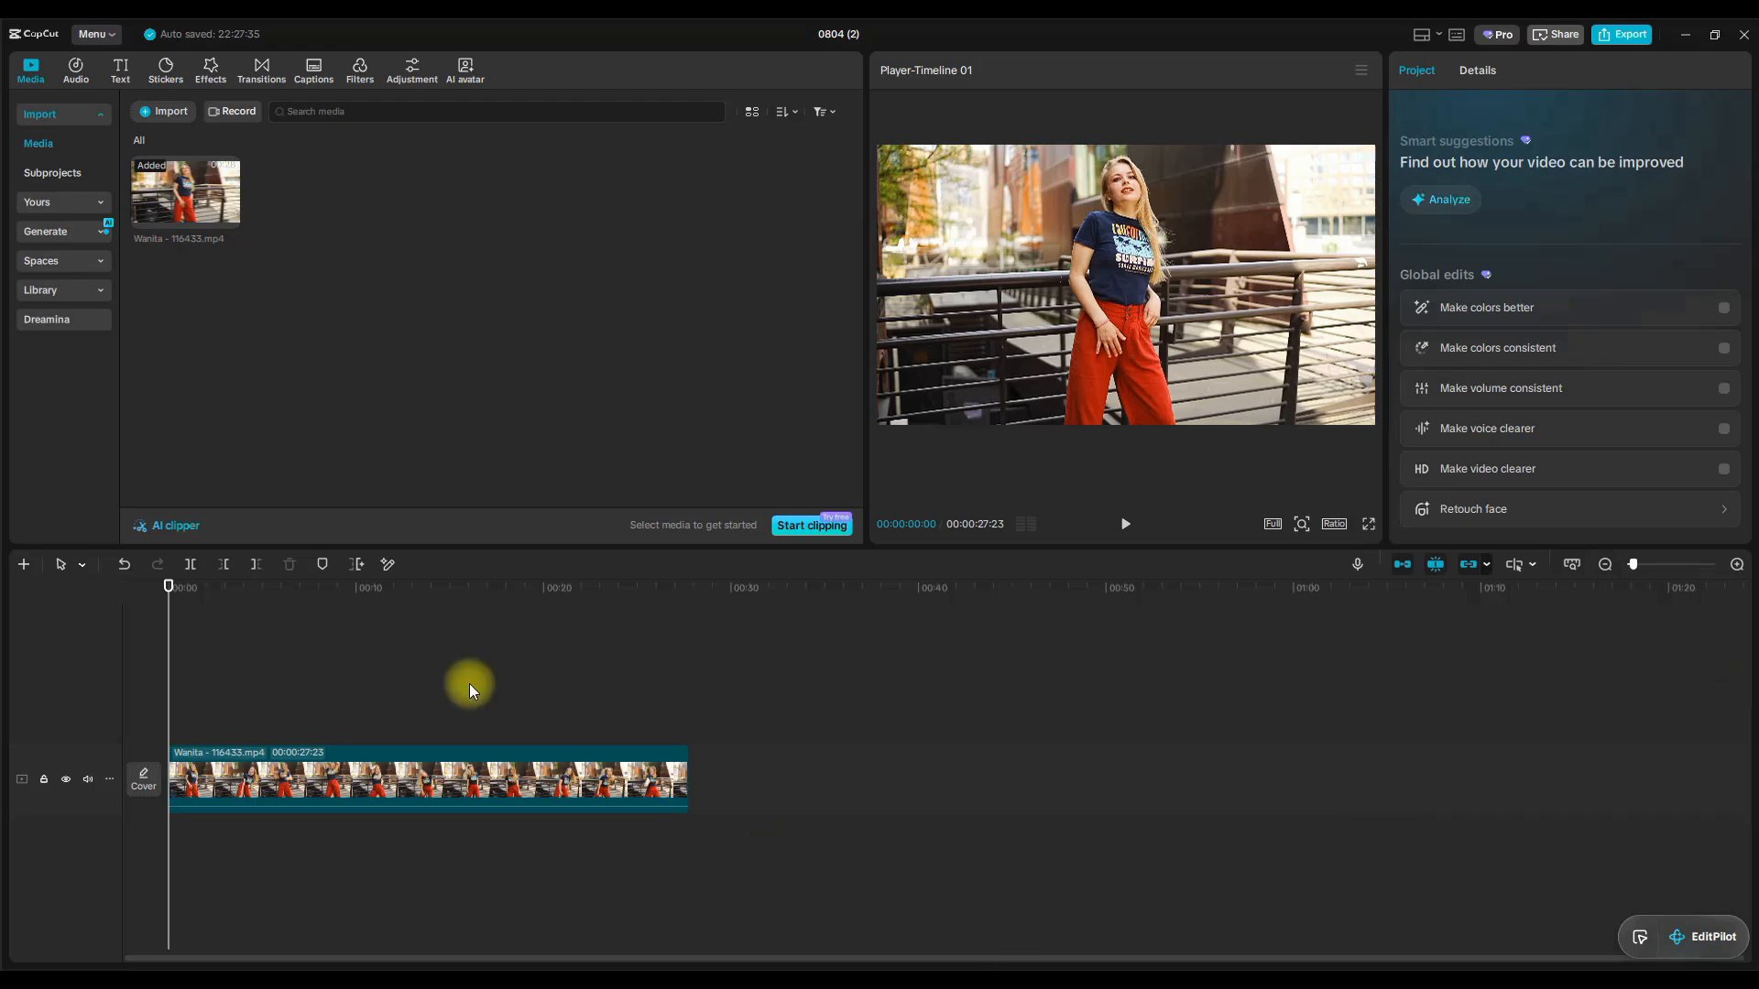
Insert a freeze frame into the Wanita - 116433.mp4 clip at 00:00:07:01.
drag(171, 608, 300, 667)
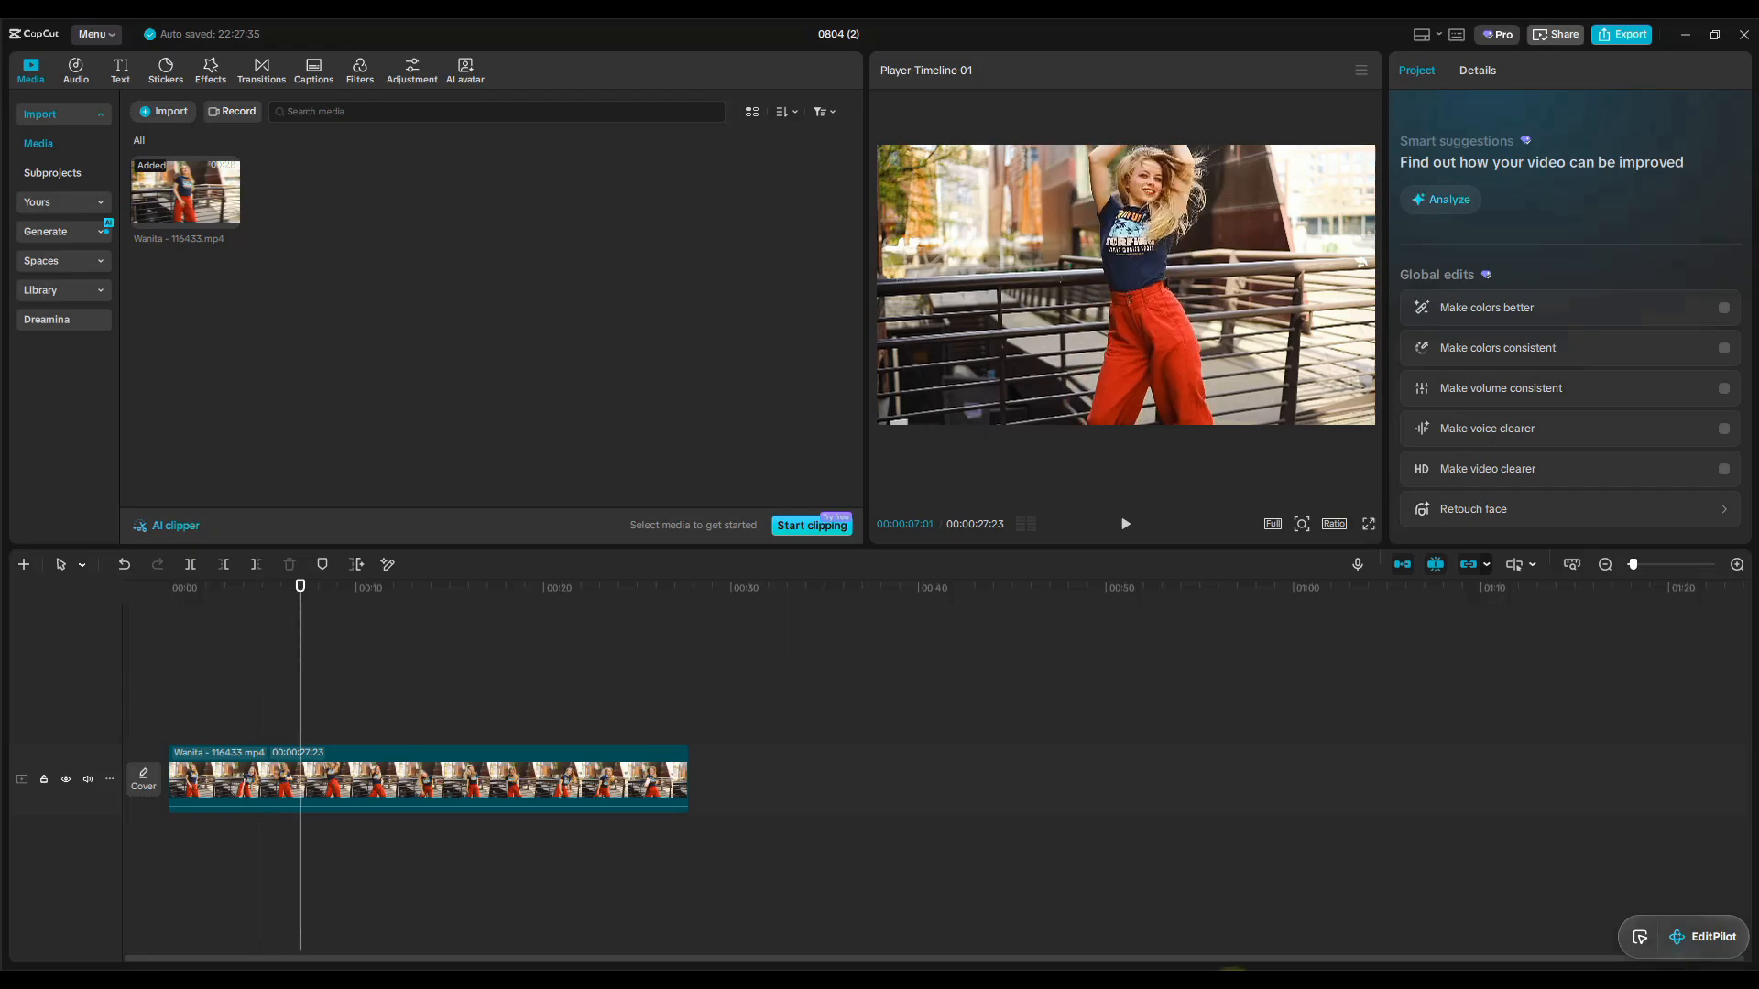
click(1736, 564)
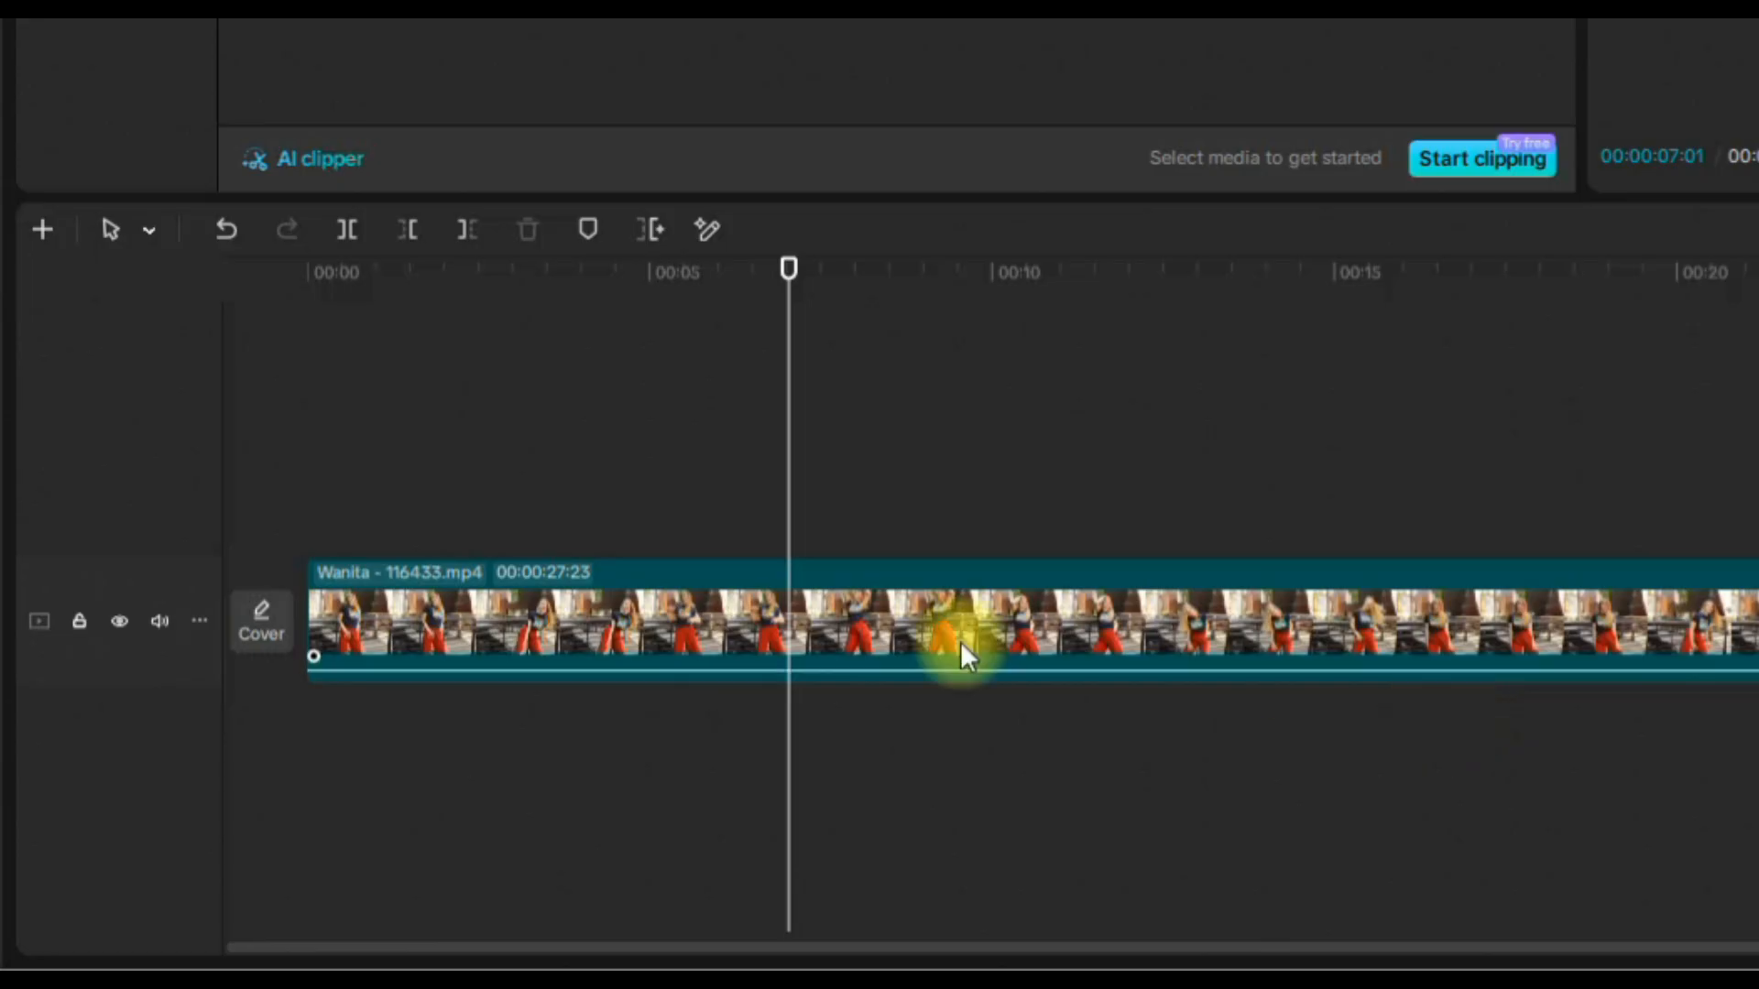
click(793, 606)
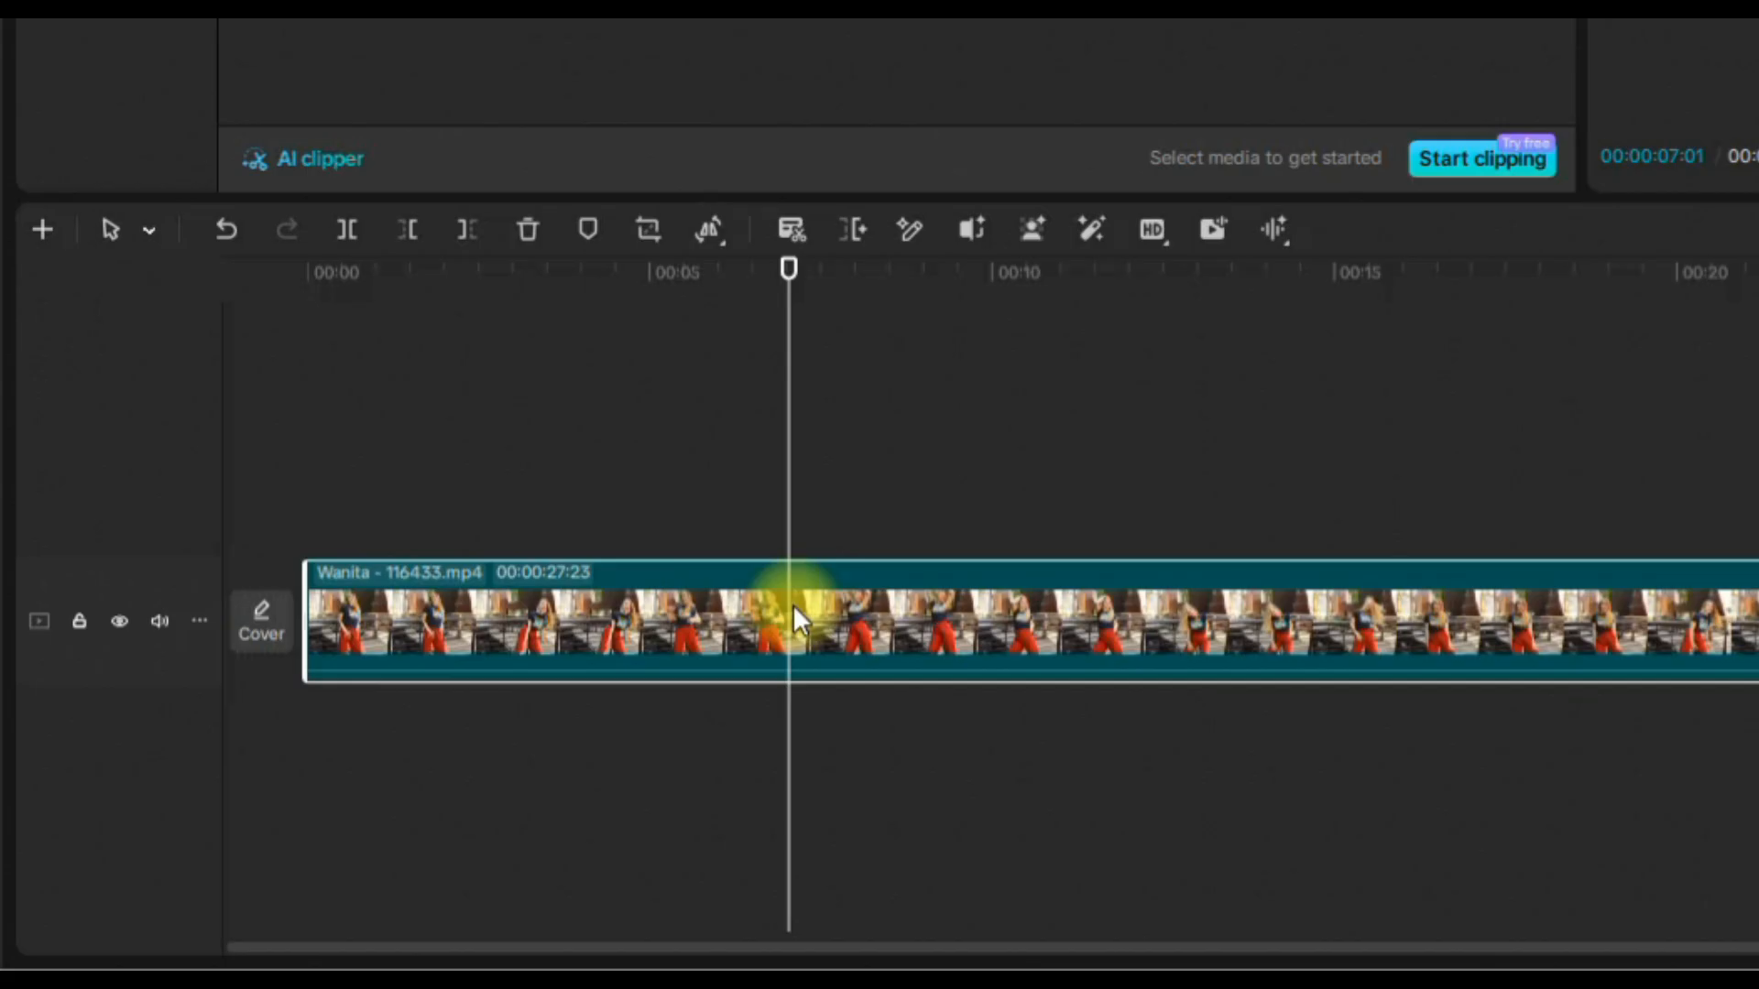
click(724, 245)
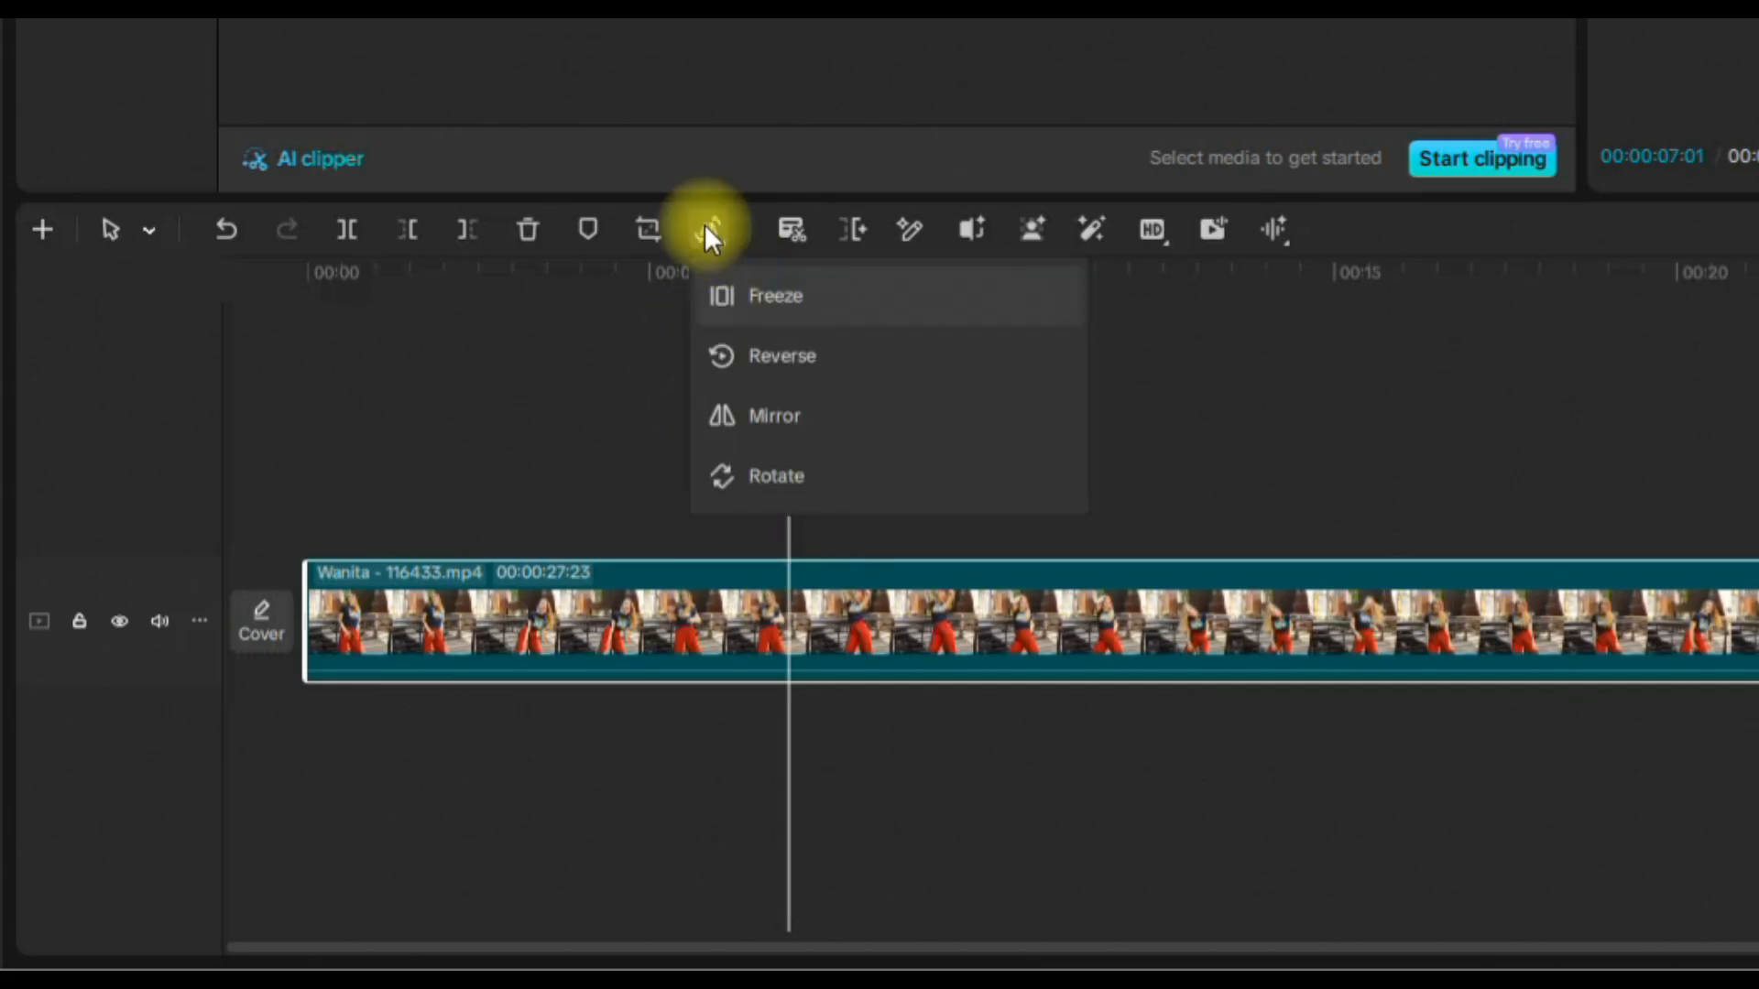
click(731, 297)
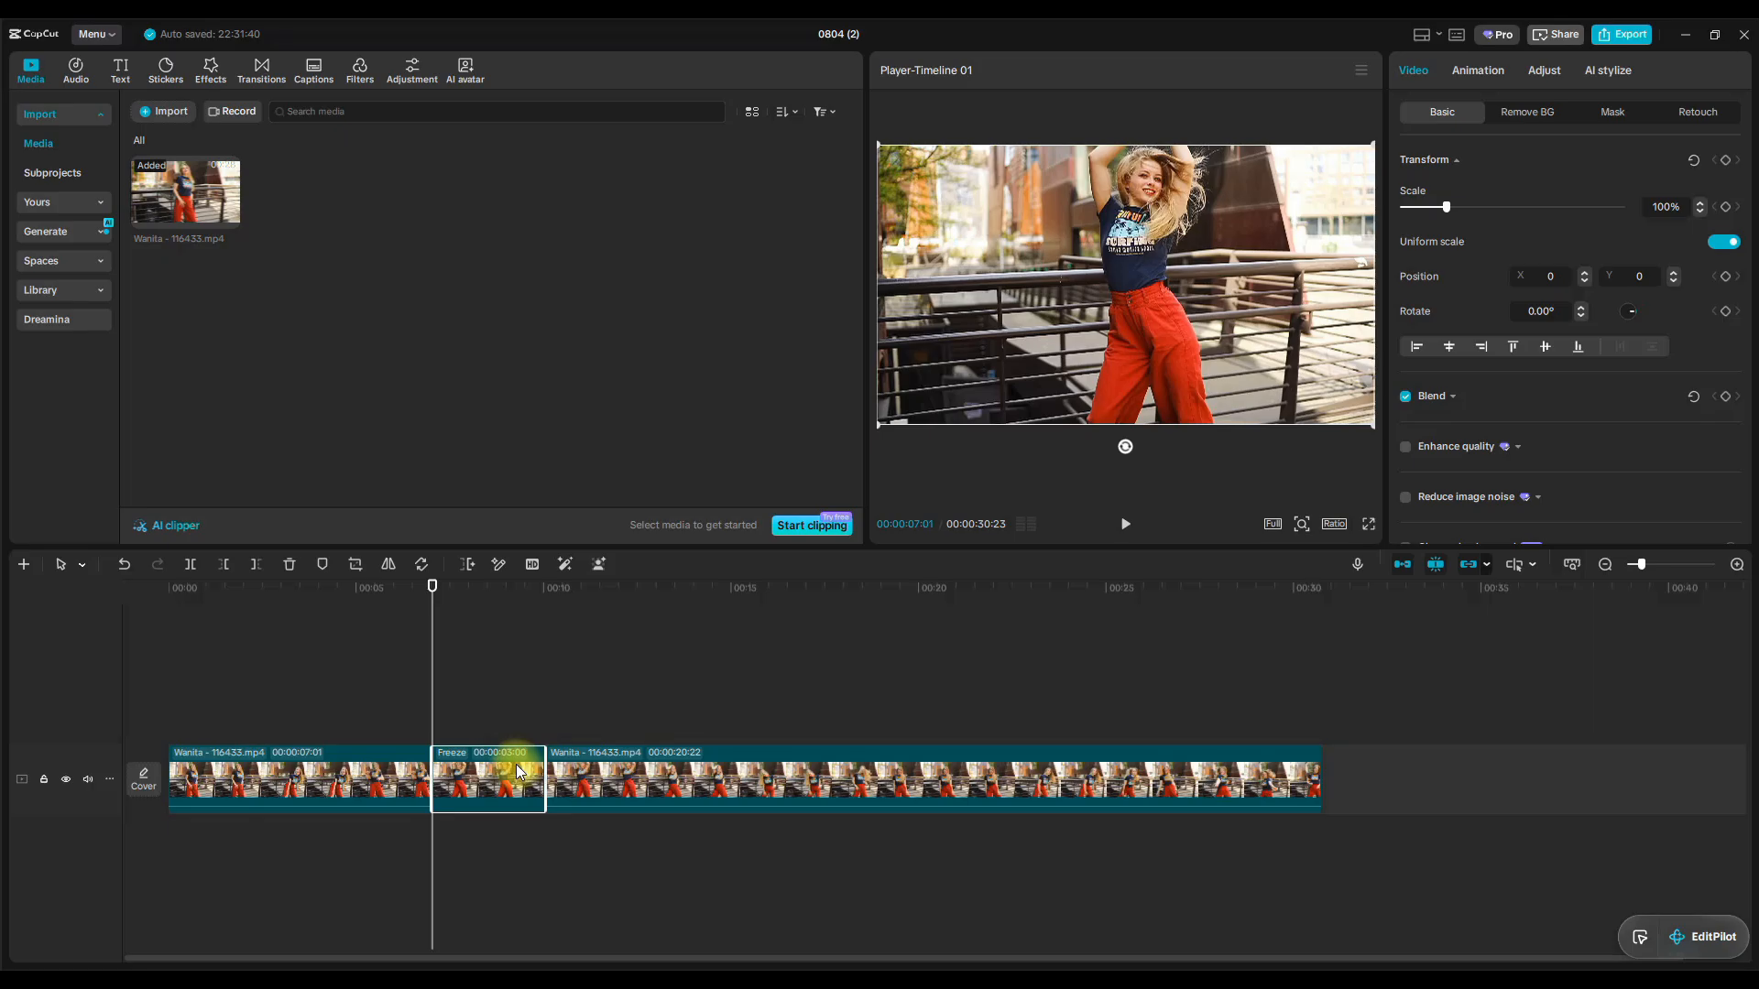
Try lengthening the freeze segment to about 00:00:10:21, and undo the change.
drag(536, 772, 834, 802)
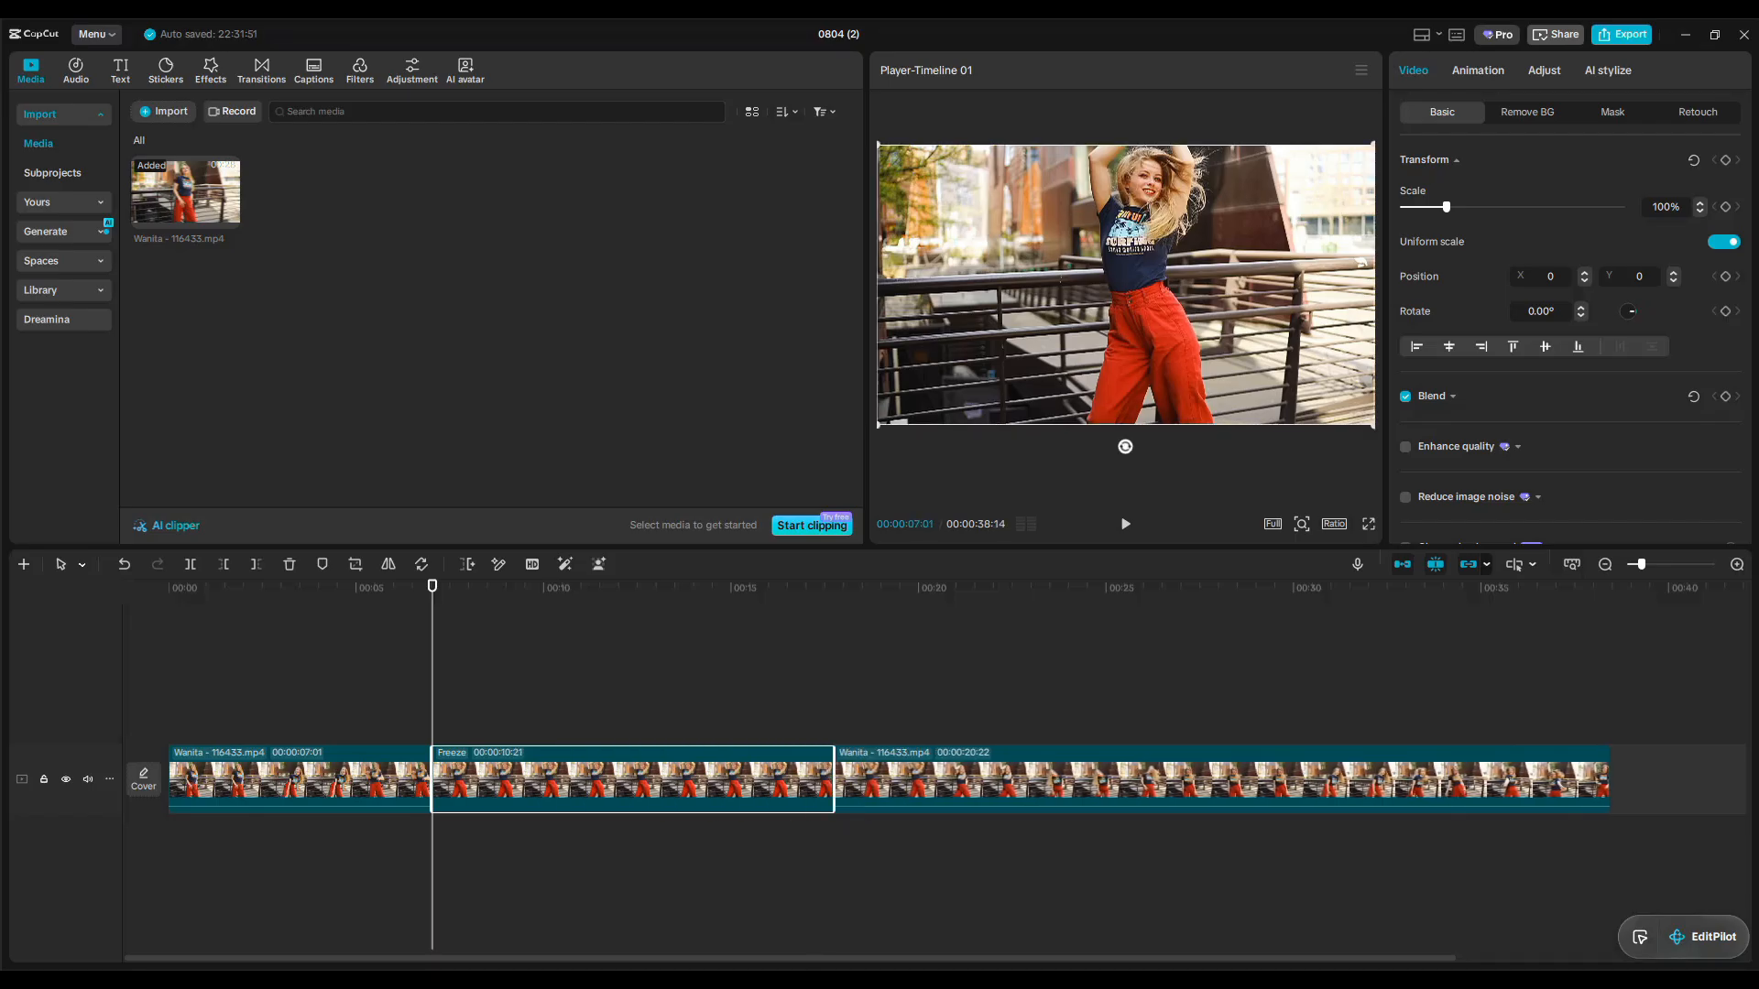
click(125, 566)
Play the timeline from about 00:00:05:22 through the freeze segment to review the pause in motion.
click(384, 596)
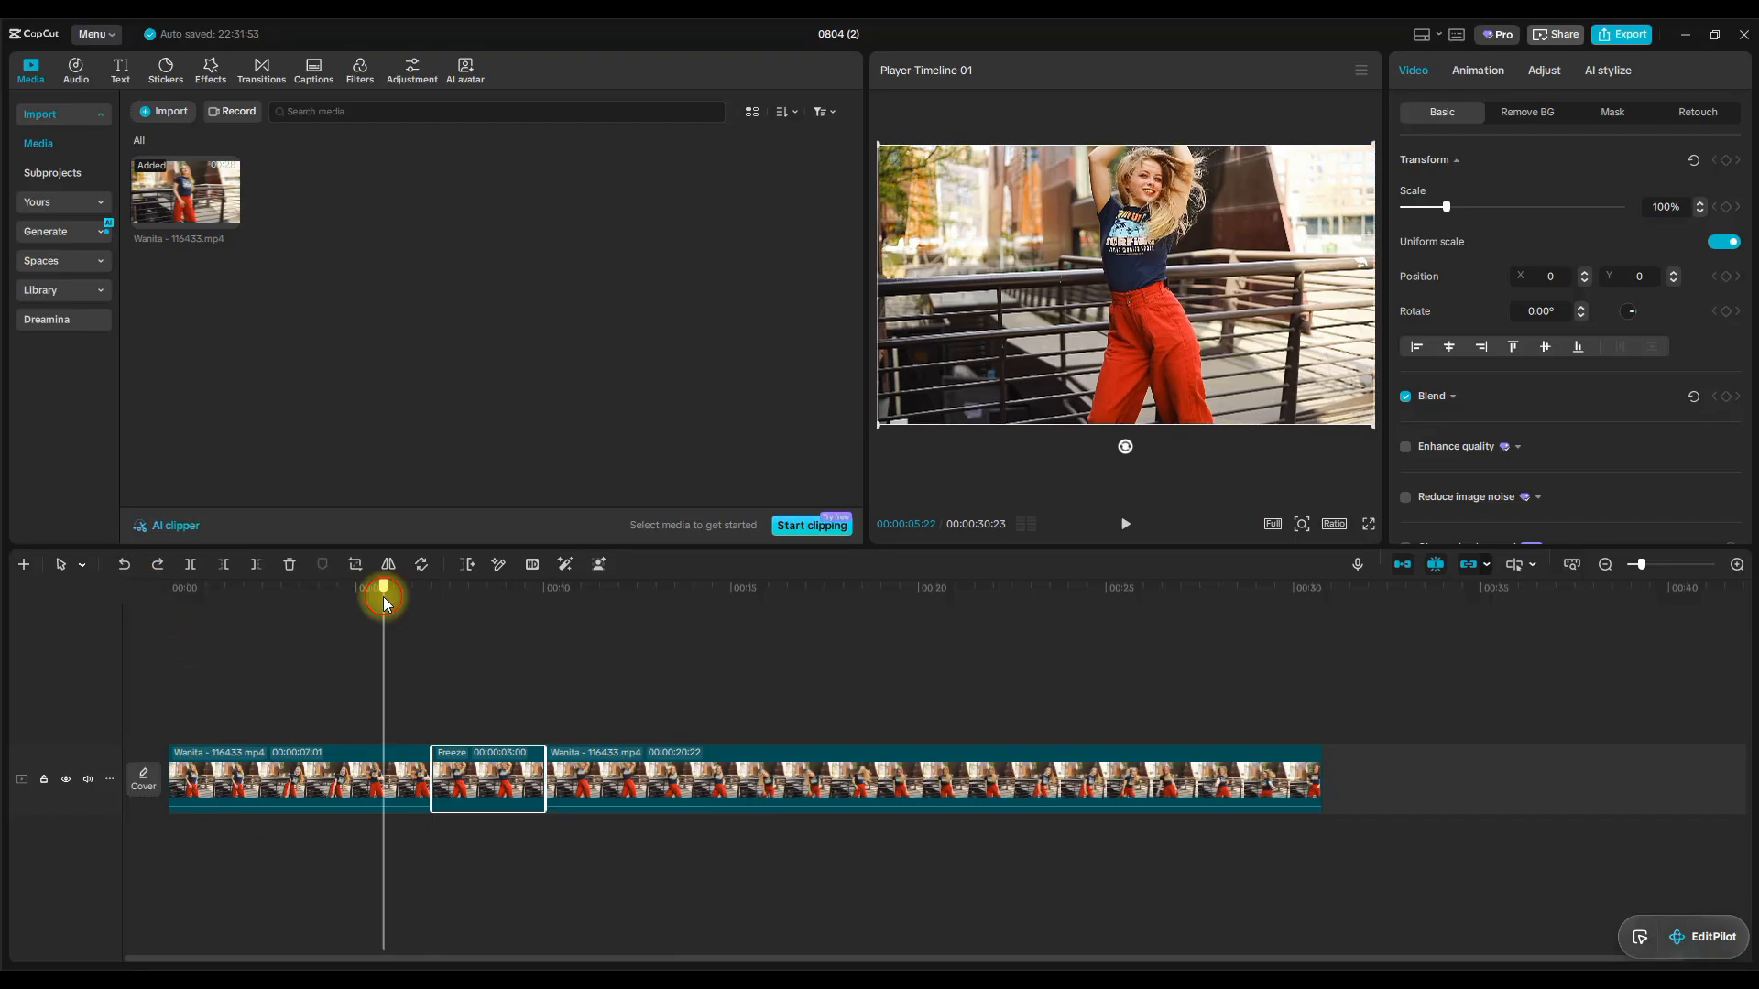
click(1128, 525)
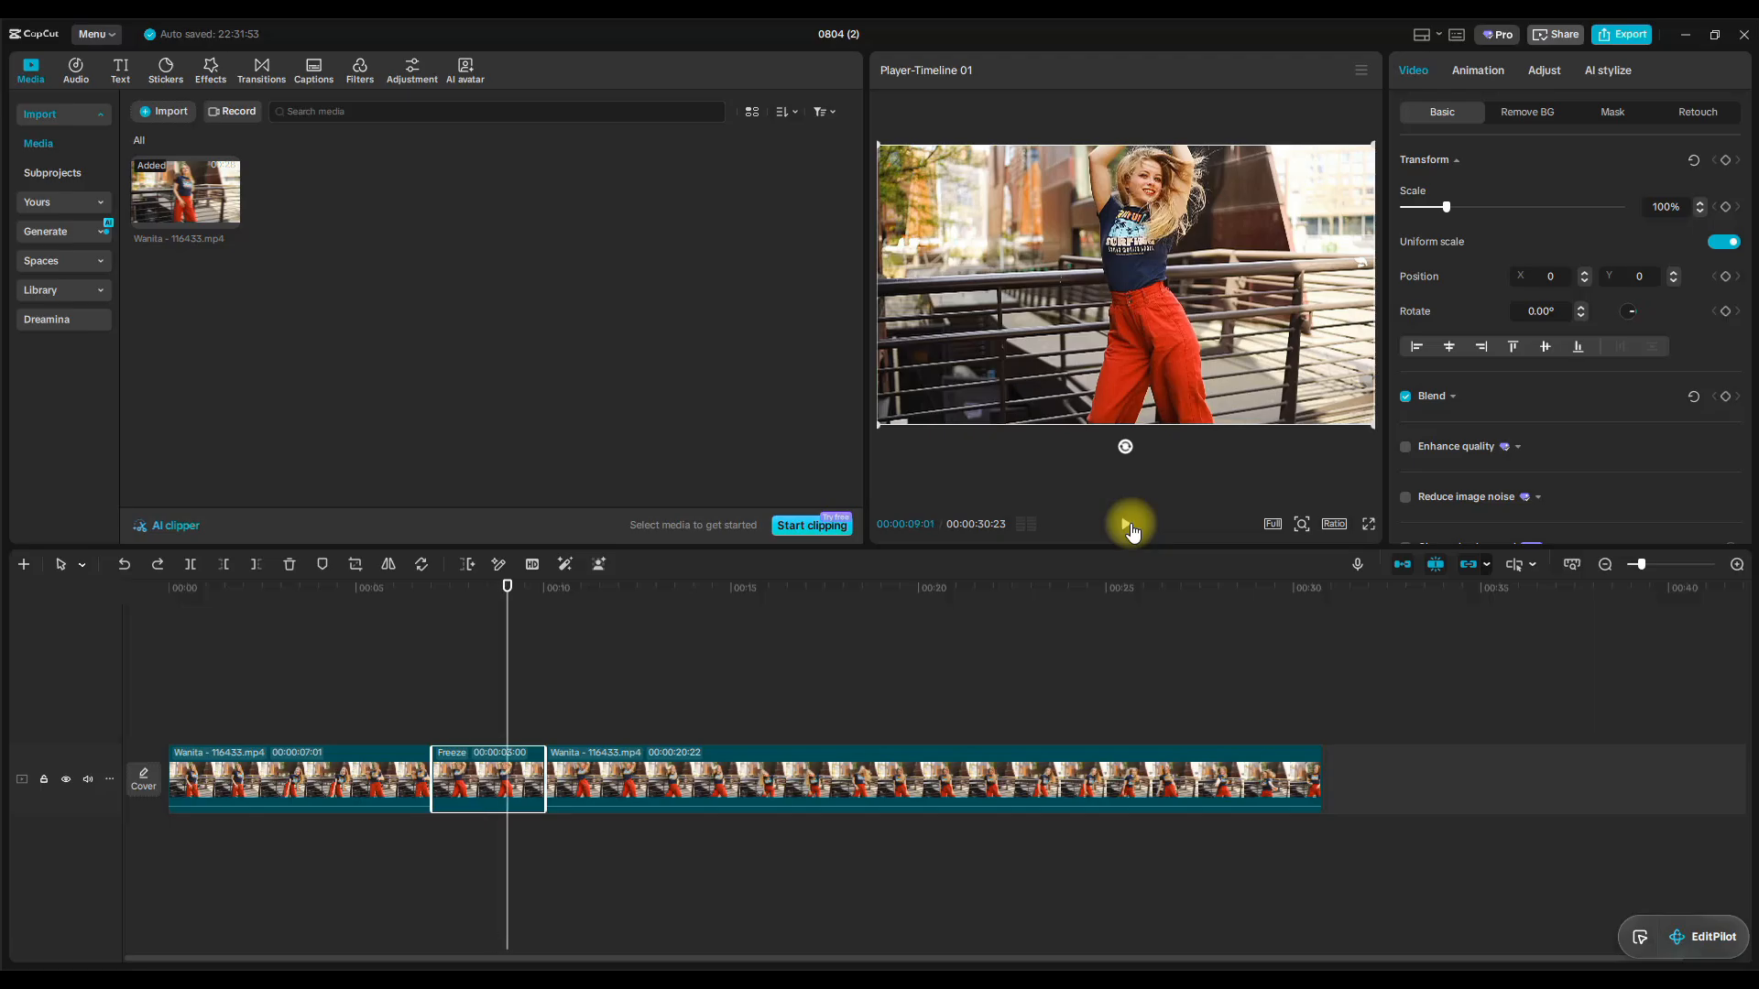
click(1126, 524)
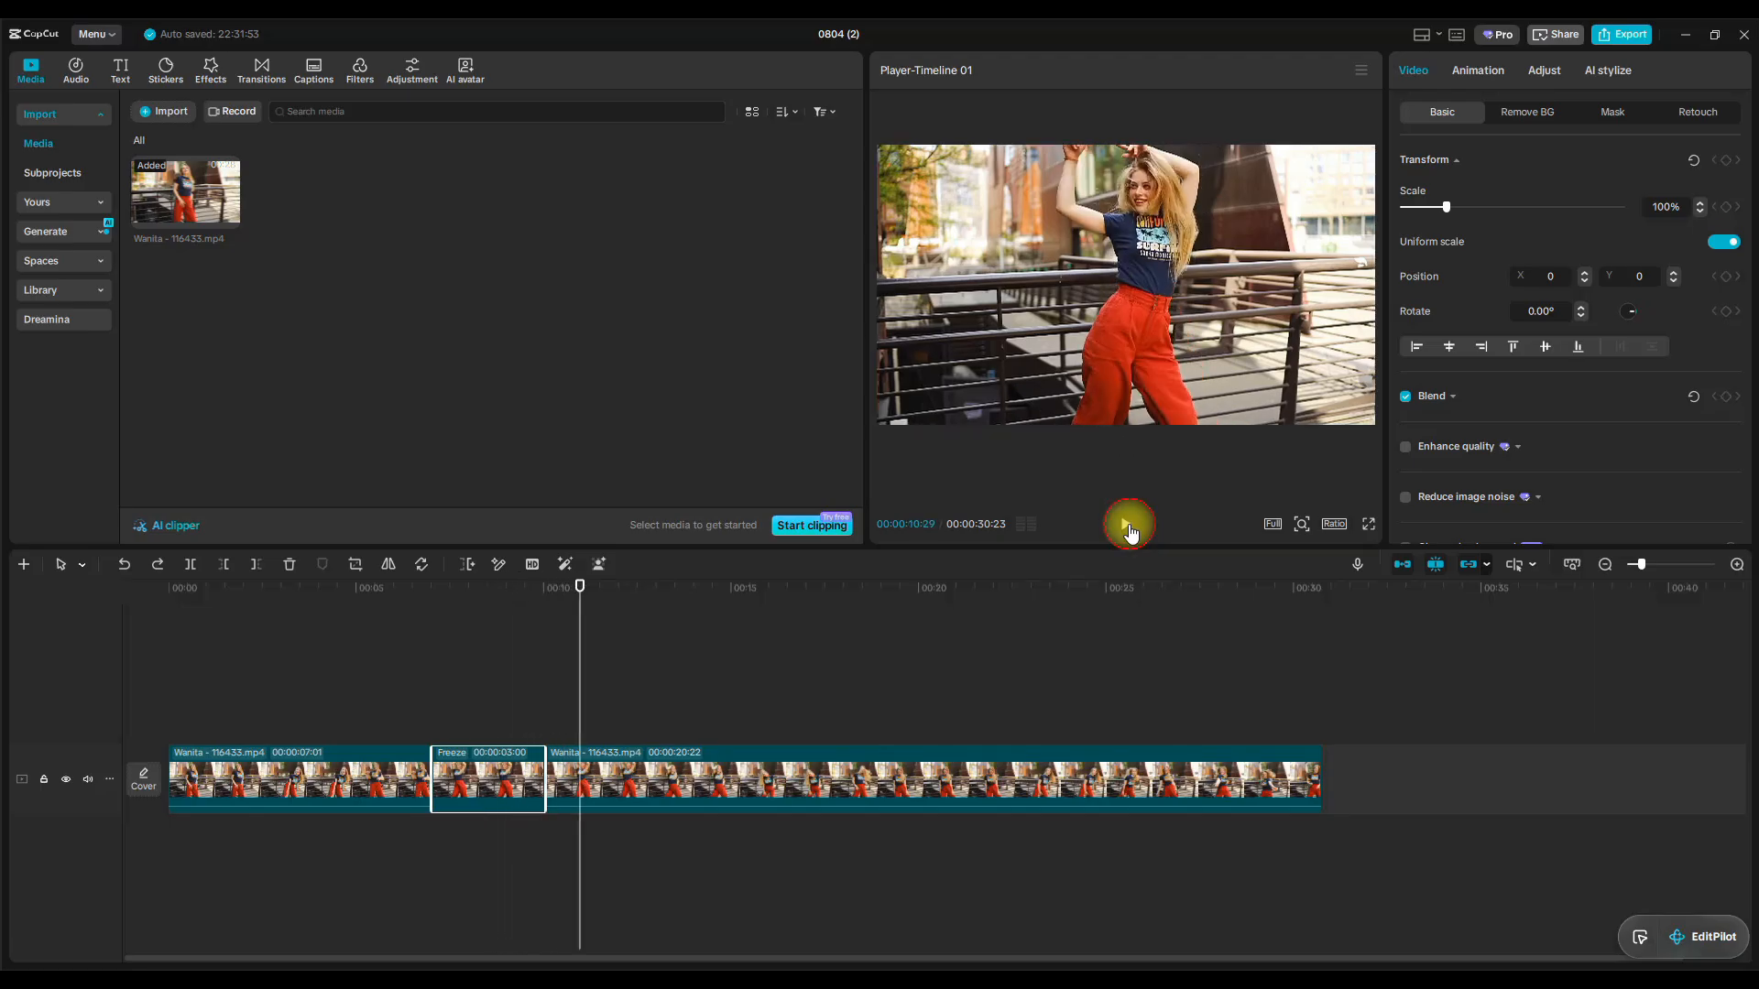
Move the playhead to 00:00:07:15 within the freeze segment and search the stickers for "pause".
click(449, 595)
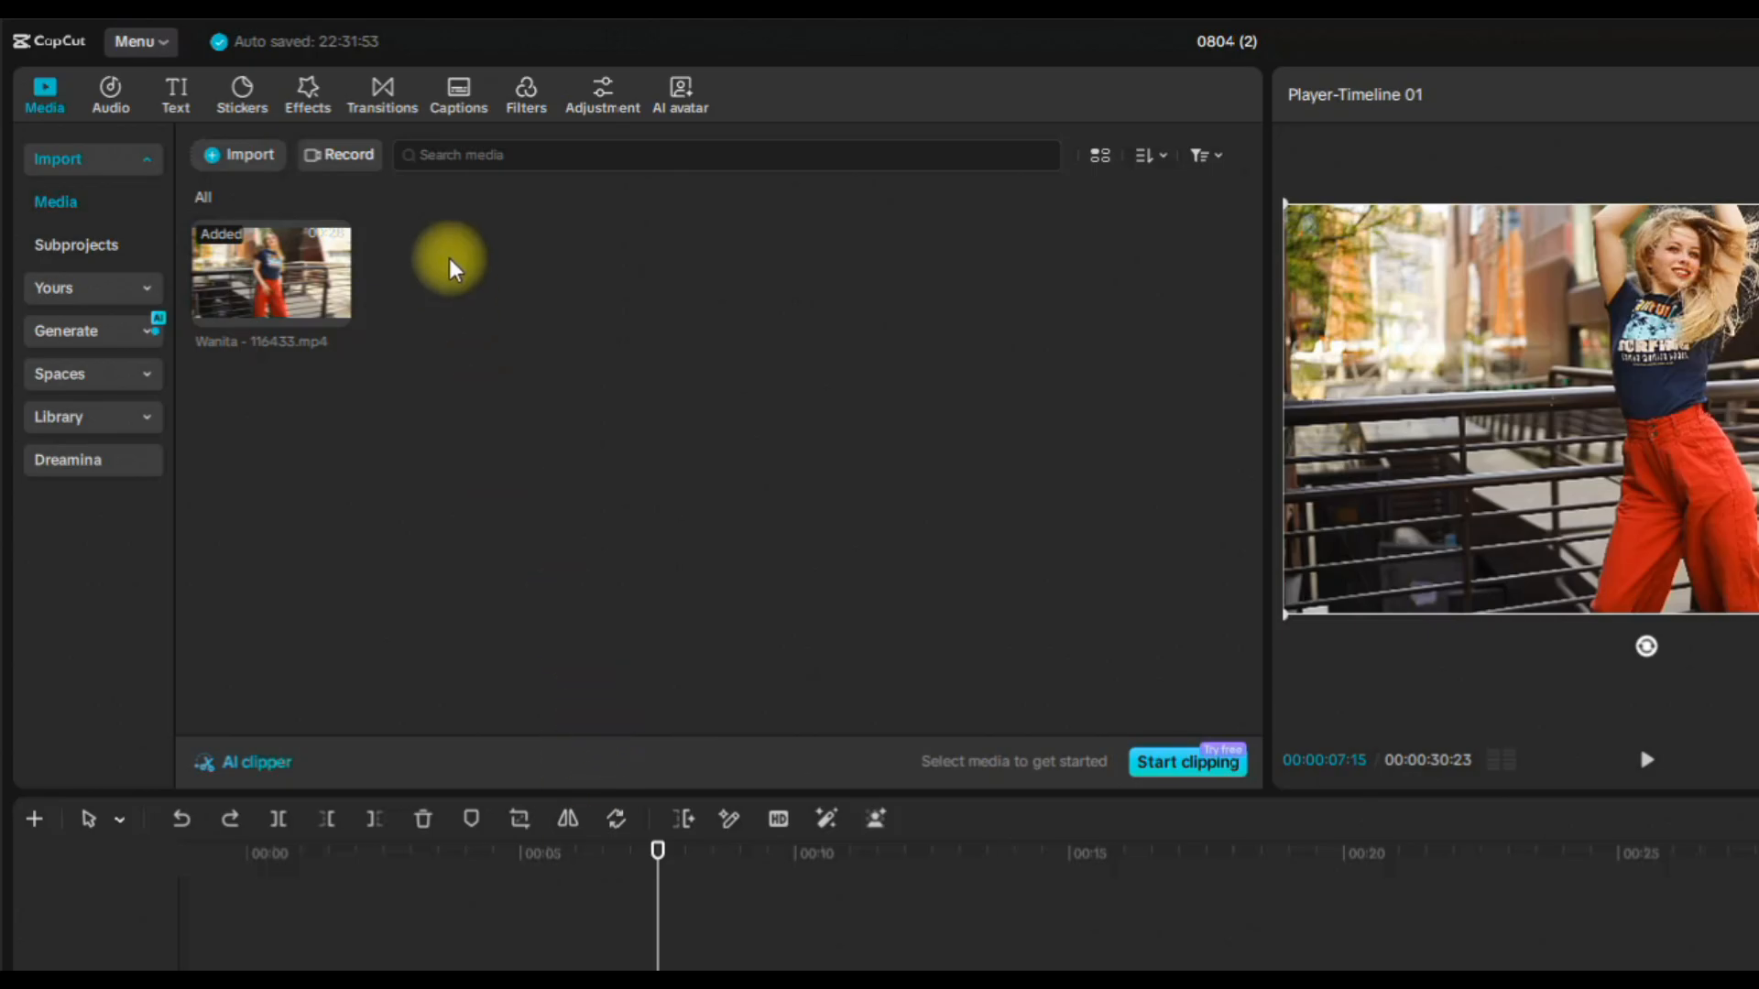
click(248, 84)
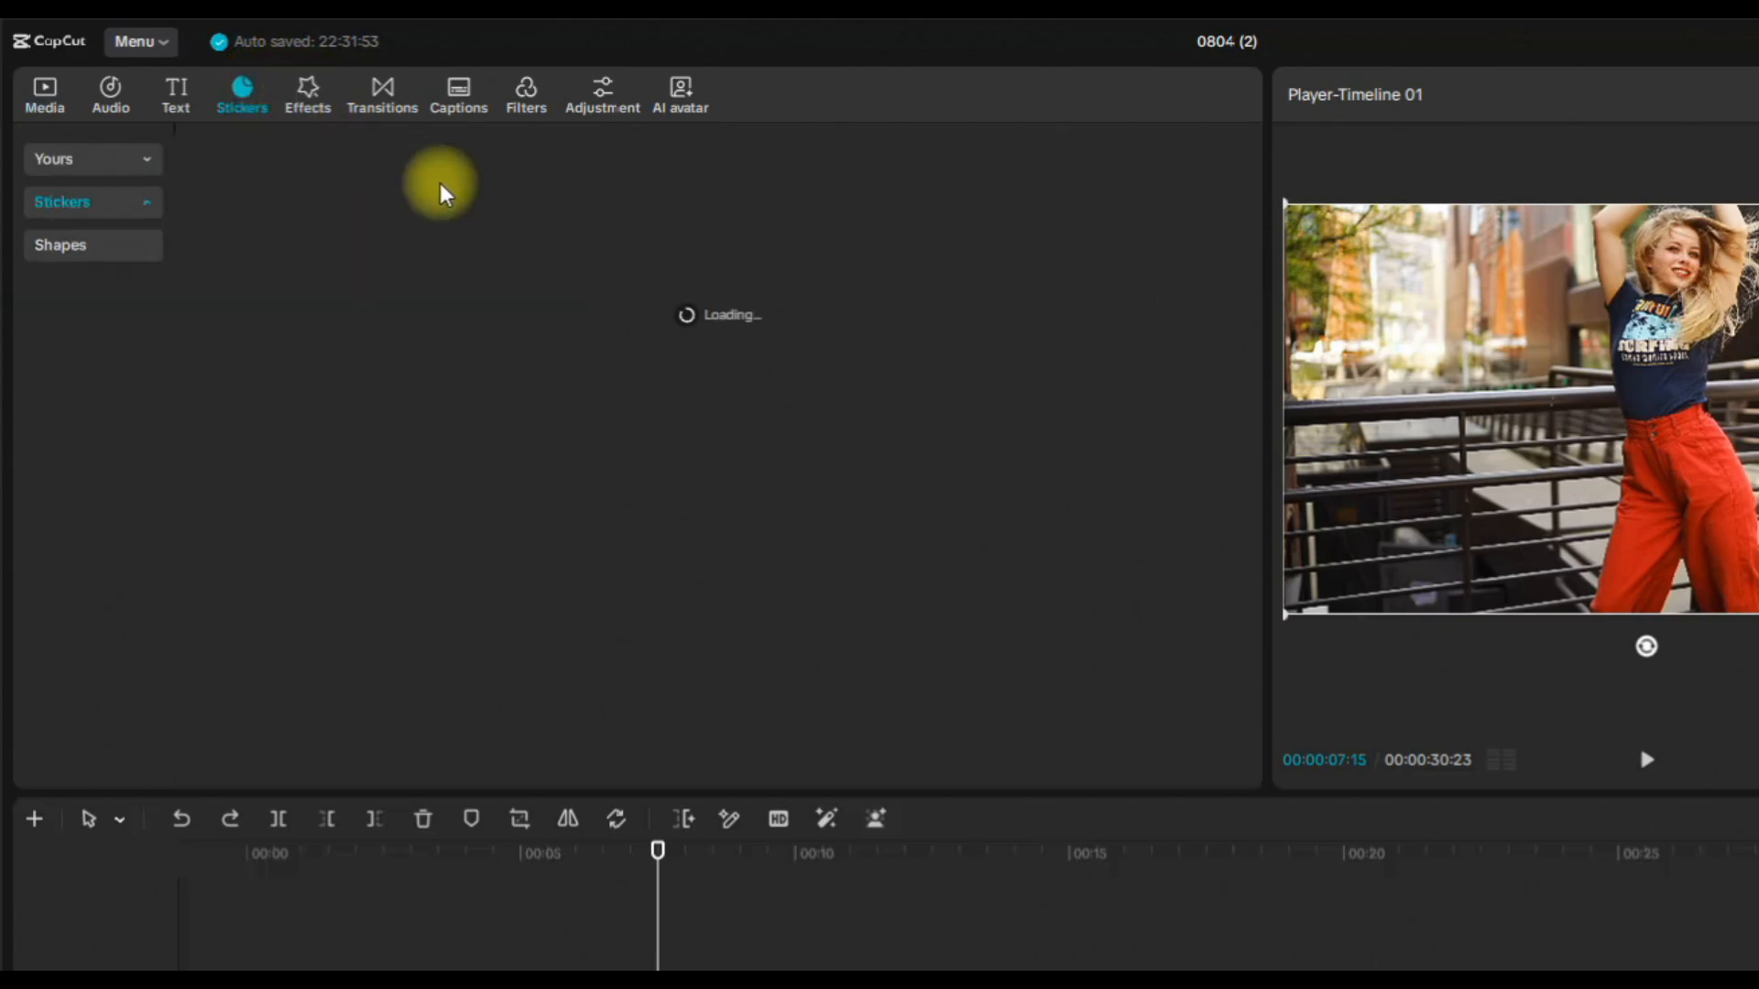
click(447, 163)
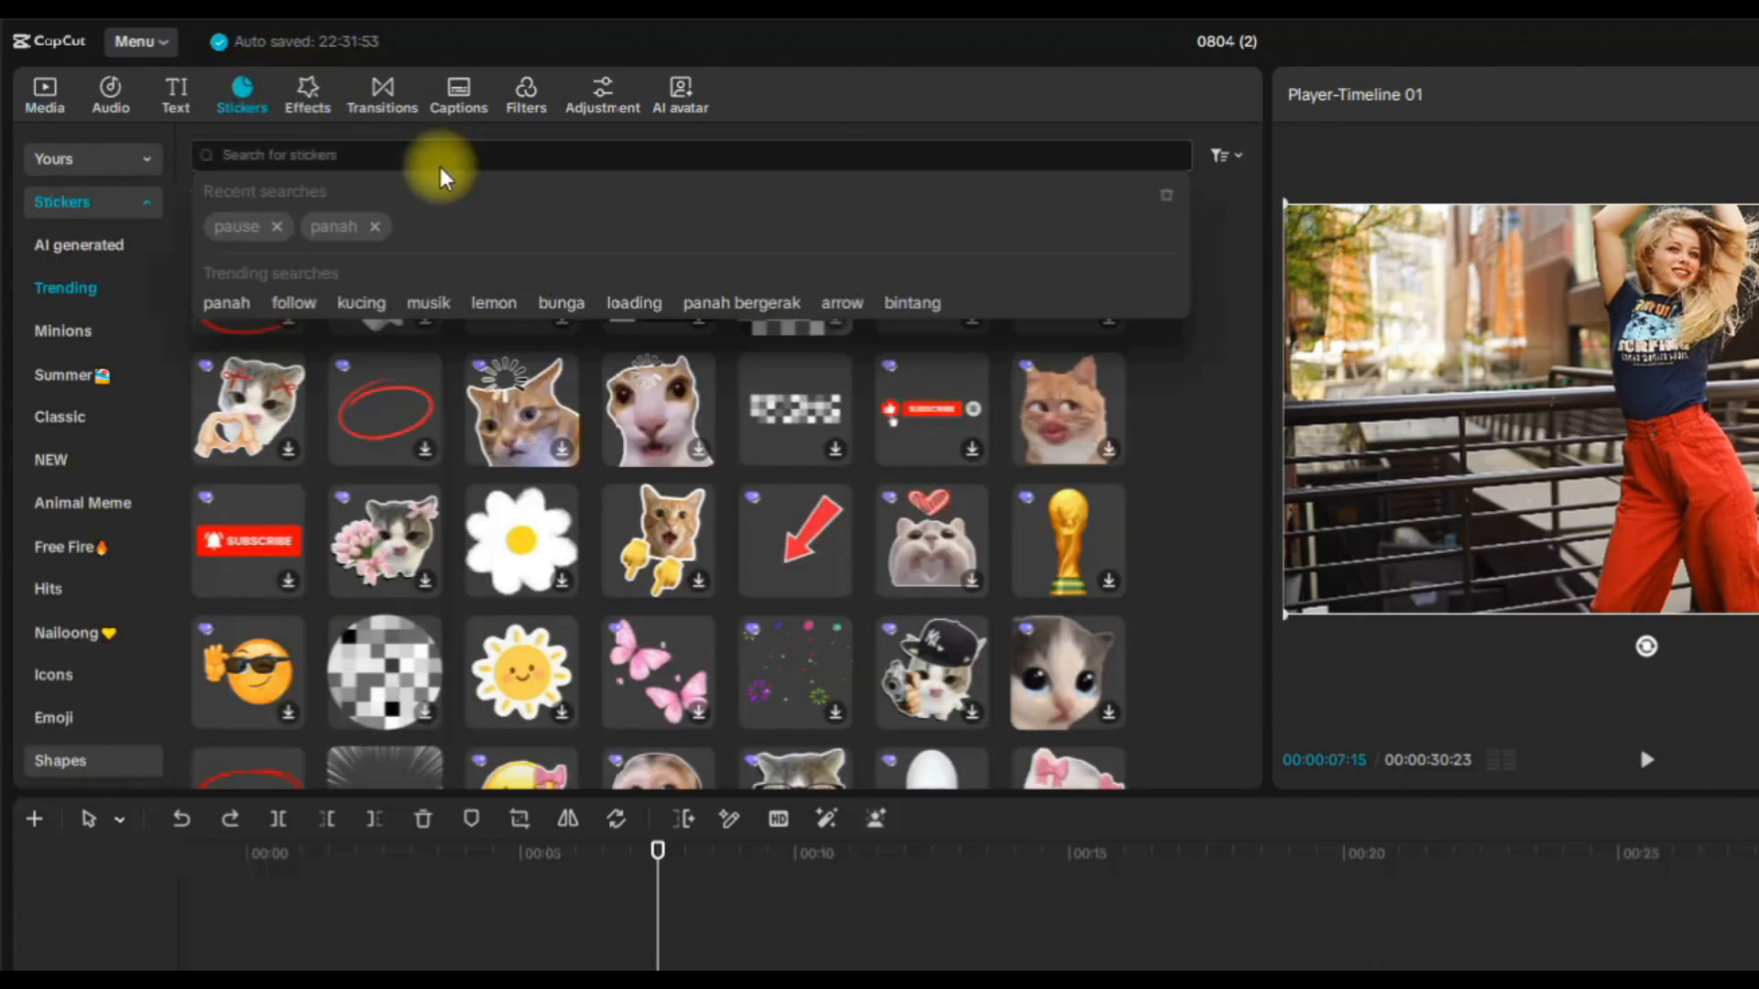
text(pause)
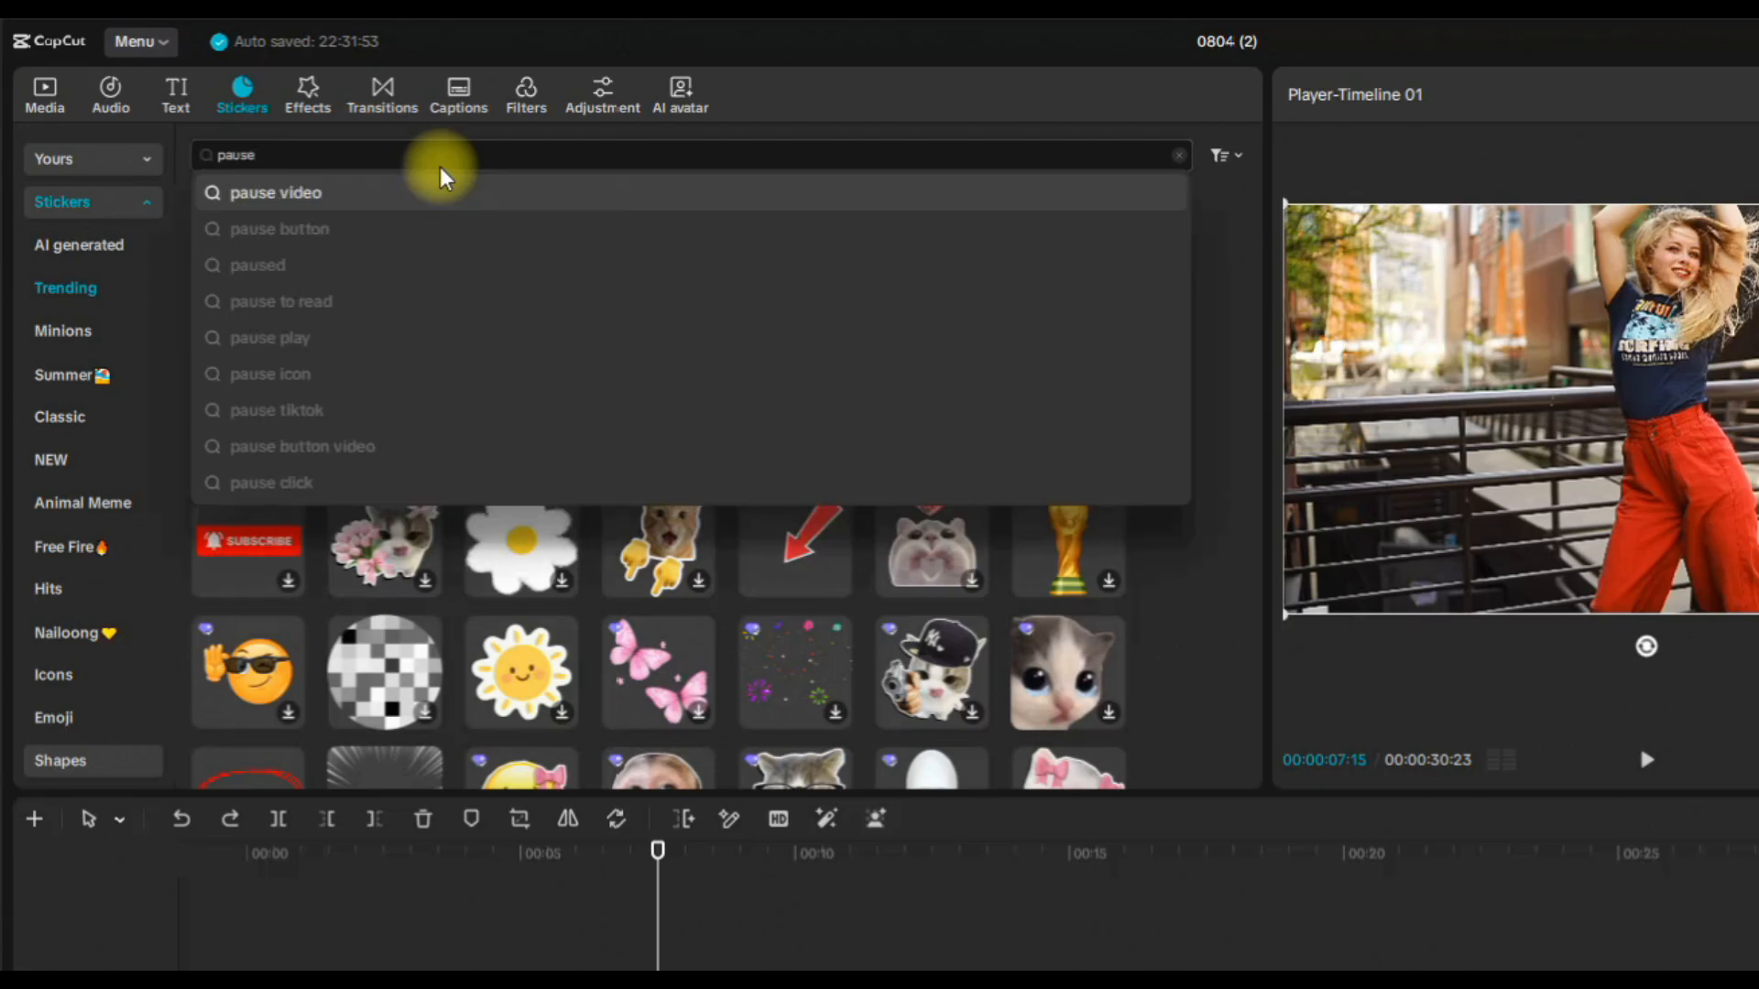
key(Return)
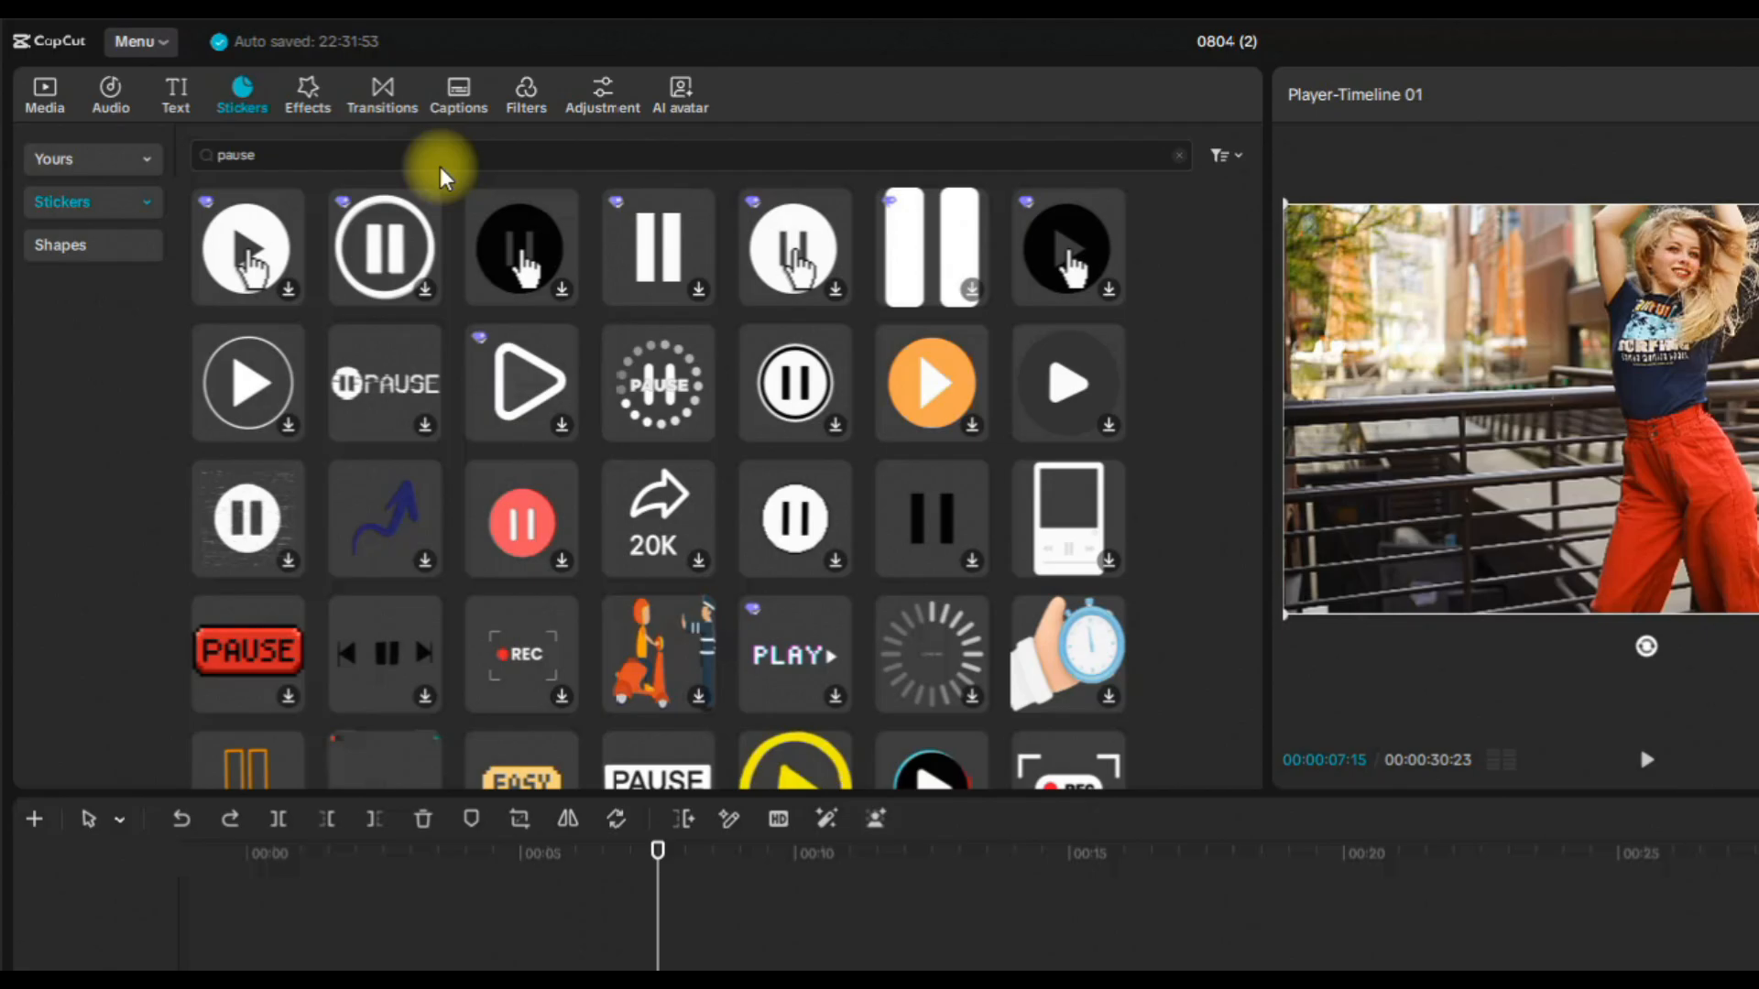
Place the PAUSE sticker with the ring of dots on a track directly above the freeze segment, aligned with its start.
mouse_move(639, 380)
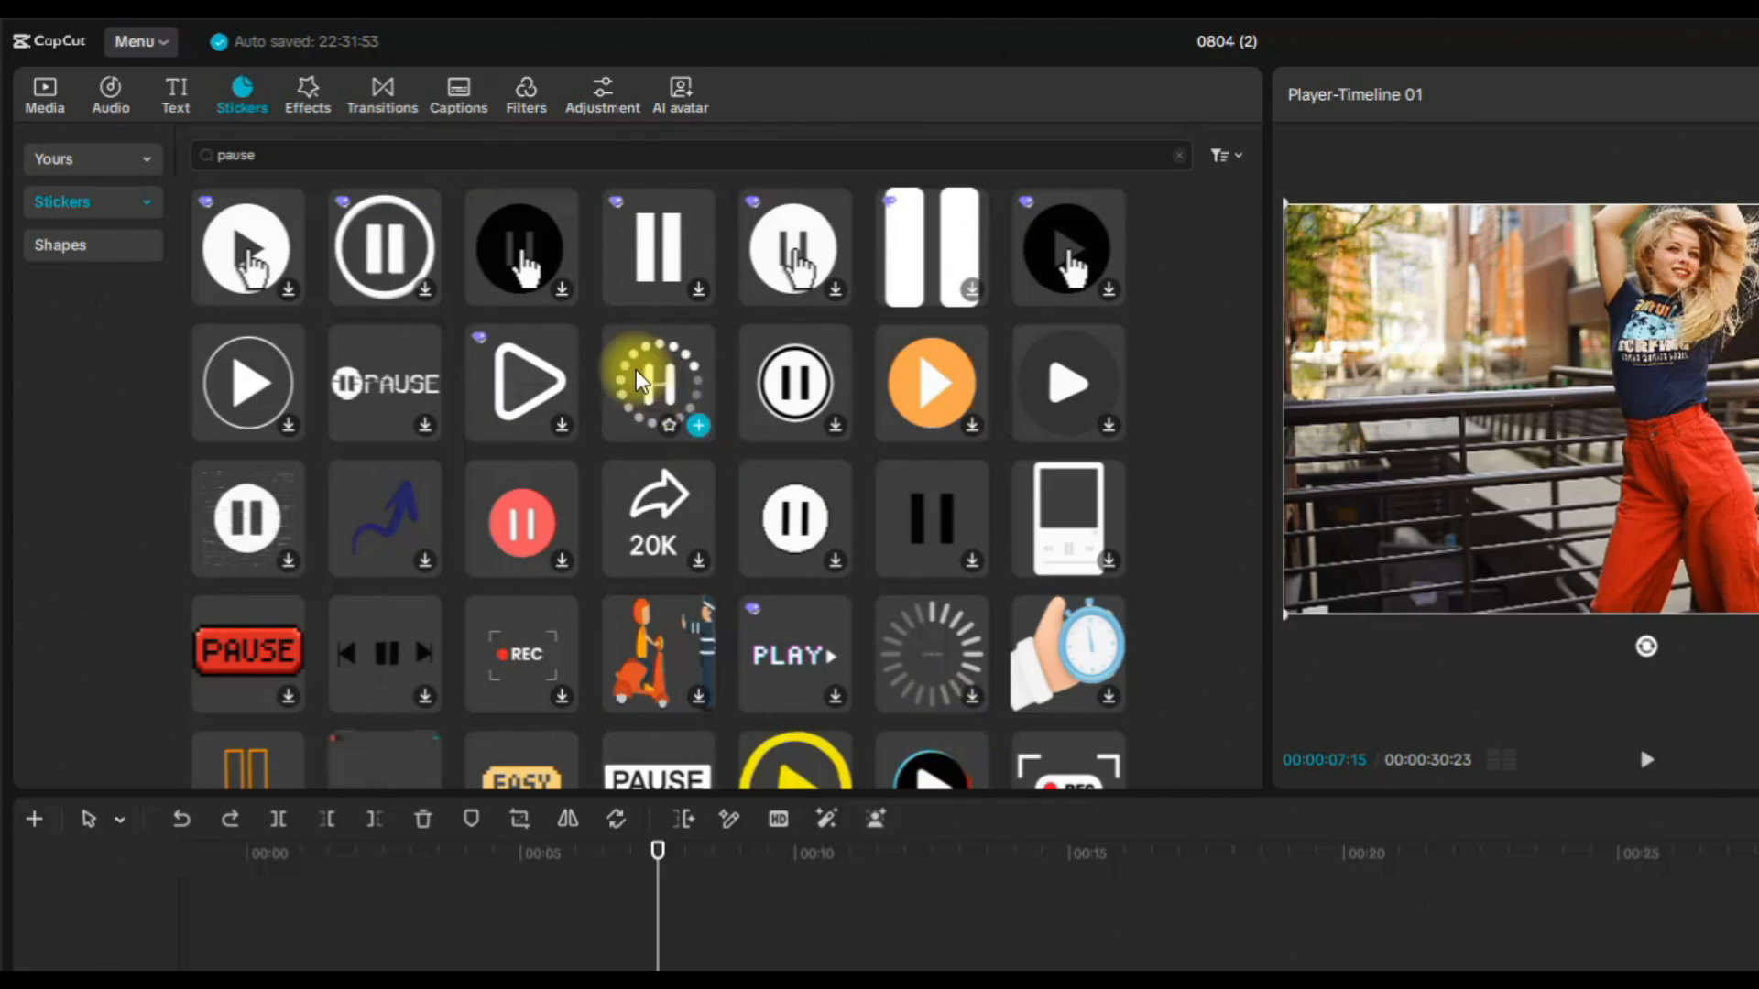
click(843, 291)
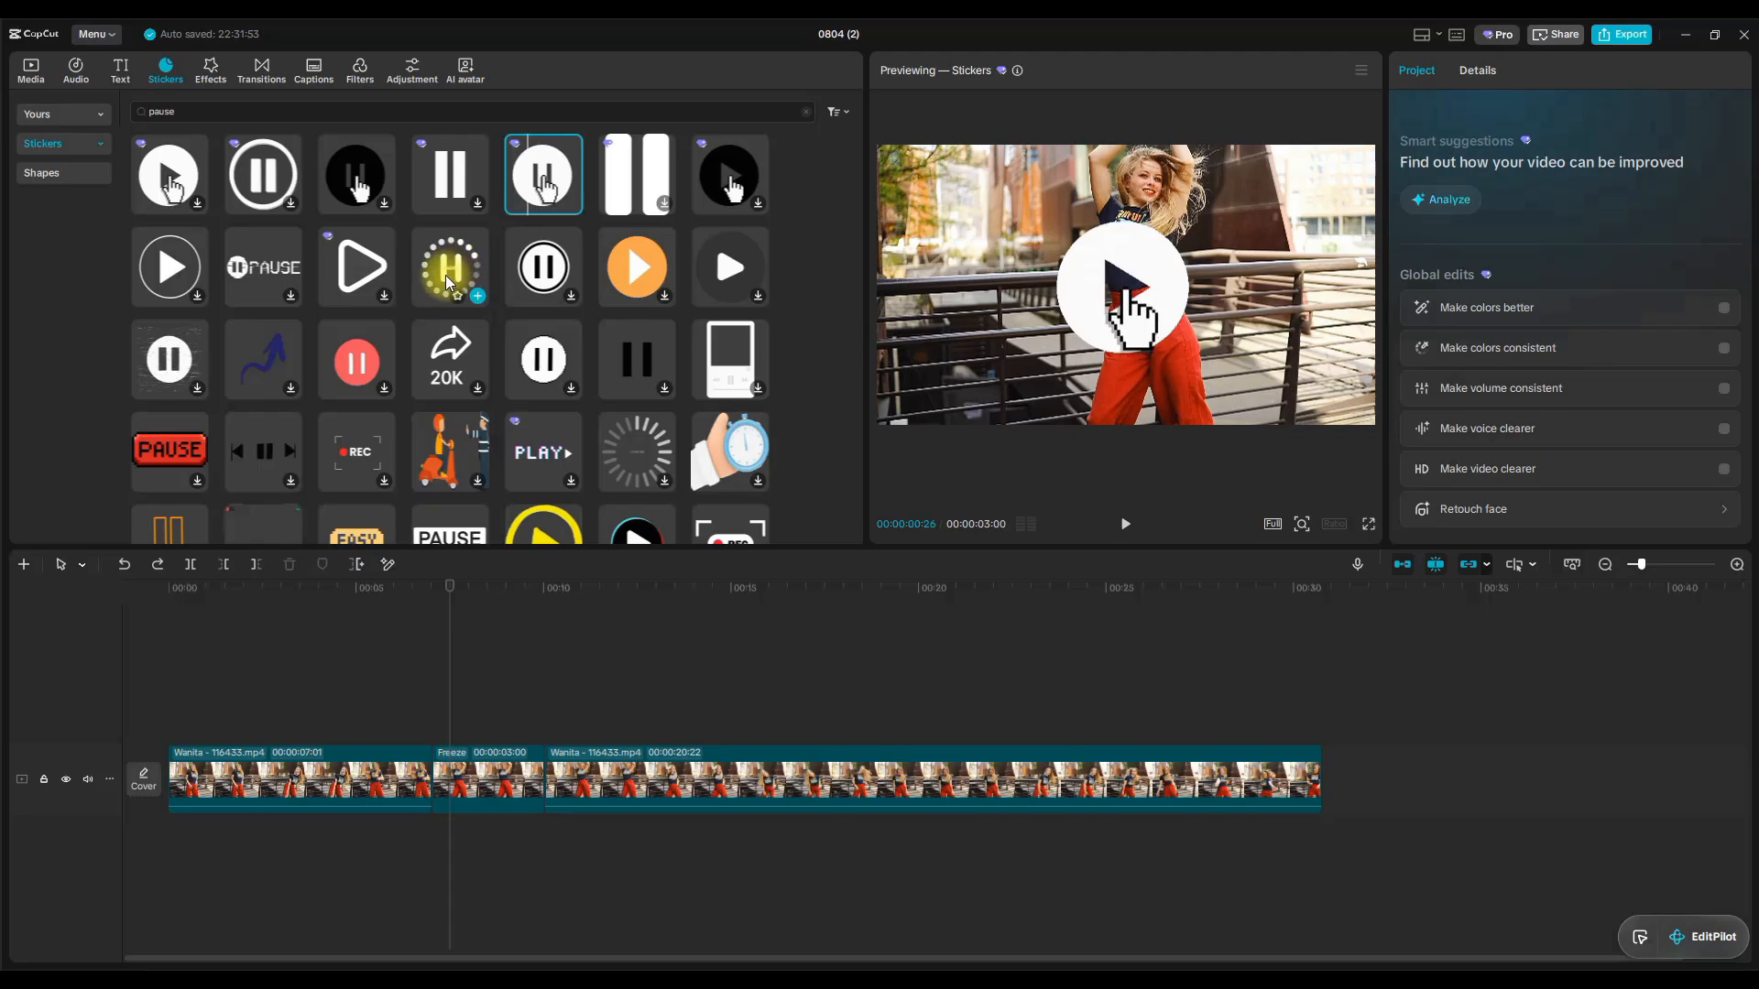
drag(446, 278, 434, 733)
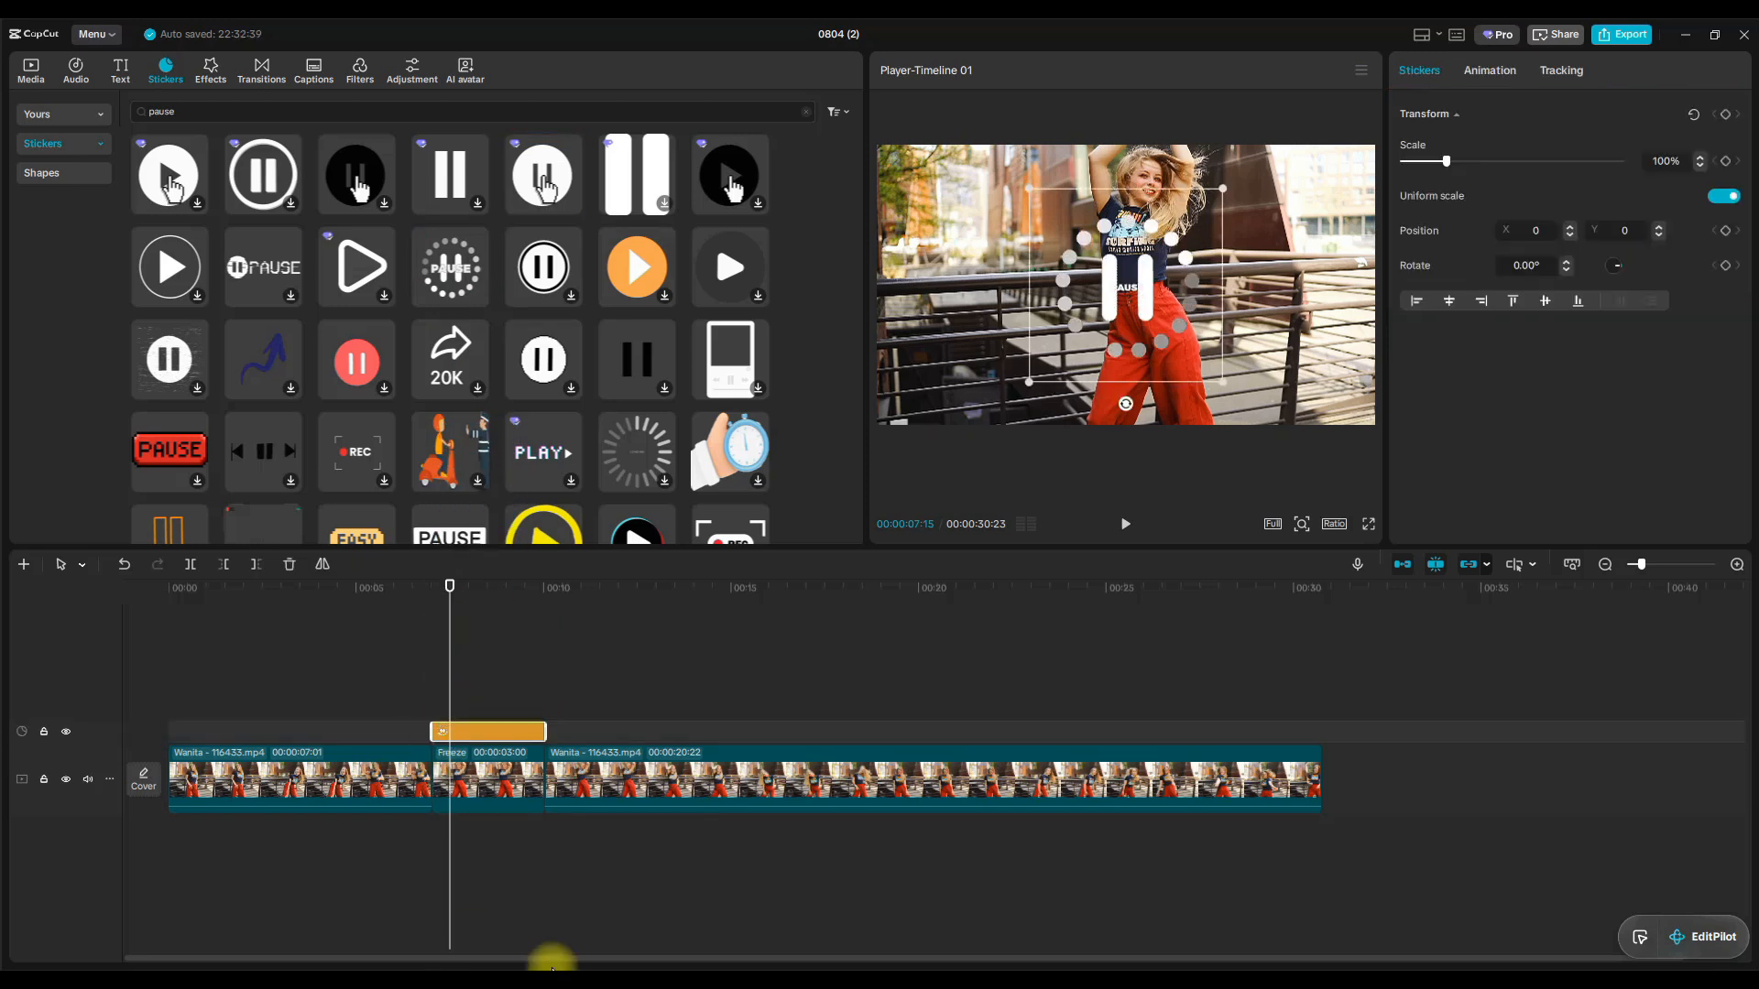
Play the section around the freeze with its pause sticker, first in the normal player and again full screen.
click(404, 591)
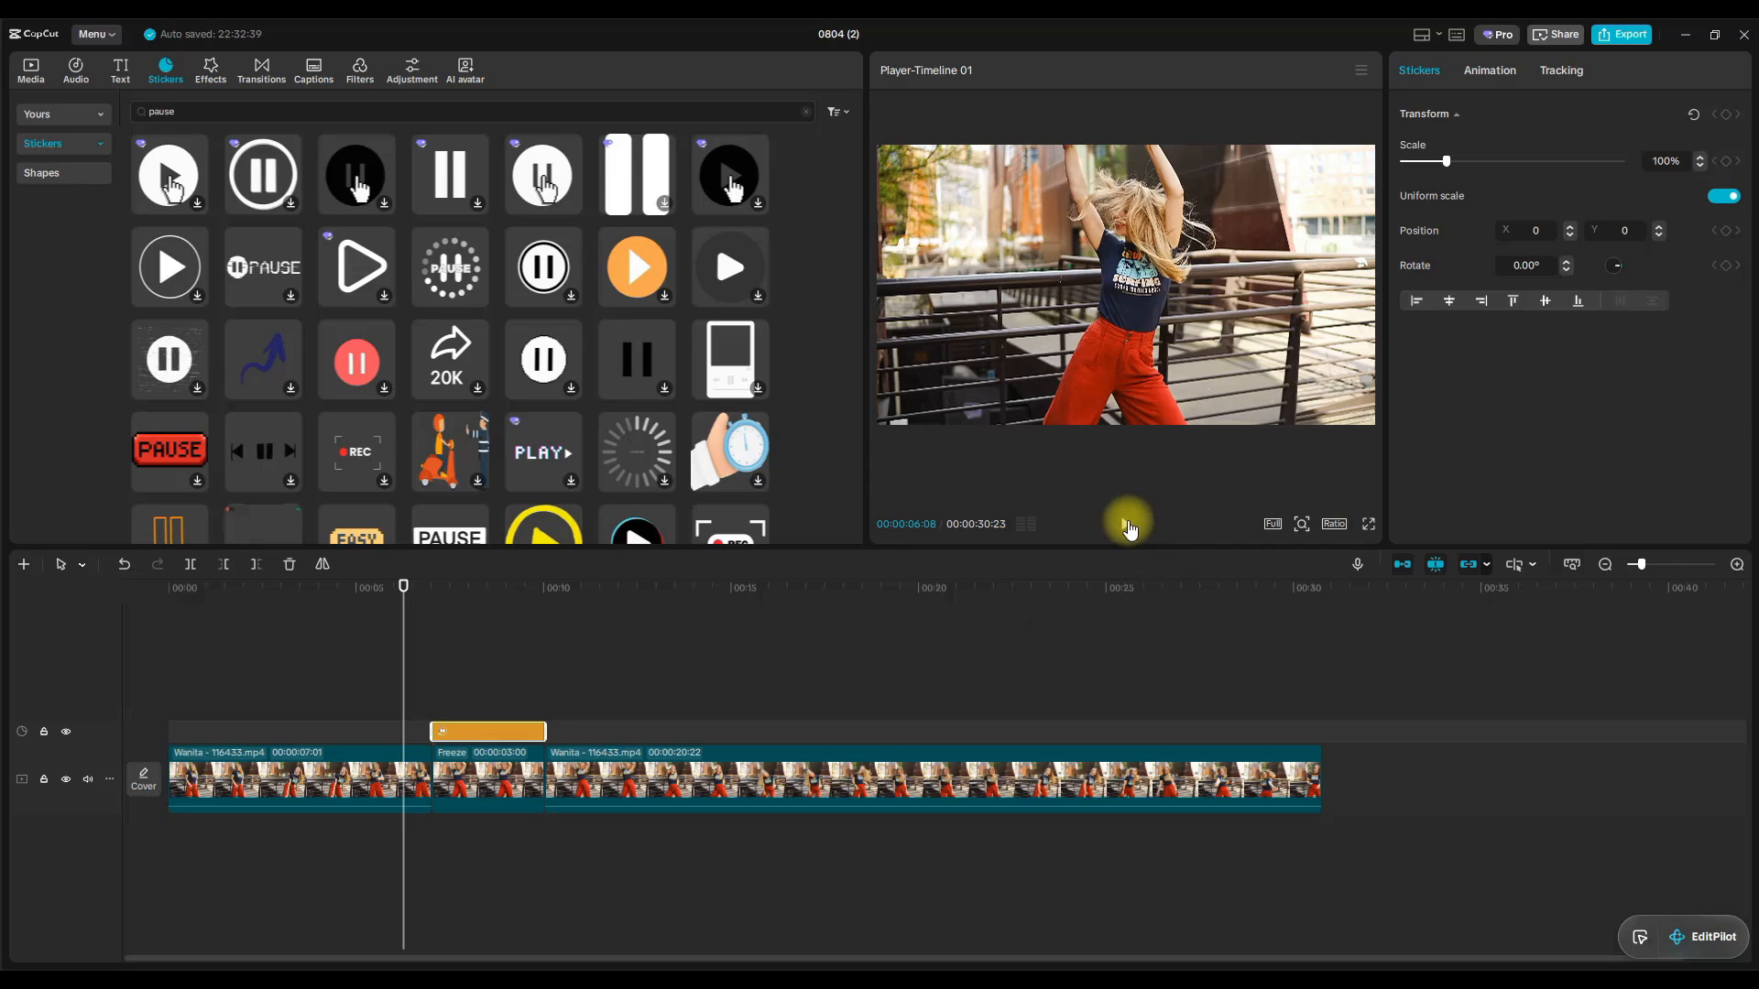
click(1128, 529)
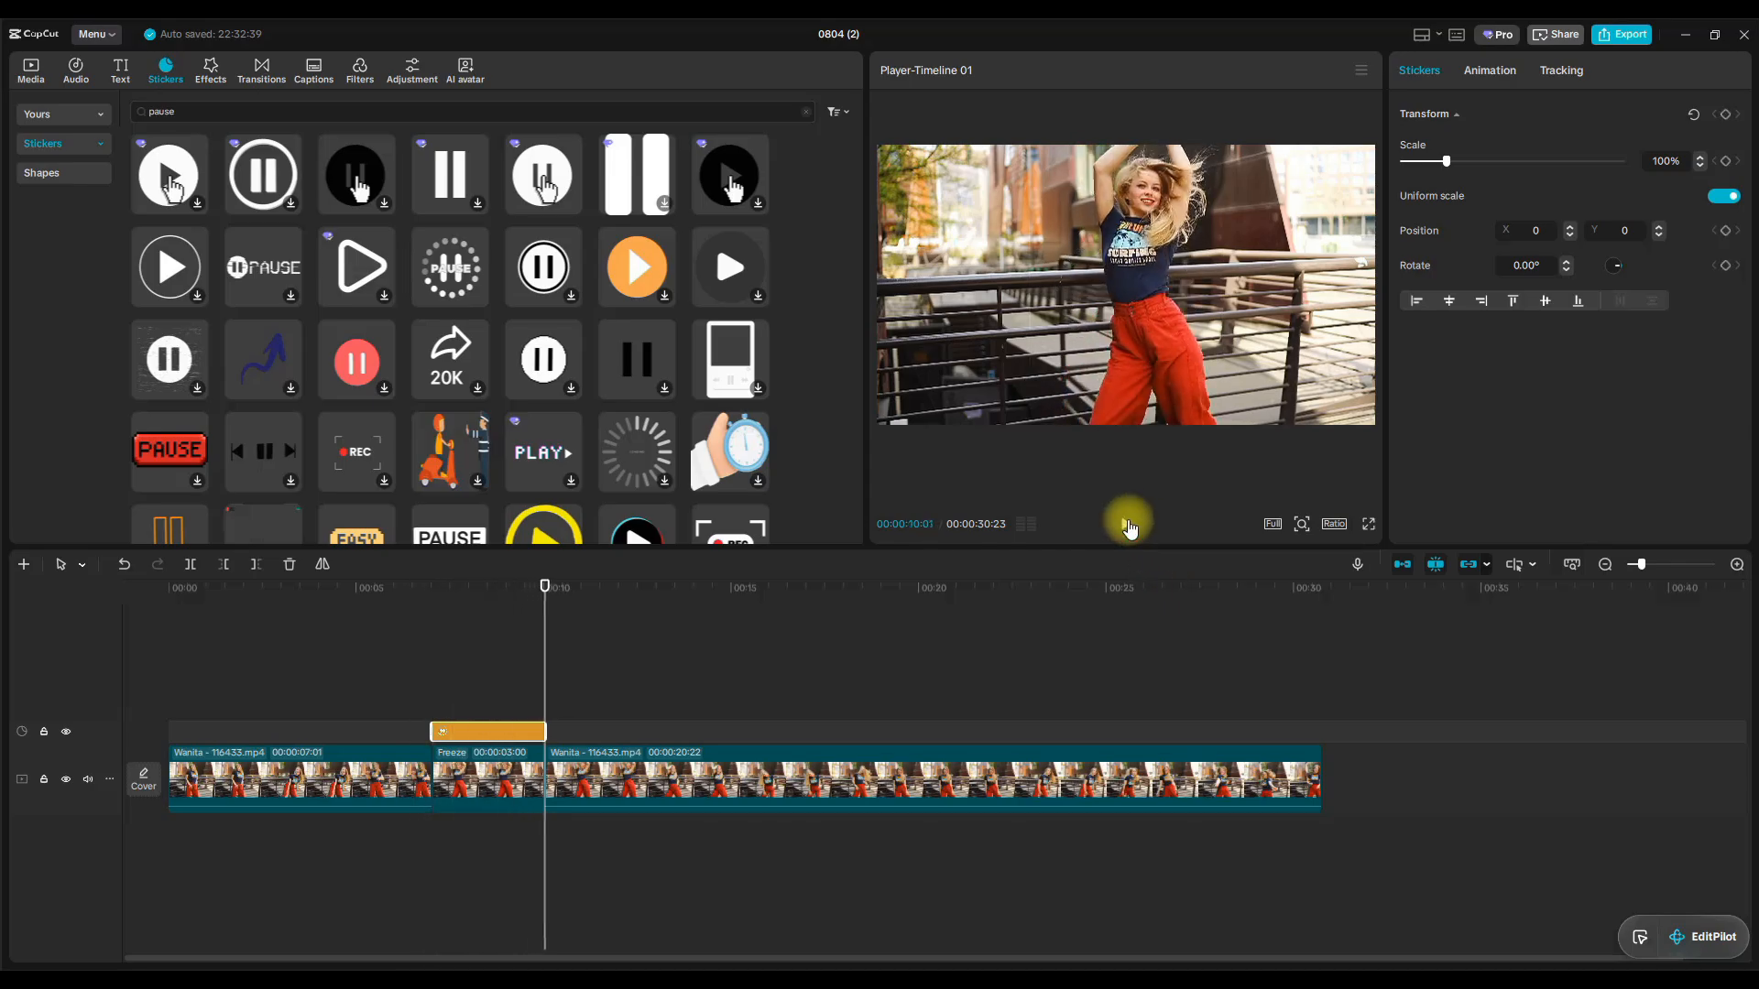
click(1128, 526)
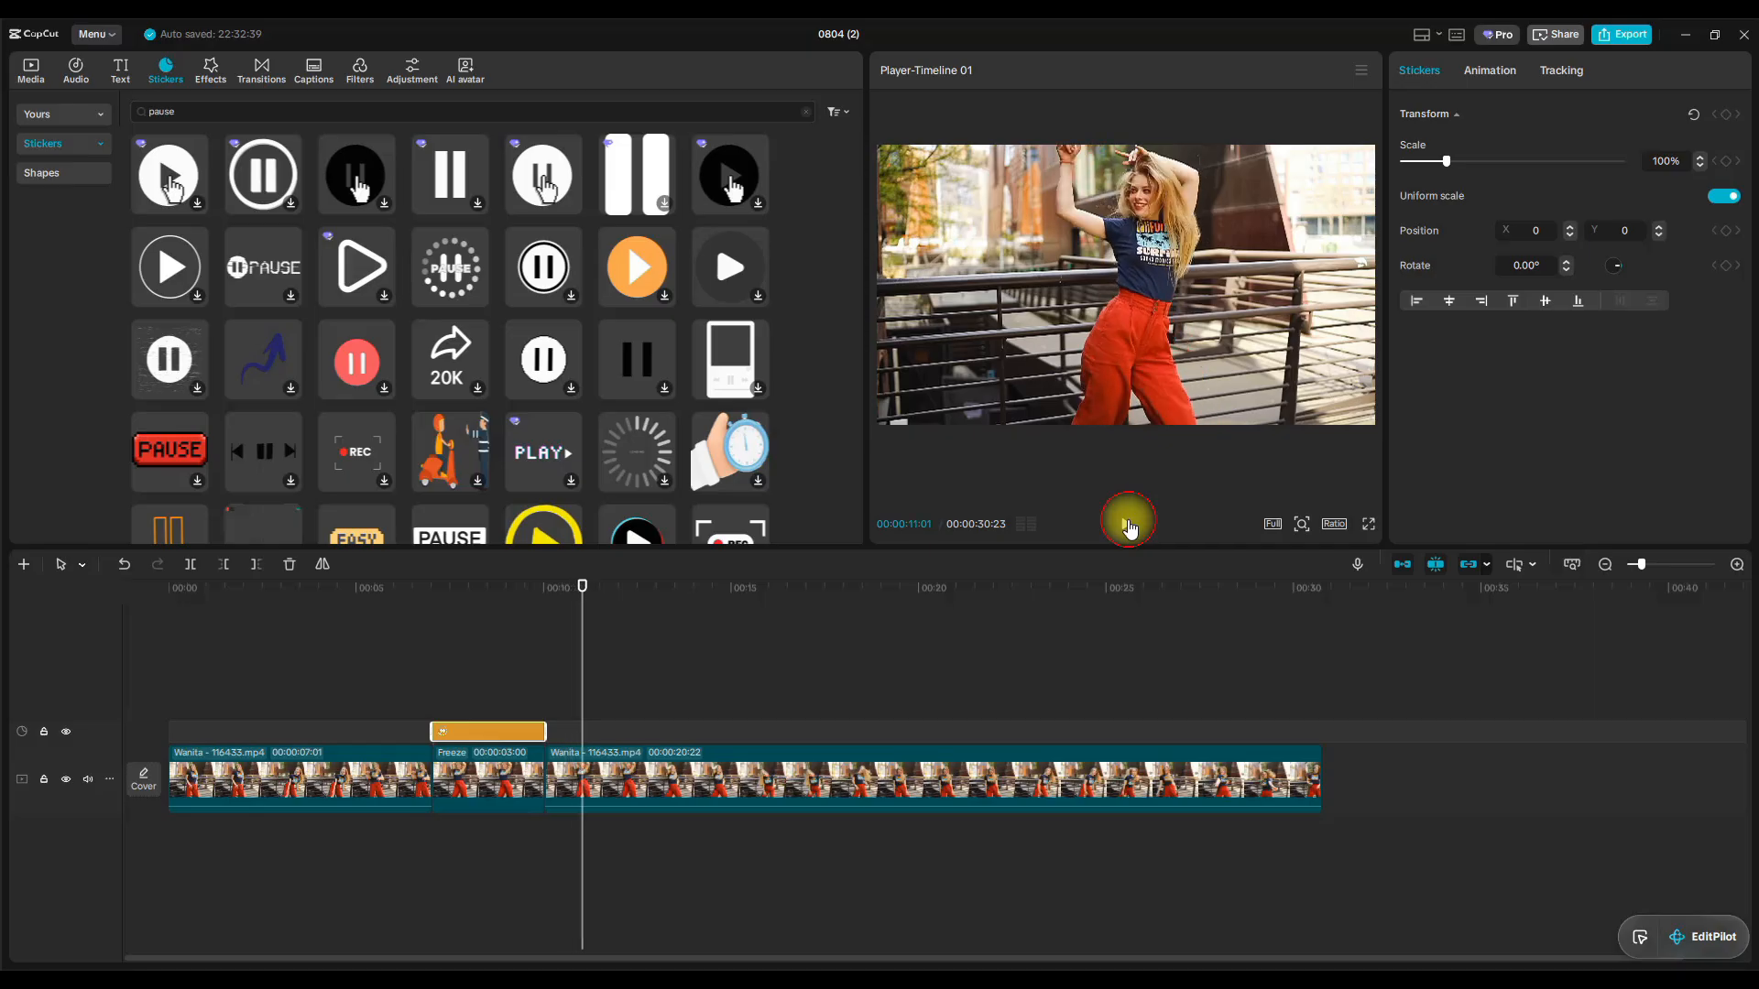
click(1368, 525)
click(857, 926)
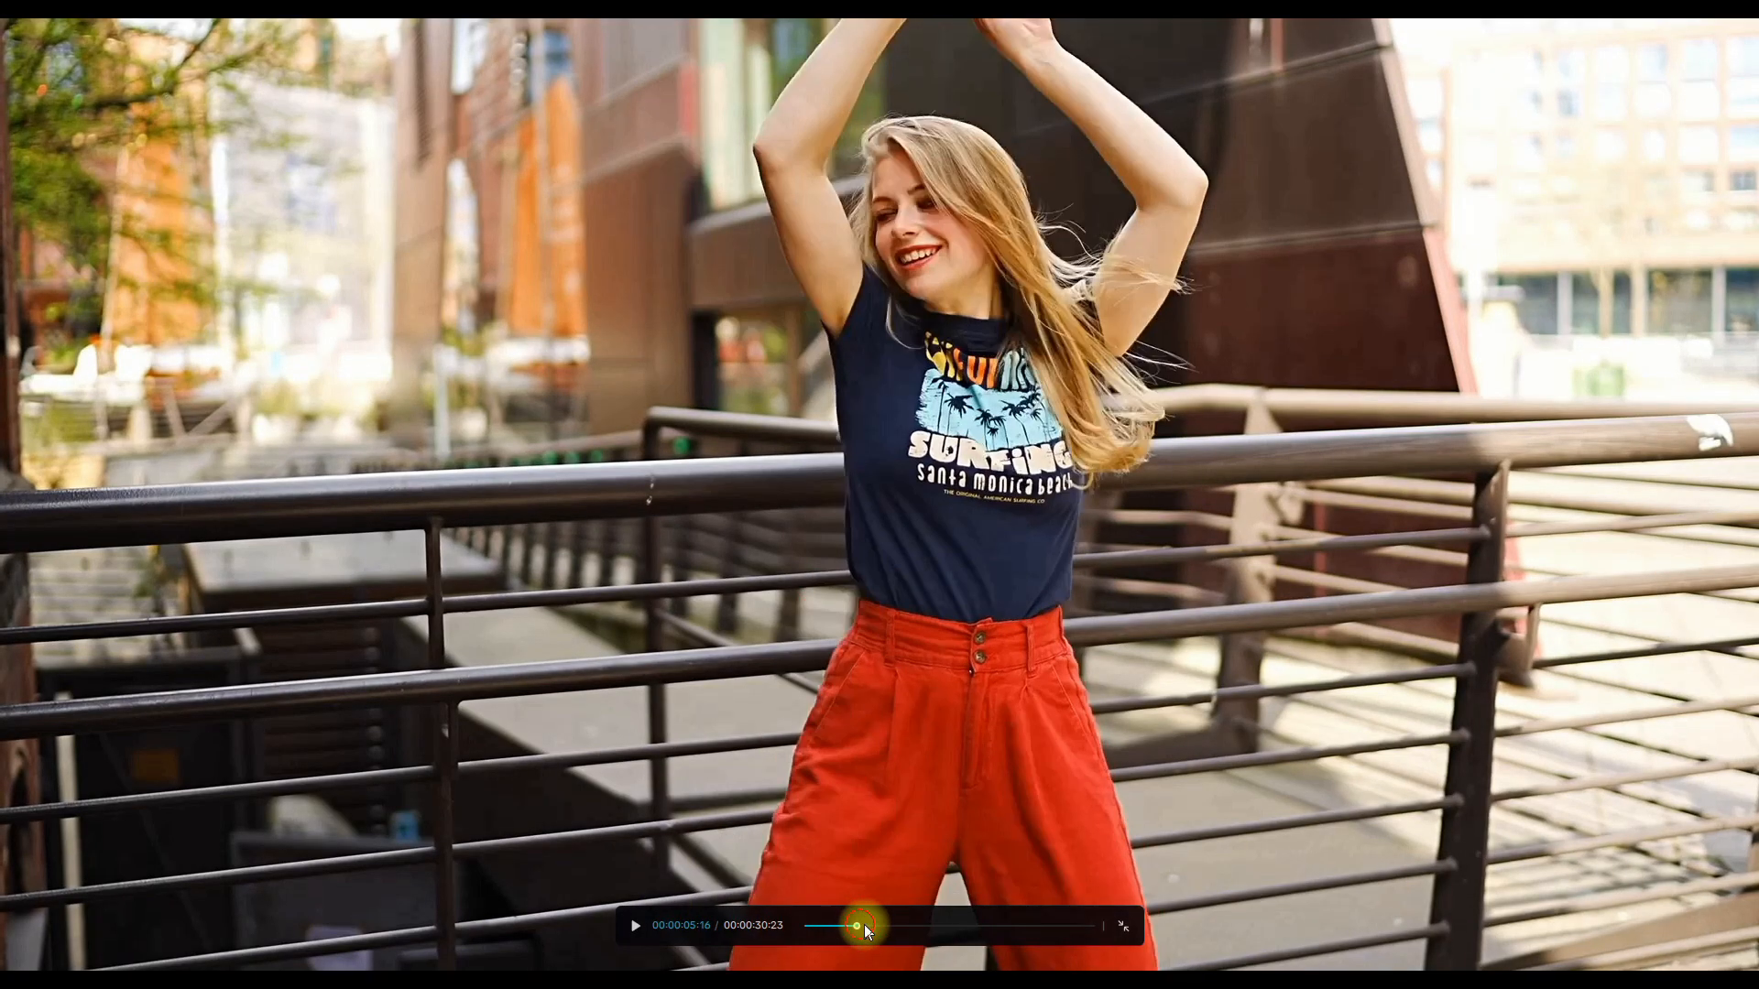
click(635, 926)
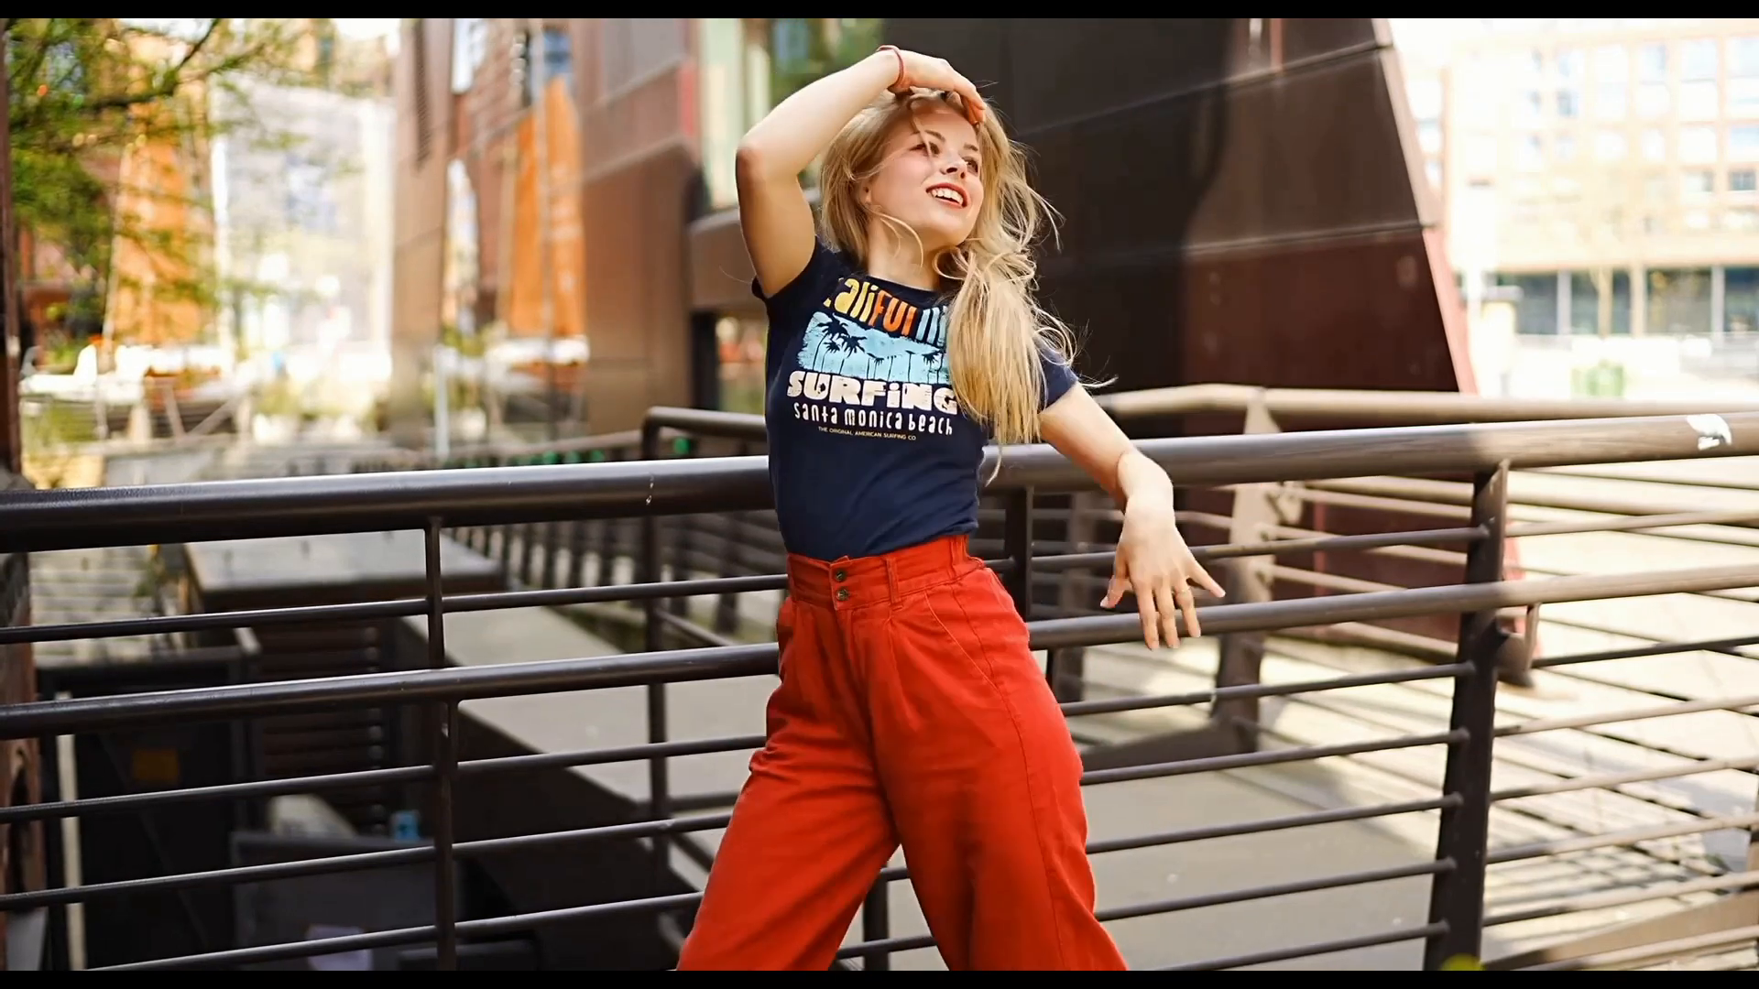
click(1119, 937)
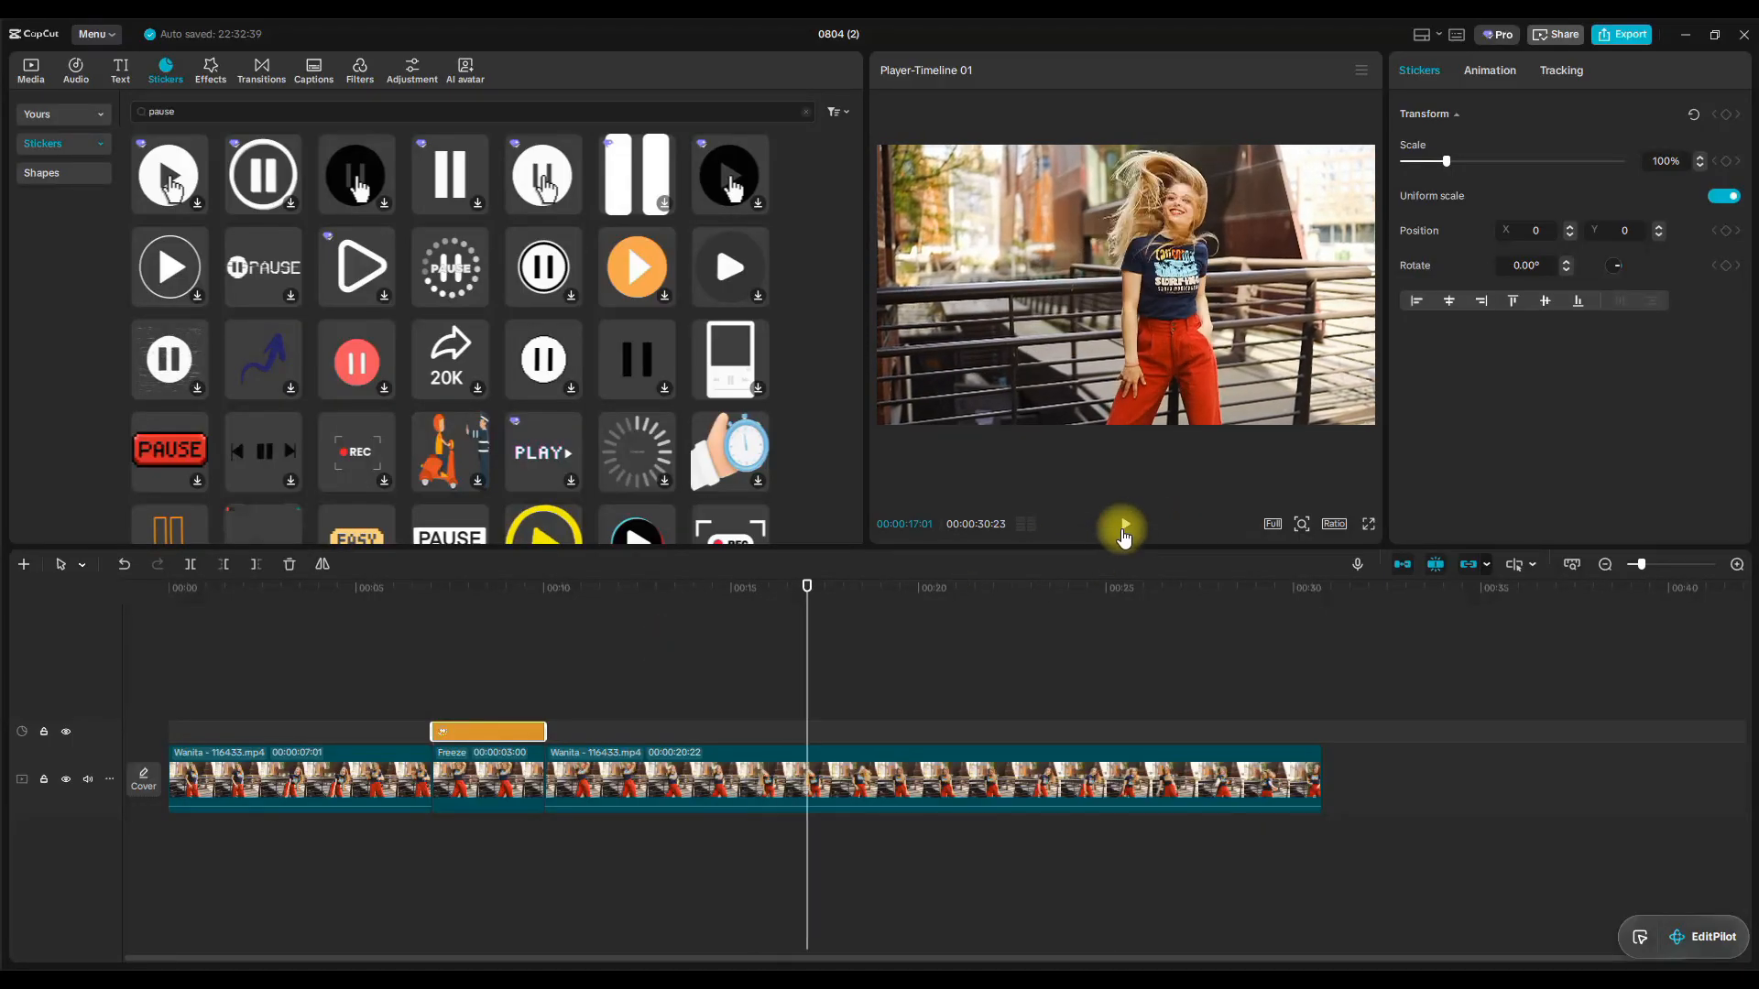
Move the playhead to 00:00:07:11 in the freeze segment and browse the Stings, Cheers and Cartoon sound effects, previewing low ring180.
click(455, 609)
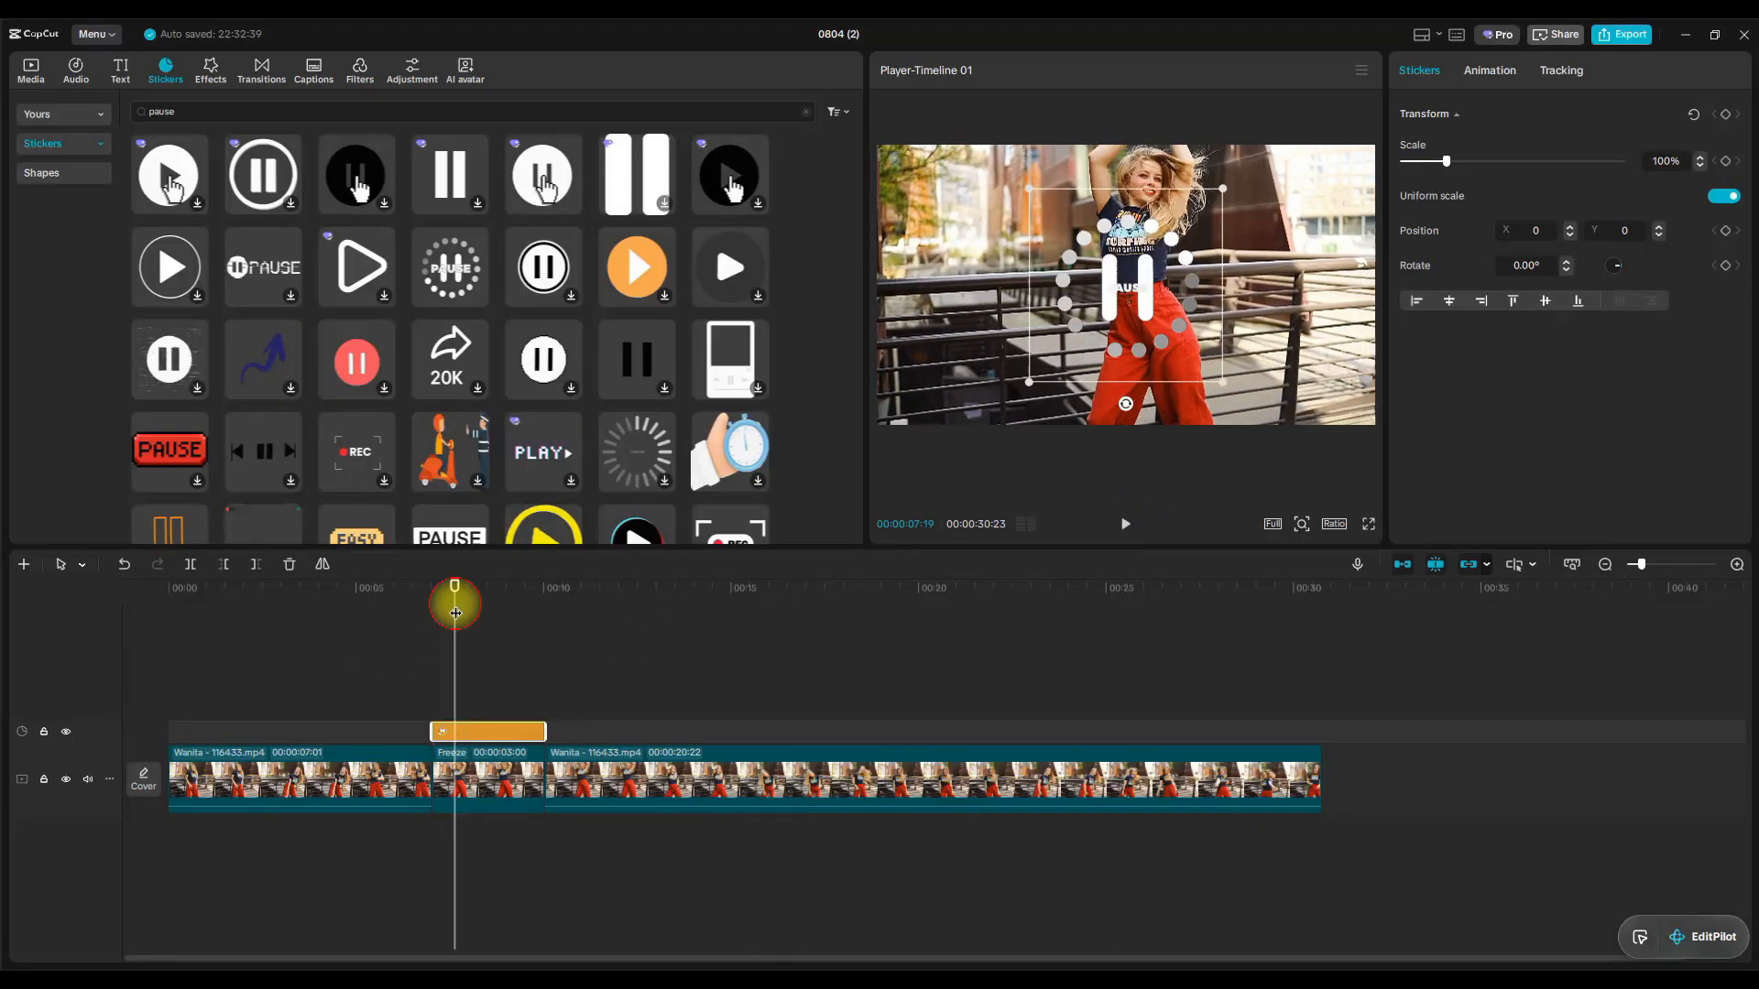
click(494, 722)
click(446, 641)
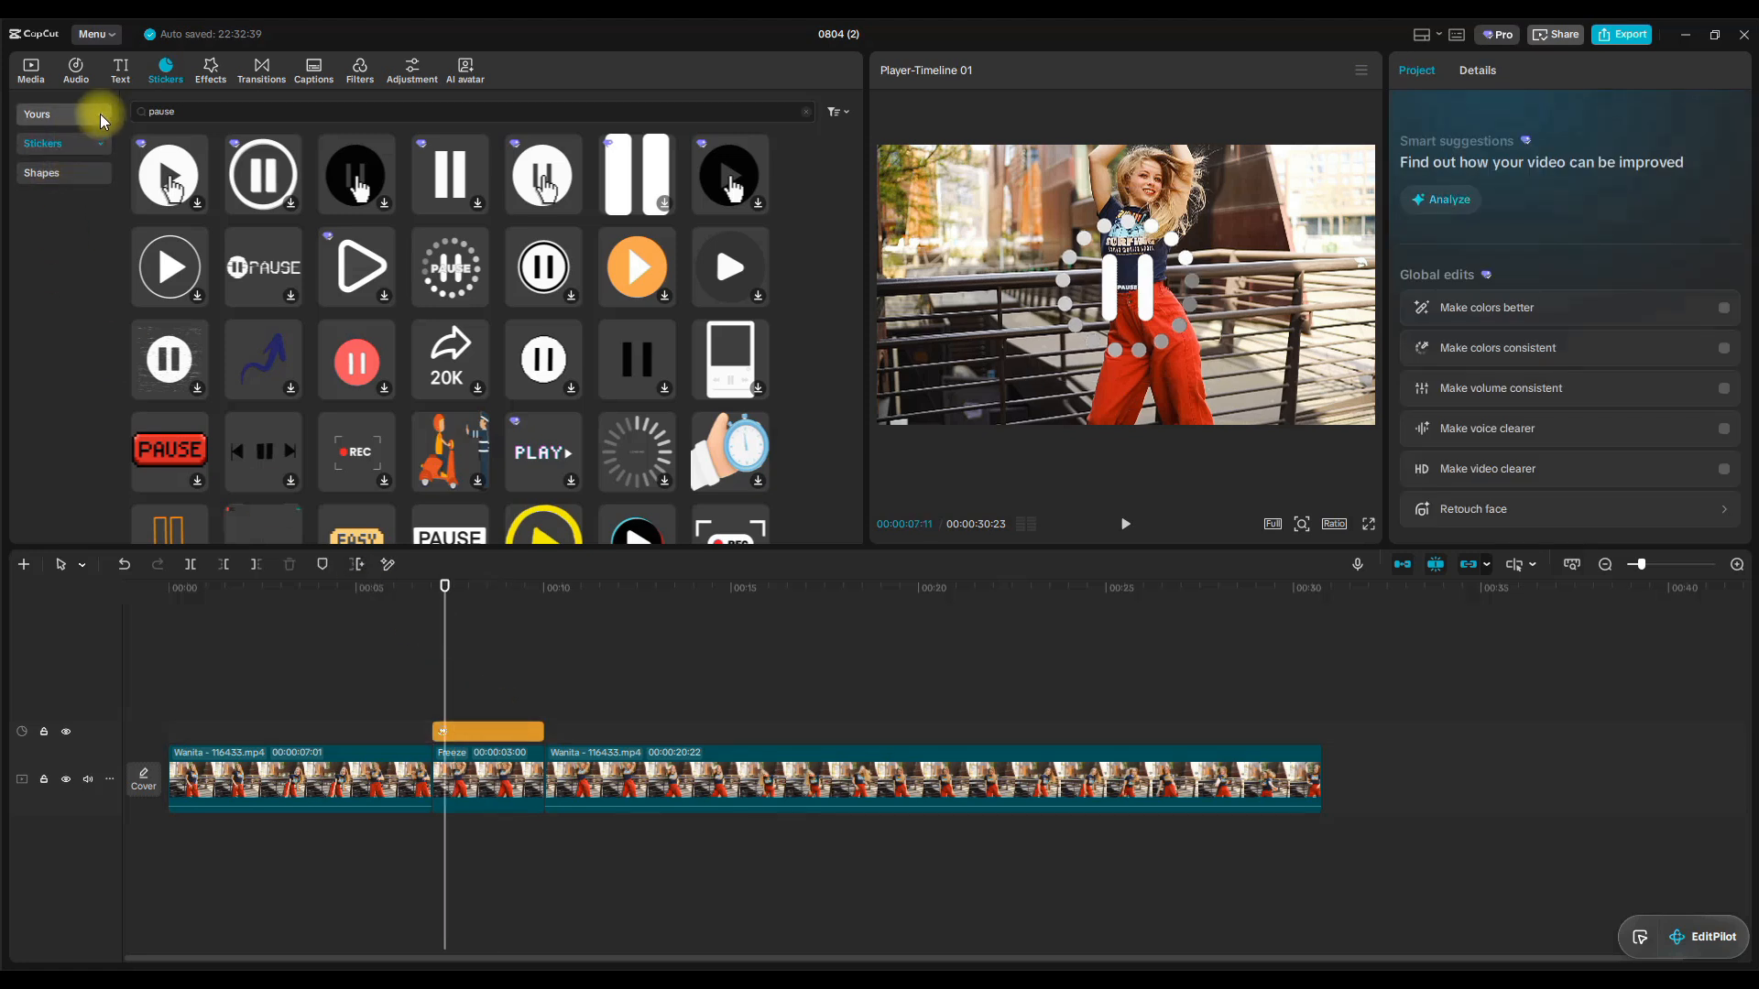
click(78, 72)
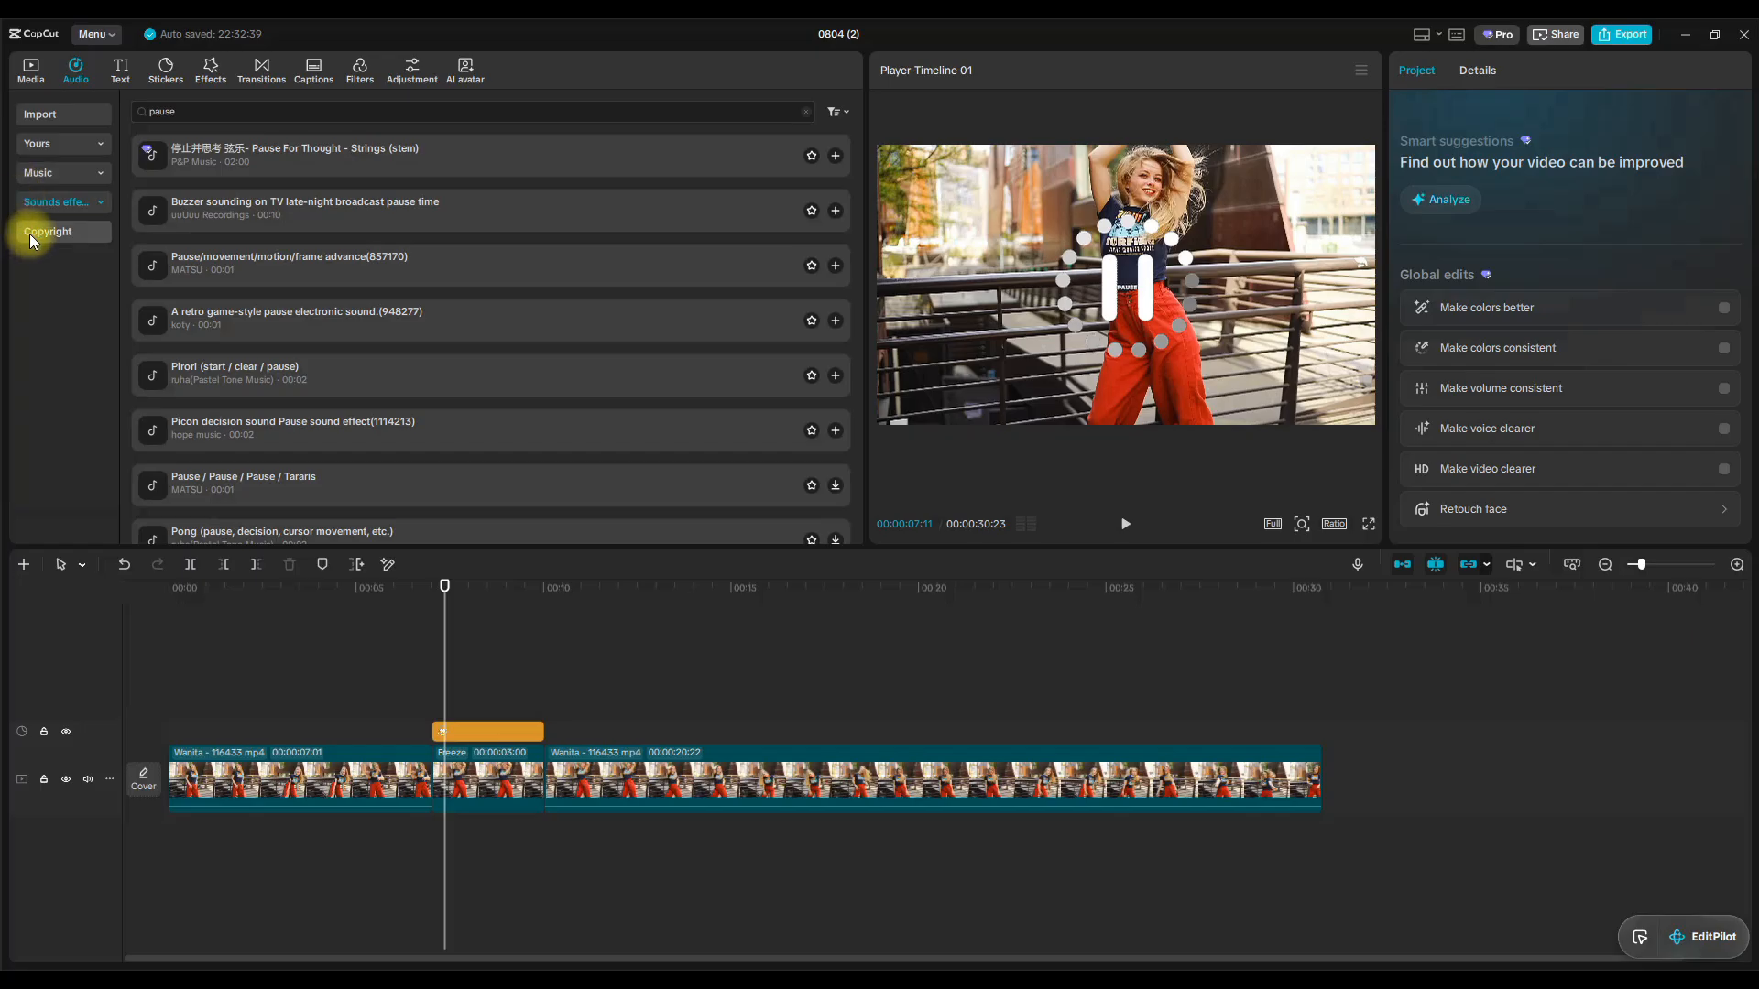
click(50, 207)
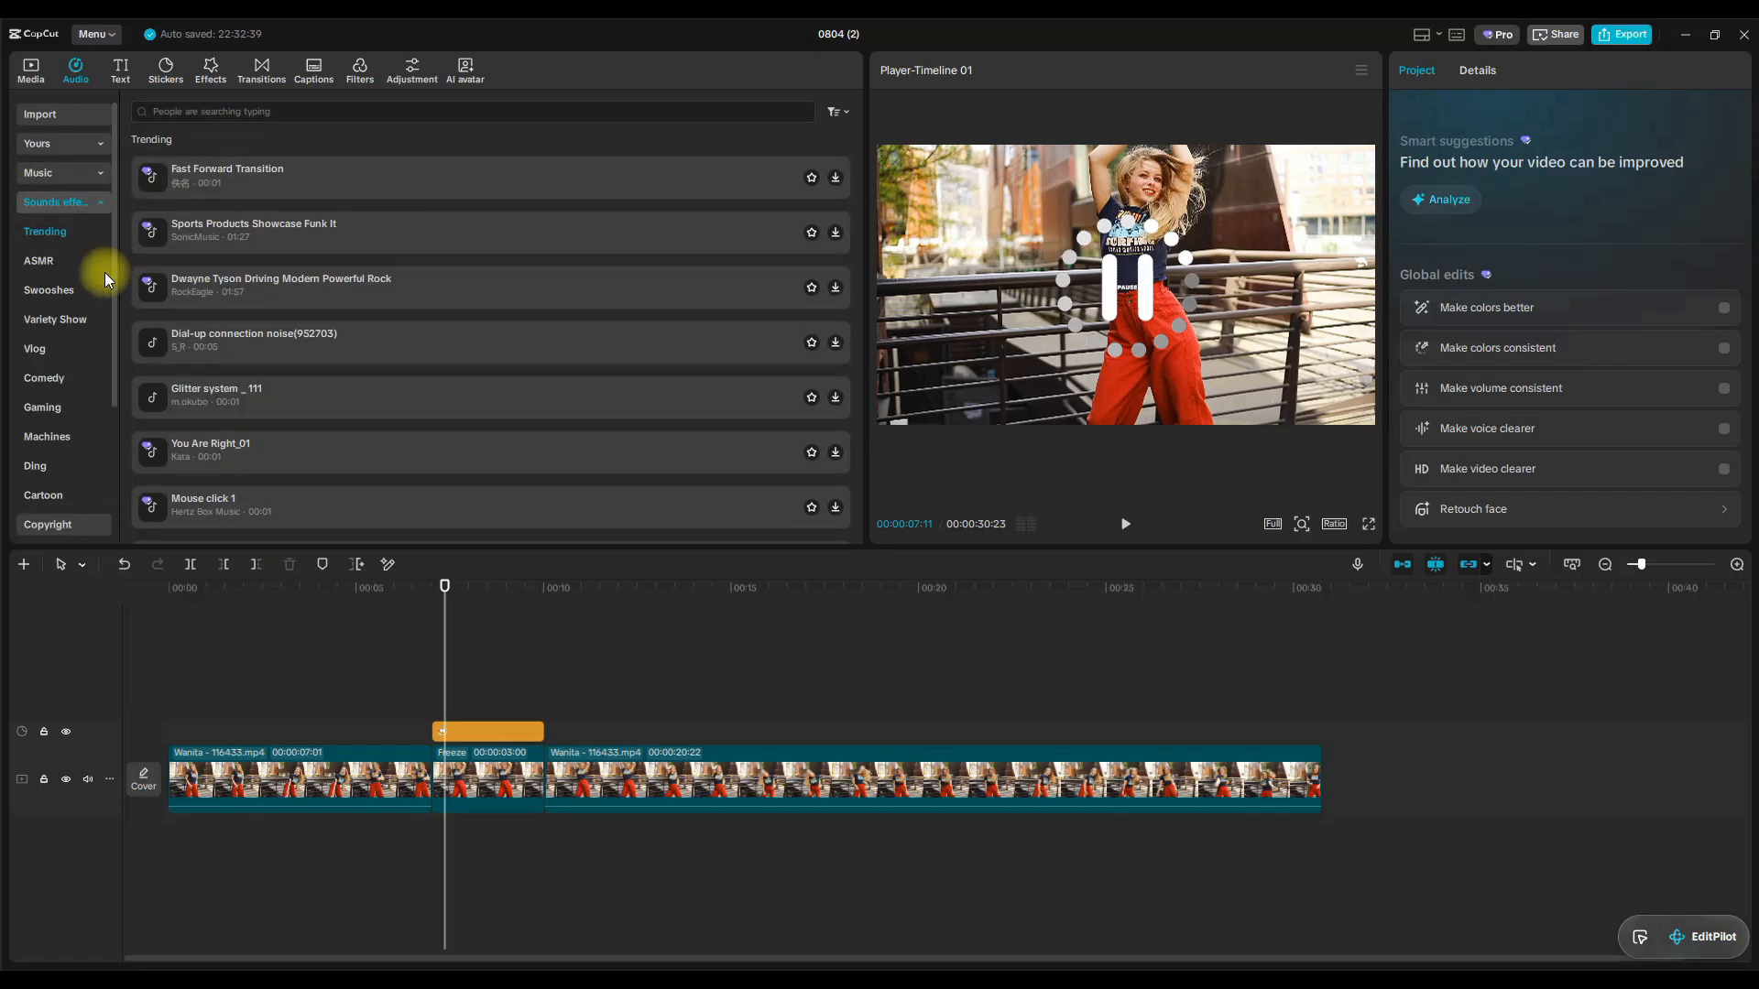
scroll(66, 343, down, 1)
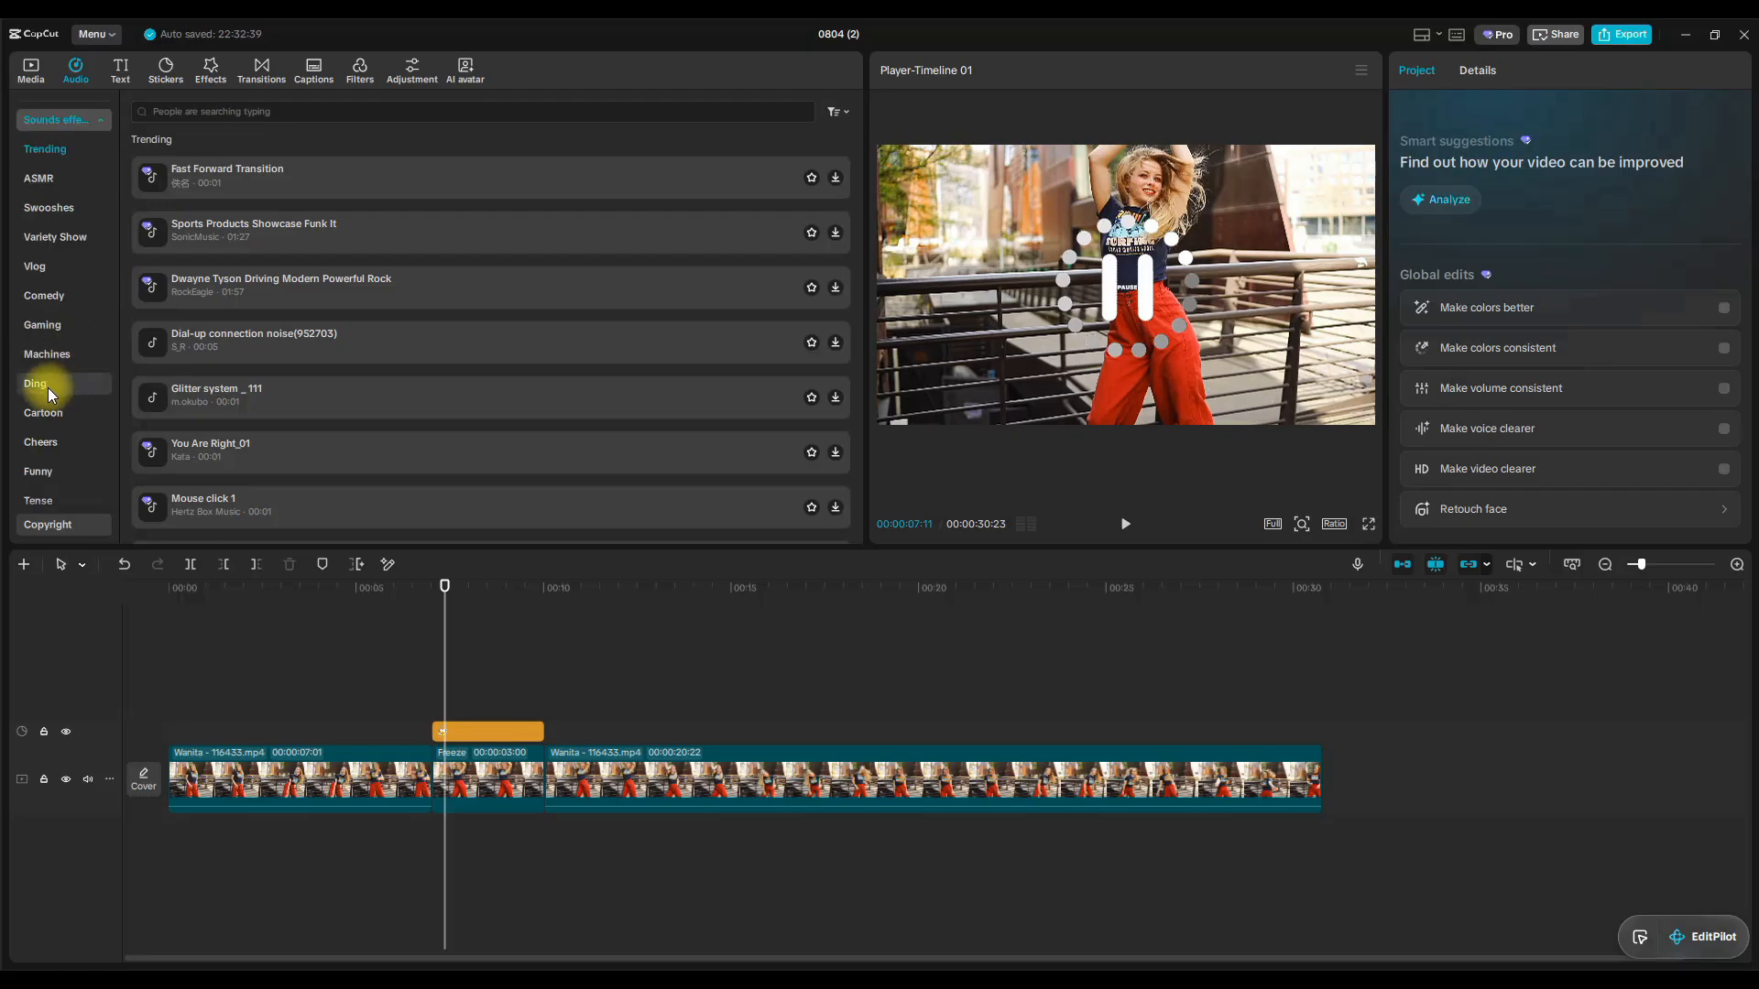
scroll(48, 394, down, 1)
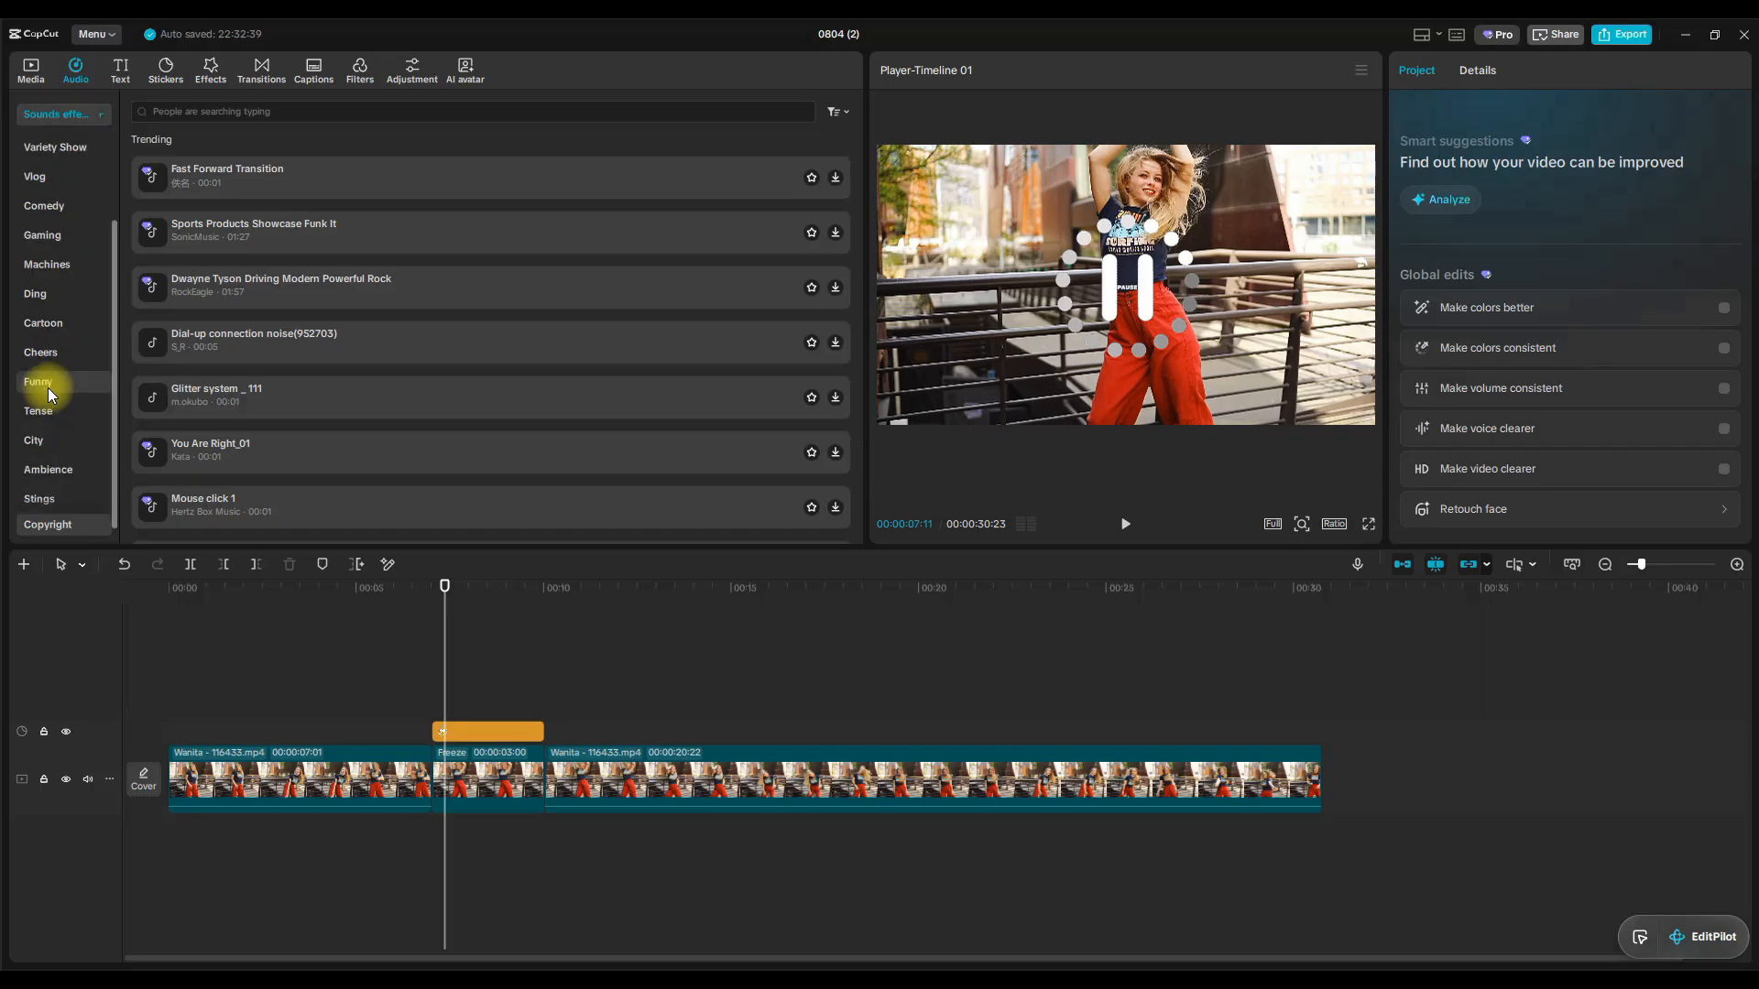
click(48, 489)
click(405, 187)
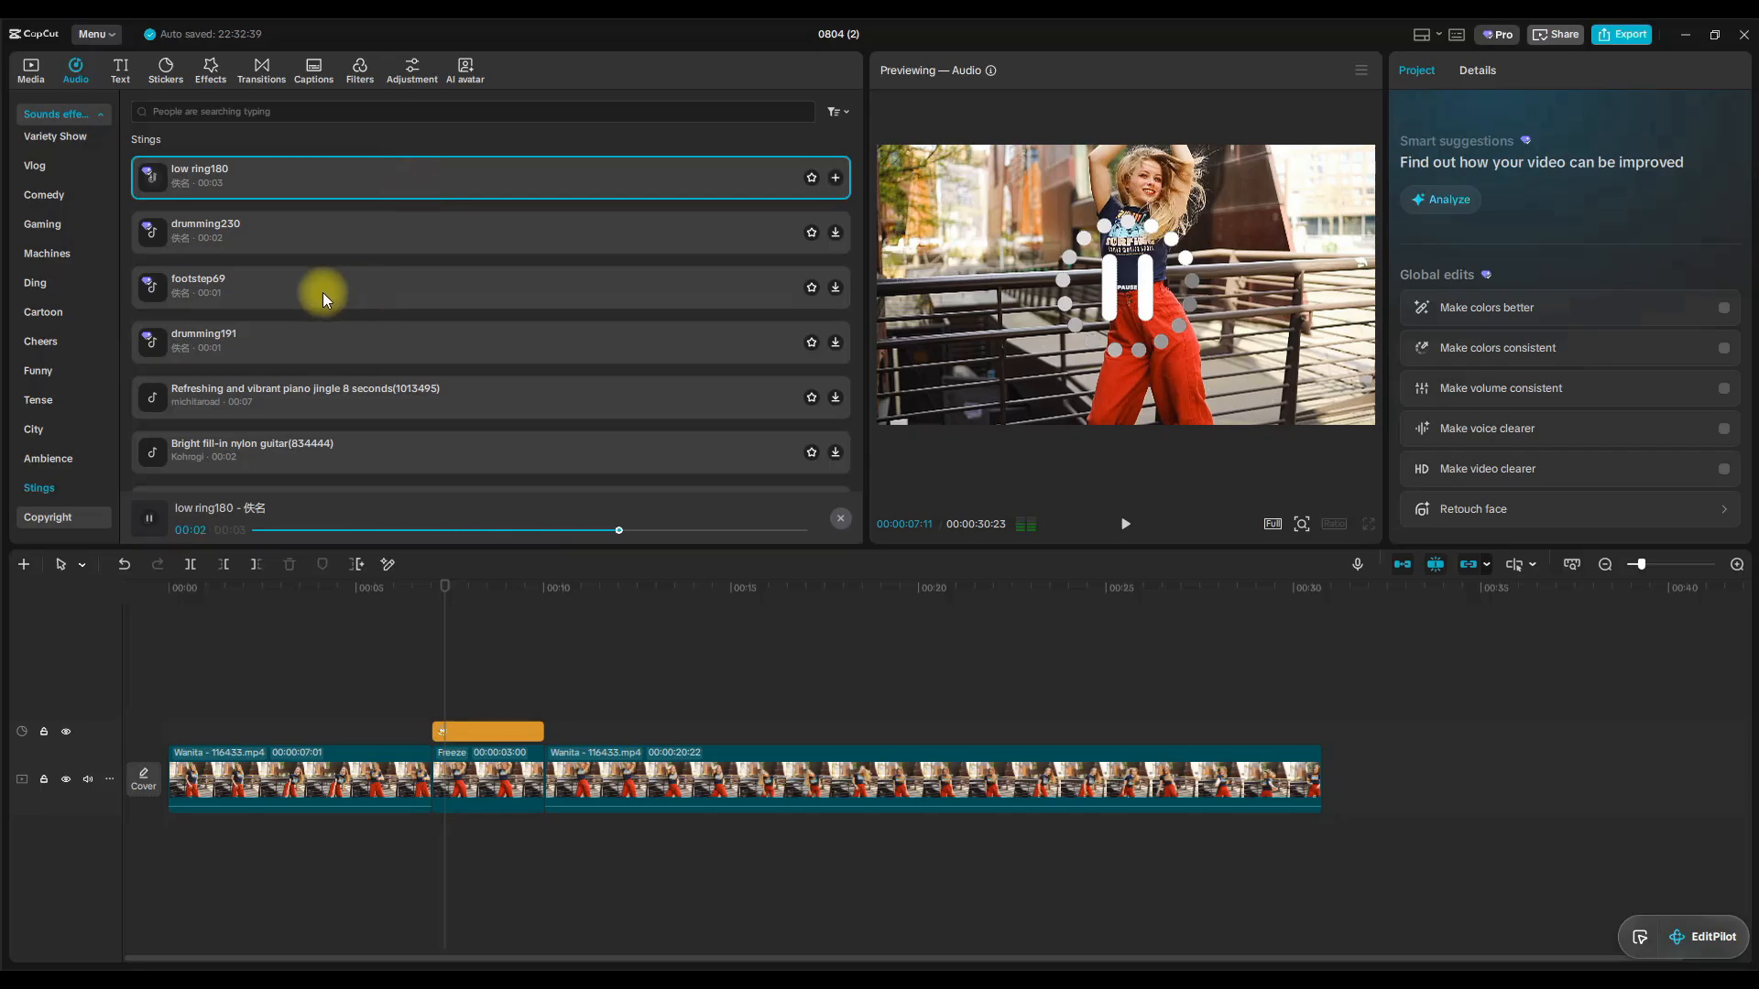
click(33, 346)
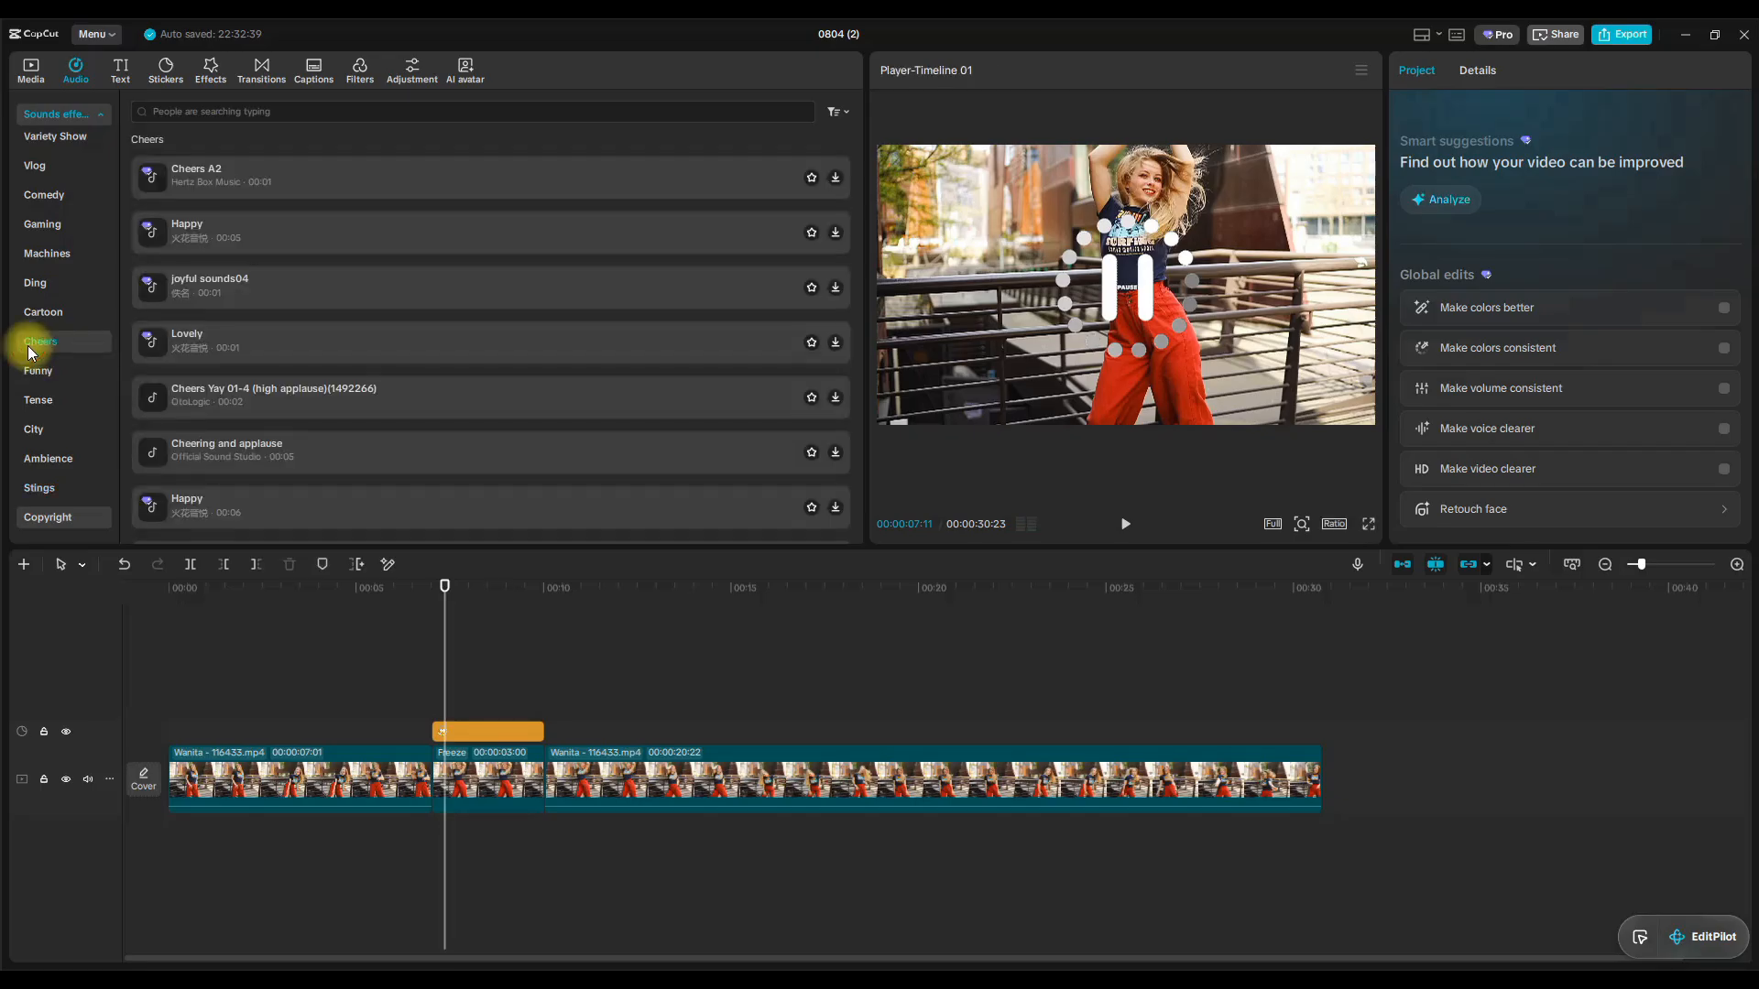
click(44, 318)
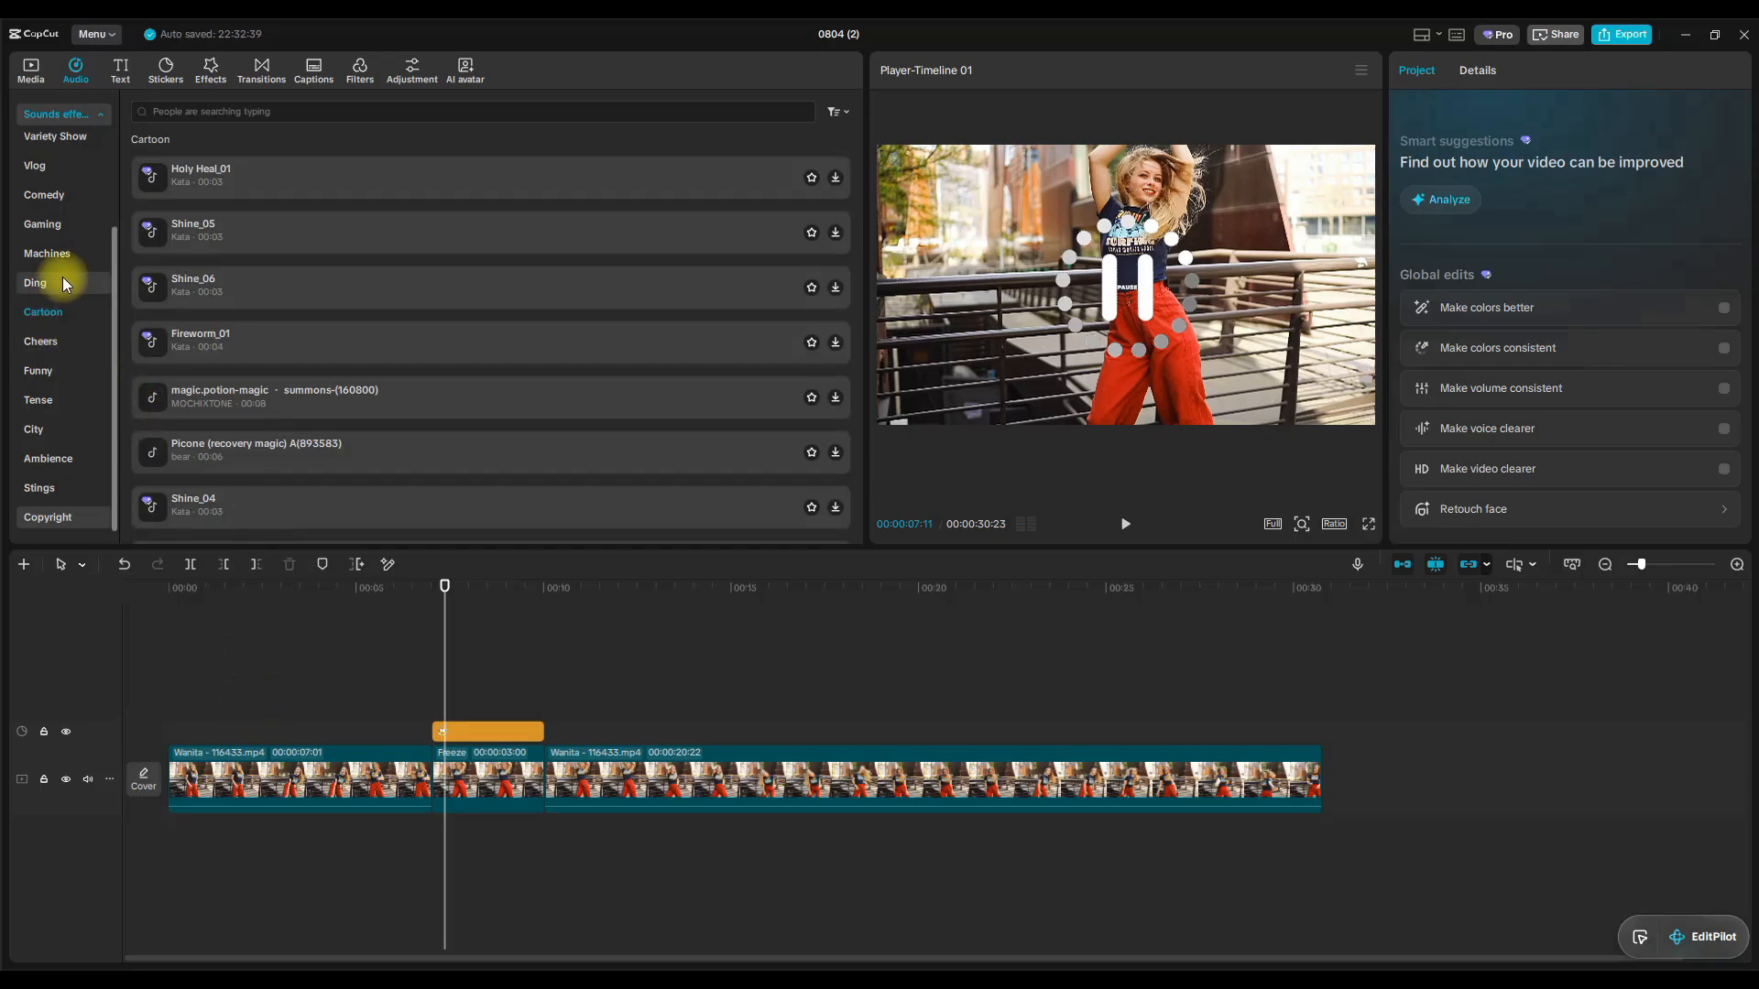
scroll(62, 282, up, 3)
Search the sound effects for "pause", place the TV late-night broadcast buzzer sound under the freeze segment, and trim it to the segment's length.
click(211, 111)
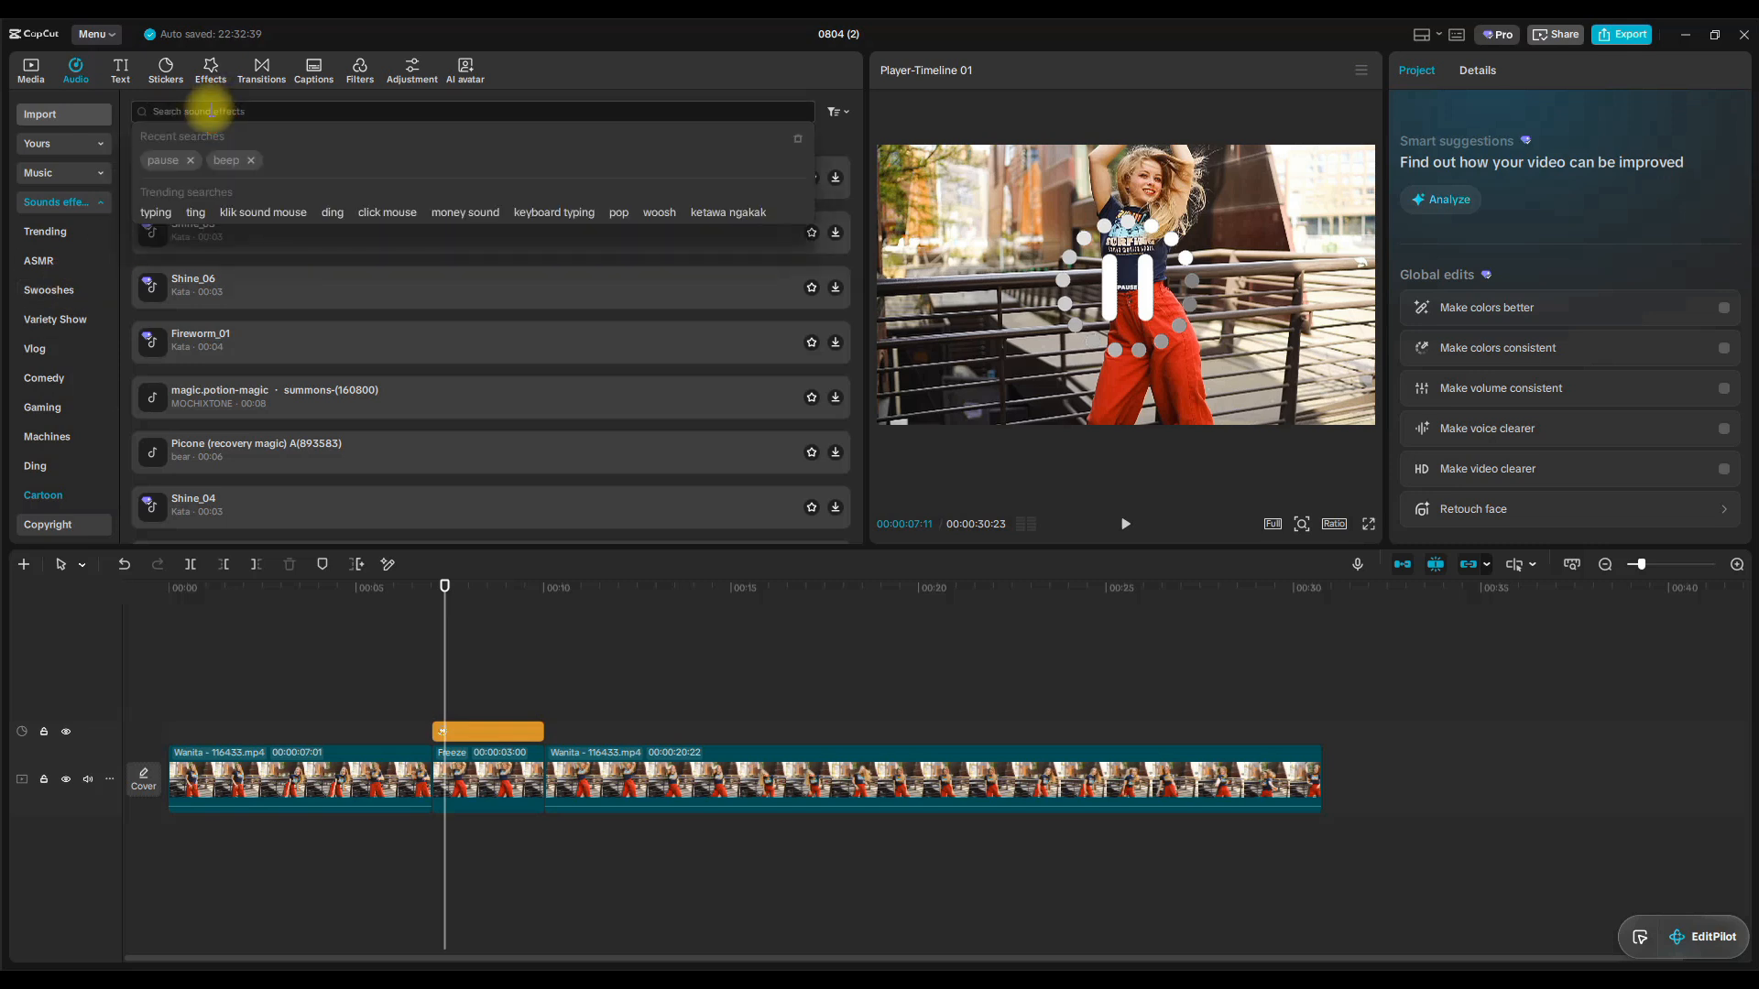
text(pause)
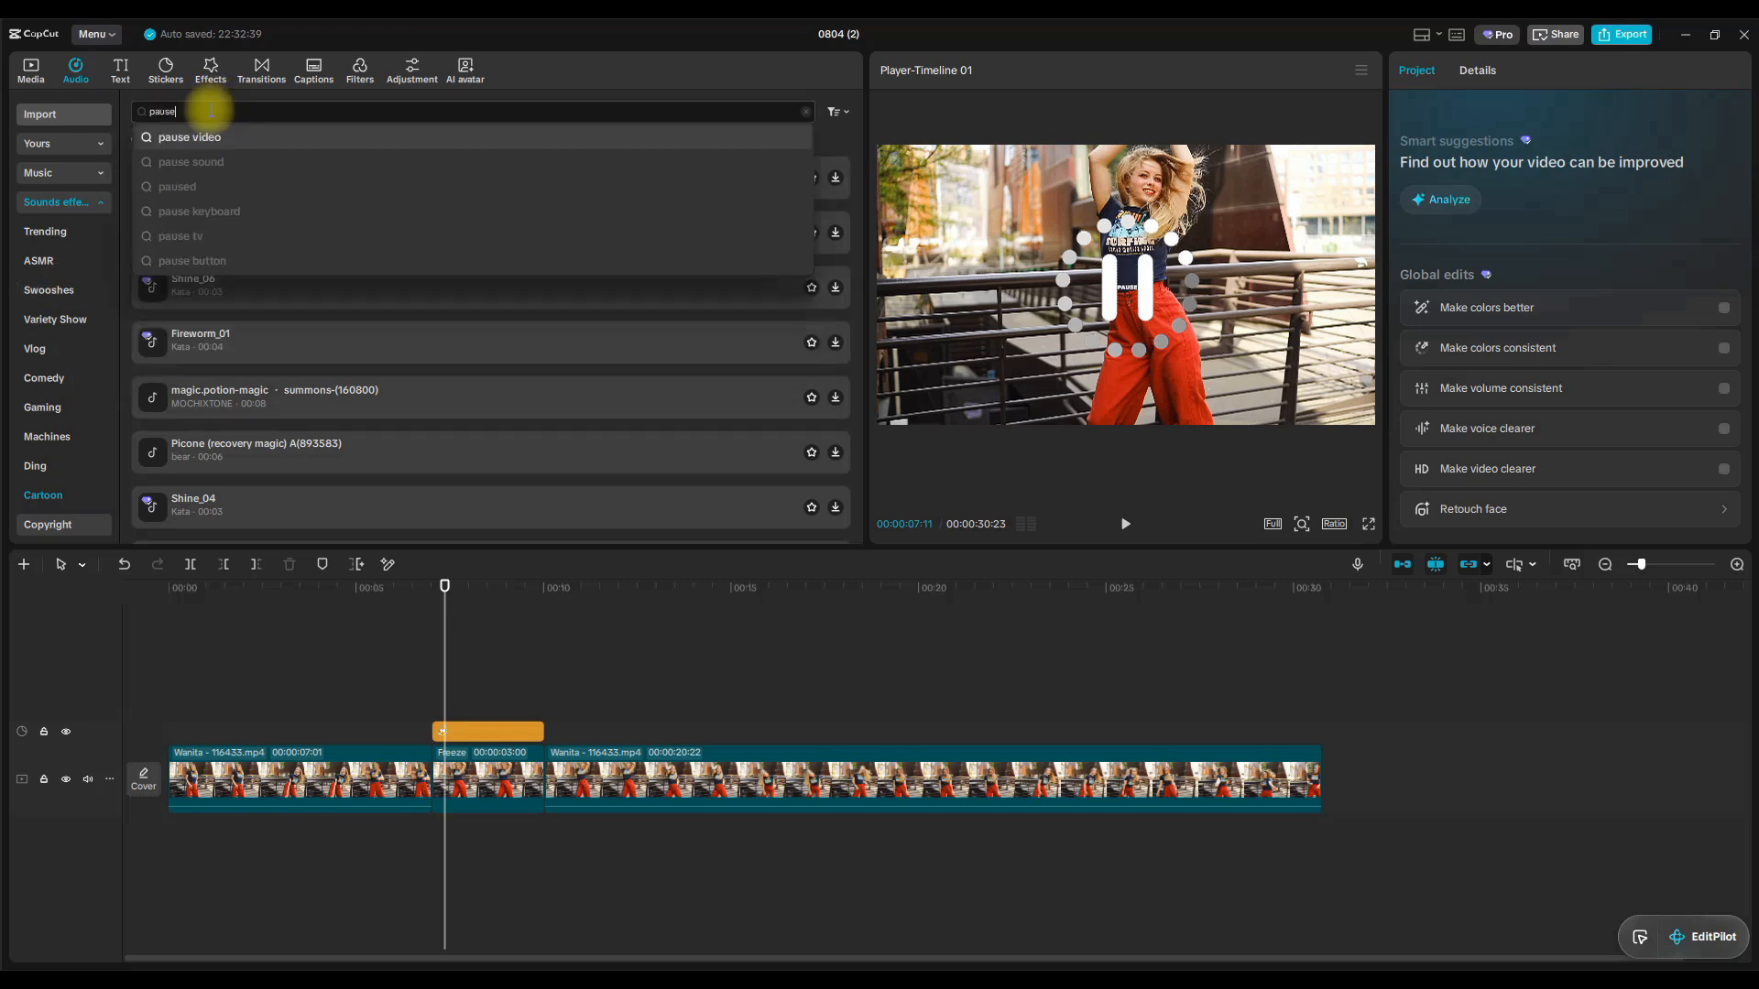
key(Return)
drag(295, 207, 430, 833)
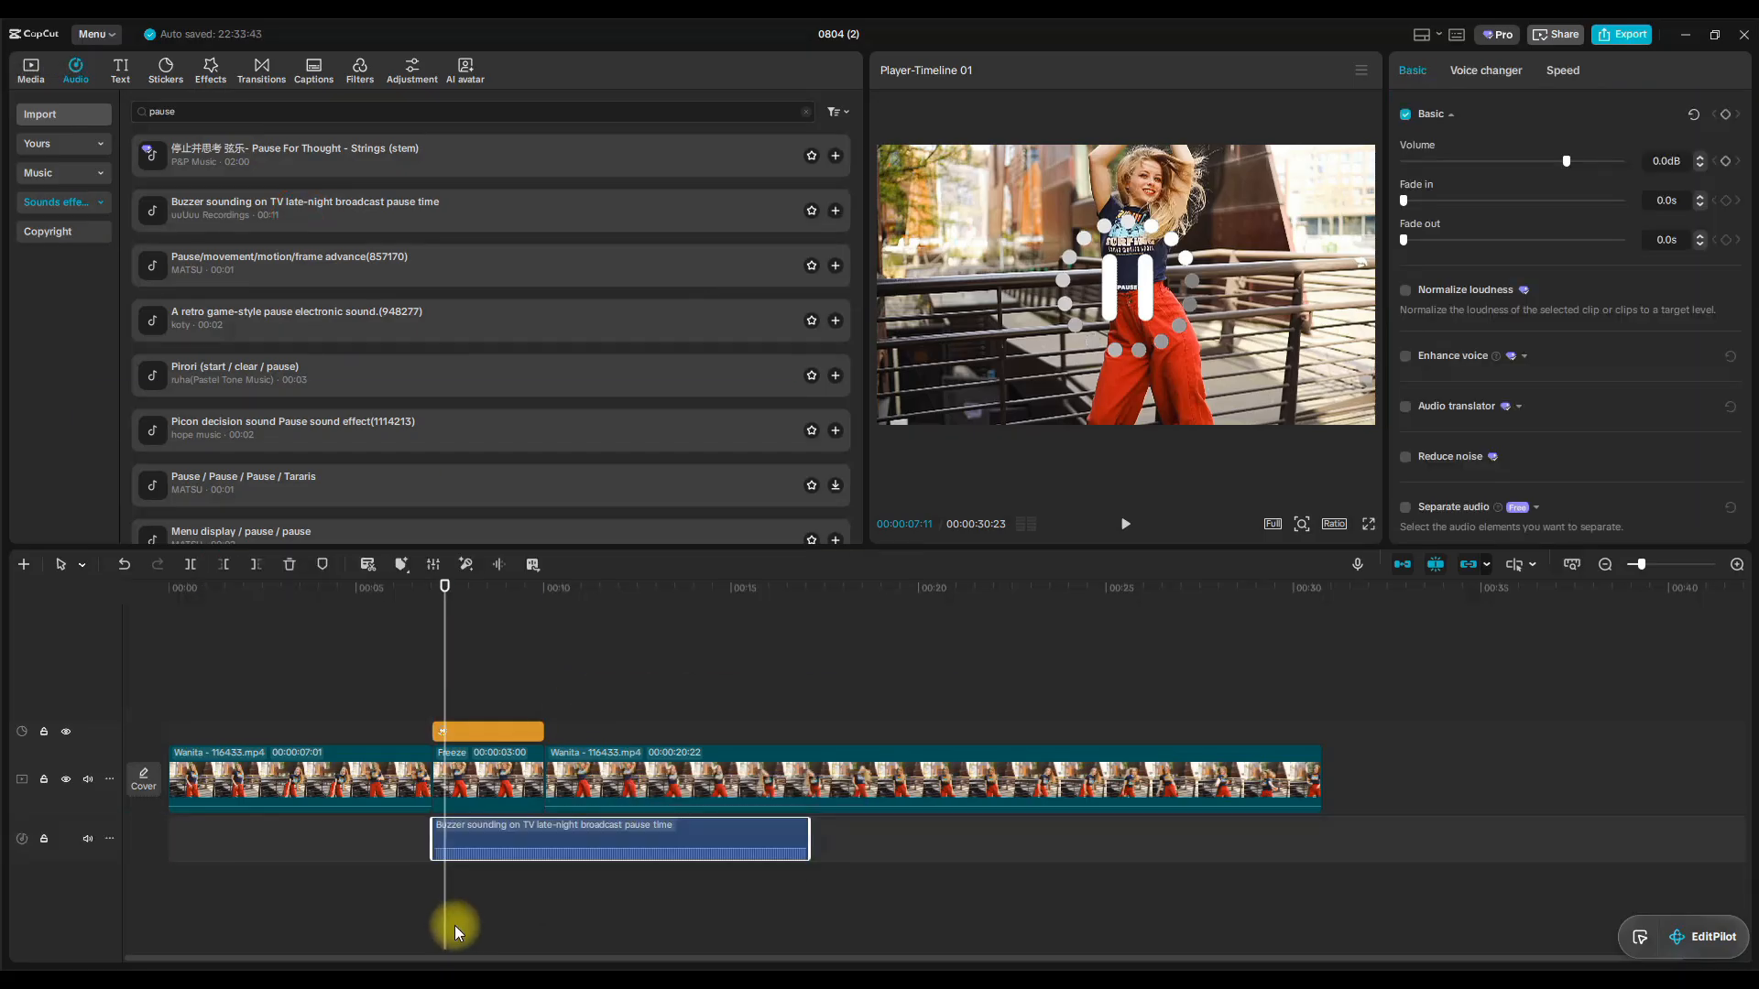
drag(815, 841, 547, 825)
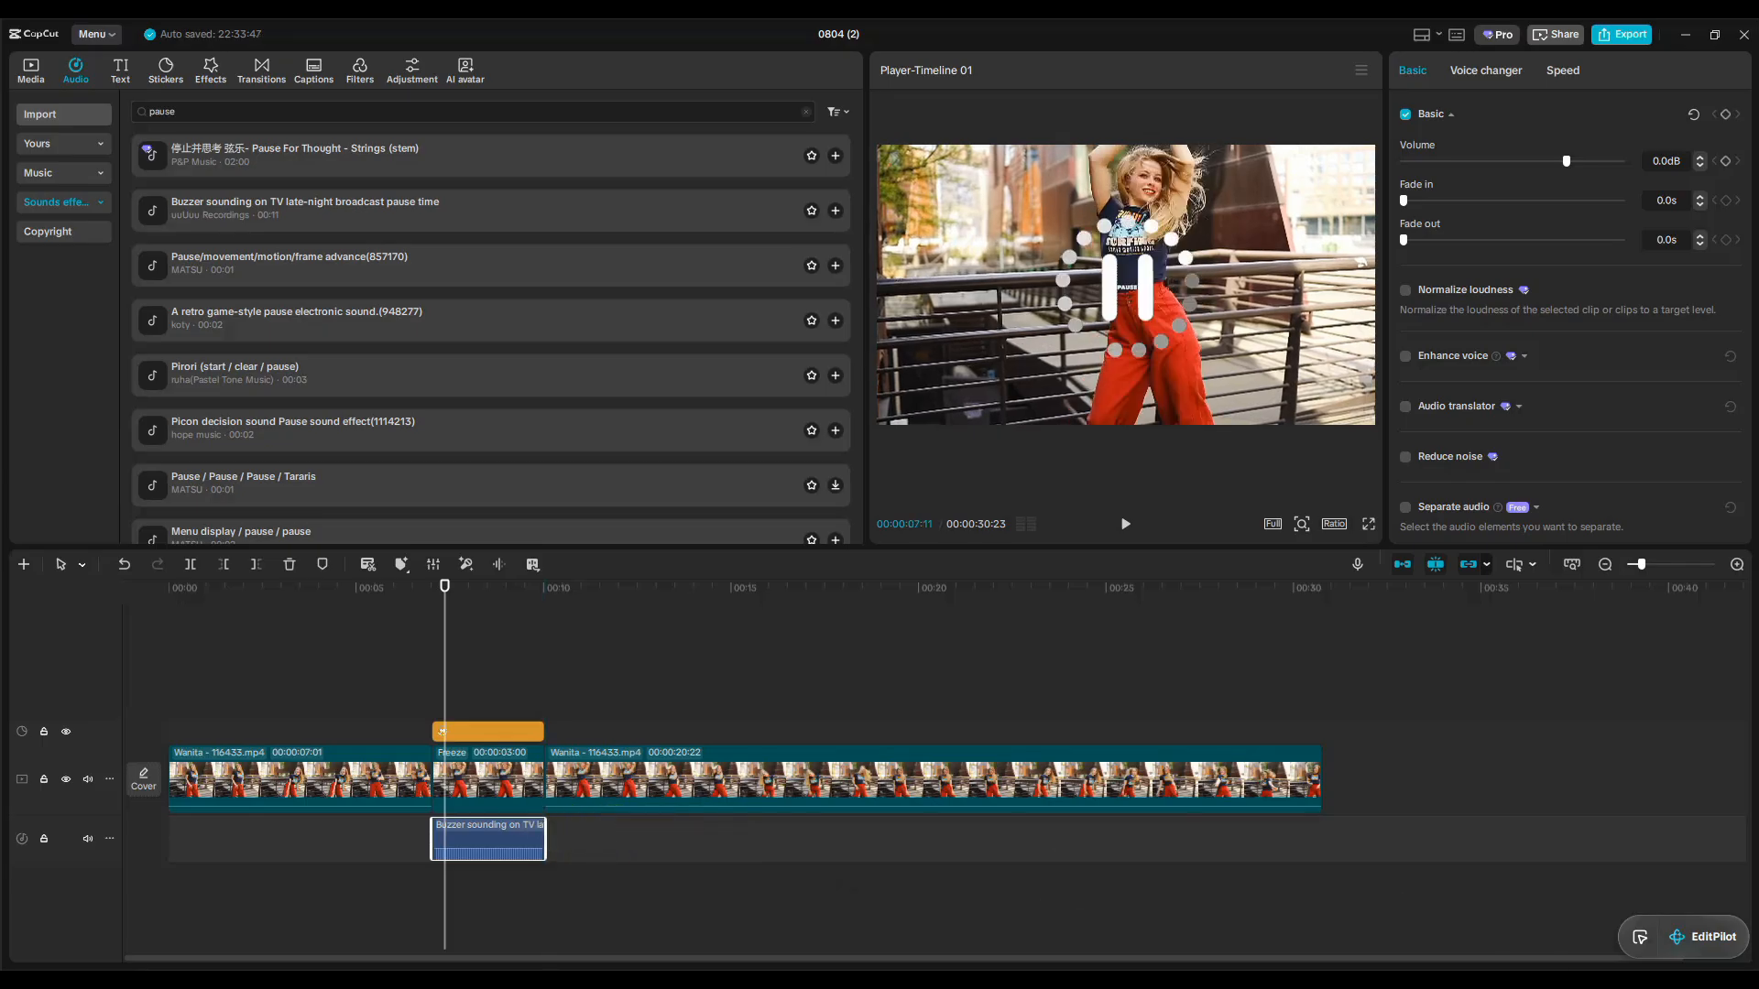
Raise the system speaker volume to 66 and play from 00:00:05:11 to hear the buzzer over the freeze segment.
click(1599, 969)
drag(1567, 946, 1629, 945)
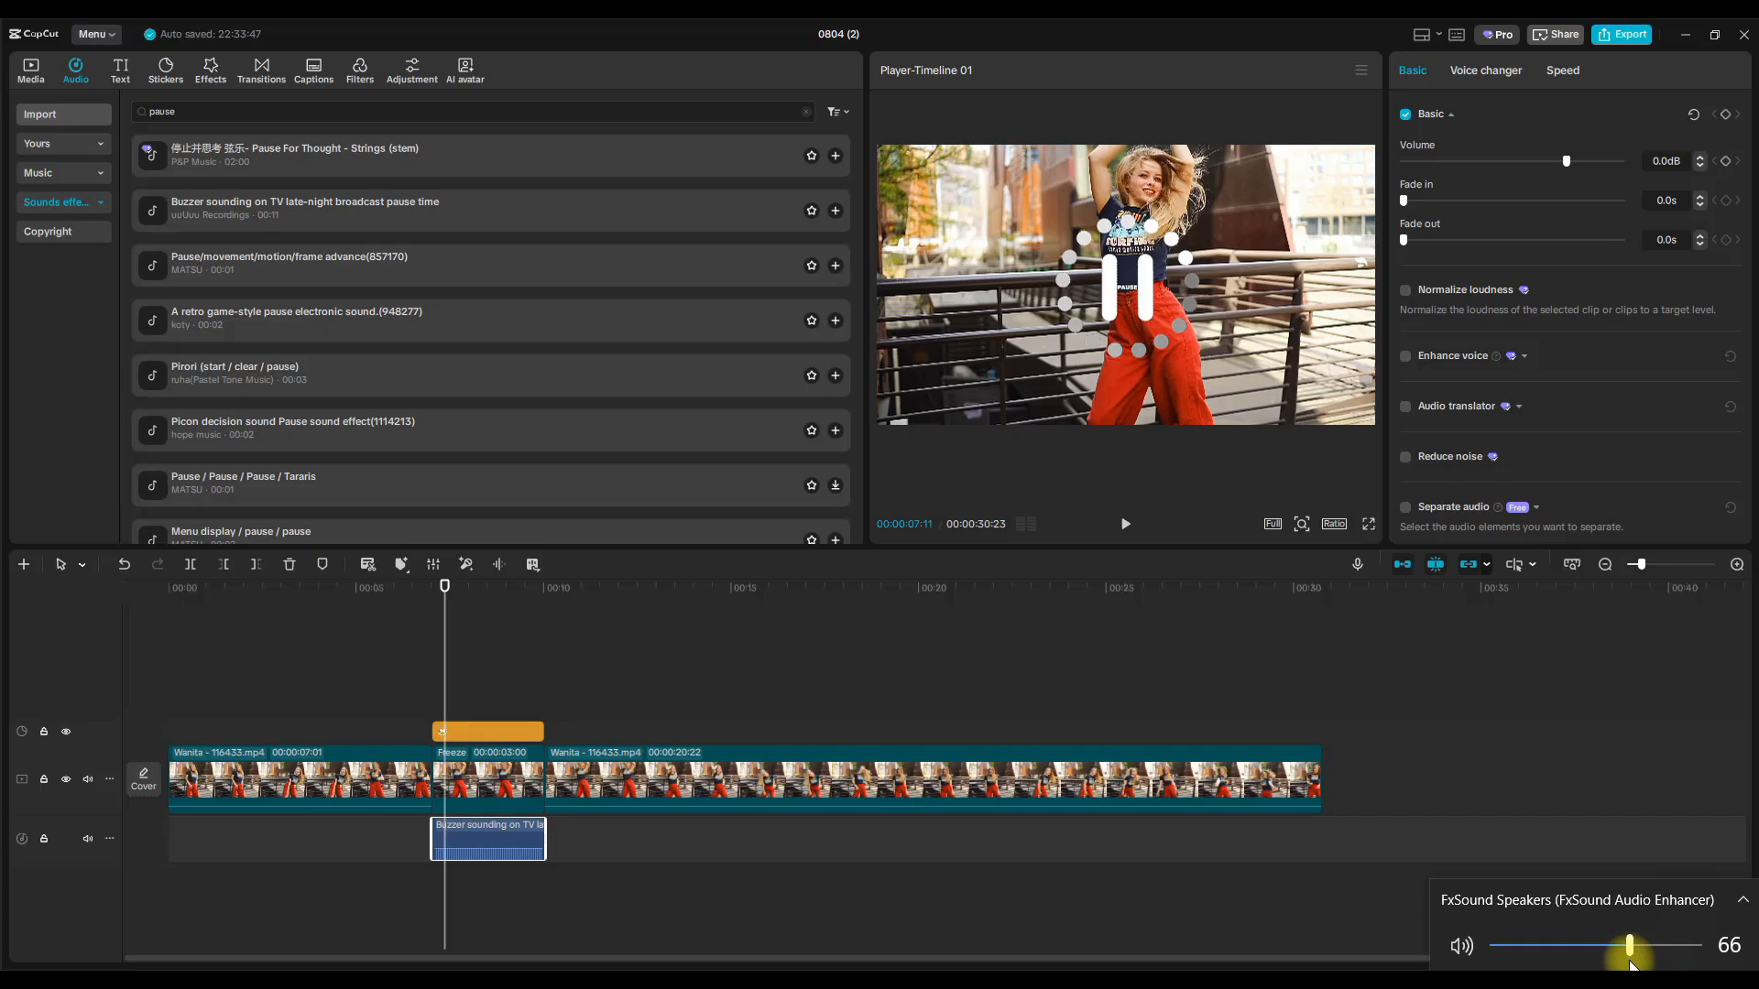
click(1357, 980)
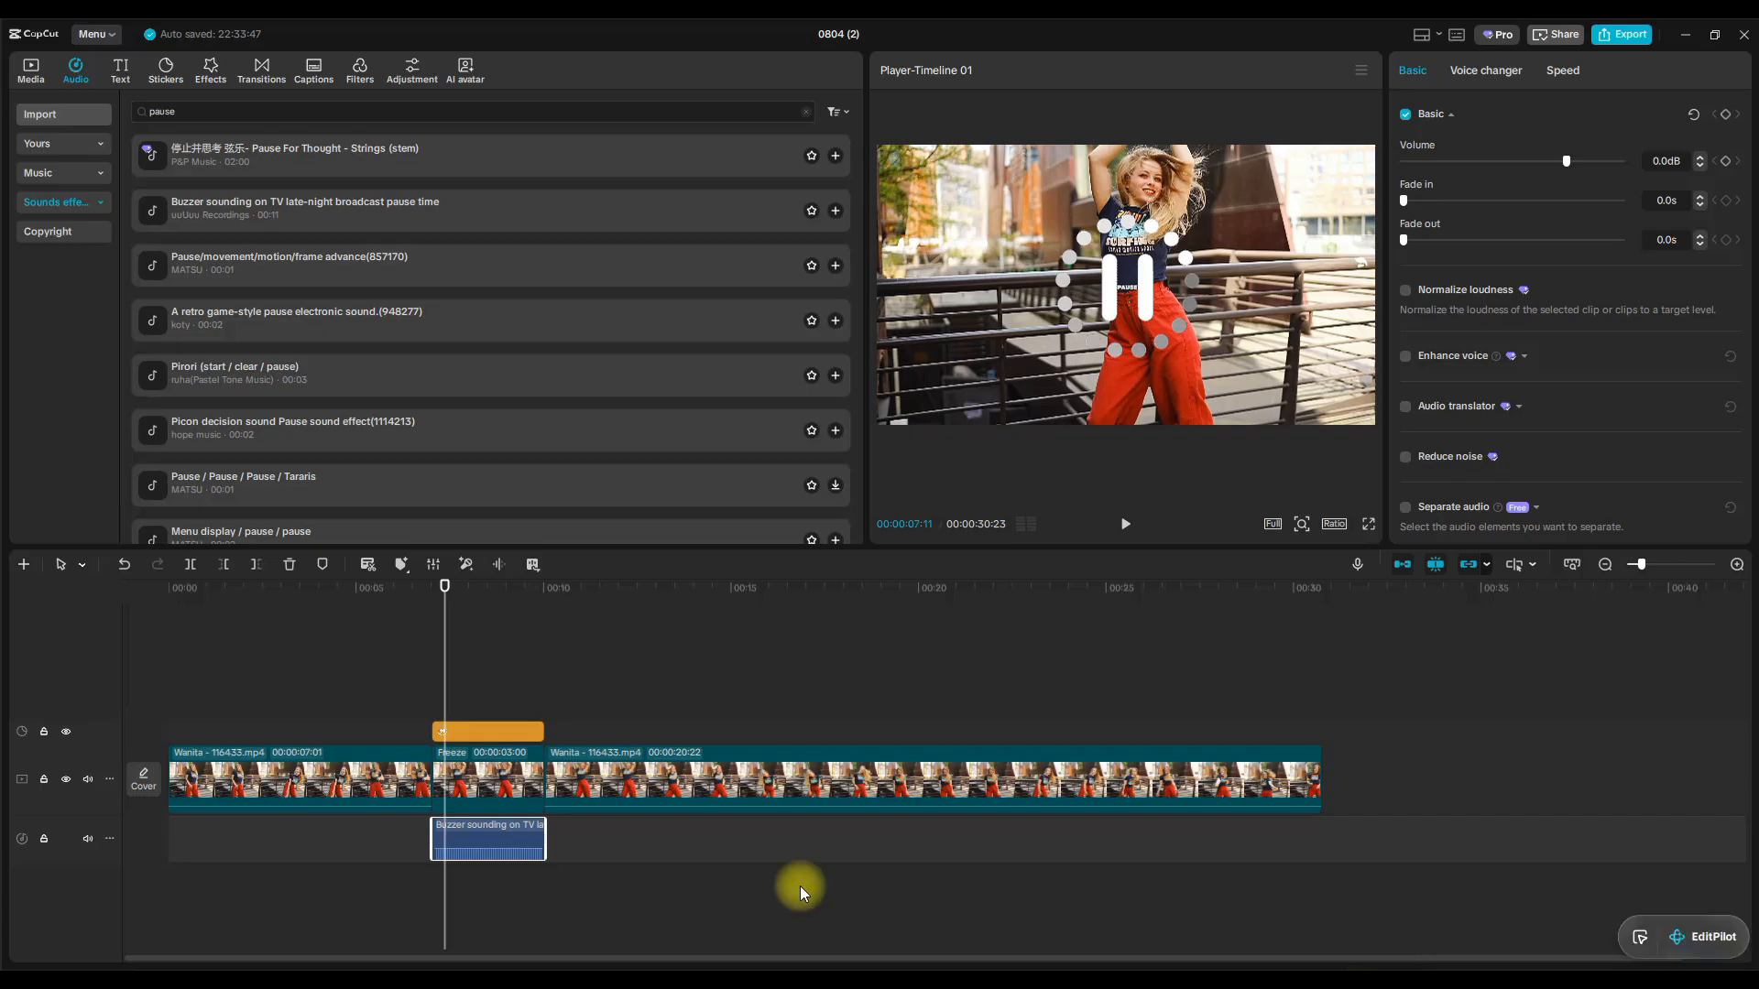
click(369, 591)
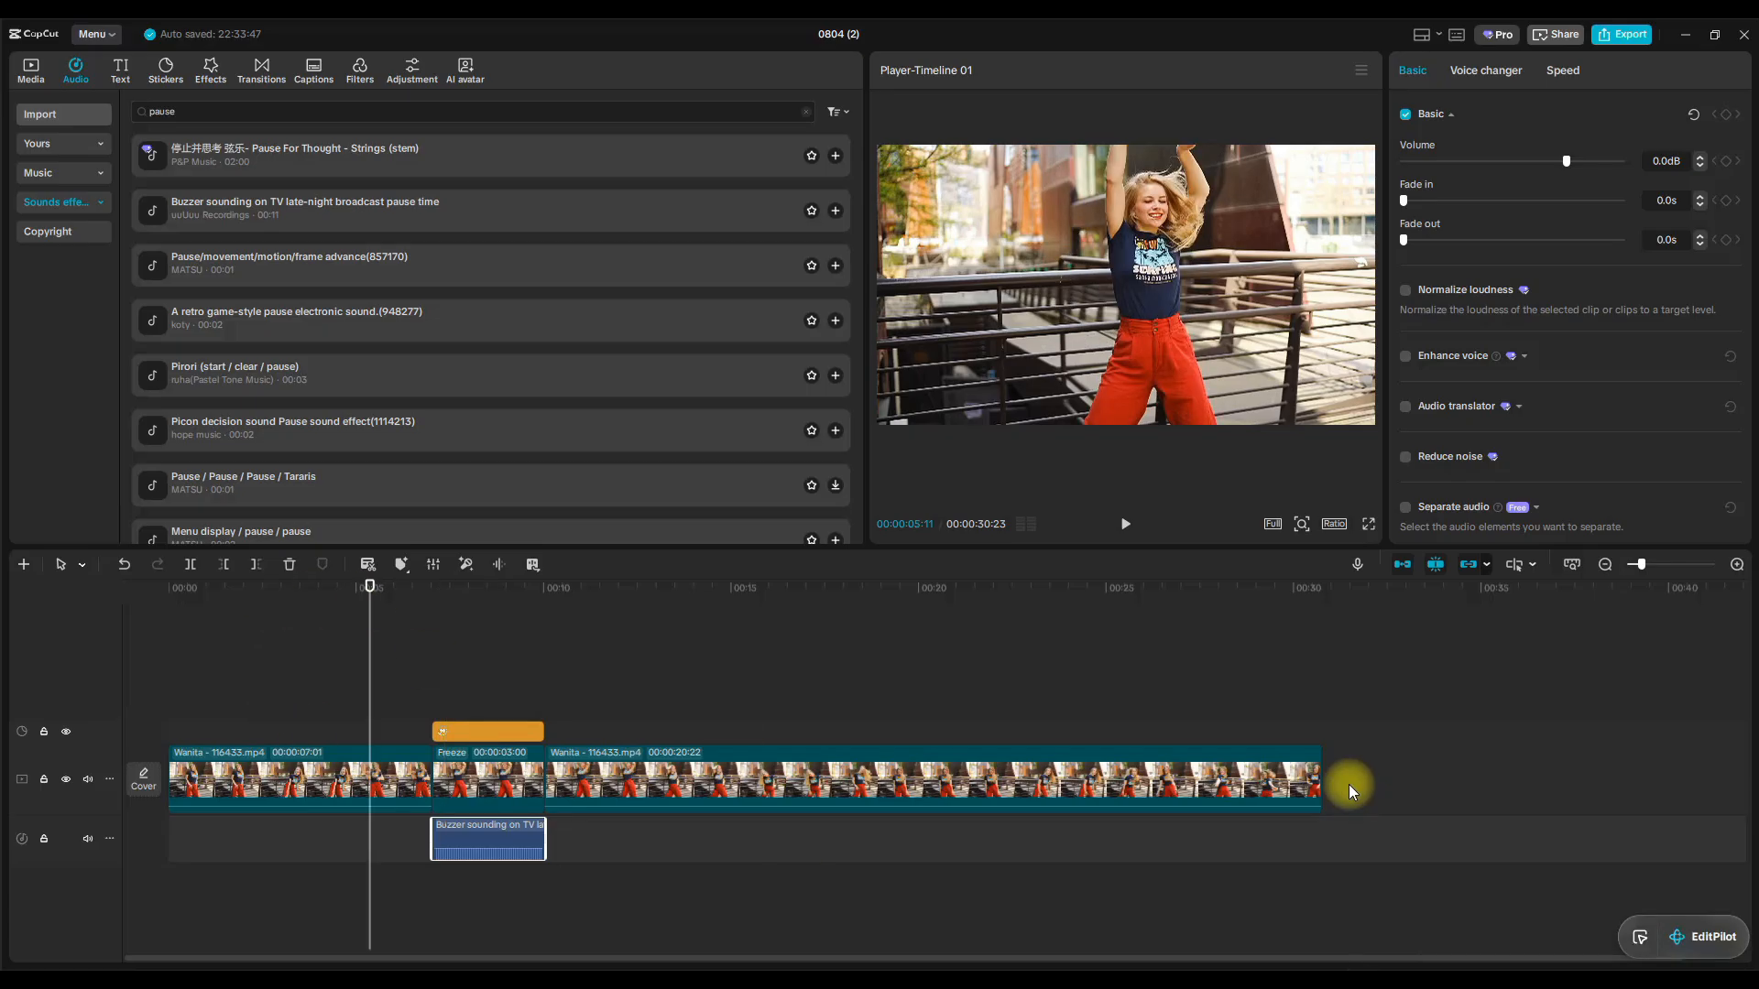
click(1126, 524)
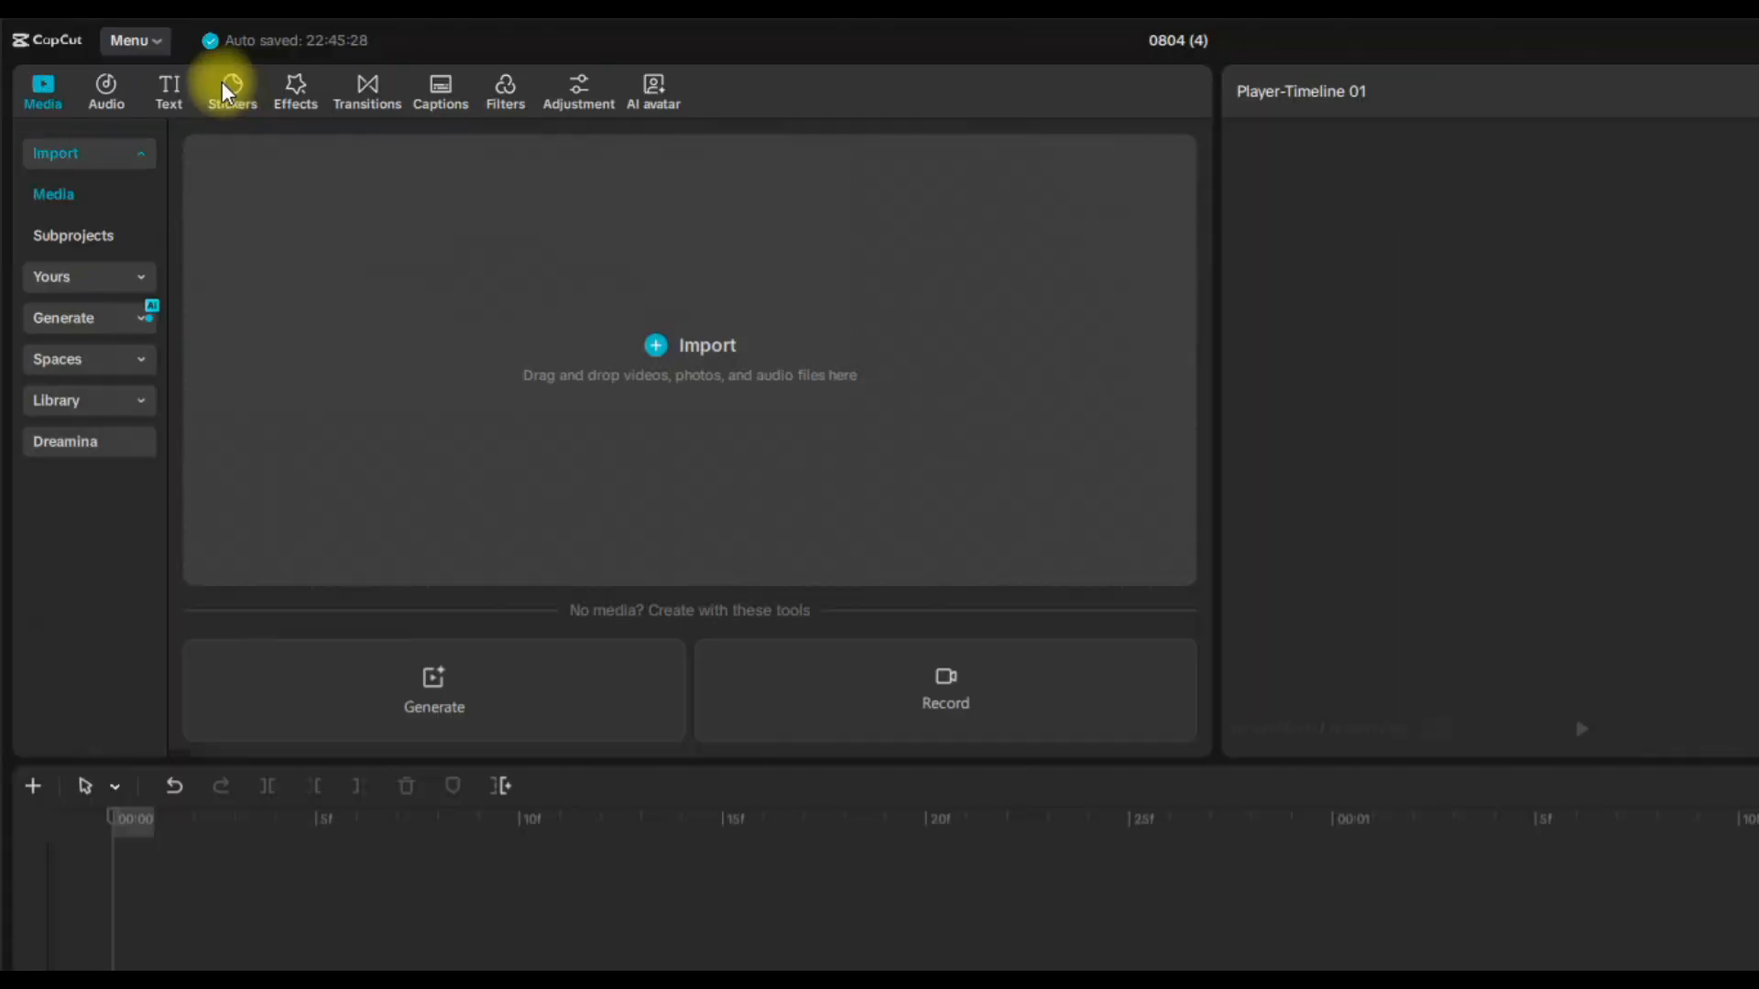
Search the stickers for "subscribe" and place the red Subscribe sticker with thumb and bell at the start of the empty timeline.
click(235, 90)
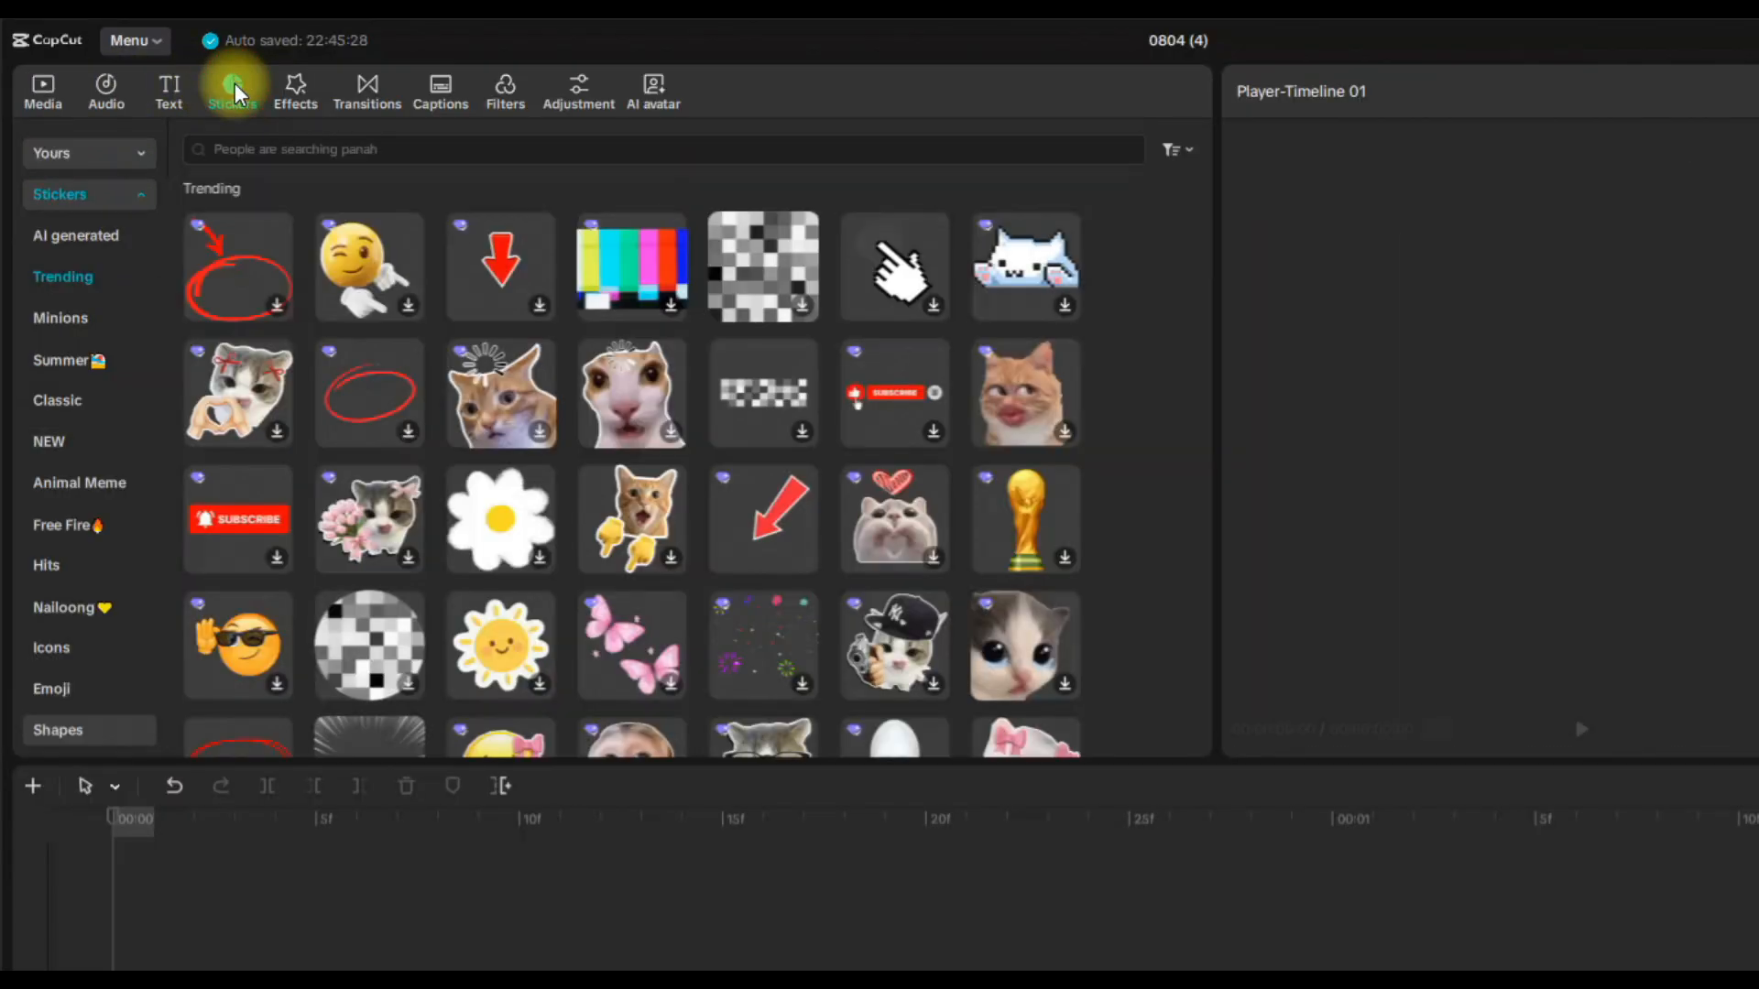
click(279, 155)
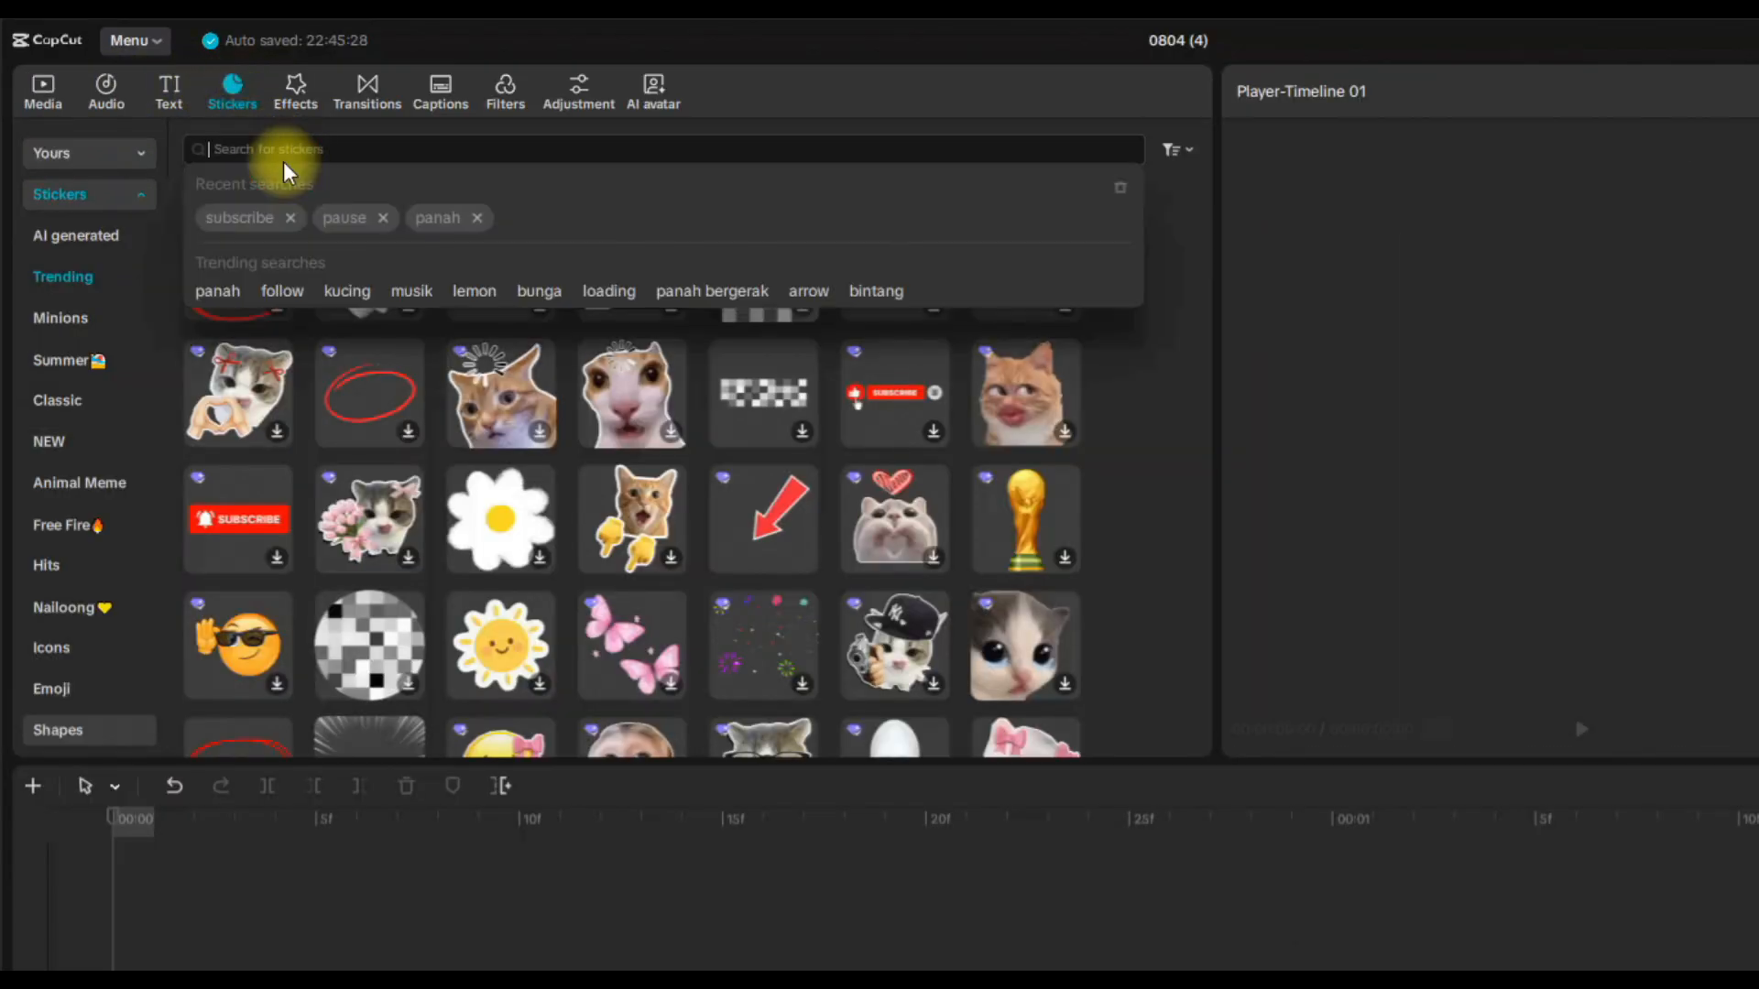
text(subscribe)
key(Return)
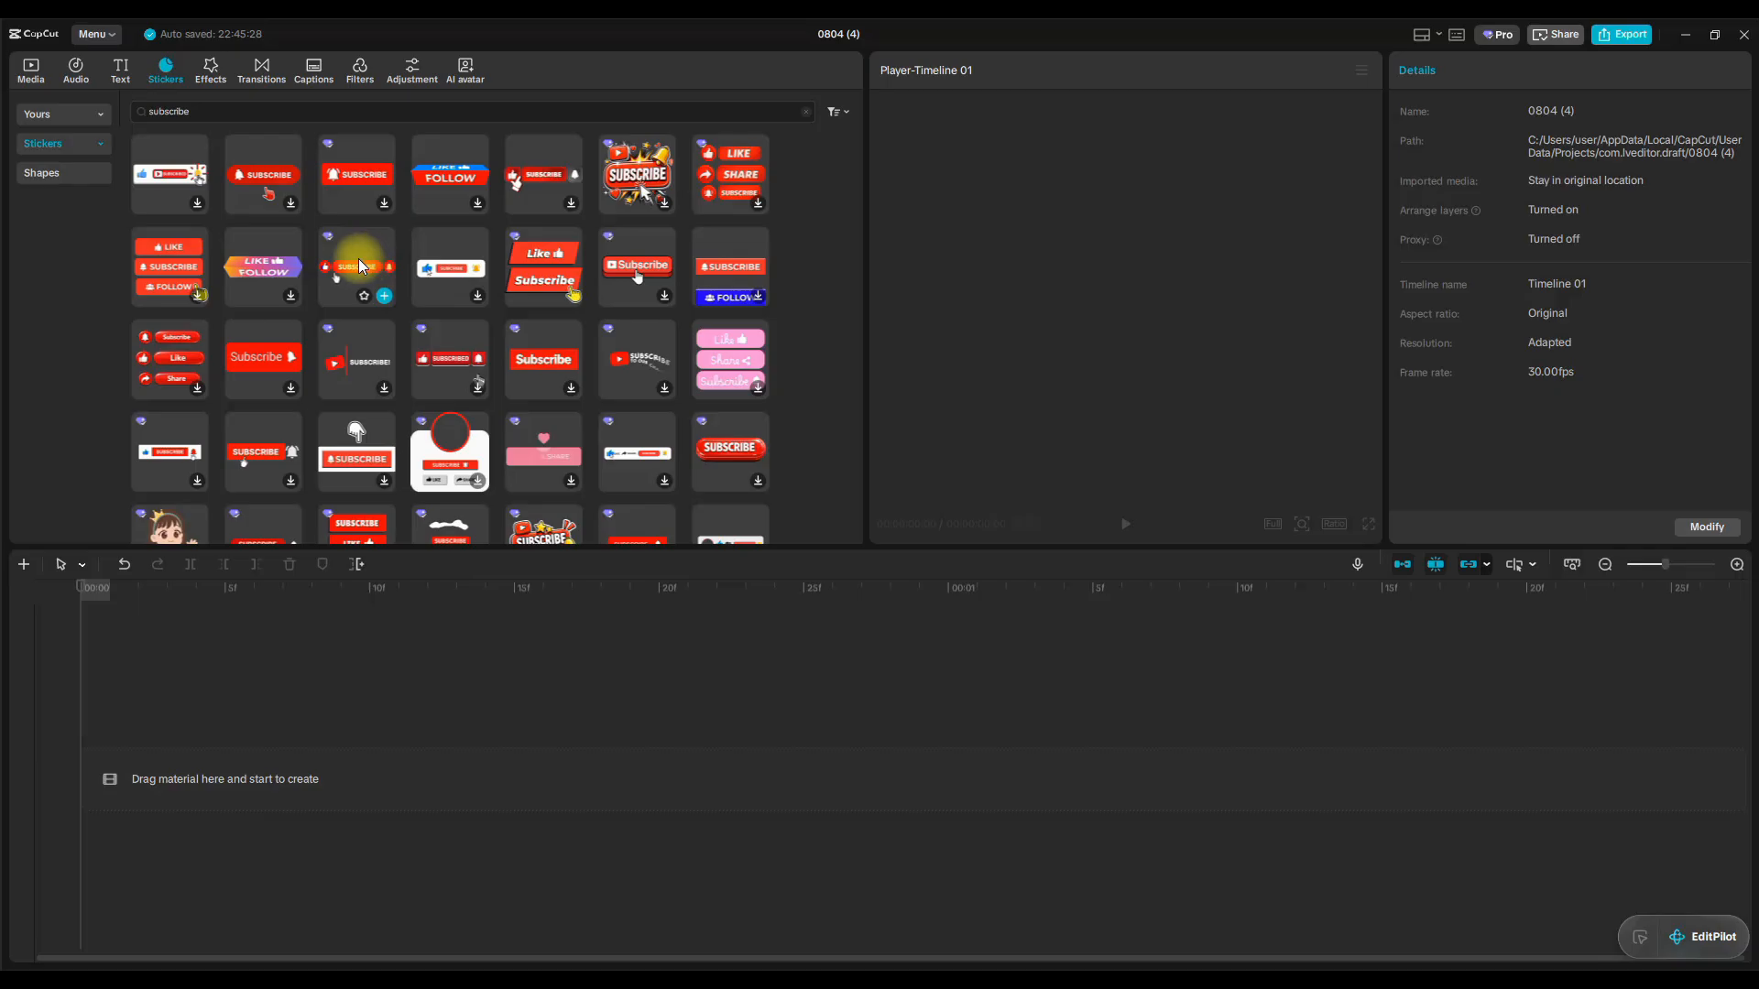
drag(502, 371, 304, 988)
drag(216, 762, 219, 788)
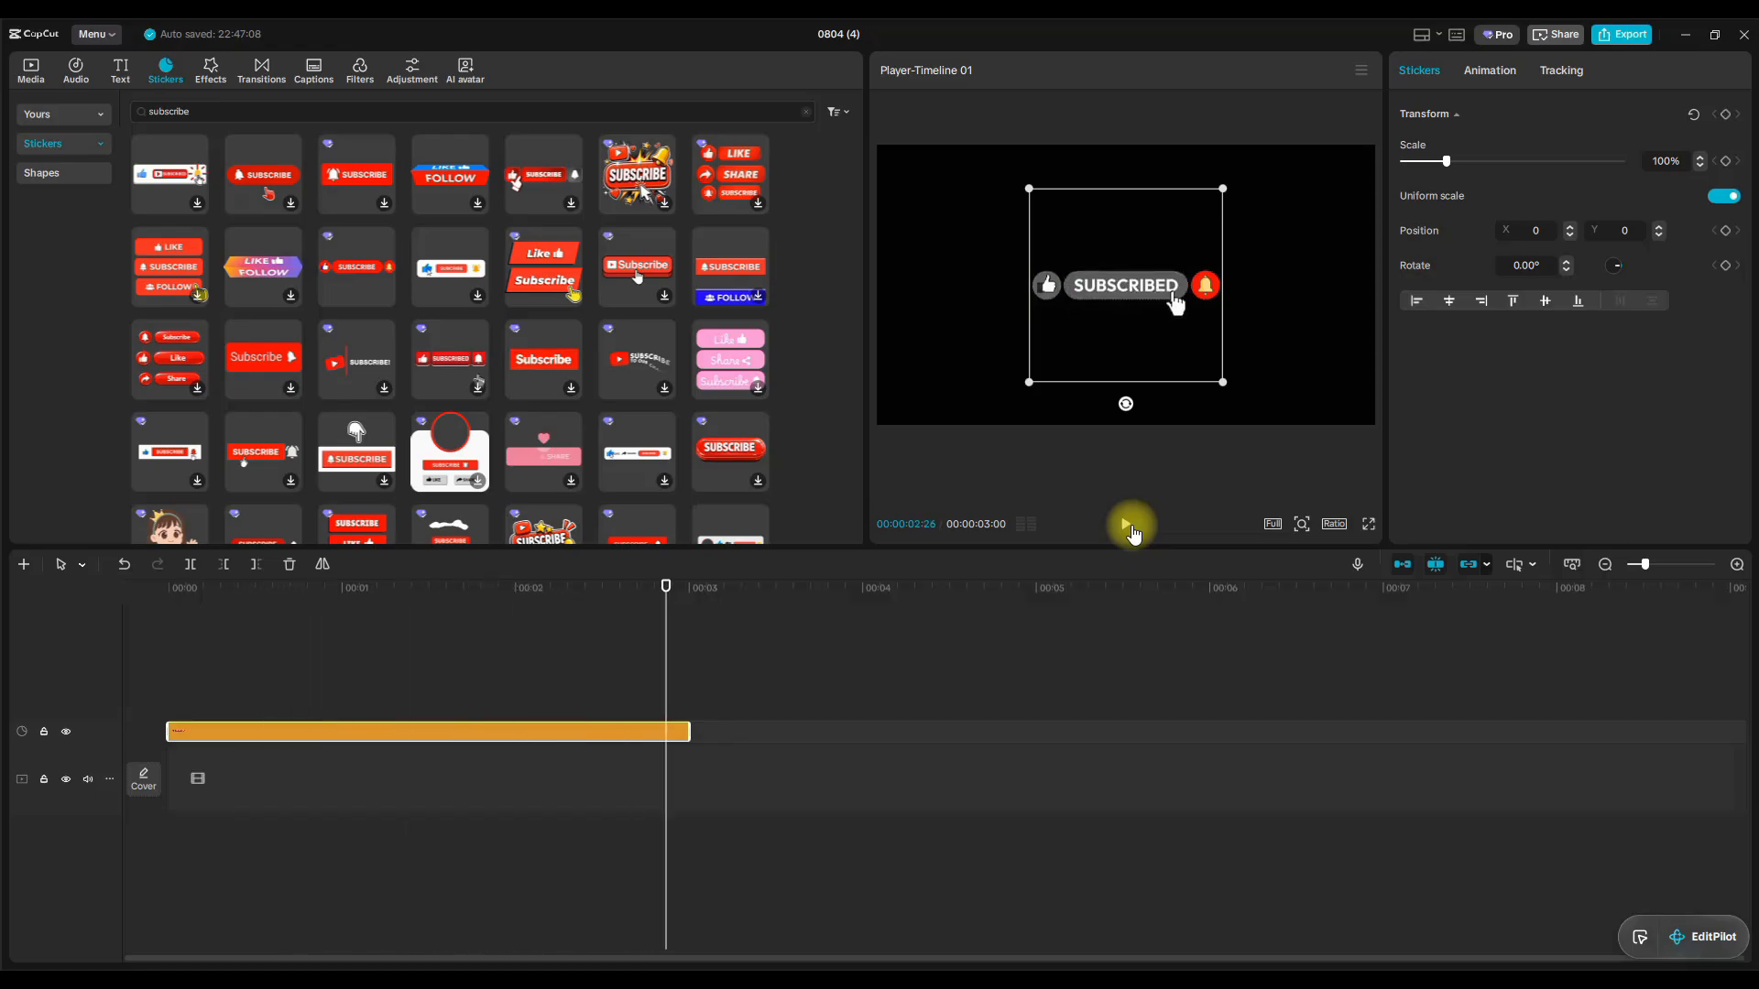
Move the Subscribe sticker to the lower-left corner of the video frame, at X -1129 and Y -755, playing its animation to check it.
drag(1125, 300, 980, 405)
drag(687, 589, 33, 630)
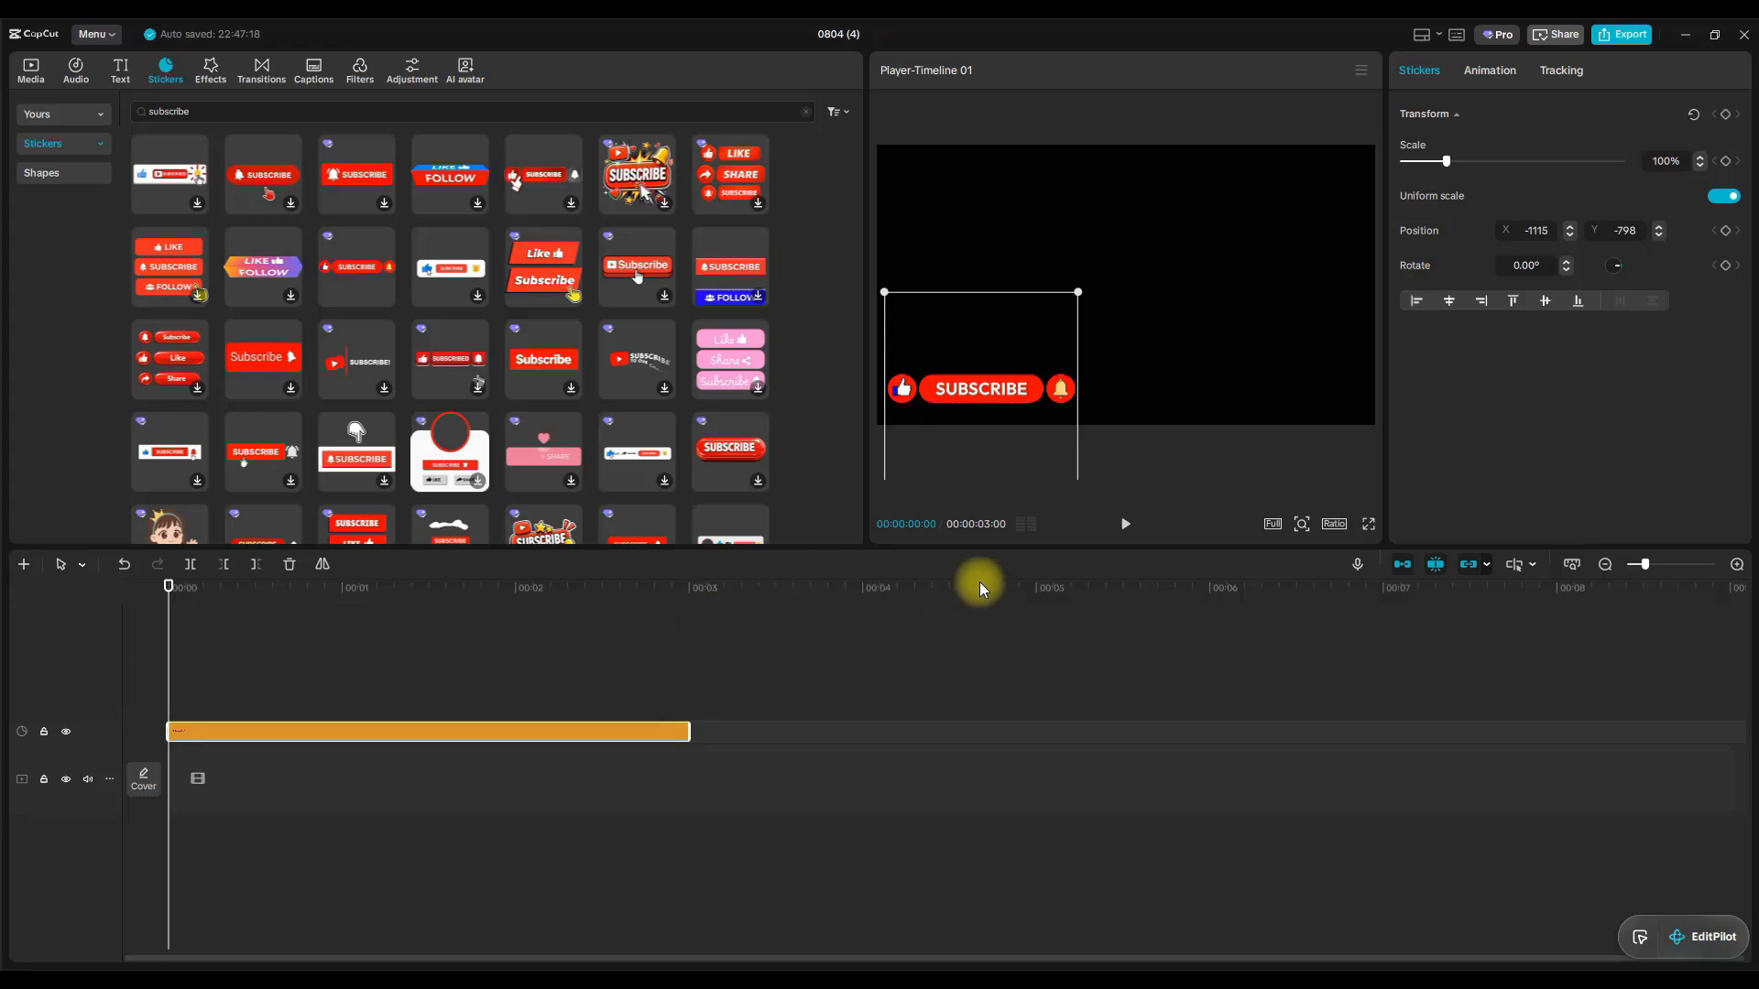
click(1126, 527)
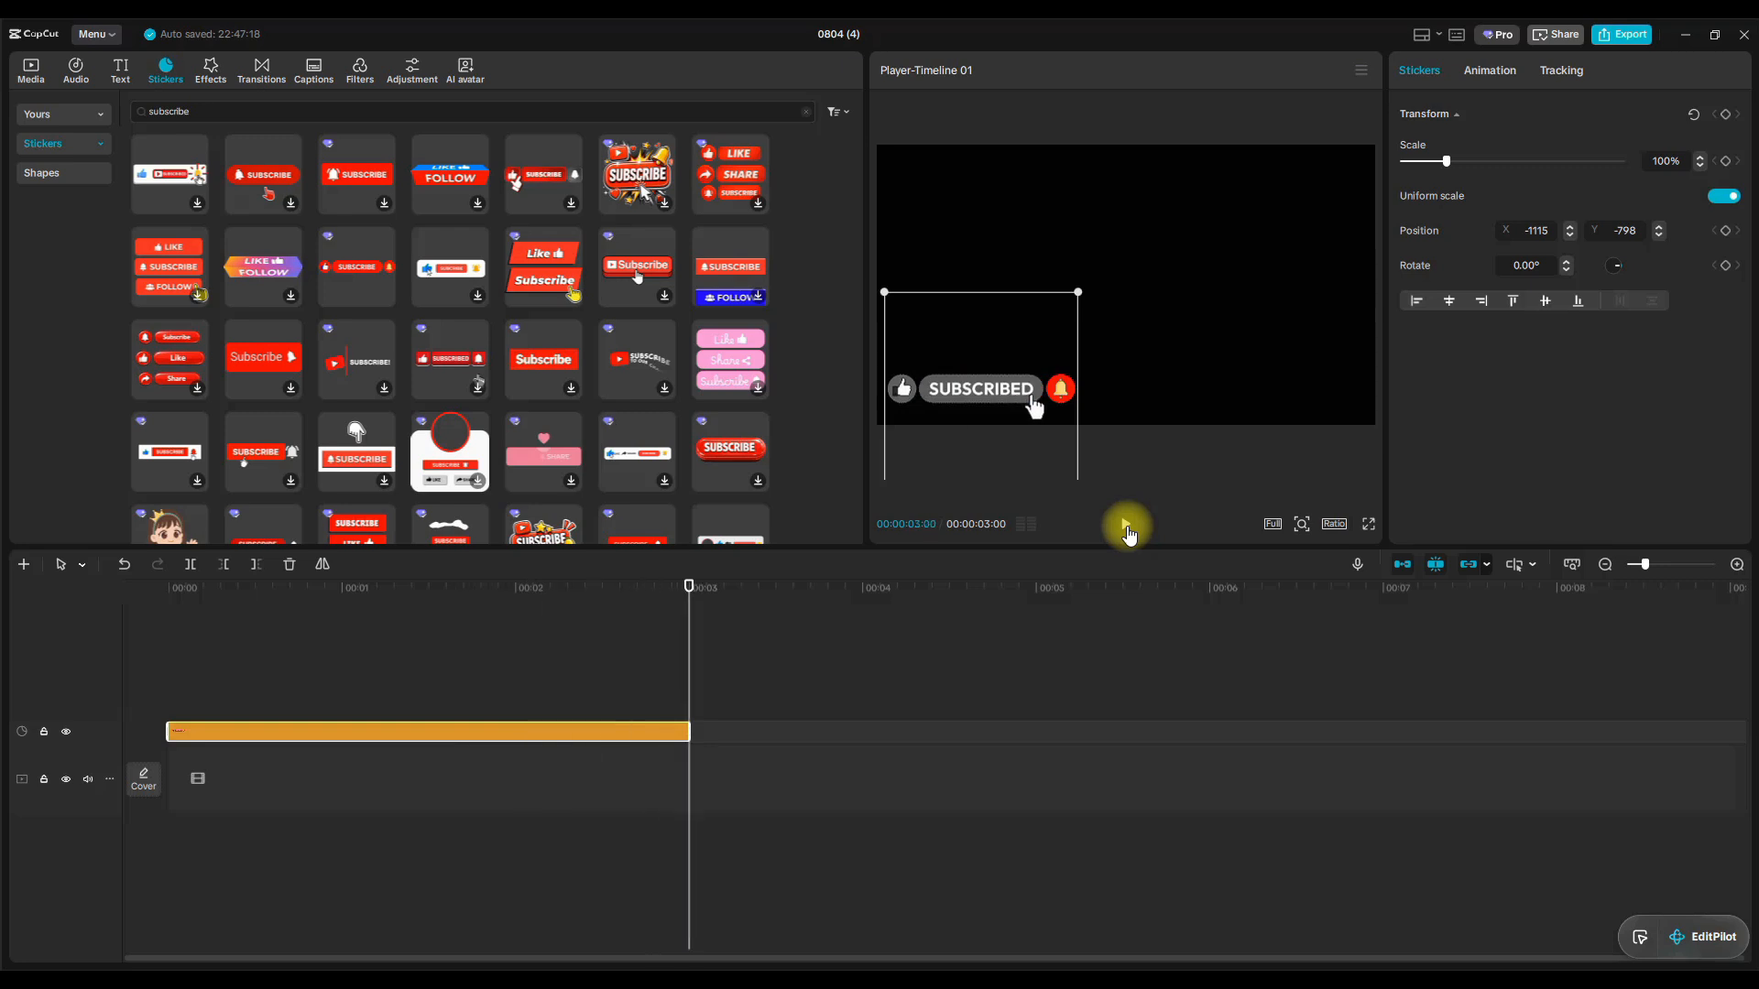
drag(197, 587, 118, 589)
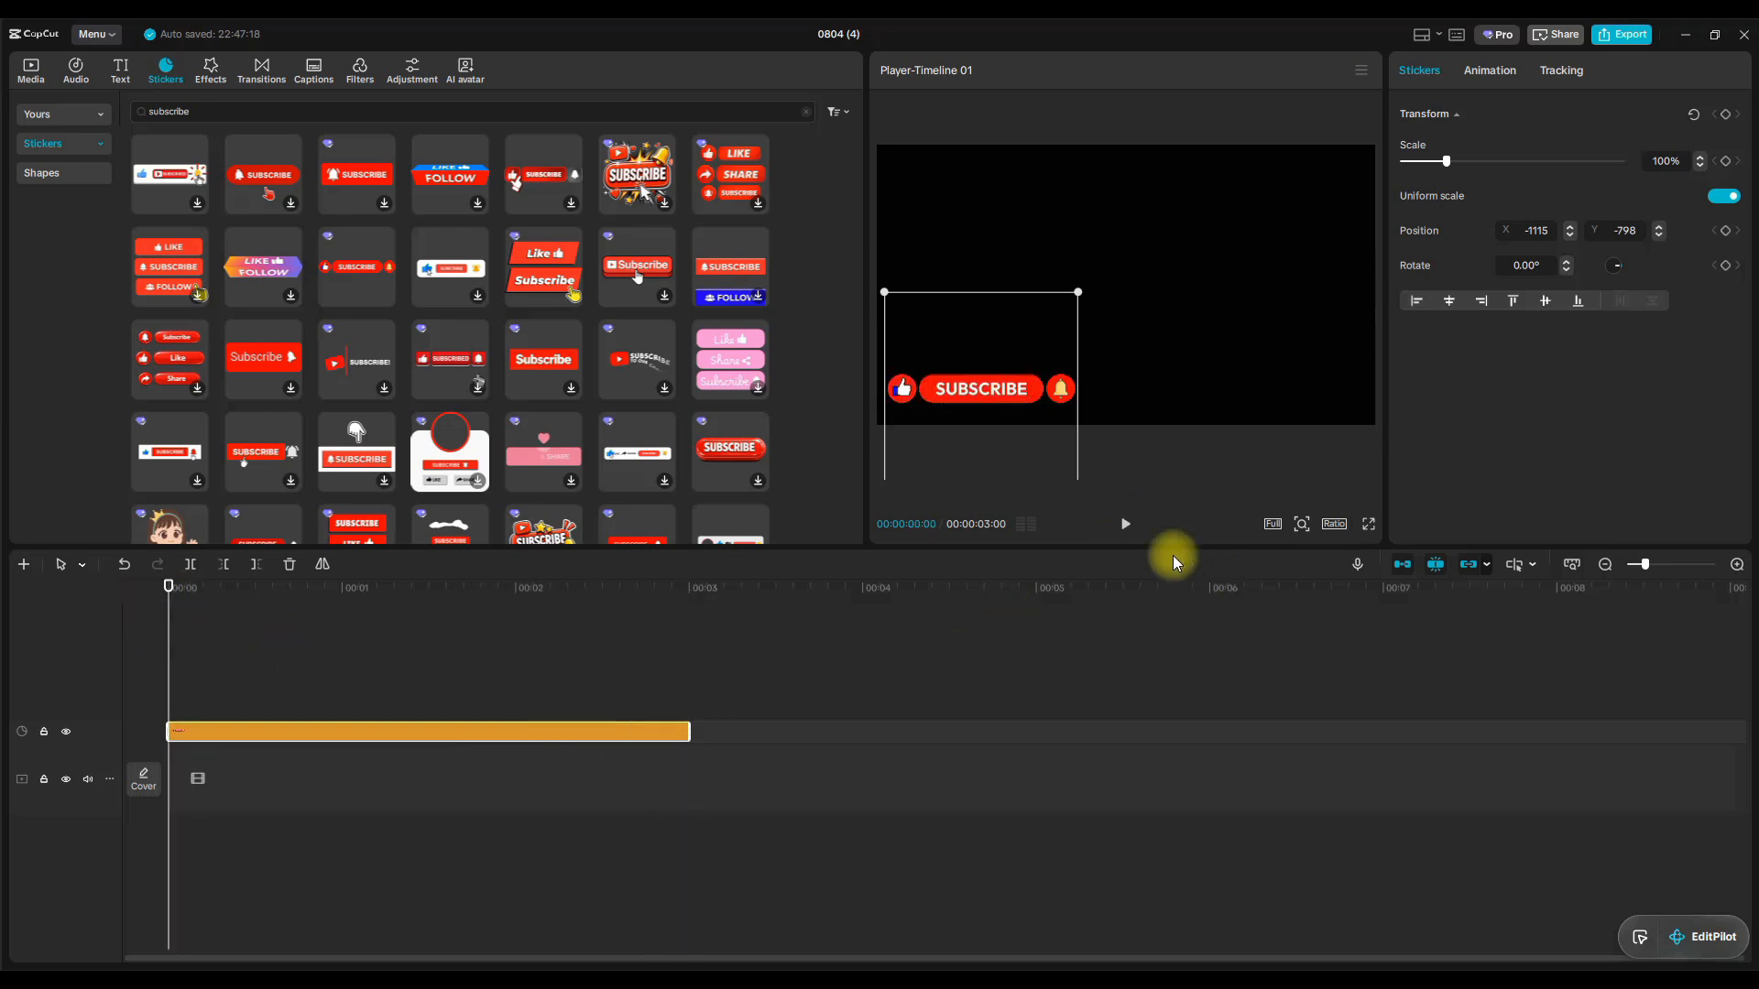
click(1126, 526)
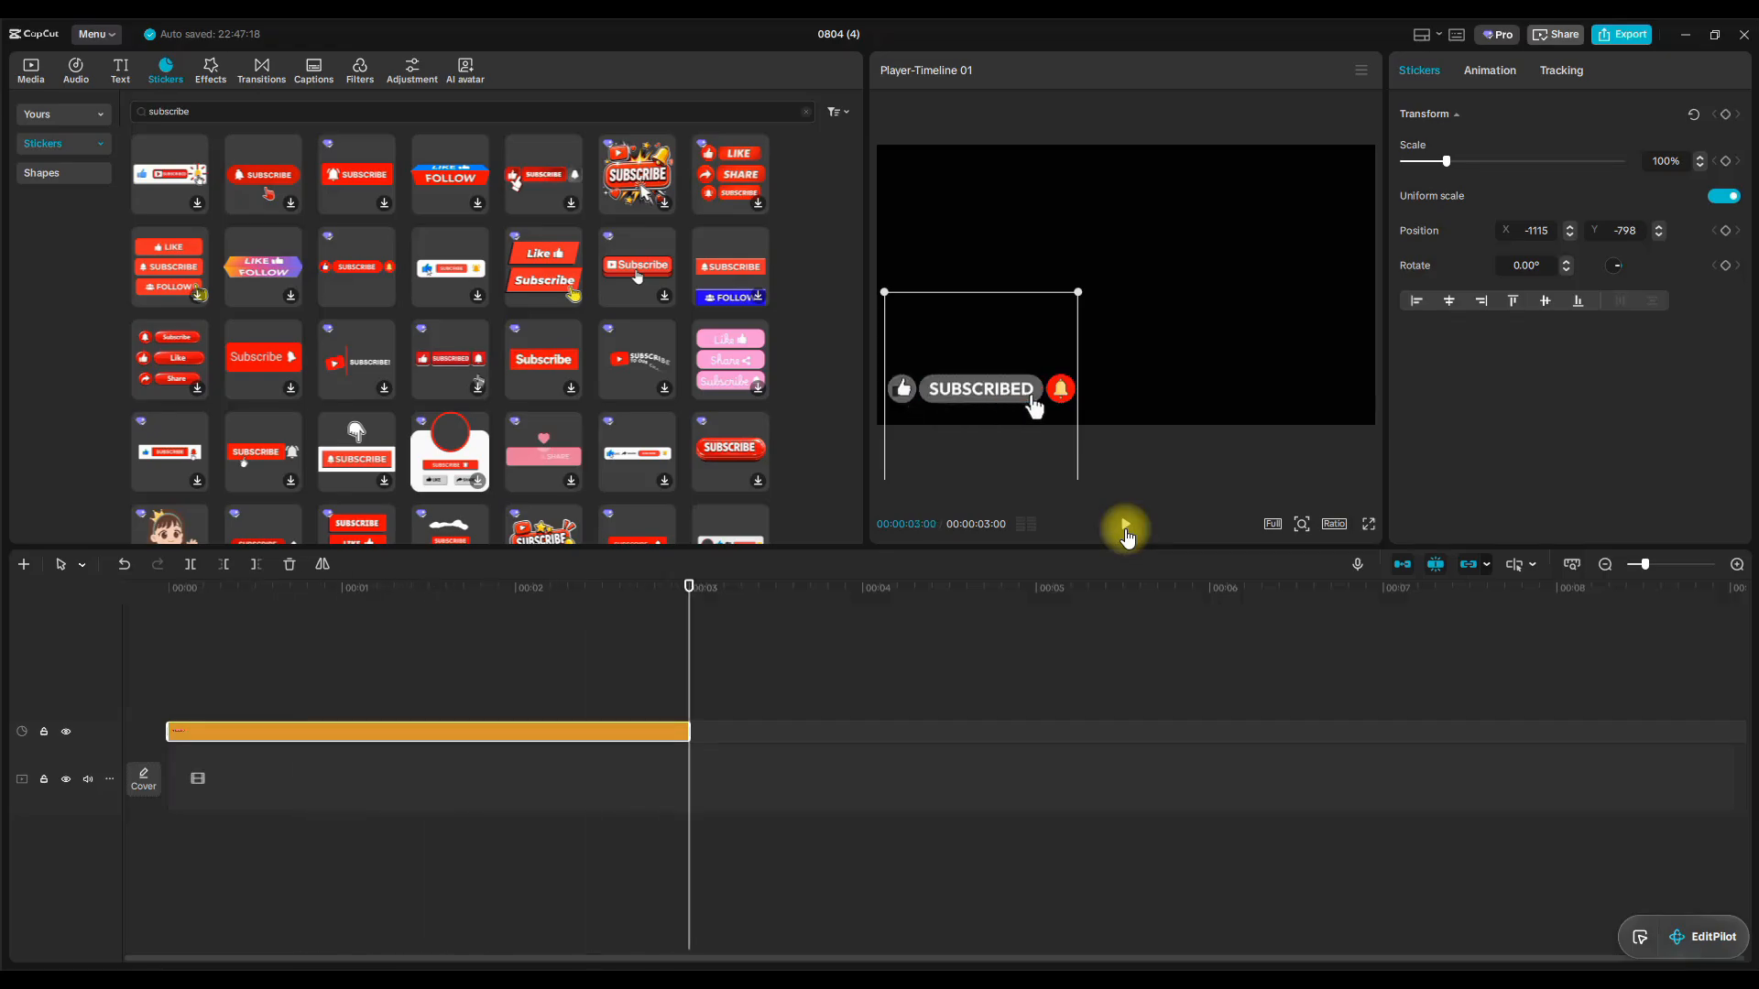
drag(972, 393, 970, 388)
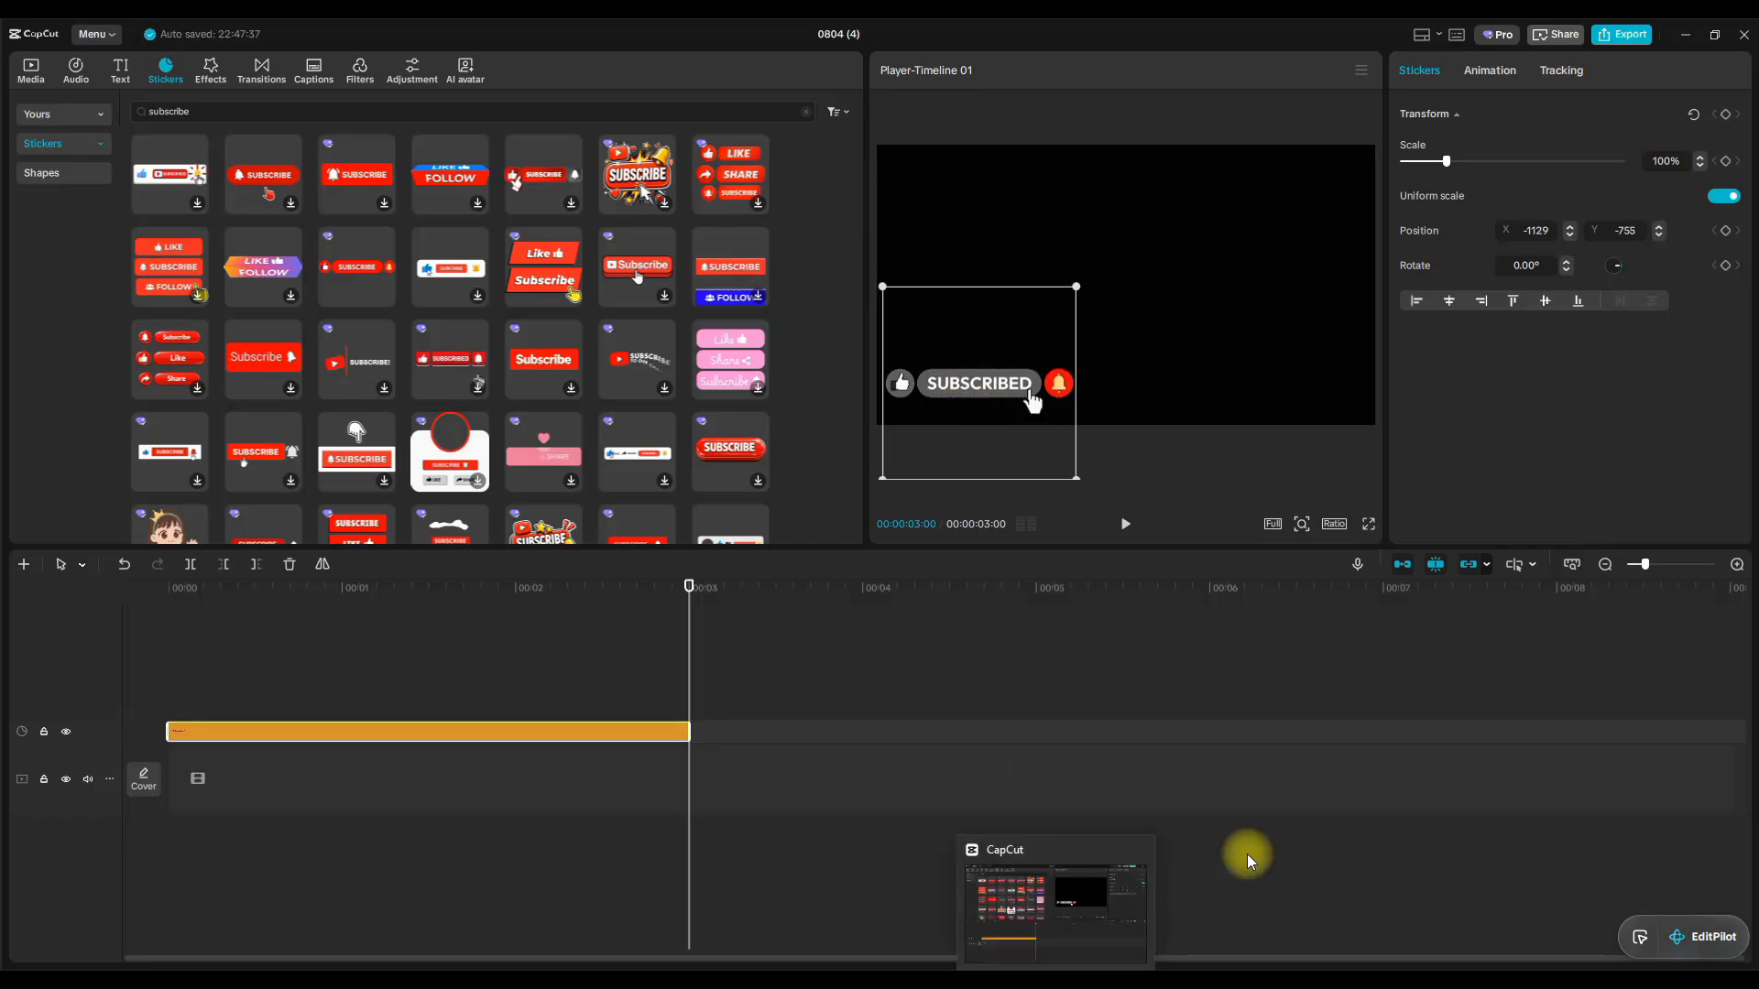
Save the positioned Subscribe sticker clip on the timeline as a preset.
click(319, 645)
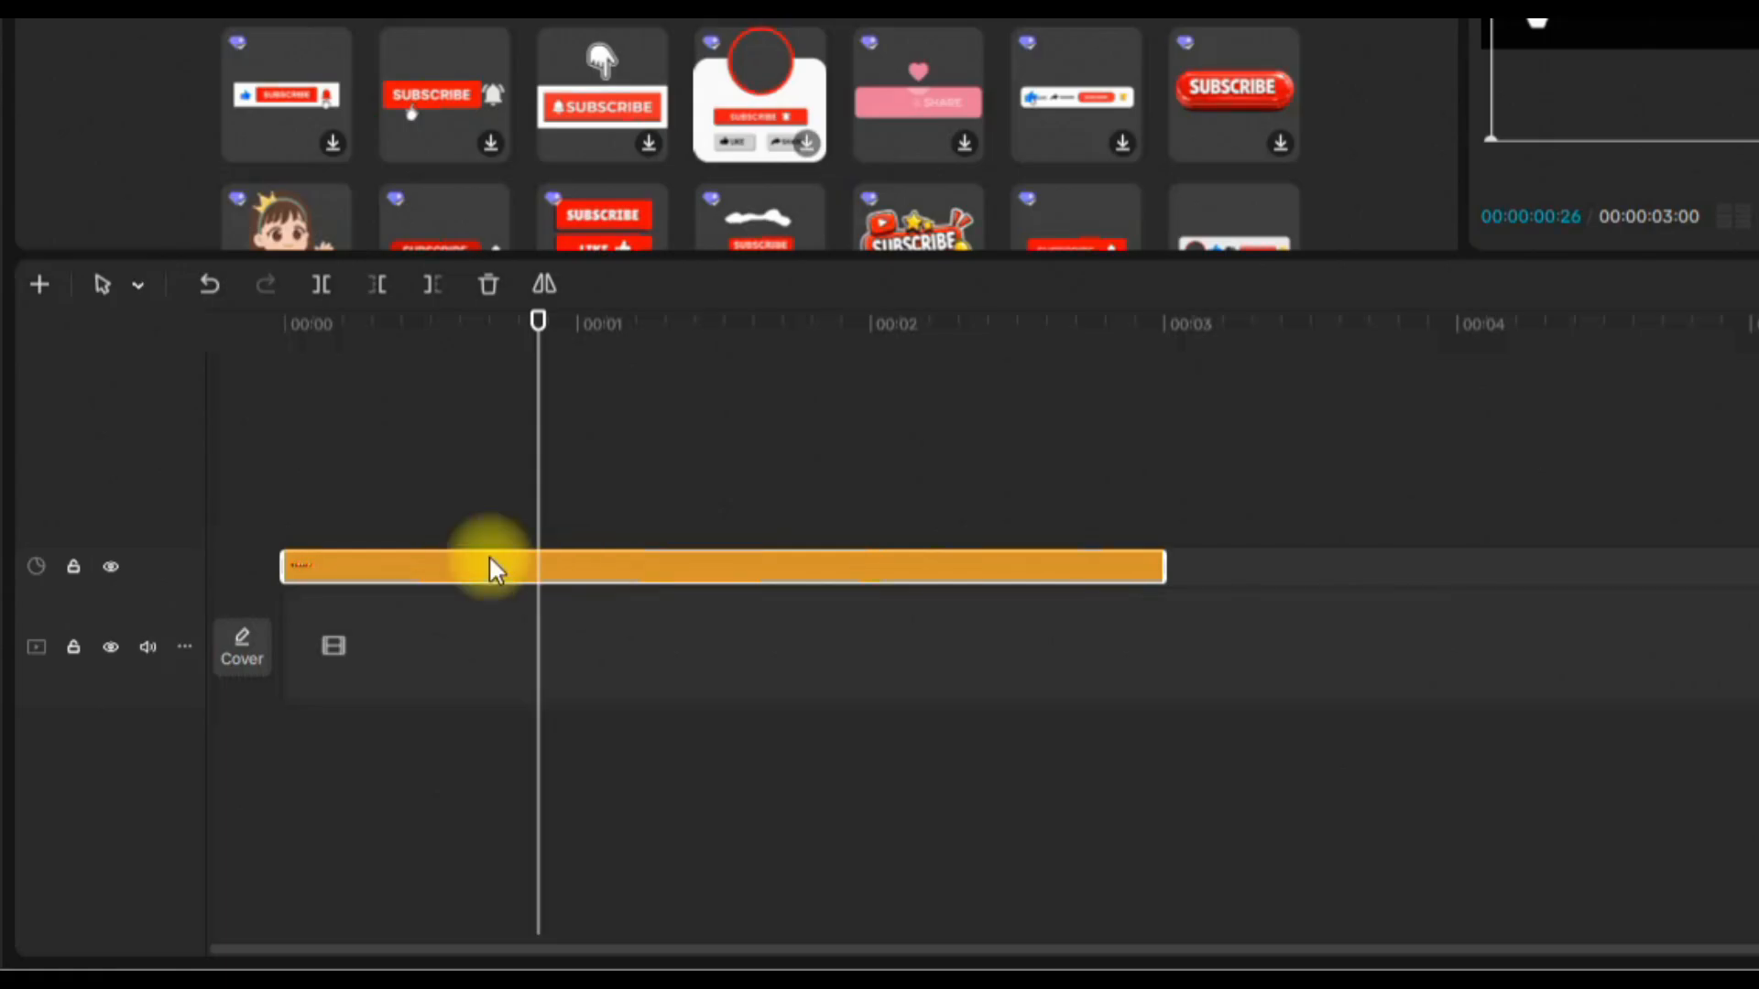
right_click(607, 568)
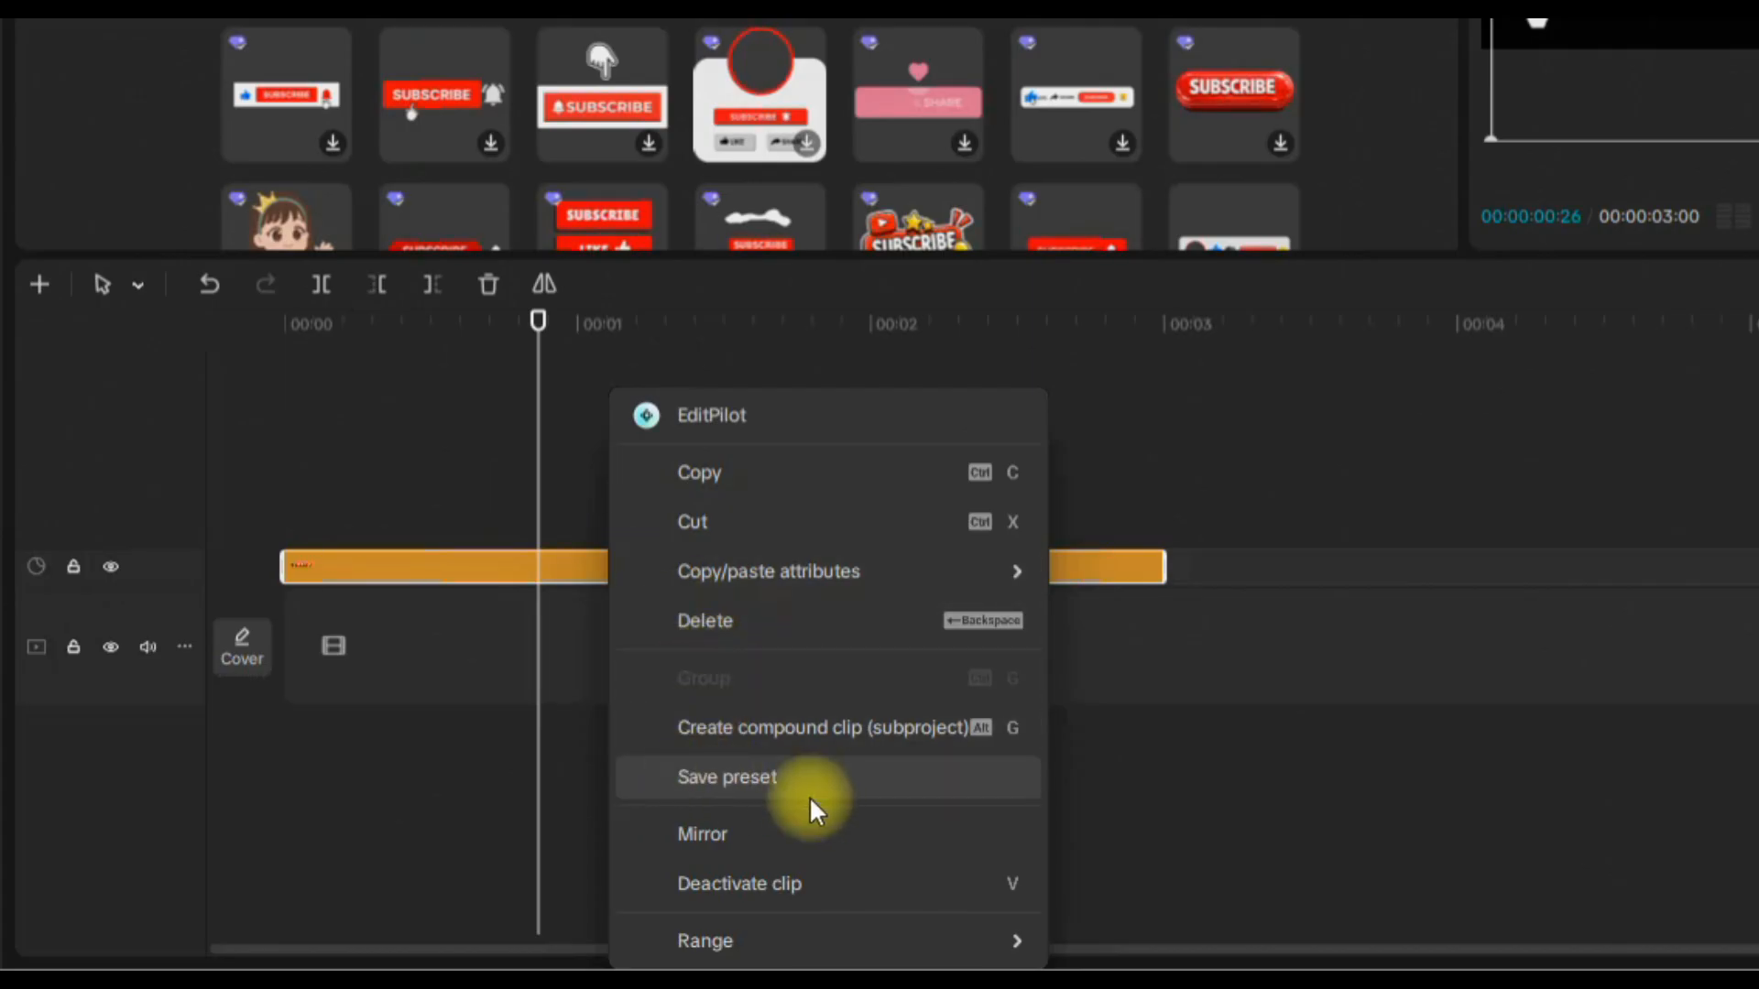
click(716, 778)
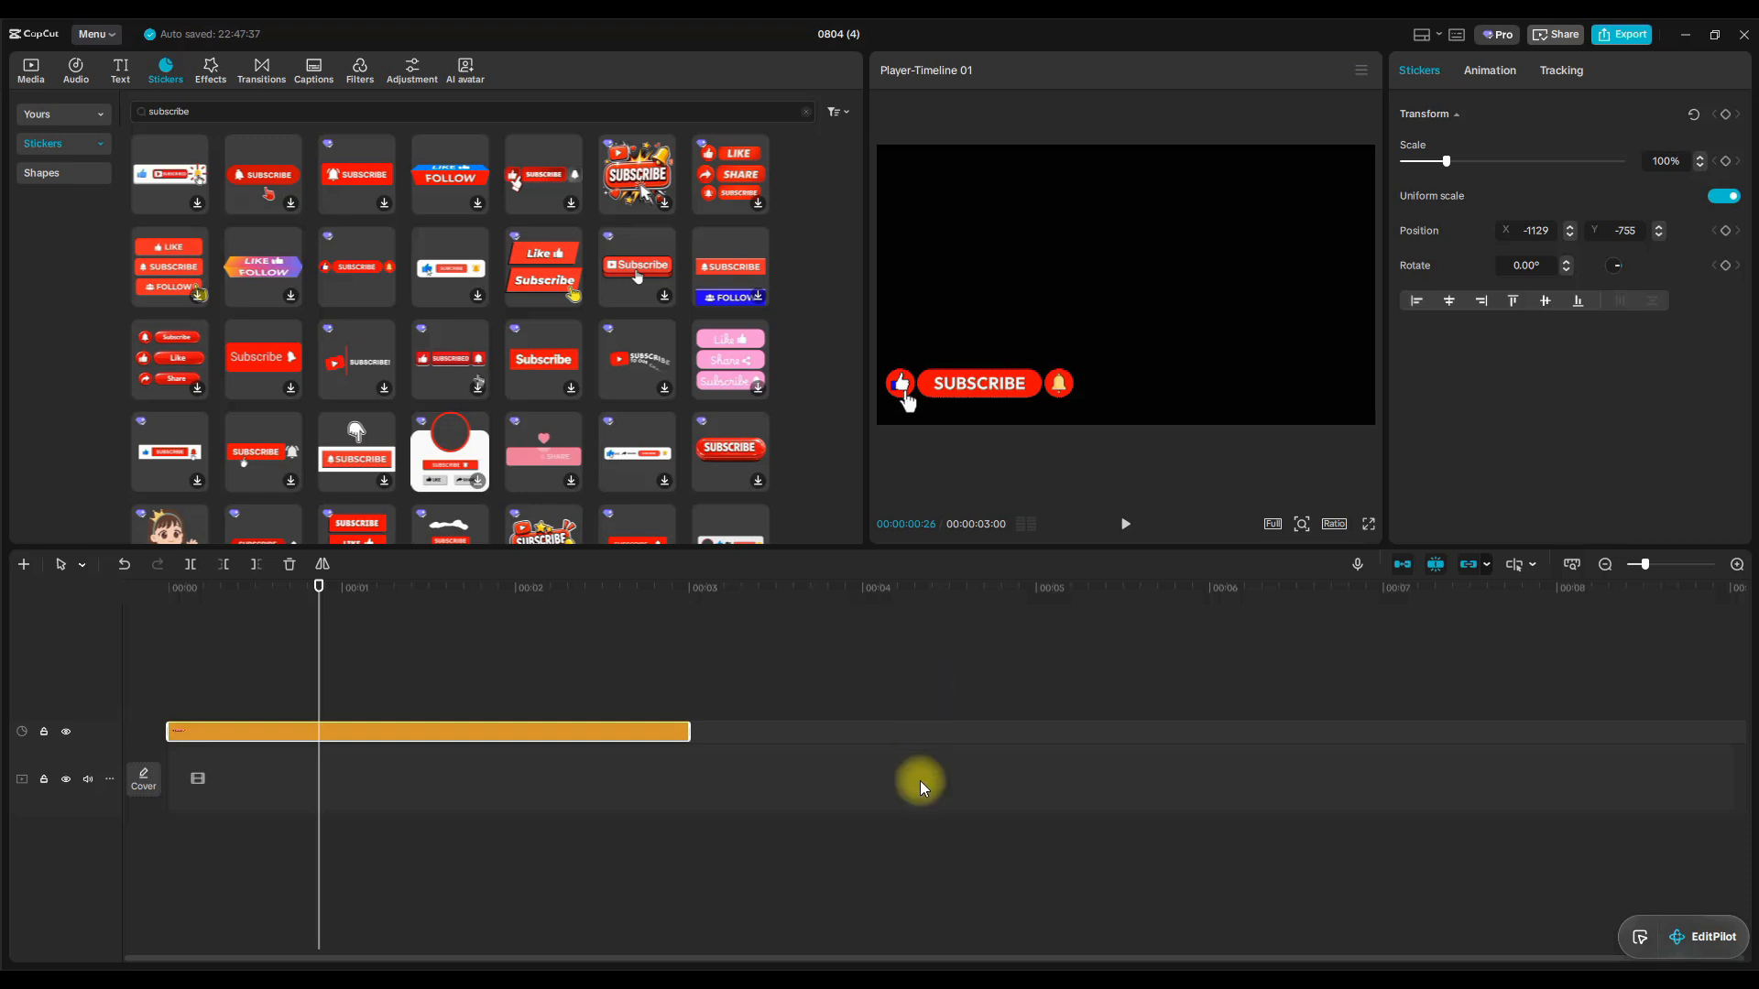
Return to the home page and open the project 0804 (2).
click(110, 34)
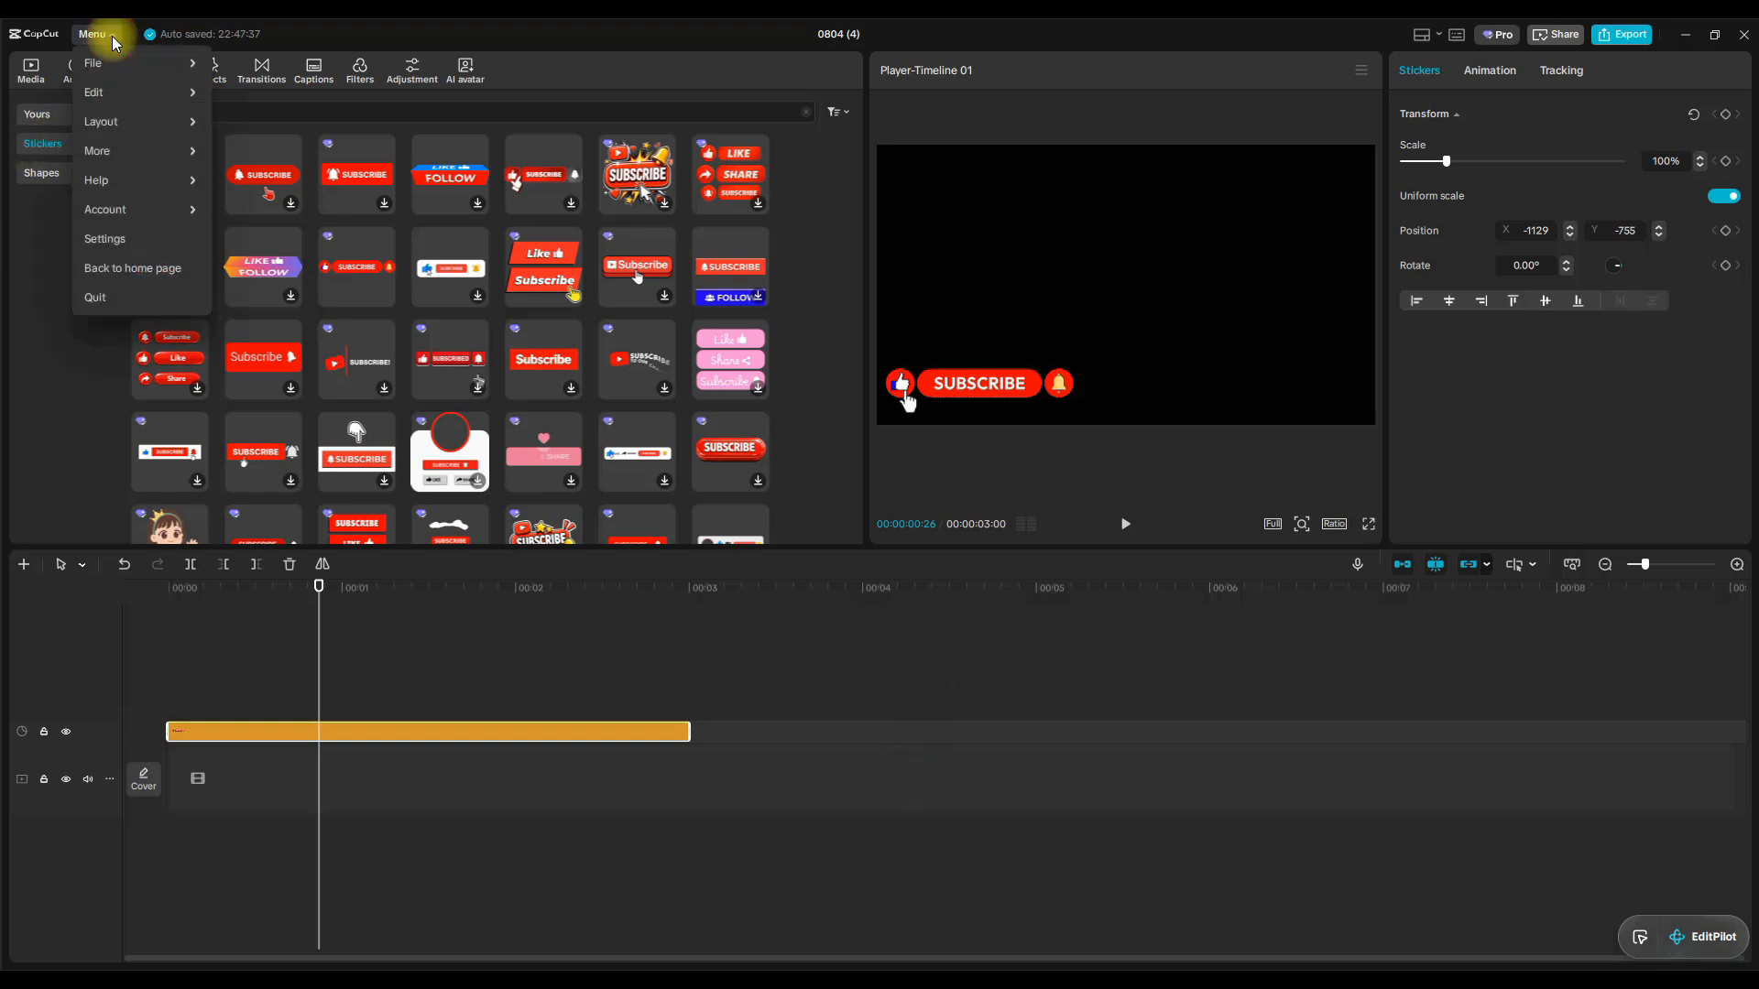
click(112, 277)
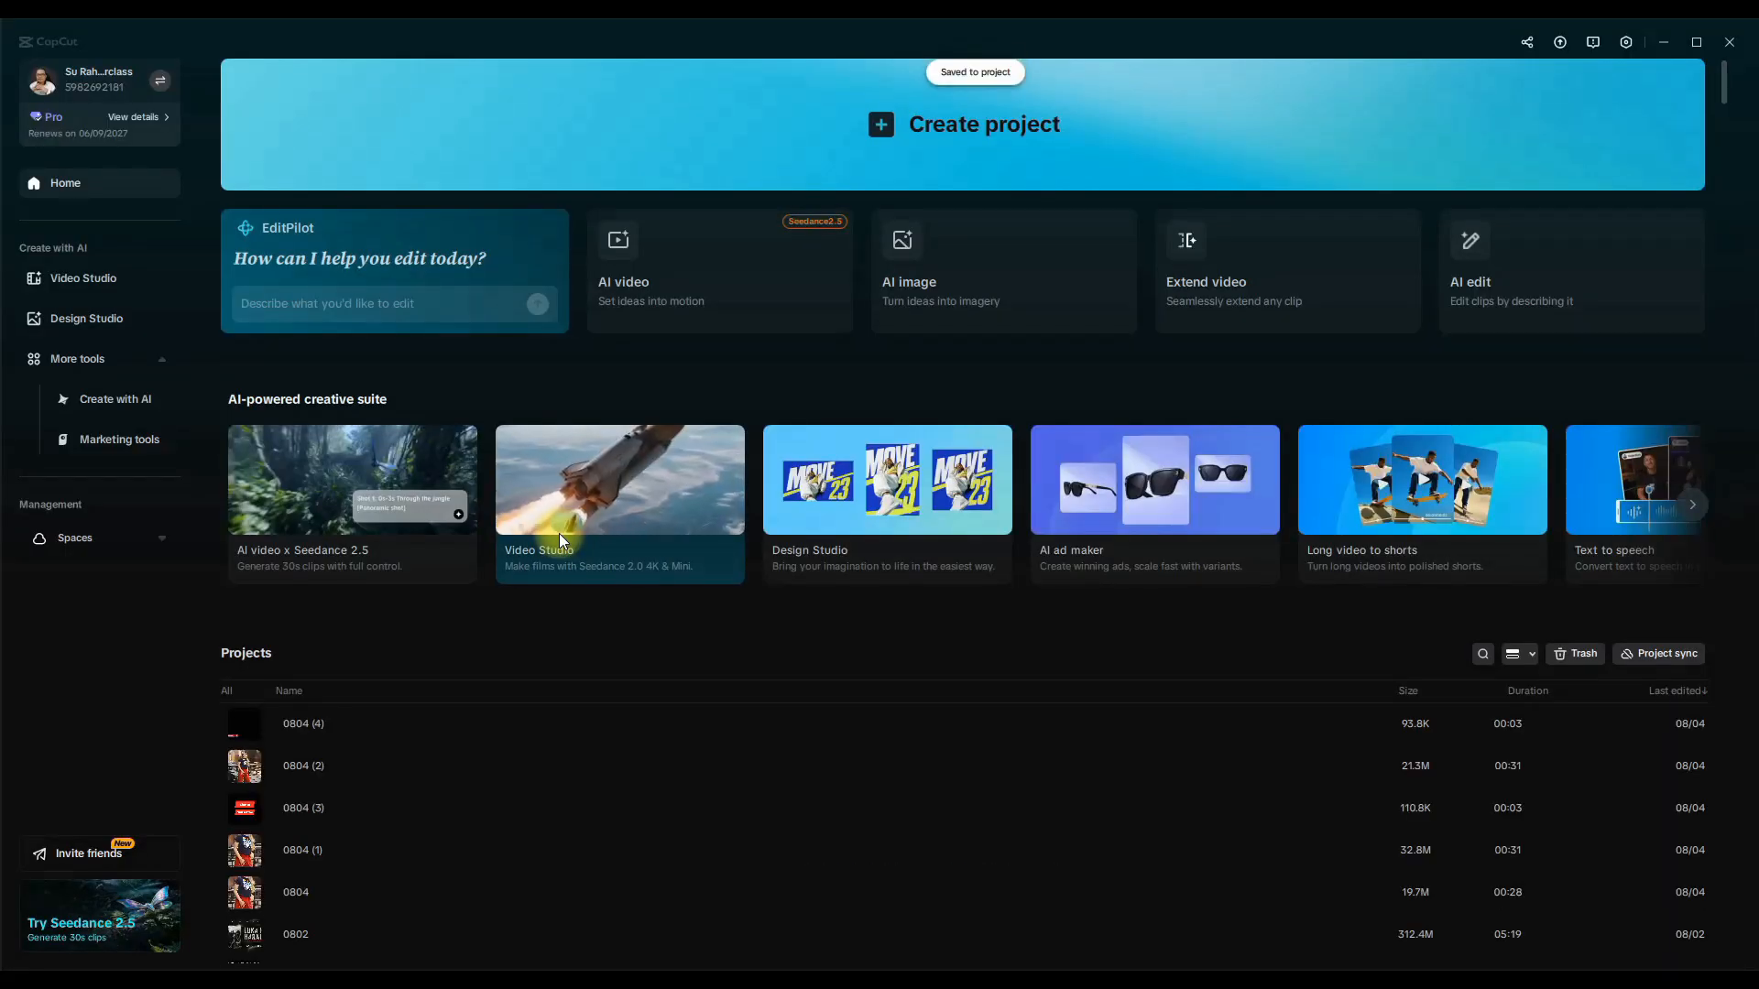
click(307, 767)
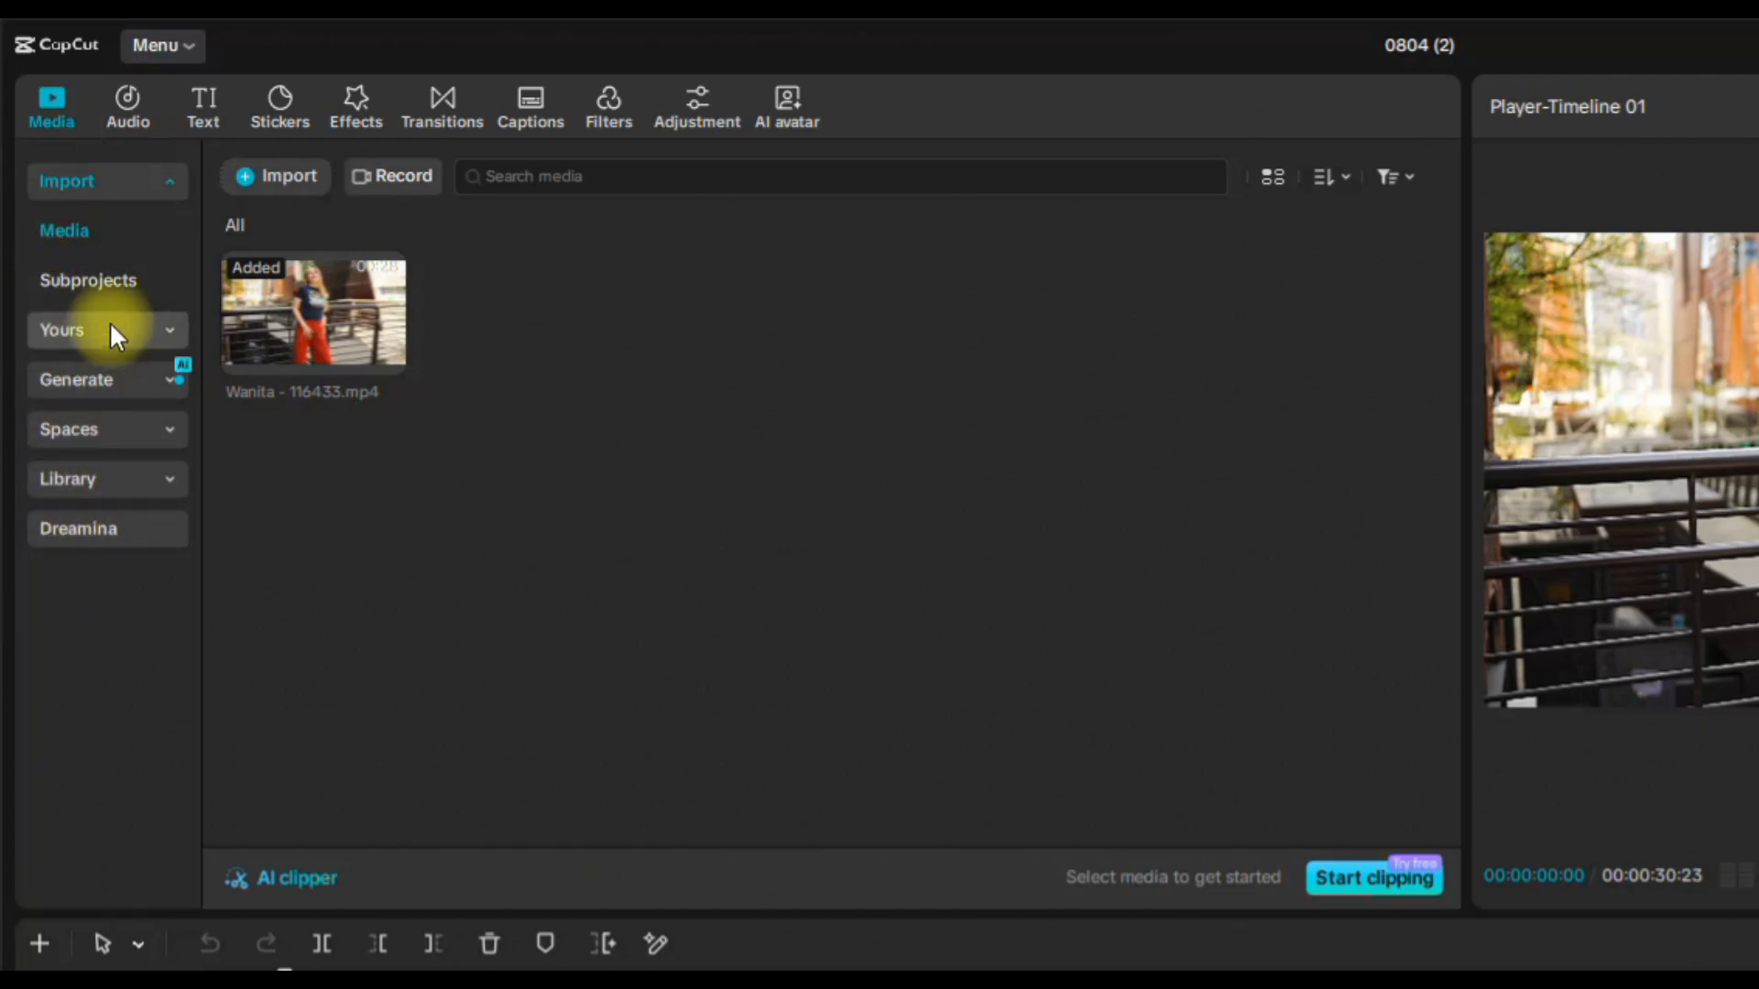
Add the saved preset My presets2 from the personal presets to a new track above the first clip, starting at about 1 second.
click(87, 331)
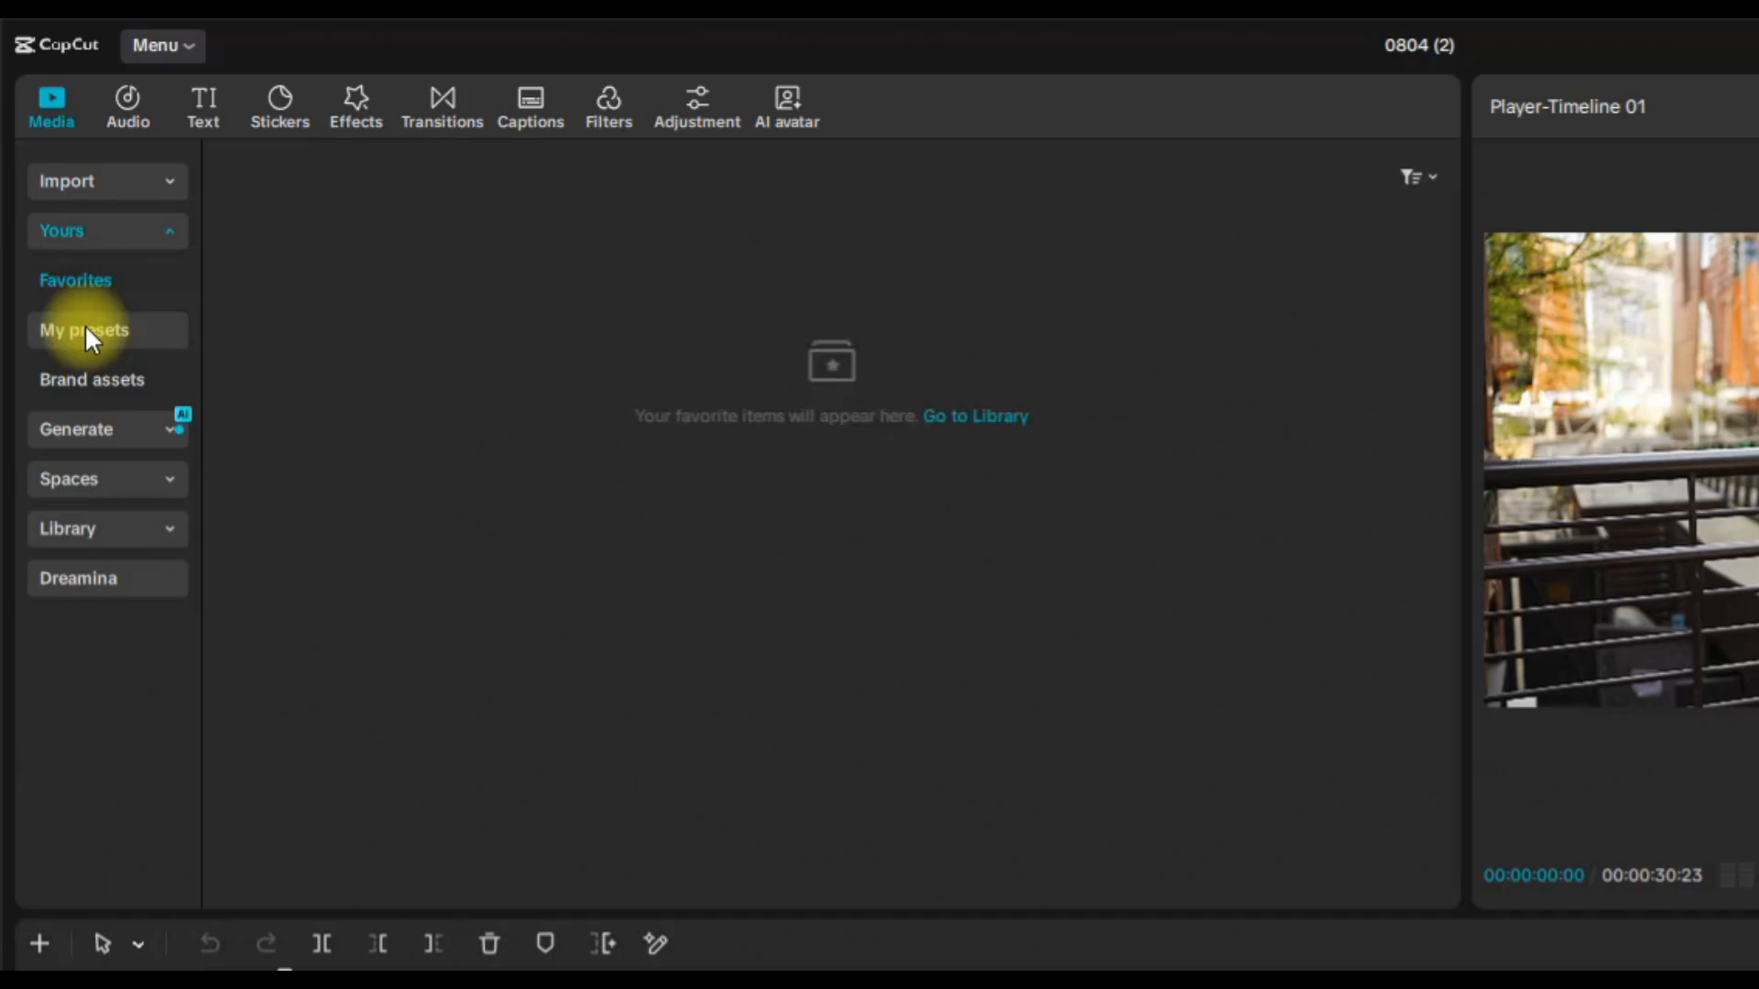
click(89, 329)
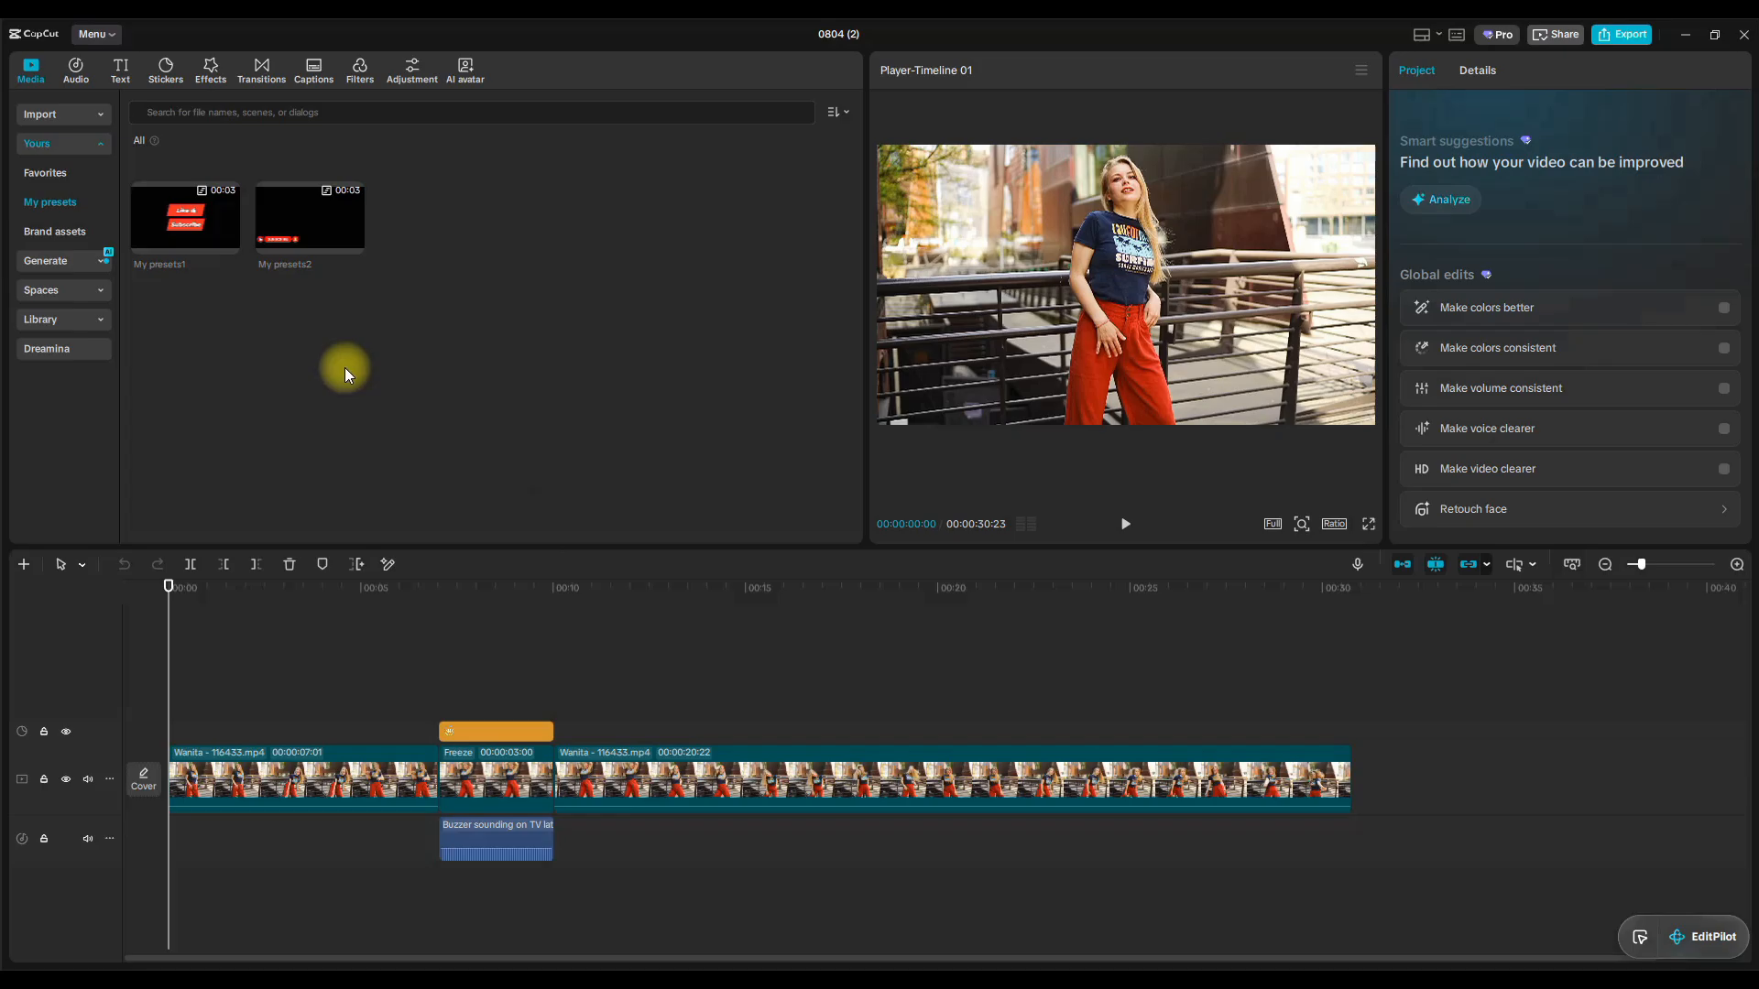
drag(273, 255, 205, 720)
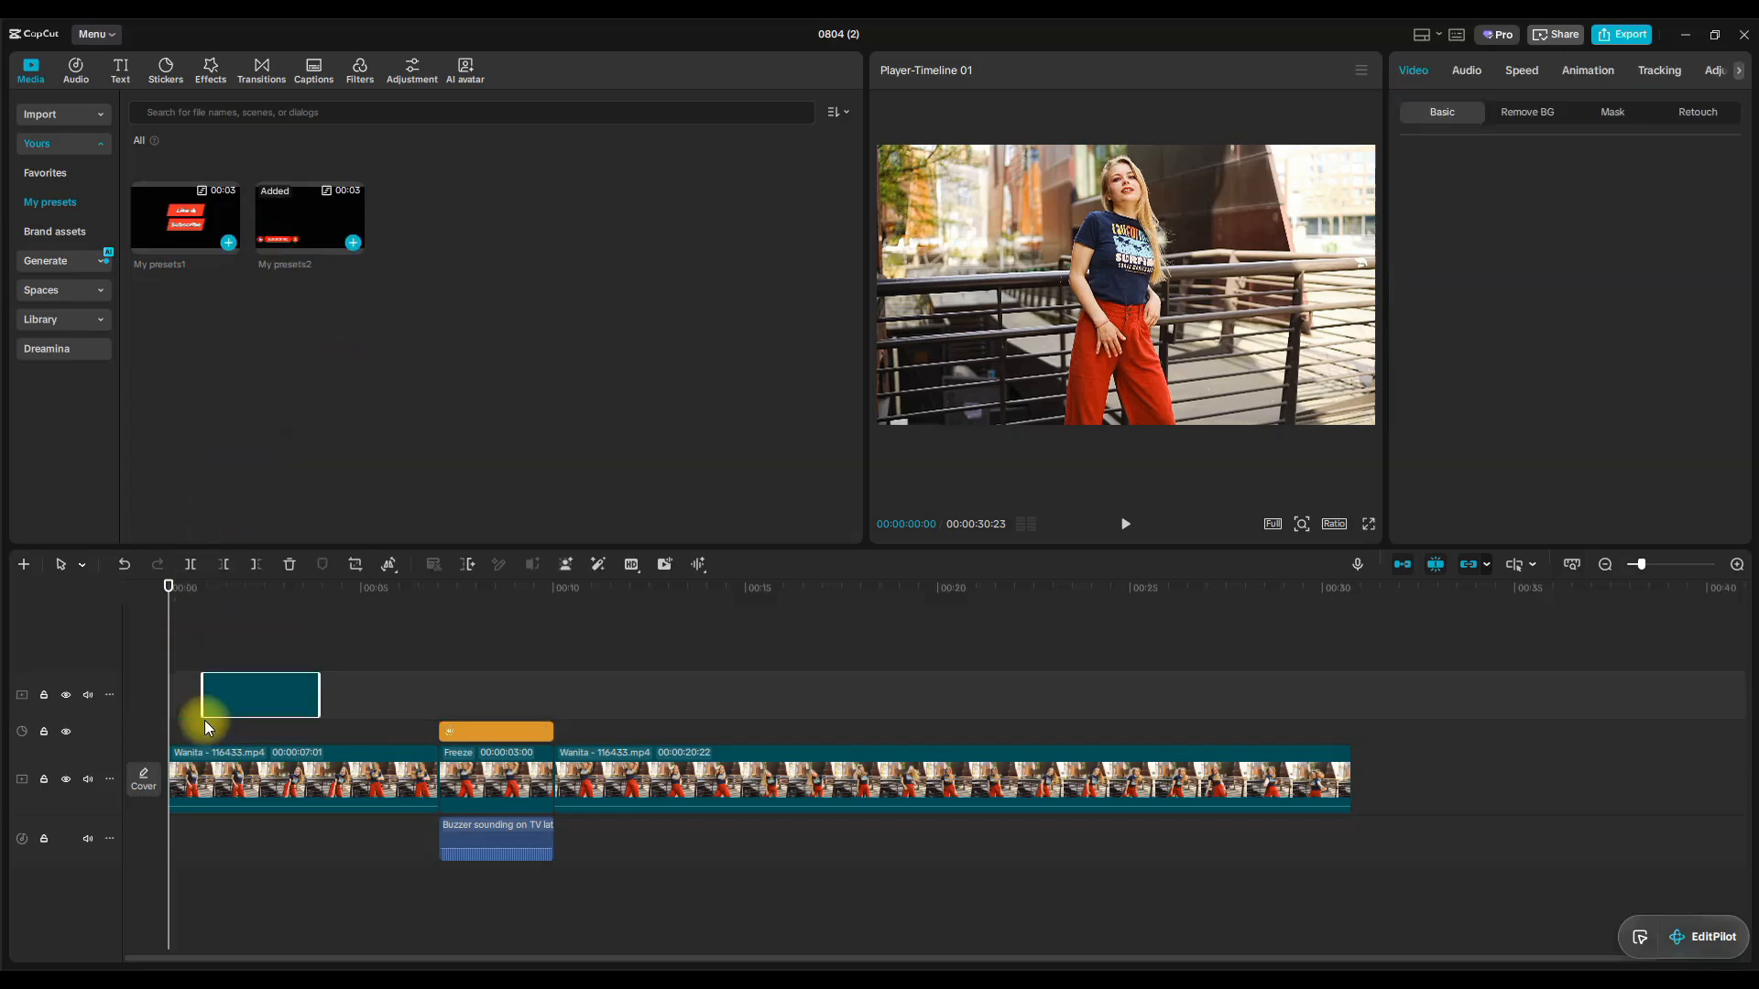
Play the video from the start past the first My presets2 clip to check the Subscribe animation.
click(1125, 524)
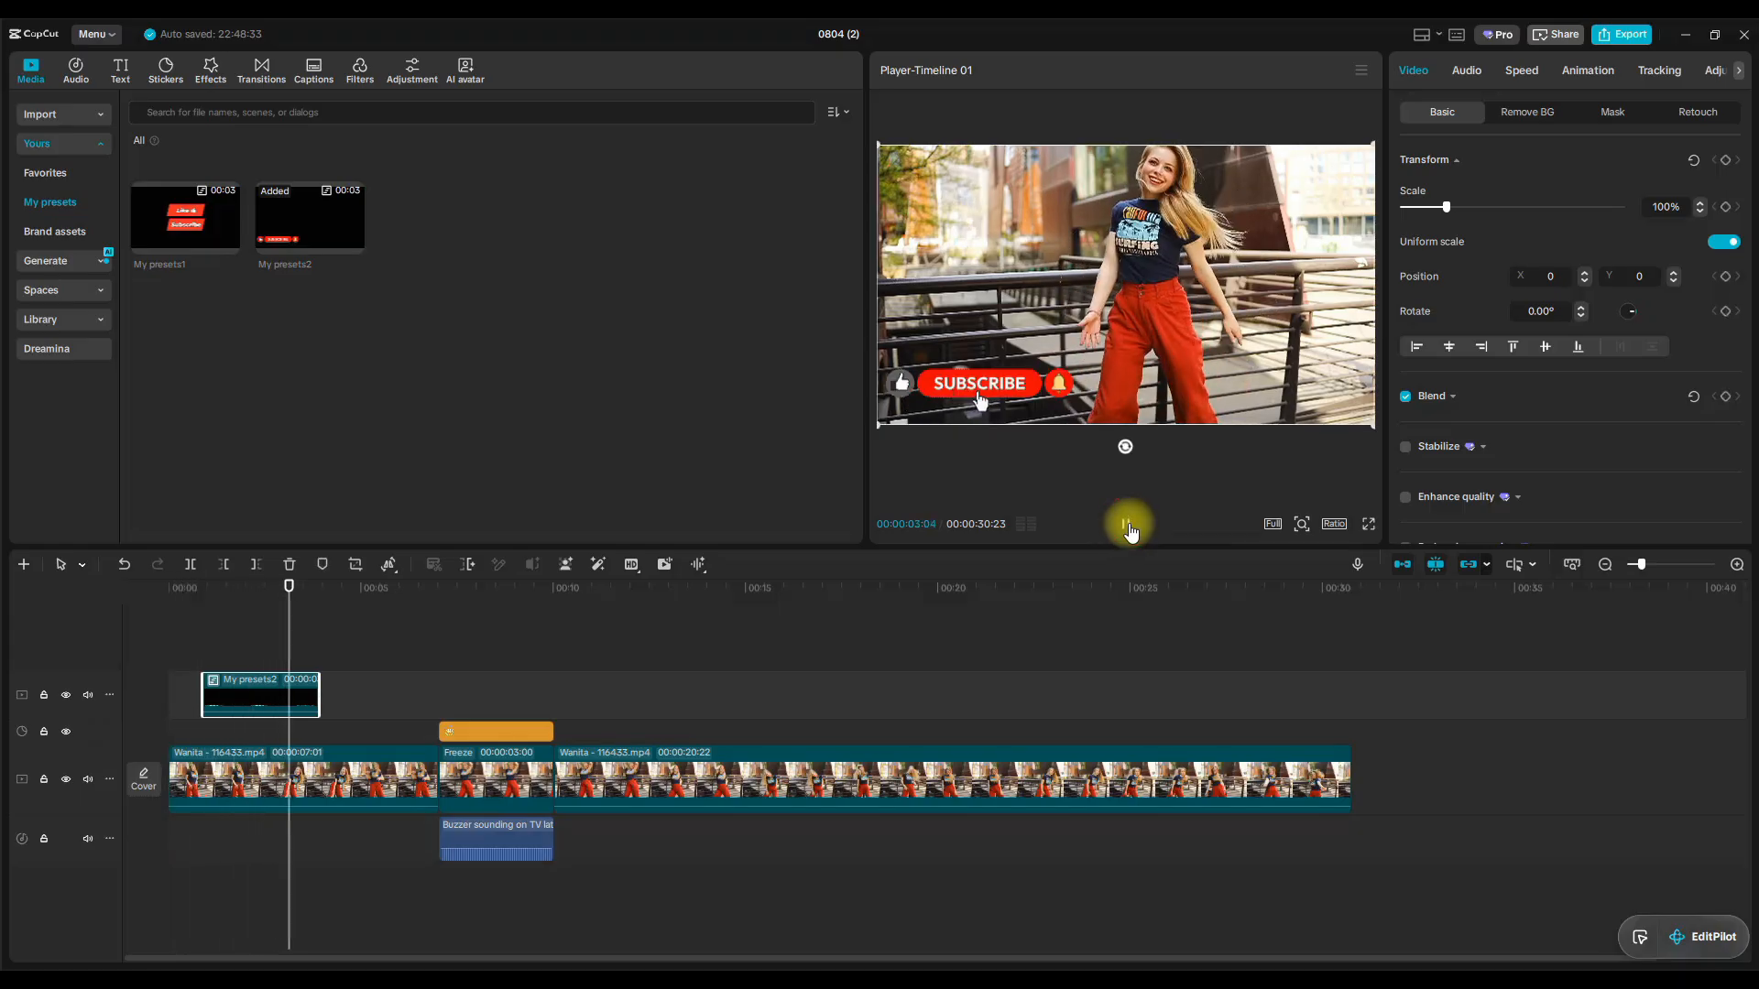
click(1127, 527)
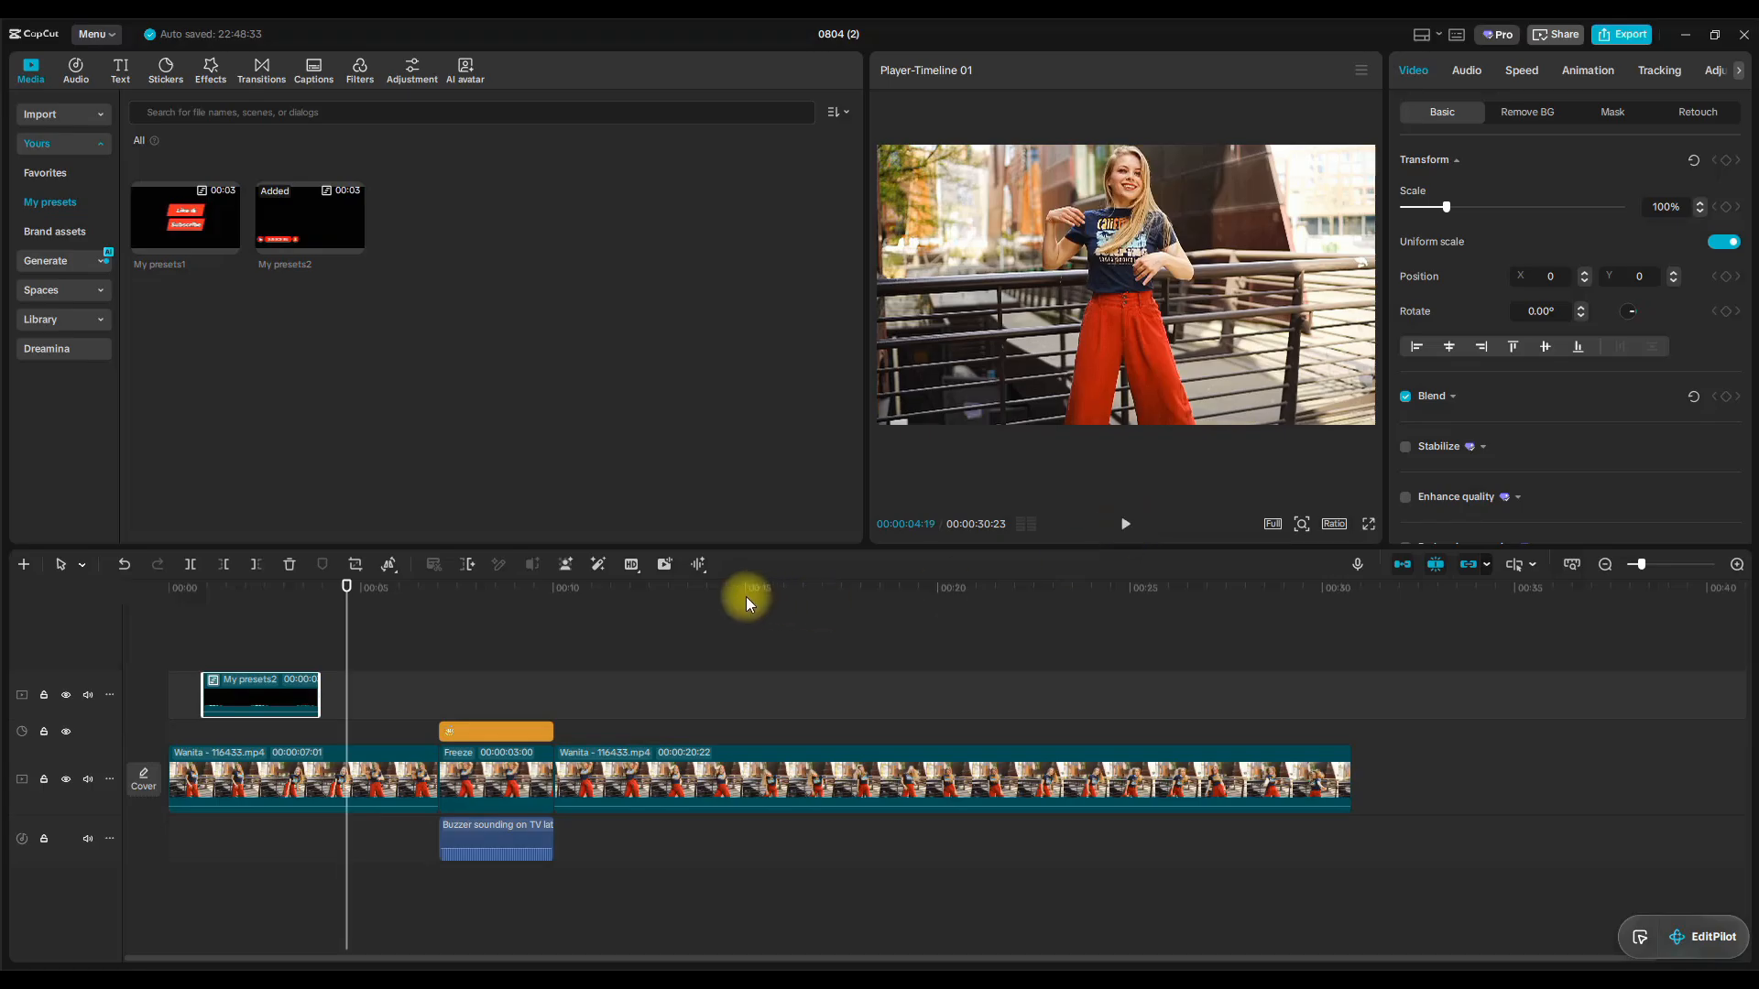
Add My presets2 on a new track above, starting at about 14 seconds, and play that section to check the Subscribe animation.
click(700, 602)
drag(273, 211, 714, 710)
click(1125, 524)
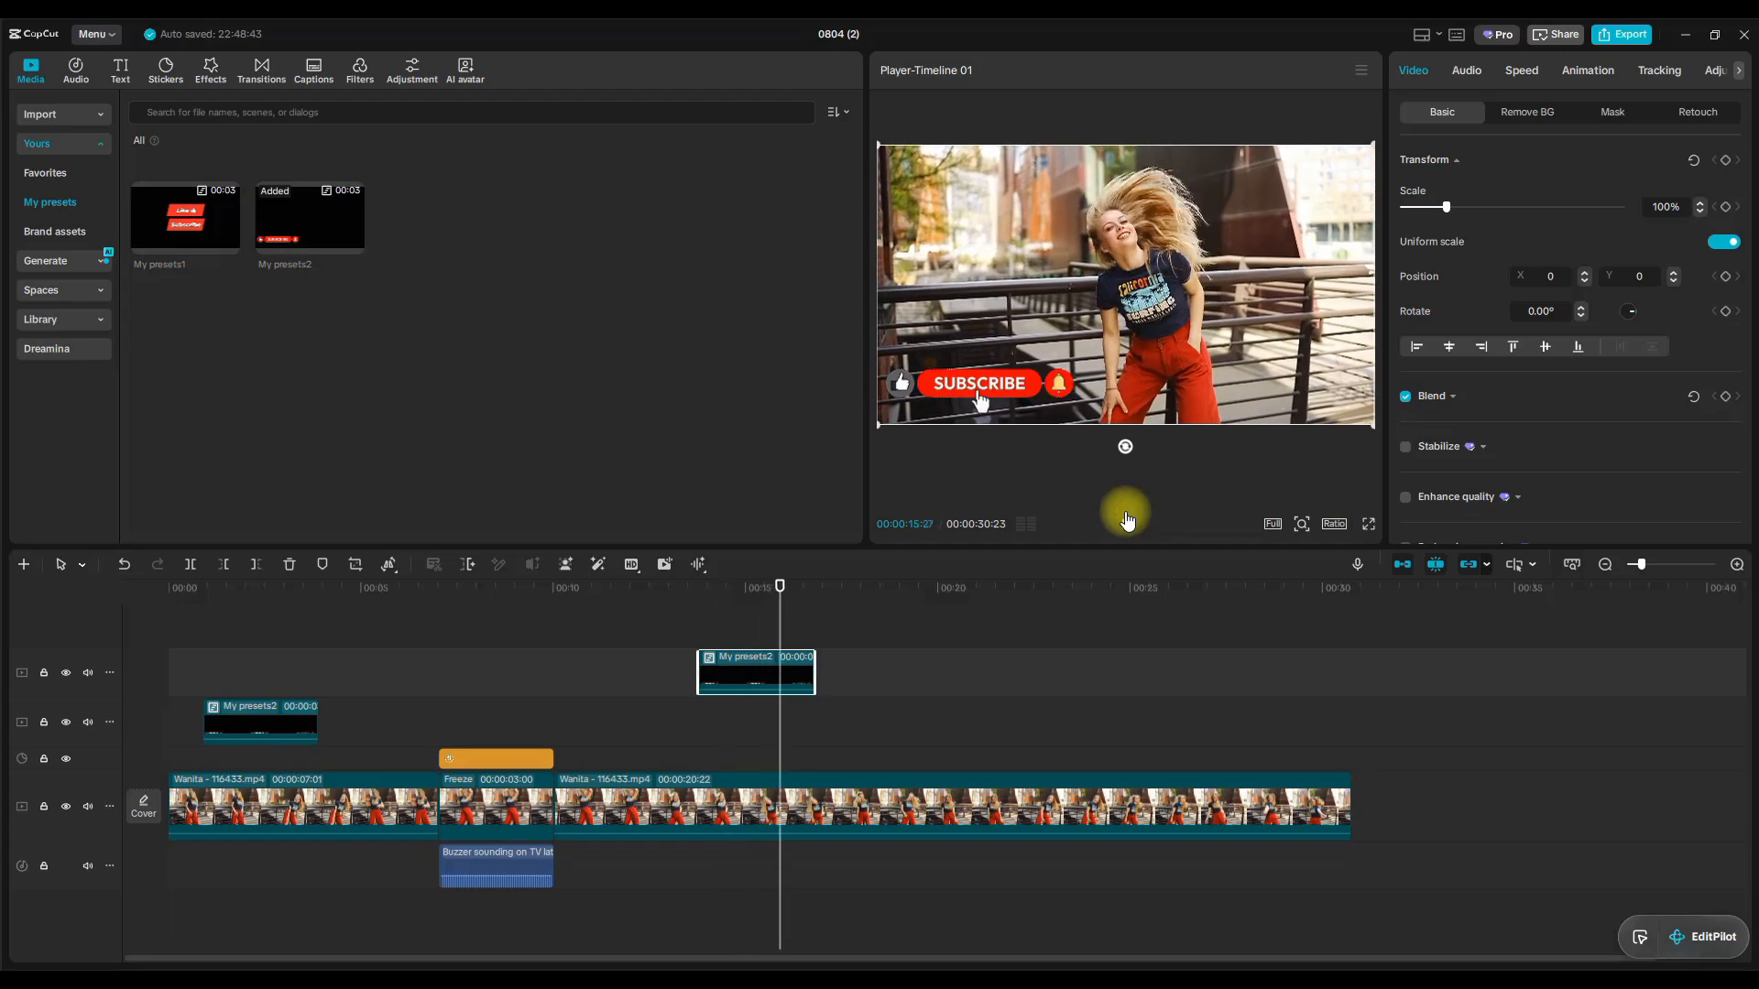
click(1125, 524)
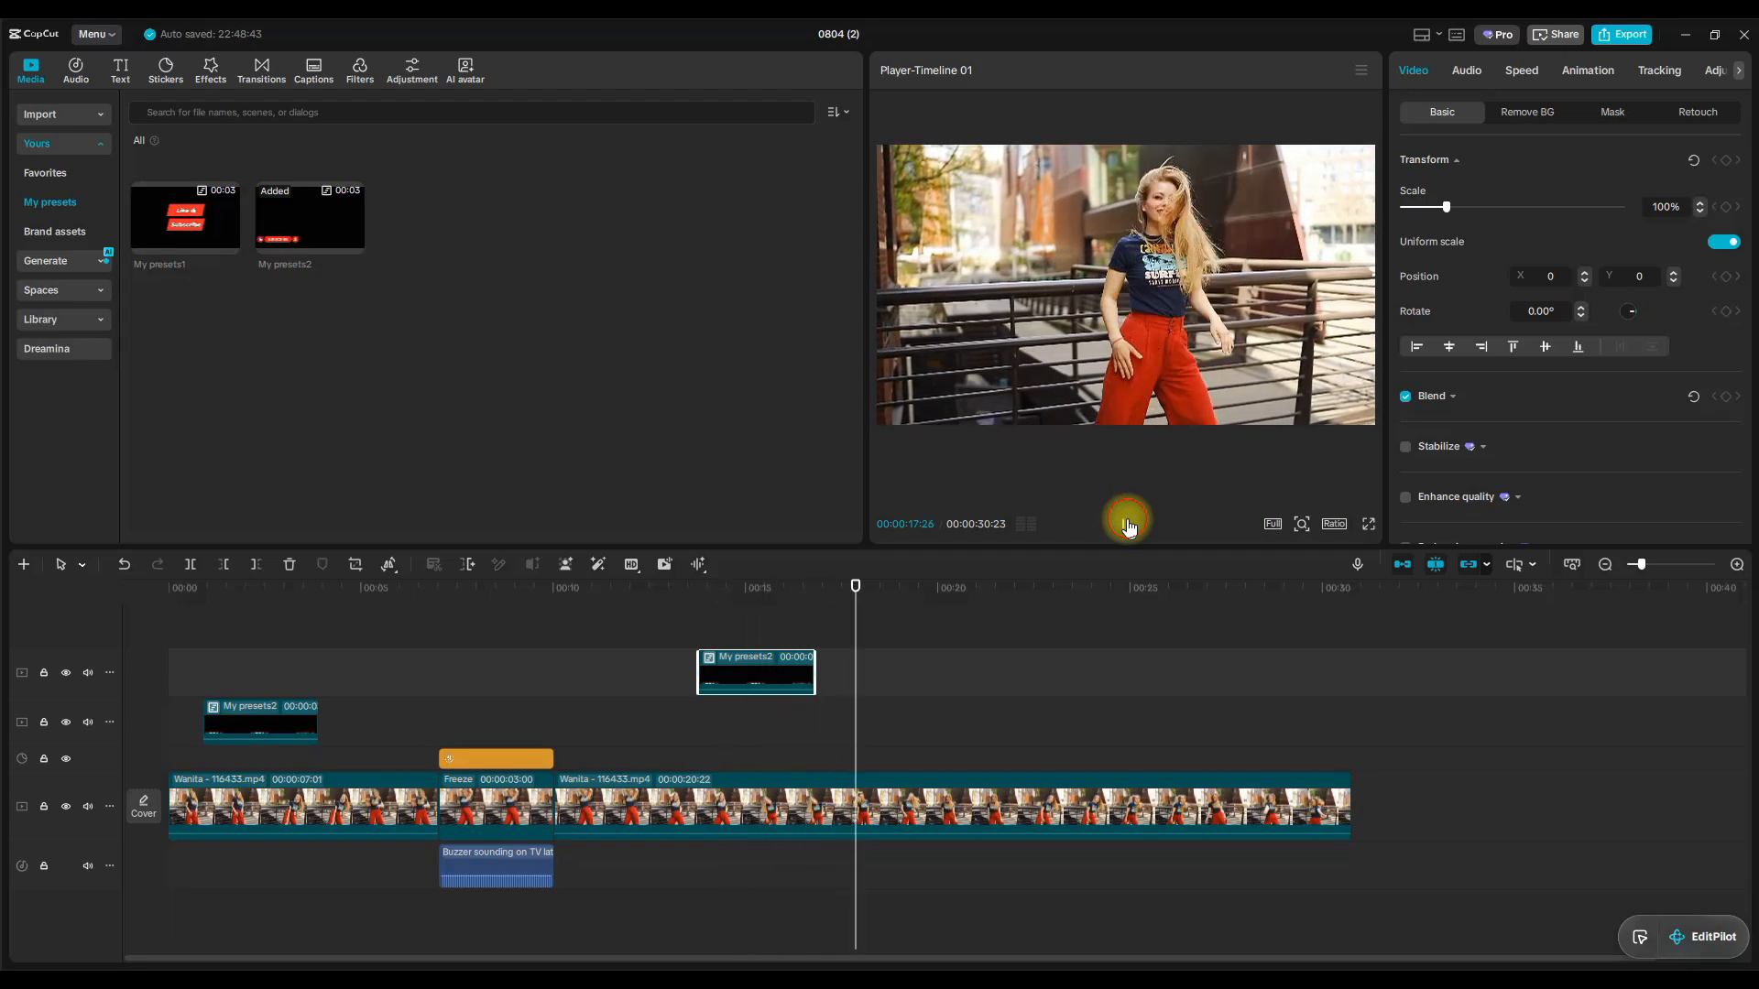
Add My presets2 again on the first preset clip's track, starting at about 21.5 seconds, and play that section.
drag(291, 214, 996, 737)
click(955, 586)
click(1125, 524)
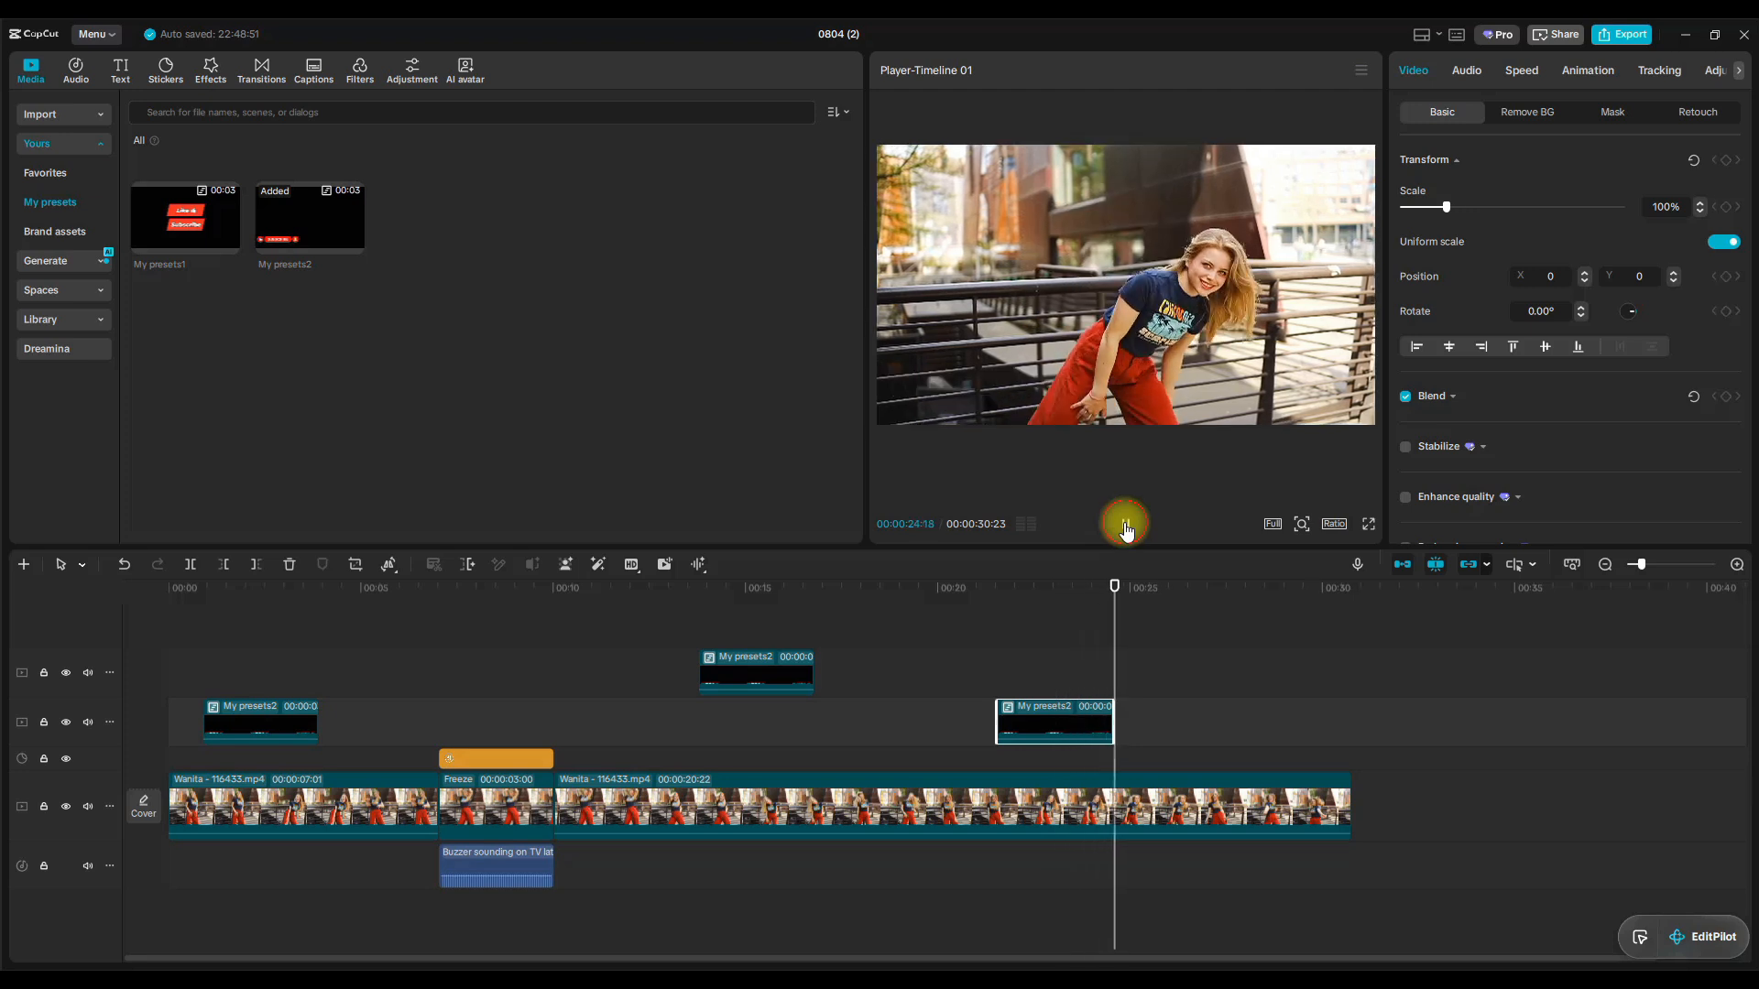
click(1125, 524)
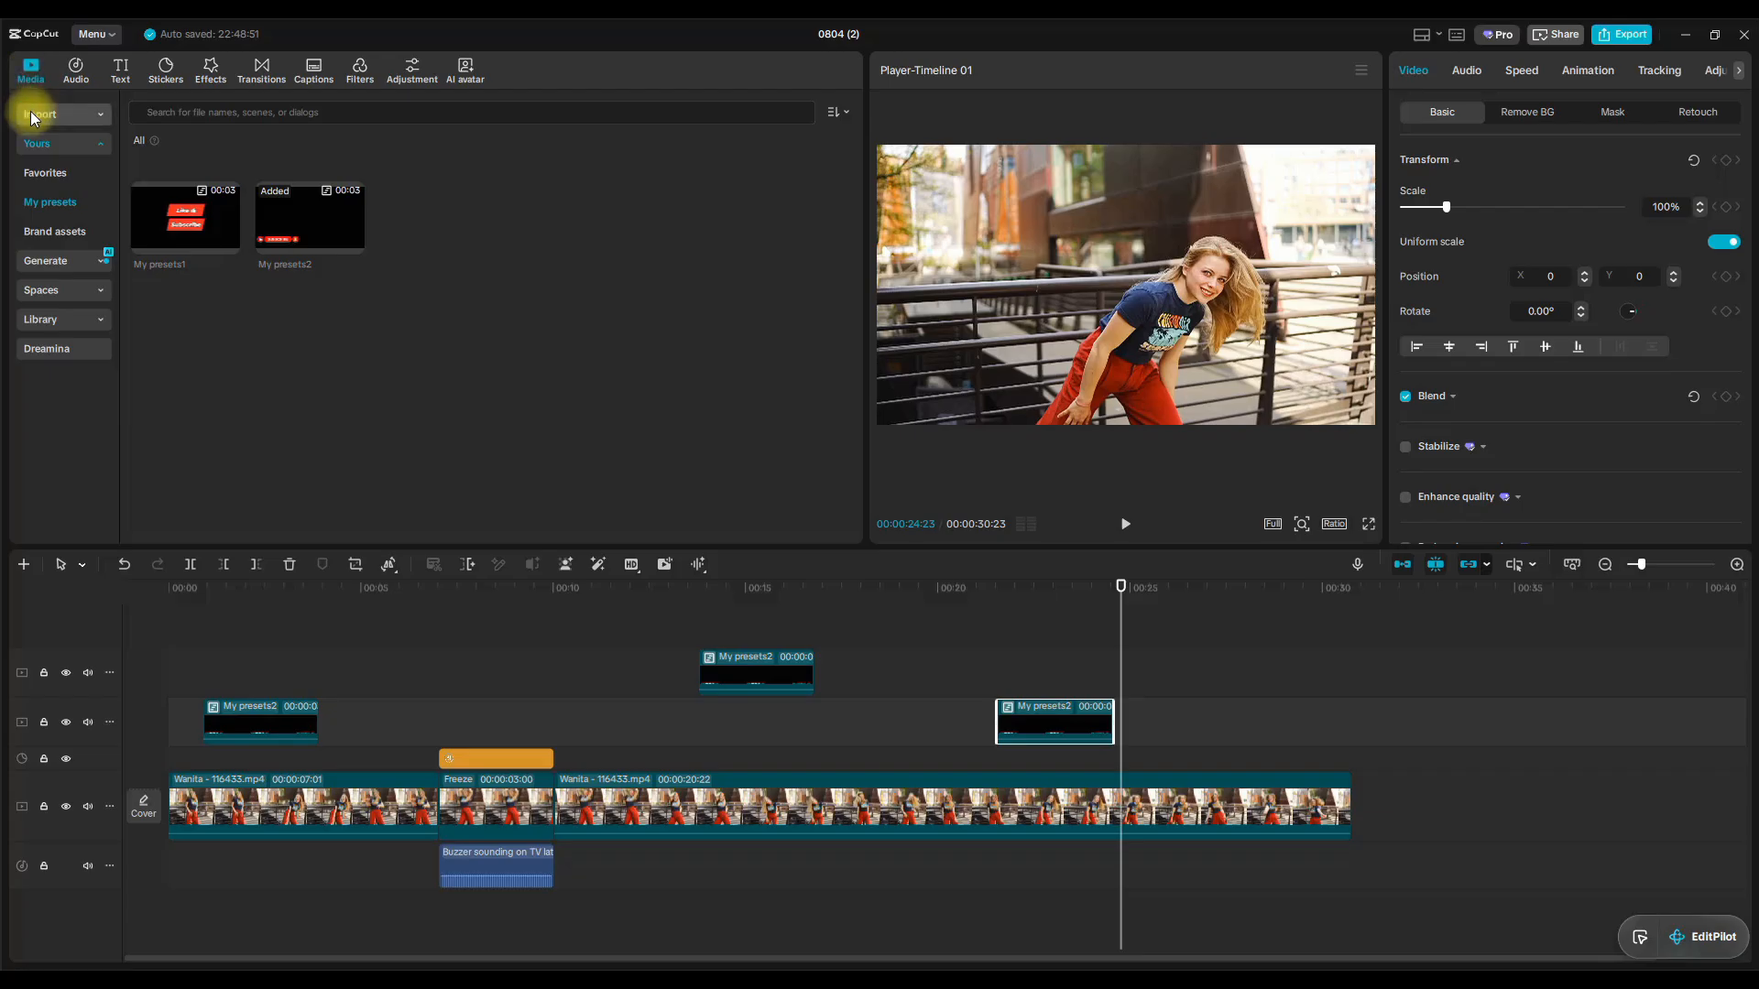
click(79, 144)
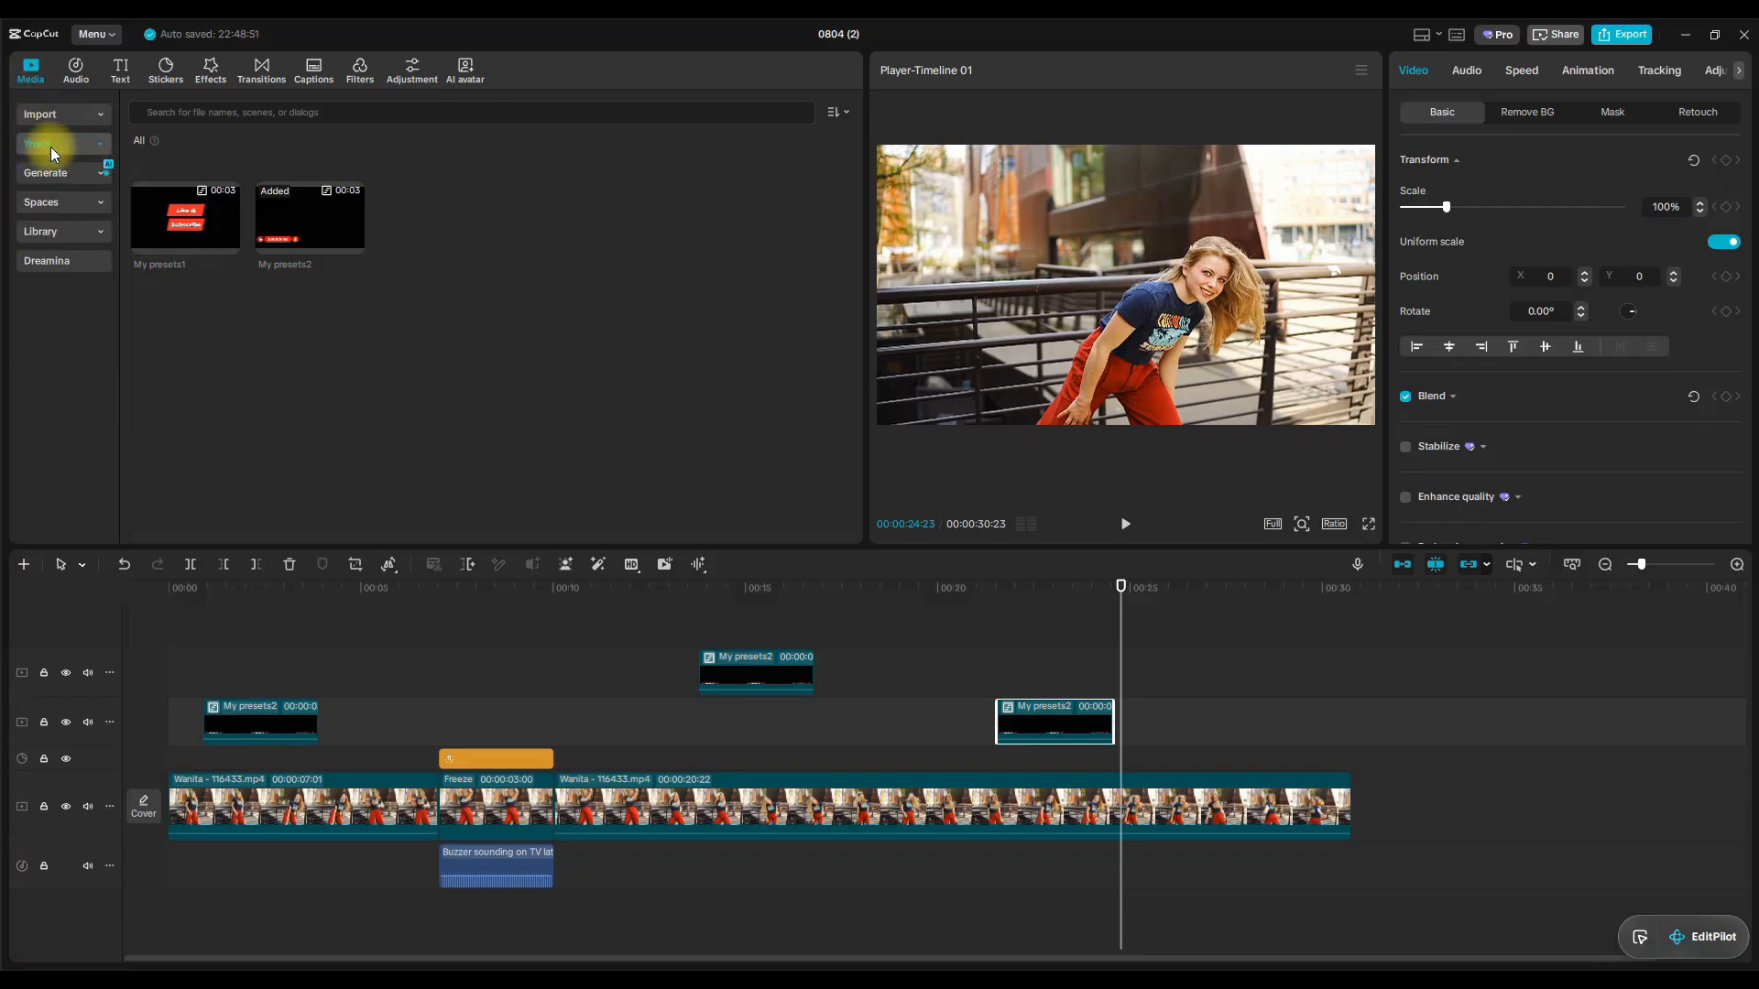
click(52, 144)
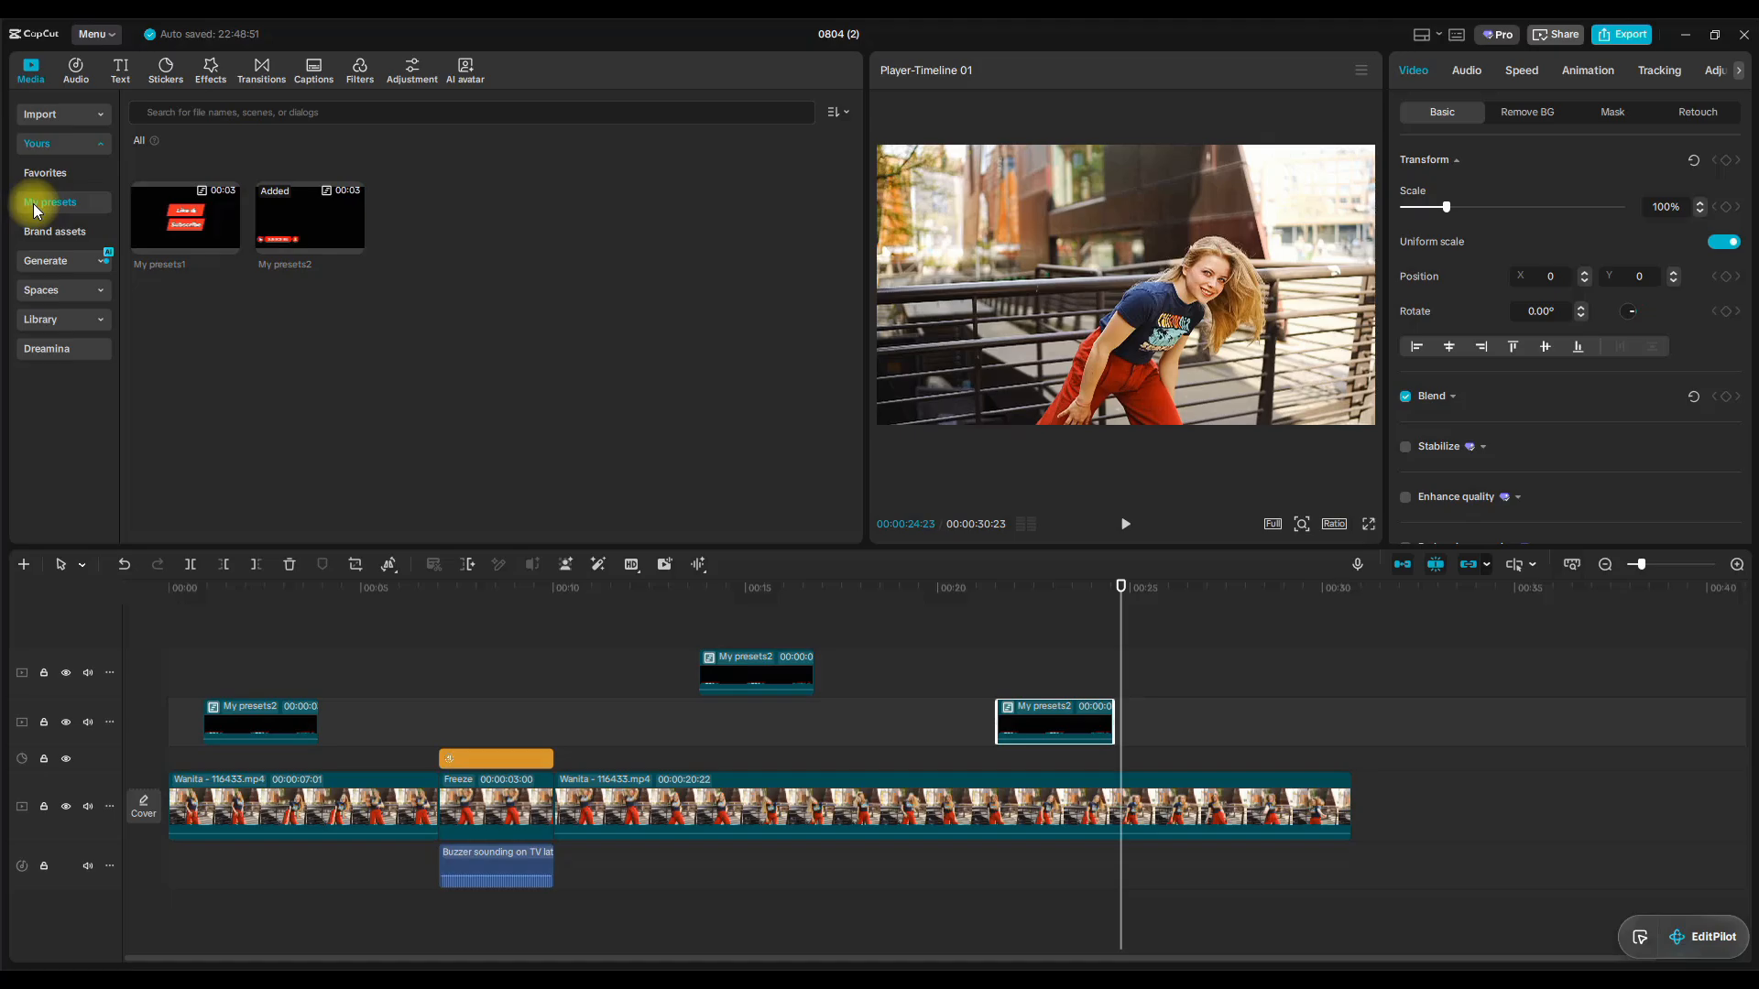
Replay the video from about 20 seconds through the last My presets2 clip to review the Subscribe animation.
click(945, 604)
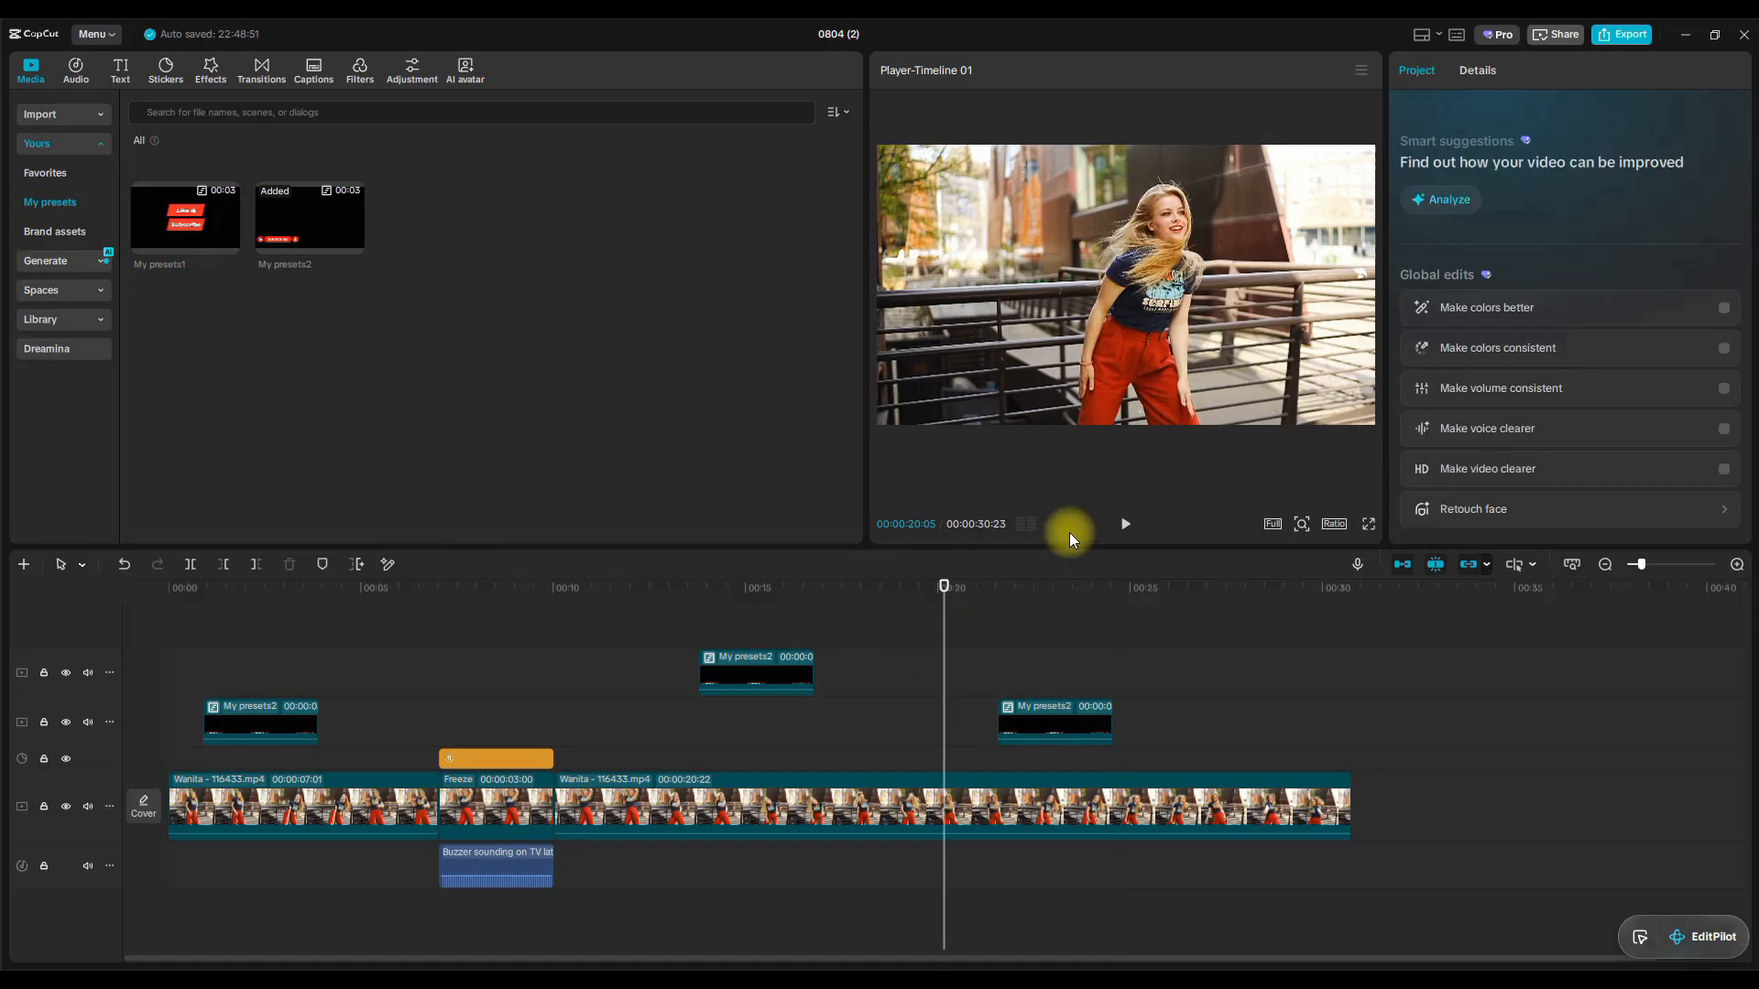
click(1126, 524)
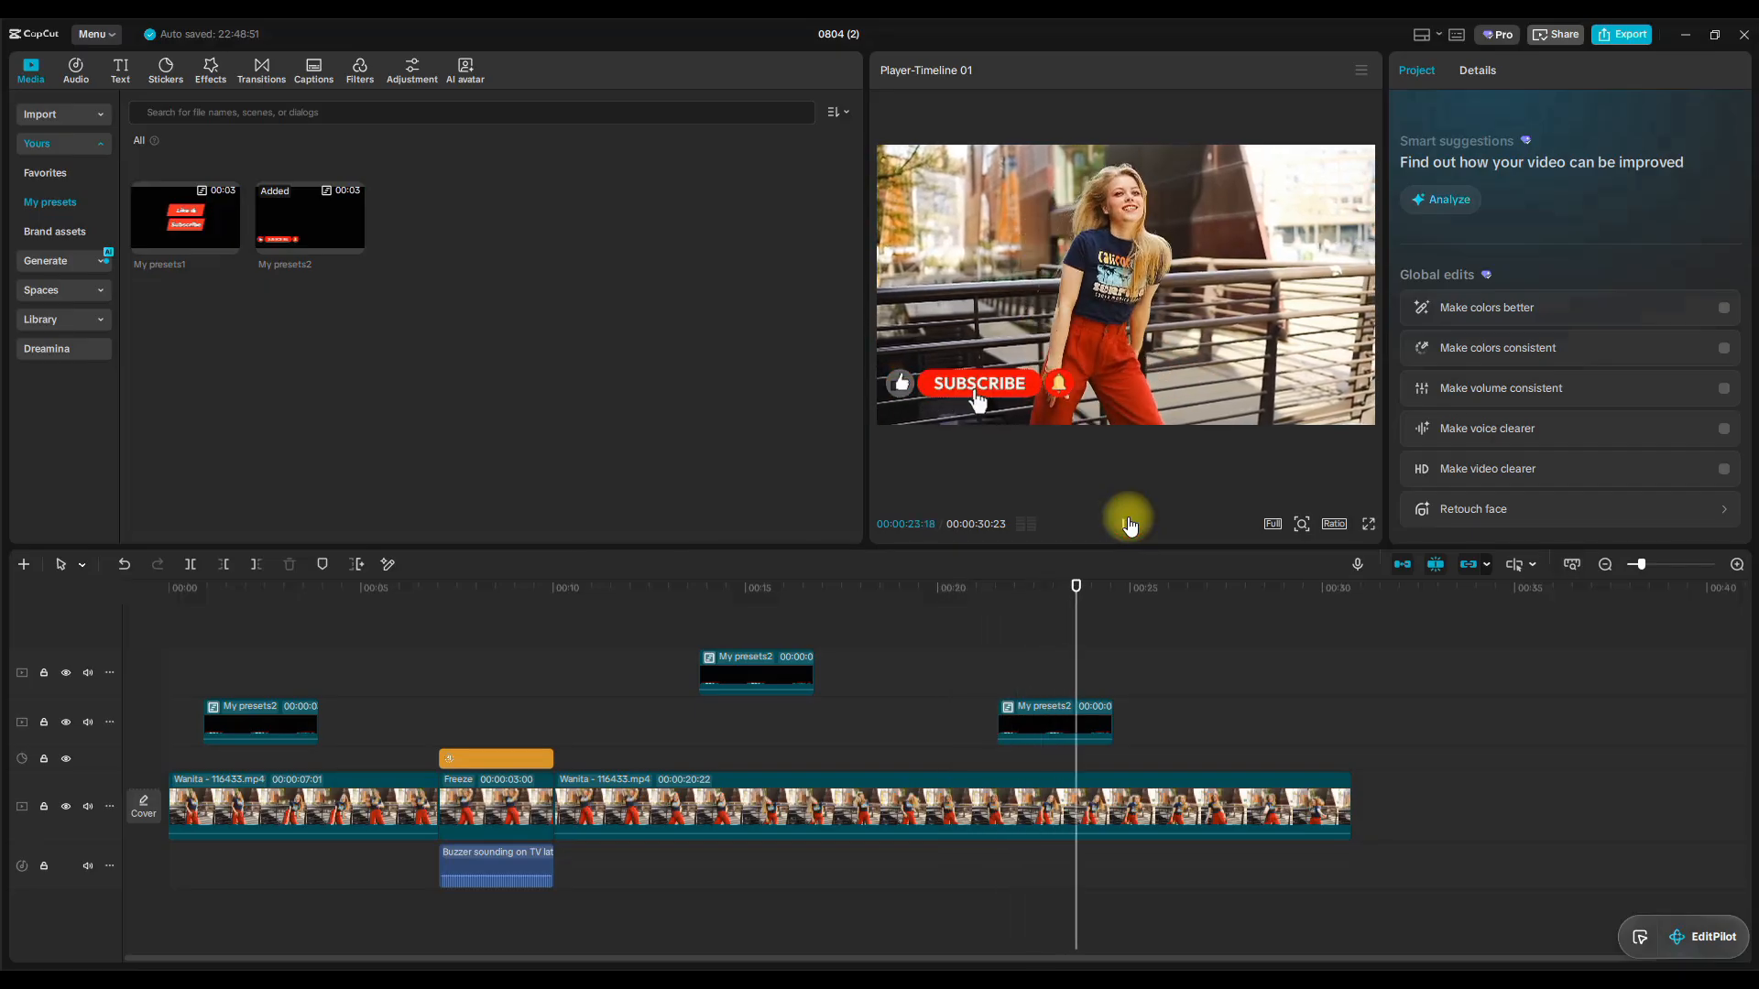
click(1125, 528)
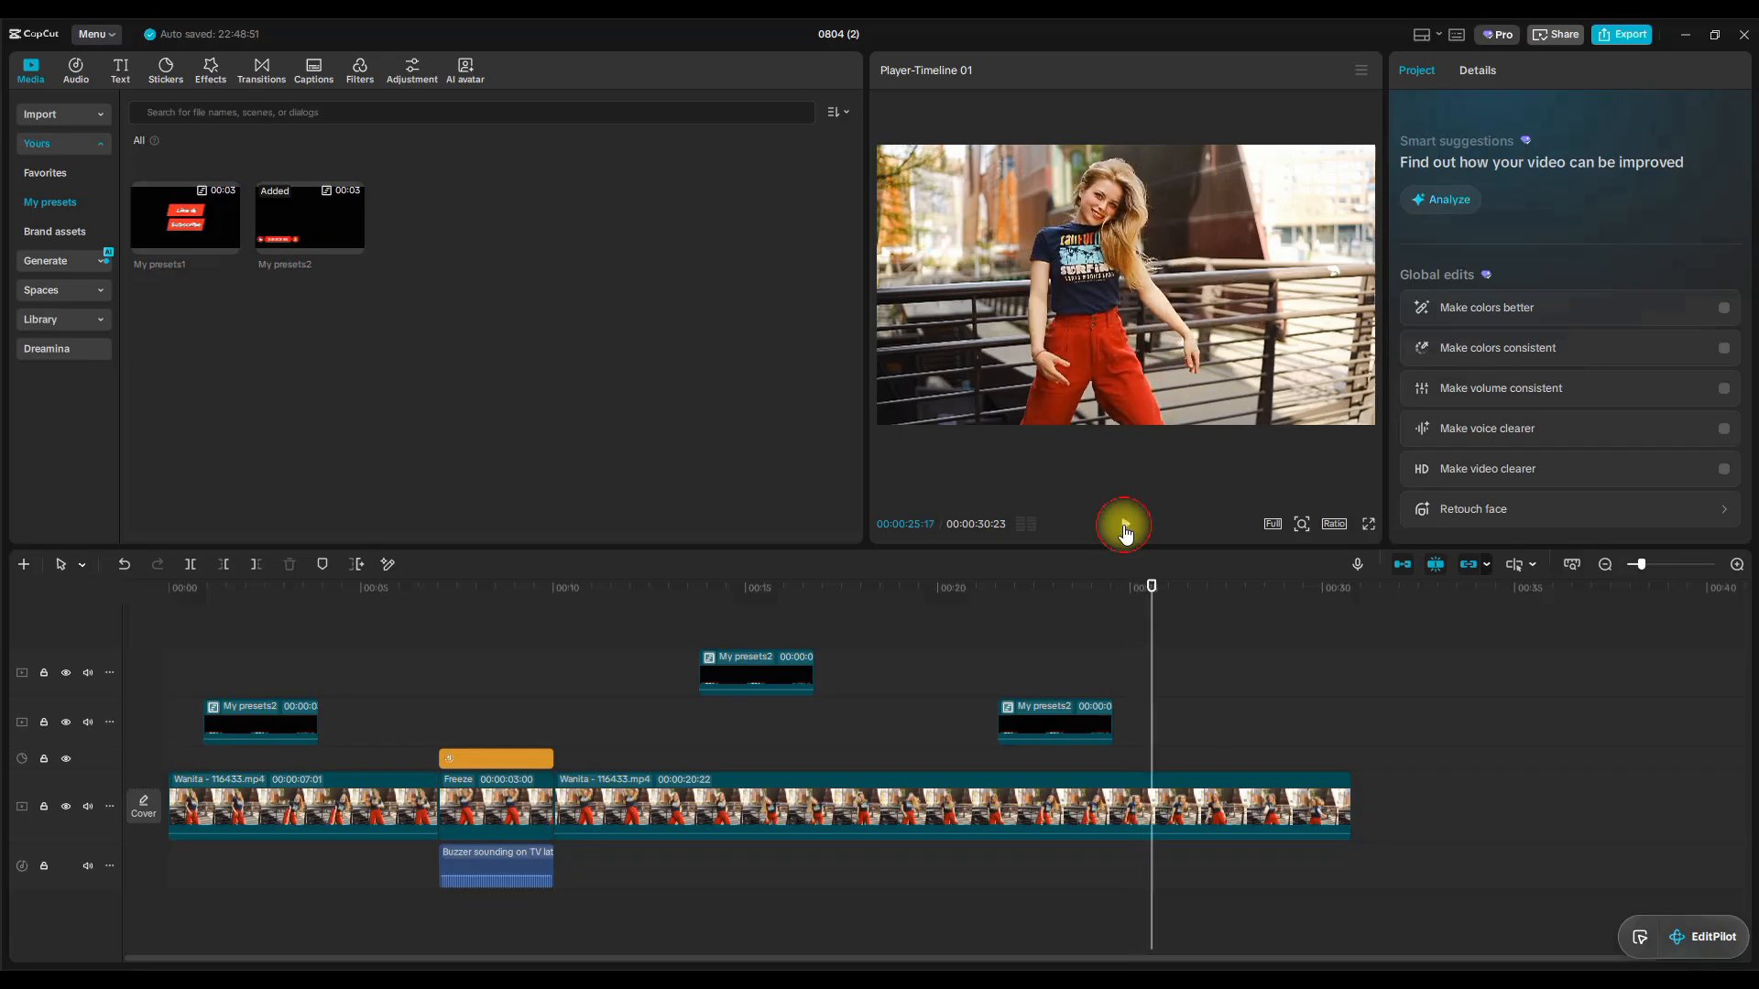